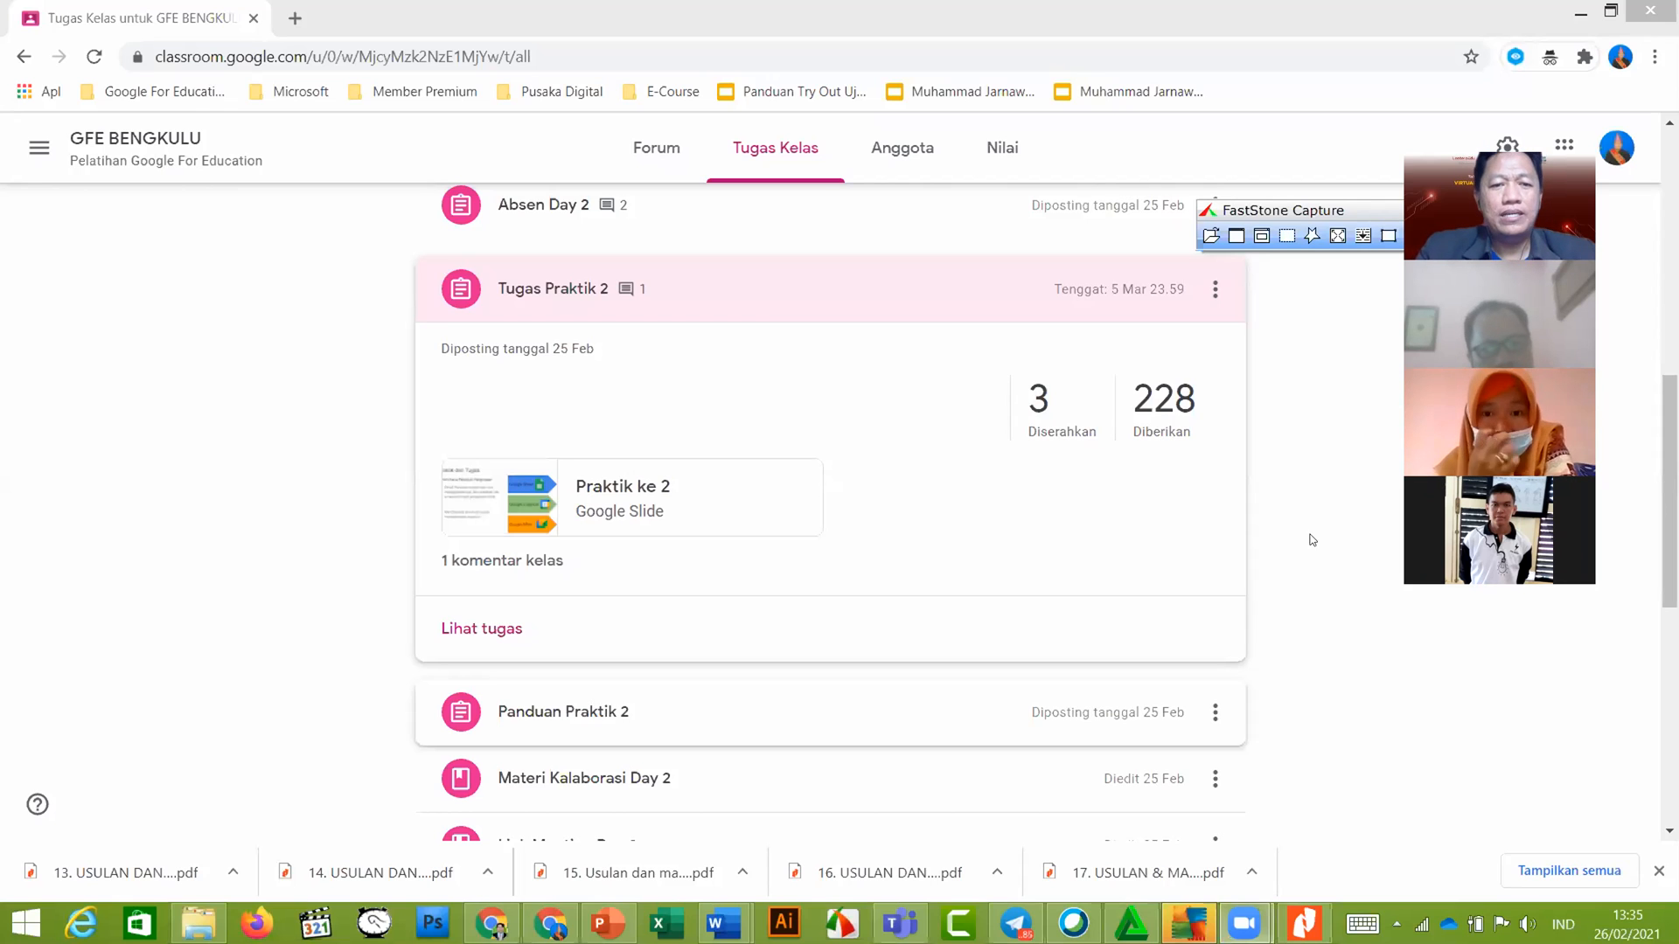
Under DAY 1, expand Biodata Peserta Pelatihan and open its GFE Bengkulu-Biodata slides attachment
{"action": "scroll", "coordinate": [831, 507], "scroll_direction": "down", "scroll_amount": 3}
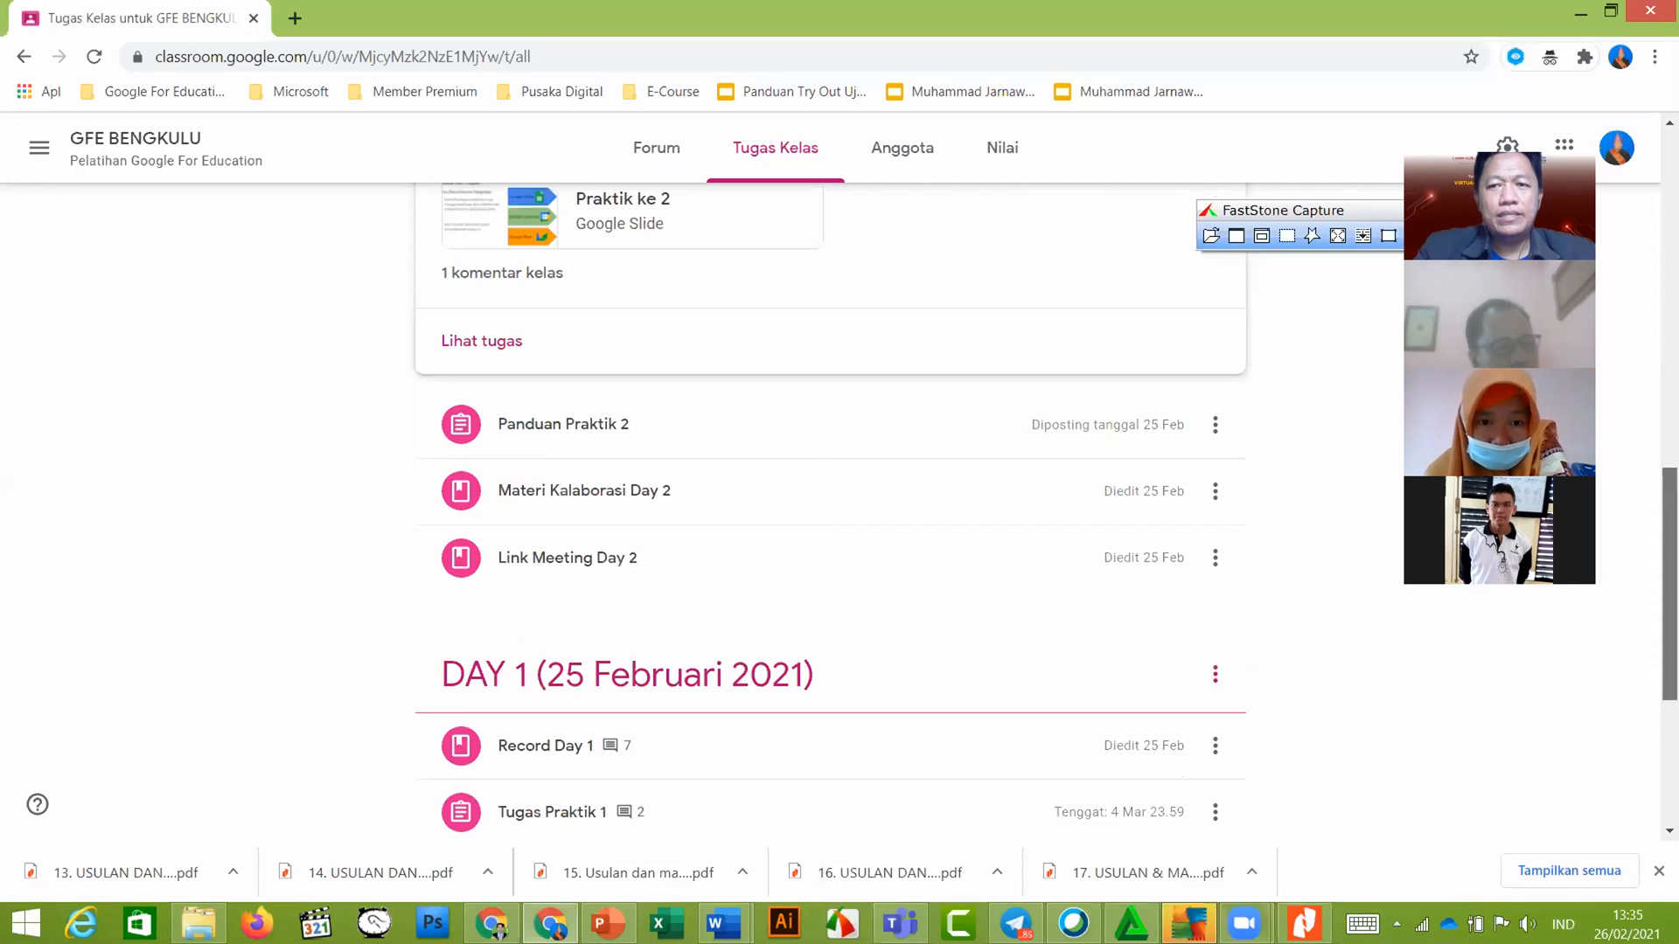
{"action": "scroll", "coordinate": [831, 516], "scroll_direction": "down", "scroll_amount": 4}
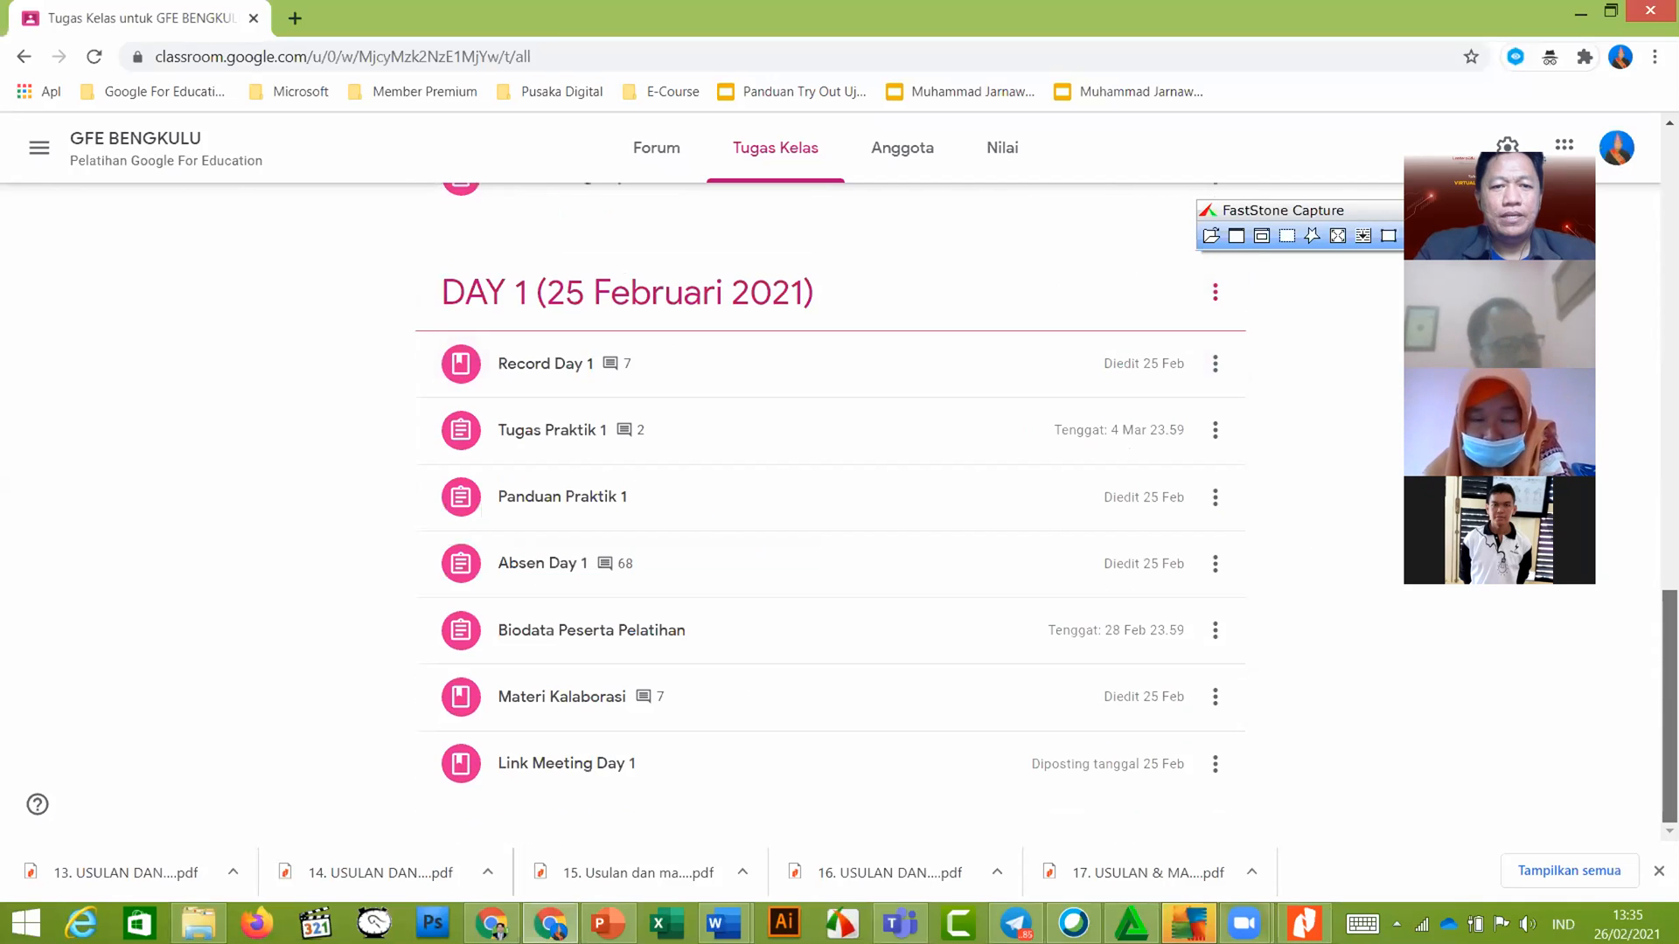
{"action": "left_click", "coordinate": [586, 636]}
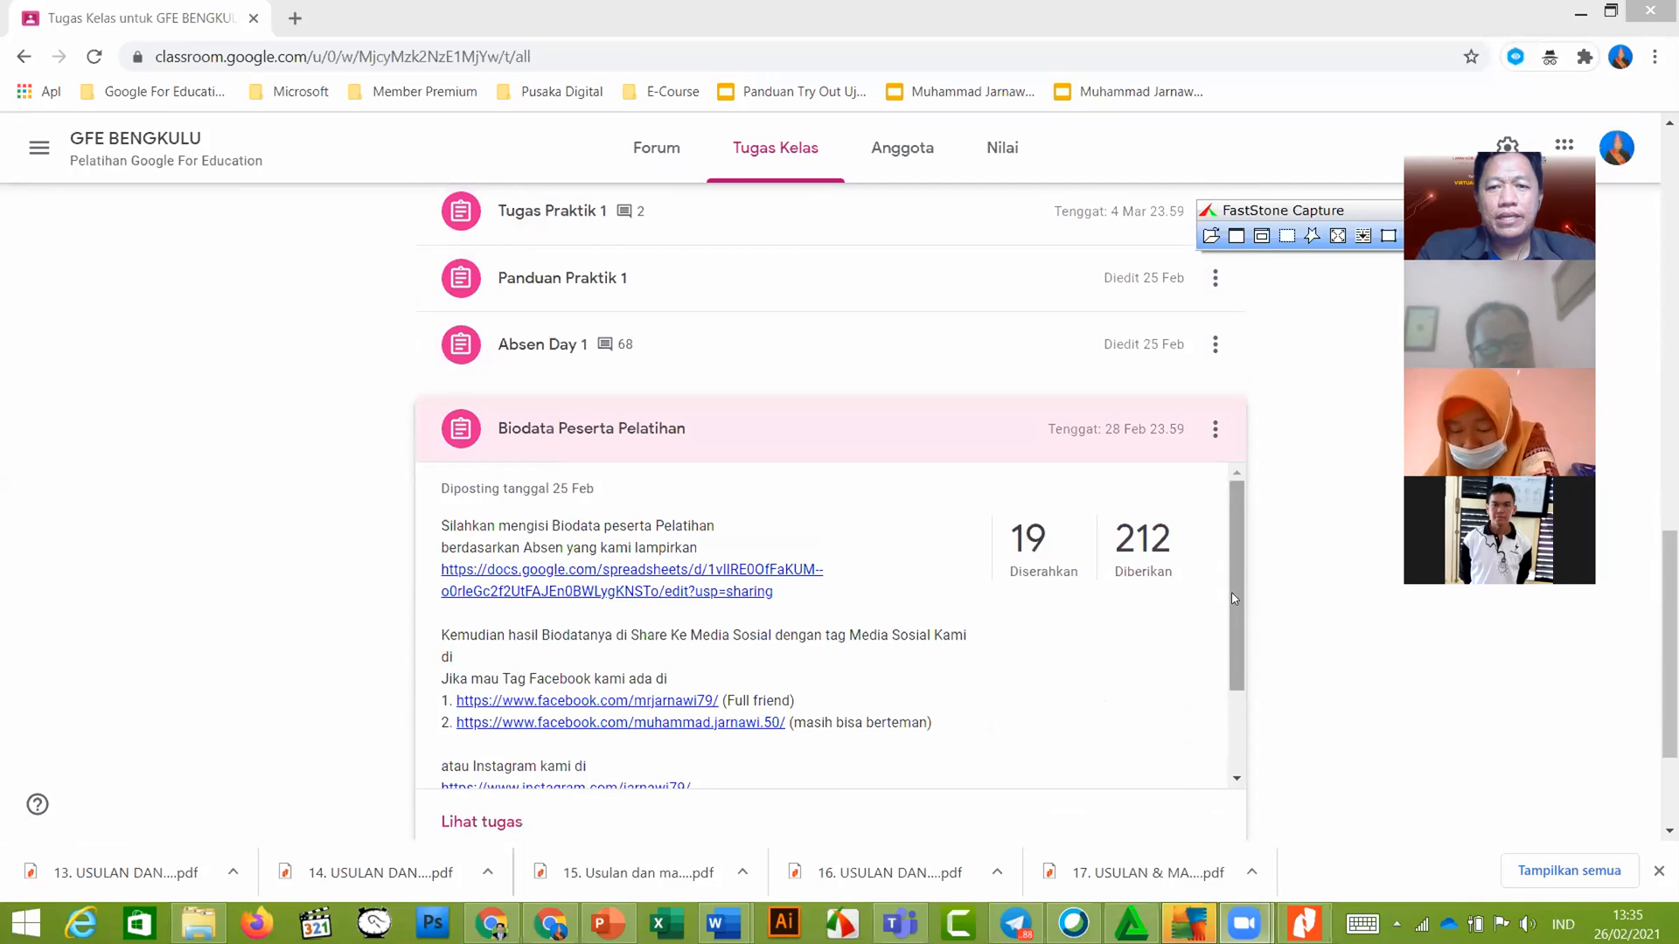
{"action": "scroll", "coordinate": [1020, 505], "scroll_direction": "down", "scroll_amount": 1}
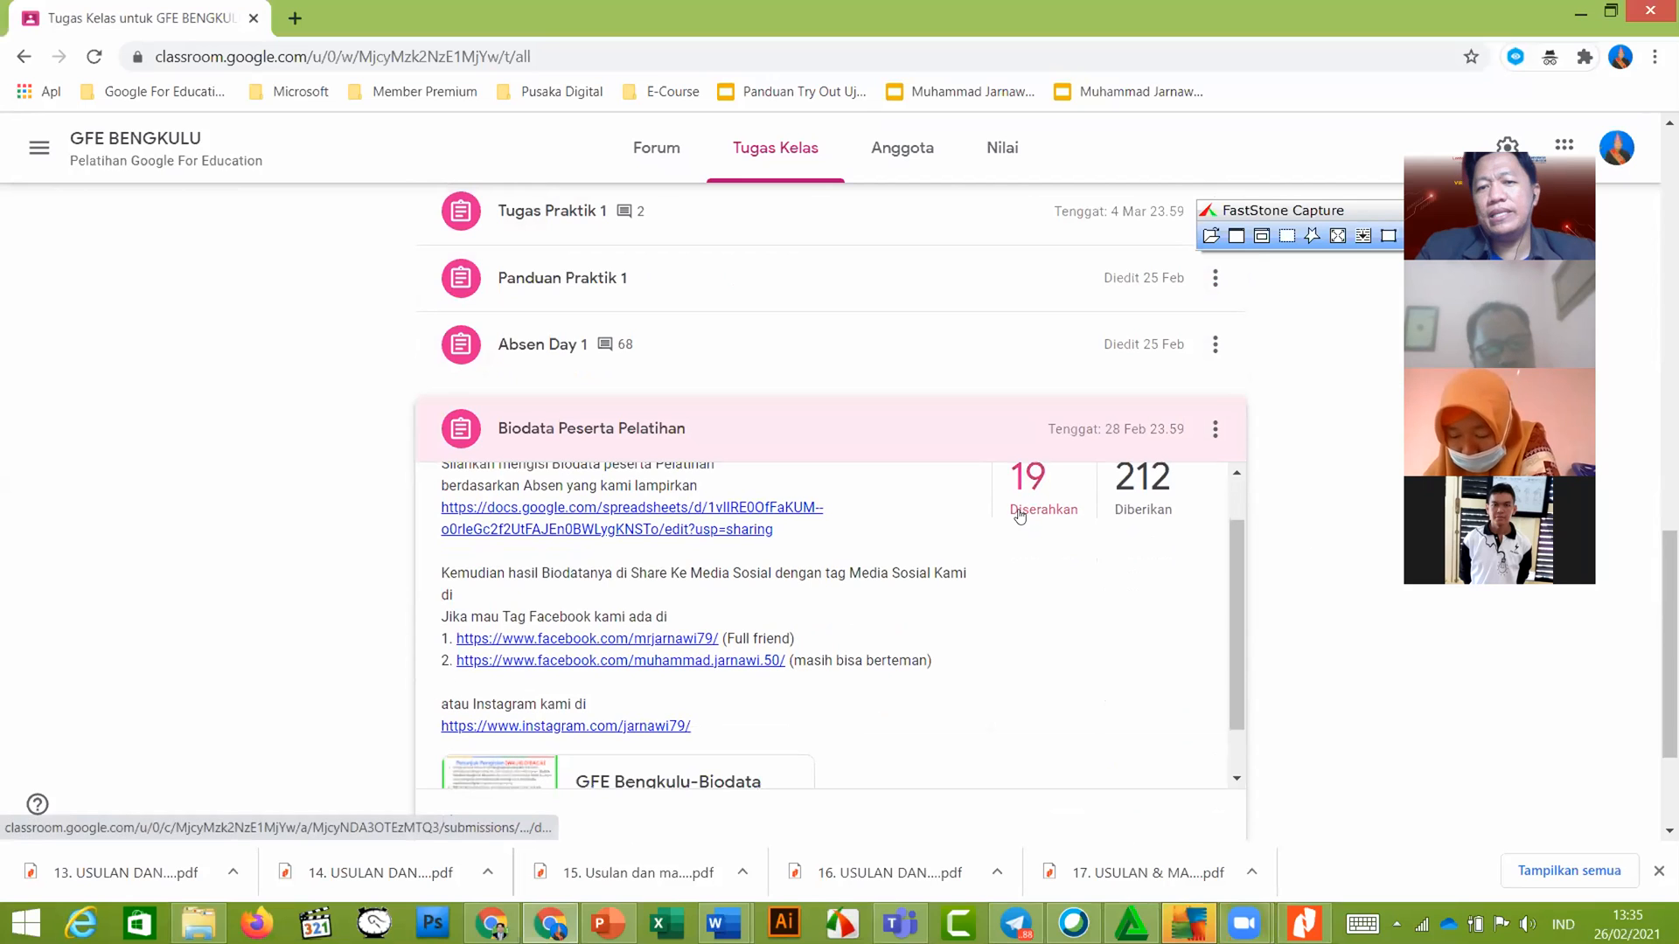
{"action": "scroll", "coordinate": [1236, 595], "scroll_direction": "down", "scroll_amount": 1}
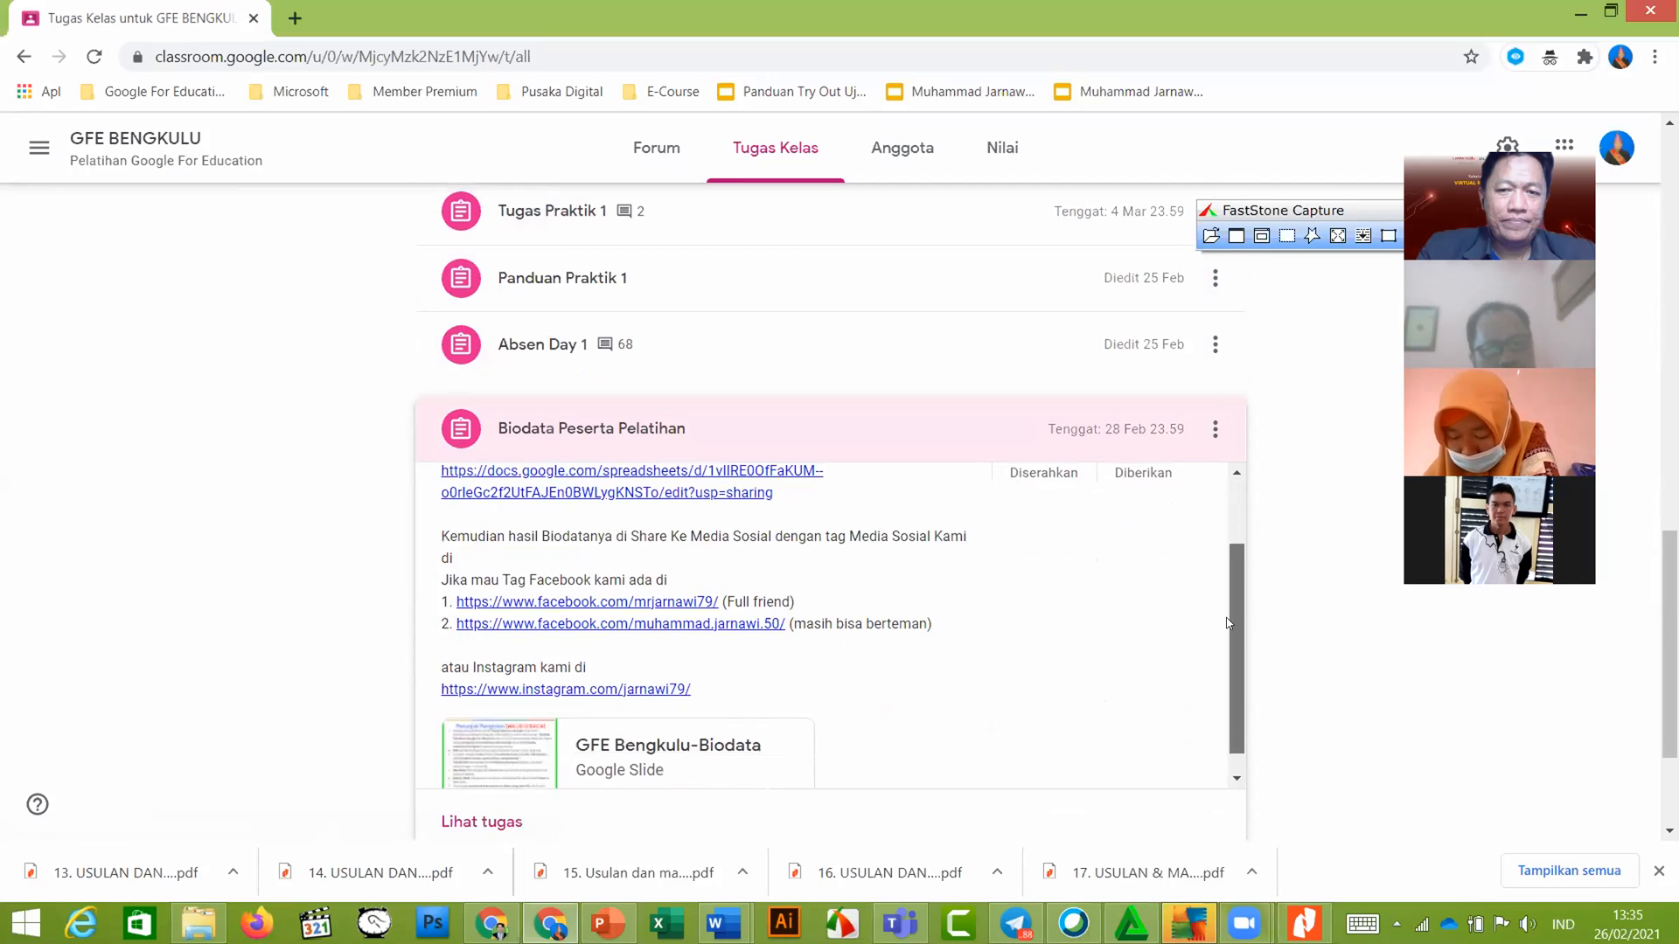
{"action": "left_click", "coordinate": [620, 717]}
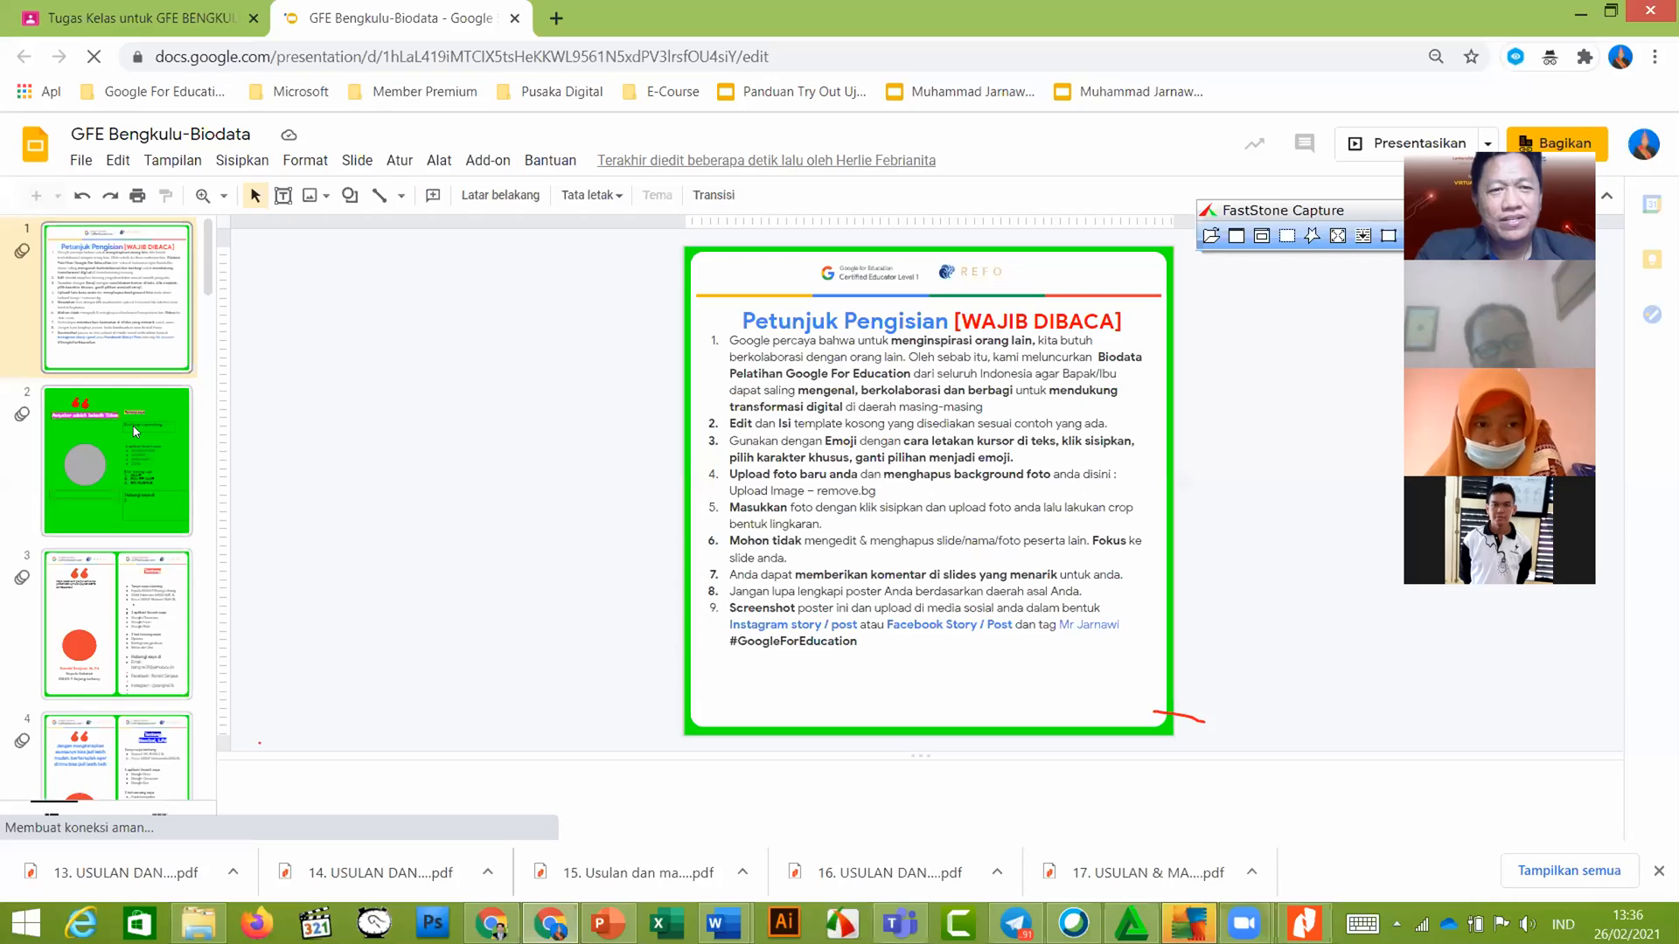
Show slide 2 of GFE Bengkulu-Biodata and select the participant photo on it
{"action": "left_click", "coordinate": [134, 435]}
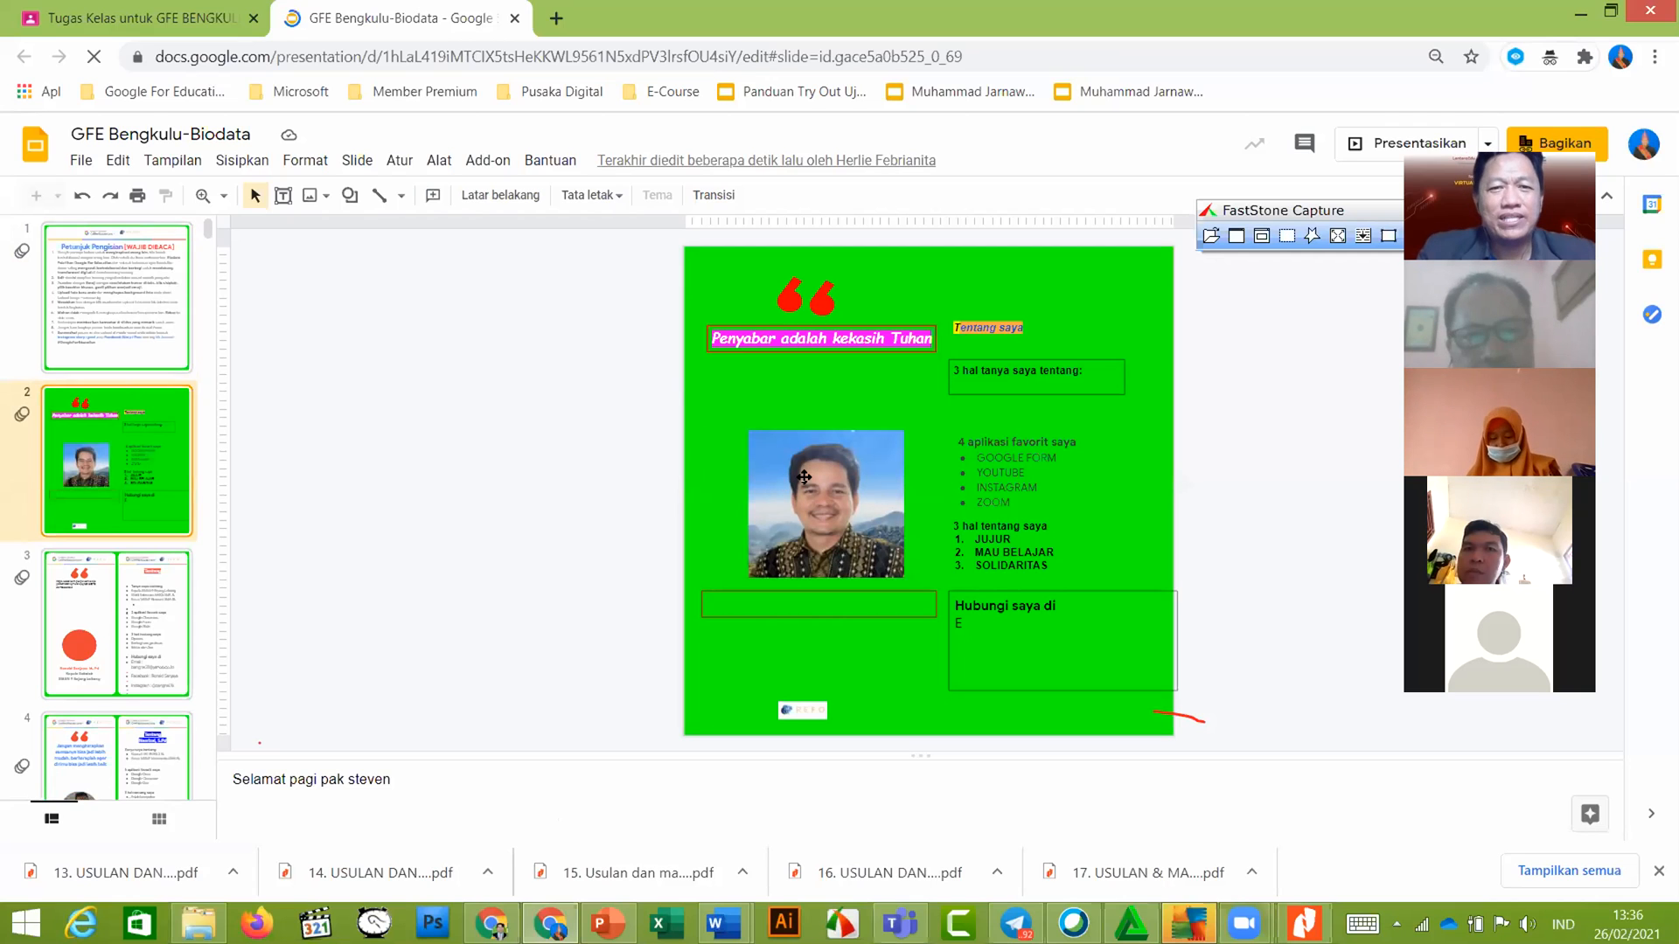
{"action": "left_click", "coordinate": [804, 477]}
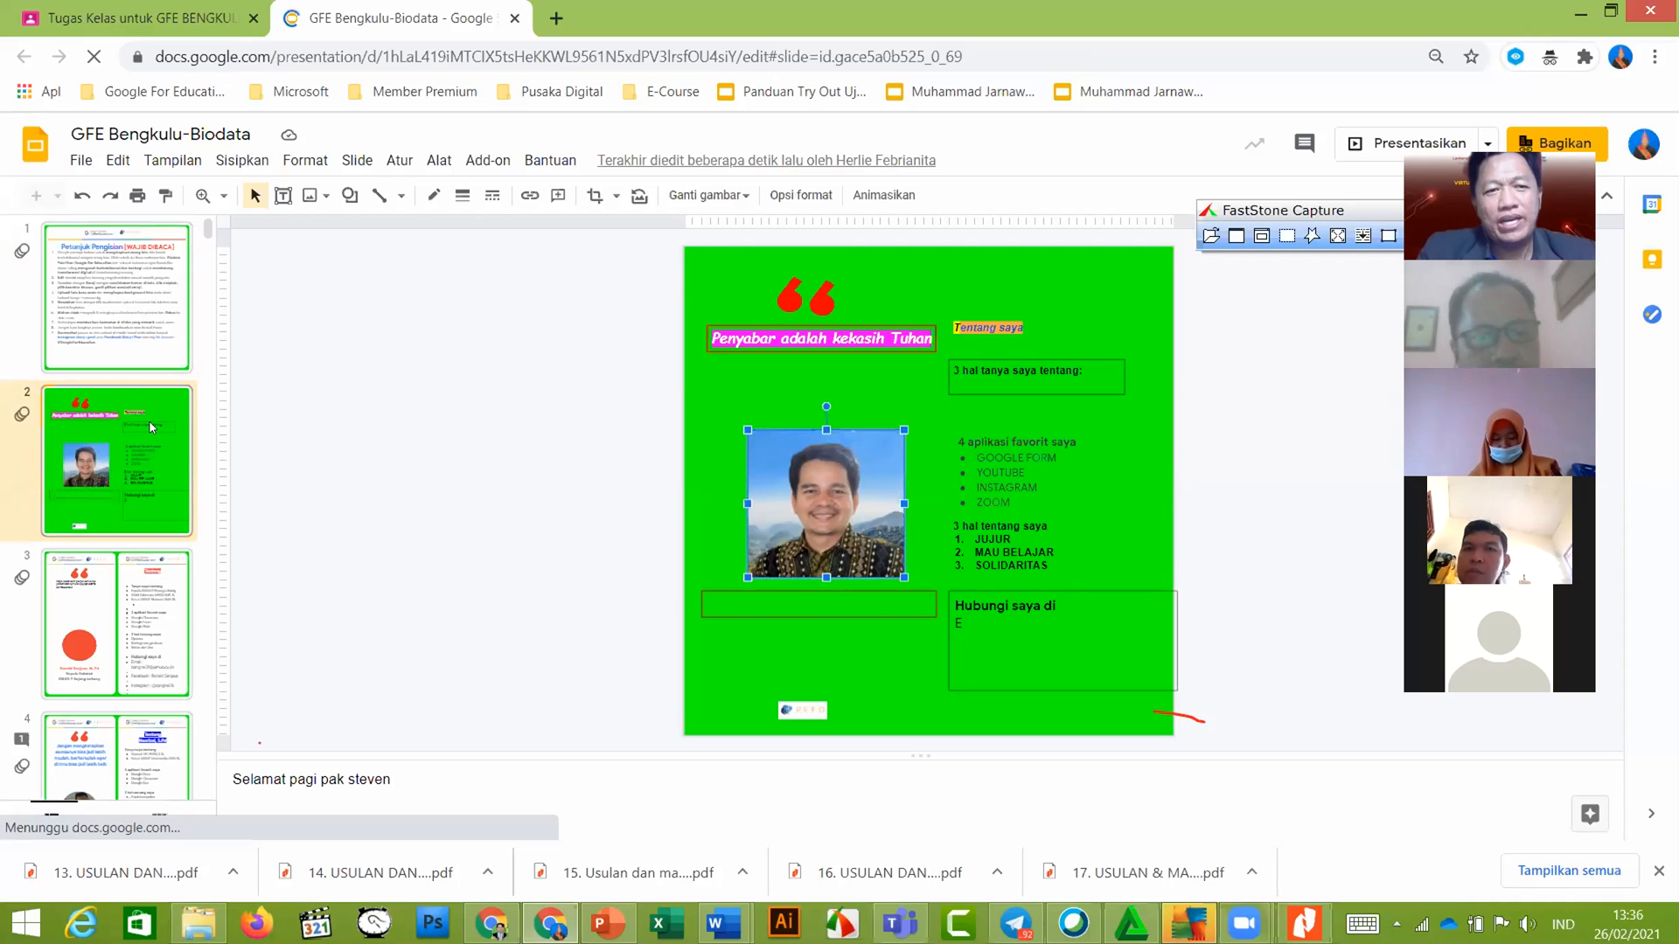
Mask the slide 2 participant photo with the oval (Lonjong) shape from Bentuk
{"action": "scroll", "coordinate": [148, 429], "scroll_direction": "down", "scroll_amount": 4}
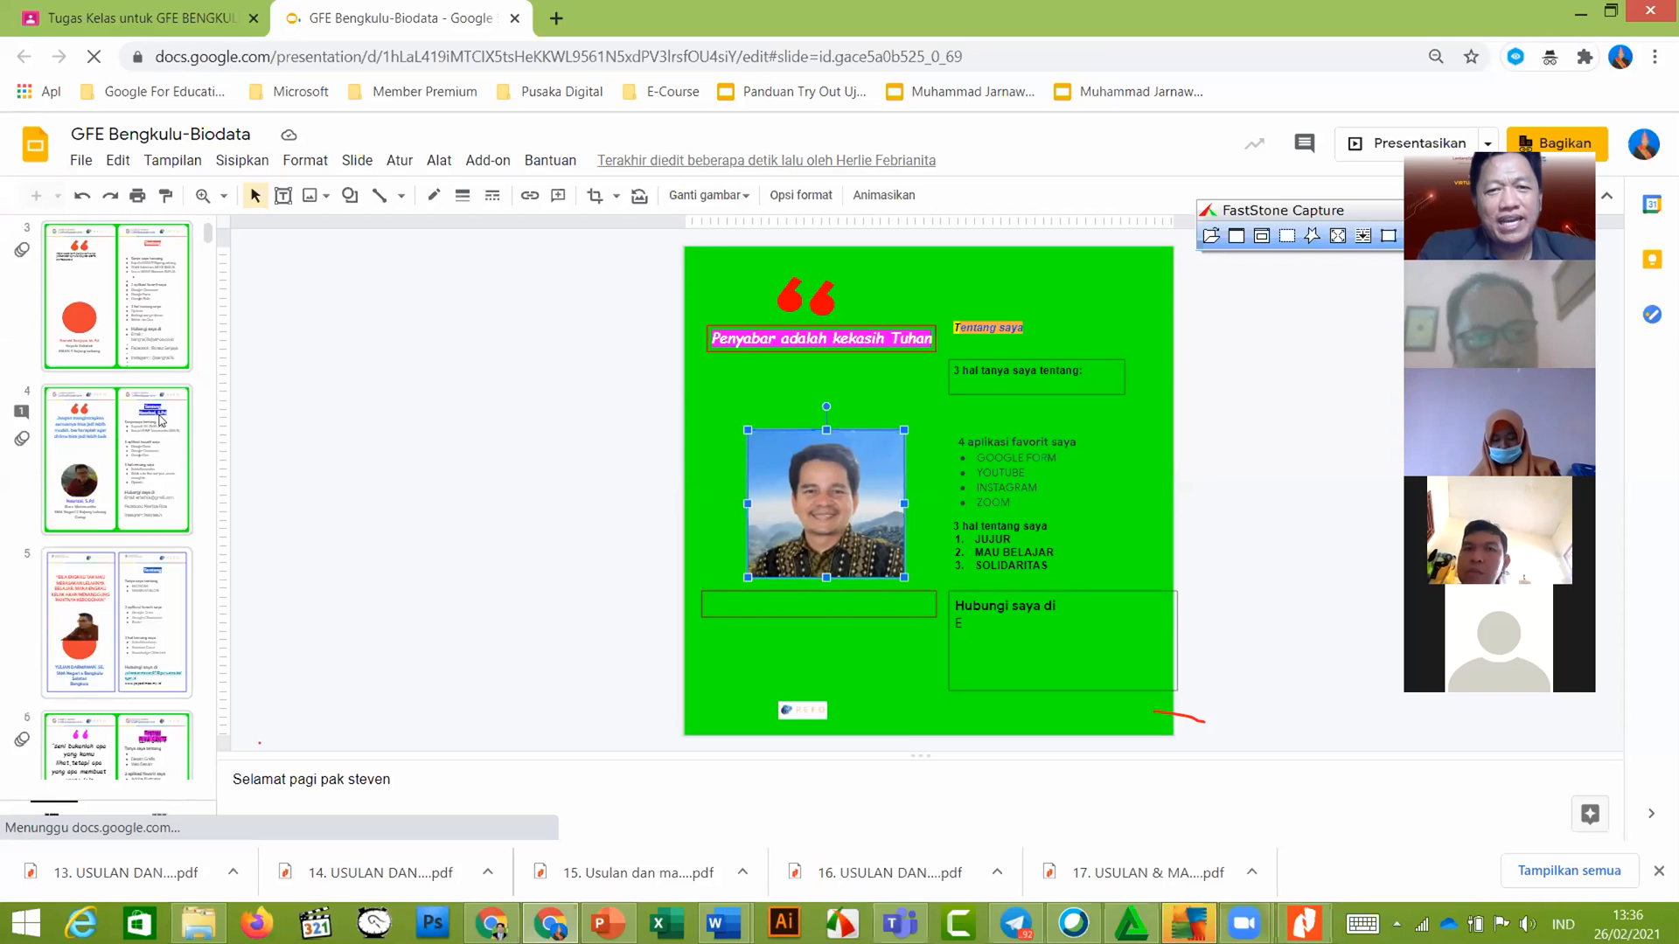
{"action": "scroll", "coordinate": [118, 428], "scroll_direction": "up", "scroll_amount": 4}
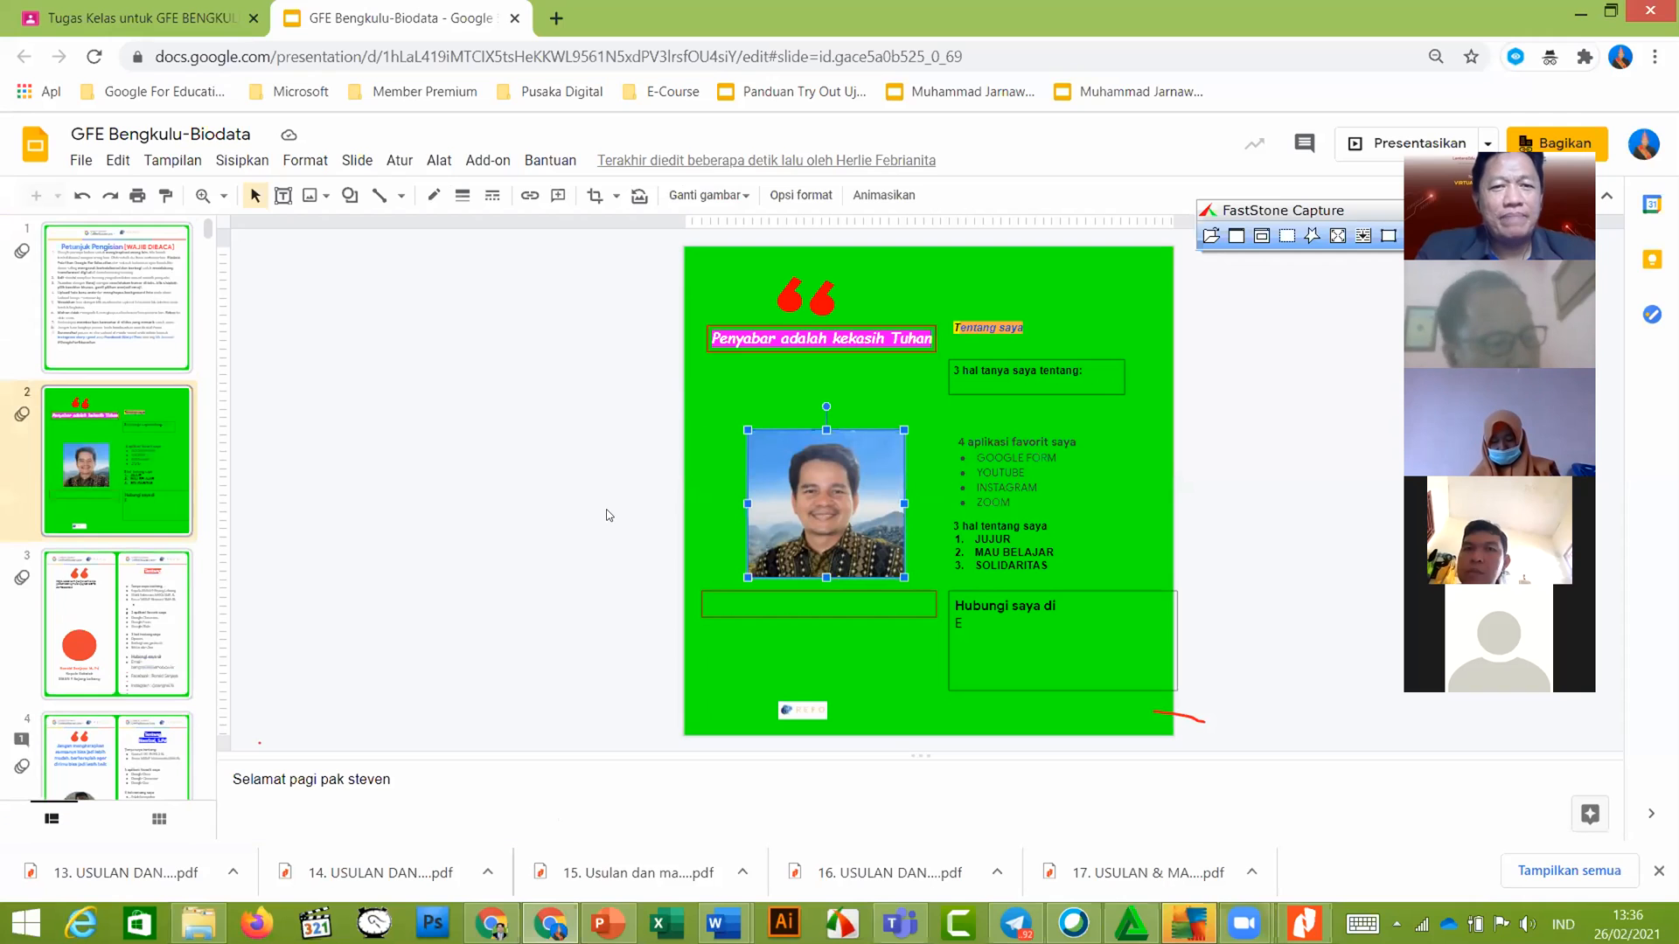
{"action": "left_click", "coordinate": [117, 623]}
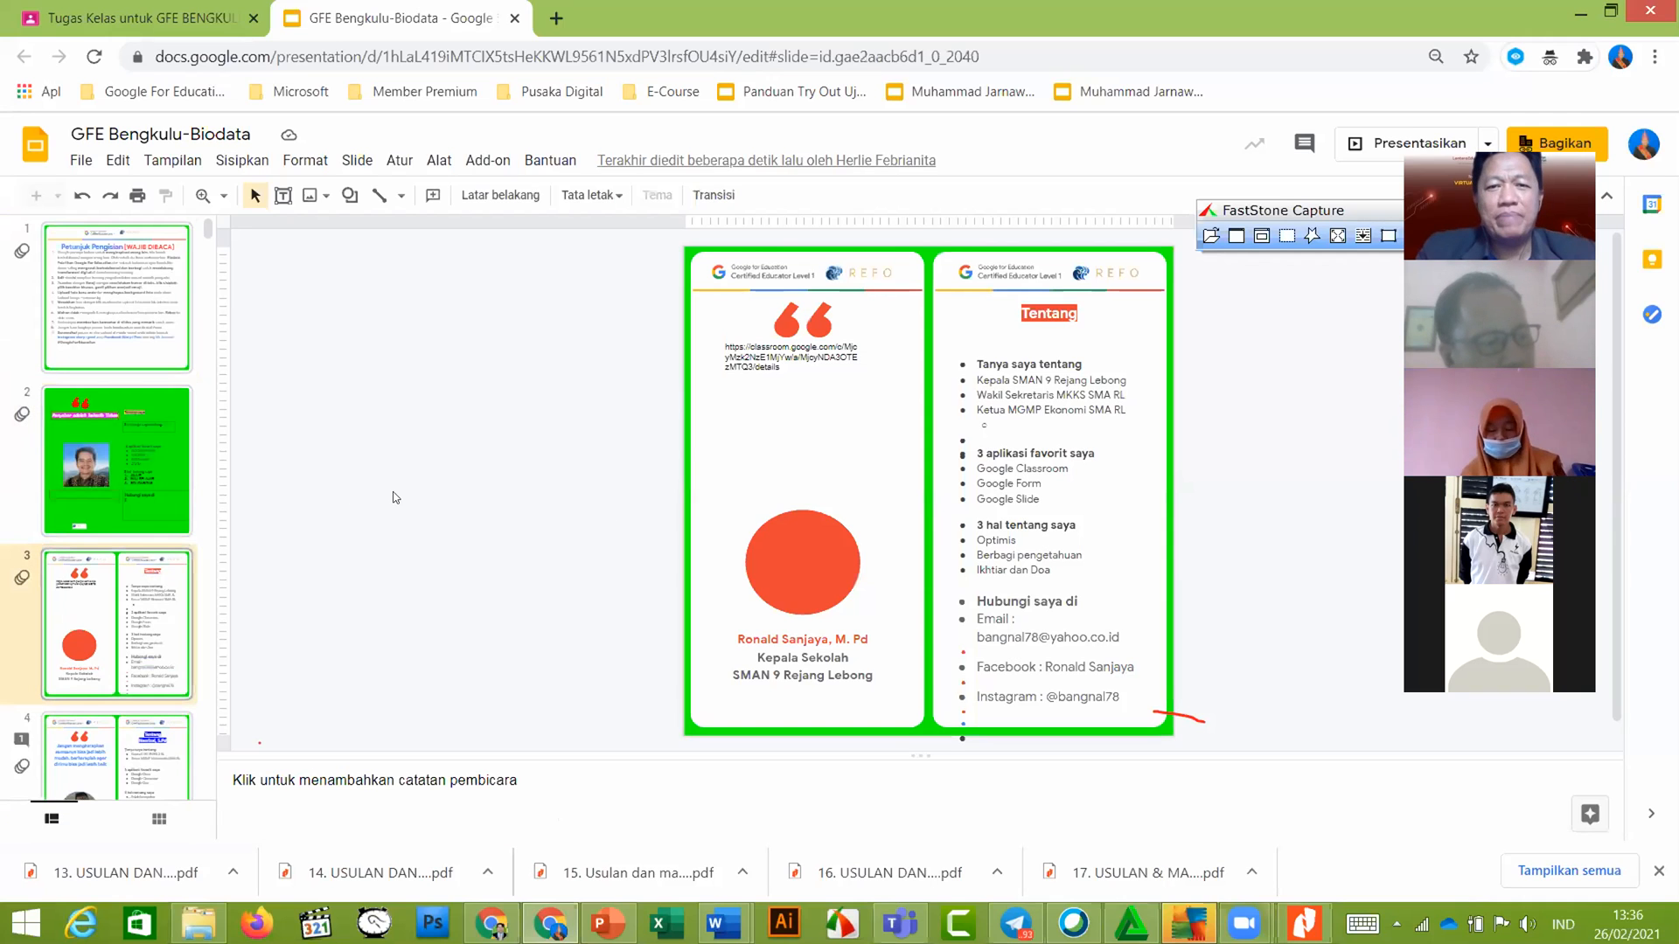
{"action": "key", "text": "Up"}
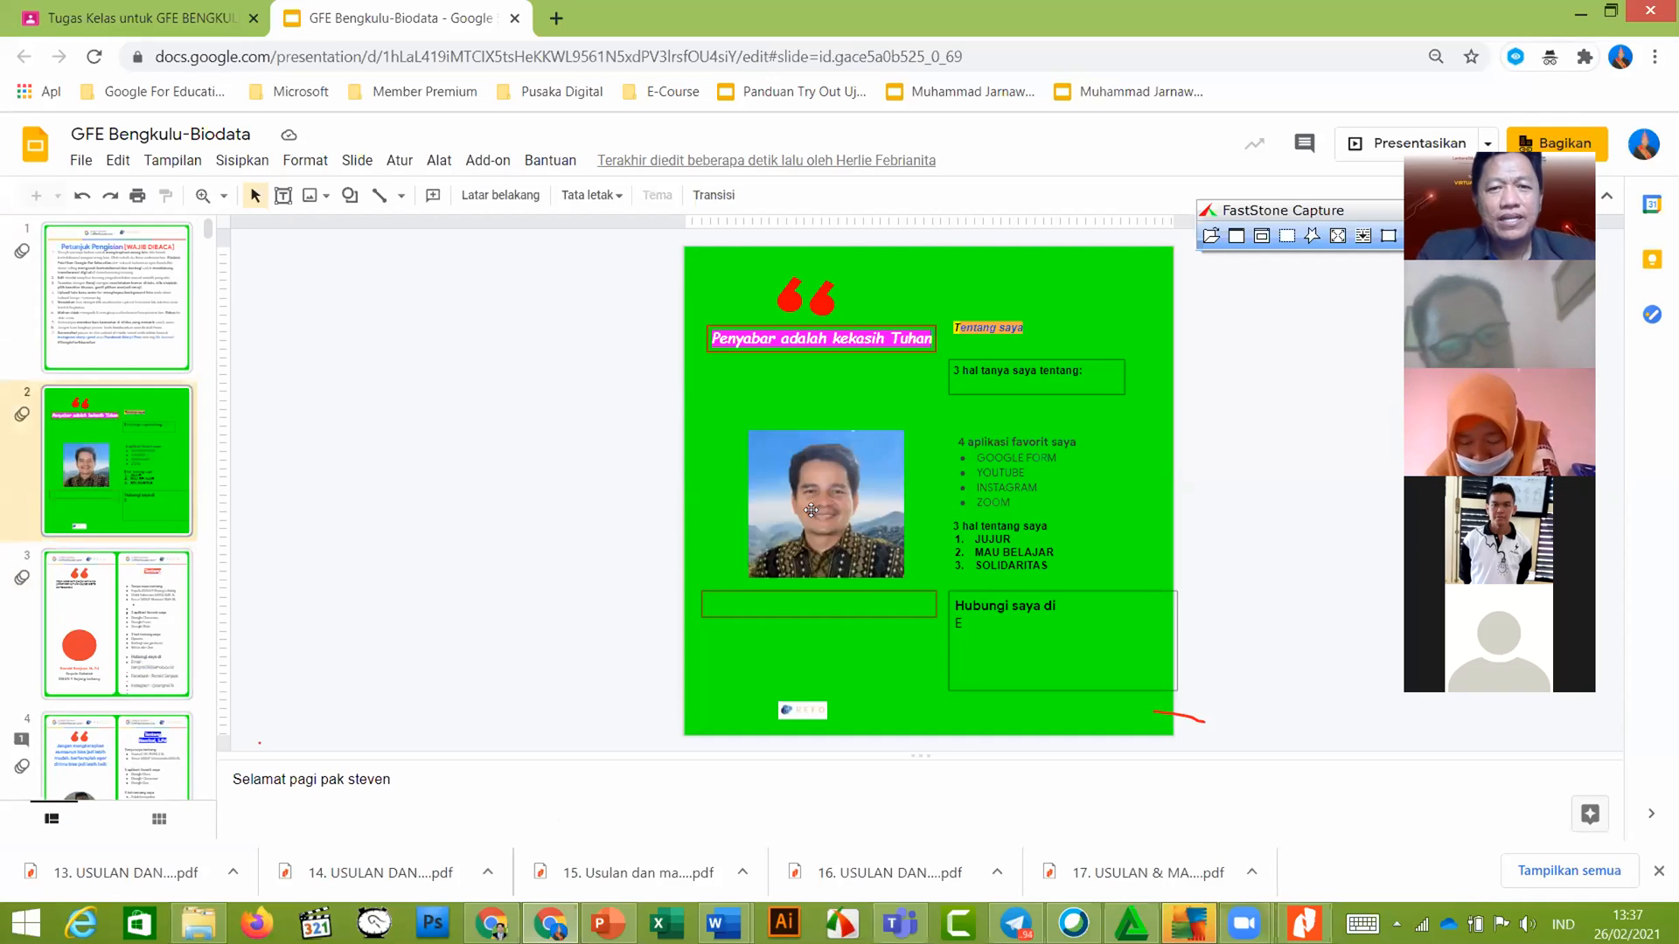
{"action": "left_click", "coordinate": [811, 510]}
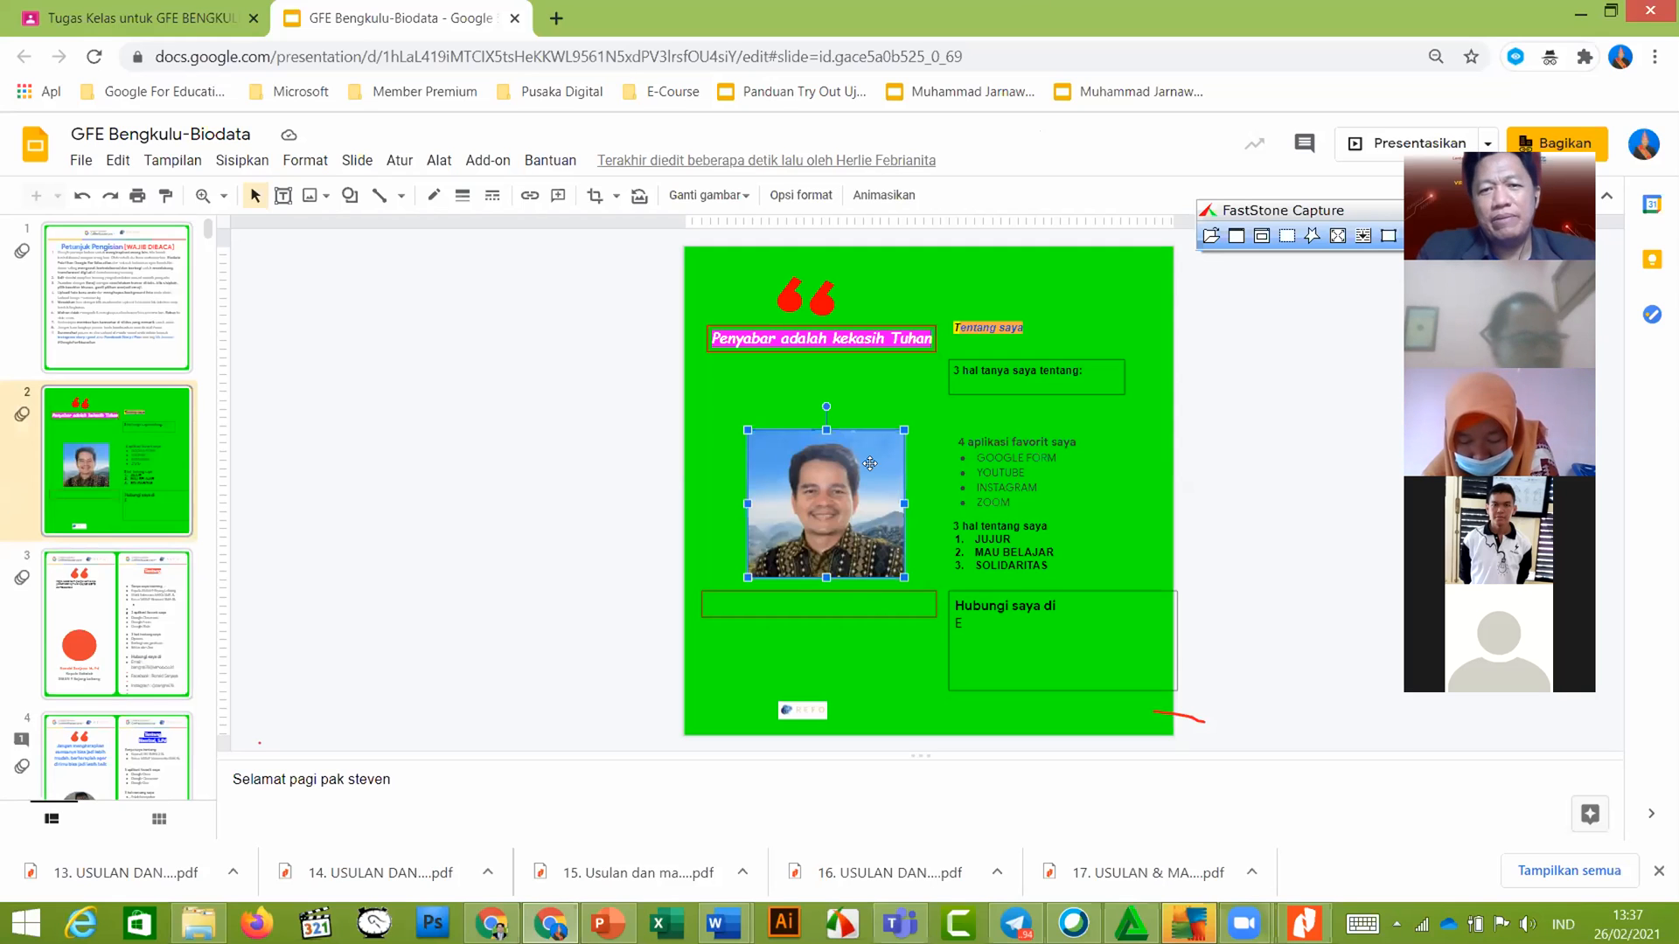
{"action": "left_click", "coordinate": [791, 465]}
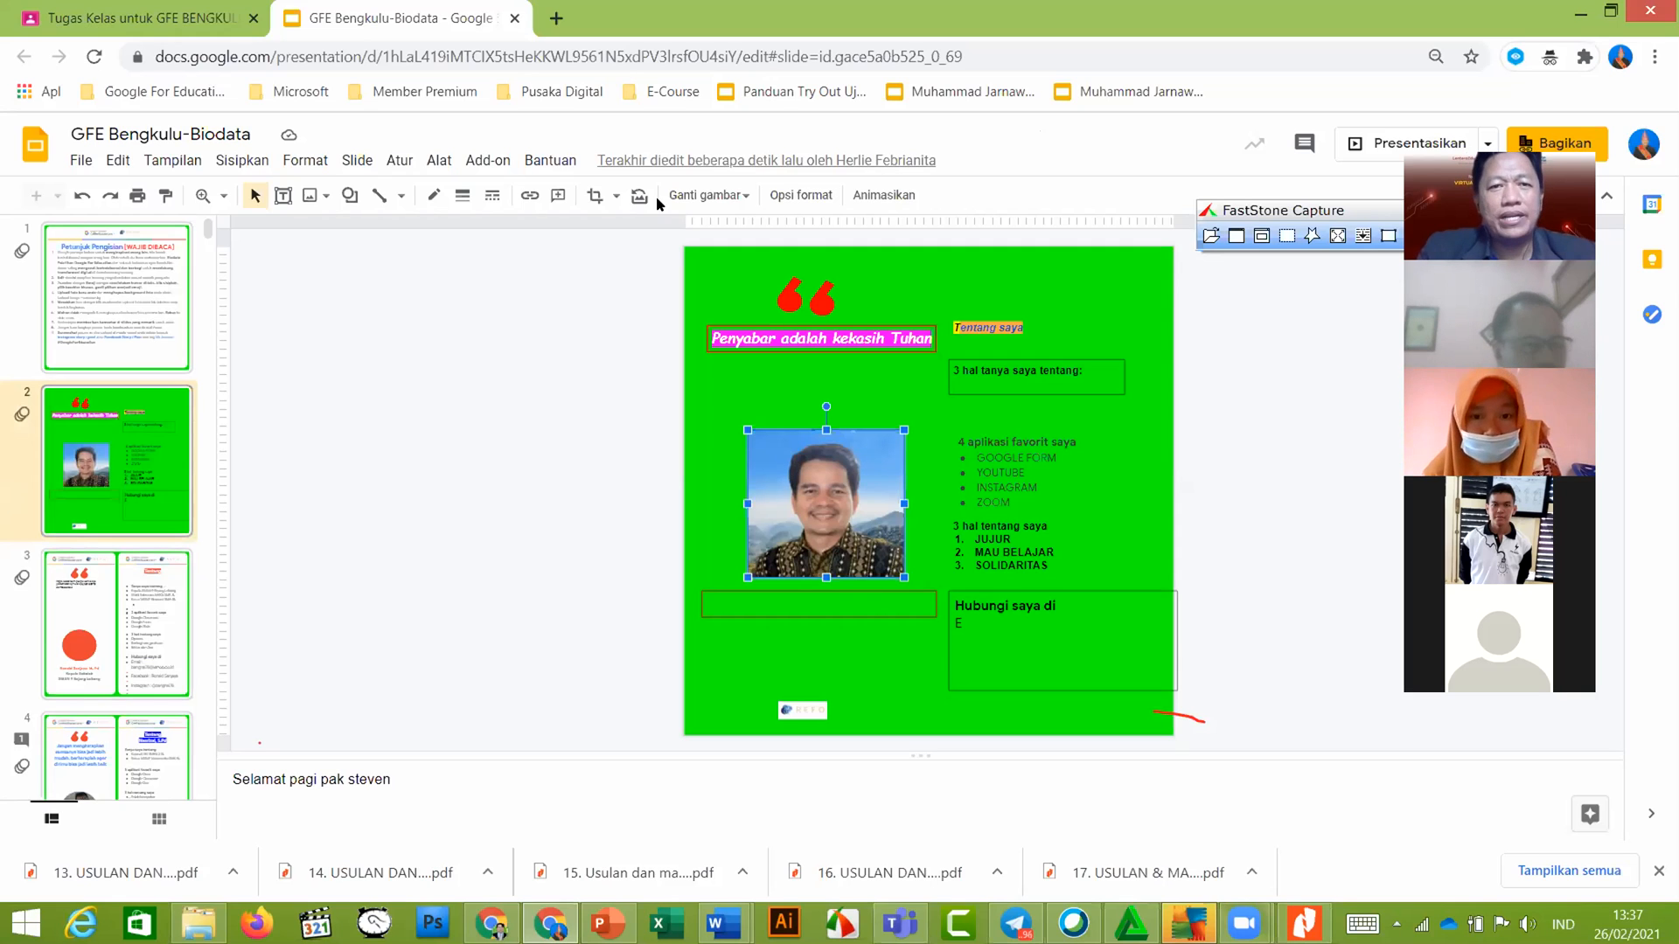
{"action": "left_click", "coordinate": [616, 200]}
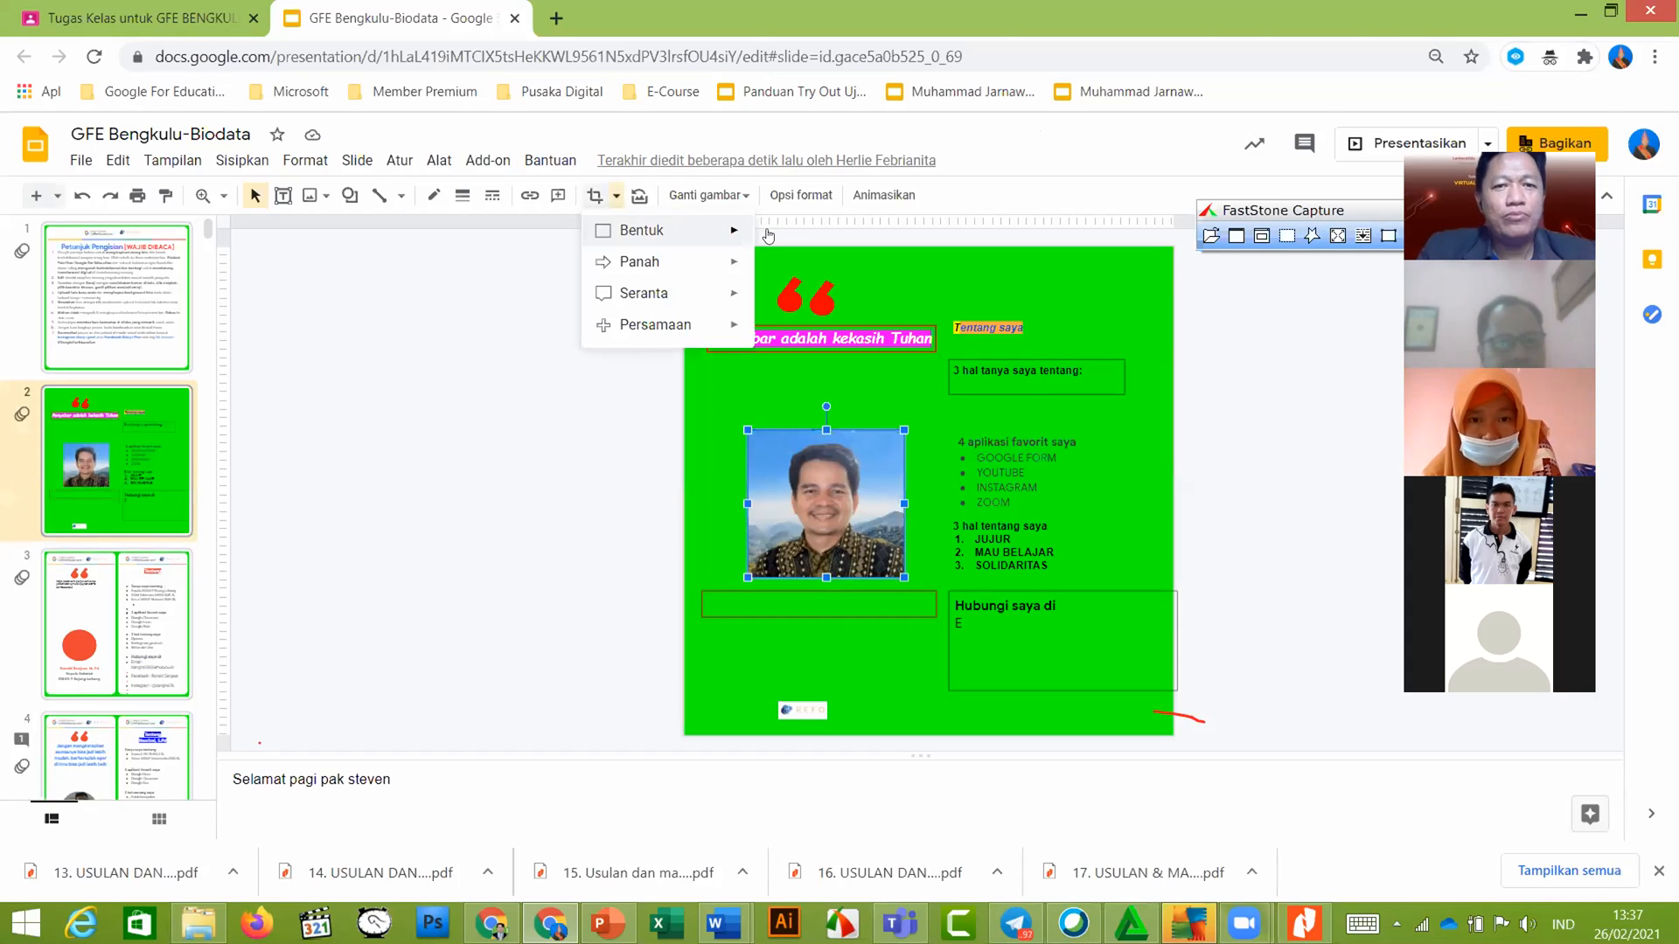
{"action": "mouse_move", "coordinate": [733, 232]}
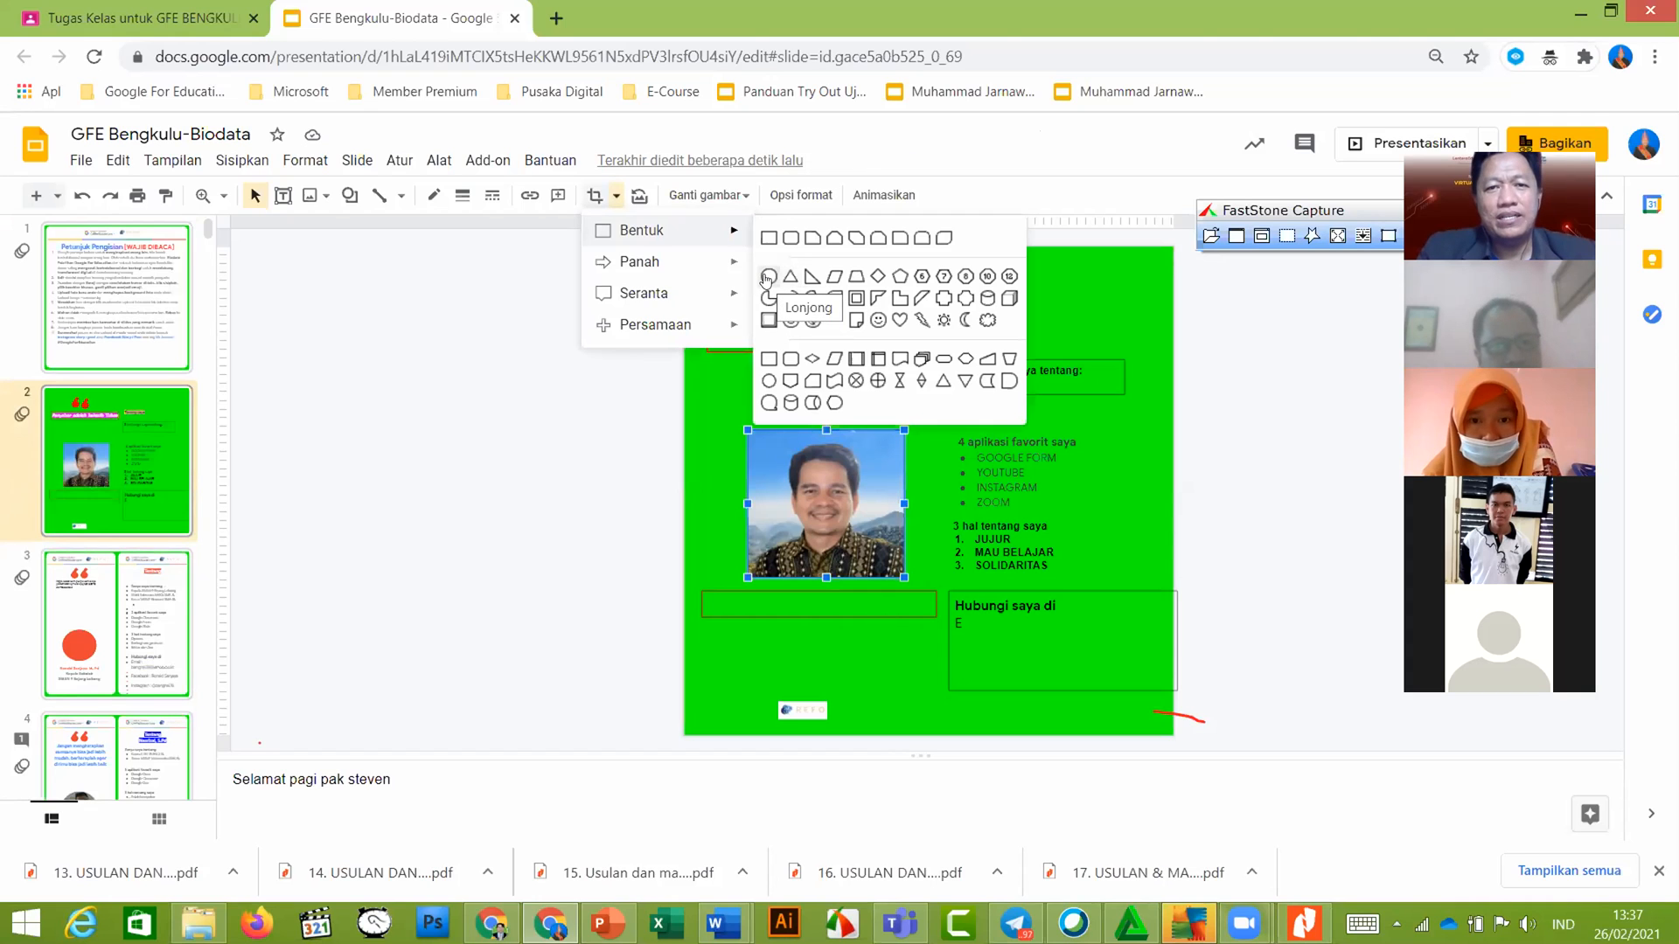
{"action": "left_click", "coordinate": [769, 277]}
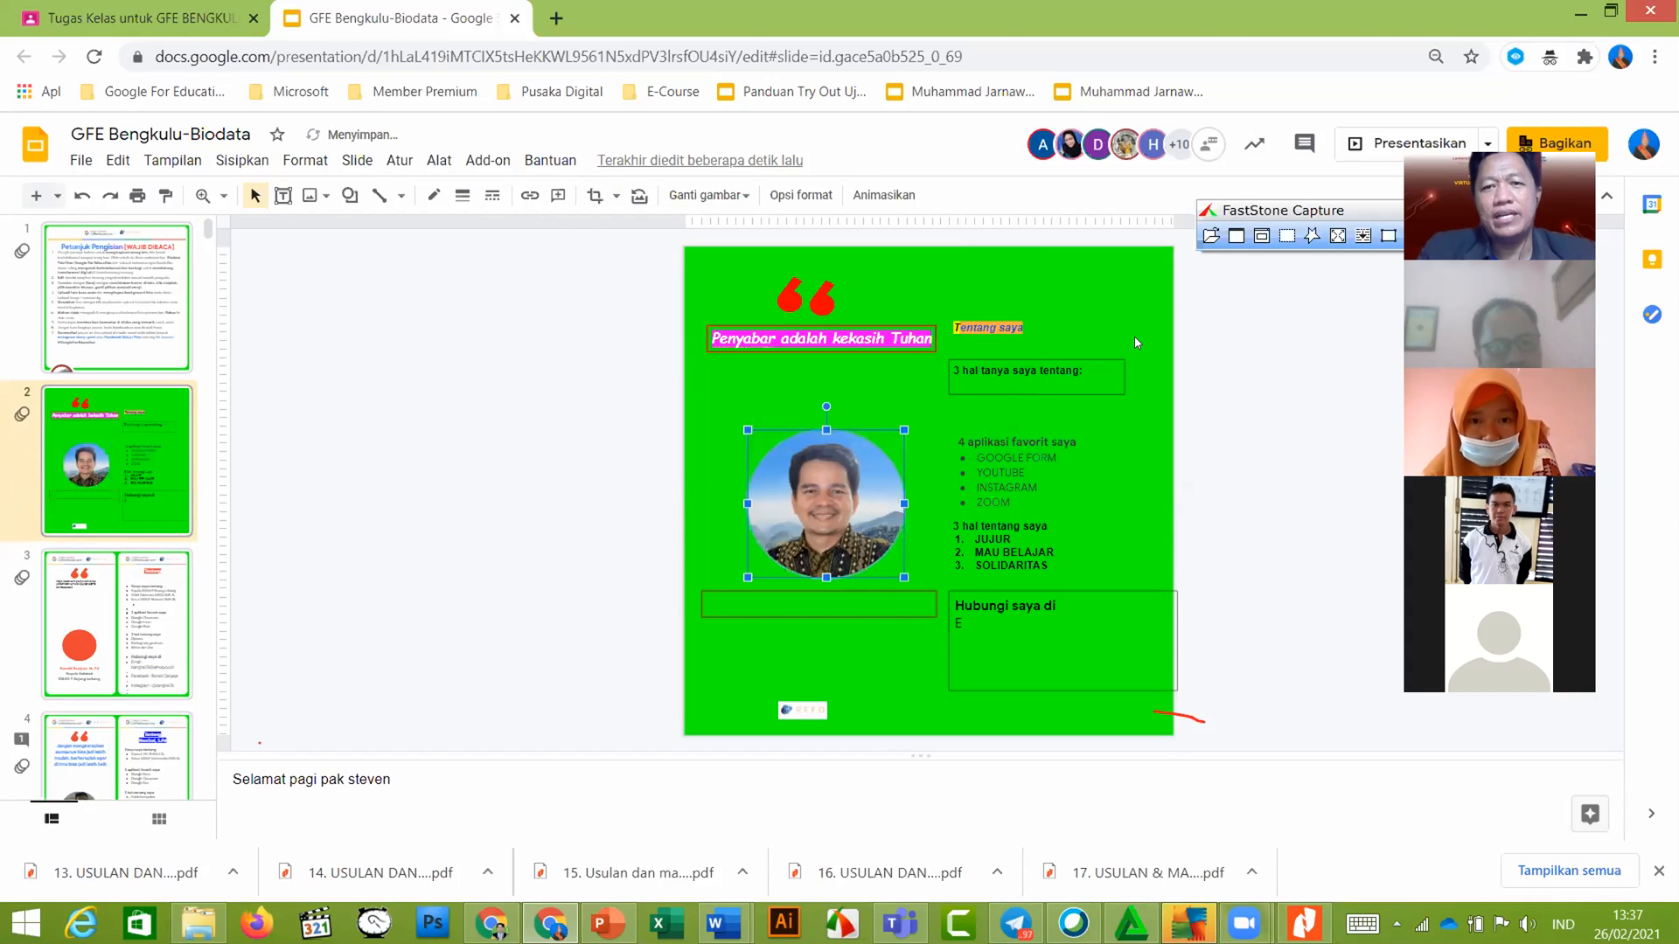
{"action": "left_click", "coordinate": [1136, 343]}
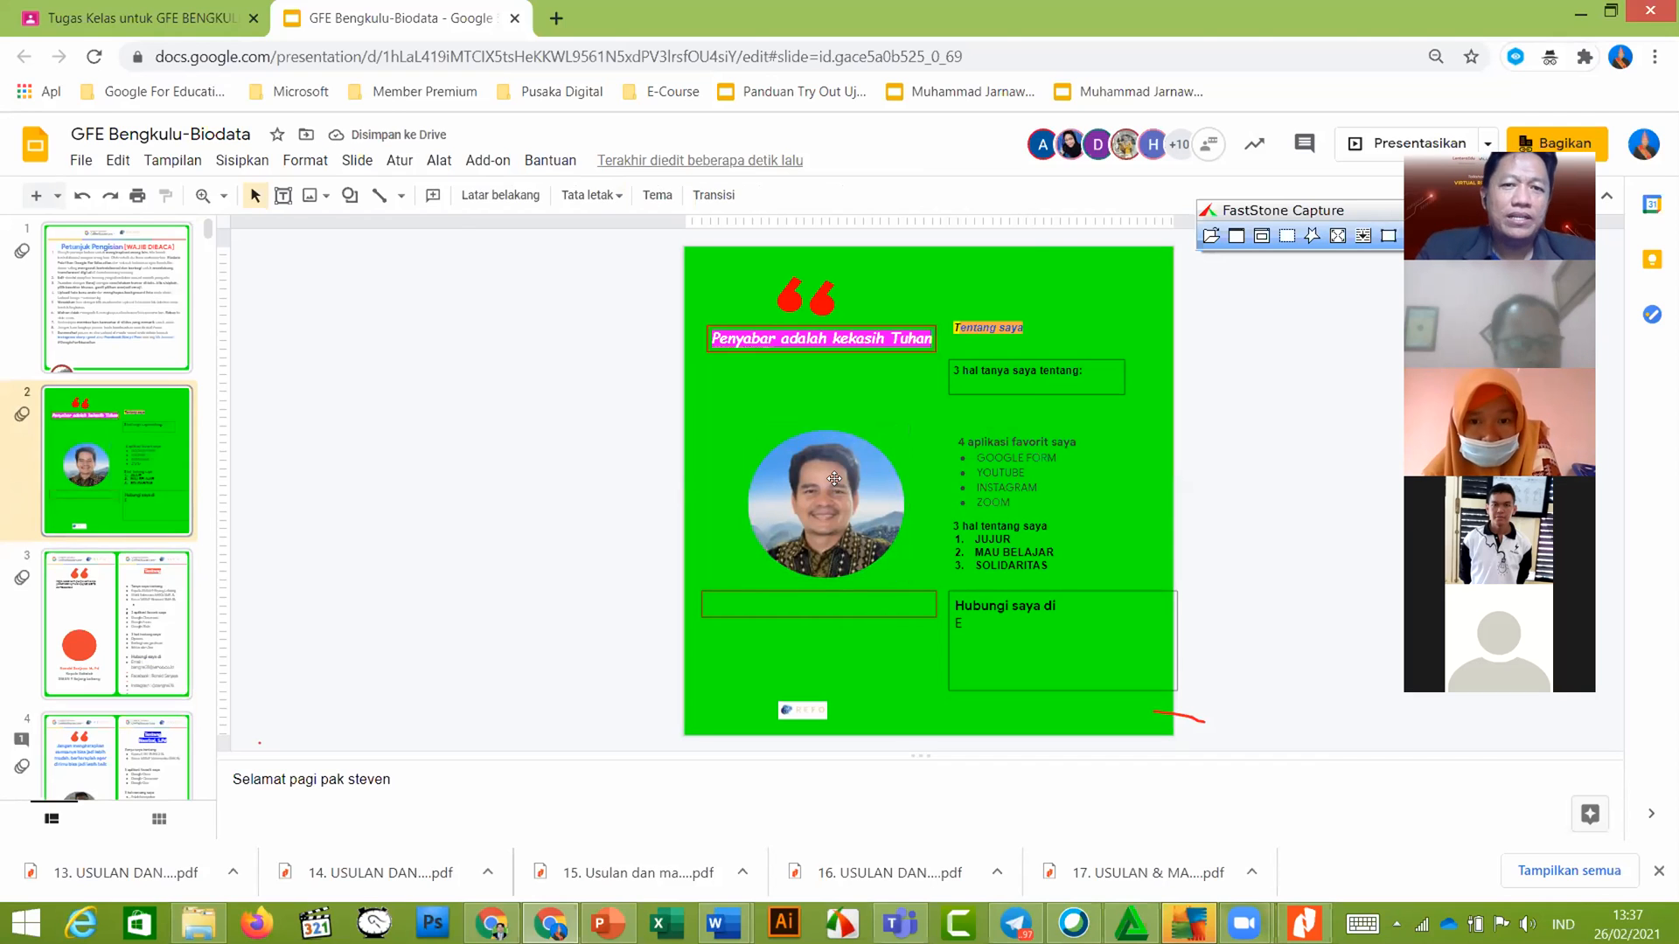
Download slide 2 as a JPEG, GFE Bengkulu-Biodata (1).jpg, and return to the Classroom tab
{"action": "left_click", "coordinate": [80, 162]}
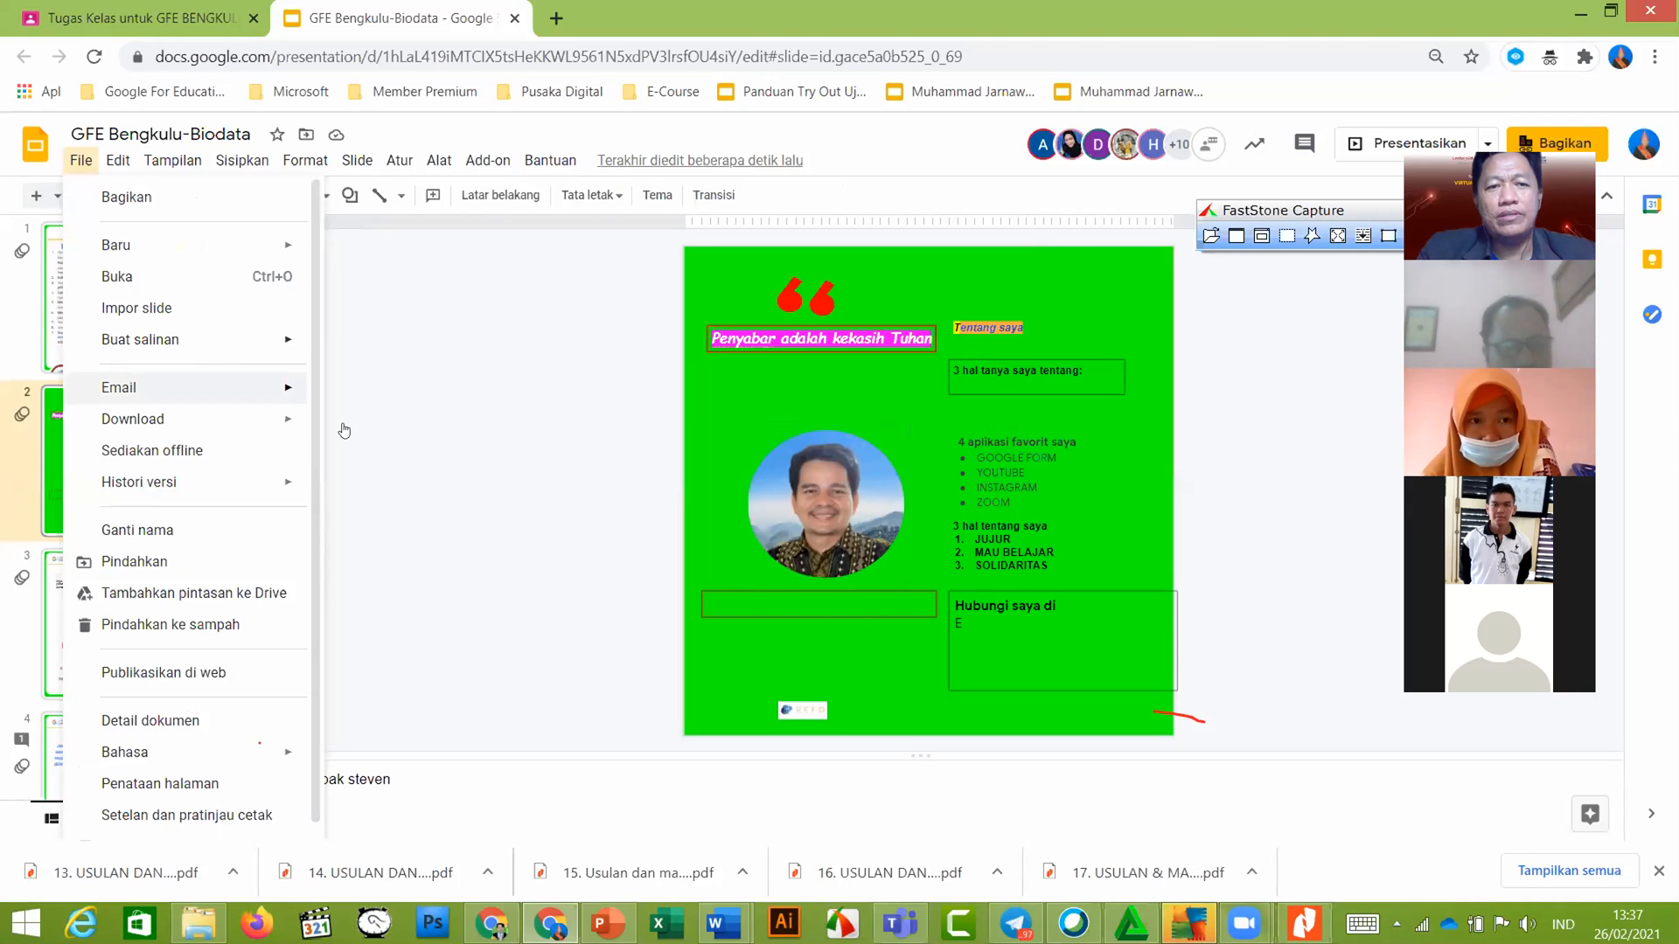
{"action": "mouse_move", "coordinate": [263, 419]}
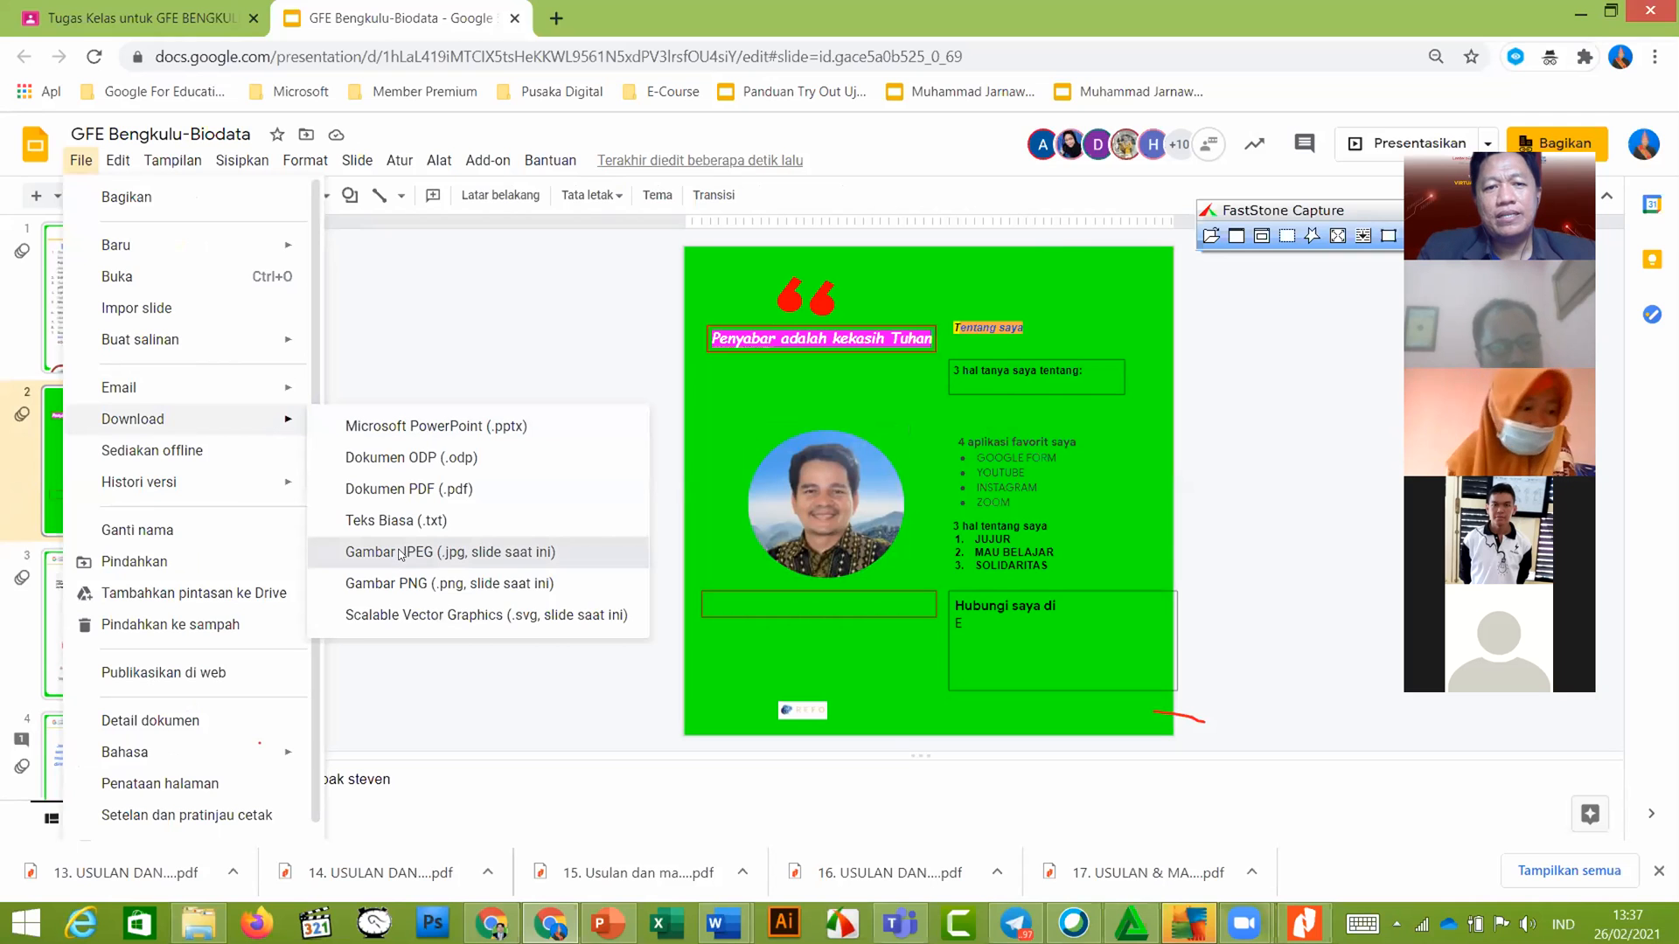
{"action": "left_click", "coordinate": [400, 553]}
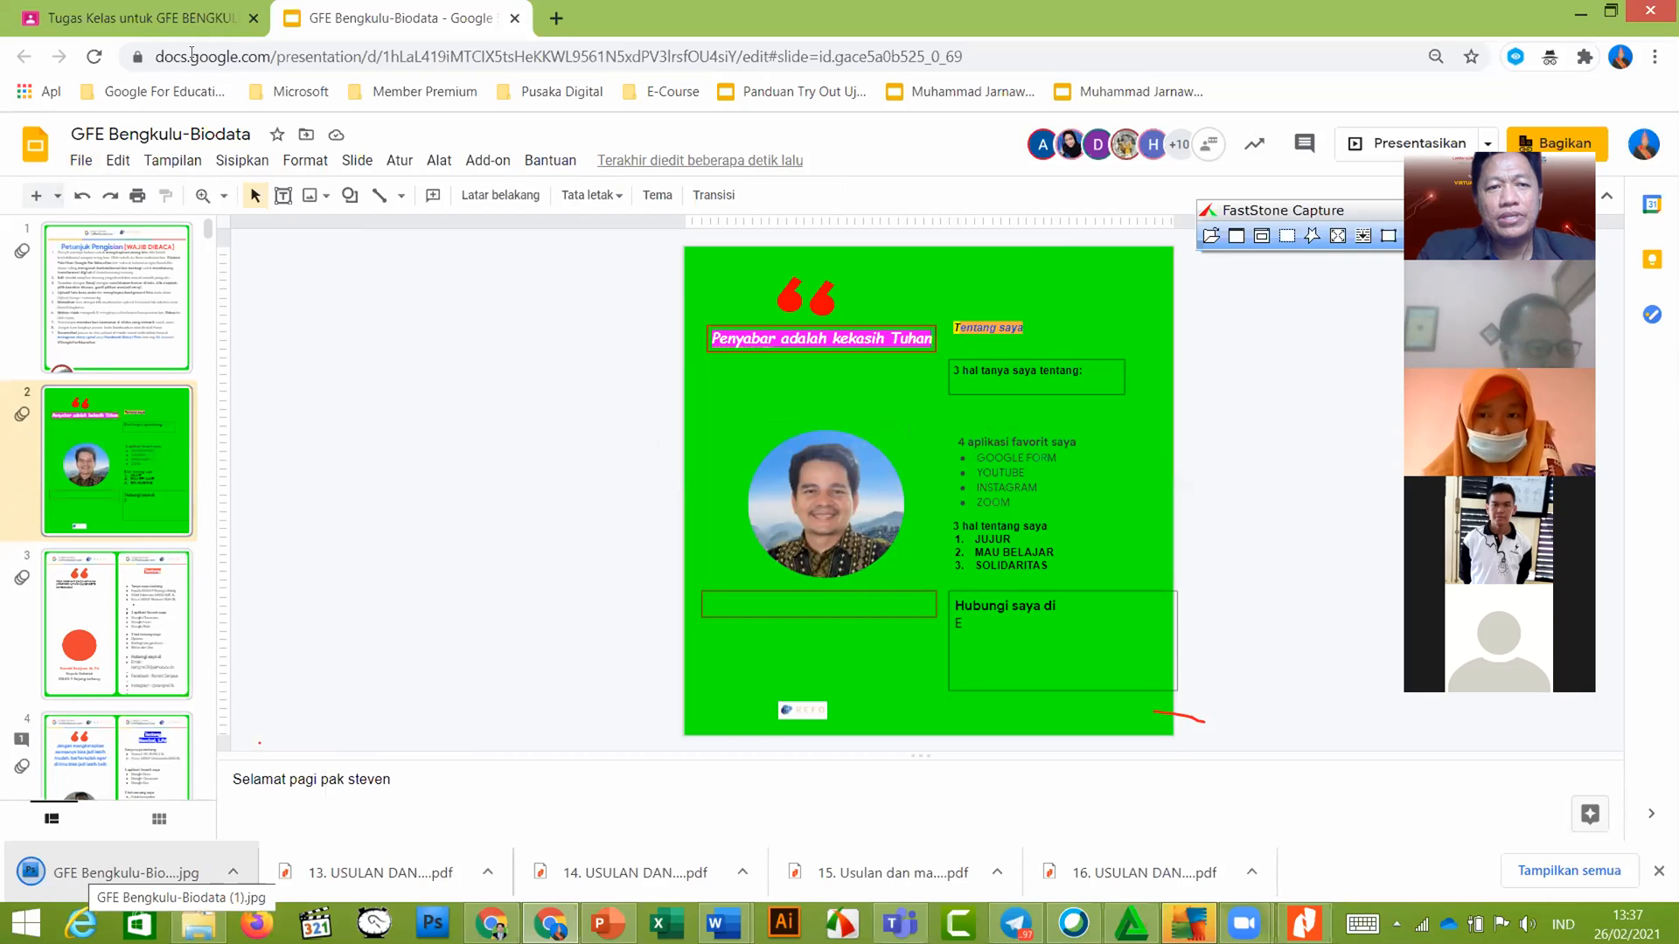
{"action": "left_click", "coordinate": [207, 24]}
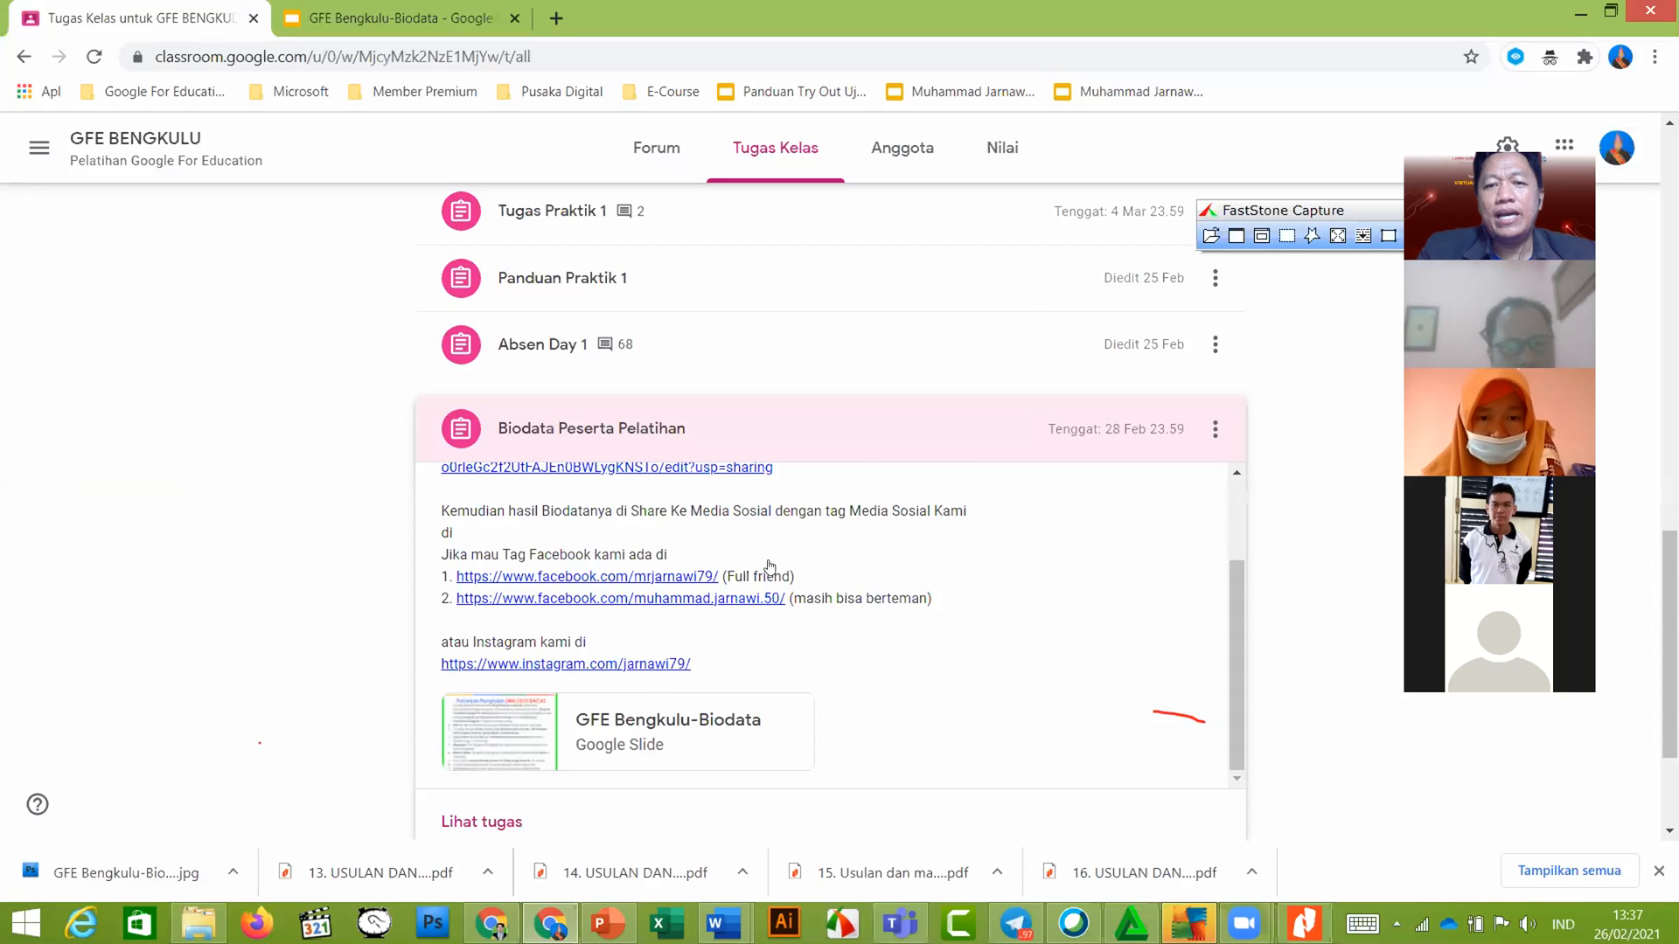
{"action": "scroll", "coordinate": [765, 553], "scroll_direction": "down", "scroll_amount": 2}
{"action": "scroll", "coordinate": [762, 534], "scroll_direction": "up", "scroll_amount": 1}
{"action": "scroll", "coordinate": [979, 420], "scroll_direction": "up", "scroll_amount": 2}
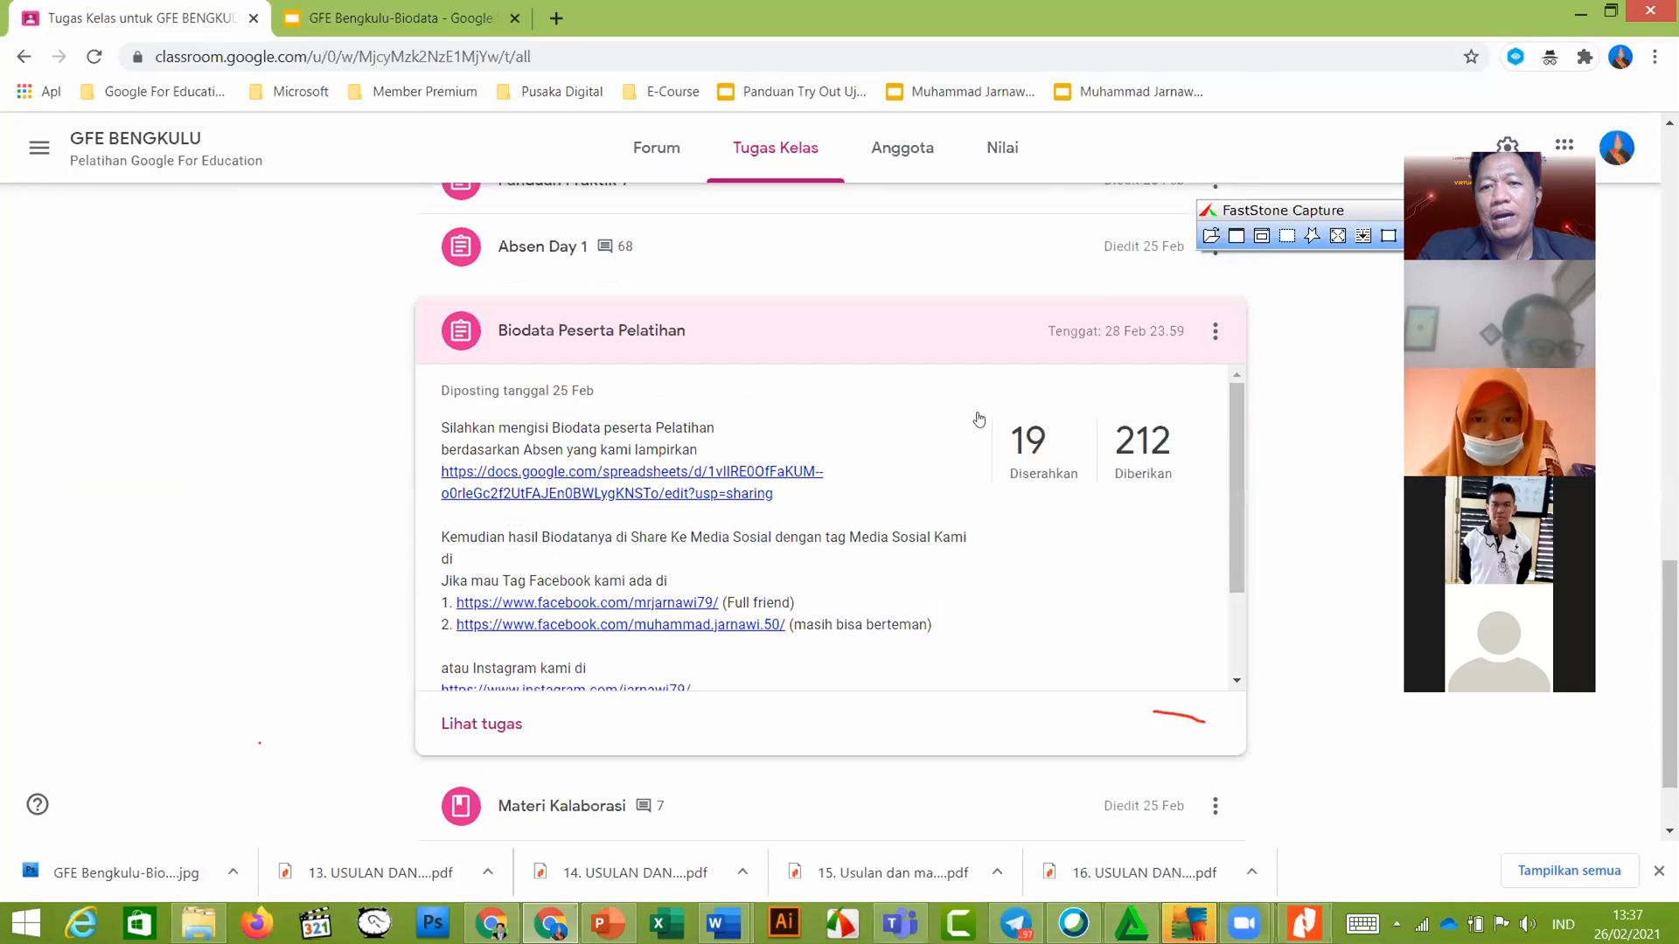
{"action": "scroll", "coordinate": [1040, 454], "scroll_direction": "down", "scroll_amount": 1}
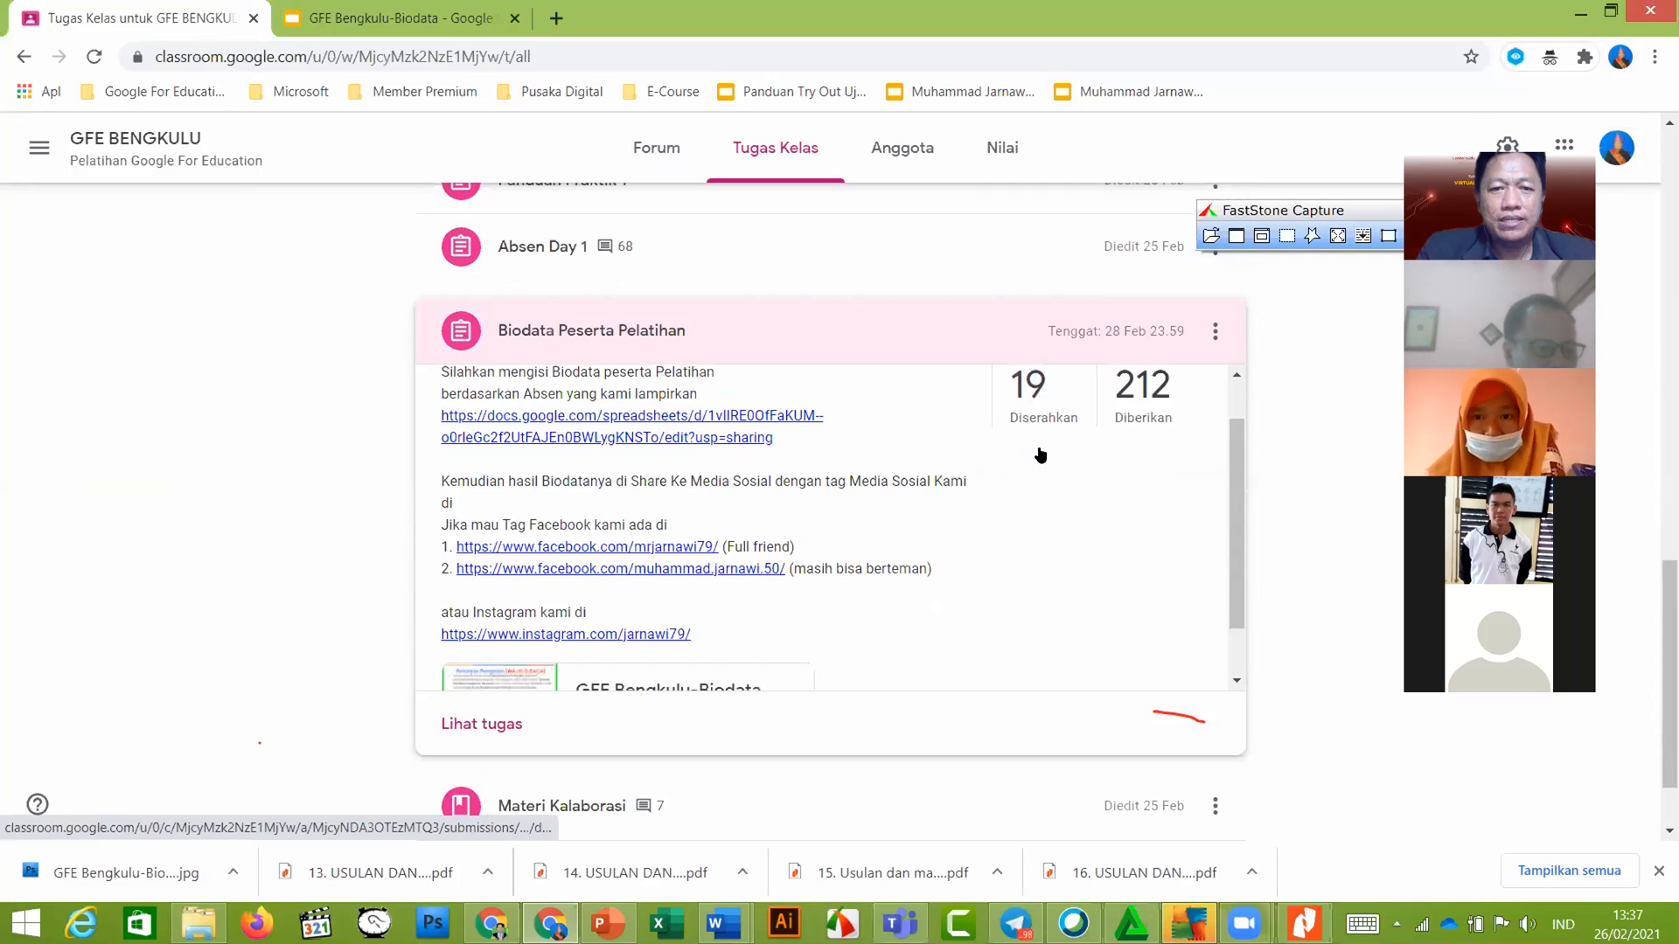
{"action": "scroll", "coordinate": [942, 529], "scroll_direction": "down", "scroll_amount": 1}
{"action": "scroll", "coordinate": [530, 687], "scroll_direction": "down", "scroll_amount": 1}
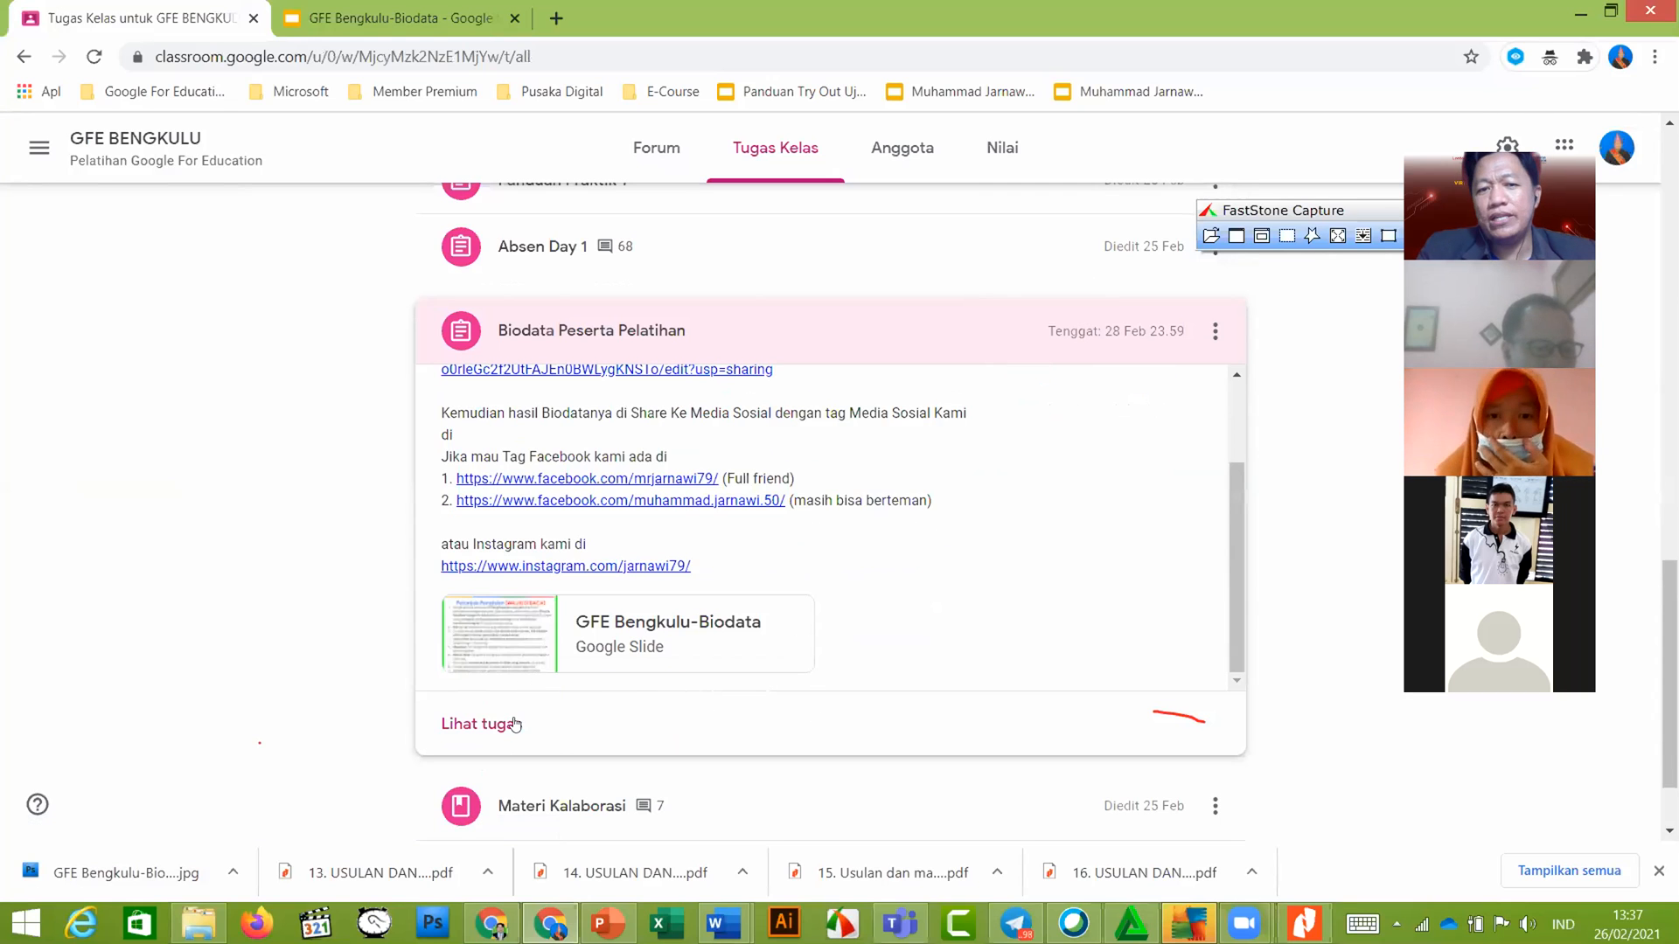
{"action": "left_click", "coordinate": [498, 727]}
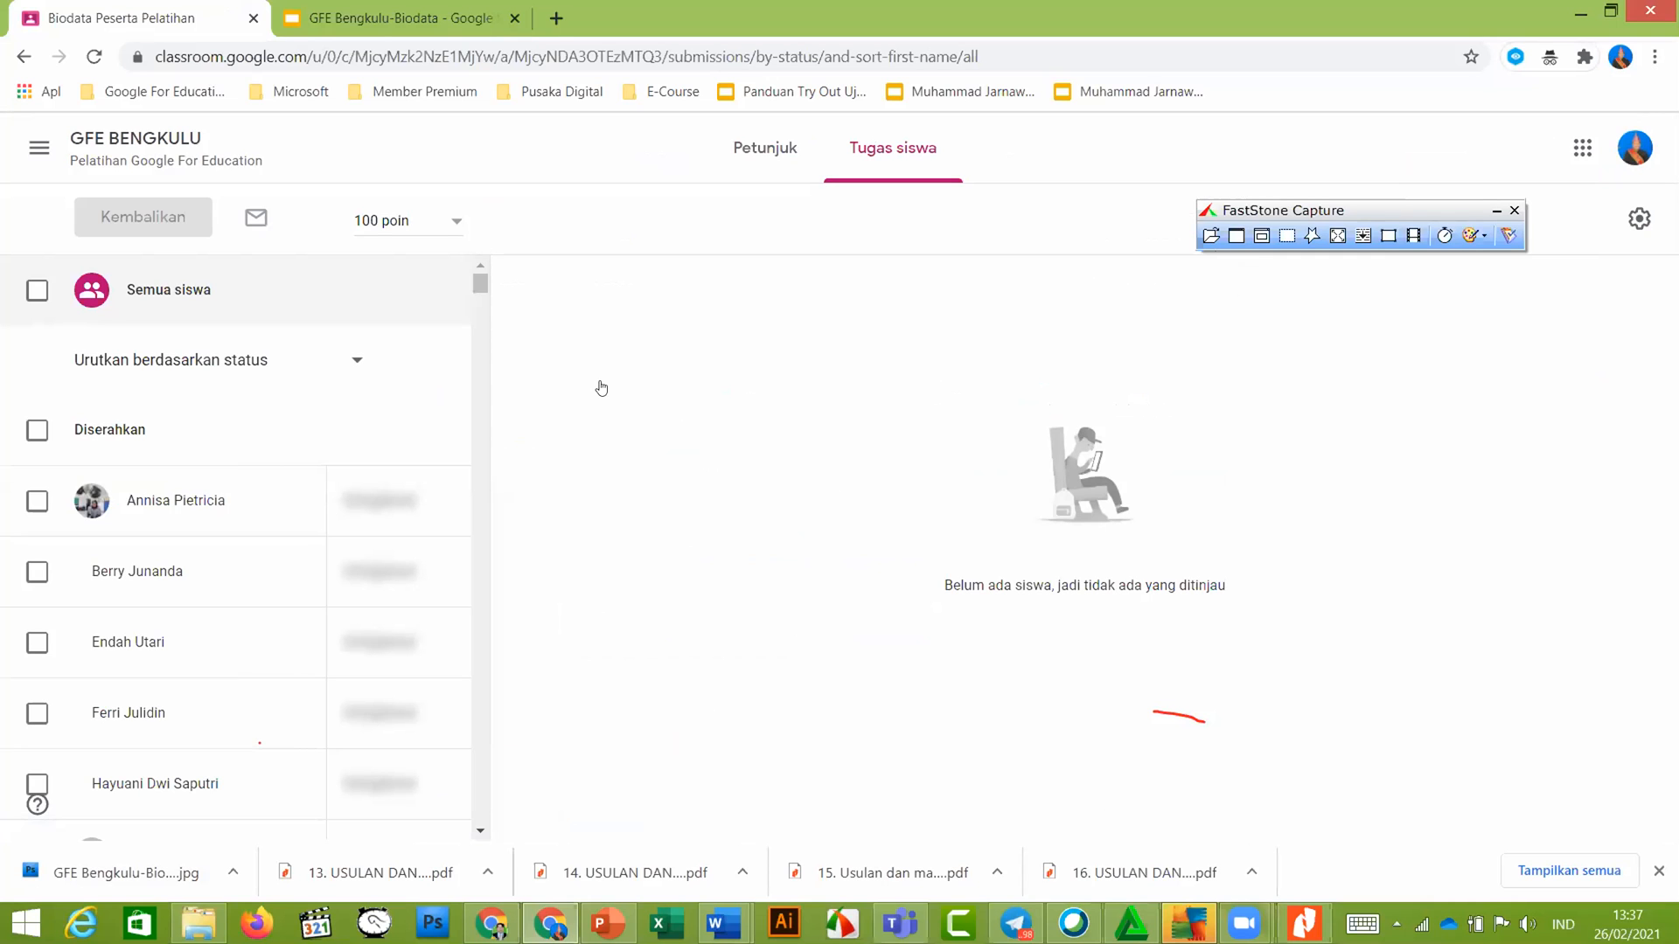
{"action": "left_click", "coordinate": [23, 58]}
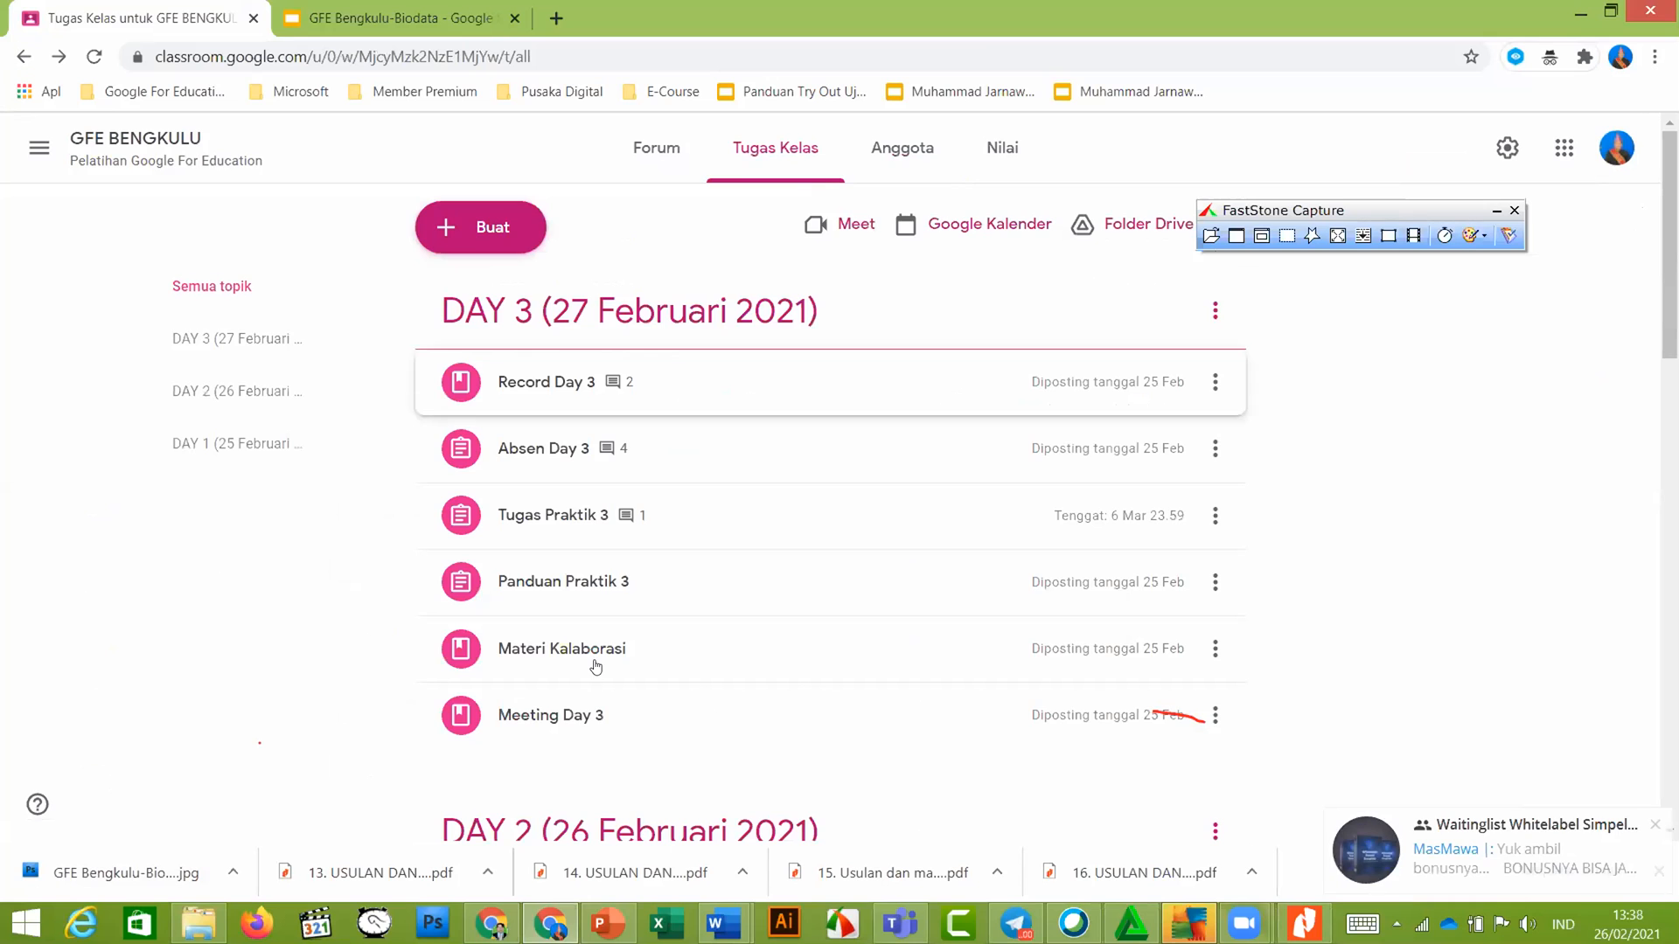
{"action": "scroll", "coordinate": [596, 667], "scroll_direction": "down", "scroll_amount": 6}
{"action": "scroll", "coordinate": [536, 441], "scroll_direction": "up", "scroll_amount": 6}
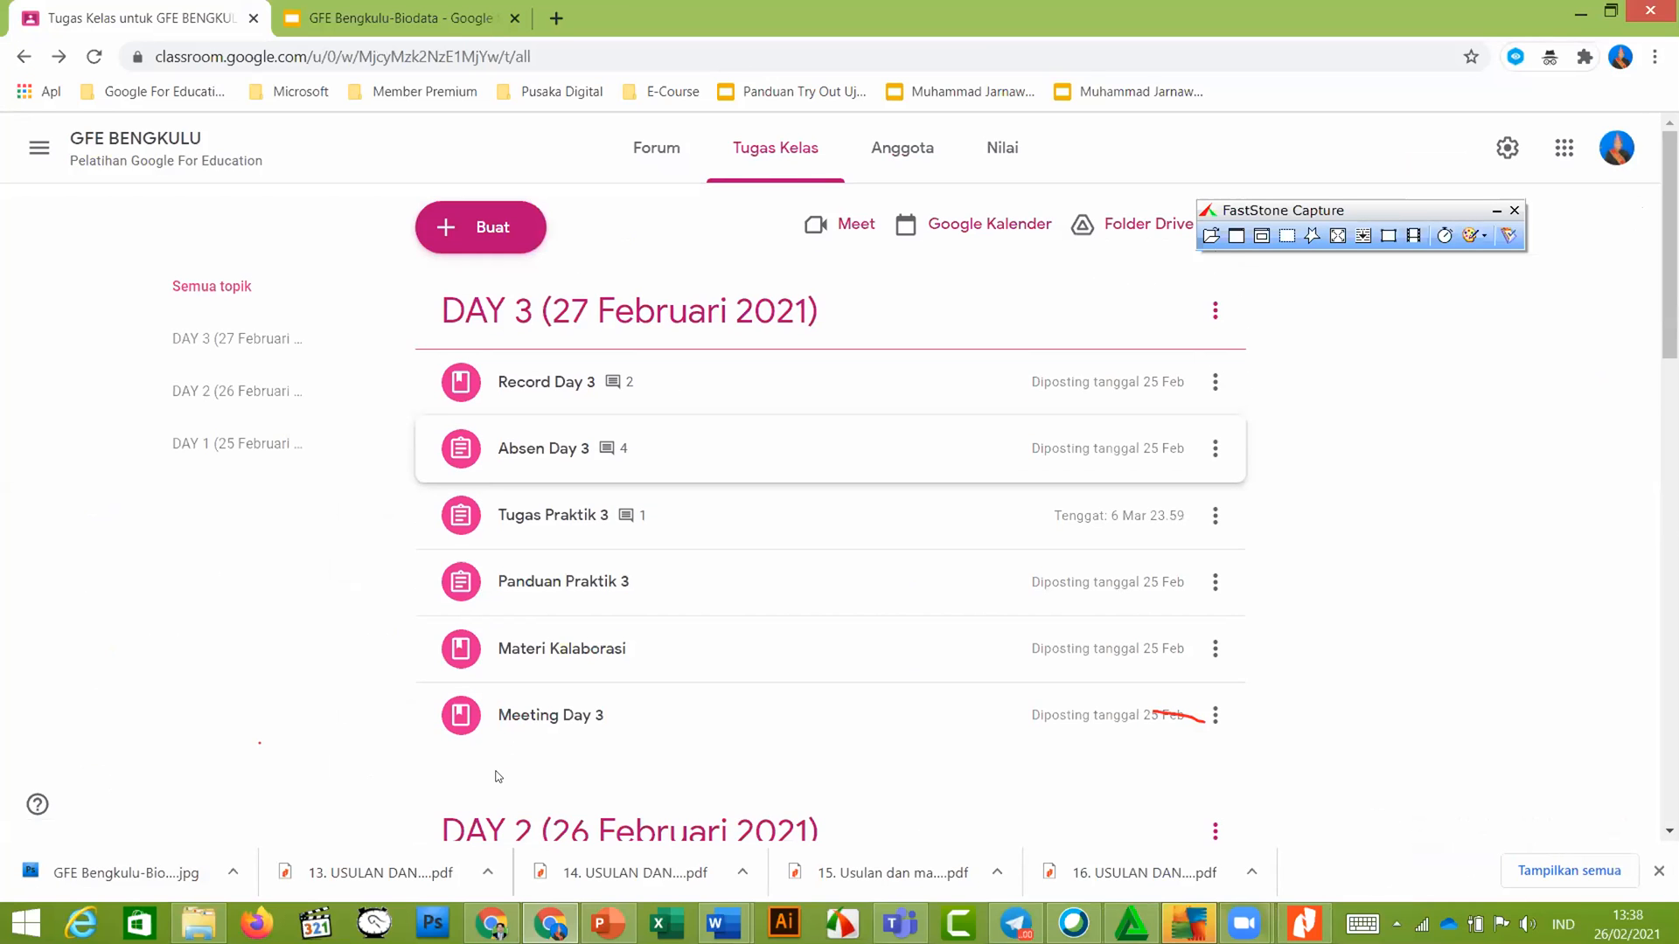
{"action": "left_click", "coordinate": [492, 920]}
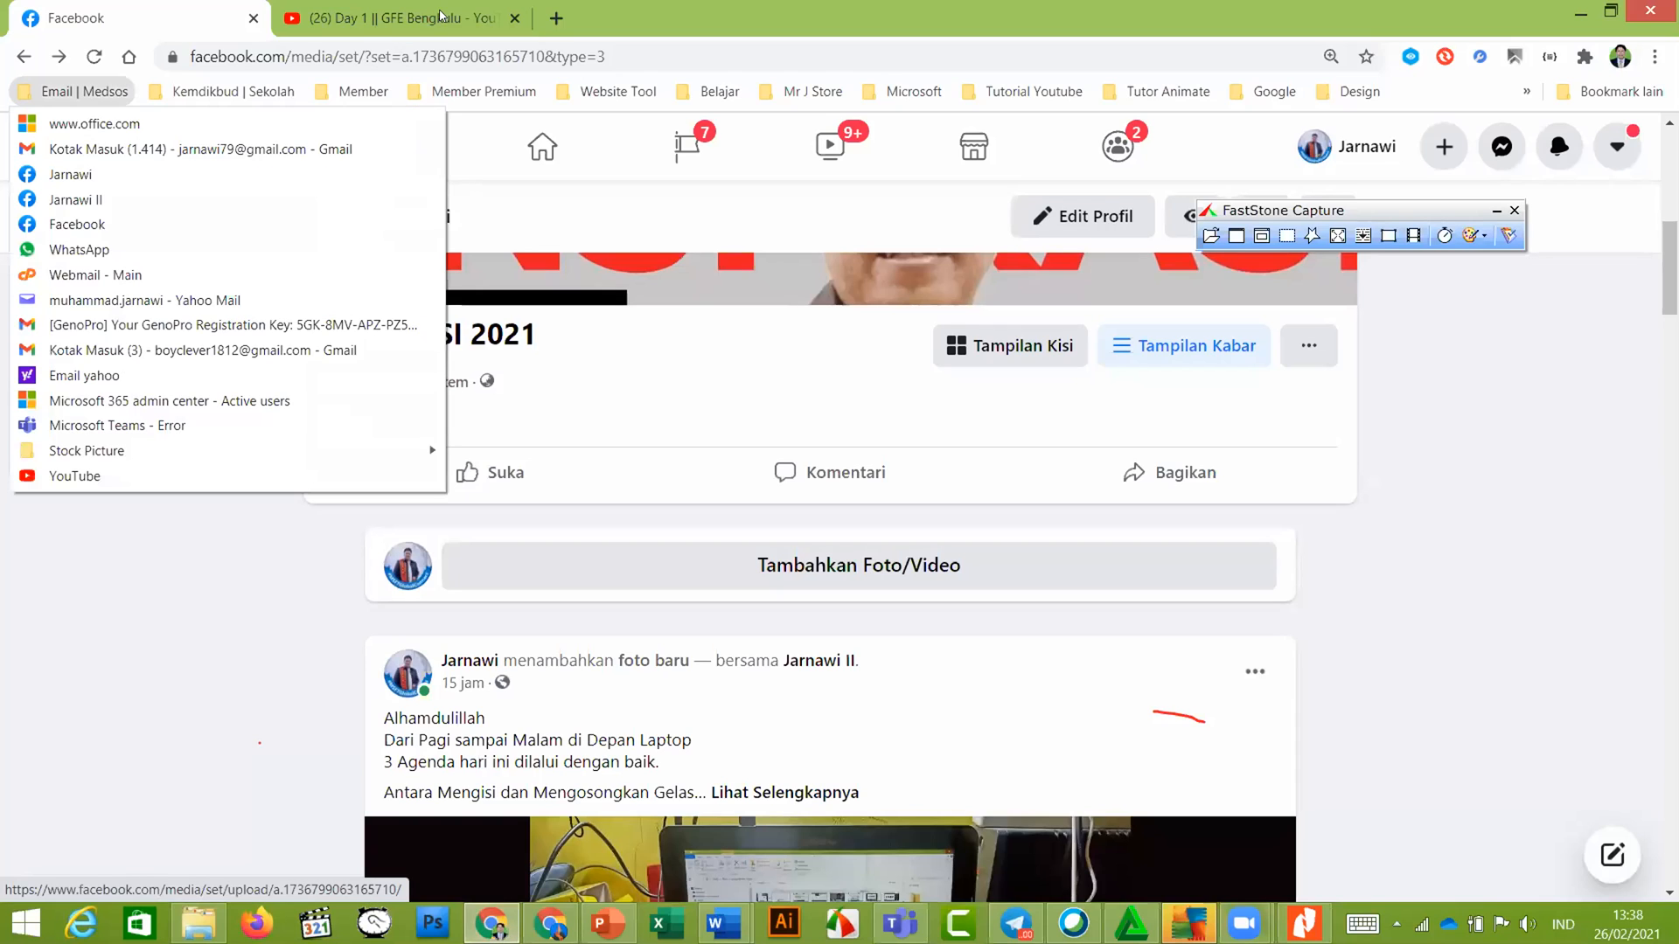
From the Day 1 GFE Bengkulu video tab, open google.com in a new tab
{"action": "left_click", "coordinate": [399, 7]}
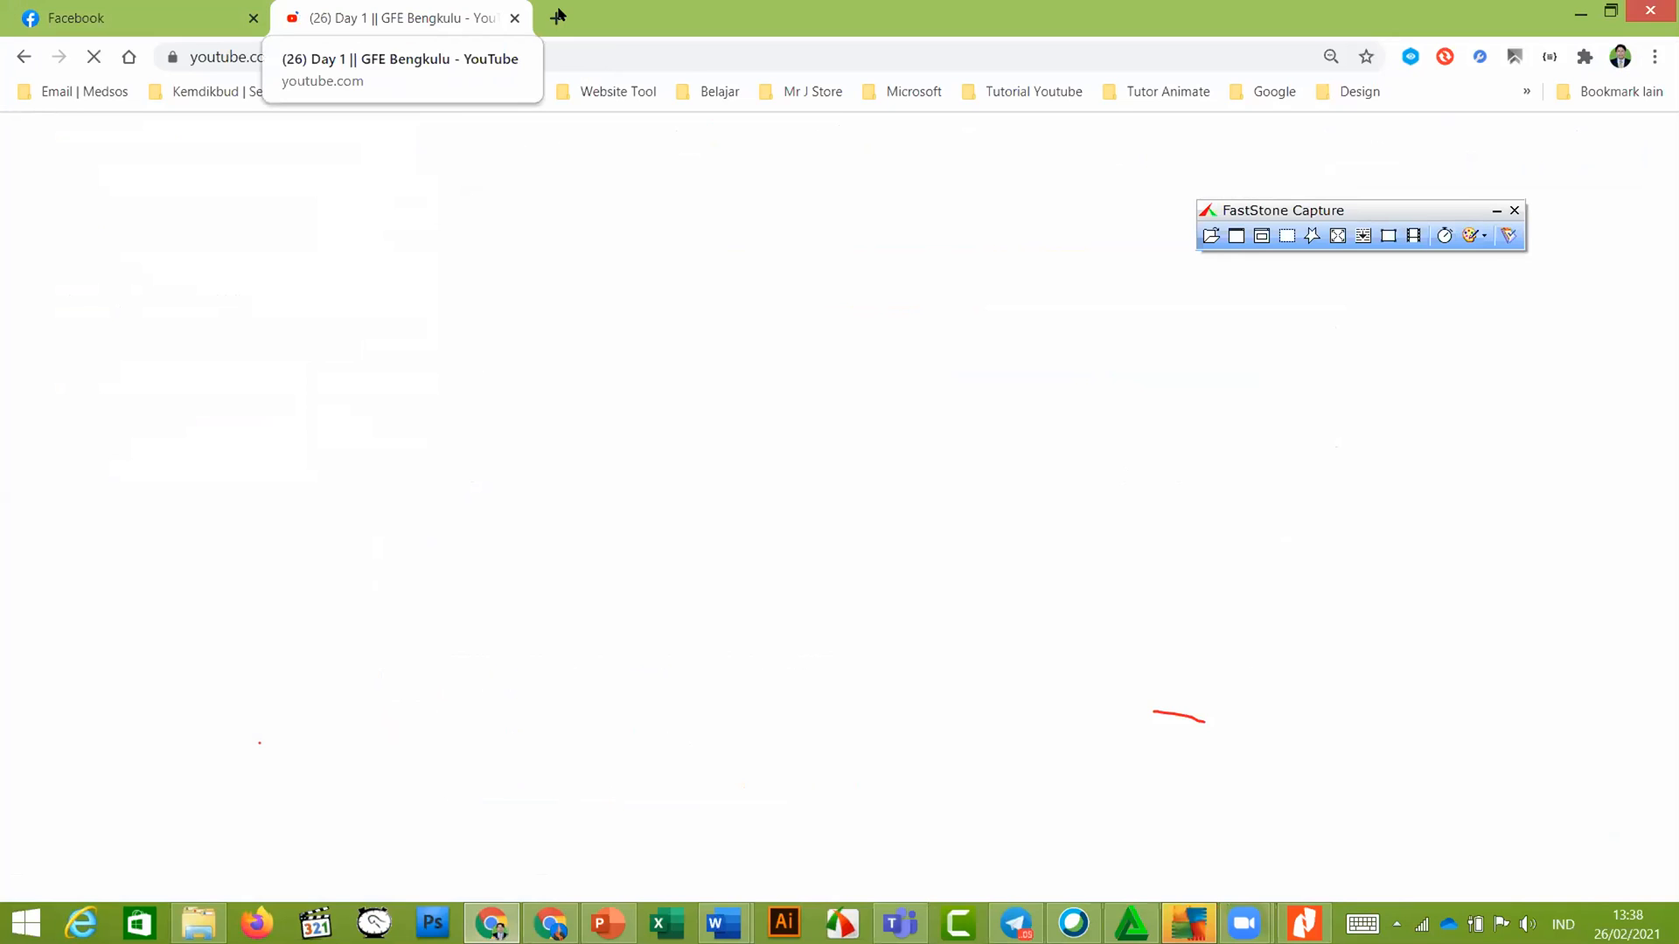
{"action": "key", "text": "ctrl+t"}
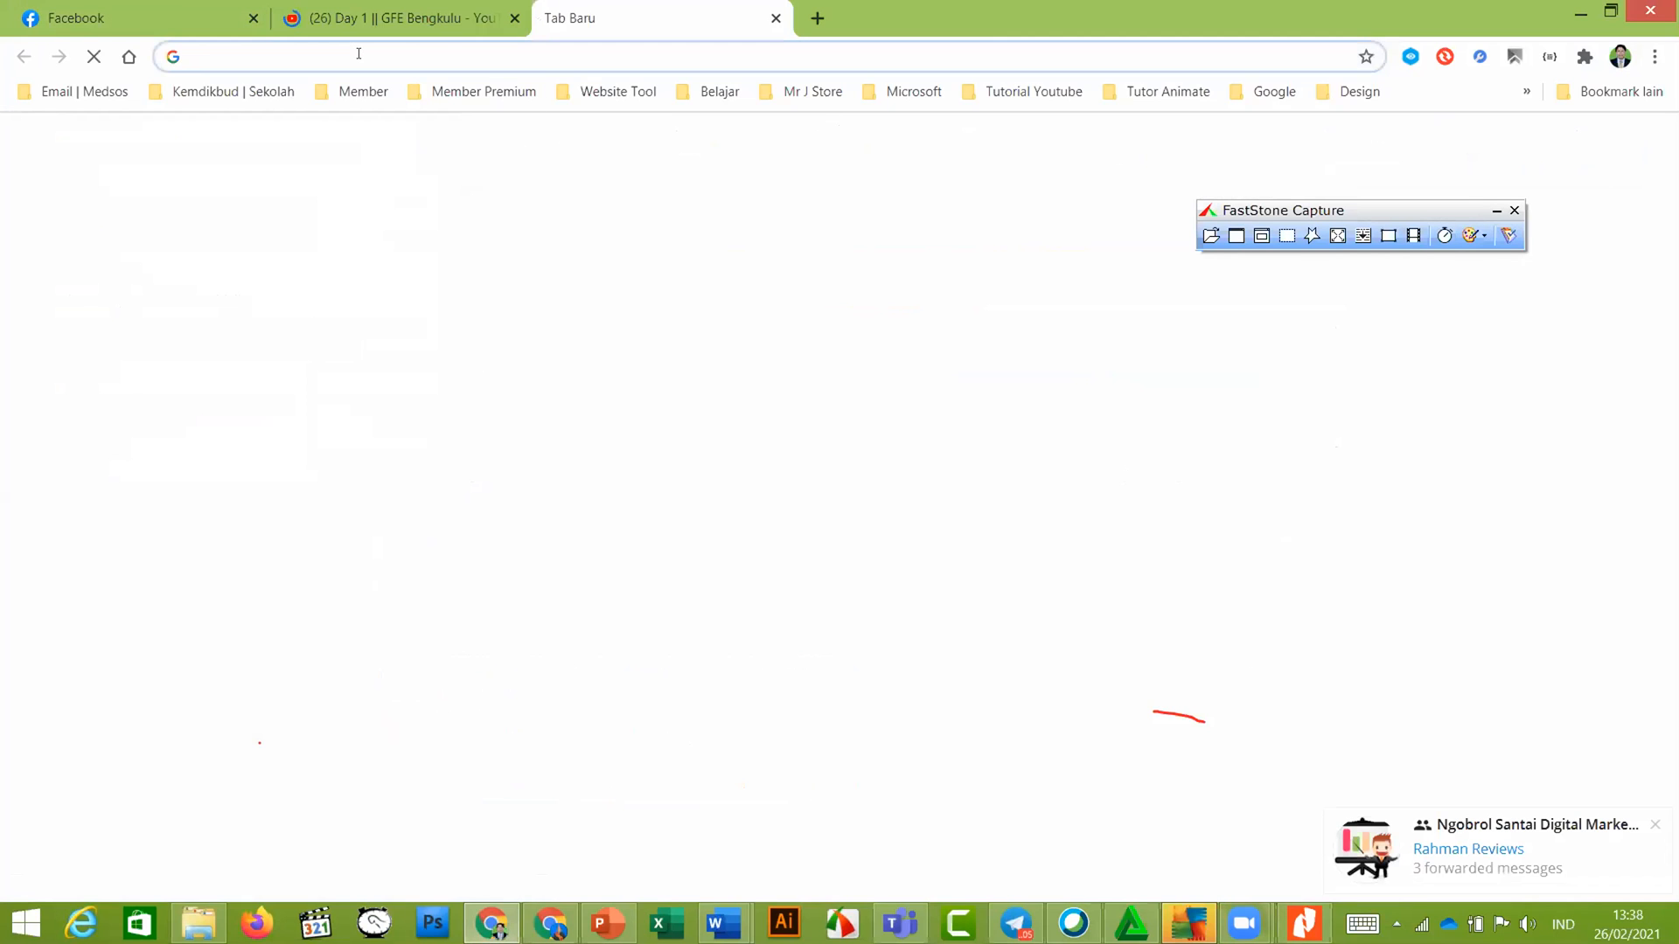
{"action": "left_click", "coordinate": [359, 53]}
{"action": "type", "text": "google.com"}
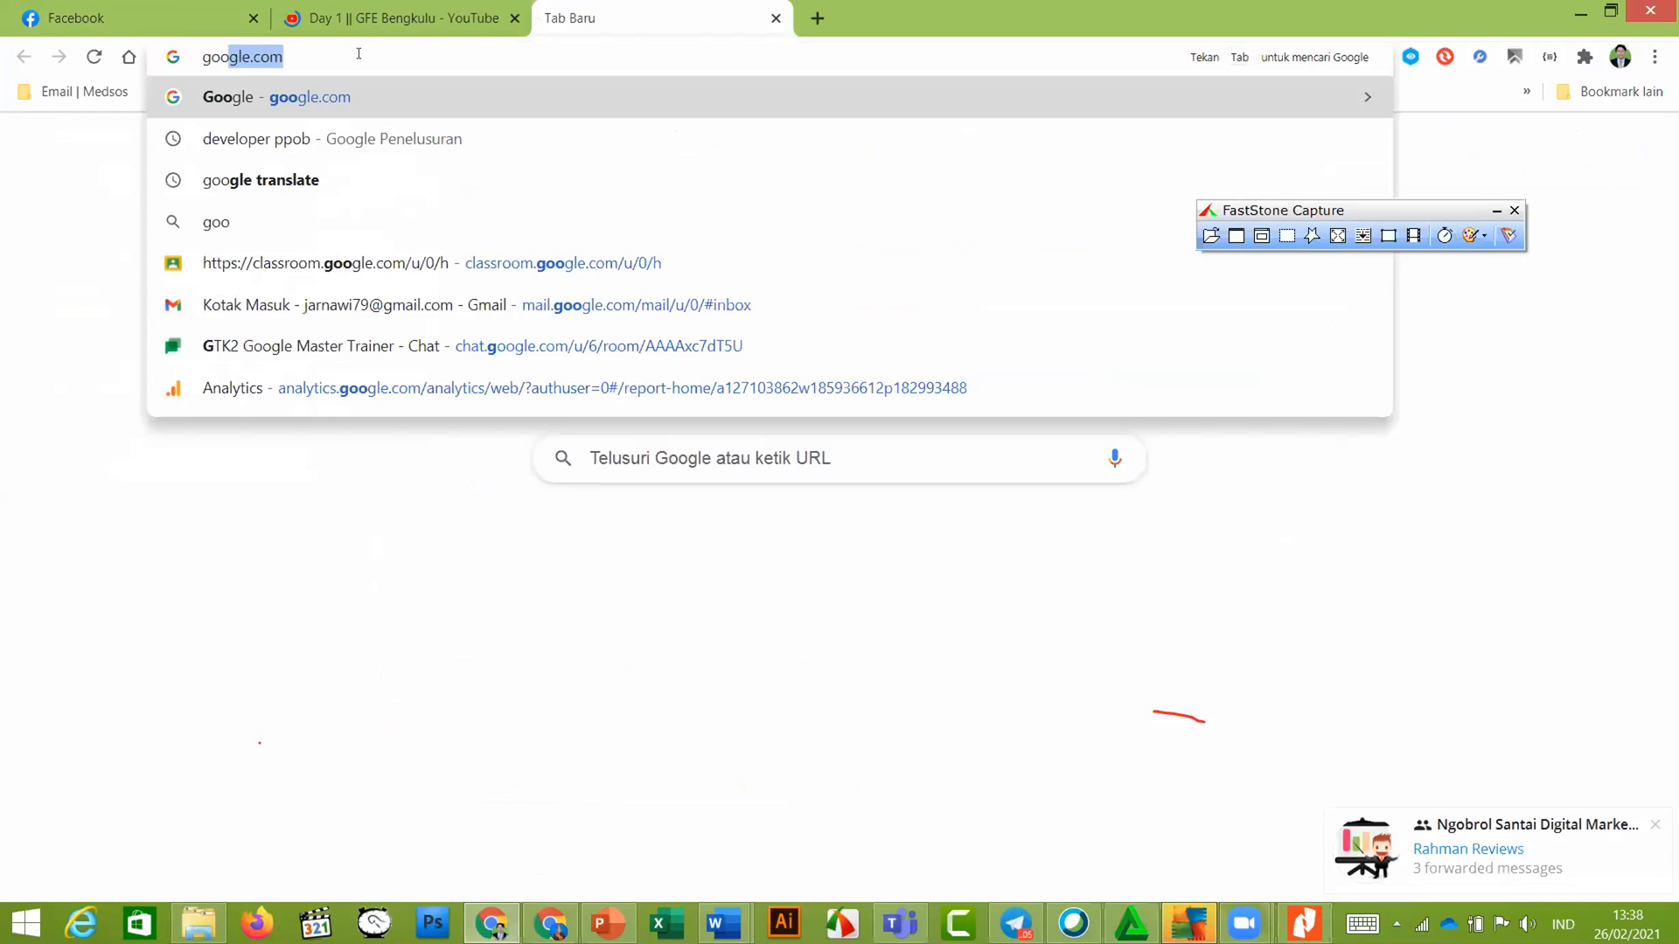
{"action": "key", "text": "Return"}
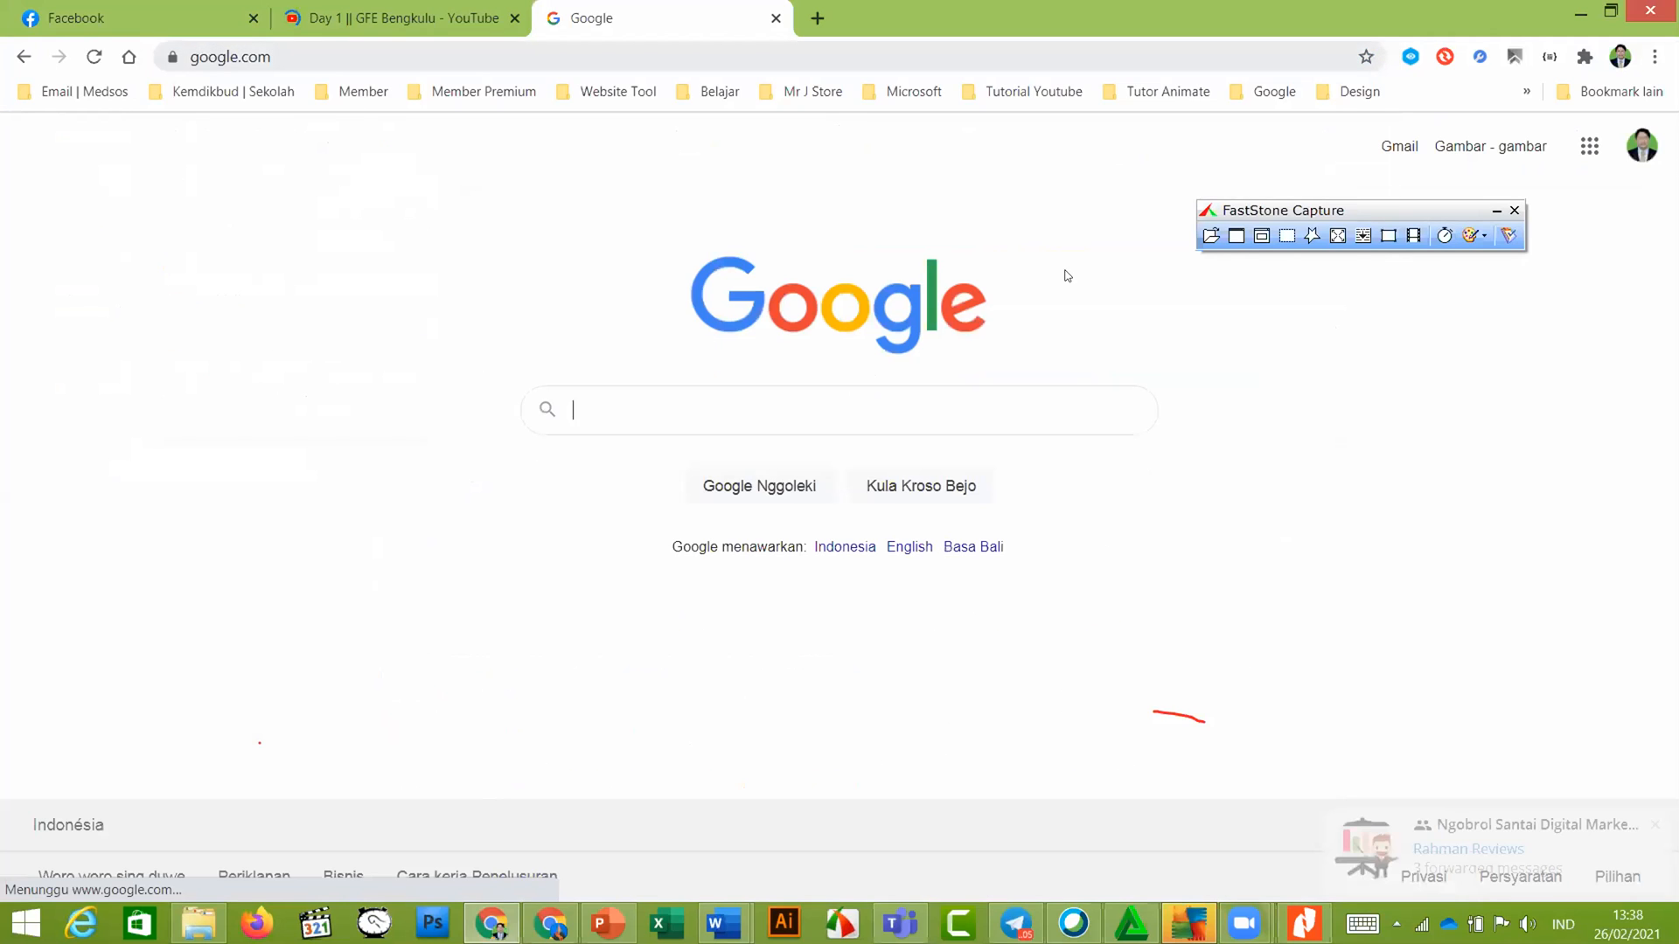
Browse the Google apps grid on the Google home page
{"action": "left_click", "coordinate": [1586, 152]}
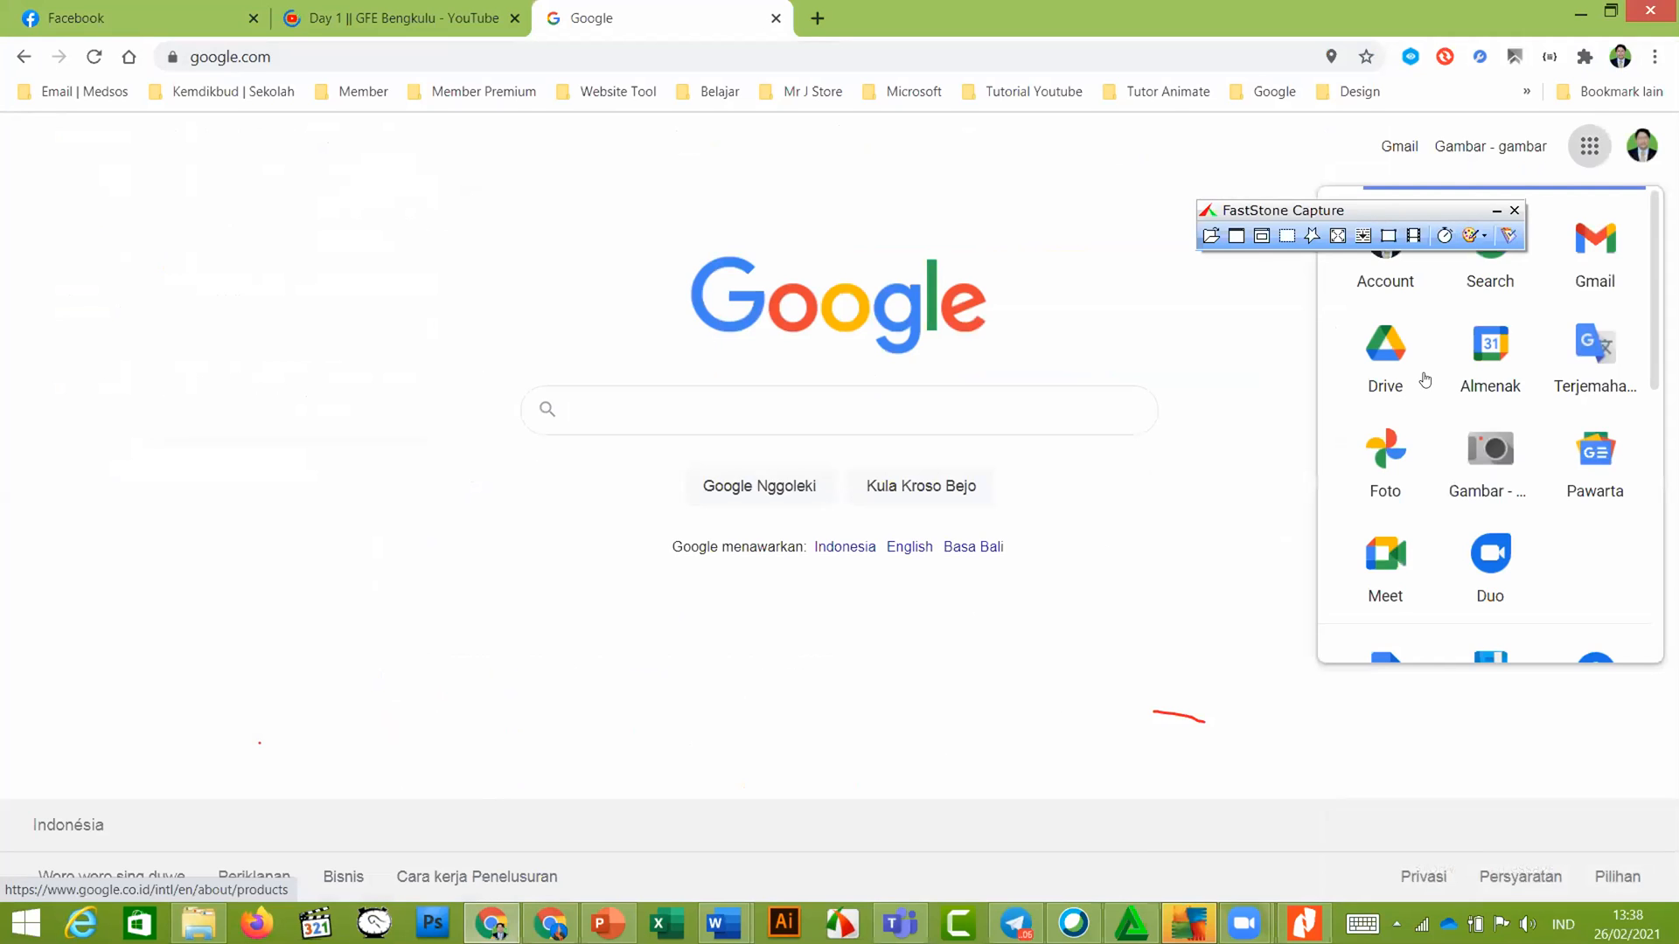
{"action": "scroll", "coordinate": [1490, 424], "scroll_direction": "down", "scroll_amount": 3}
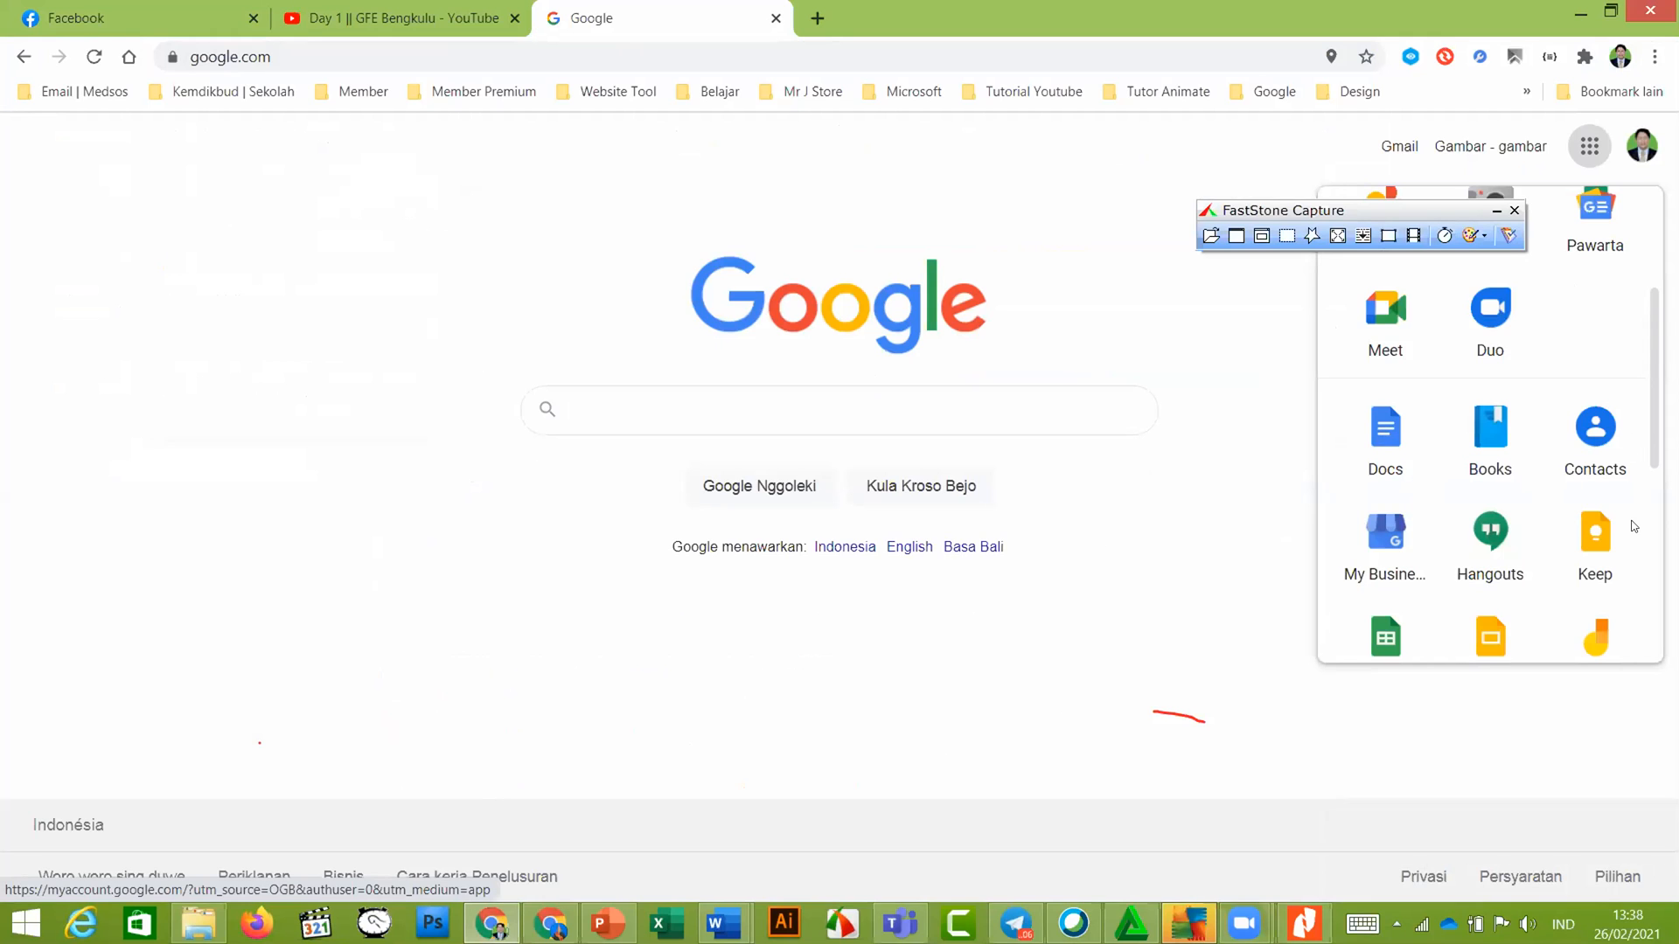
{"action": "scroll", "coordinate": [1633, 555], "scroll_direction": "down", "scroll_amount": 5}
{"action": "scroll", "coordinate": [1490, 424], "scroll_direction": "up", "scroll_amount": 5}
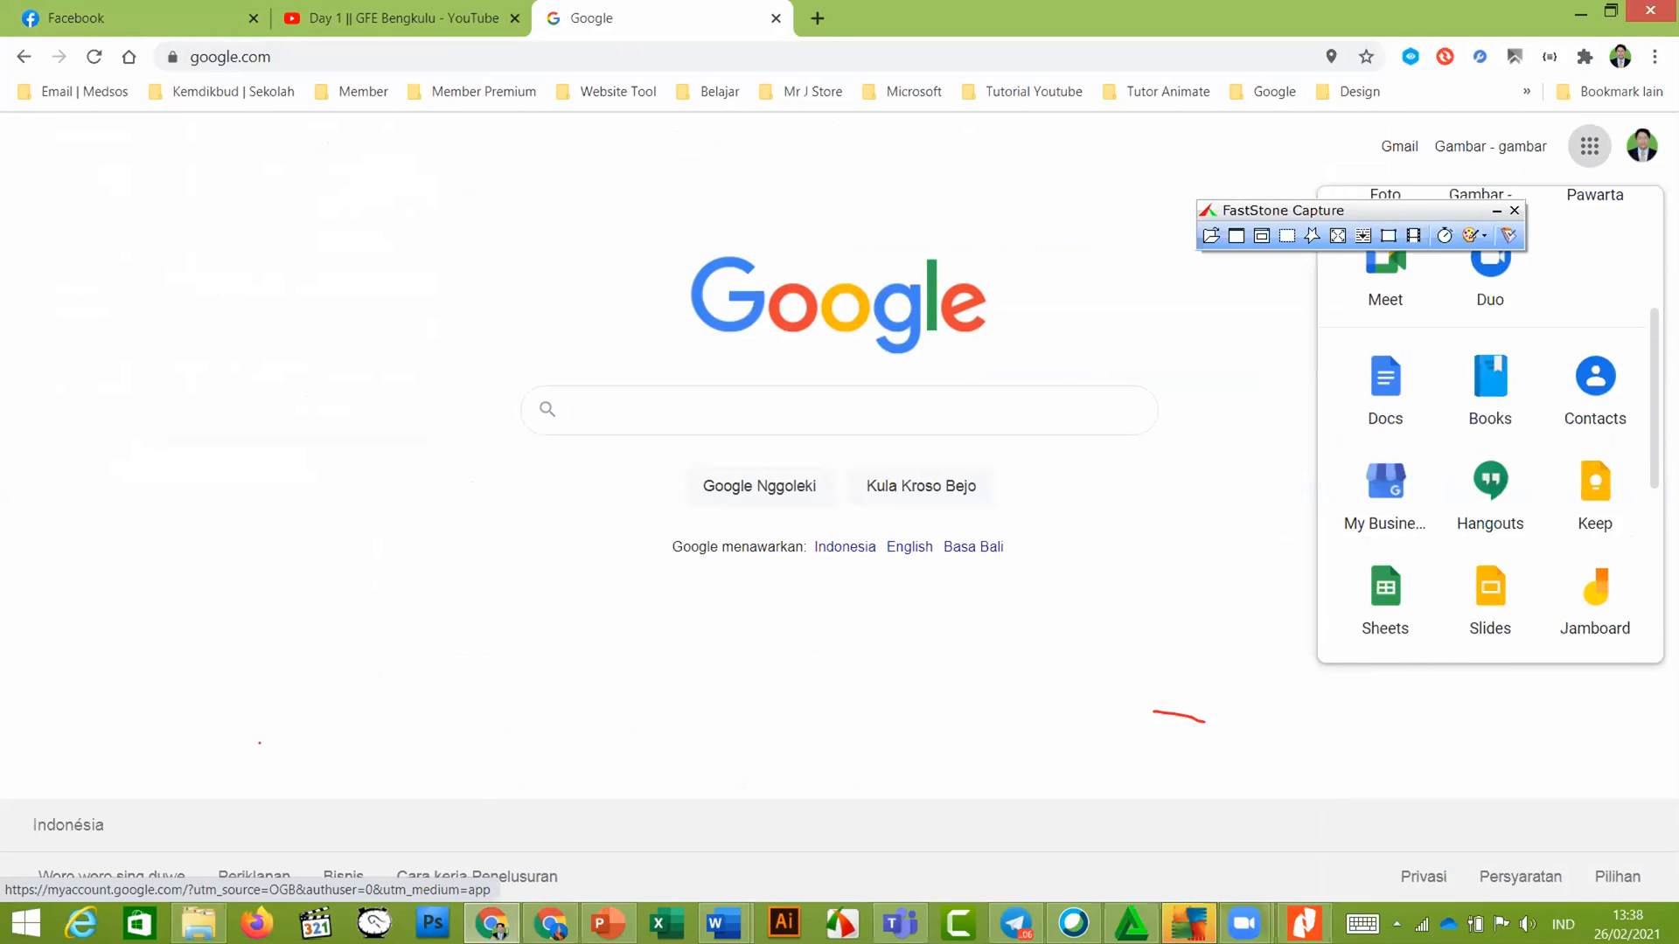
{"action": "scroll", "coordinate": [1644, 441], "scroll_direction": "up", "scroll_amount": 3}
{"action": "scroll", "coordinate": [1644, 442], "scroll_direction": "down", "scroll_amount": 5}
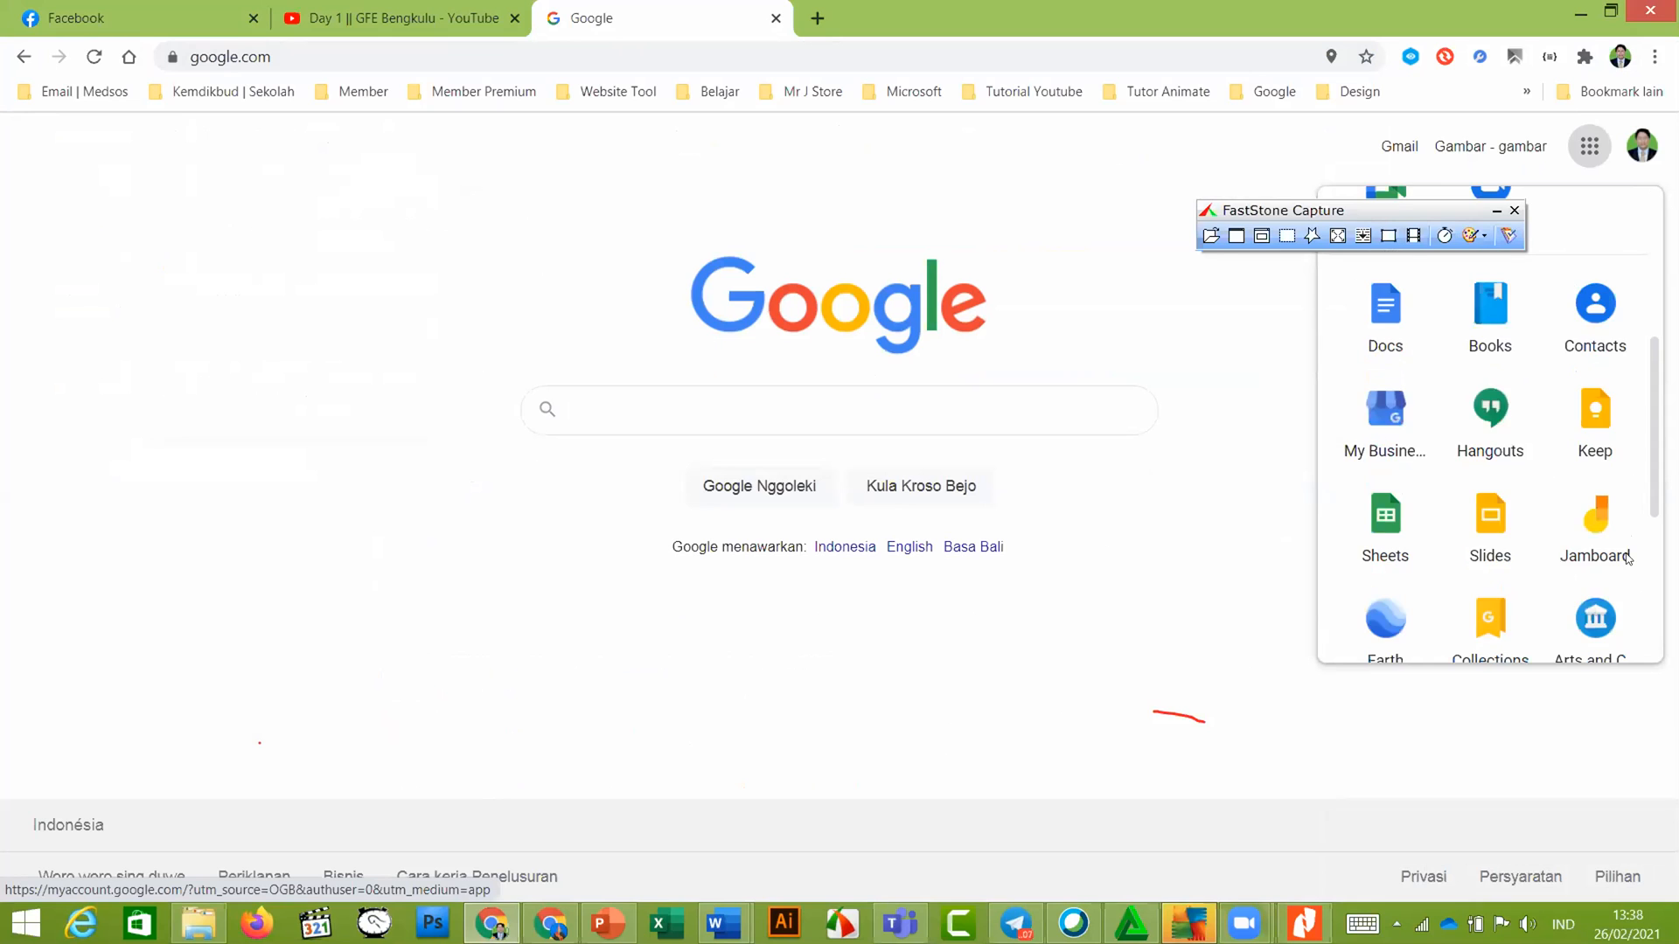
{"action": "scroll", "coordinate": [1643, 442], "scroll_direction": "down", "scroll_amount": 3}
{"action": "scroll", "coordinate": [1644, 442], "scroll_direction": "up", "scroll_amount": 6}
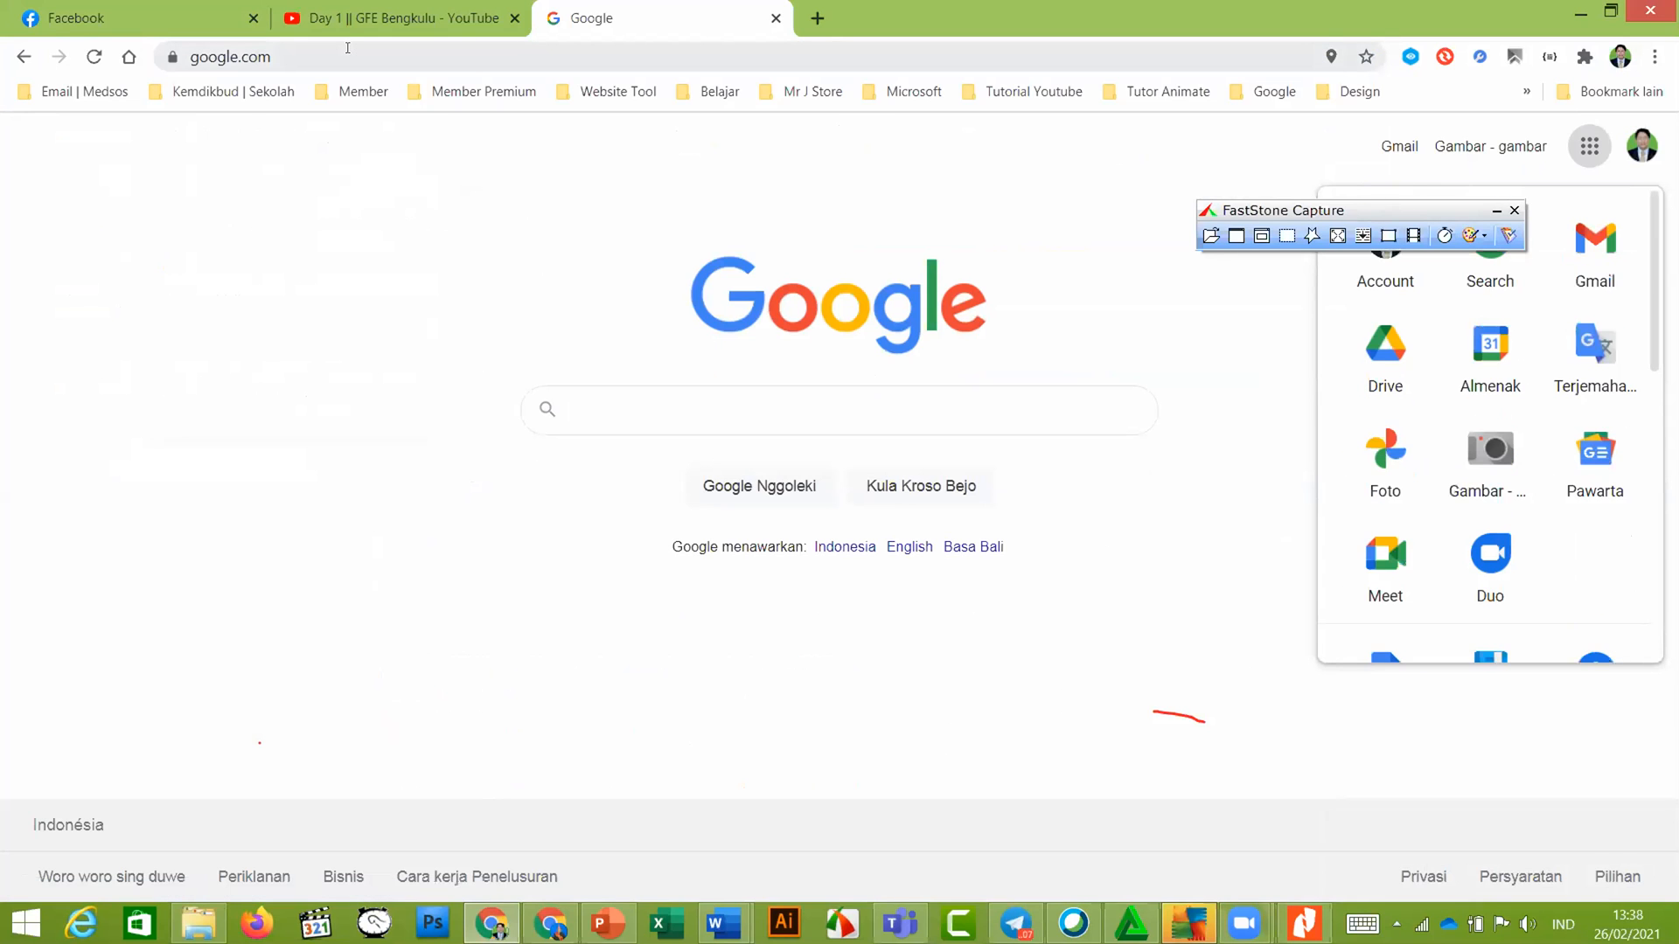
{"action": "left_click", "coordinate": [348, 48]}
Go to classroom.google.com and open the Google For Education class's Classwork topics
{"action": "type", "text": "classroom."}
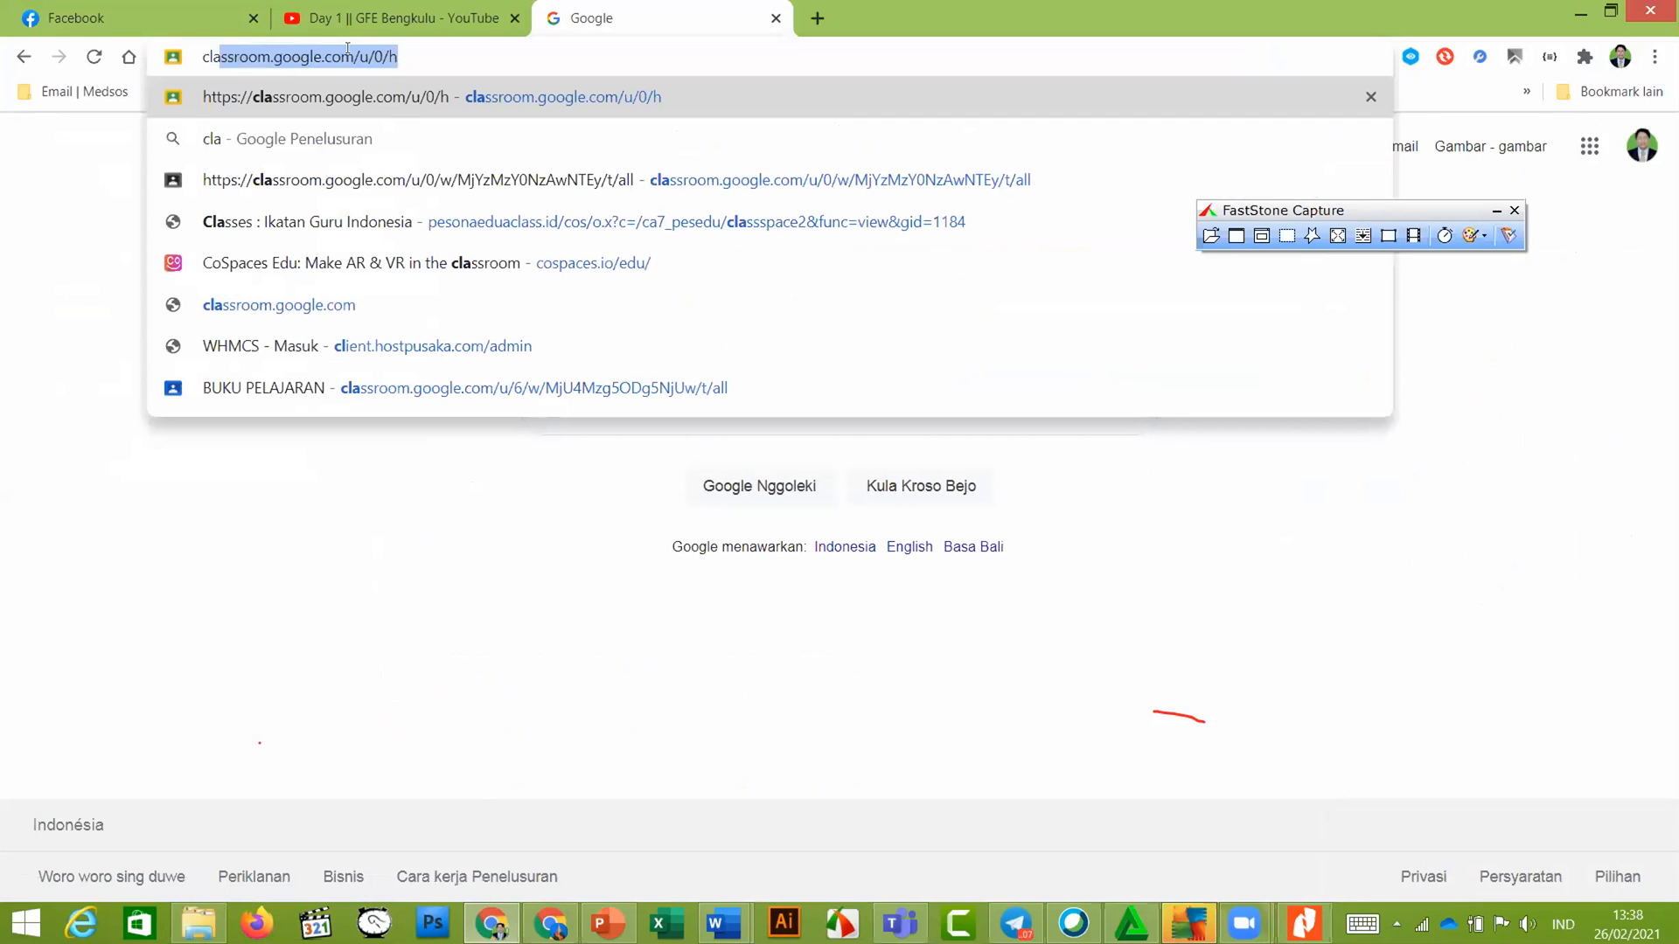
{"action": "key", "text": "Return"}
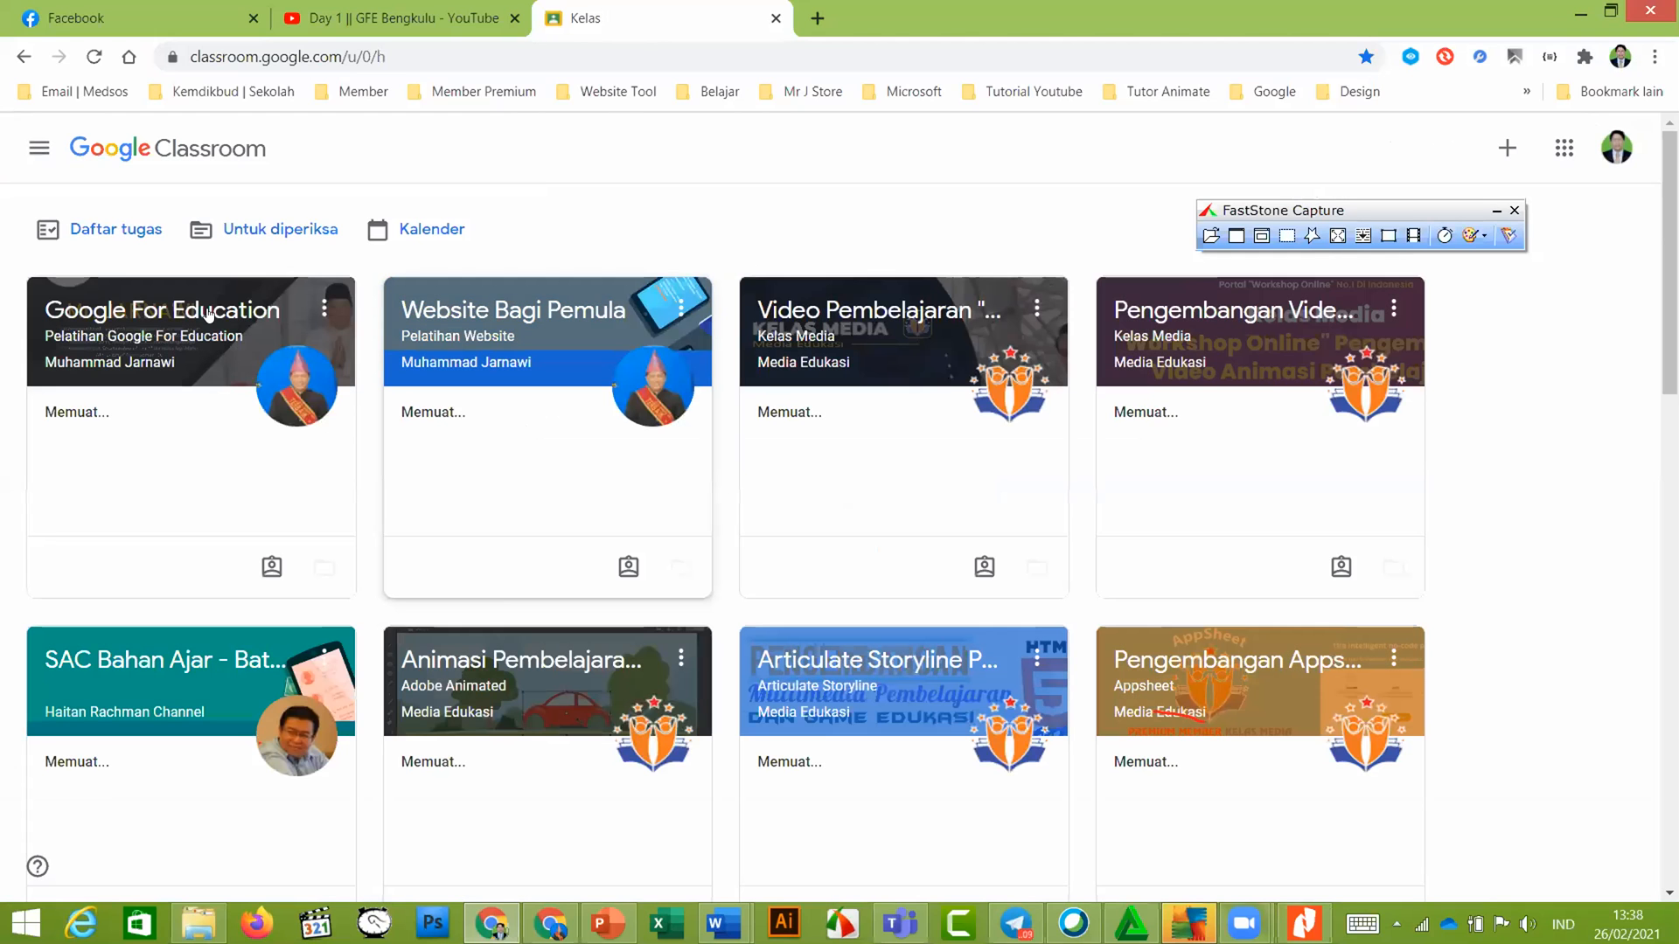
{"action": "left_click", "coordinate": [208, 313]}
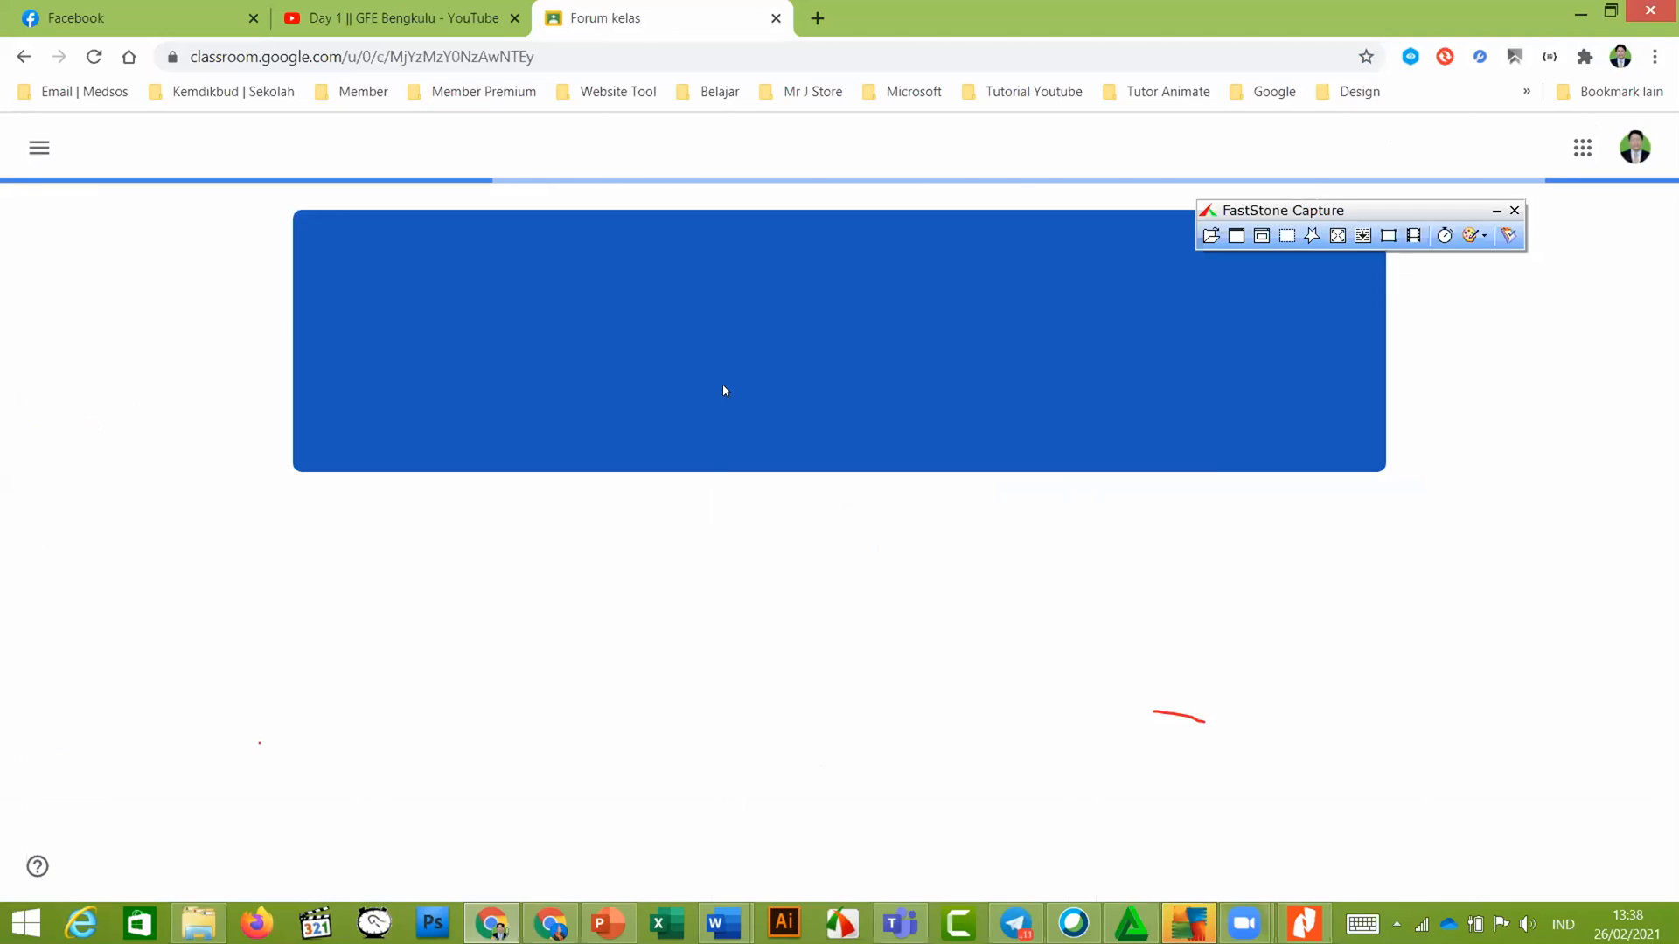
{"action": "scroll", "coordinate": [764, 356], "scroll_direction": "down", "scroll_amount": 6}
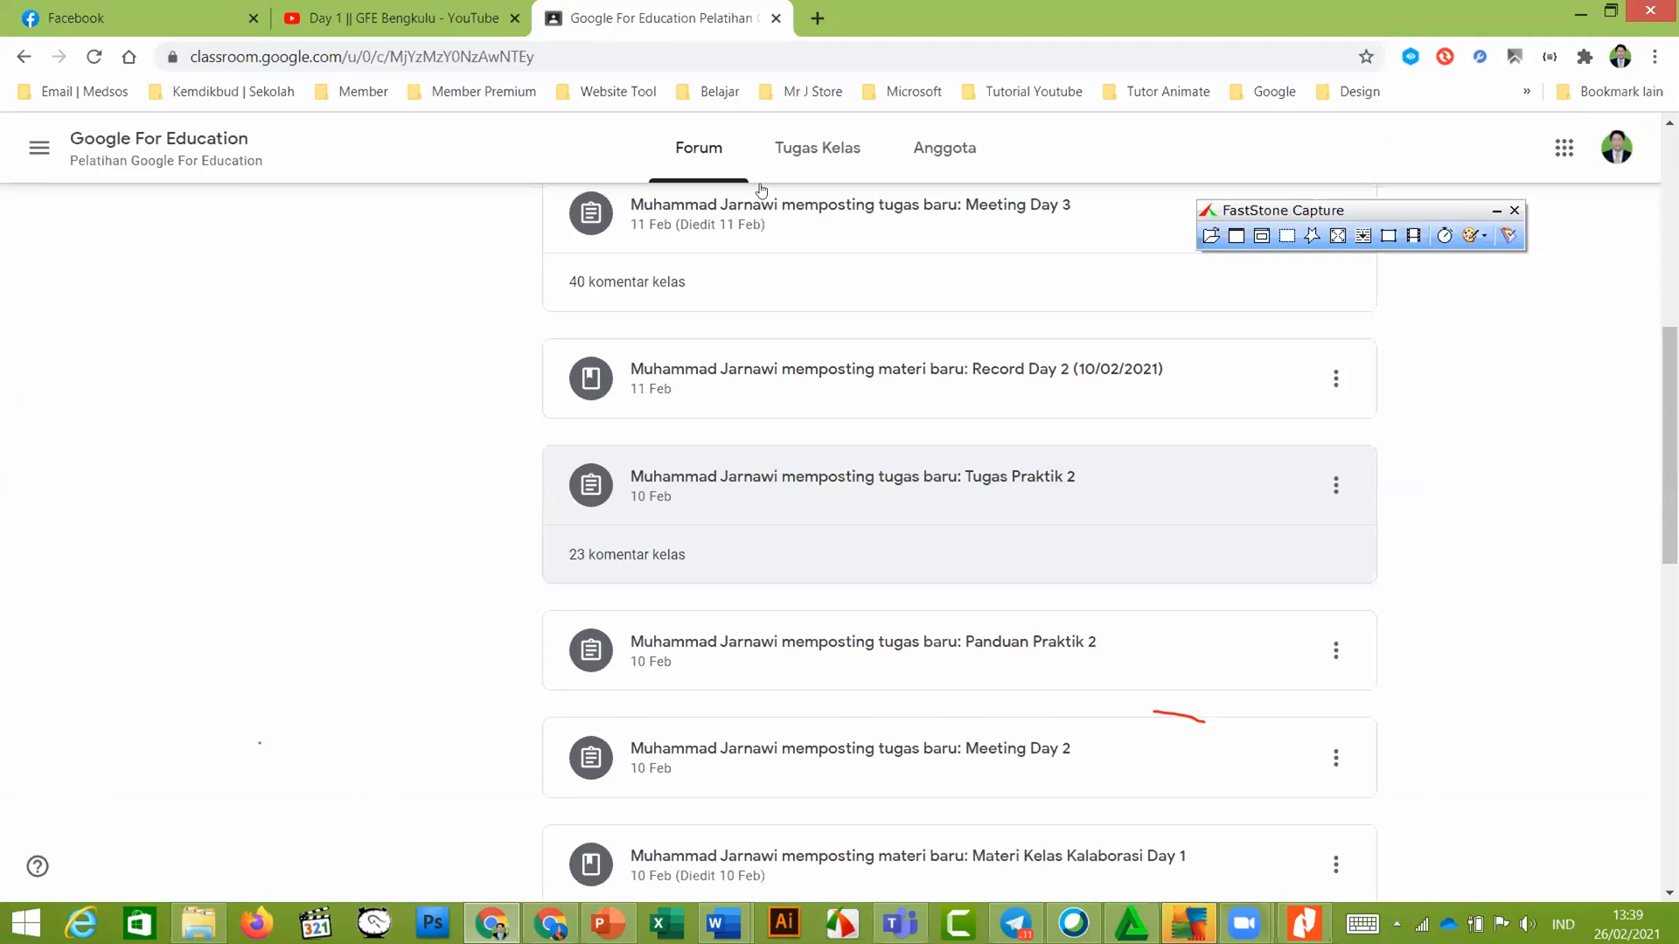
{"action": "scroll", "coordinate": [759, 232], "scroll_direction": "up", "scroll_amount": 8}
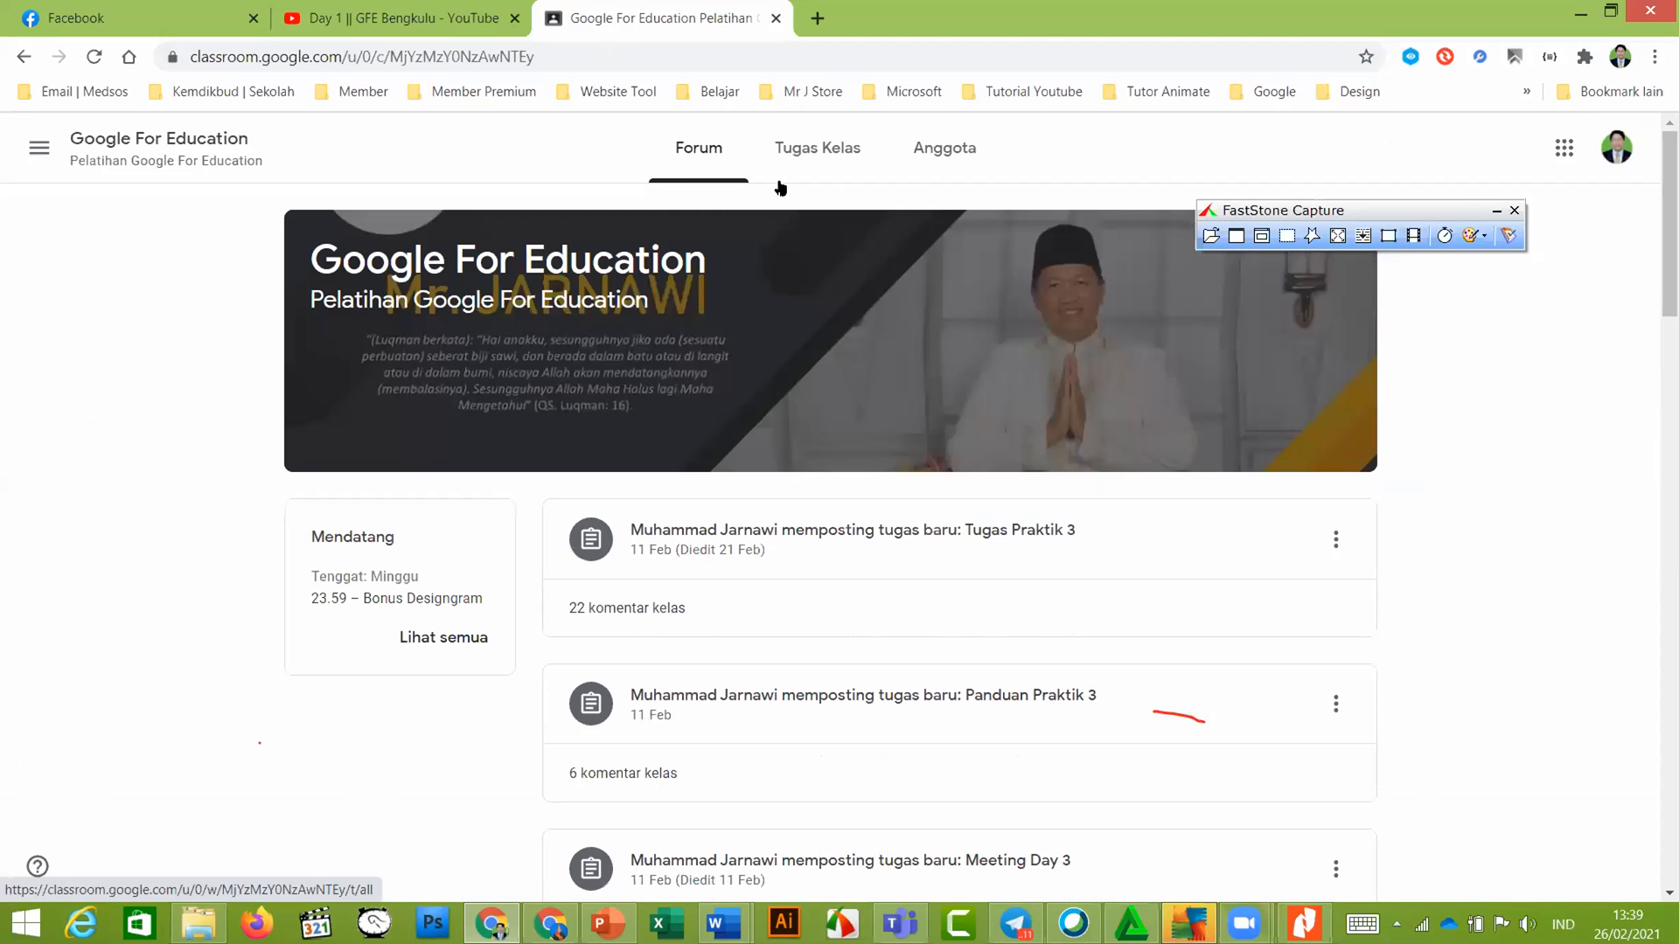
{"action": "left_click", "coordinate": [818, 149]}
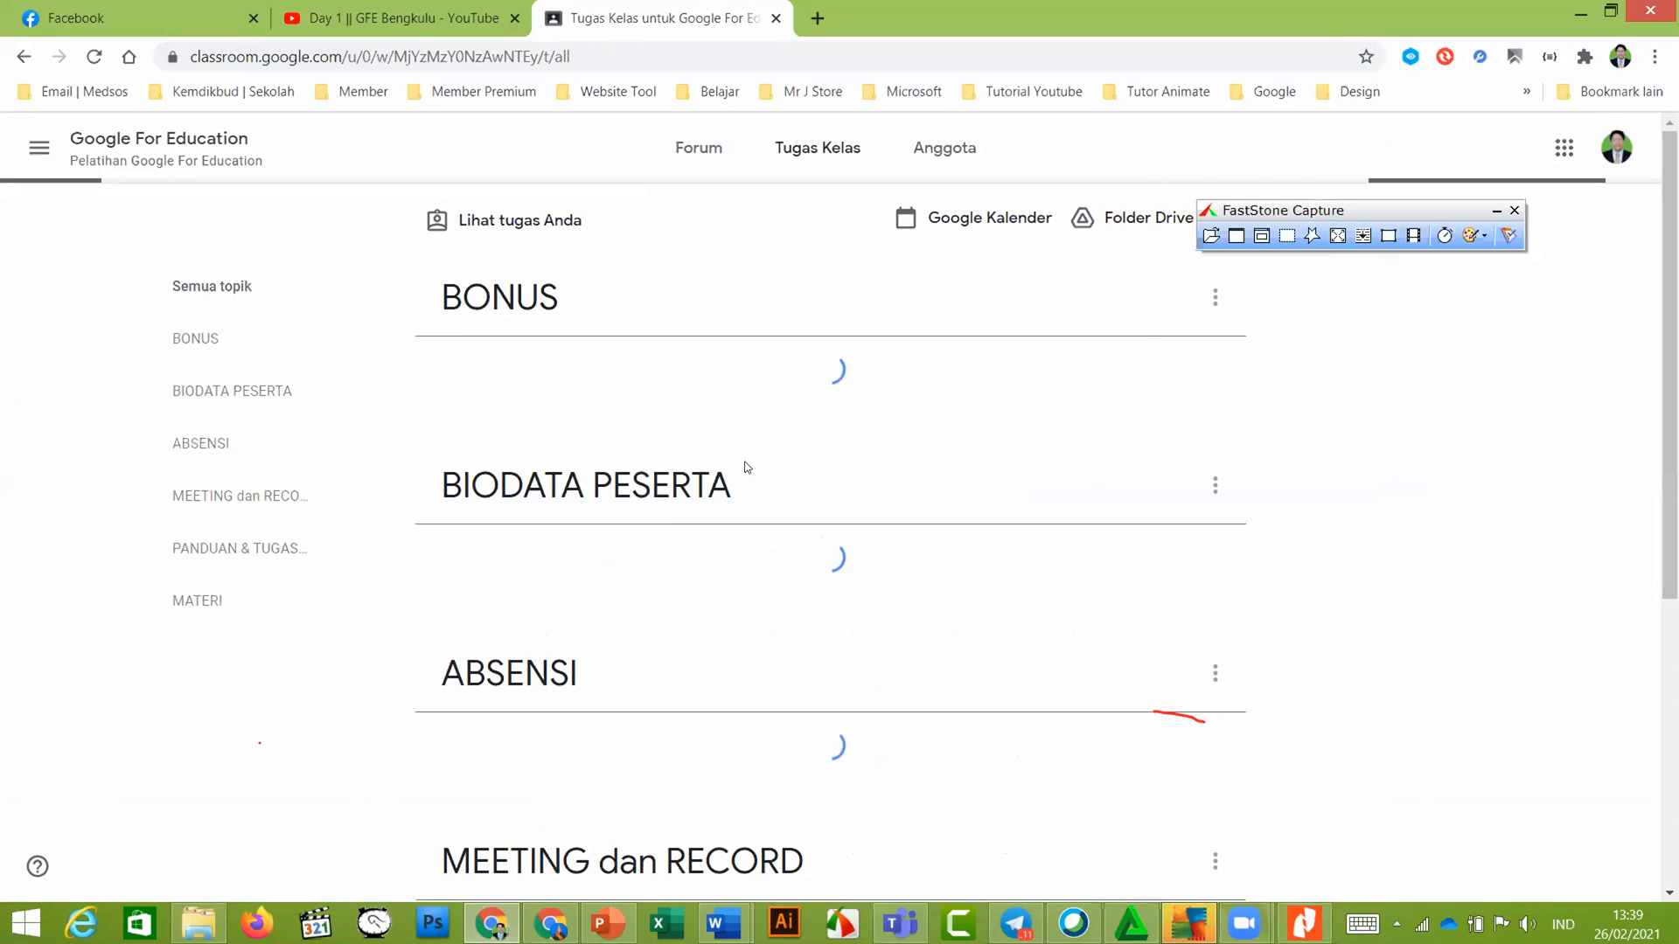
Under BIODATA PESERTA, expand Biodata Peserta Pelatihan and open its full assignment page
{"action": "scroll", "coordinate": [669, 533], "scroll_direction": "down", "scroll_amount": 1}
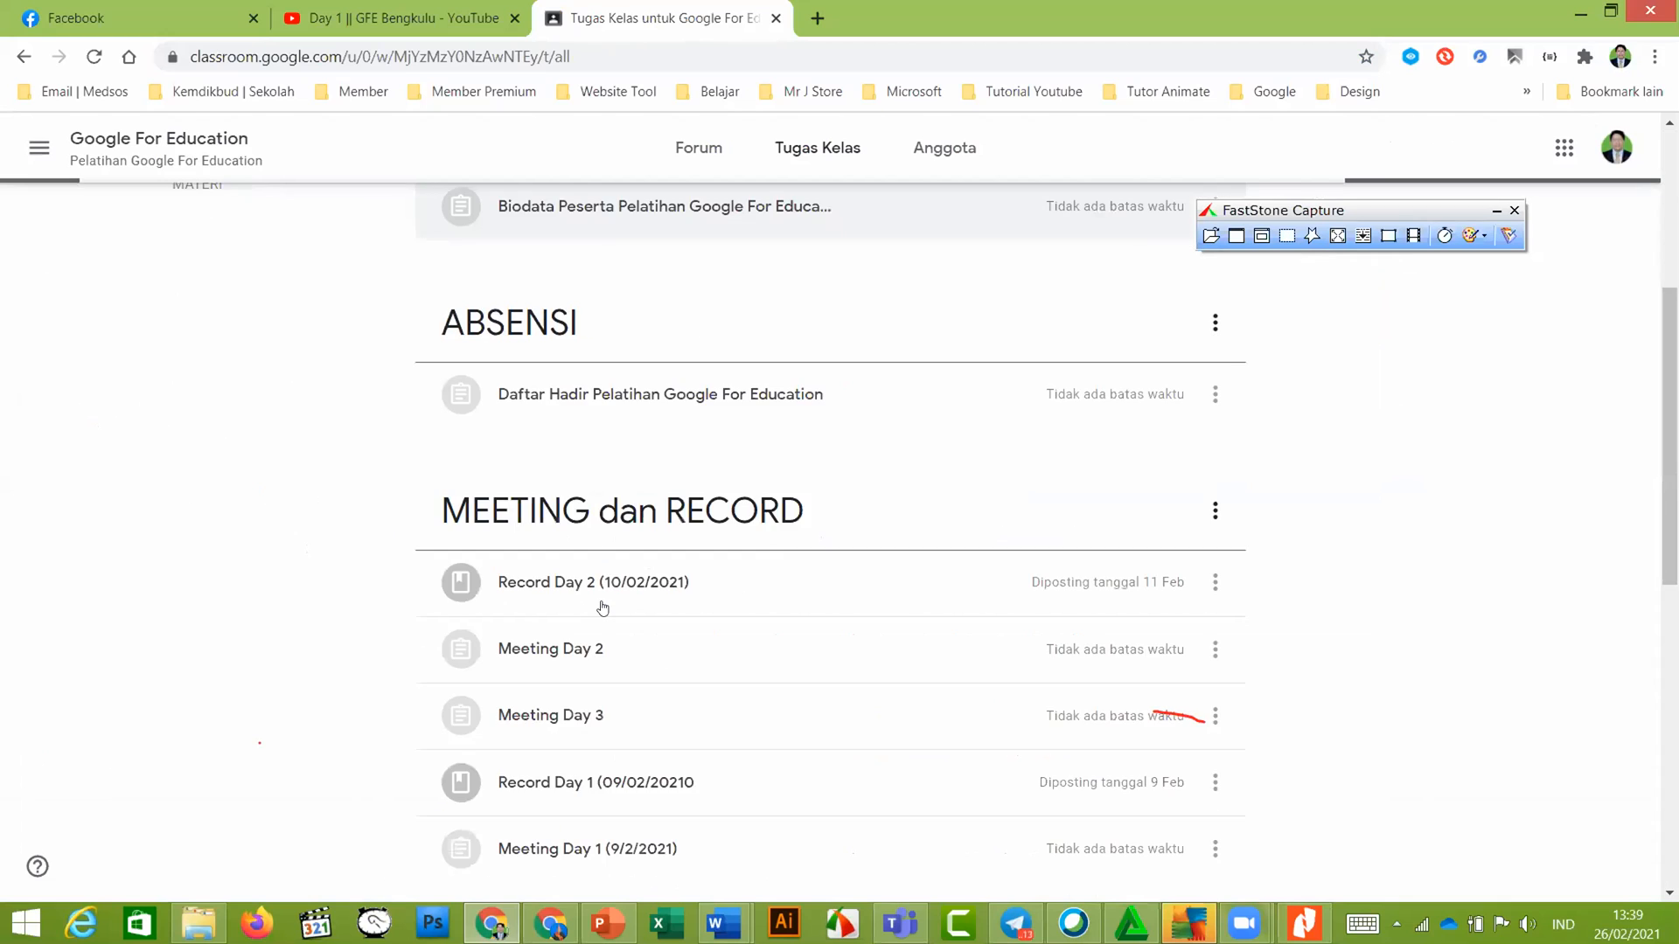
{"action": "scroll", "coordinate": [603, 612], "scroll_direction": "down", "scroll_amount": 6}
{"action": "scroll", "coordinate": [581, 568], "scroll_direction": "down", "scroll_amount": 3}
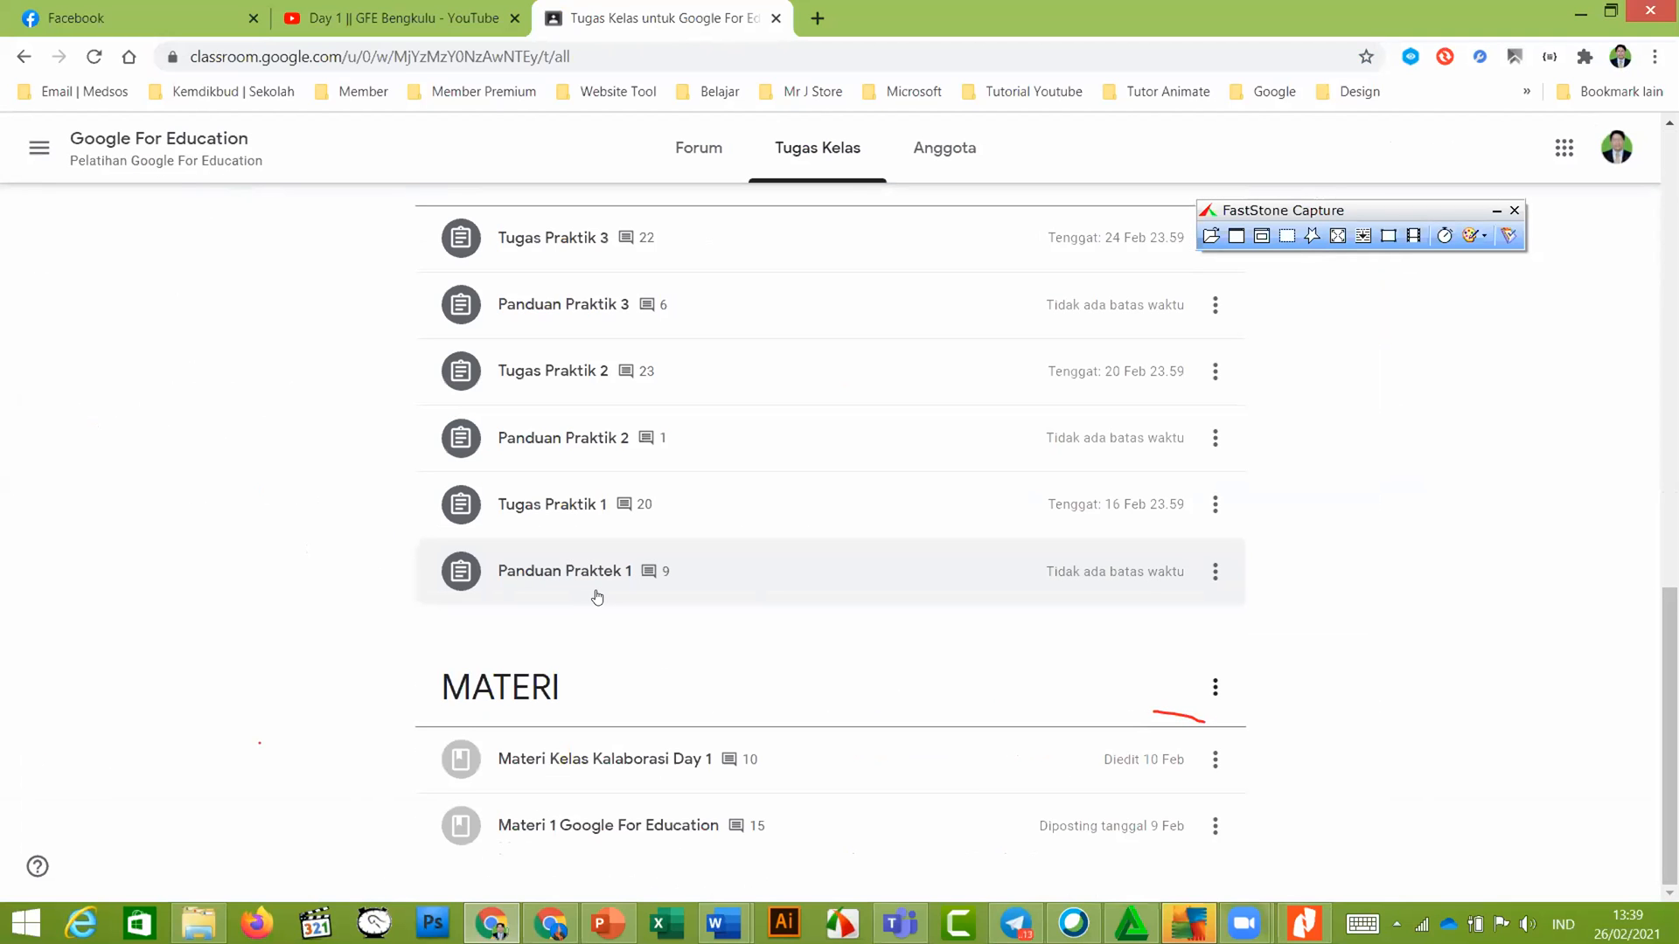
{"action": "scroll", "coordinate": [598, 597], "scroll_direction": "up", "scroll_amount": 6}
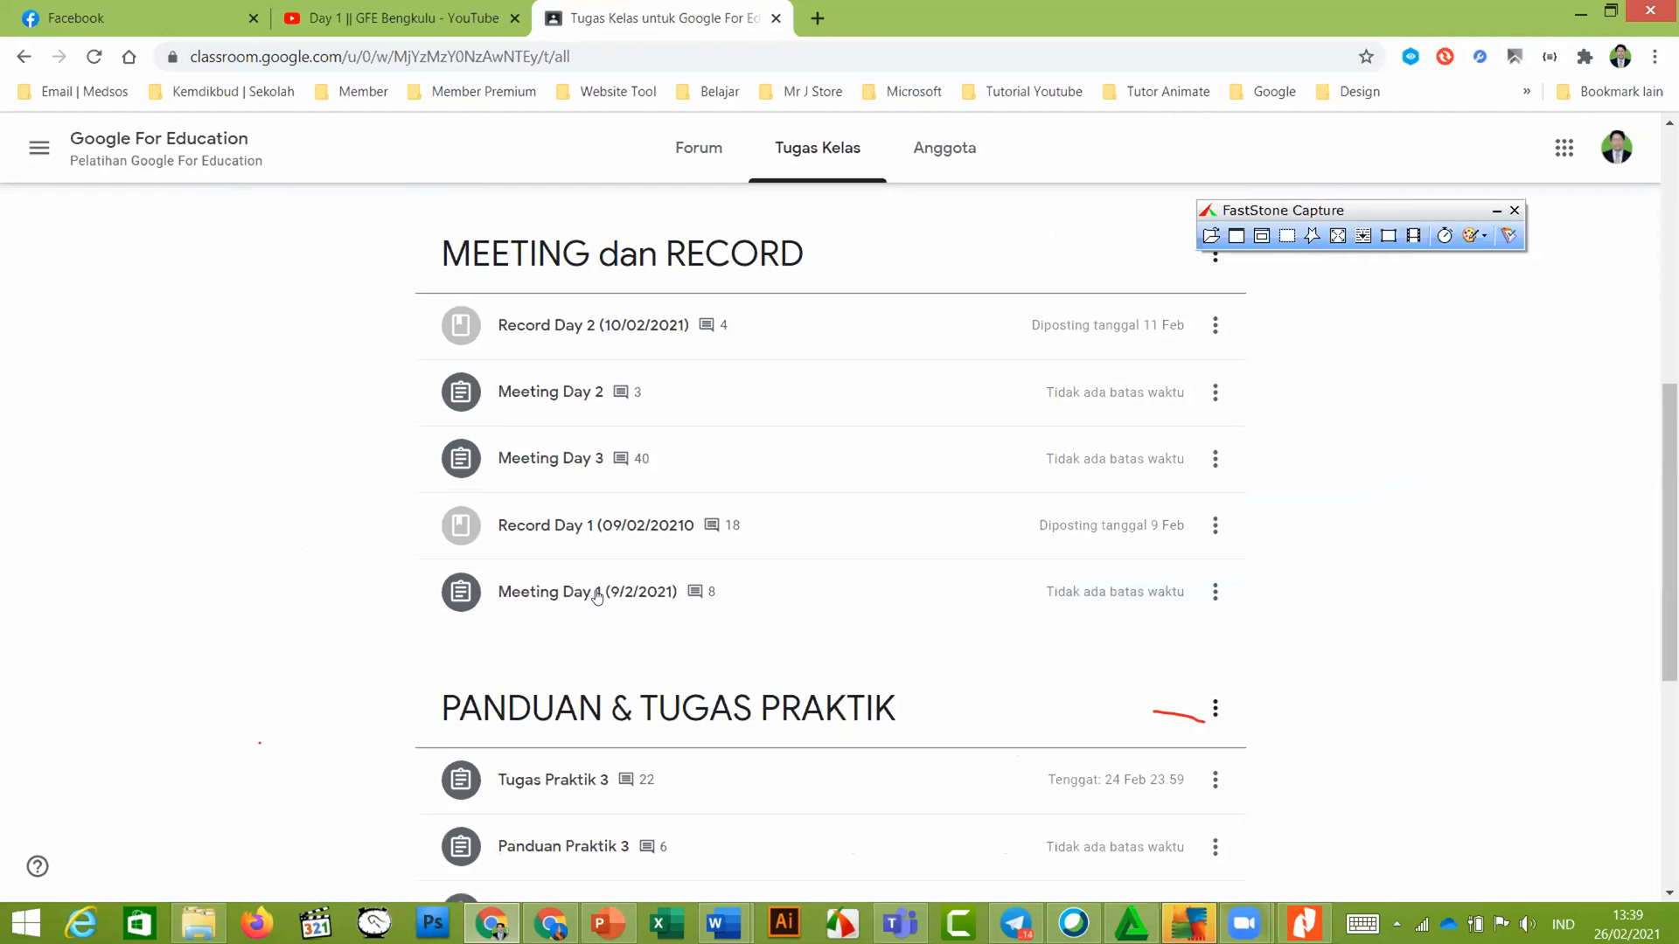
{"action": "scroll", "coordinate": [598, 597], "scroll_direction": "up", "scroll_amount": 5}
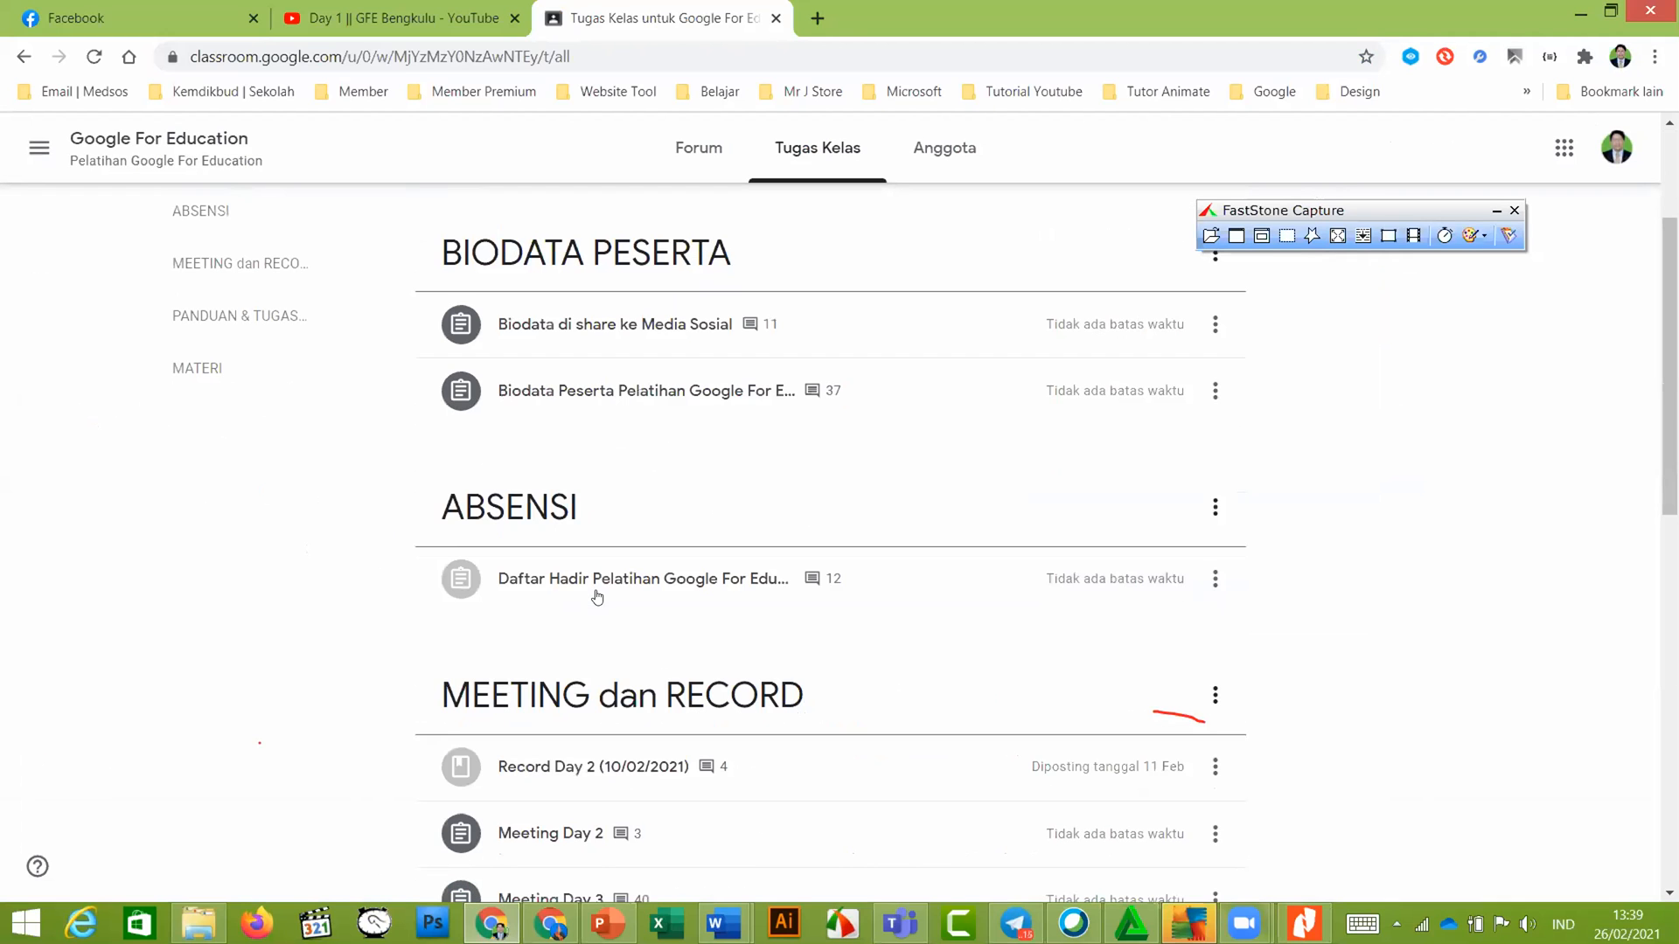
{"action": "left_click", "coordinate": [592, 400]}
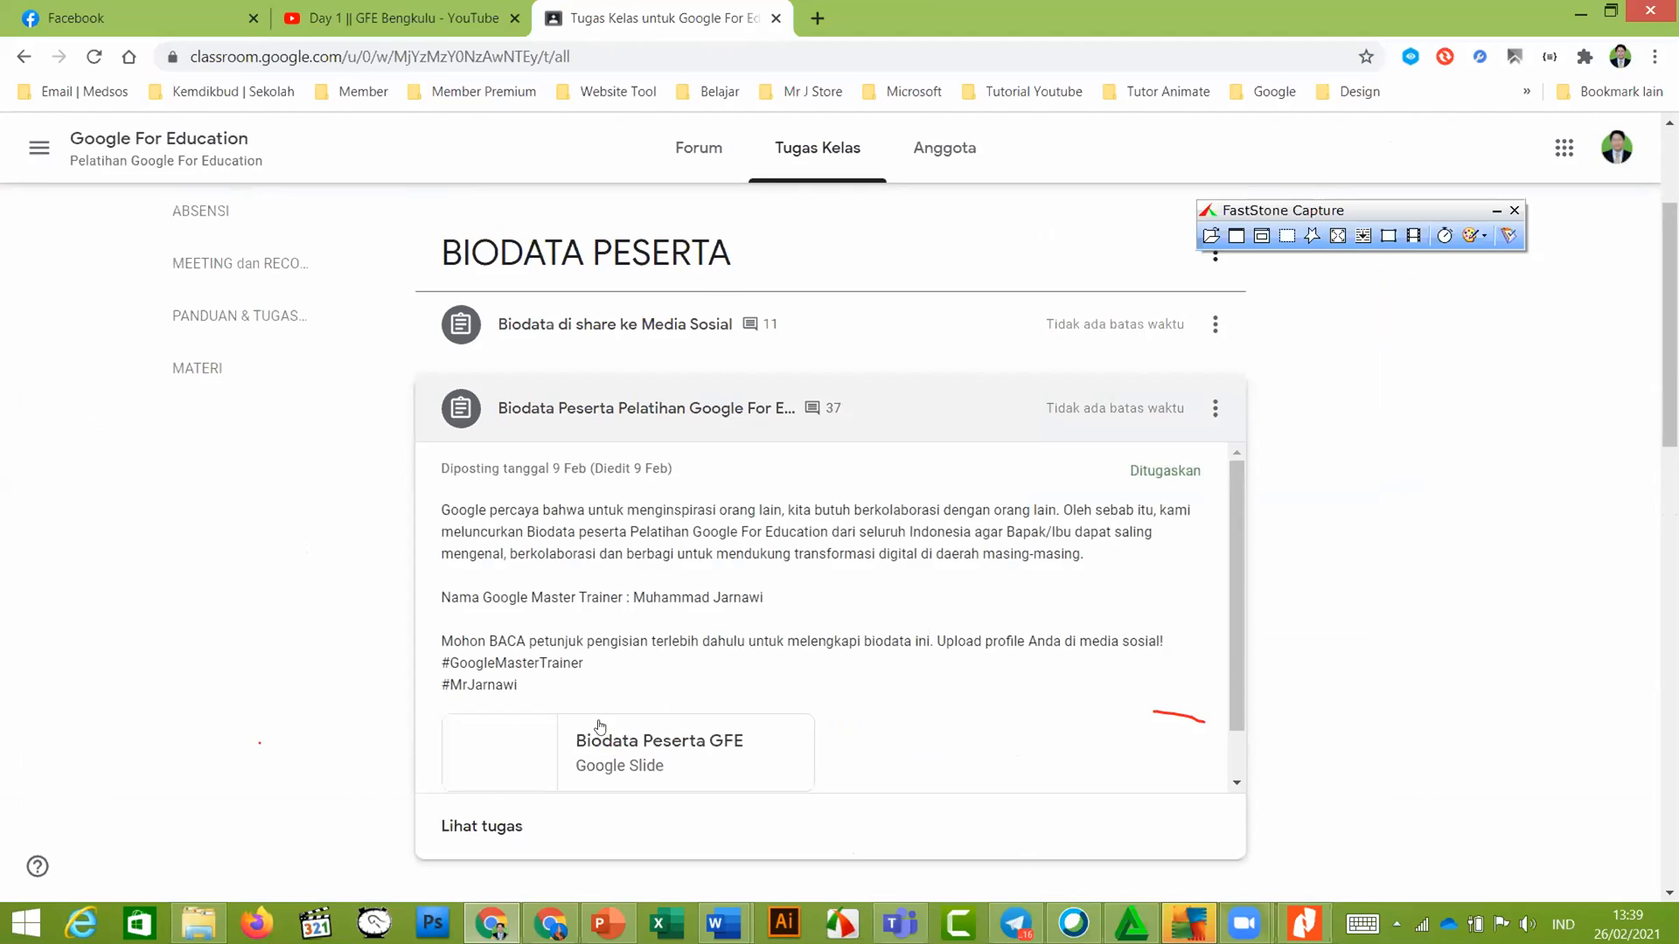
{"action": "left_click", "coordinate": [505, 833]}
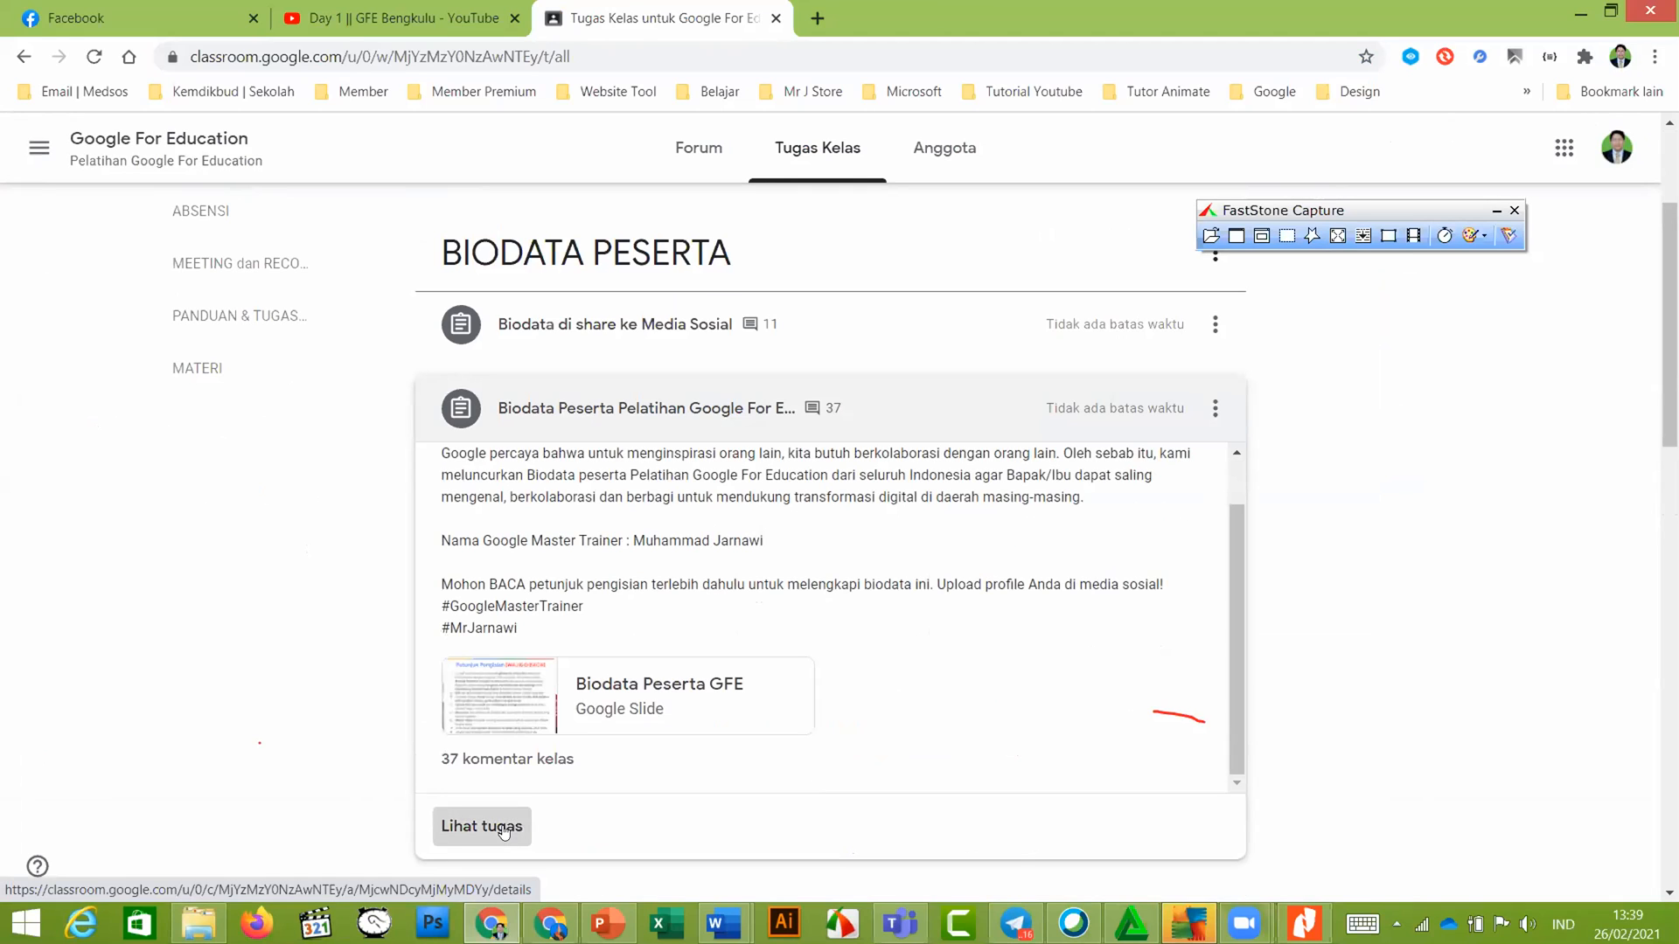
{"action": "left_click", "coordinate": [507, 828]}
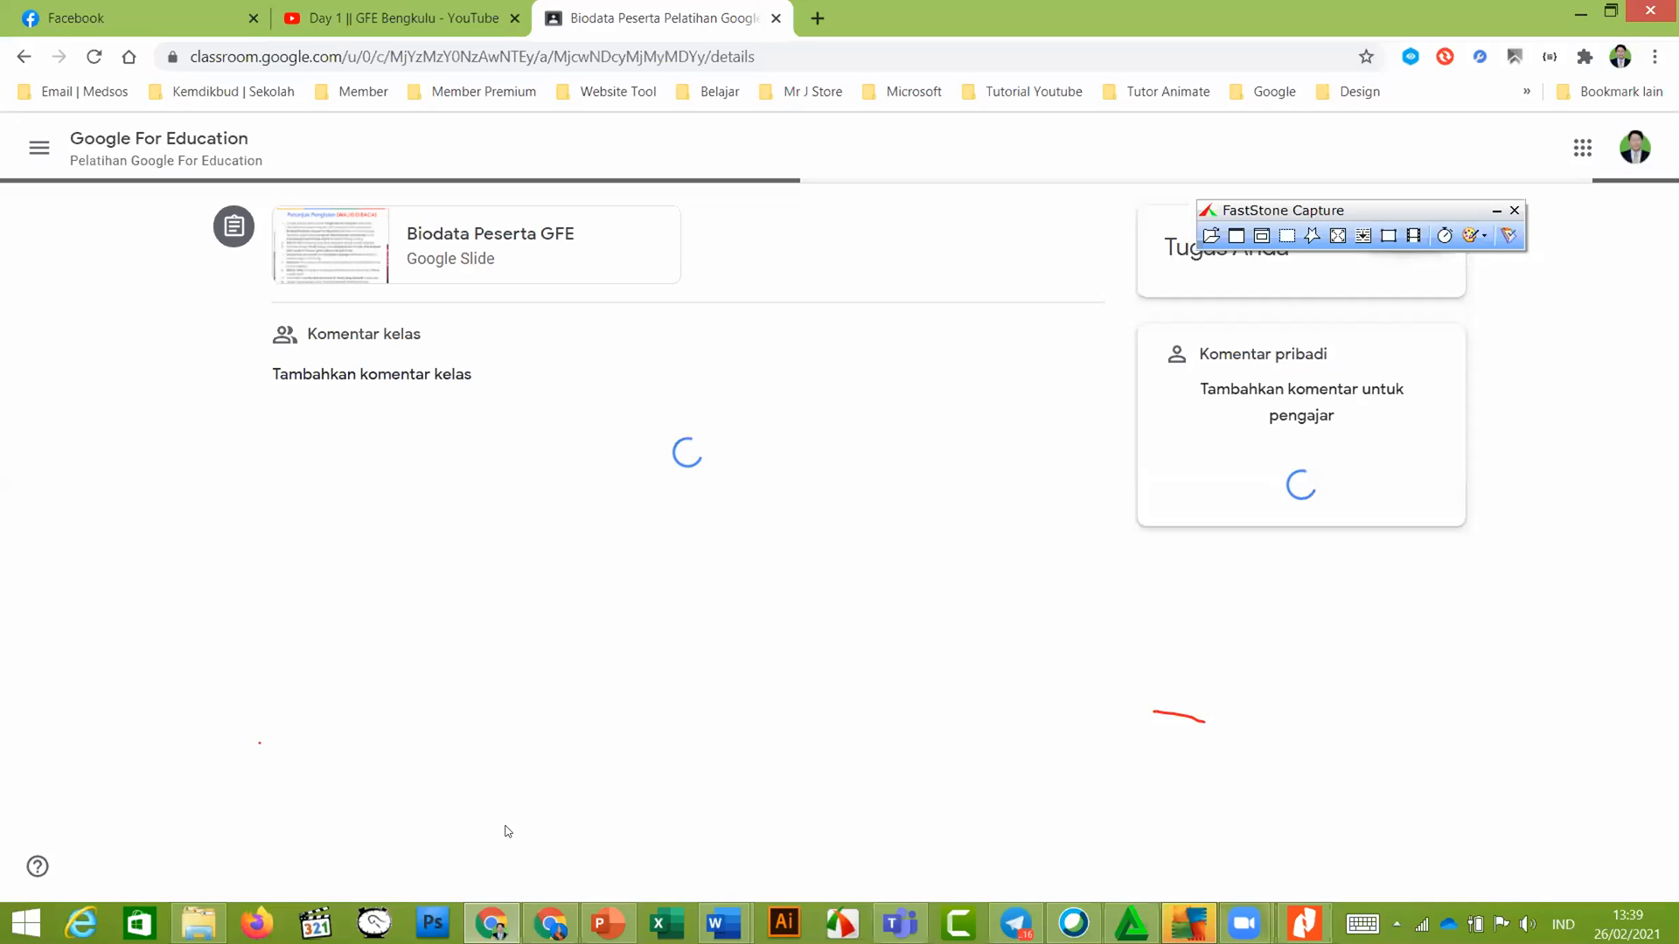
{"action": "left_click_drag", "start_coordinate": [1447, 209], "coordinate": [1464, 107]}
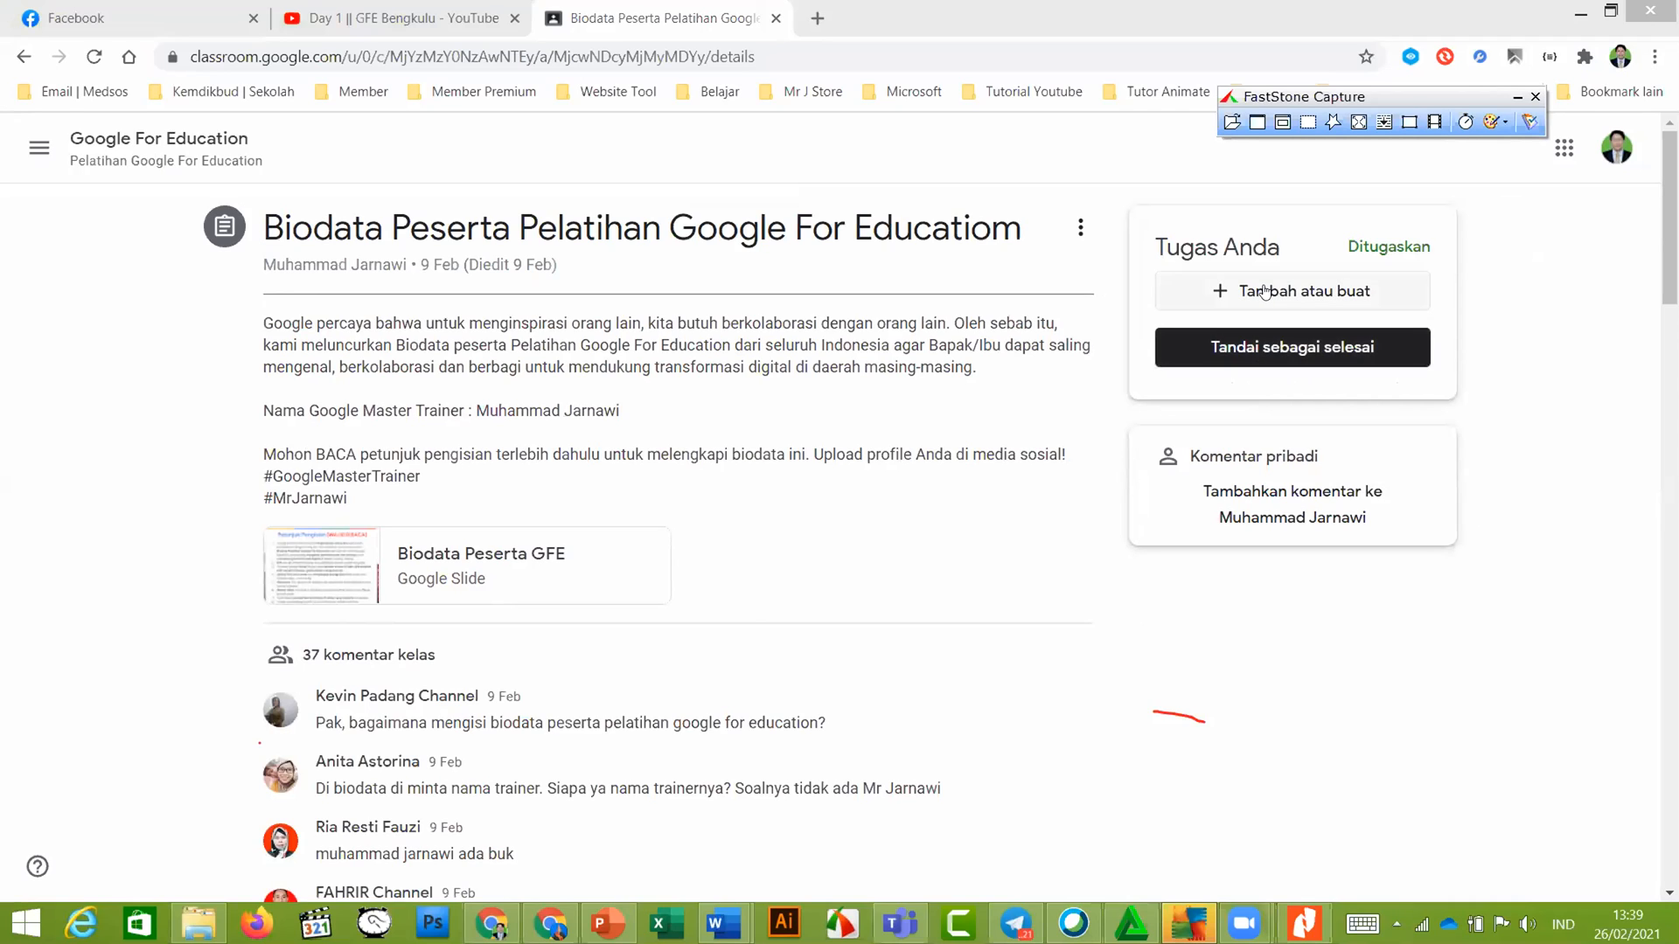
{"action": "left_click", "coordinate": [1264, 292]}
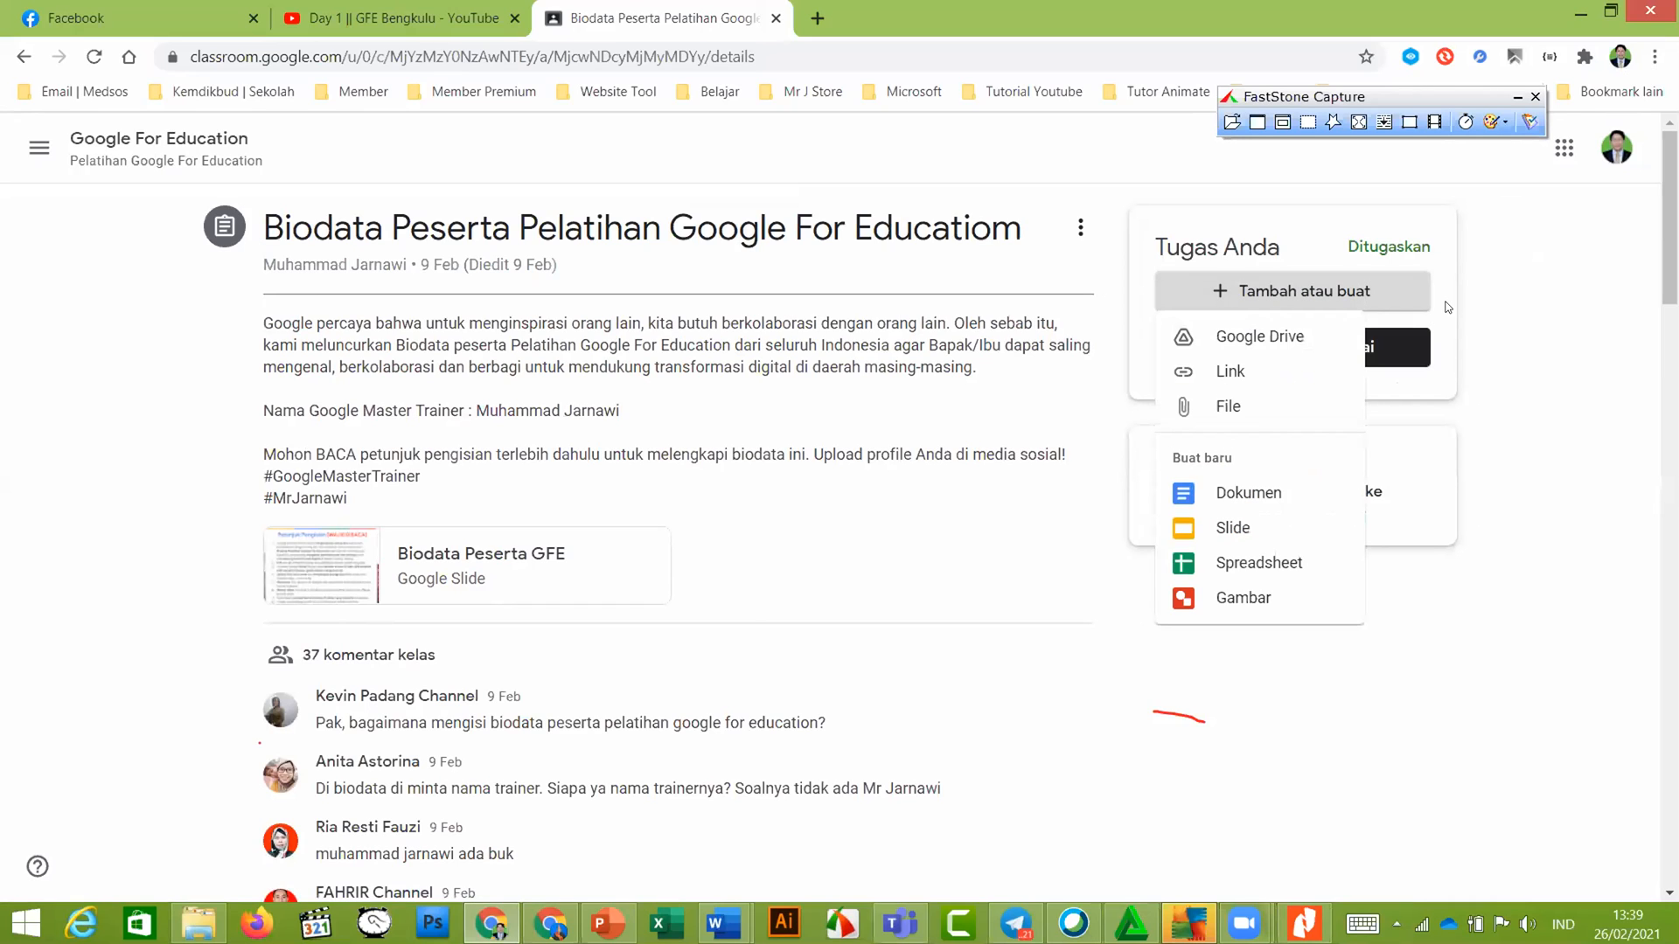
{"action": "left_click", "coordinate": [1448, 307]}
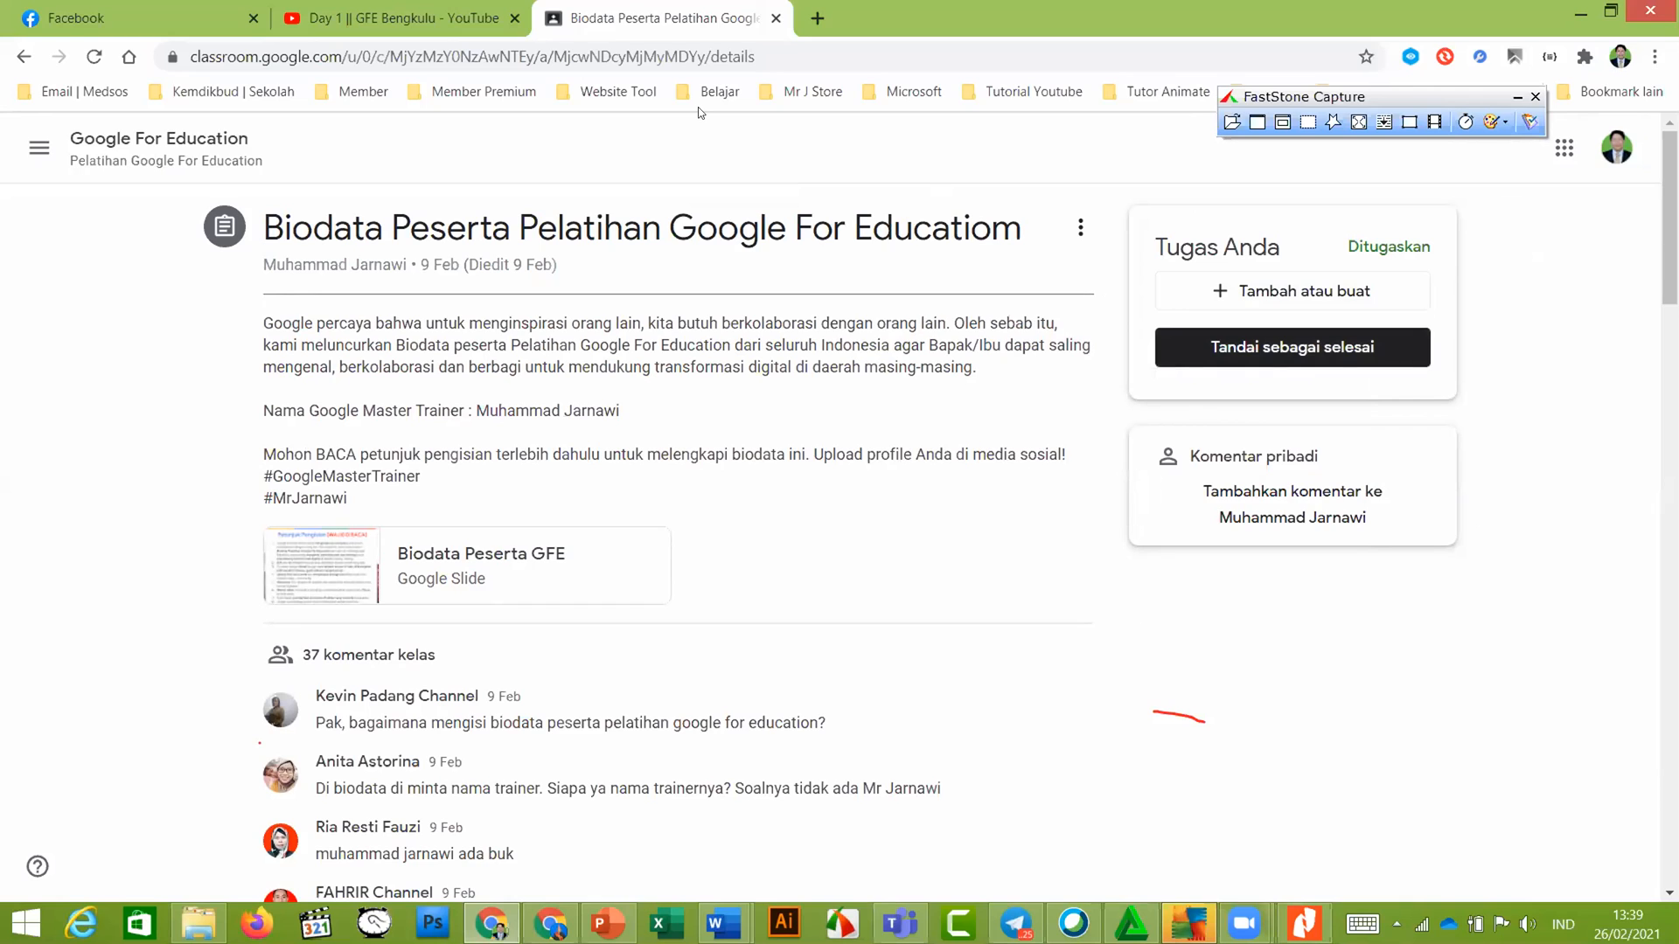
{"action": "left_click", "coordinate": [608, 15]}
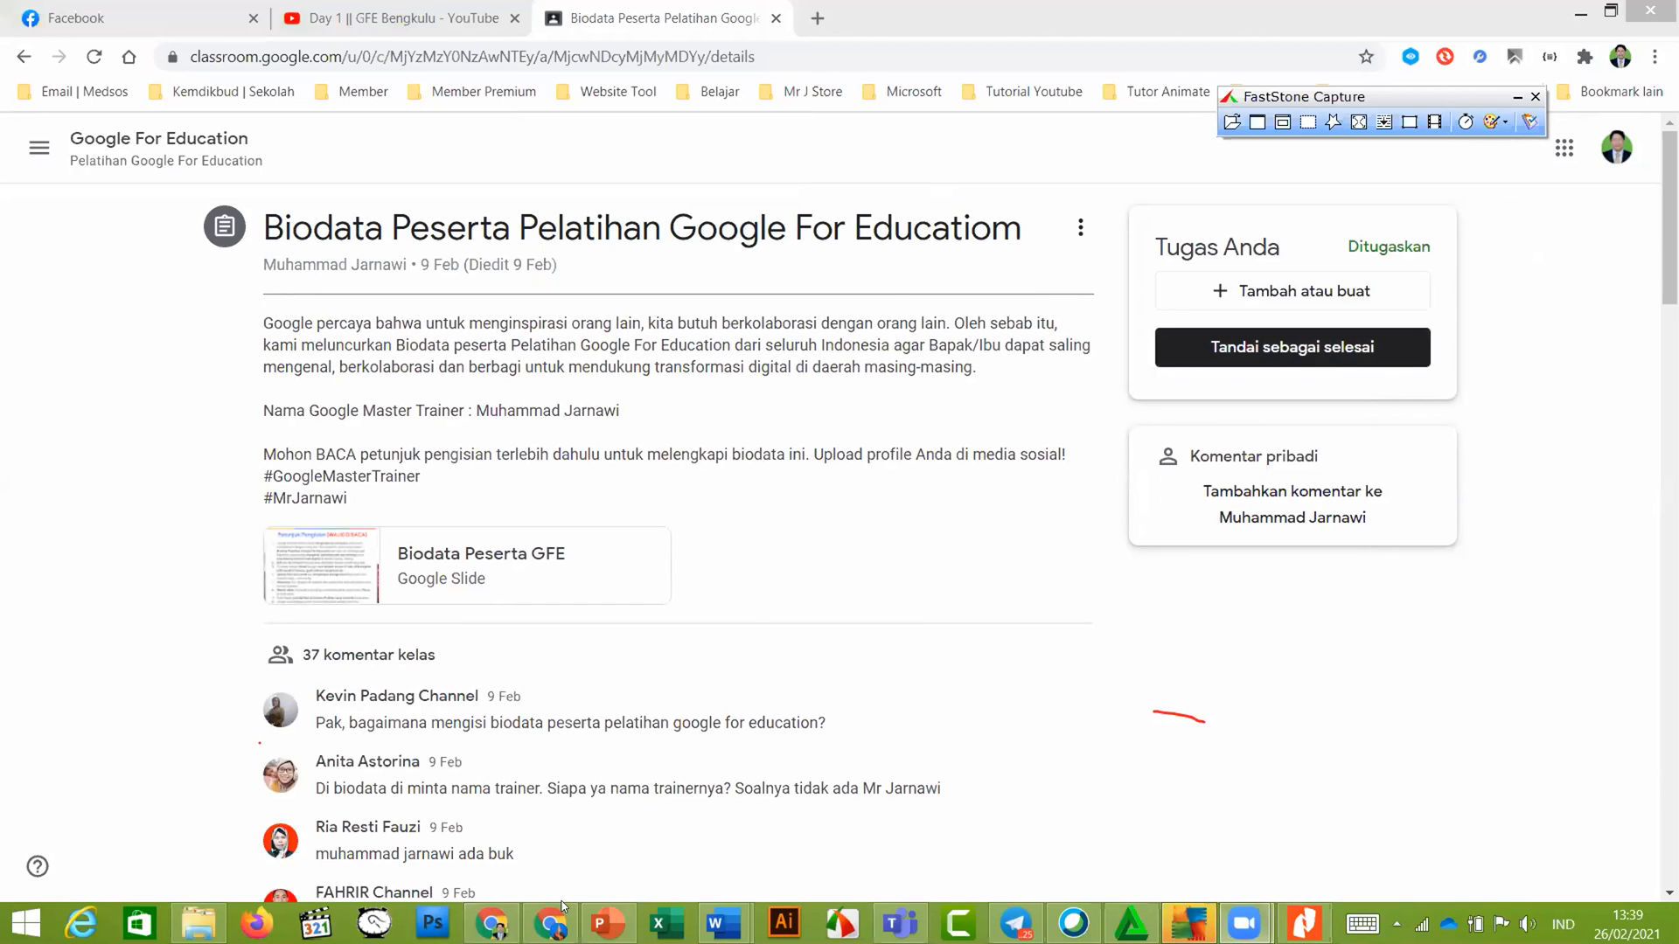
{"action": "left_click", "coordinate": [560, 919]}
{"action": "scroll", "coordinate": [659, 699], "scroll_direction": "down", "scroll_amount": 4}
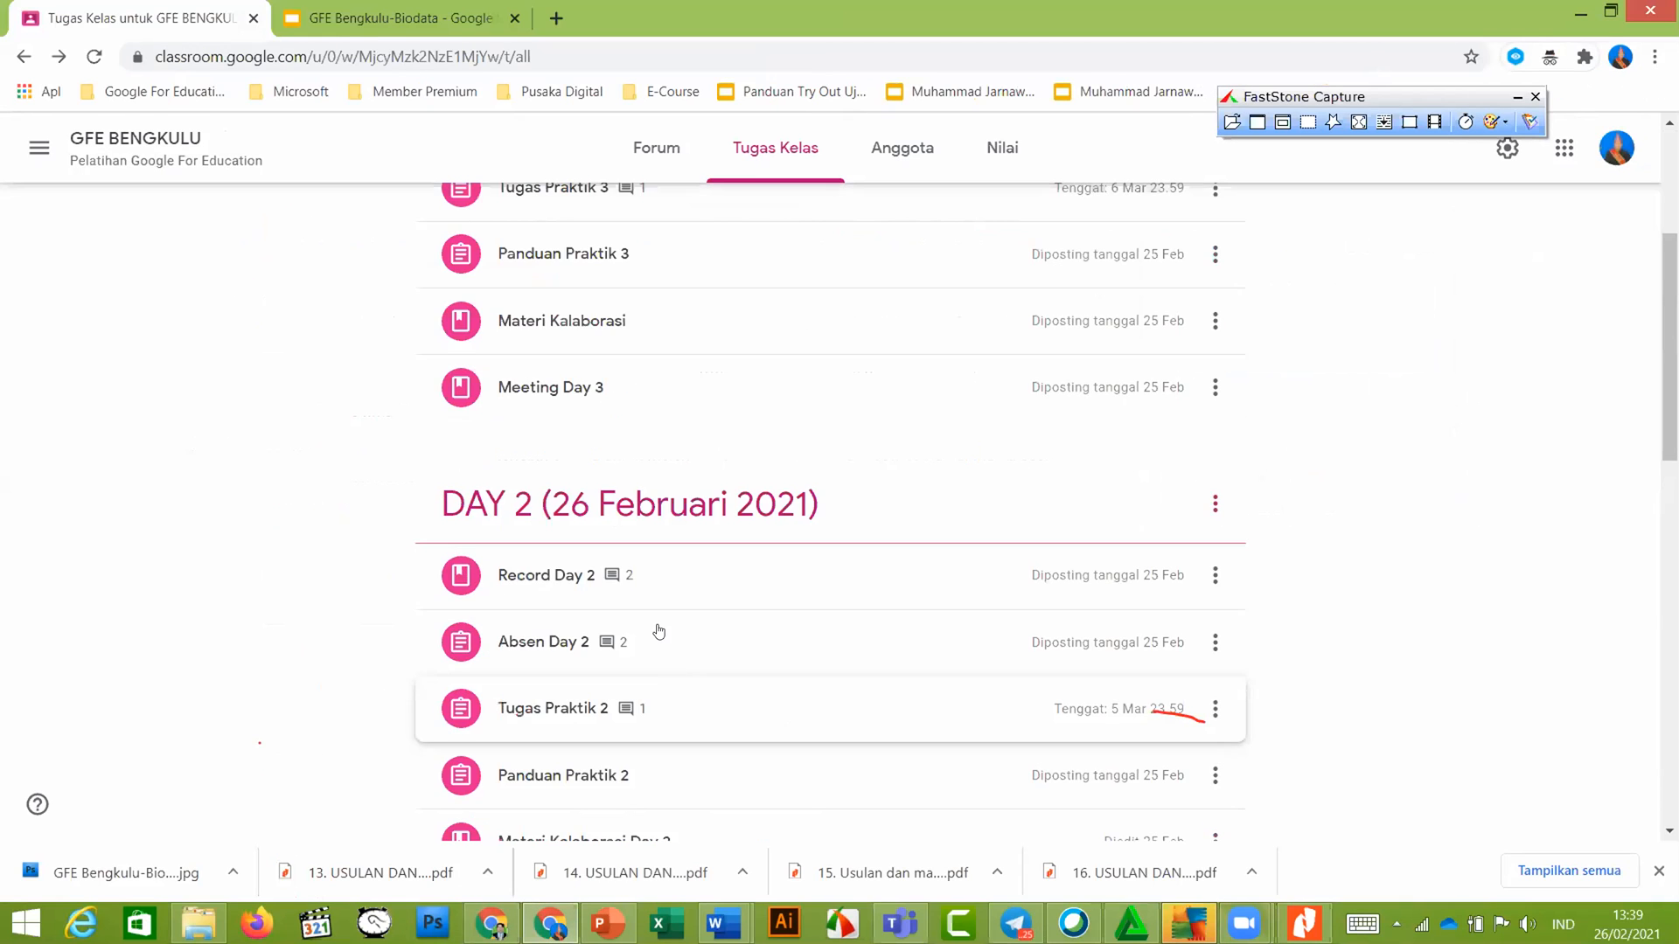
{"action": "scroll", "coordinate": [647, 673], "scroll_direction": "down", "scroll_amount": 9}
{"action": "left_click", "coordinate": [587, 634]}
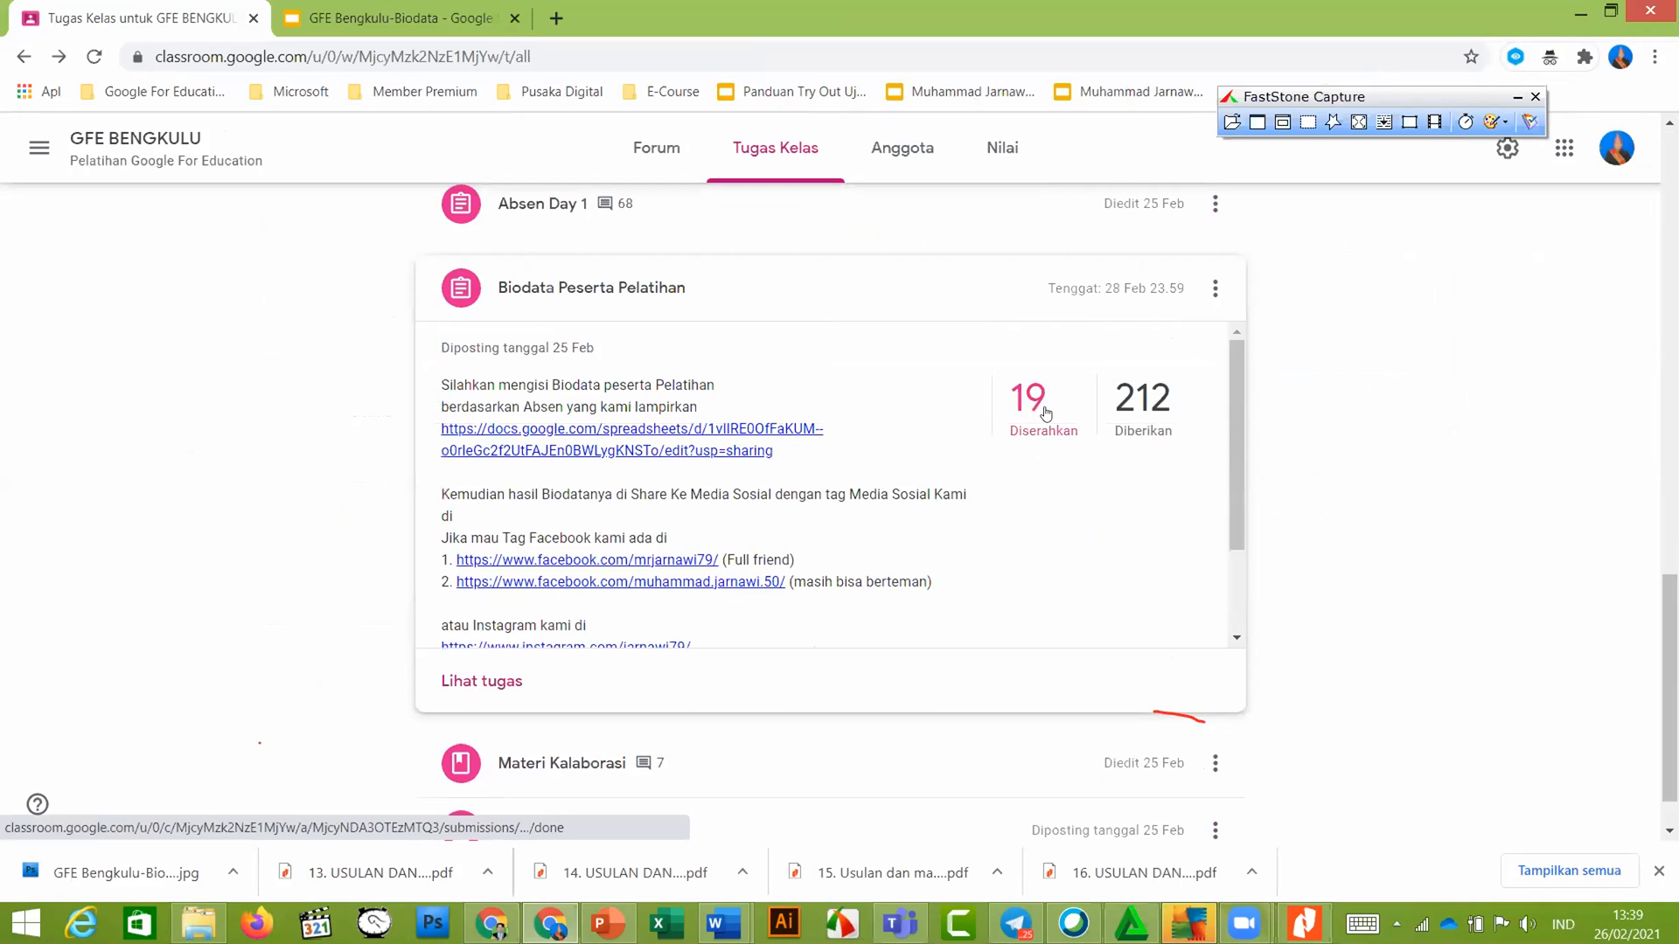
{"action": "left_click", "coordinate": [1045, 406]}
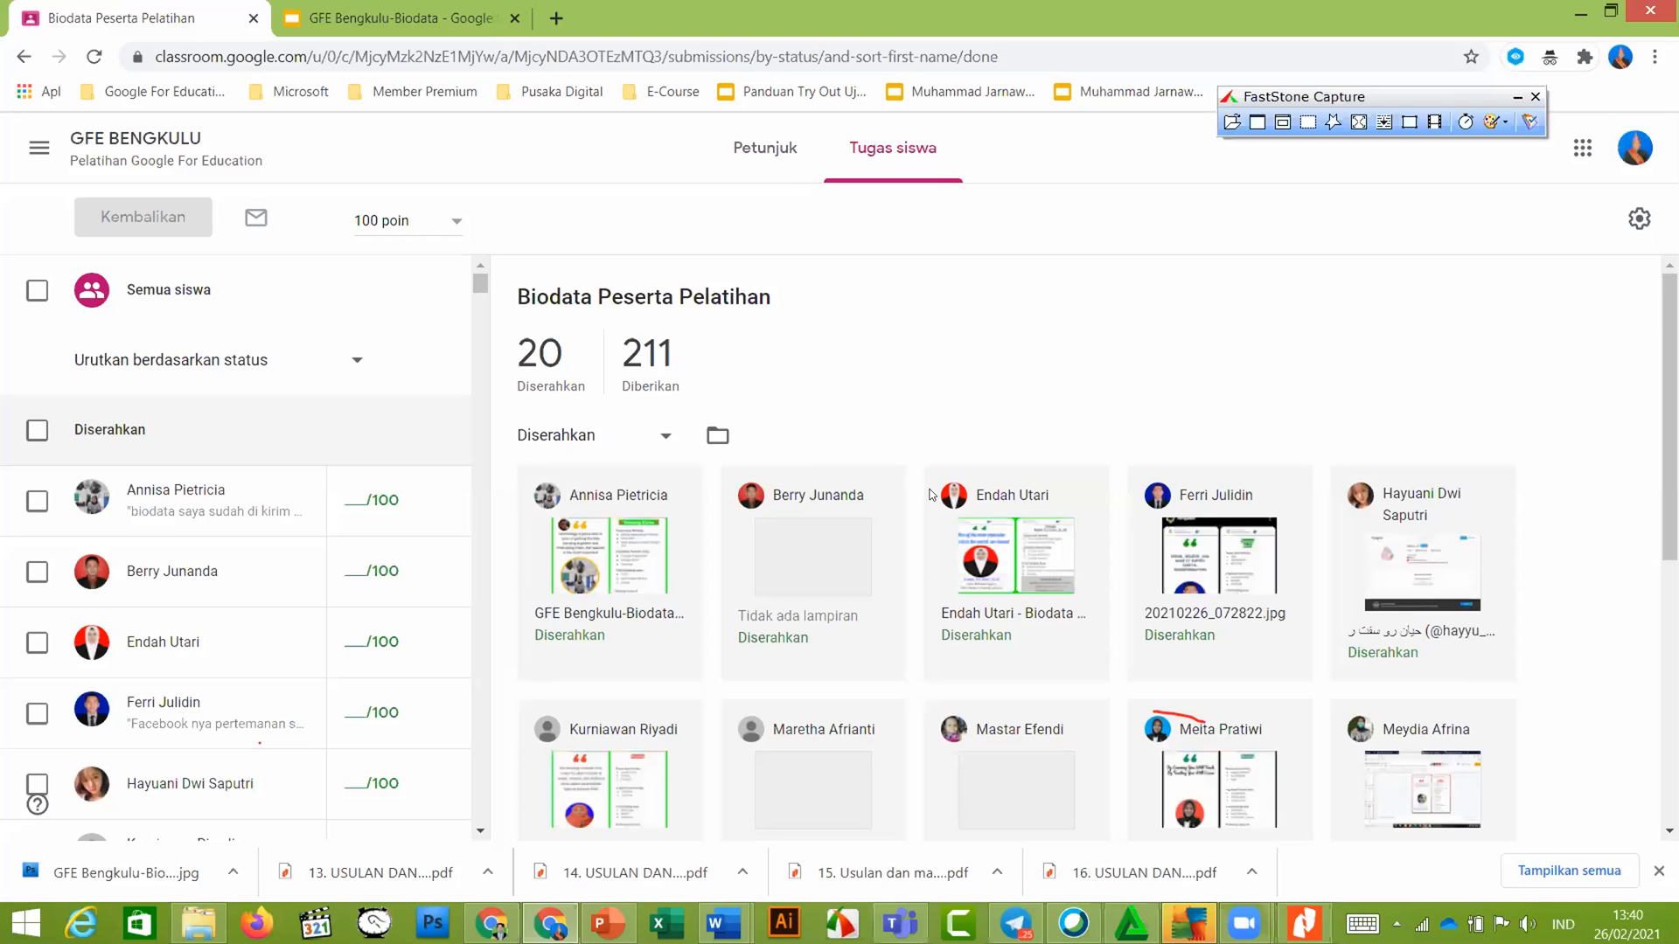
{"action": "scroll", "coordinate": [612, 470], "scroll_direction": "down", "scroll_amount": 1}
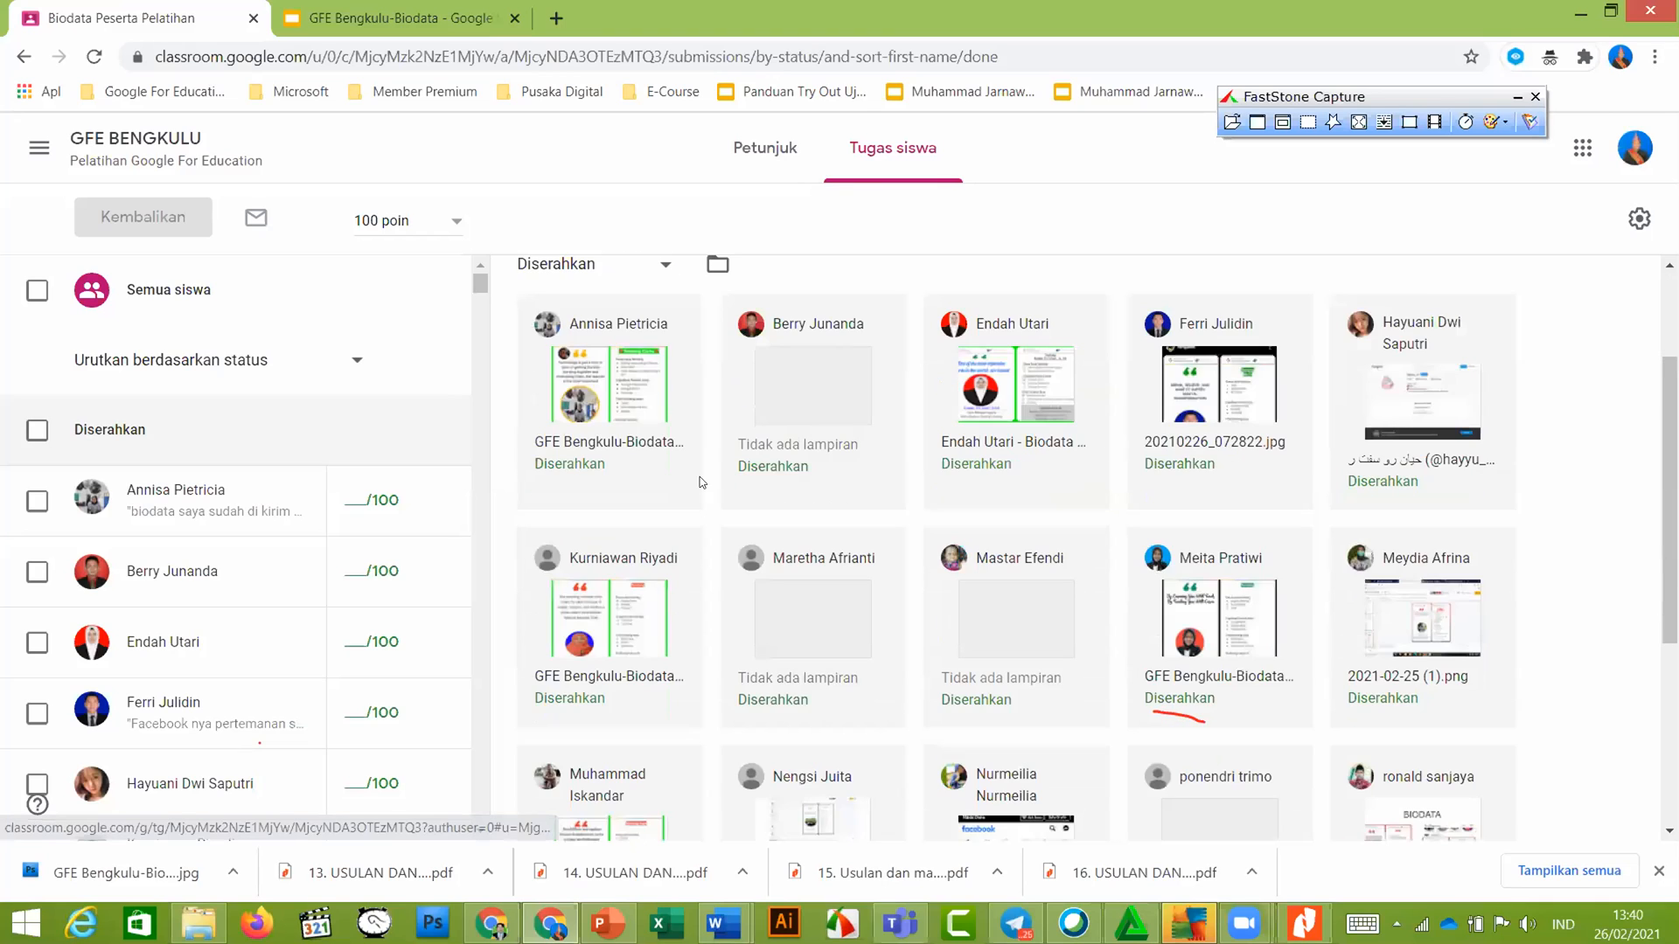
{"action": "scroll", "coordinate": [667, 387], "scroll_direction": "down", "scroll_amount": 1}
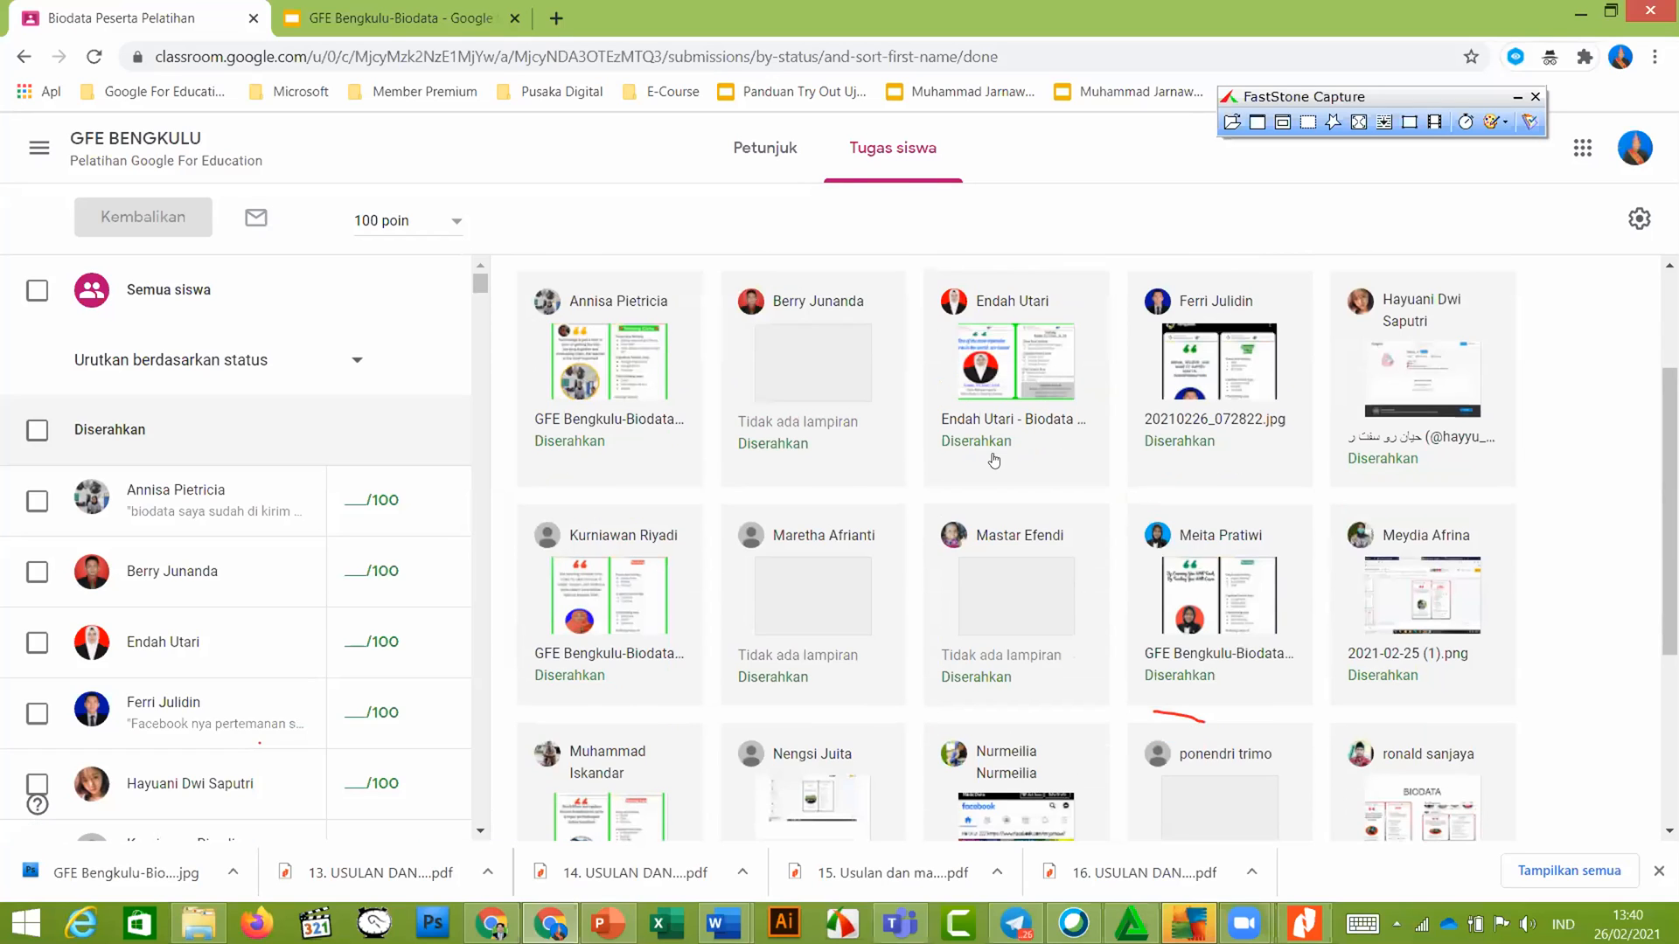
{"action": "scroll", "coordinate": [999, 461], "scroll_direction": "up", "scroll_amount": 1}
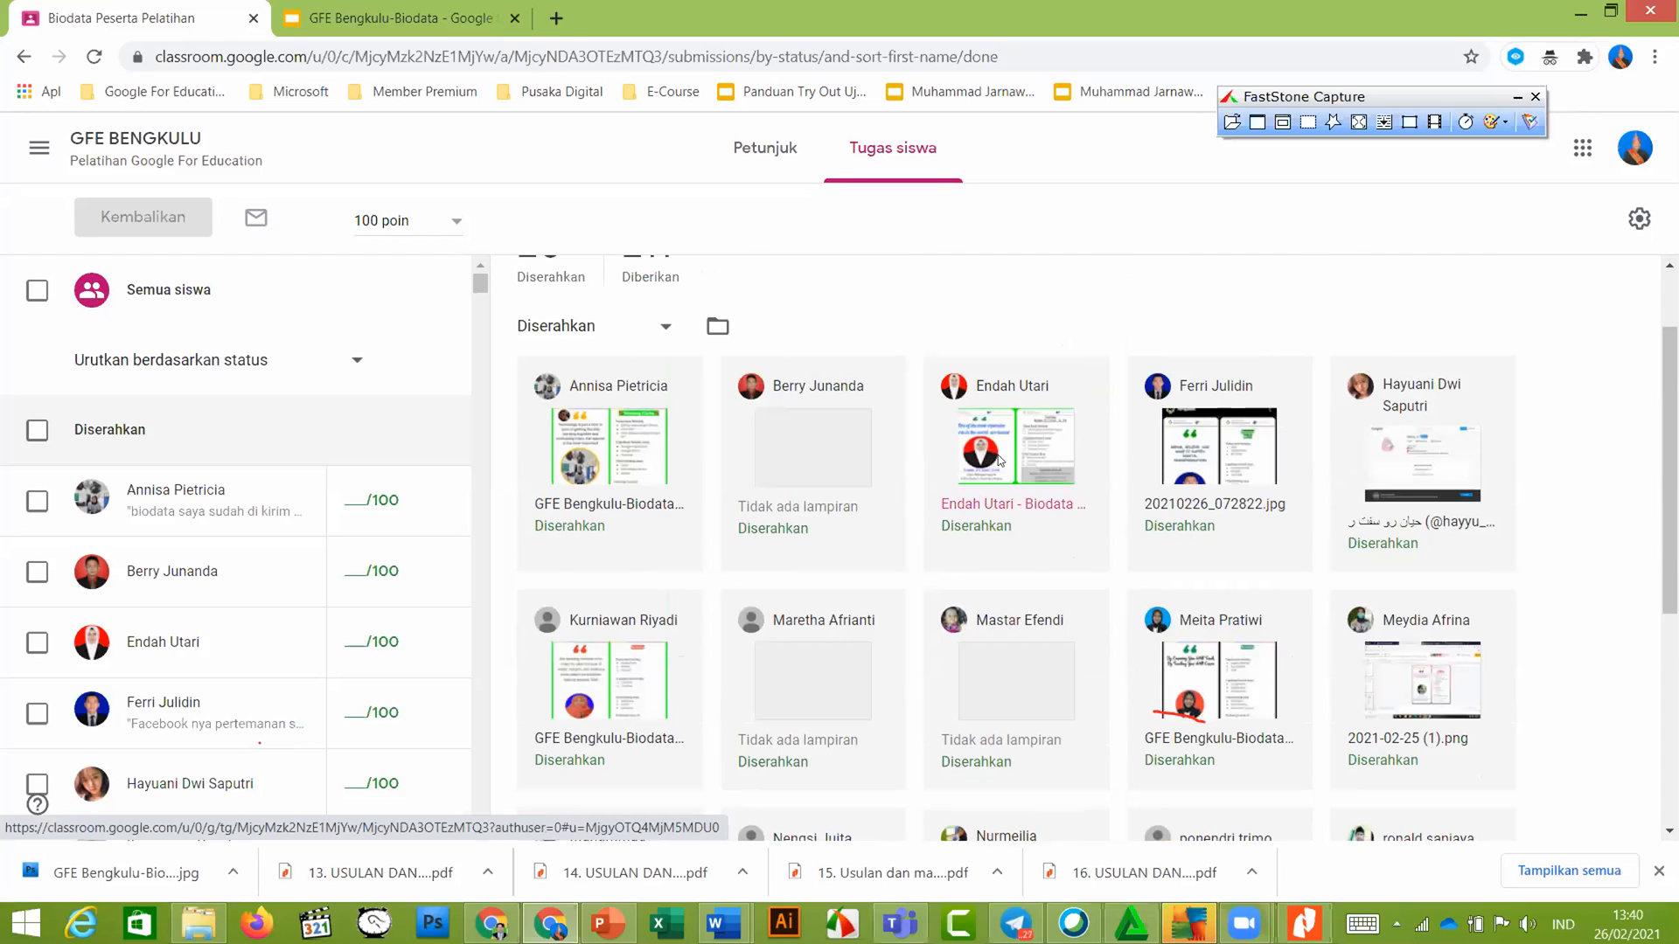
{"action": "left_click", "coordinate": [766, 387]}
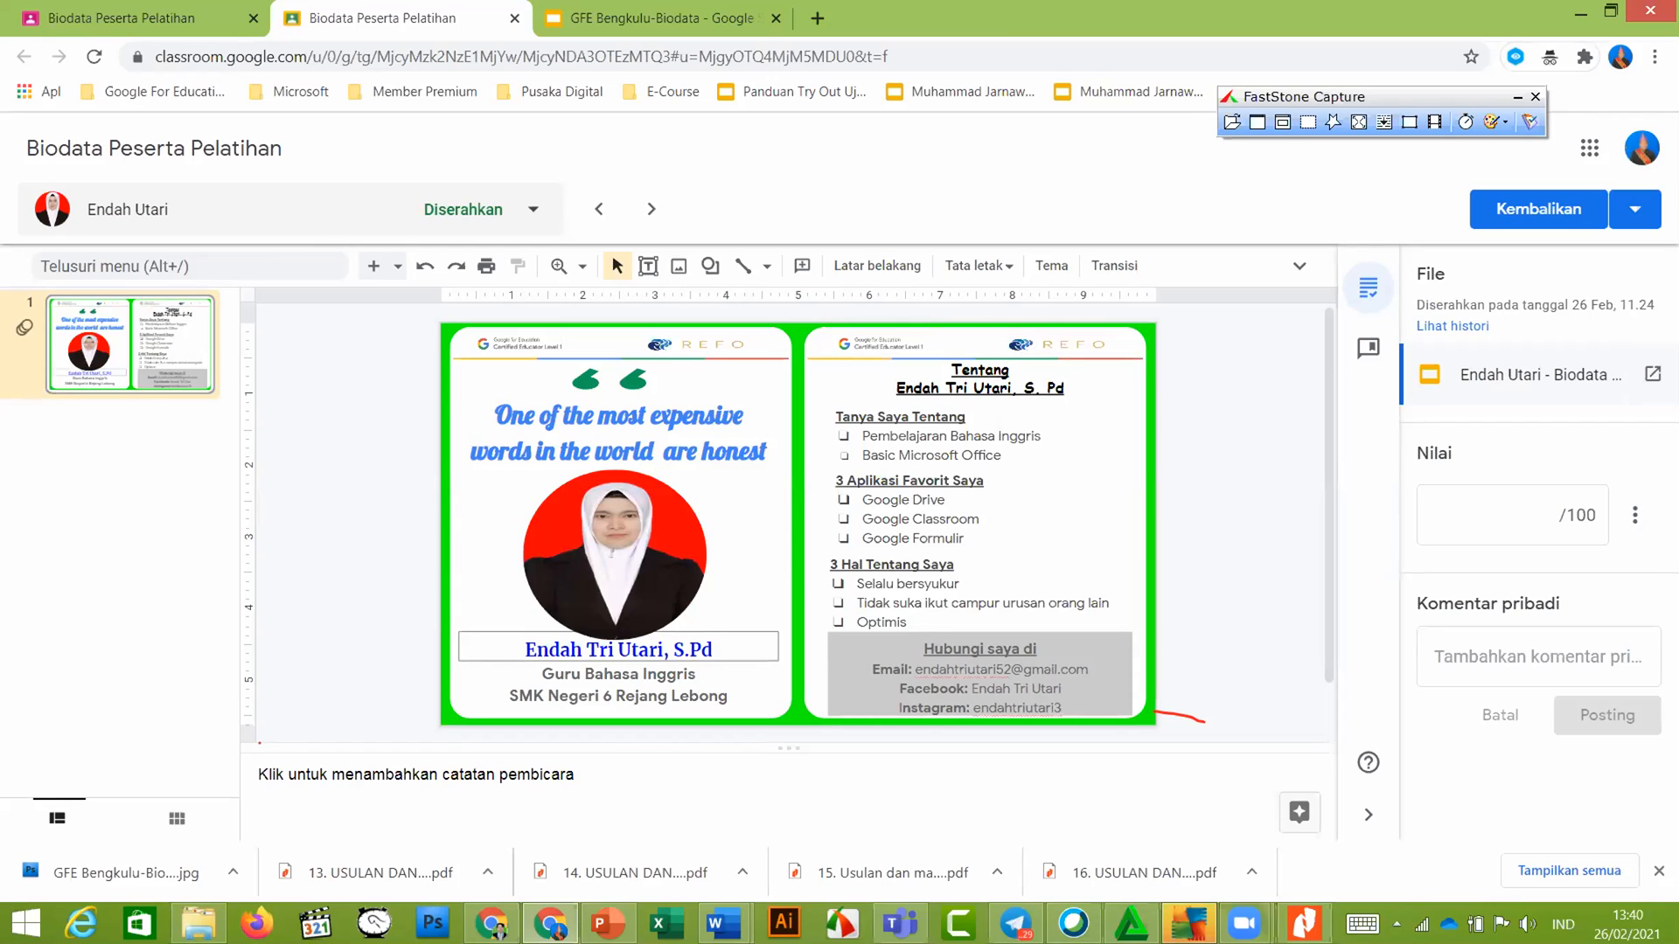
Move between the submission review window and the submissions overview tab
{"action": "left_click", "coordinate": [564, 921]}
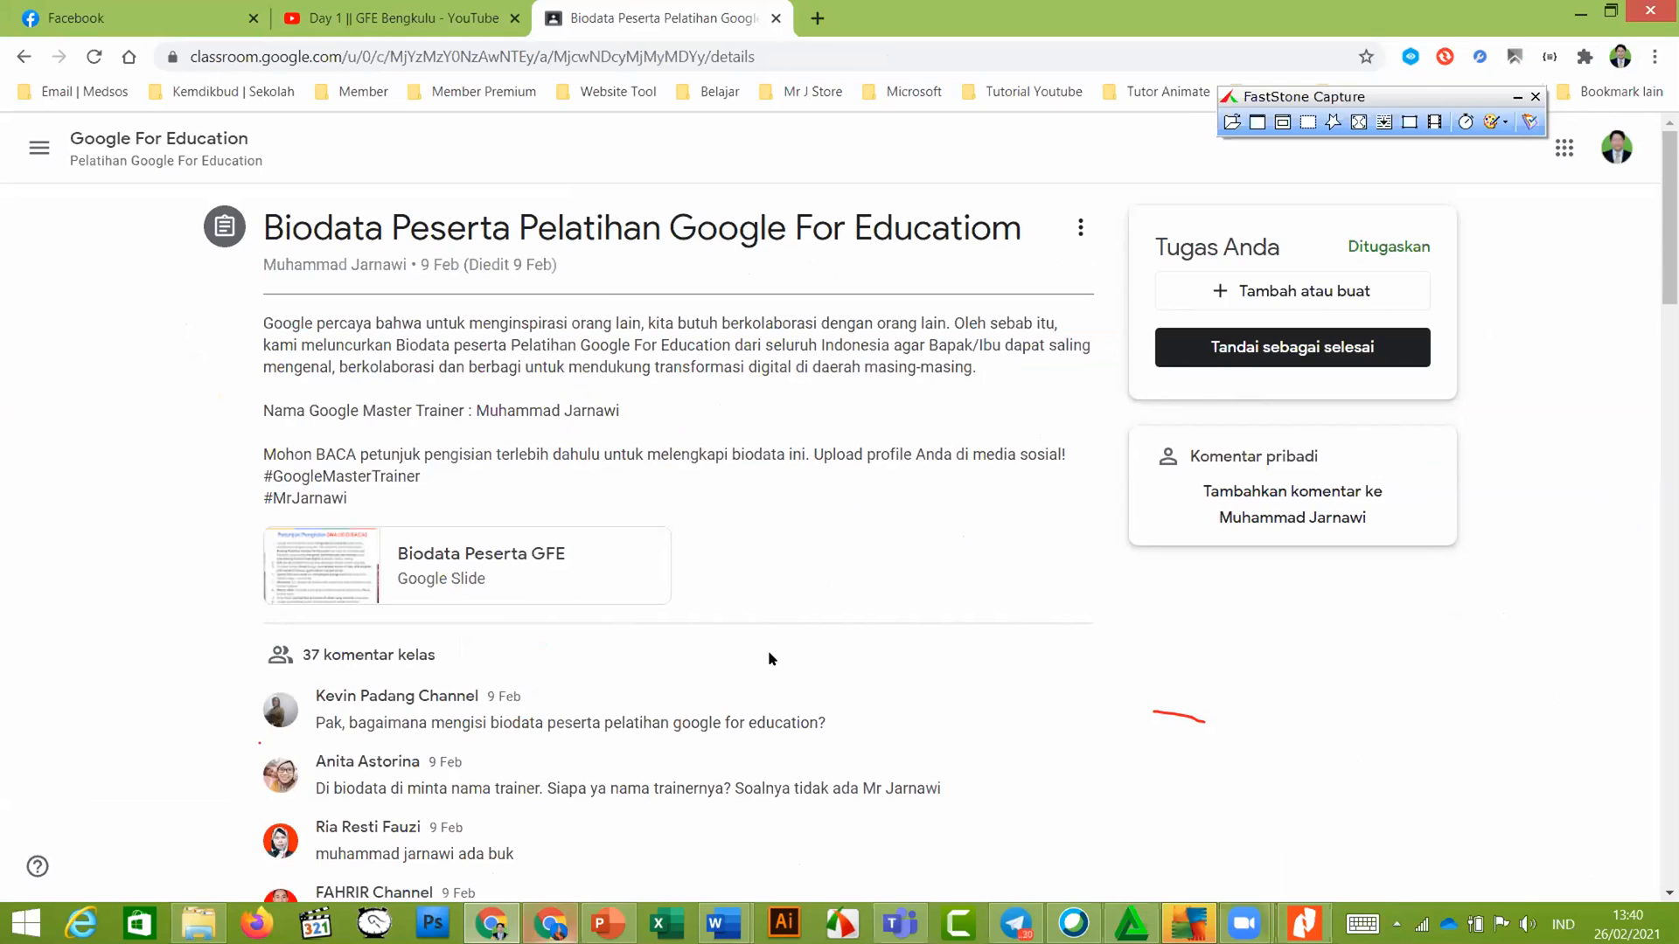
{"action": "key", "text": "alt+Tab"}
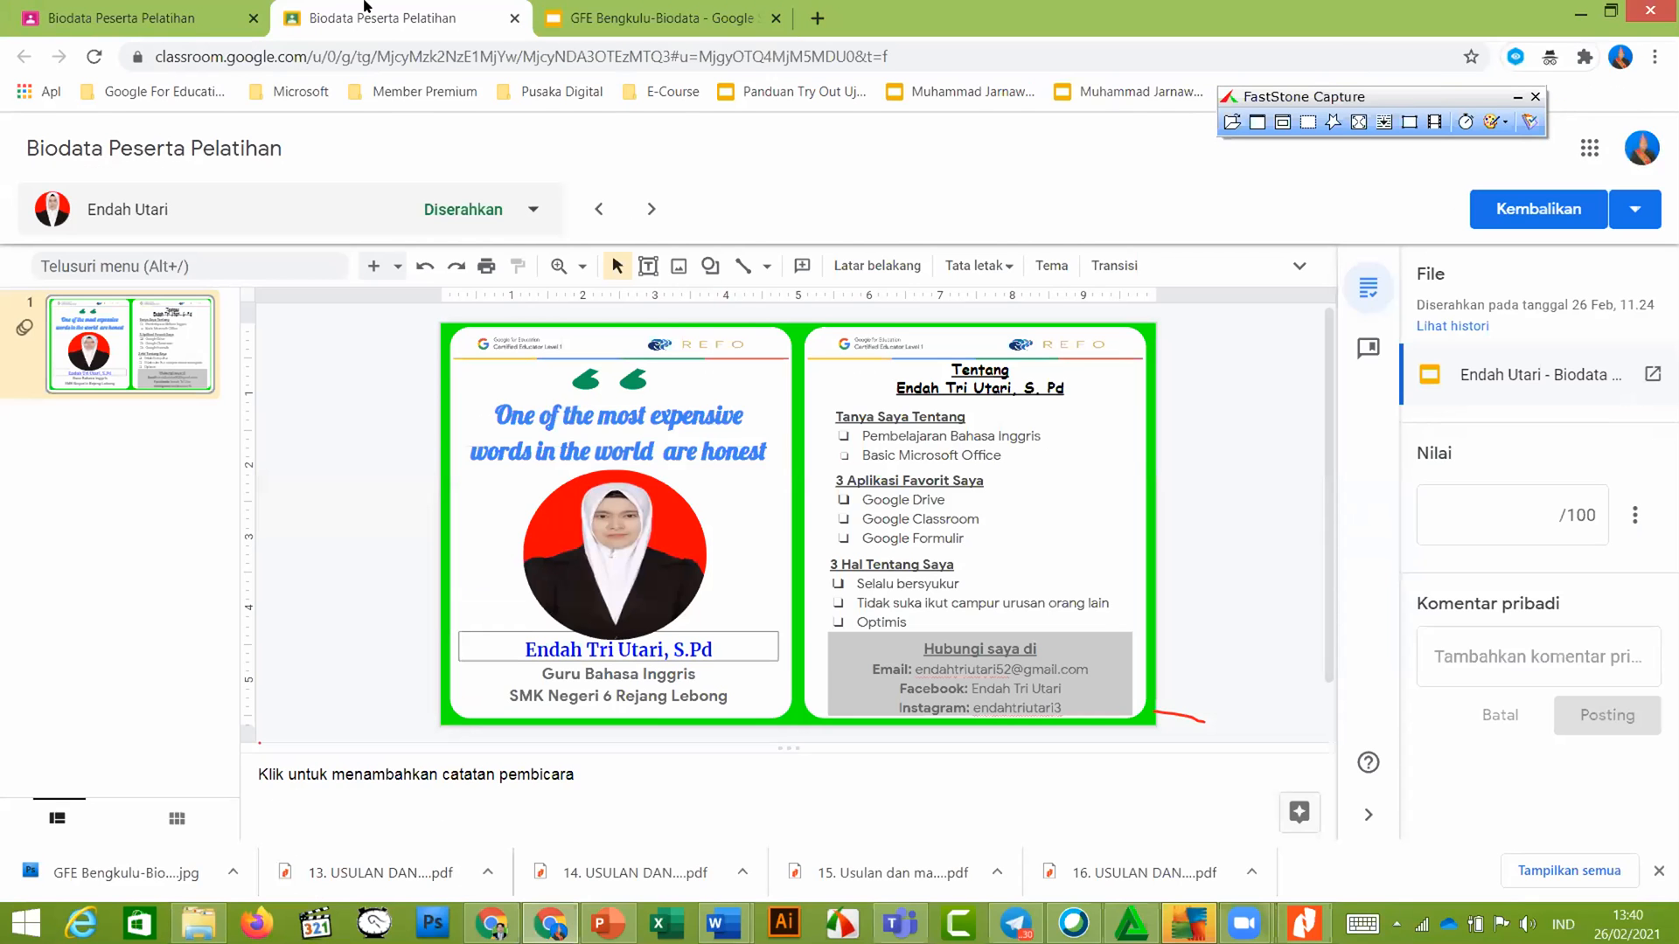
{"action": "key", "text": "ctrl+shift+Tab"}
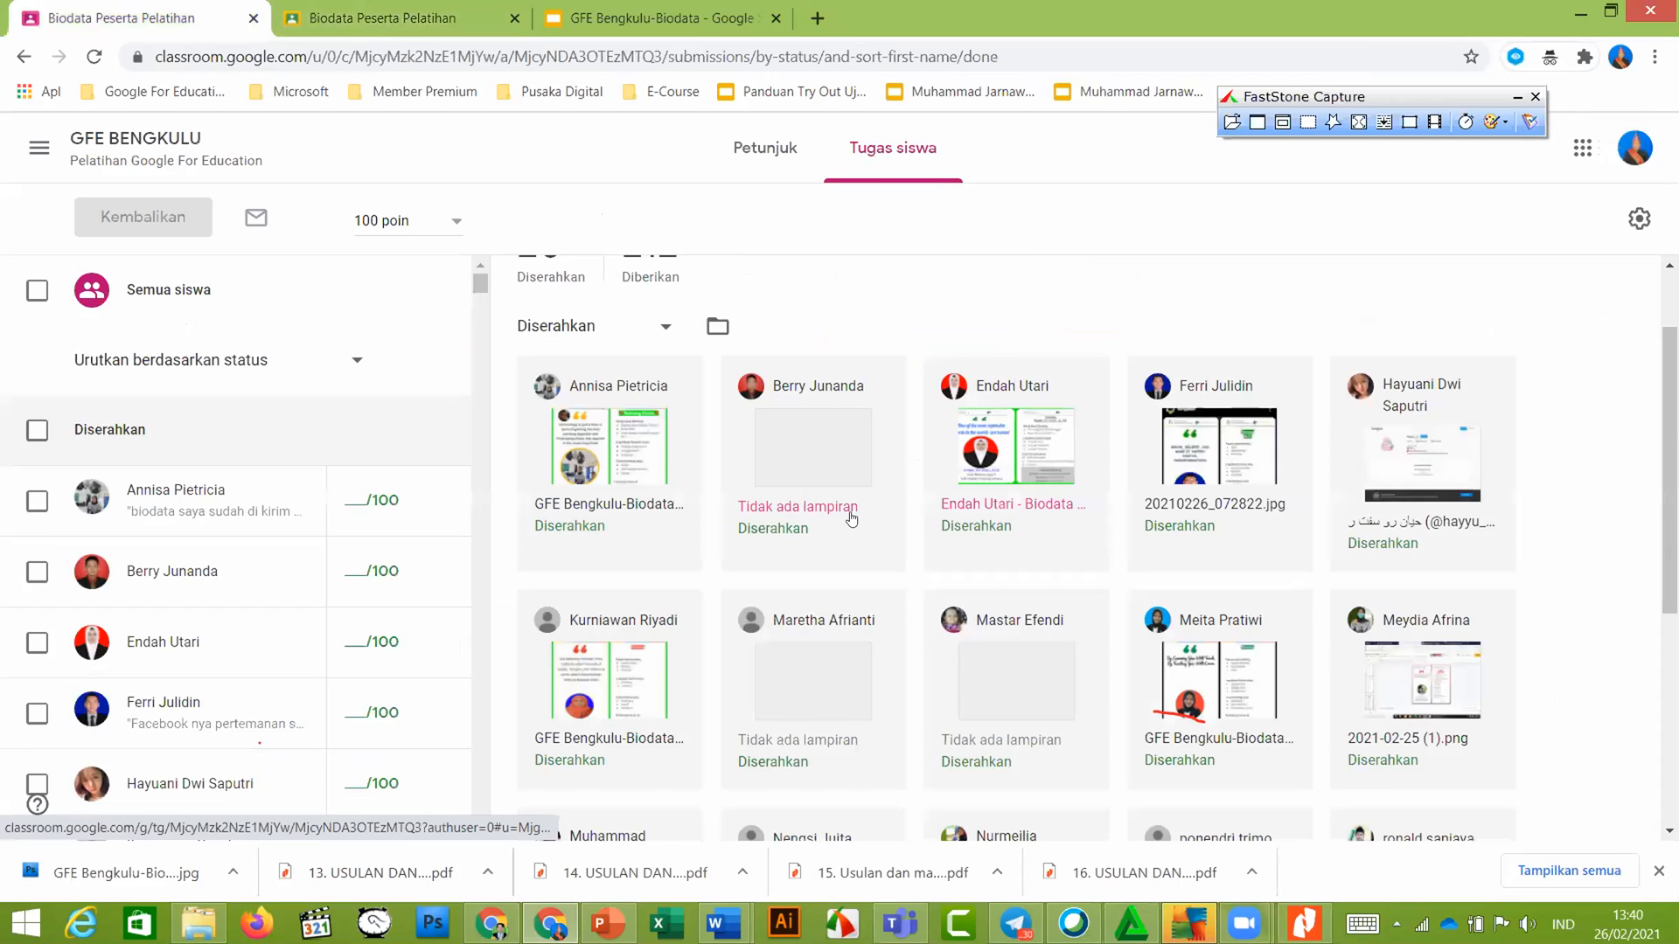
{"action": "scroll", "coordinate": [851, 518], "scroll_direction": "down", "scroll_amount": 2}
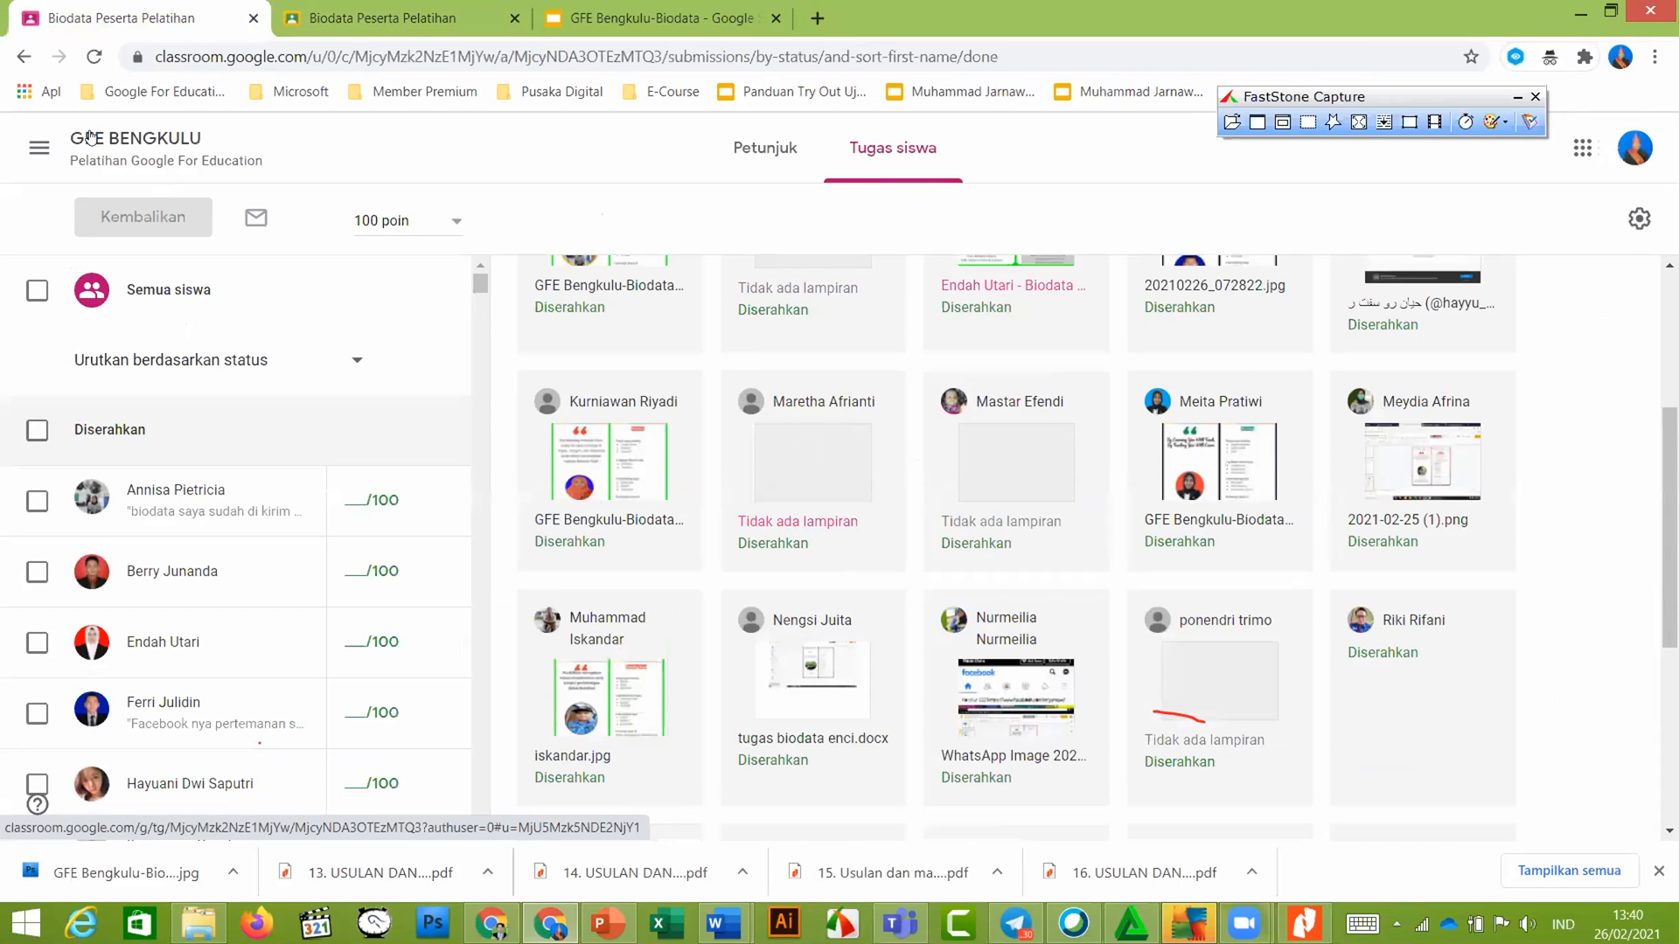
{"action": "scroll", "coordinate": [552, 322], "scroll_direction": "up", "scroll_amount": 3}
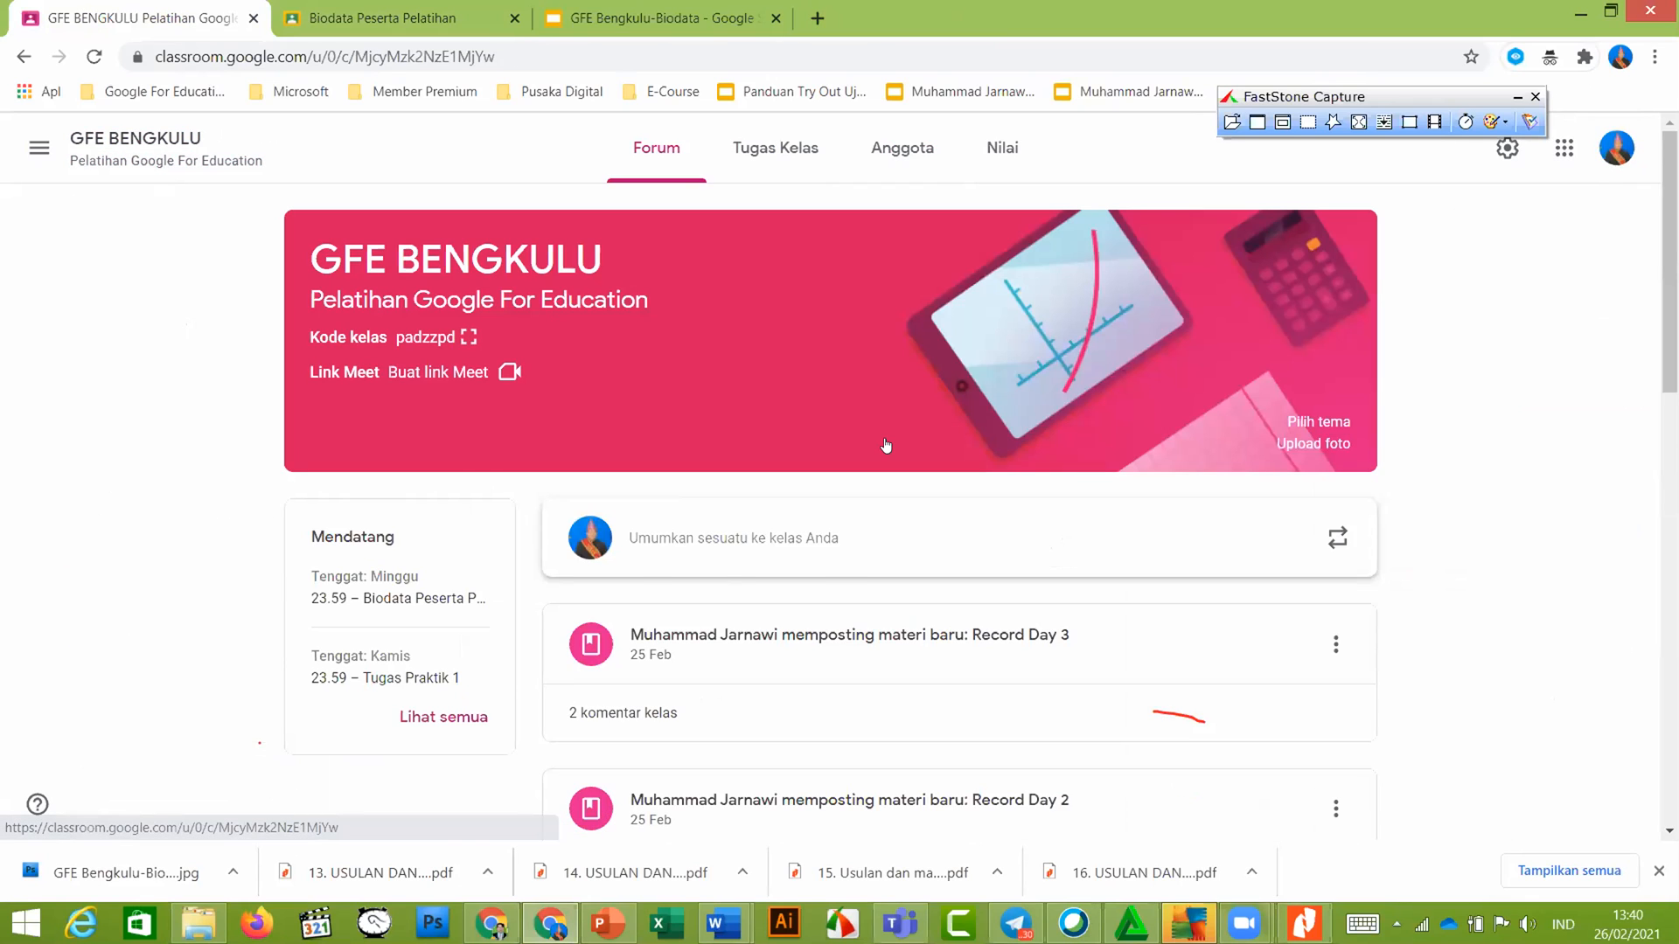
Expand Materi Kalaborasi and open the 'Mengenal Kecanggihan Google Docs' Indonesia Edu Webinars video
{"action": "scroll", "coordinate": [845, 477], "scroll_direction": "down", "scroll_amount": 2}
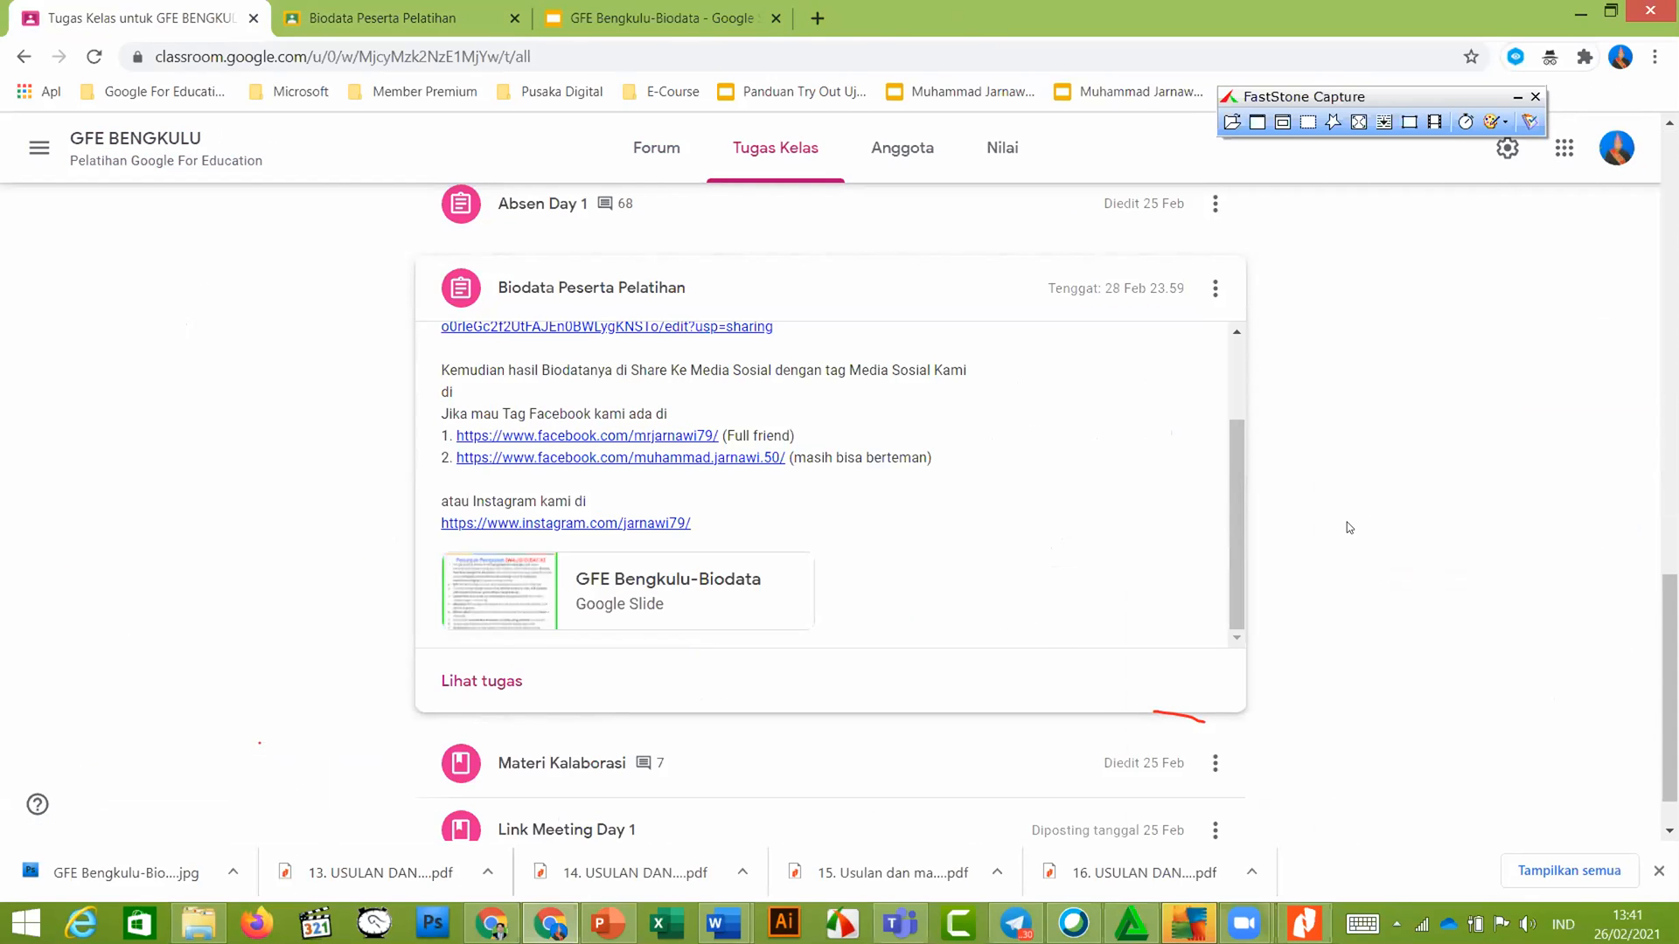
{"action": "scroll", "coordinate": [1099, 753], "scroll_direction": "down", "scroll_amount": 1}
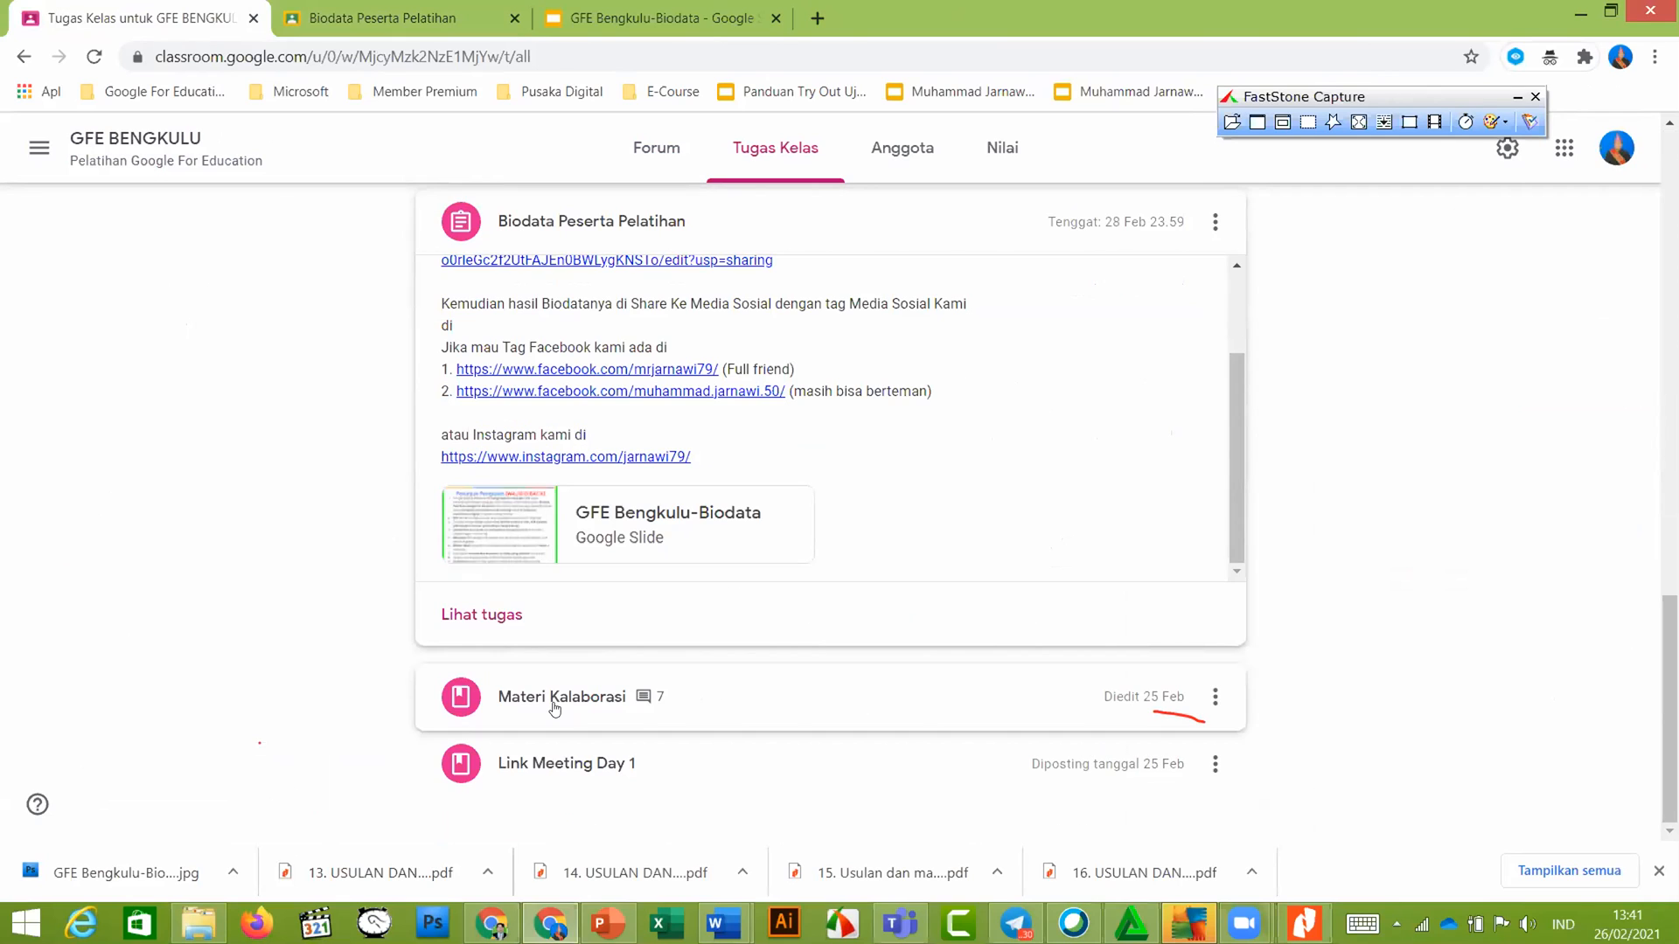
{"action": "left_click", "coordinate": [674, 682]}
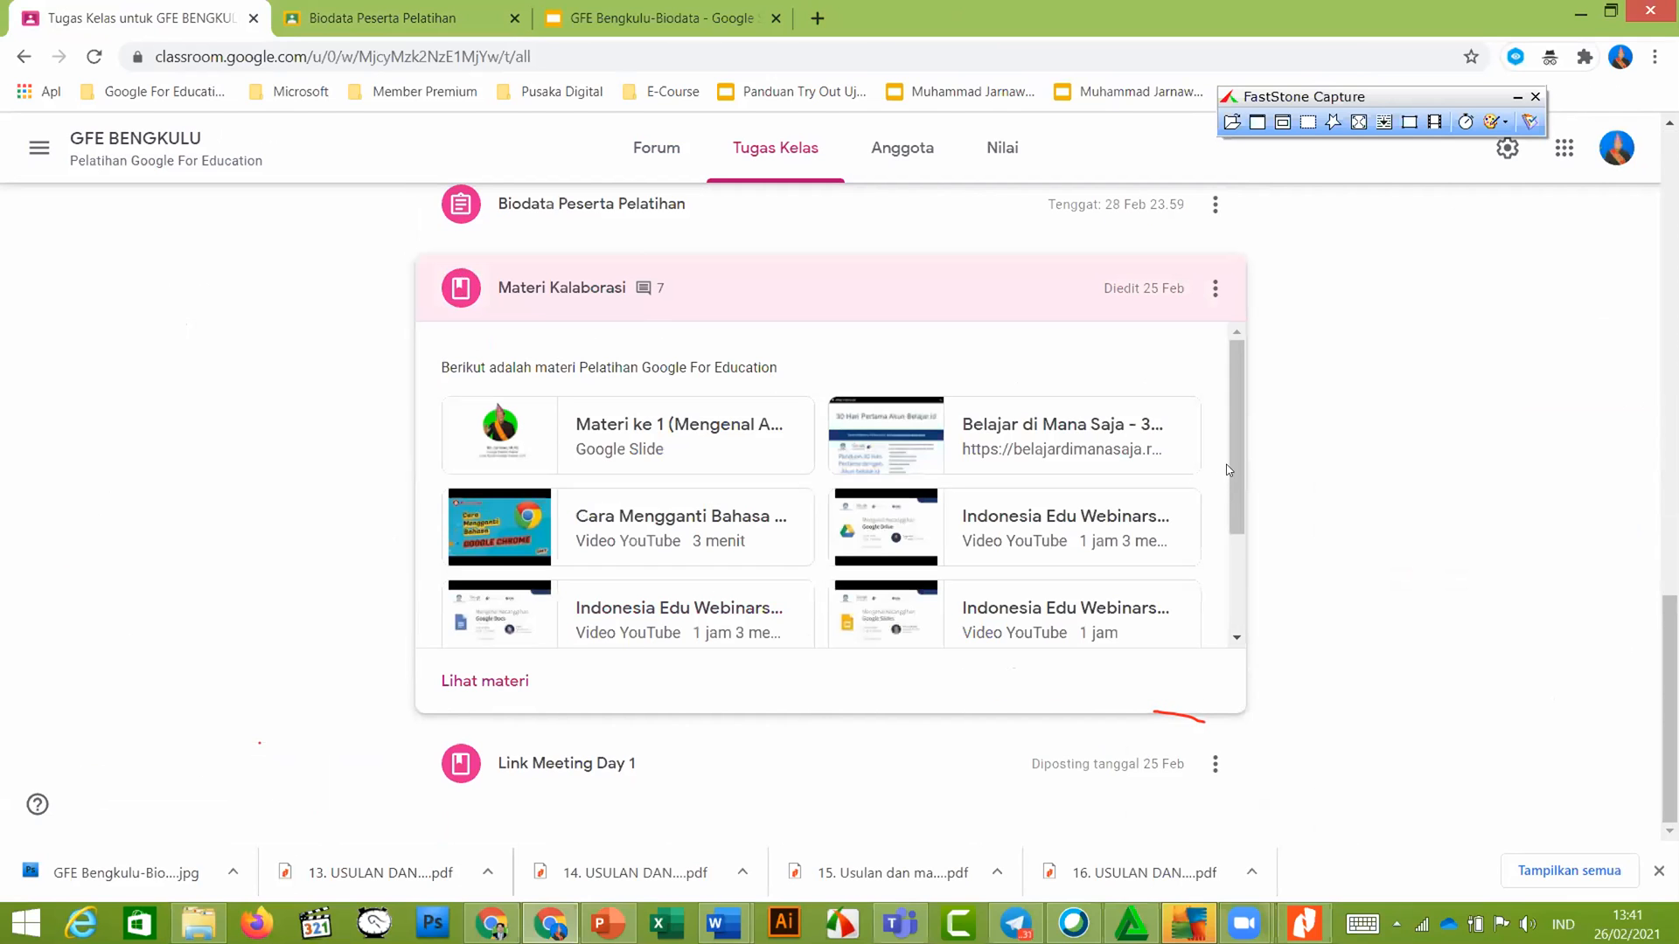
{"action": "scroll", "coordinate": [1233, 566], "scroll_direction": "down", "scroll_amount": 2}
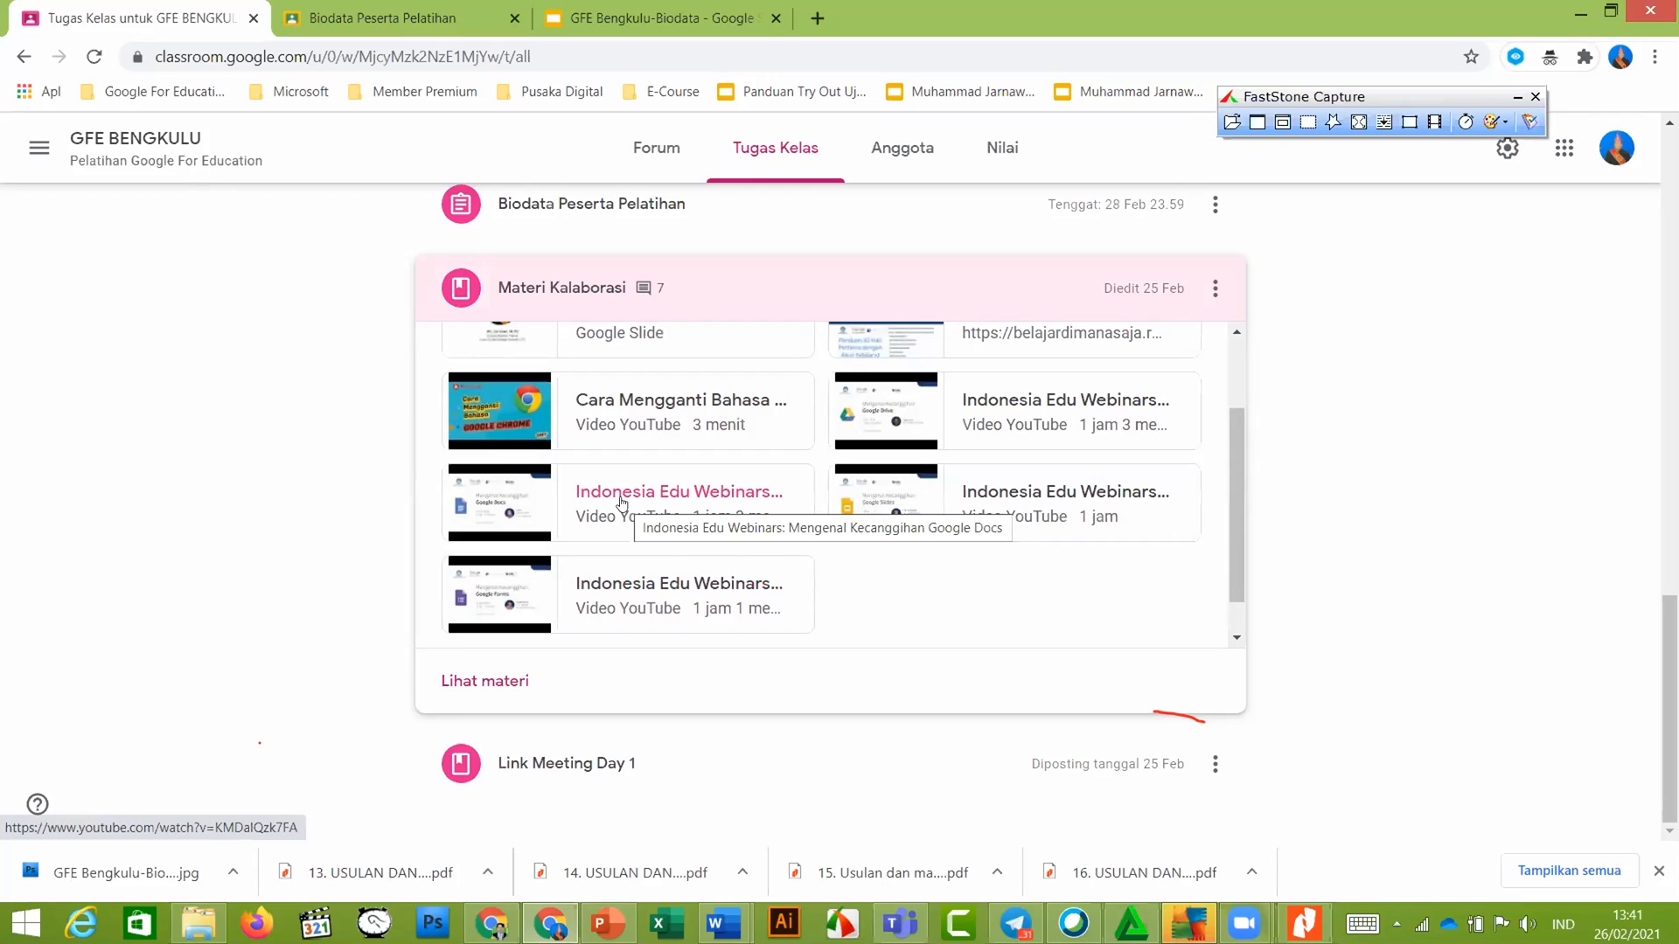
{"action": "left_click", "coordinate": [622, 503]}
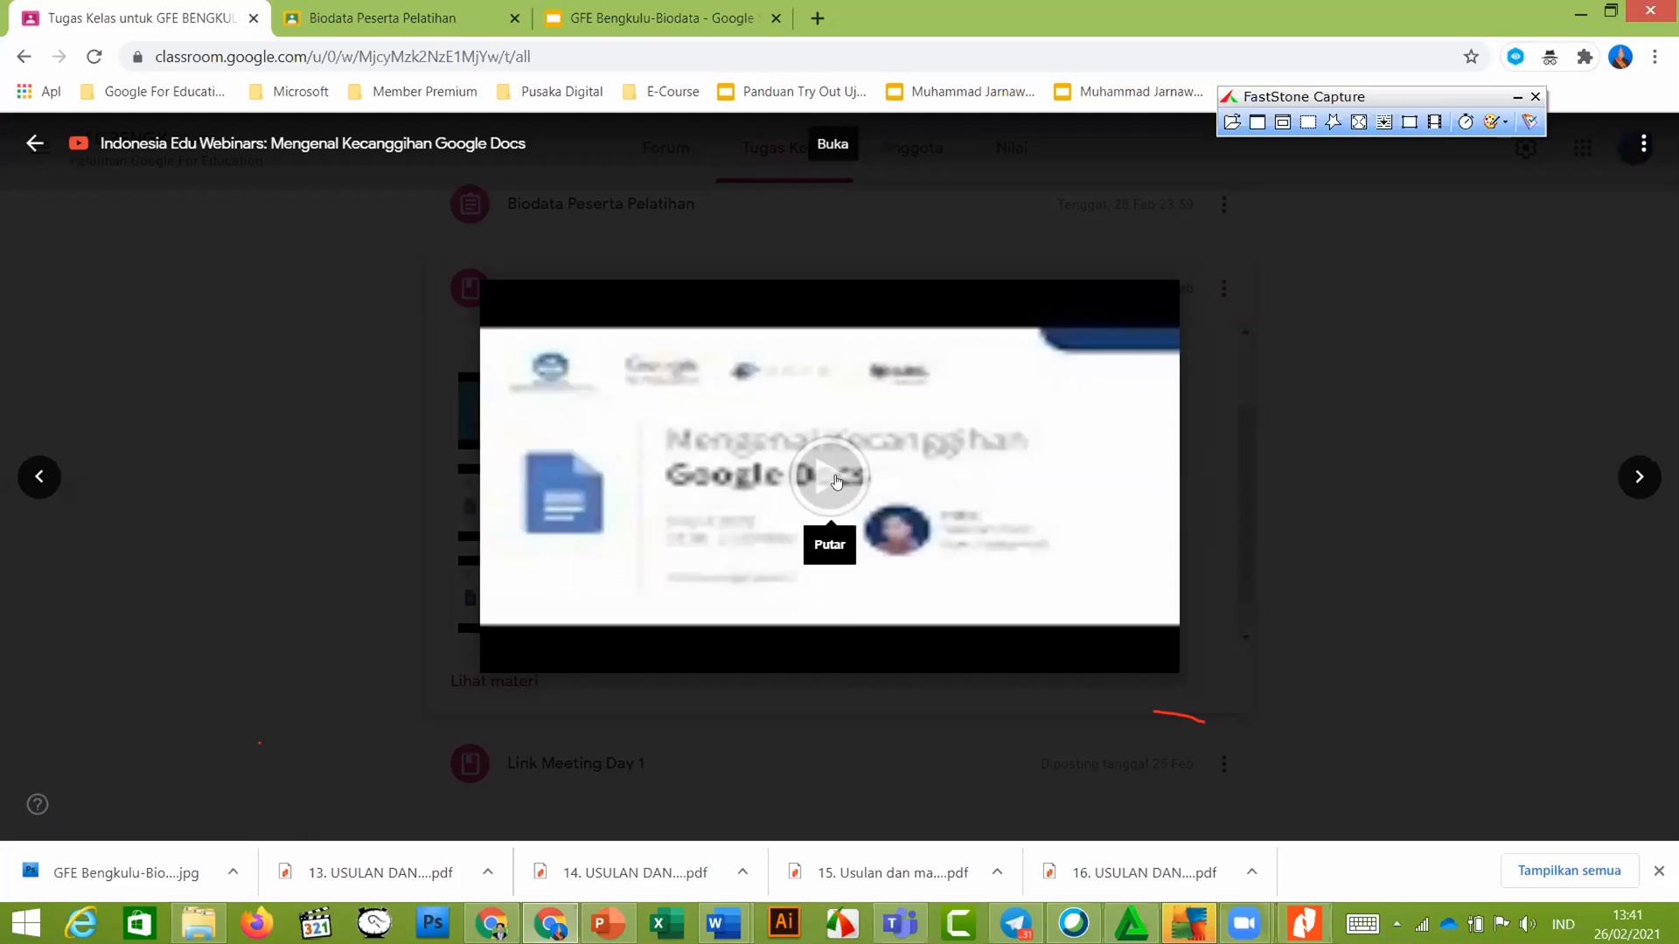
Play the Google Docs webinar, pause and resume it, then close the viewer with Esc
{"action": "left_click", "coordinate": [837, 481]}
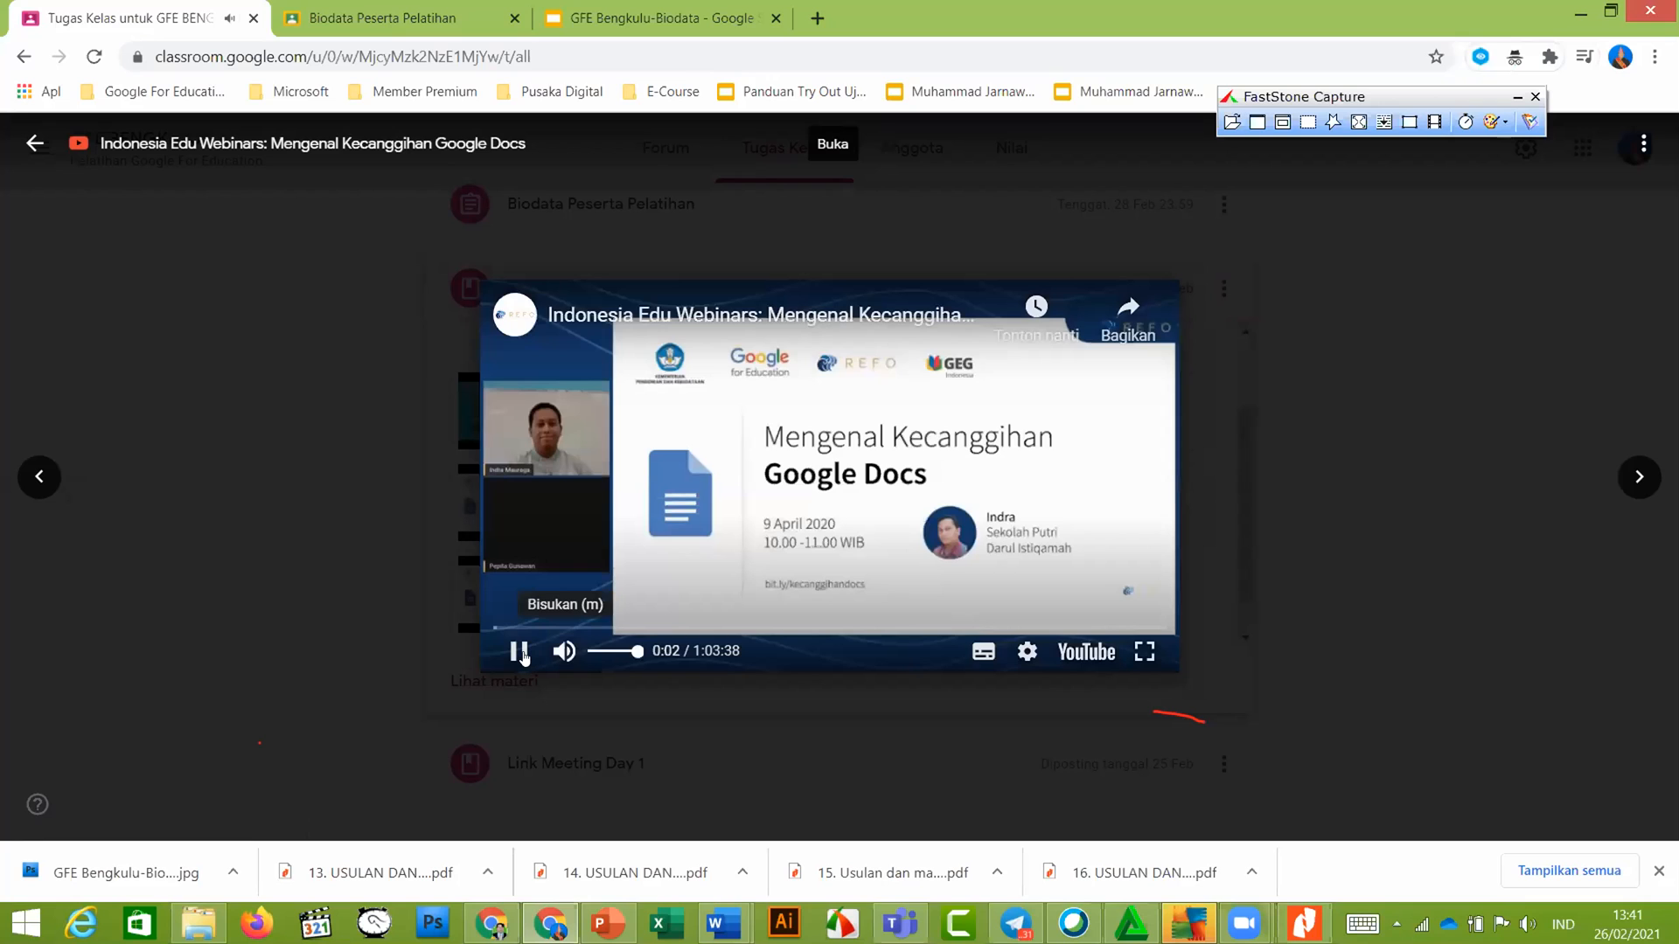
{"action": "left_click", "coordinate": [1010, 505]}
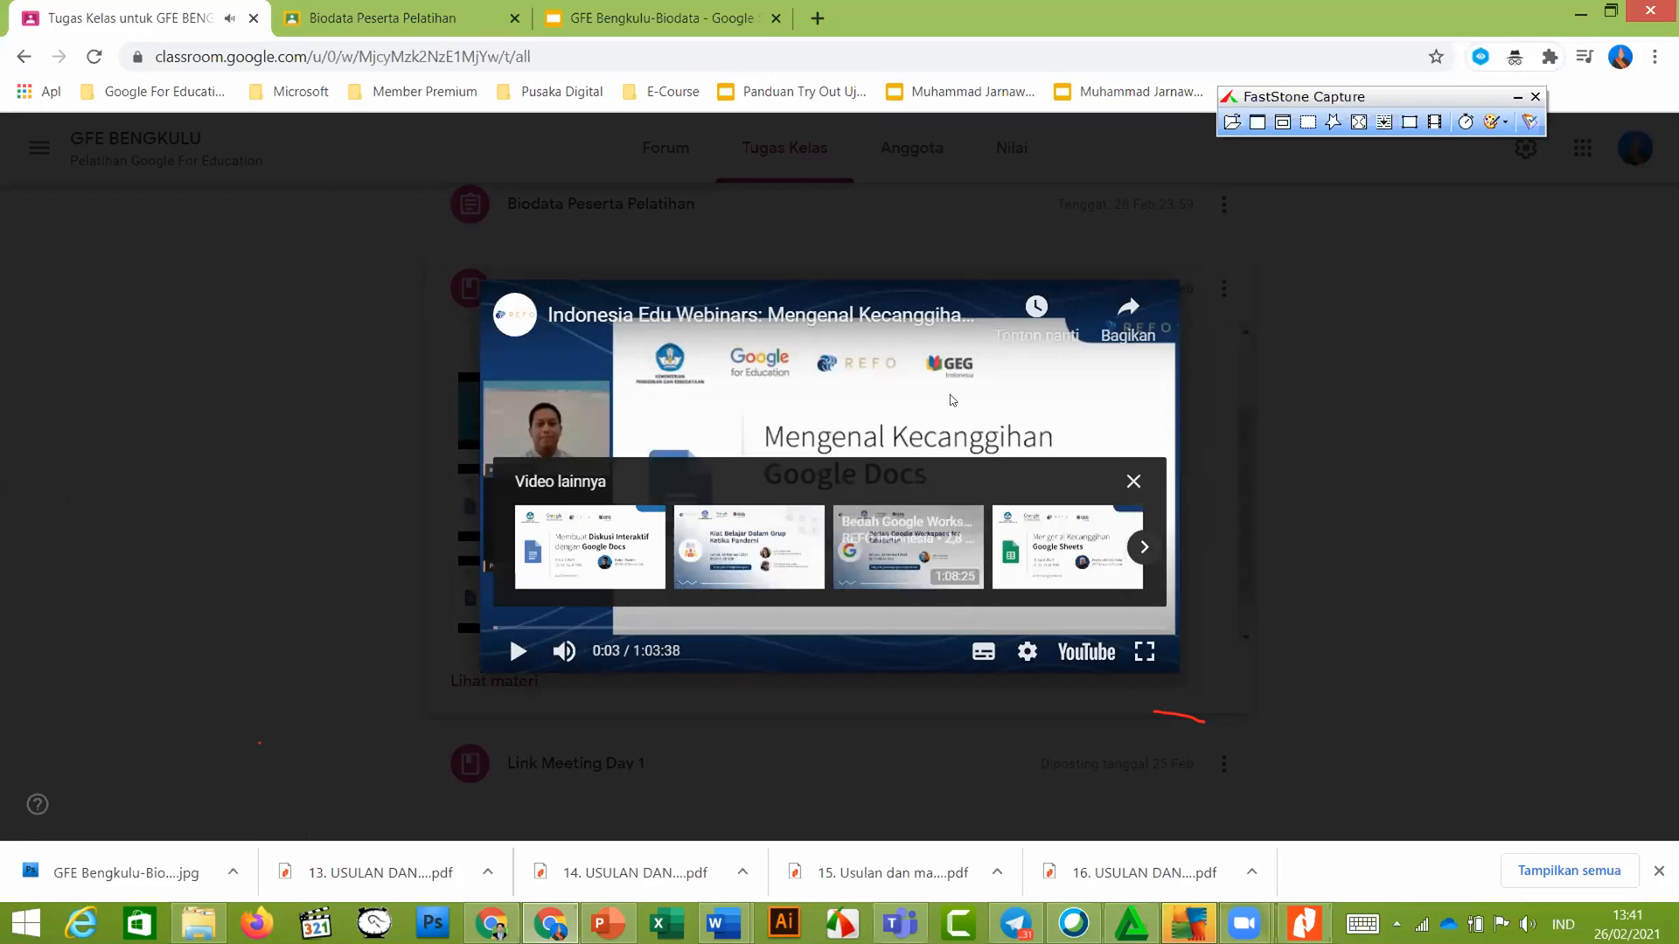
{"action": "left_click", "coordinate": [1026, 411]}
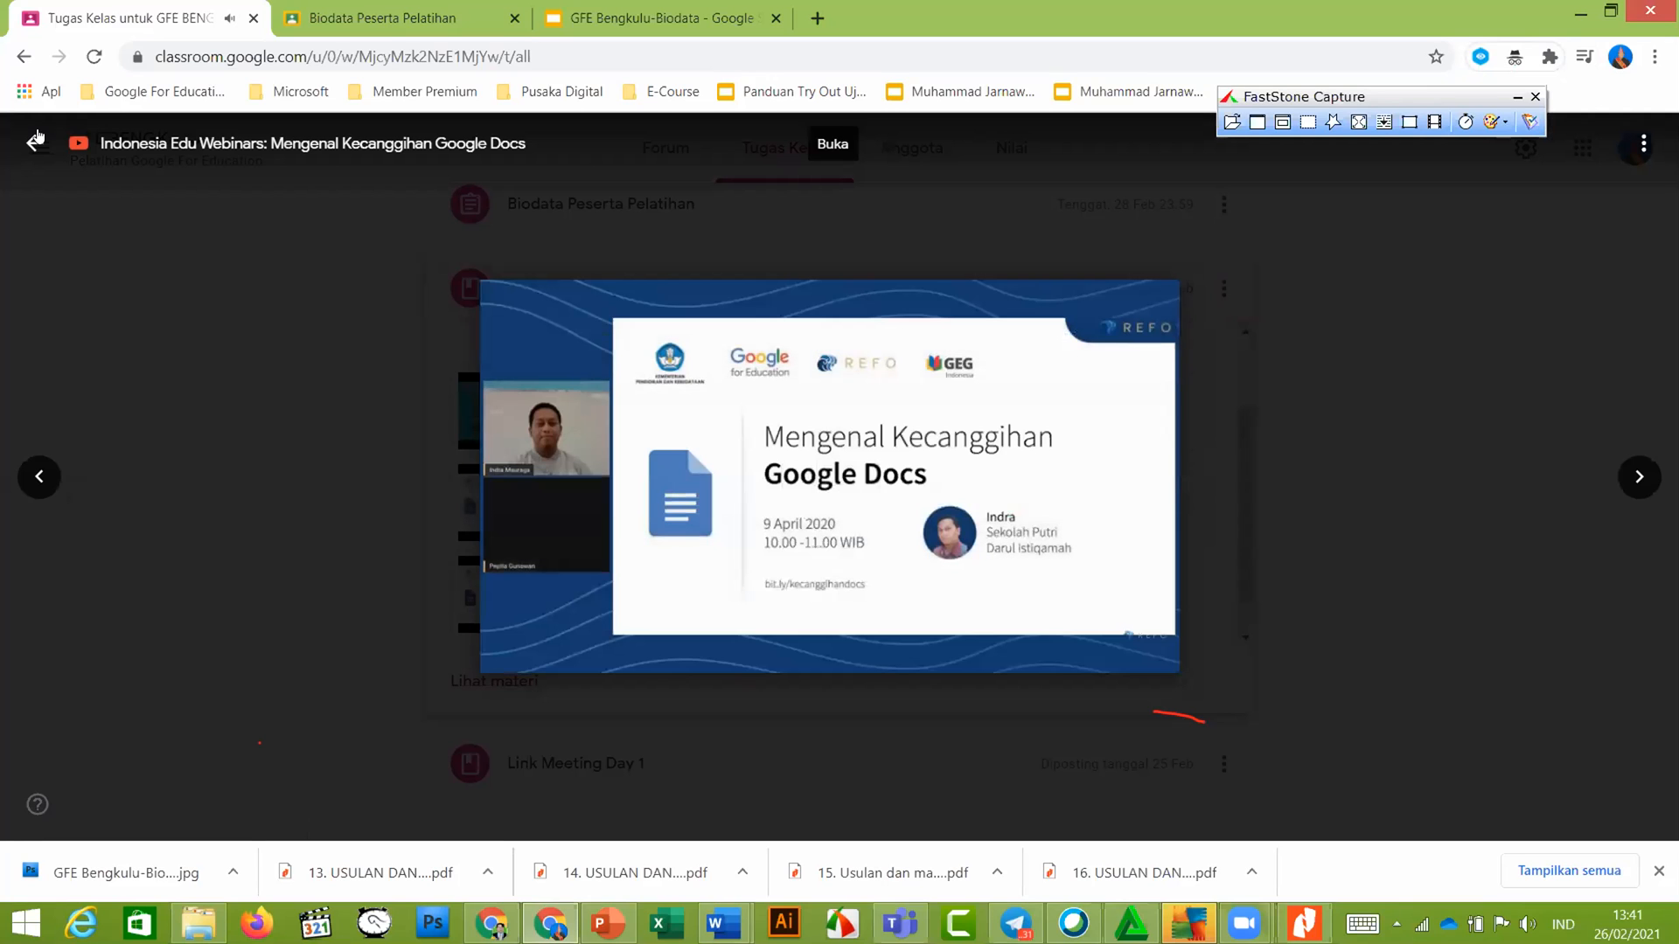
{"action": "key", "text": "Escape"}
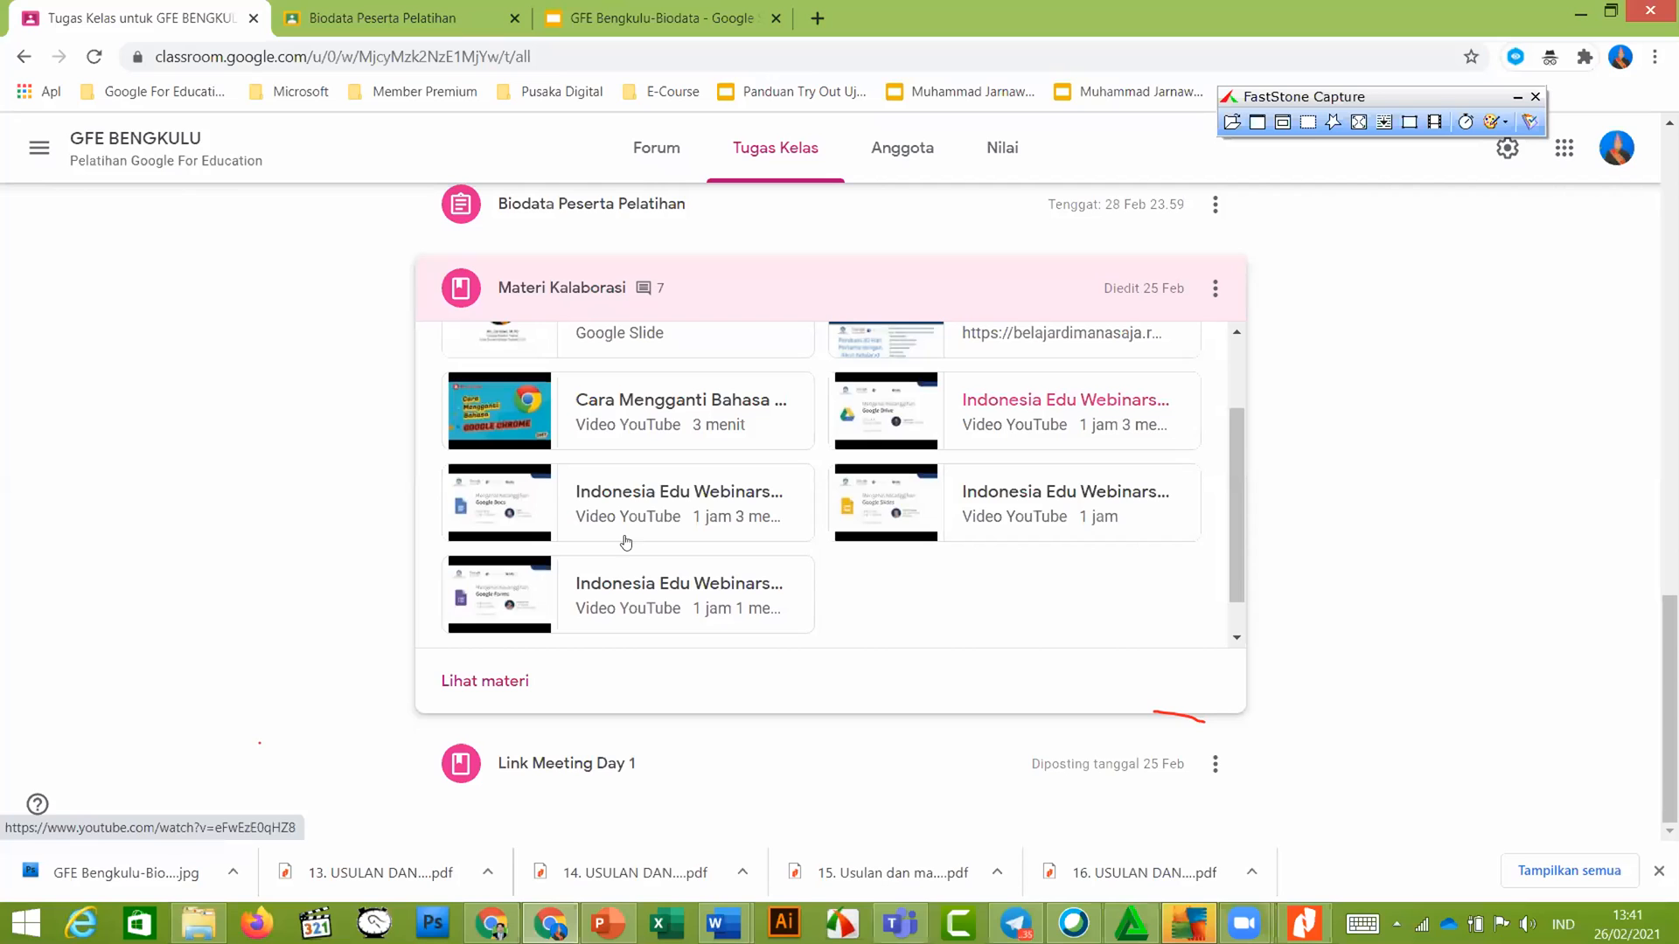
Close the student submission tab, open a new tab and show the Google apps list
{"action": "scroll", "coordinate": [808, 487], "scroll_direction": "up", "scroll_amount": 2}
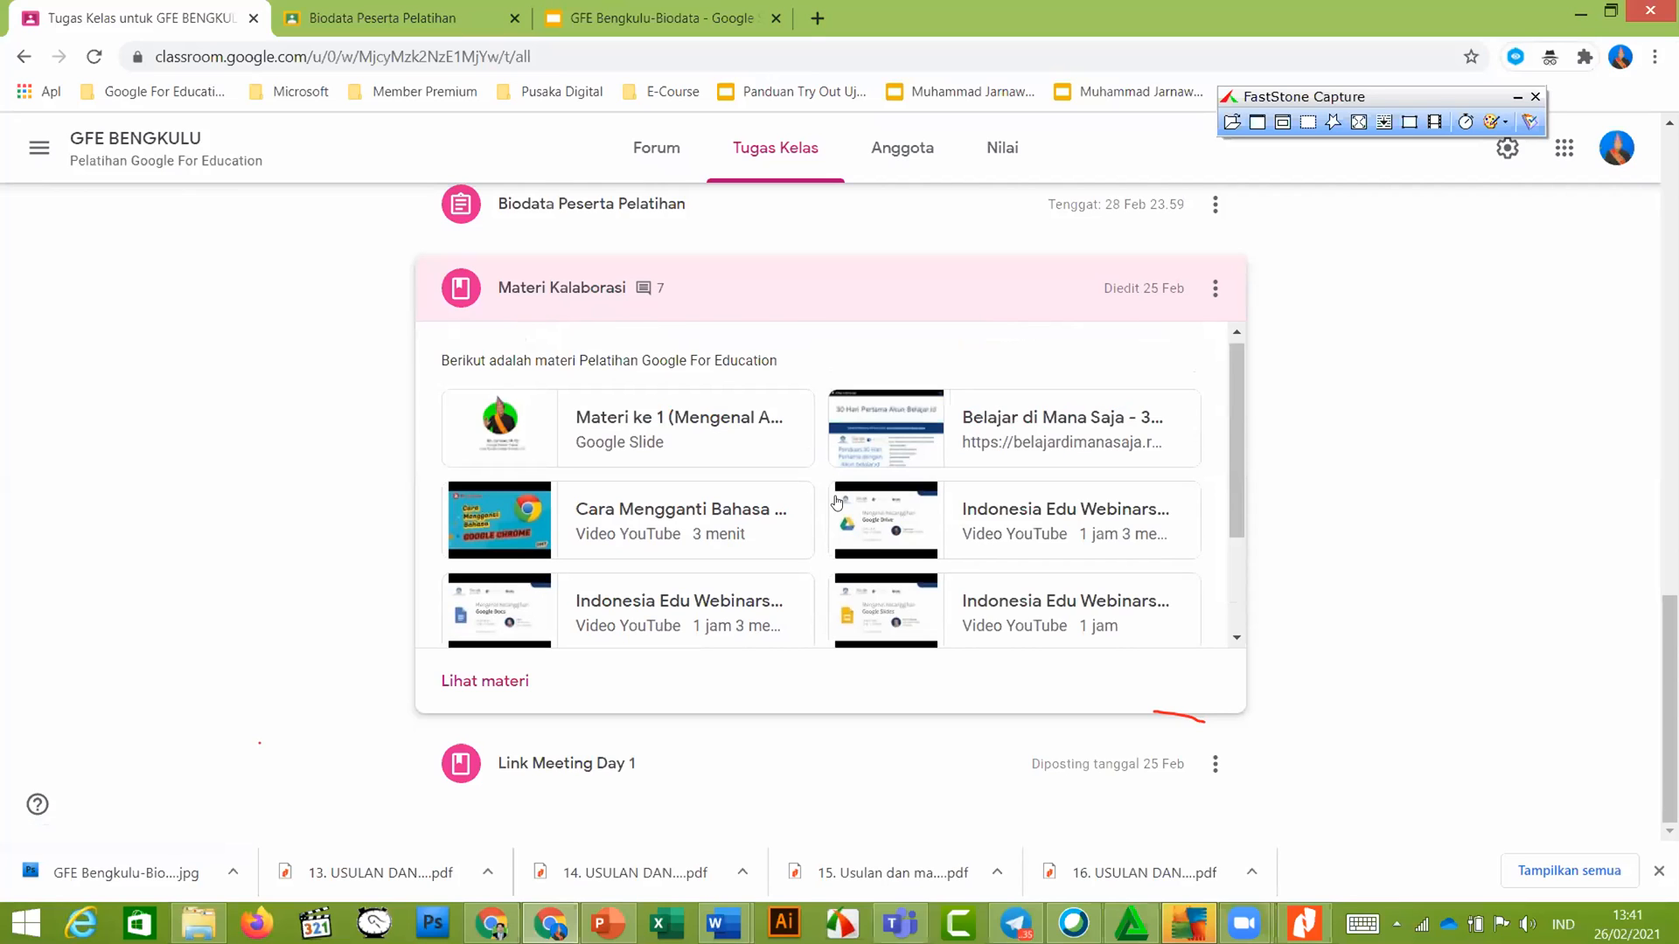
{"action": "scroll", "coordinate": [837, 512], "scroll_direction": "down", "scroll_amount": 2}
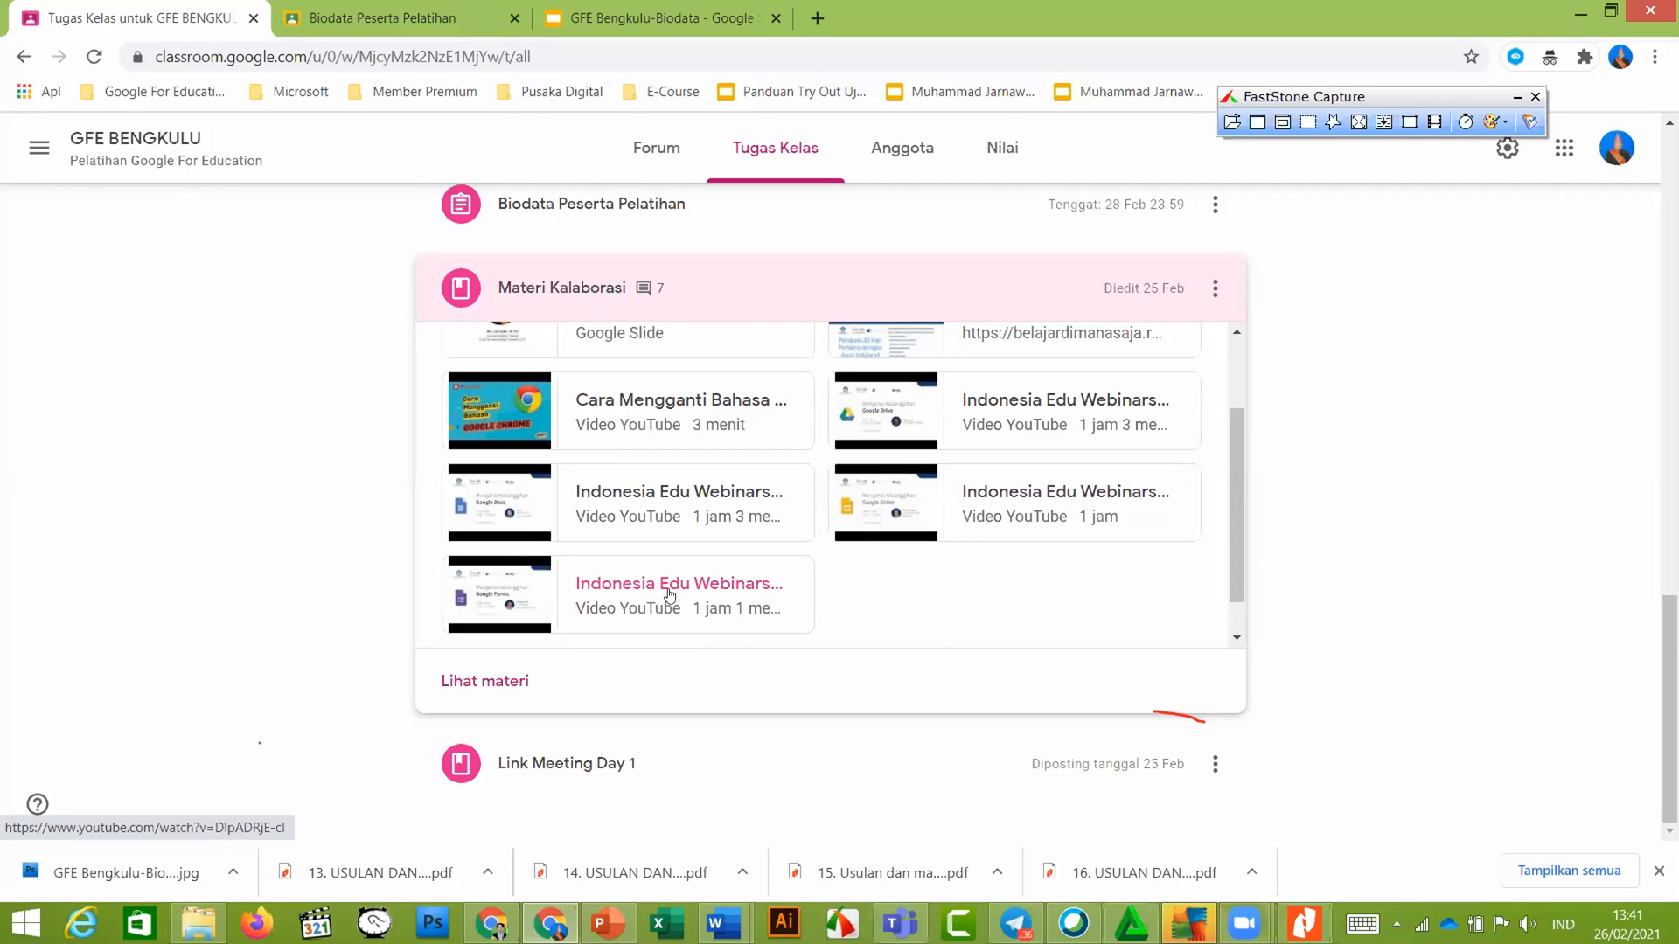
{"action": "left_click", "coordinate": [426, 19]}
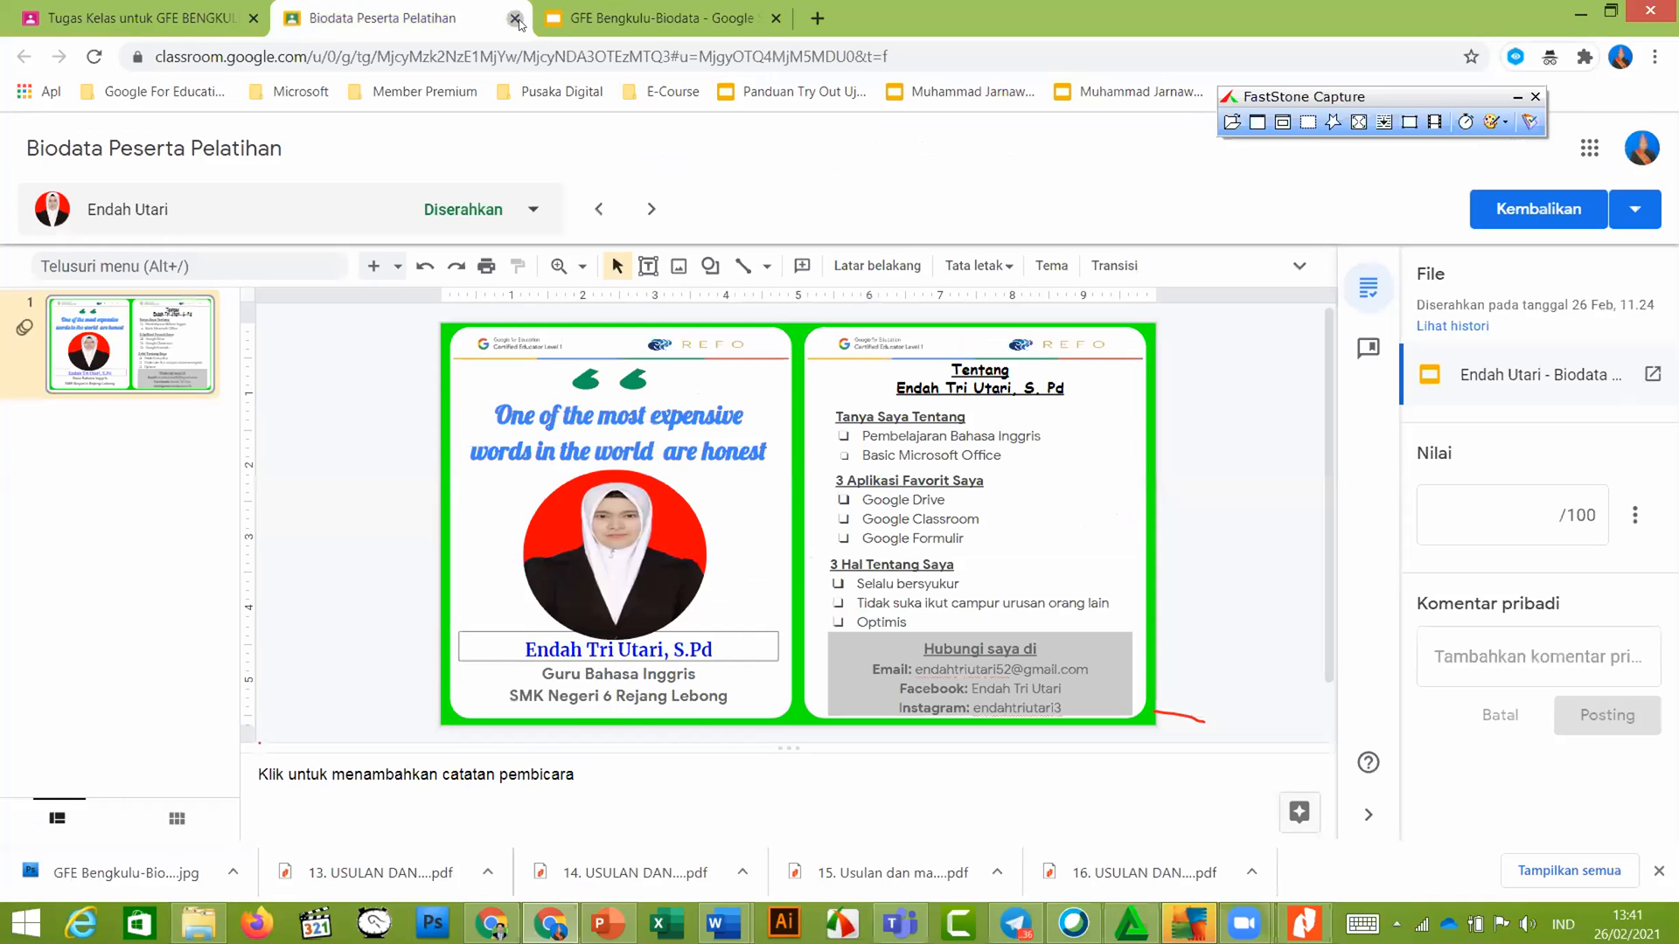
{"action": "left_click", "coordinate": [515, 19]}
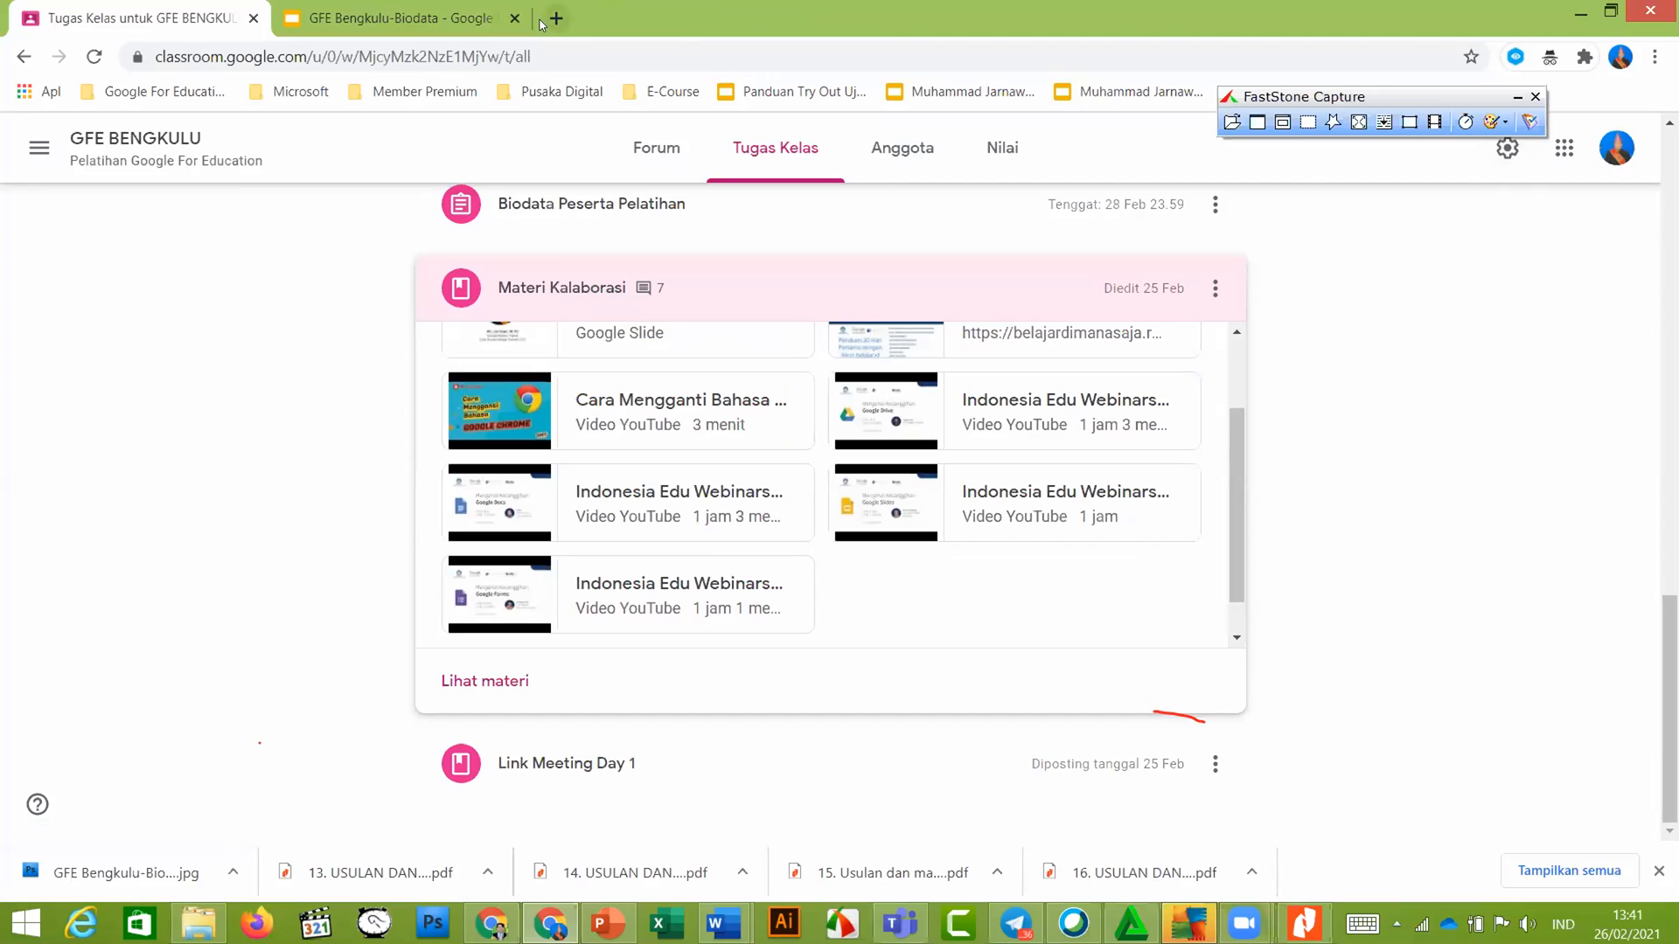
{"action": "key", "text": "ctrl+t"}
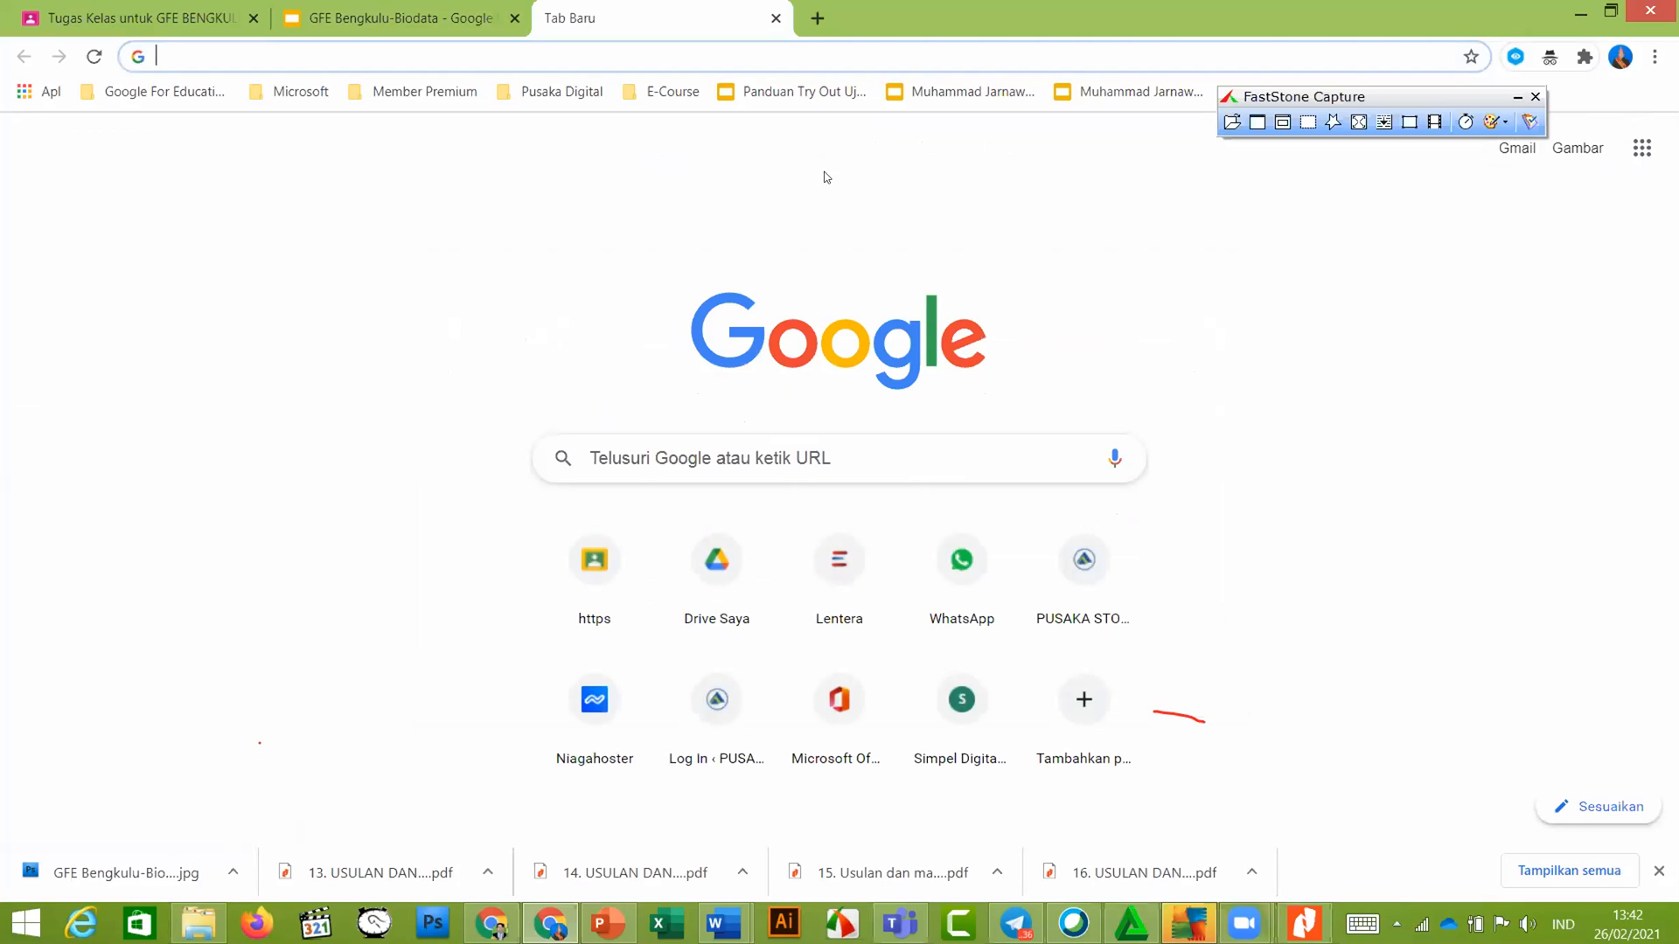
{"action": "left_click", "coordinate": [1644, 156]}
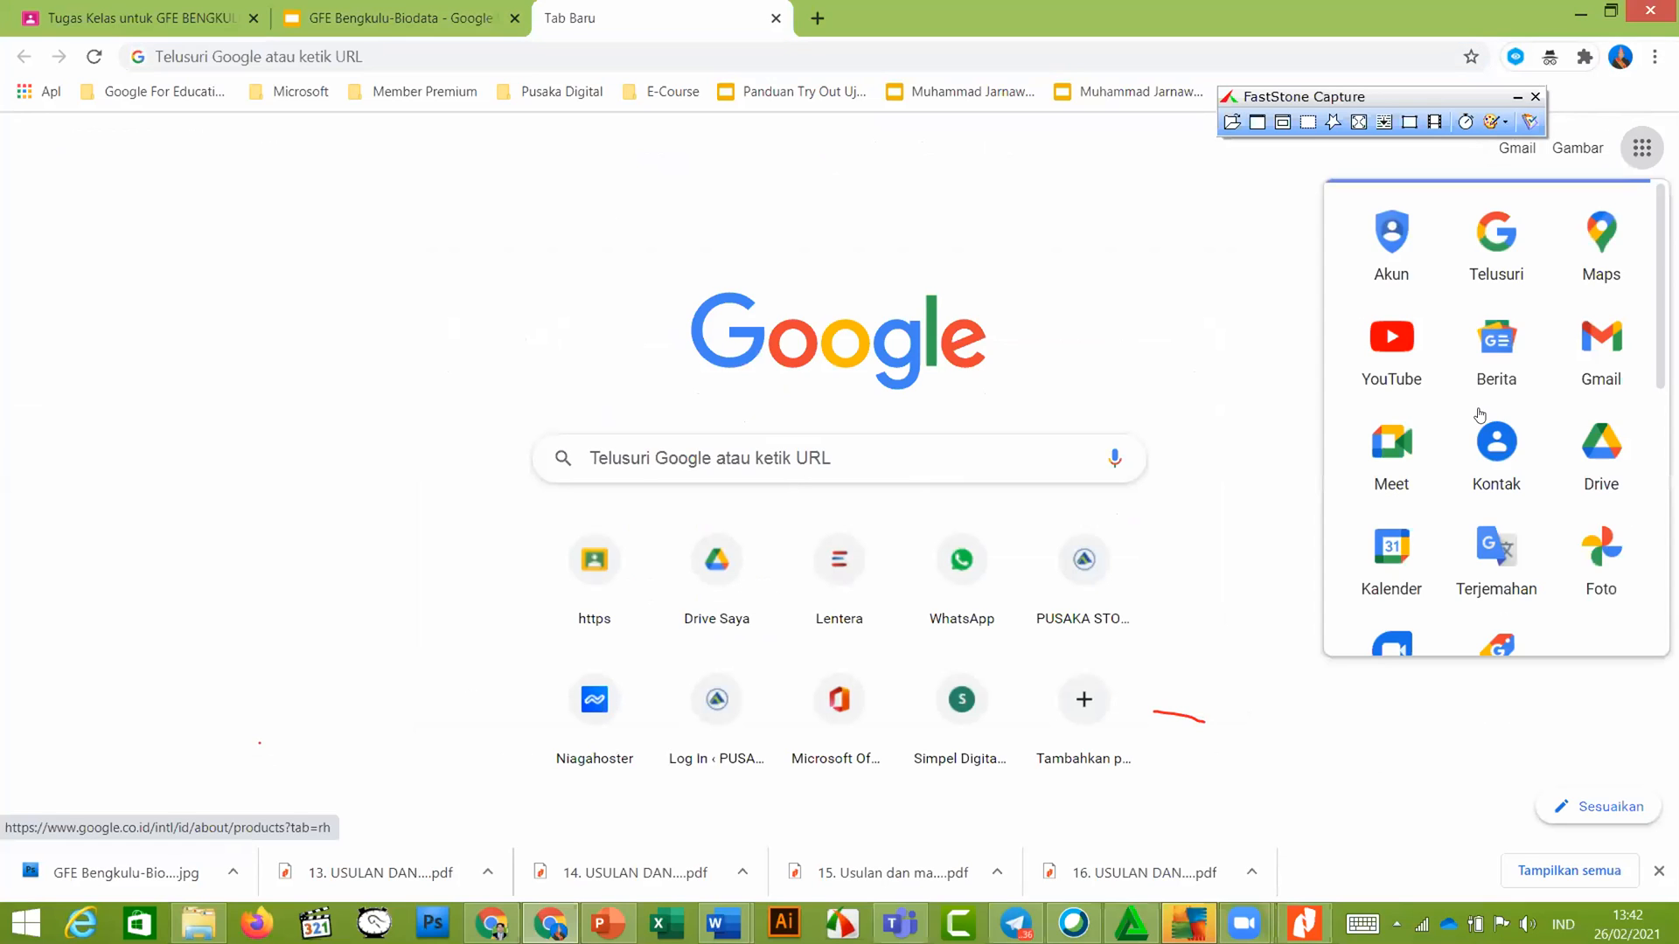
Open Google Drive from the apps list, then switch to the GFE Bengkulu-Biodata slides
{"action": "scroll", "coordinate": [1481, 415], "scroll_direction": "down", "scroll_amount": 2}
{"action": "scroll", "coordinate": [1591, 433], "scroll_direction": "up", "scroll_amount": 2}
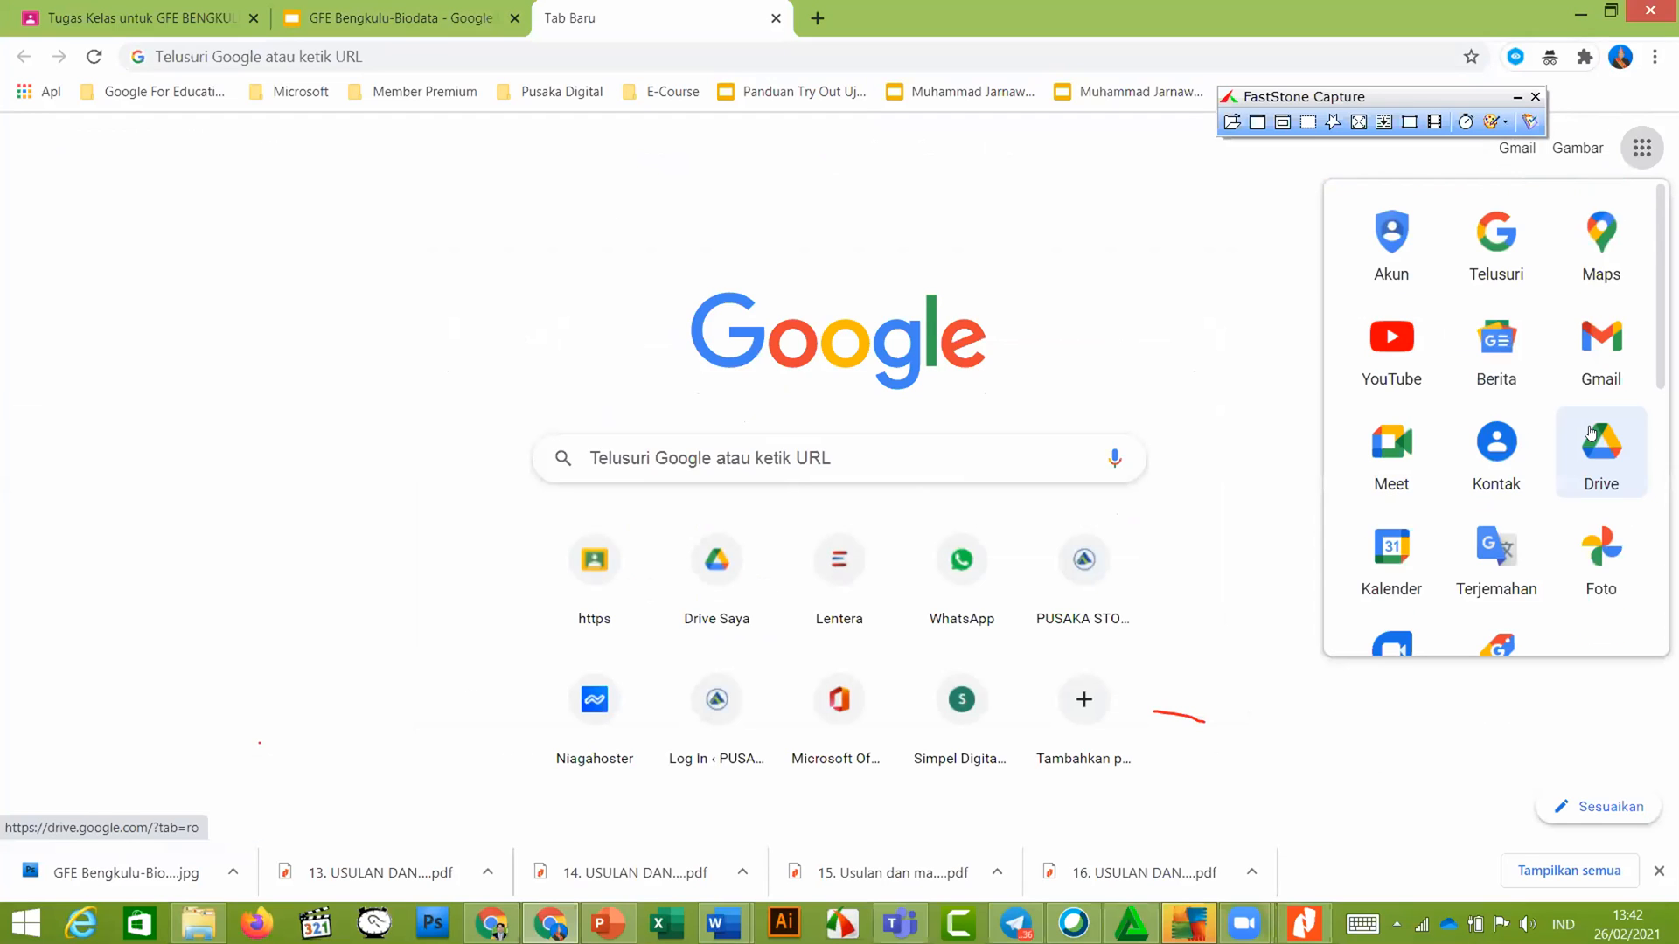
{"action": "left_click", "coordinate": [1589, 433]}
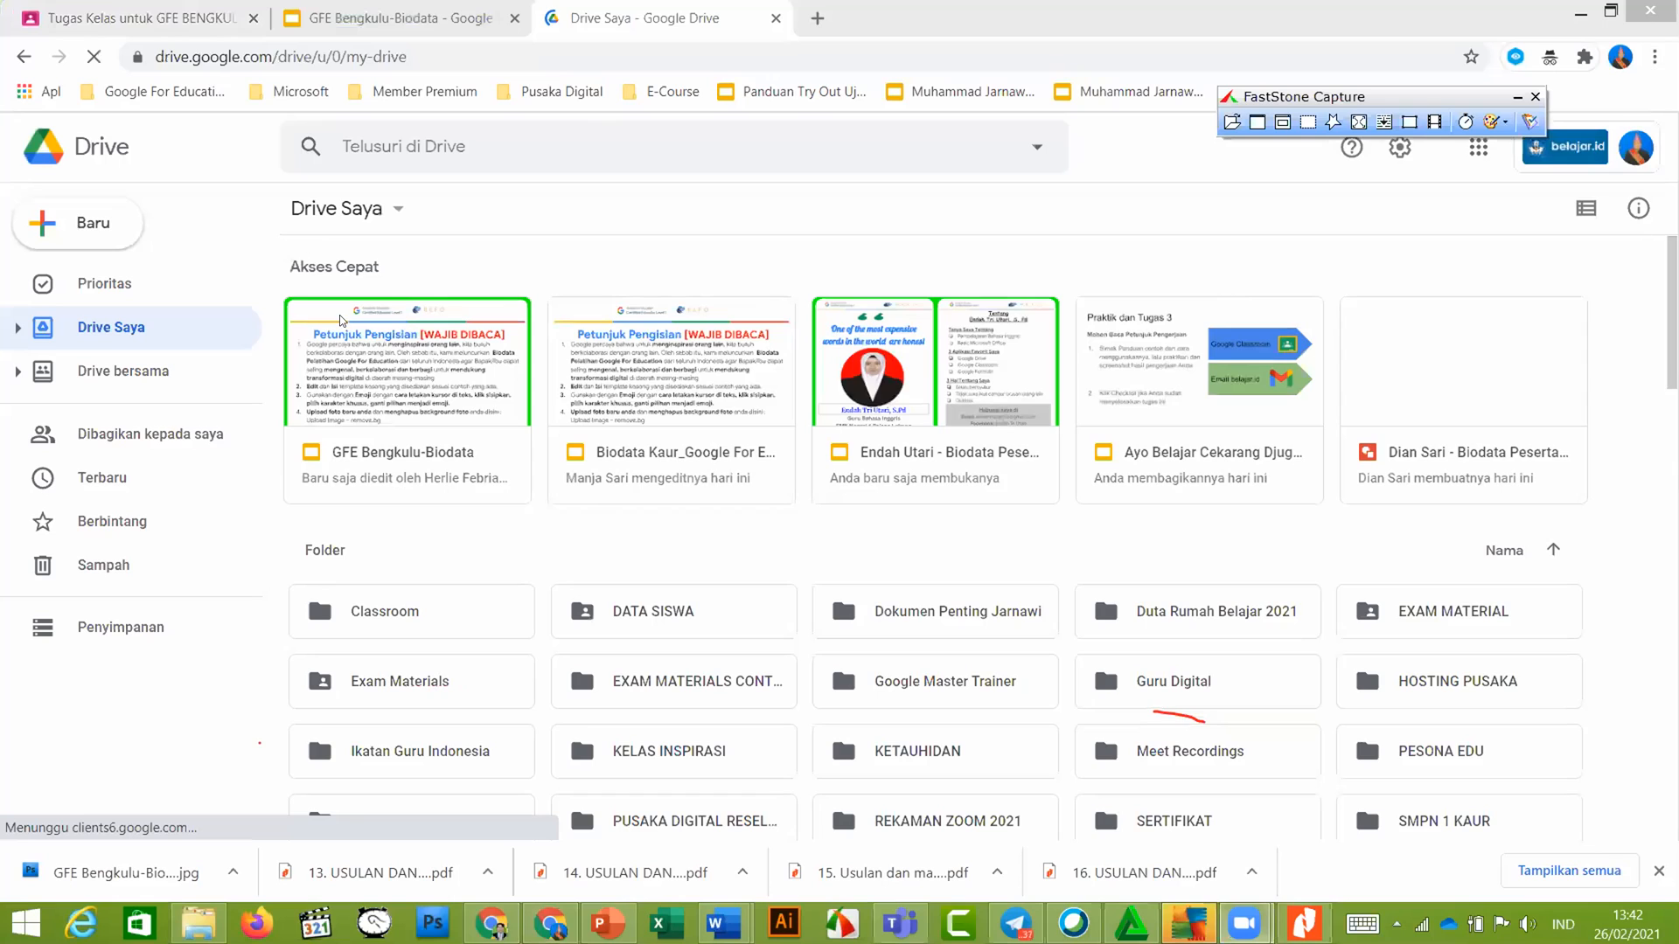
{"action": "left_click", "coordinate": [408, 17]}
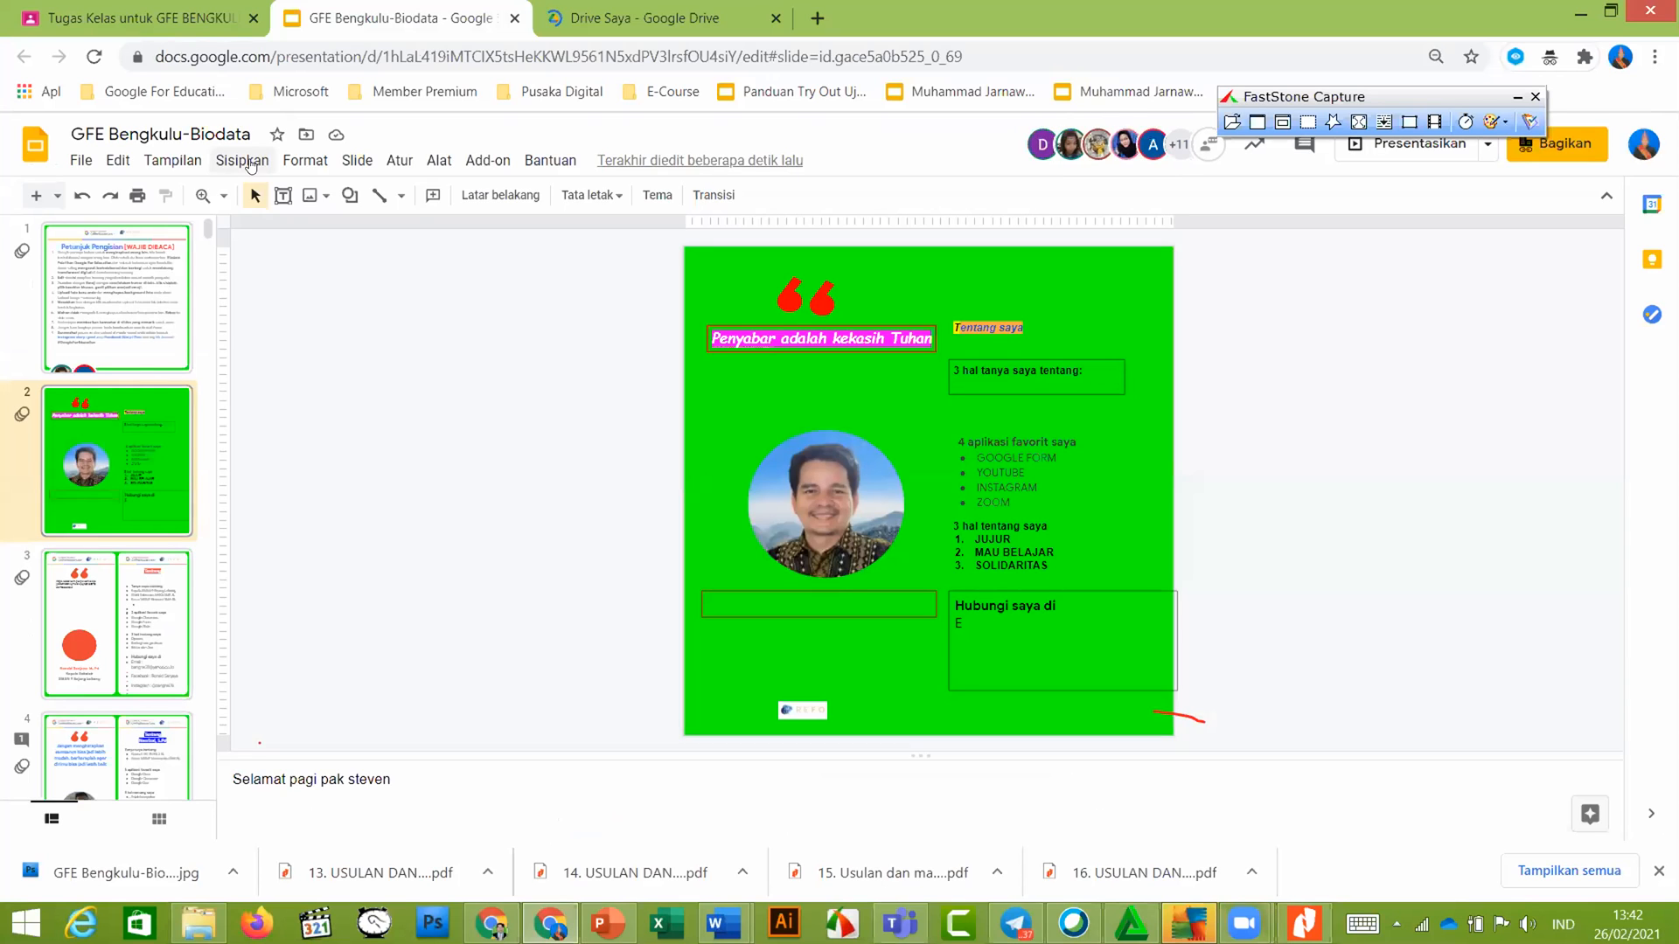
Move between the slides, My Drive and Zoom windows, ending on the GFE BENGKULU classwork page
{"action": "left_click", "coordinate": [243, 161]}
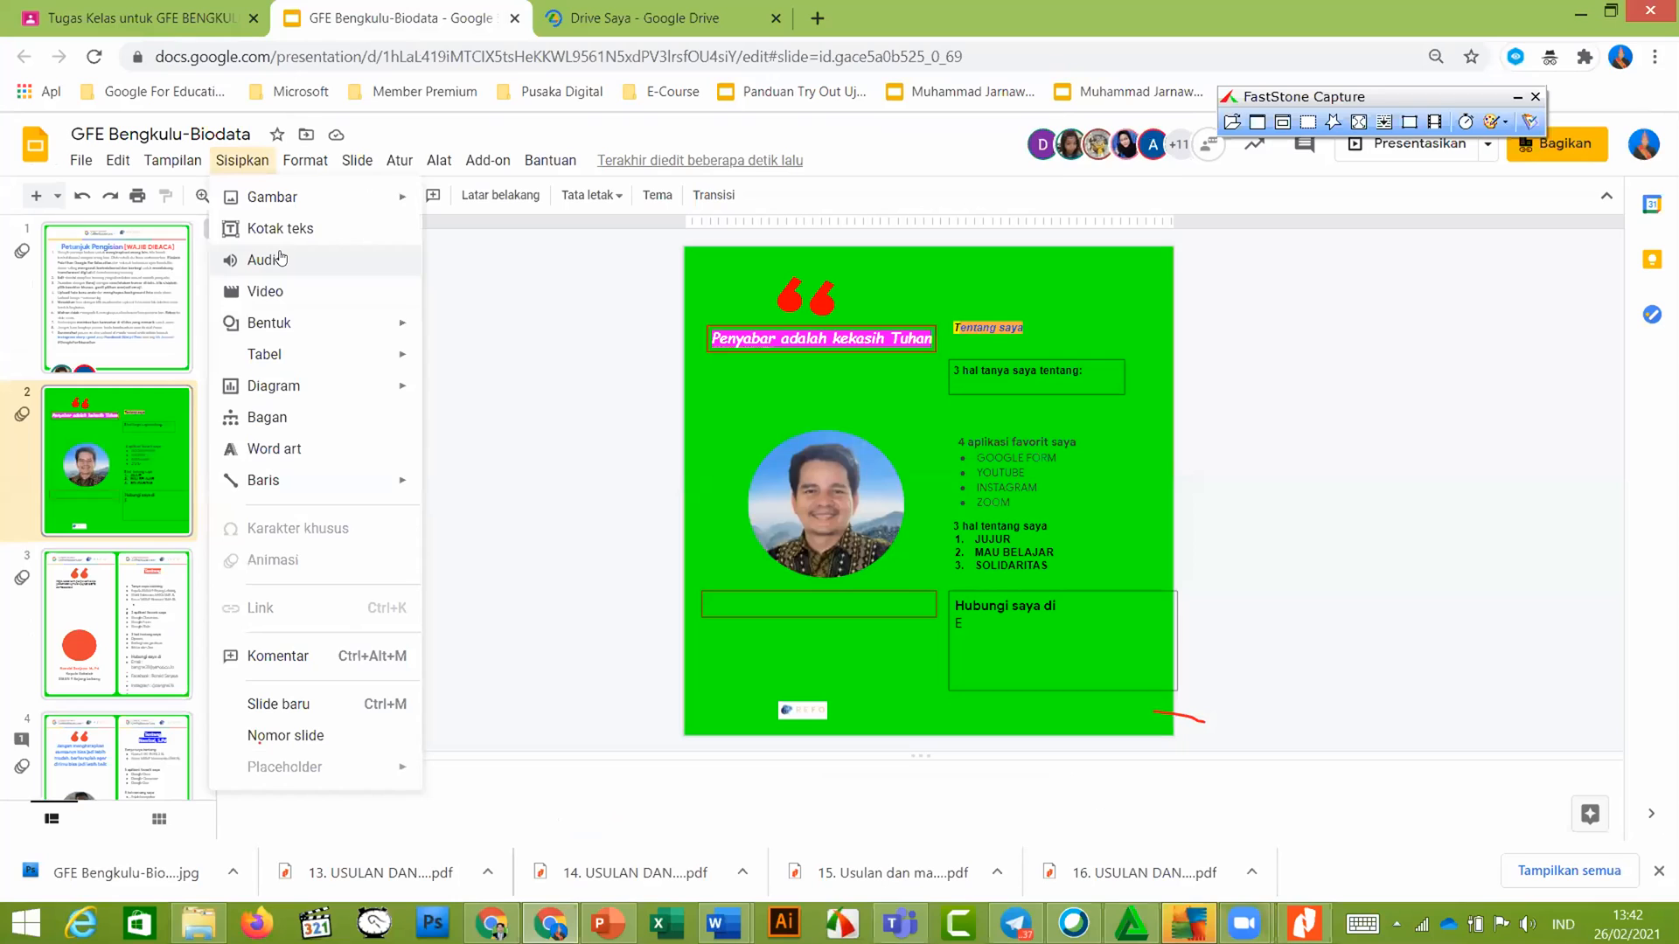
{"action": "left_click", "coordinate": [611, 15]}
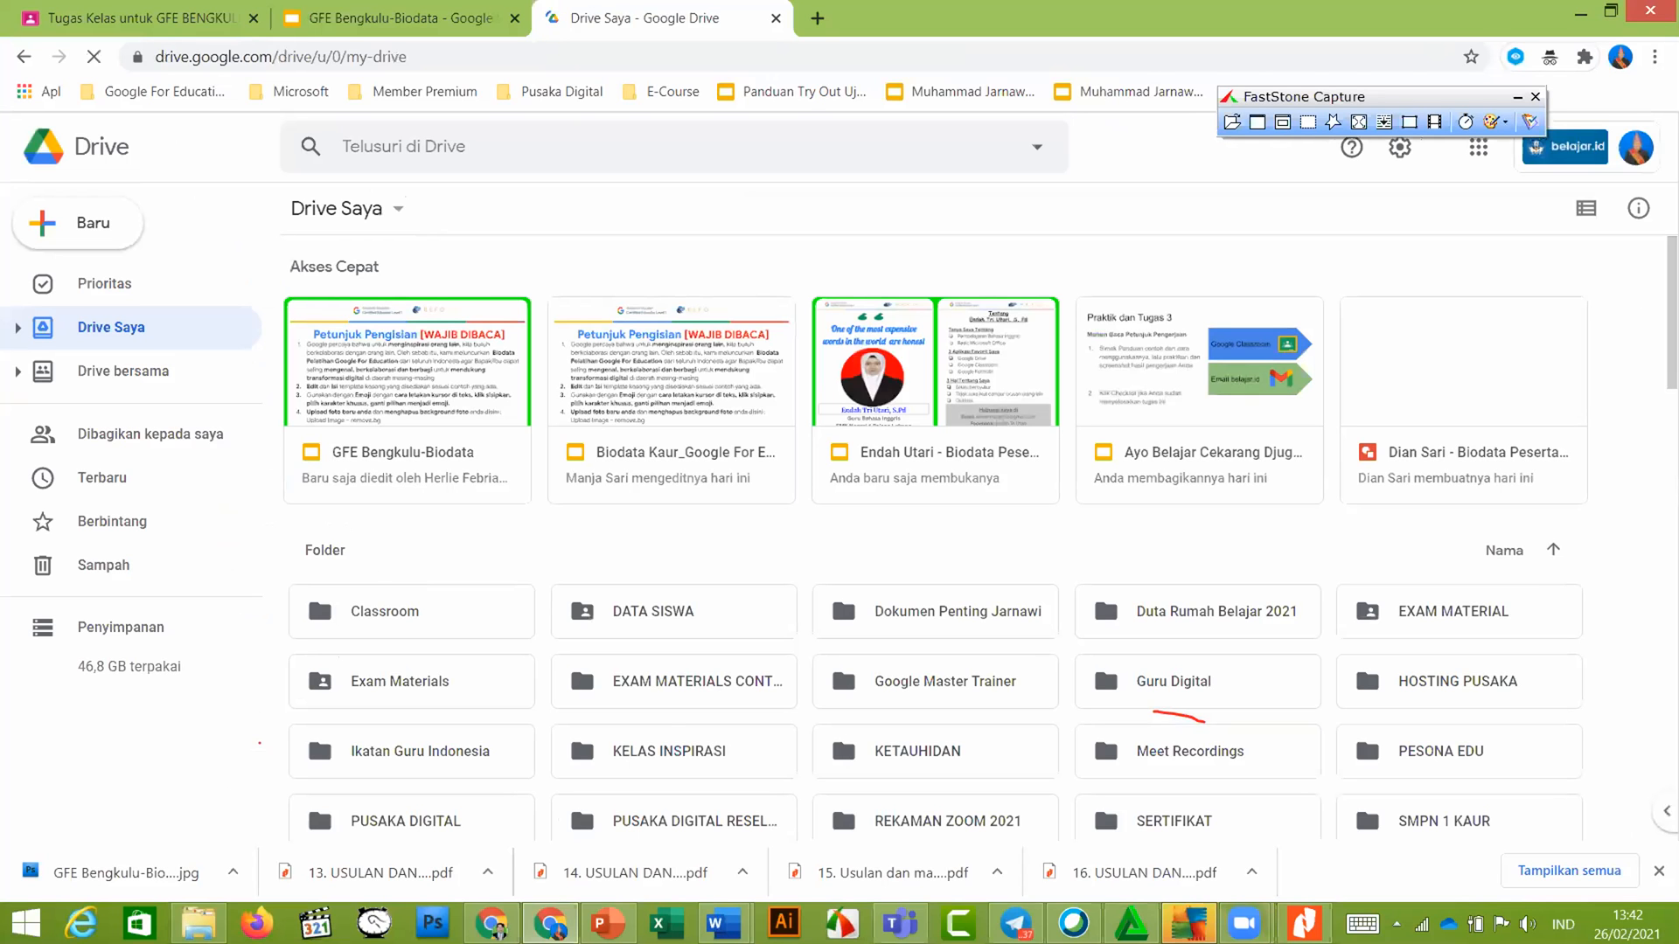
{"action": "scroll", "coordinate": [431, 599], "scroll_direction": "down", "scroll_amount": 3}
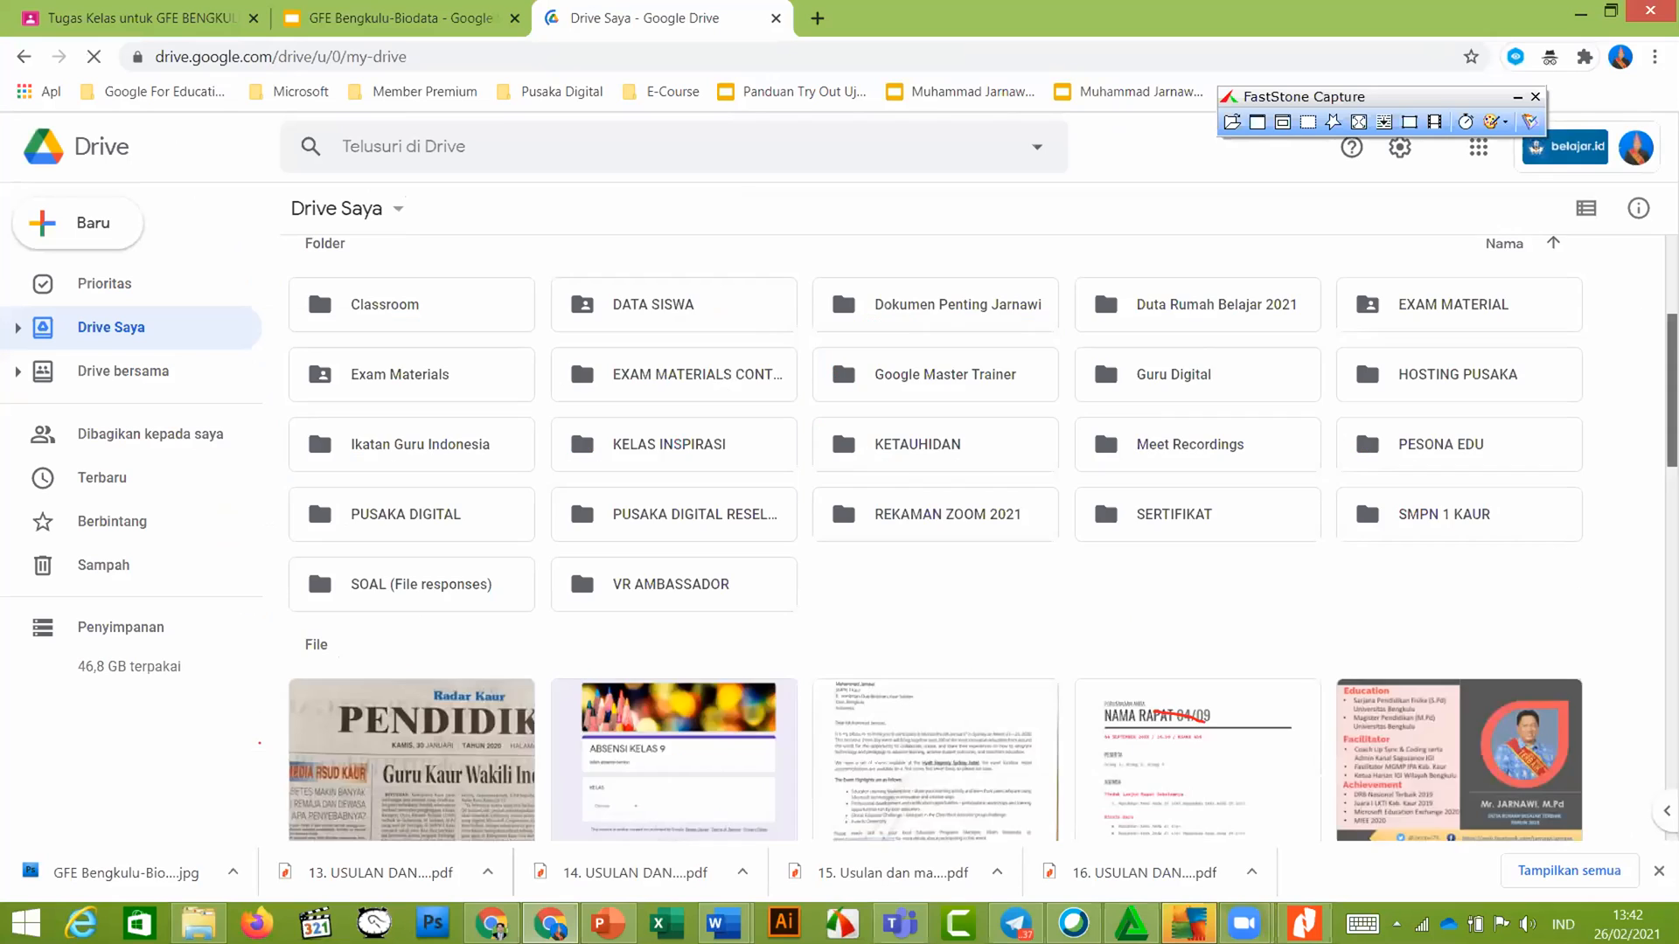
{"action": "scroll", "coordinate": [431, 599], "scroll_direction": "up", "scroll_amount": 3}
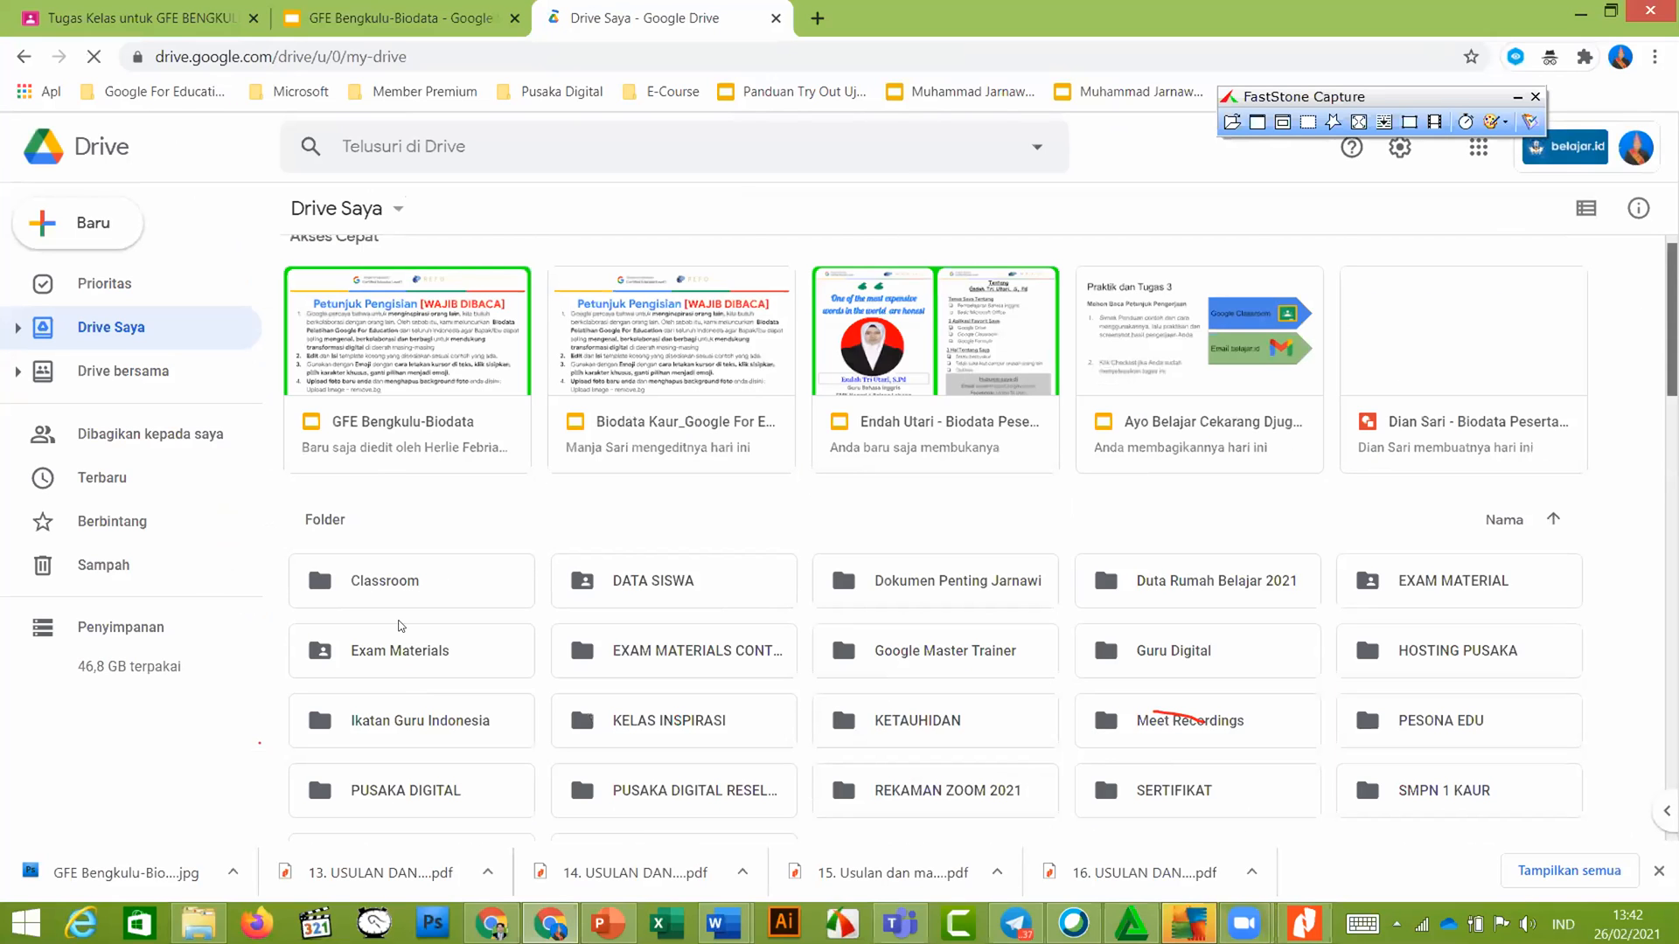
{"action": "scroll", "coordinate": [789, 444], "scroll_direction": "up", "scroll_amount": 1}
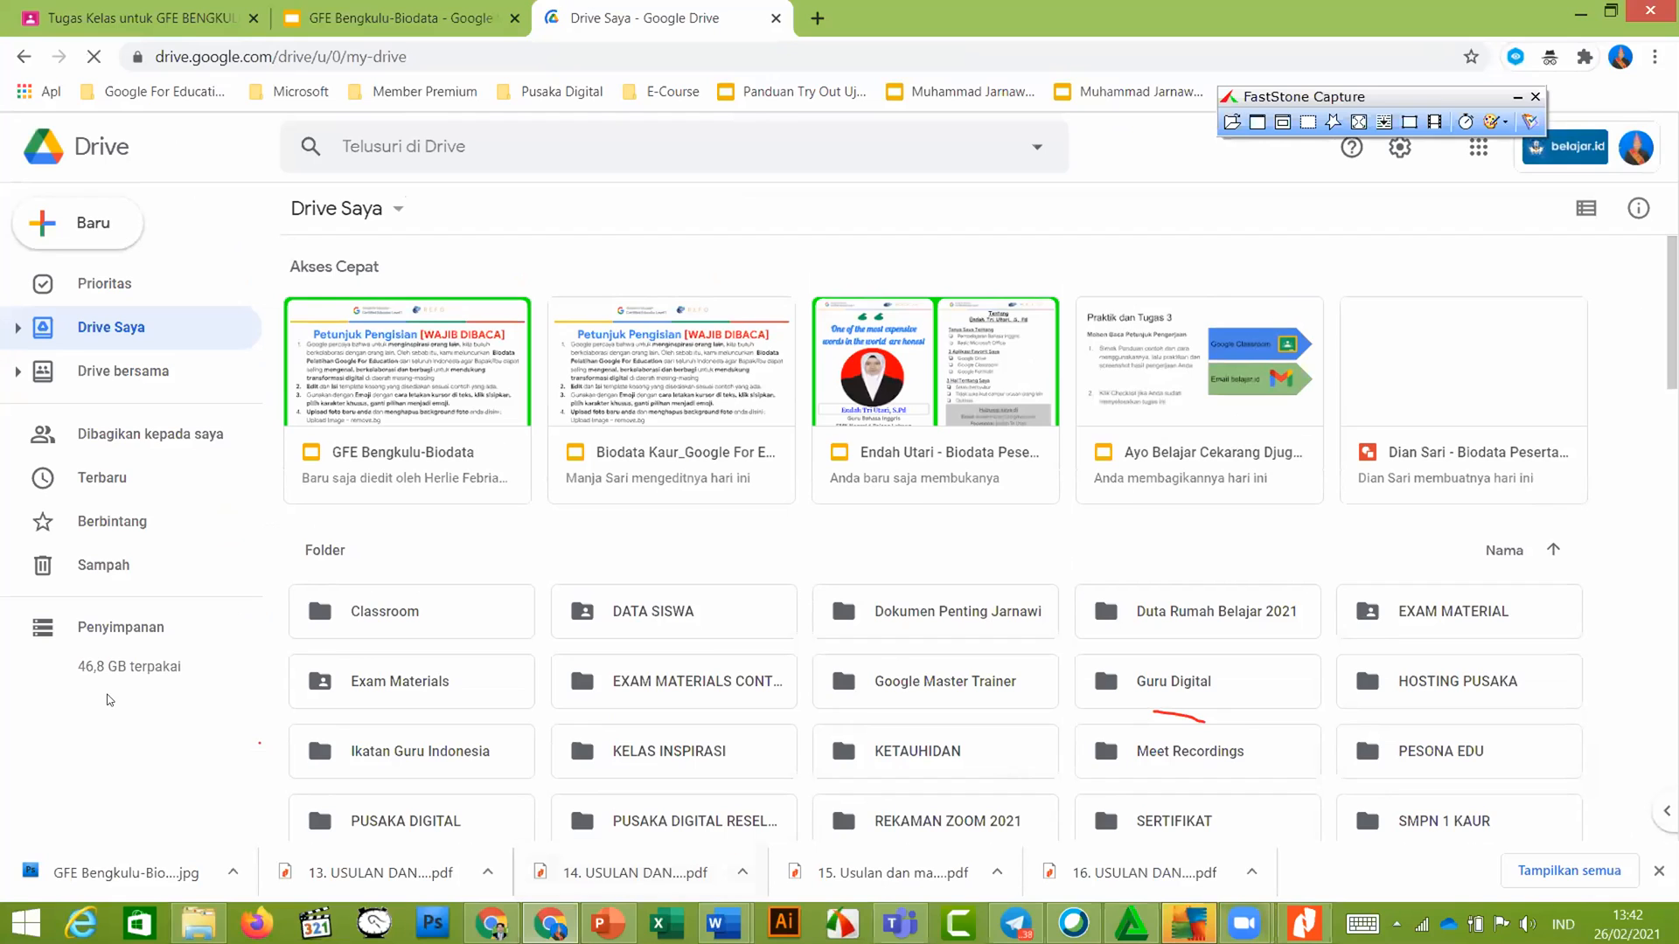
{"action": "scroll", "coordinate": [453, 380], "scroll_direction": "down", "scroll_amount": 2}
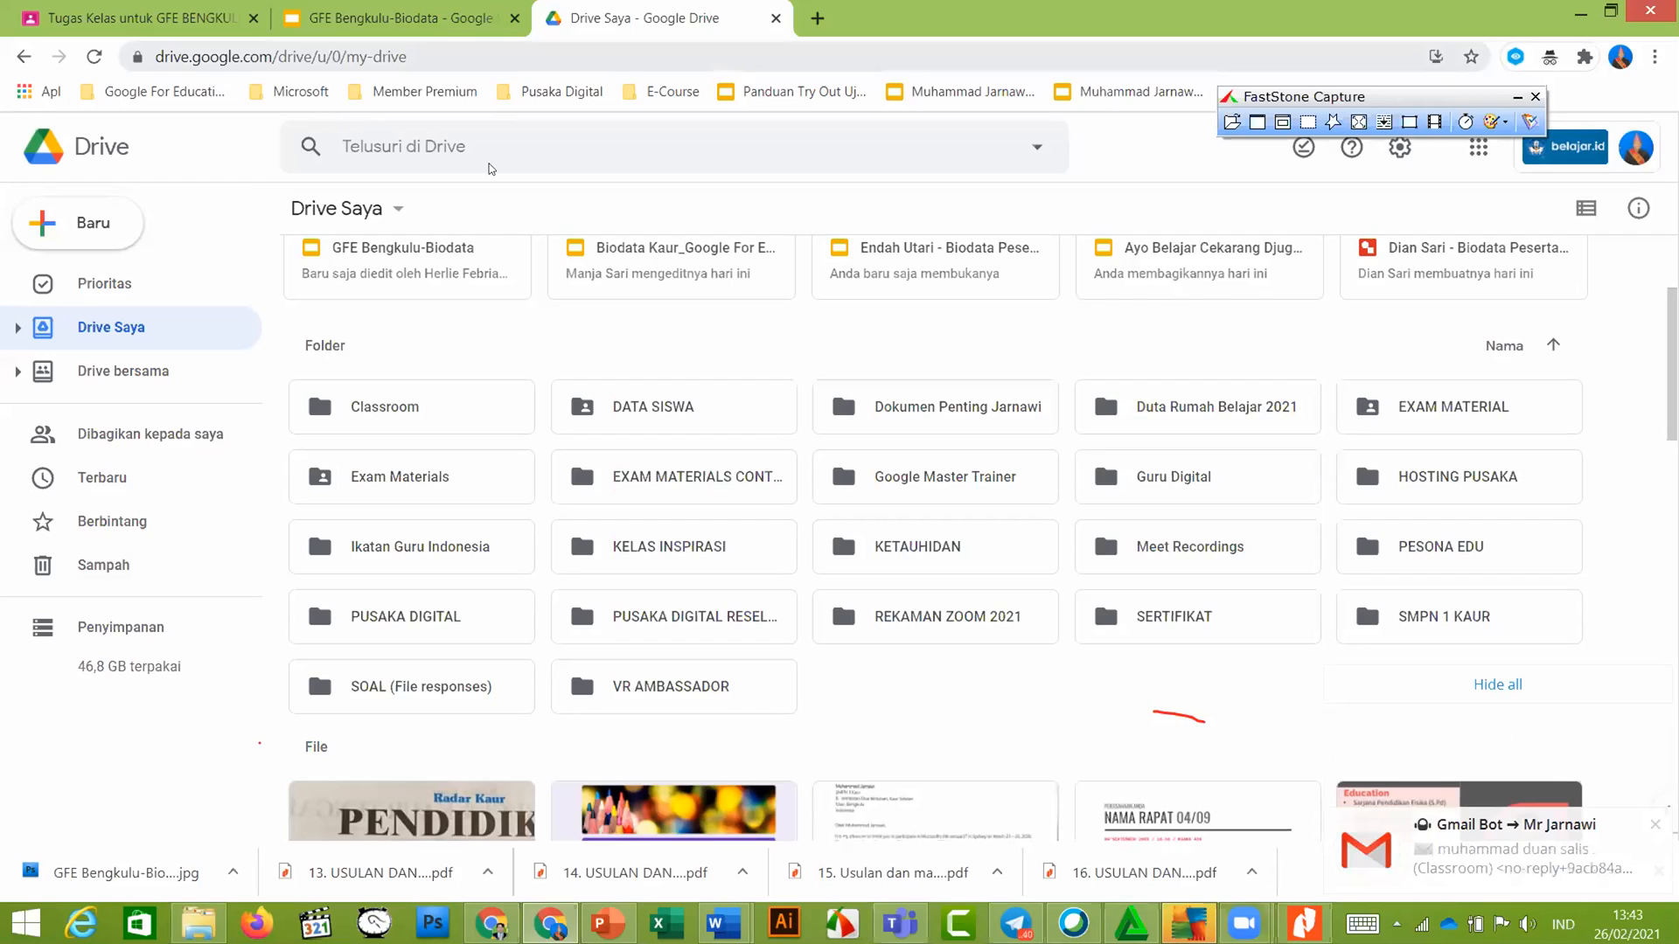
{"action": "left_click", "coordinate": [455, 21]}
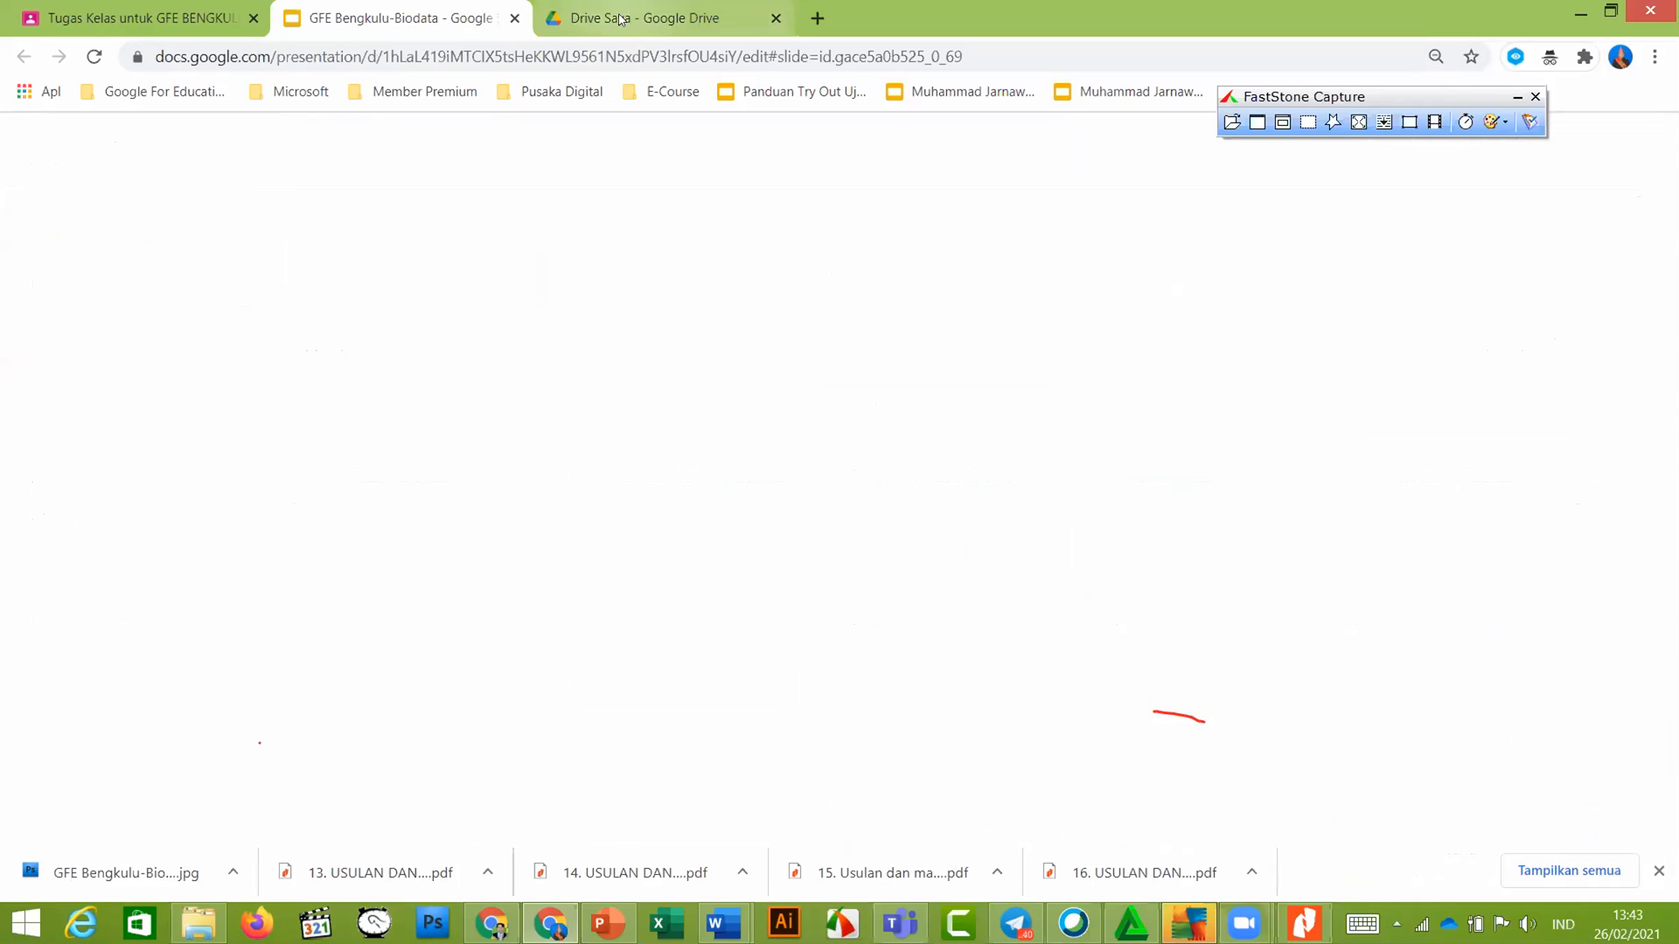
{"action": "left_click", "coordinate": [619, 19]}
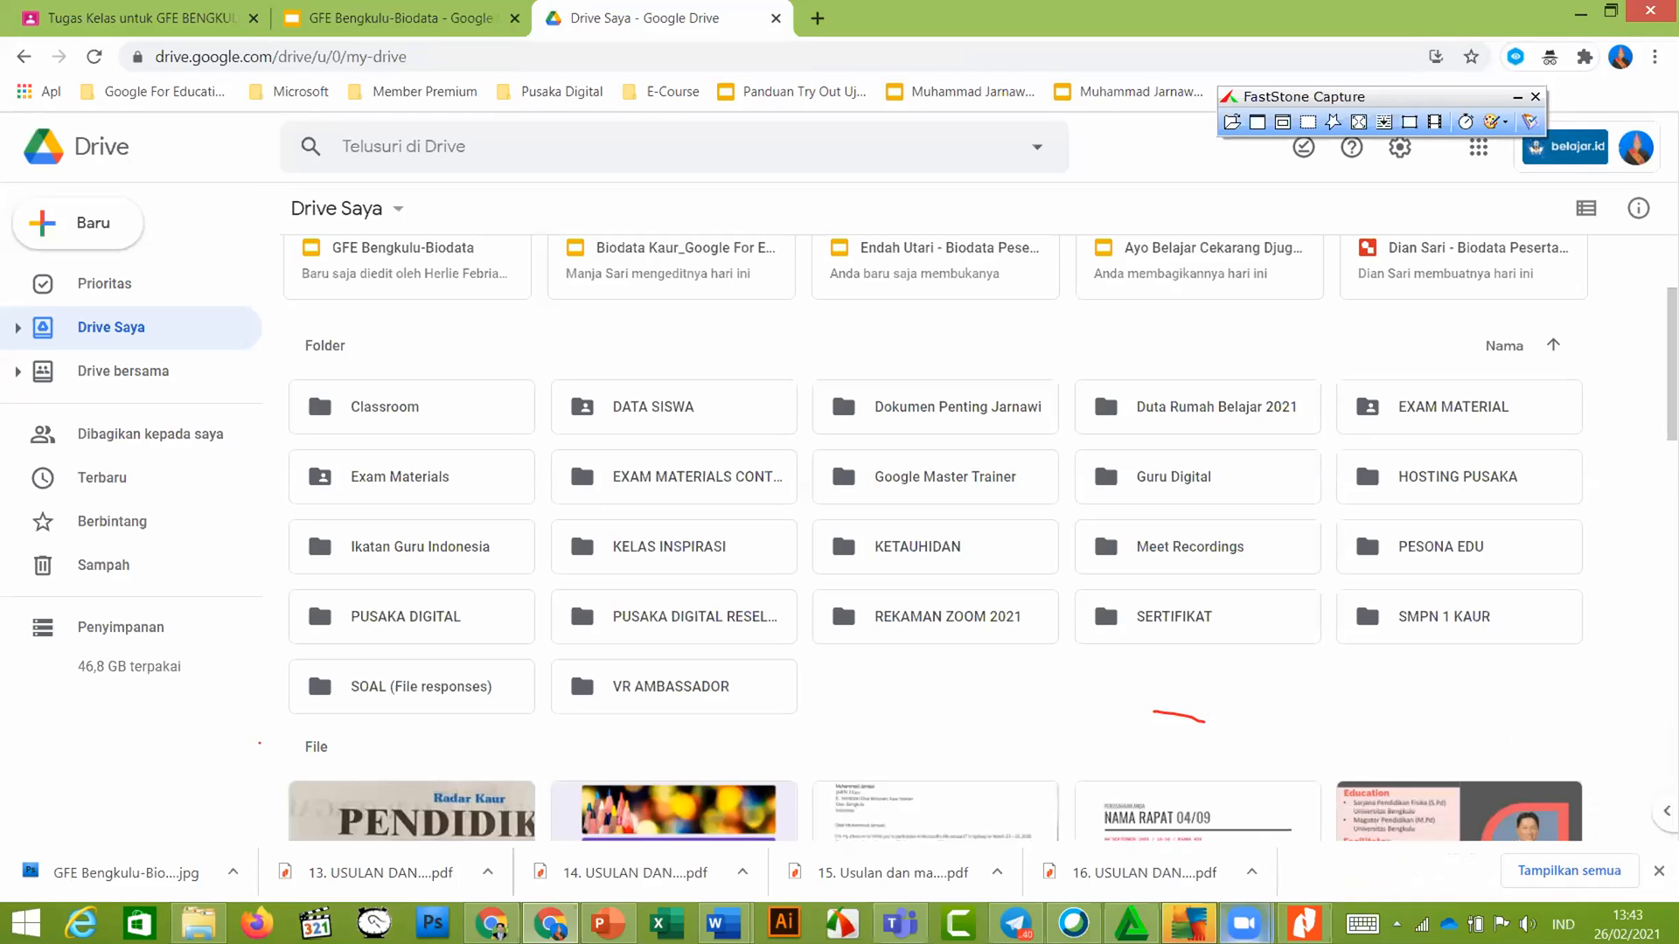
{"action": "left_click", "coordinate": [1244, 923]}
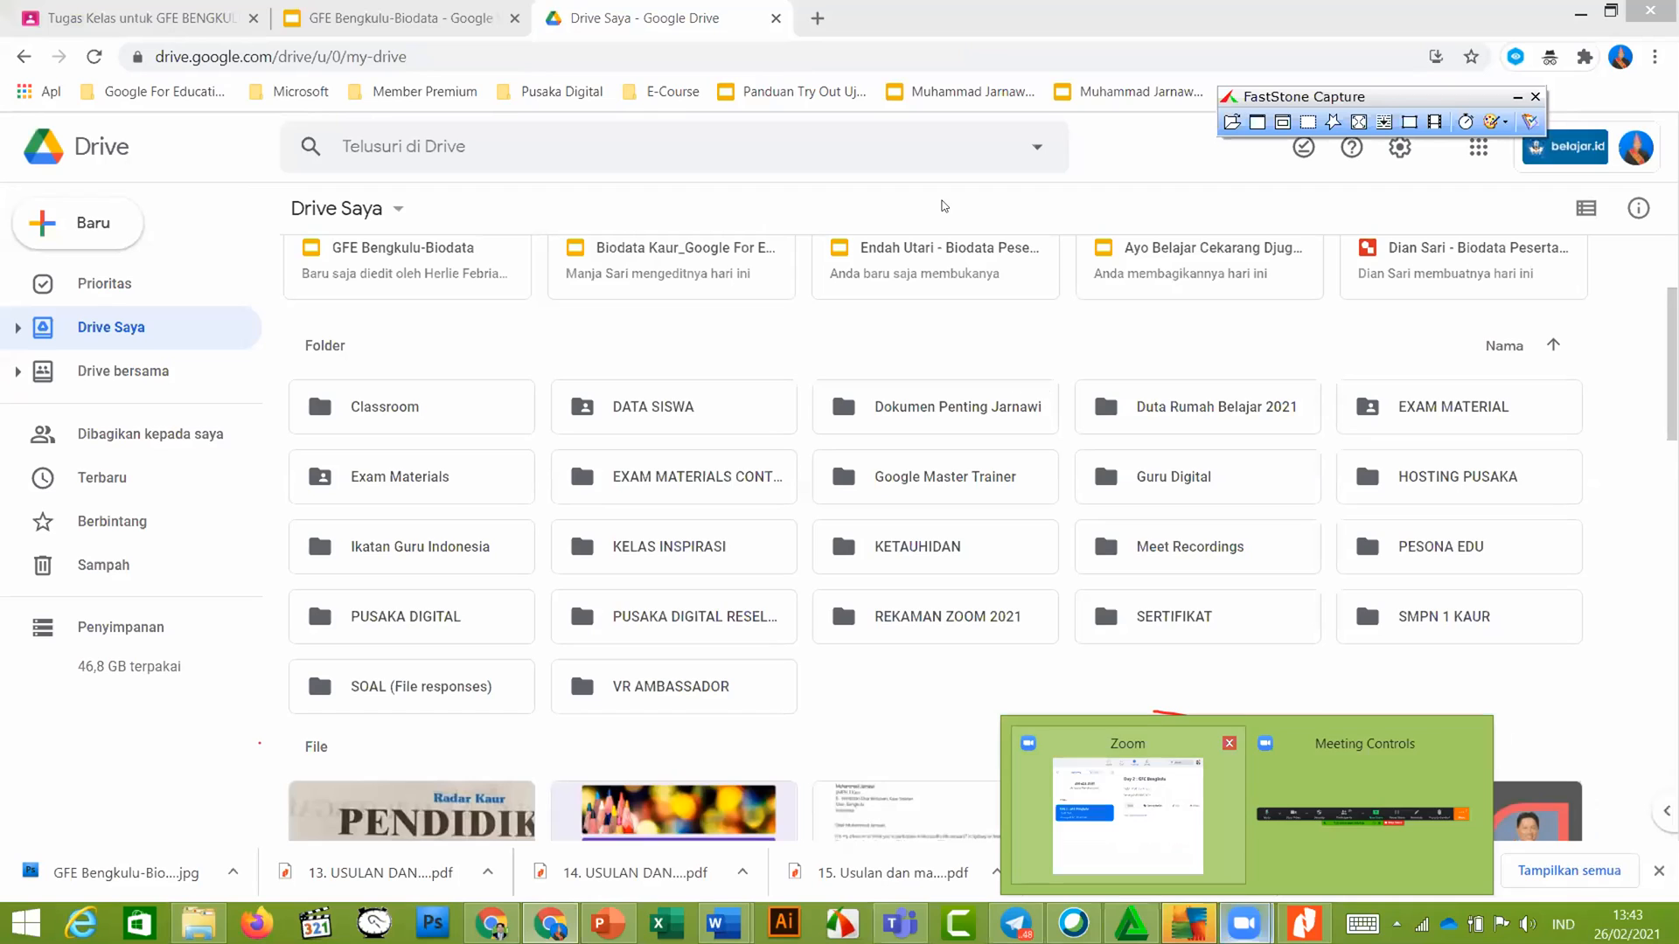
{"action": "left_click", "coordinate": [962, 162]}
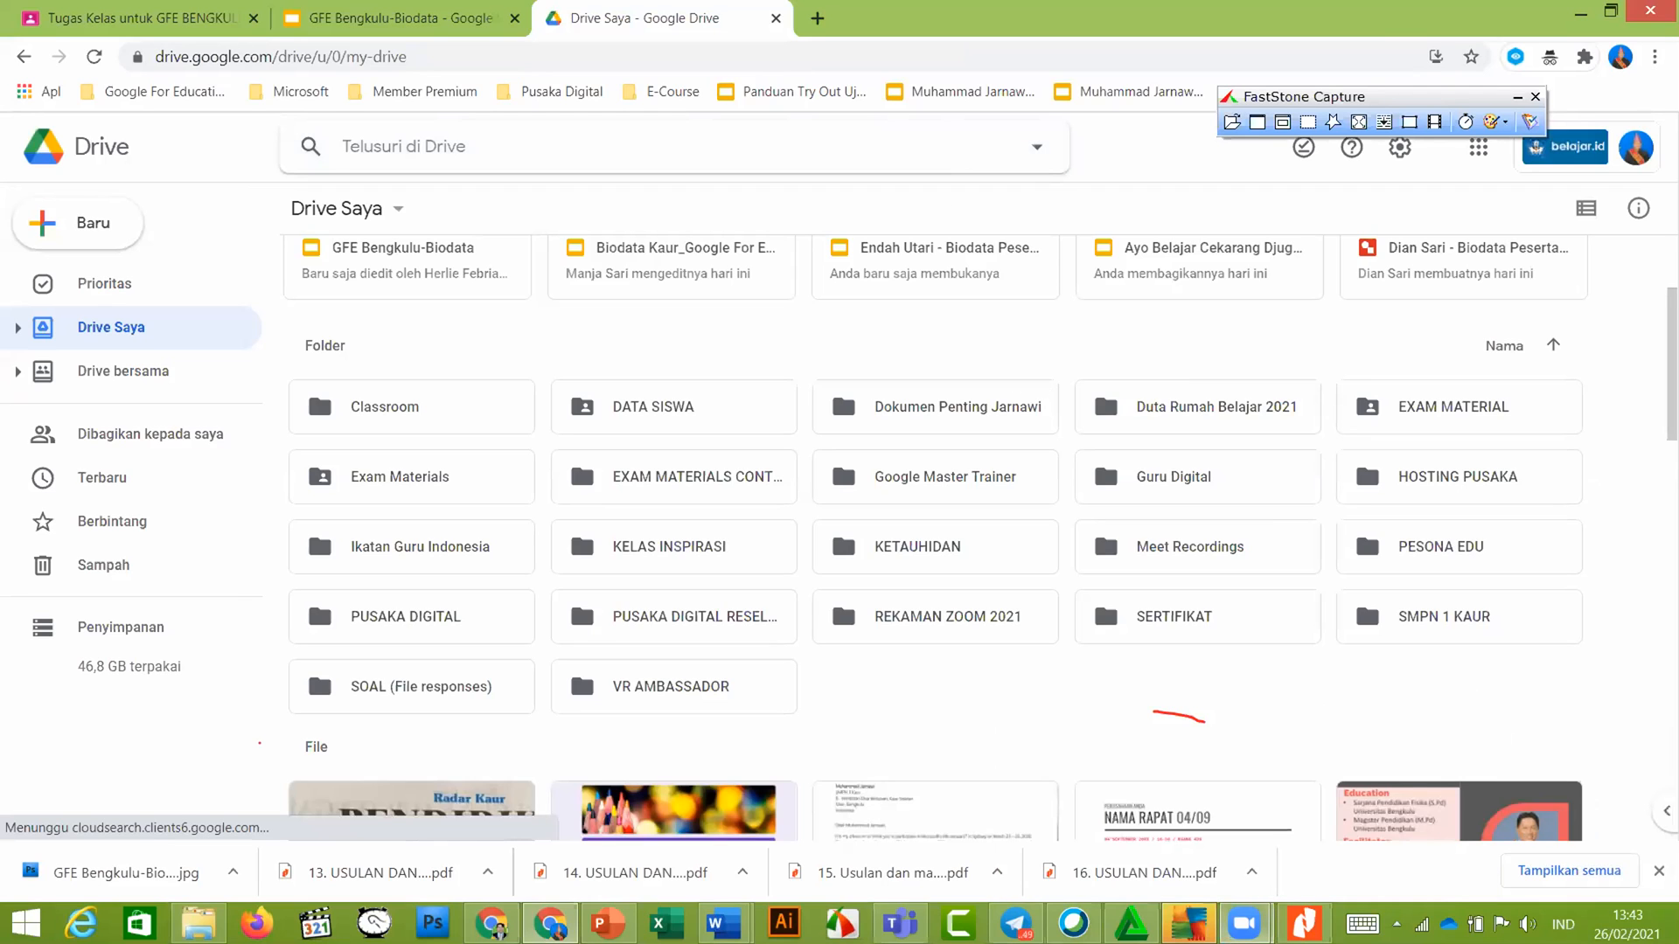
{"action": "left_click", "coordinate": [171, 7]}
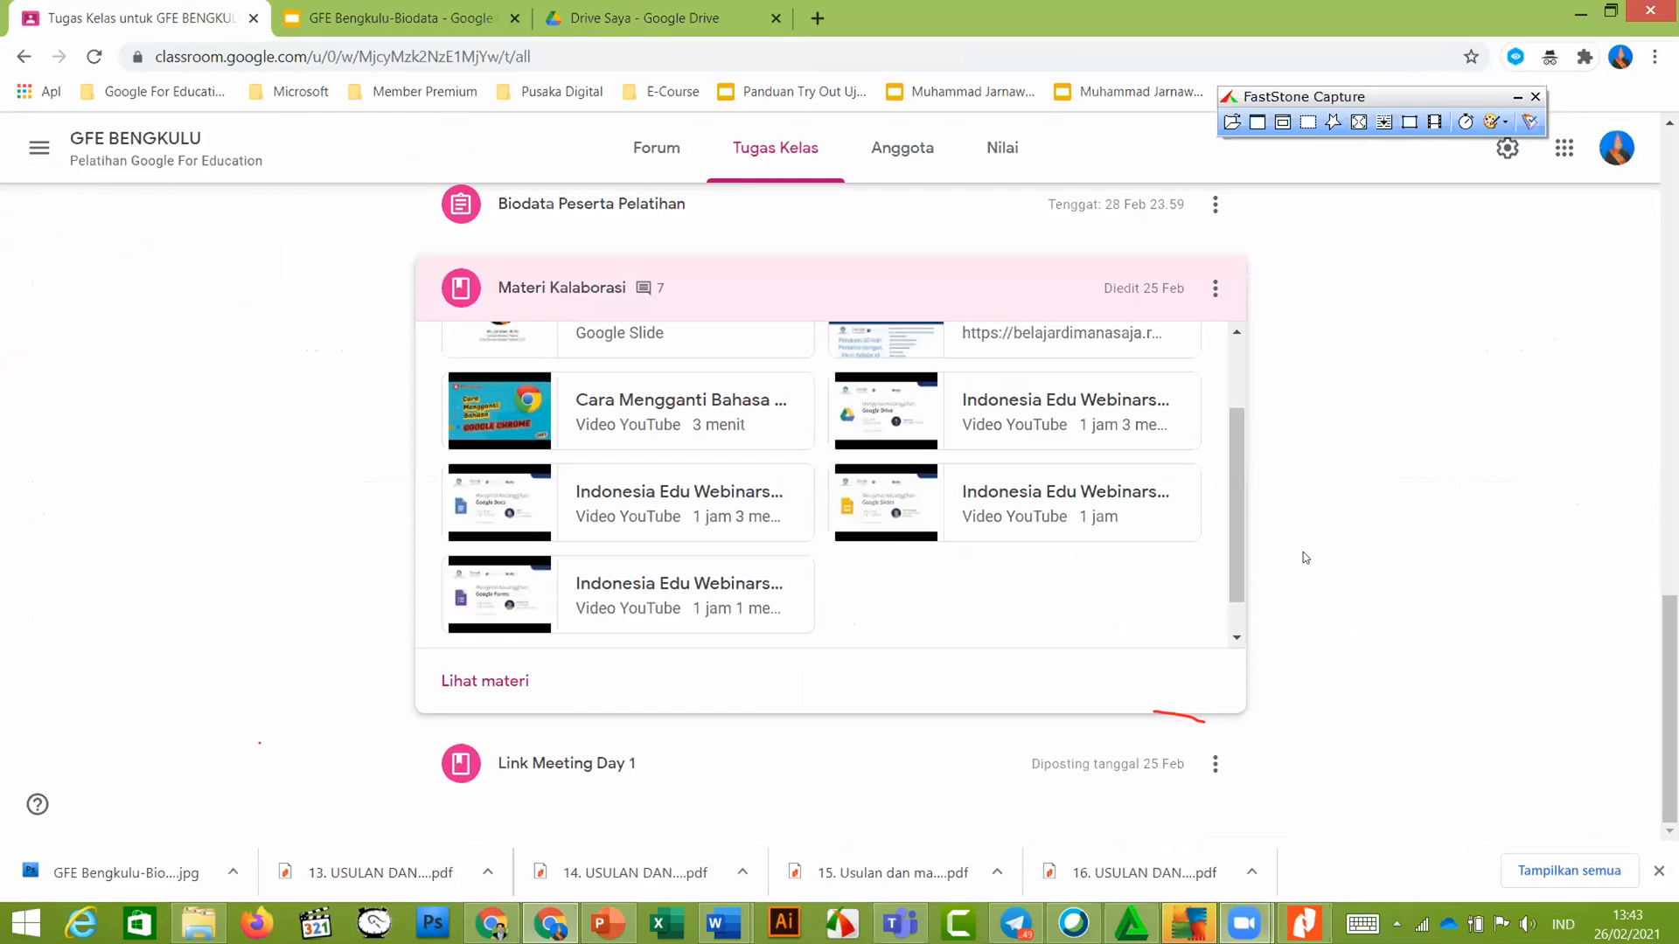
Expand Panduan Praktik 2 and open its Panduan Praktik ke 2 presentation
{"action": "scroll", "coordinate": [822, 485], "scroll_direction": "up", "scroll_amount": 1}
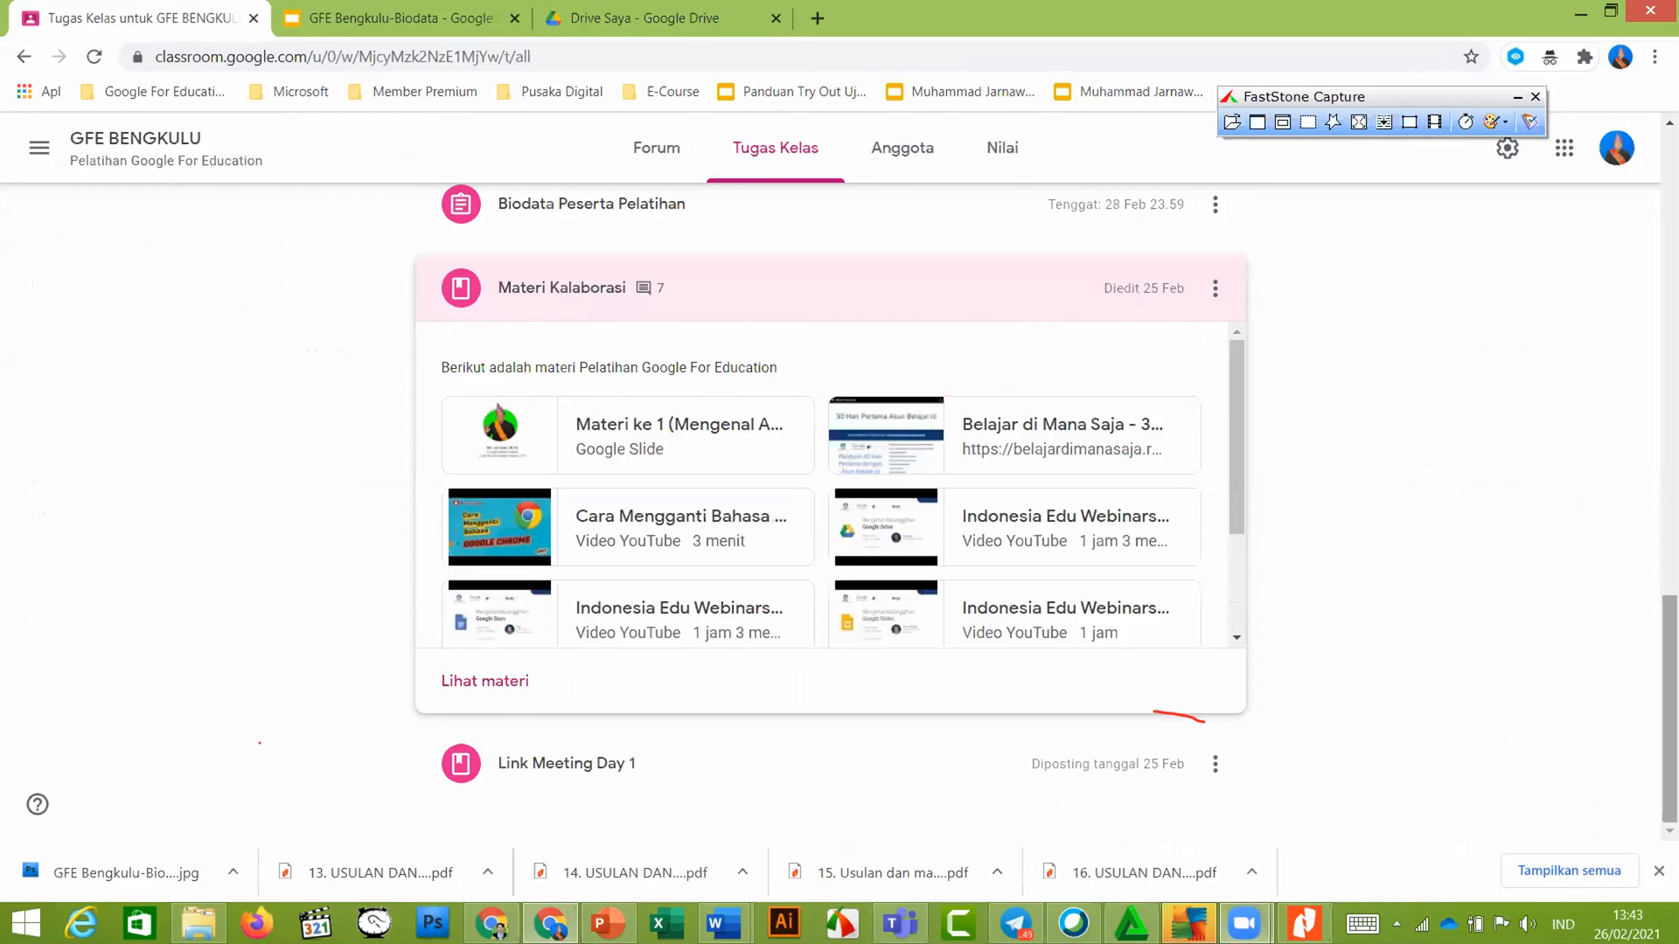
{"action": "scroll", "coordinate": [607, 437], "scroll_direction": "up", "scroll_amount": 9}
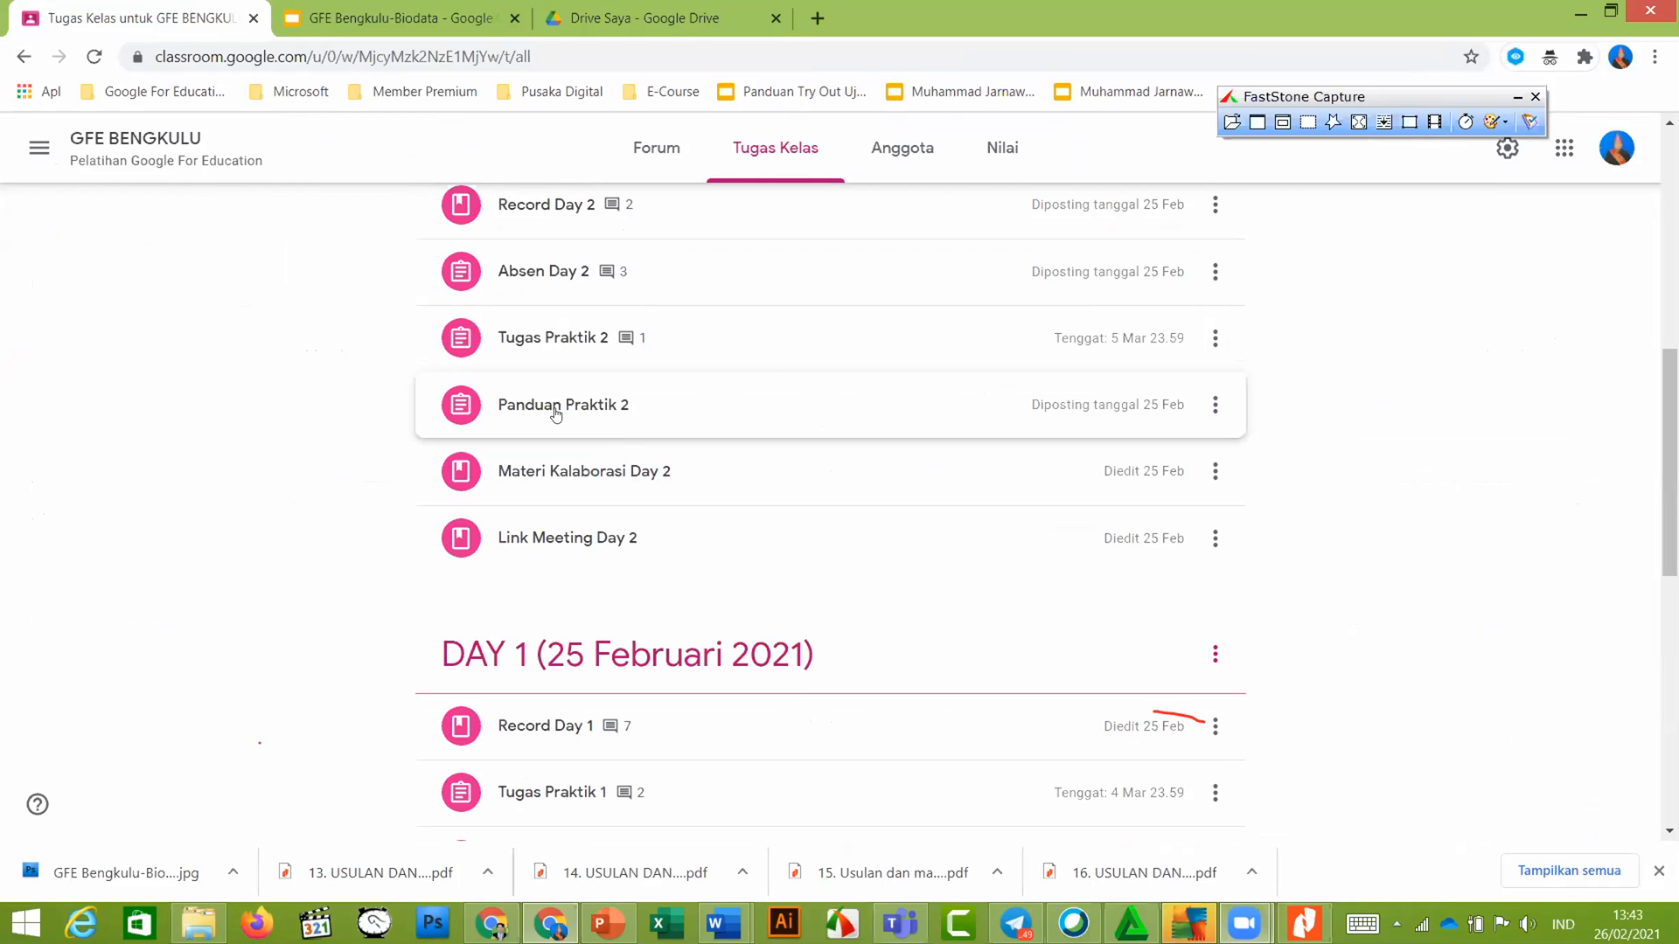
{"action": "left_click", "coordinate": [556, 411]}
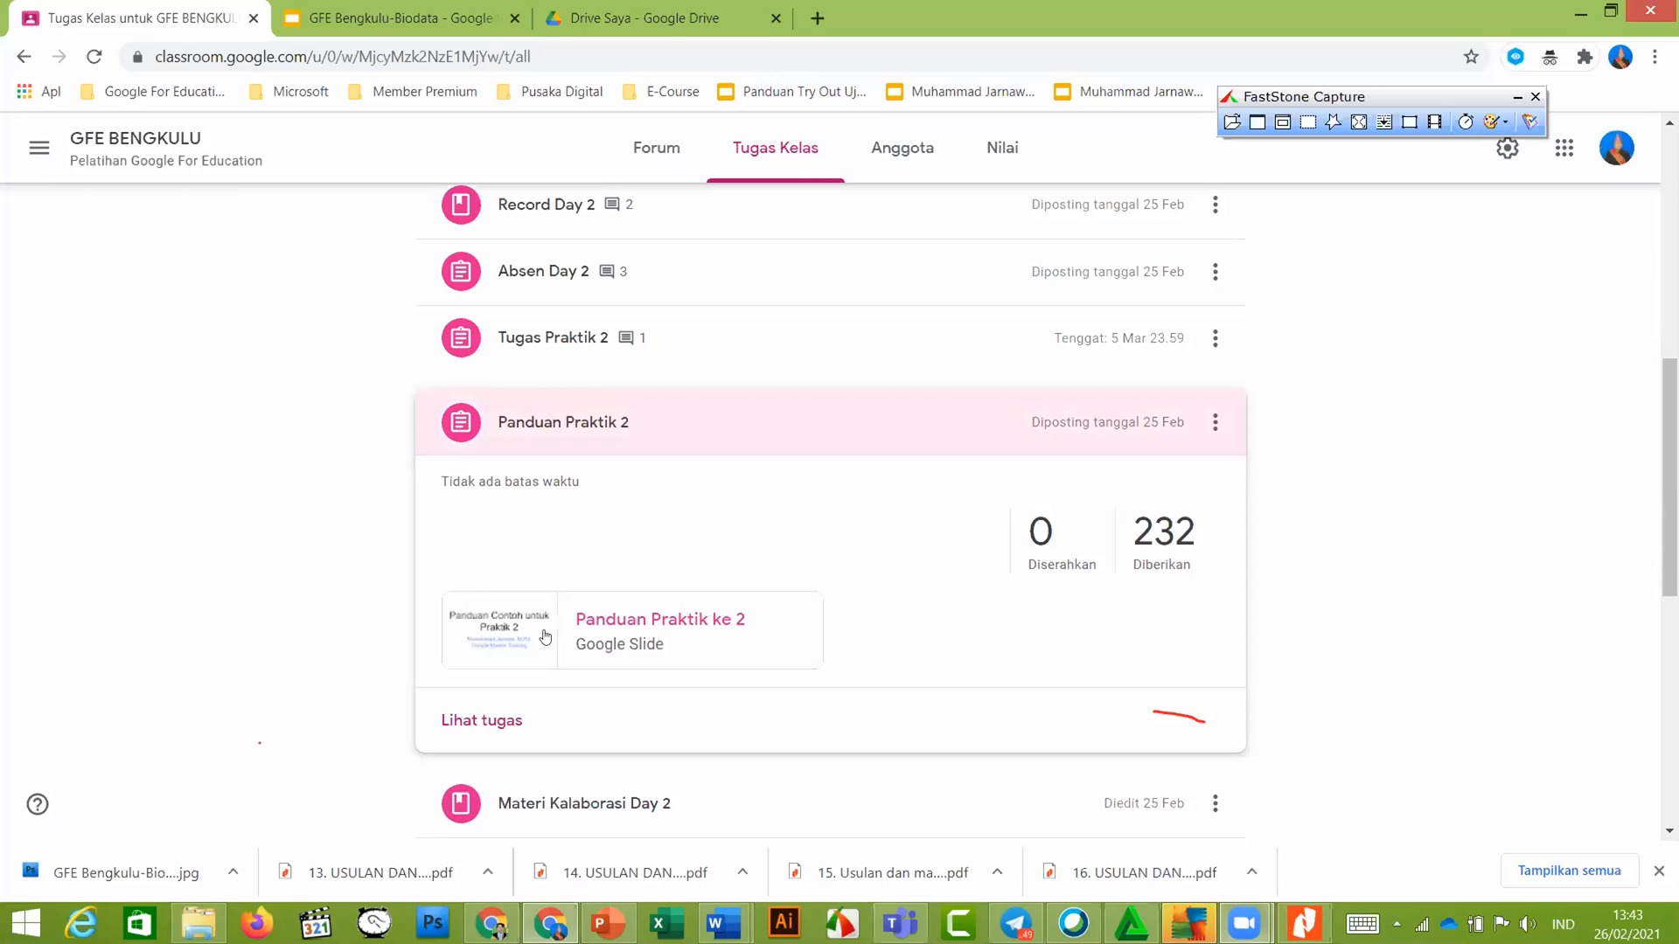
{"action": "left_click", "coordinate": [538, 636]}
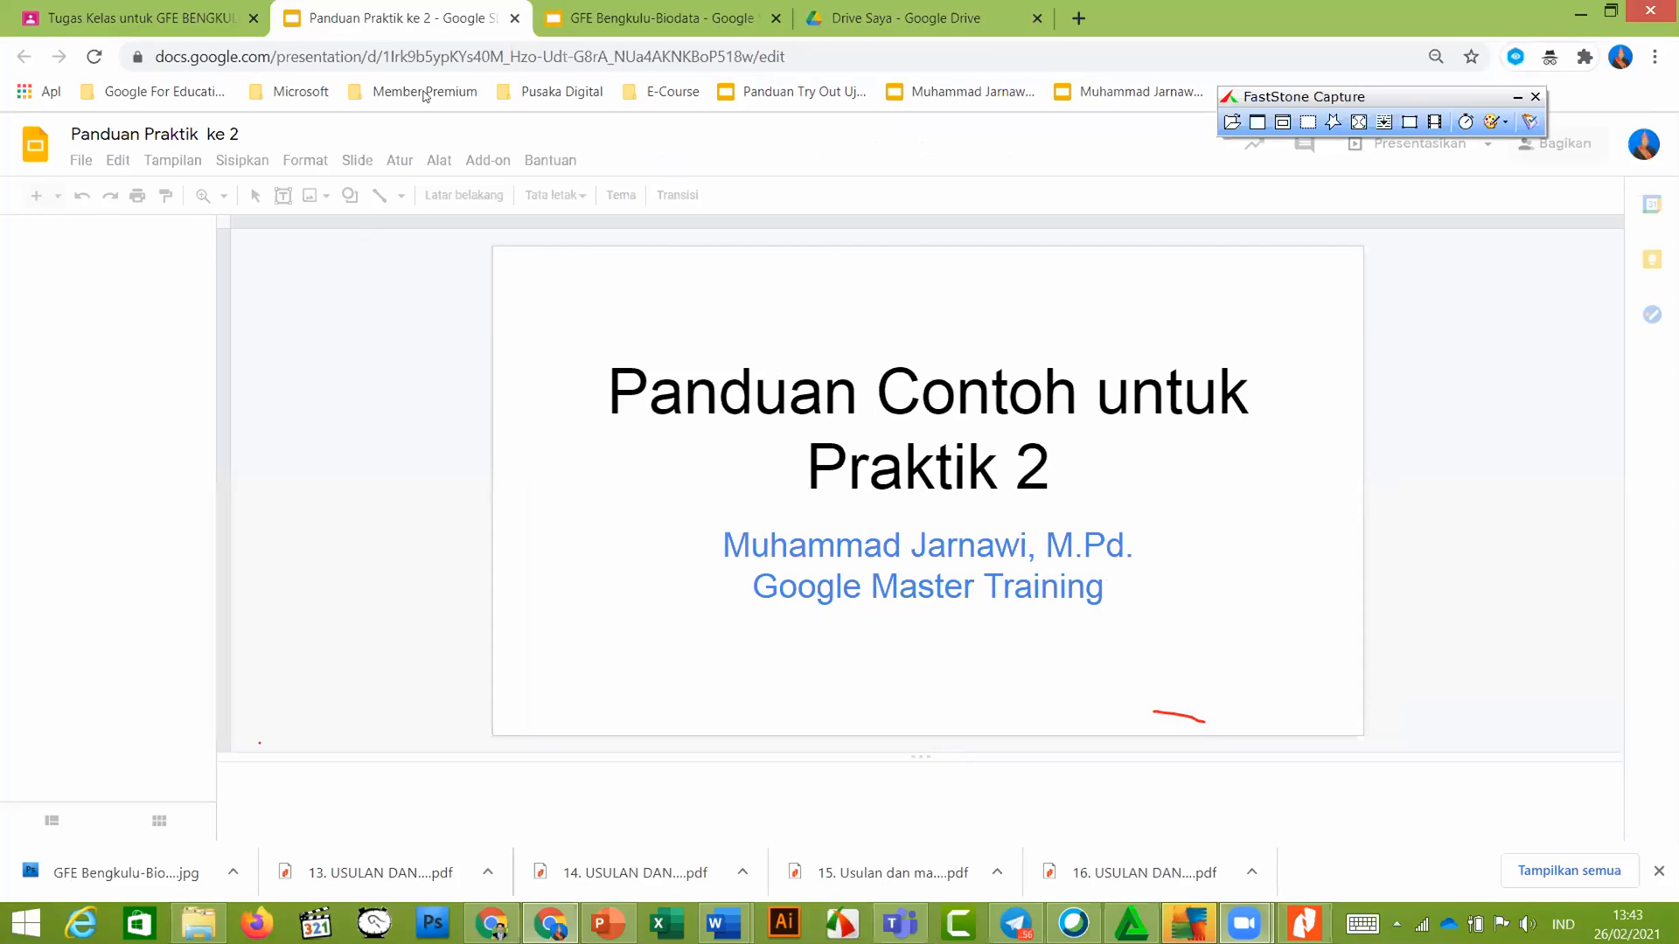
In the Google For Education class, expand Tugas Praktik 2 and open its example slide attachment
{"action": "left_click", "coordinate": [490, 920]}
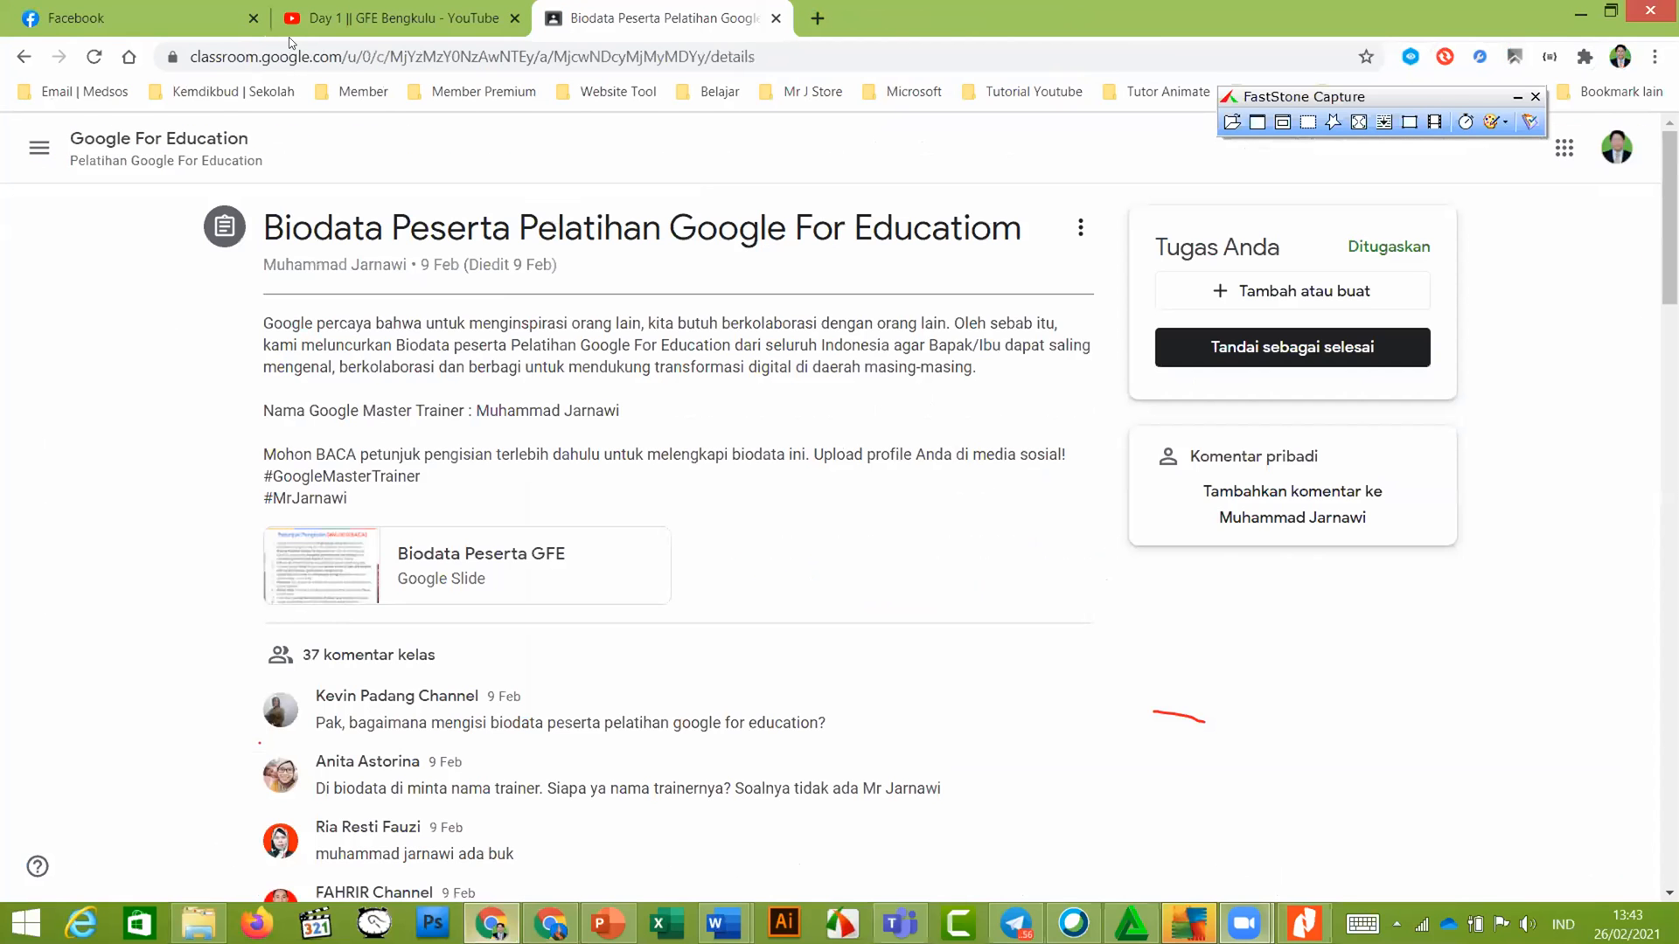
{"action": "left_click", "coordinate": [102, 142]}
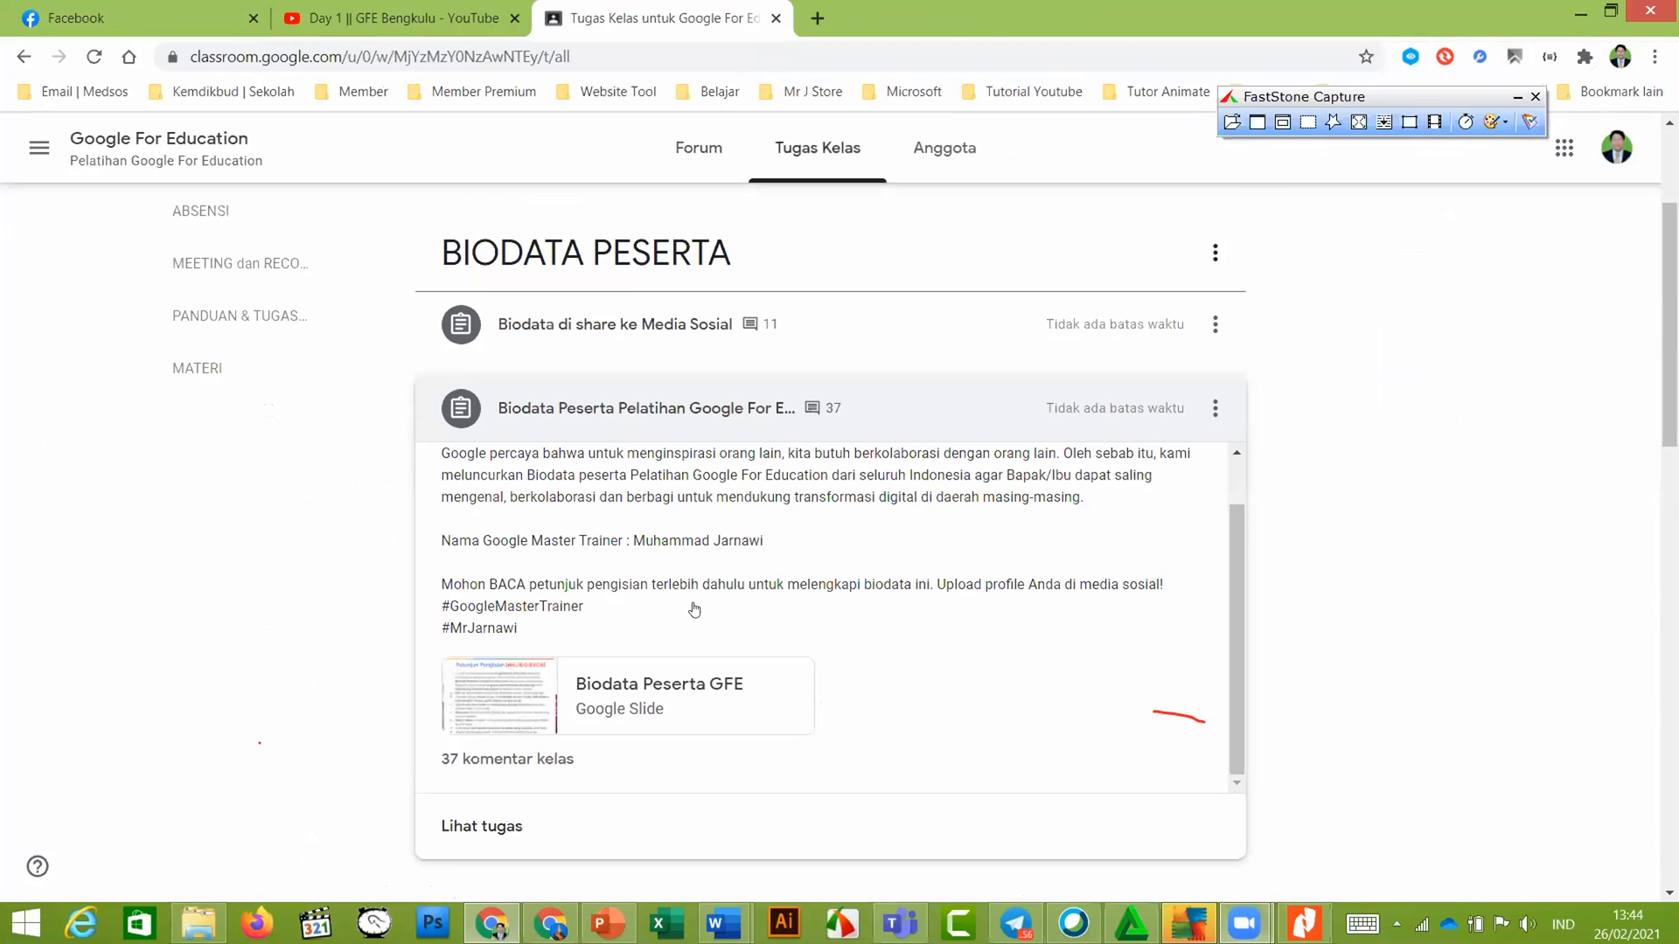
{"action": "scroll", "coordinate": [694, 609], "scroll_direction": "down", "scroll_amount": 5}
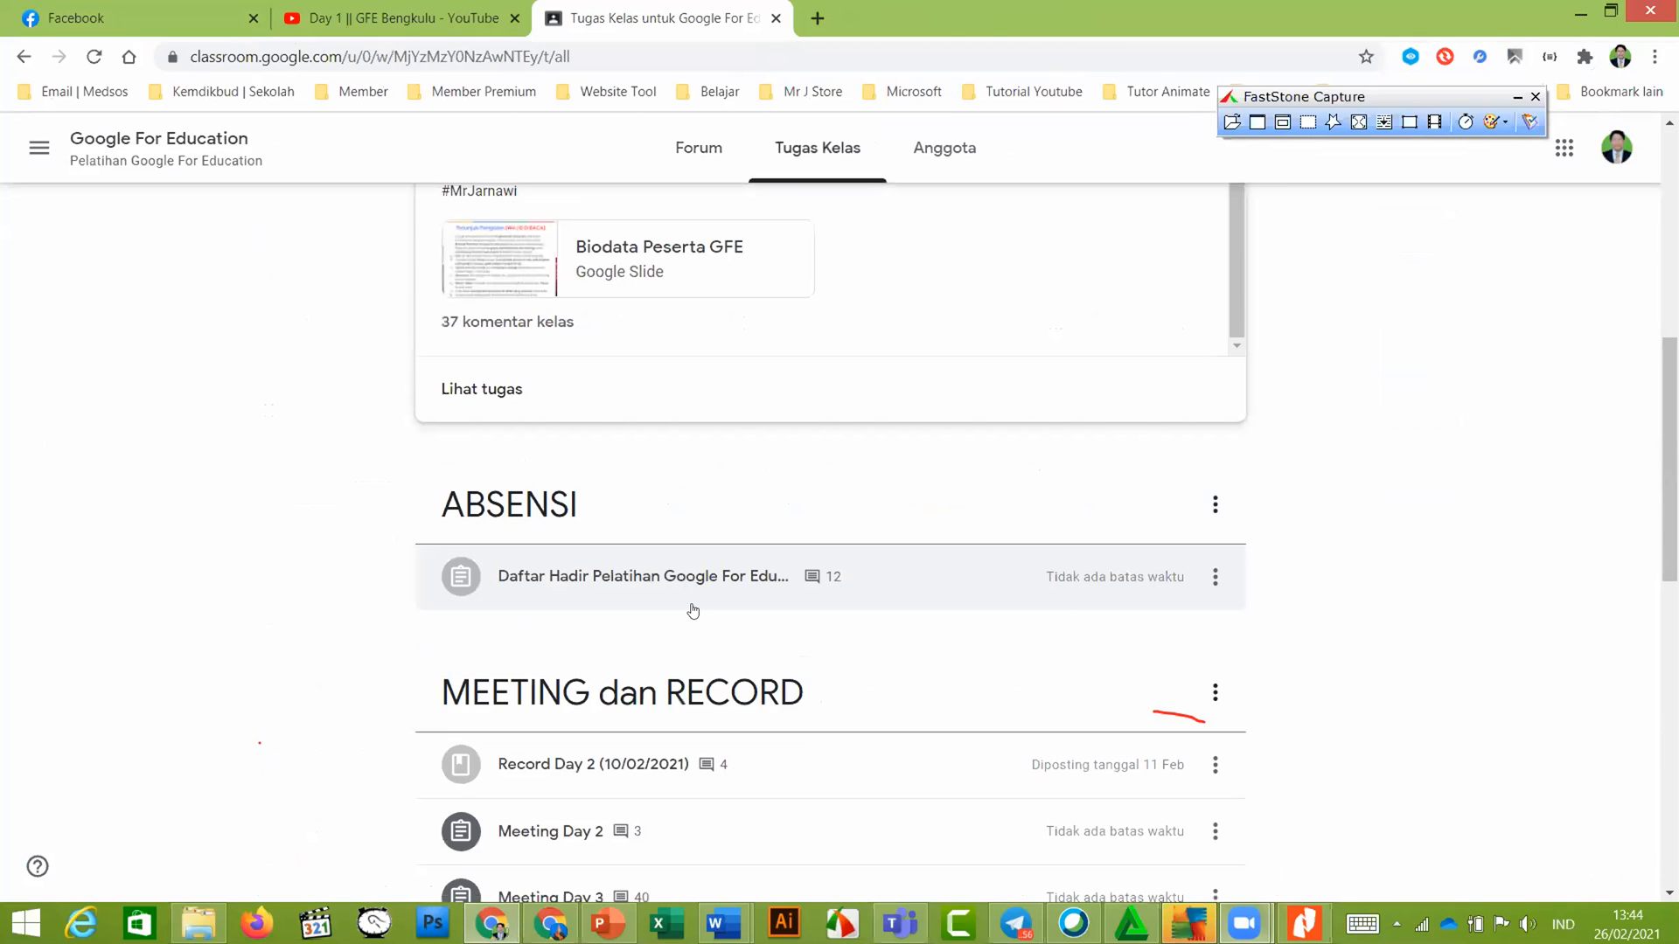
{"action": "scroll", "coordinate": [611, 602], "scroll_direction": "down", "scroll_amount": 6}
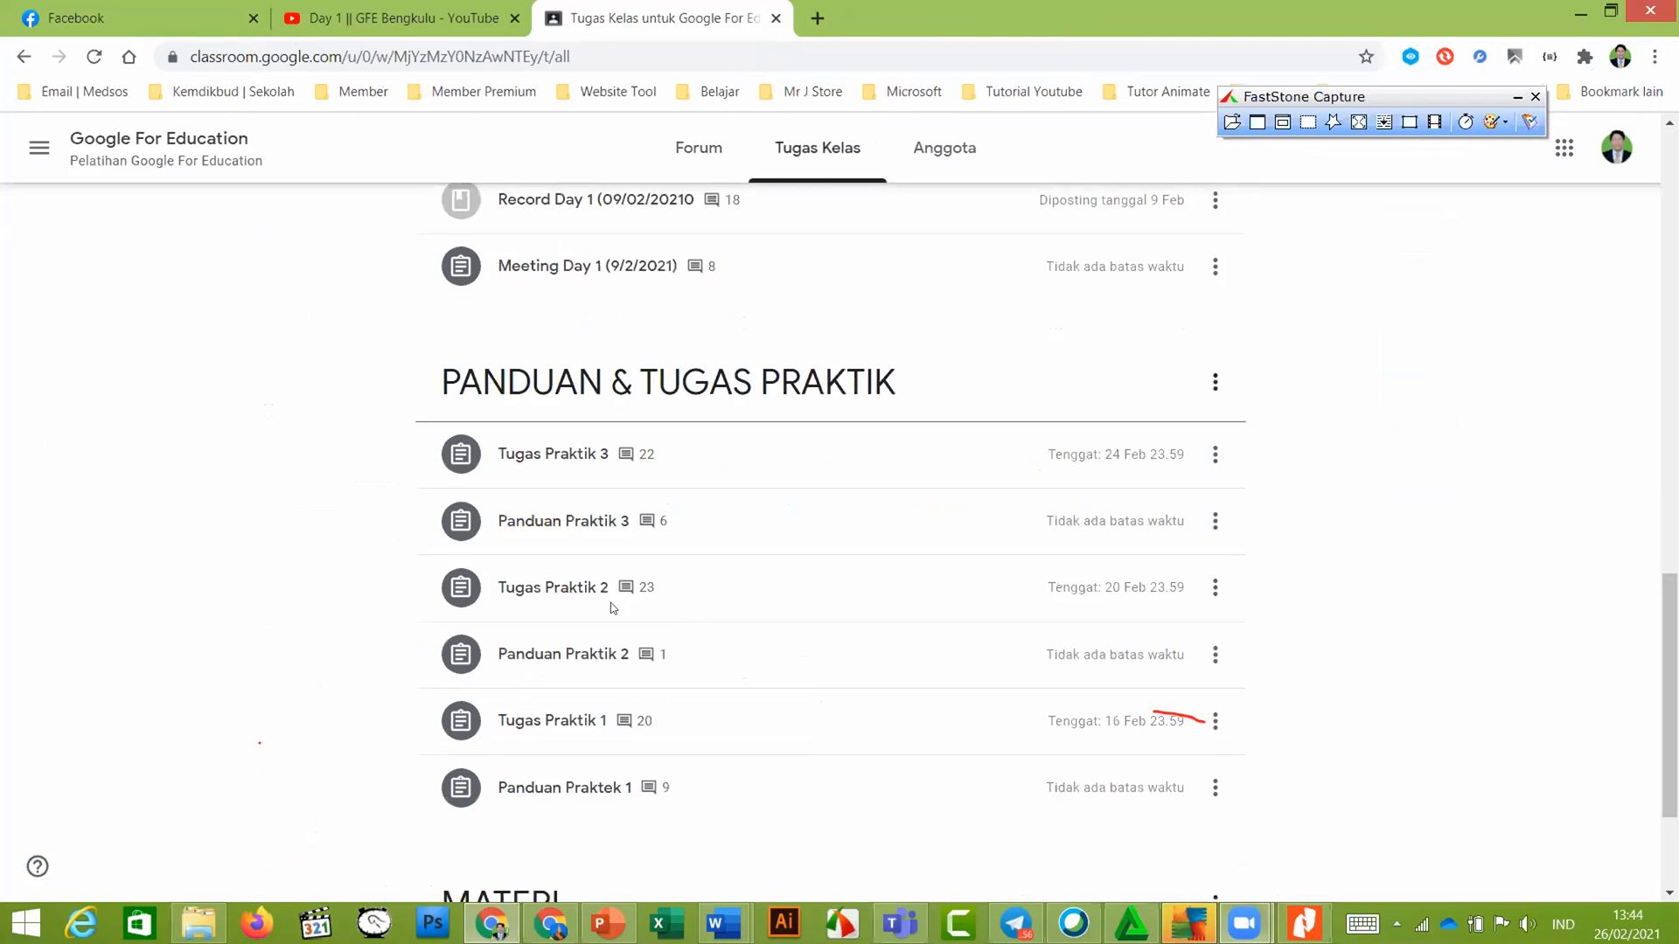
{"action": "left_click", "coordinate": [554, 589]}
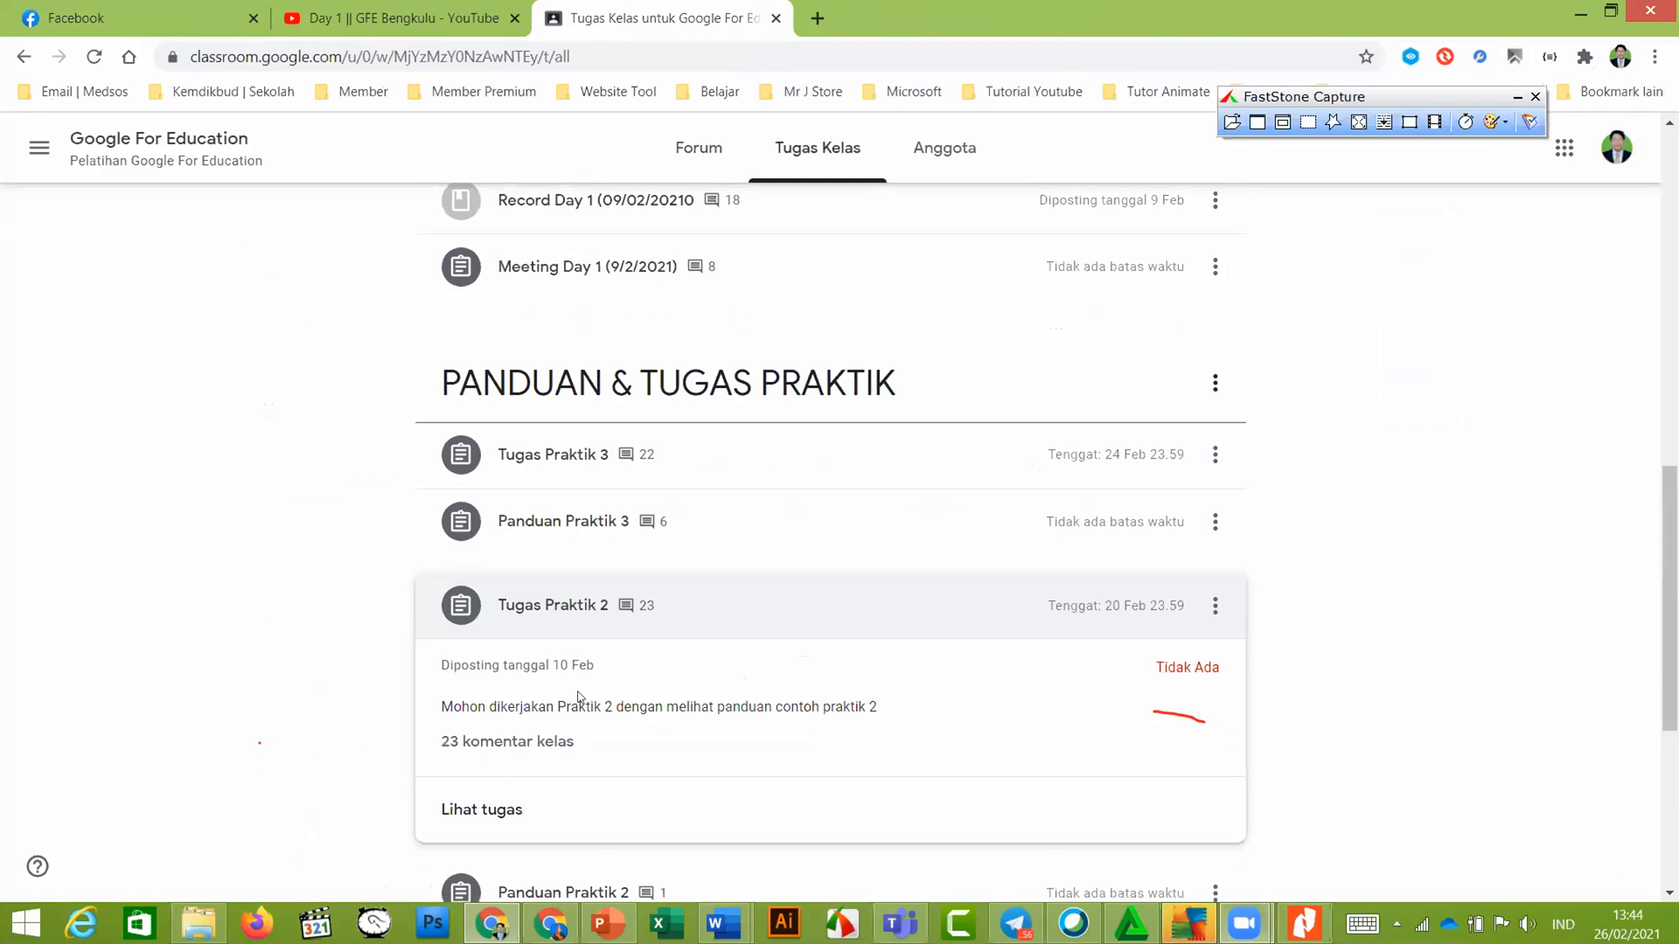
{"action": "scroll", "coordinate": [542, 511], "scroll_direction": "down", "scroll_amount": 1}
{"action": "scroll", "coordinate": [612, 431], "scroll_direction": "down", "scroll_amount": 3}
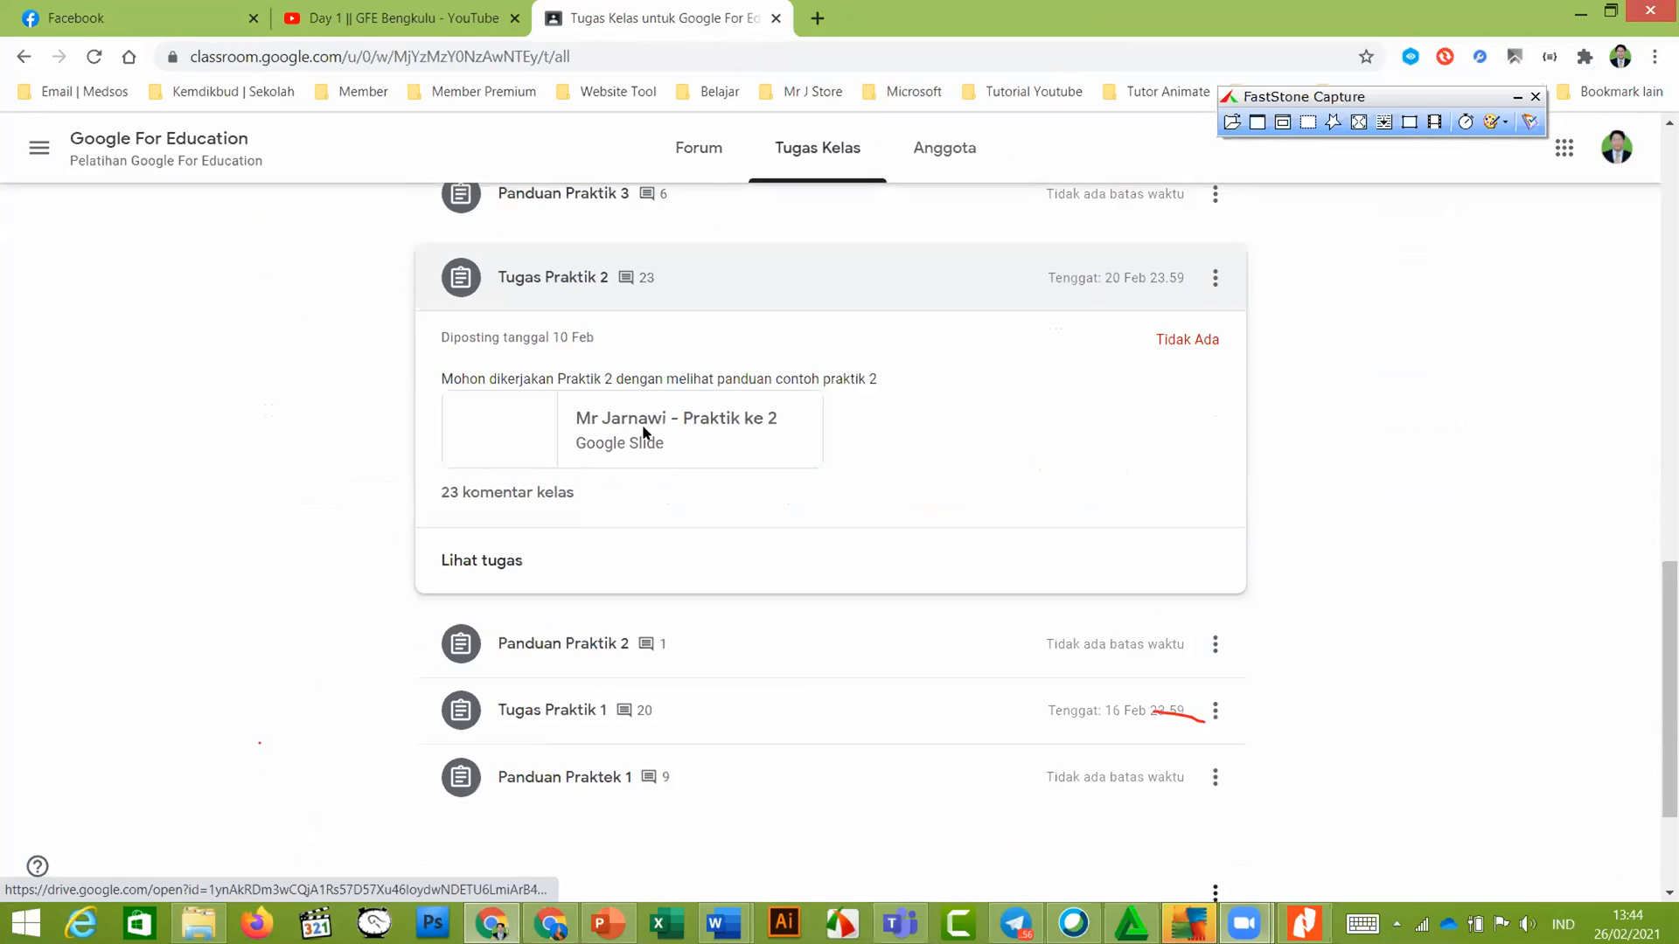
{"action": "left_click", "coordinate": [644, 432]}
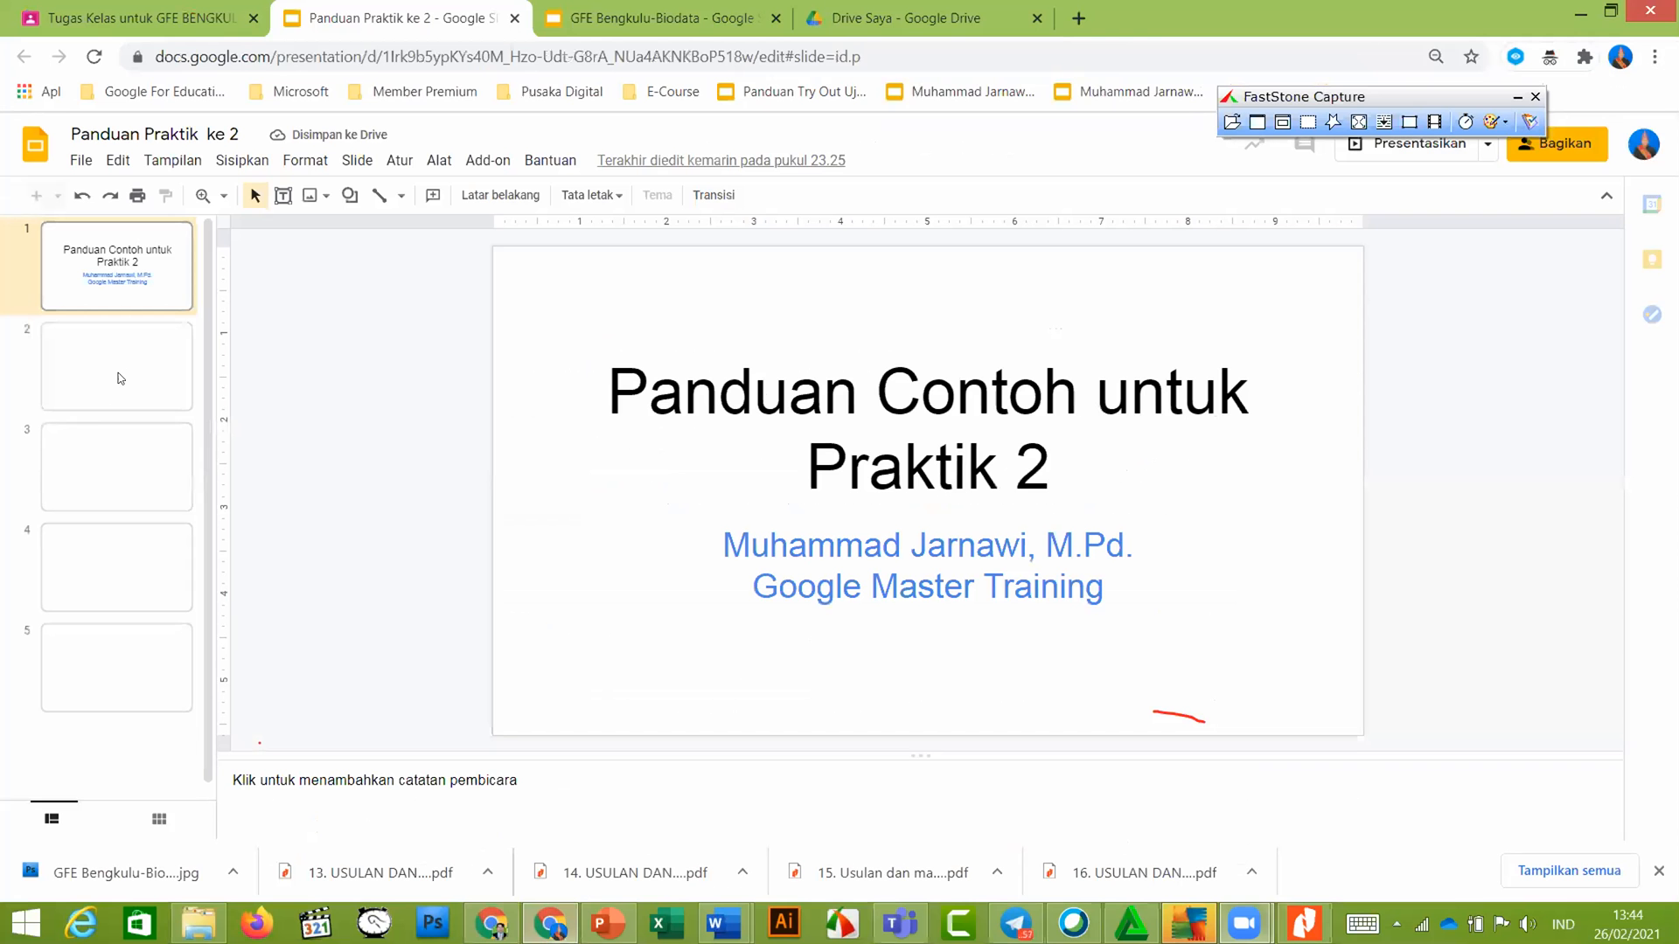
View slide 4's Sheets cell-colour example, then return to the classwork page and My Drive
{"action": "left_click", "coordinate": [119, 569]}
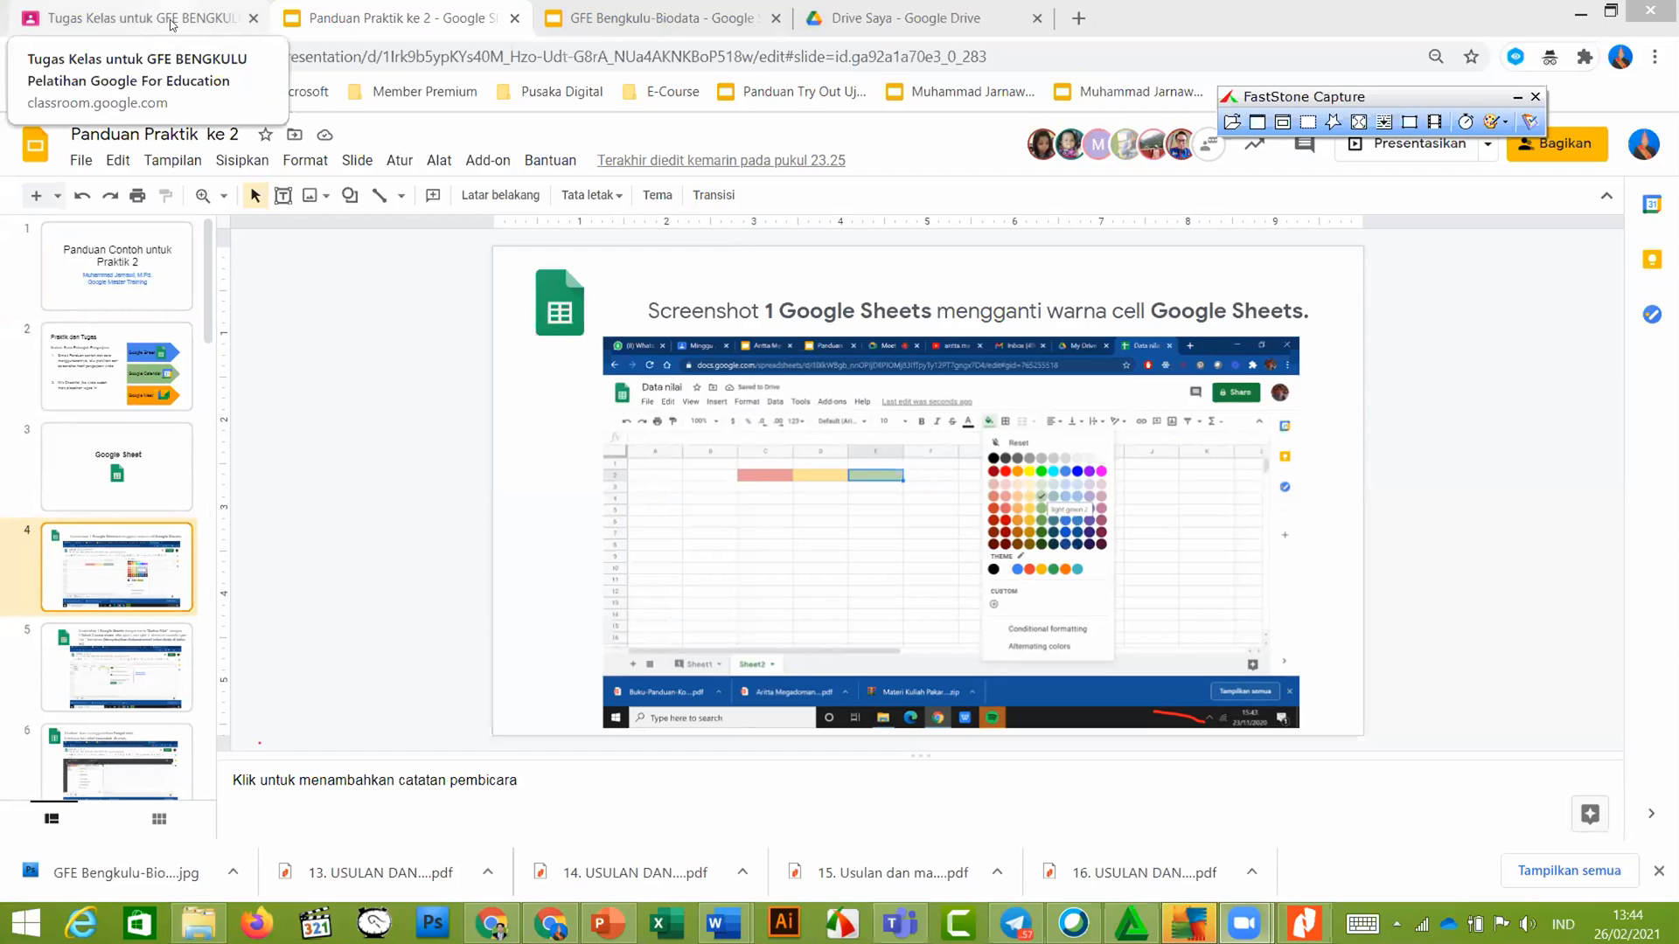
{"action": "left_click", "coordinate": [59, 17]}
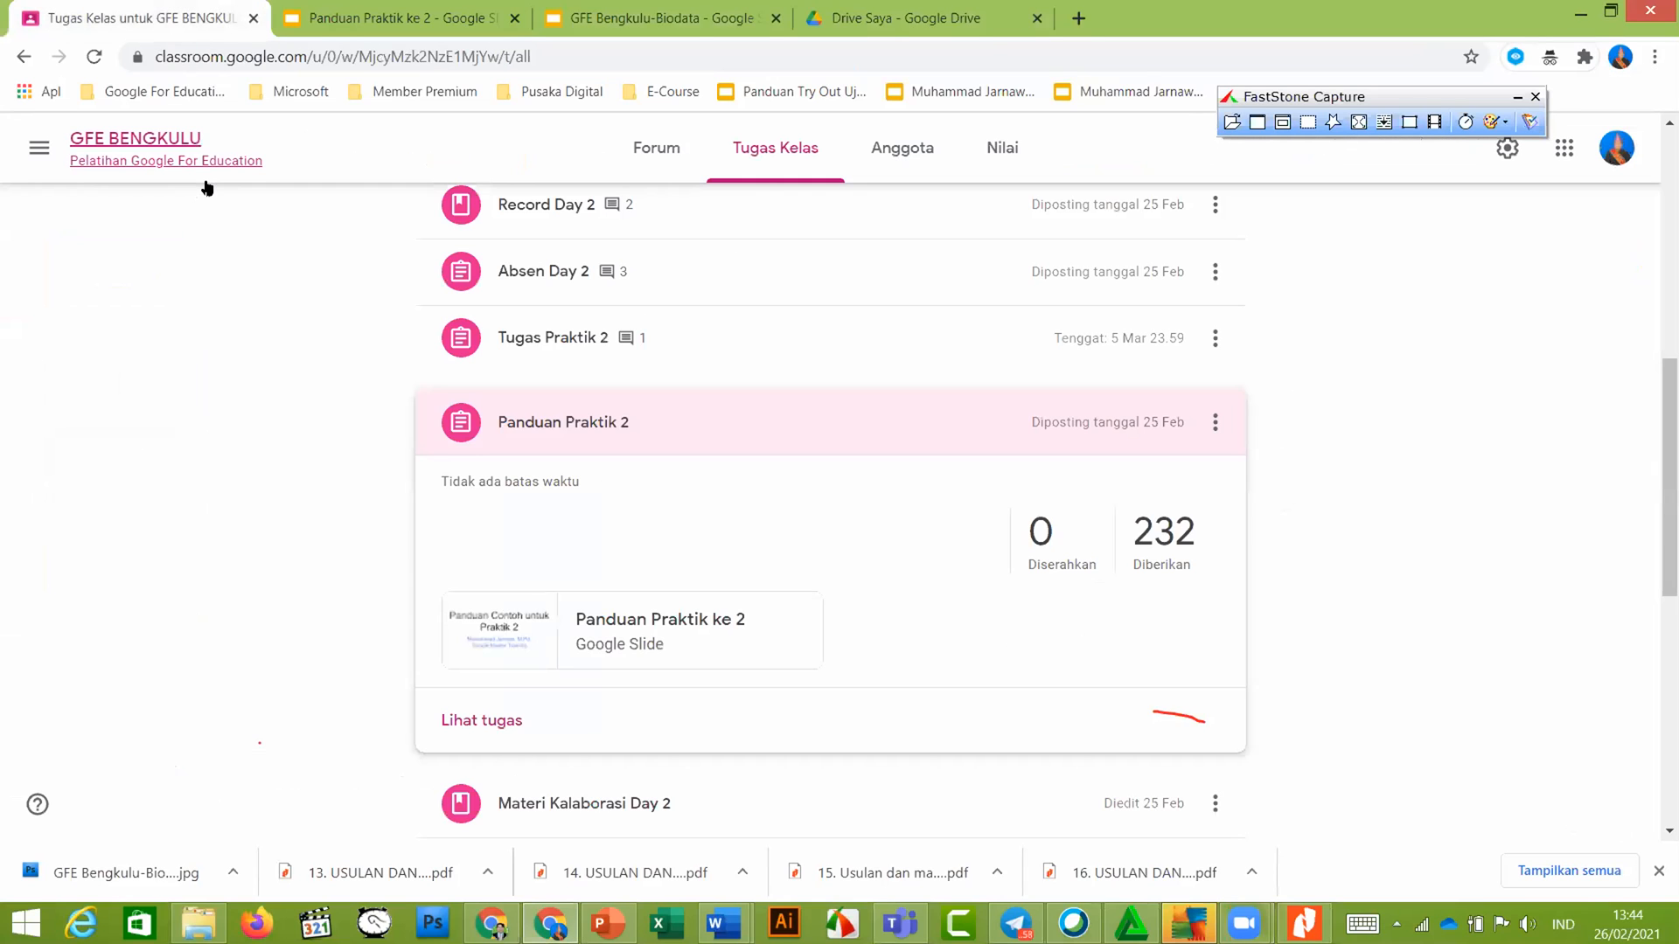
{"action": "left_click", "coordinate": [923, 7]}
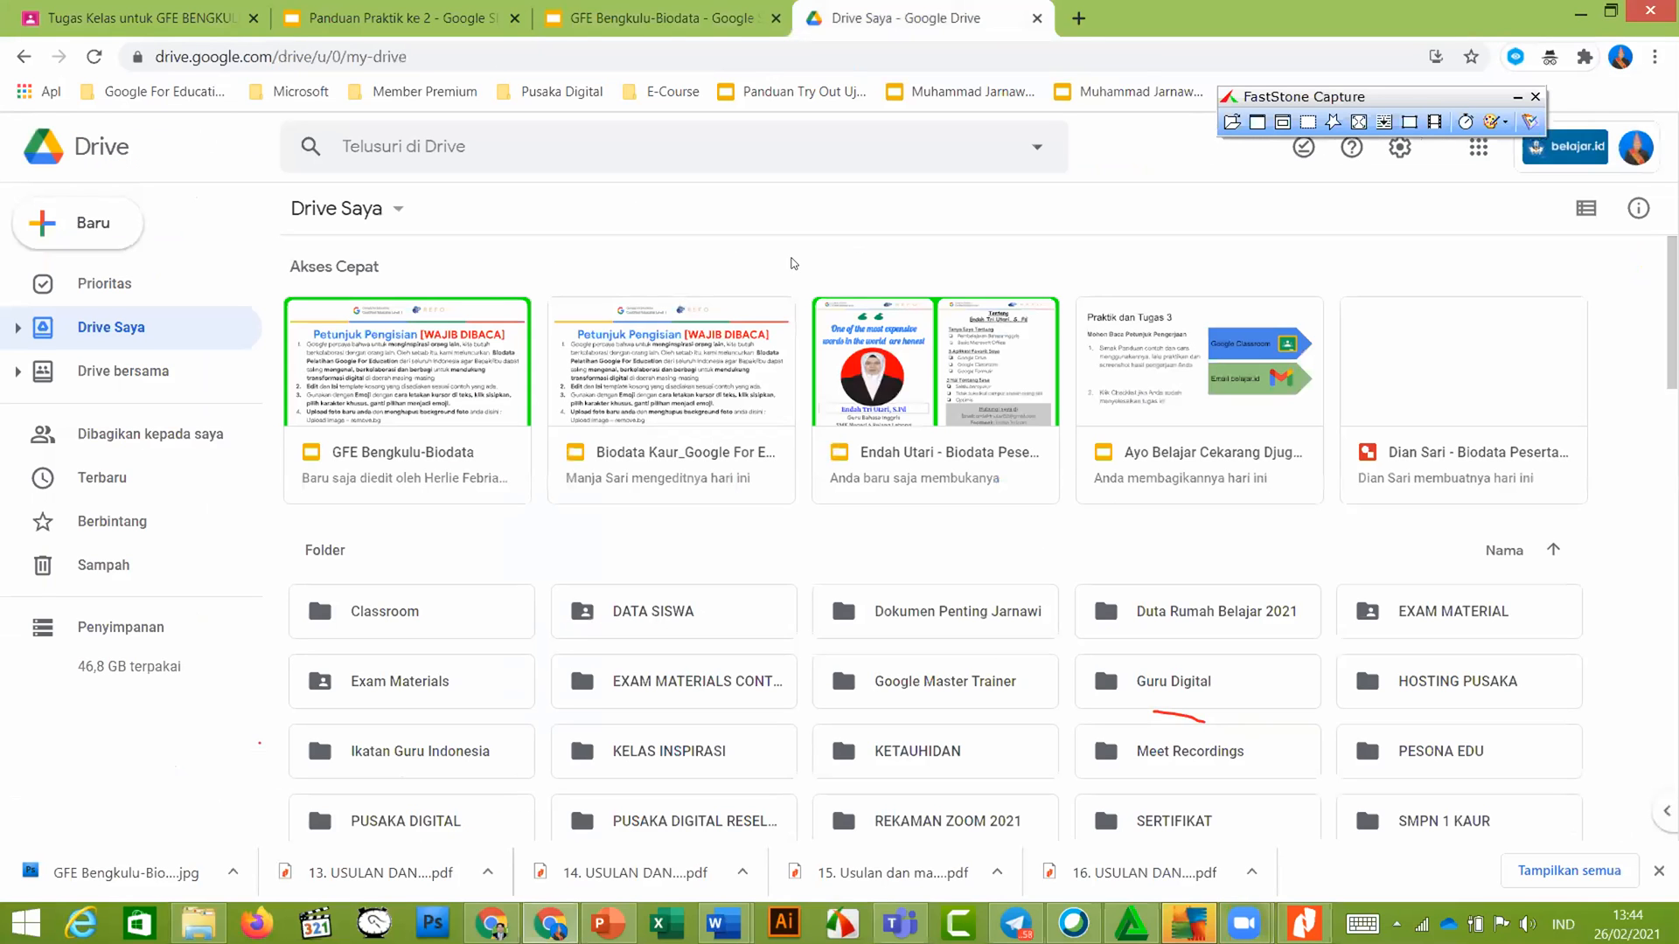
Create a blank Google spreadsheet from Drive's New menu and select cell C2
{"action": "left_click", "coordinate": [108, 242]}
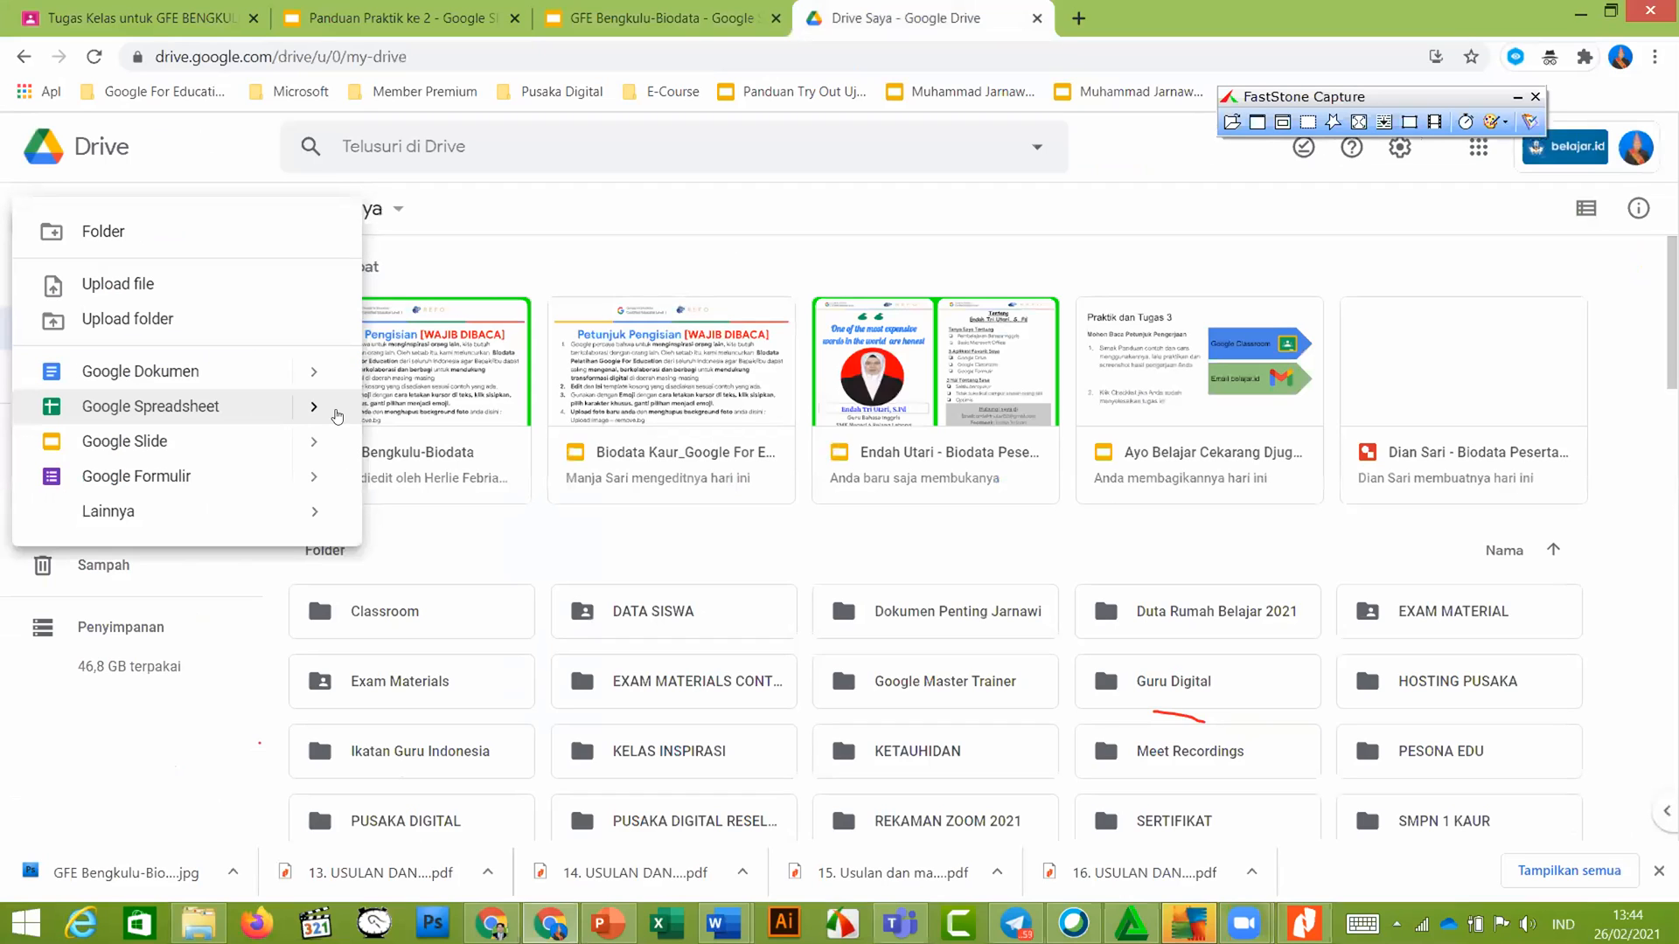
{"action": "mouse_move", "coordinate": [311, 409]}
{"action": "left_click", "coordinate": [437, 423]}
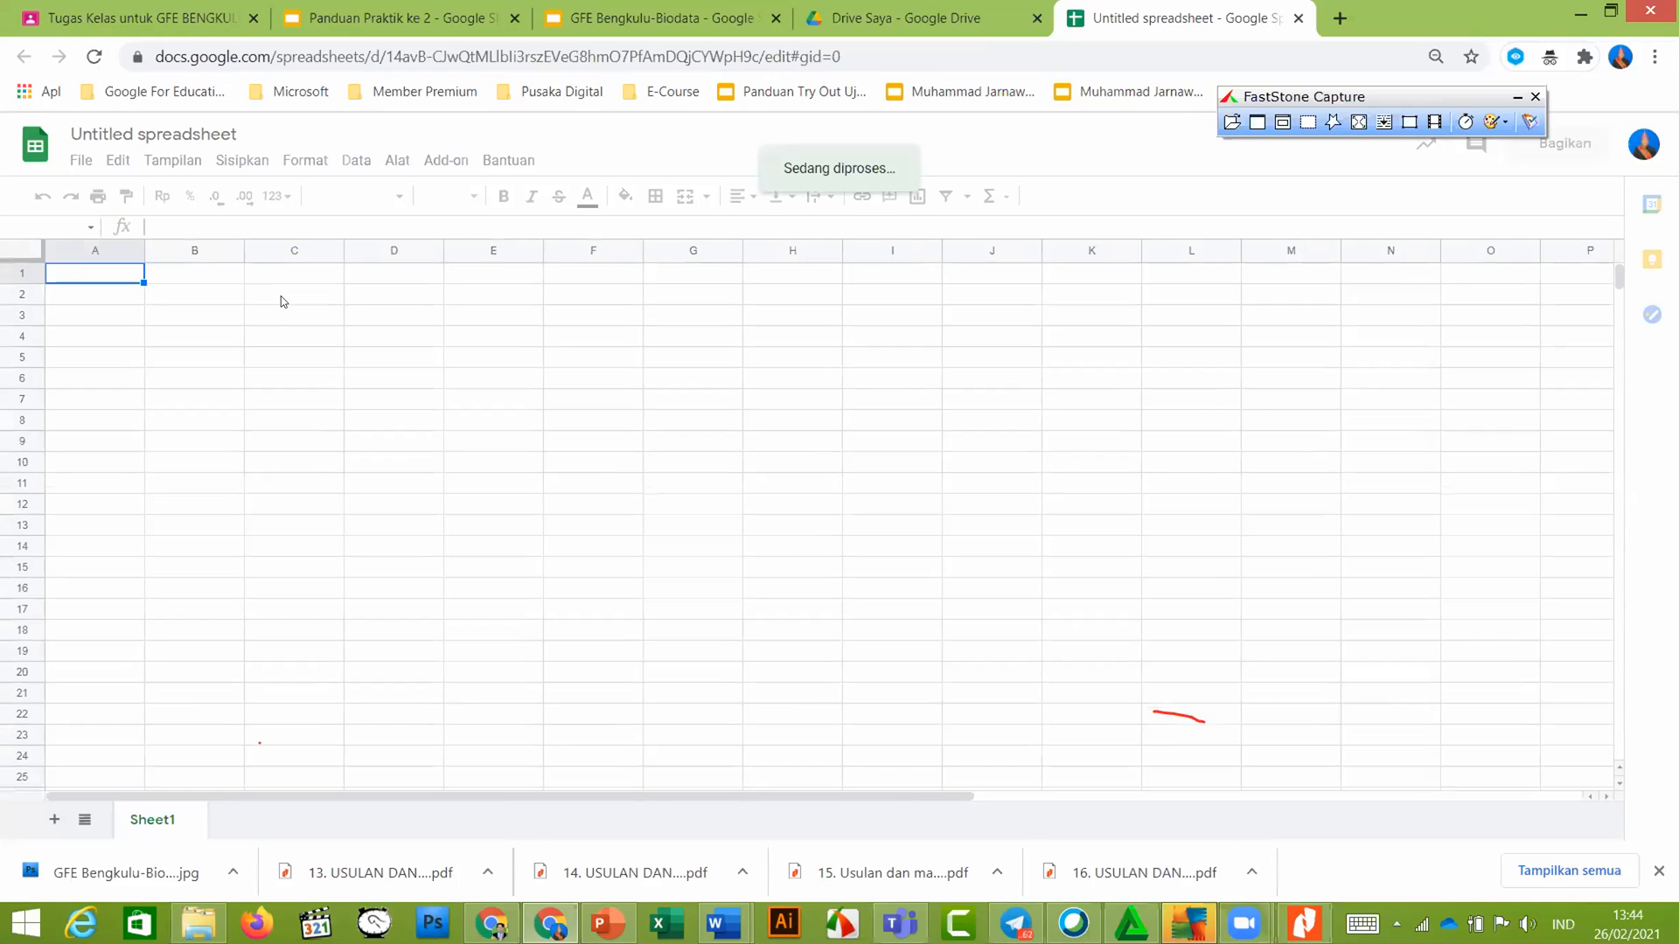
{"action": "left_click", "coordinate": [284, 296]}
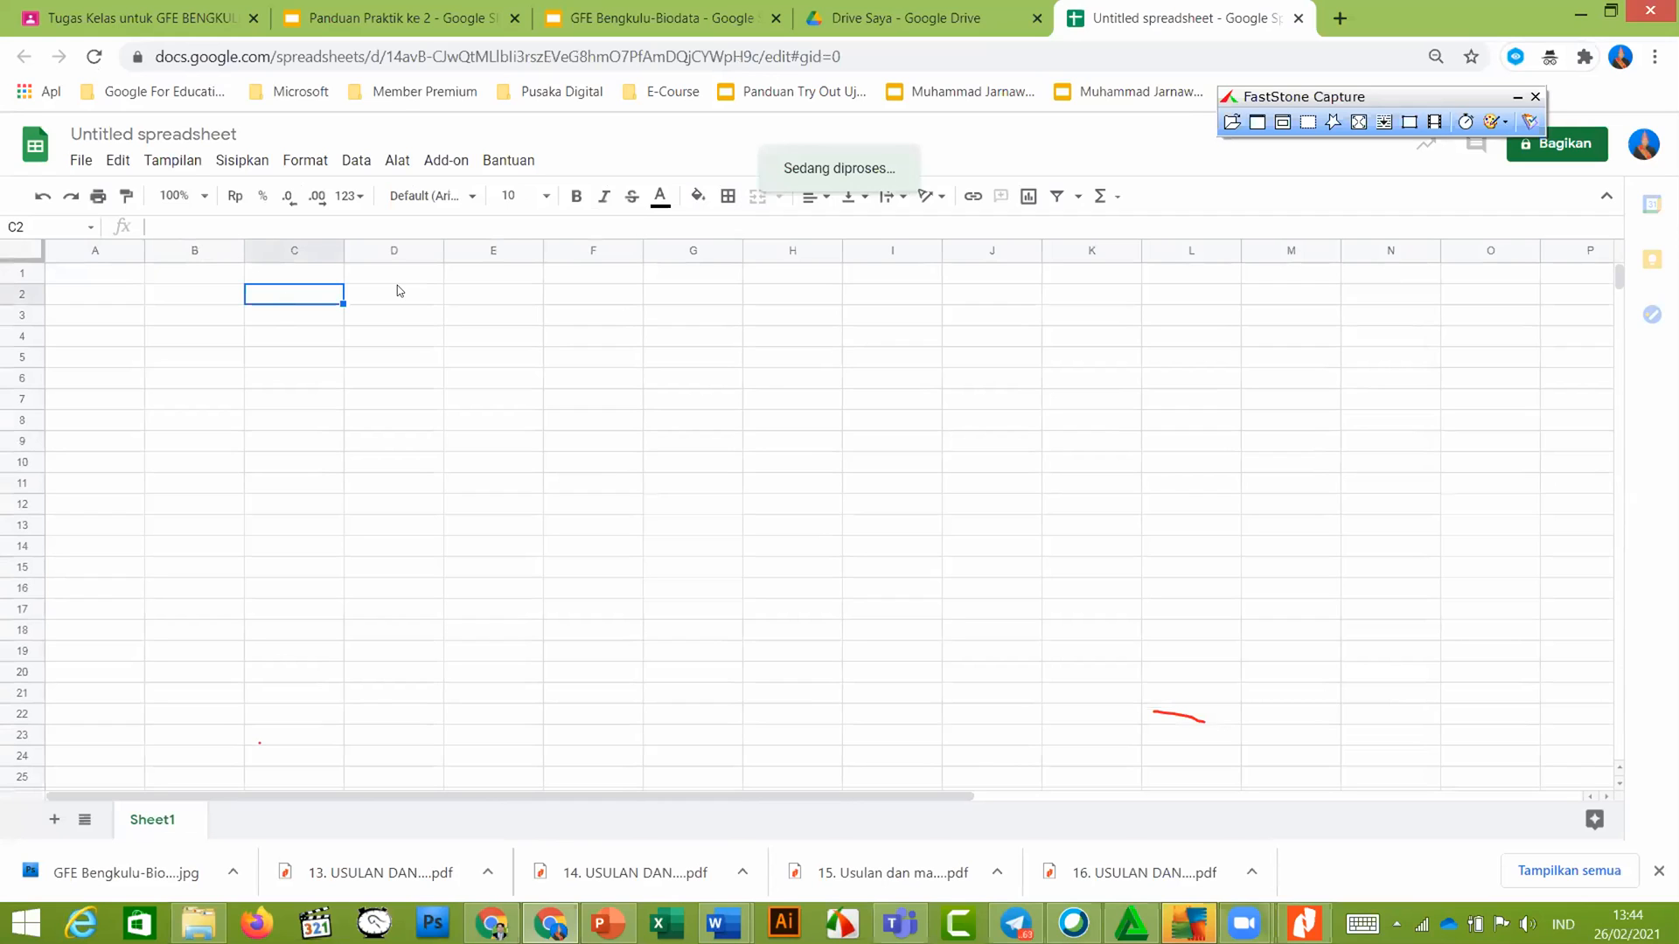
Fill C2 orange and D2 cyan, then view slide 5 of Panduan Praktik ke 2
{"action": "left_click", "coordinate": [704, 206]}
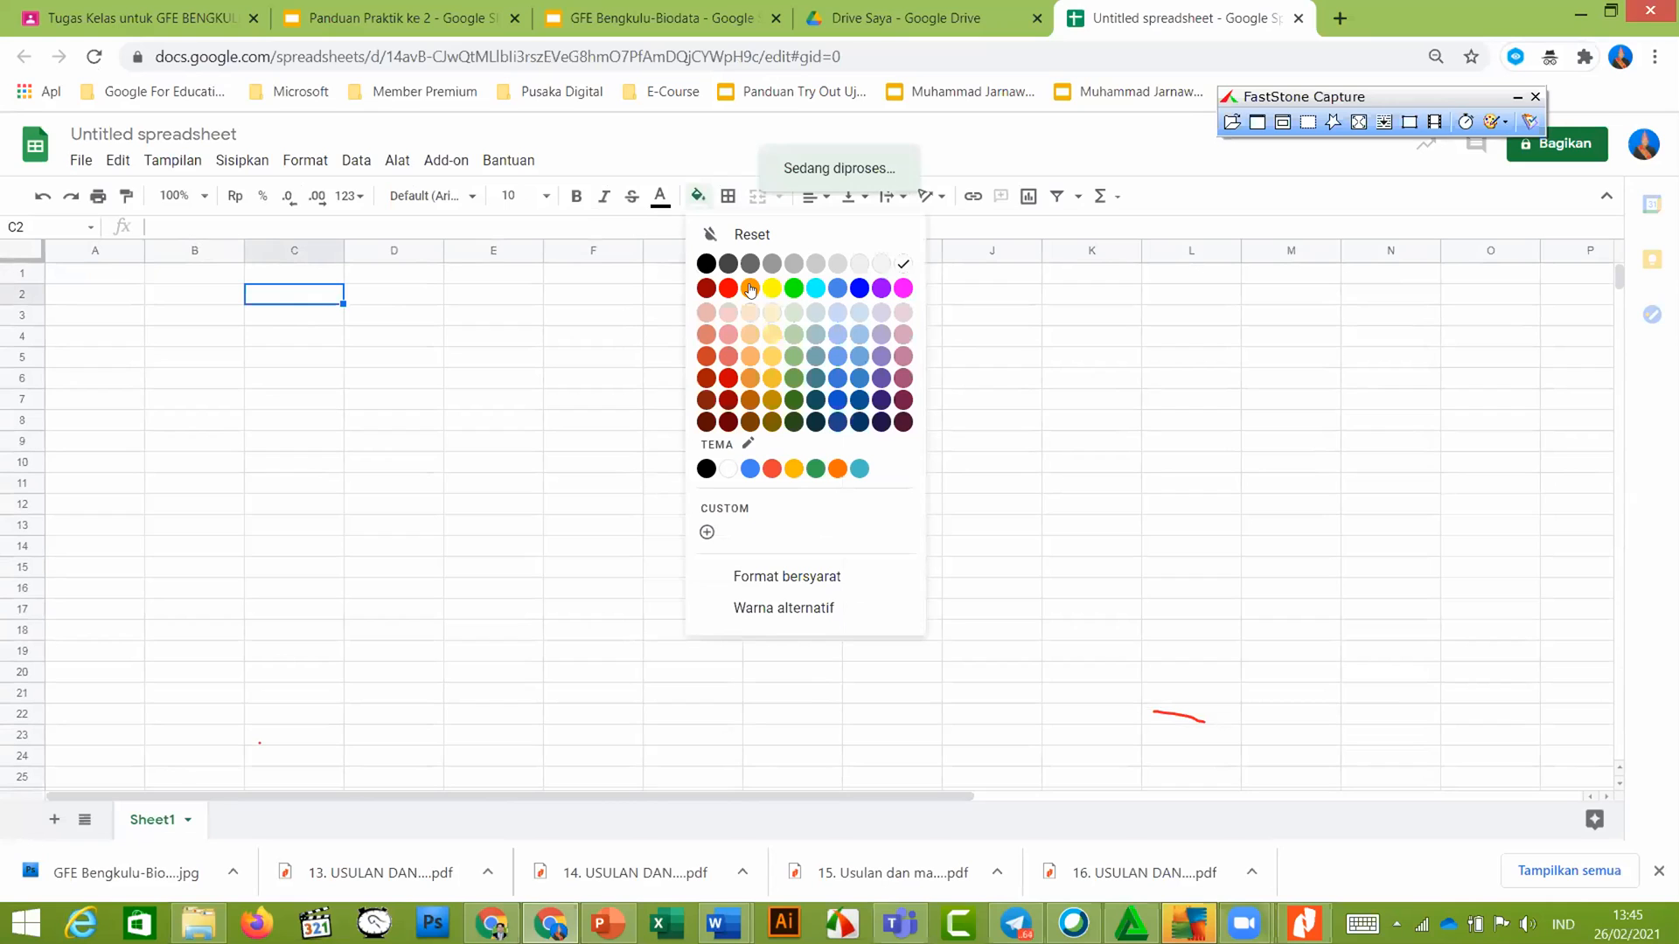
{"action": "left_click", "coordinate": [749, 287]}
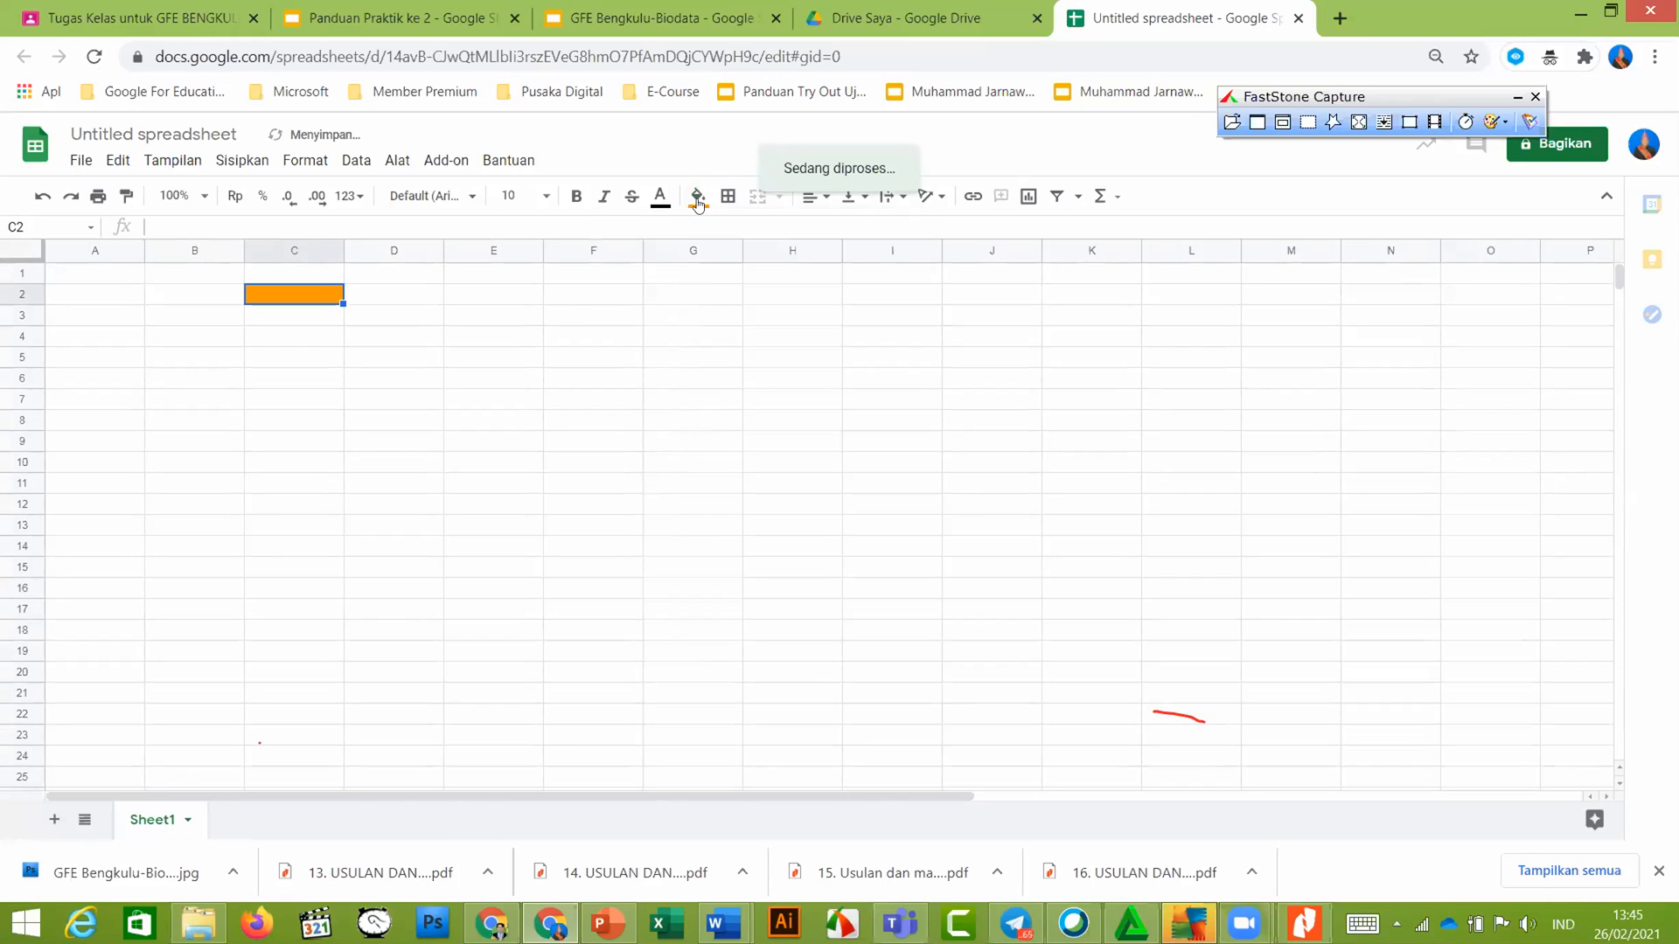
{"action": "key", "text": "Right"}
{"action": "left_click", "coordinate": [818, 289]}
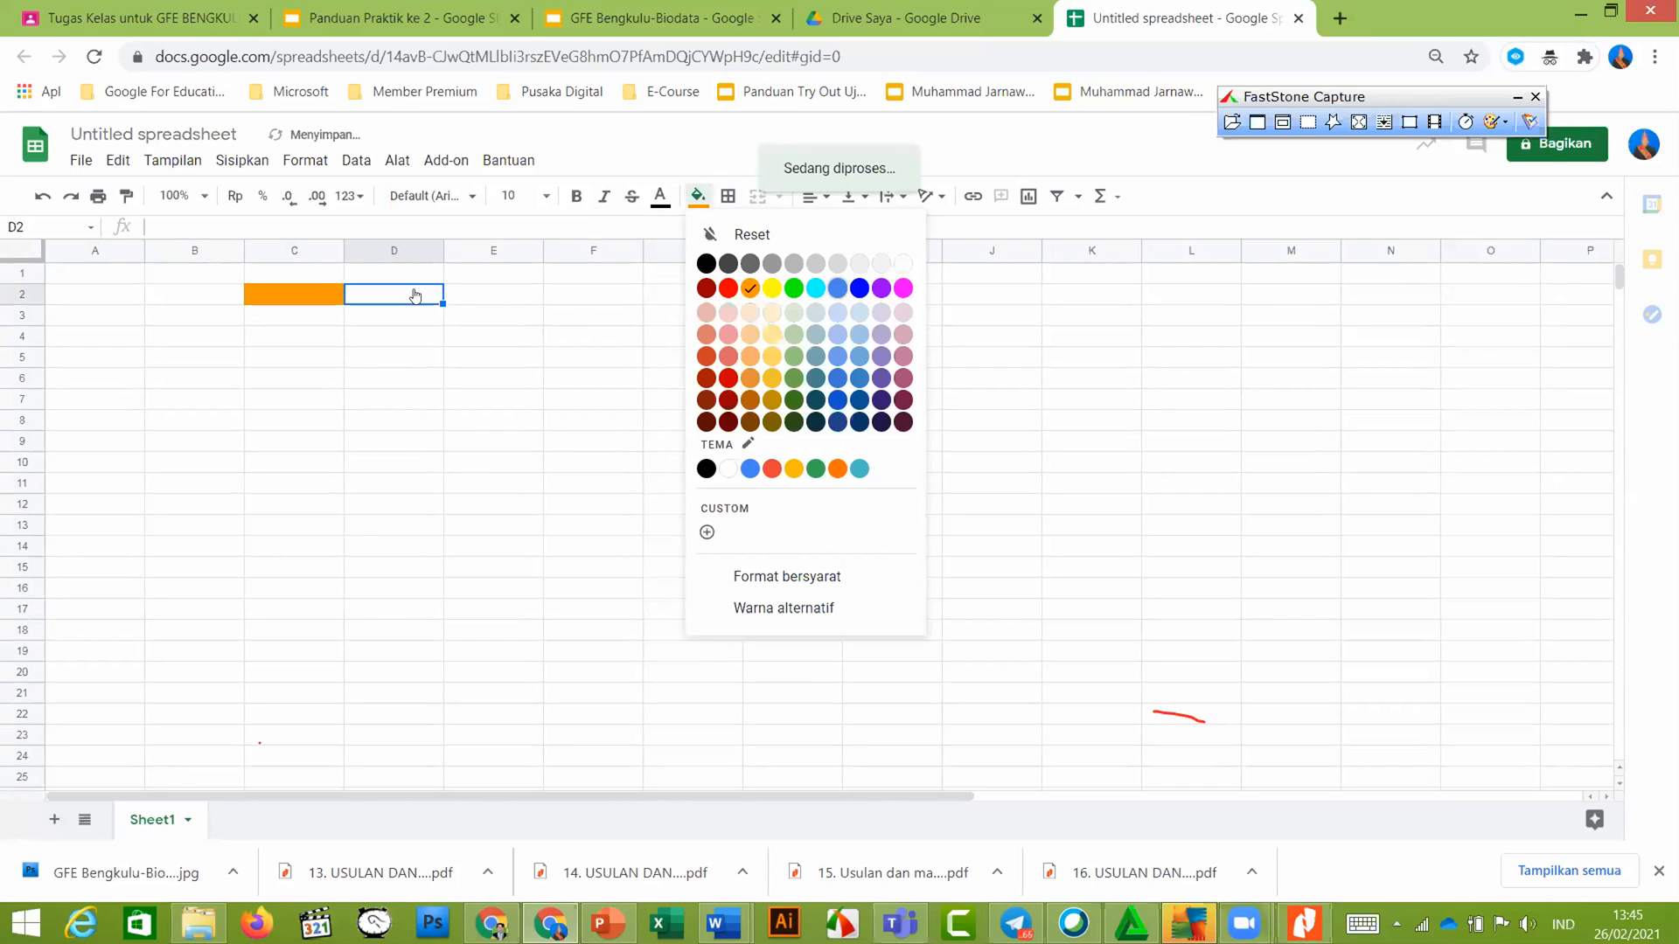
{"action": "left_click", "coordinate": [483, 301]}
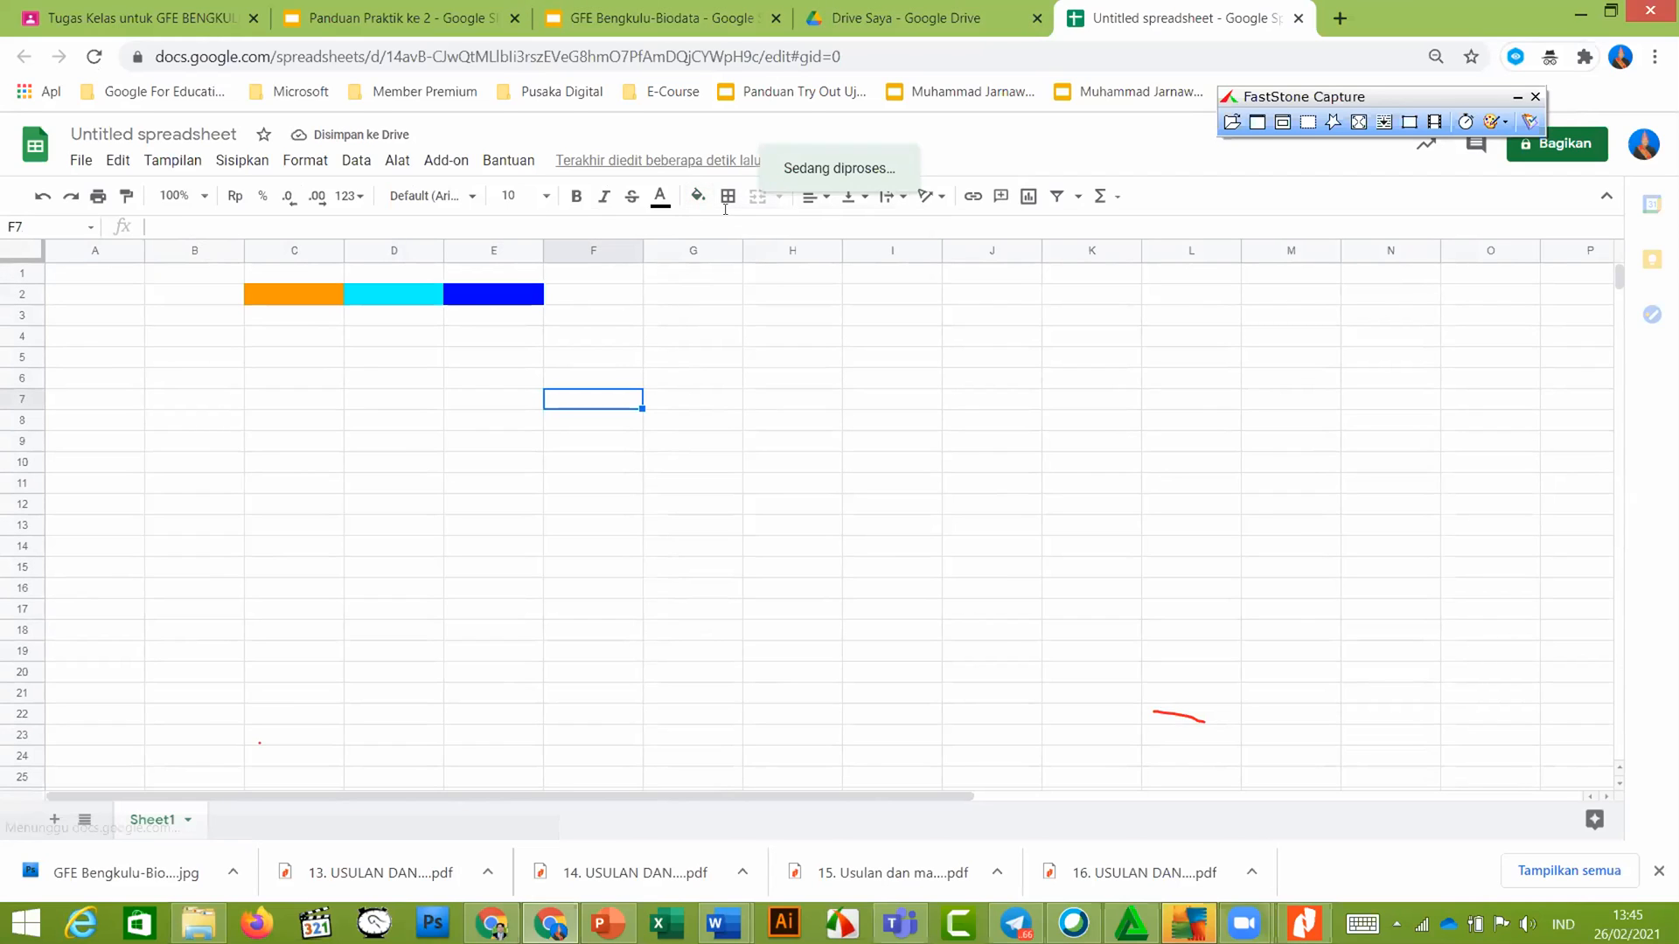
{"action": "left_click", "coordinate": [364, 7]}
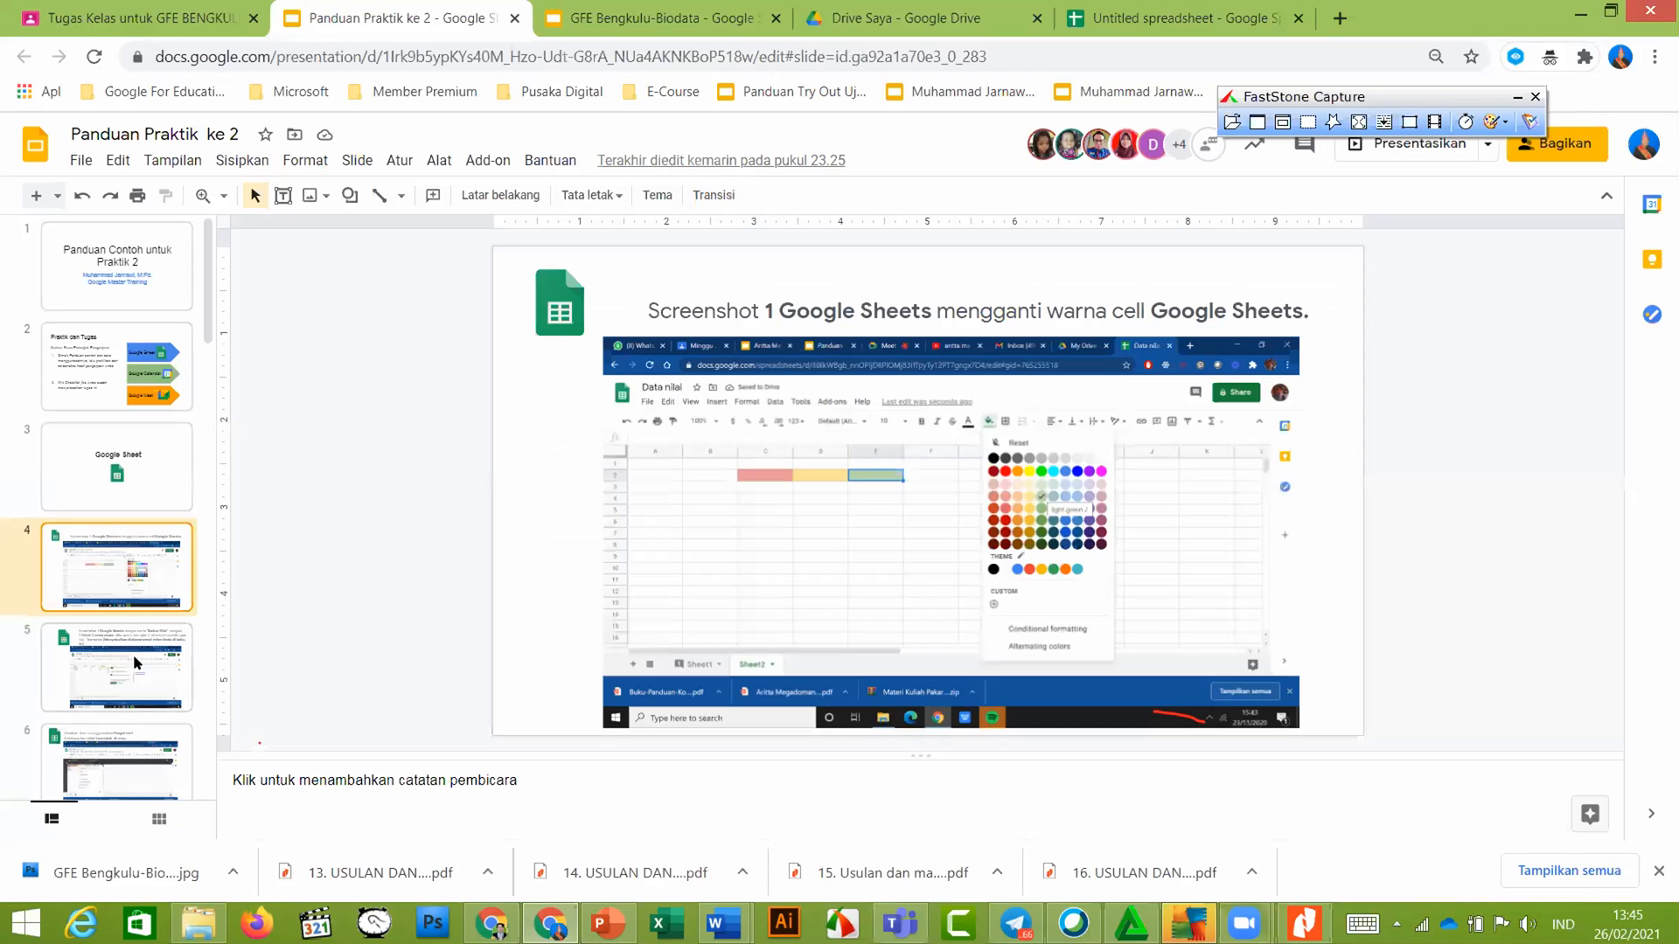
{"action": "left_click", "coordinate": [133, 663]}
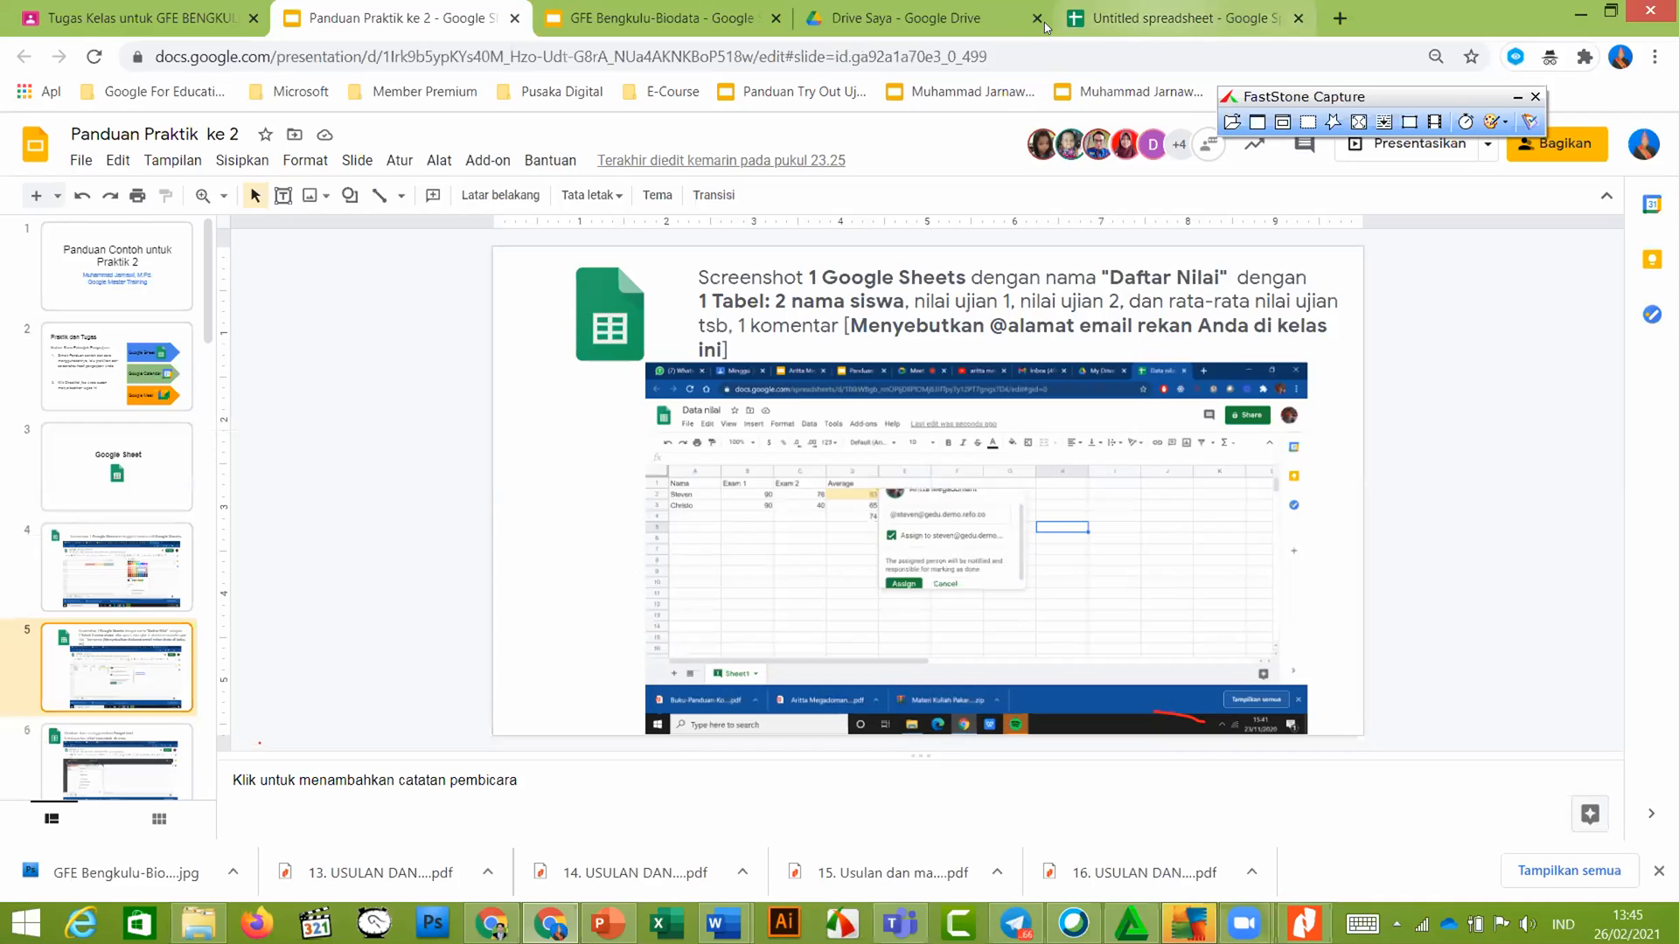
Return to the Untitled spreadsheet tab
{"action": "left_click", "coordinate": [1124, 13]}
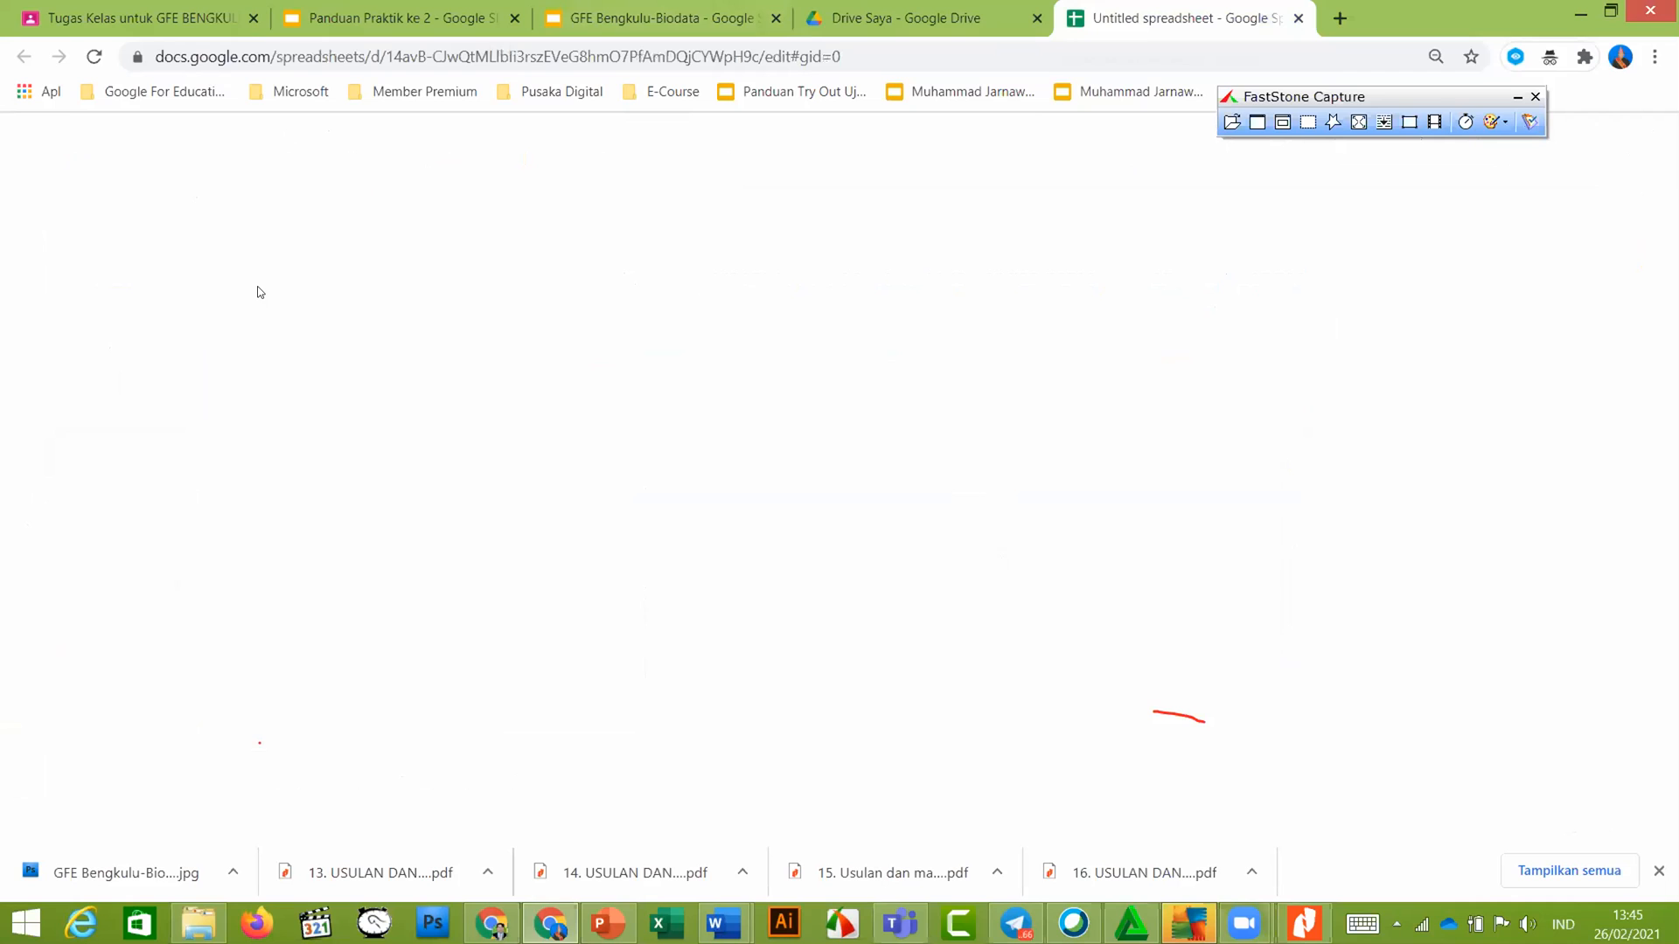
Delete the coloured block's contents, then cut the whole row 2
{"action": "left_click", "coordinate": [394, 421]}
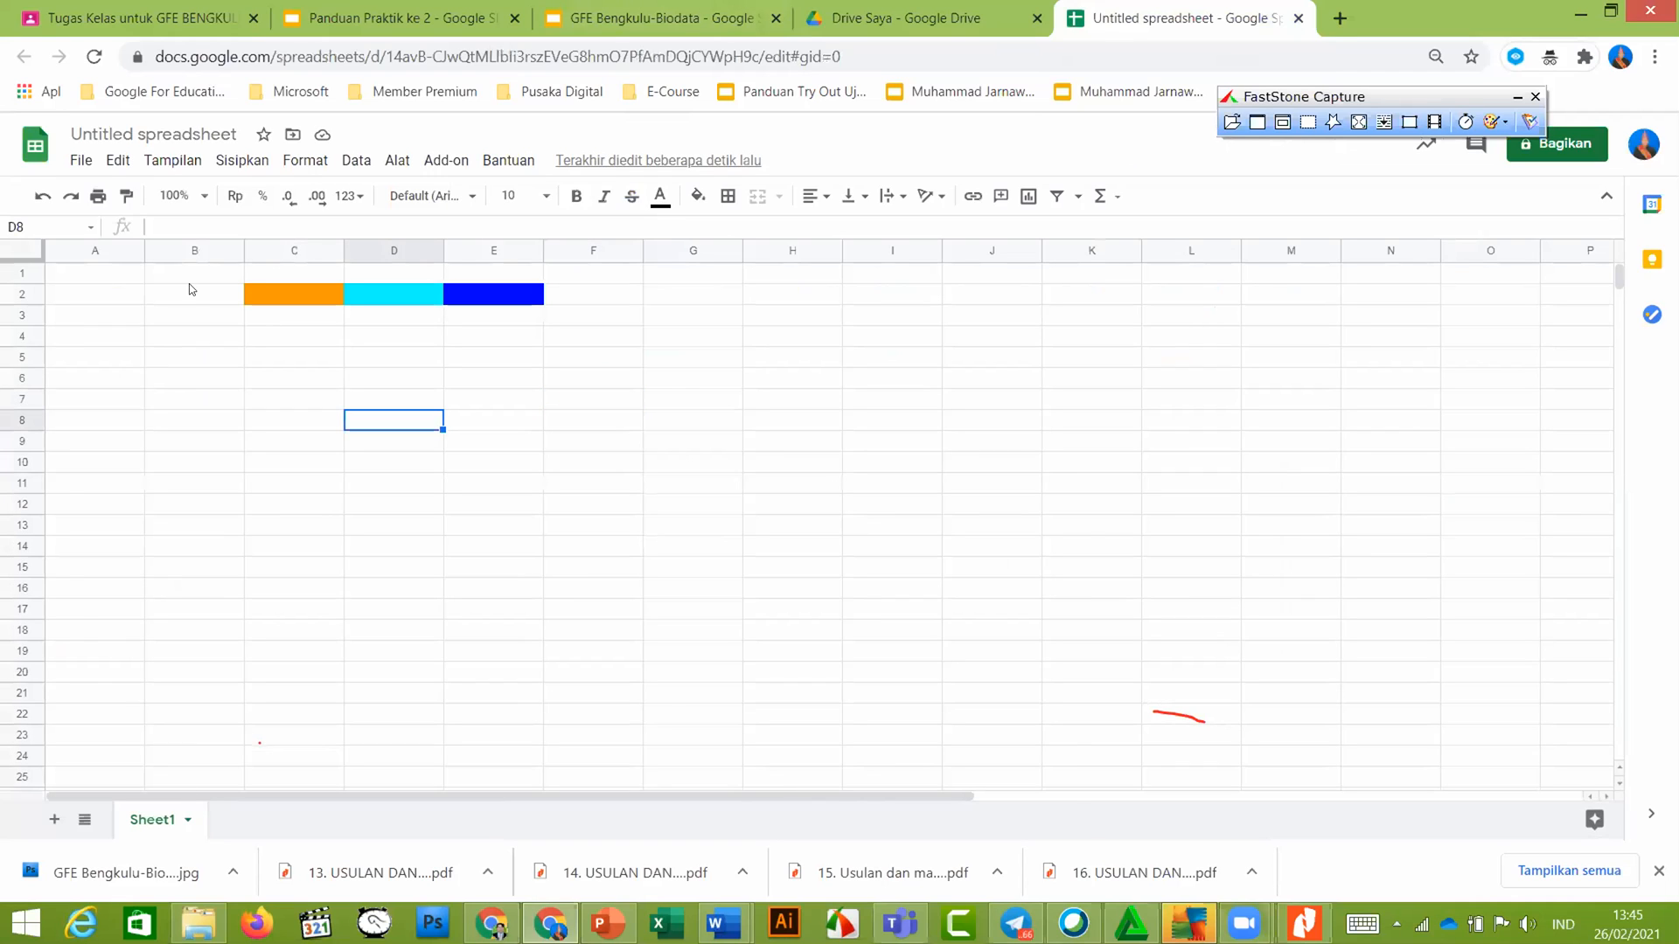
{"action": "left_click_drag", "start_coordinate": [194, 273], "coordinate": [680, 371]}
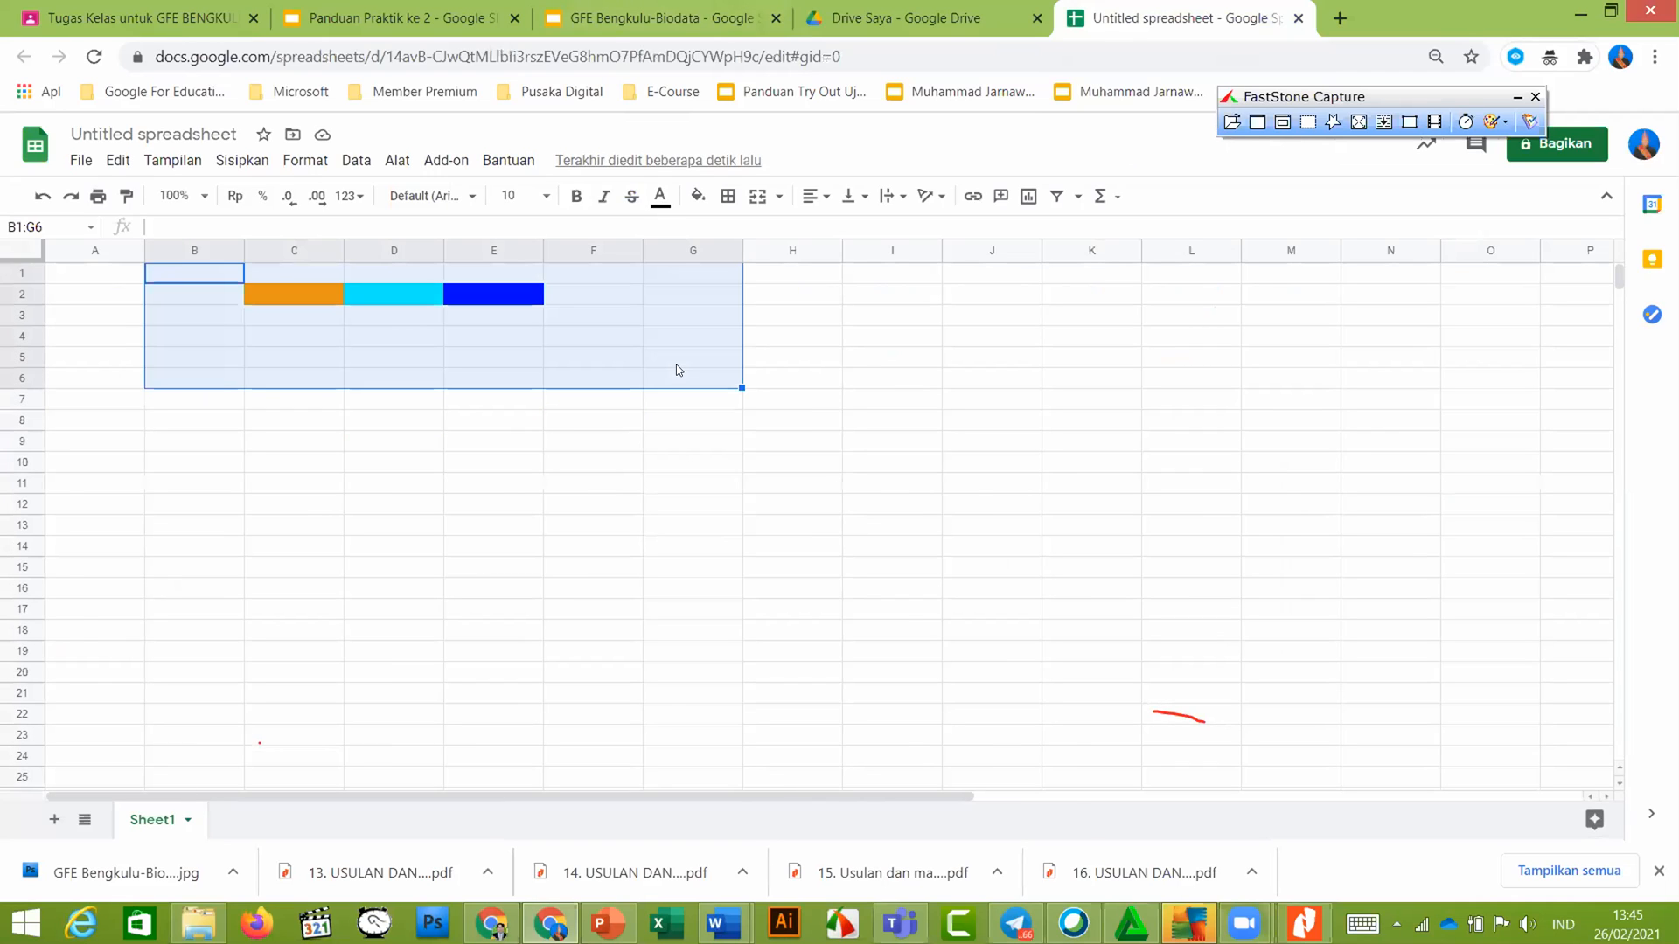
{"action": "key", "text": "Delete"}
{"action": "left_click", "coordinate": [399, 376]}
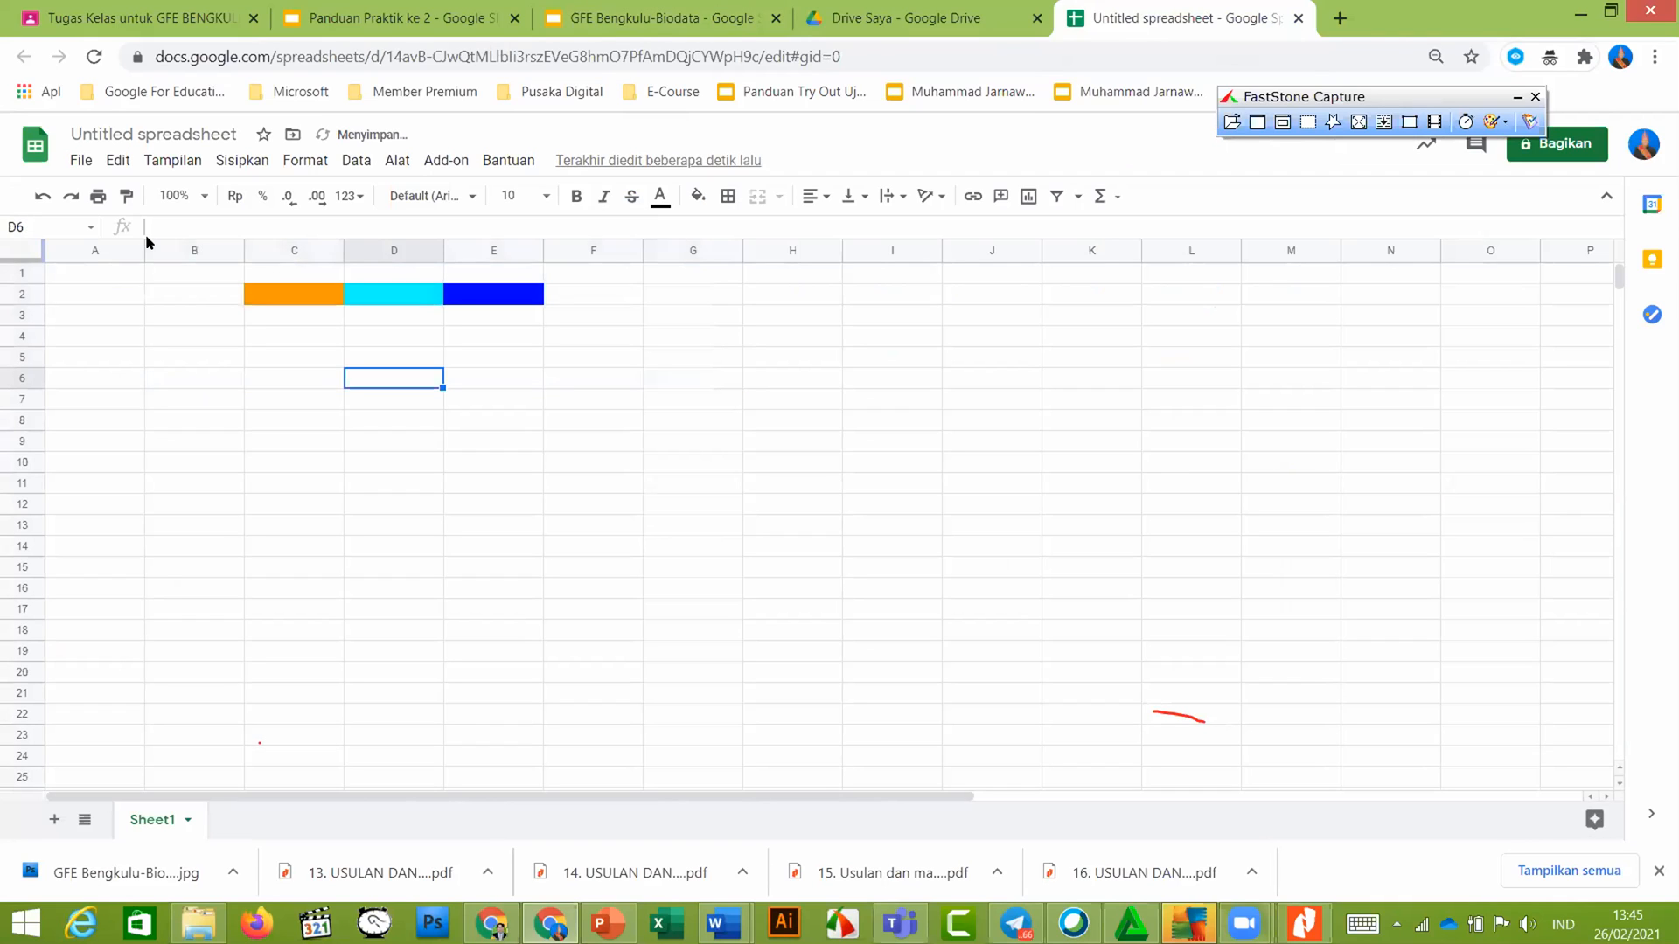
{"action": "left_click", "coordinate": [22, 295]}
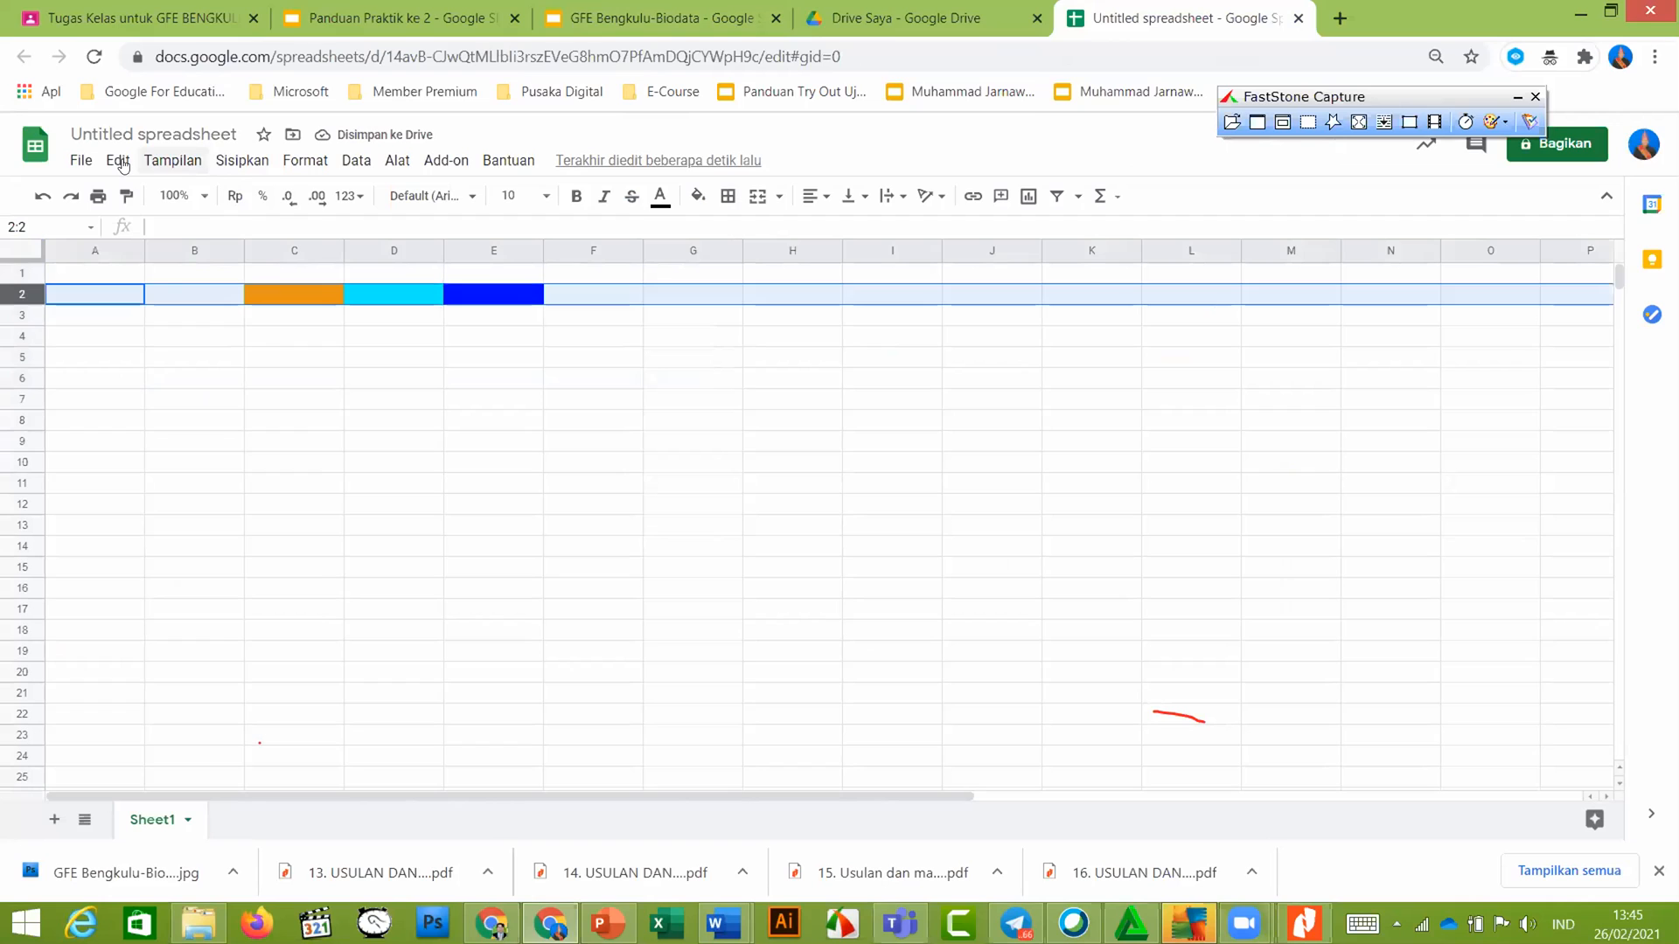
{"action": "left_click", "coordinate": [122, 165]}
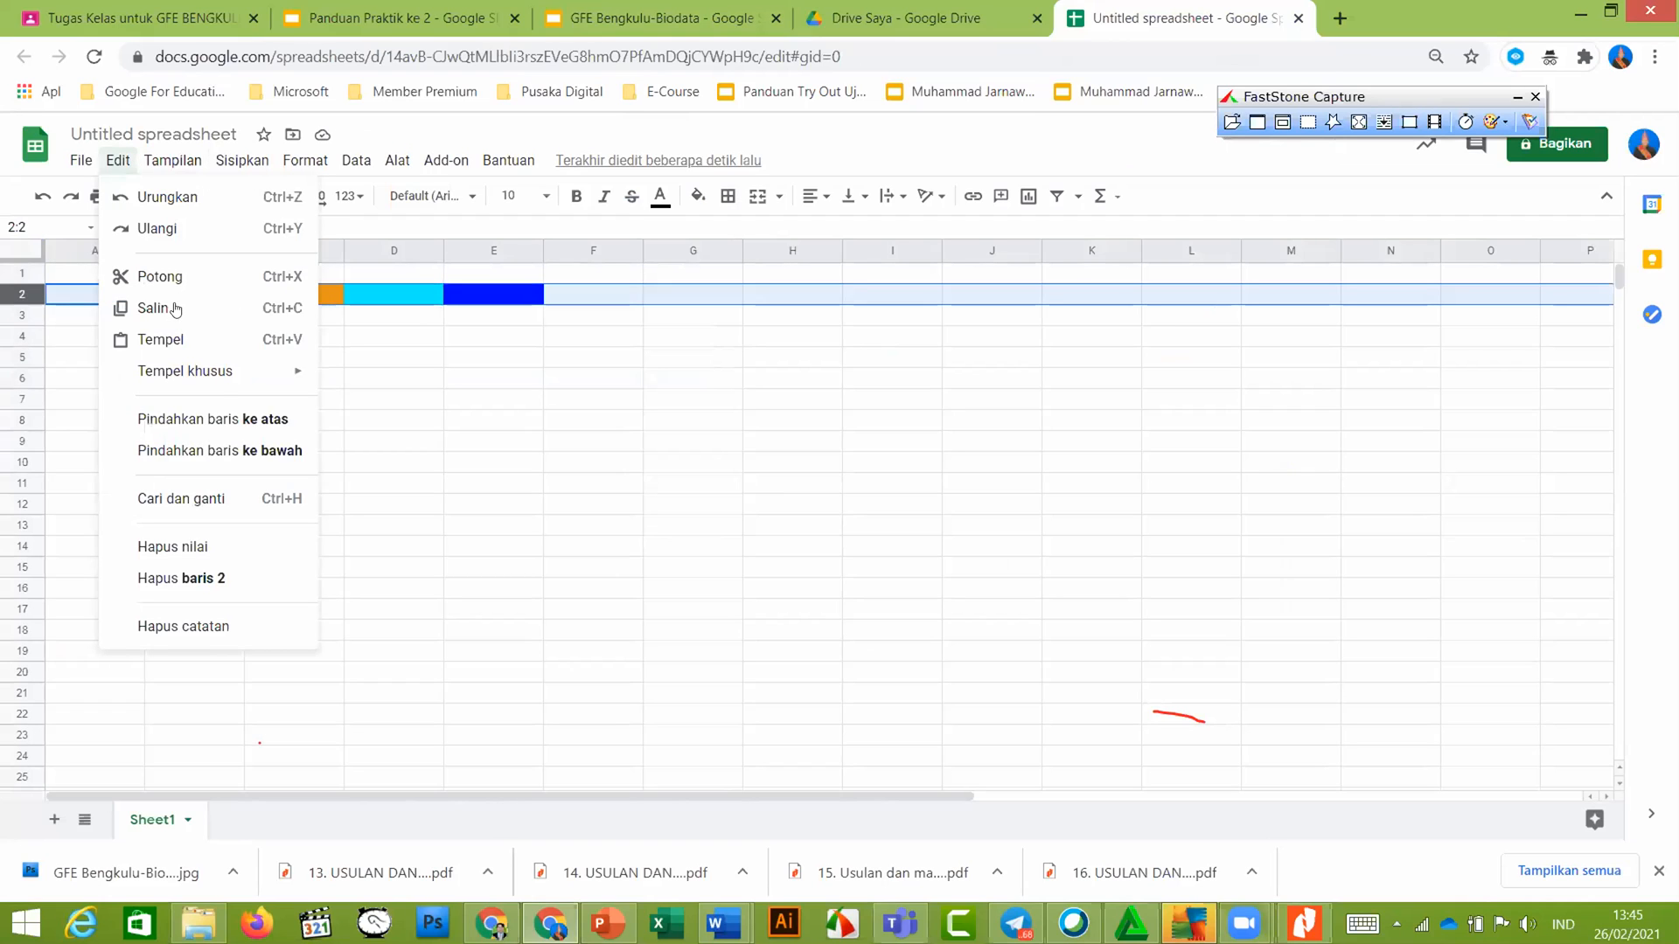
{"action": "left_click", "coordinate": [169, 277]}
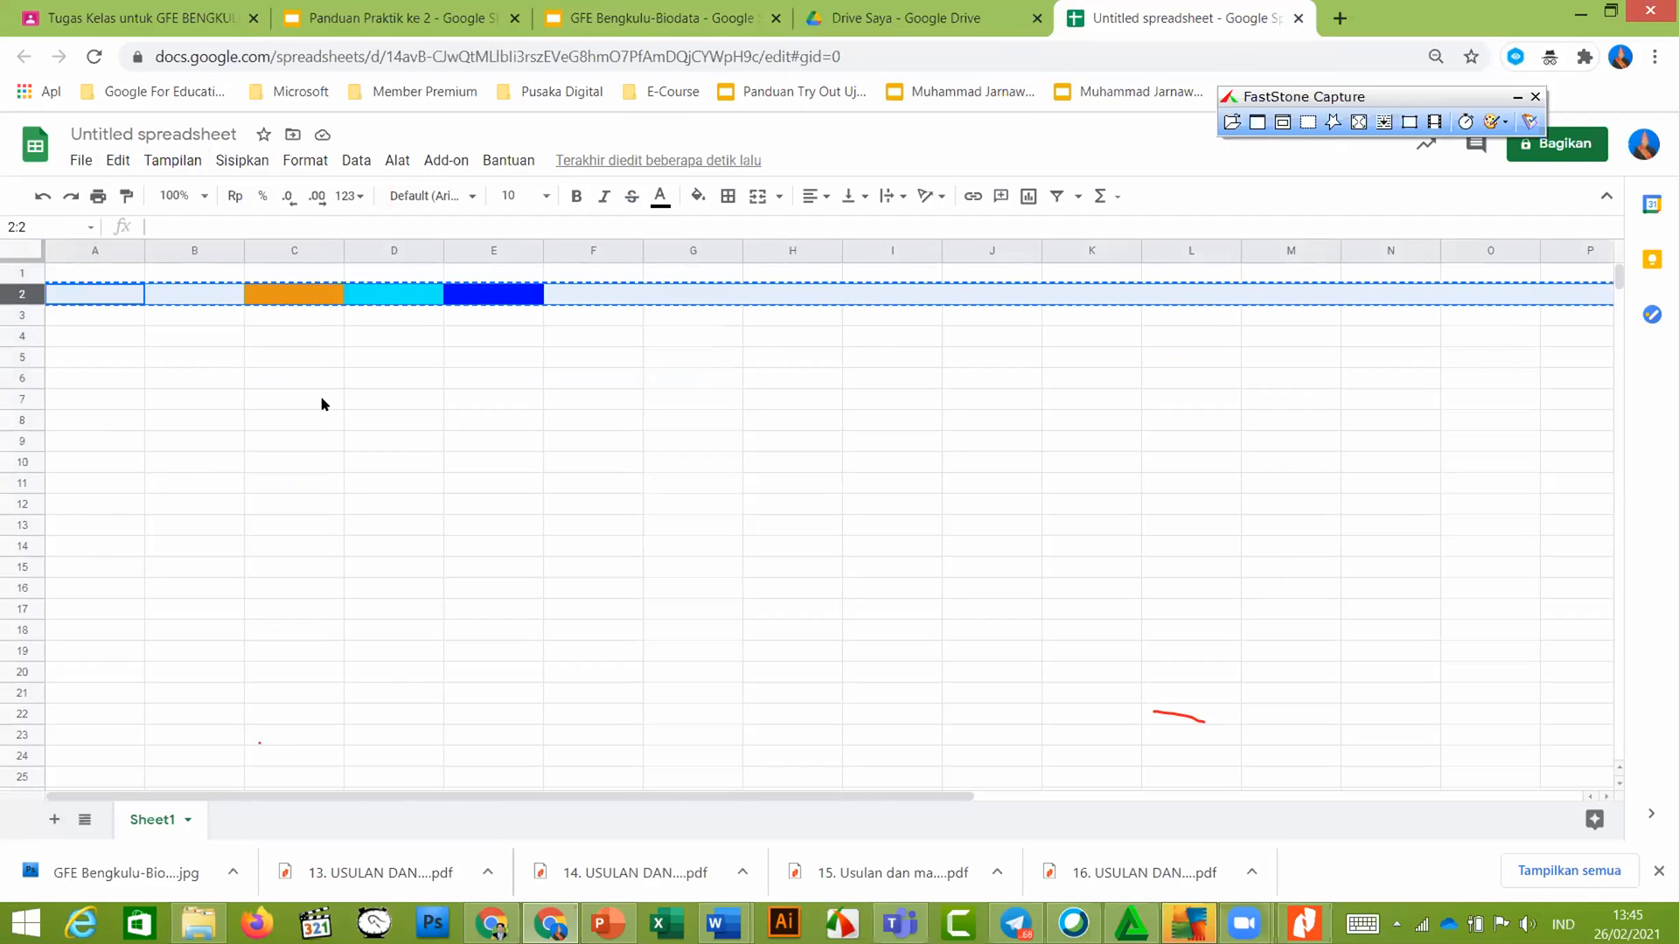
{"action": "left_click", "coordinate": [320, 395]}
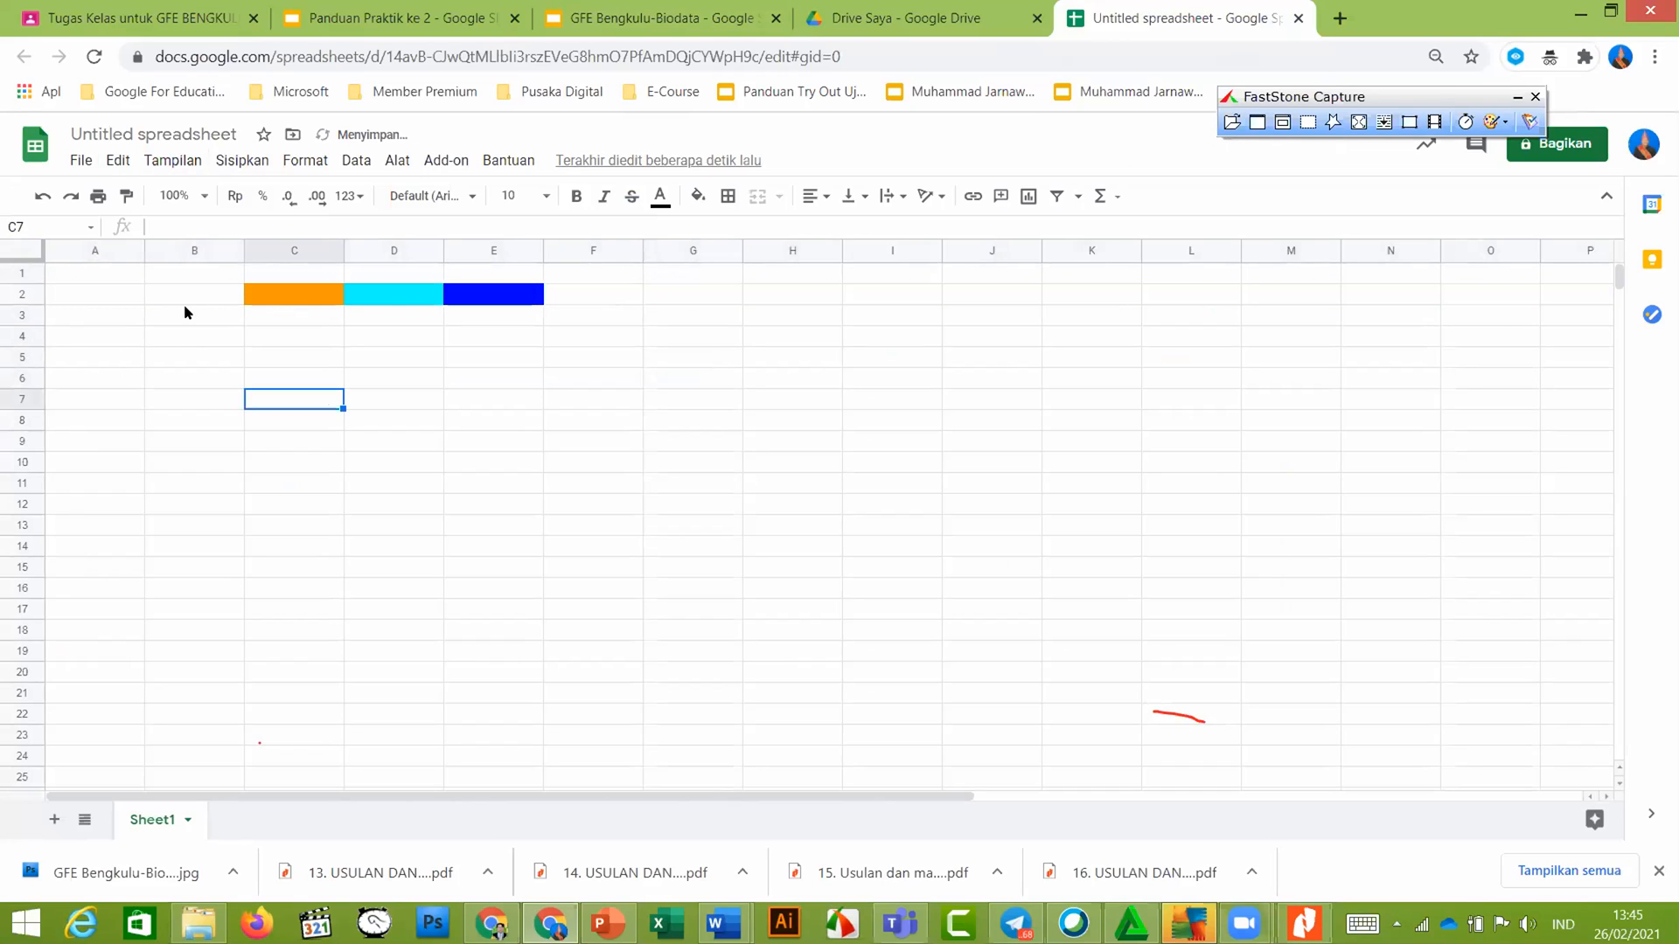
Create another blank spreadsheet via File > New
{"action": "left_click", "coordinate": [72, 162]}
{"action": "mouse_move", "coordinate": [118, 245]}
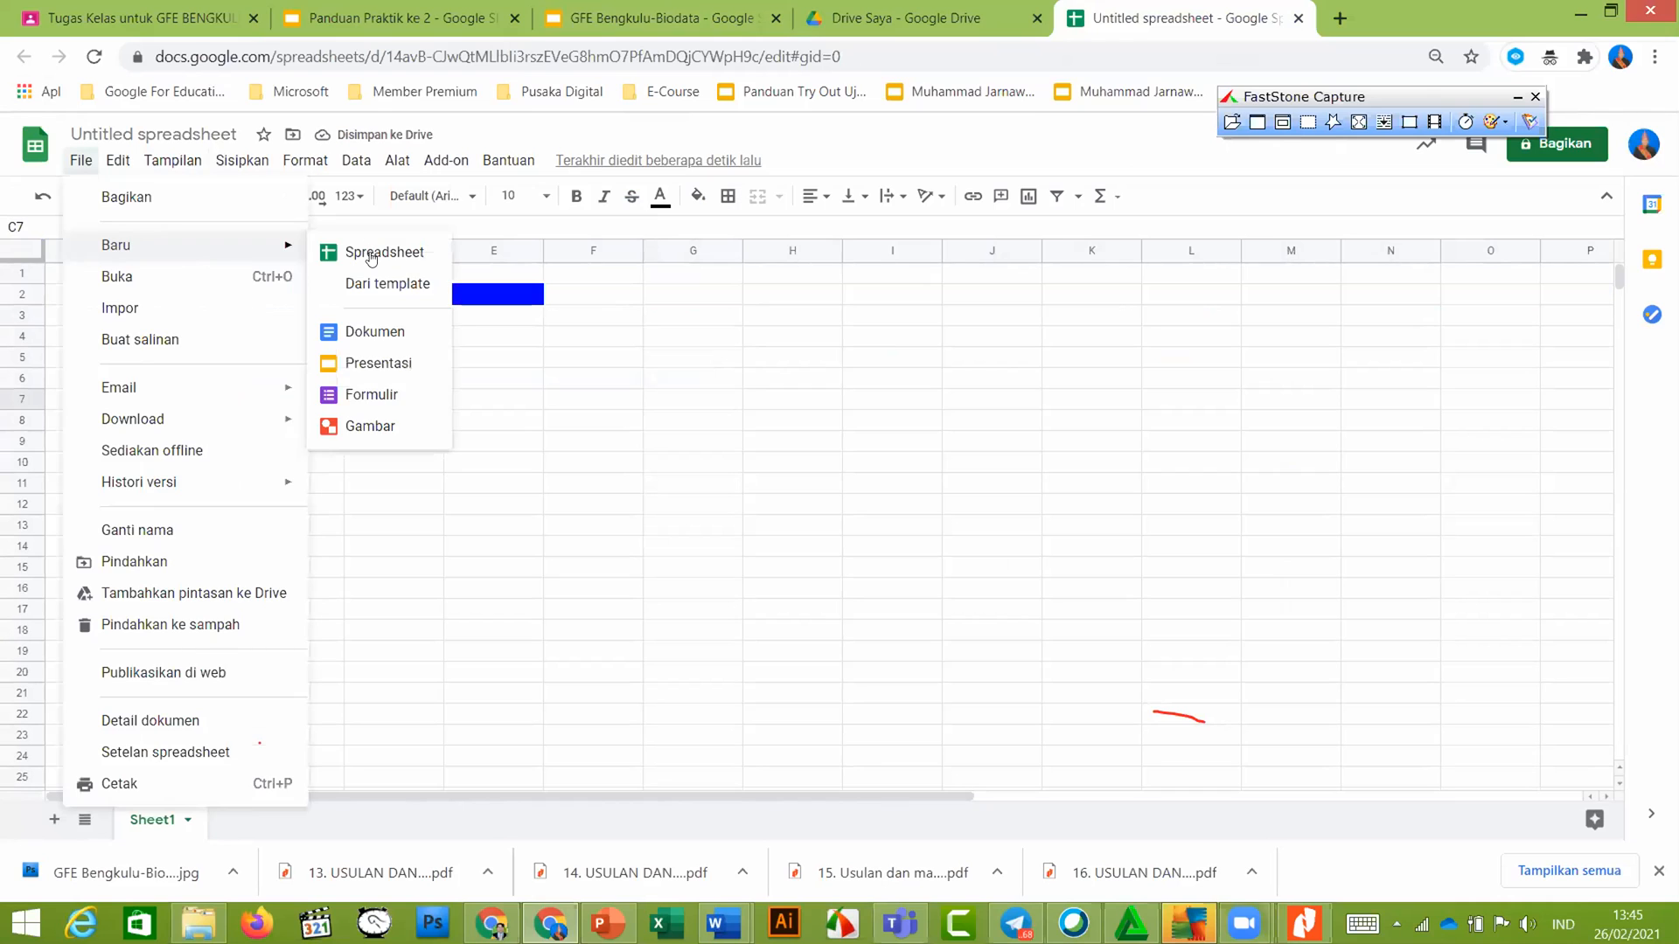
{"action": "left_click", "coordinate": [382, 251]}
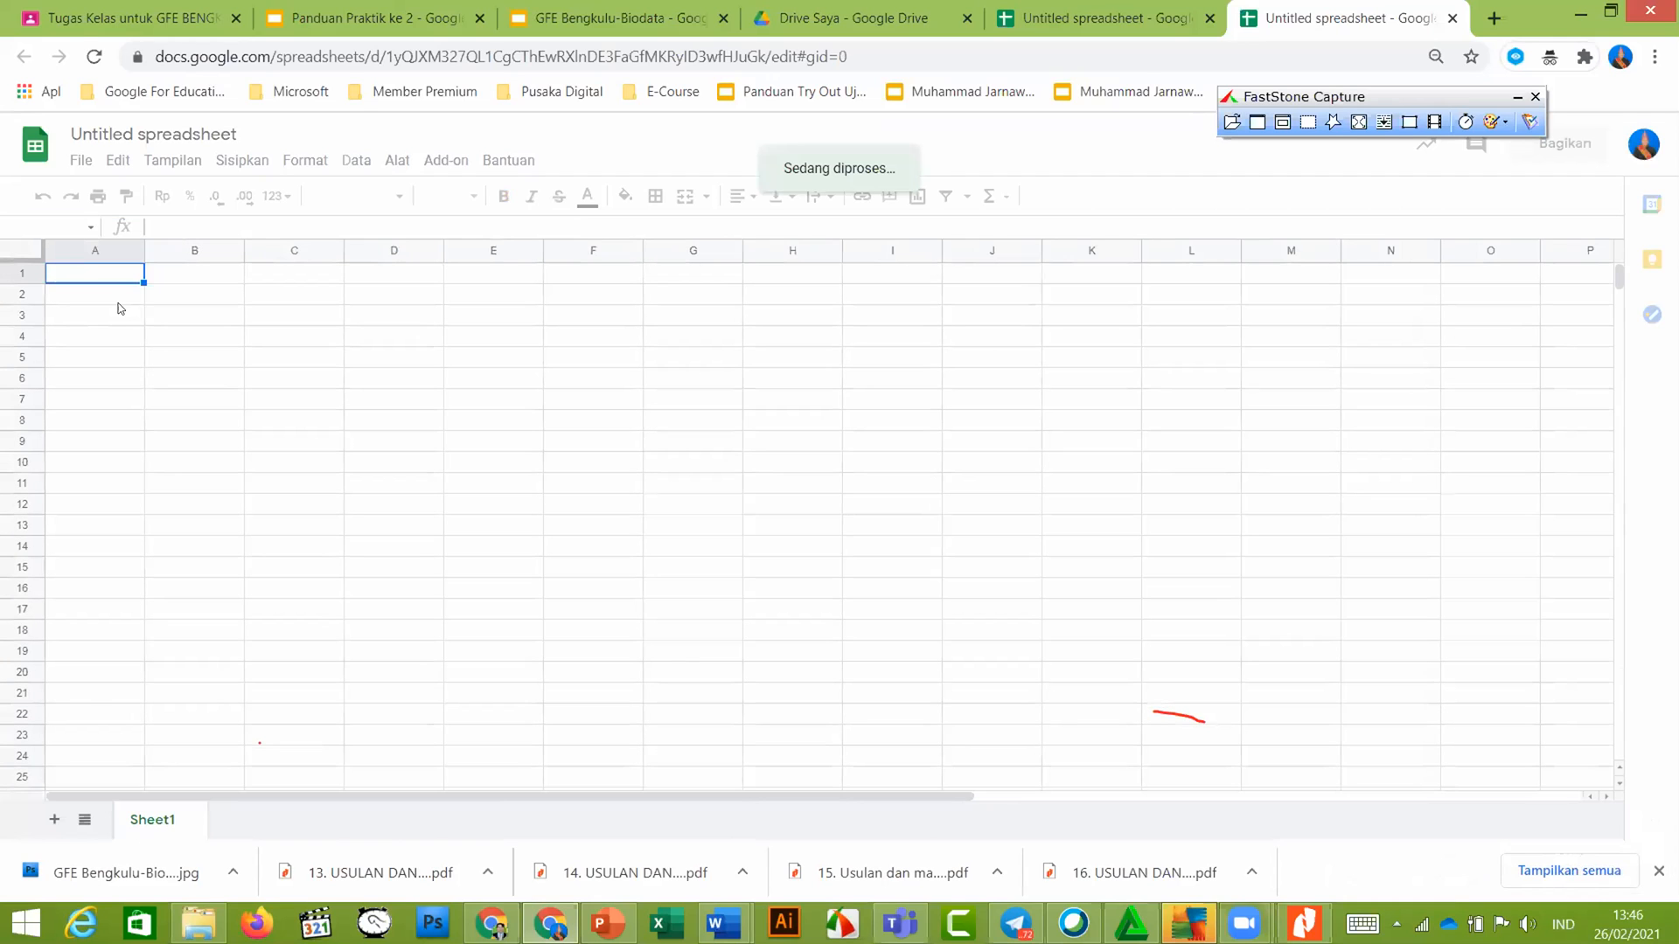
Enter the Nama header in A1 and two student names below it
{"action": "type", "text": "Nama"}
{"action": "key", "text": "Return"}
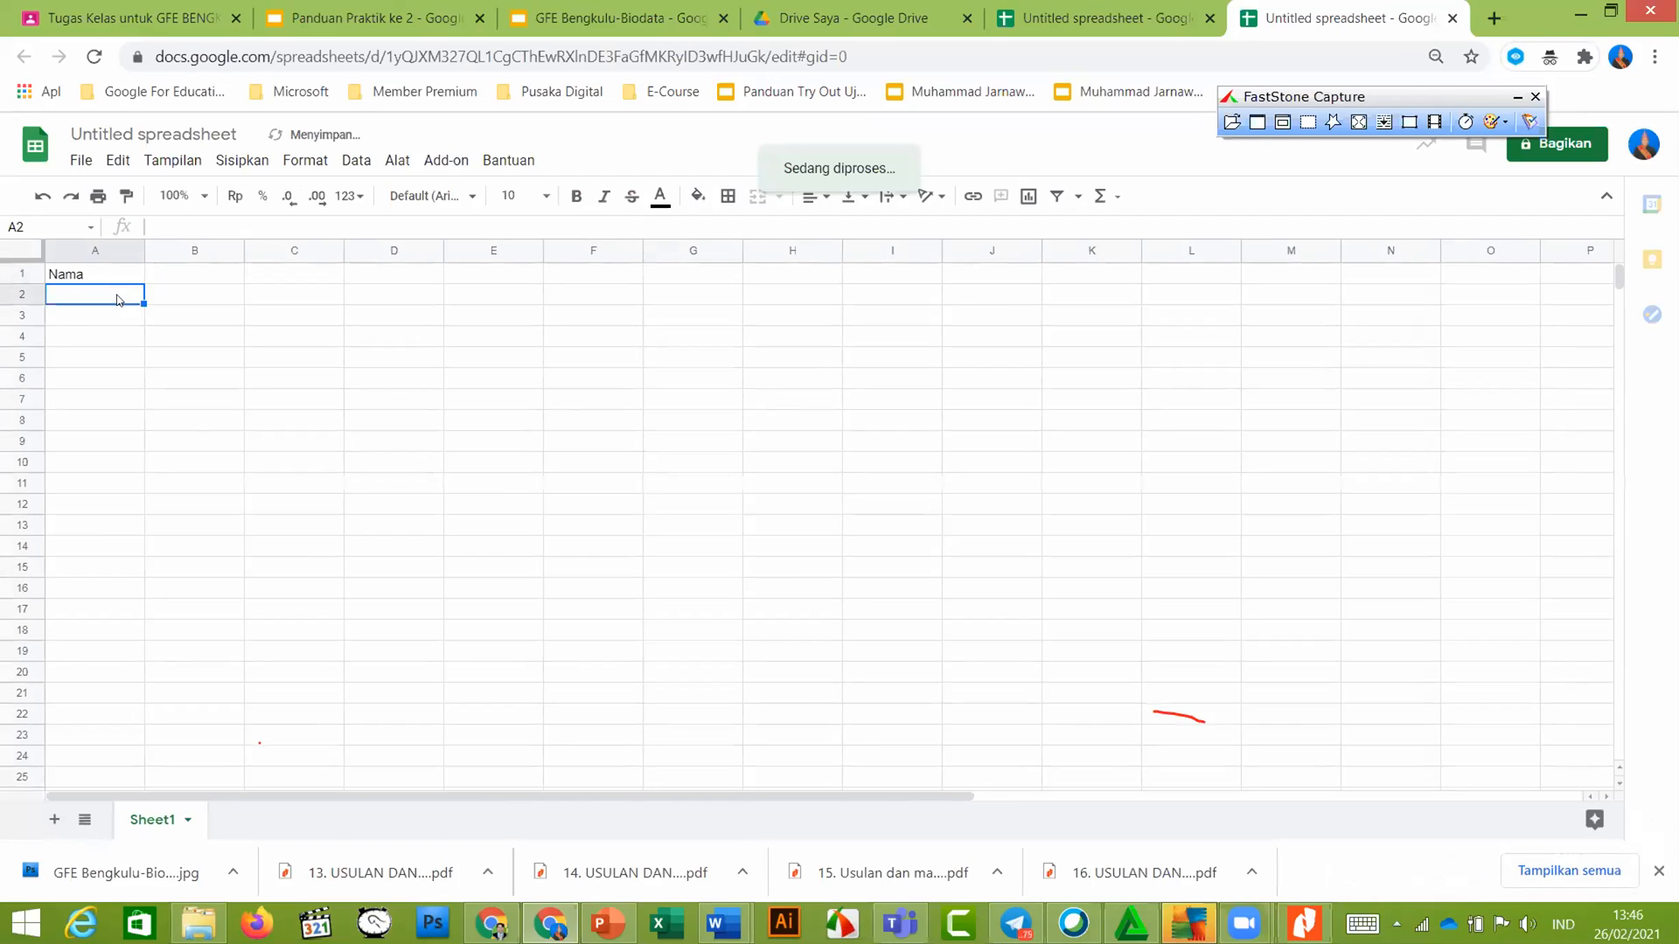
{"action": "type", "text": "Budi"}
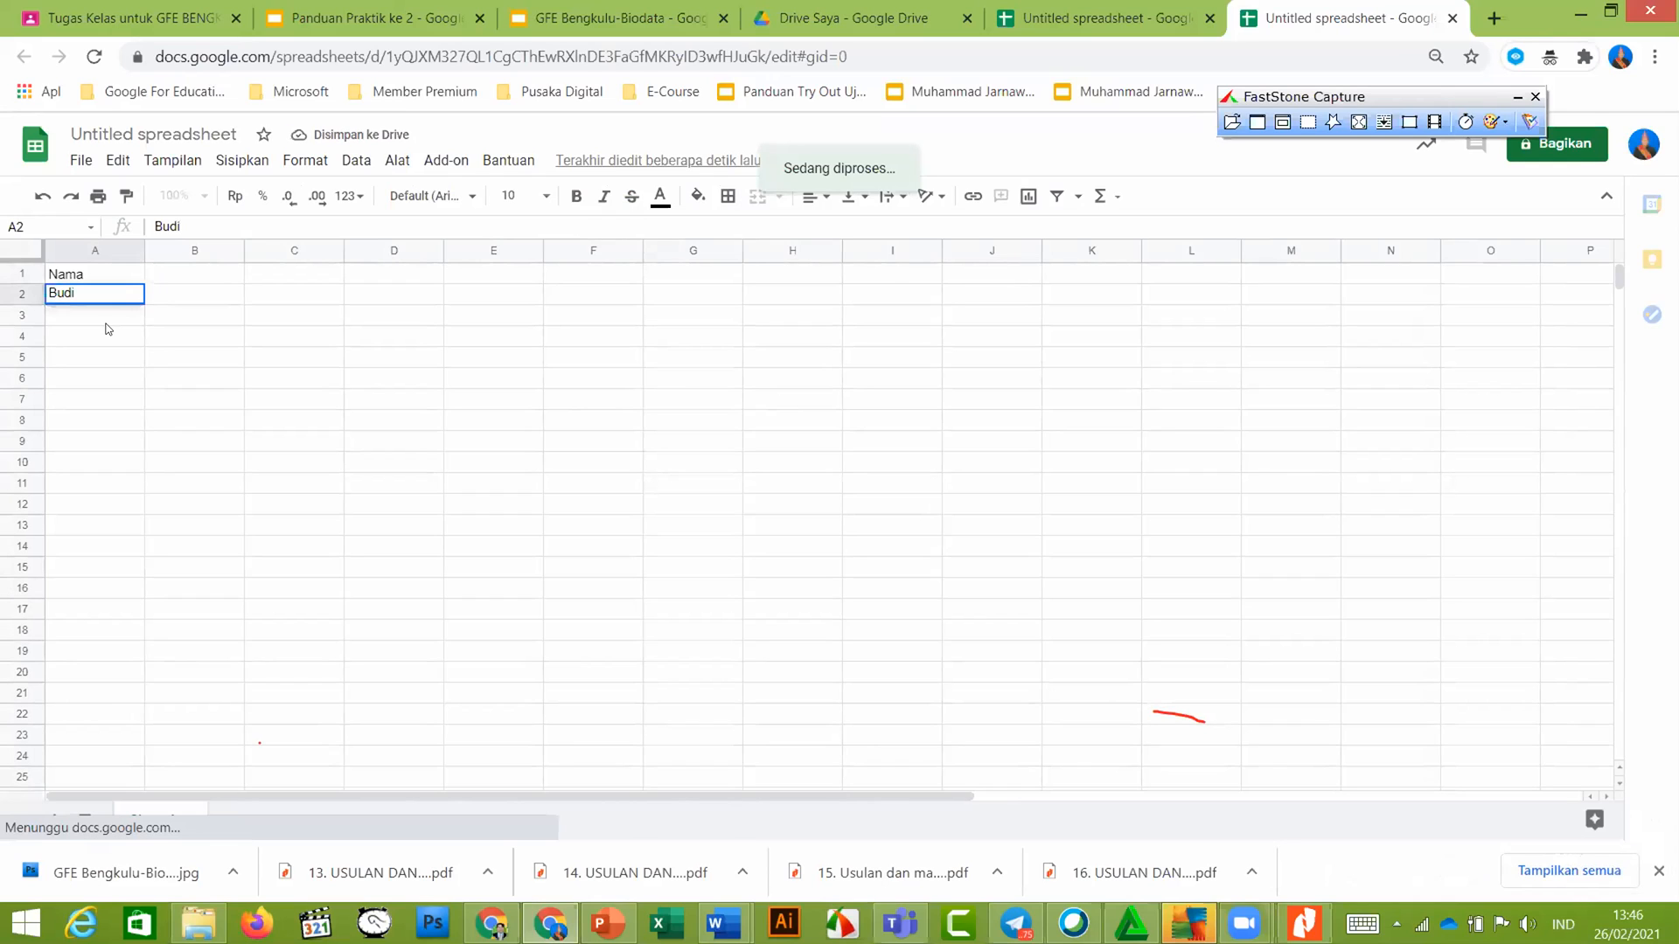
{"action": "key", "text": "Return"}
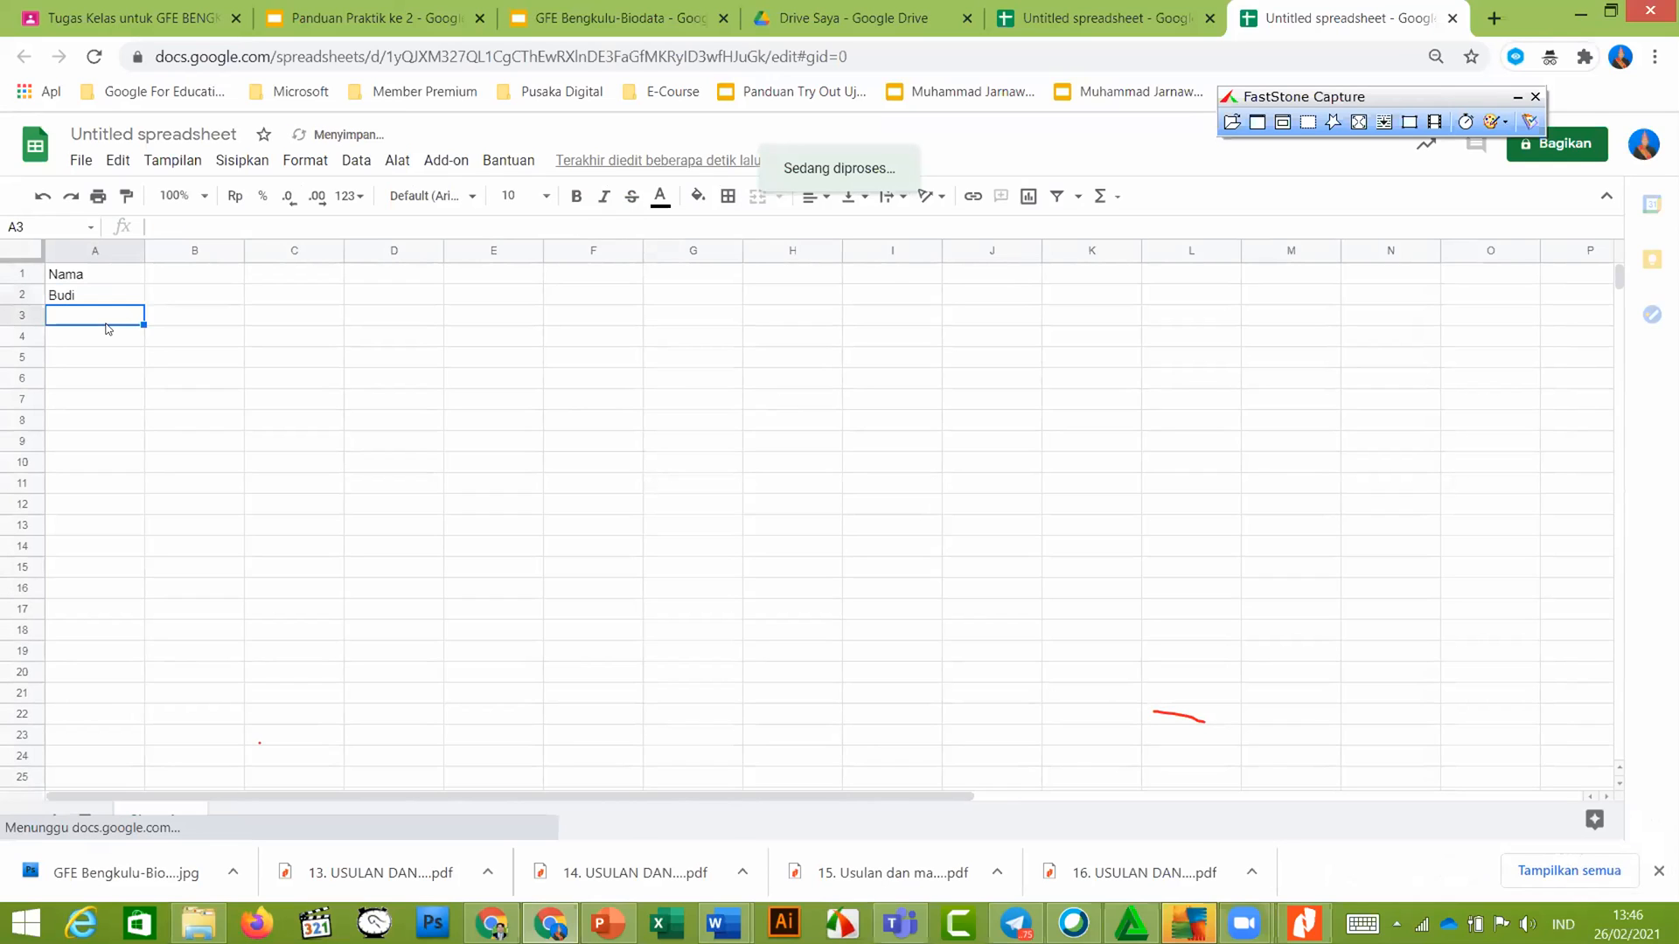
{"action": "type", "text": "Yanto"}
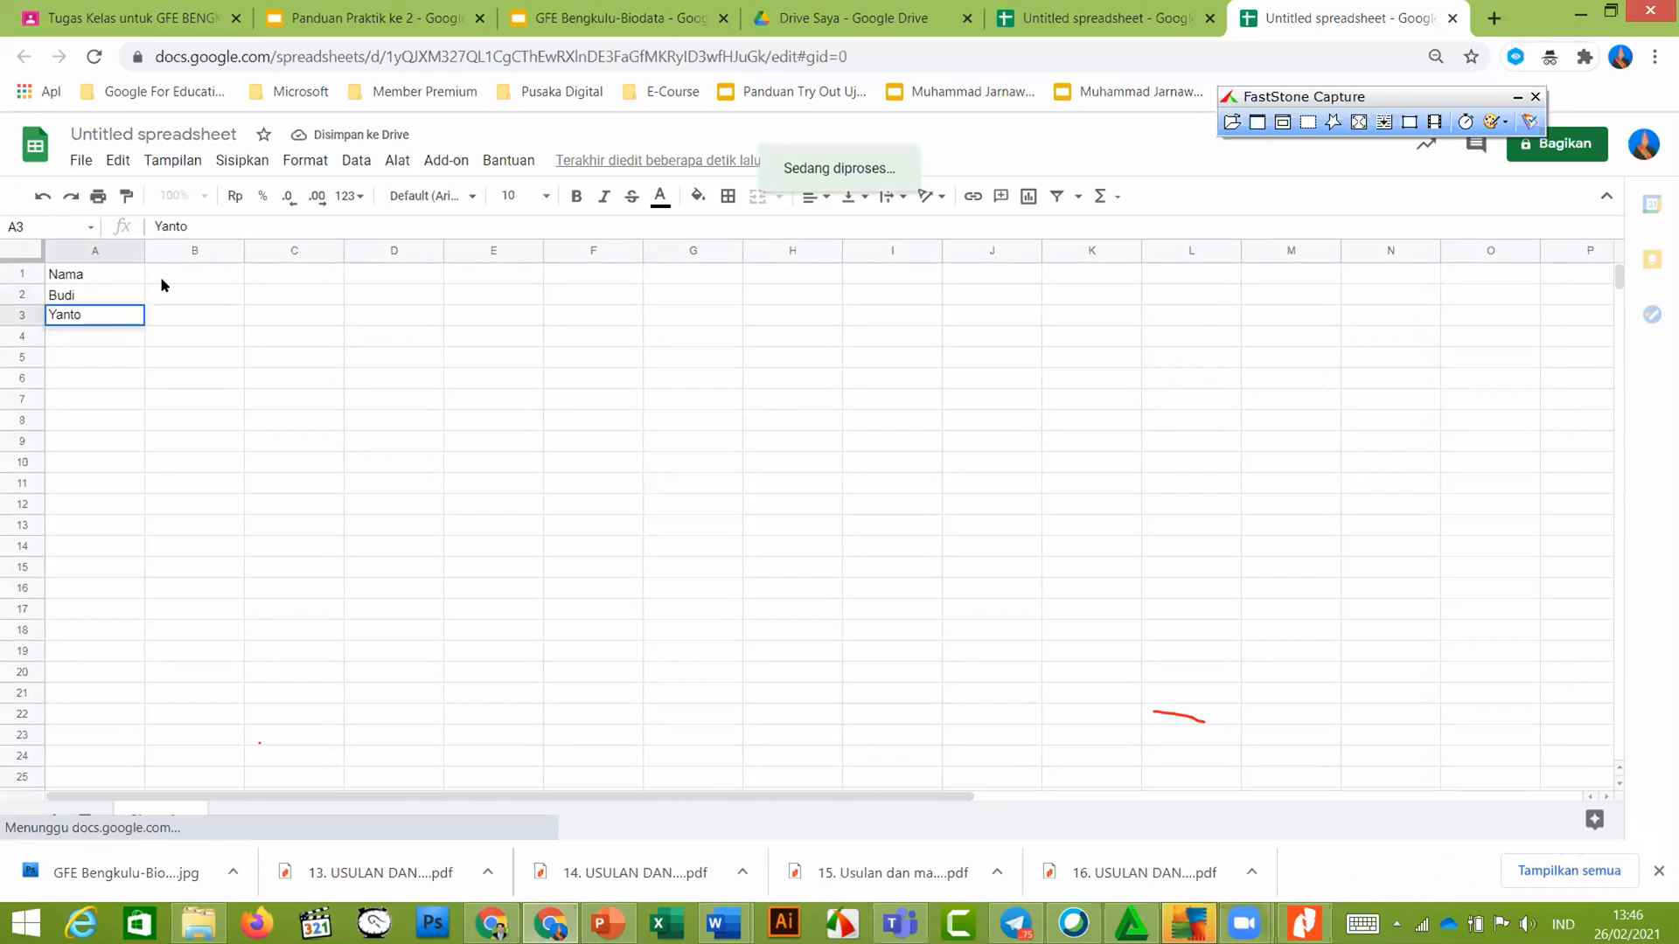
Add the Nilai 1 and Nilai 2 headers in B1 and C1
{"action": "left_click", "coordinate": [161, 278]}
{"action": "type", "text": "Nilai 1"}
{"action": "key", "text": "Tab"}
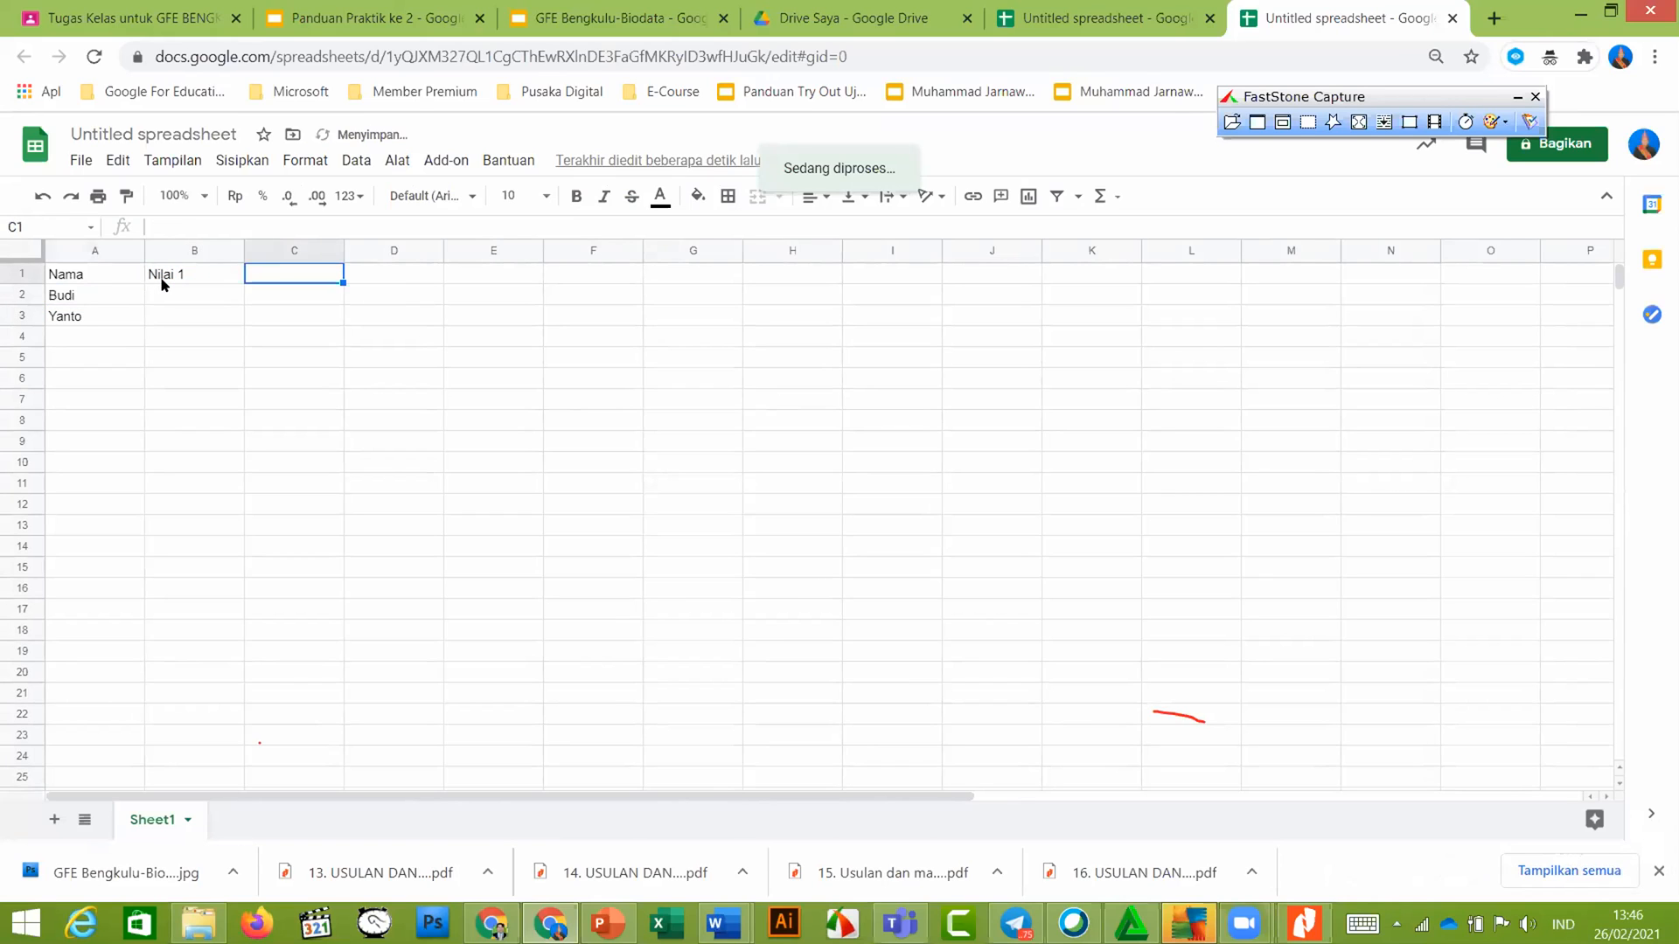
{"action": "type", "text": "Nul"}
{"action": "type", "text": "ila"}
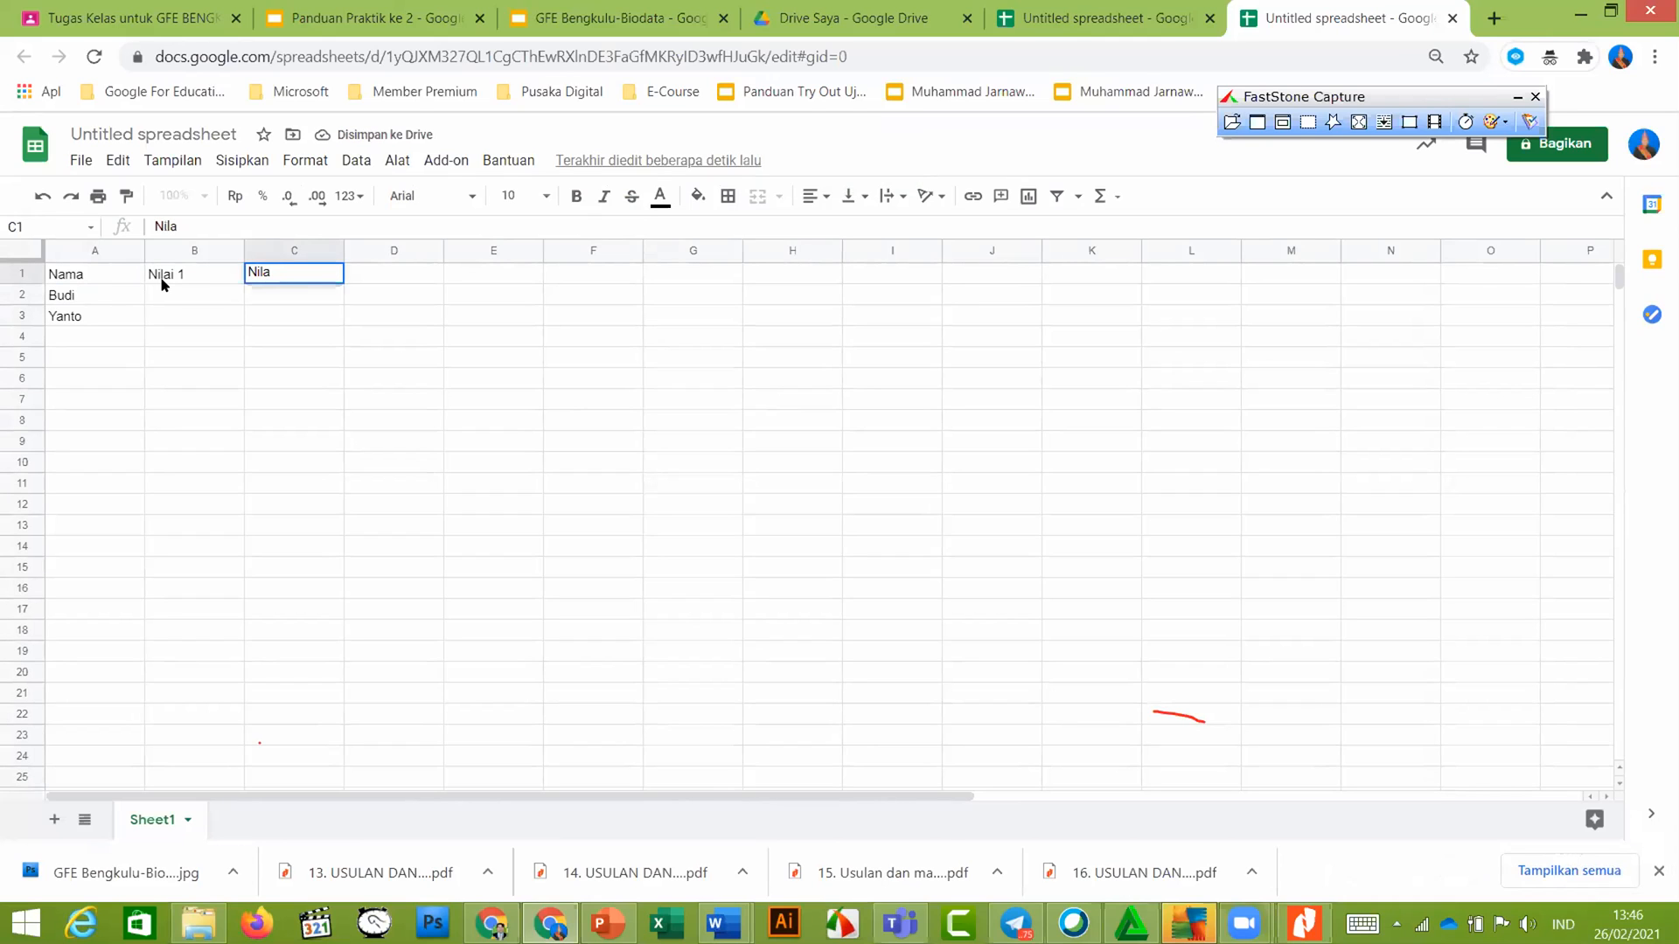
{"action": "type", "text": "i 2"}
{"action": "key", "text": "Return"}
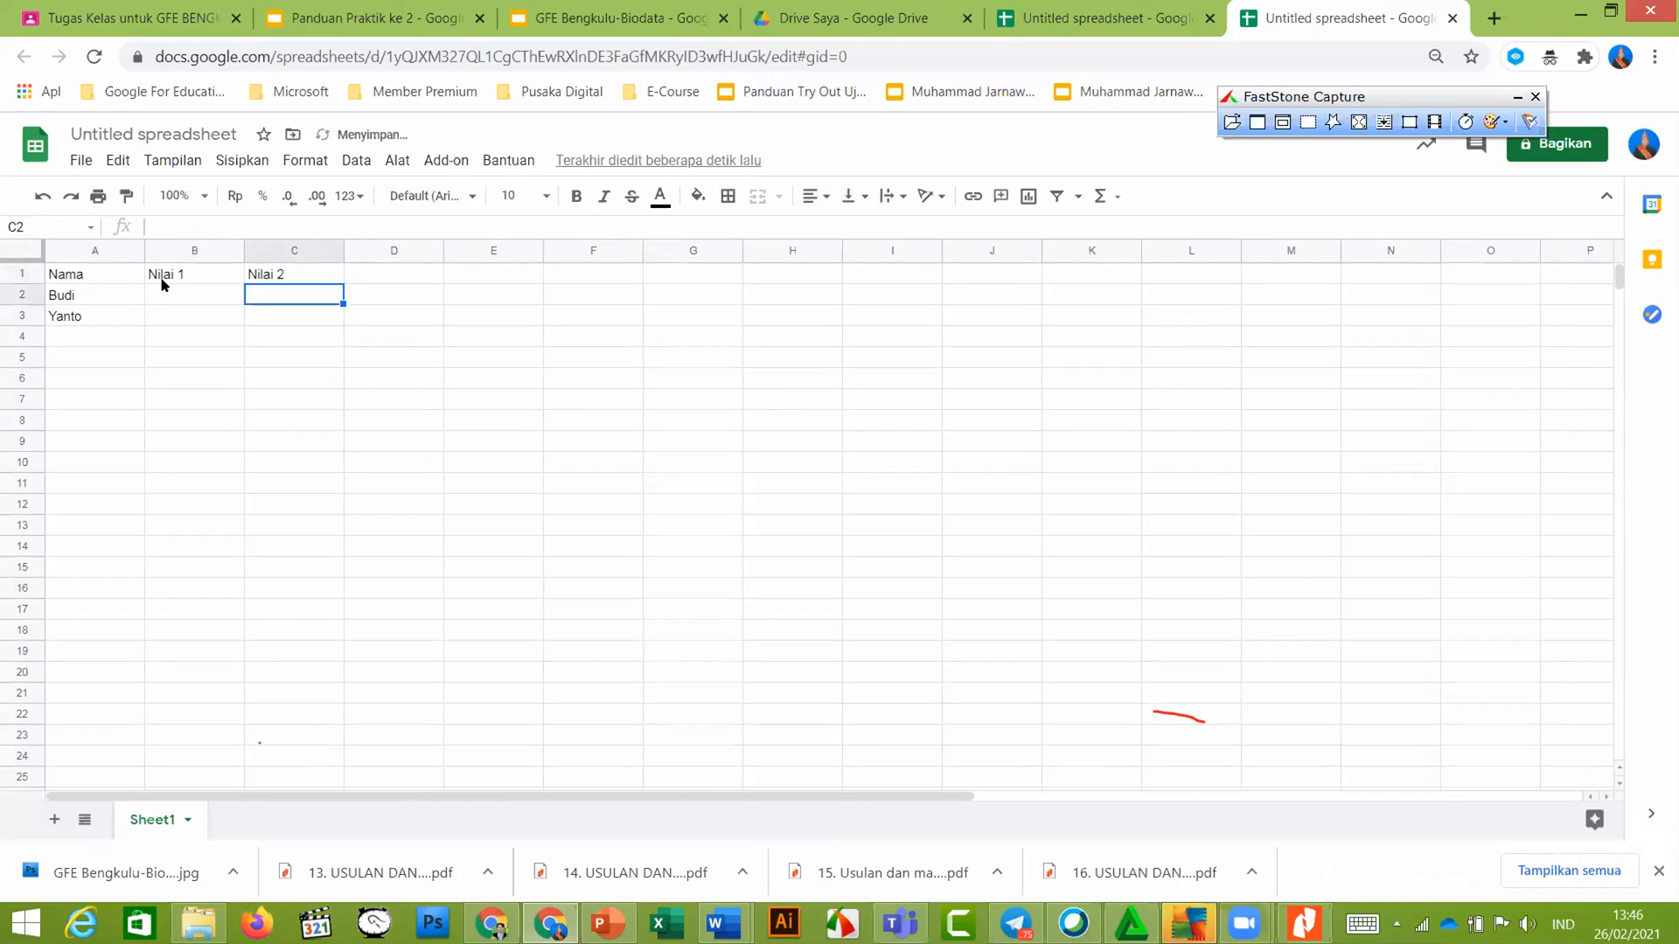
Enter scores 90 and 67 in row 2, and 82 and 78 in row 3
{"action": "key", "text": "Left"}
{"action": "type", "text": "90"}
{"action": "key", "text": "Tab"}
{"action": "type", "text": "67"}
{"action": "key", "text": "Return"}
{"action": "key", "text": "Left"}
{"action": "type", "text": "8"}
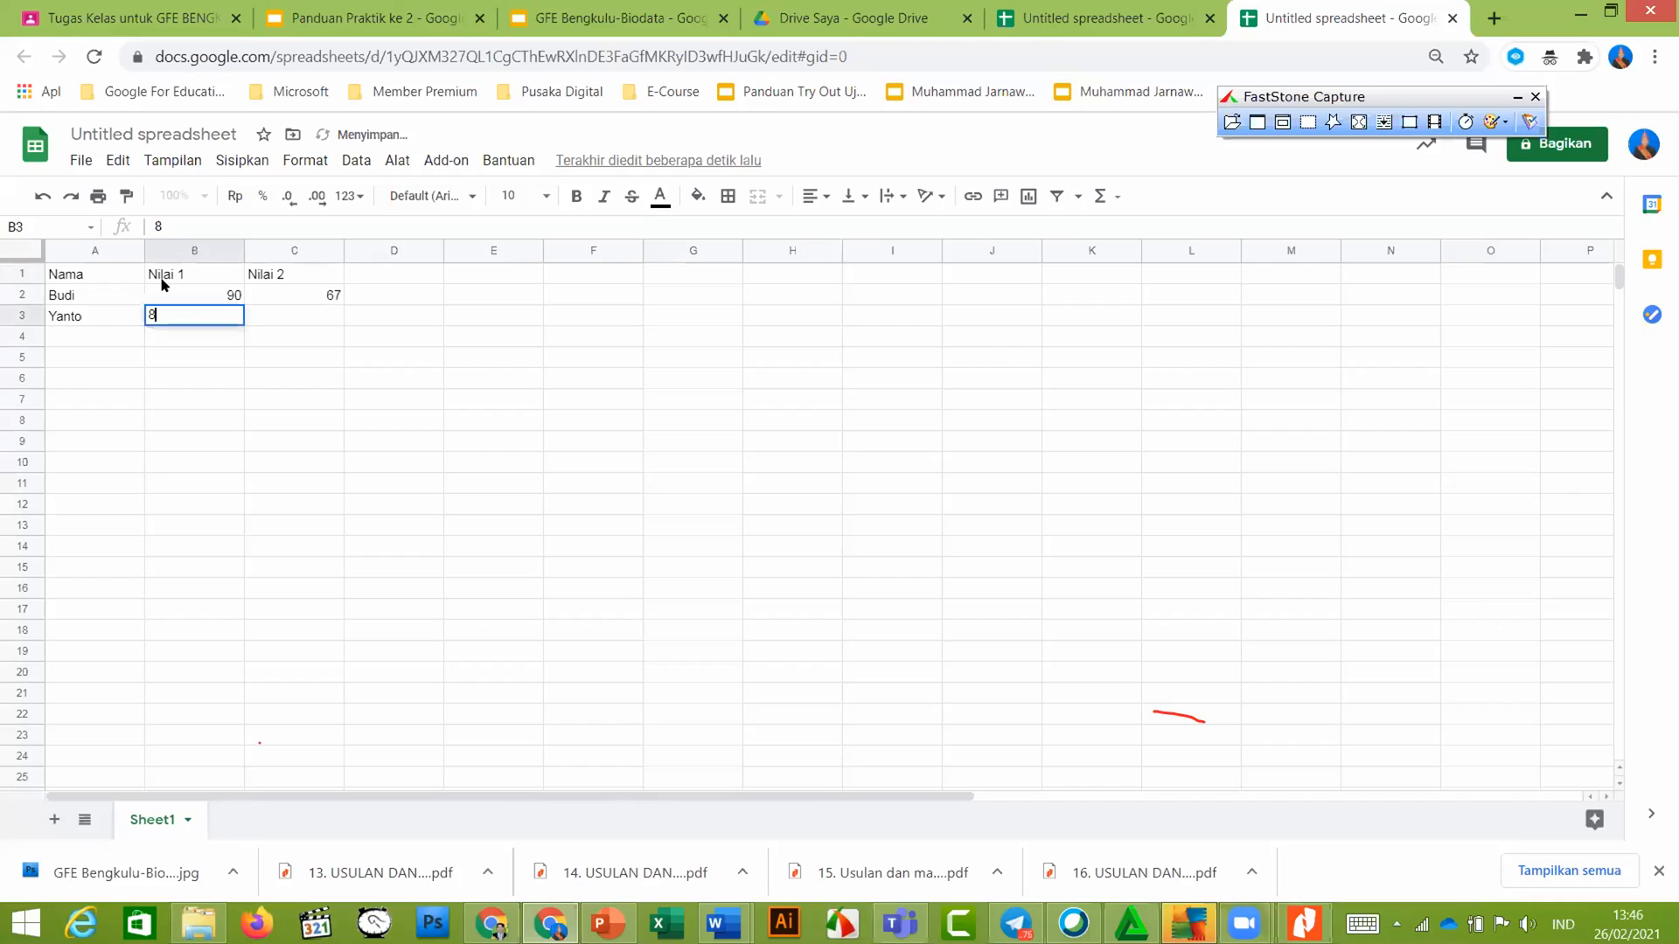
{"action": "type", "text": "2"}
{"action": "key", "text": "Tab"}
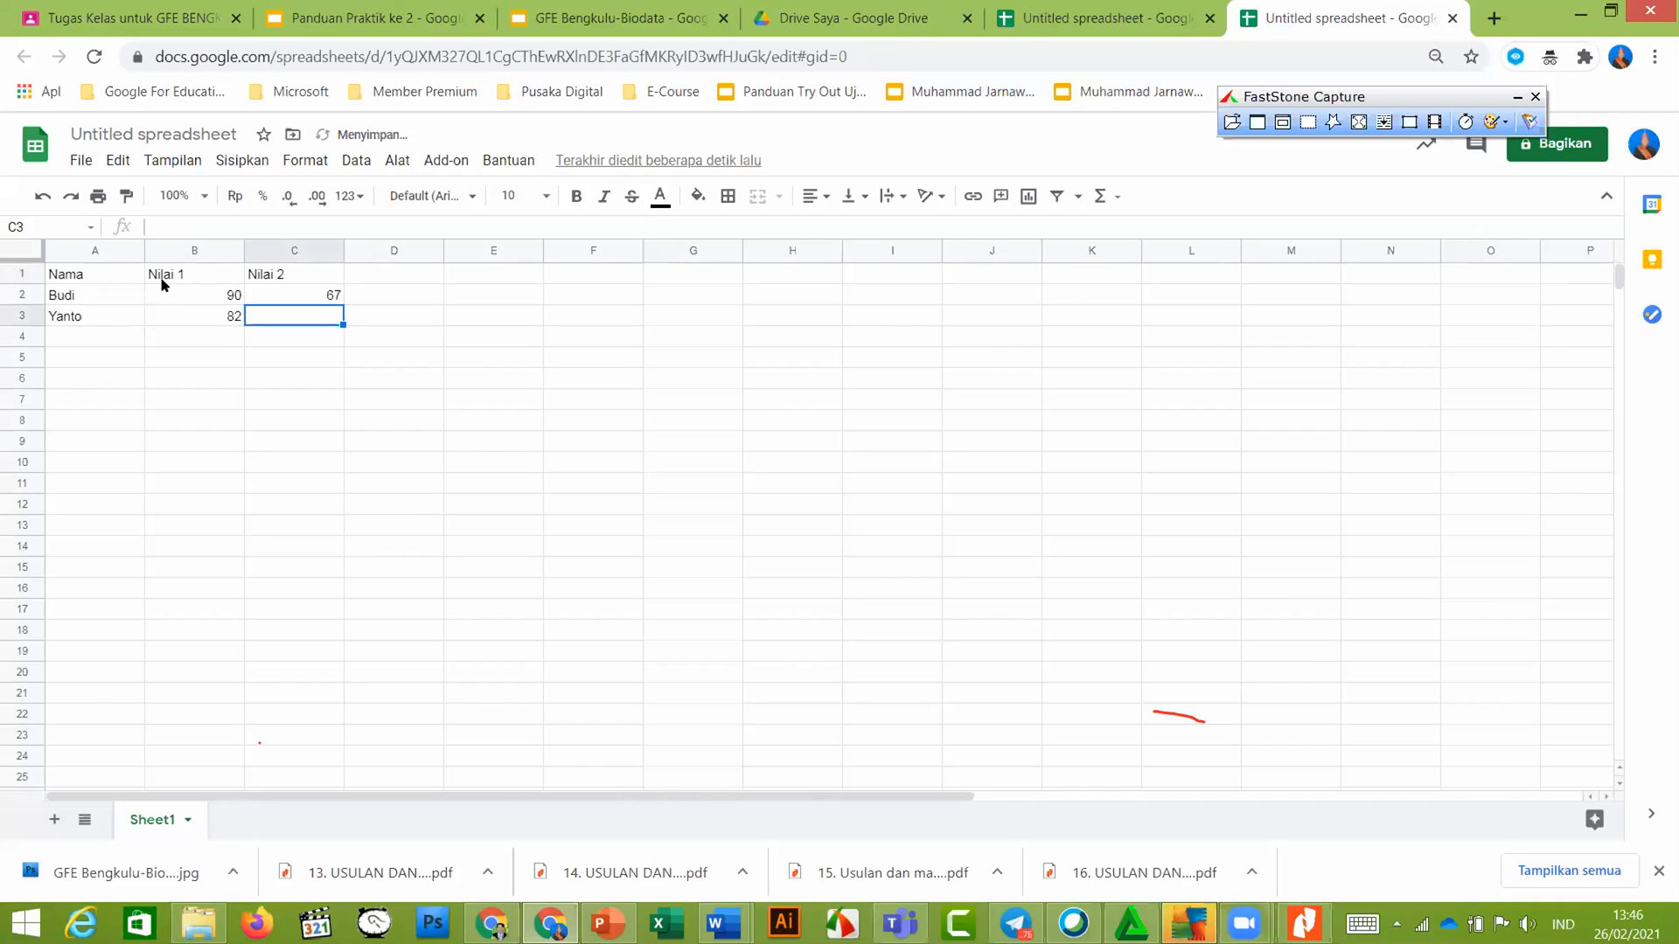
{"action": "type", "text": "78"}
{"action": "key", "text": "Up"}
Add the Rata-rata header in D1 and begin a formula in D2
{"action": "key", "text": "Right"}
{"action": "key", "text": "Up"}
{"action": "type", "text": "Rata-rata"}
{"action": "key", "text": "Return"}
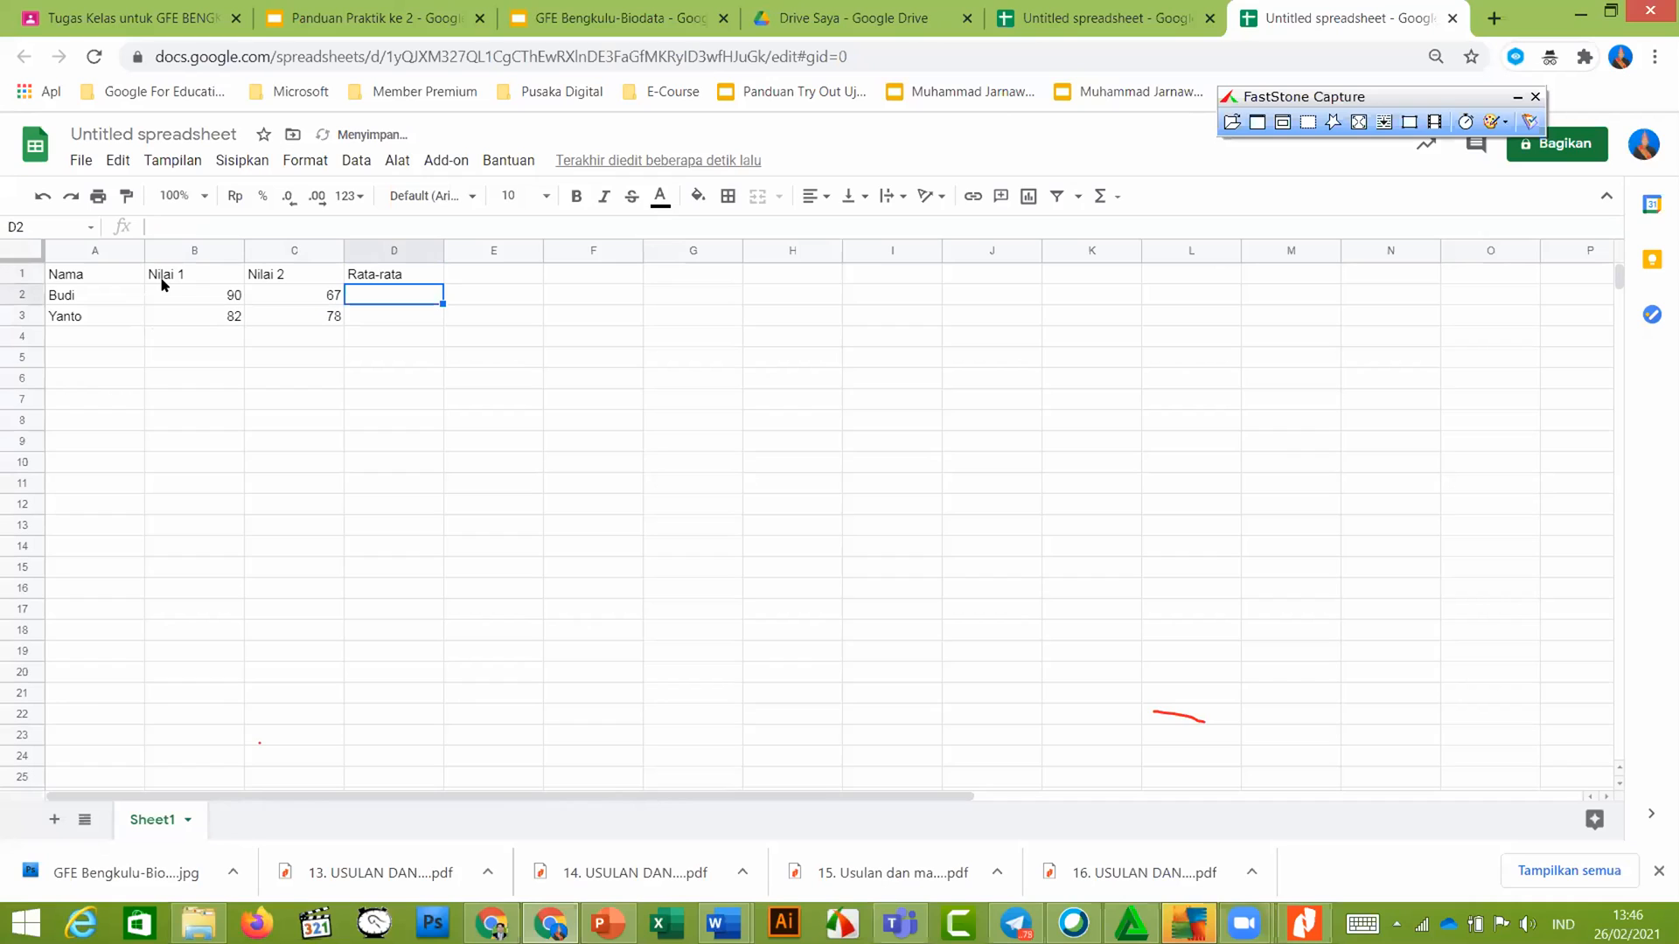
{"action": "type", "text": "="}
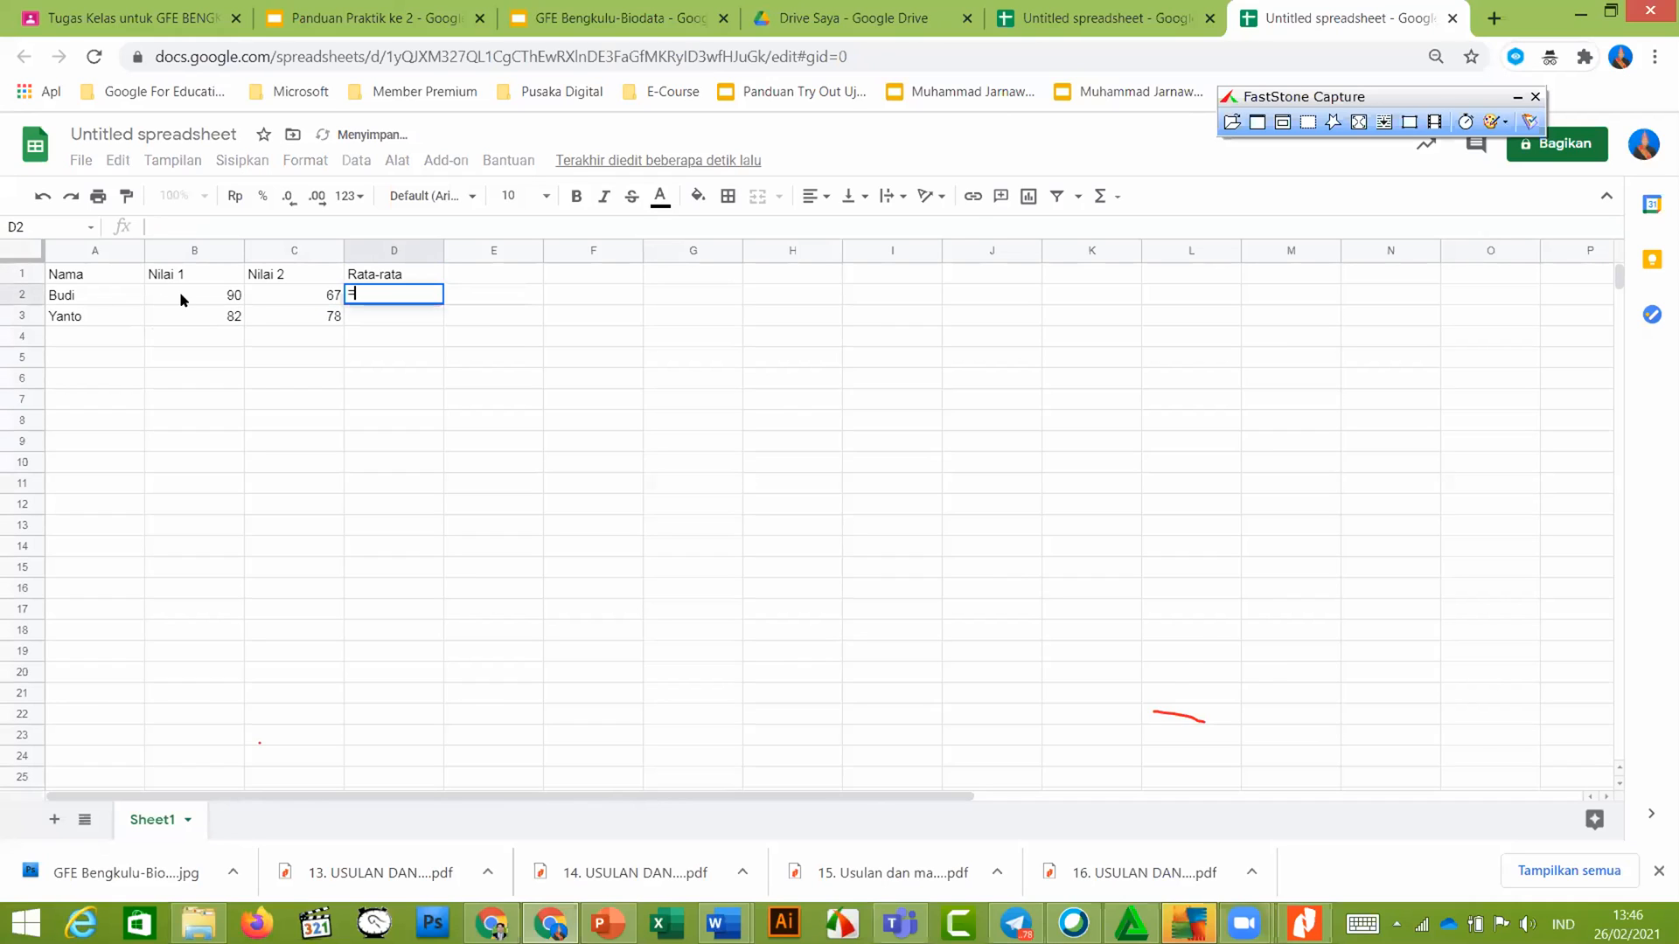
{"action": "type", "text": "("}
Enter =Avarage(B2:C2) in D2, averaging B2 through C2
{"action": "key", "text": "BackSpace"}
{"action": "type", "text": "Avarage("}
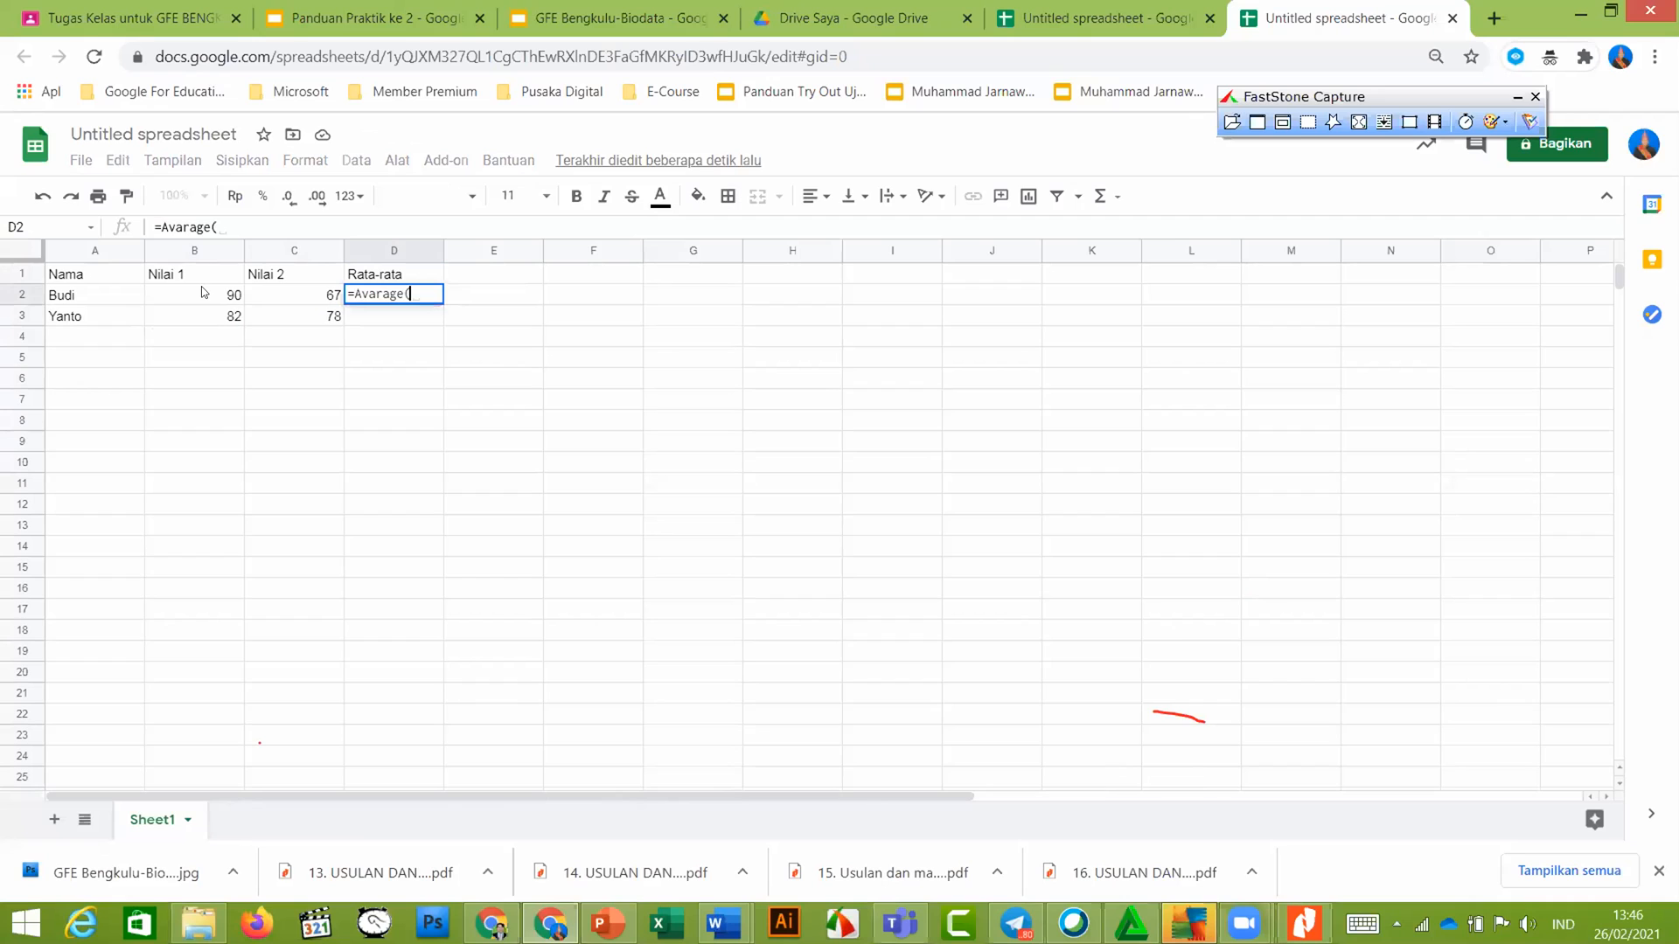
{"action": "left_click", "coordinate": [202, 288]}
{"action": "key", "text": "shift+Right"}
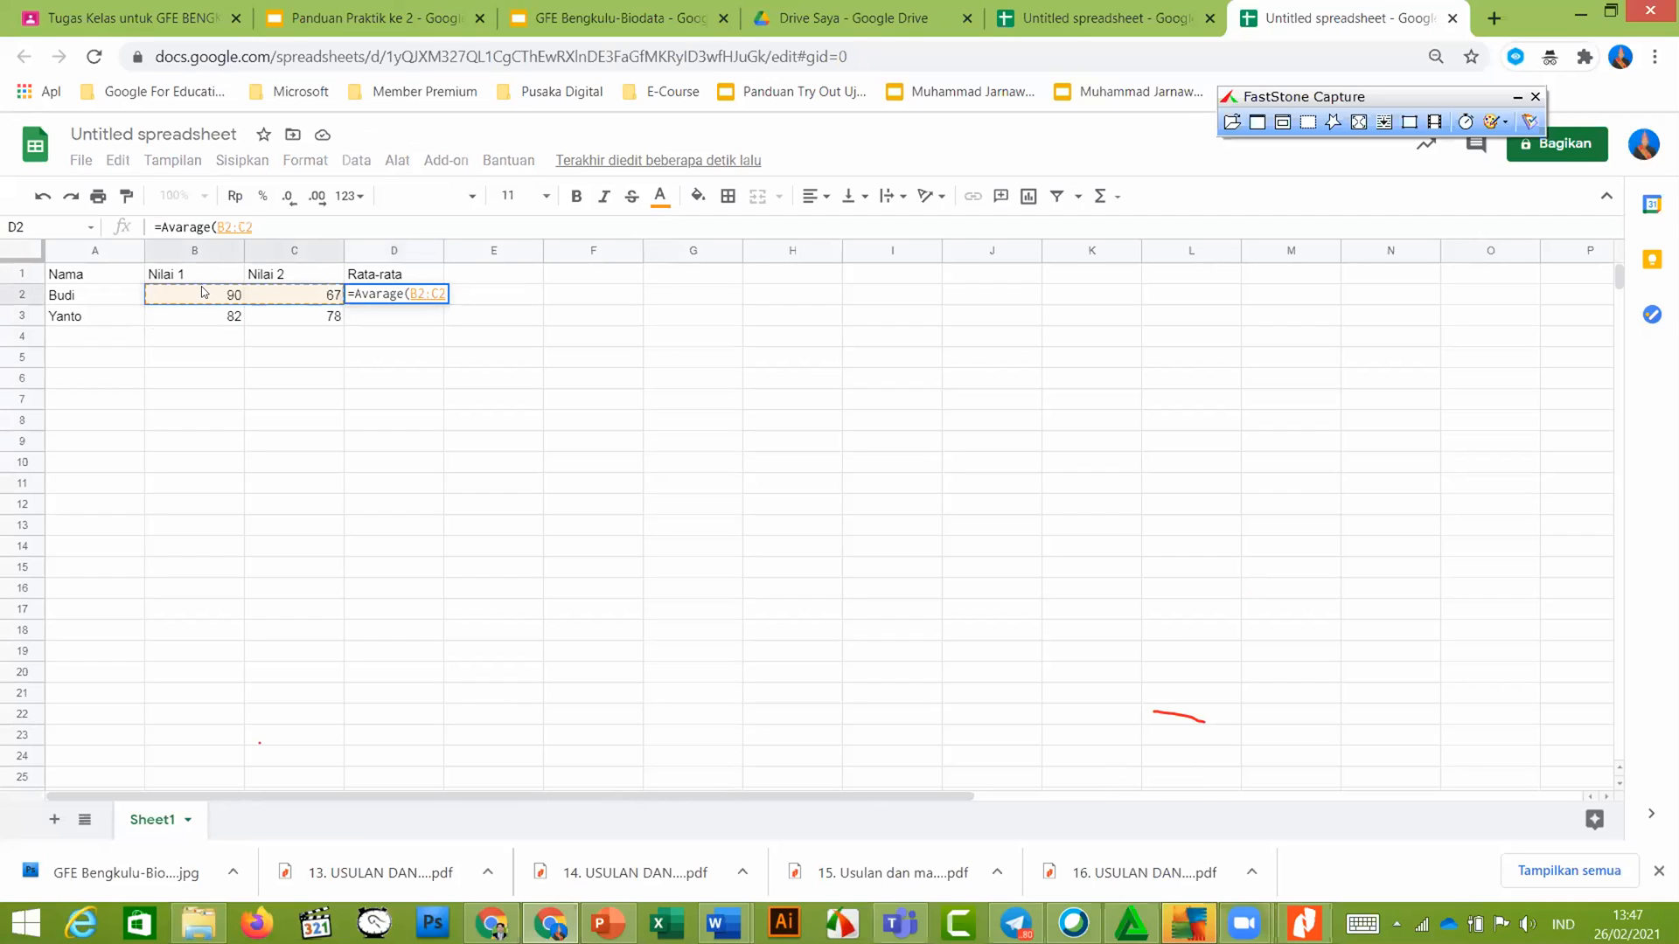
{"action": "key", "text": "Return"}
Edit D2's formula to try correcting the misspelled function name causing #NAME?
{"action": "left_click", "coordinate": [395, 298]}
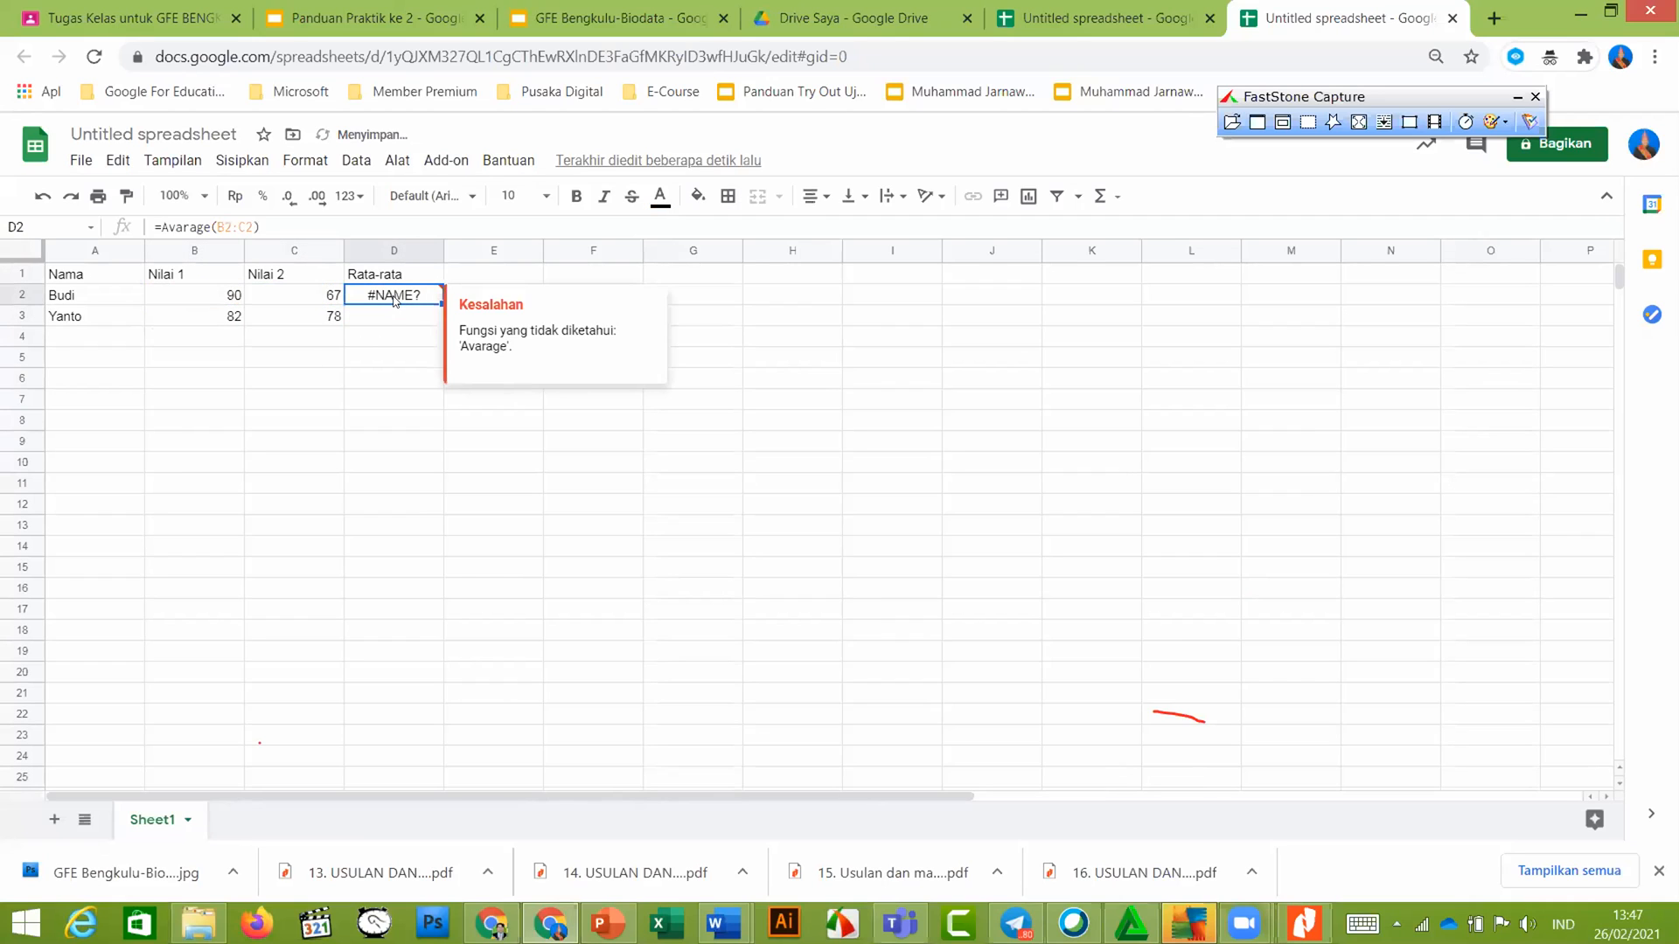
{"action": "key", "text": "F2"}
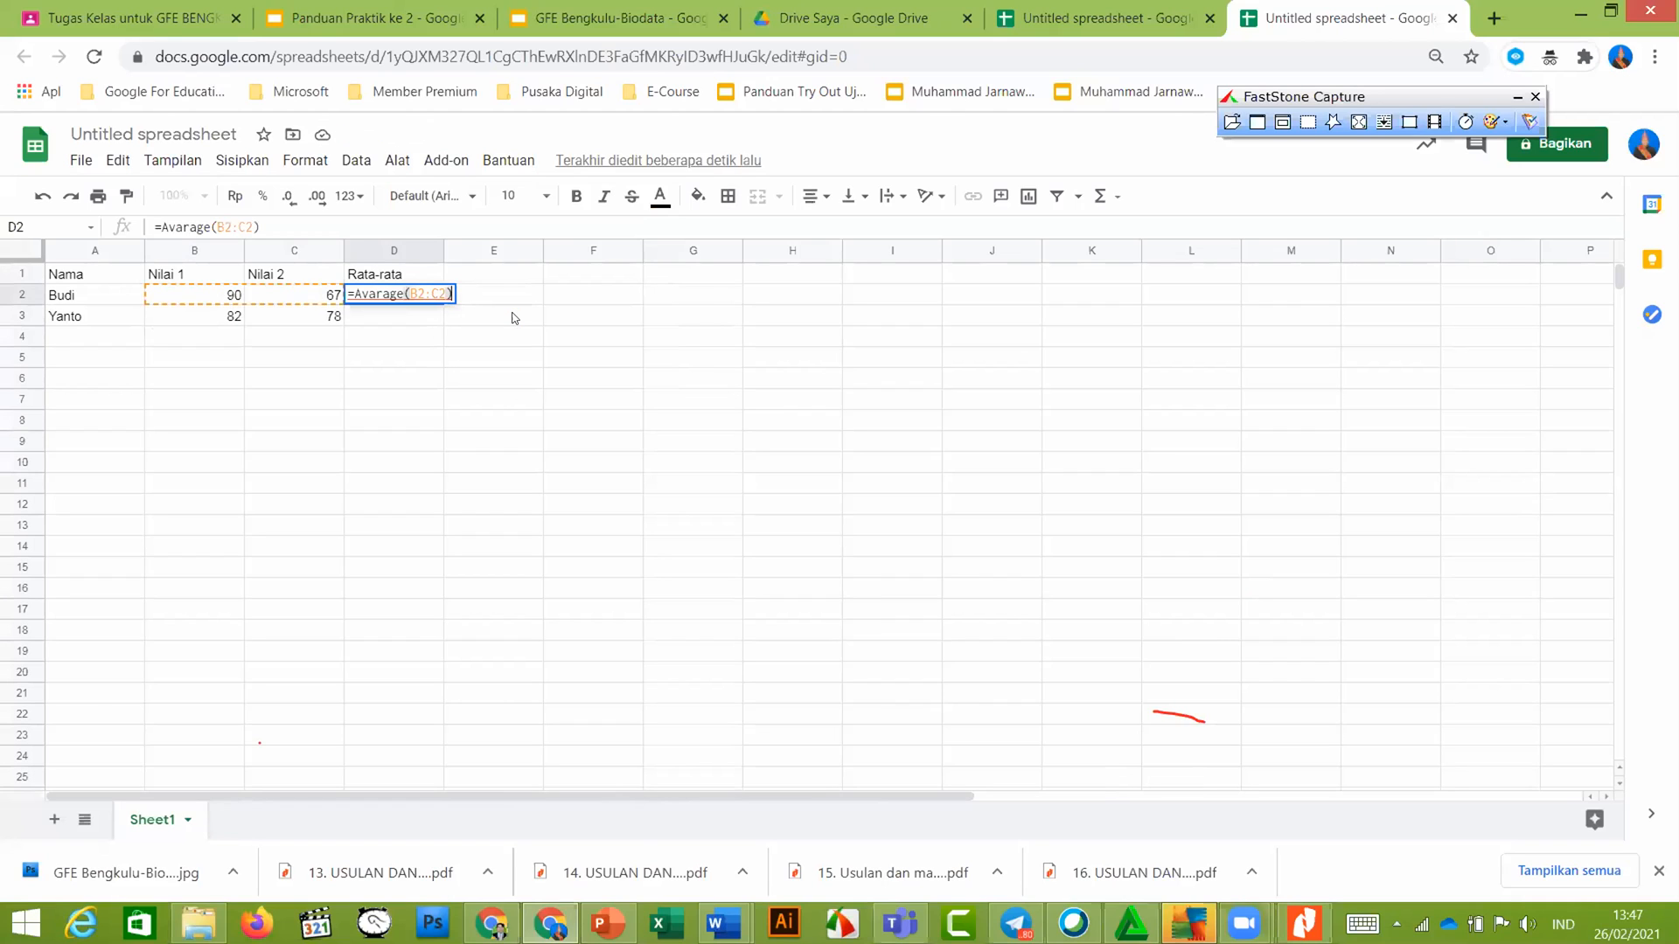
{"action": "key", "text": "Left"}
{"action": "key", "text": "Left"}
{"action": "key", "text": "Left"}
{"action": "key", "text": "Left"}
{"action": "key", "text": "Left"}
{"action": "key", "text": "Left"}
{"action": "key", "text": "Left"}
{"action": "key", "text": "Return"}
{"action": "key", "text": "Up"}
{"action": "key", "text": "F2"}
{"action": "key", "text": "Left"}
{"action": "key", "text": "Left"}
{"action": "key", "text": "Left"}
{"action": "key", "text": "Left"}
{"action": "key", "text": "Left"}
{"action": "key", "text": "Left"}
{"action": "key", "text": "Left"}
{"action": "key", "text": "Left"}
{"action": "key", "text": "Left"}
{"action": "key", "text": "Left"}
{"action": "key", "text": "Right"}
{"action": "key", "text": "BackSpace"}
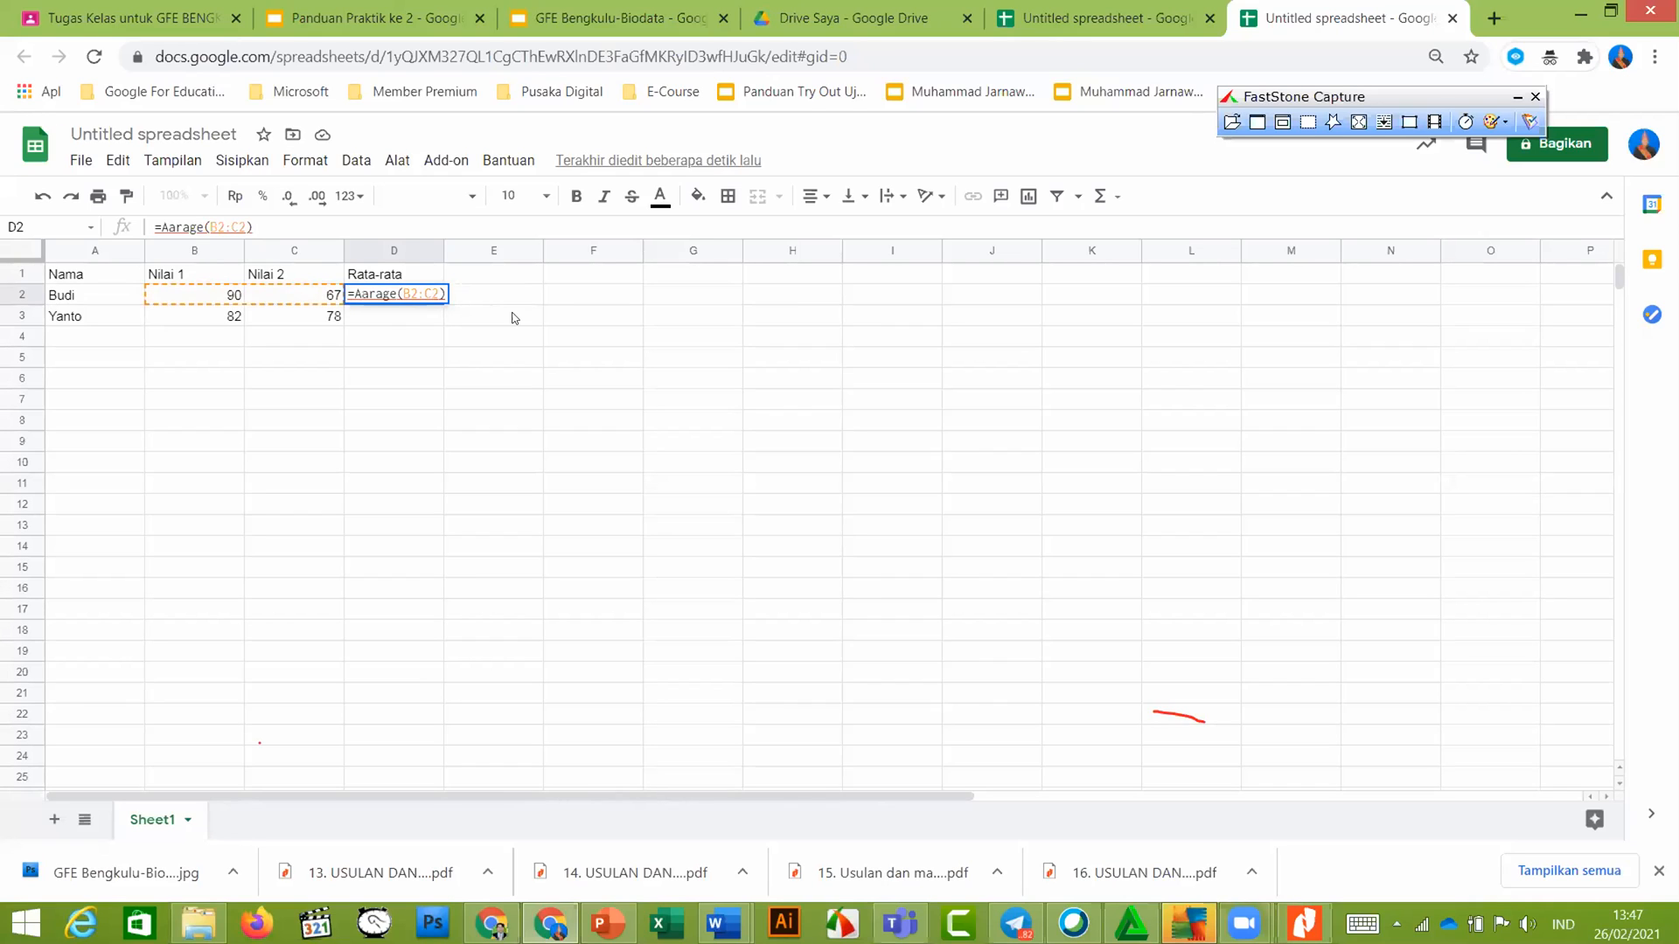
{"action": "type", "text": "v"}
{"action": "key", "text": "Return"}
Correct D2 to =AVERAGE(B2:C2) via autocomplete so it shows 78,5
{"action": "key", "text": "Up"}
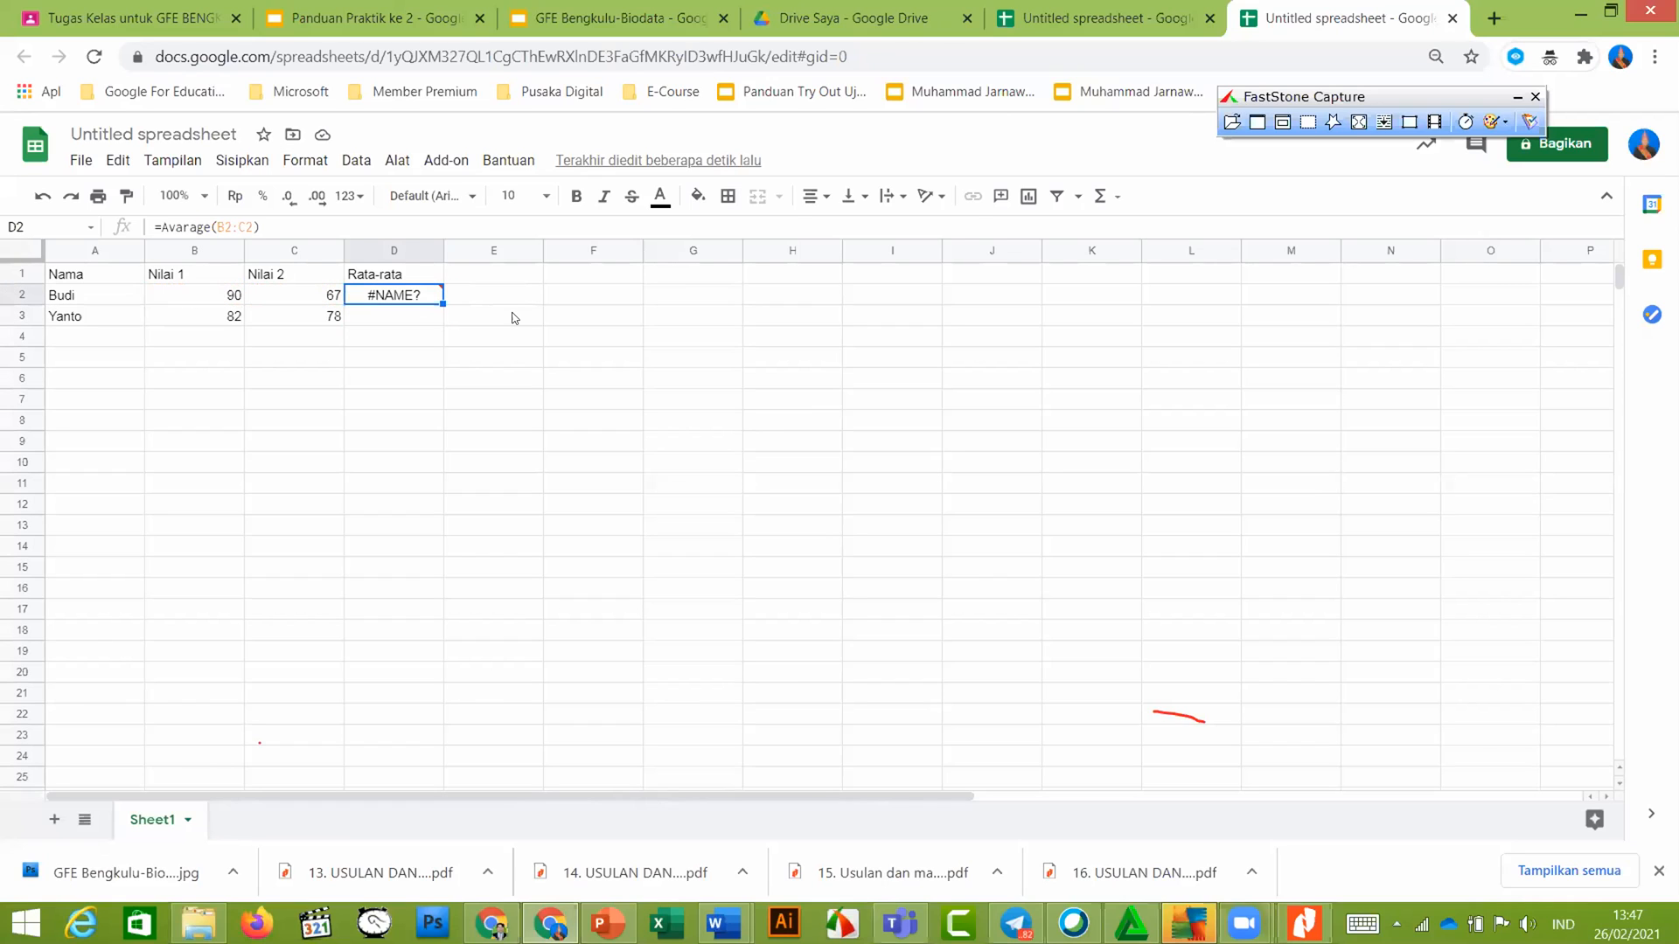
{"action": "key", "text": "F2"}
{"action": "key", "text": "Left"}
{"action": "key", "text": "Left"}
{"action": "key", "text": "Left"}
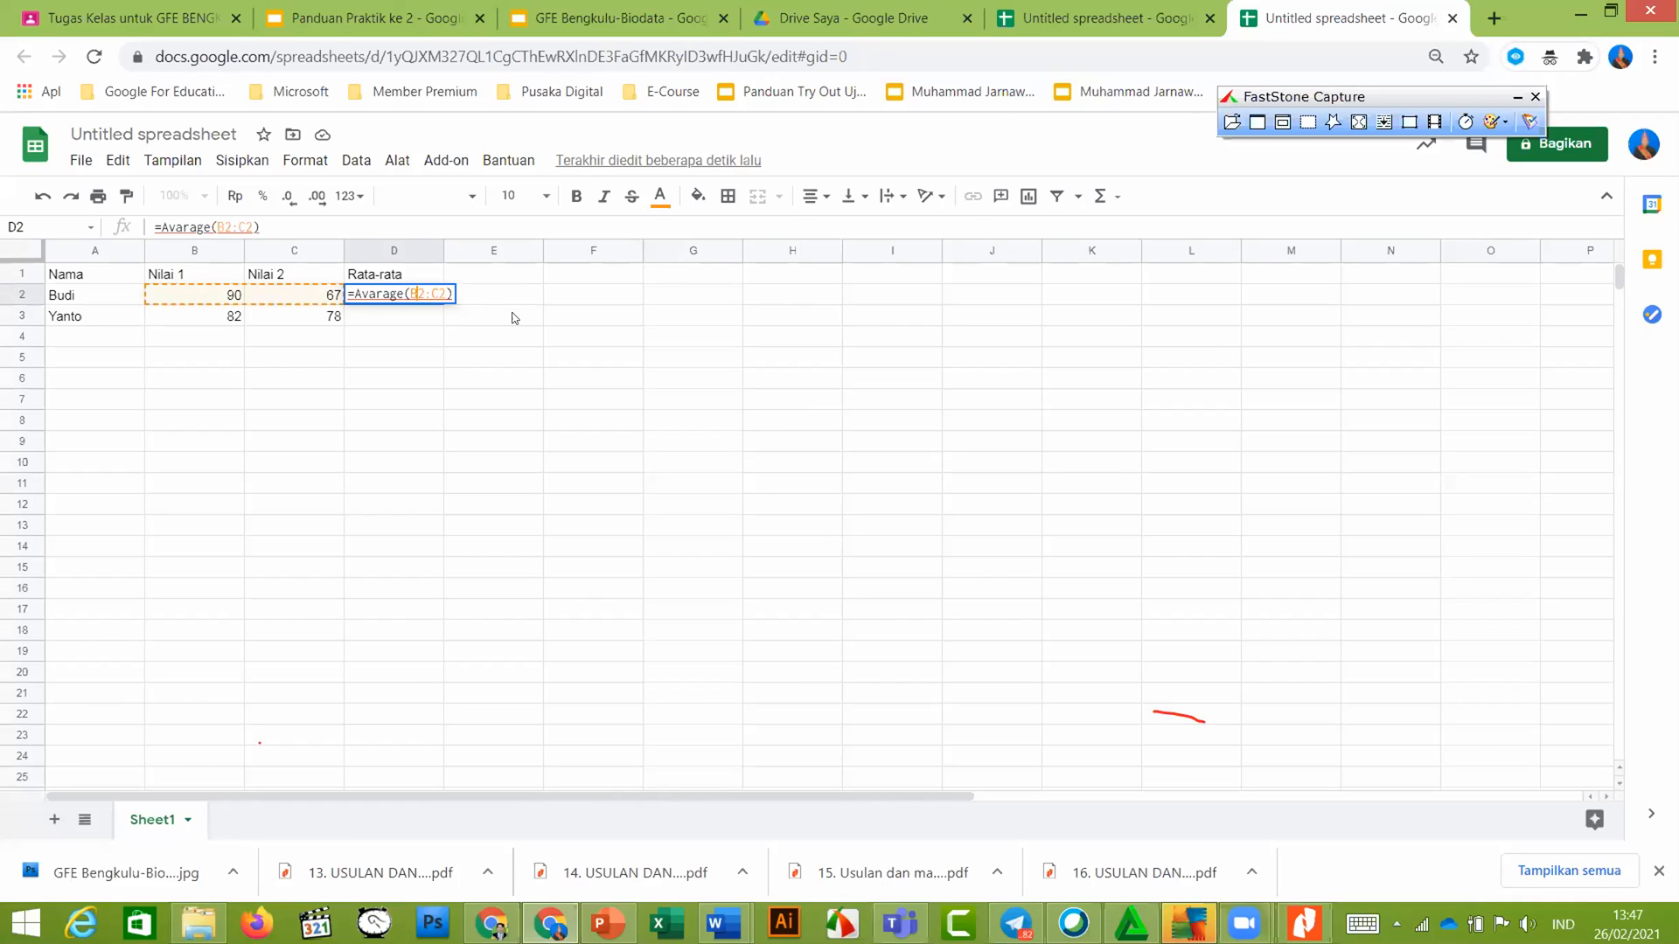
{"action": "key", "text": "Left"}
{"action": "key", "text": "BackSpace"}
{"action": "type", "text": "e"}
{"action": "key", "text": "Tab"}
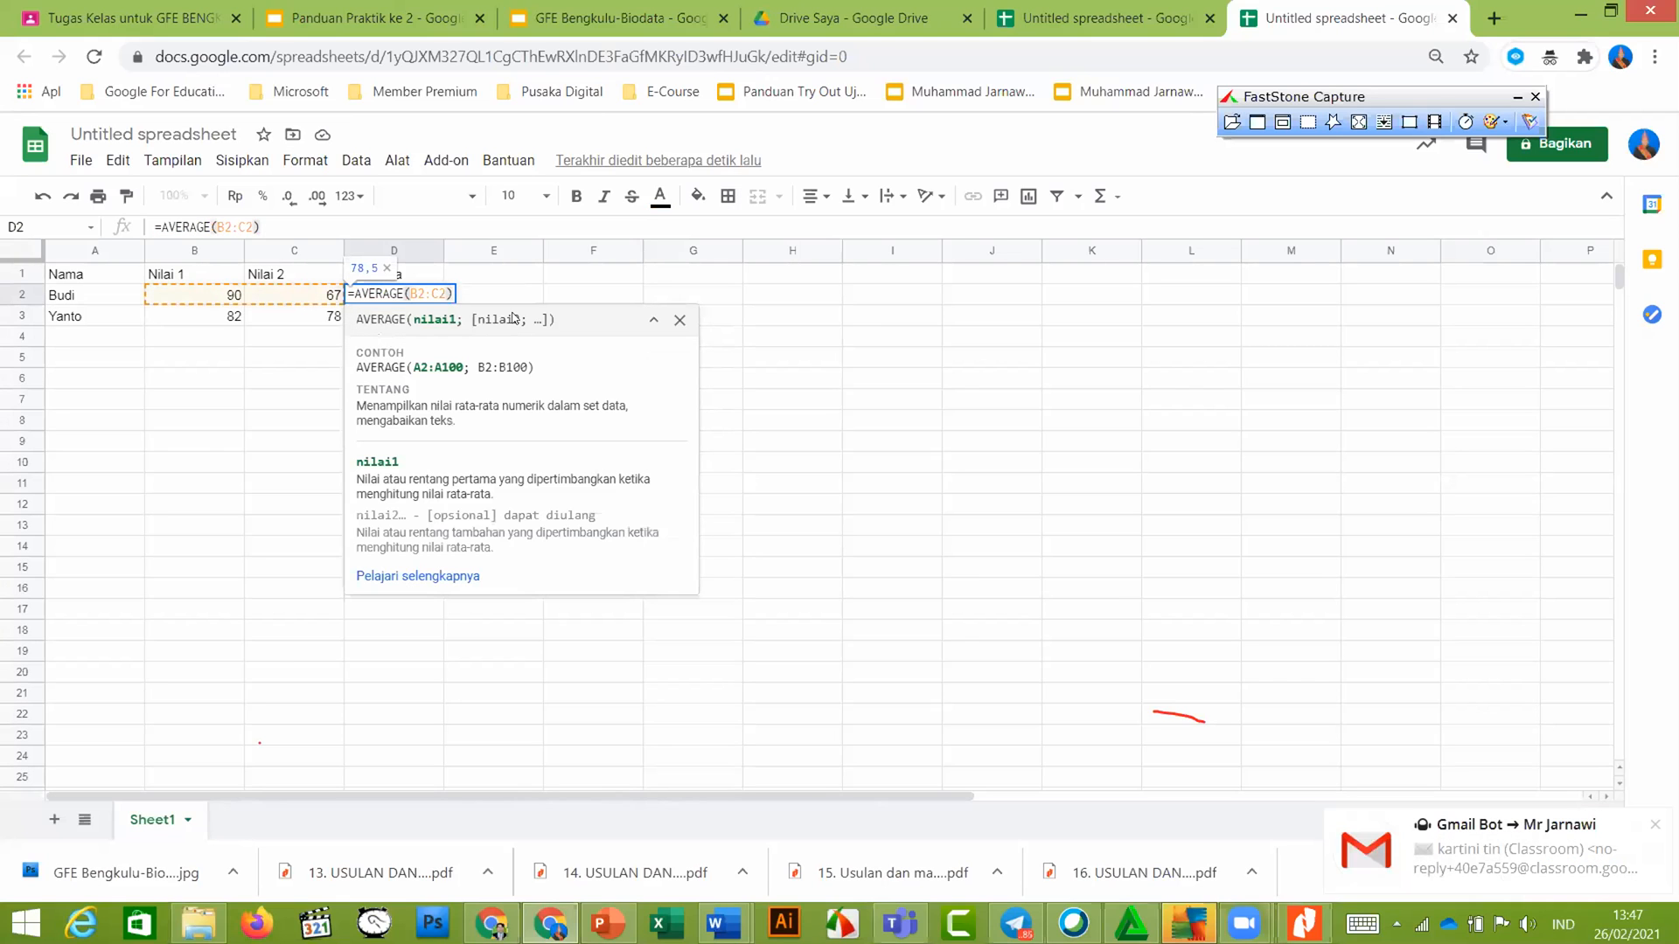
{"action": "key", "text": "Return"}
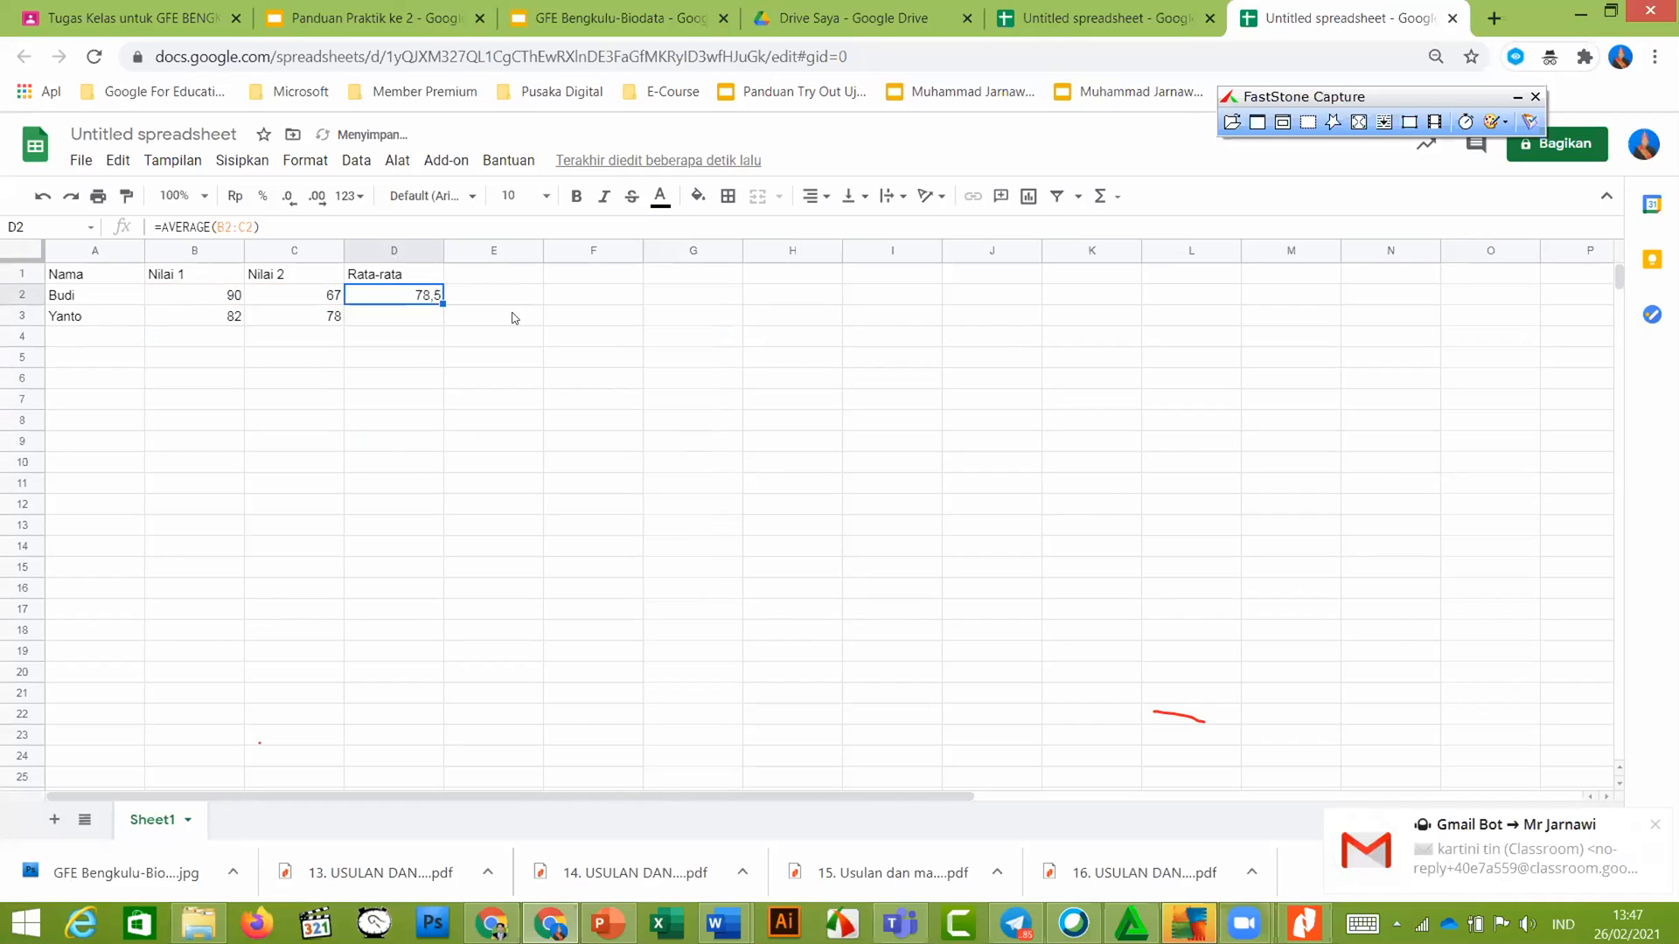
Extend D2's average formula into D3 so the second student averages 80
{"action": "key", "text": "ctrl+c"}
{"action": "key", "text": "Down"}
{"action": "key", "text": "Return"}
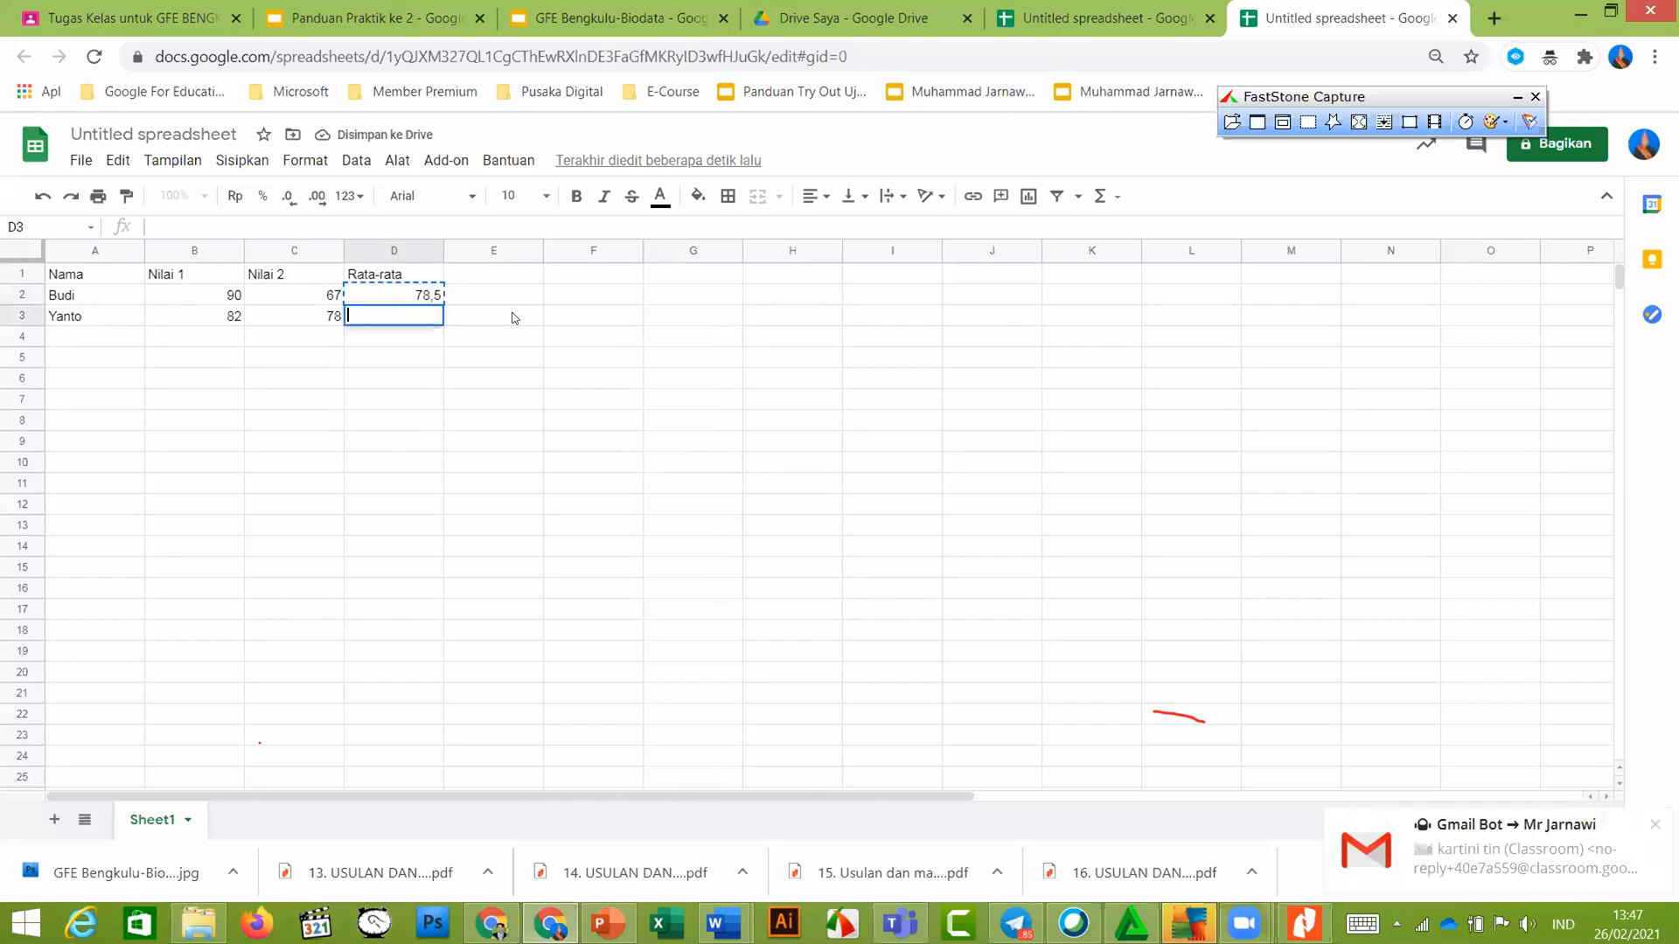
{"action": "key", "text": "Escape"}
{"action": "key", "text": "Up"}
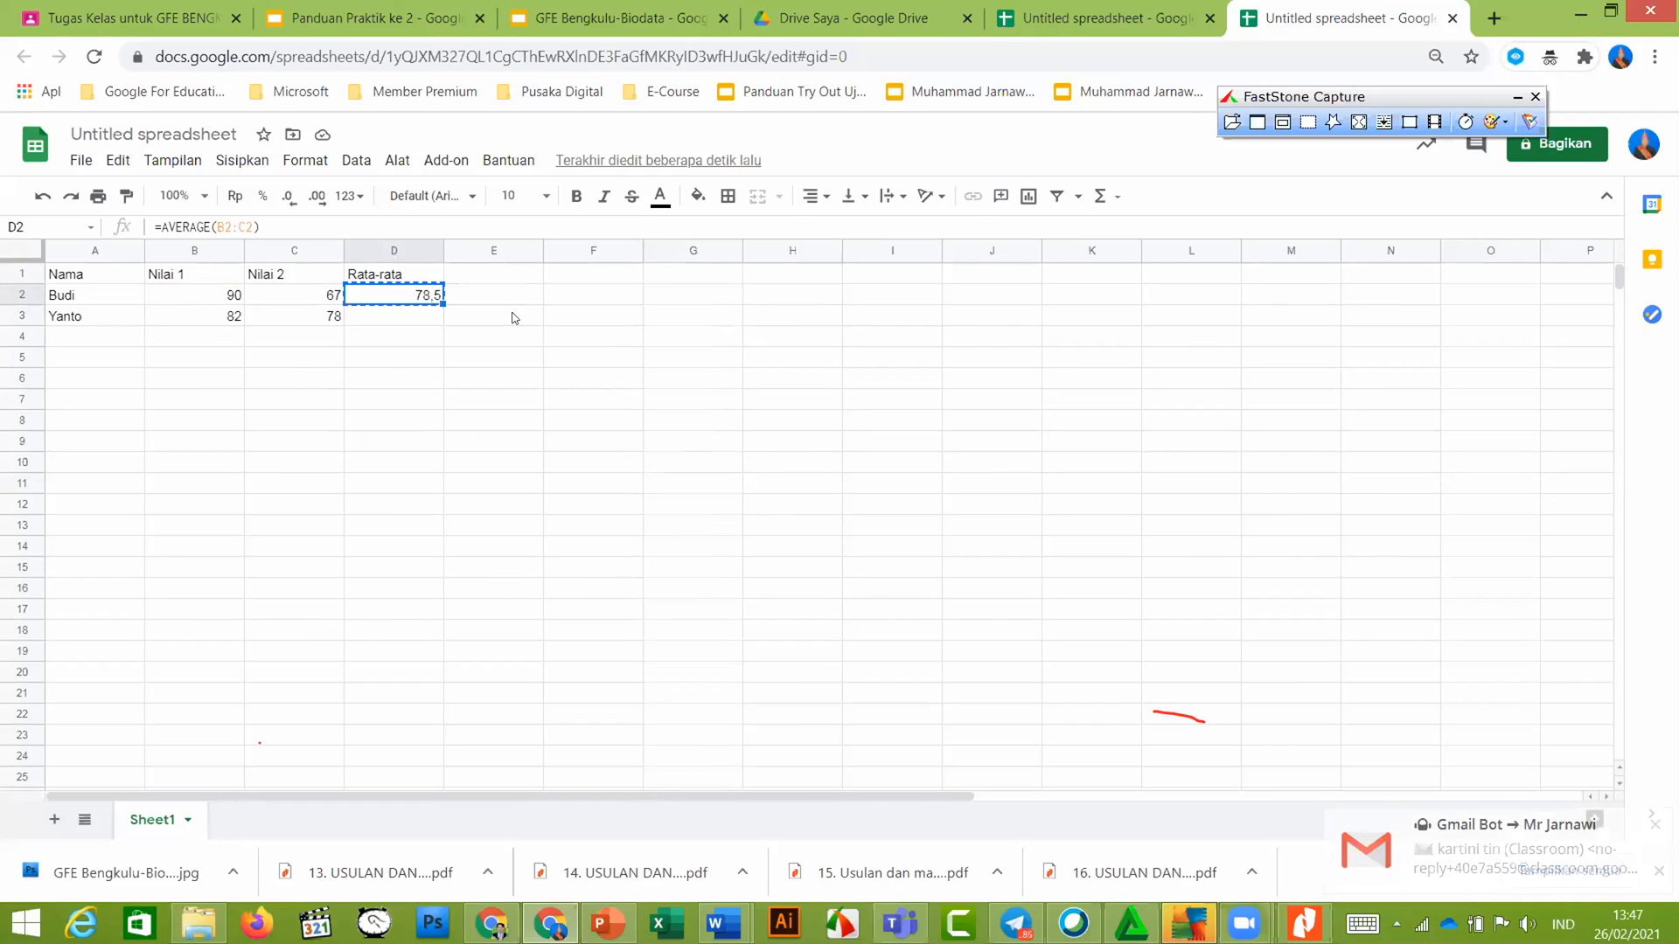
{"action": "key", "text": "Down"}
{"action": "key", "text": "Return"}
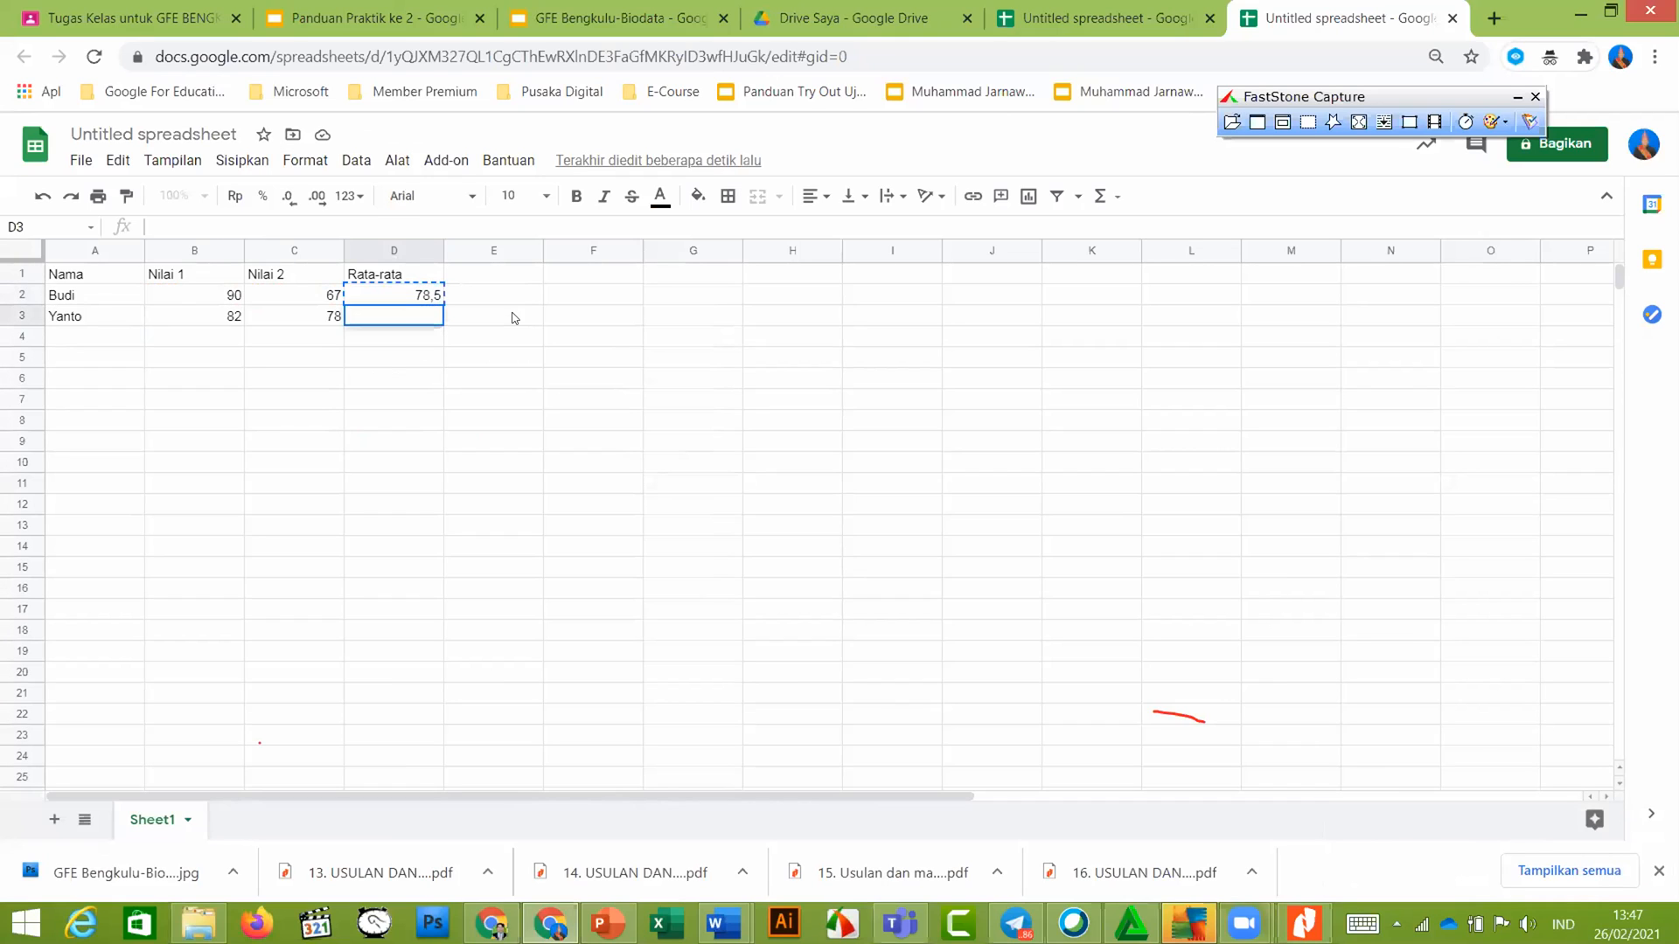
{"action": "key", "text": "Return"}
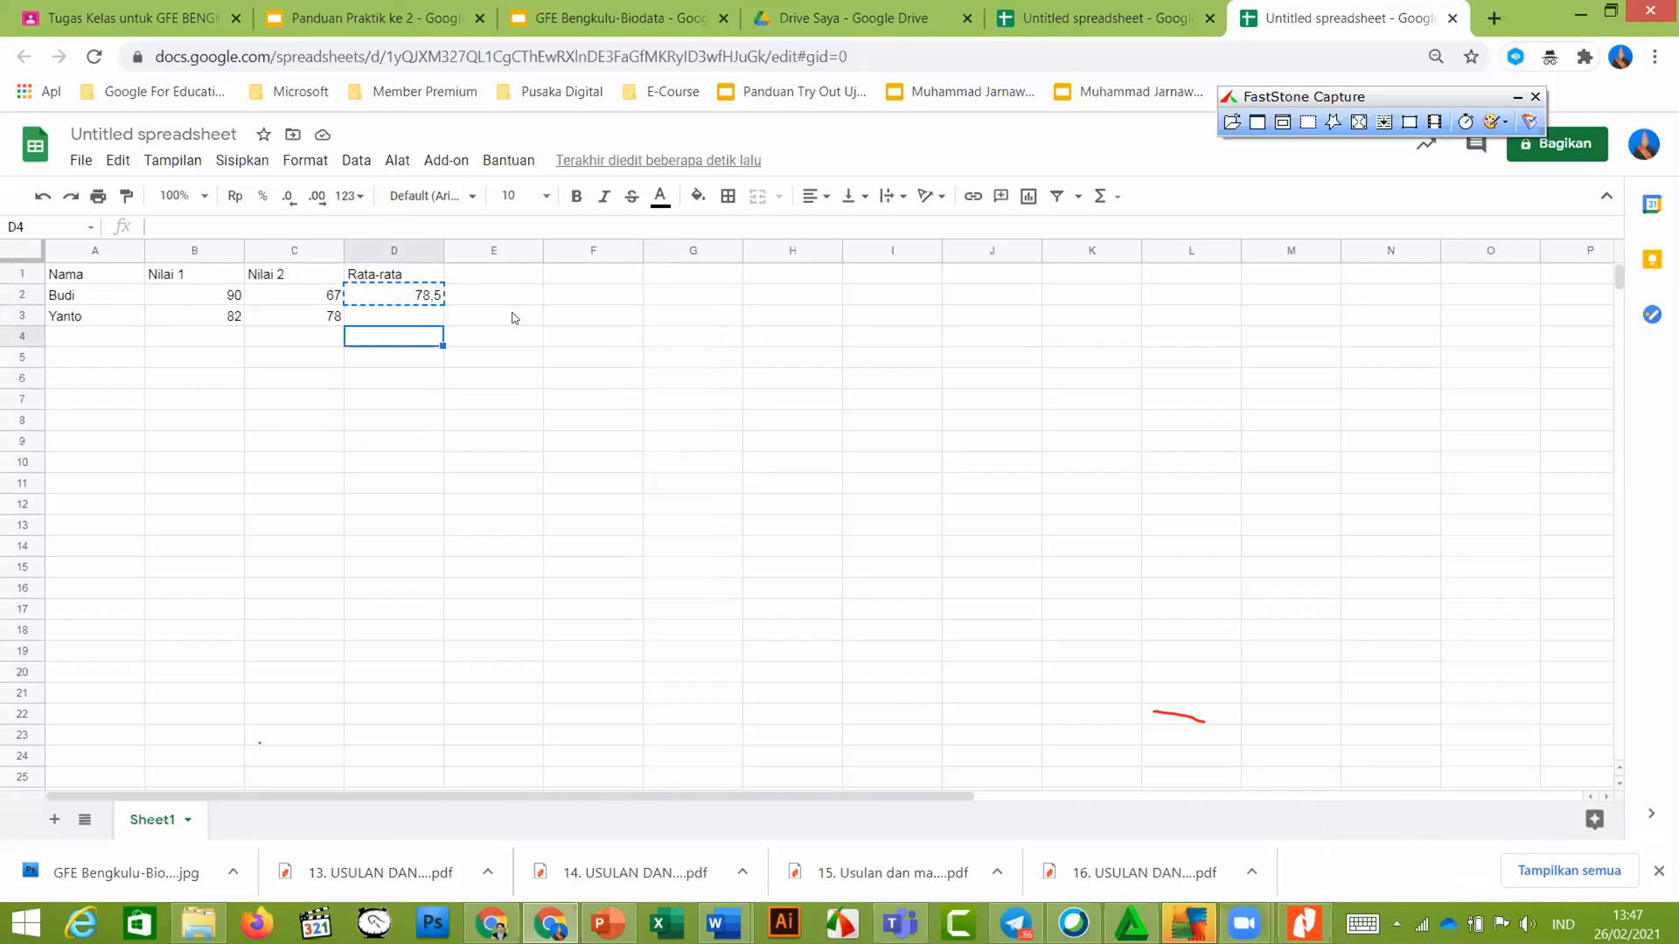
{"action": "key", "text": "Up"}
{"action": "key", "text": "Up"}
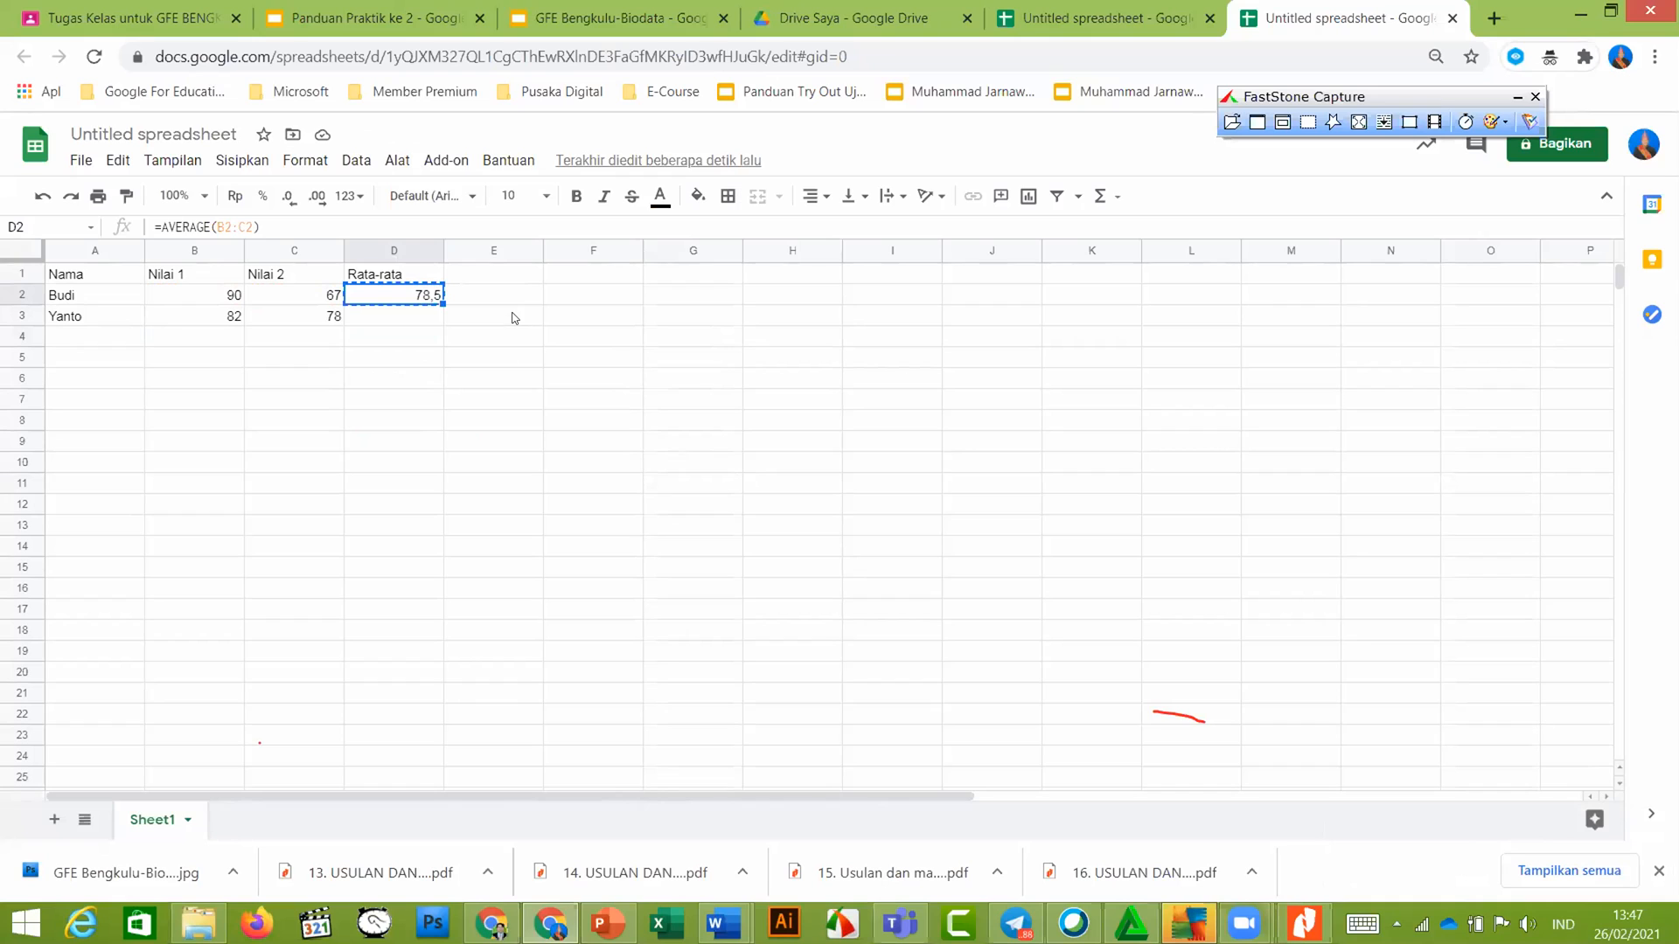
{"action": "key", "text": "Down"}
{"action": "key", "text": "Up"}
{"action": "left_click_drag", "start_coordinate": [437, 312], "coordinate": [454, 340]}
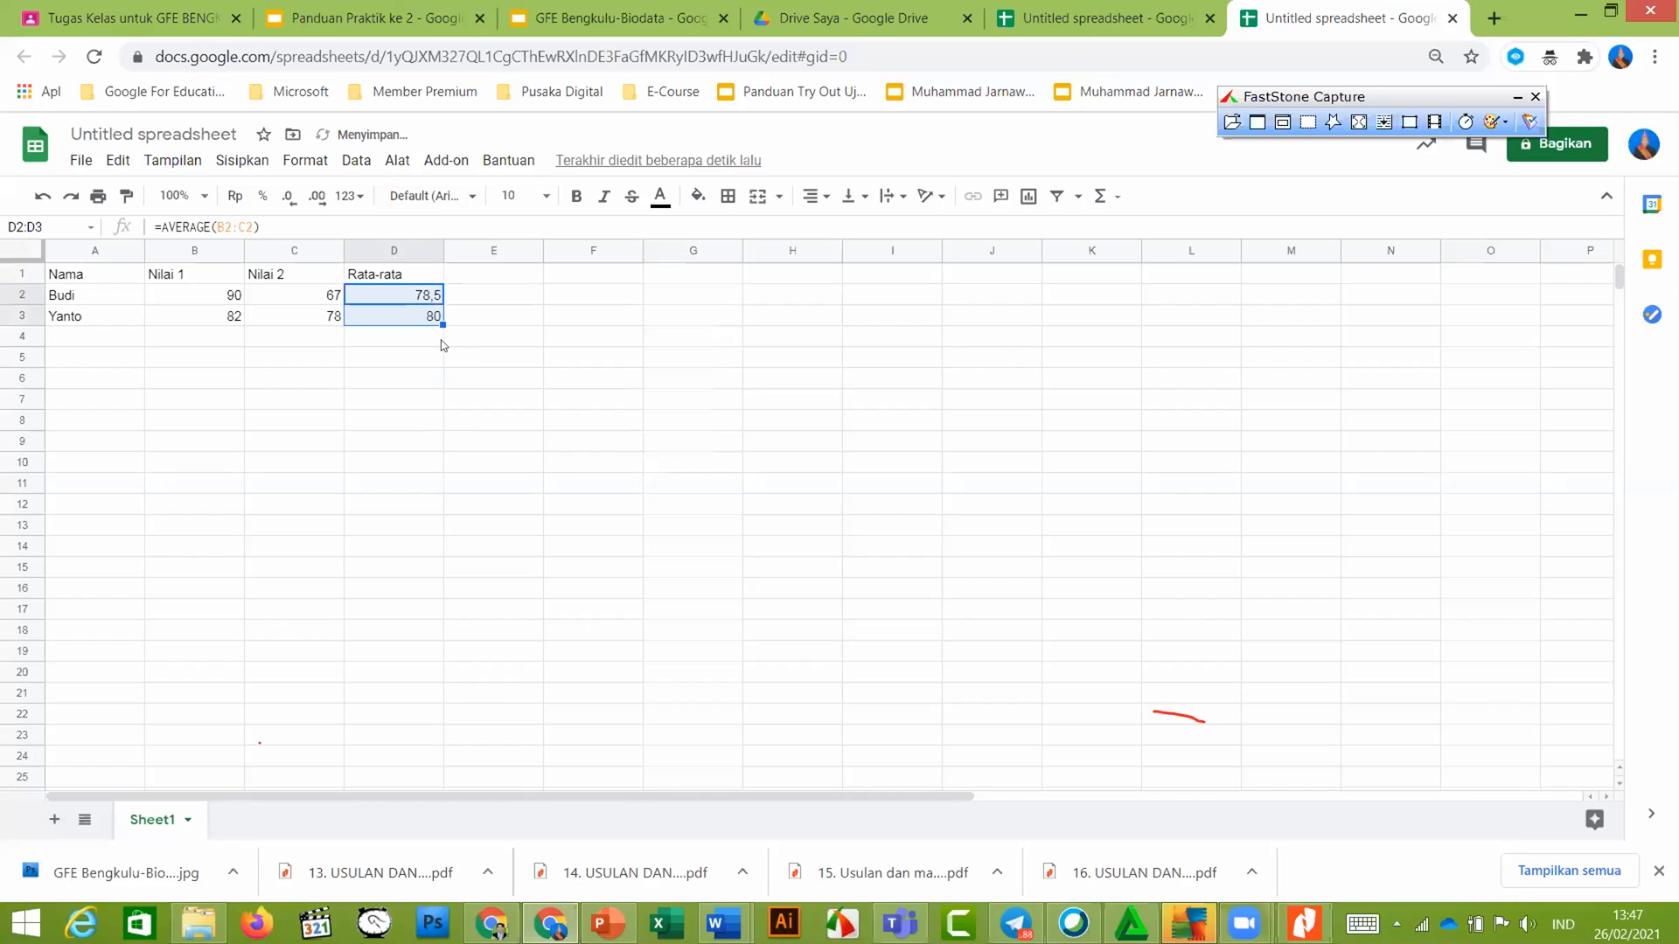
Enter =sum(D2:D3)/2 in D4 for an overall average of 79,25
{"action": "left_click", "coordinate": [423, 340]}
{"action": "type", "text": "="}
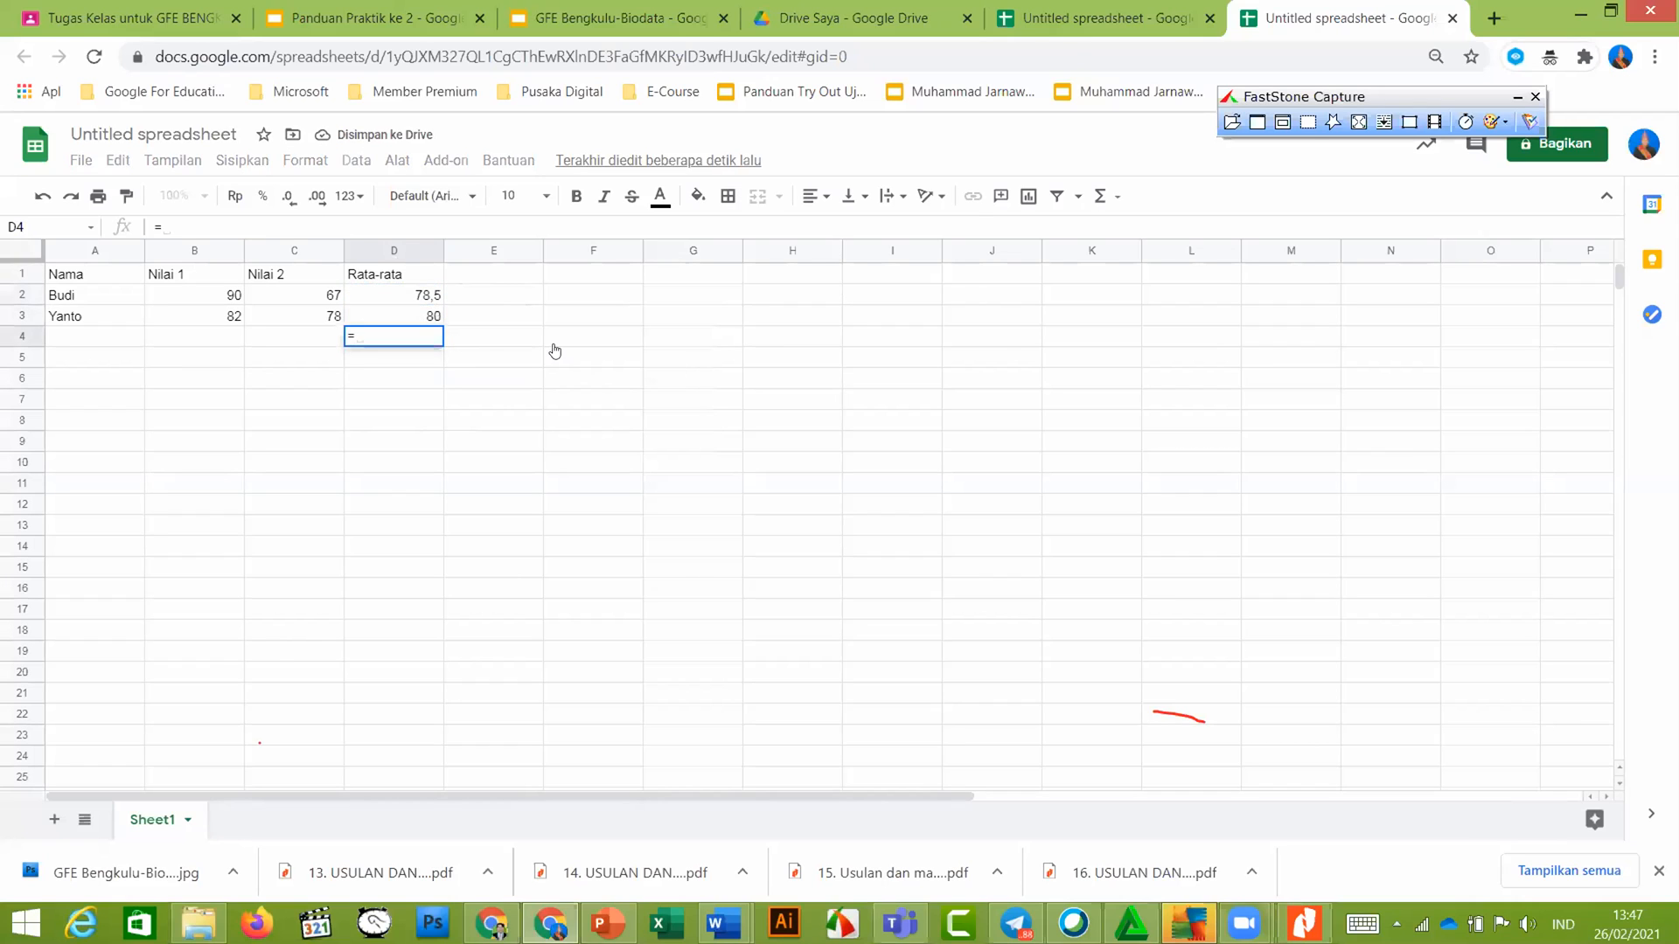
{"action": "type", "text": "sum("}
{"action": "key", "text": "Up"}
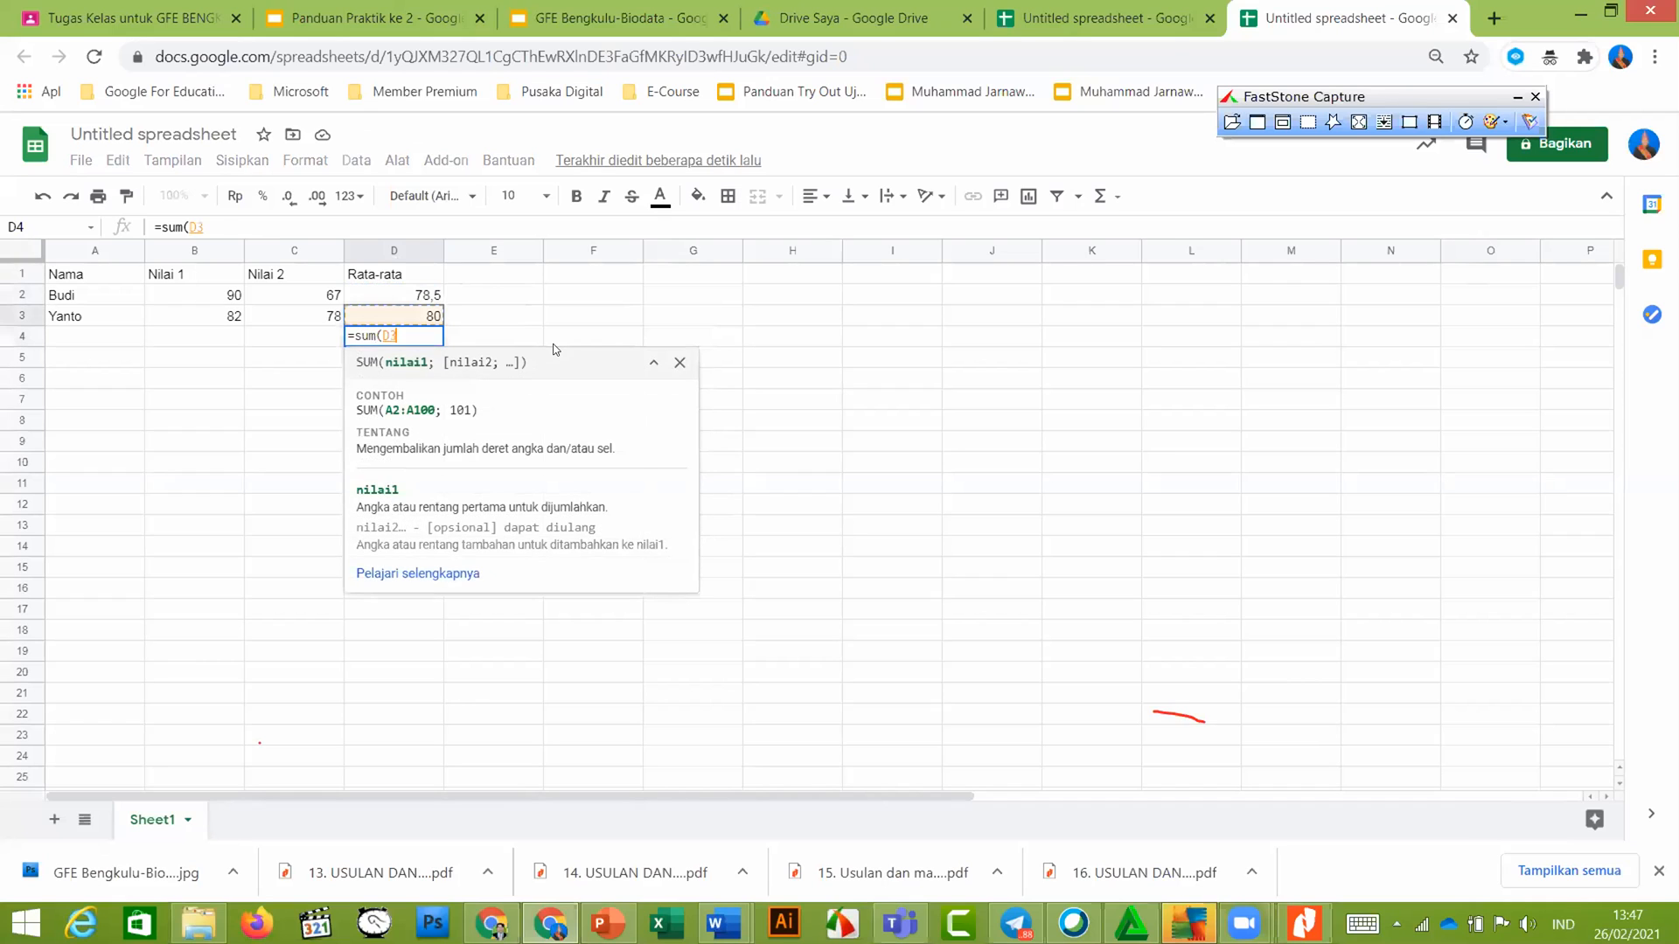
{"action": "key", "text": "shift+Up"}
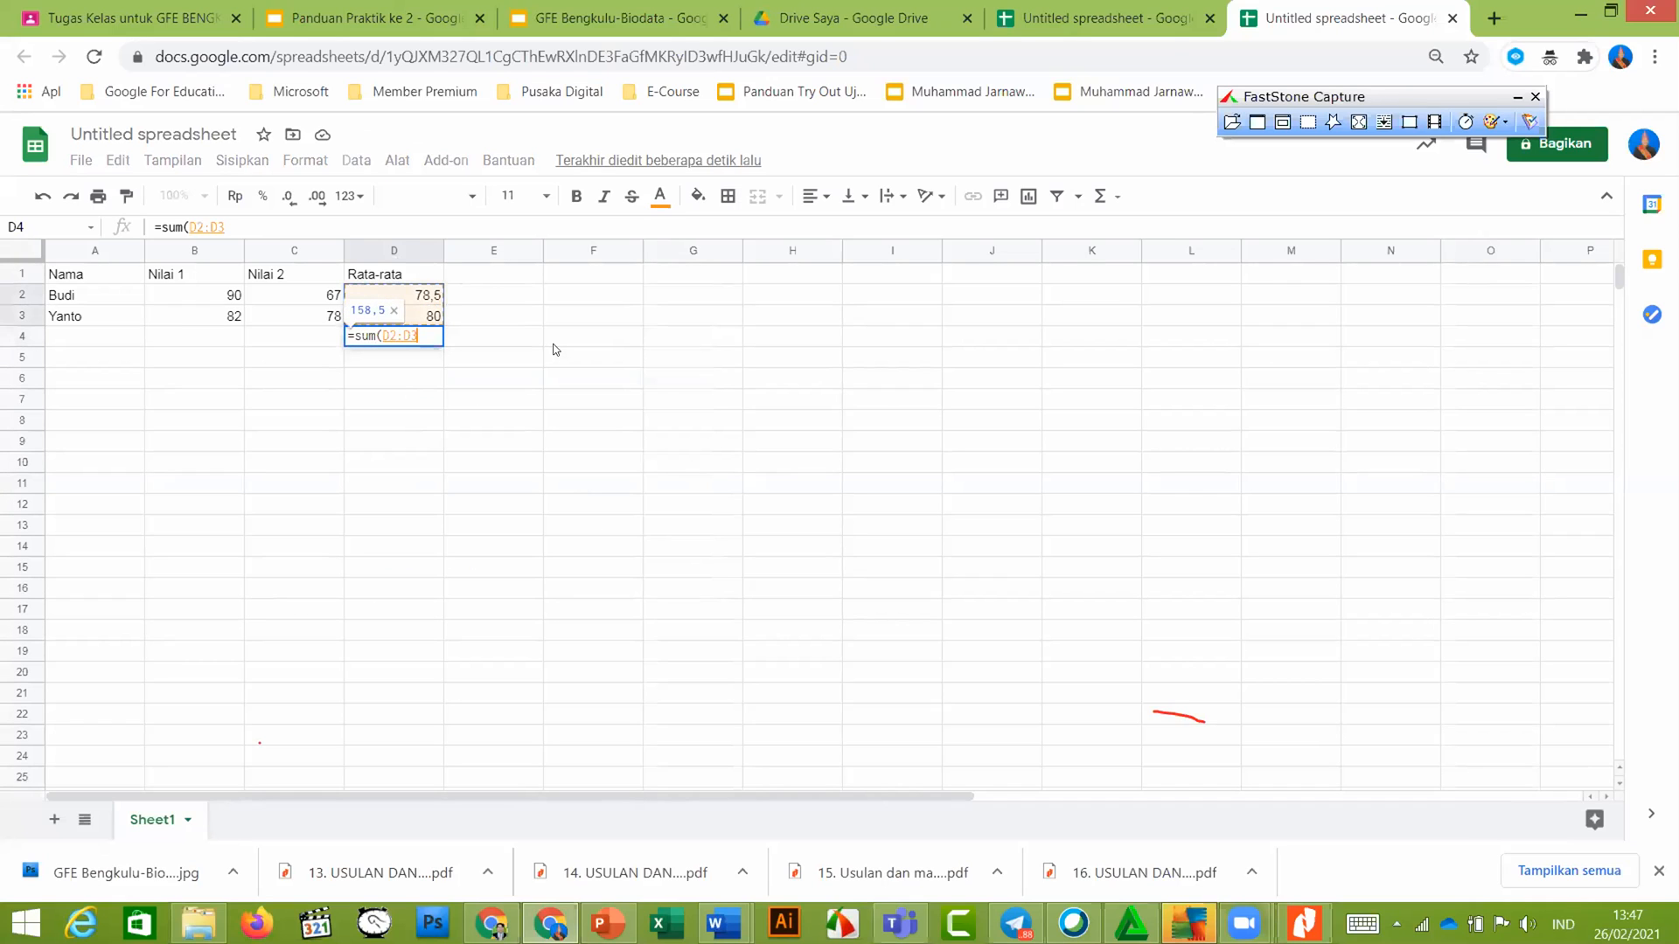
{"action": "key", "text": "Return"}
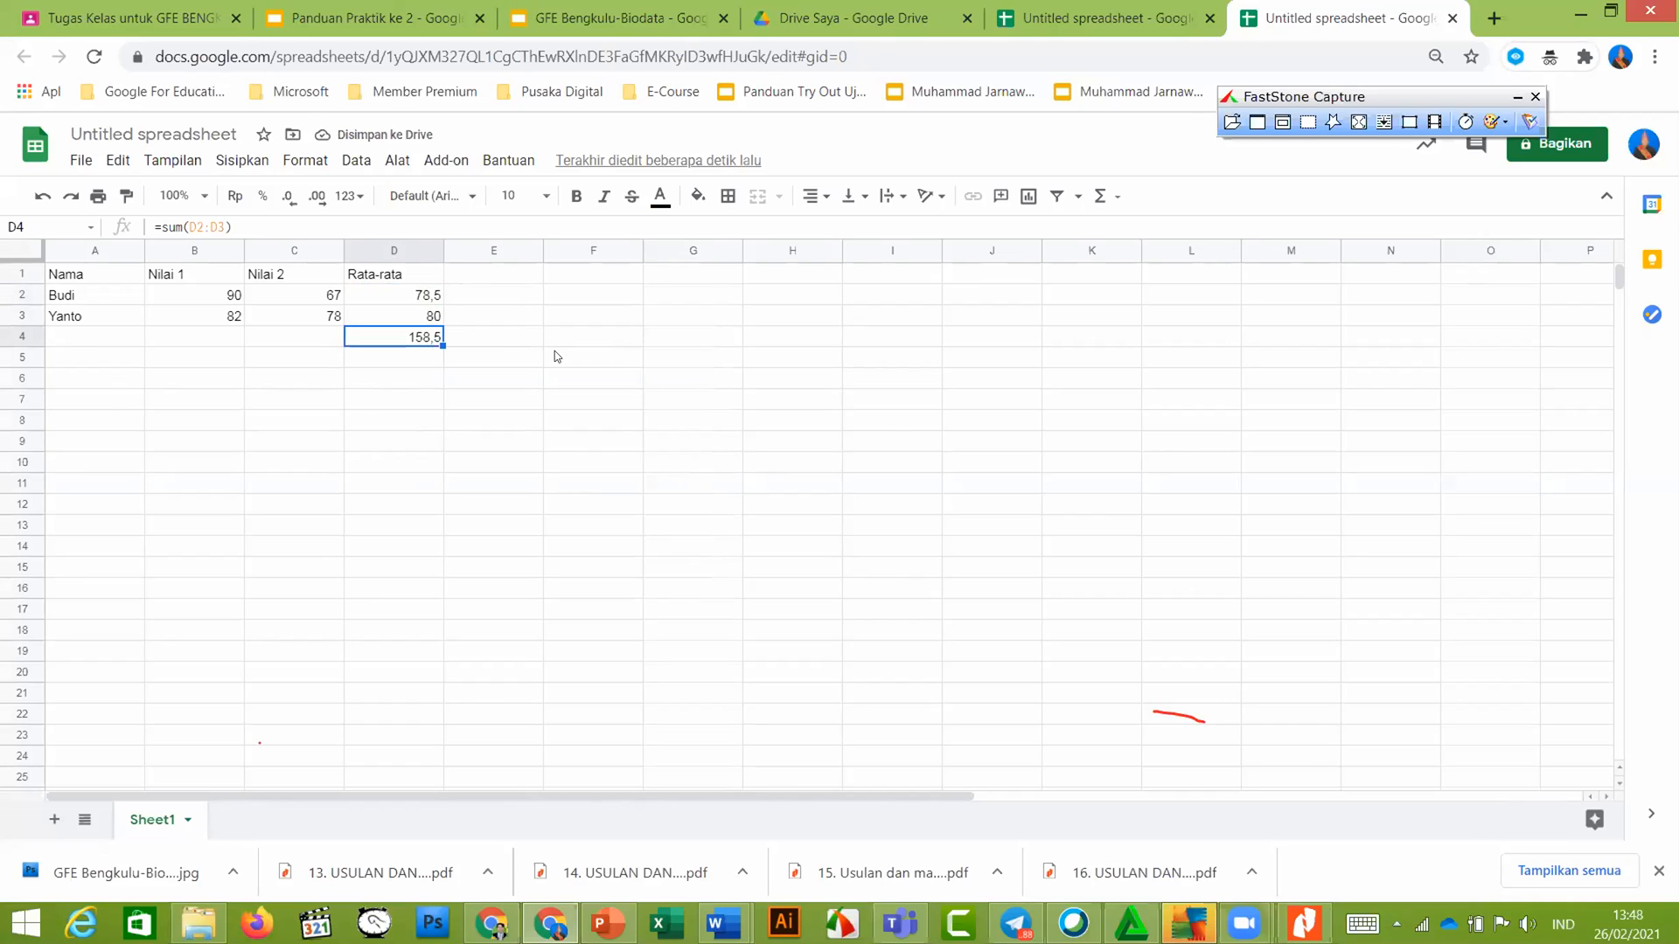
{"action": "key", "text": "F2"}
{"action": "type", "text": "/2"}
{"action": "key", "text": "Return"}
{"action": "key", "text": "Up"}
Glance at the Panduan Praktik ke 2 slides, then return and select D2
{"action": "left_click", "coordinate": [594, 380]}
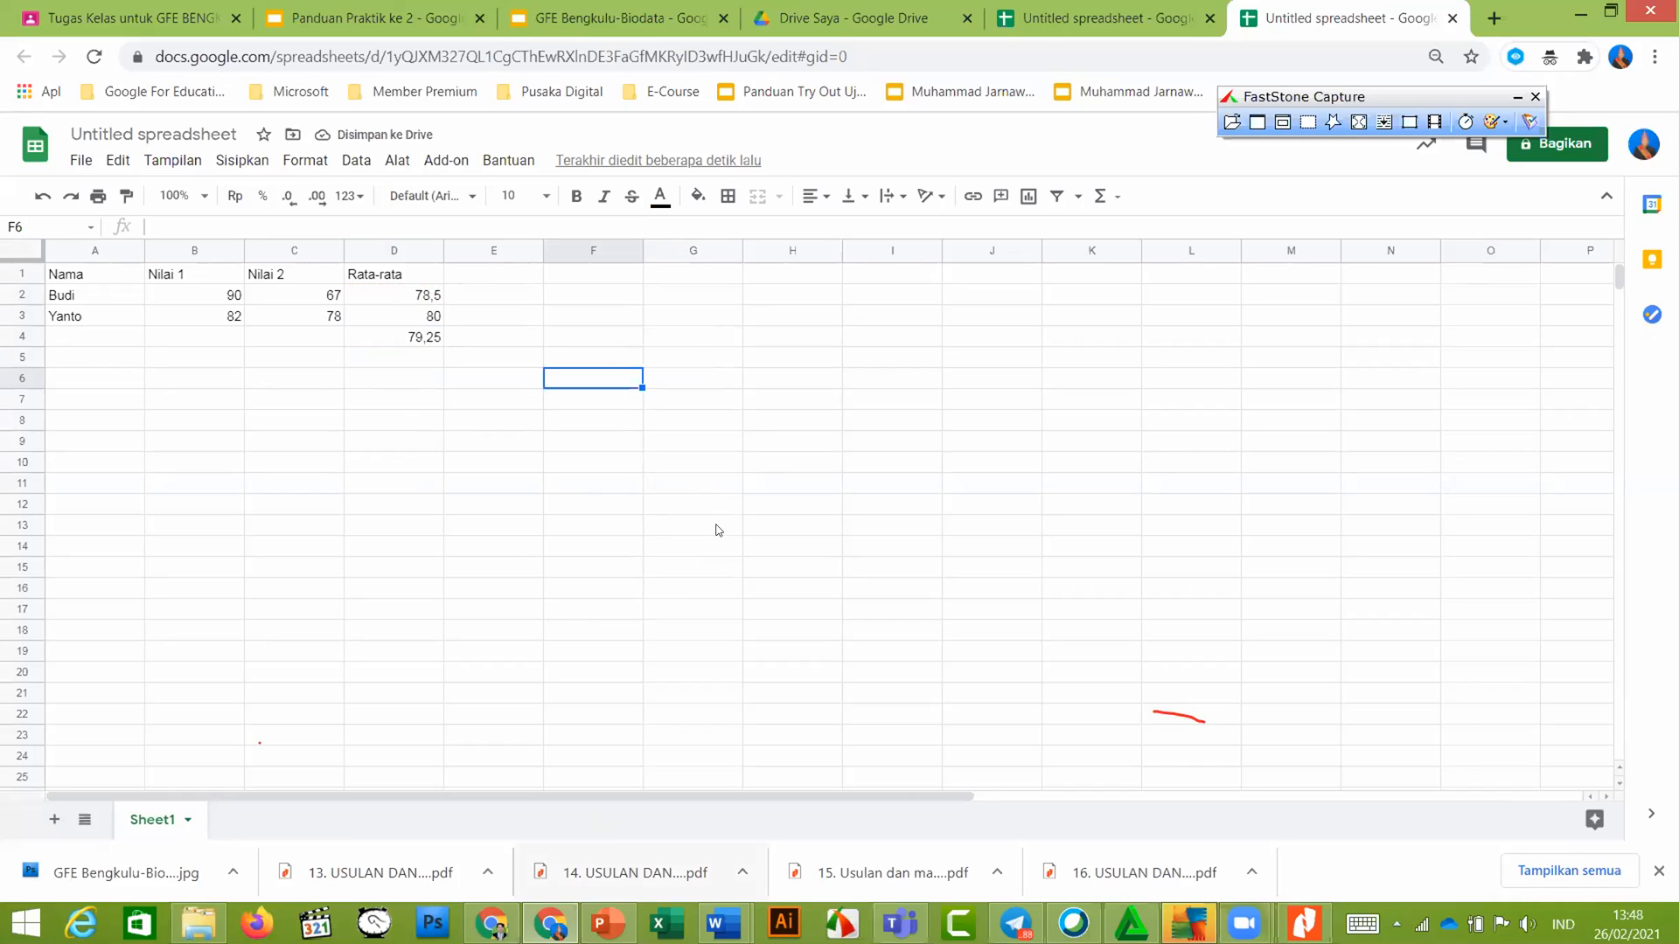
{"action": "key", "text": "ctrl+2"}
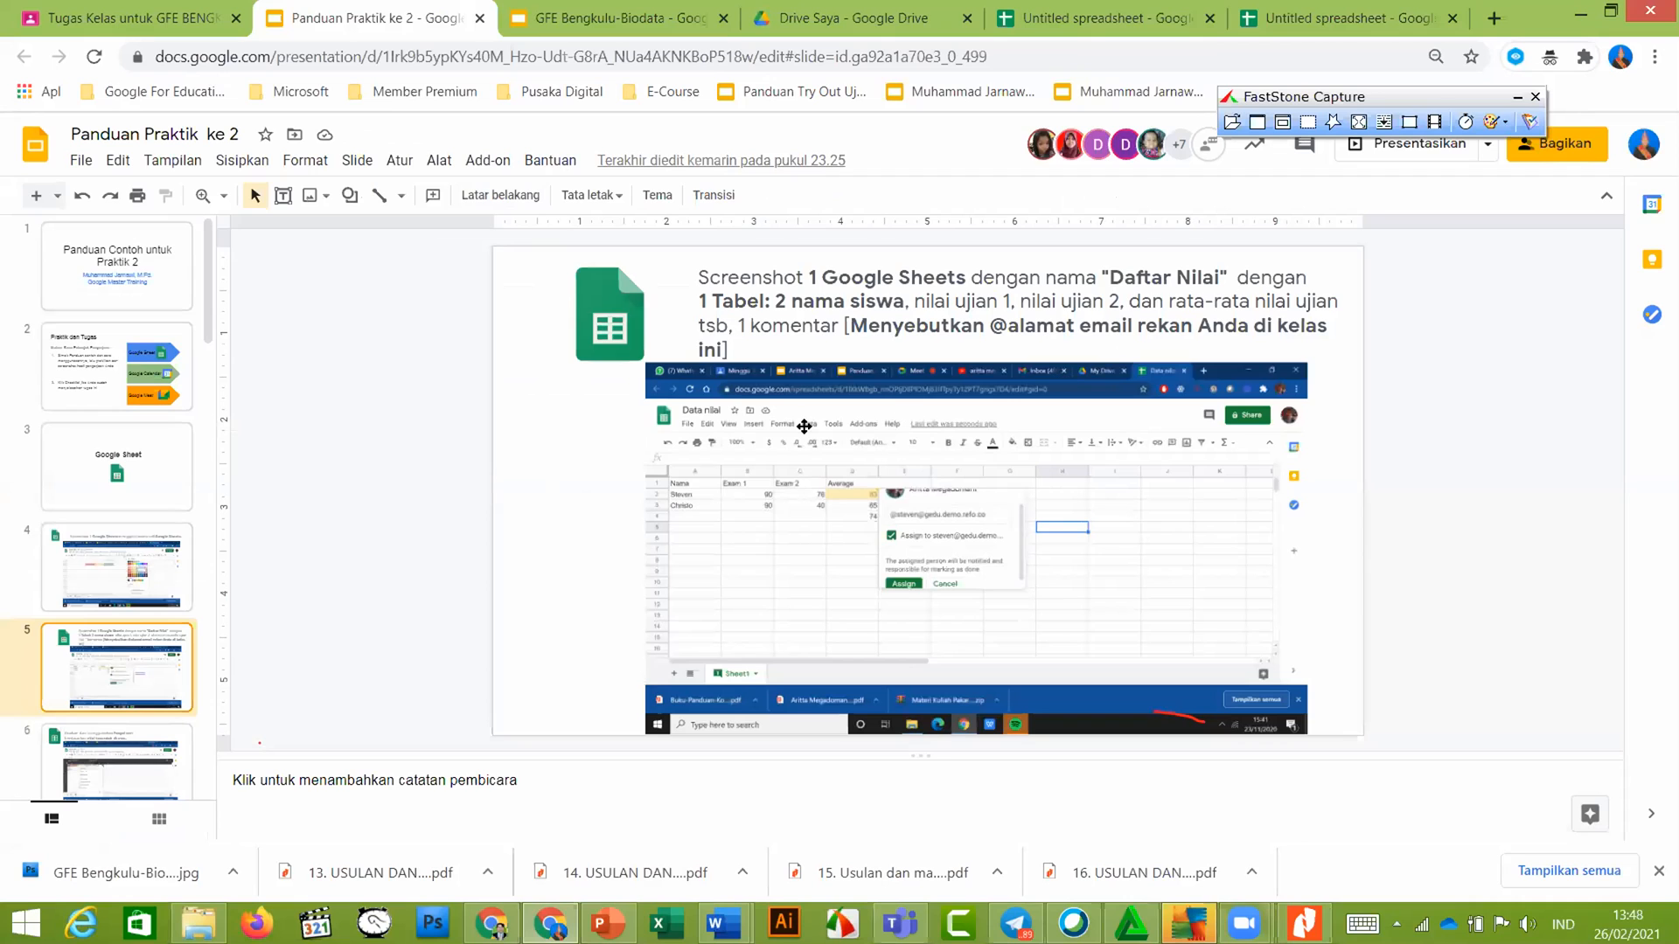
{"action": "left_click", "coordinate": [1338, 7]}
{"action": "left_click", "coordinate": [450, 301]}
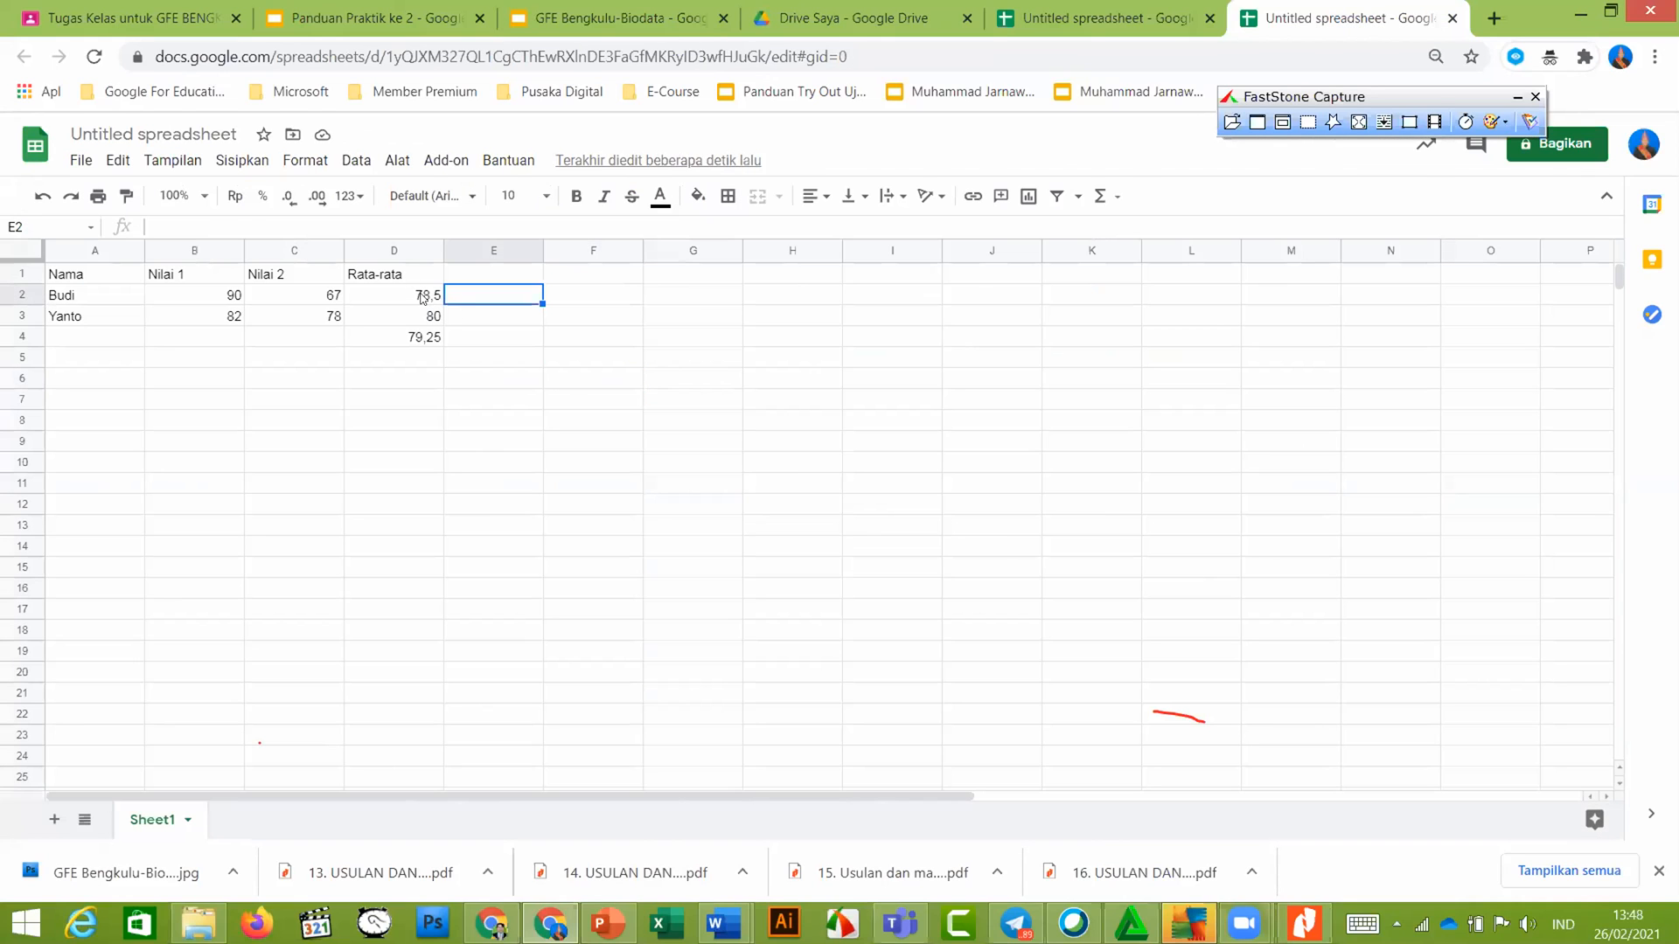
Post the comment 'mohonkoreksi' on D2 mentioning a collaborator, granting them comment access
{"action": "left_click", "coordinate": [423, 298]}
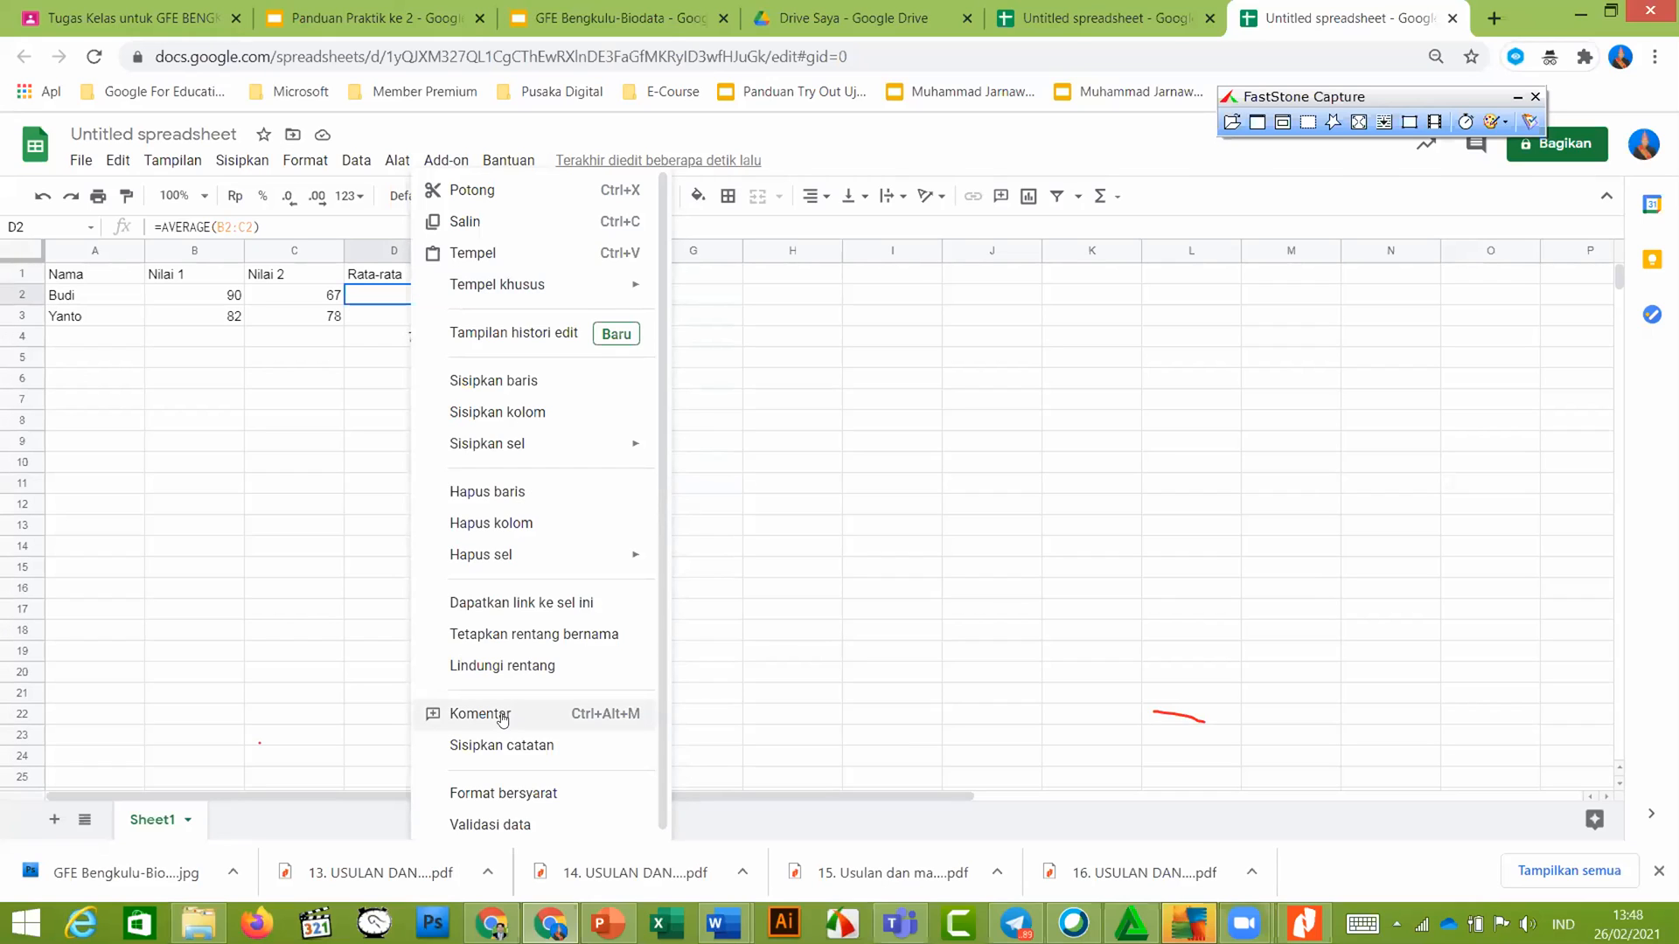
{"action": "left_click", "coordinate": [502, 714]}
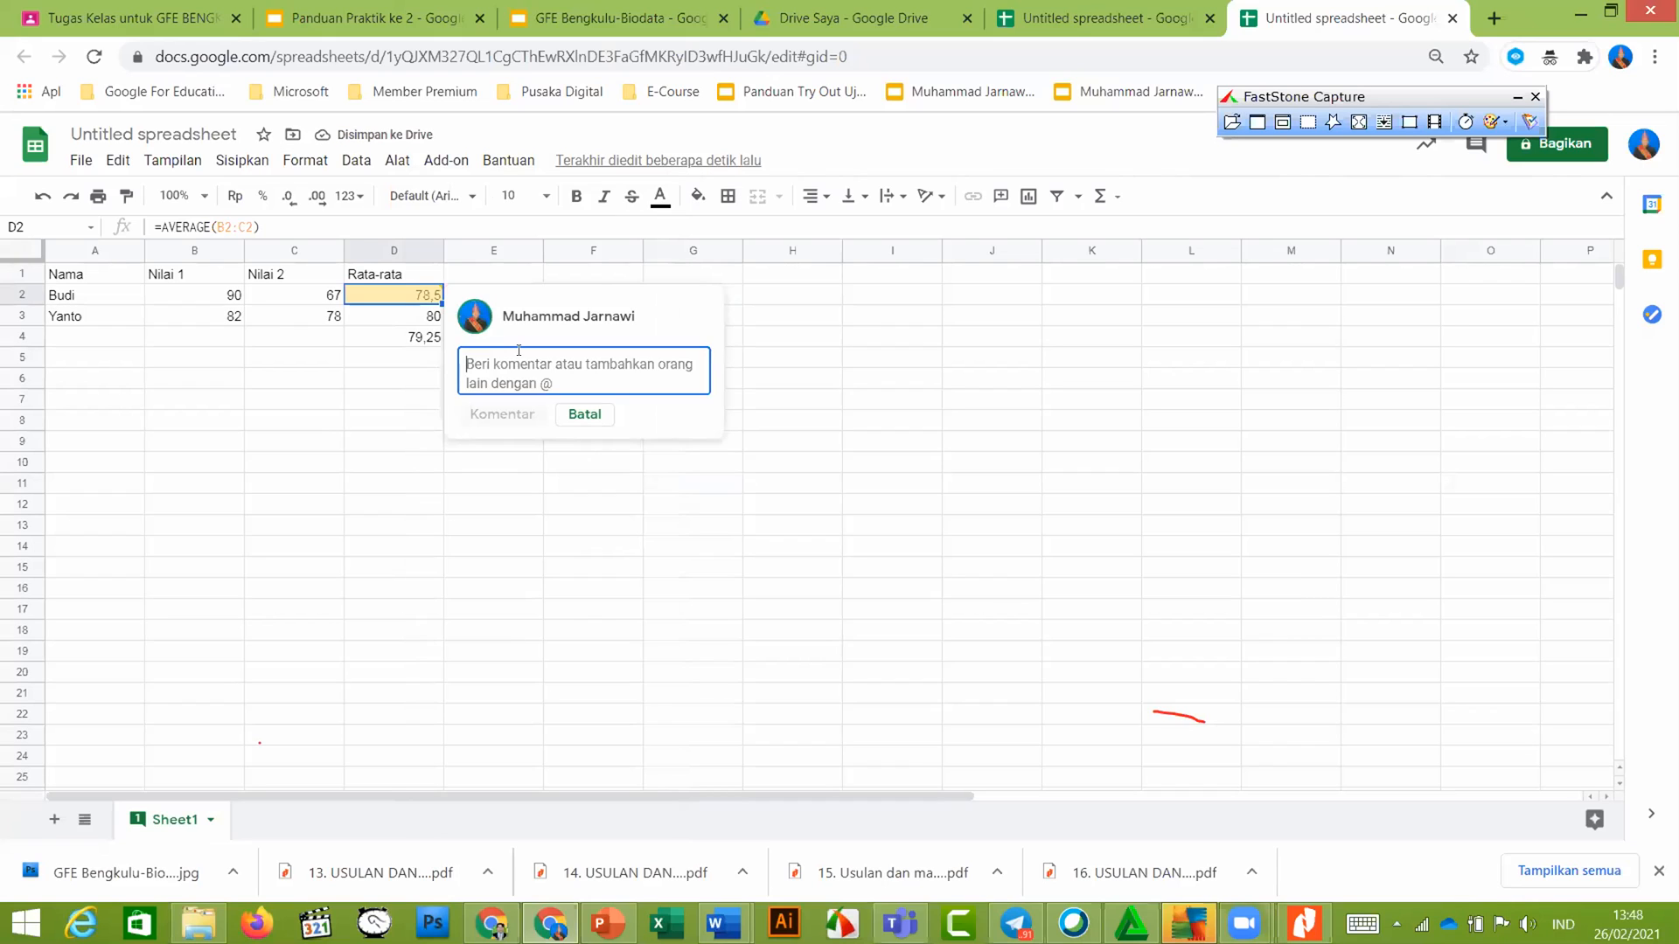
{"action": "type", "text": "mohonkoreksi "}
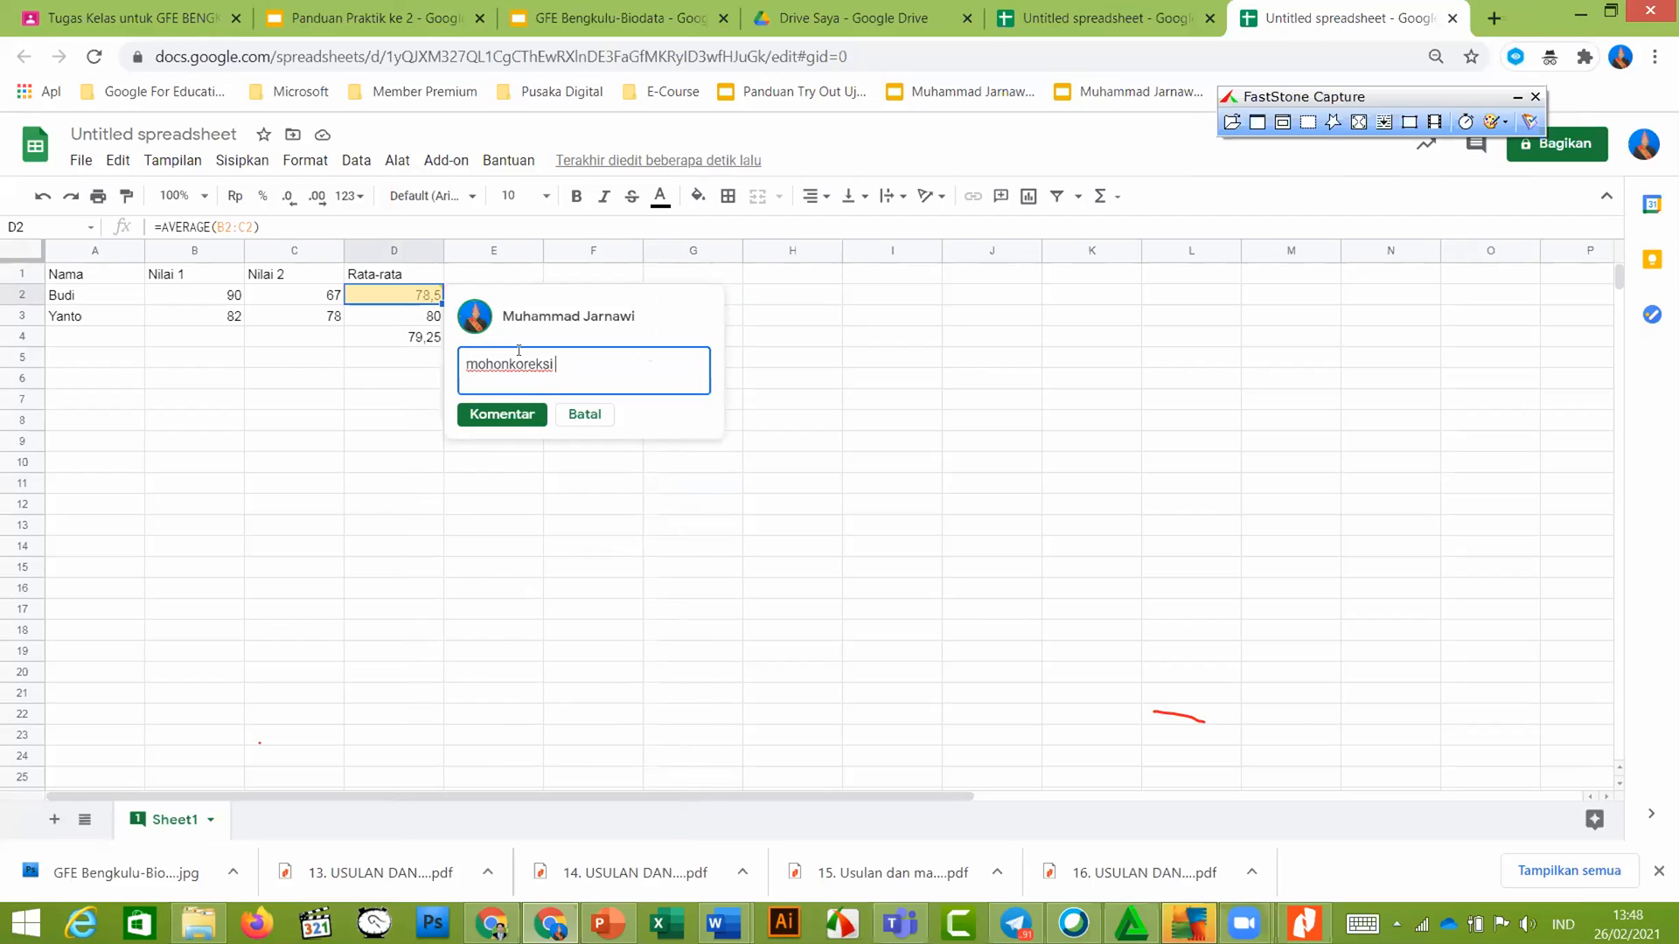
{"action": "type", "text": "@ja"}
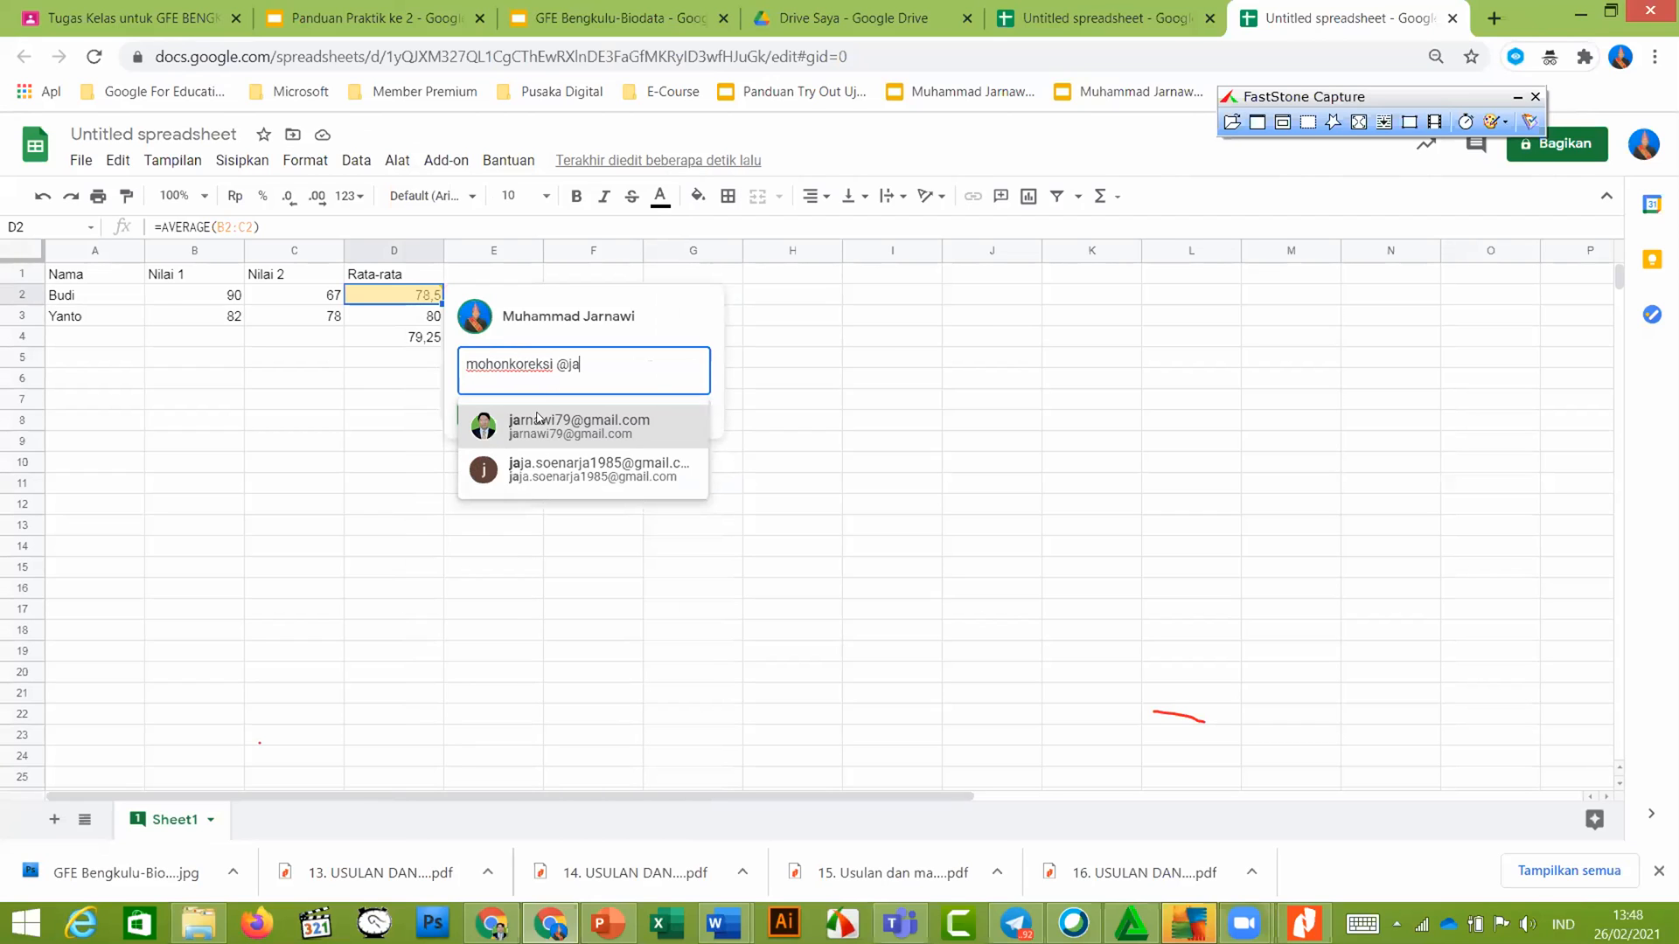
{"action": "key", "text": "Return"}
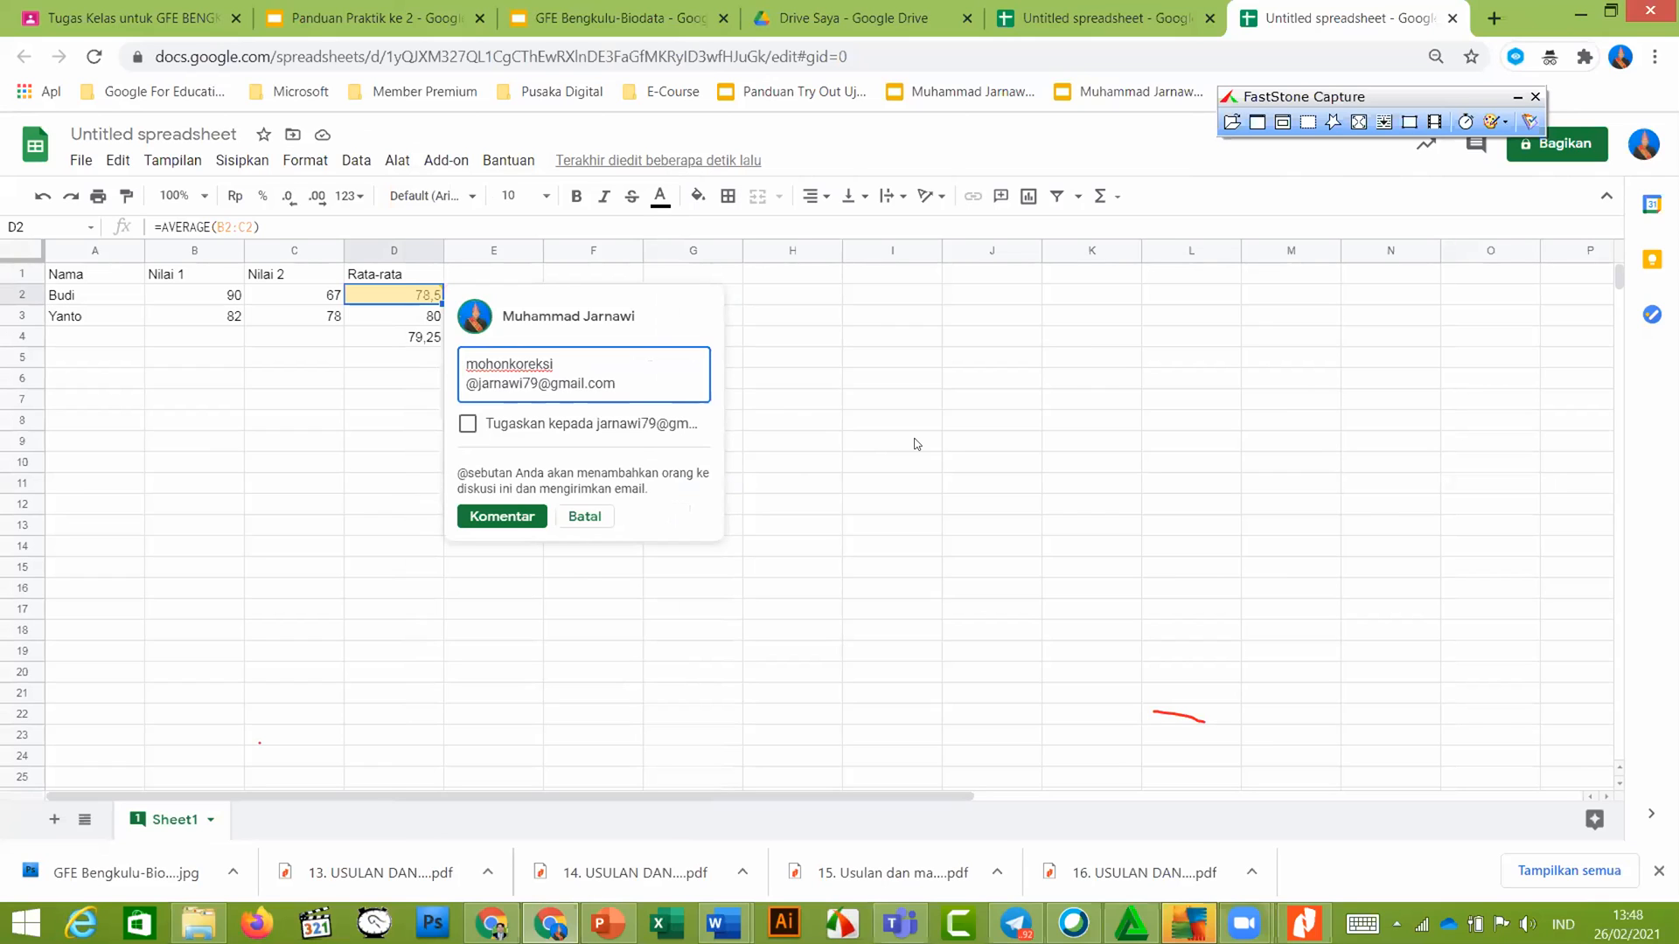
{"action": "left_click", "coordinate": [508, 521]}
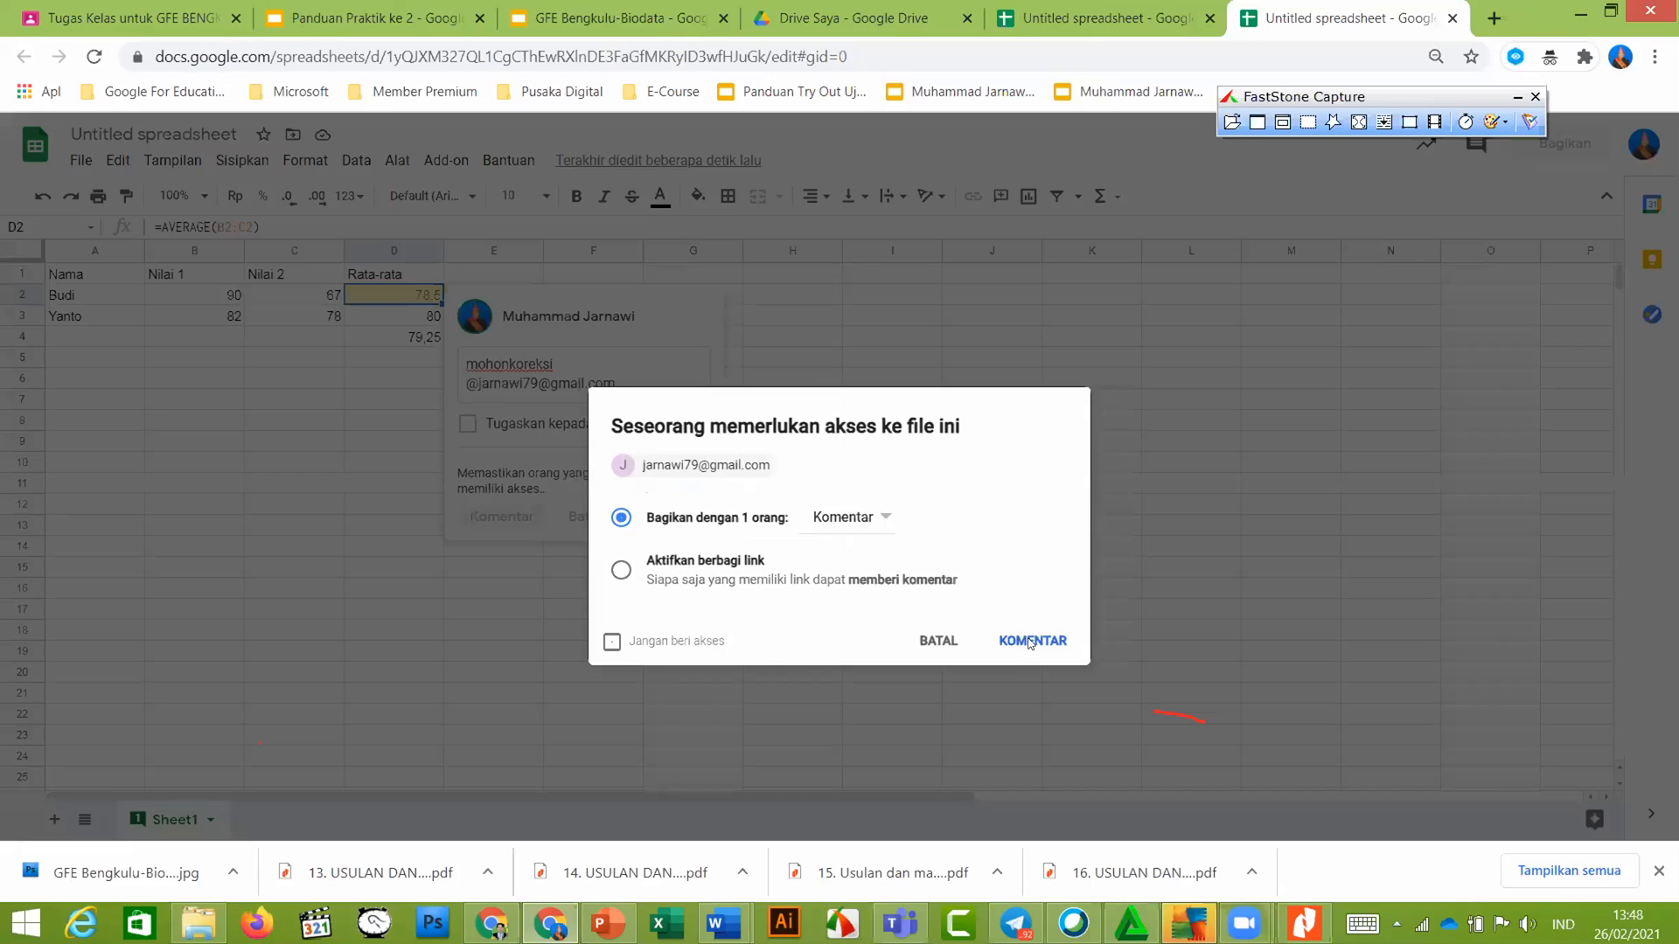
{"action": "left_click", "coordinate": [1030, 642]}
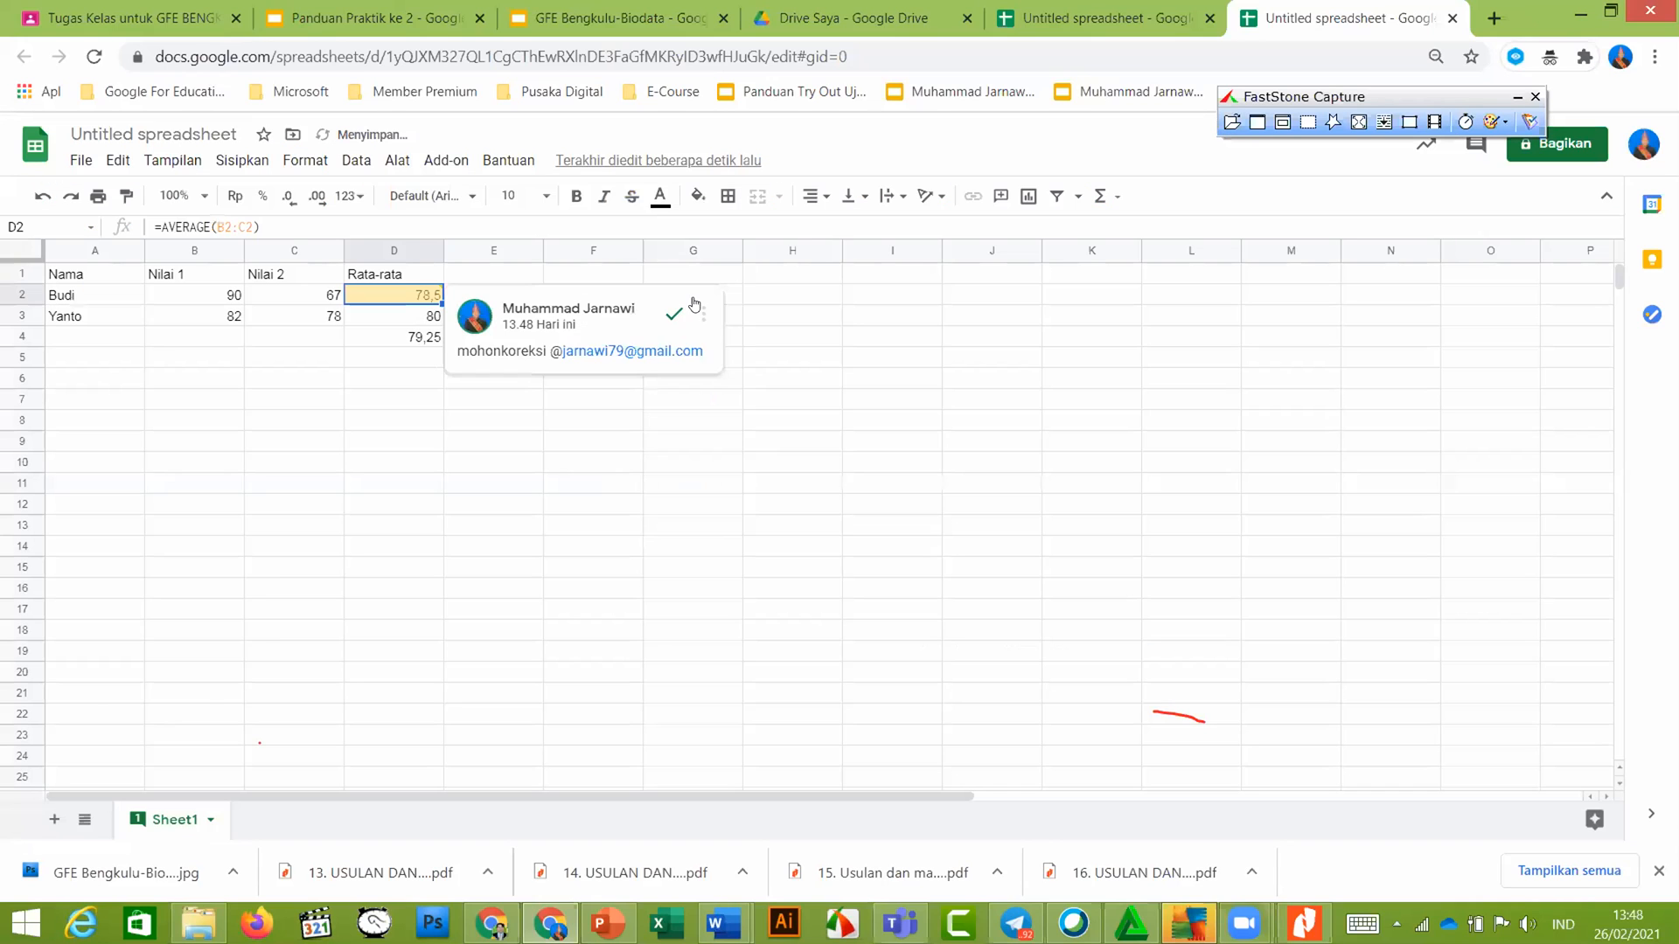
{"action": "left_click_drag", "start_coordinate": [694, 304], "coordinate": [813, 344]}
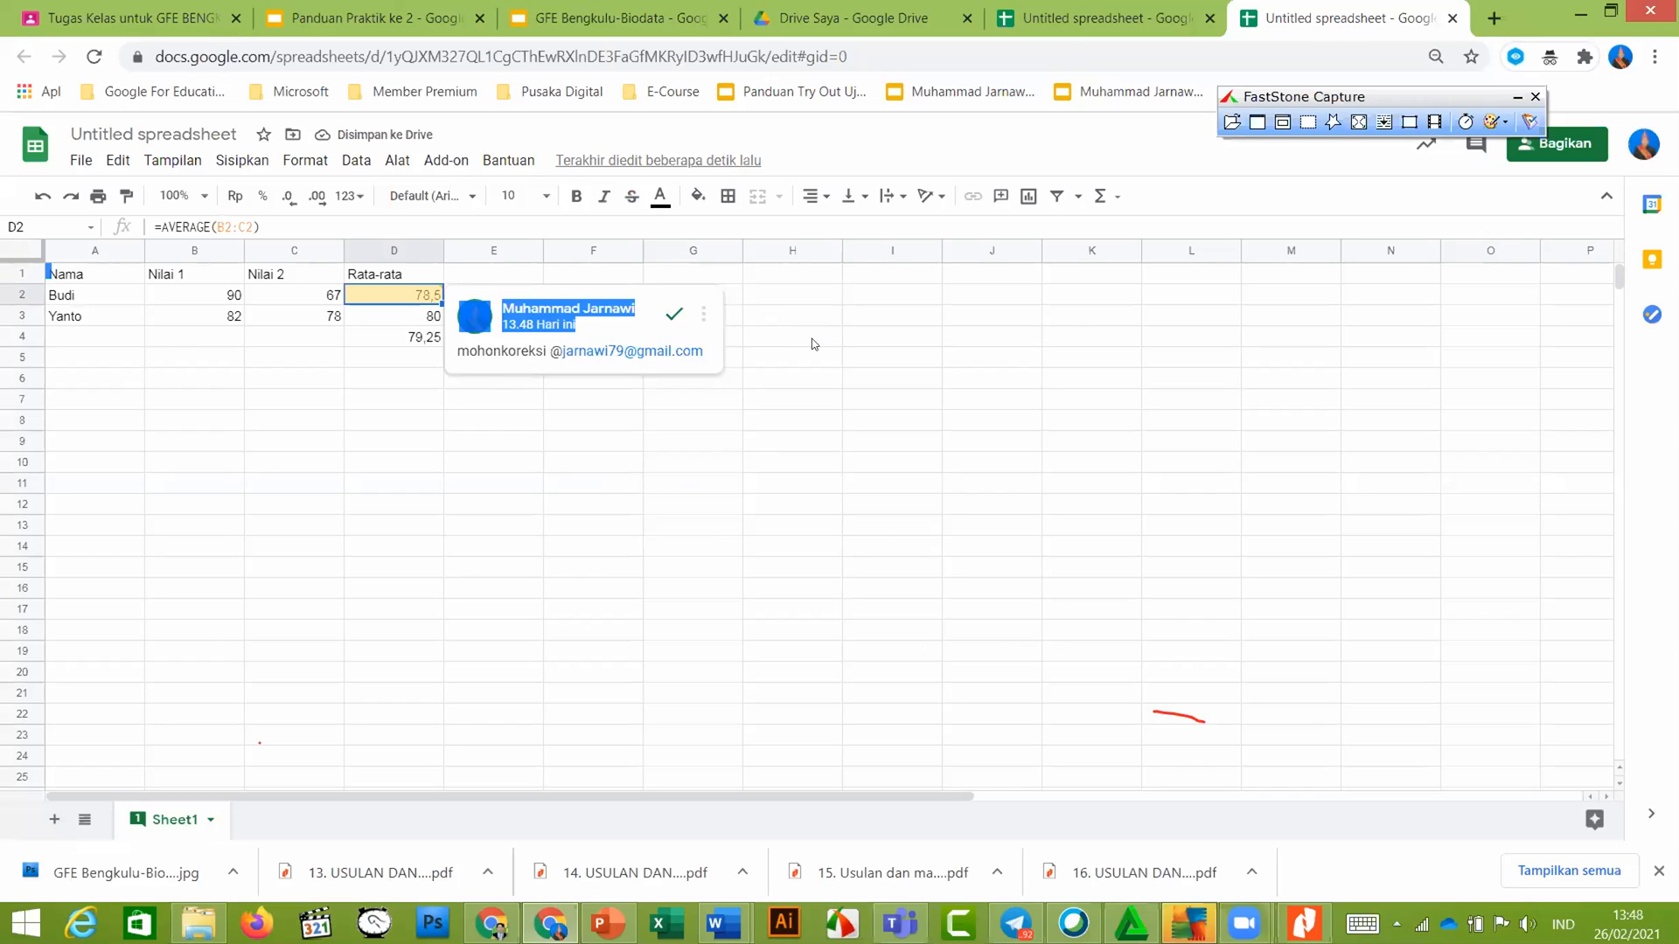
{"action": "left_click", "coordinate": [813, 344]}
{"action": "left_click", "coordinate": [679, 524]}
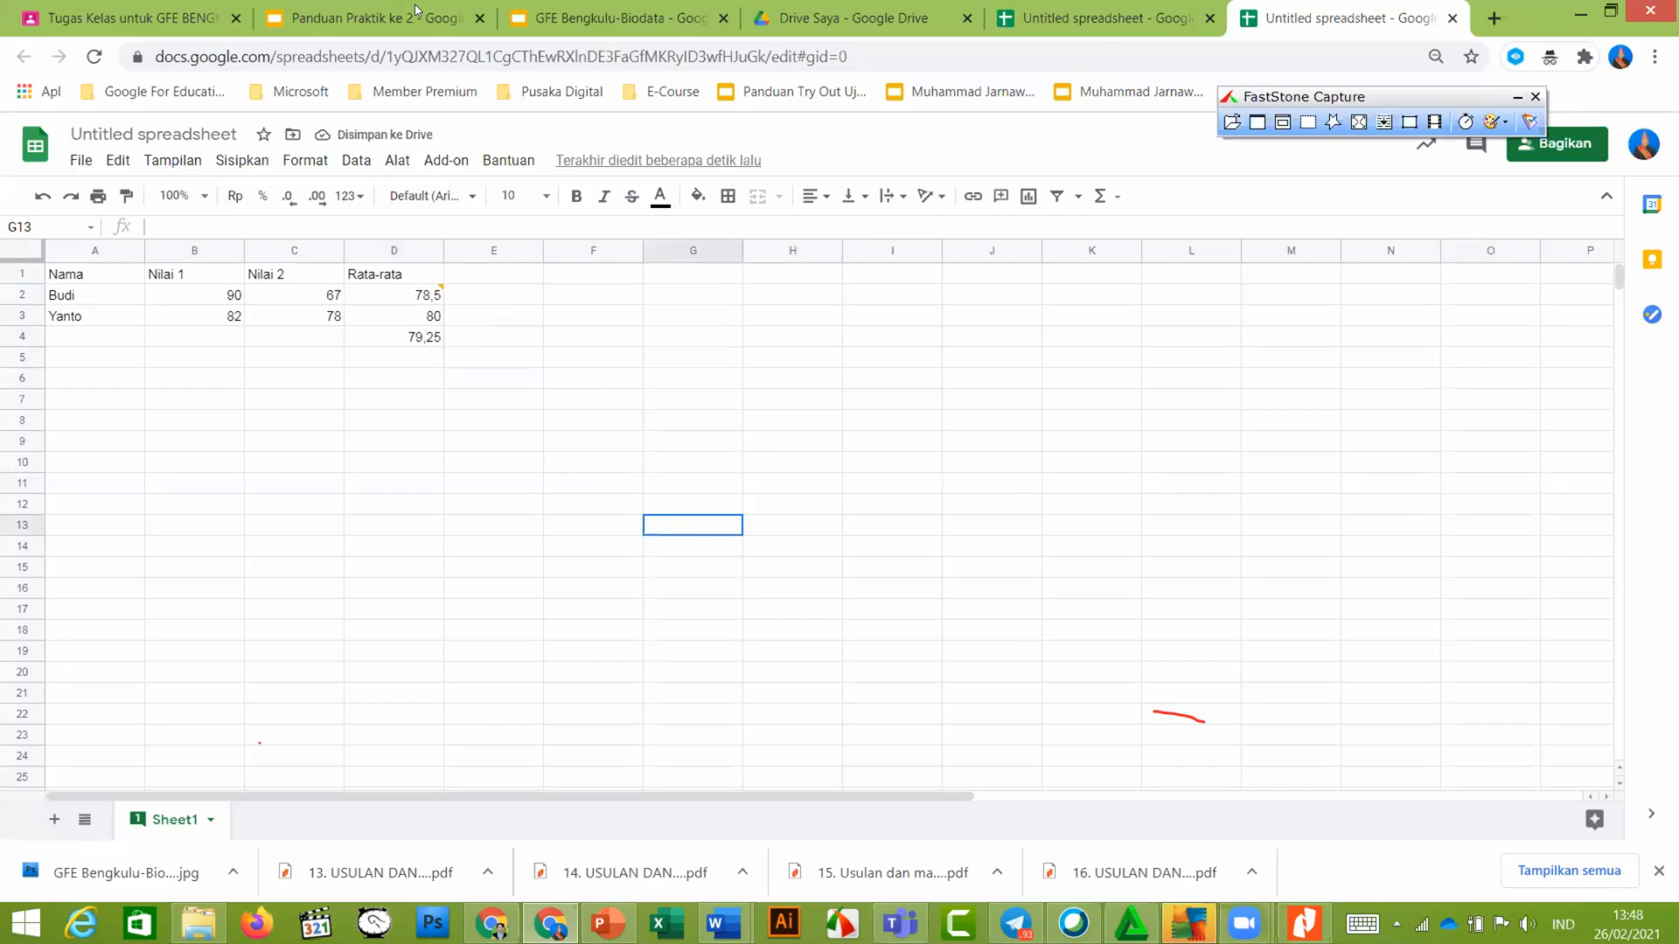
Read slide 6 on sorting lowest scores first, then return to the score spreadsheet
{"action": "key", "text": "ctrl+2"}
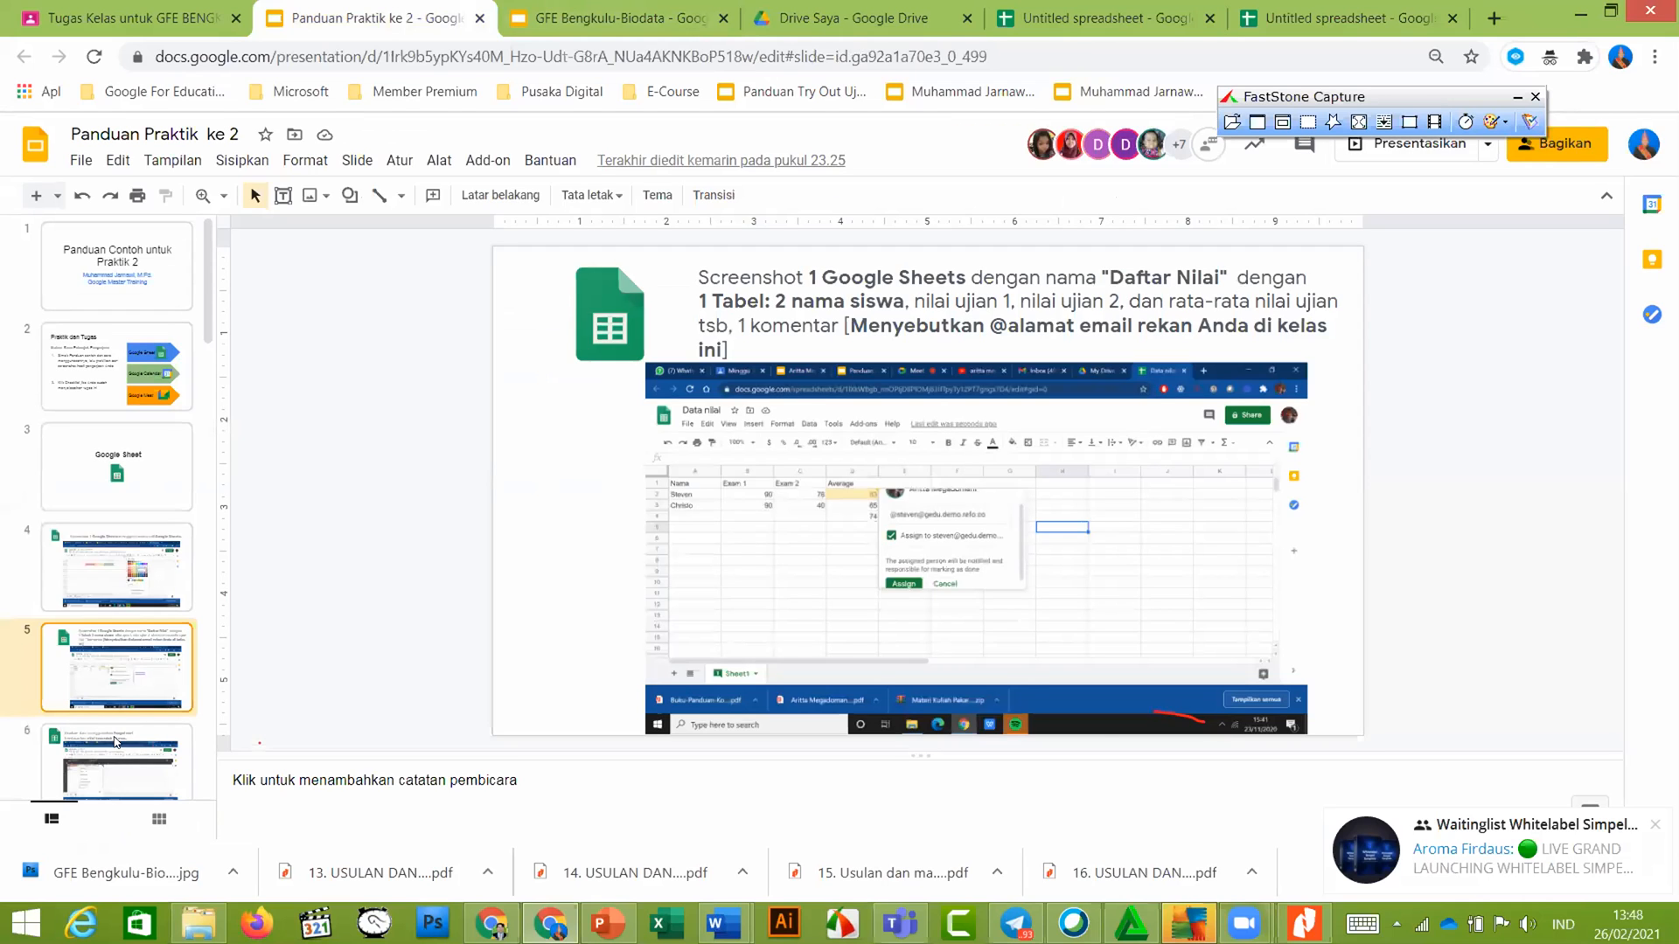
{"action": "left_click", "coordinate": [108, 737]}
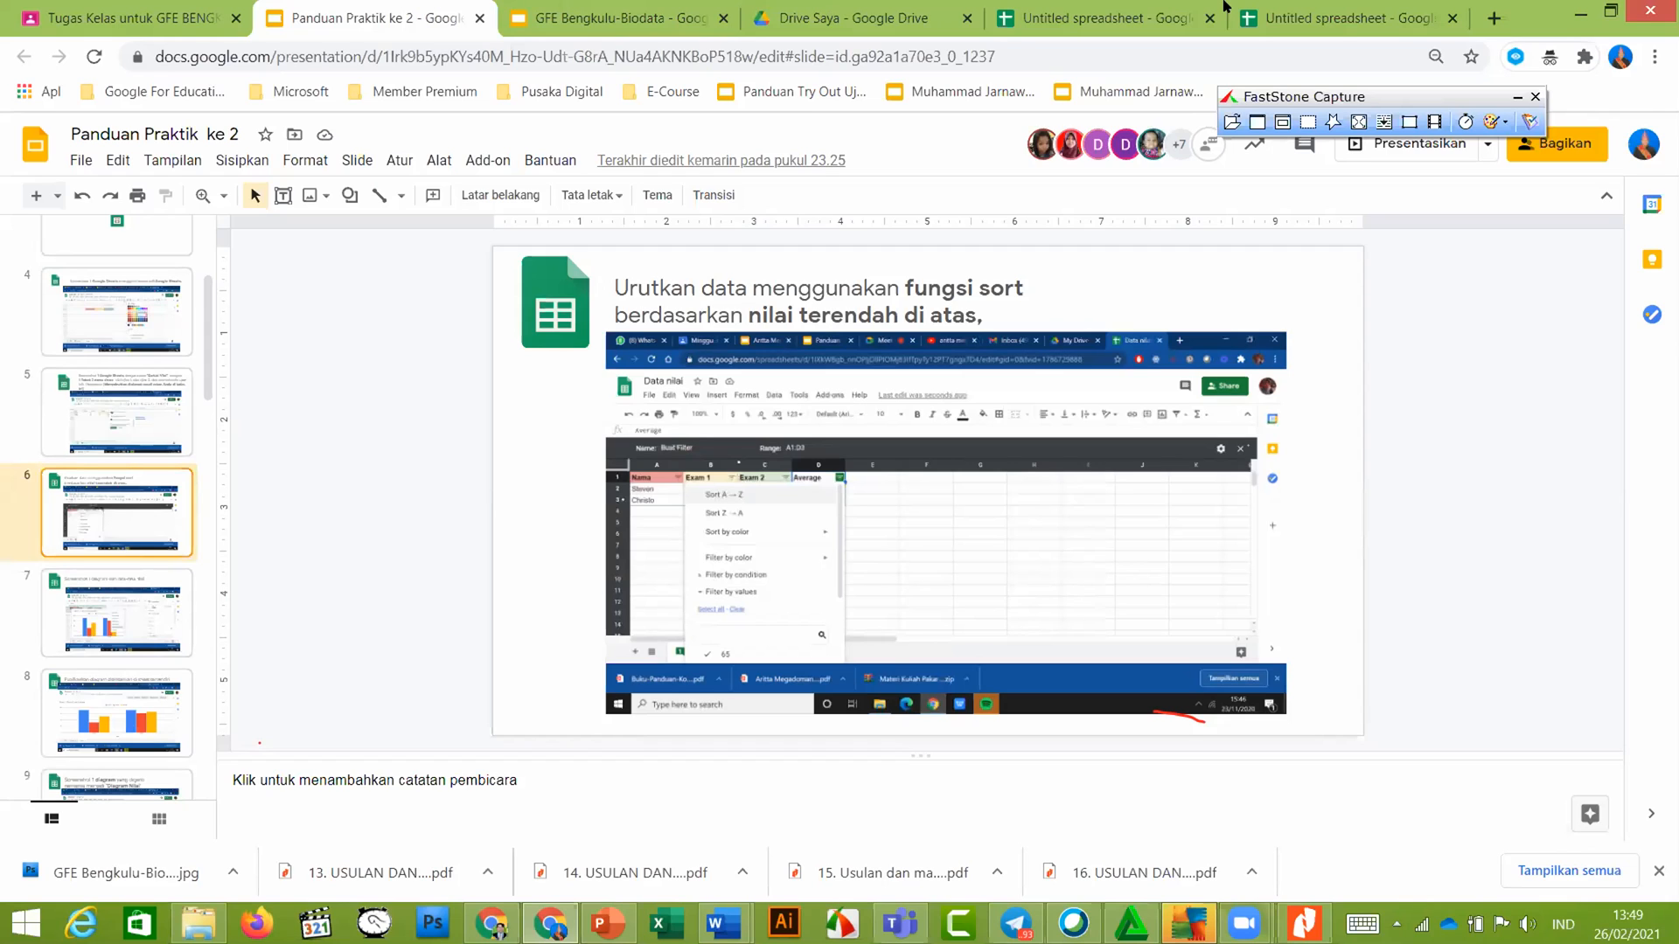
{"action": "left_click", "coordinate": [1295, 12]}
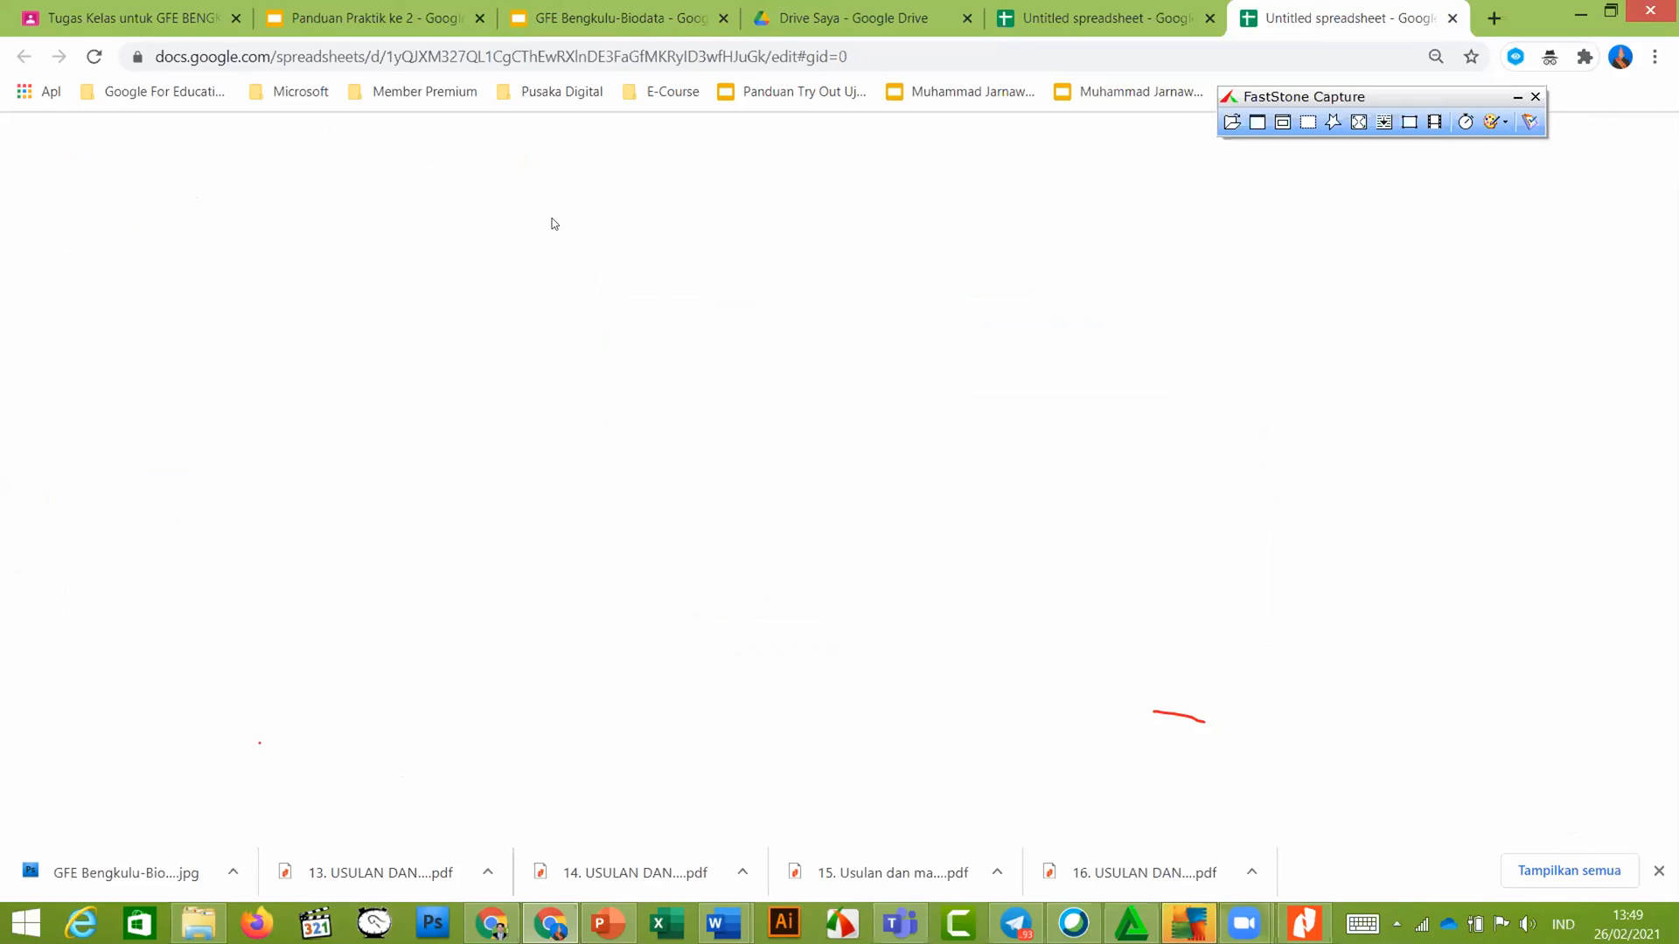
{"action": "left_click", "coordinate": [273, 399]}
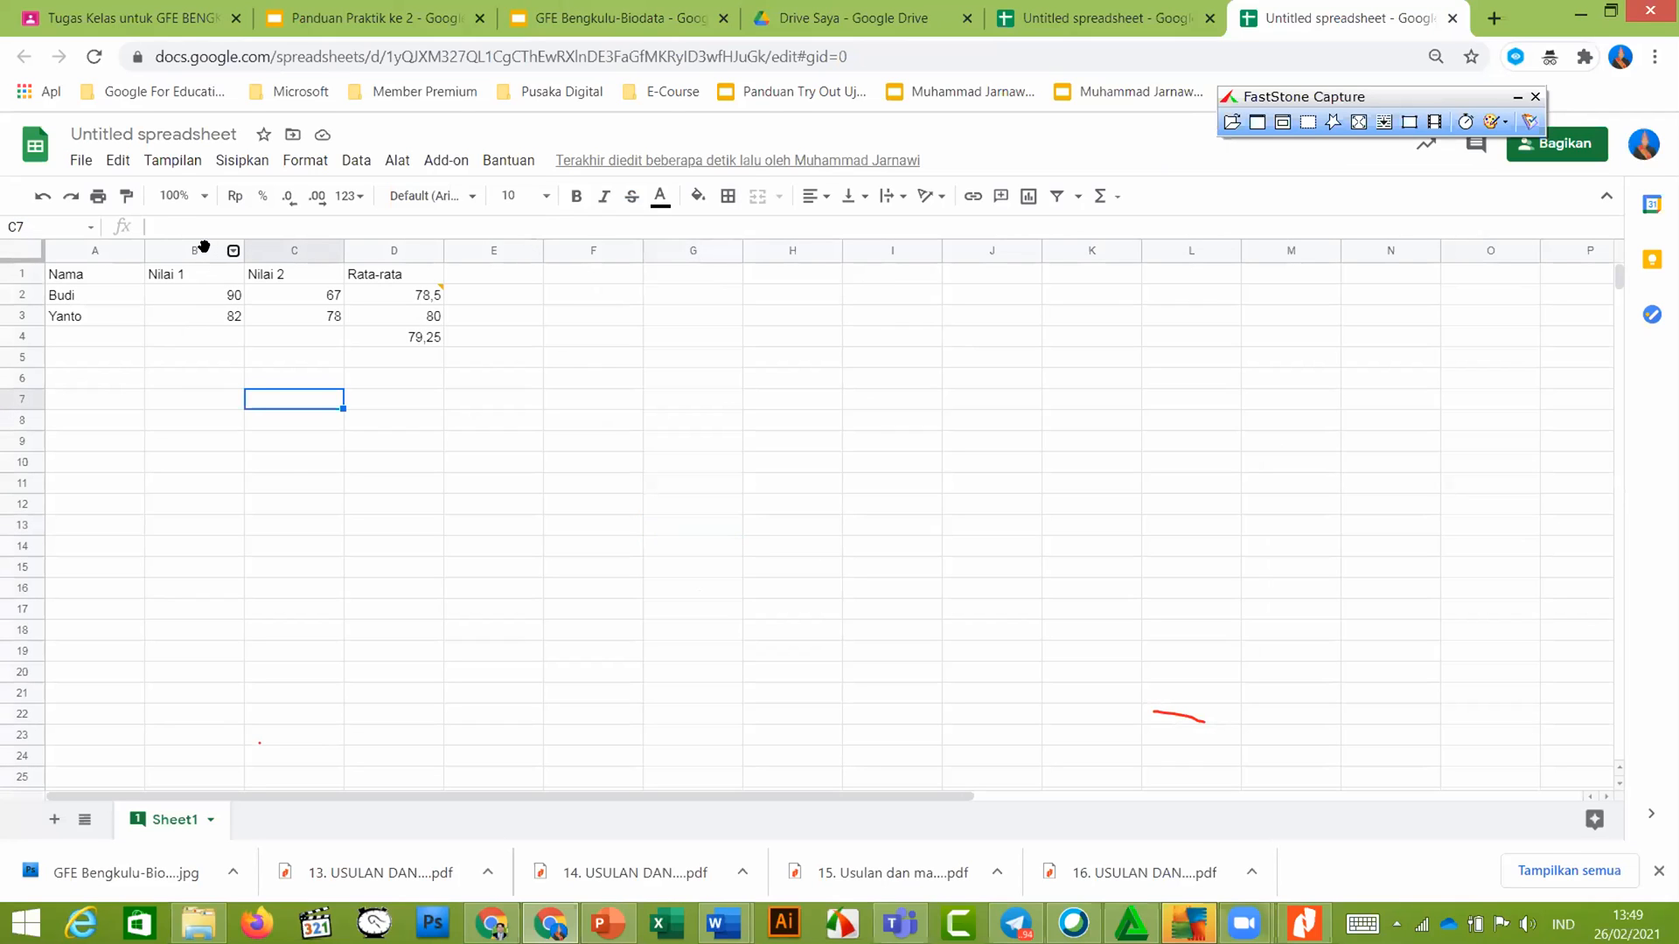
{"action": "left_click", "coordinate": [209, 251]}
{"action": "right_click", "coordinate": [234, 251]}
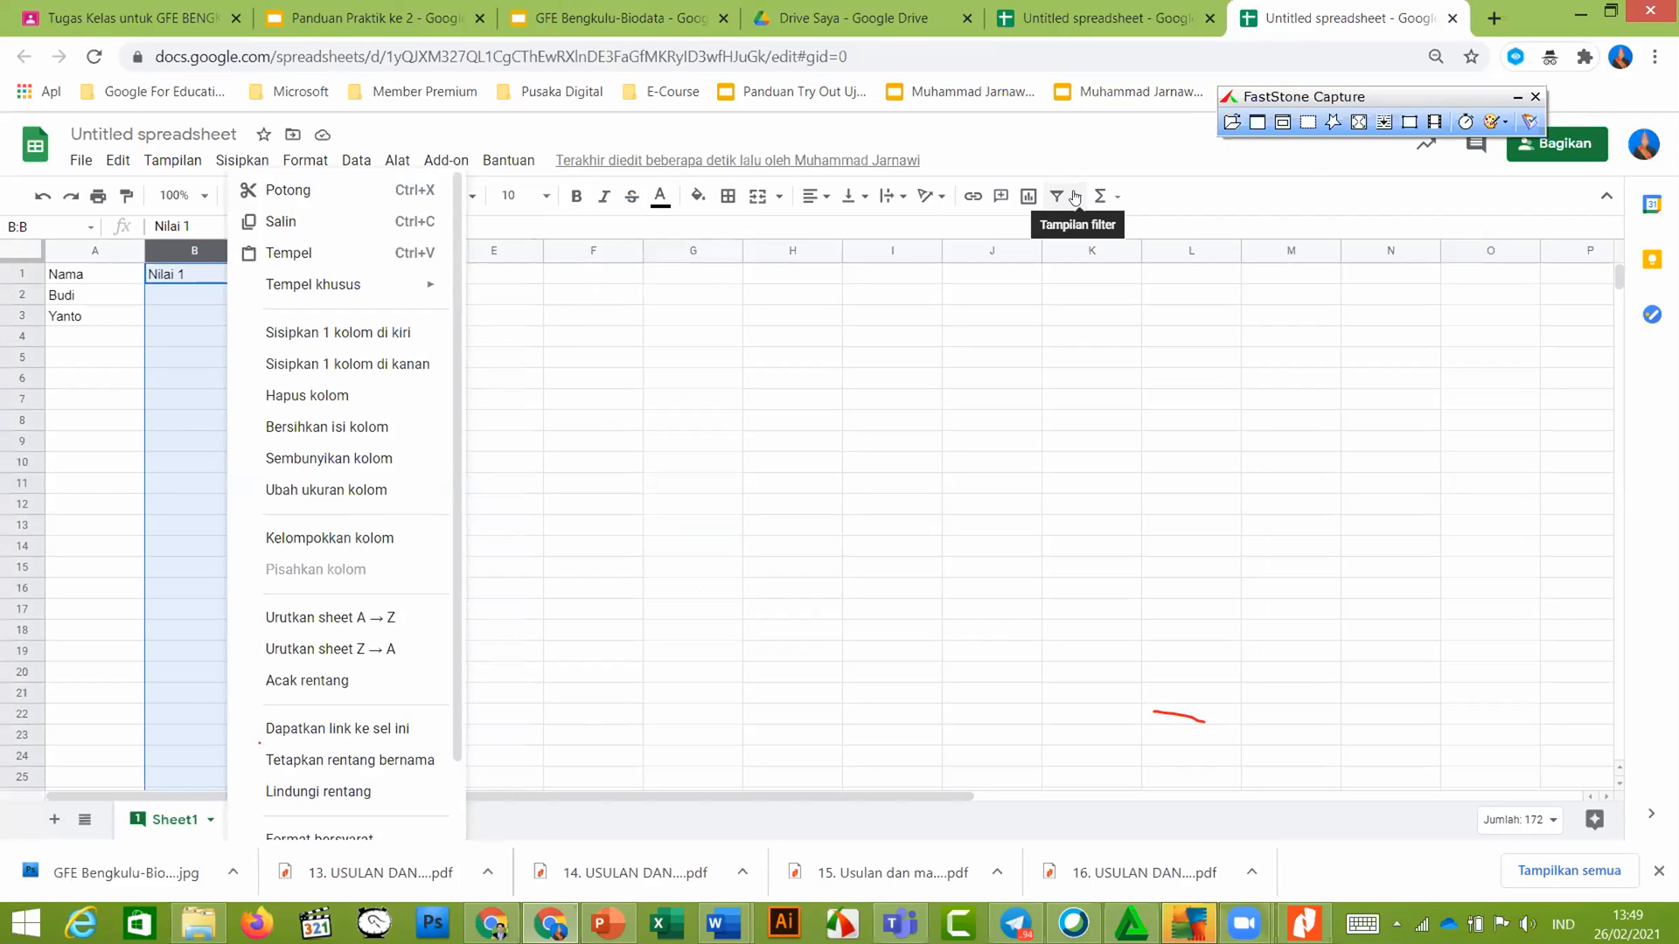
{"action": "left_click", "coordinate": [1074, 197]}
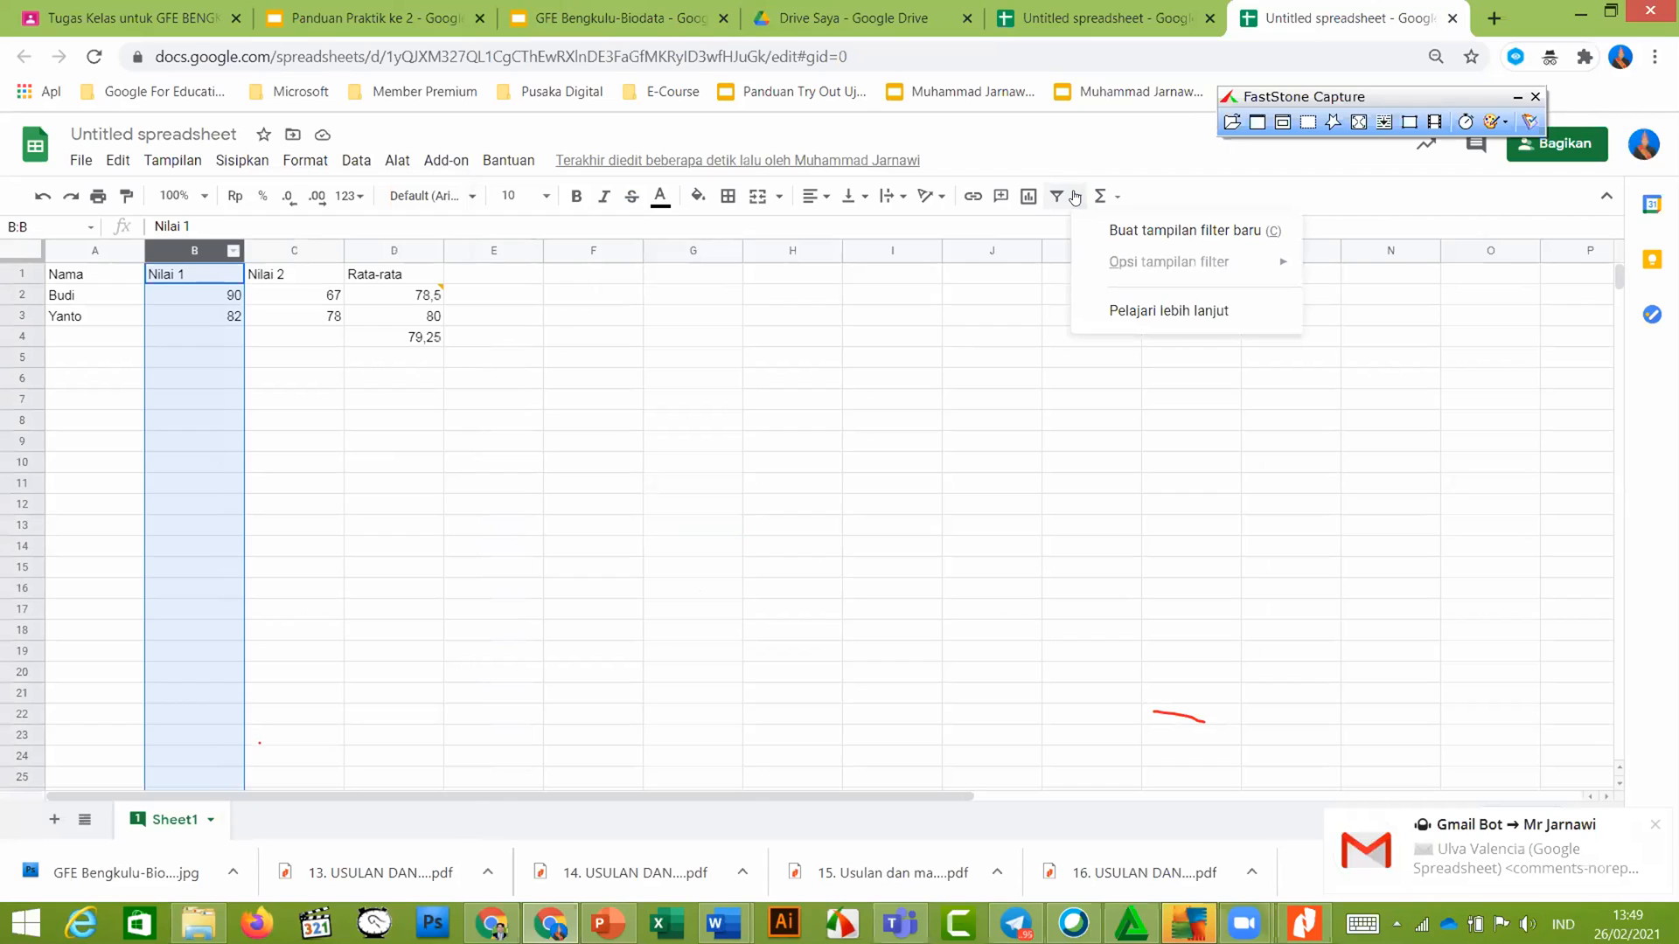
{"action": "left_click", "coordinate": [1075, 196]}
{"action": "left_click", "coordinate": [1075, 197]}
{"action": "left_click", "coordinate": [692, 441]}
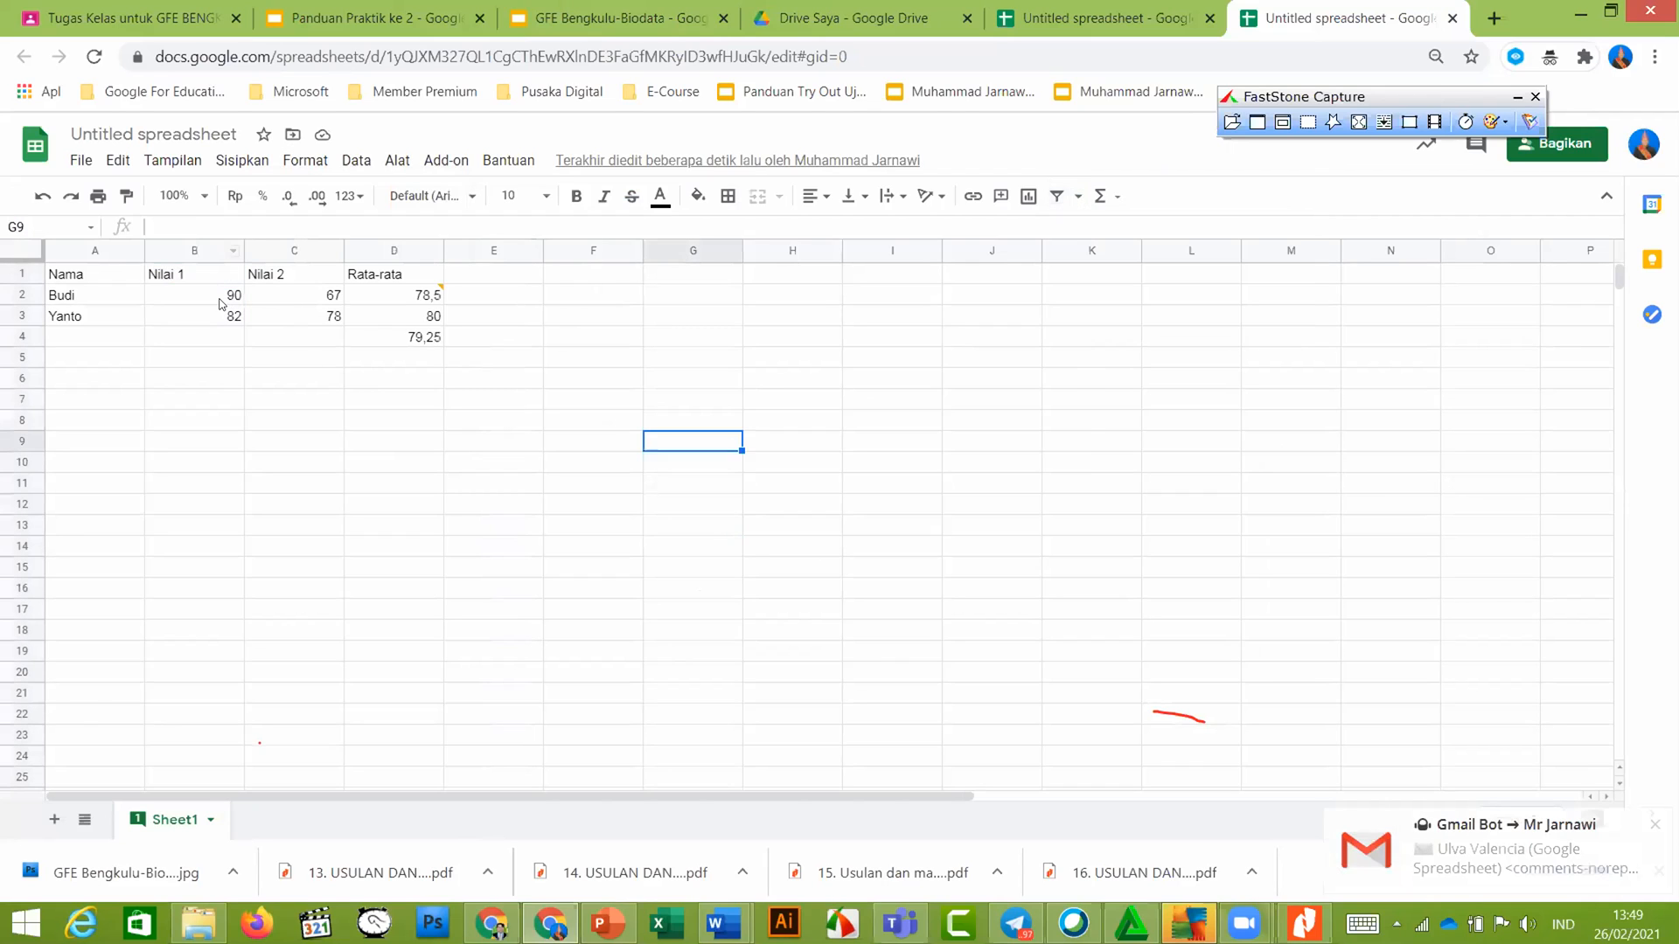
{"action": "left_click_drag", "start_coordinate": [223, 294], "coordinate": [223, 318]}
{"action": "left_click", "coordinate": [1078, 196]}
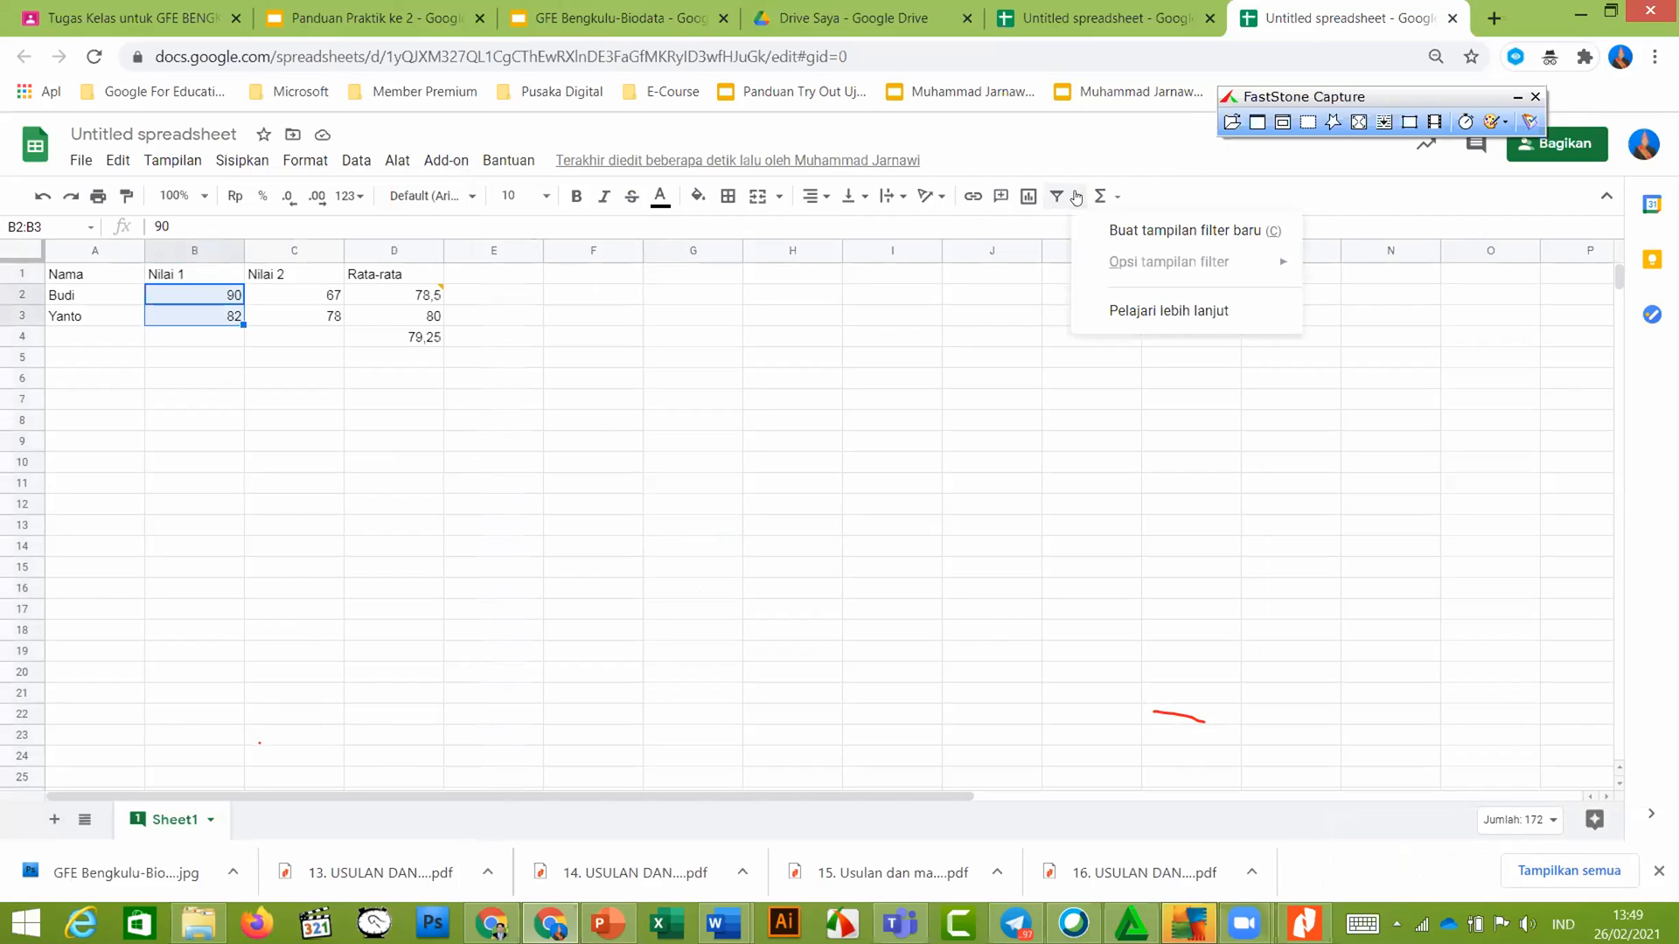
{"action": "left_click", "coordinate": [1252, 233]}
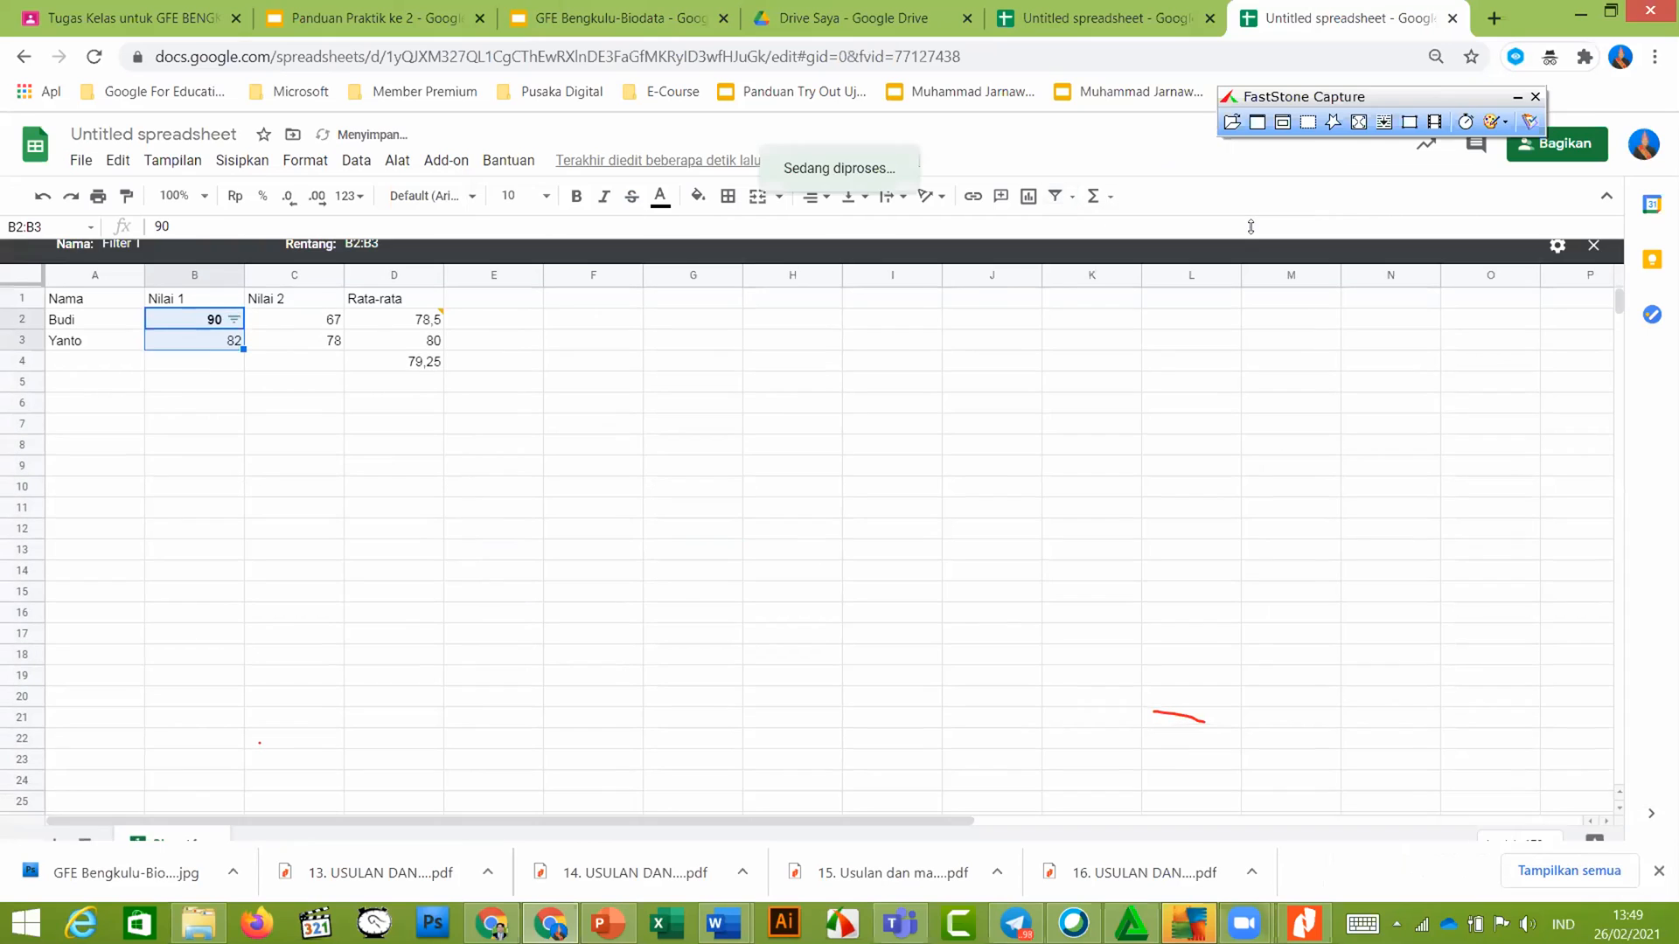
{"action": "left_click", "coordinate": [671, 476]}
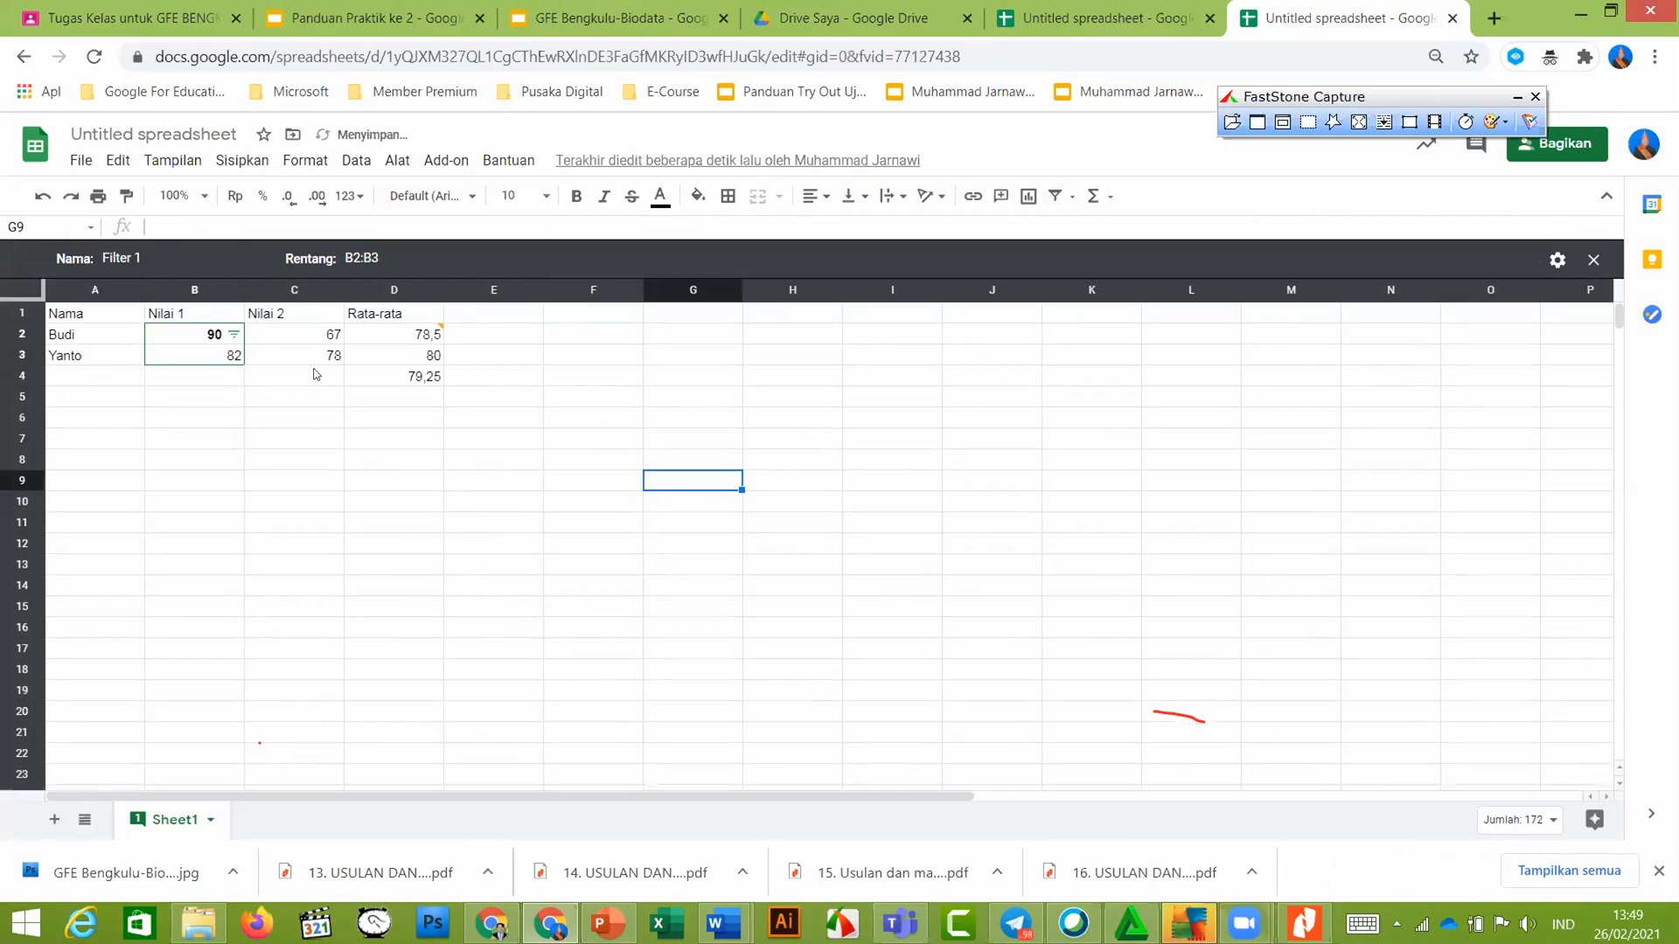
{"action": "left_click", "coordinate": [300, 420]}
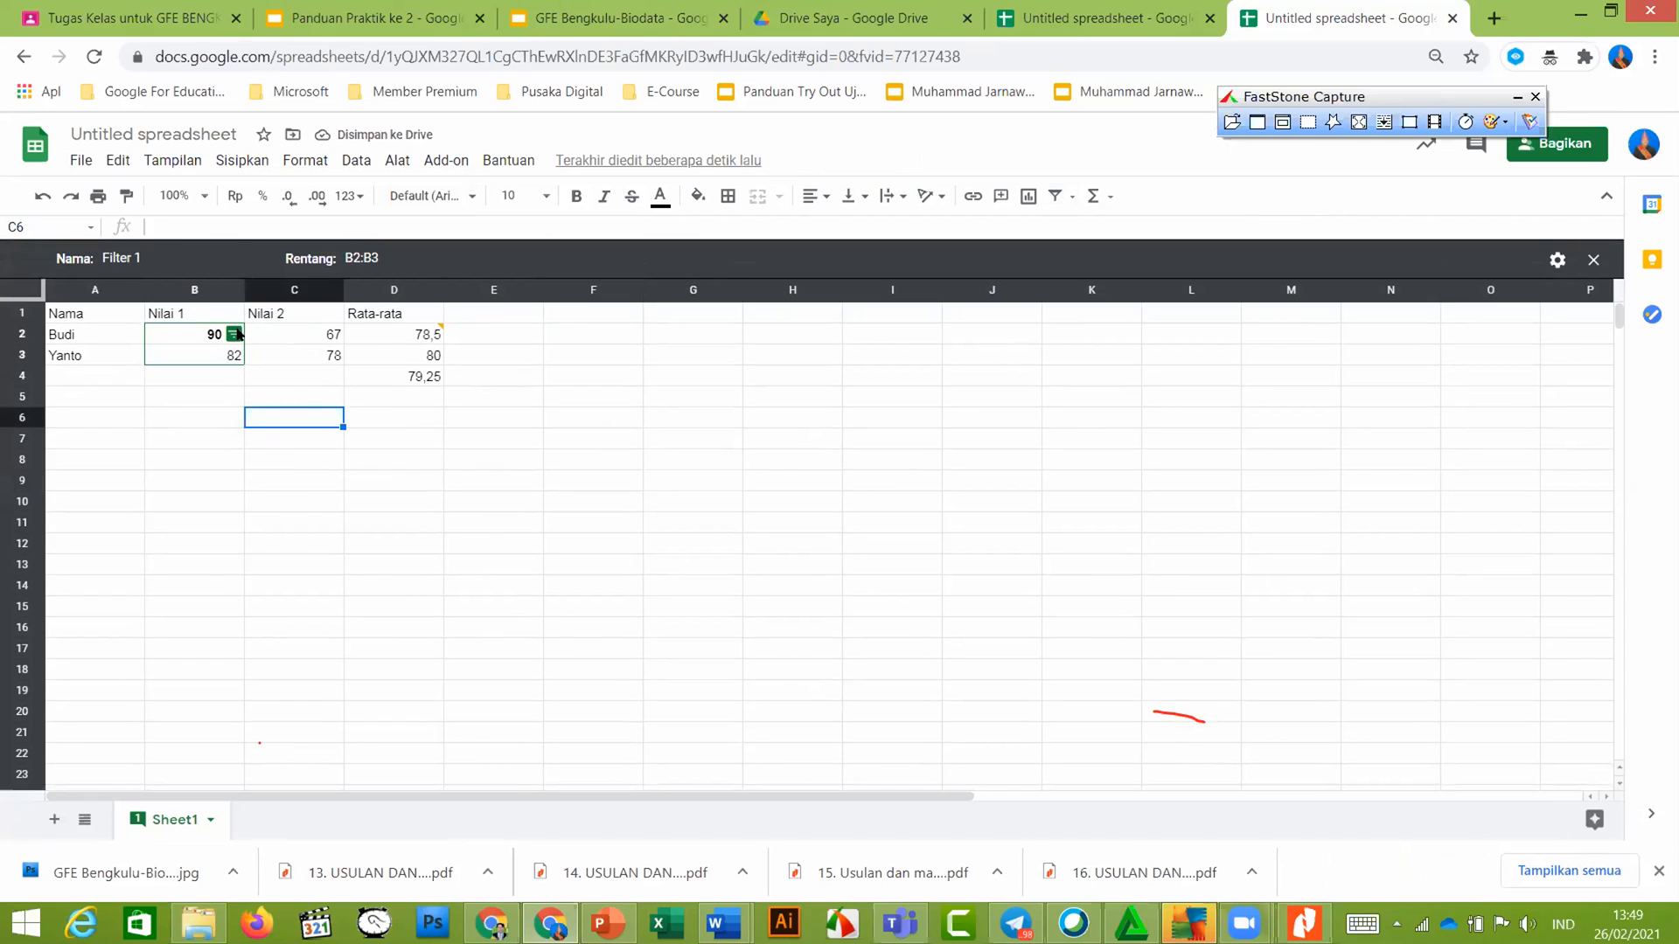
{"action": "left_click", "coordinate": [234, 334]}
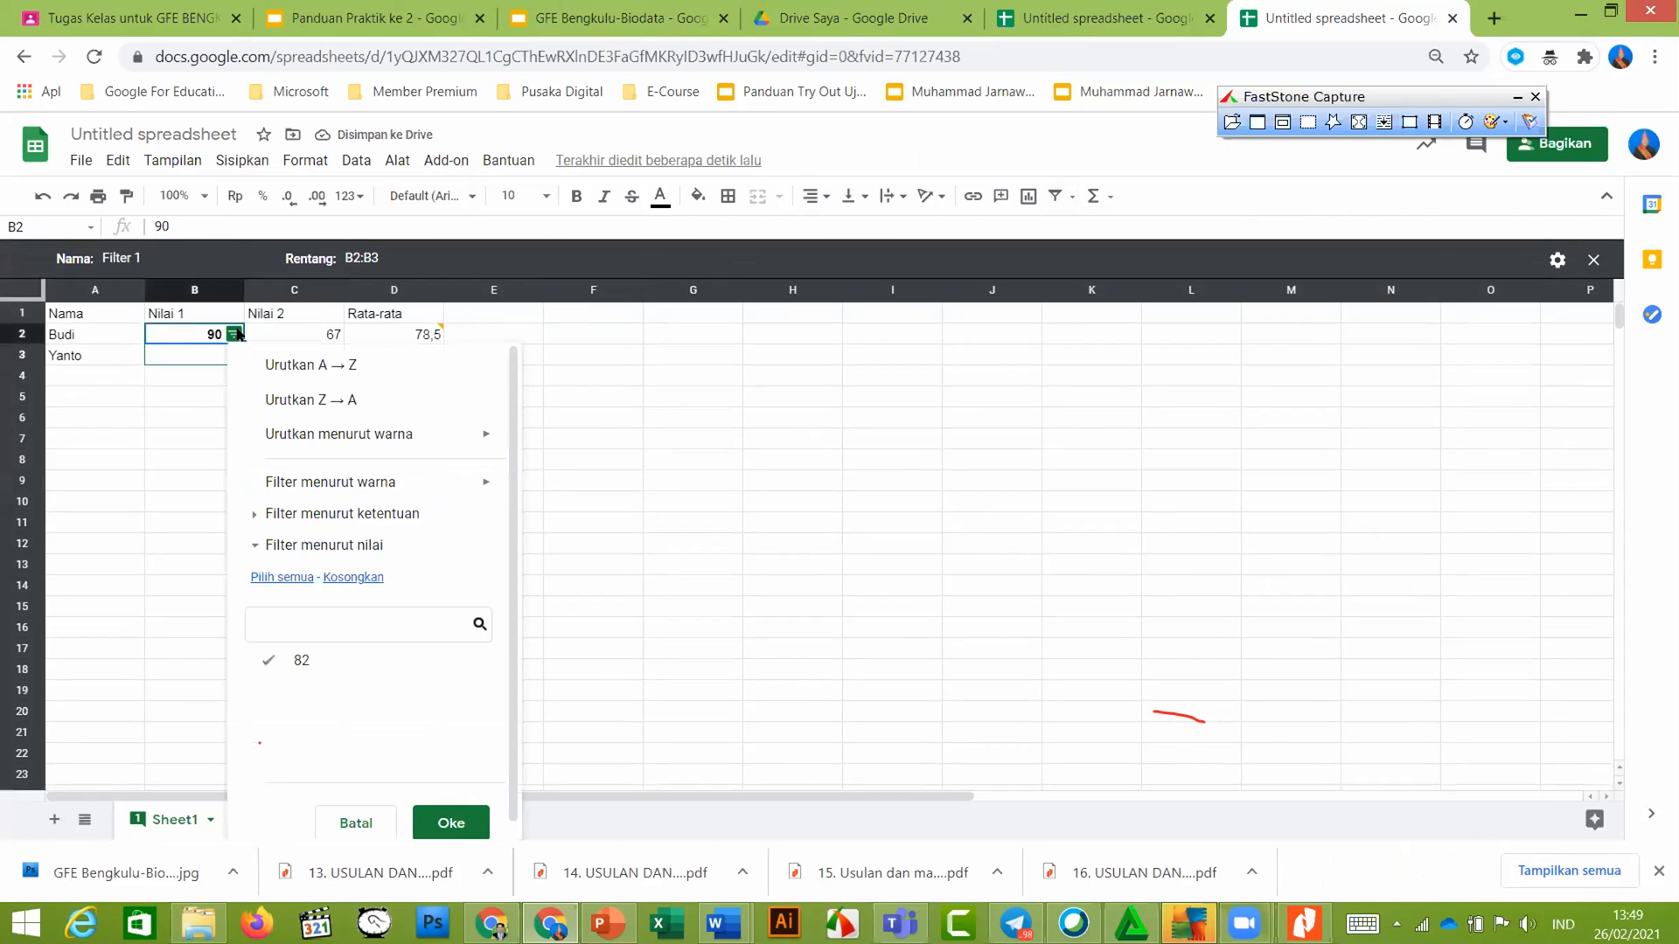
{"action": "left_click", "coordinate": [316, 369]}
{"action": "left_click", "coordinate": [189, 400]}
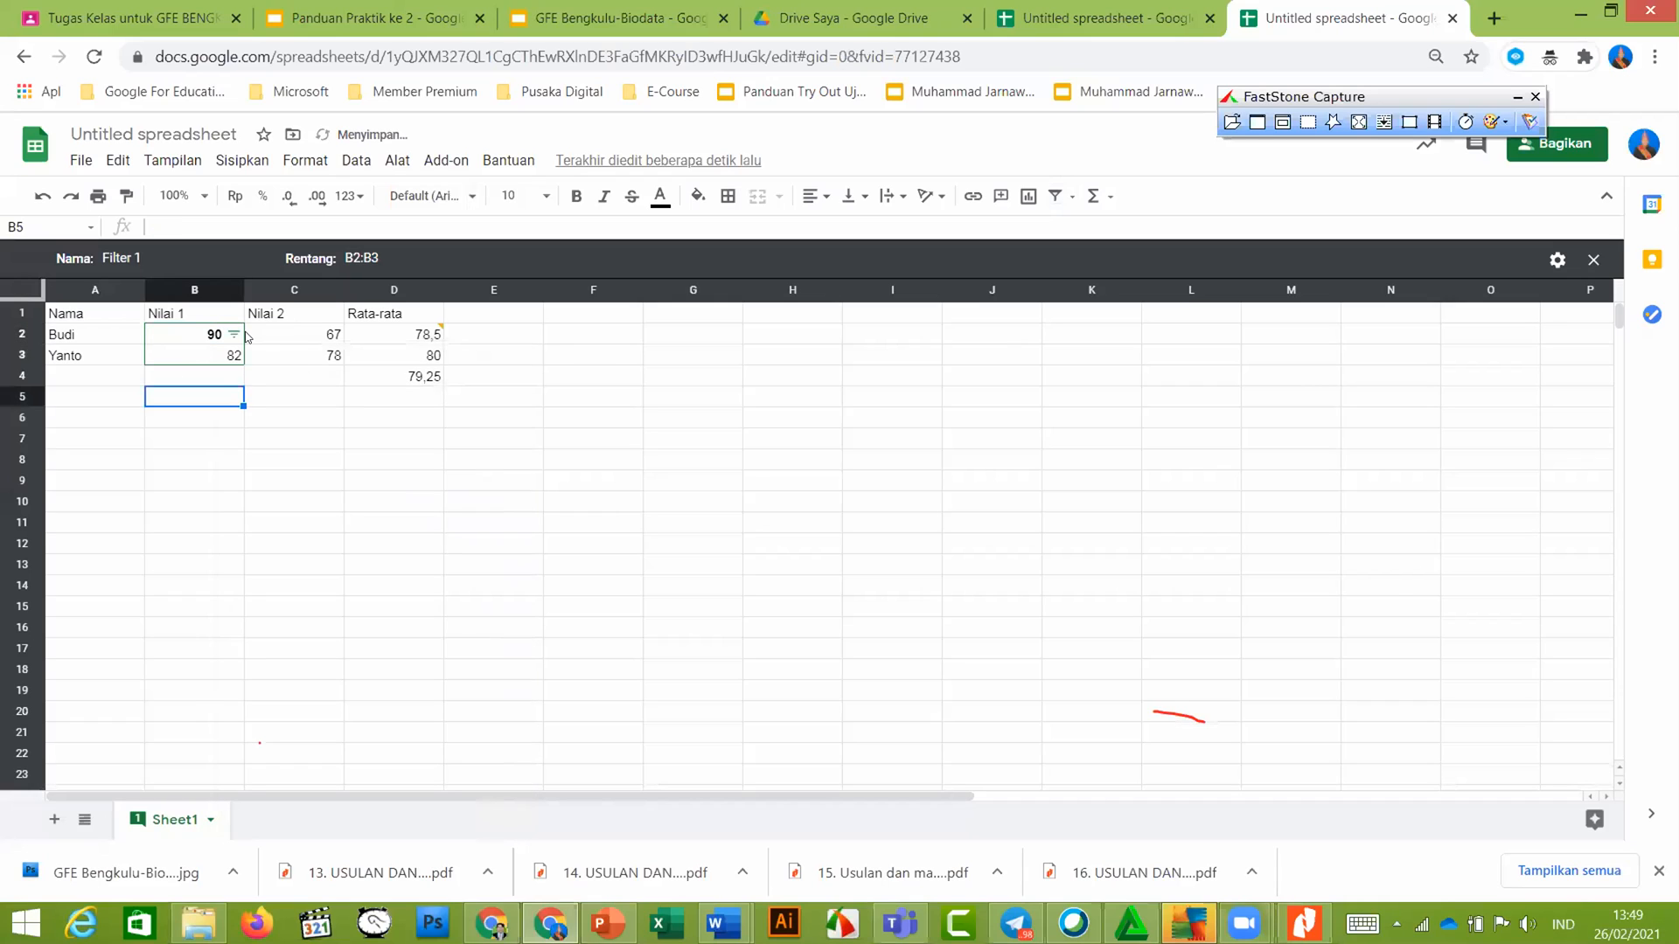
{"action": "left_click", "coordinate": [240, 337]}
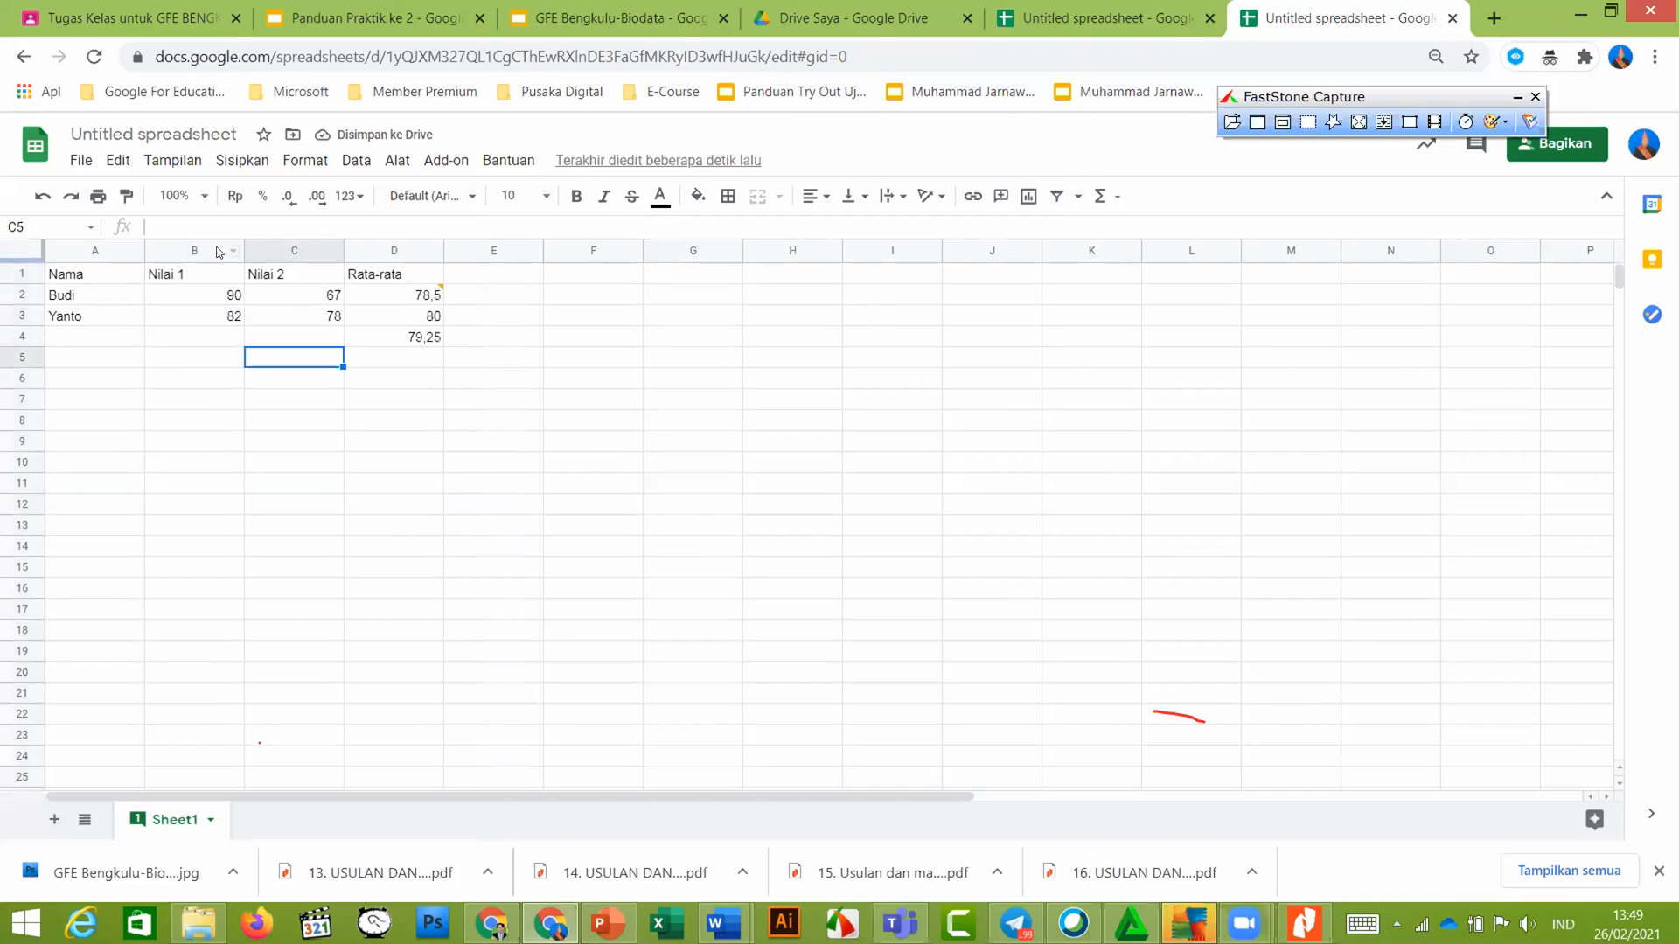
Sort Nilai 1 A→Z and Z→A in a temporary filter view, then restore the original order
{"action": "left_click", "coordinate": [221, 250]}
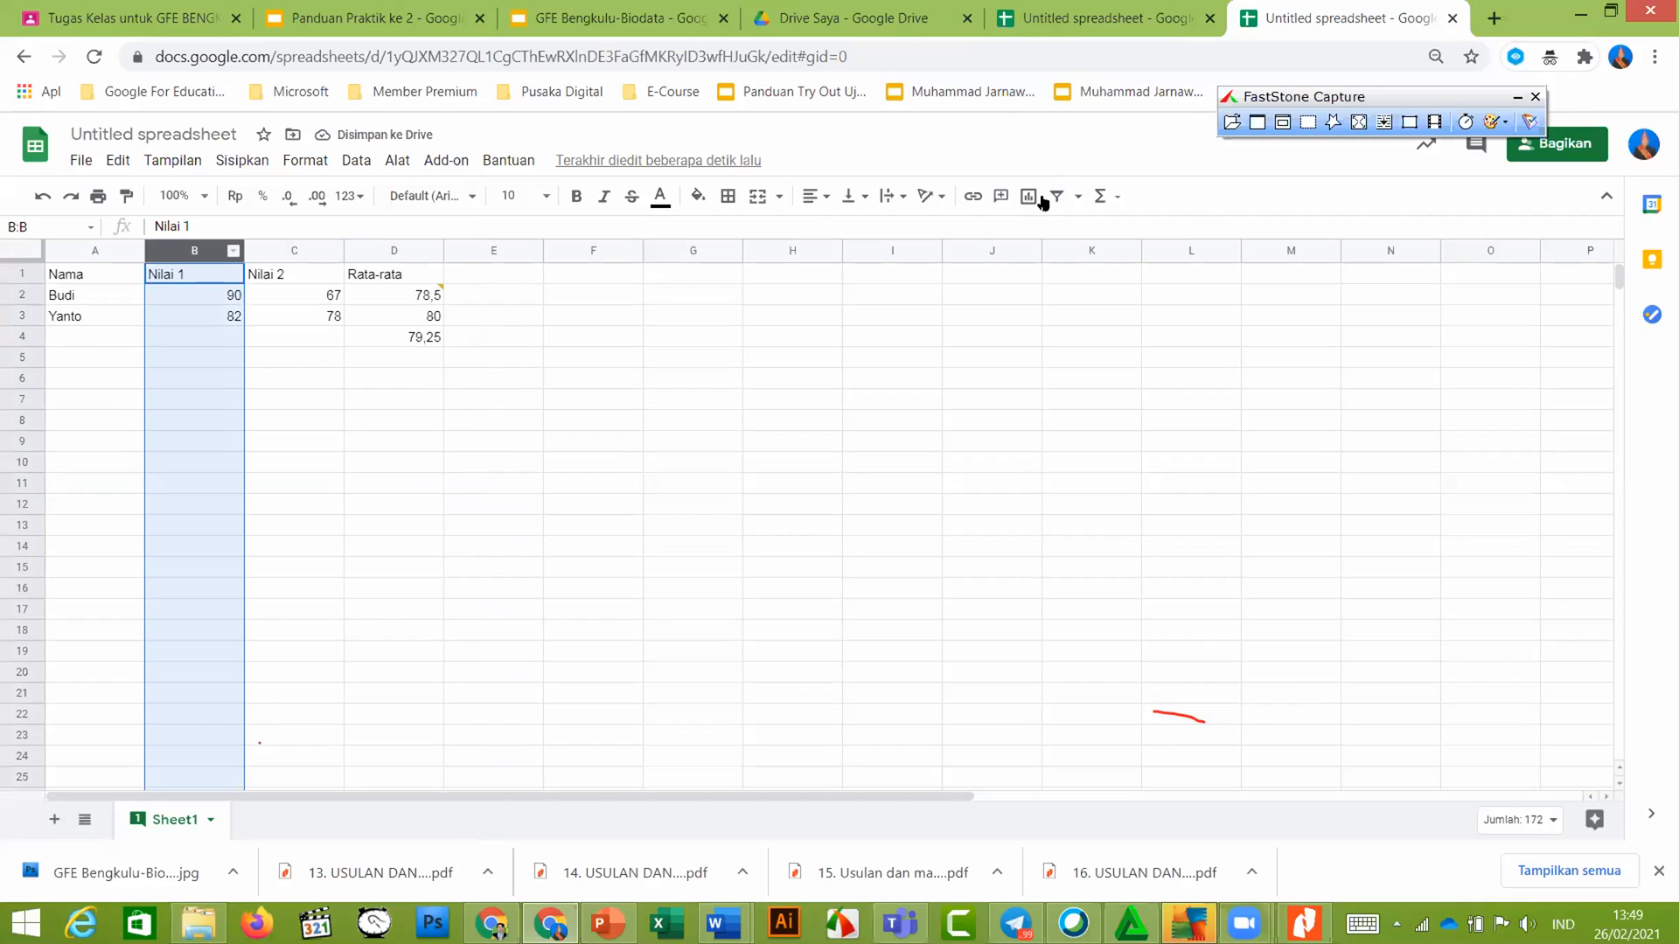
{"action": "left_click", "coordinate": [1078, 196]}
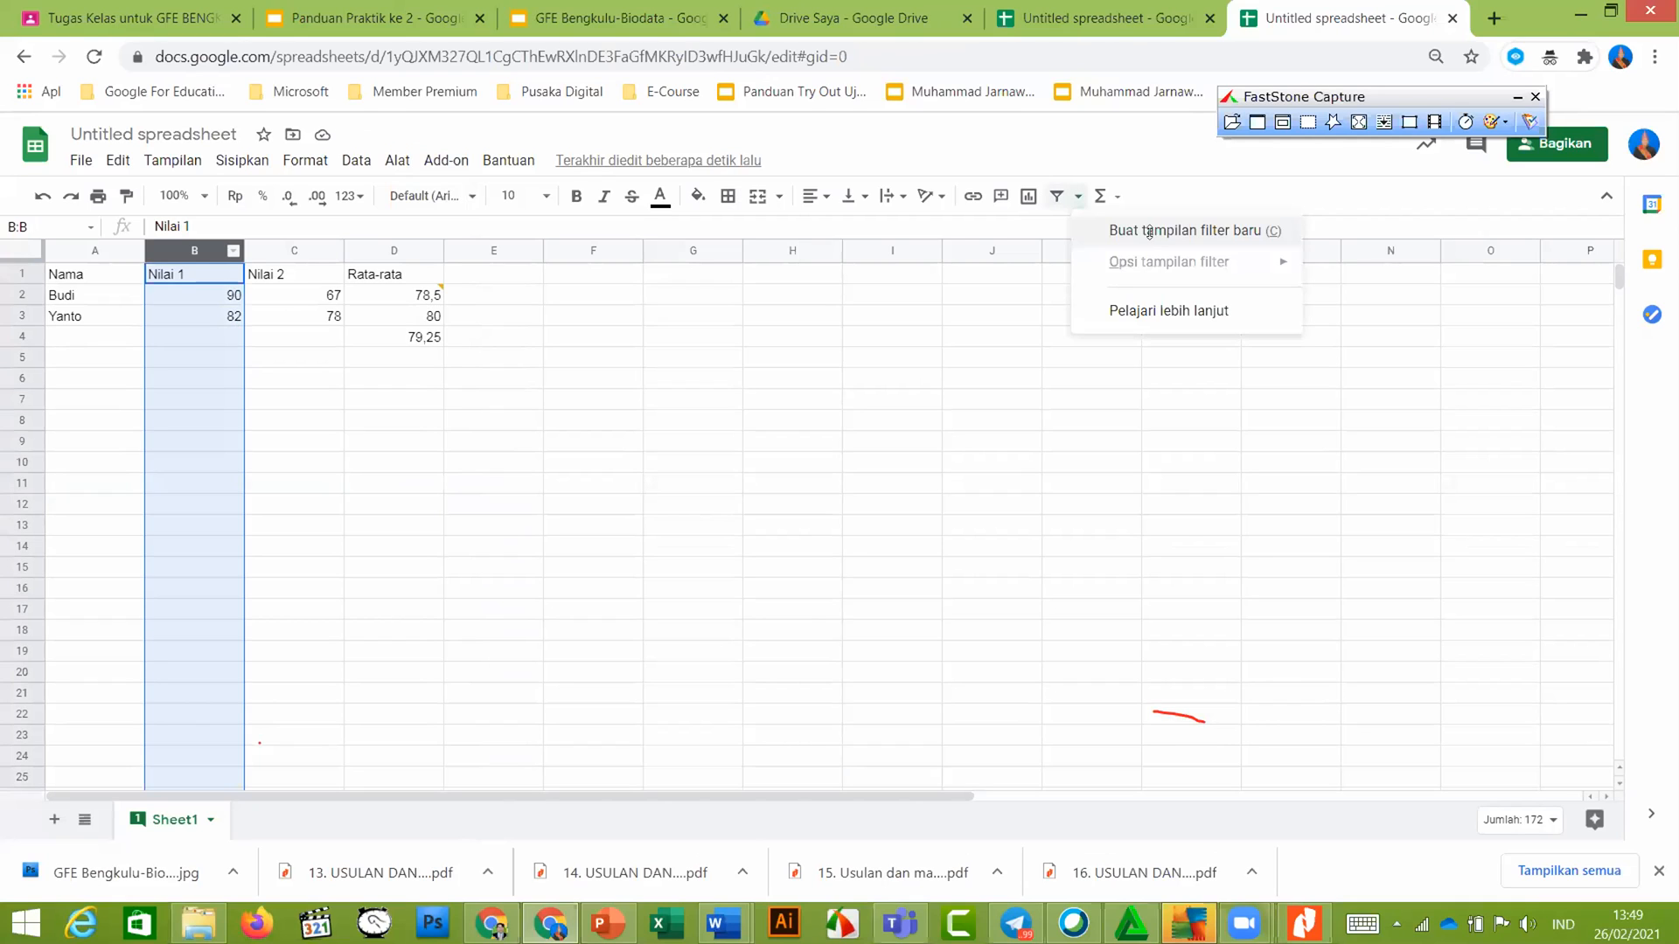
{"action": "left_click", "coordinate": [1148, 231]}
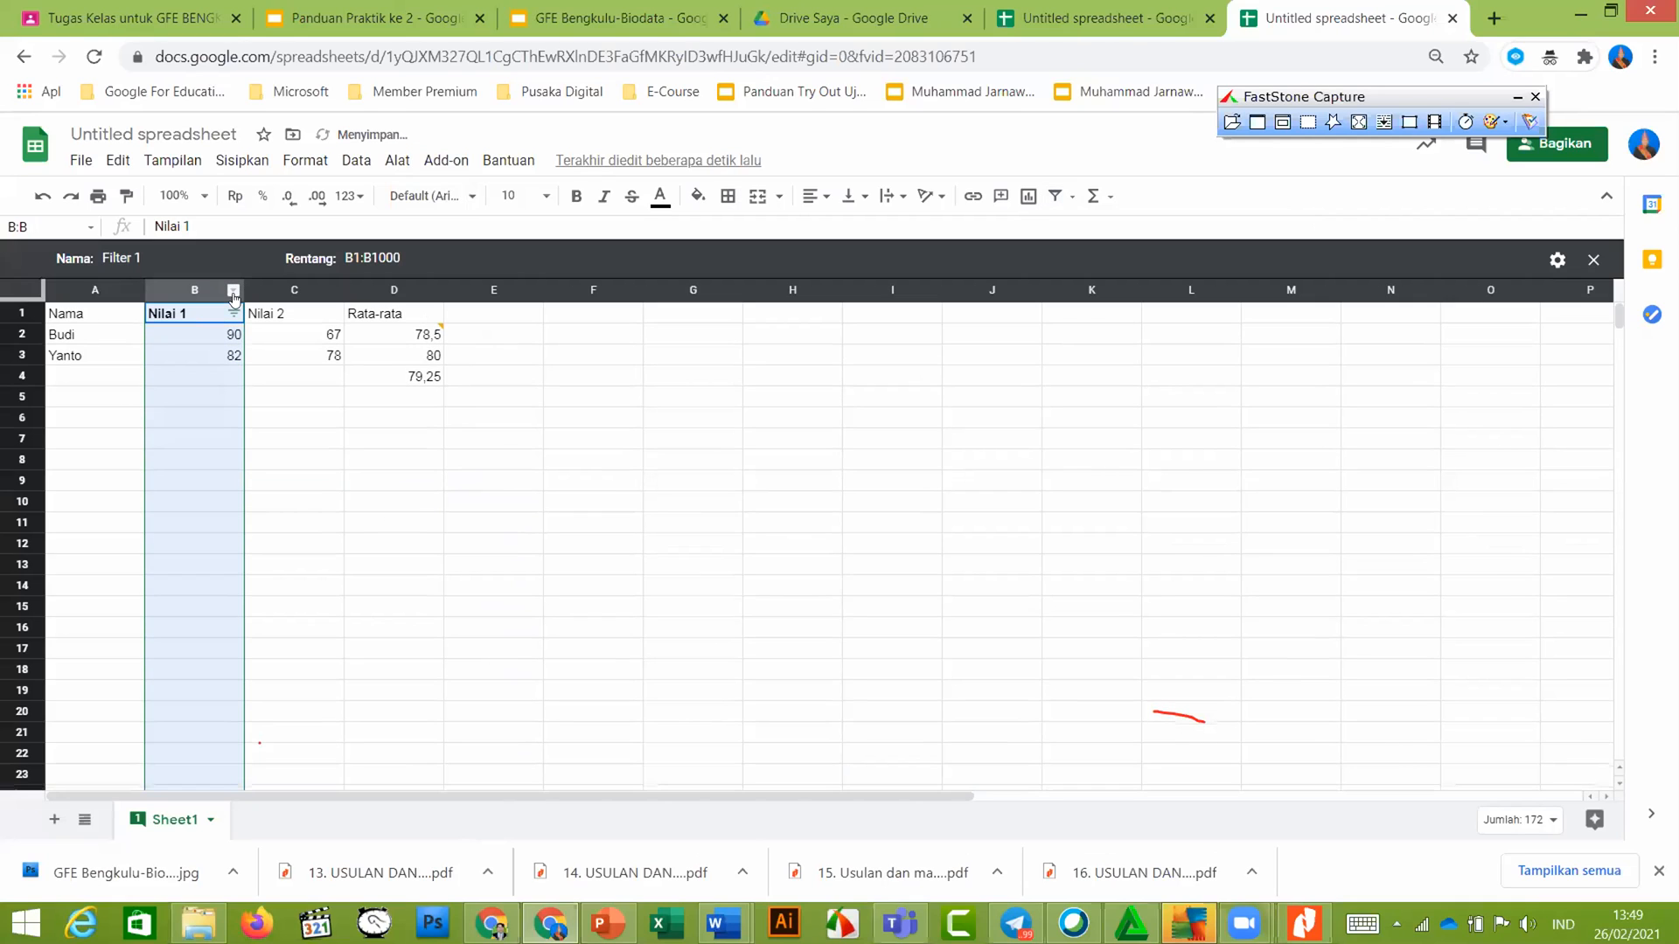
{"action": "right_click", "coordinate": [230, 291]}
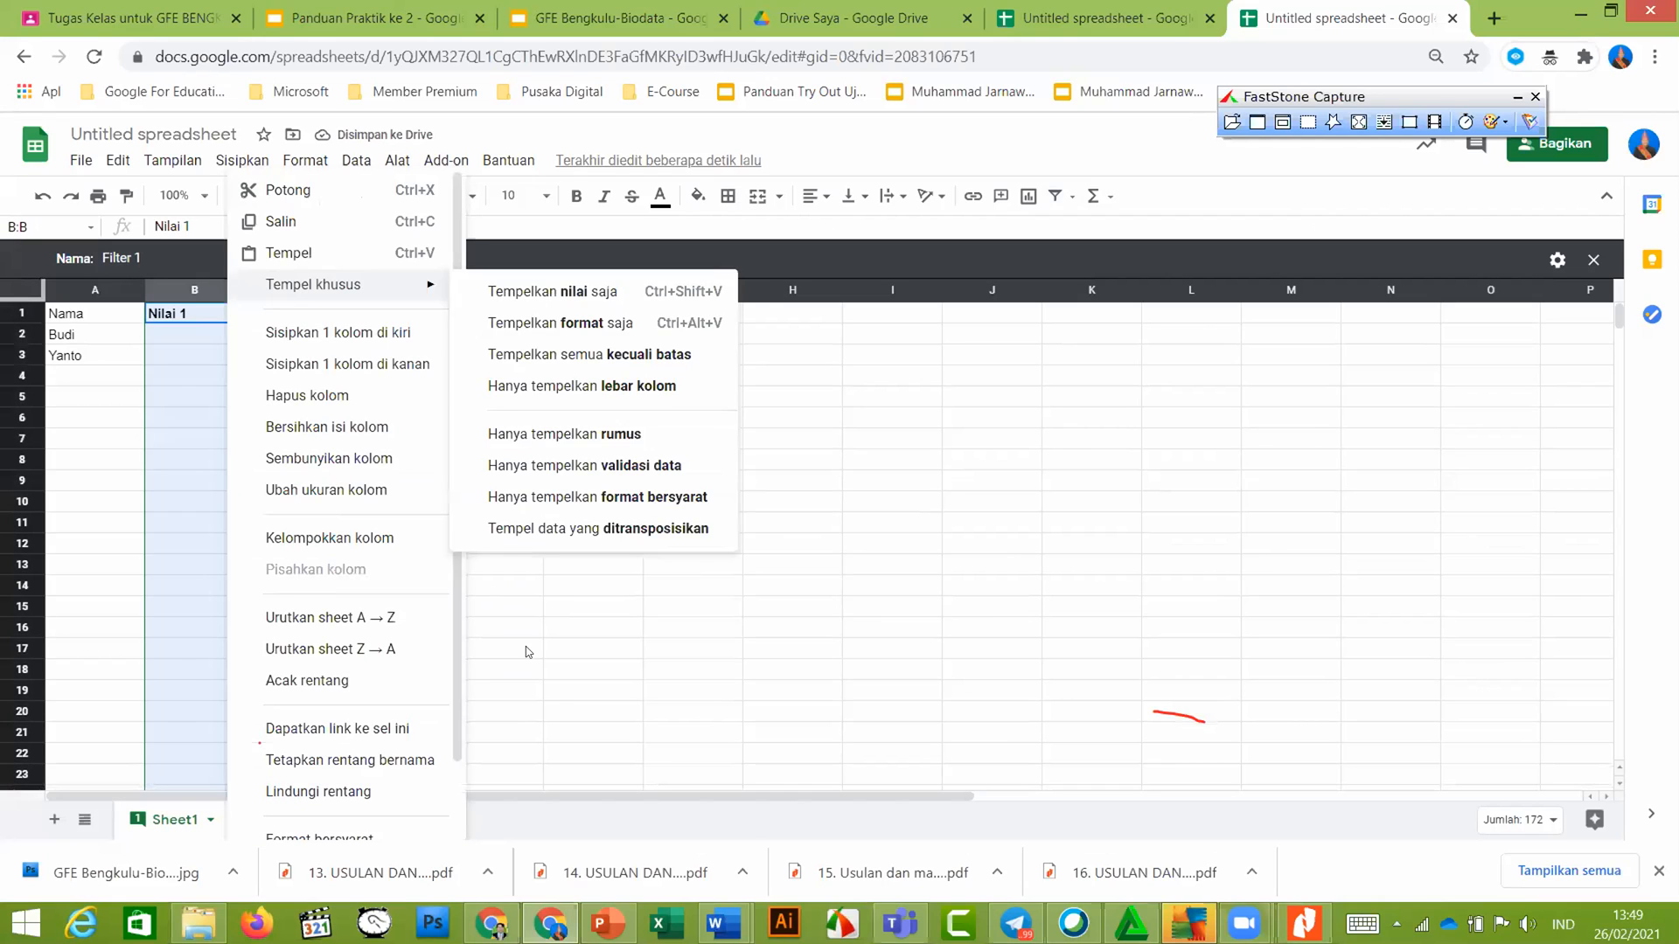
{"action": "left_click", "coordinate": [364, 621]}
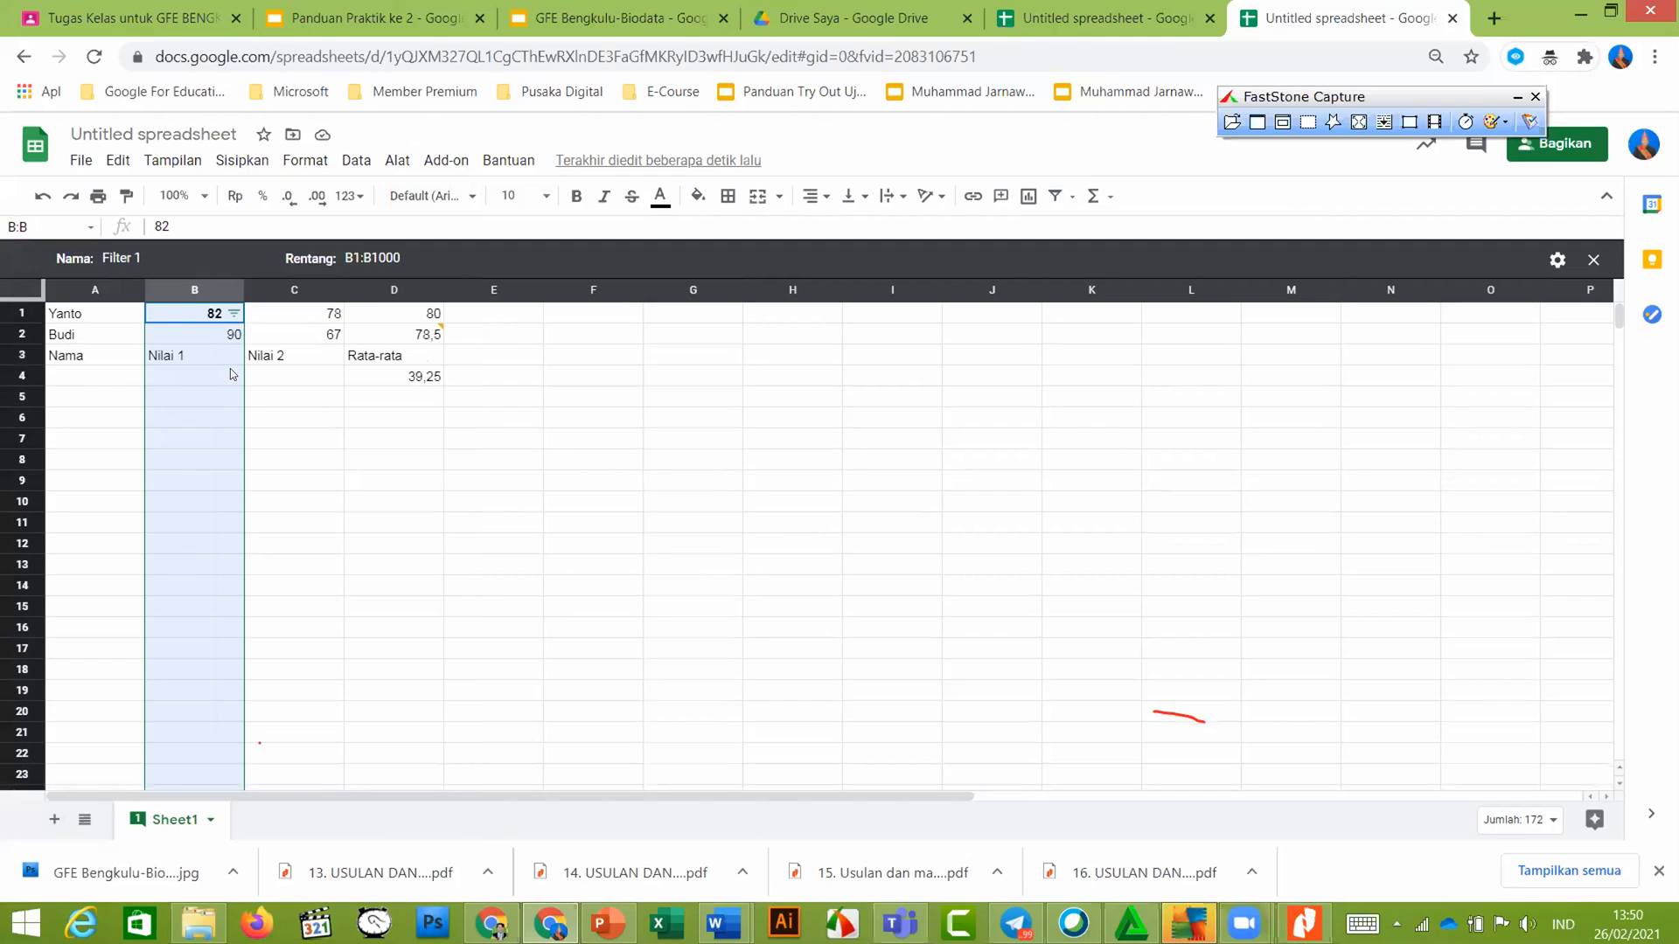
{"action": "left_click", "coordinate": [234, 313]}
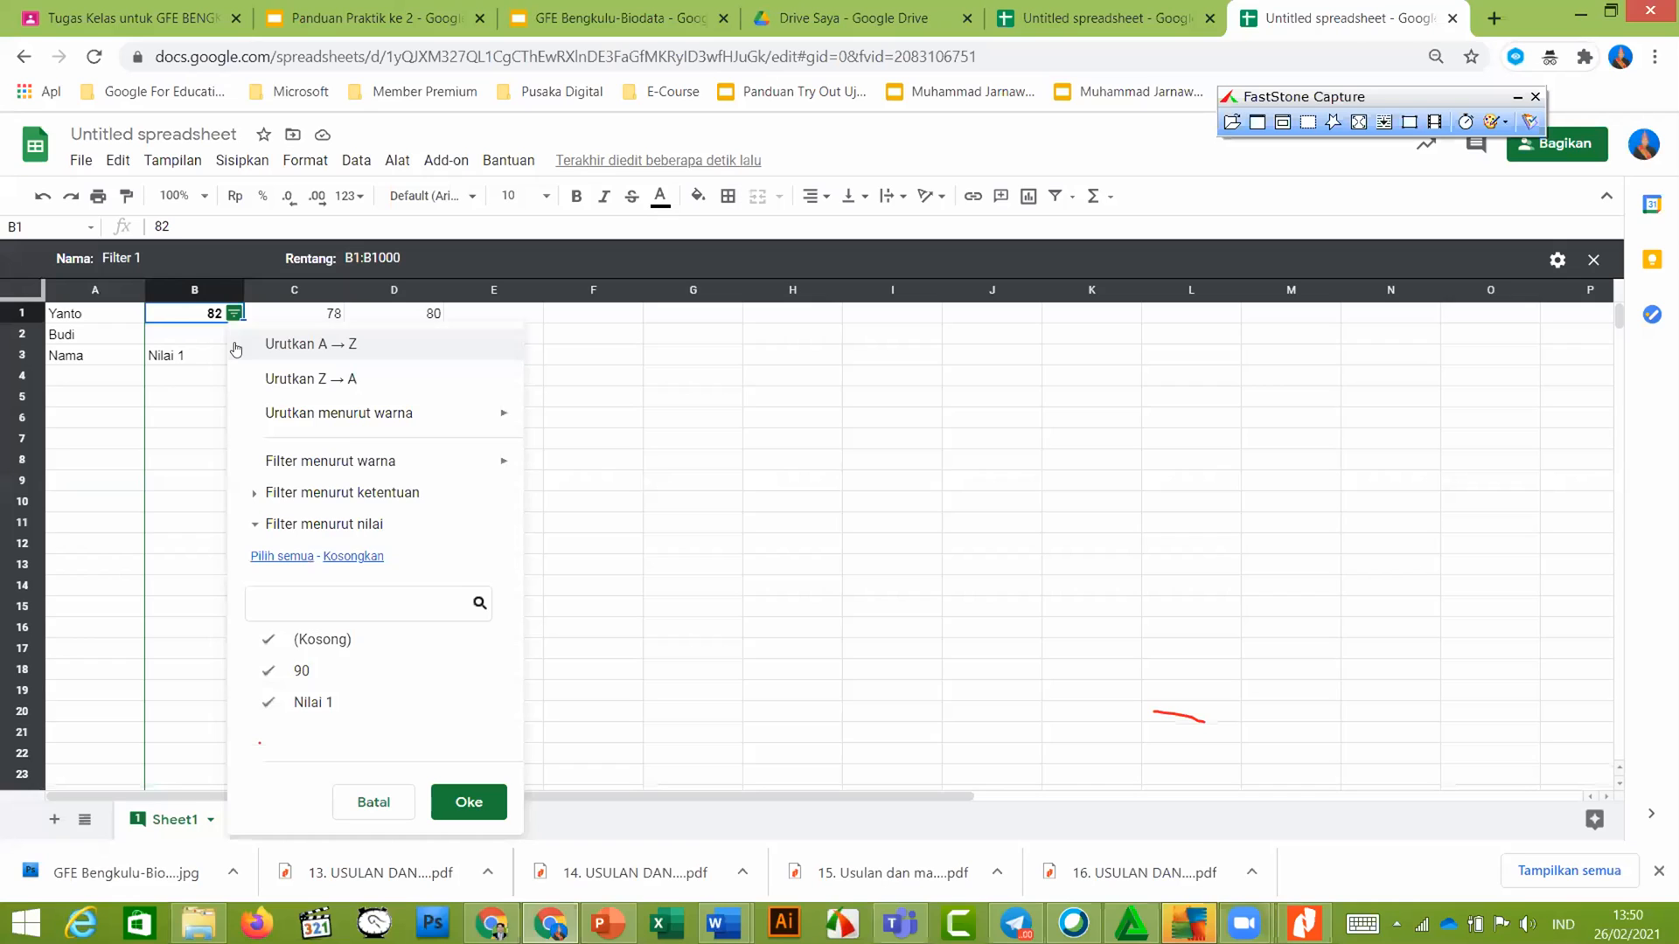
{"action": "left_click", "coordinate": [310, 378]}
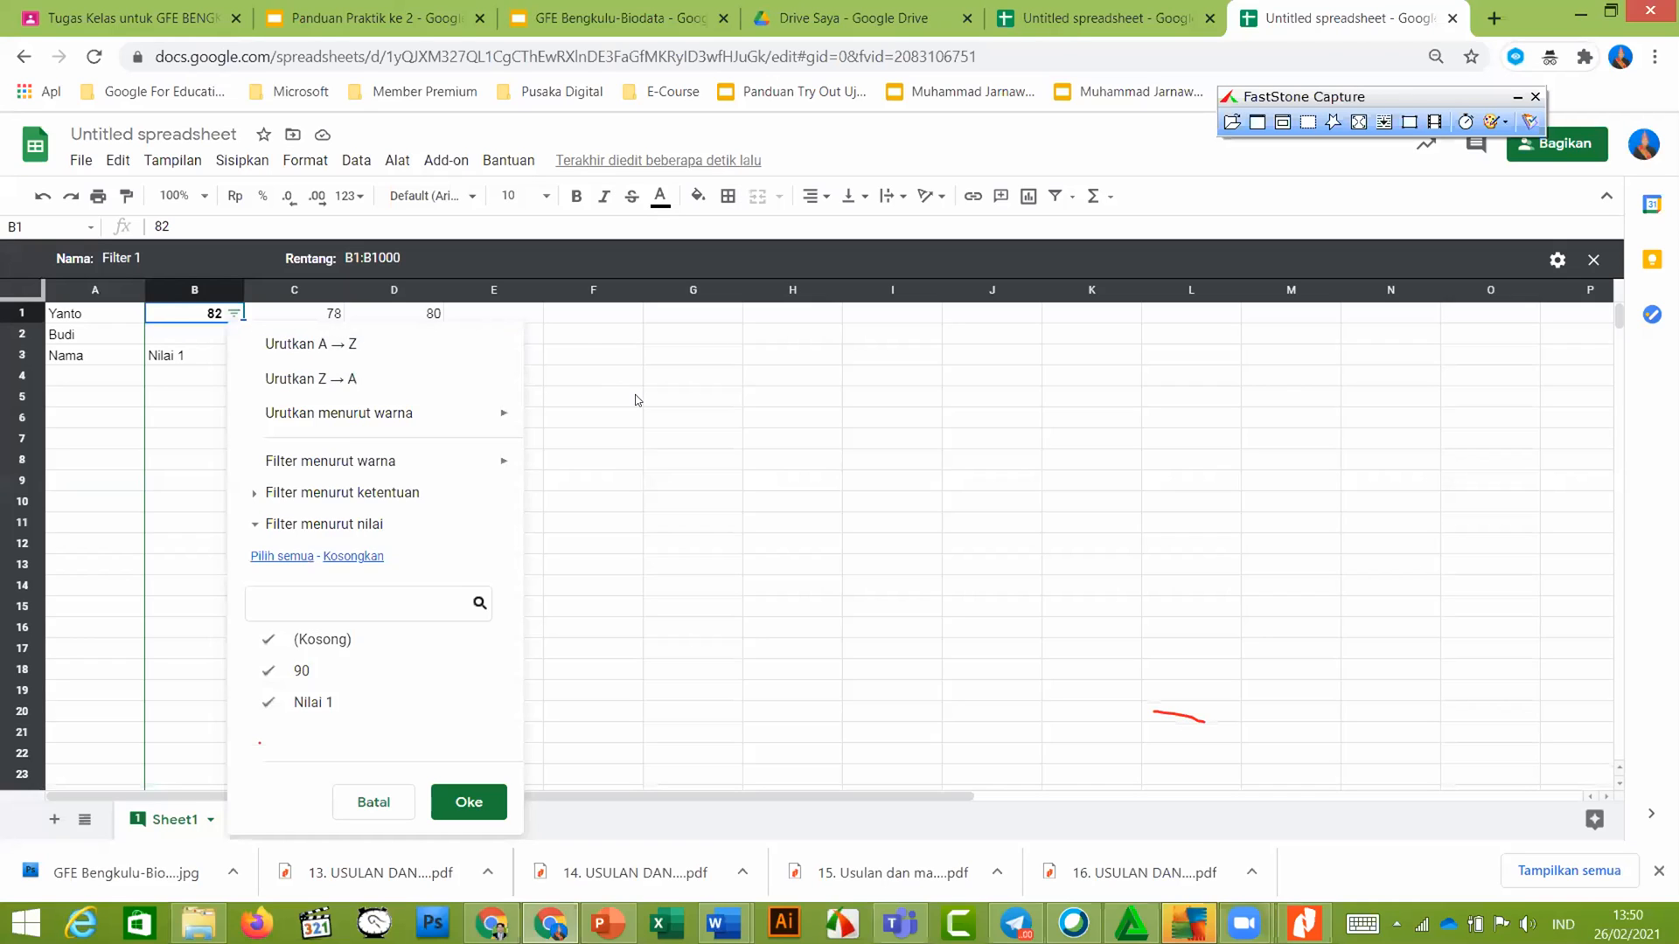
{"action": "key", "text": "ctrl+z"}
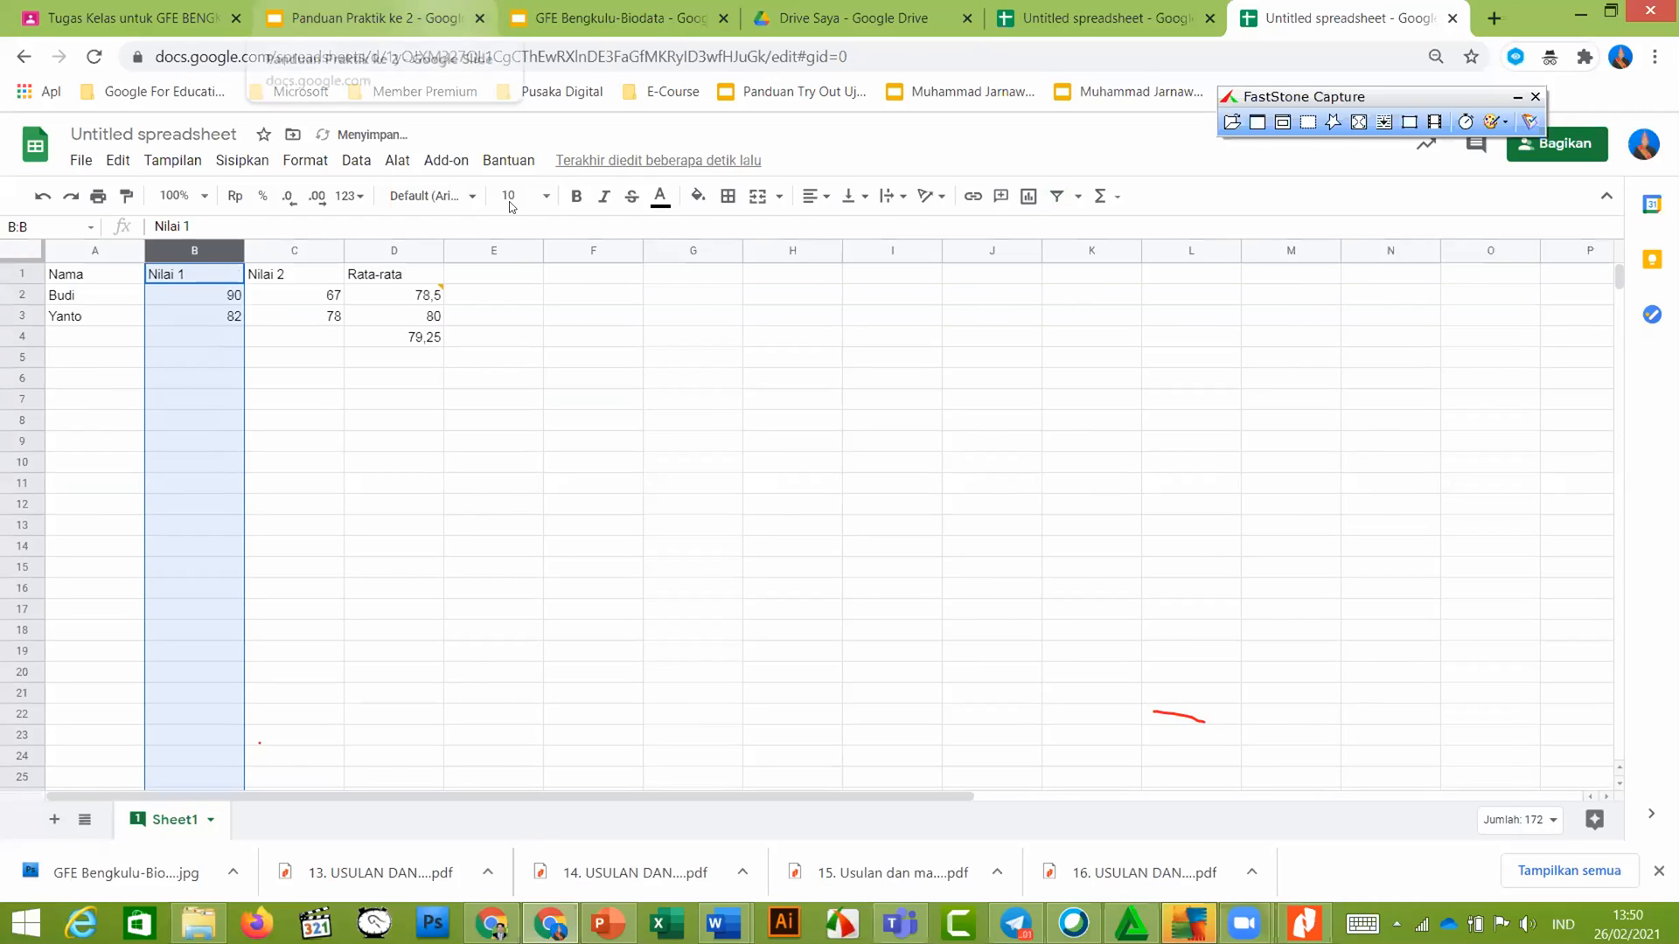
{"action": "left_click", "coordinate": [434, 19]}
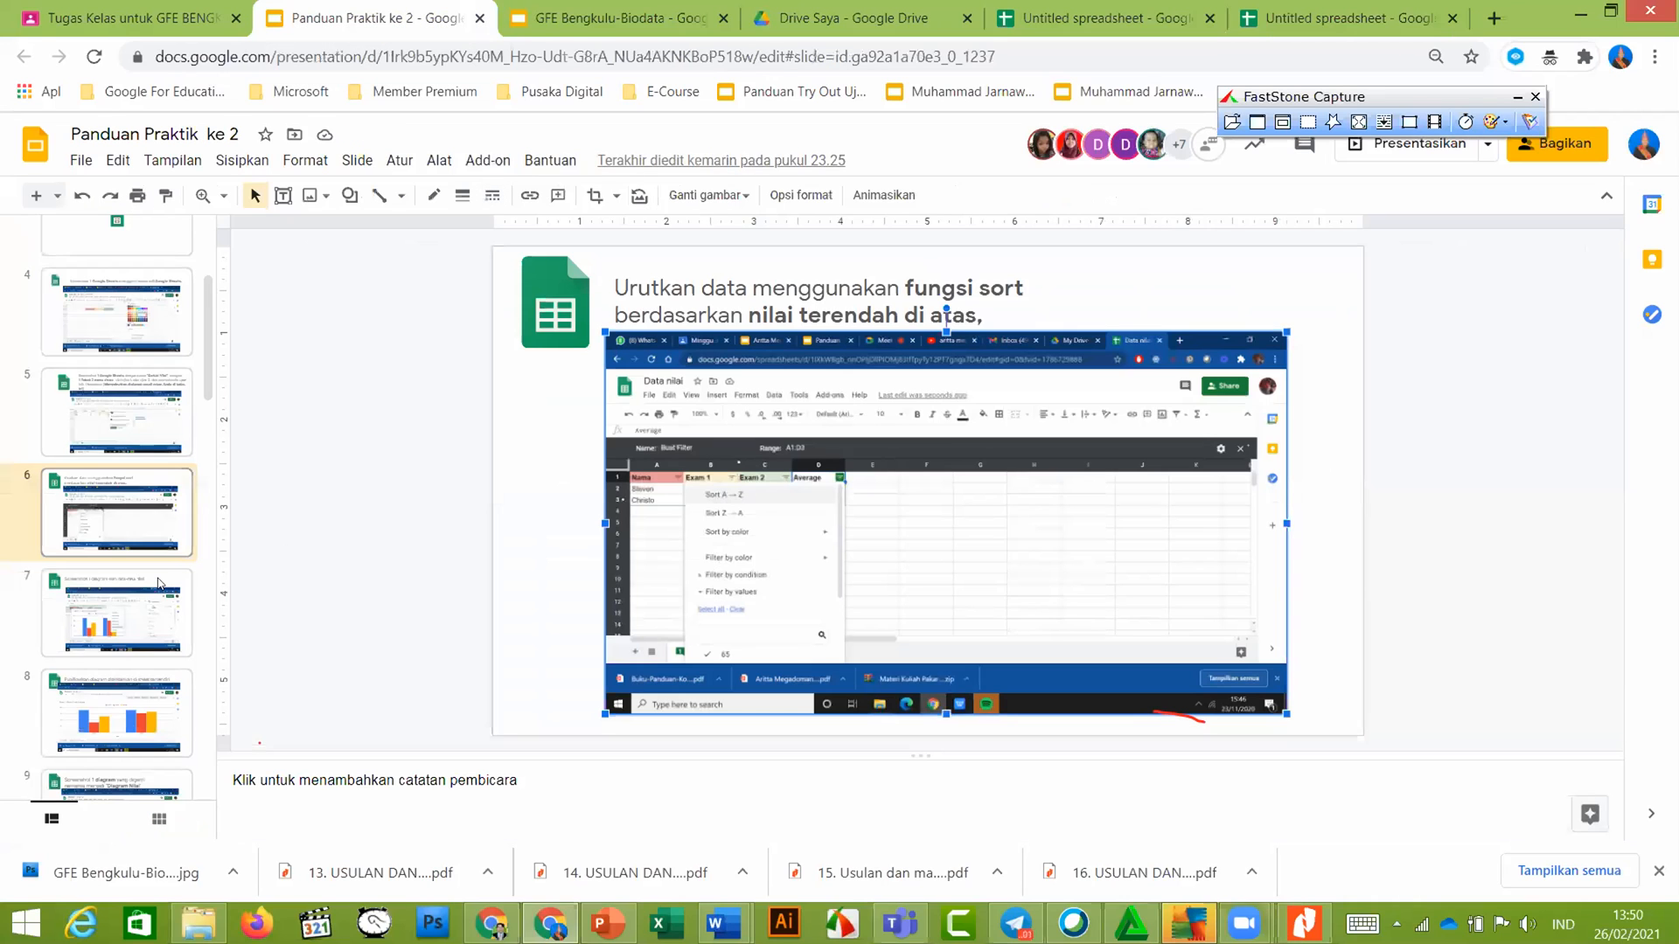
Read slide 7 on charting the averages, then select A2:D3 in the spreadsheet
{"action": "scroll", "coordinate": [119, 526], "scroll_direction": "down", "scroll_amount": 1}
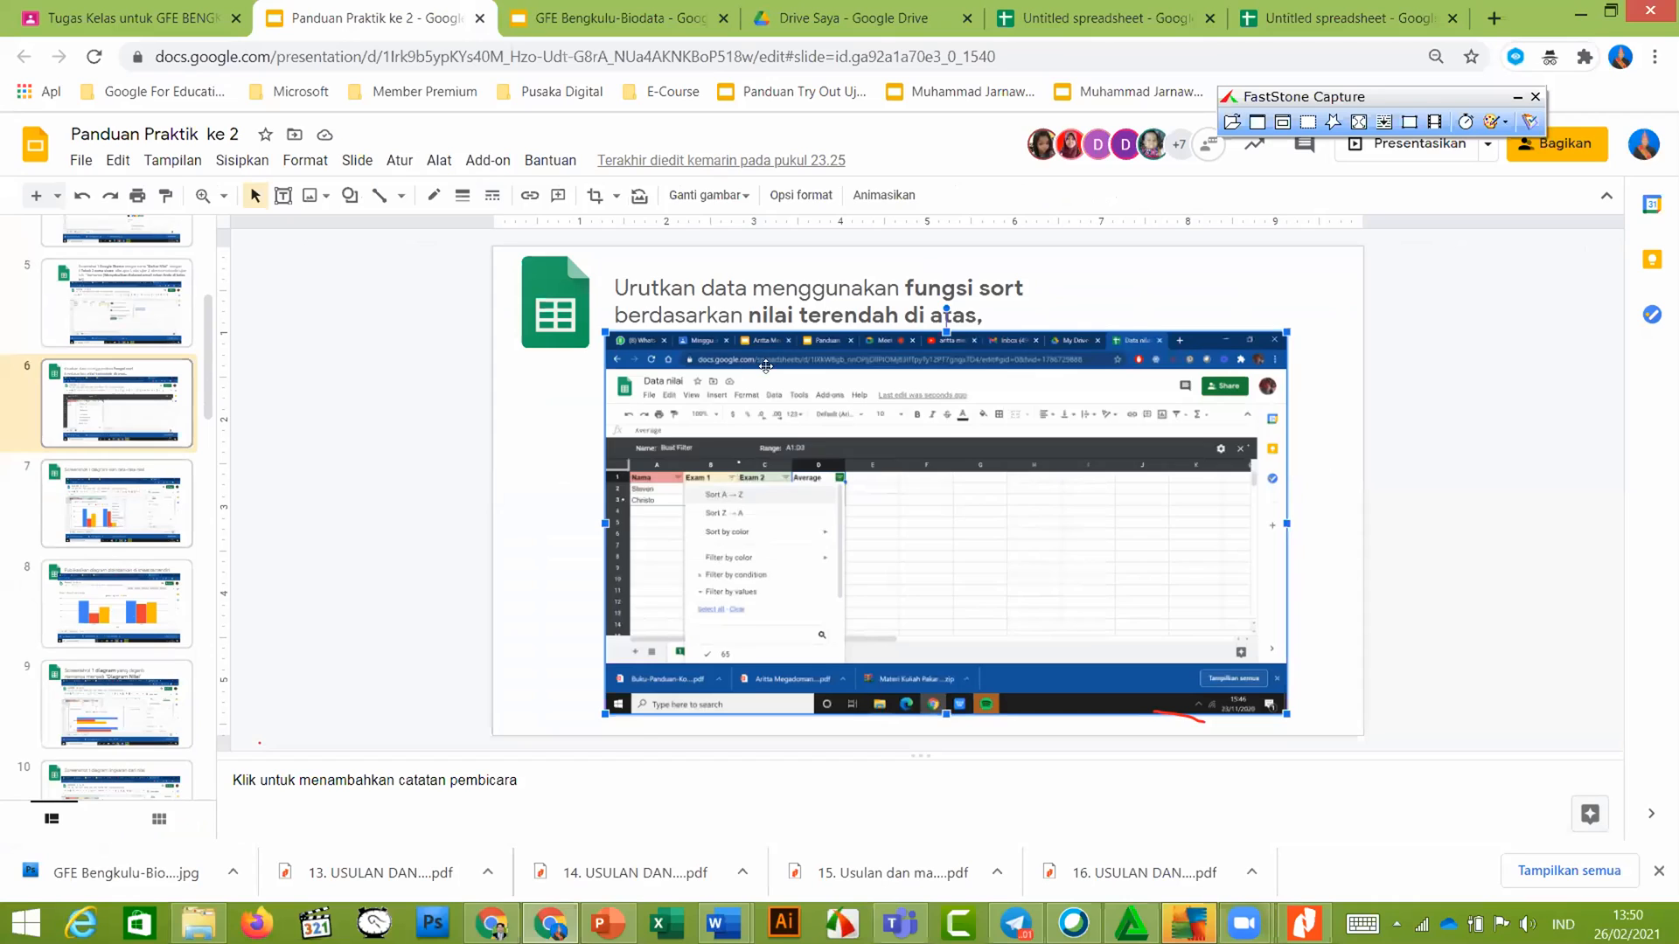
{"action": "left_click", "coordinate": [119, 526]}
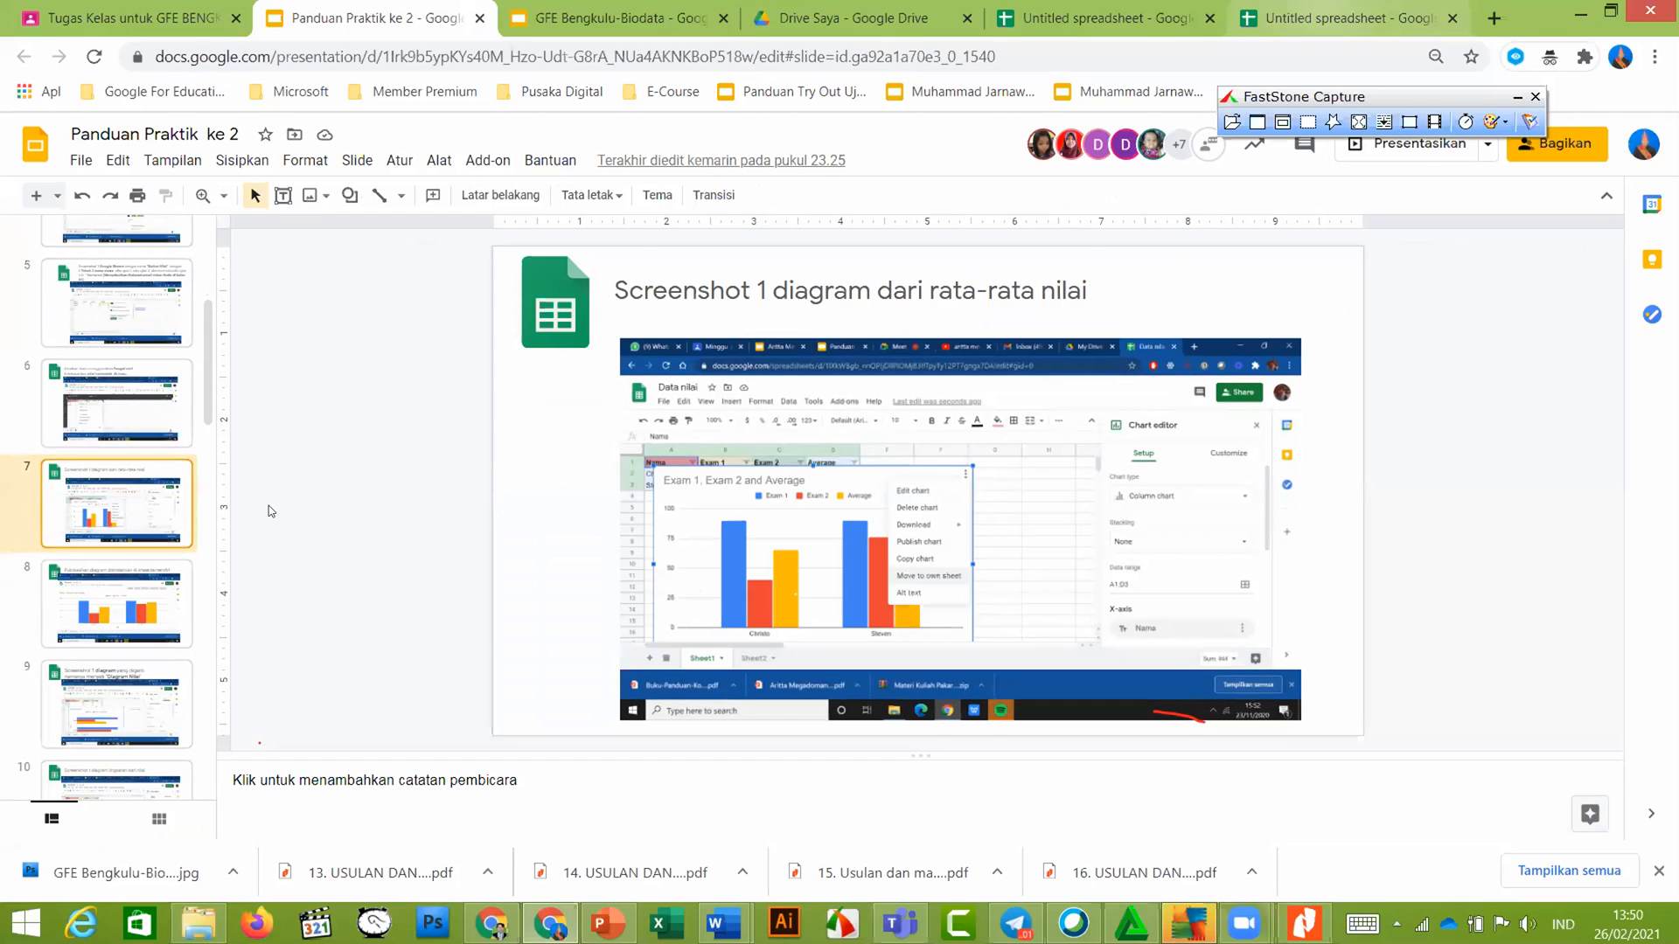
{"action": "left_click_drag", "start_coordinate": [81, 301], "coordinate": [421, 321]}
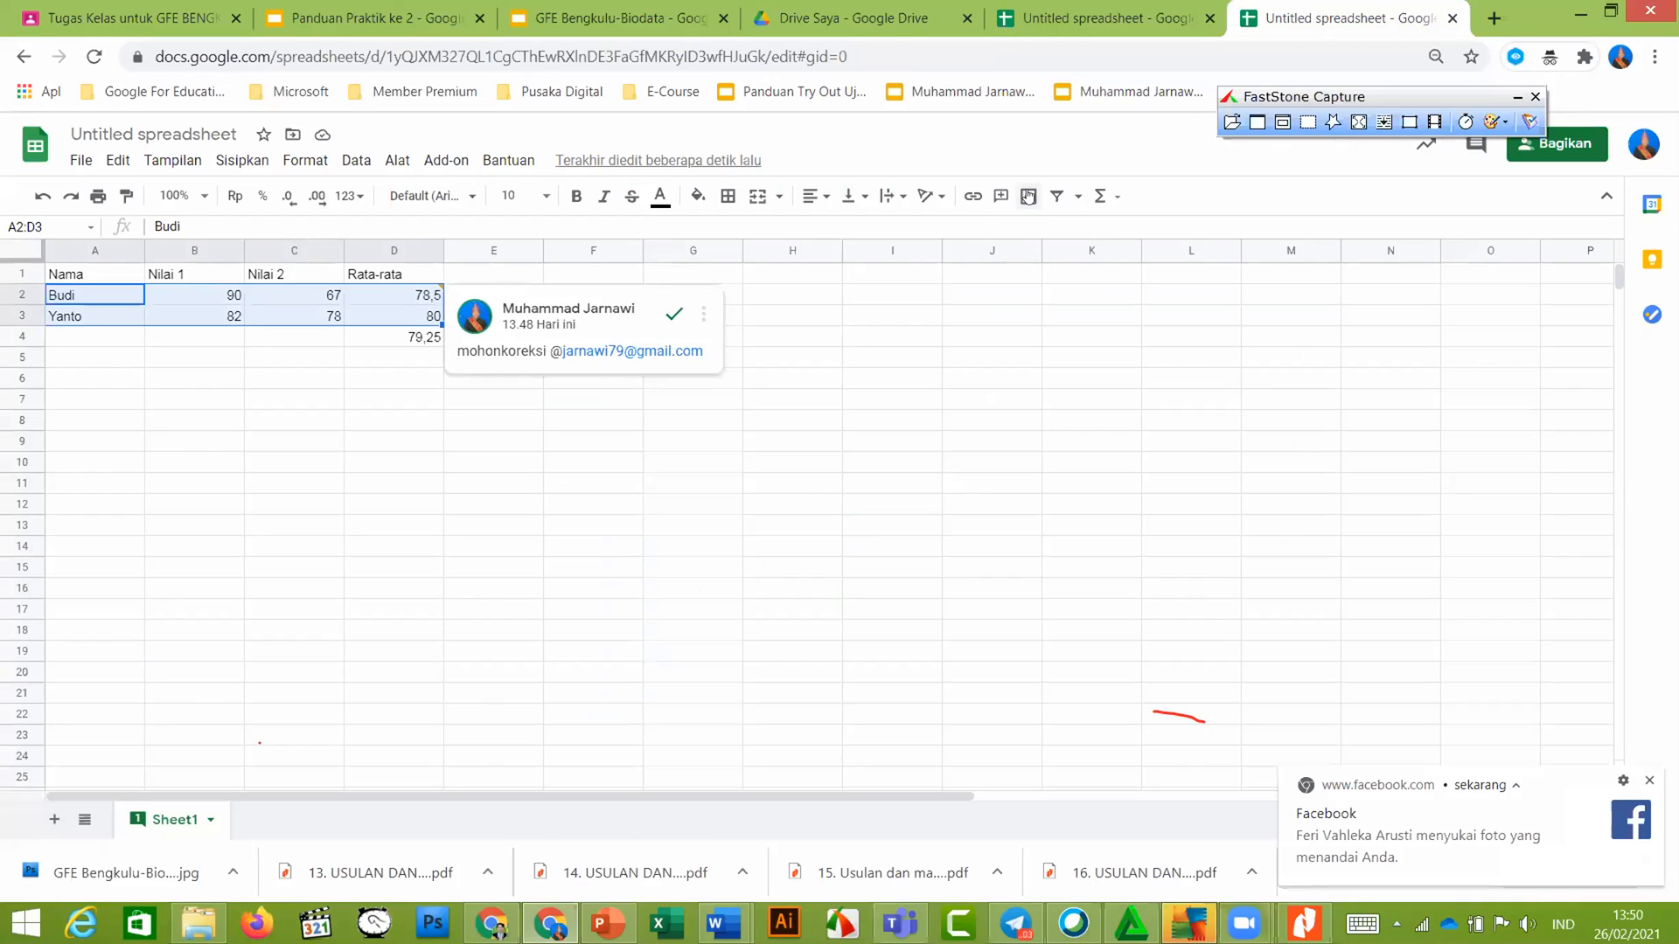
Insert a column chart of A2:D3, redoing it after deleting the first attempt
{"action": "left_click", "coordinate": [1027, 201]}
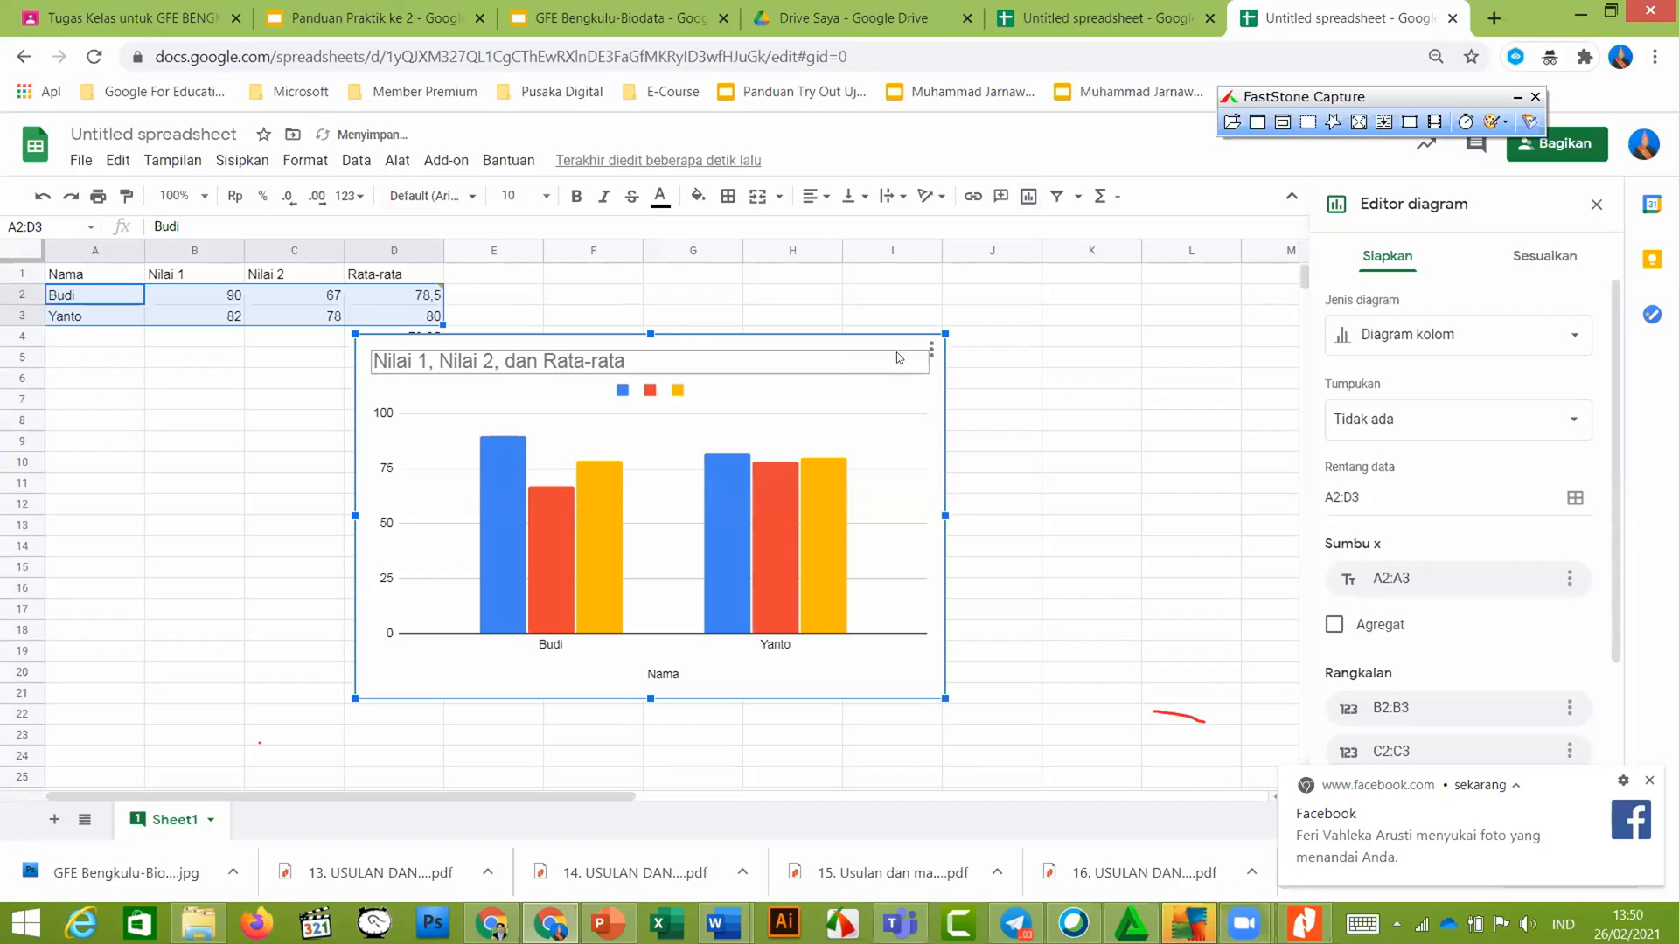
{"action": "key", "text": "Delete"}
{"action": "left_click", "coordinate": [1003, 373]}
{"action": "left_click_drag", "start_coordinate": [93, 306], "coordinate": [398, 322]}
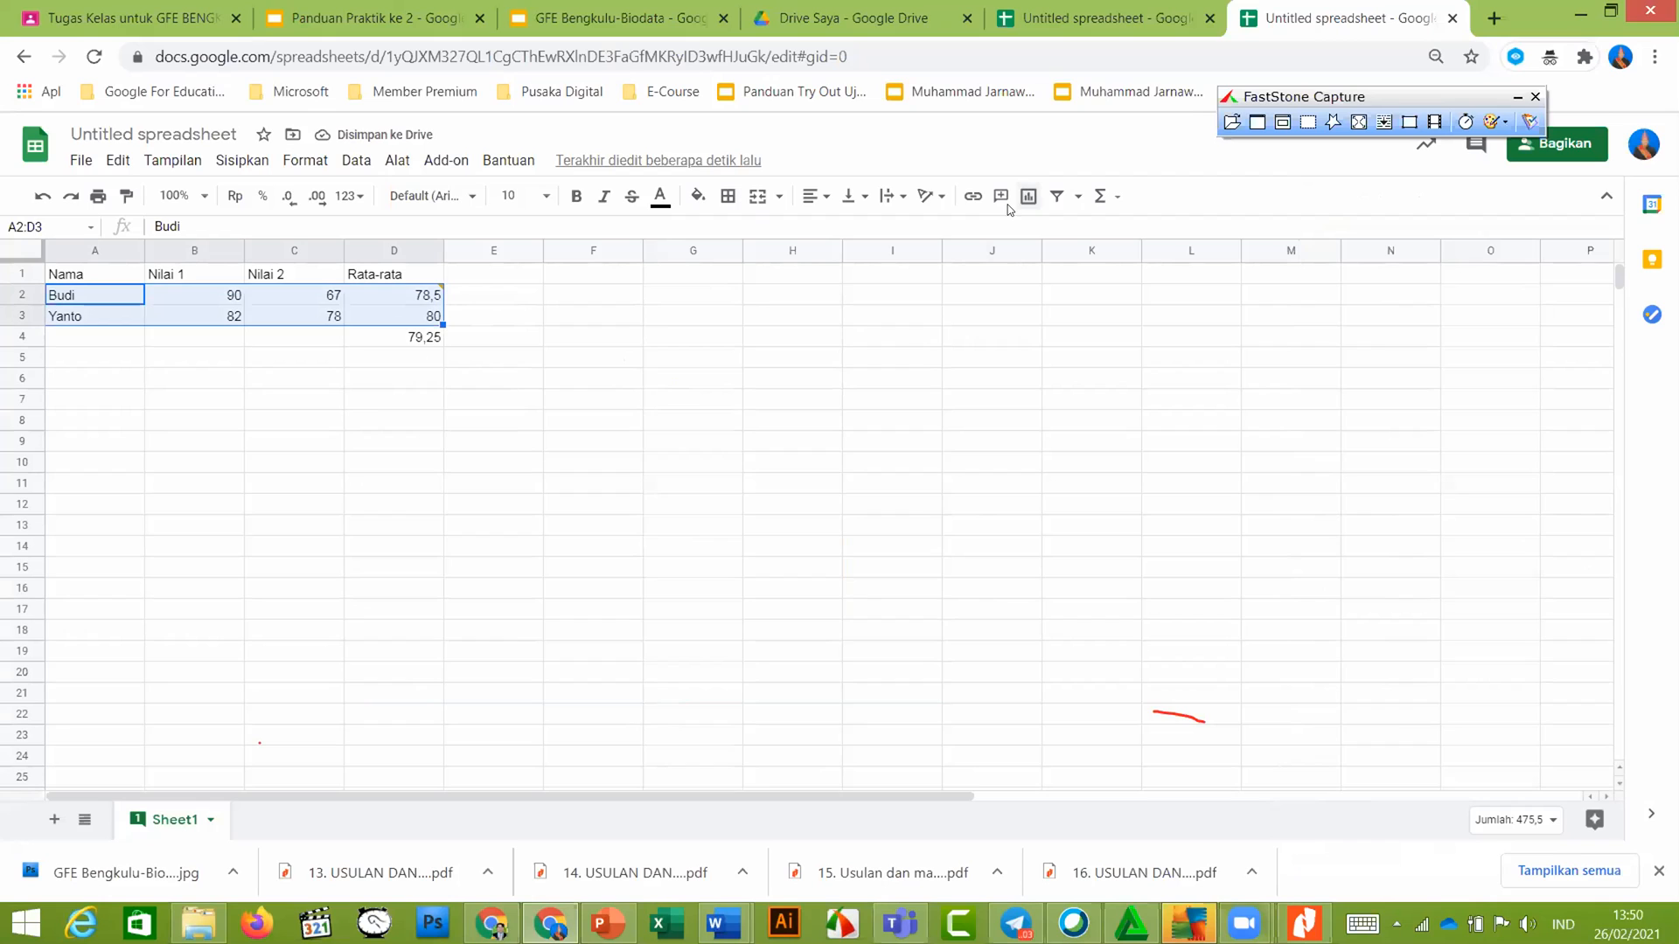
{"action": "left_click", "coordinate": [1027, 201]}
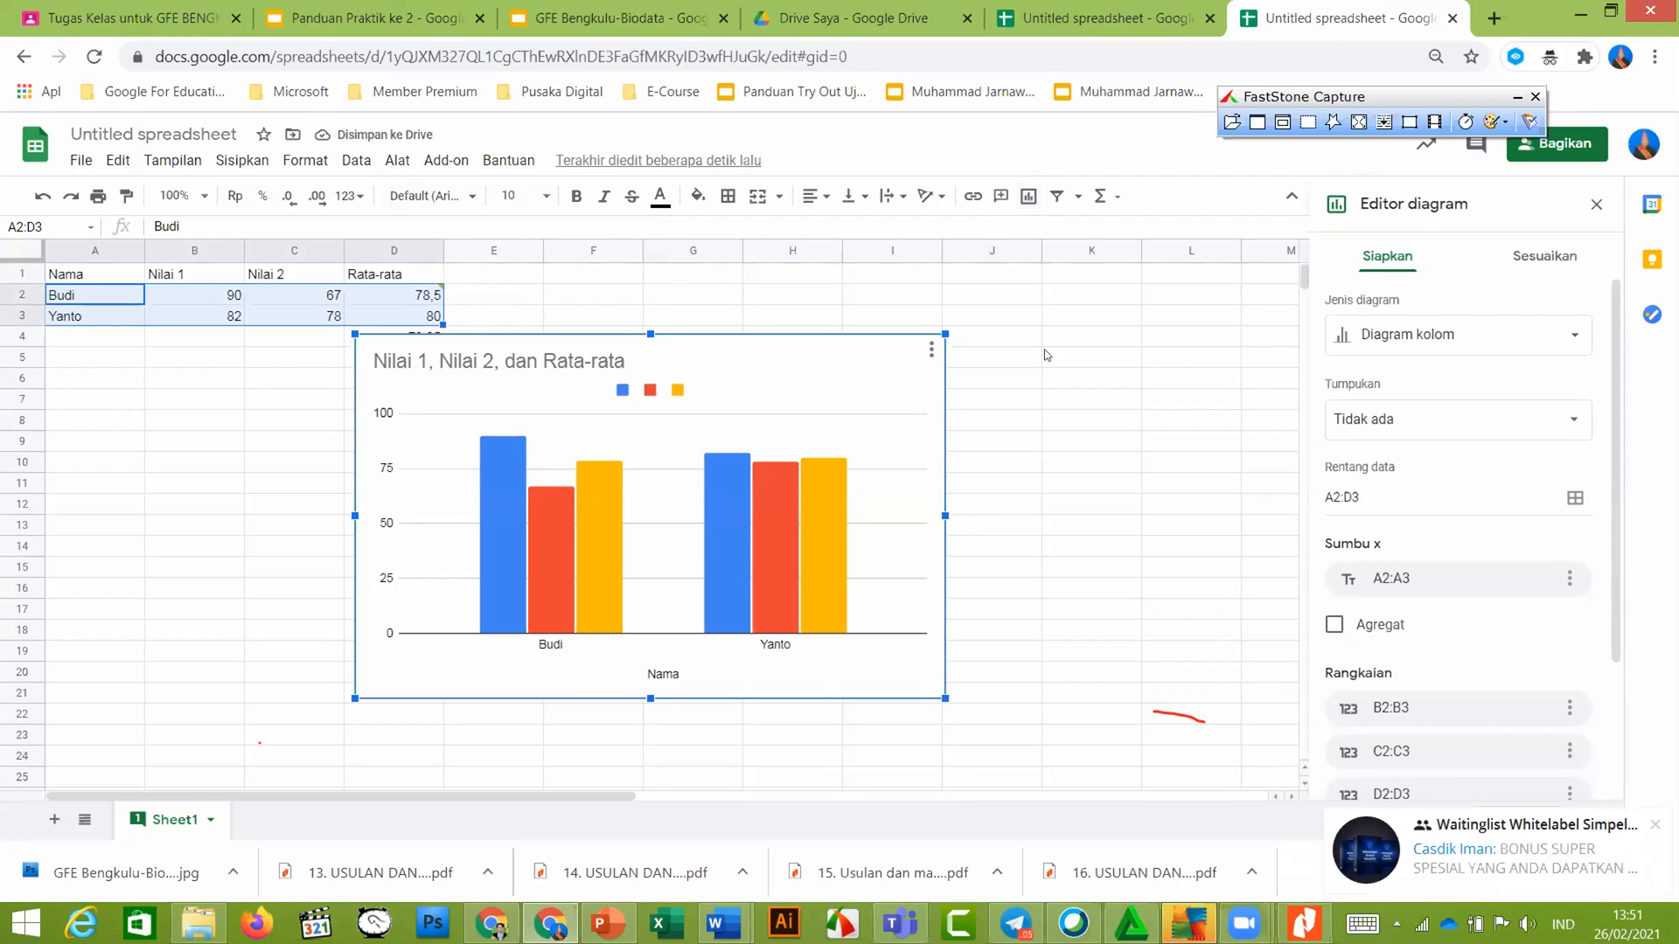
{"action": "left_click", "coordinate": [382, 20]}
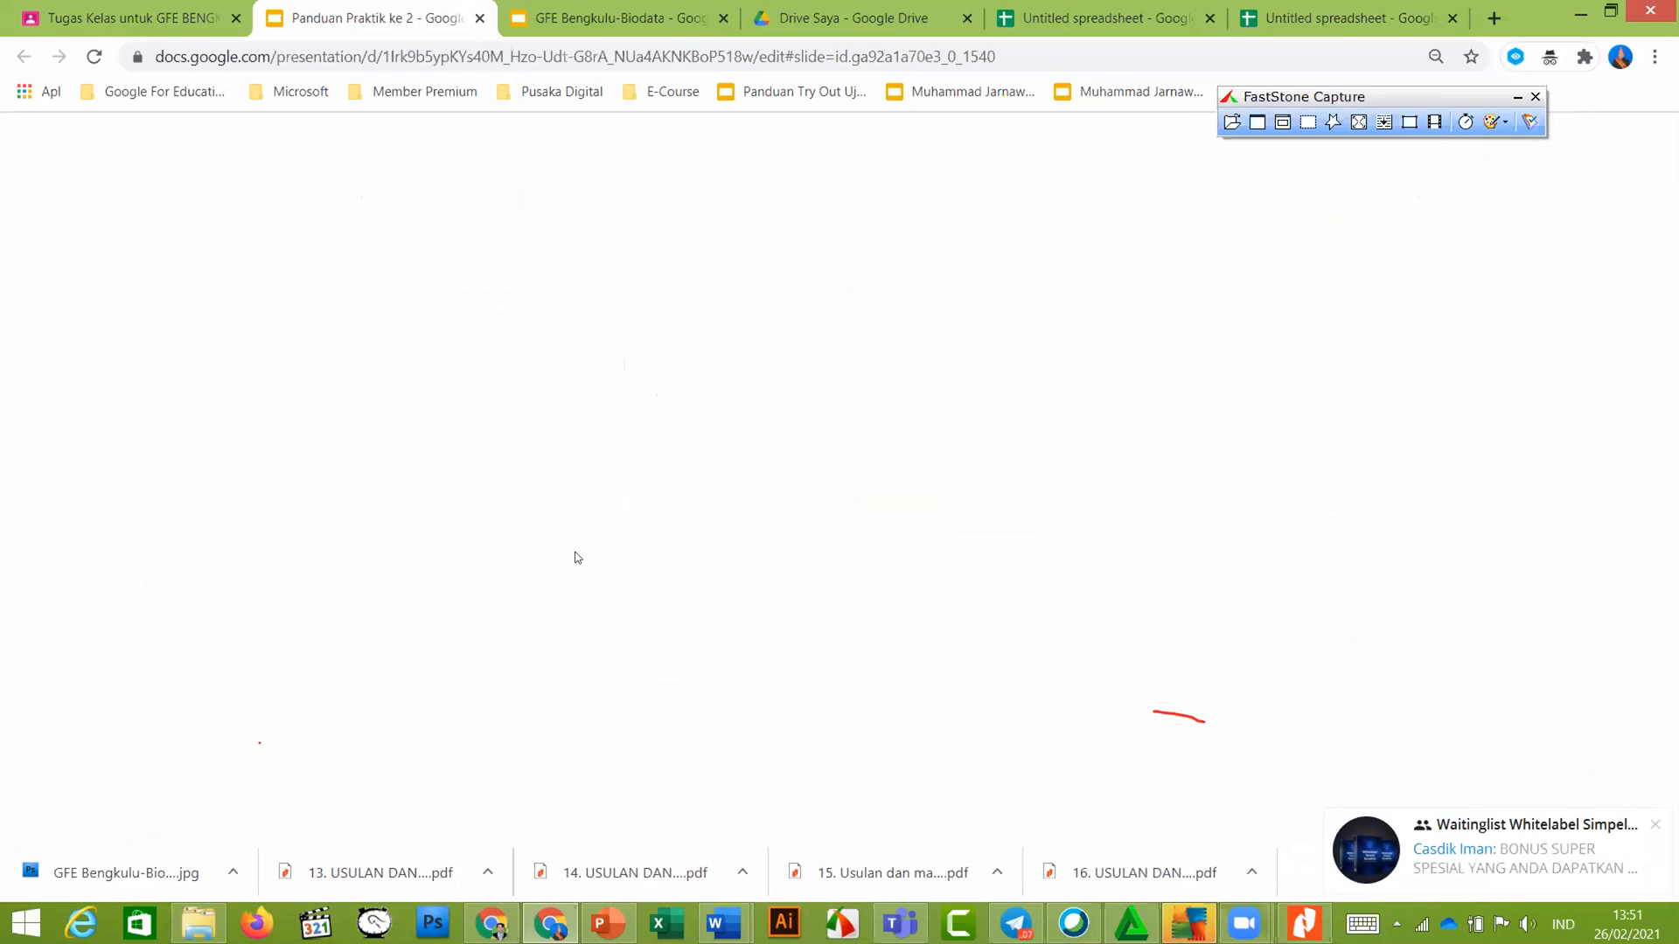
Read slide 8 on putting the chart on its own sheet, then return to the spreadsheet
{"action": "left_click", "coordinate": [119, 624]}
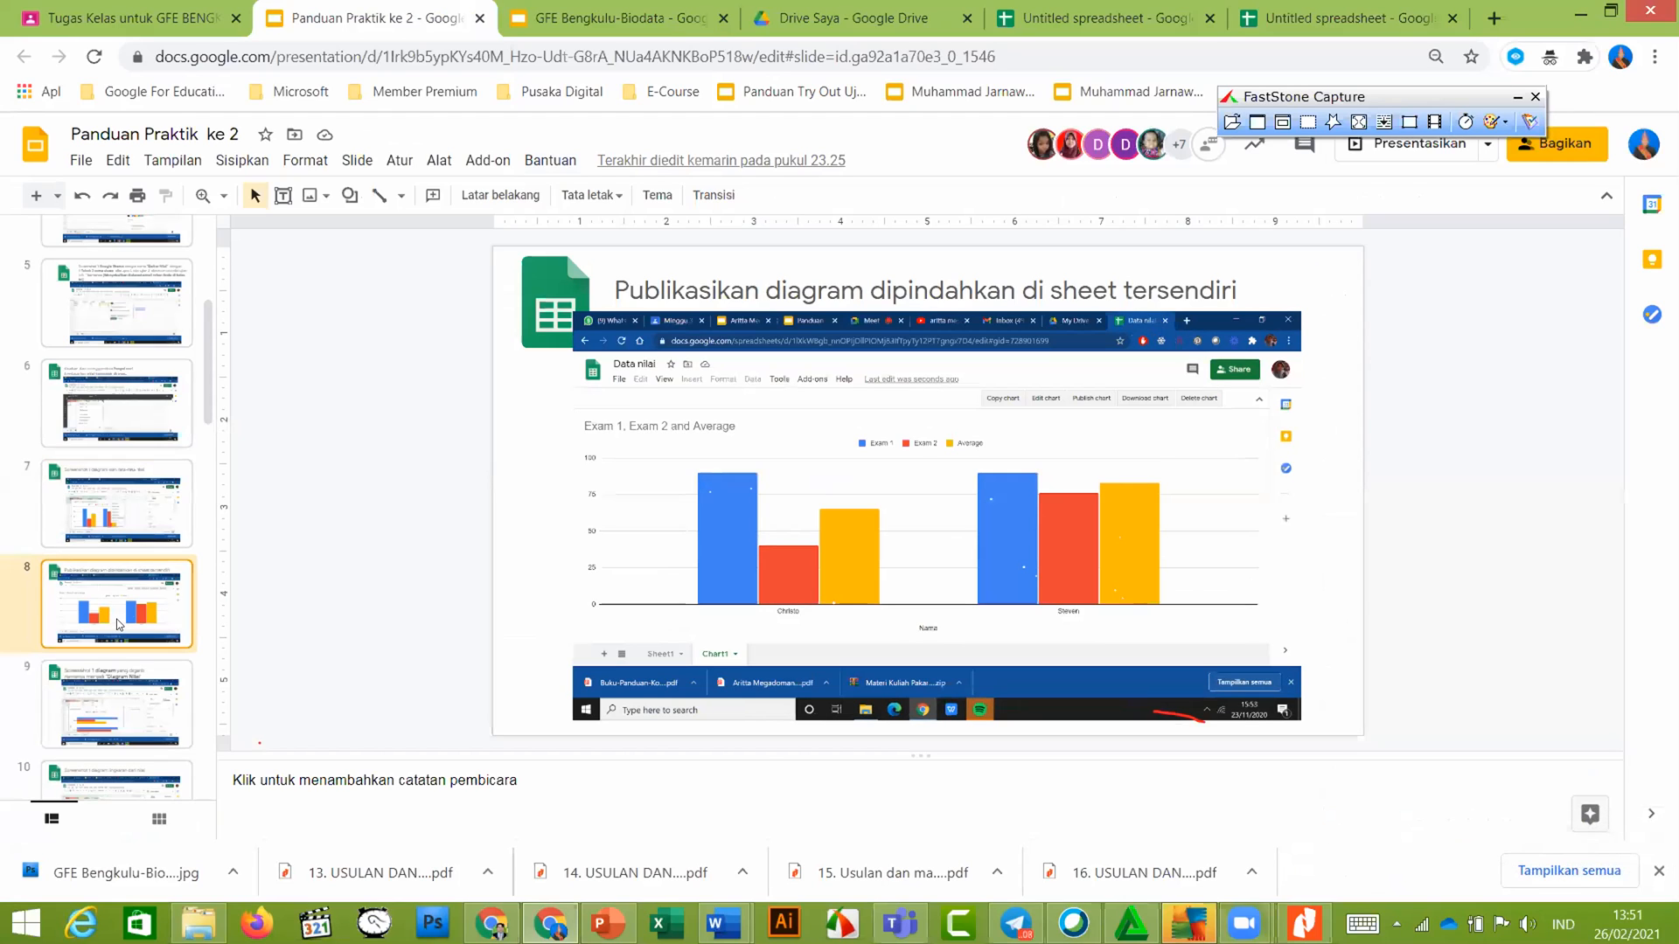
{"action": "left_click", "coordinate": [1347, 18]}
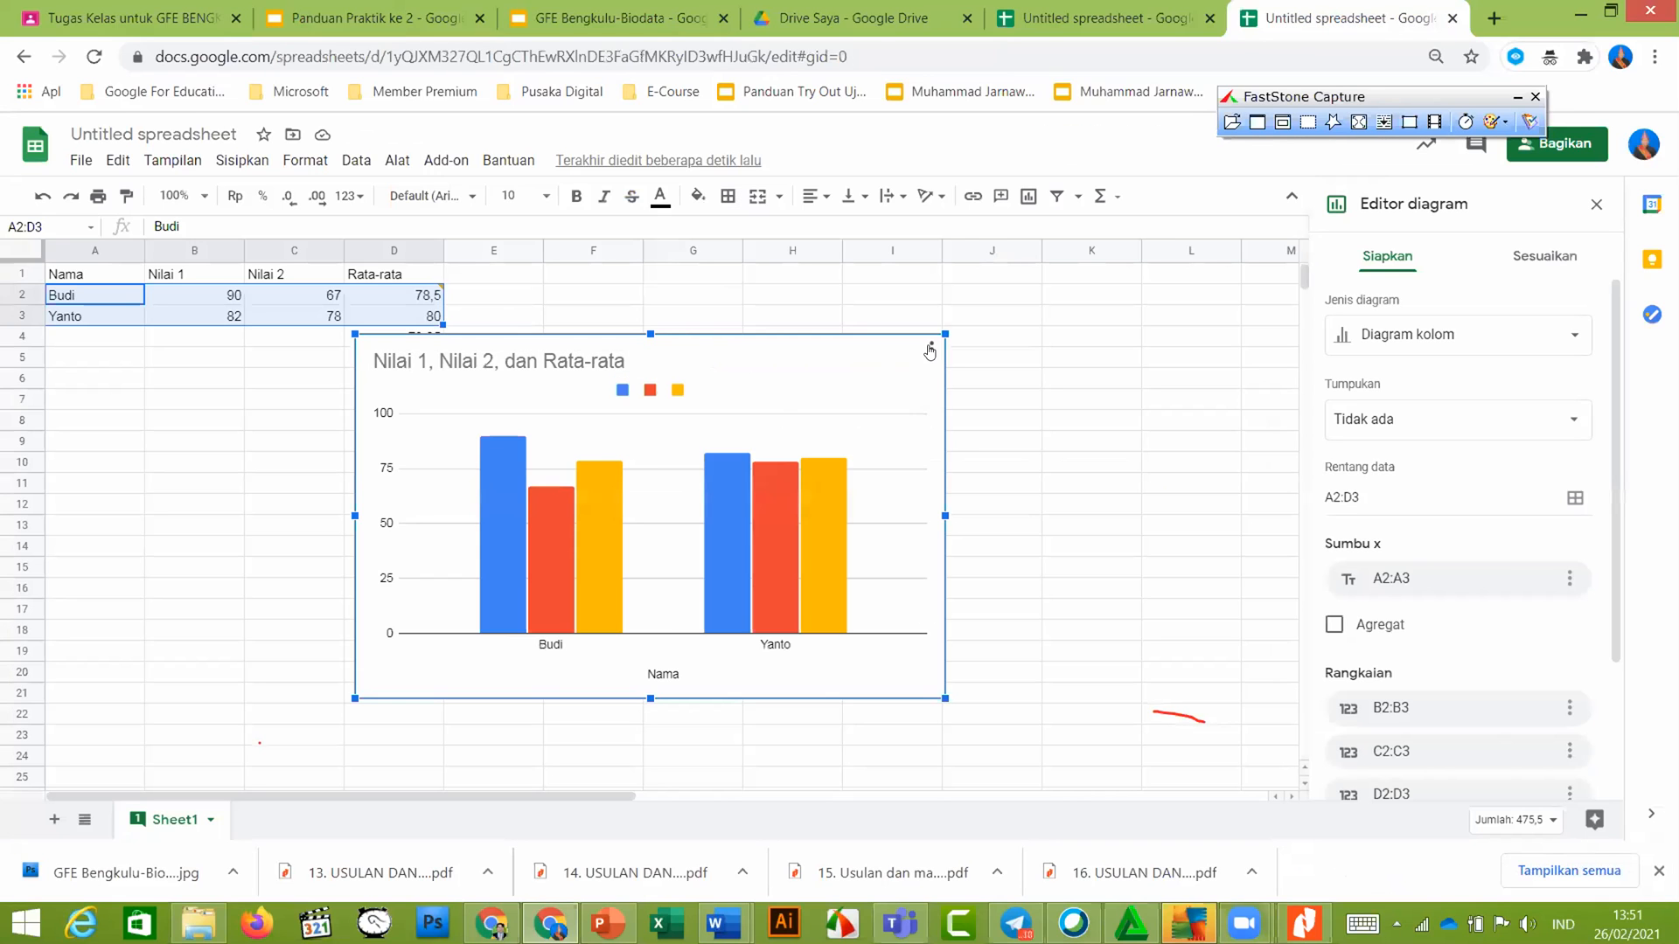
Publish the score chart to the web, confirm, and view its Sematkan embed code
{"action": "left_click", "coordinate": [929, 351]}
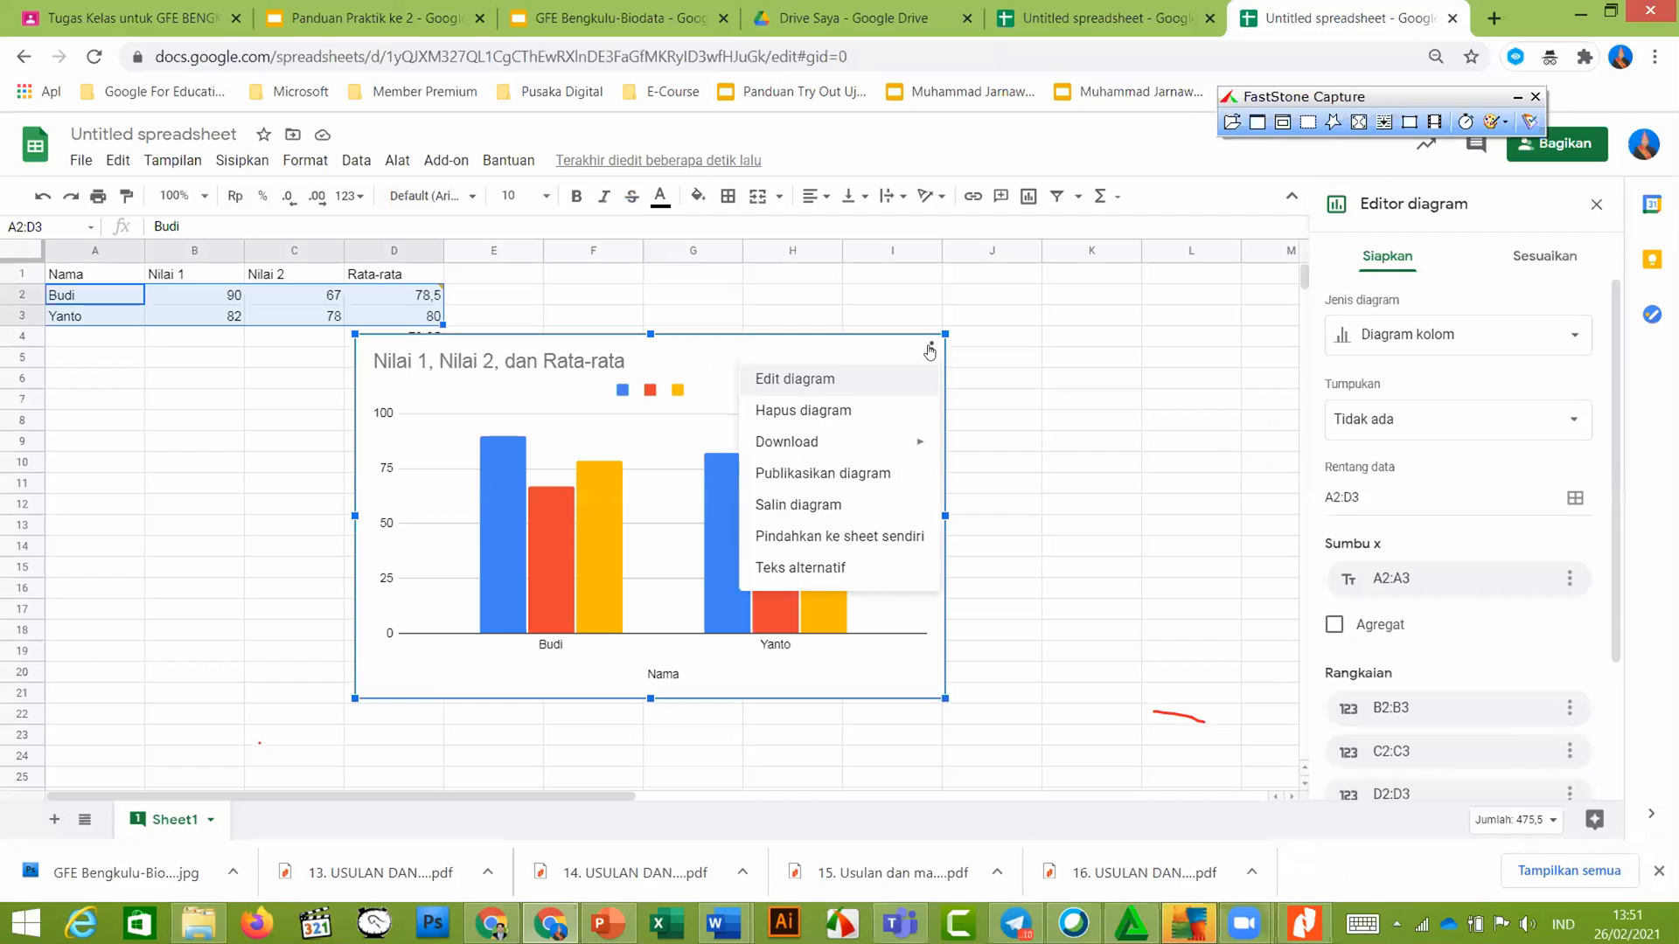
{"action": "left_click", "coordinate": [824, 471]}
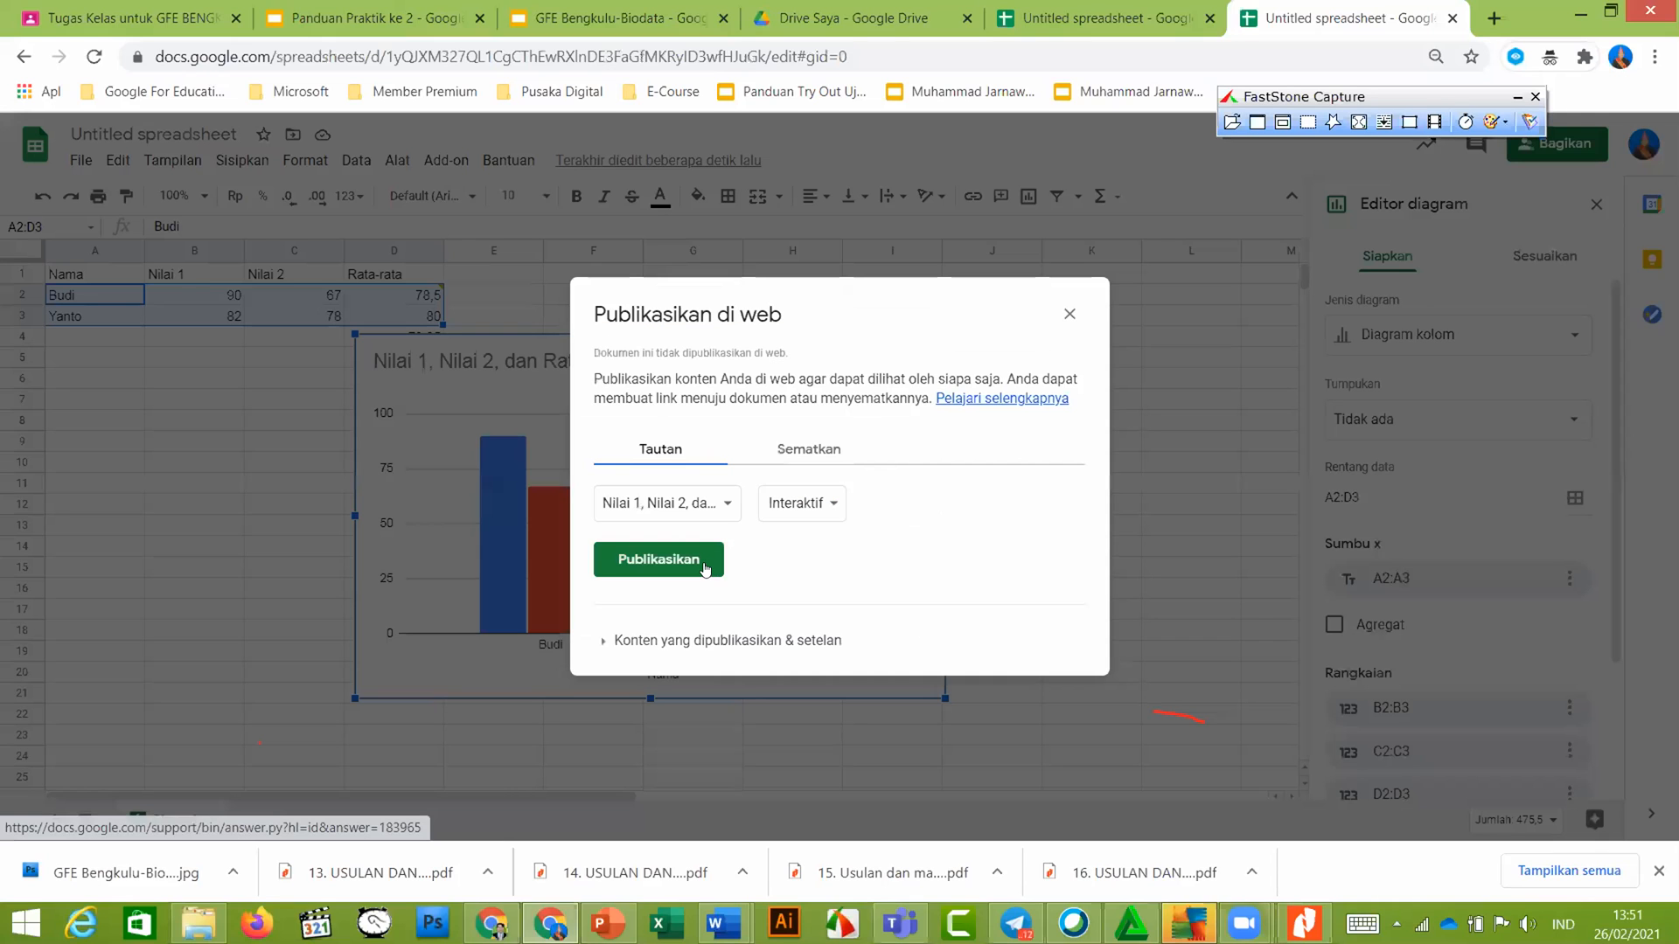
{"action": "left_click", "coordinate": [705, 567]}
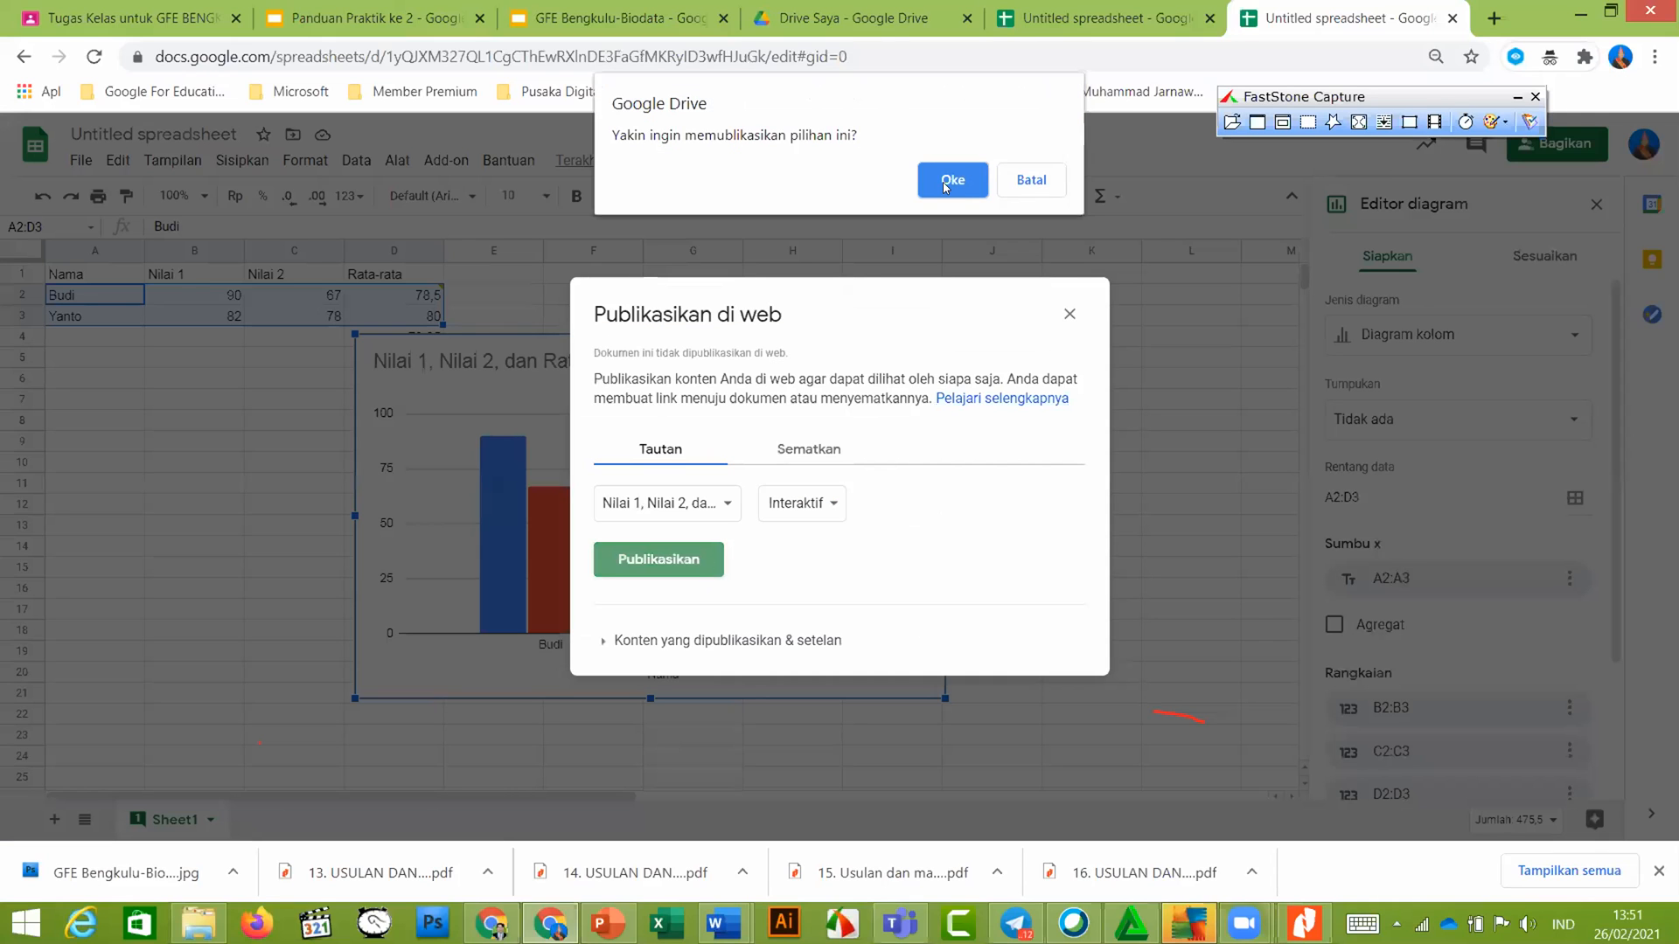
{"action": "left_click", "coordinate": [950, 181]}
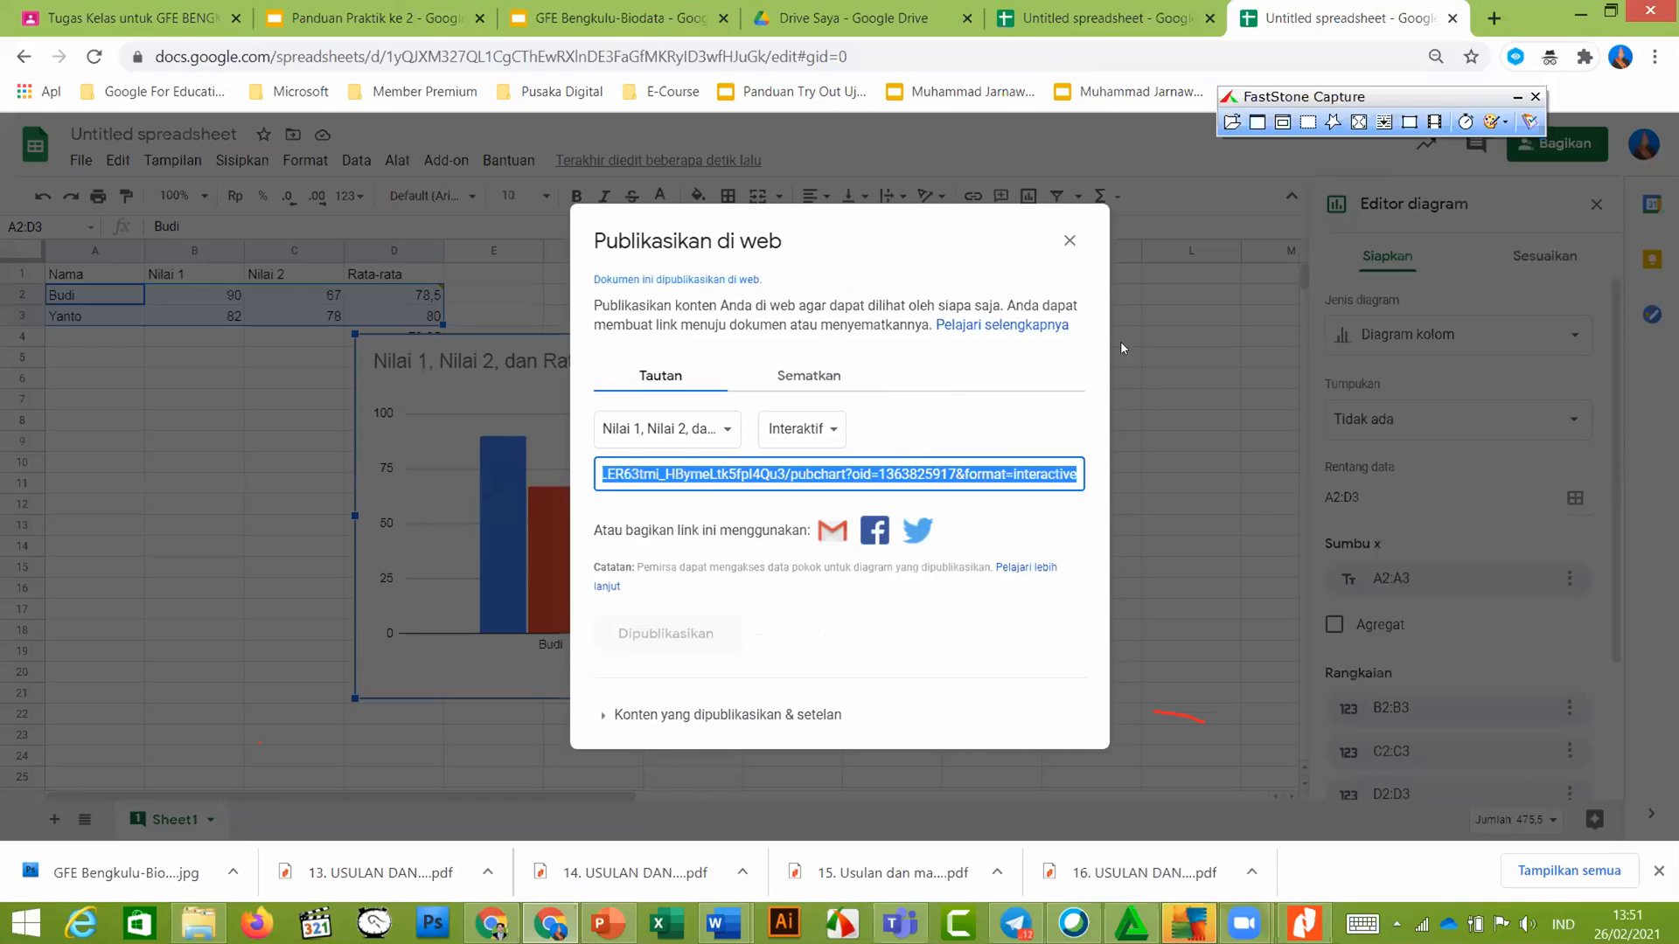
{"action": "left_click", "coordinate": [795, 382]}
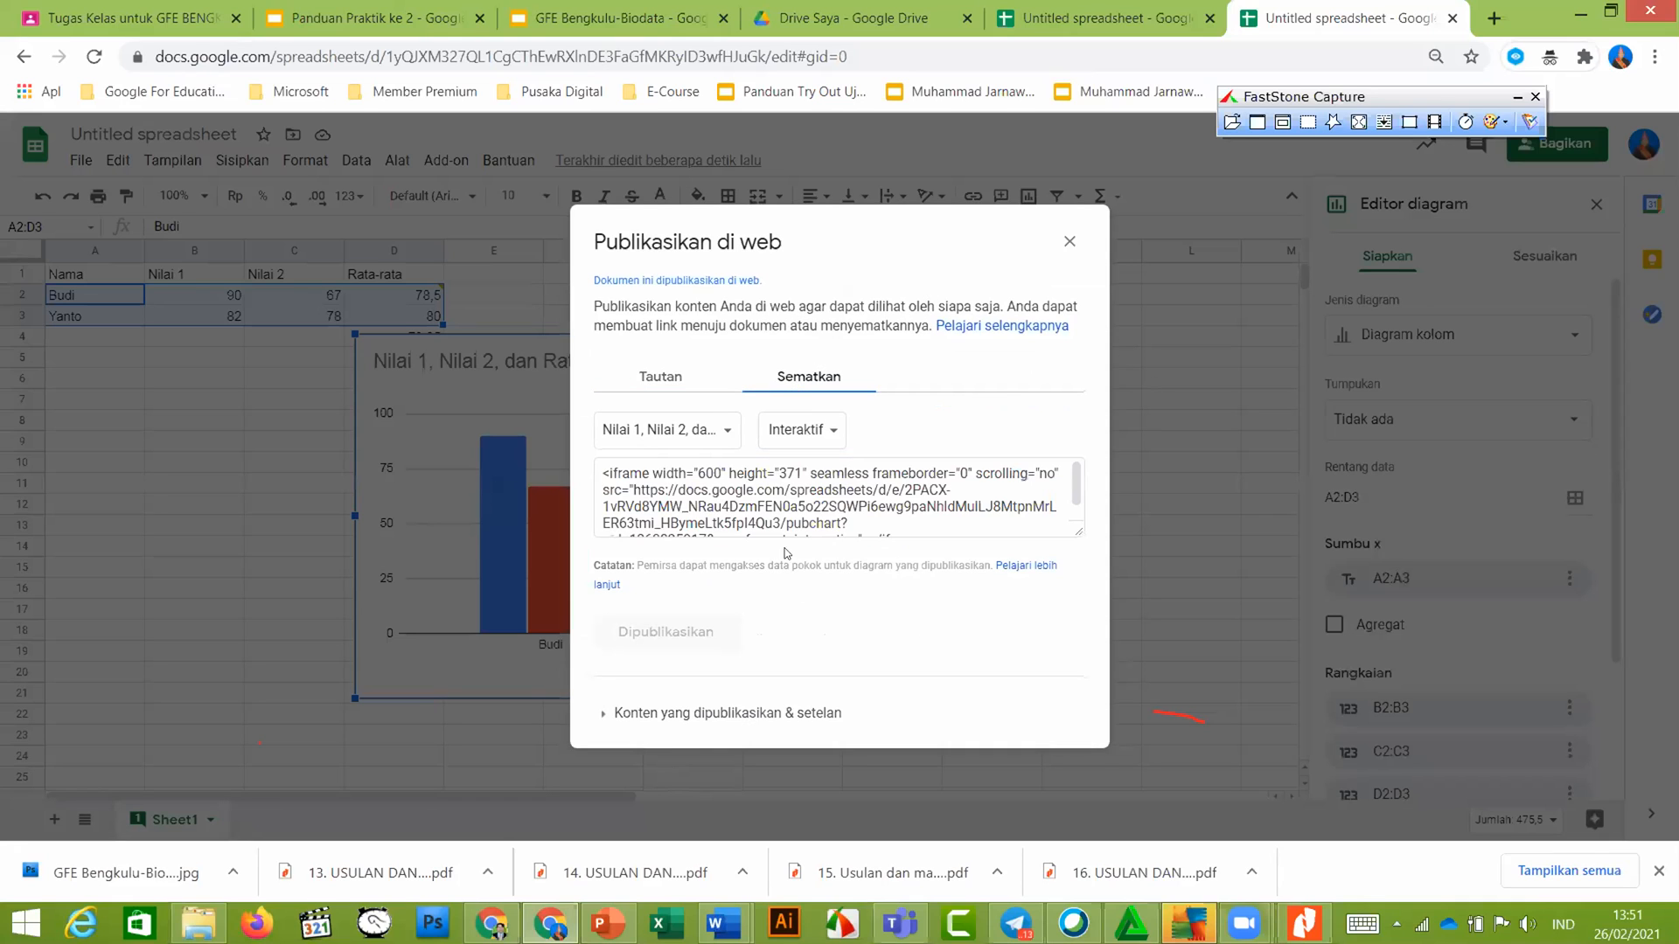
{"action": "left_click", "coordinate": [1069, 240]}
{"action": "left_click", "coordinate": [866, 401]}
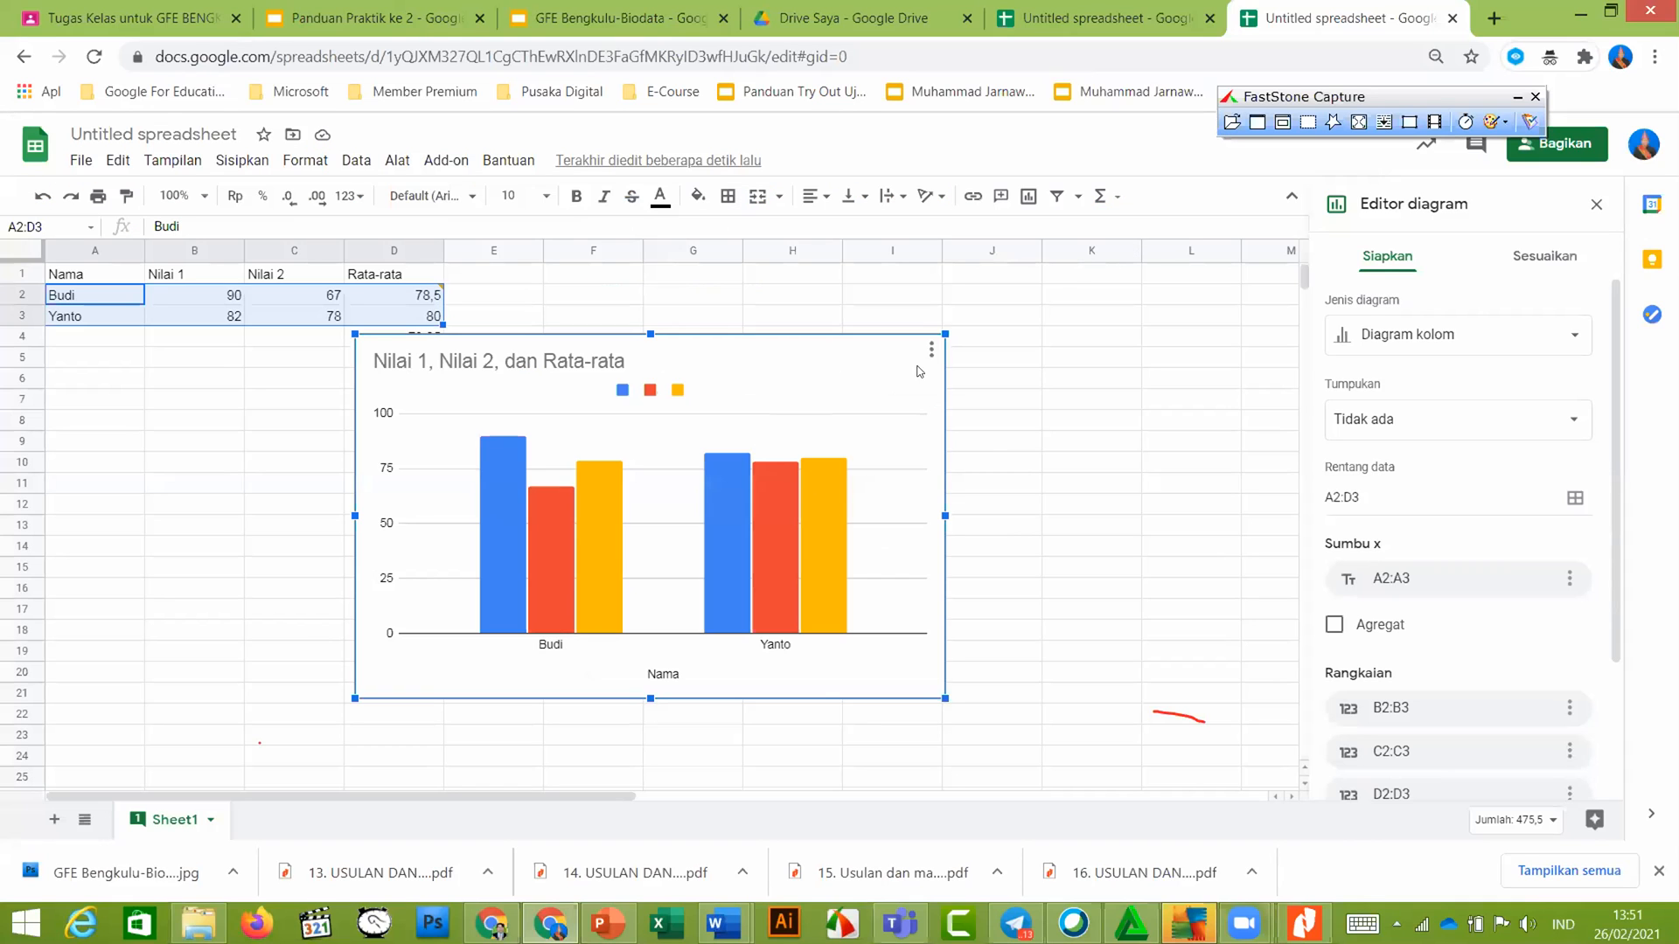
{"action": "left_click", "coordinate": [928, 351]}
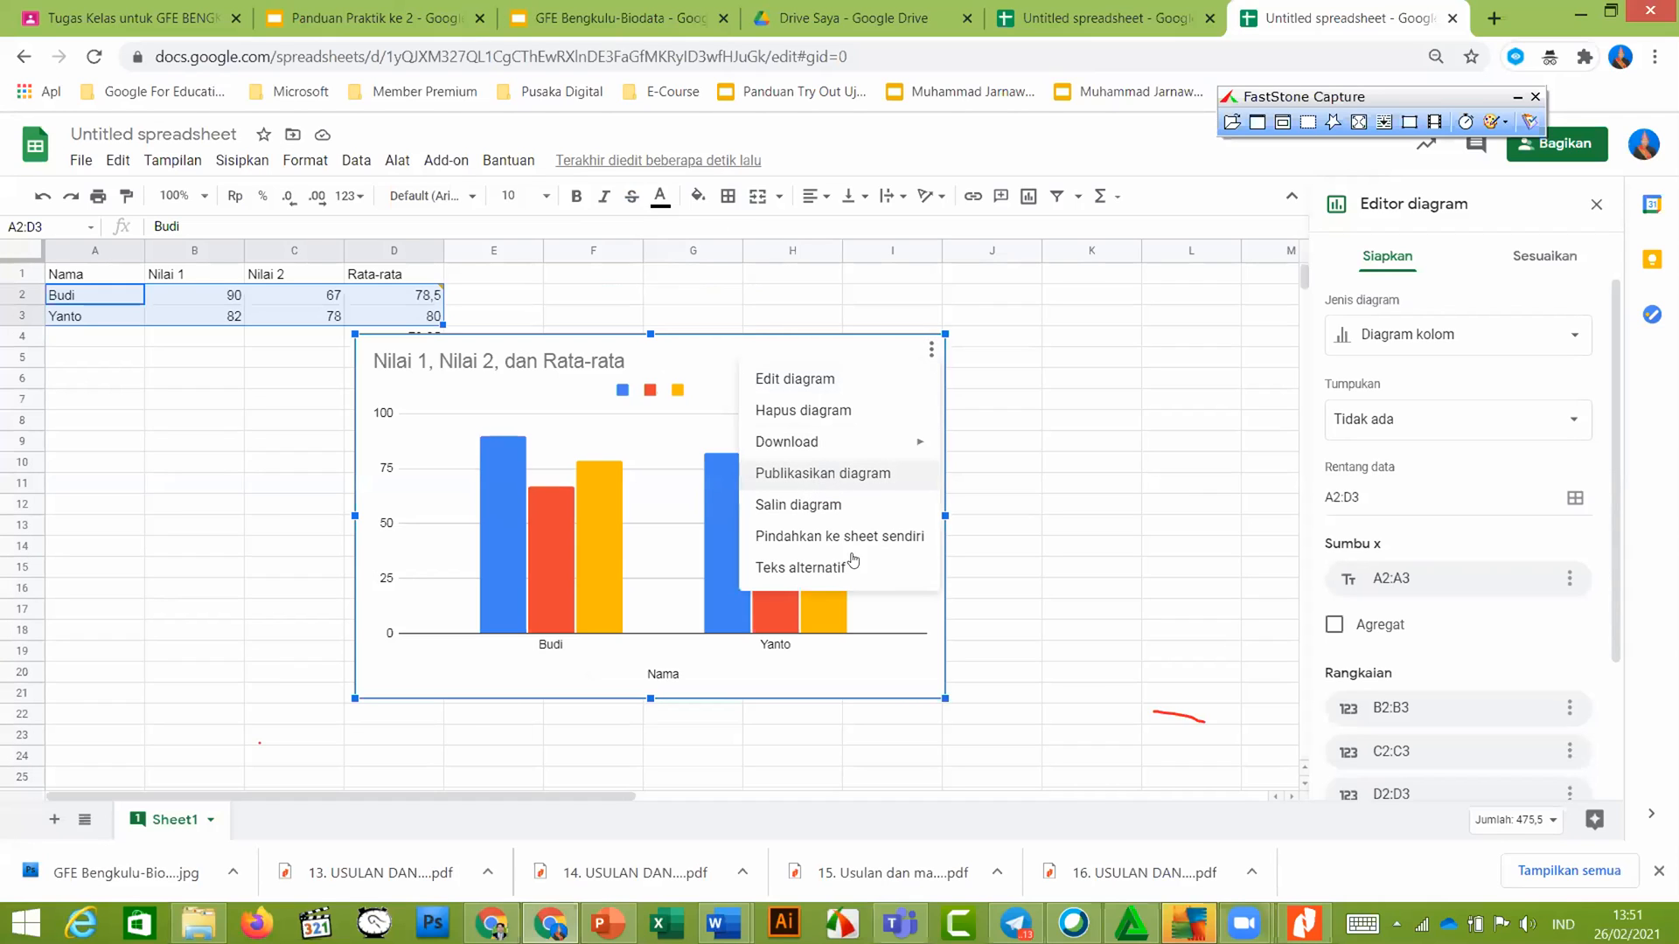
Use Pindahkan ke sheet sendiri to move the chart to Chart1, then view slide 8
{"action": "left_click", "coordinate": [385, 7]}
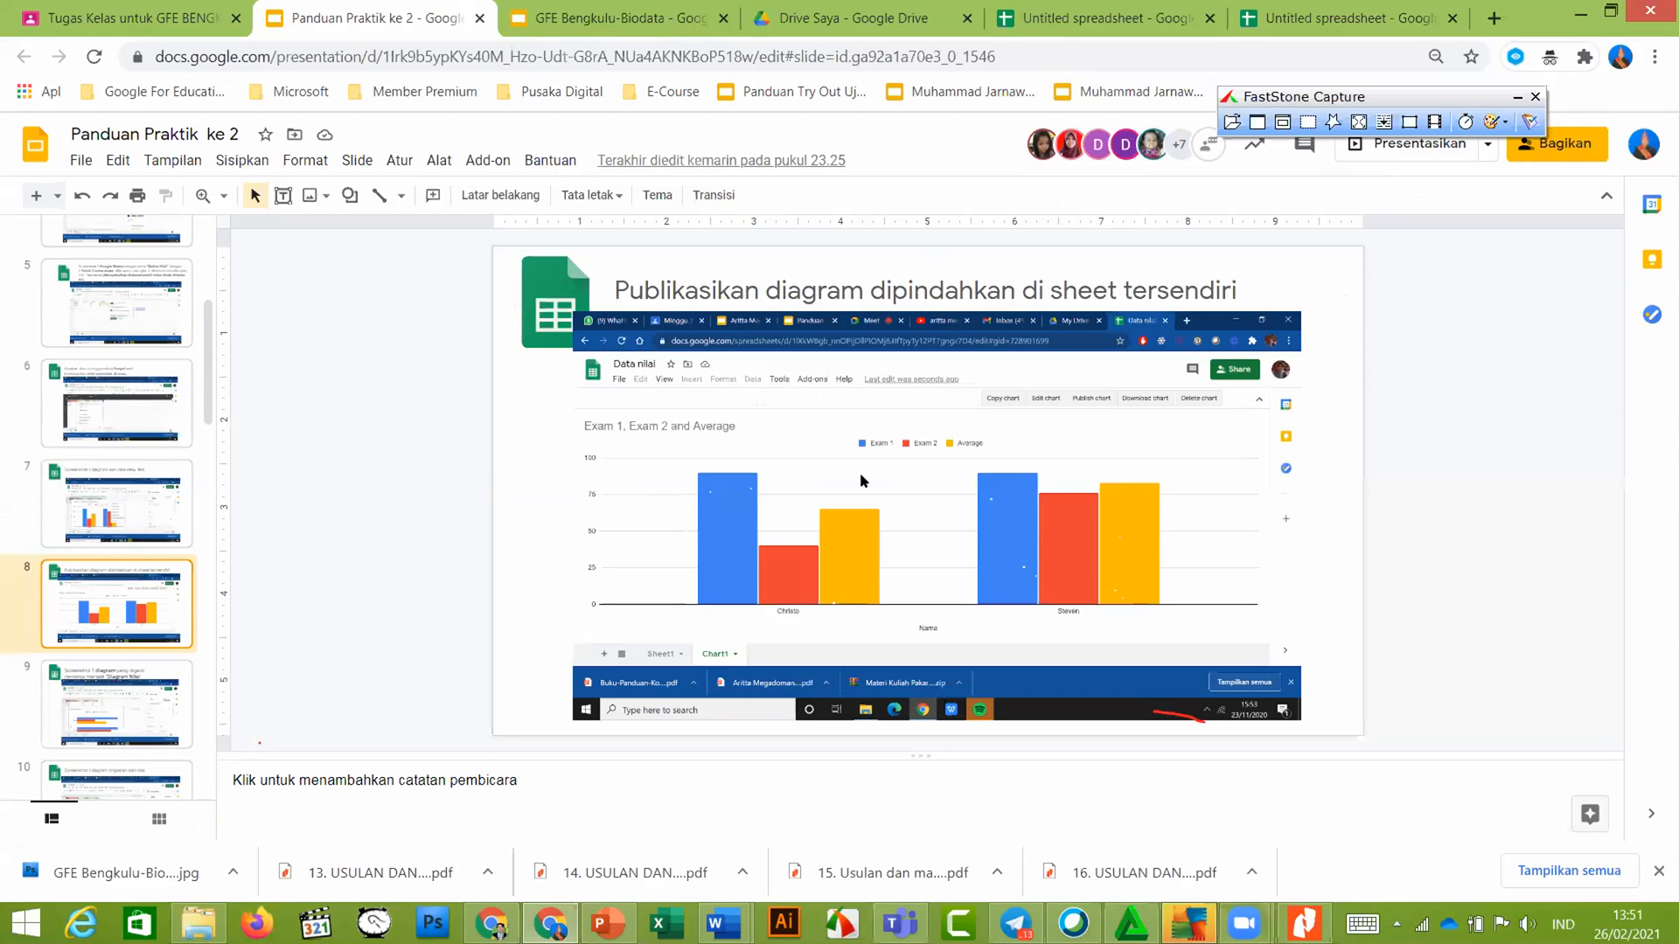
{"action": "left_click", "coordinate": [1349, 18]}
{"action": "left_click", "coordinate": [930, 354]}
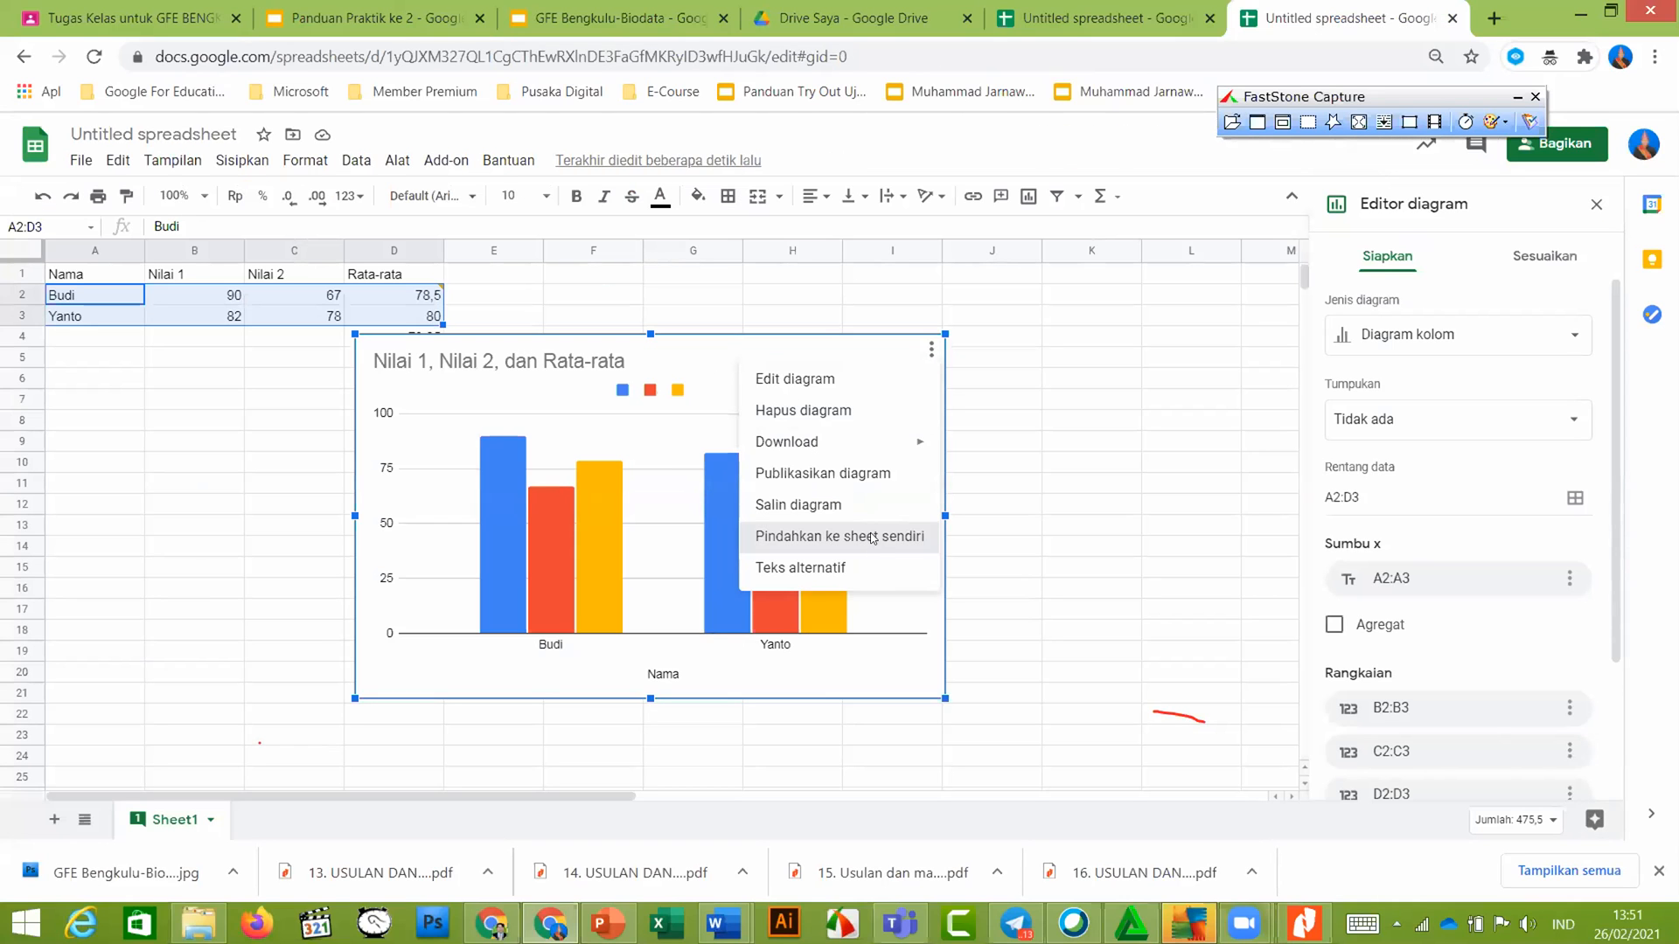
{"action": "left_click", "coordinate": [872, 536]}
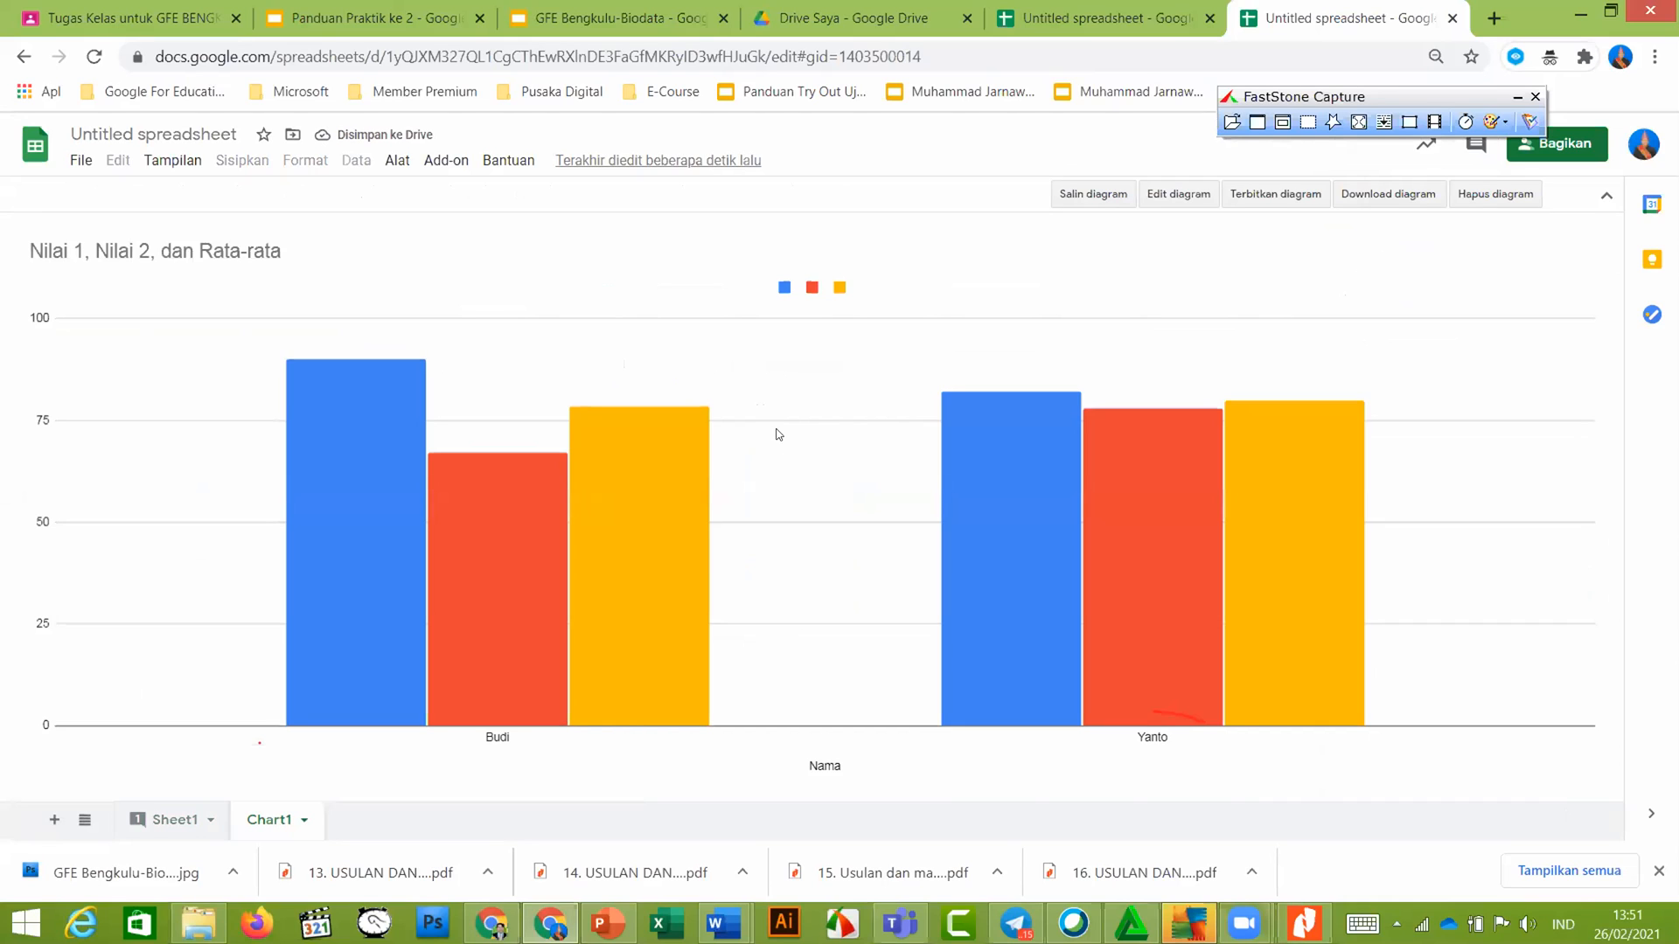
{"action": "left_click", "coordinate": [357, 10]}
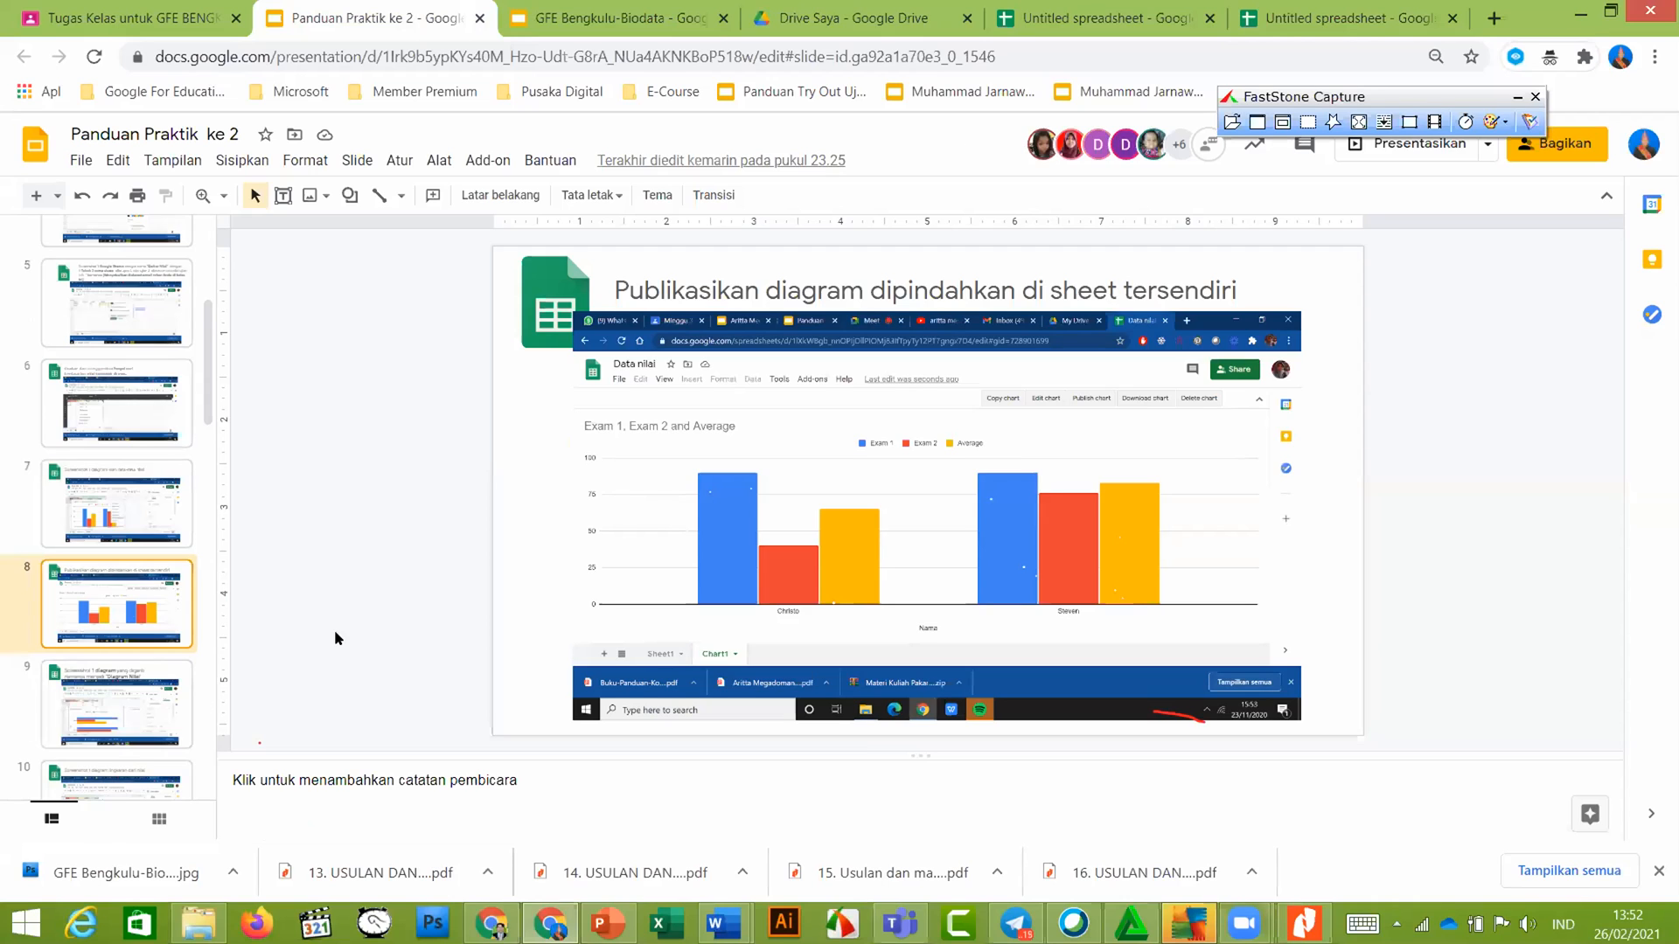
View guide slide 9 on renaming the chart 'Diagram Nilai', then return to the spreadsheet
{"action": "left_click", "coordinate": [120, 700]}
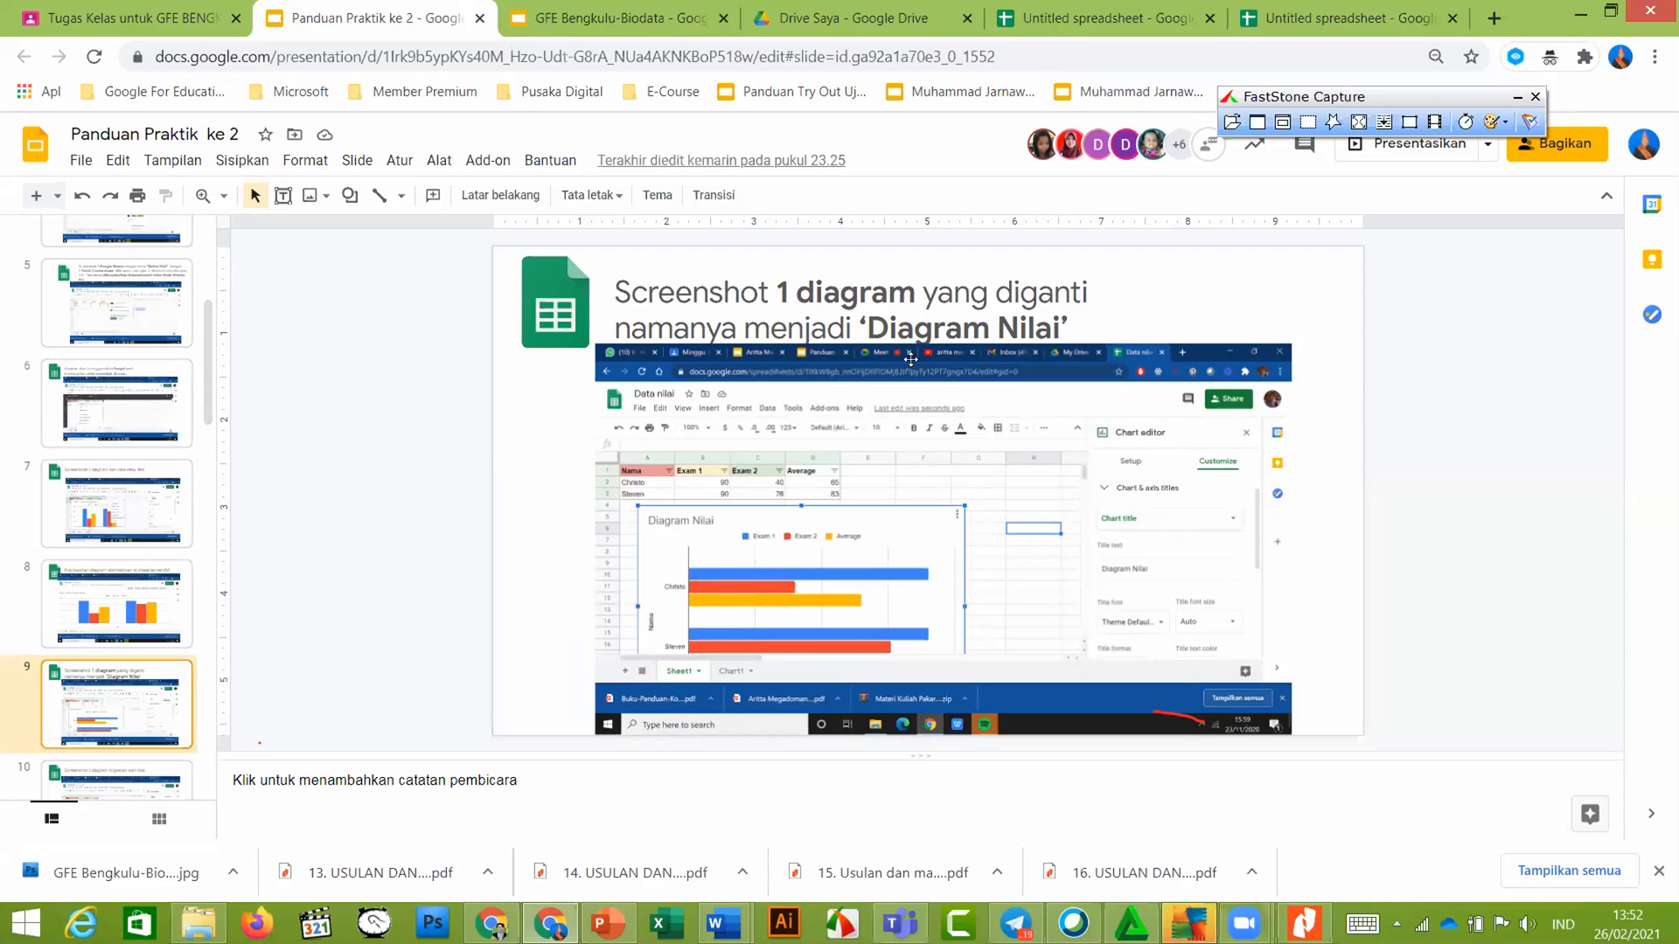
{"action": "left_click", "coordinate": [1328, 11]}
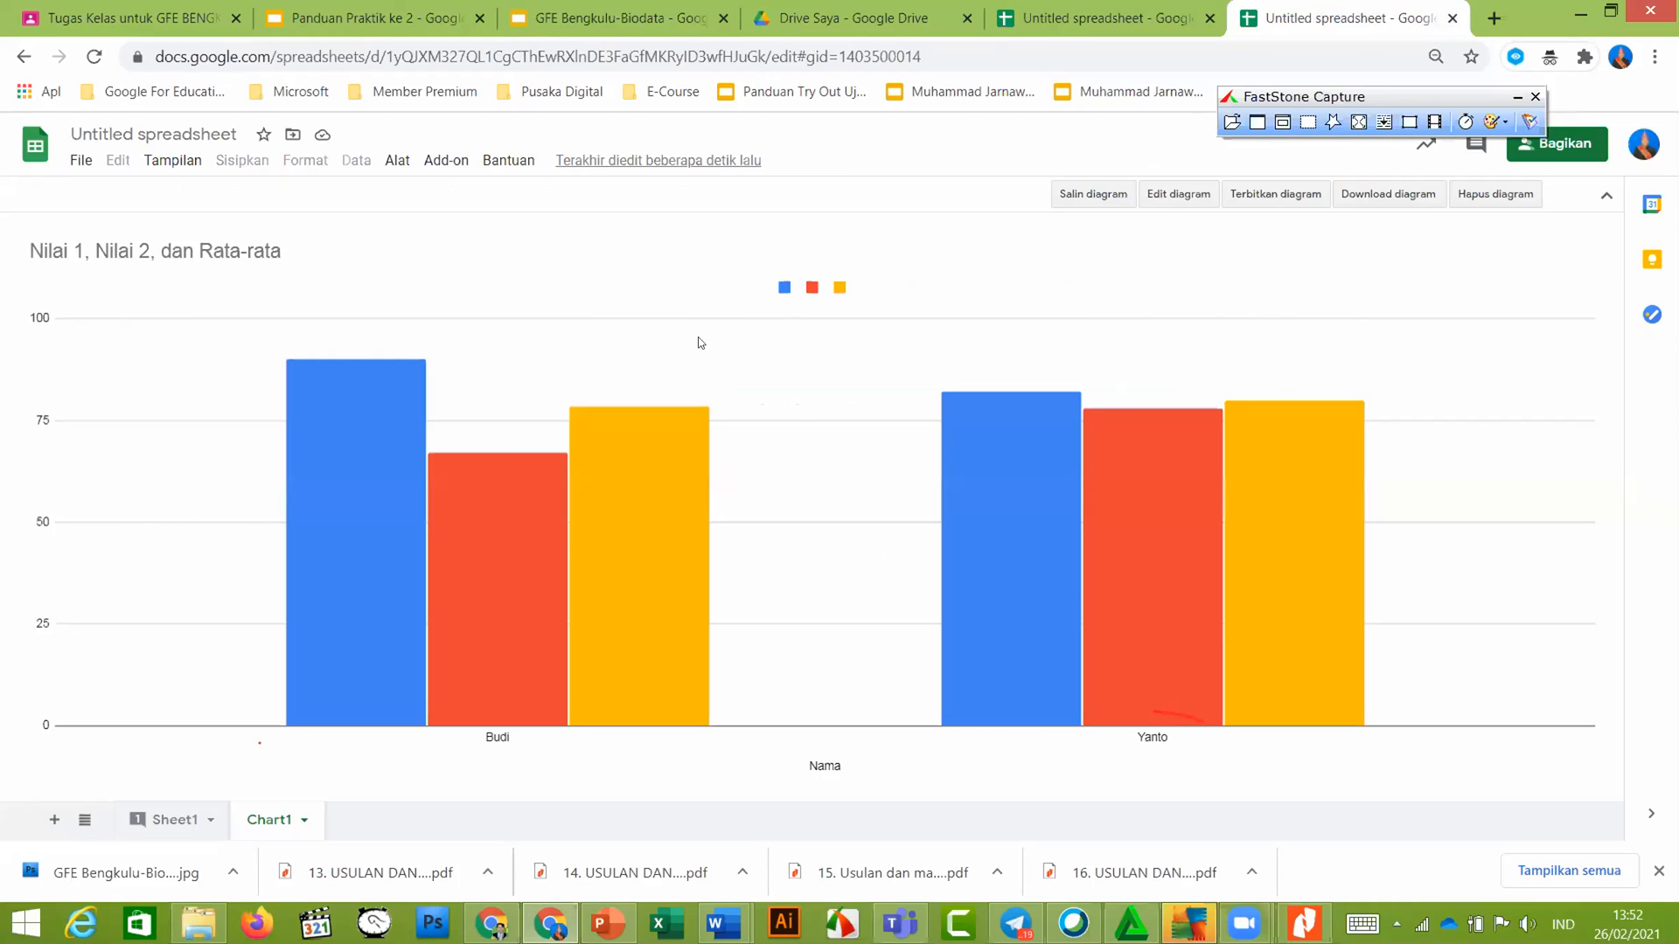
Return to Sheet1 and select the Budi and Yanto score rows starting at A2
{"action": "left_click", "coordinate": [179, 819]}
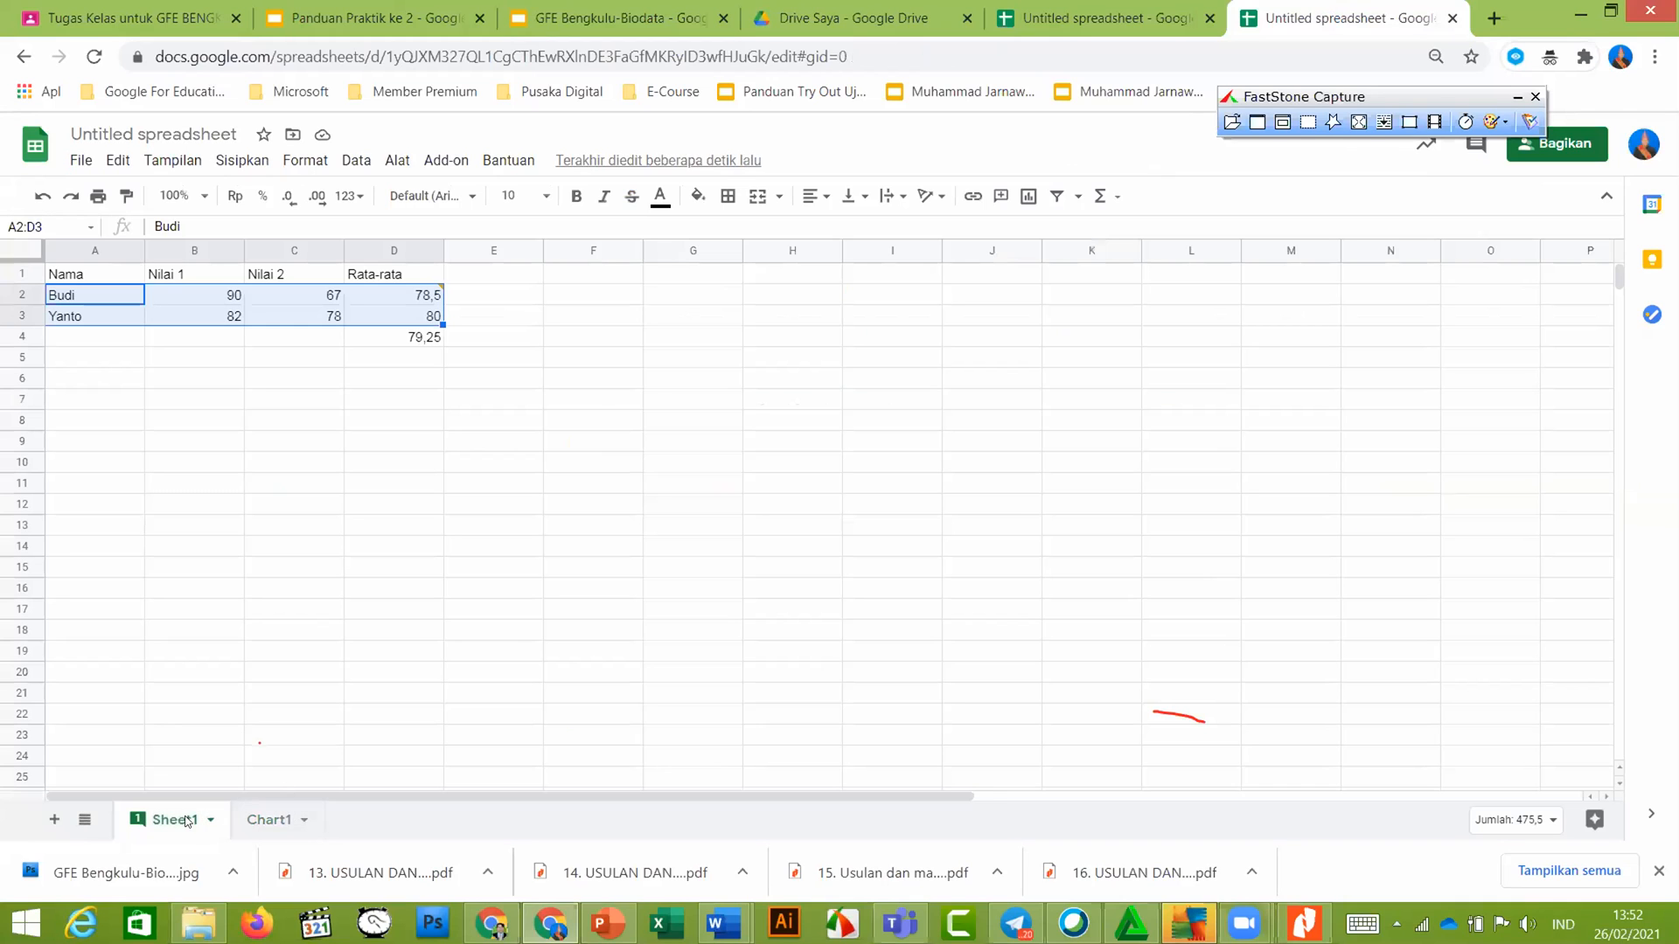
{"action": "left_click", "coordinate": [256, 822]}
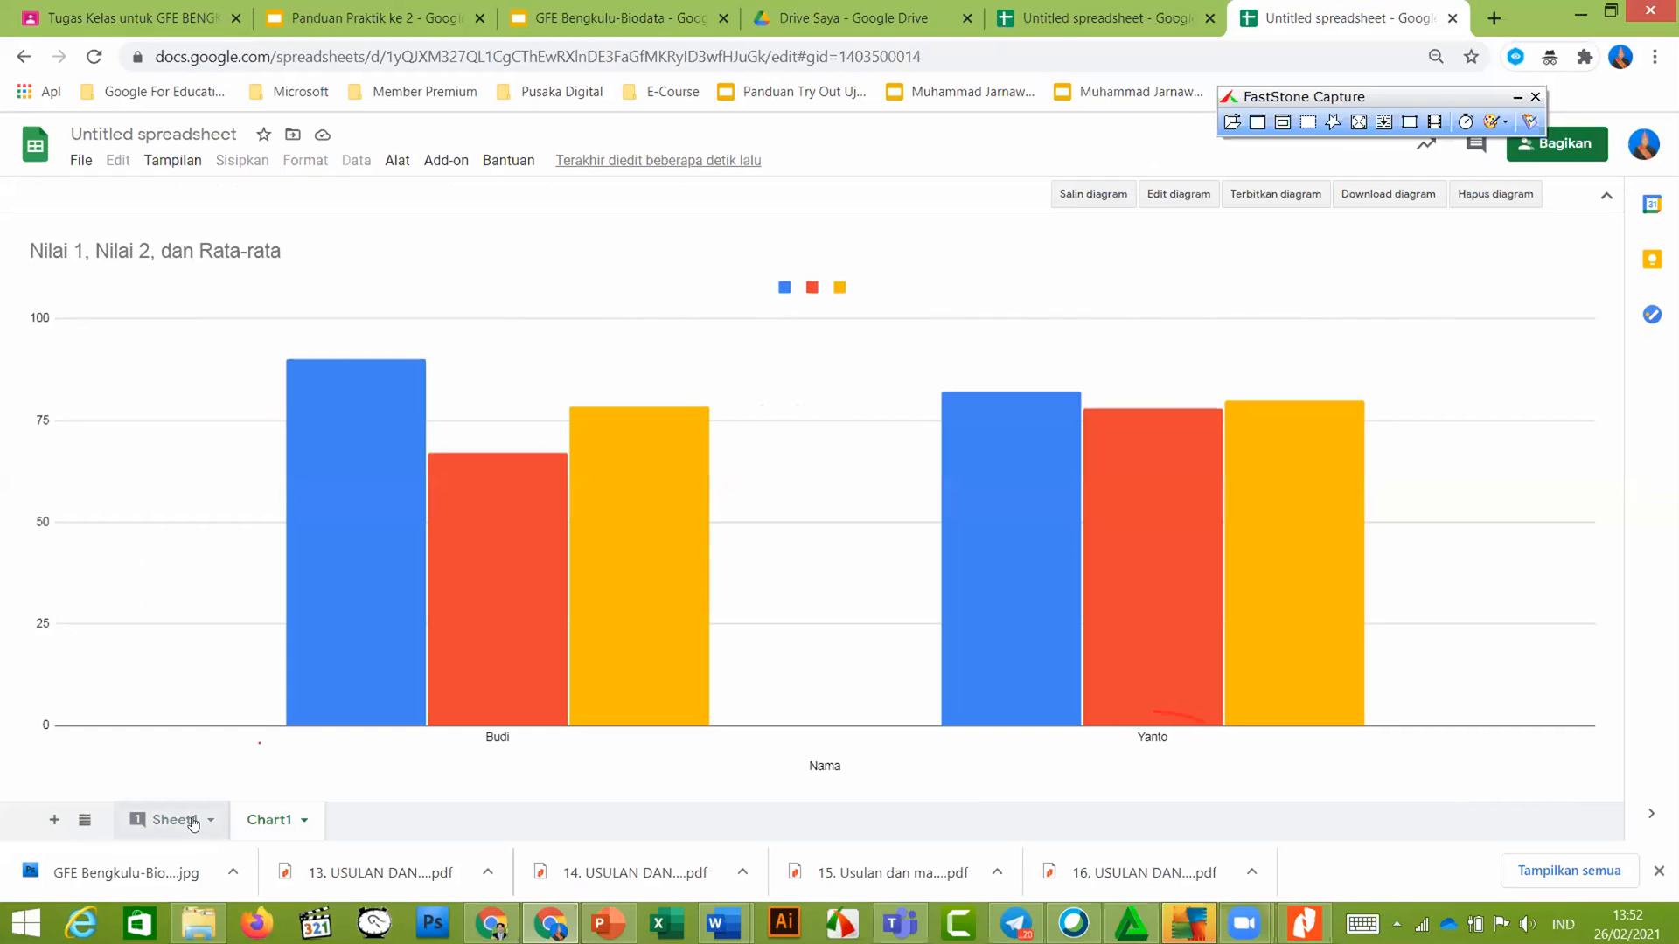
{"action": "left_click", "coordinate": [200, 819]}
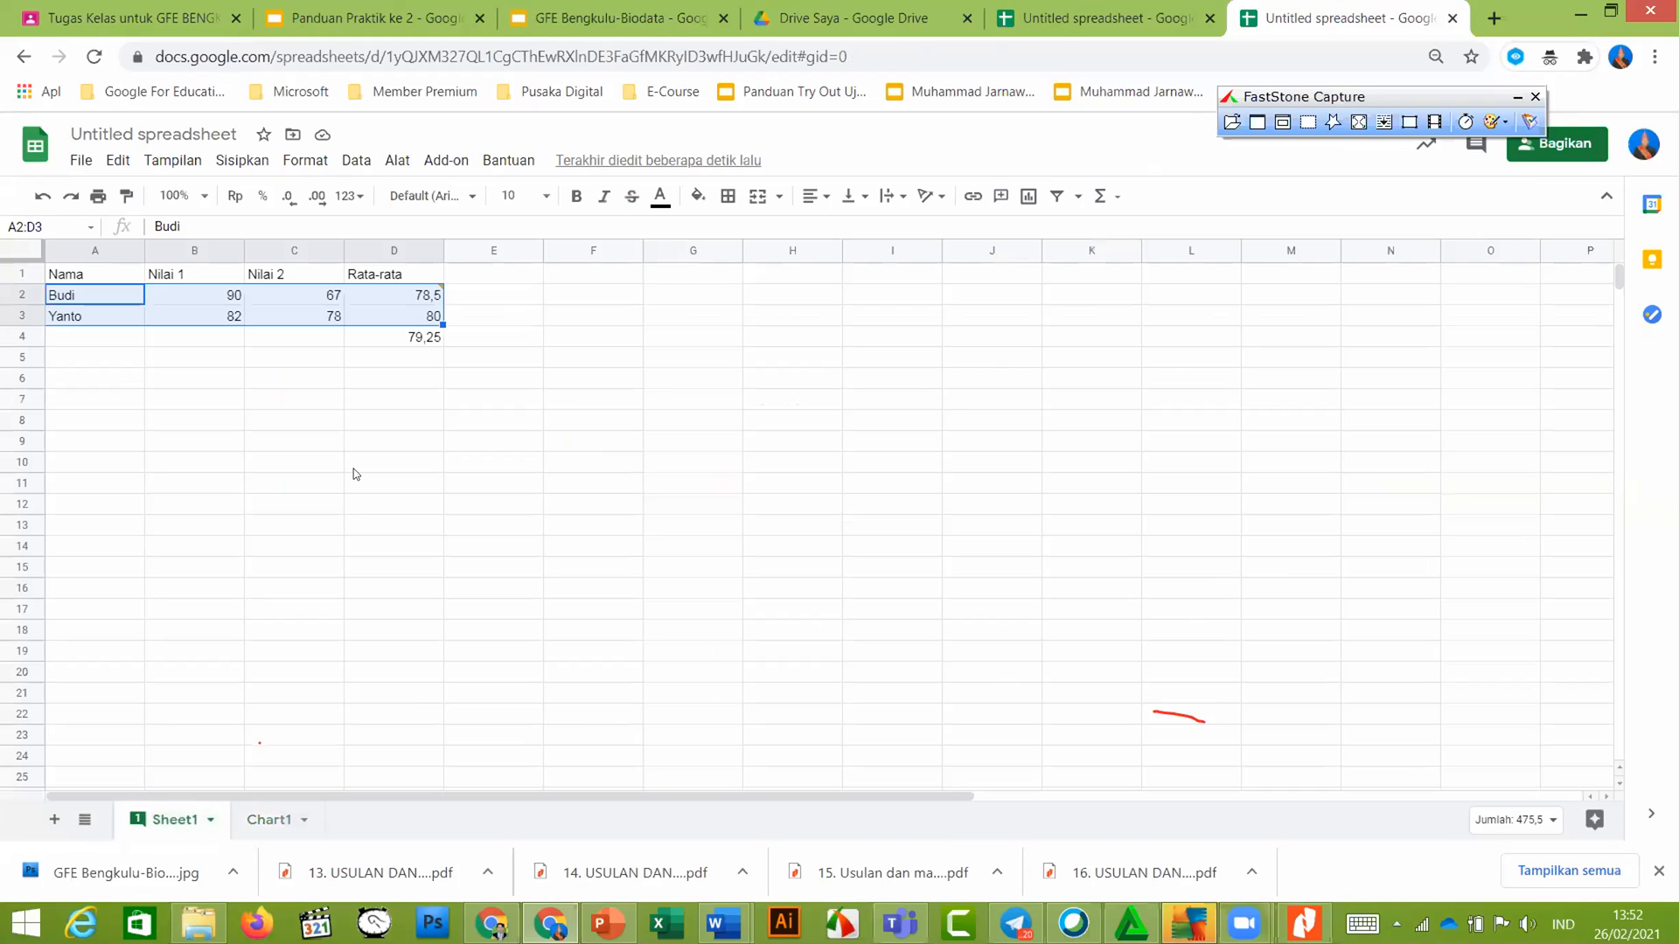
{"action": "left_click", "coordinate": [393, 441]}
{"action": "left_click_drag", "start_coordinate": [66, 294], "coordinate": [436, 322]}
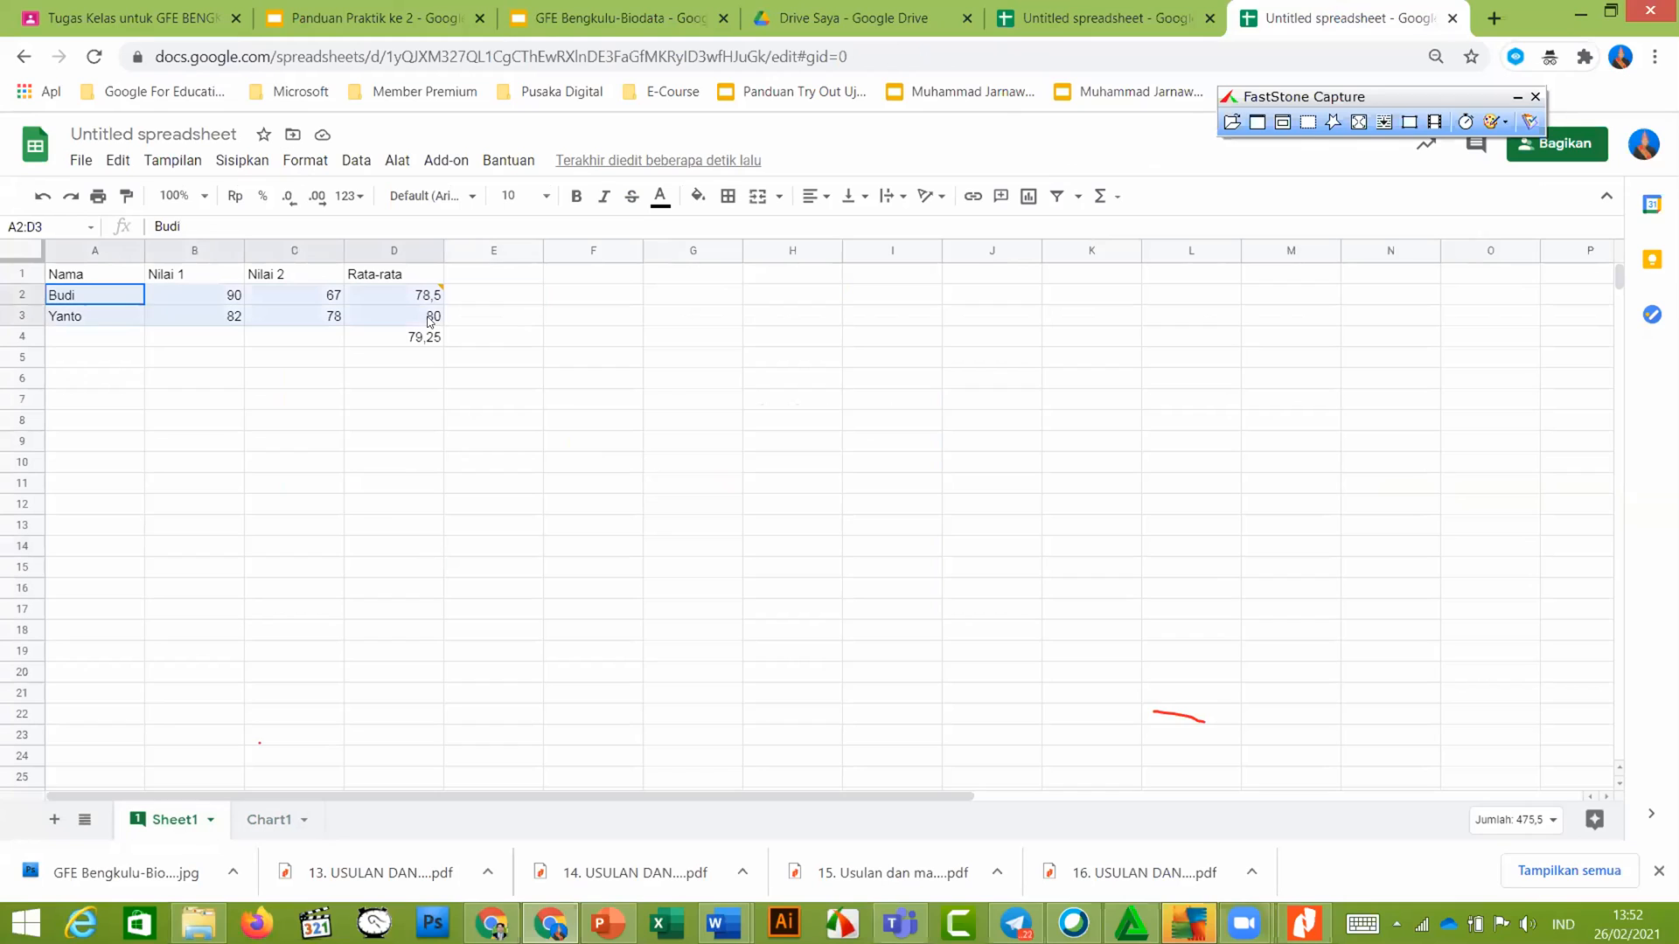
Insert a chart from the score data, try a horizontal bar chart, then undo it
{"action": "left_click", "coordinate": [1027, 200]}
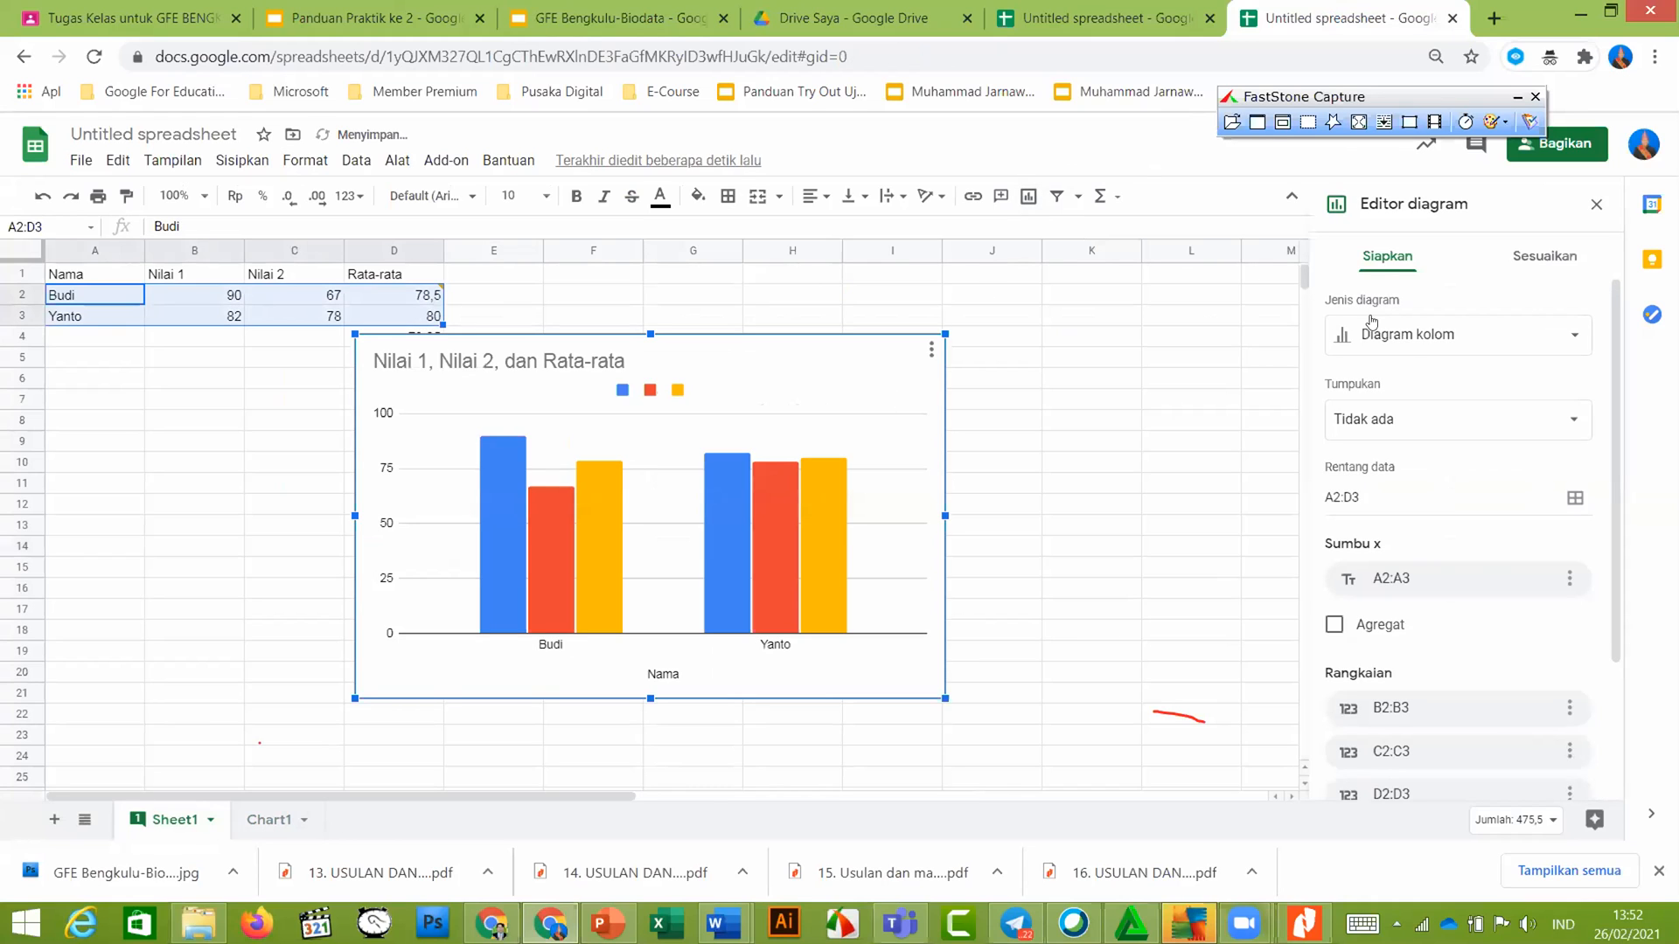
{"action": "left_click", "coordinate": [1522, 341]}
{"action": "scroll", "coordinate": [1456, 469], "scroll_direction": "down", "scroll_amount": 5}
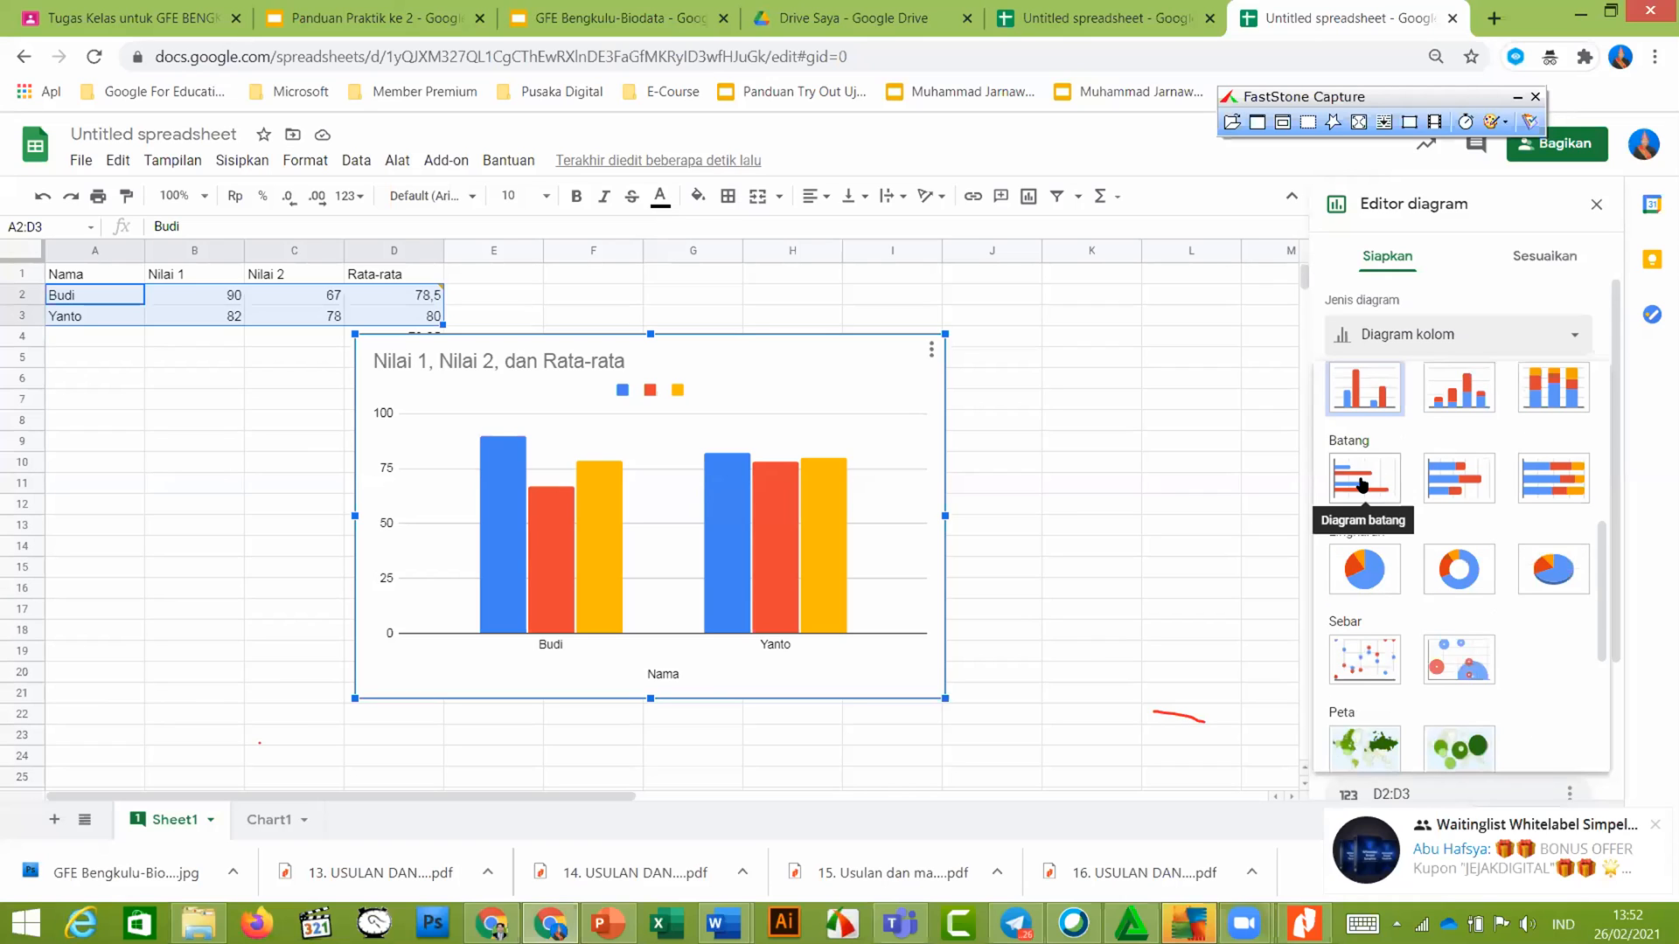
{"action": "left_click", "coordinate": [1362, 483]}
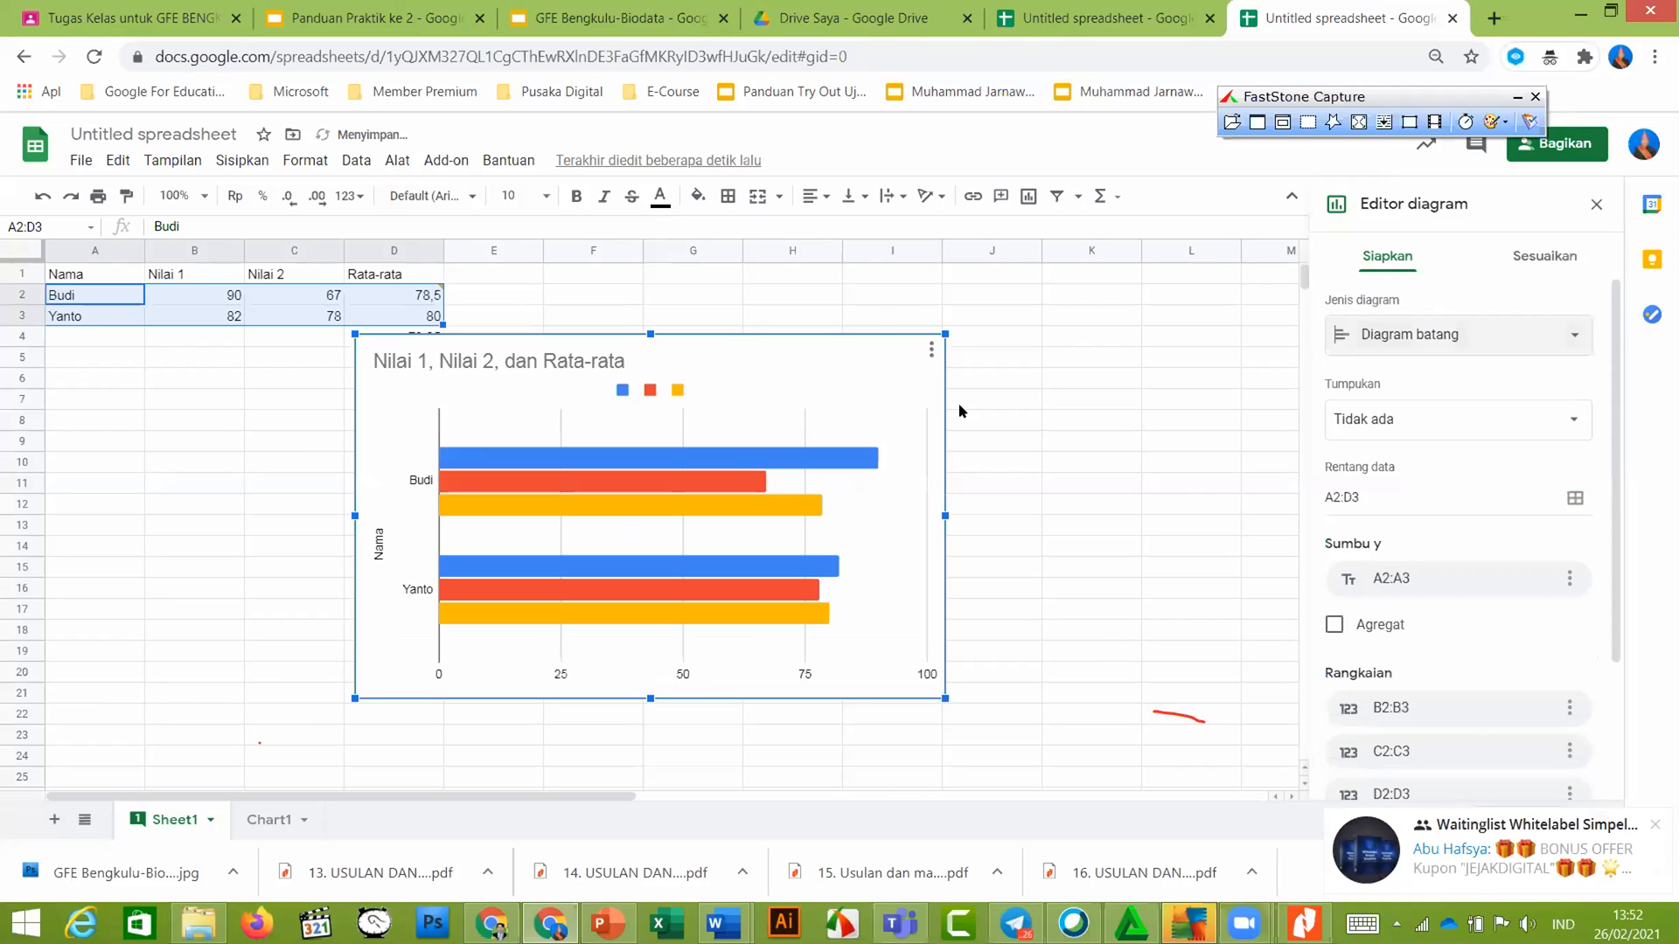
{"action": "left_click", "coordinate": [1452, 341]}
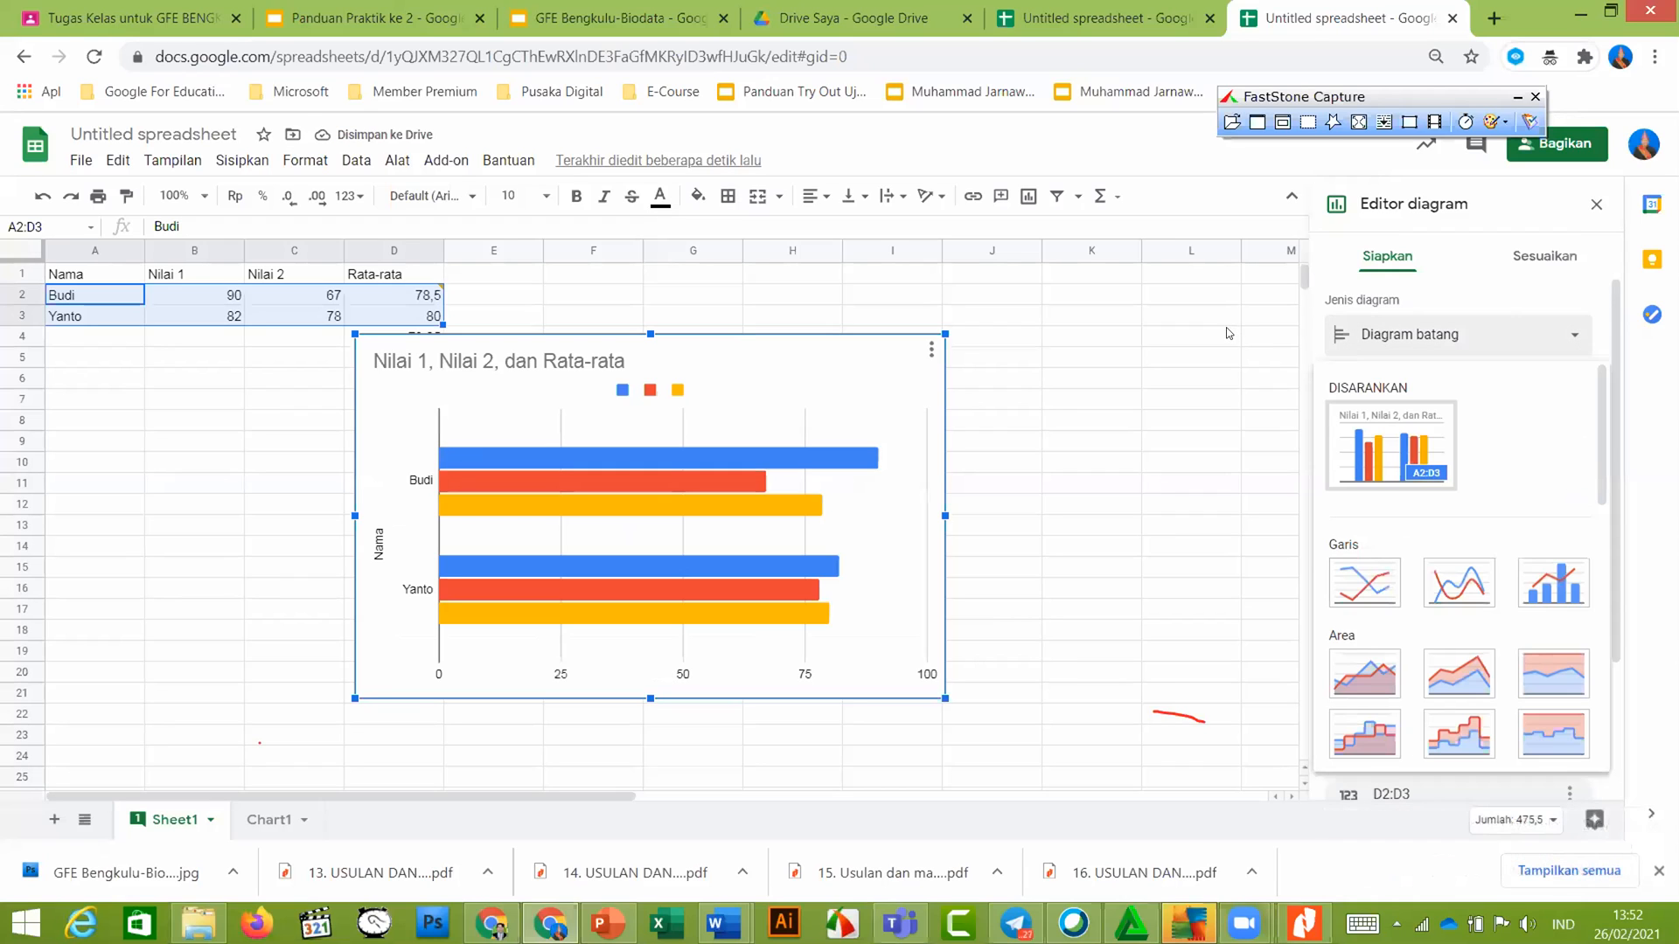
{"action": "left_click", "coordinate": [1033, 438]}
{"action": "key", "text": "ctrl+z"}
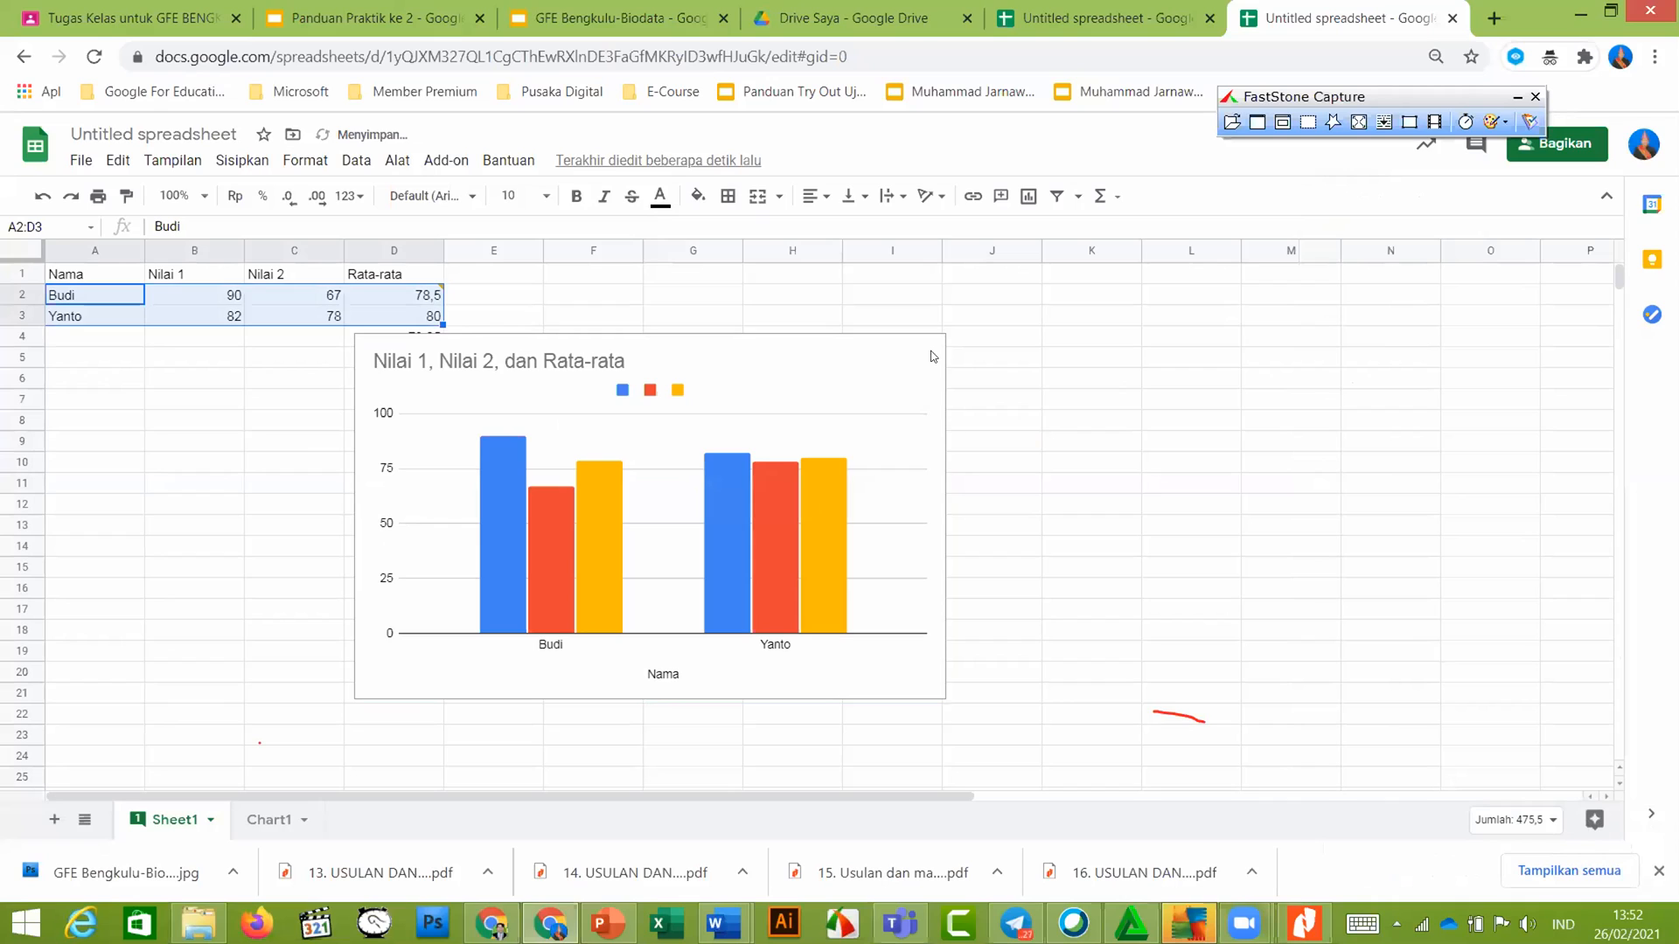
Copy the score chart and select the empty cell L8
{"action": "left_click", "coordinate": [883, 370]}
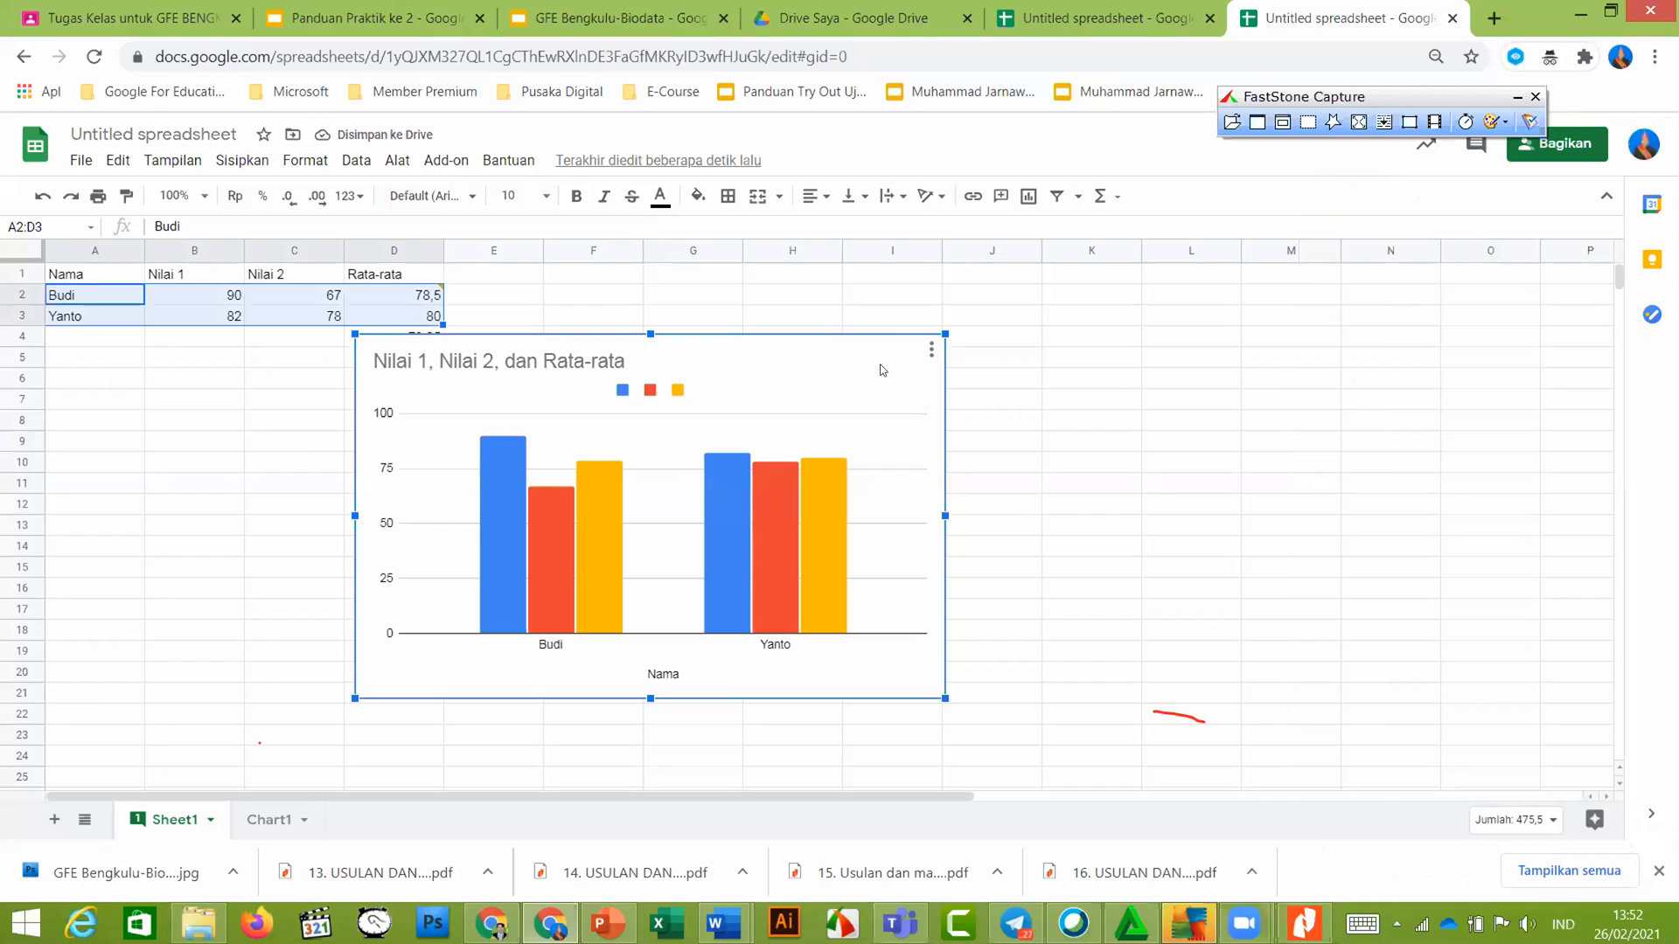
{"action": "left_click", "coordinate": [930, 353]}
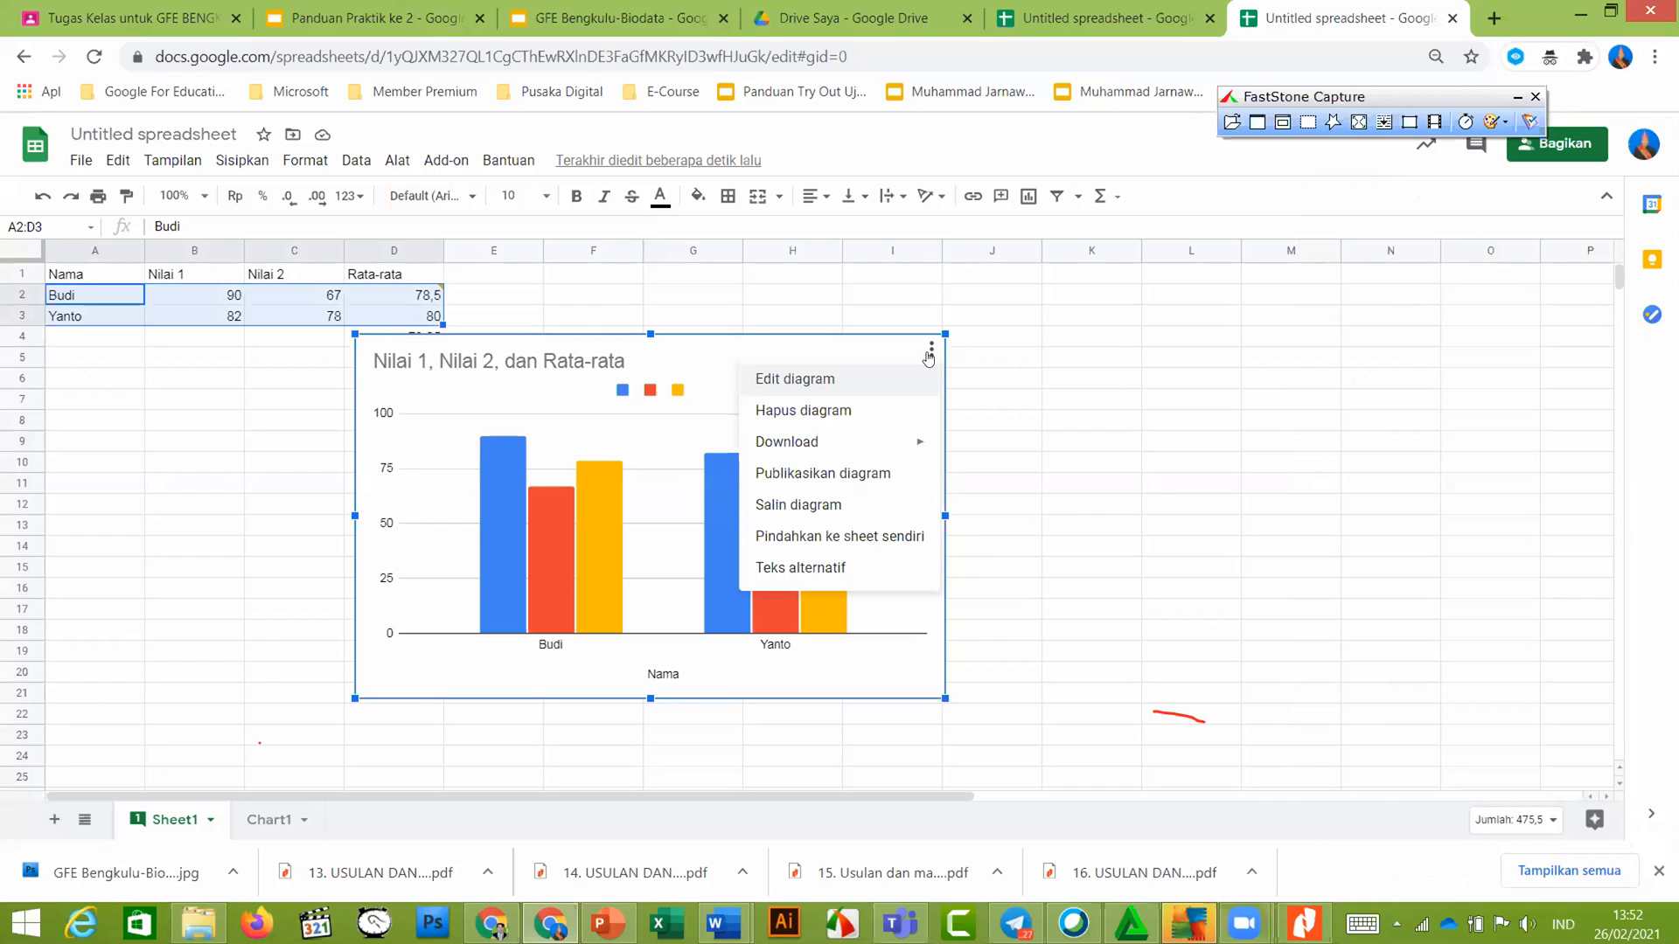
{"action": "left_click", "coordinate": [881, 507]}
{"action": "left_click", "coordinate": [869, 381]}
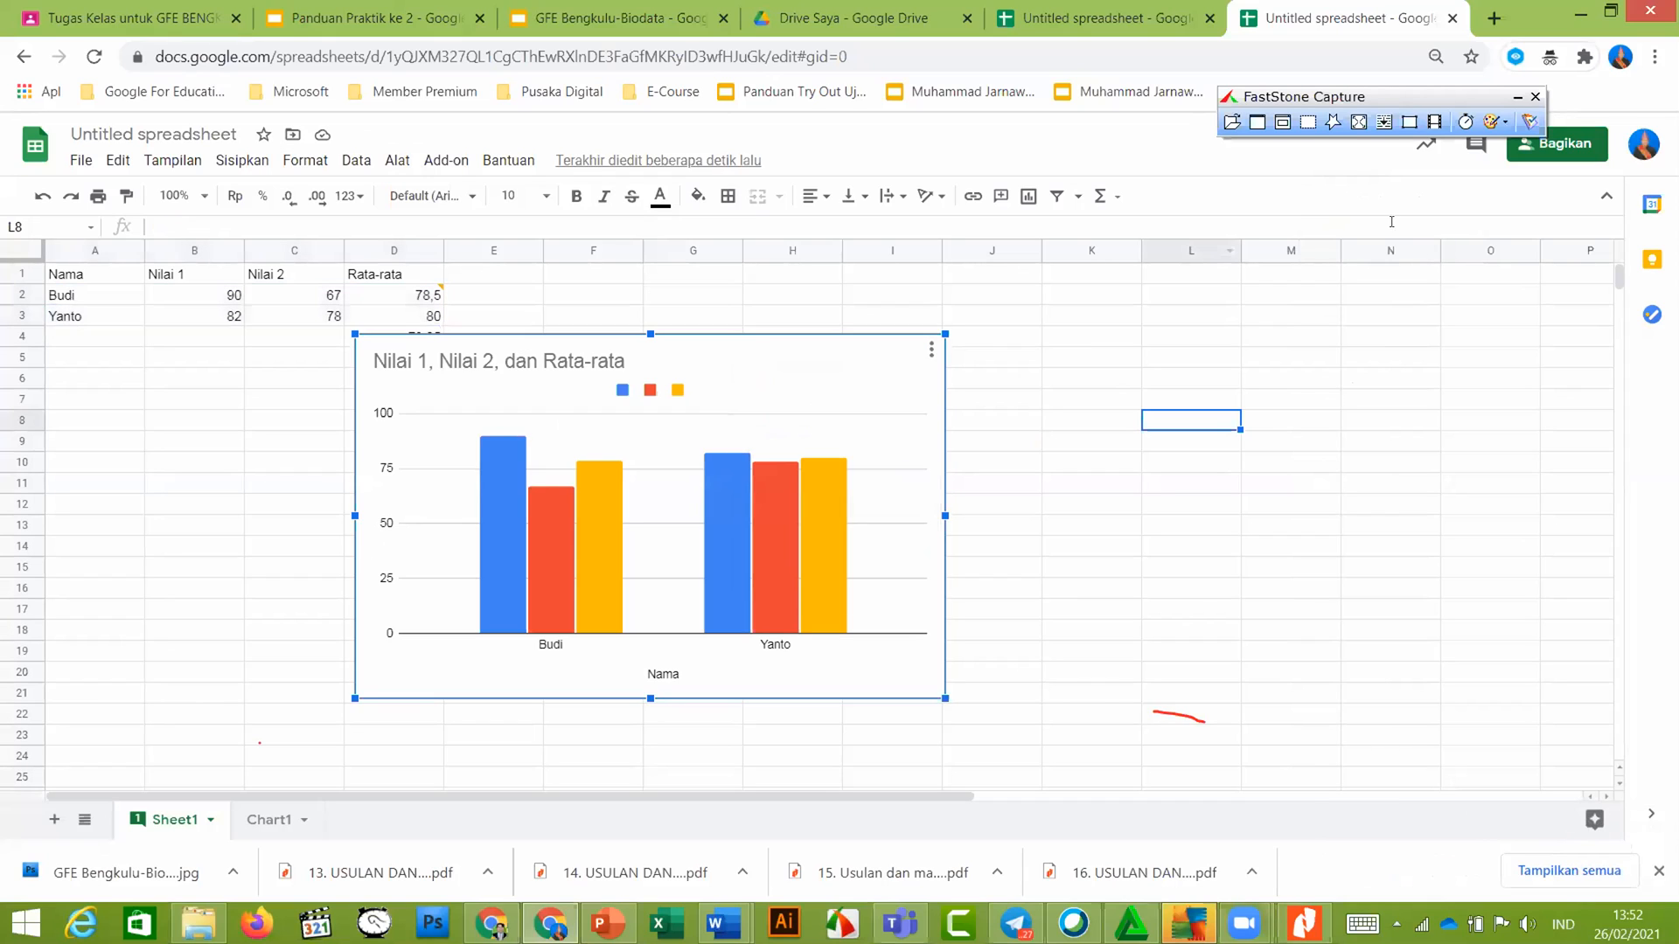
Insert a chart at L8 and delete the empty chart that appears
{"action": "left_click", "coordinate": [1022, 198]}
{"action": "left_click", "coordinate": [1022, 201]}
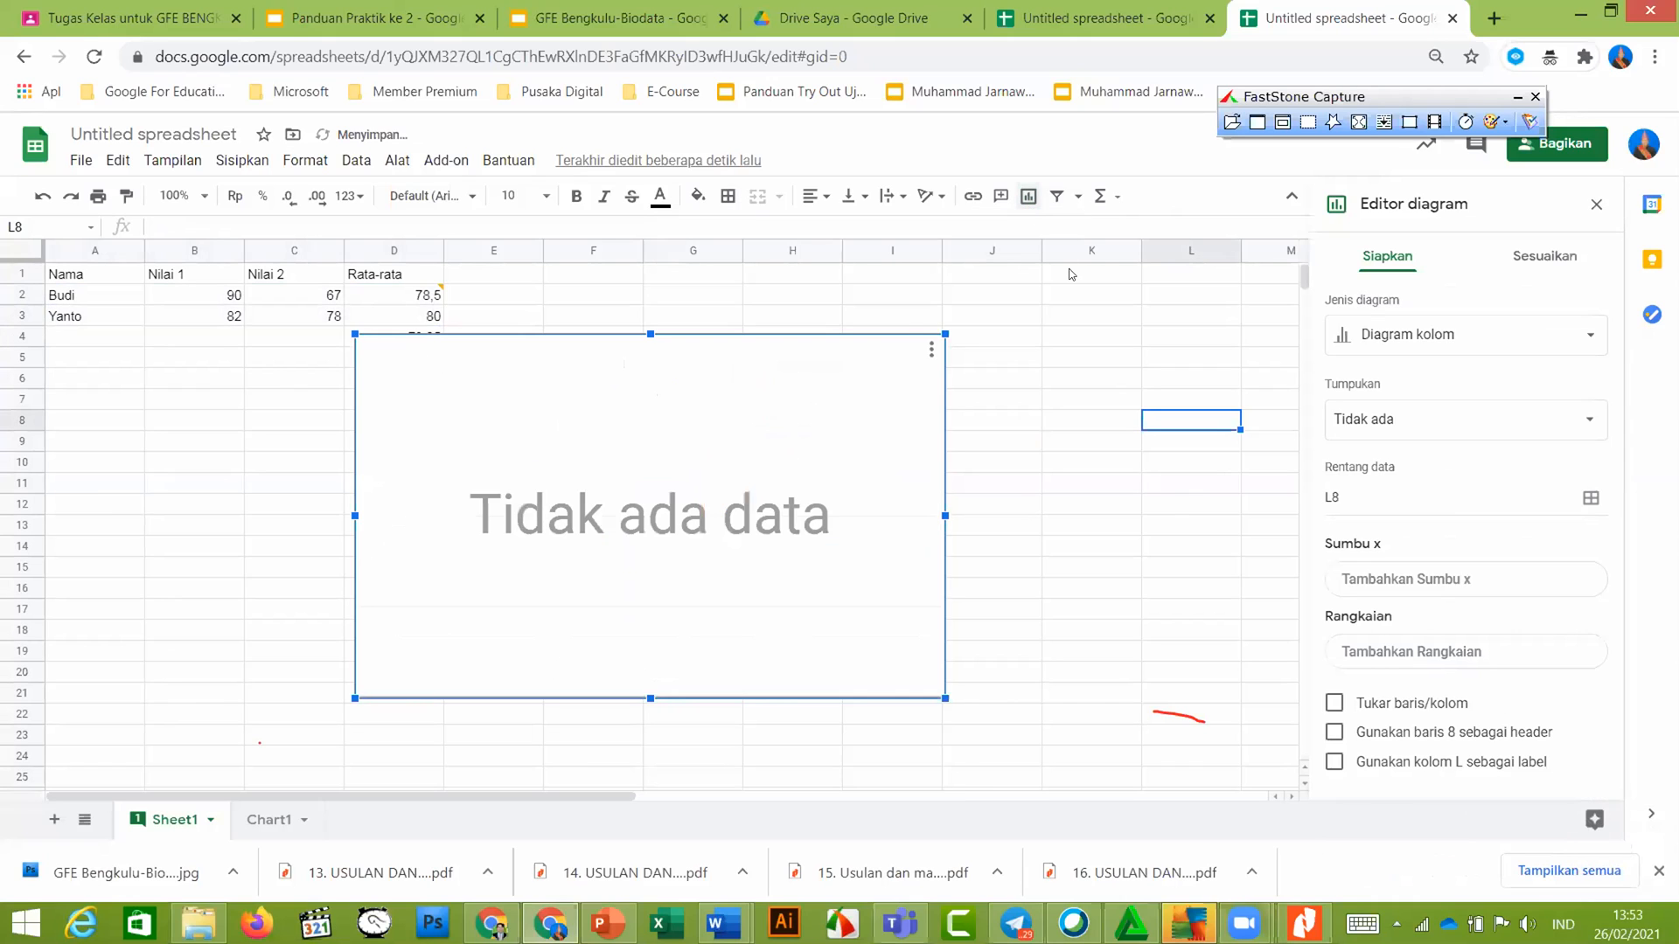
{"action": "key", "text": "Delete"}
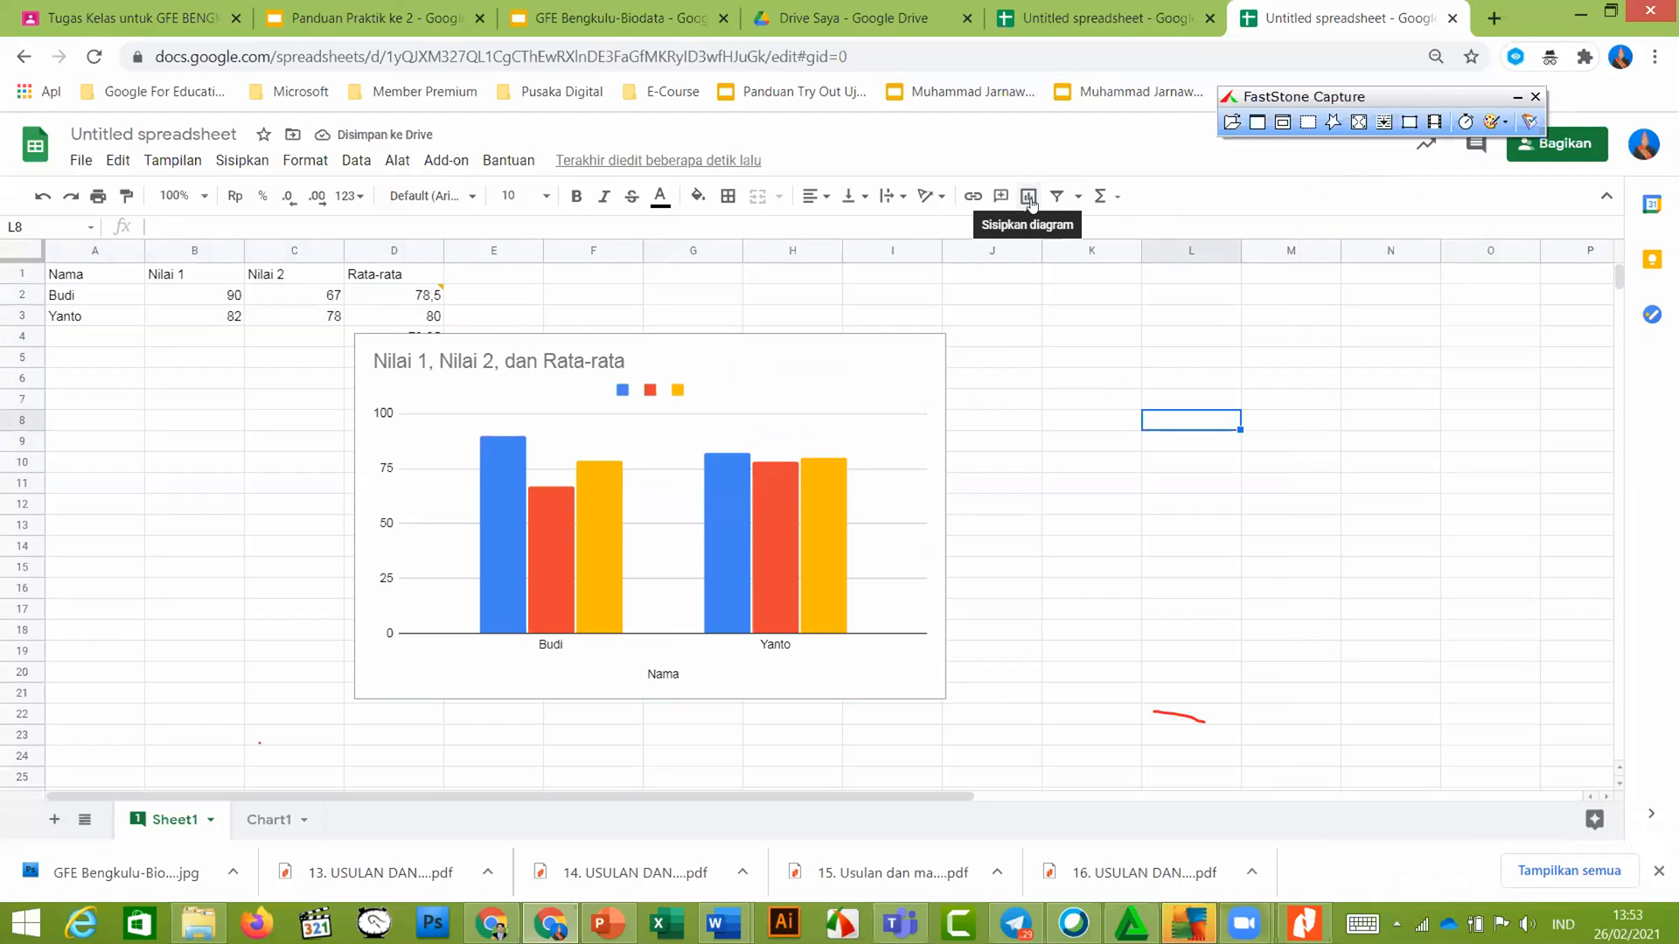
Insert a new chart, try switching it to a pie chart, then undo the insertion
{"action": "left_click", "coordinate": [1030, 199]}
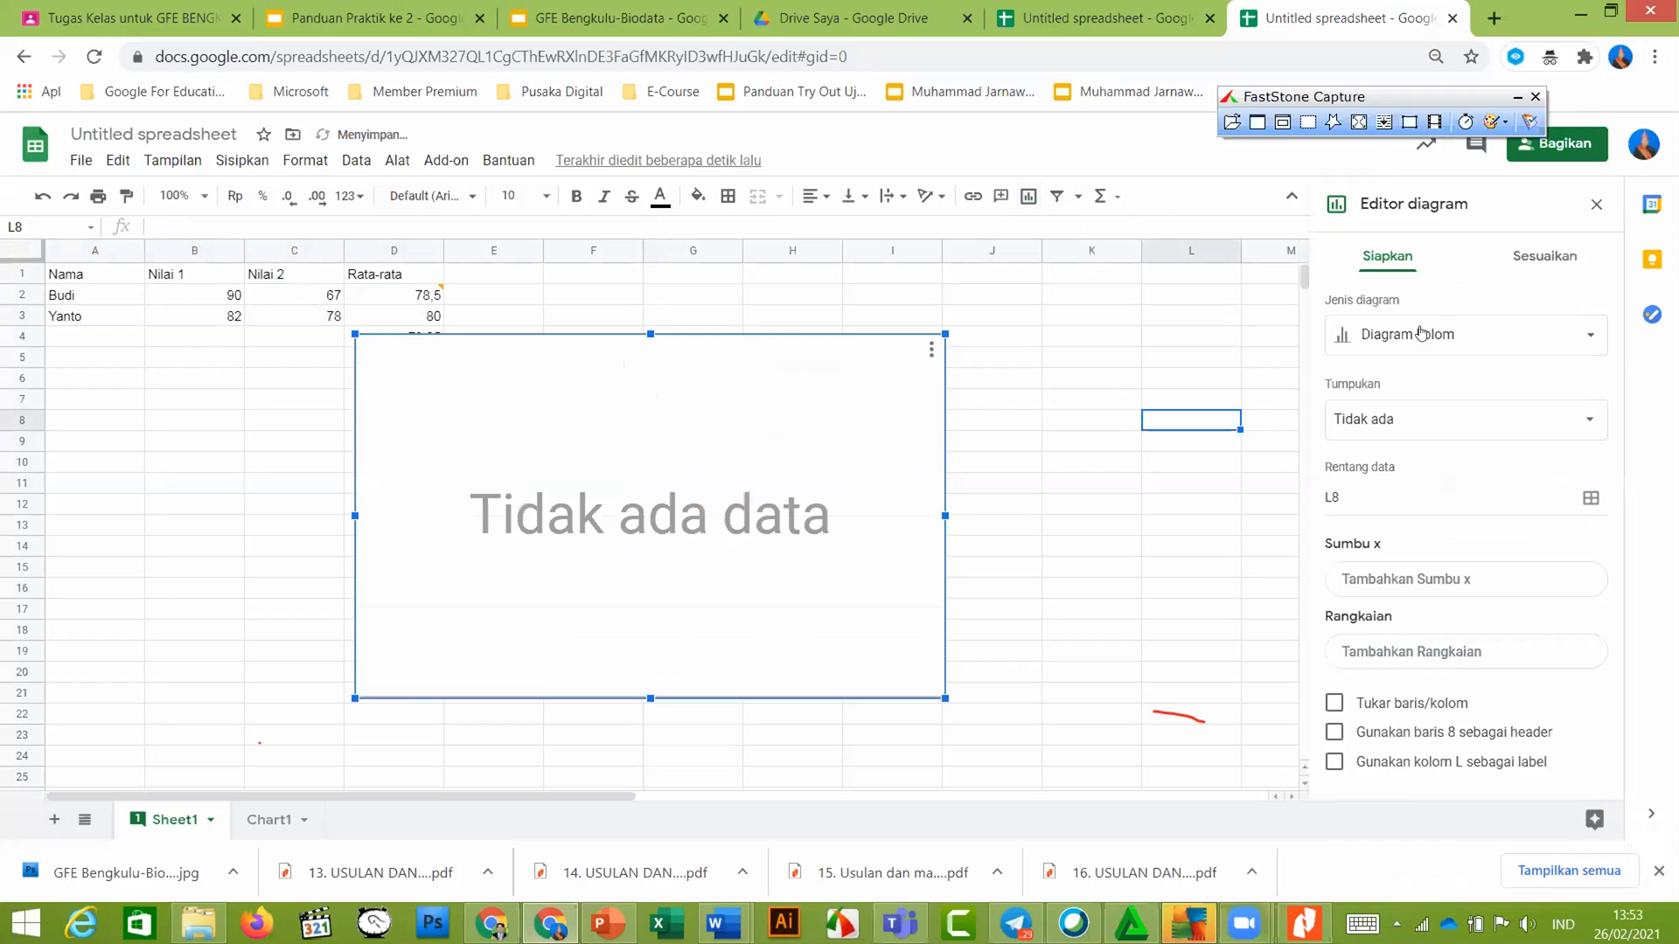
{"action": "left_click", "coordinate": [1420, 334]}
{"action": "scroll", "coordinate": [1372, 429], "scroll_direction": "down", "scroll_amount": 5}
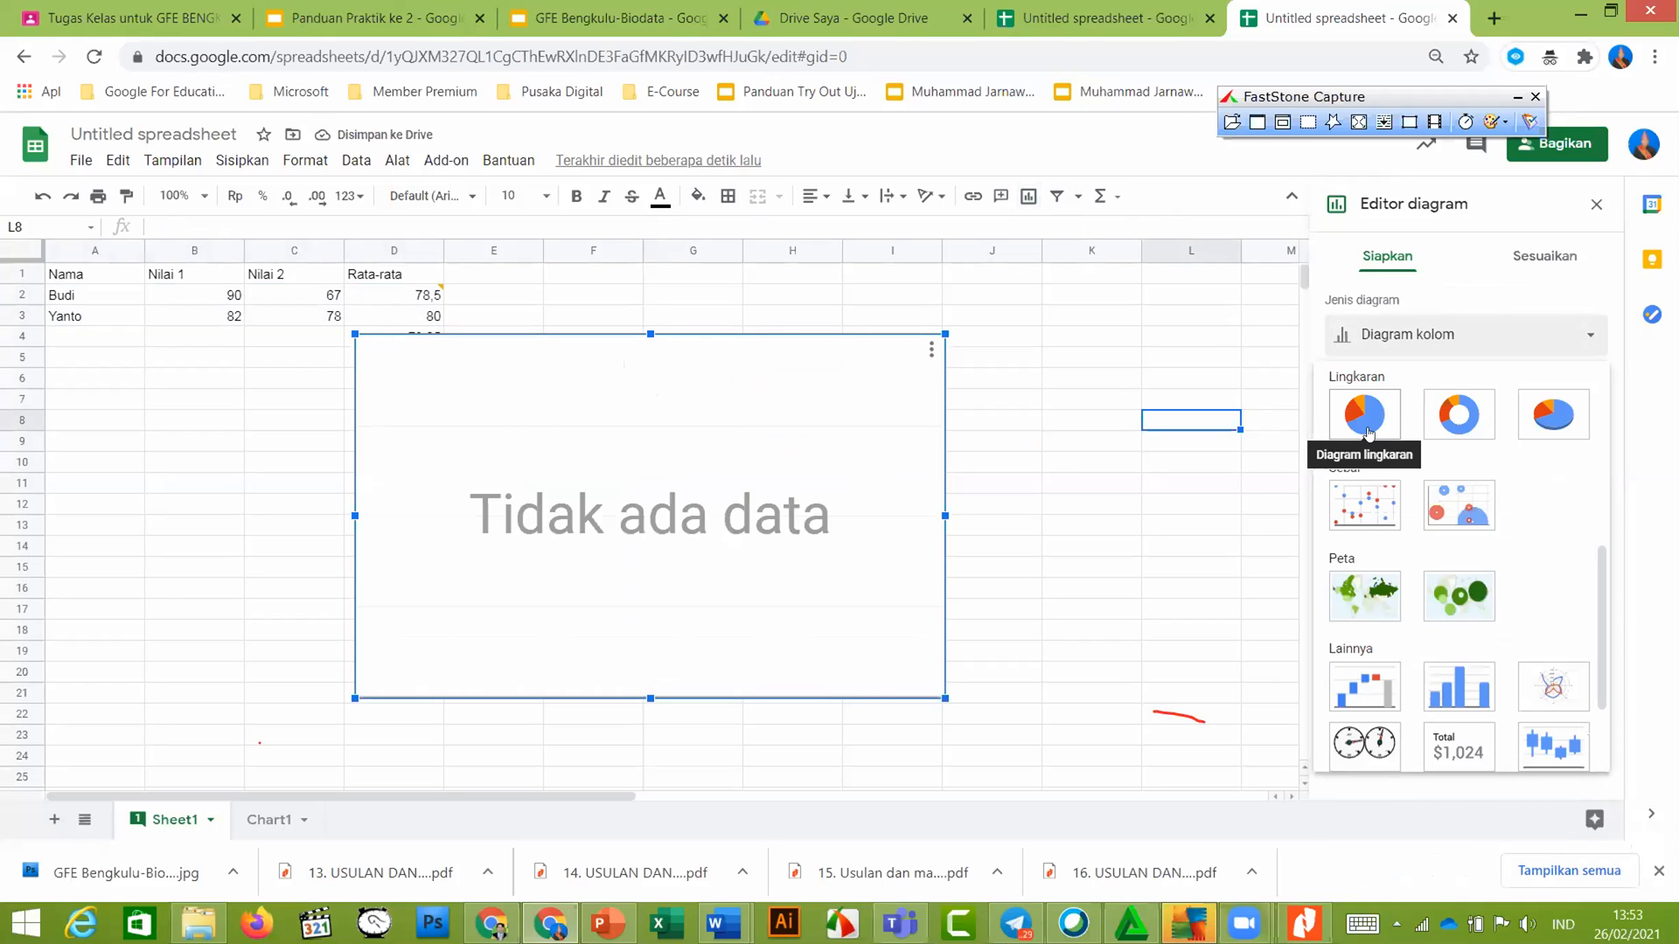
{"action": "left_click", "coordinate": [1368, 431]}
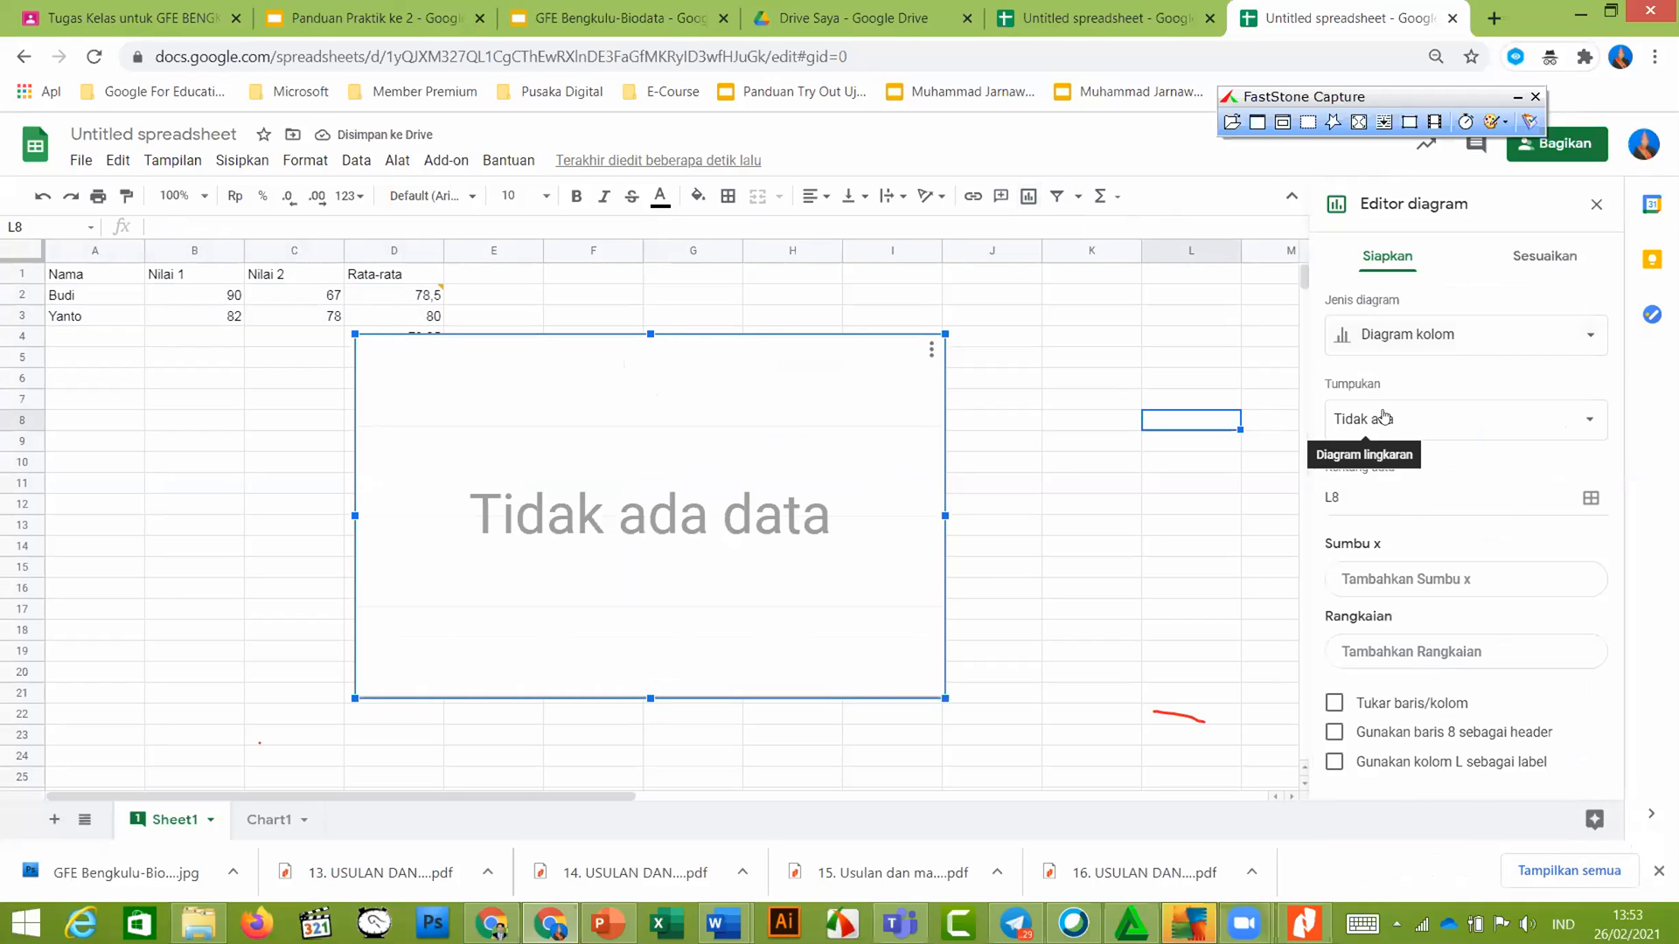
{"action": "left_click", "coordinate": [1194, 418]}
{"action": "left_click", "coordinate": [932, 399]}
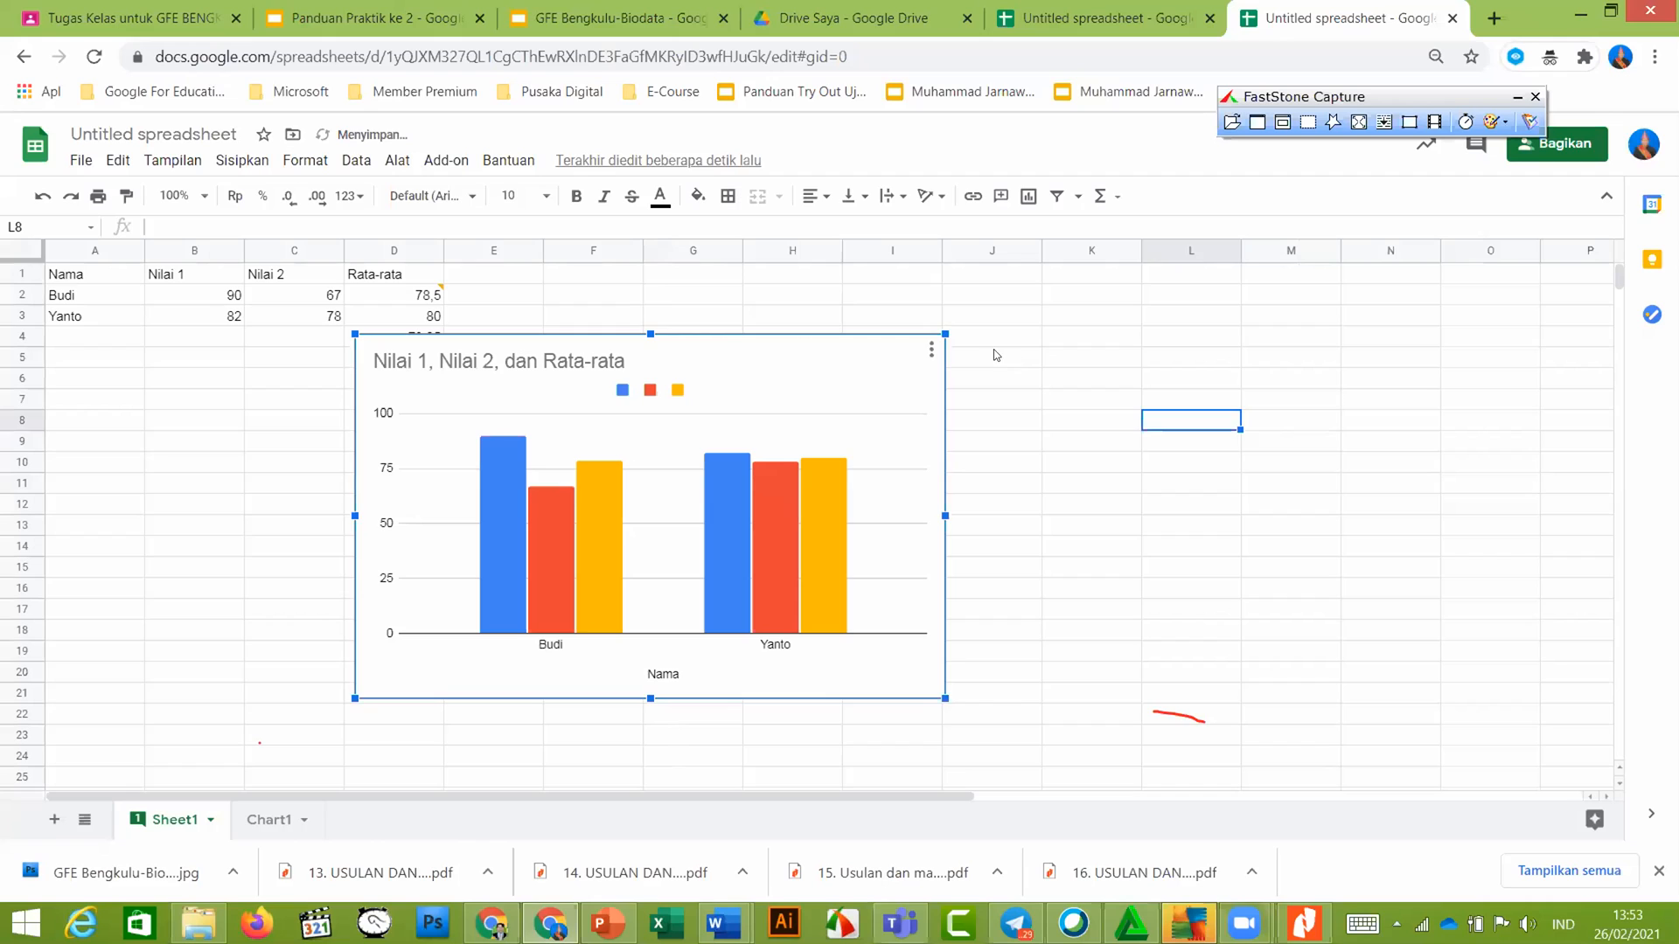
{"action": "left_click", "coordinate": [1071, 400]}
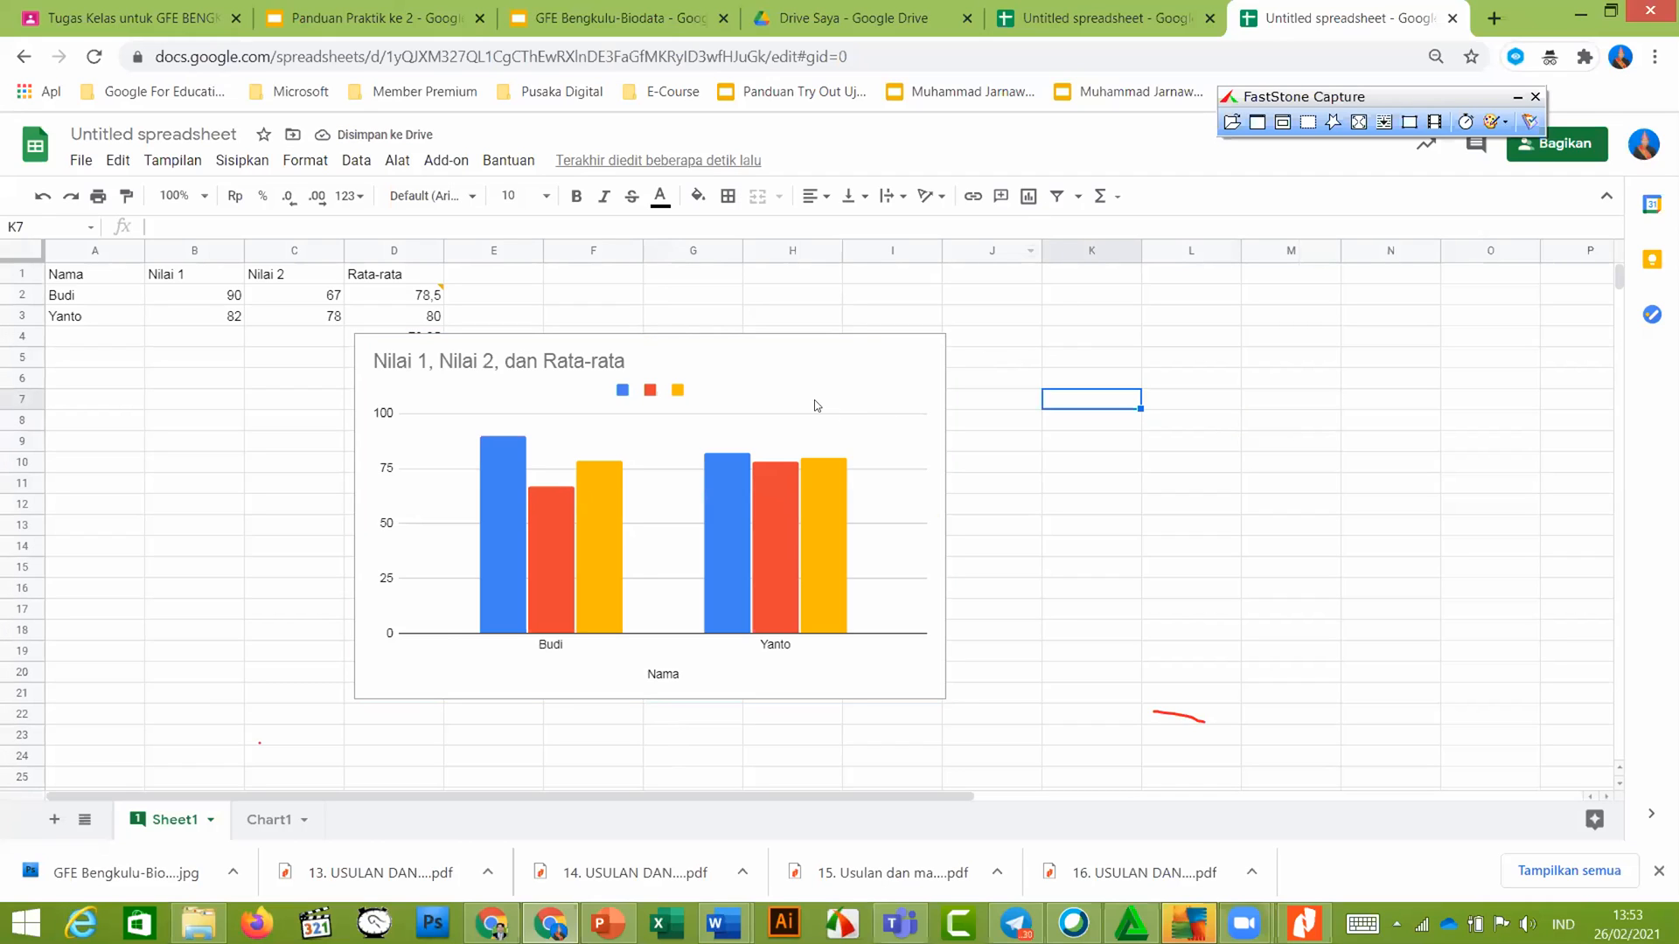
{"action": "key", "text": "ctrl+z"}
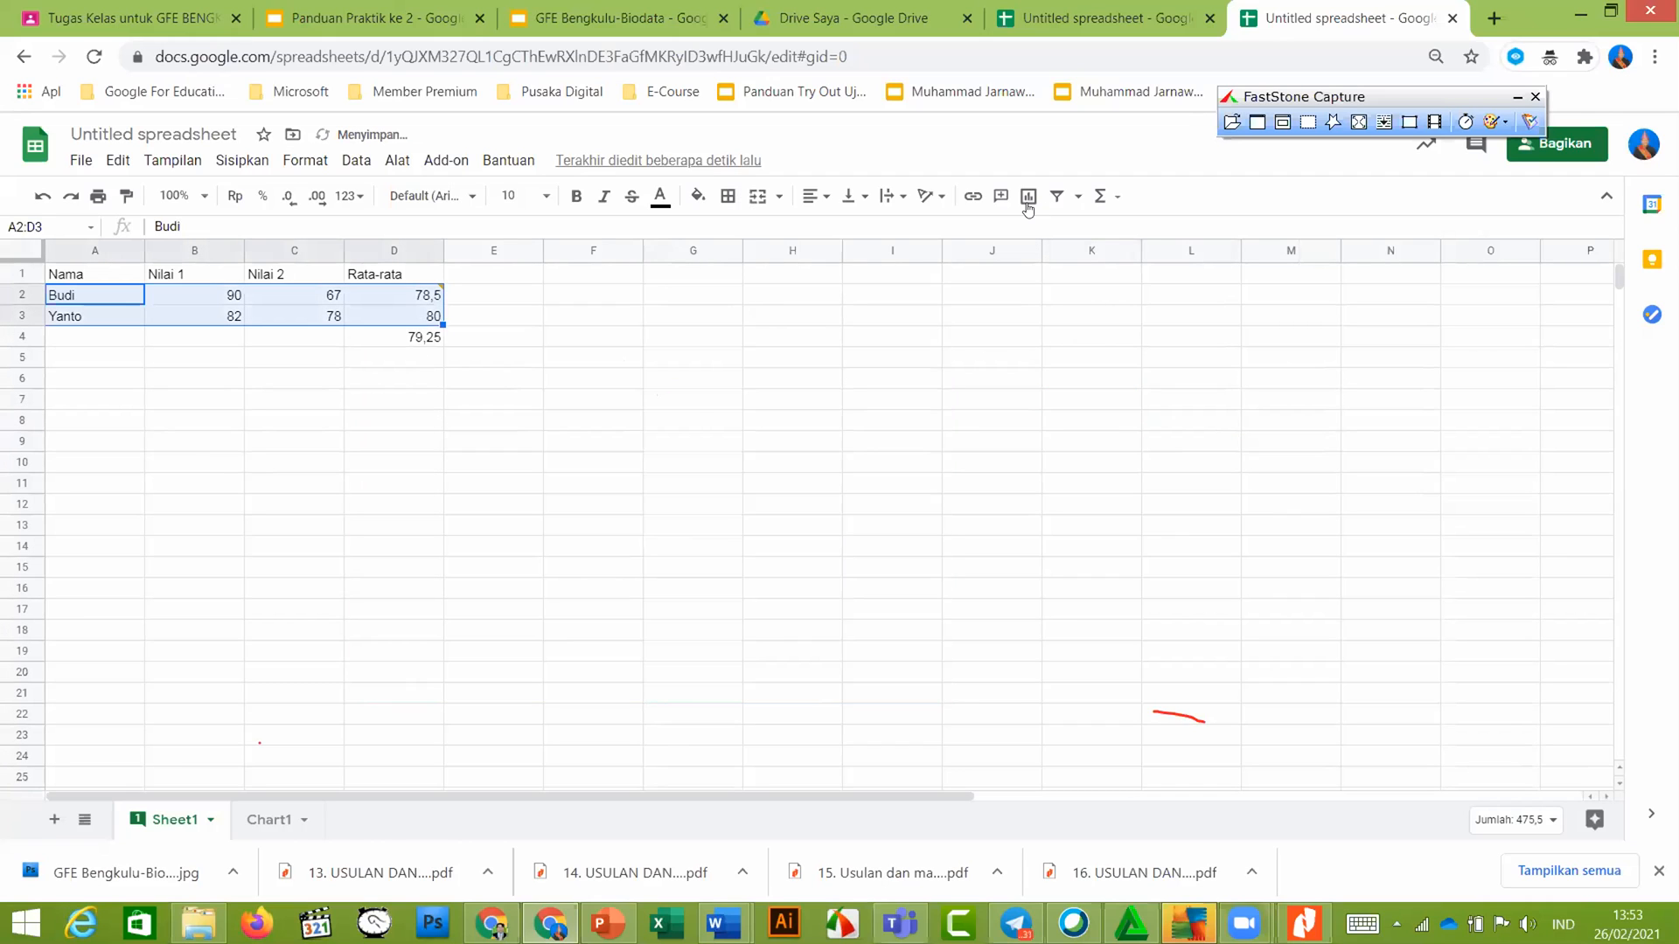
Insert a bar chart of the selected scores and check guide slide 10 on pie charts
{"action": "left_click", "coordinate": [1029, 198]}
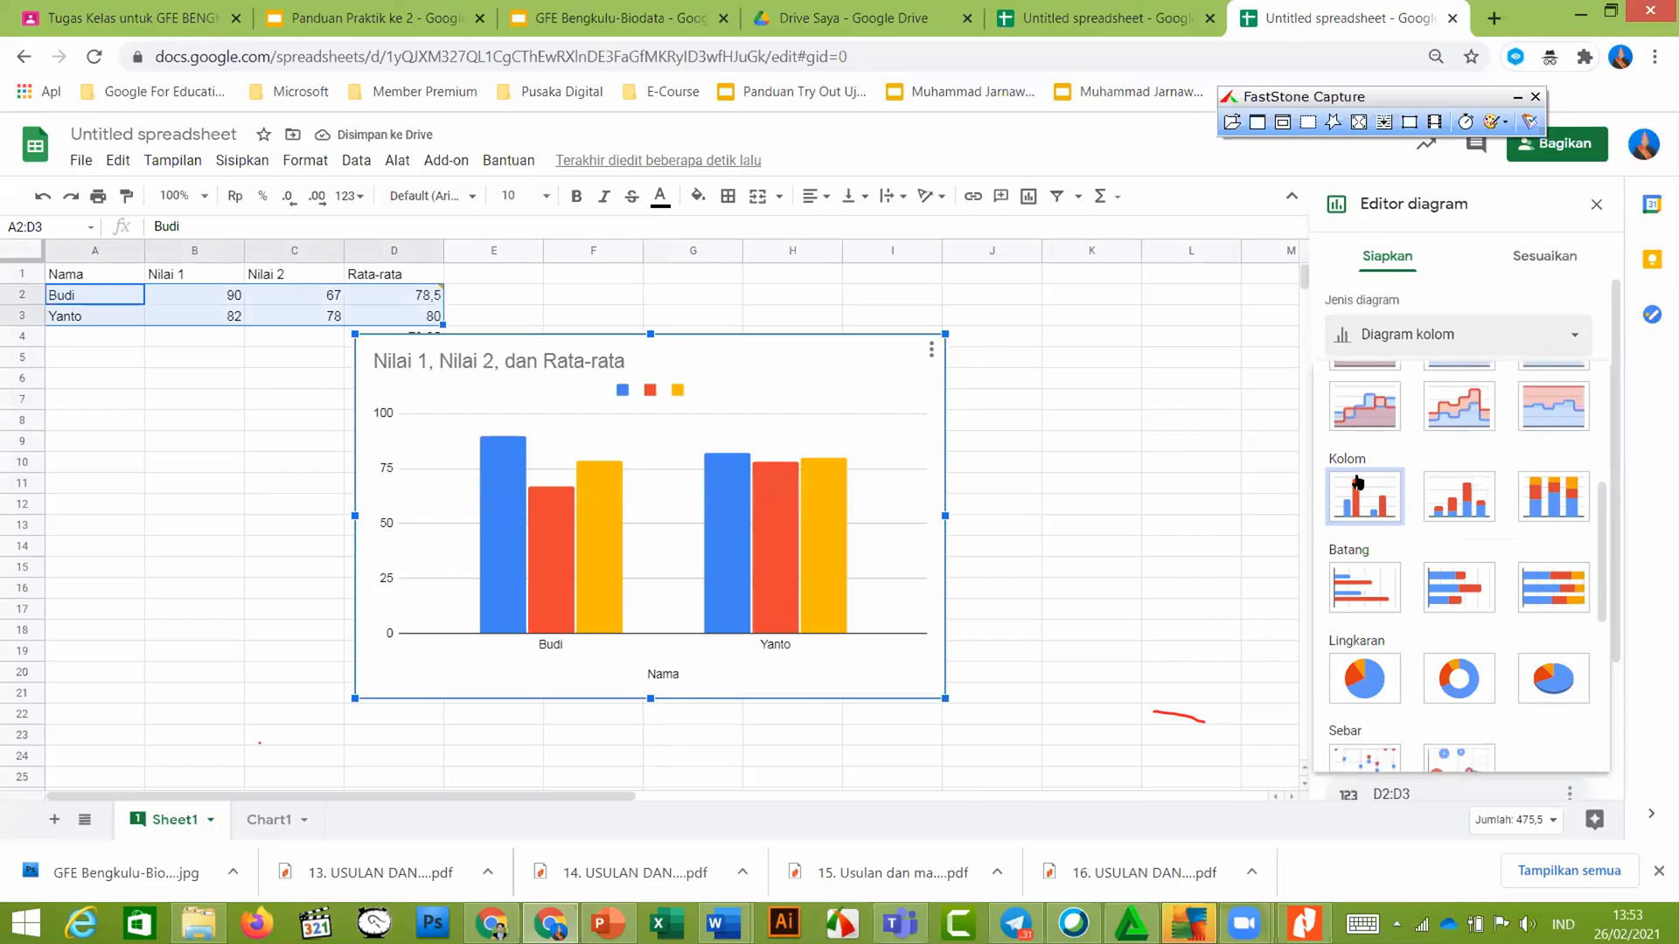
{"action": "scroll", "coordinate": [1362, 484], "scroll_direction": "down", "scroll_amount": 1}
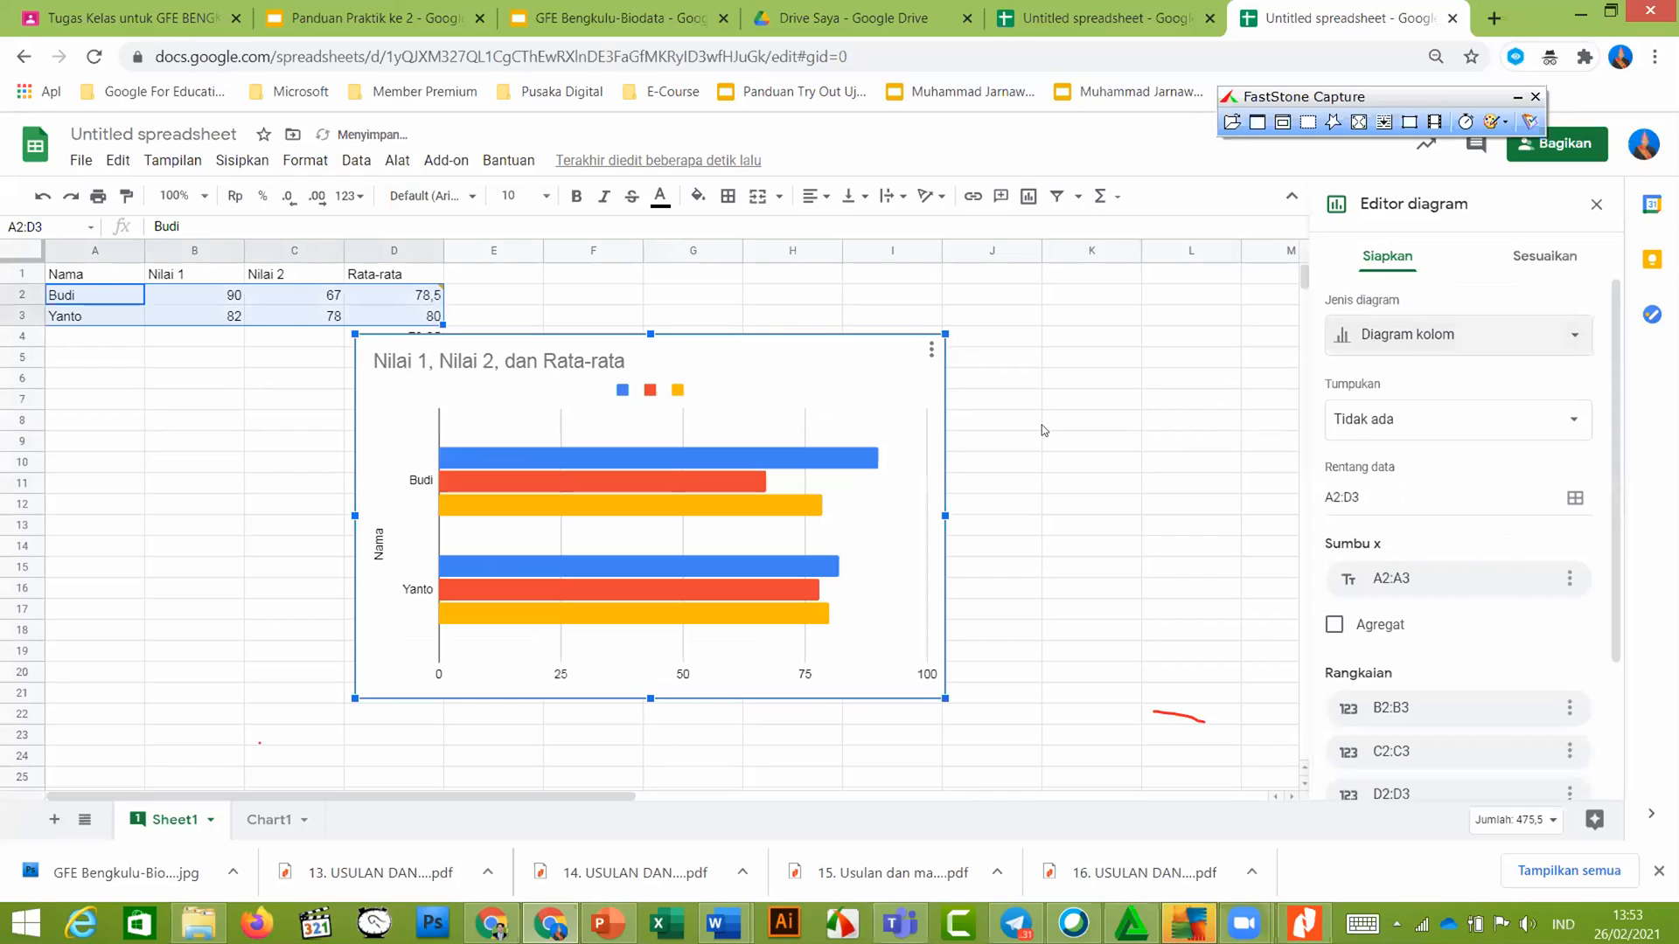
{"action": "left_click", "coordinate": [338, 21]}
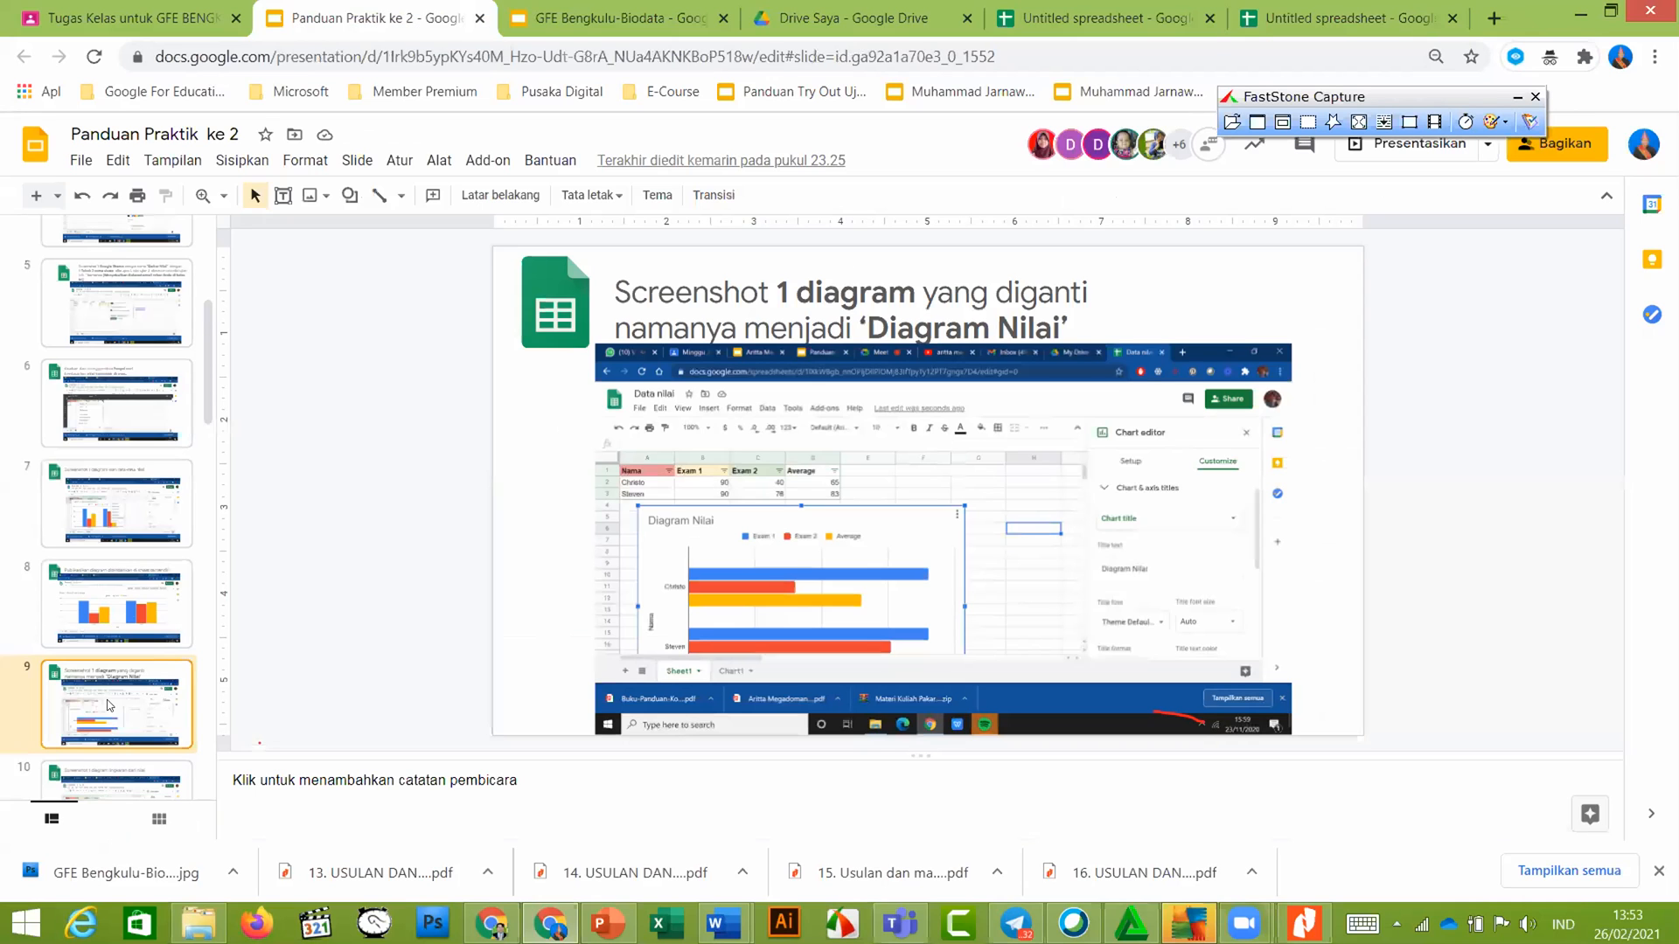
{"action": "scroll", "coordinate": [101, 686], "scroll_direction": "down", "scroll_amount": 1}
{"action": "left_click", "coordinate": [102, 684]}
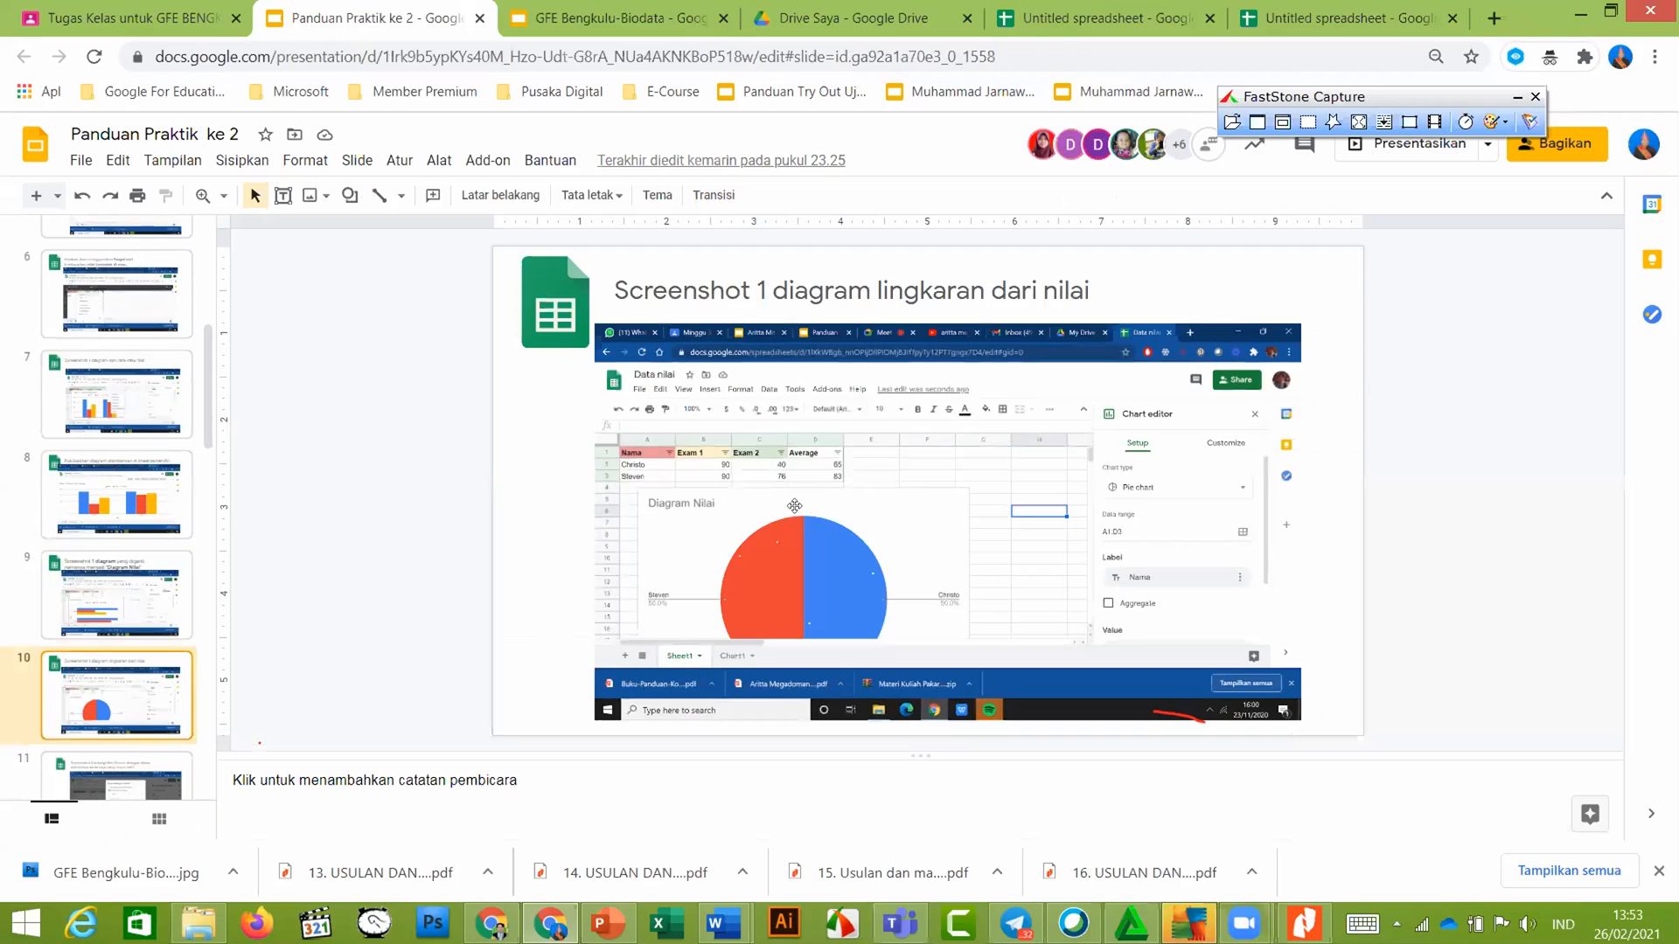
{"action": "left_click", "coordinate": [1309, 10]}
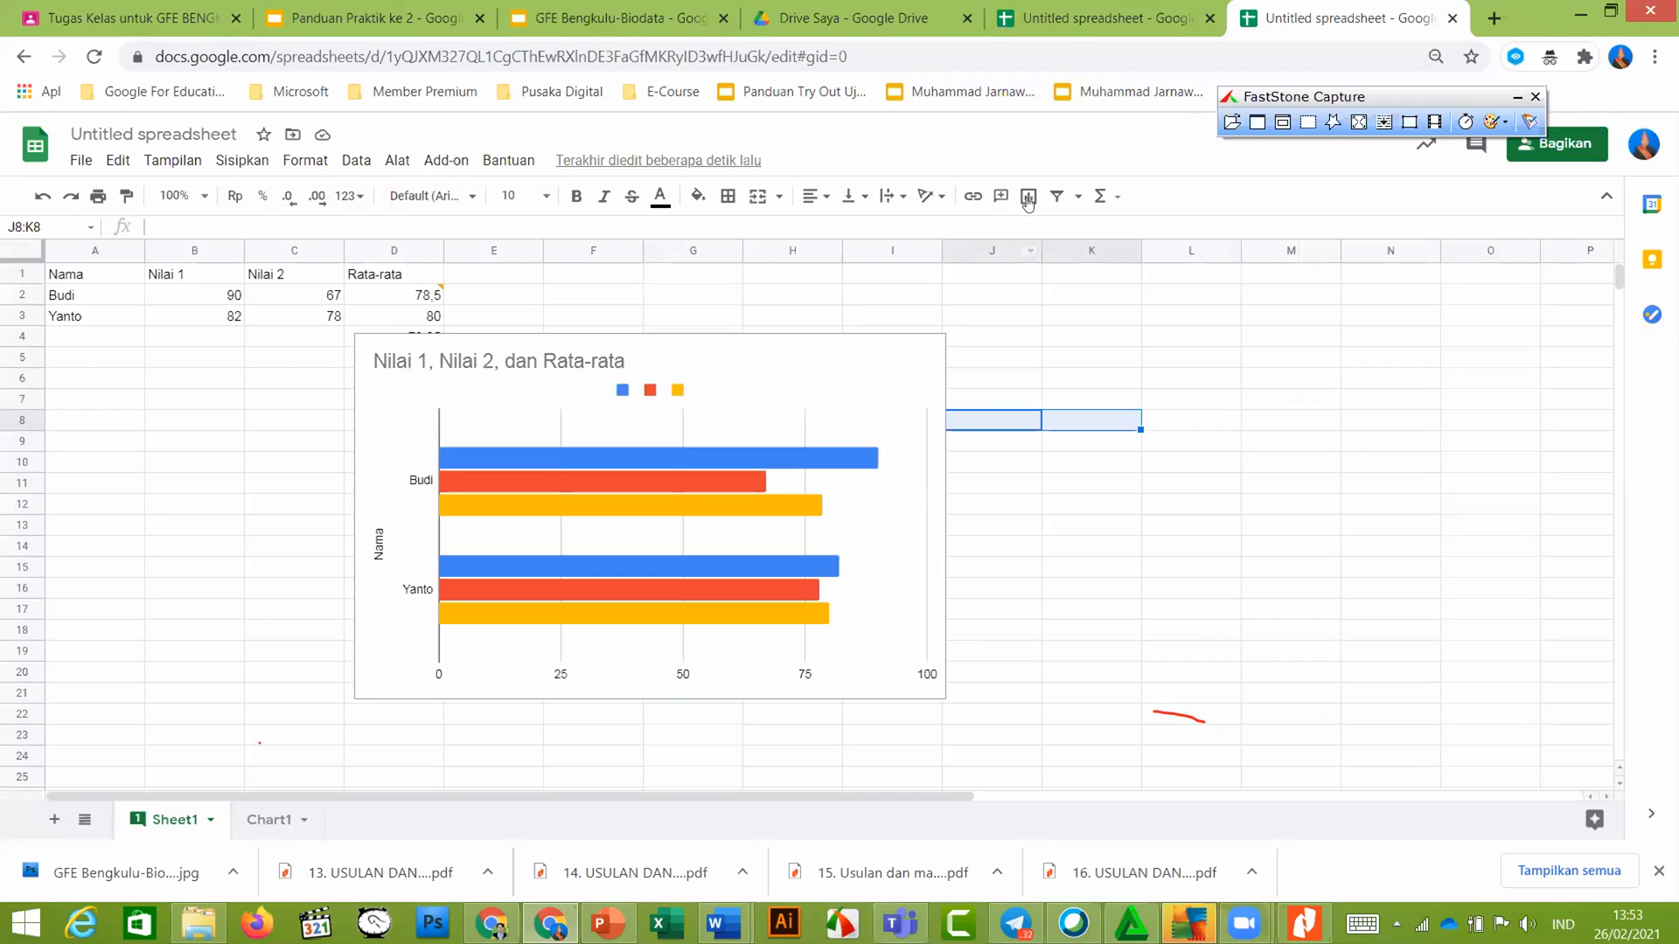
Revert to the column chart, change it to a pie chart, then open the Panduan Praktik ke 2 guide
{"action": "key", "text": "ctrl+z"}
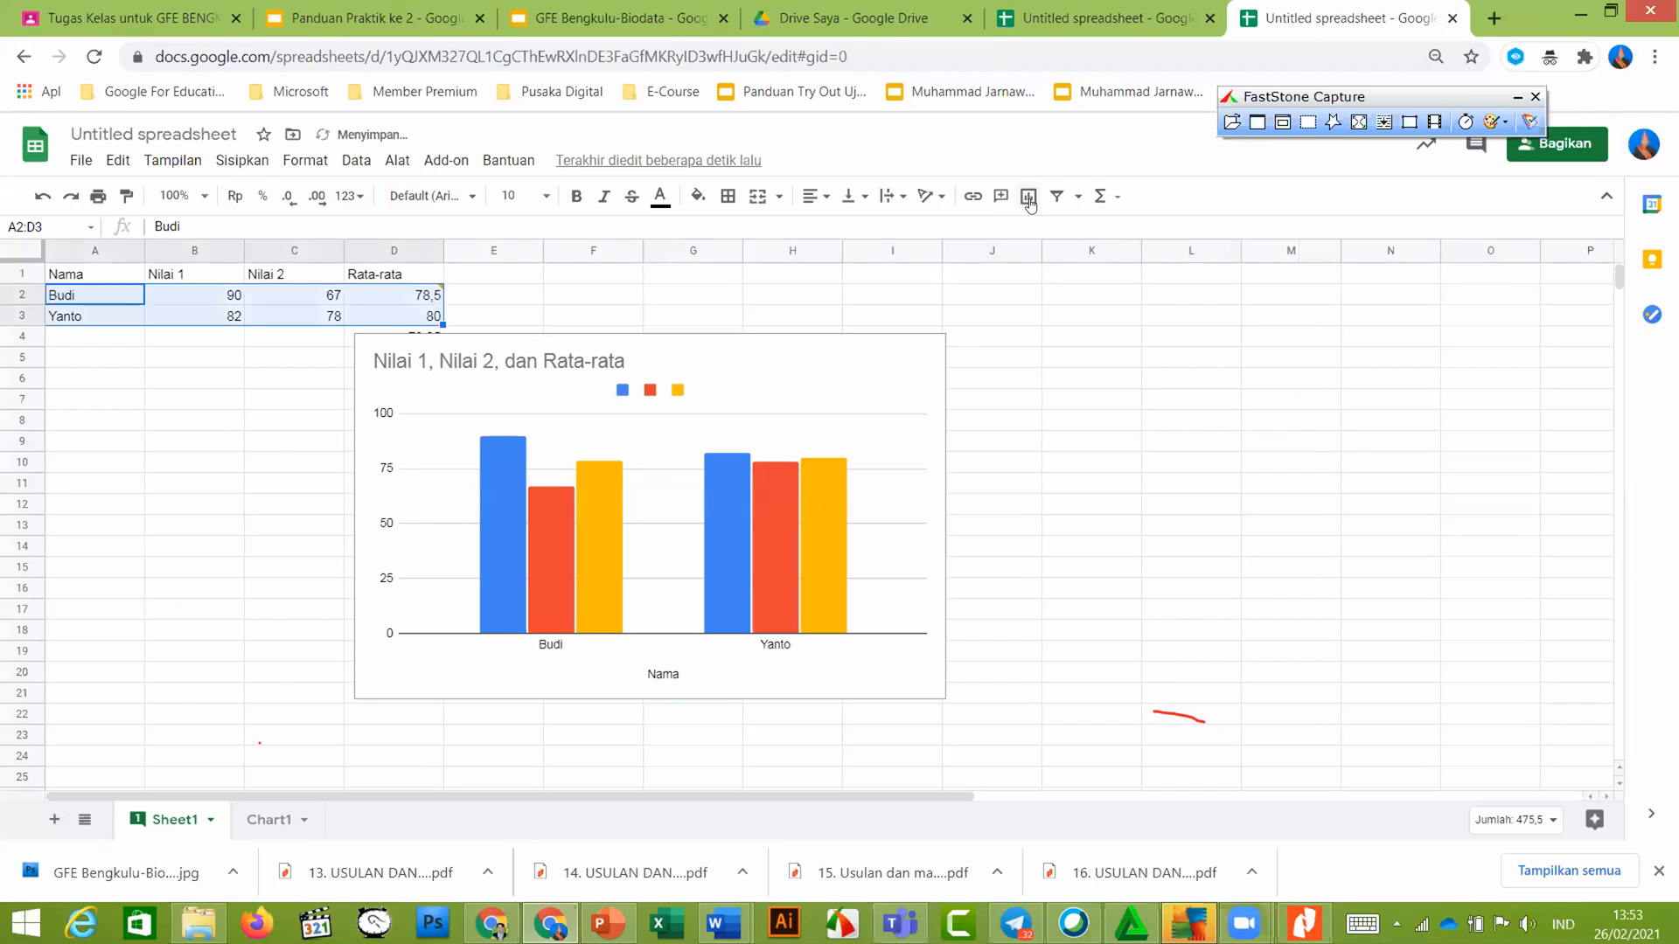
{"action": "left_click", "coordinate": [1028, 198]}
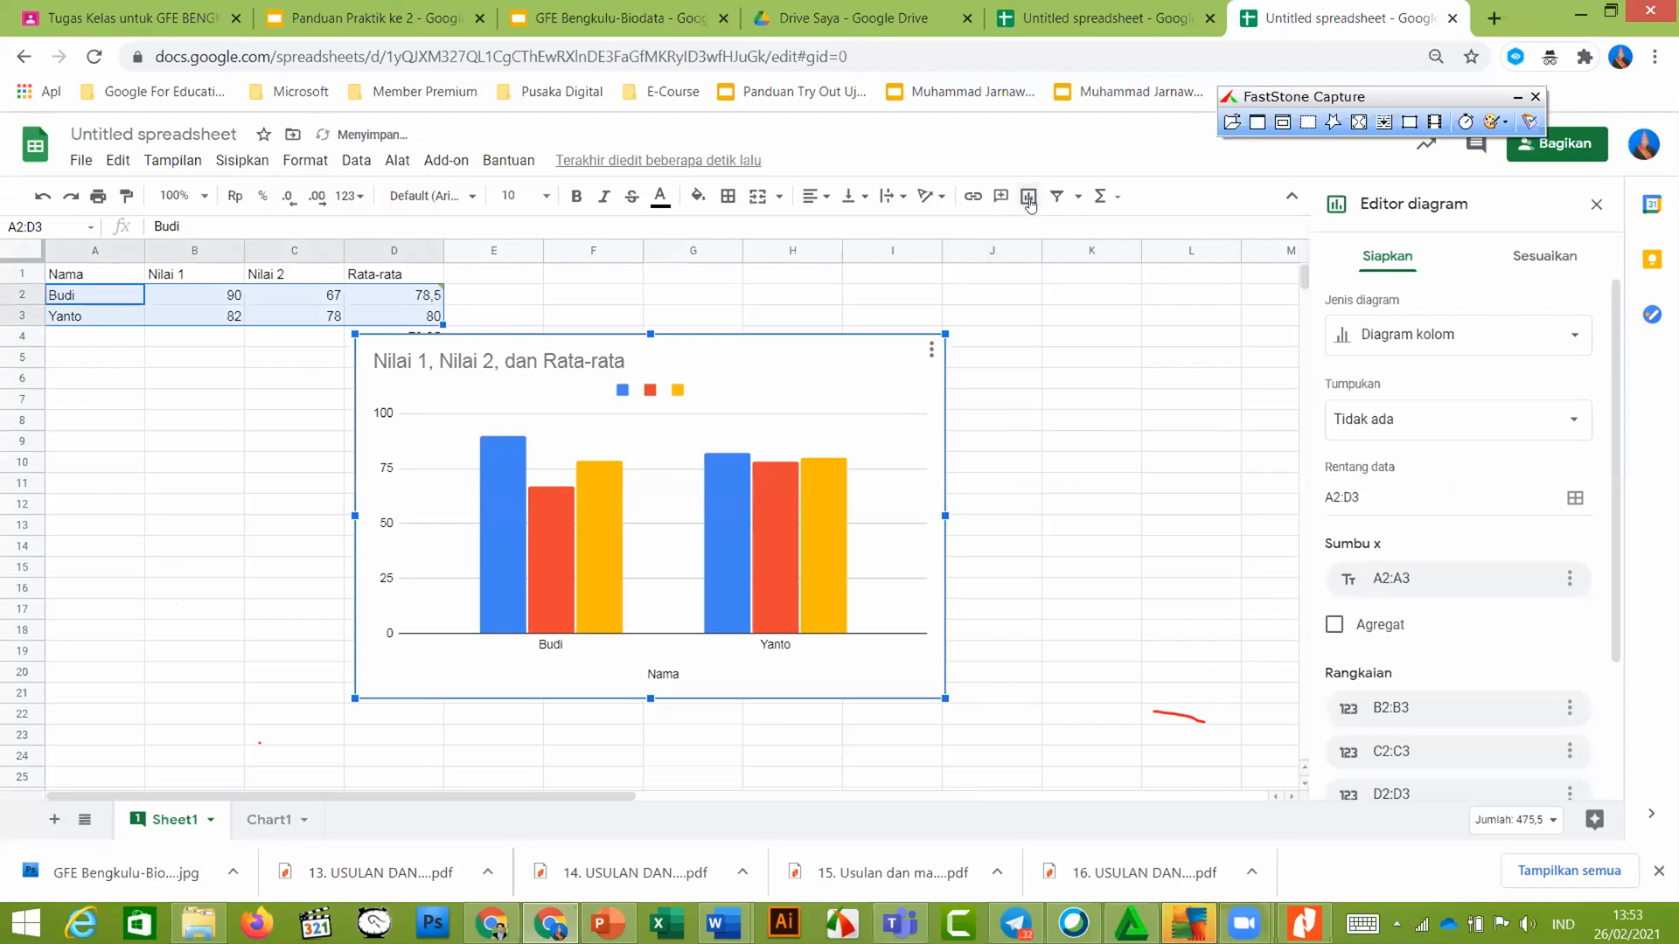
{"action": "left_click", "coordinate": [1443, 343]}
{"action": "scroll", "coordinate": [1448, 469], "scroll_direction": "down", "scroll_amount": 5}
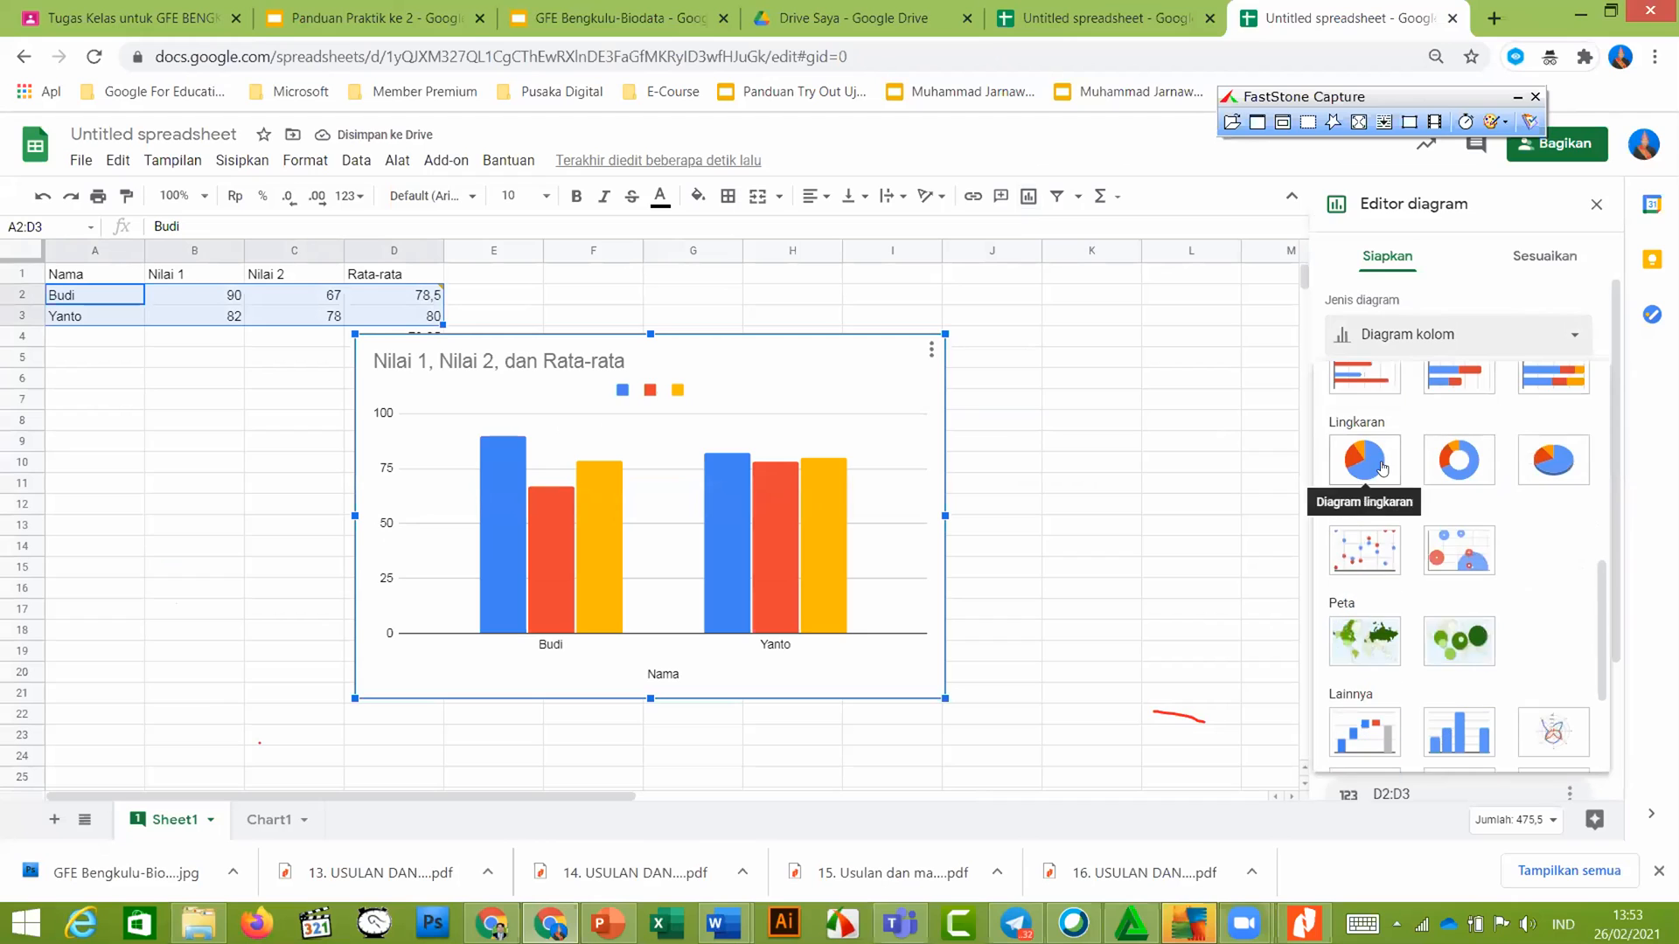
{"action": "left_click", "coordinate": [1377, 463]}
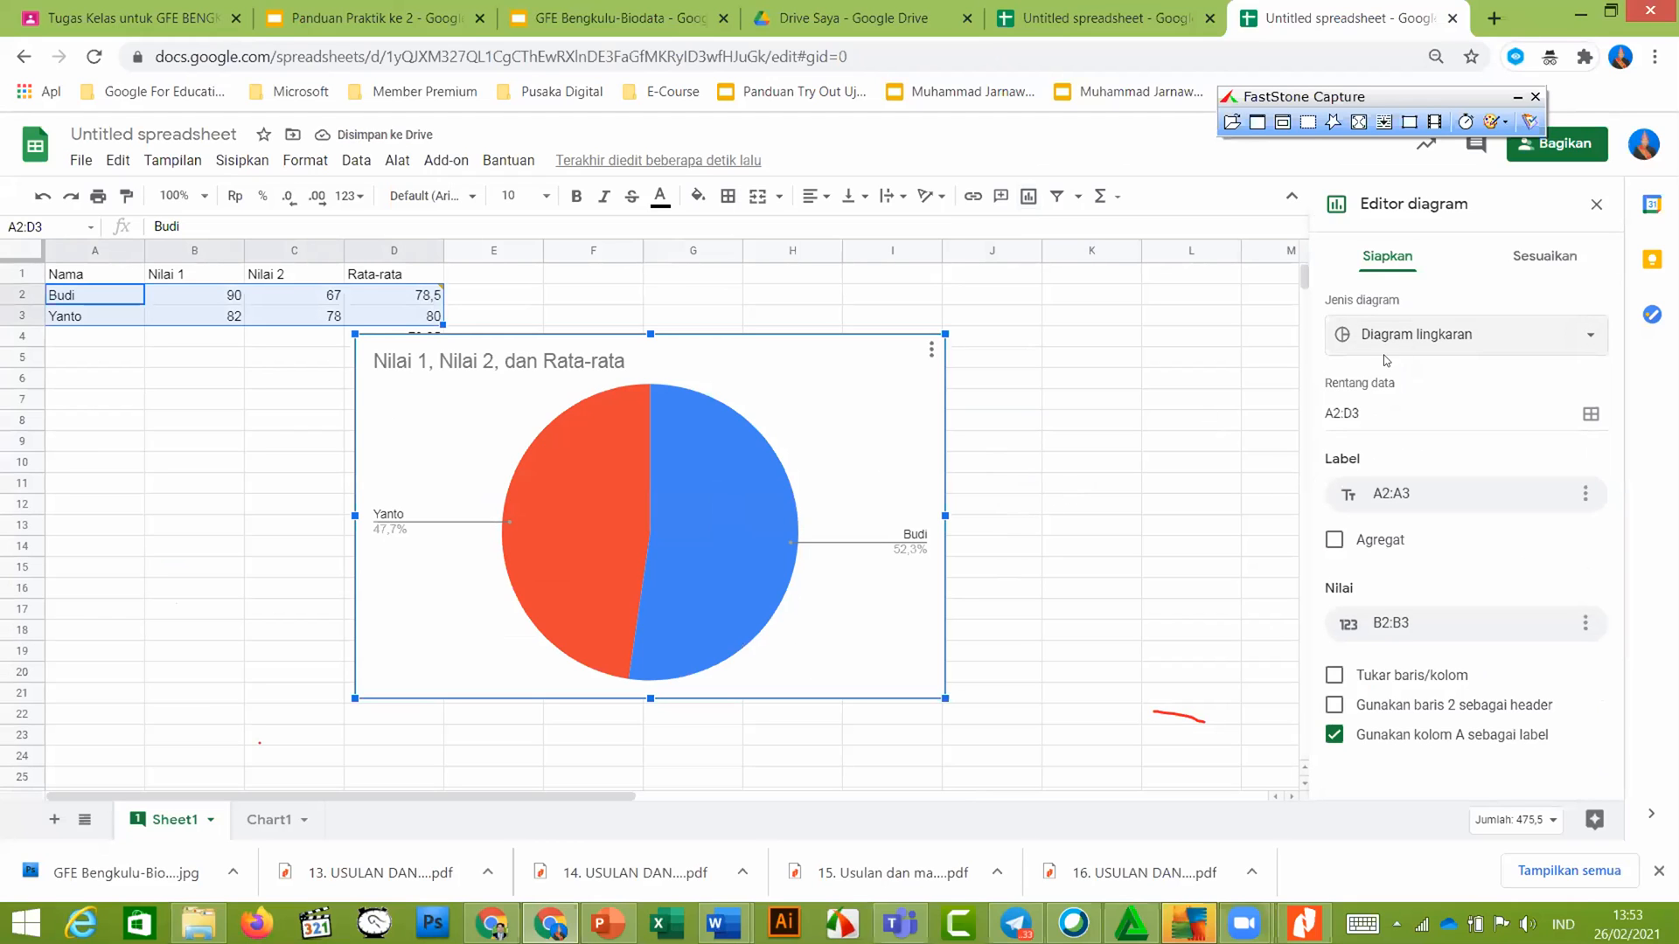
{"action": "left_click", "coordinate": [396, 21]}
{"action": "scroll", "coordinate": [105, 577], "scroll_direction": "down", "scroll_amount": 3}
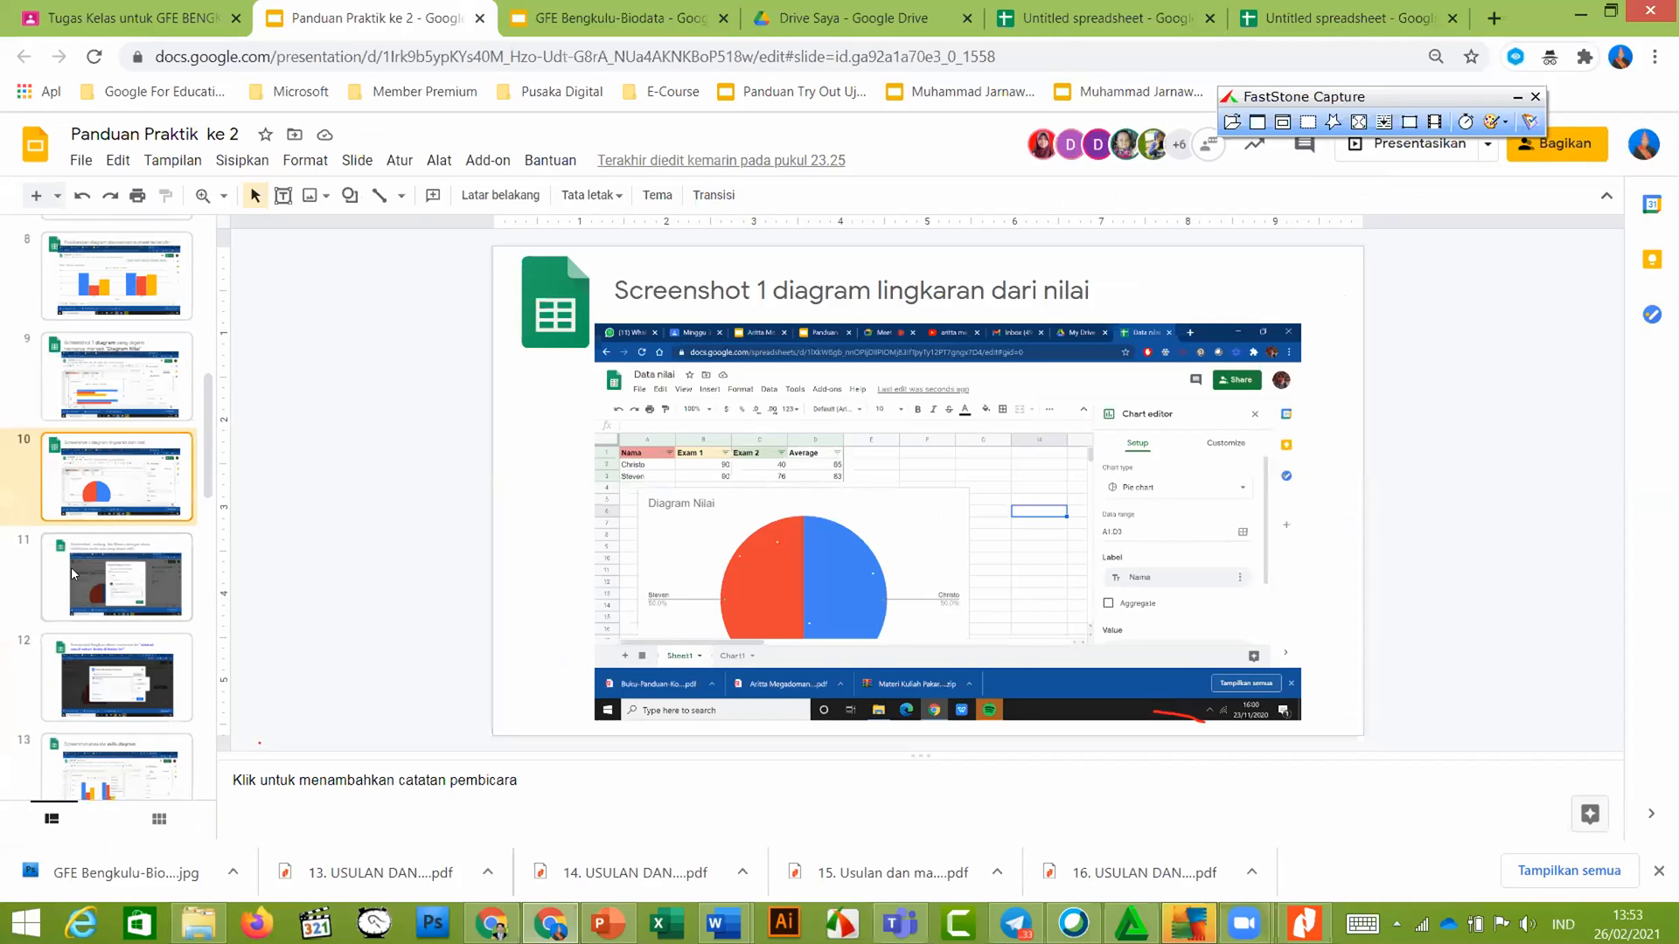
Read guide slide 11 on protecting the sheet, then return to the pie chart spreadsheet
{"action": "left_click", "coordinate": [71, 567]}
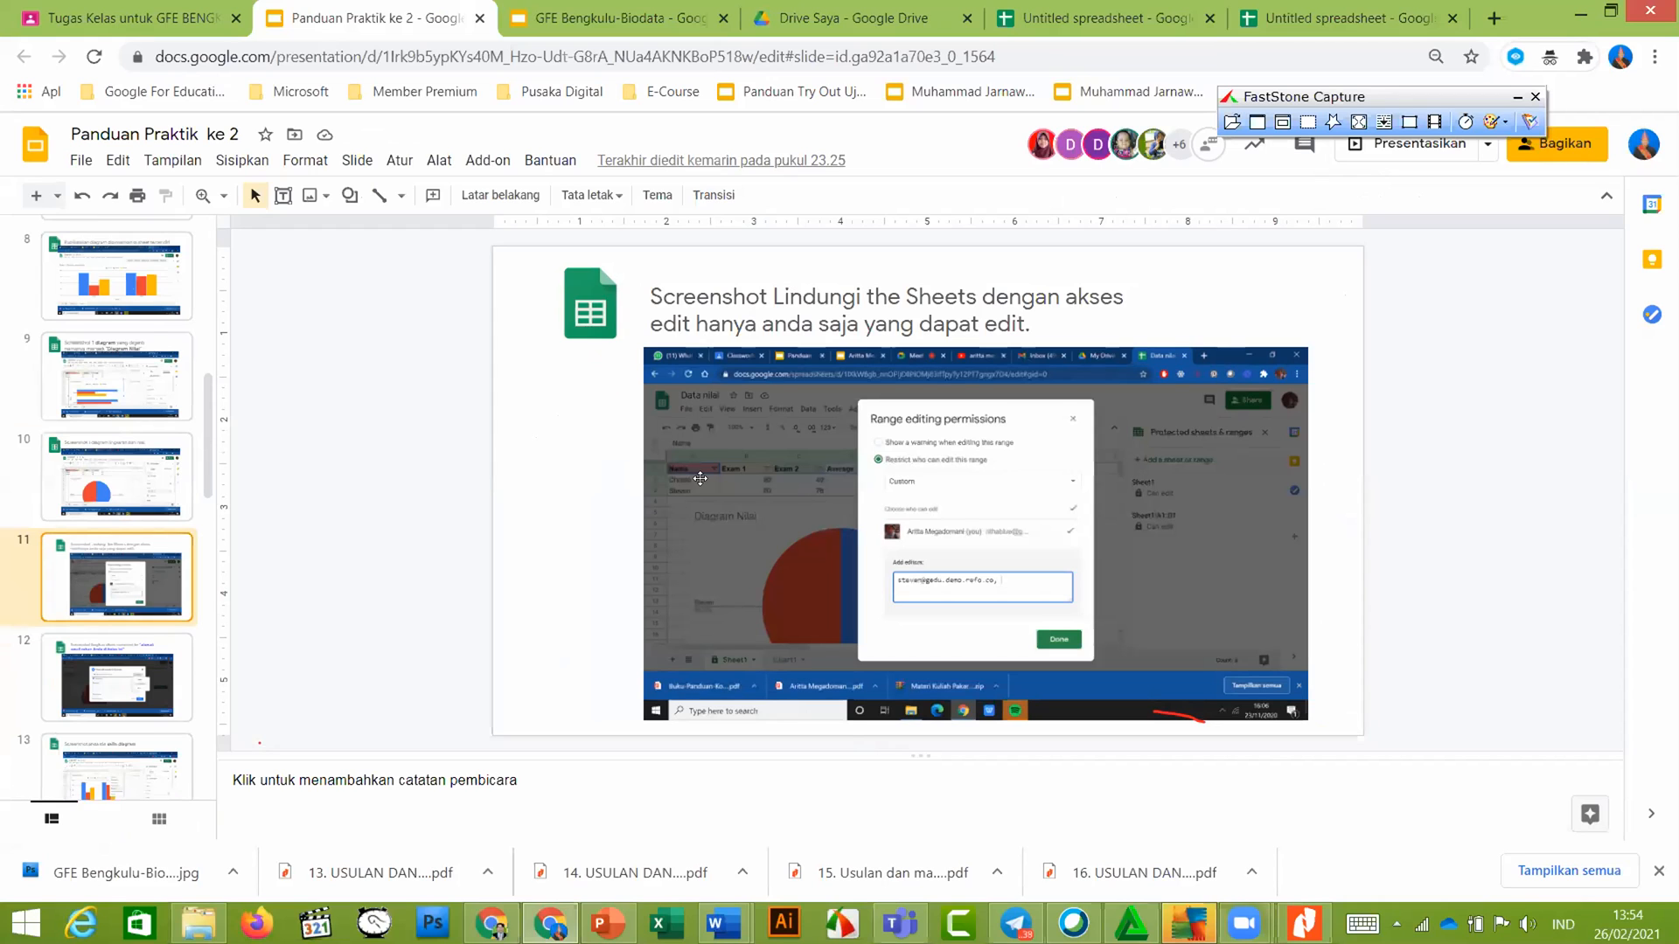
{"action": "left_click", "coordinate": [1390, 7]}
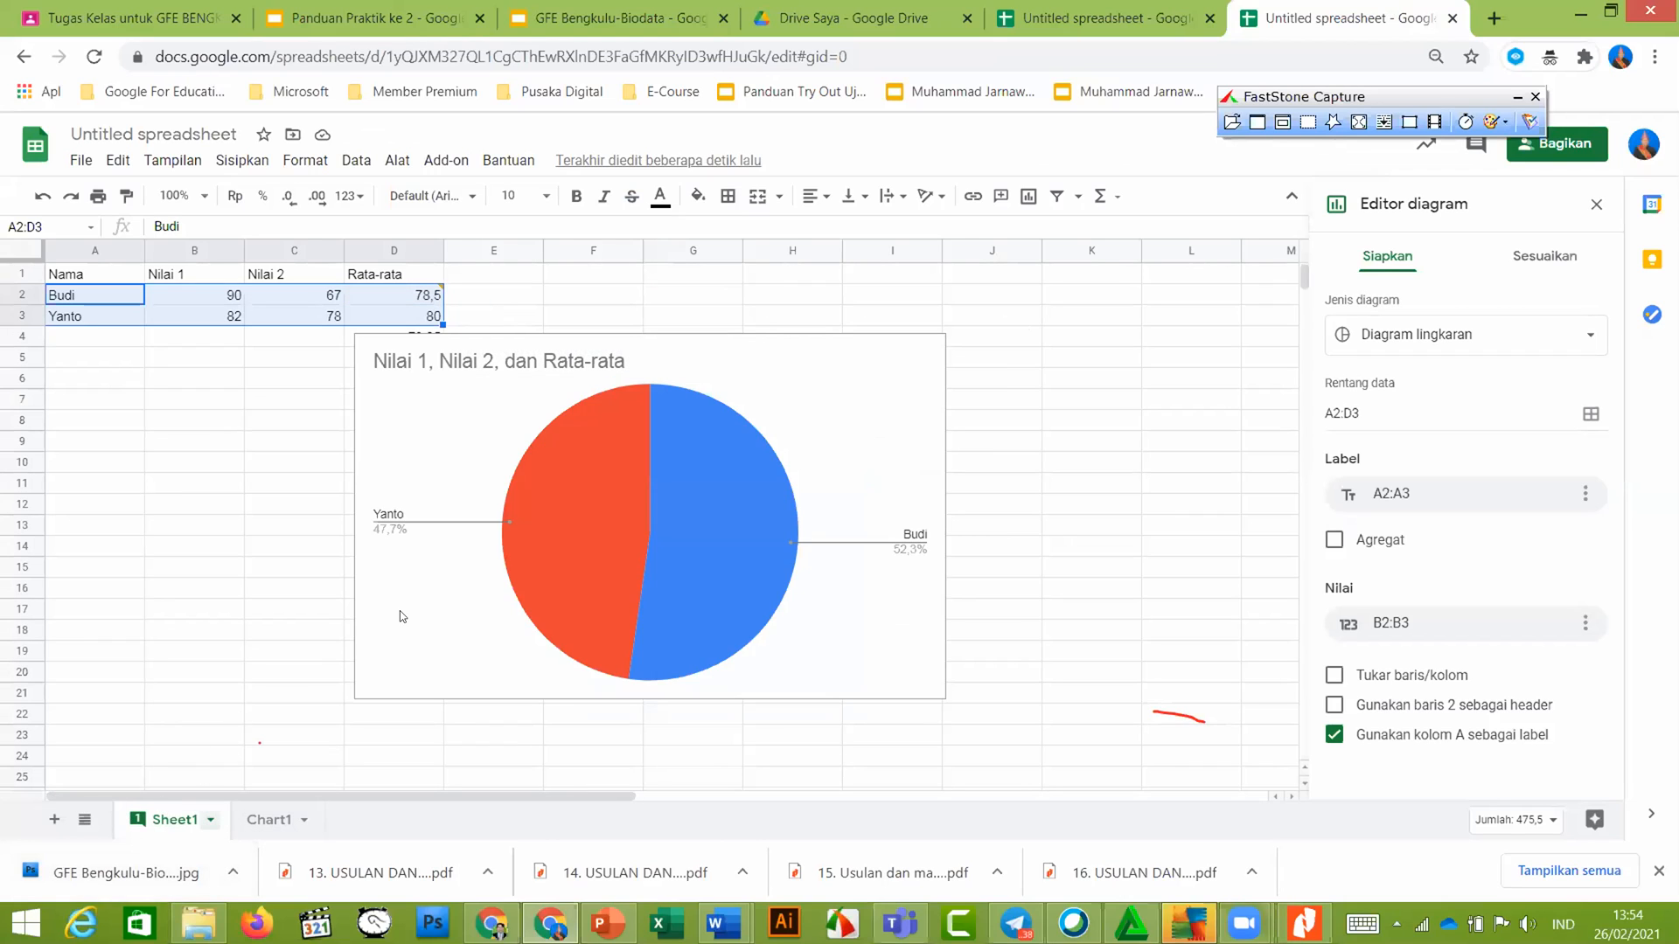
Protect Sheet1 with editing permissions restricted to only you
{"action": "left_click", "coordinate": [209, 819]}
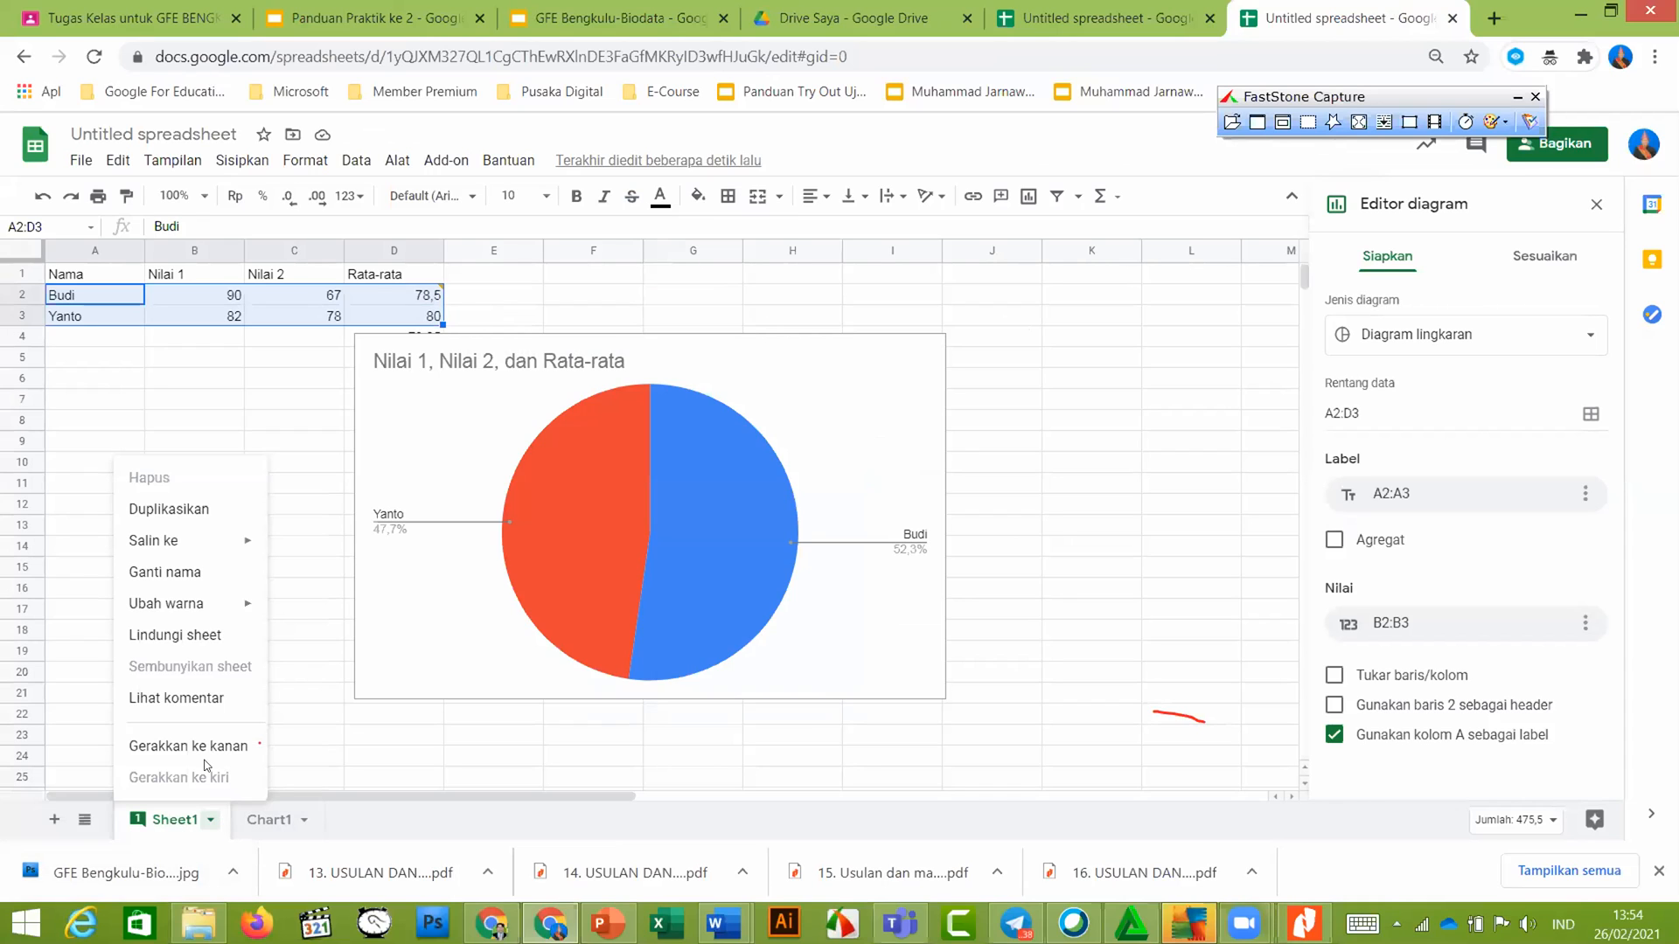
{"action": "left_click", "coordinate": [218, 636]}
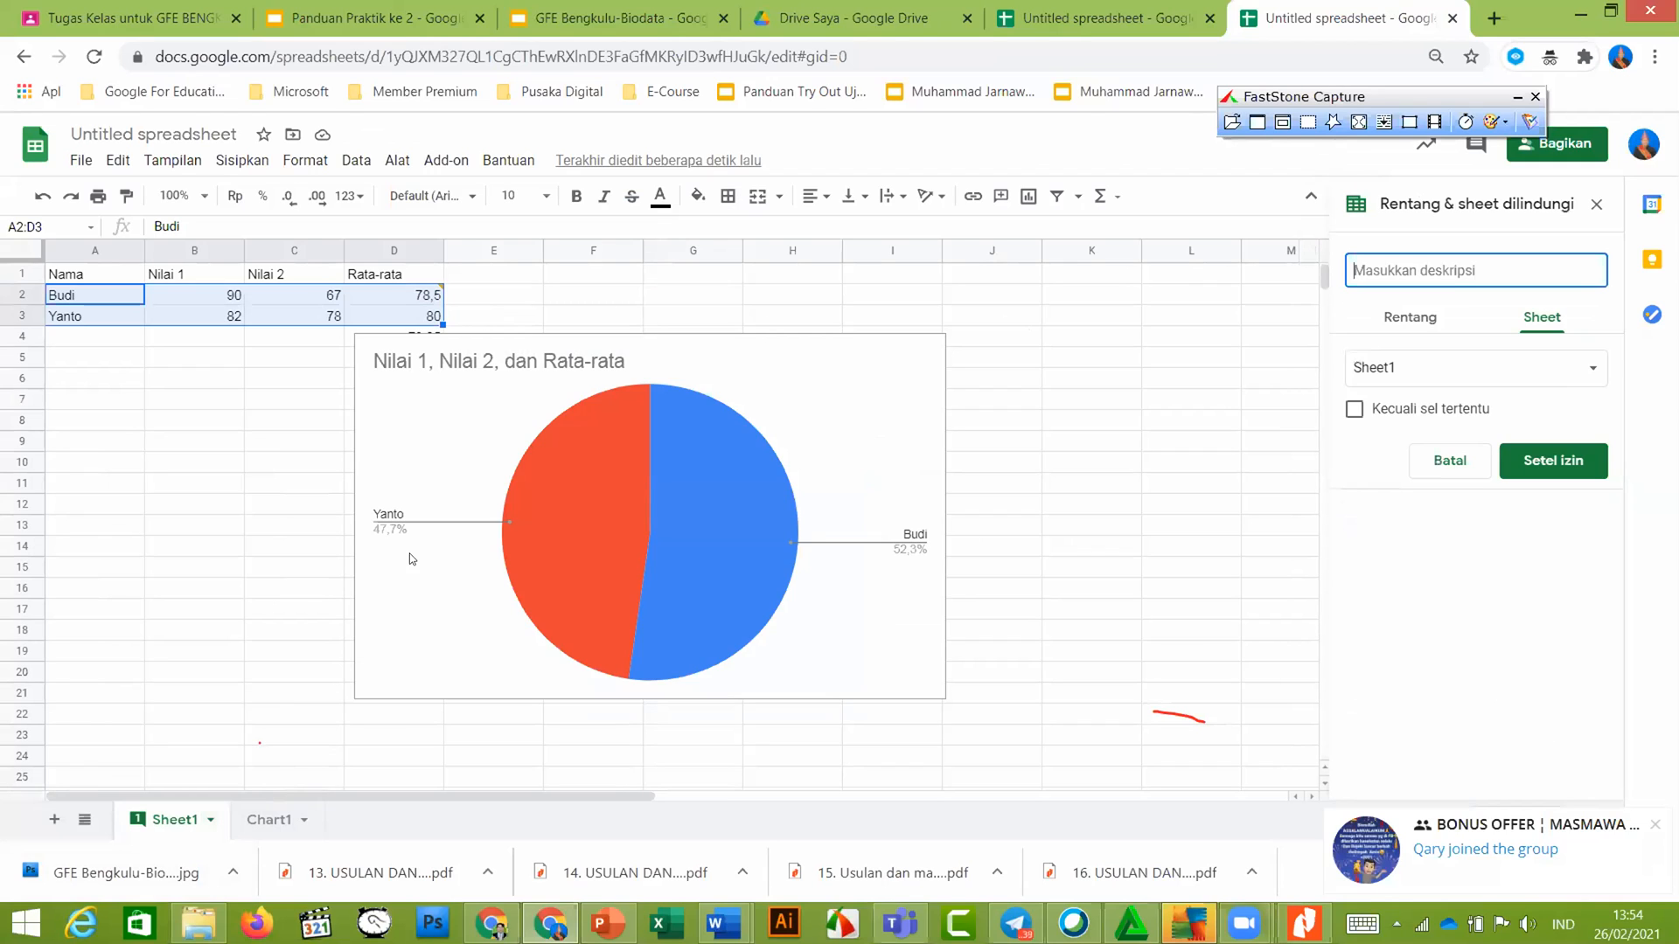
{"action": "left_click", "coordinate": [1579, 466]}
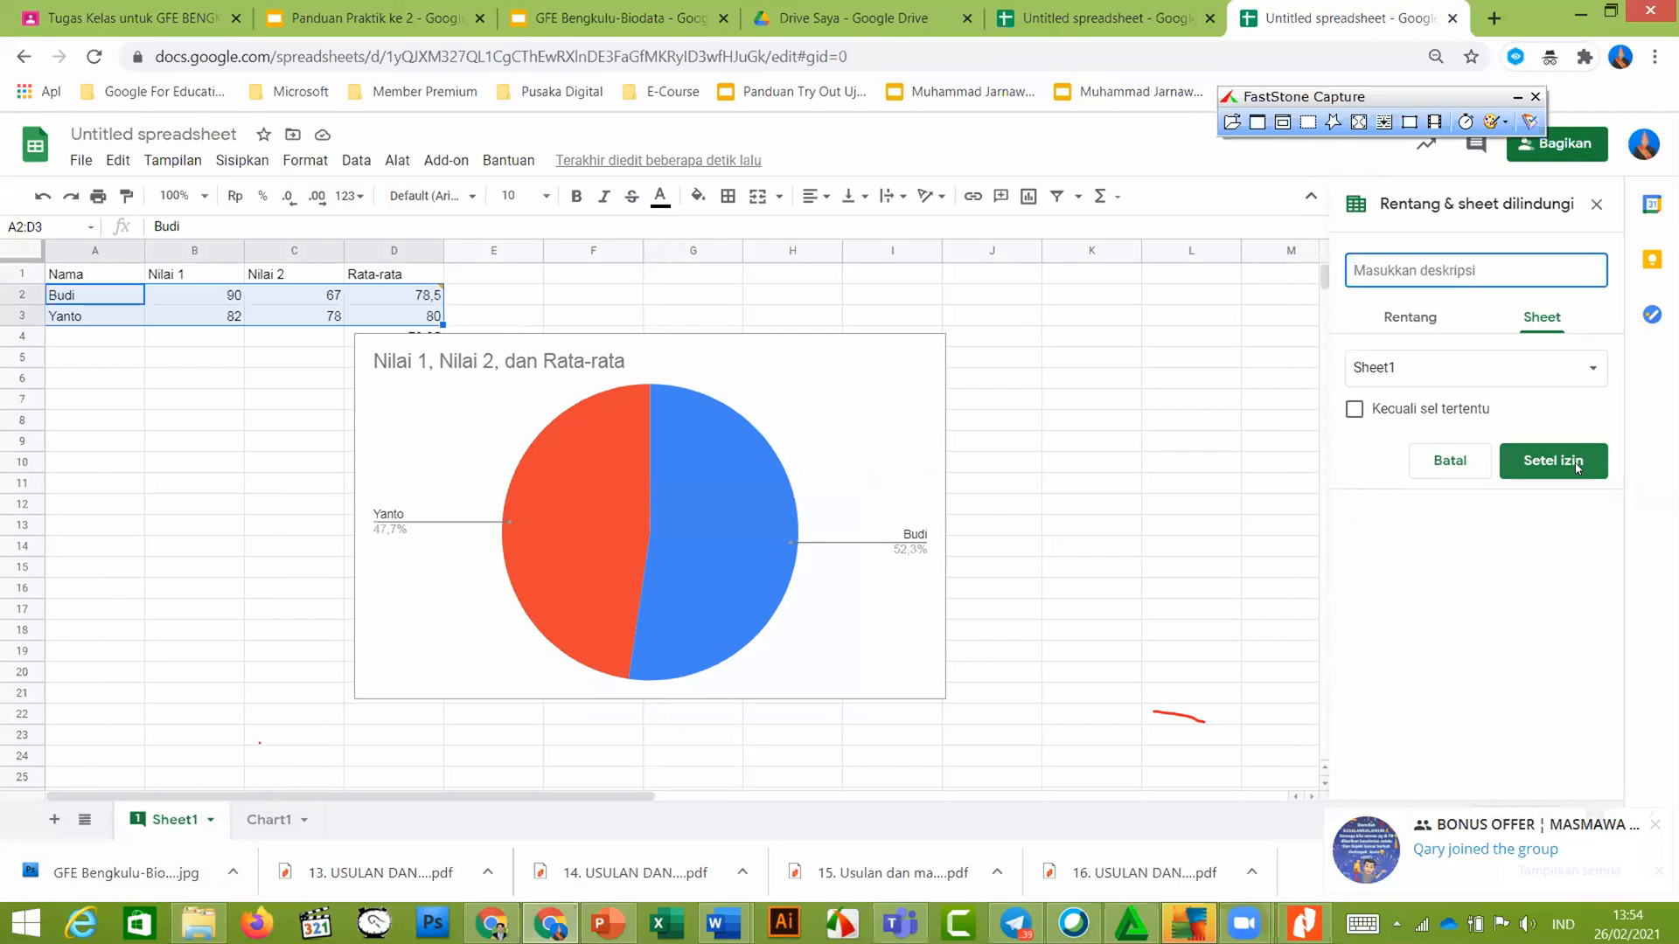
{"action": "left_click", "coordinate": [1577, 466]}
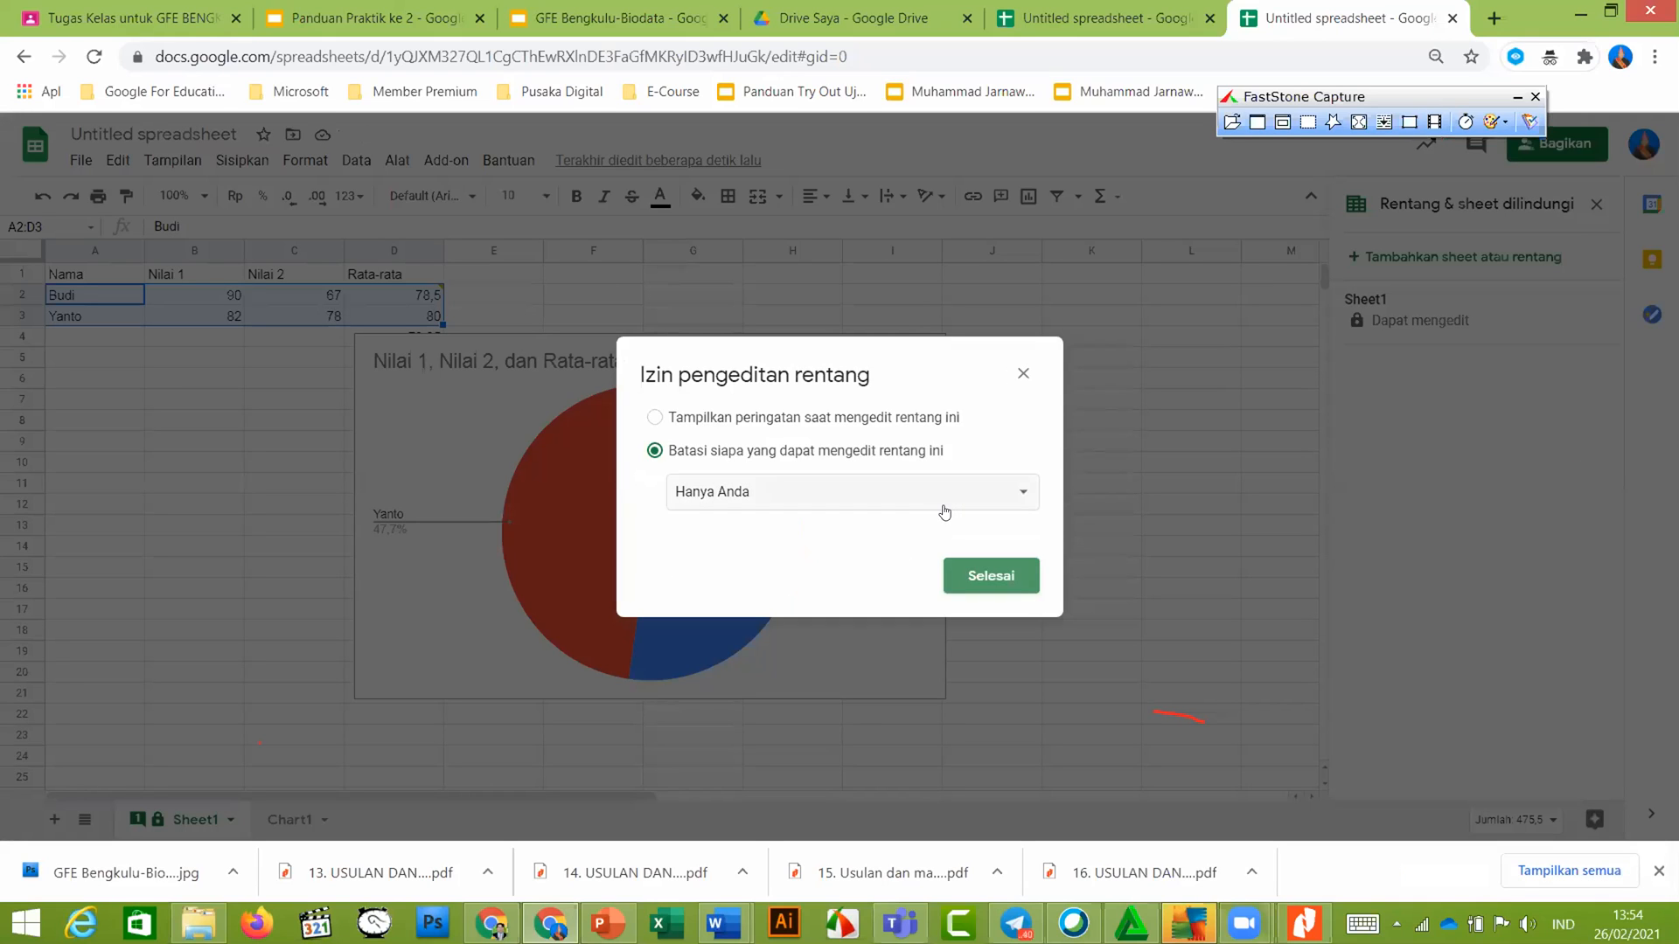
{"action": "left_click", "coordinate": [1001, 573]}
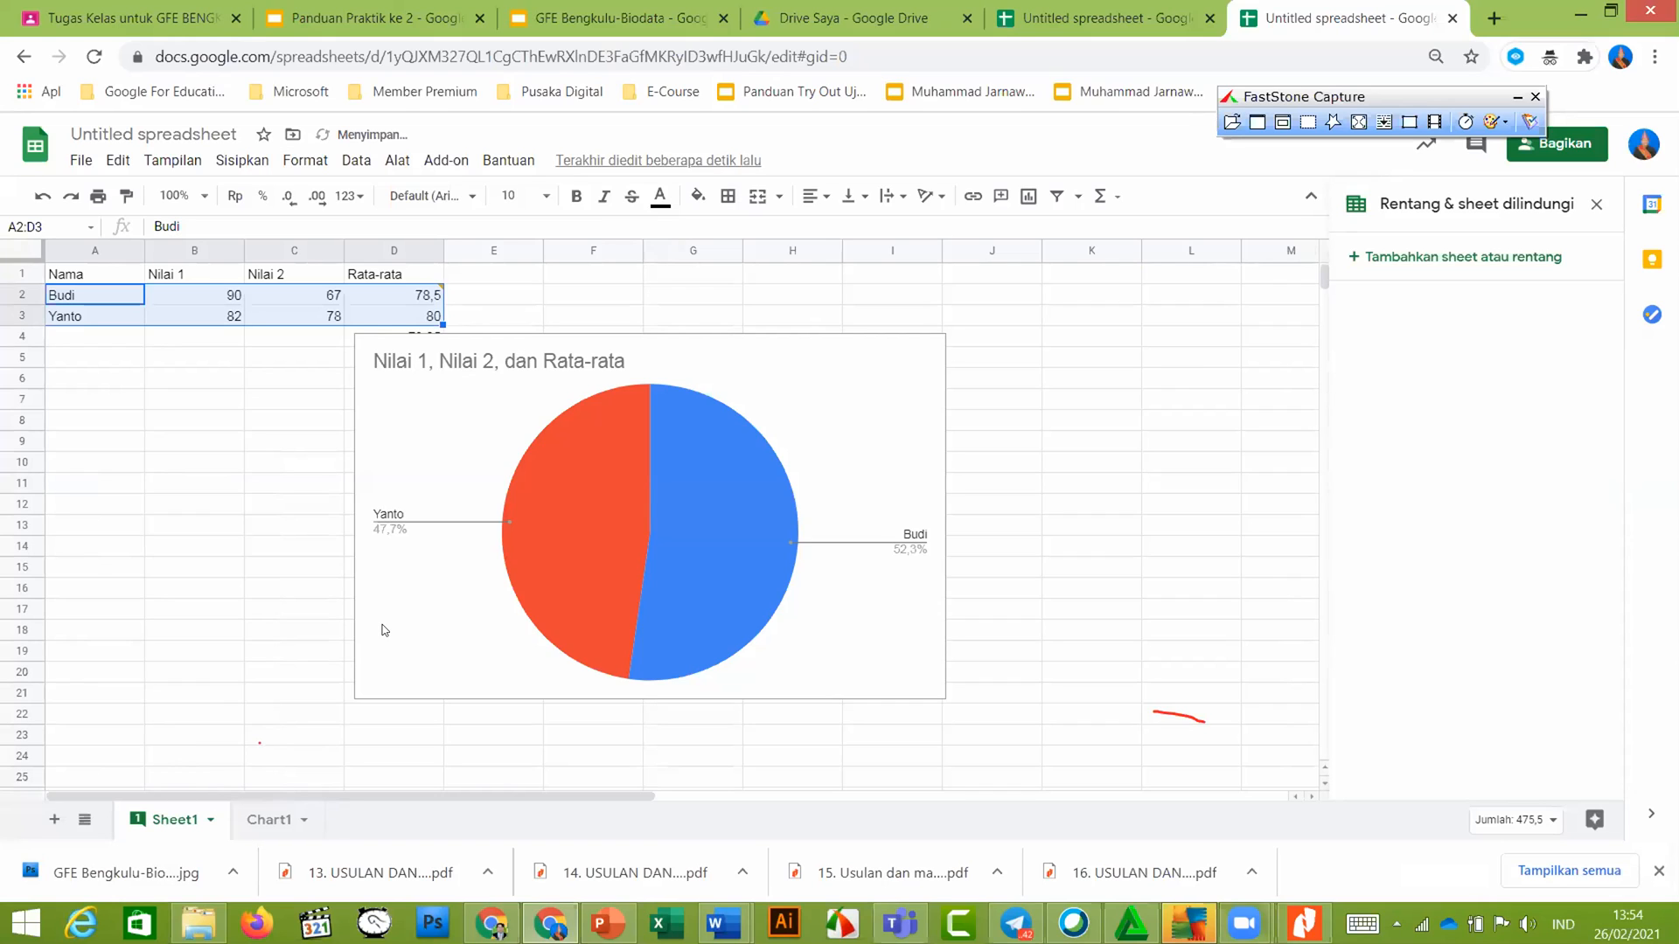
Reapply Sheet1's owner-only protection, then view guide slide 12 on sharing comment access
{"action": "left_click", "coordinate": [211, 820]}
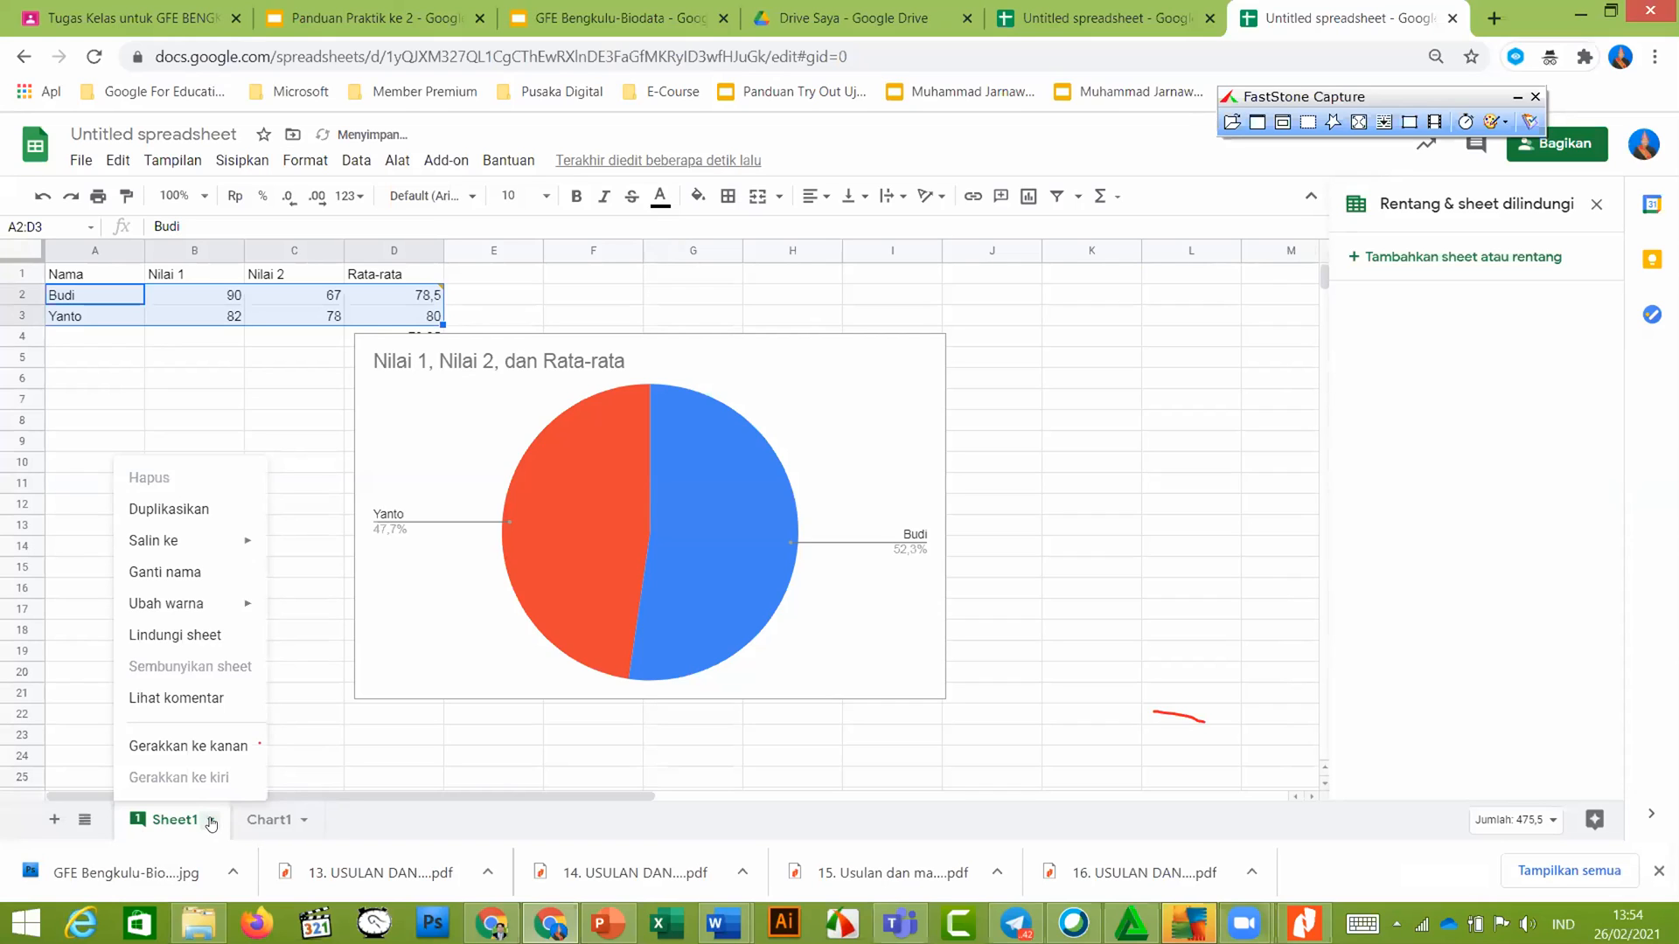
{"action": "left_click", "coordinate": [217, 630]}
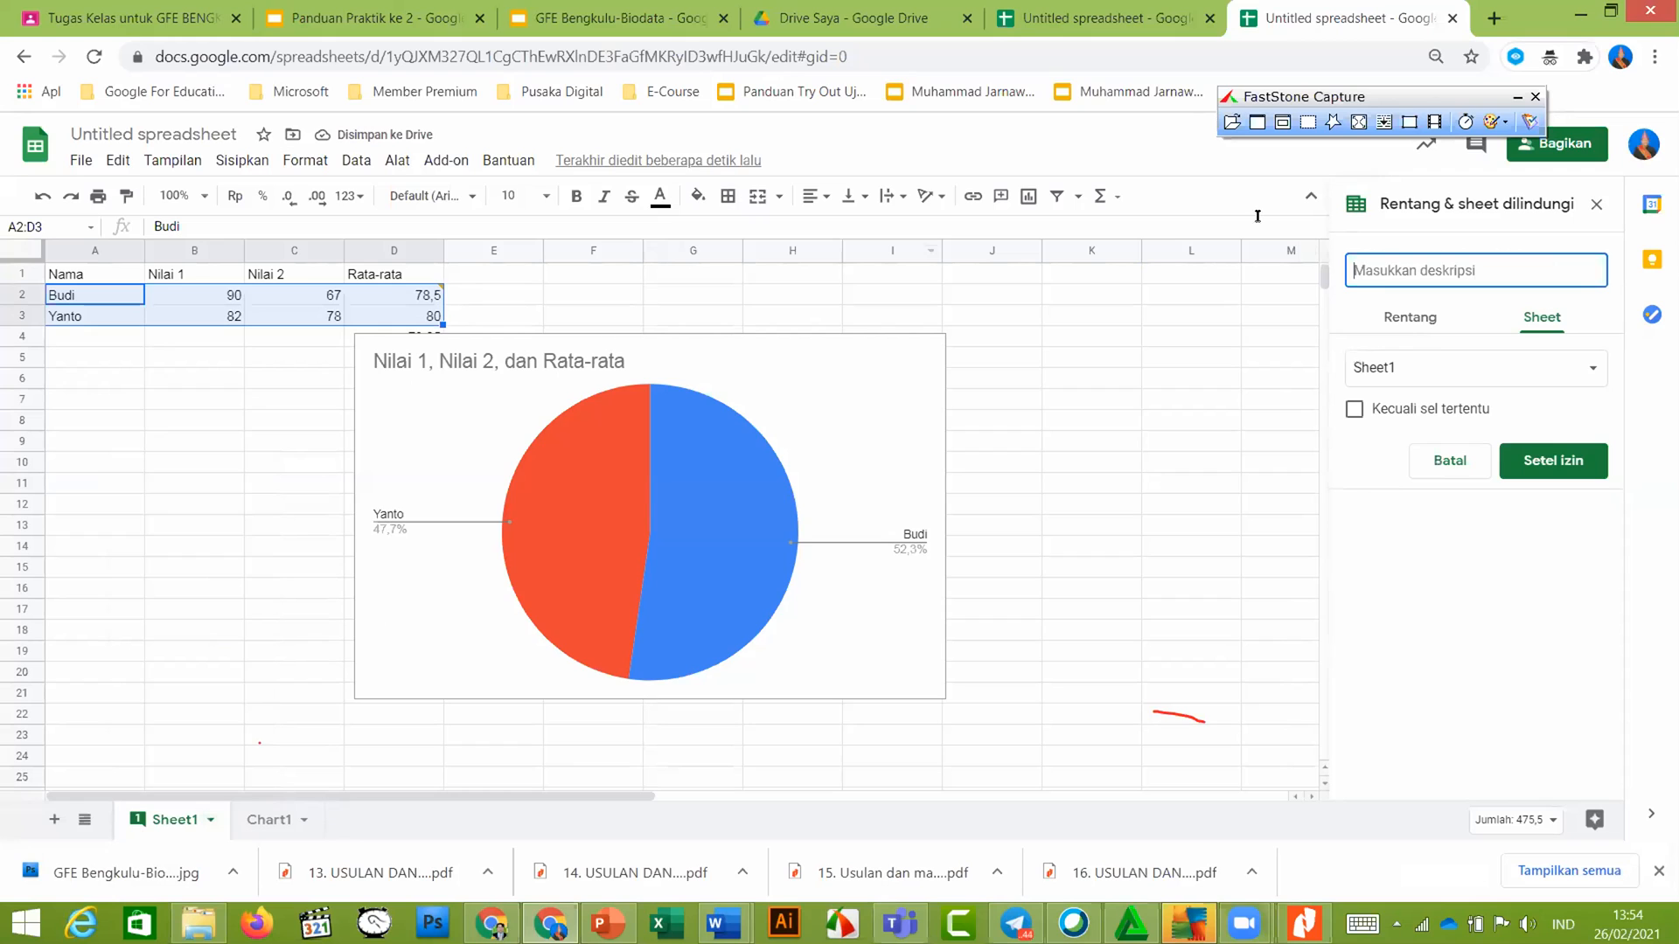
{"action": "left_click", "coordinate": [1553, 461]}
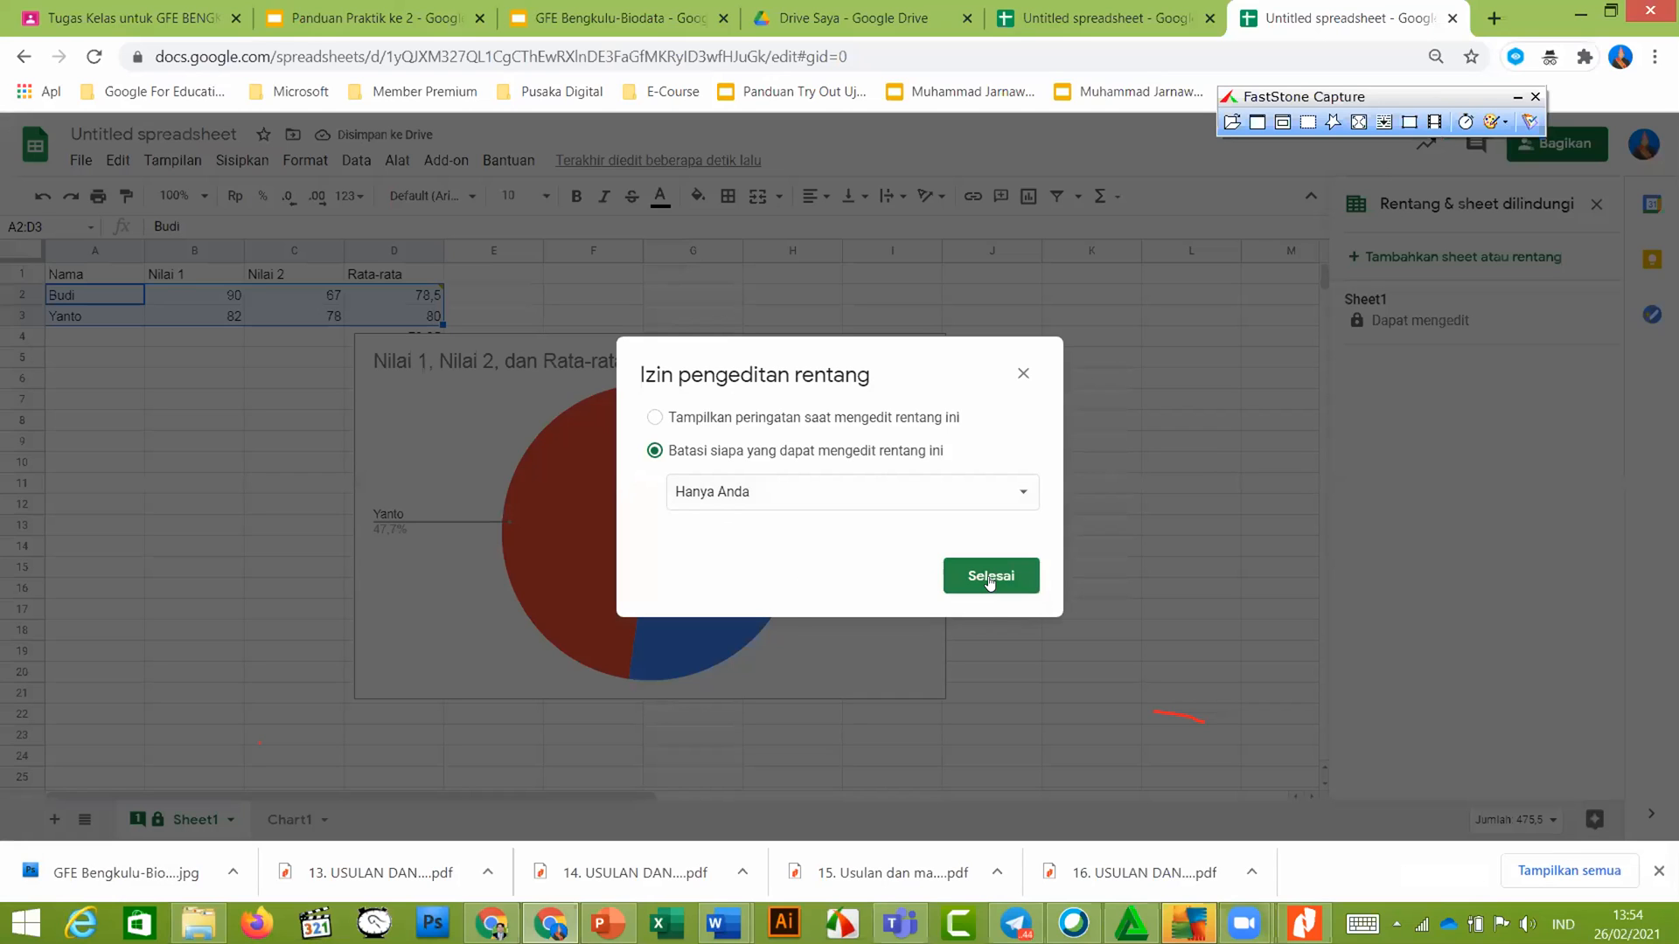
{"action": "left_click", "coordinate": [989, 577]}
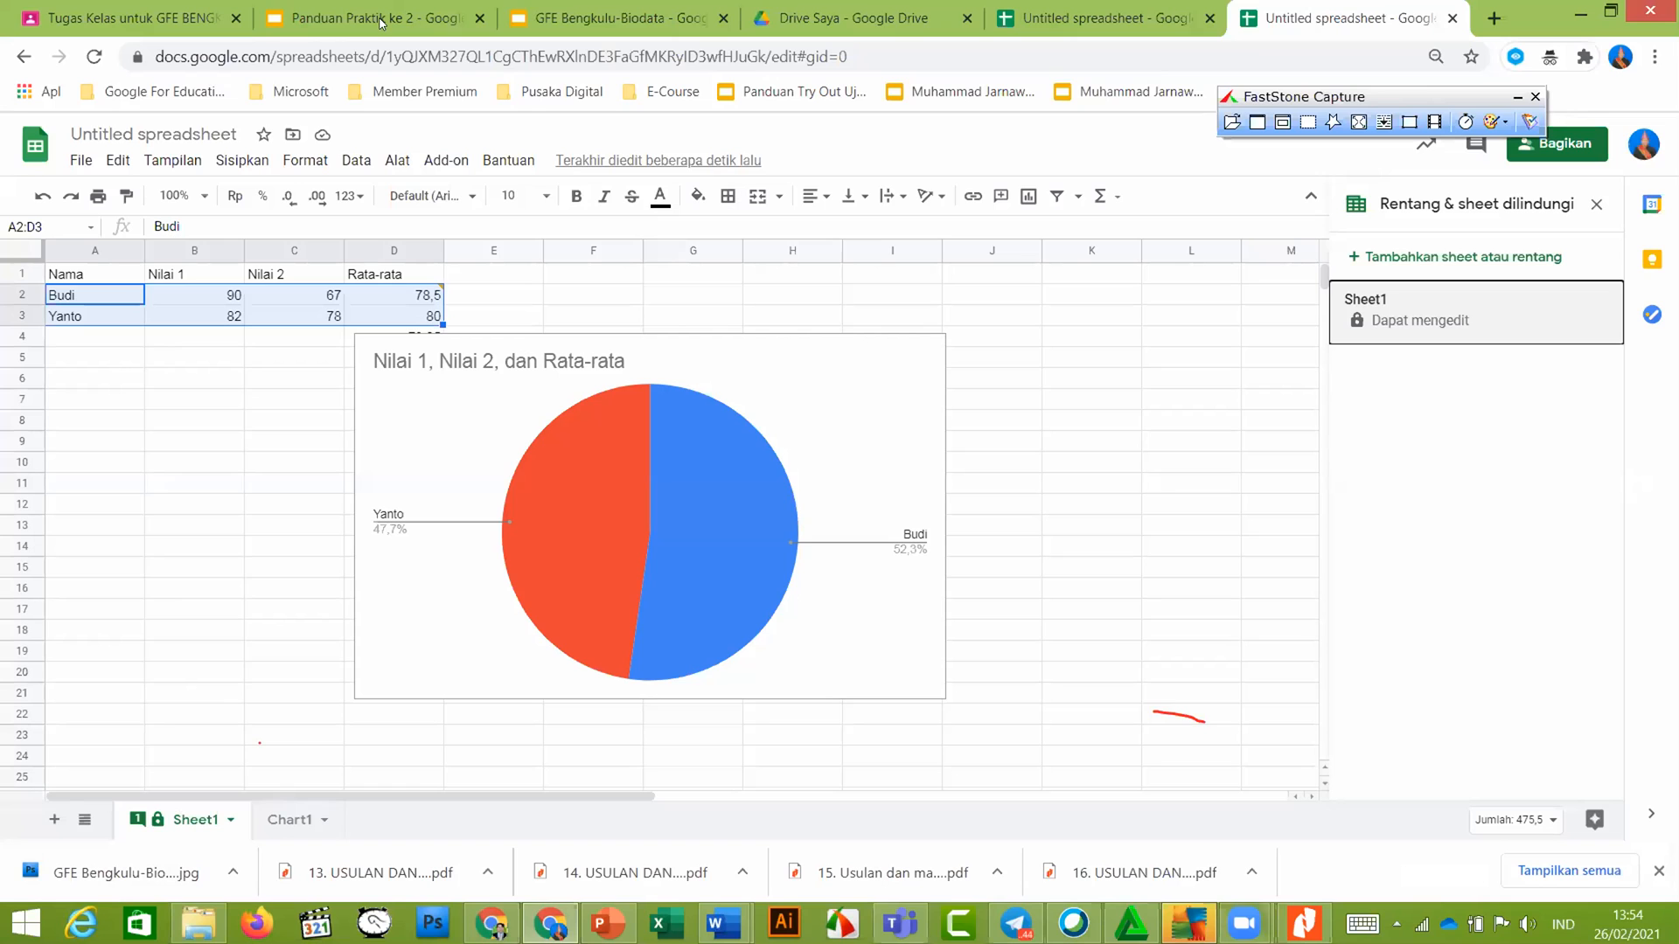
{"action": "left_click", "coordinate": [380, 22]}
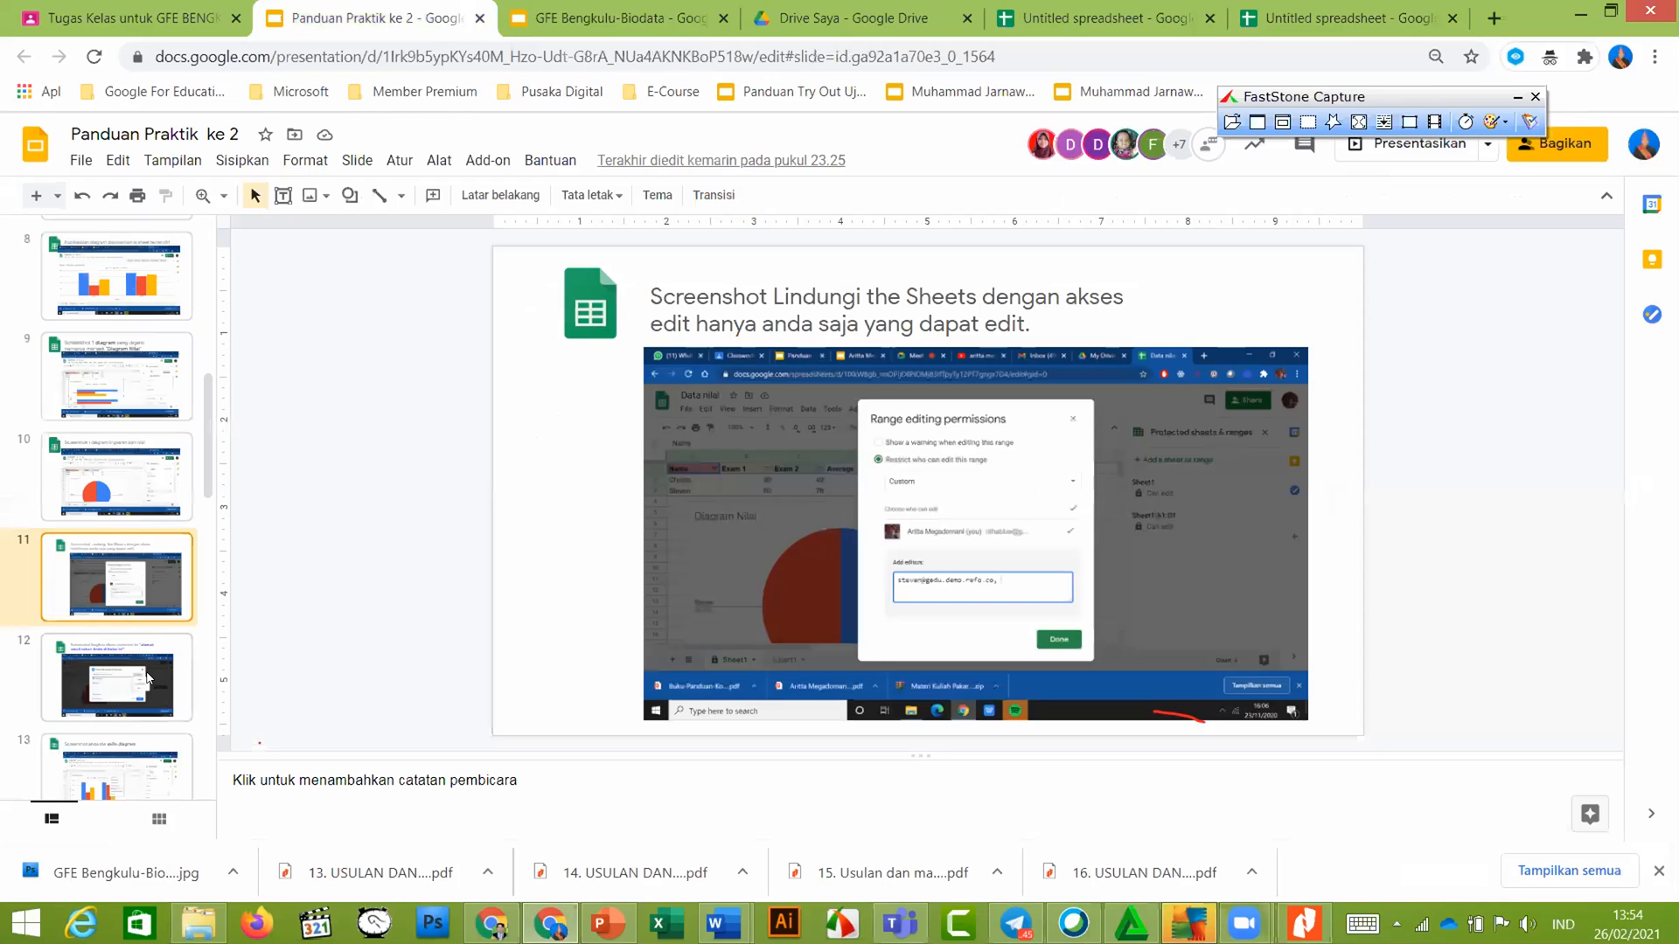
{"action": "left_click", "coordinate": [146, 661]}
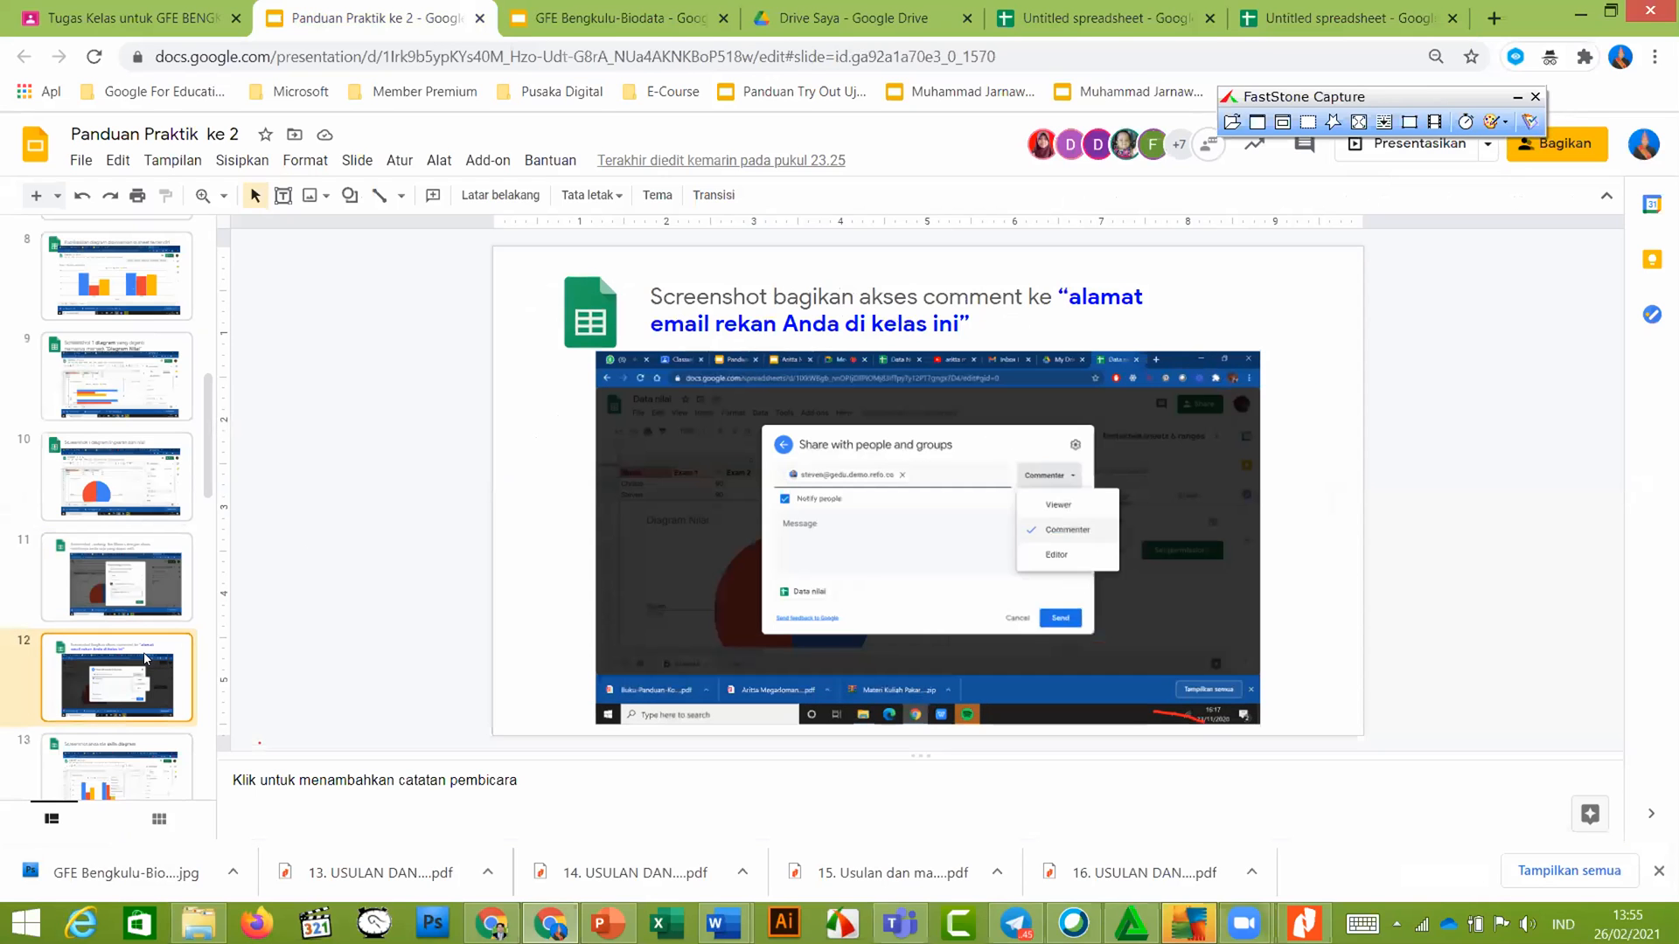
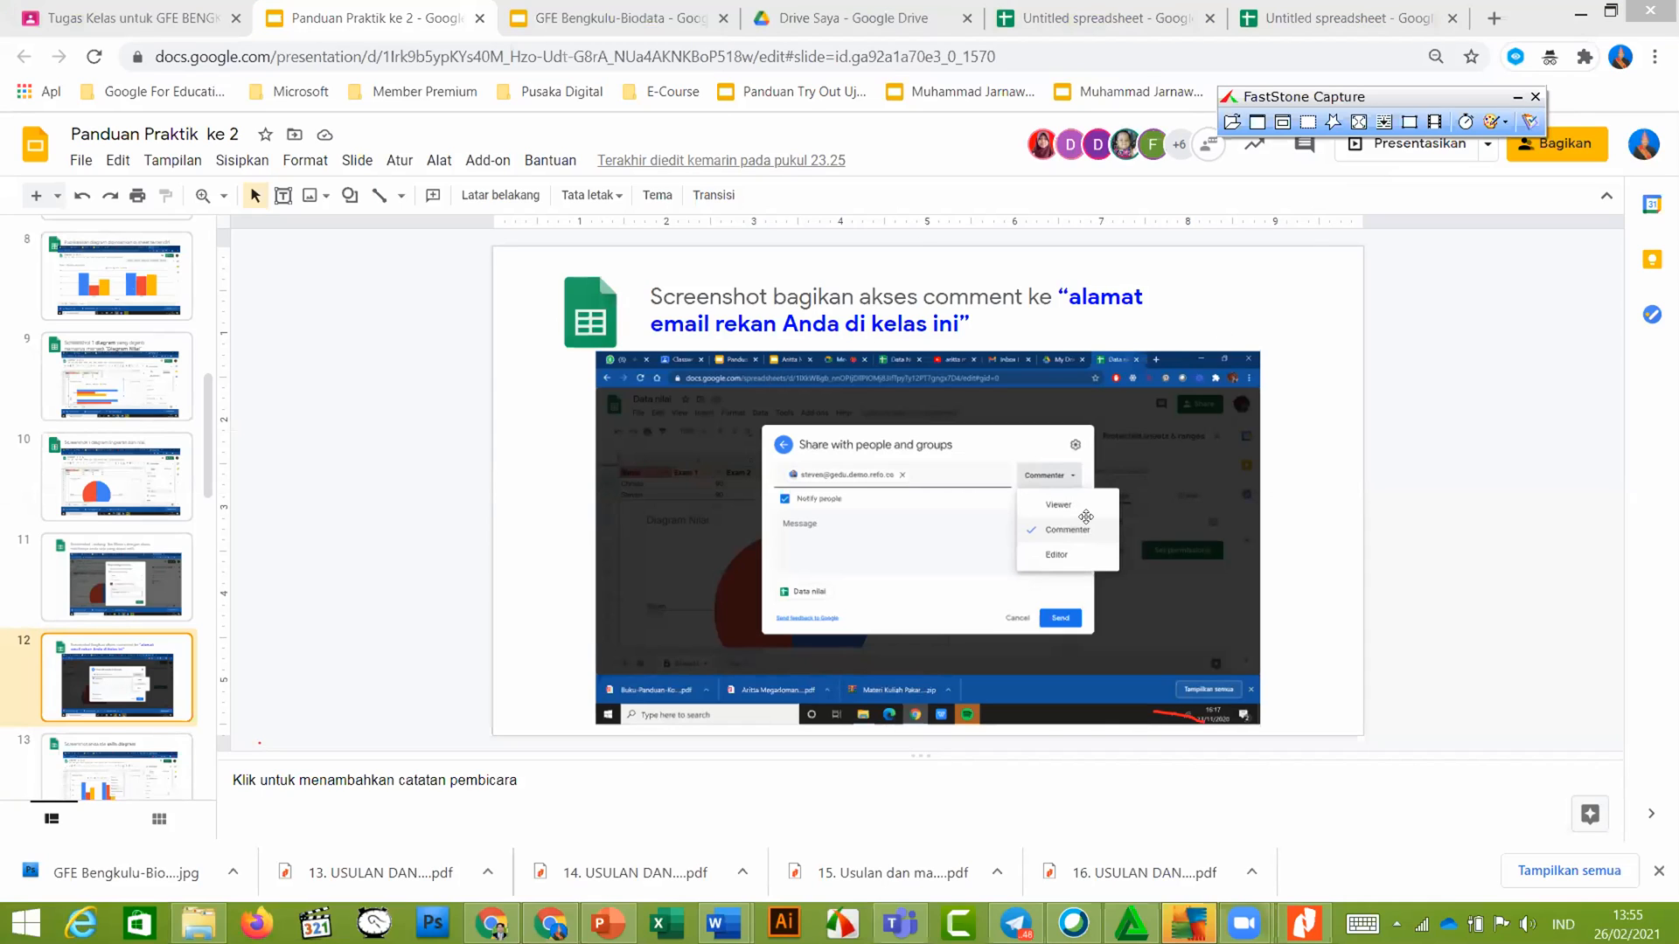
Switch from the guide slides to the Untitled spreadsheet with the score table and pie chart
{"action": "left_click", "coordinate": [1292, 20]}
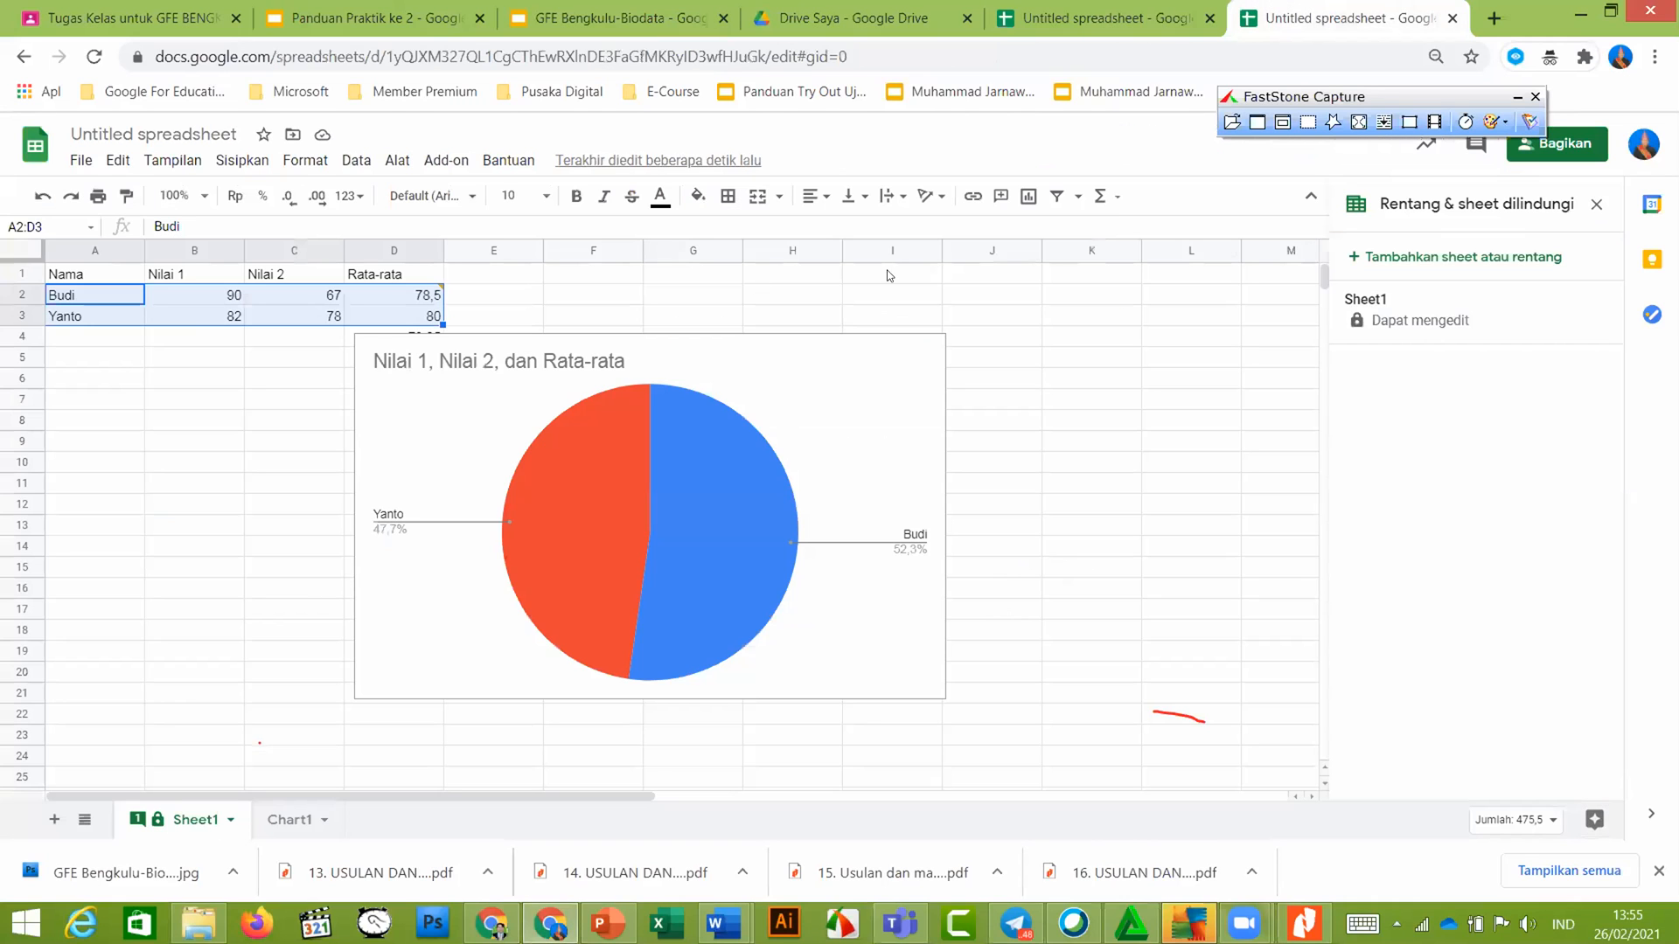
Put away the capture tool, start sharing, and dismiss the name-before-sharing prompt
{"action": "left_click", "coordinate": [1534, 96]}
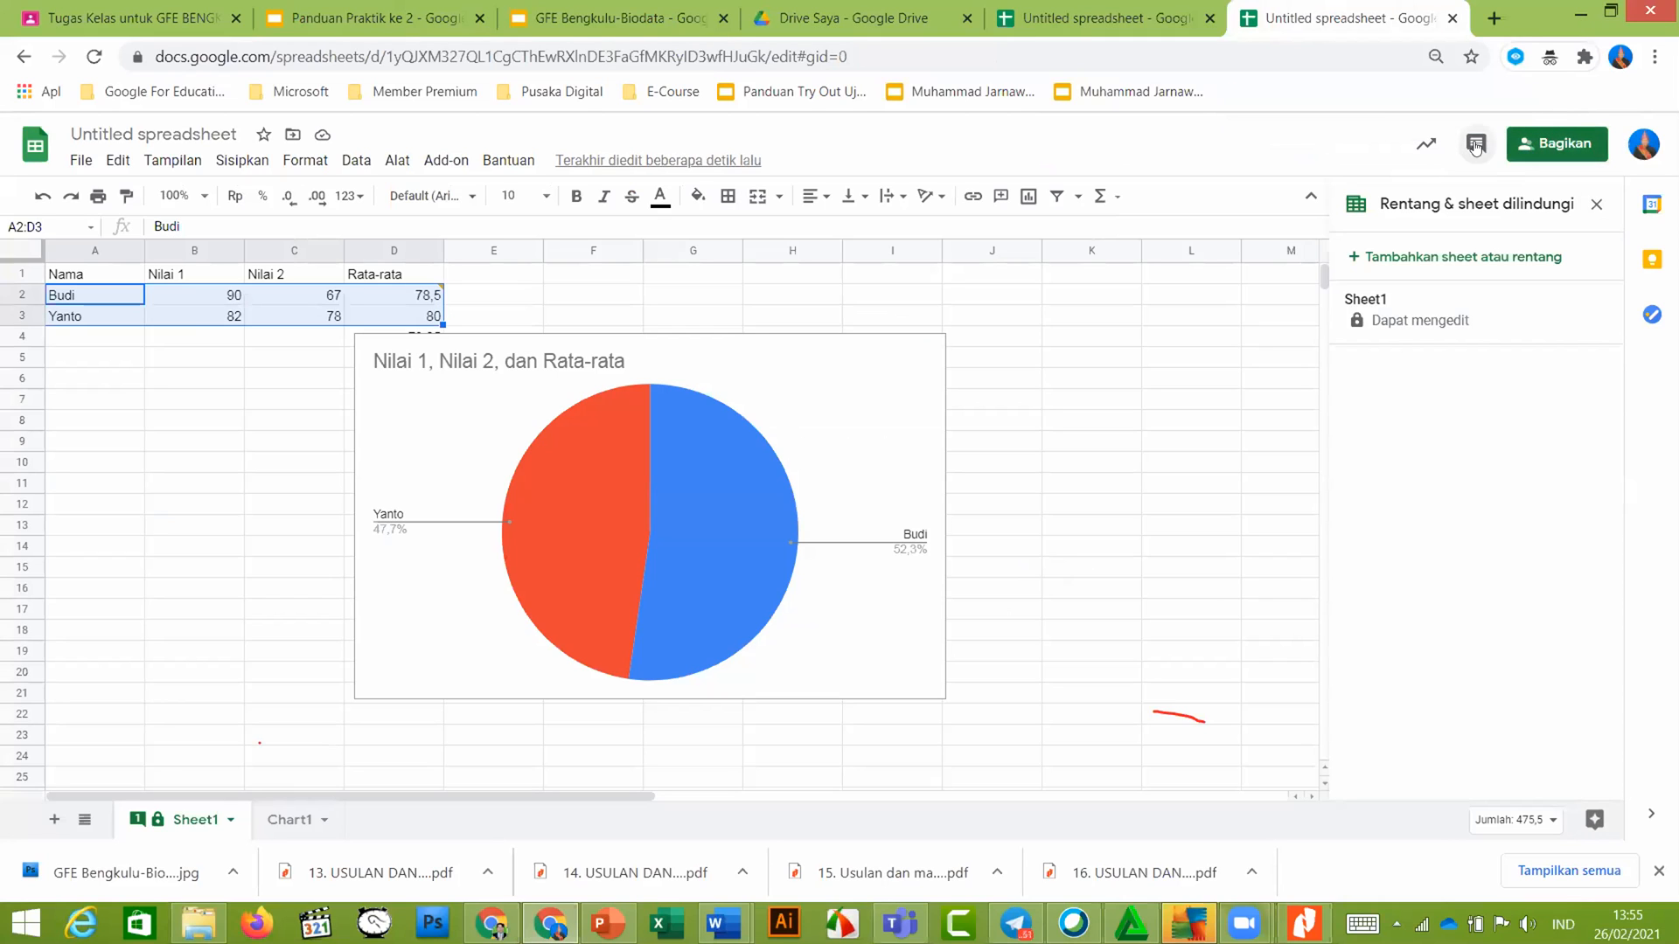
{"action": "left_click", "coordinate": [1530, 144]}
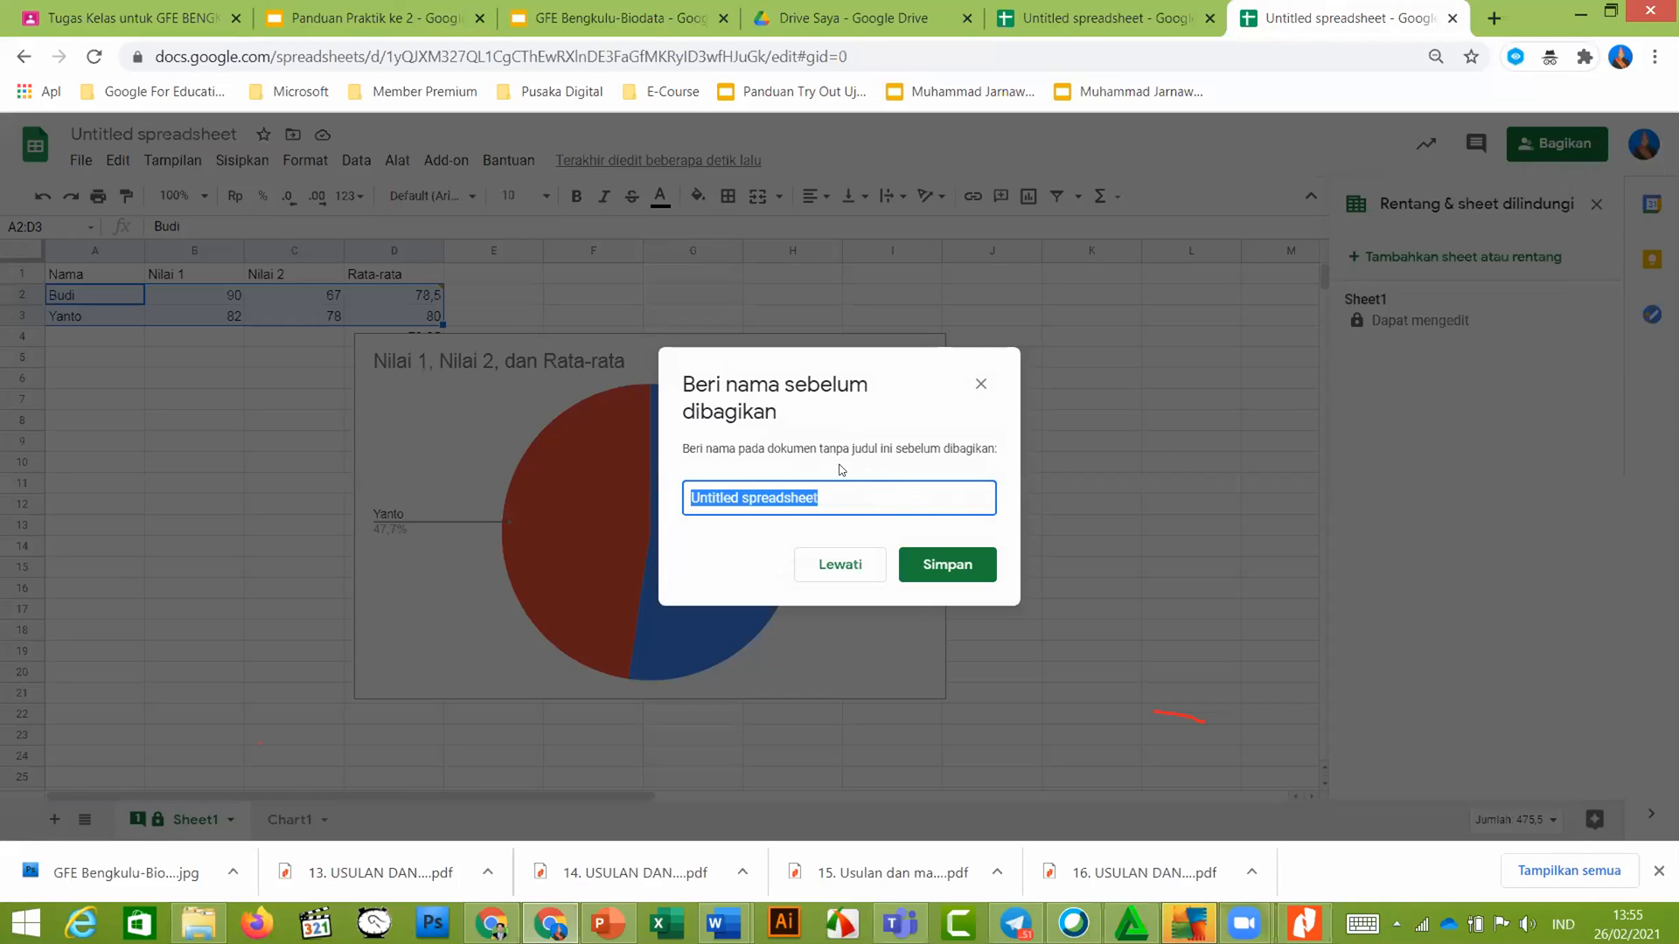
{"action": "key", "text": "Escape"}
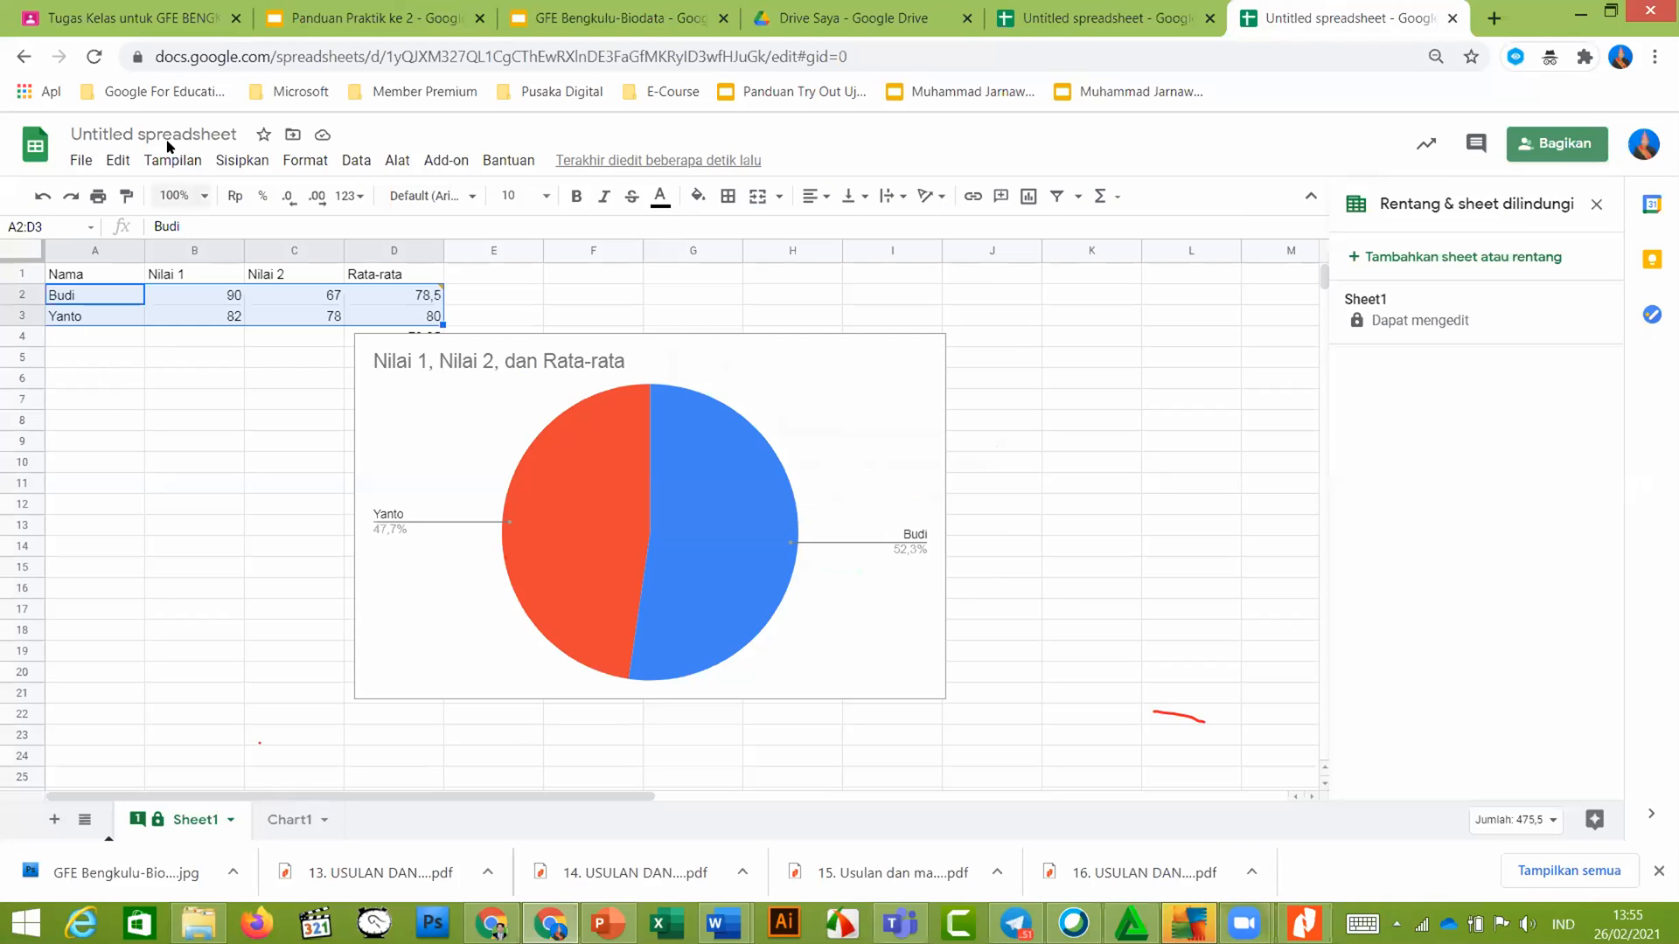
Rename the spreadsheet to 'latihan' and bring up its sharing settings
{"action": "left_click", "coordinate": [167, 134]}
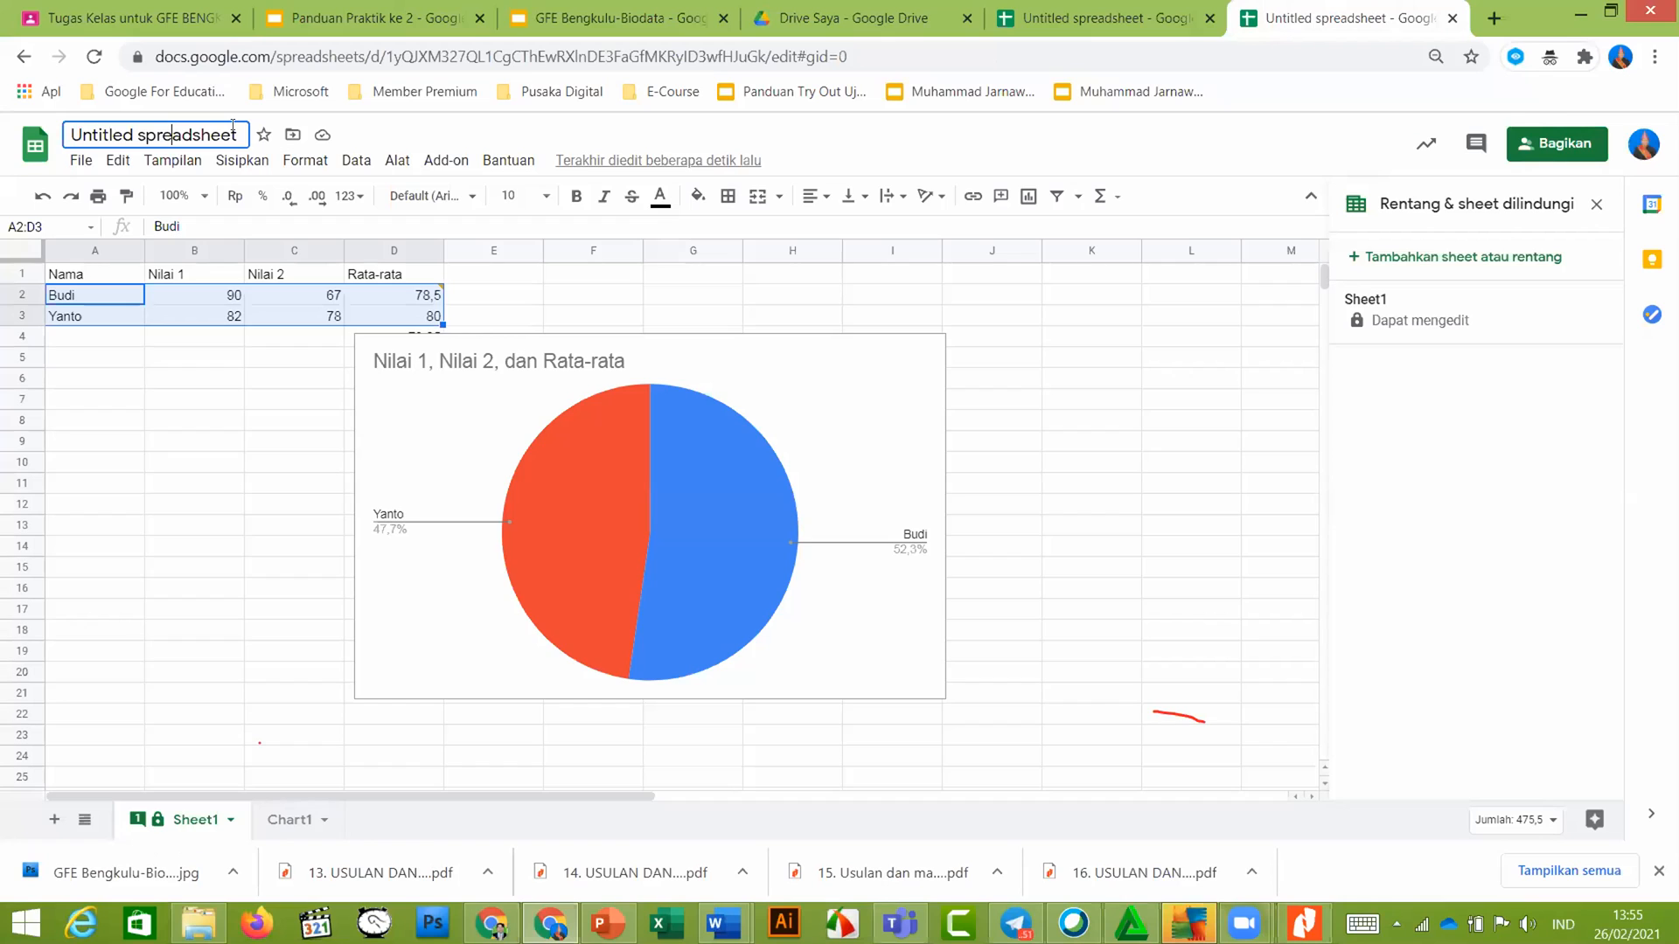
{"action": "key", "text": "ctrl+a"}
{"action": "key", "text": "BackSpace"}
{"action": "type", "text": "latihan"}
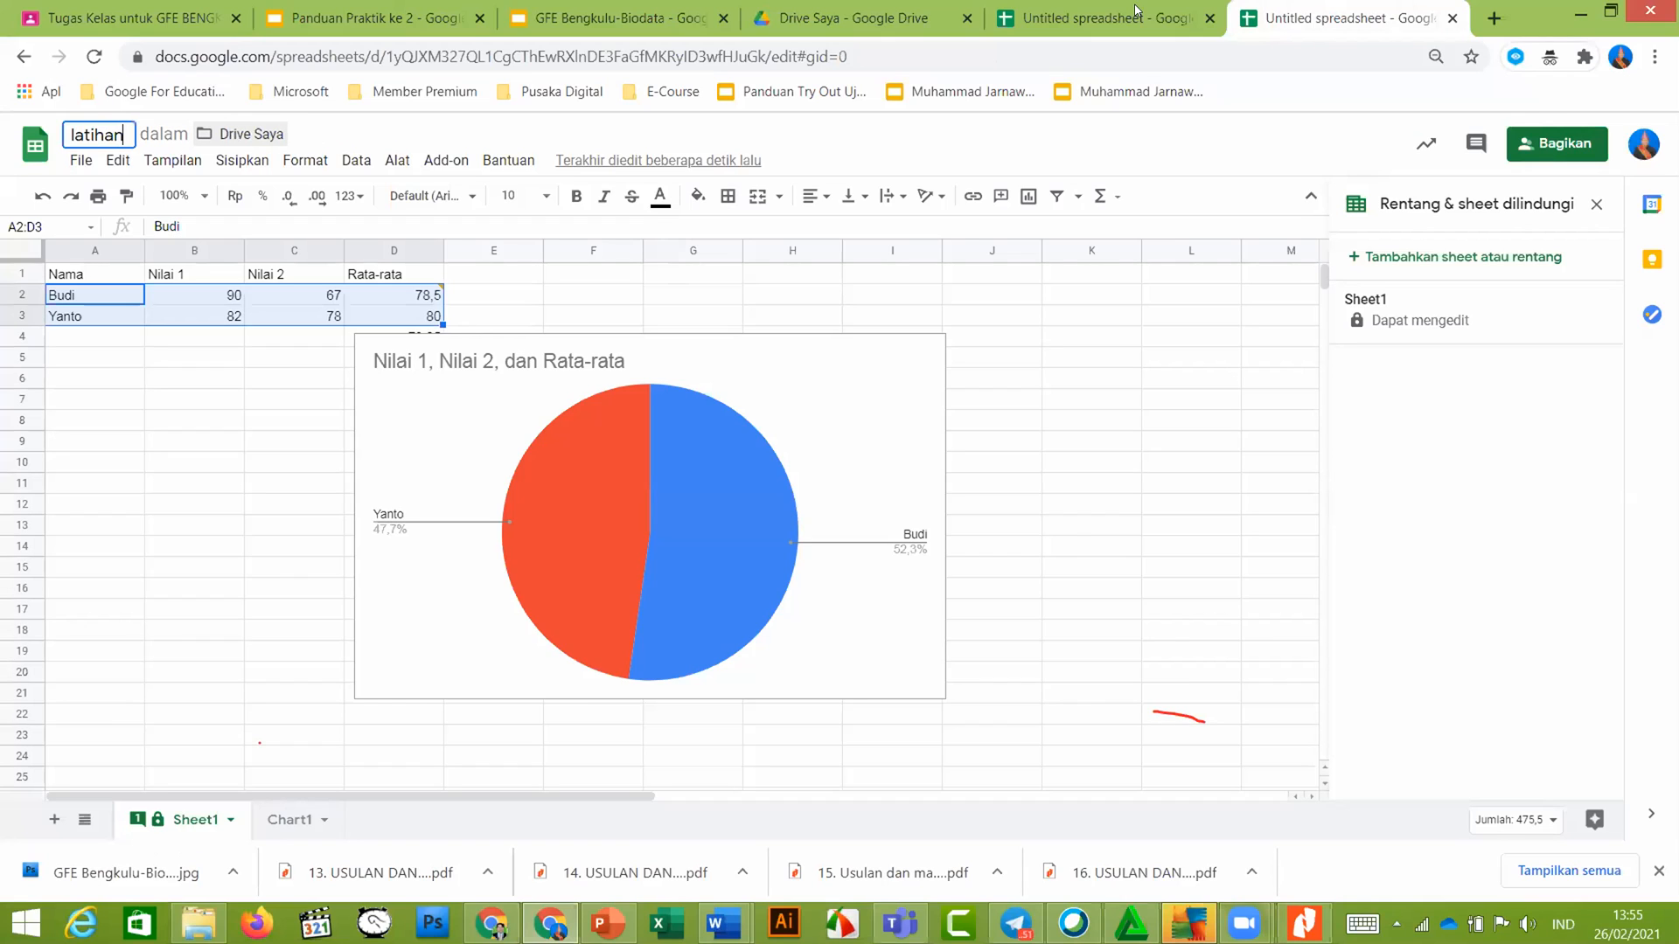
{"action": "key", "text": "Return"}
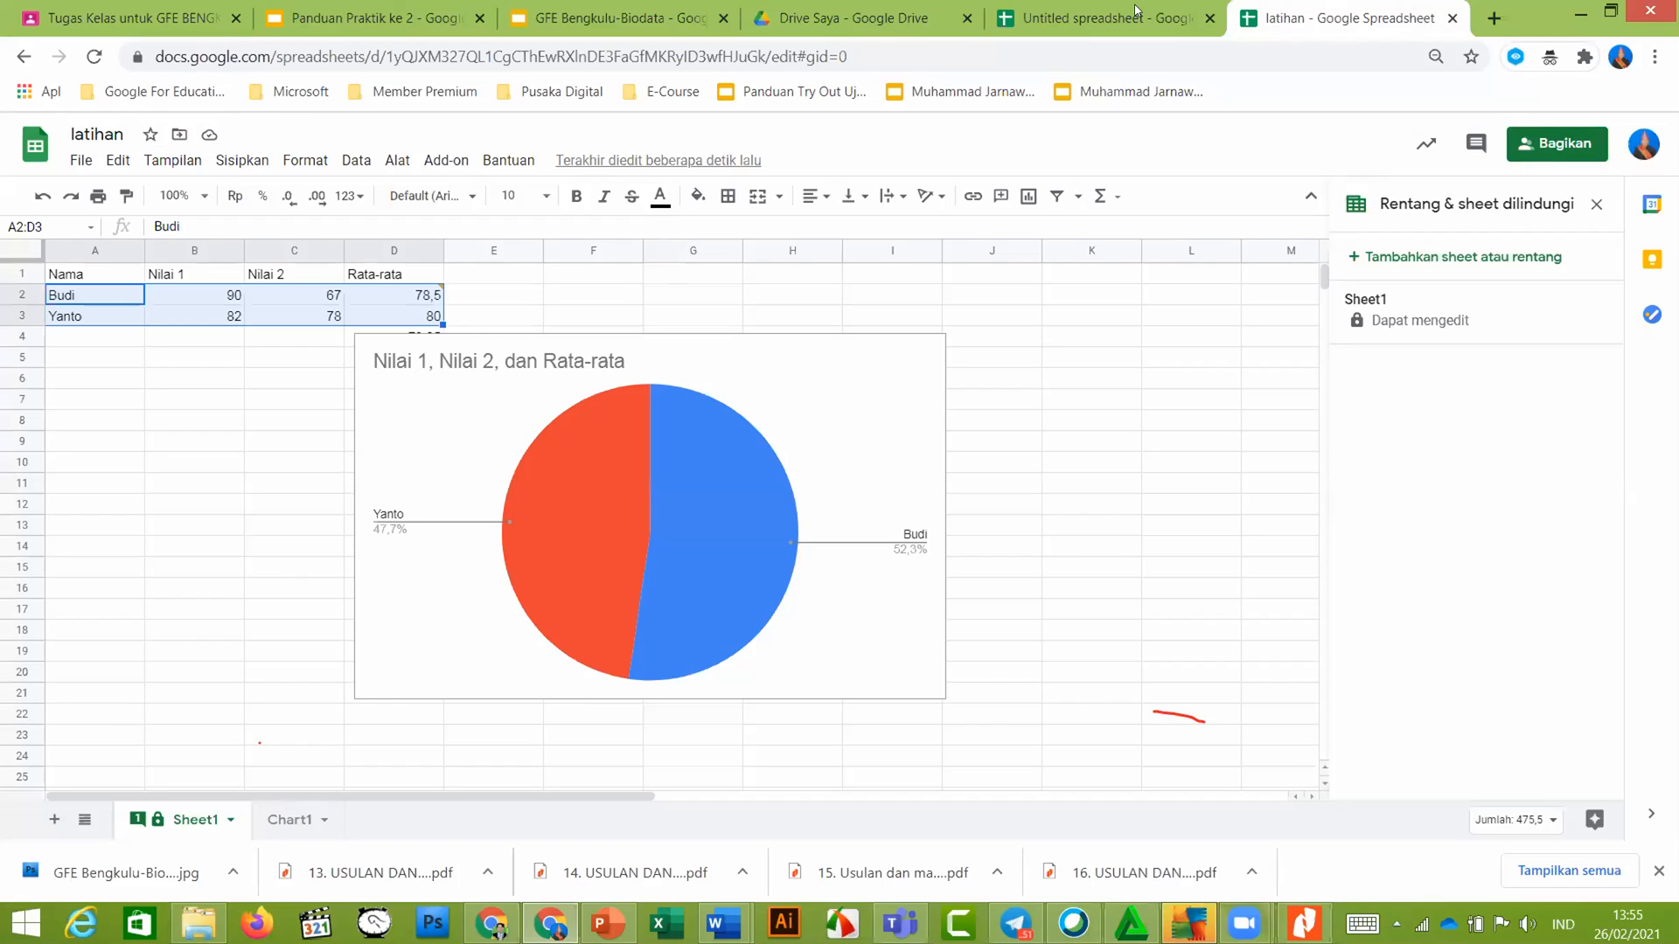
{"action": "left_click", "coordinate": [1555, 150]}
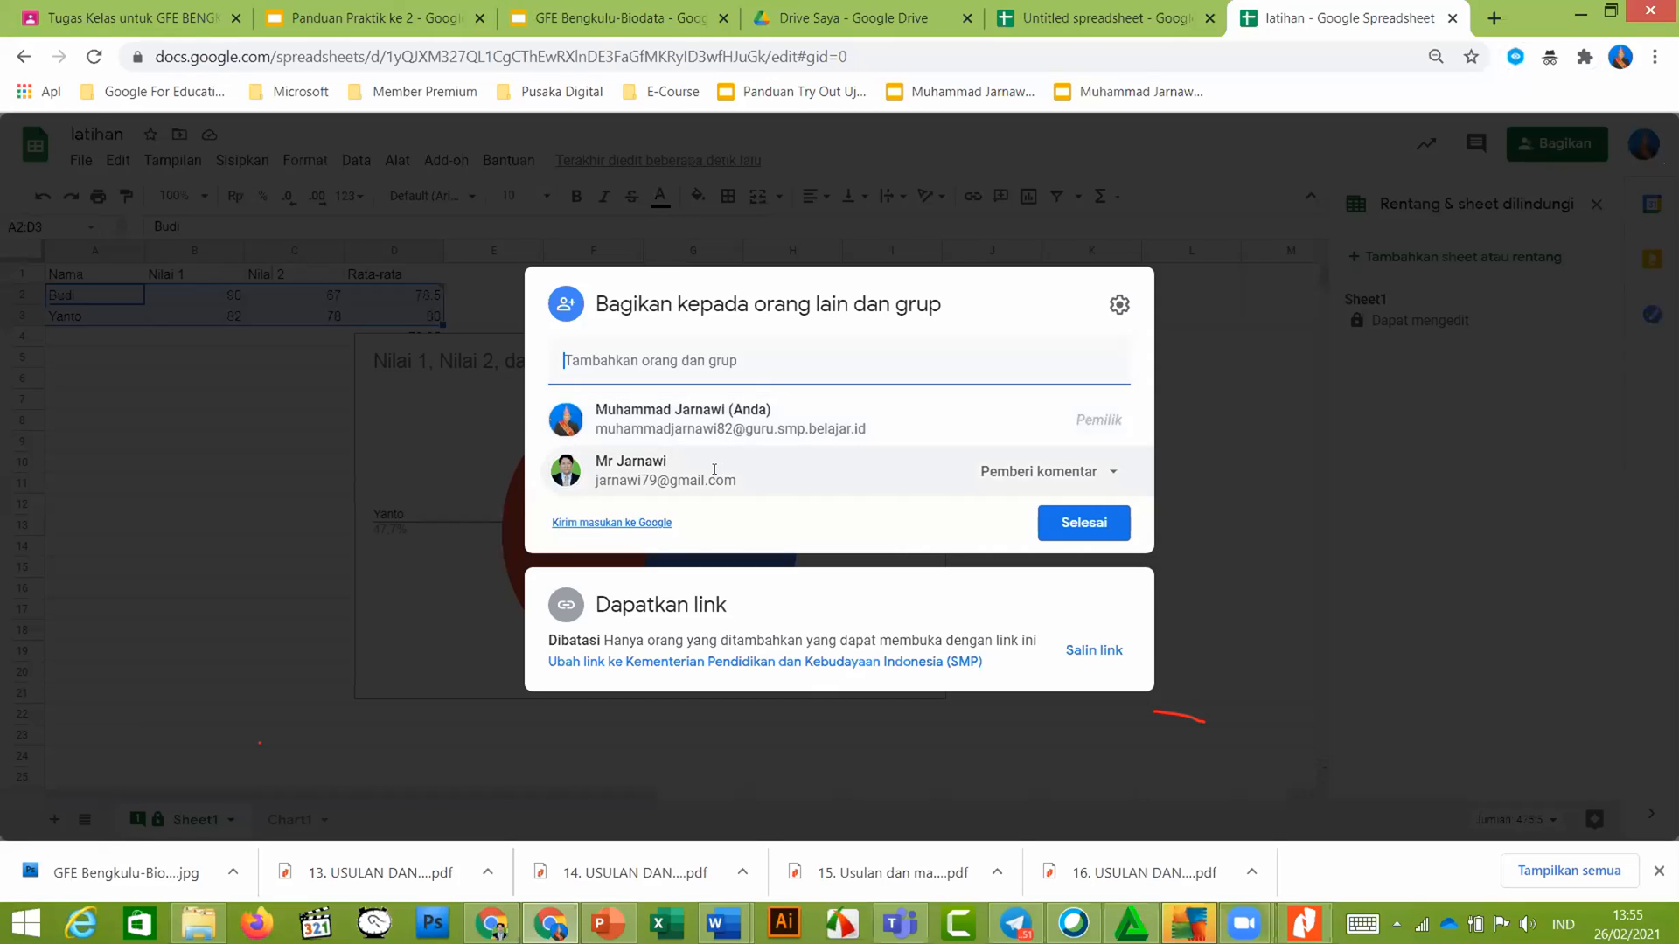
{"action": "mouse_move", "coordinate": [679, 472]}
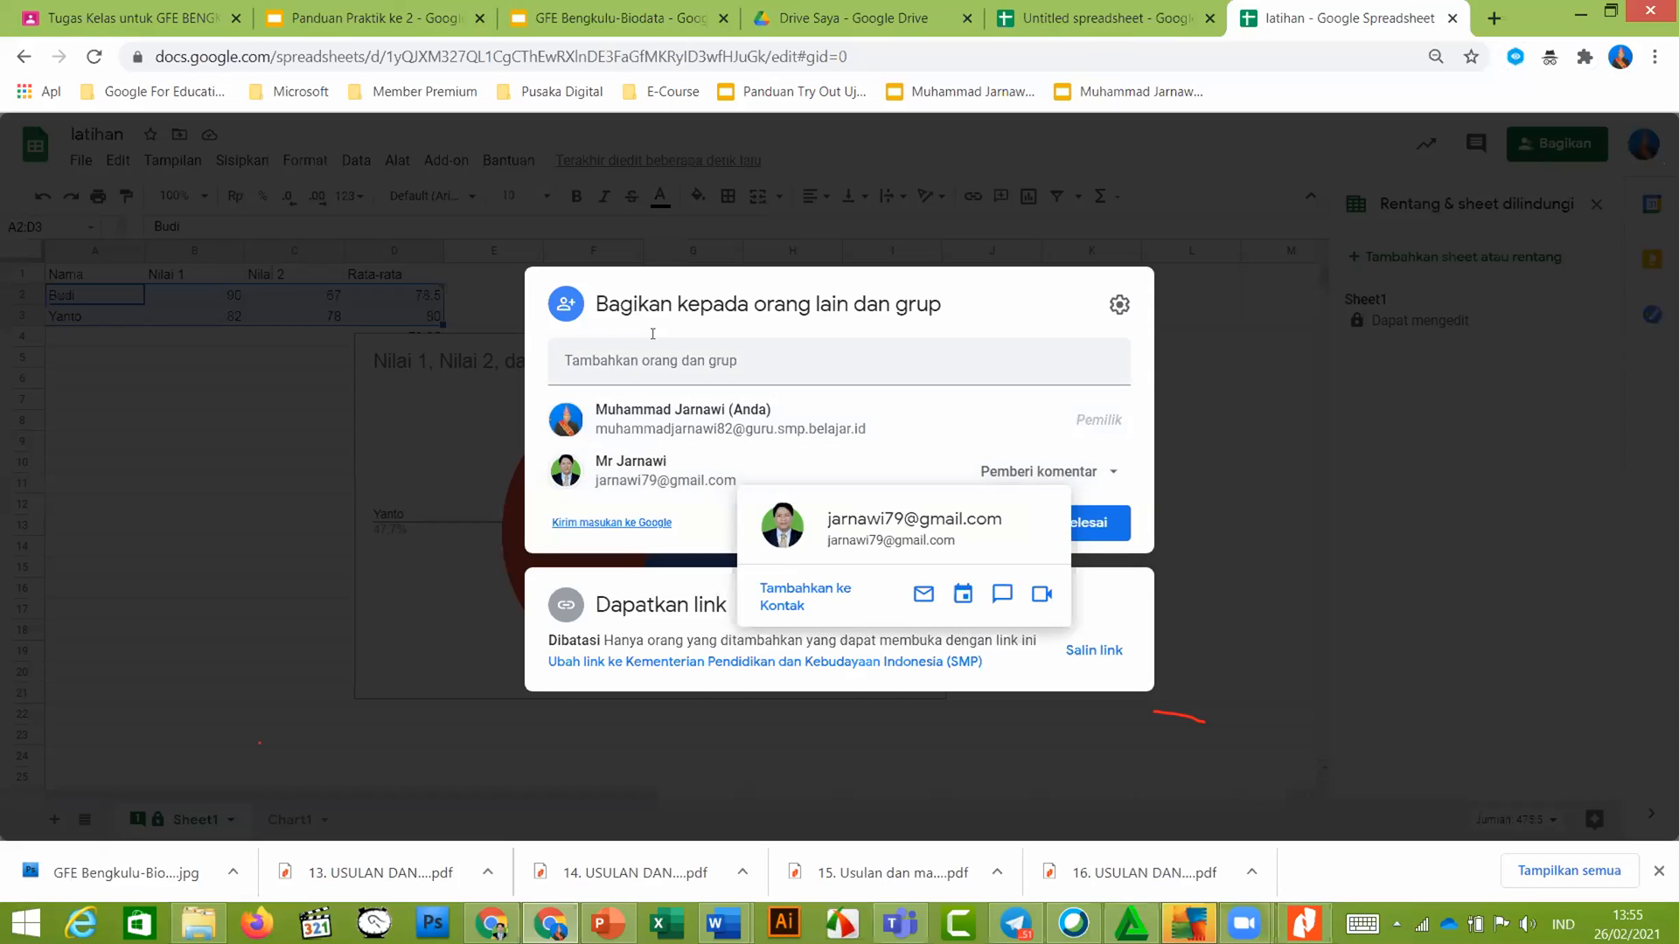
{"action": "left_click", "coordinate": [662, 365]}
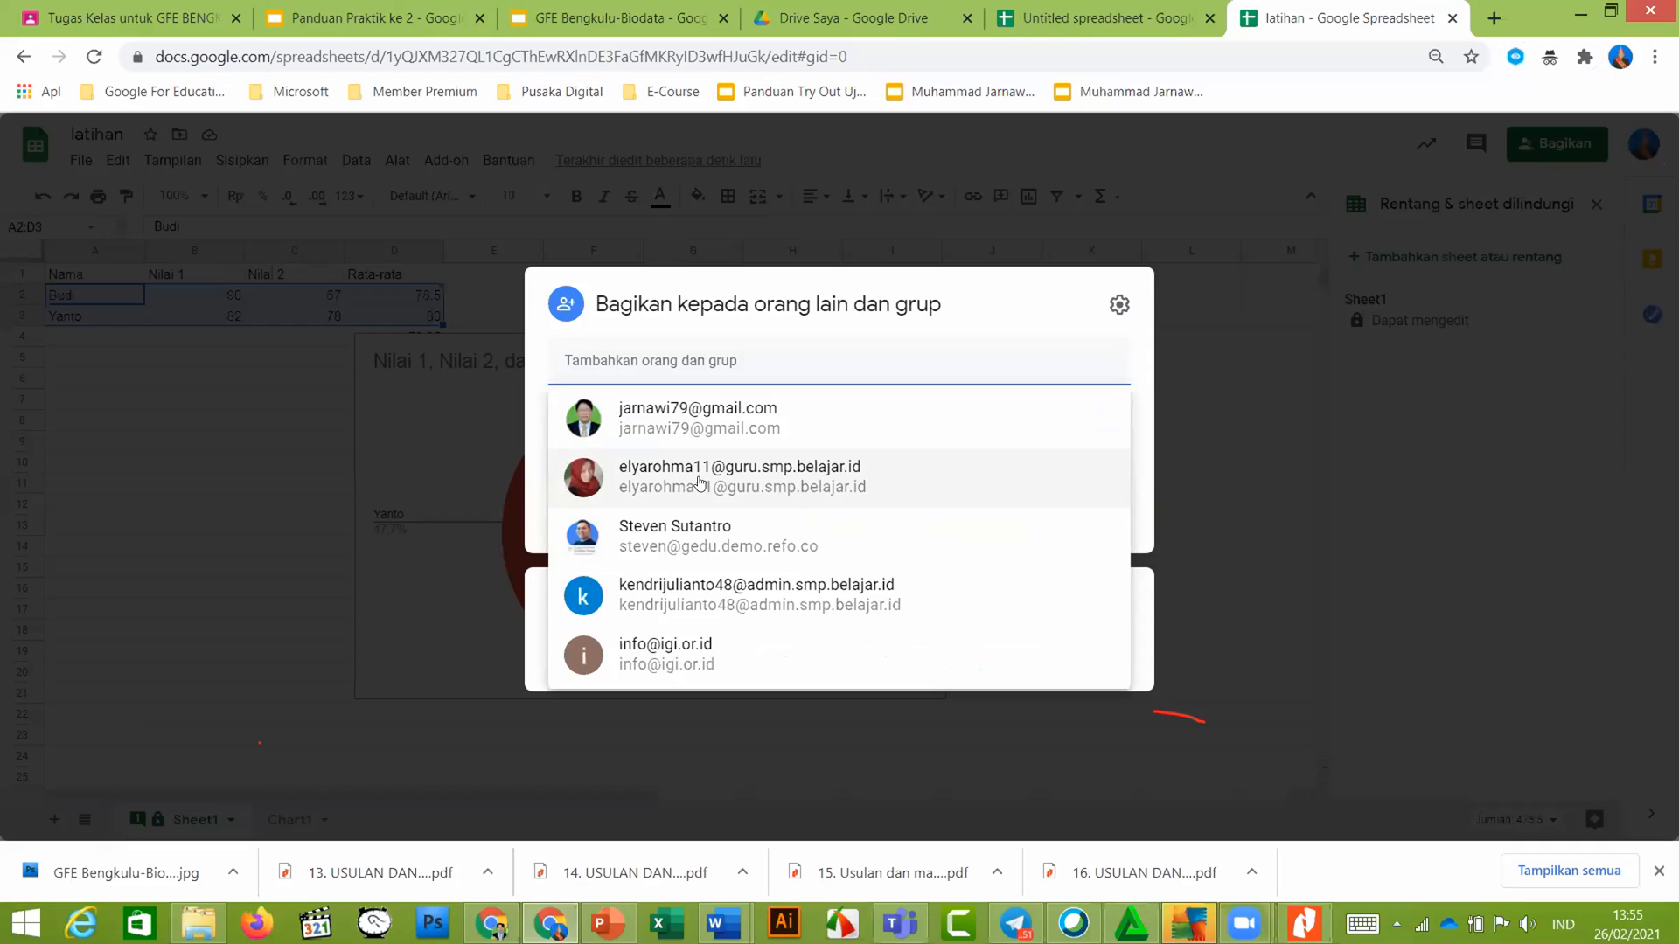
{"action": "left_click", "coordinate": [700, 479]}
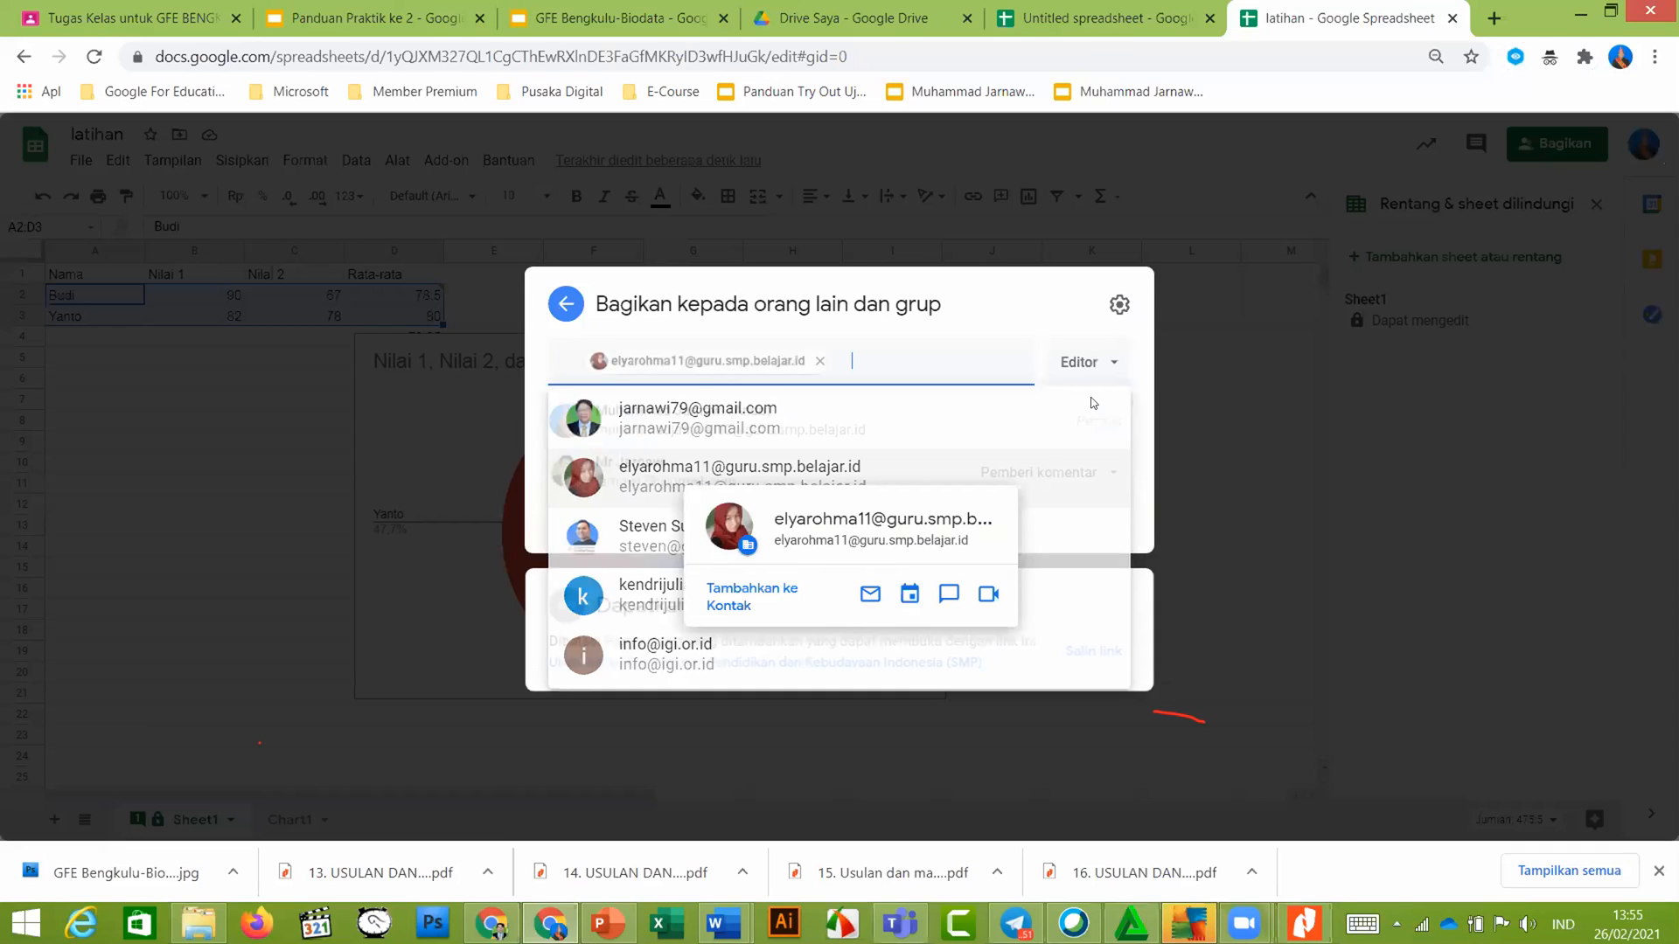
{"action": "left_click", "coordinate": [1089, 384]}
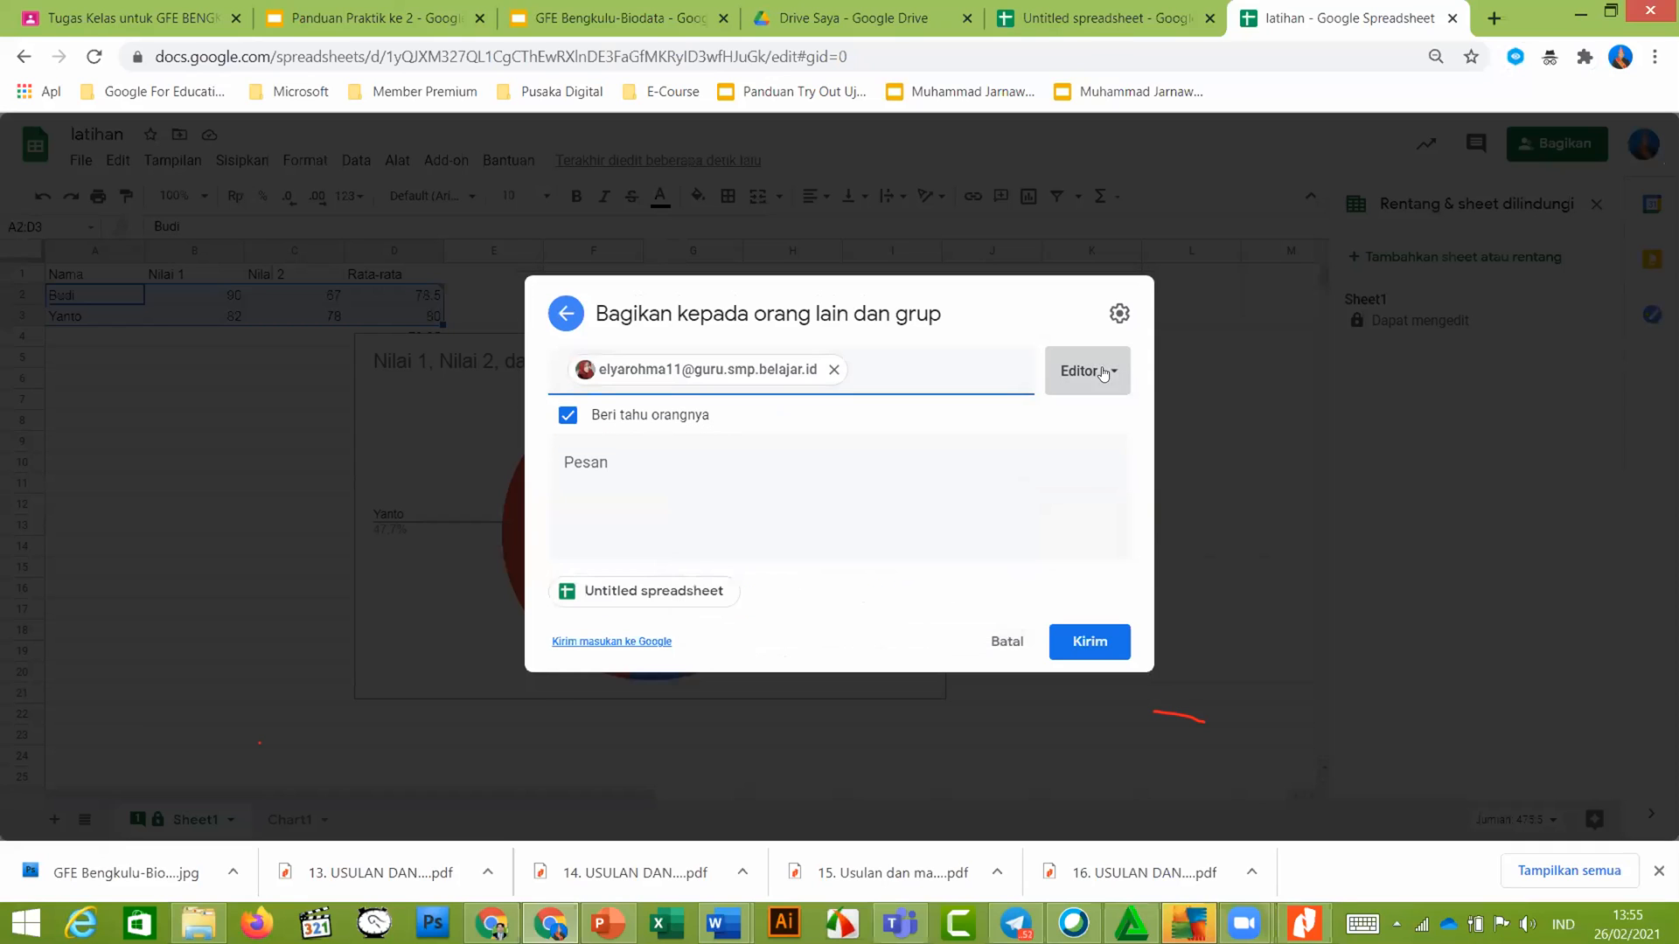
{"action": "left_click", "coordinate": [1110, 483]}
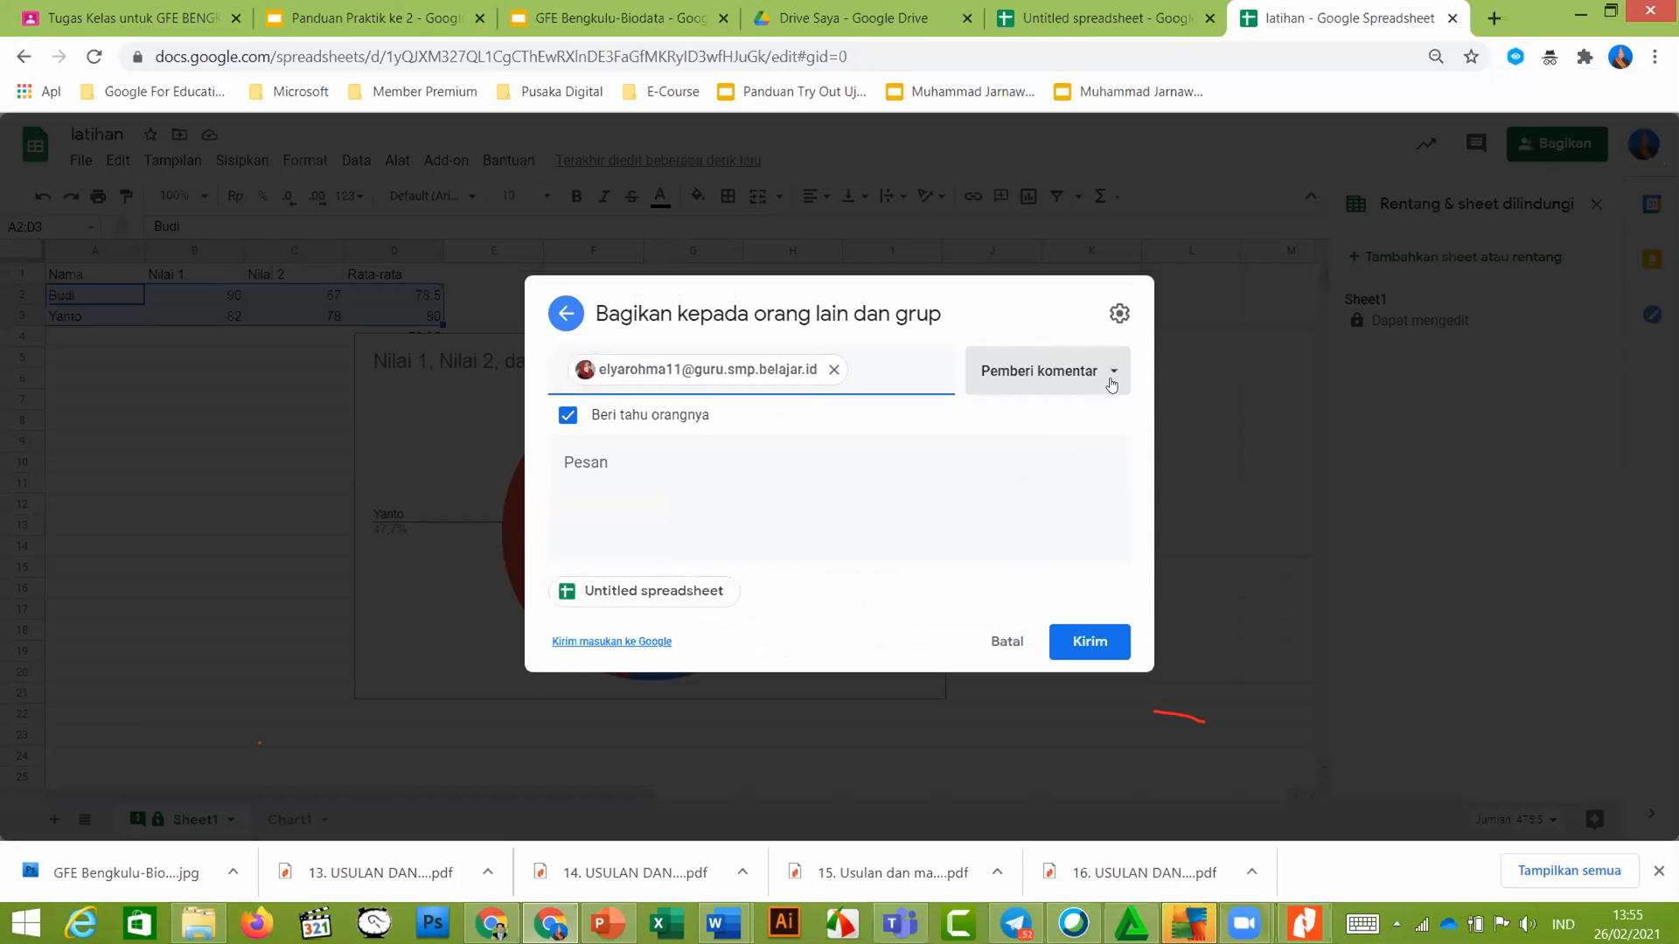
{"action": "left_click", "coordinate": [1112, 387]}
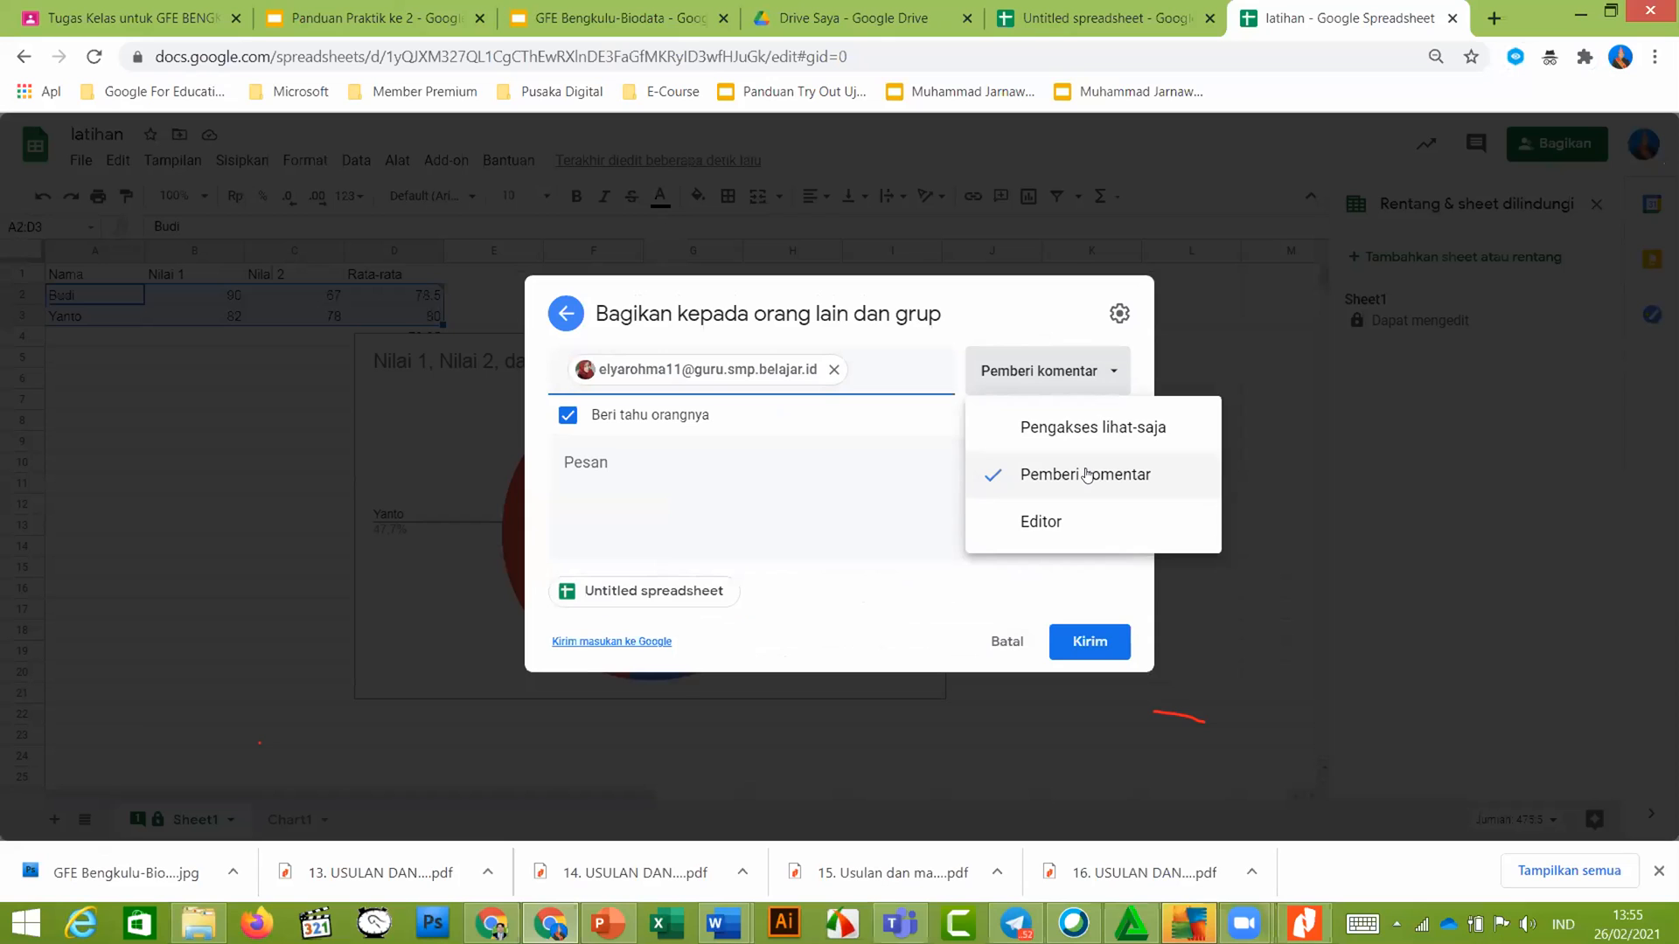
{"action": "left_click", "coordinate": [1085, 475]}
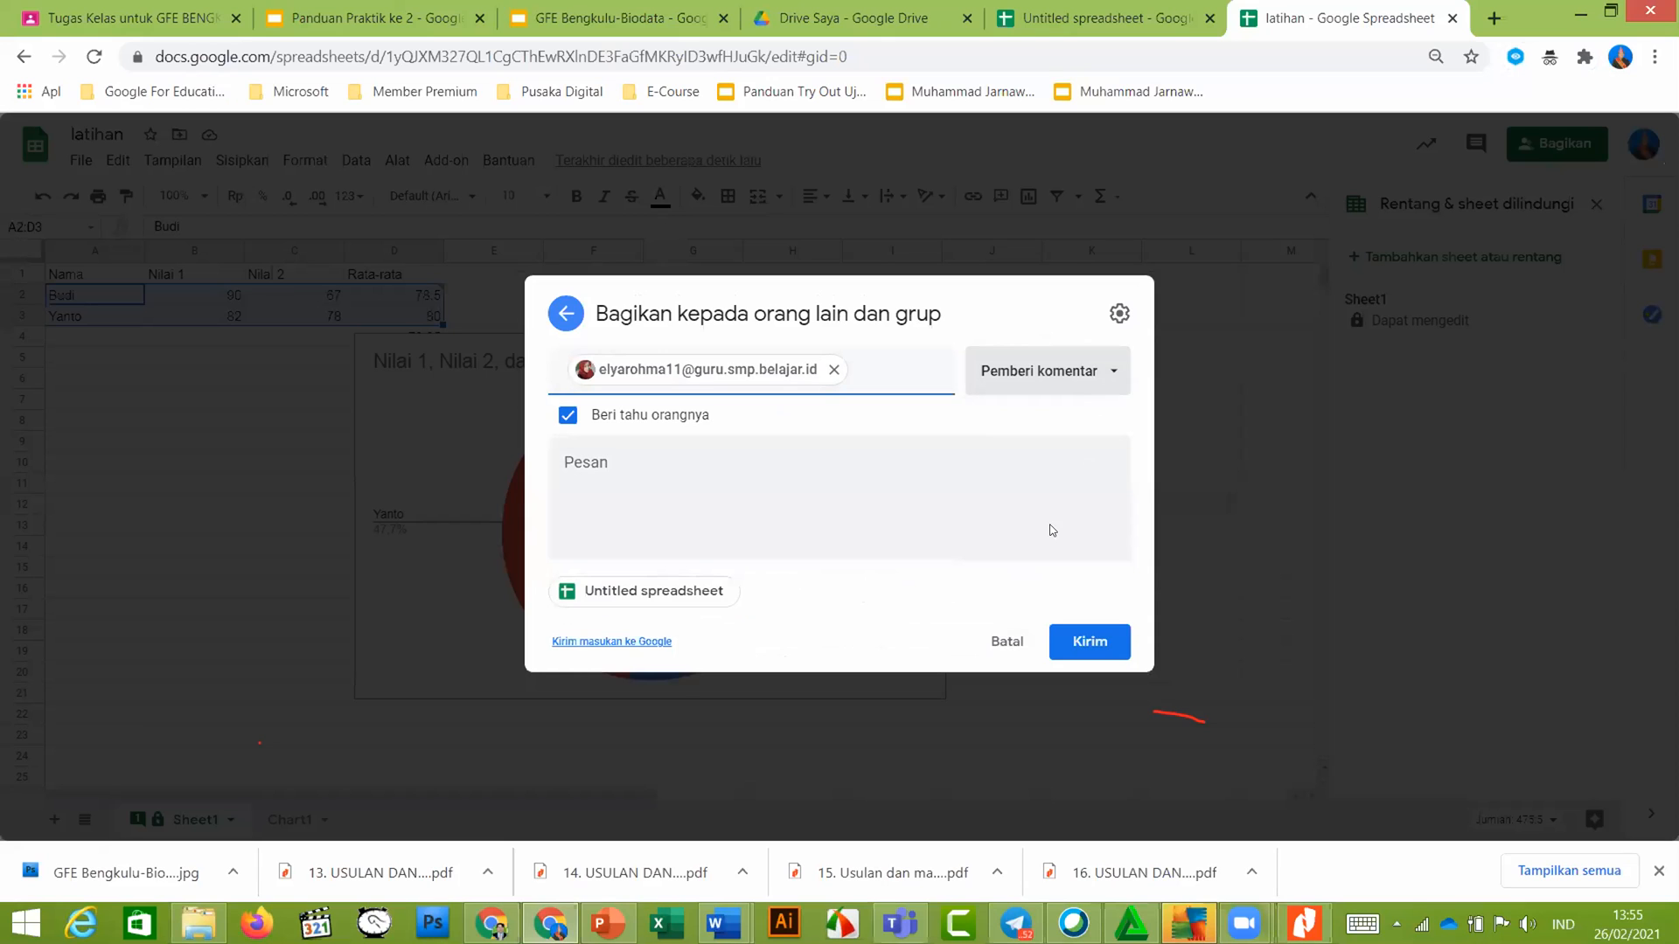
{"action": "key", "text": "Escape"}
{"action": "left_click", "coordinate": [960, 513]}
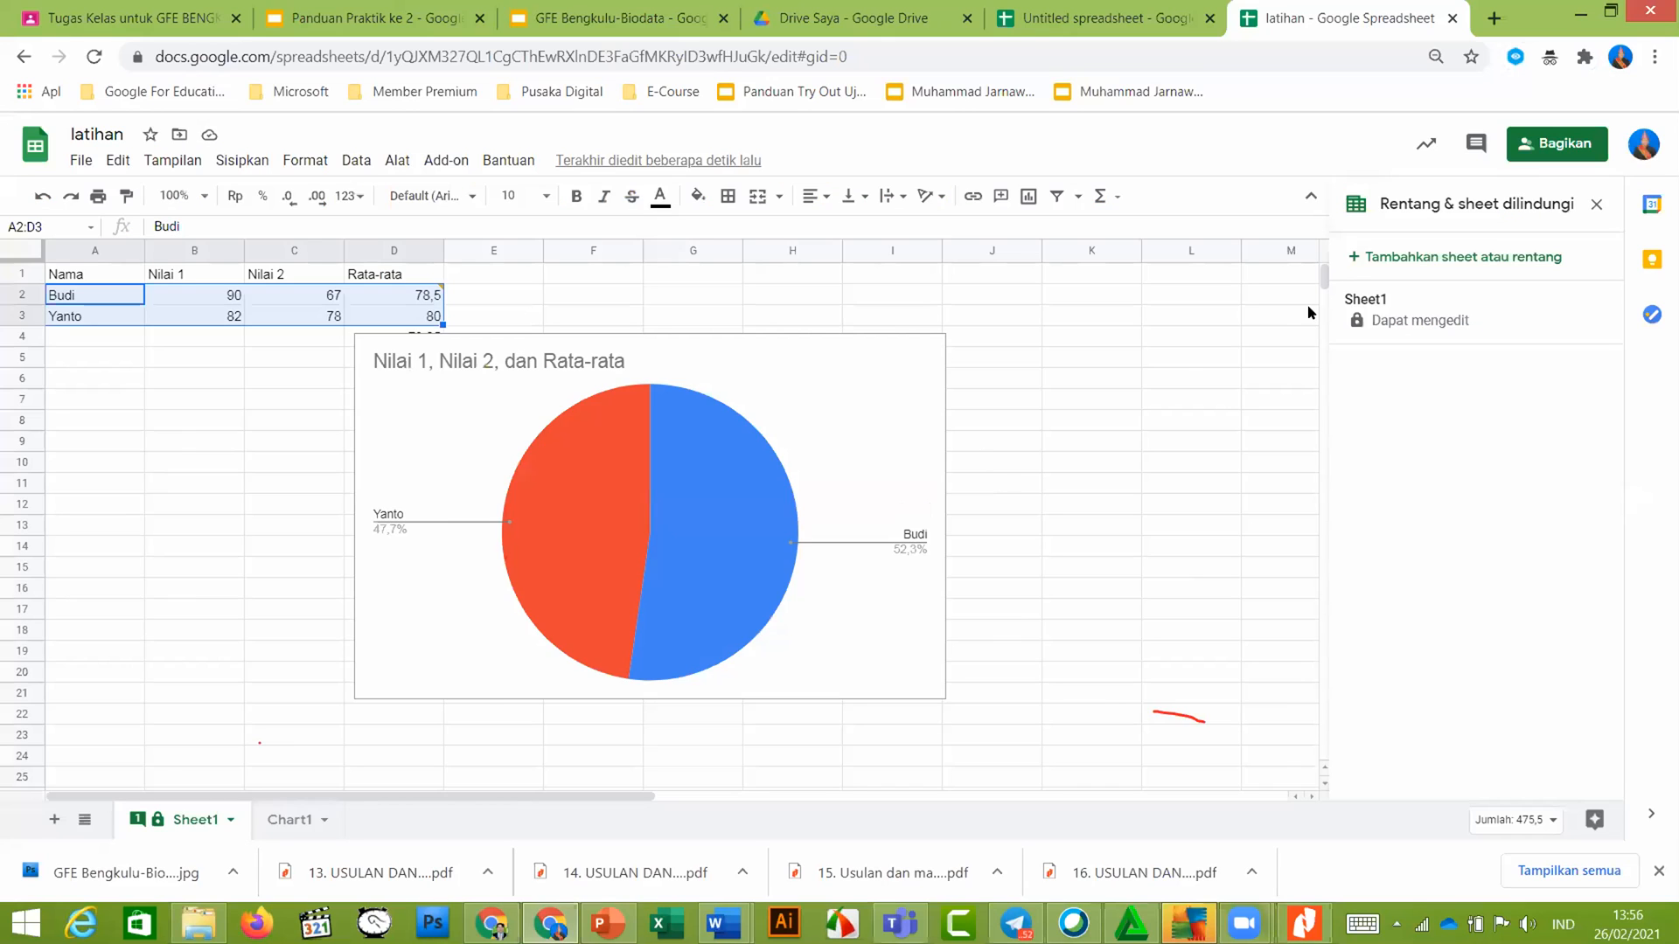
Add the colleague's suggested school address as a recipient with the Pemberi komentar (commenter) role
{"action": "left_click", "coordinate": [1560, 140]}
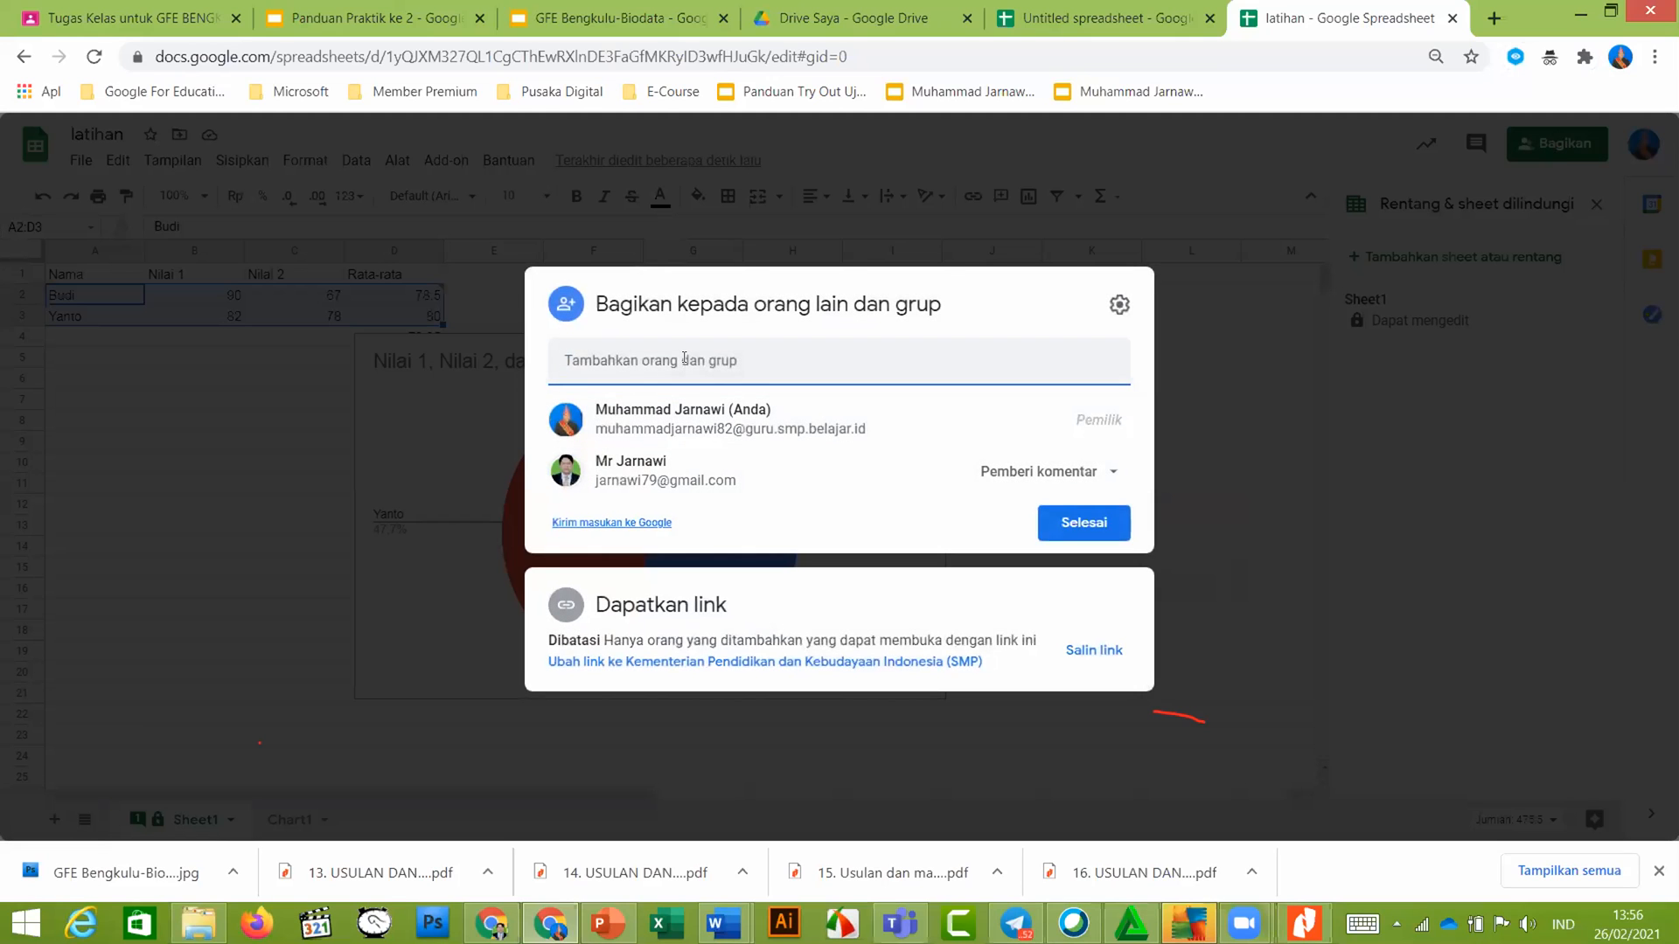
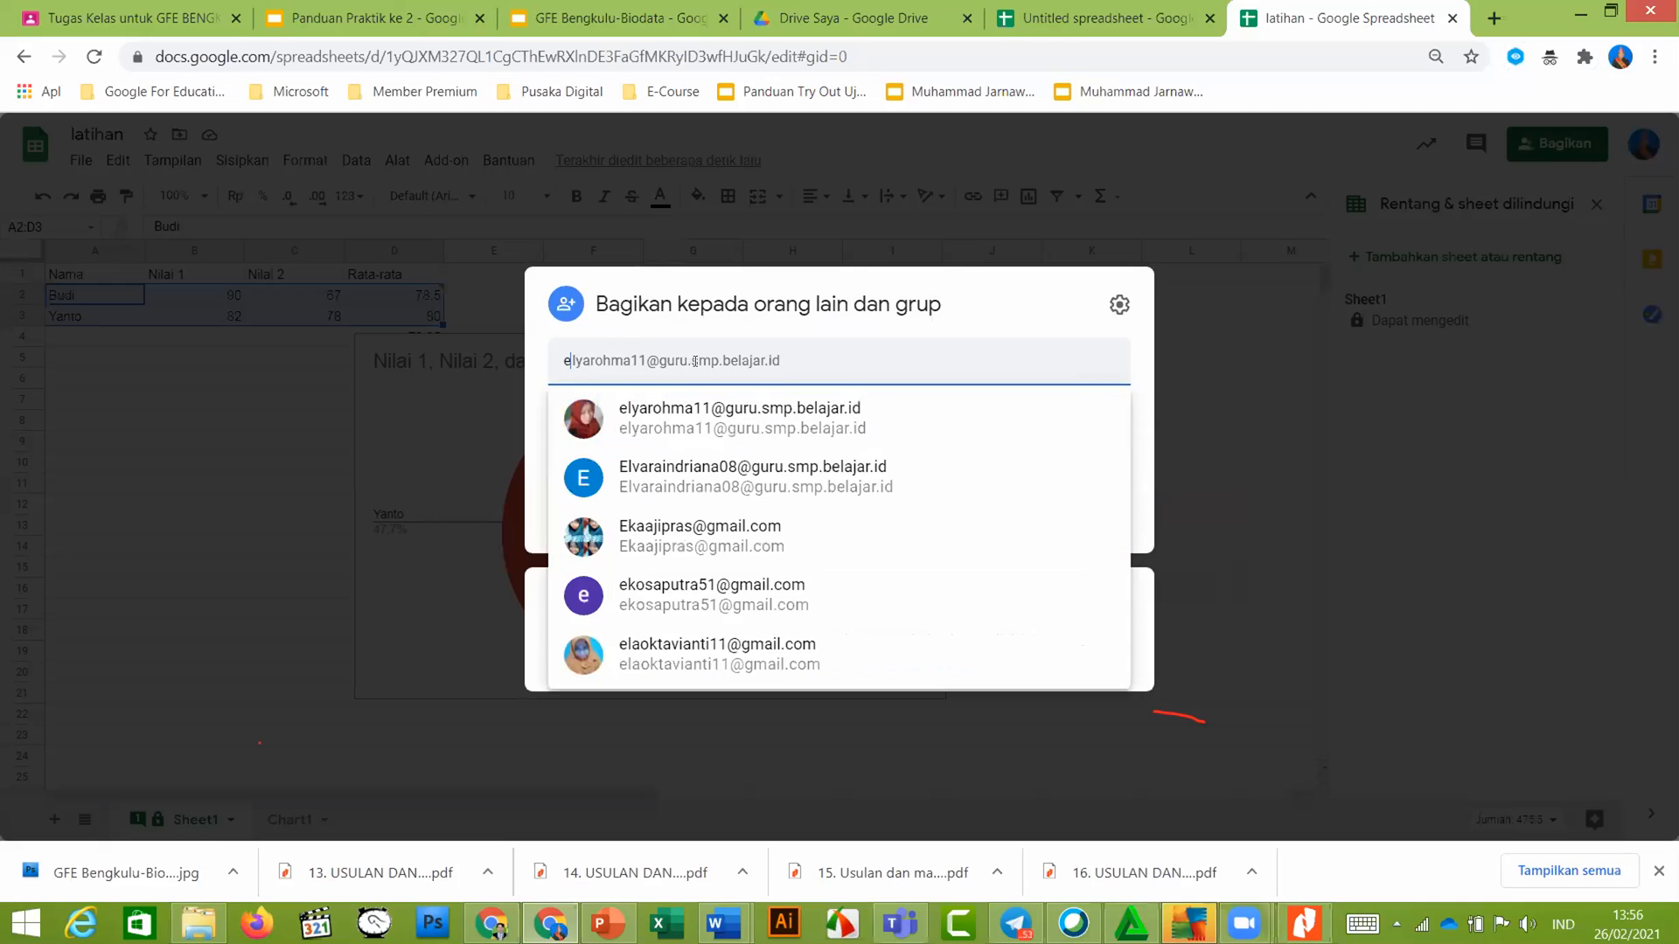
{"action": "left_click", "coordinate": [707, 437]}
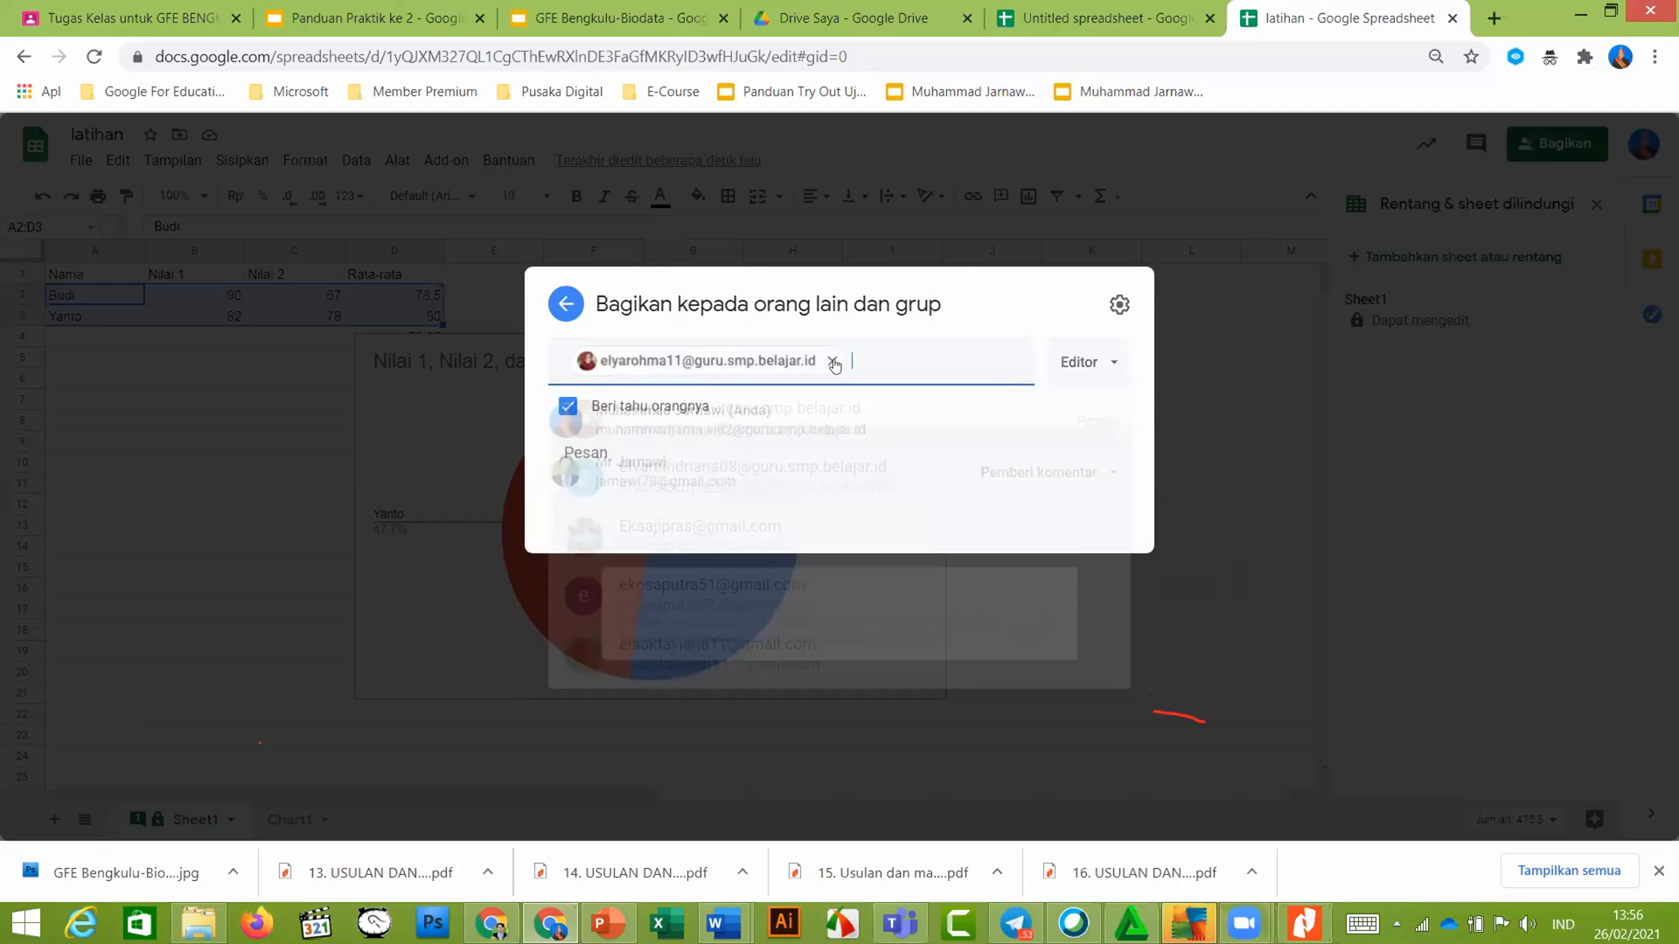
{"action": "left_click", "coordinate": [1086, 376]}
{"action": "left_click", "coordinate": [1106, 474]}
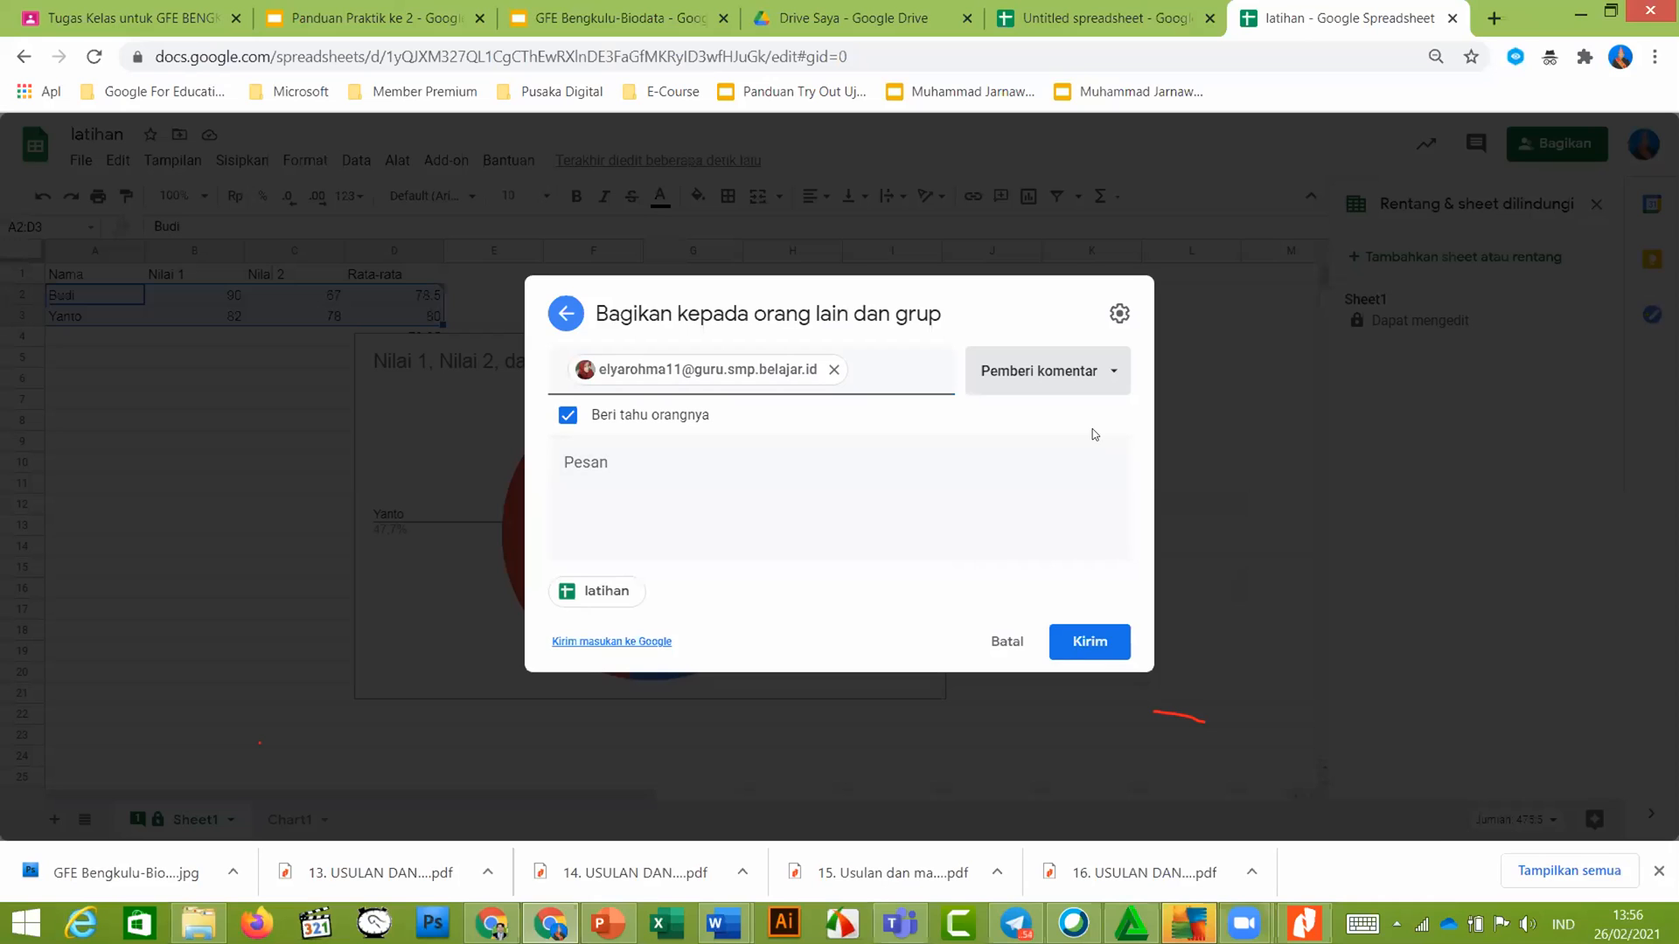
{"action": "left_click", "coordinate": [1076, 385]}
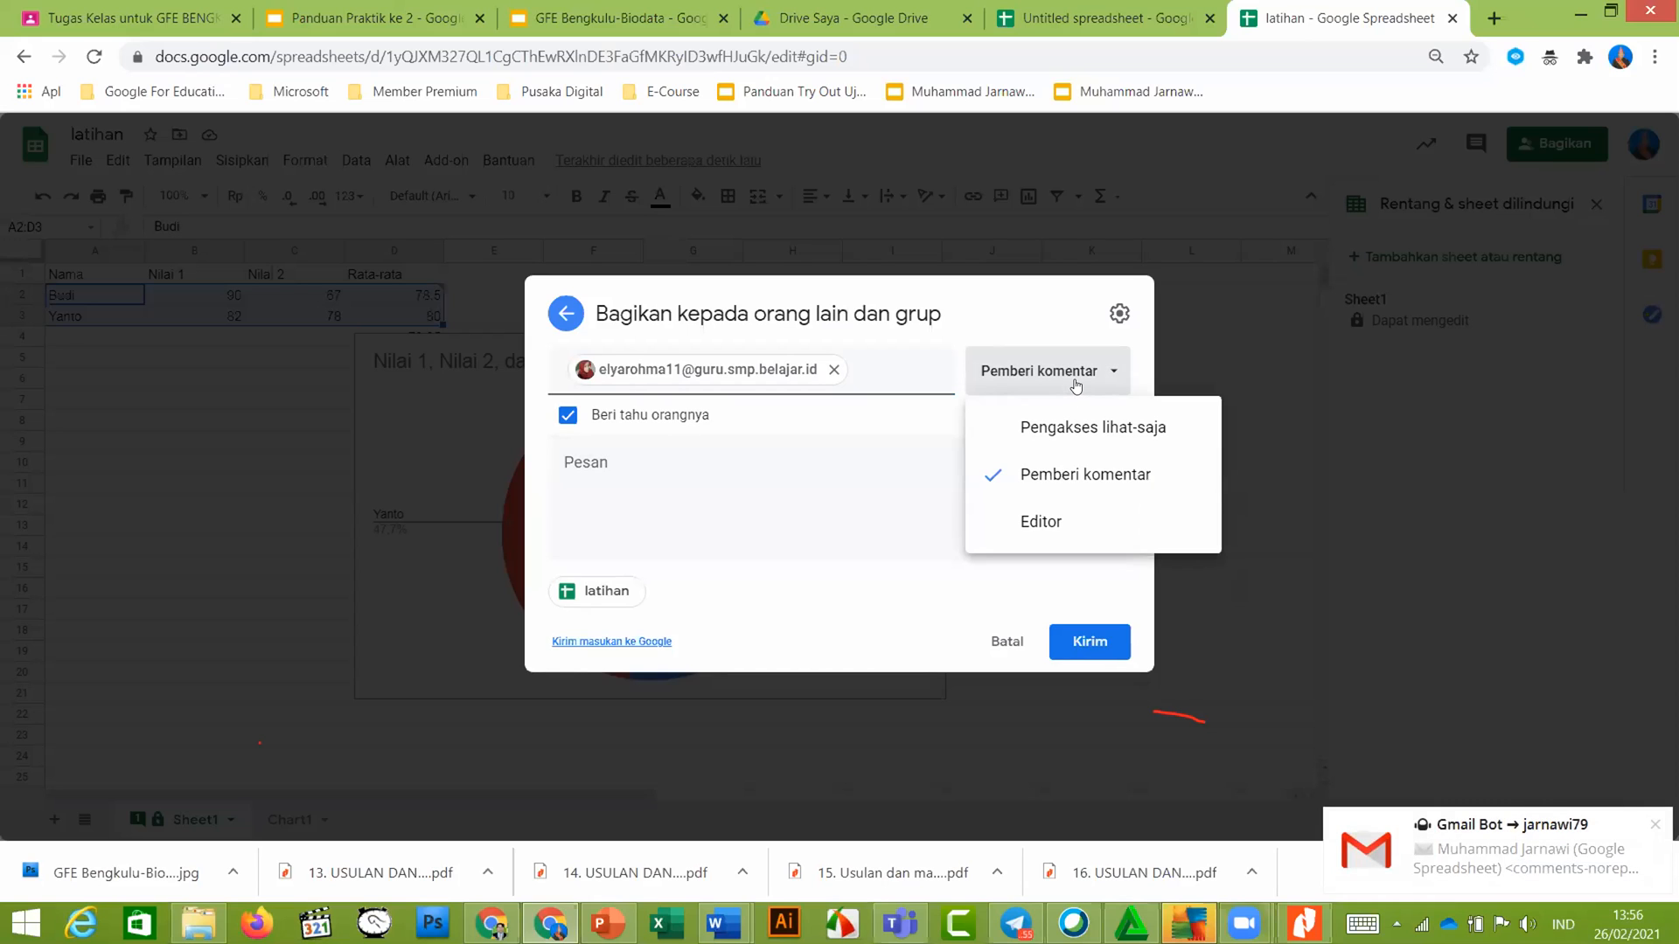
{"action": "left_click", "coordinate": [638, 149]}
Check guide slide 13 on copying charts, then return to latihan
{"action": "left_click", "coordinate": [375, 18]}
{"action": "scroll", "coordinate": [118, 588], "scroll_direction": "down", "scroll_amount": 2}
{"action": "left_click", "coordinate": [120, 587]}
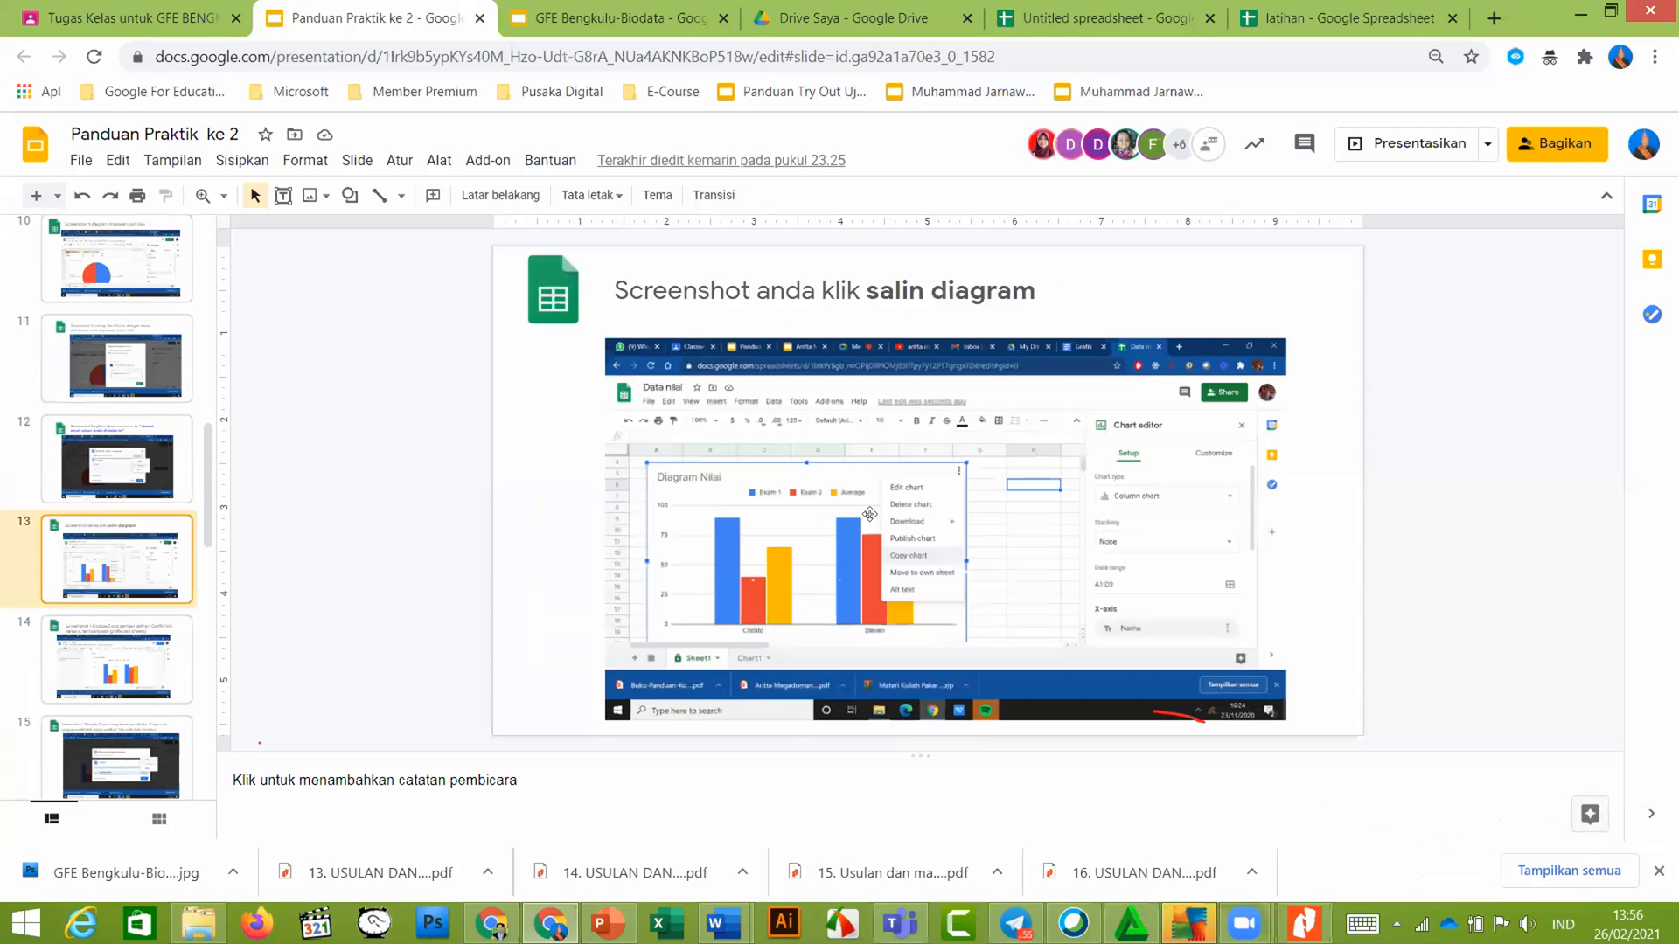
{"action": "left_click", "coordinate": [1336, 15]}
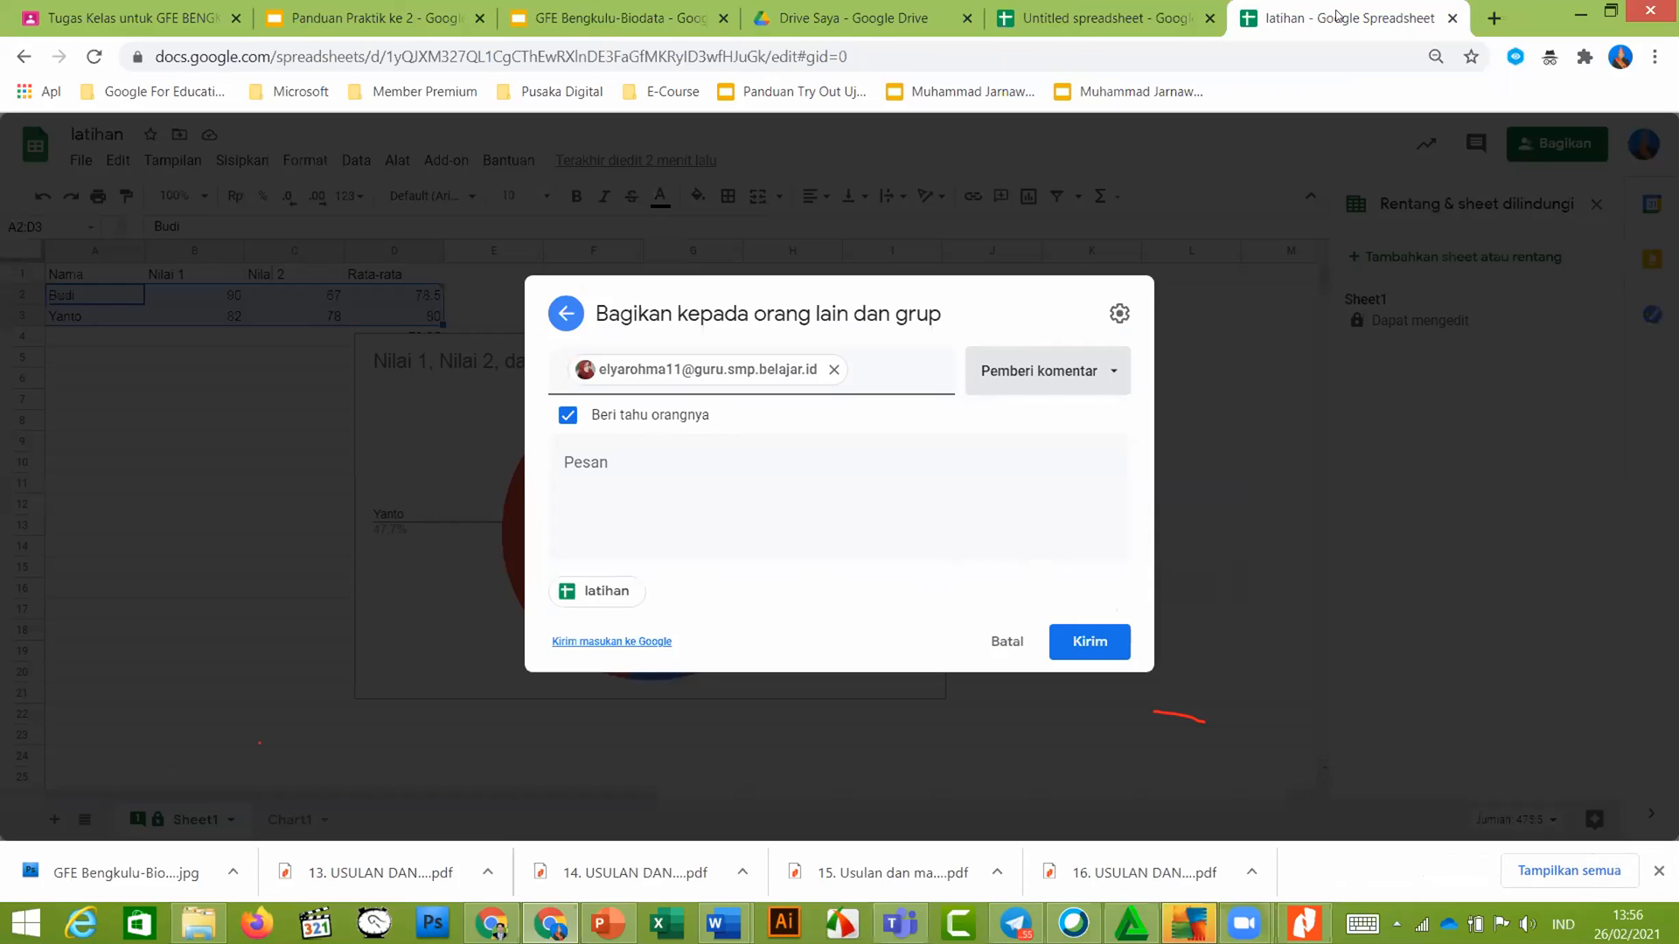
Discard the unsent invitation with Batal and Buang, close sharing with Selesai, and select the chart
{"action": "left_click", "coordinate": [1011, 644]}
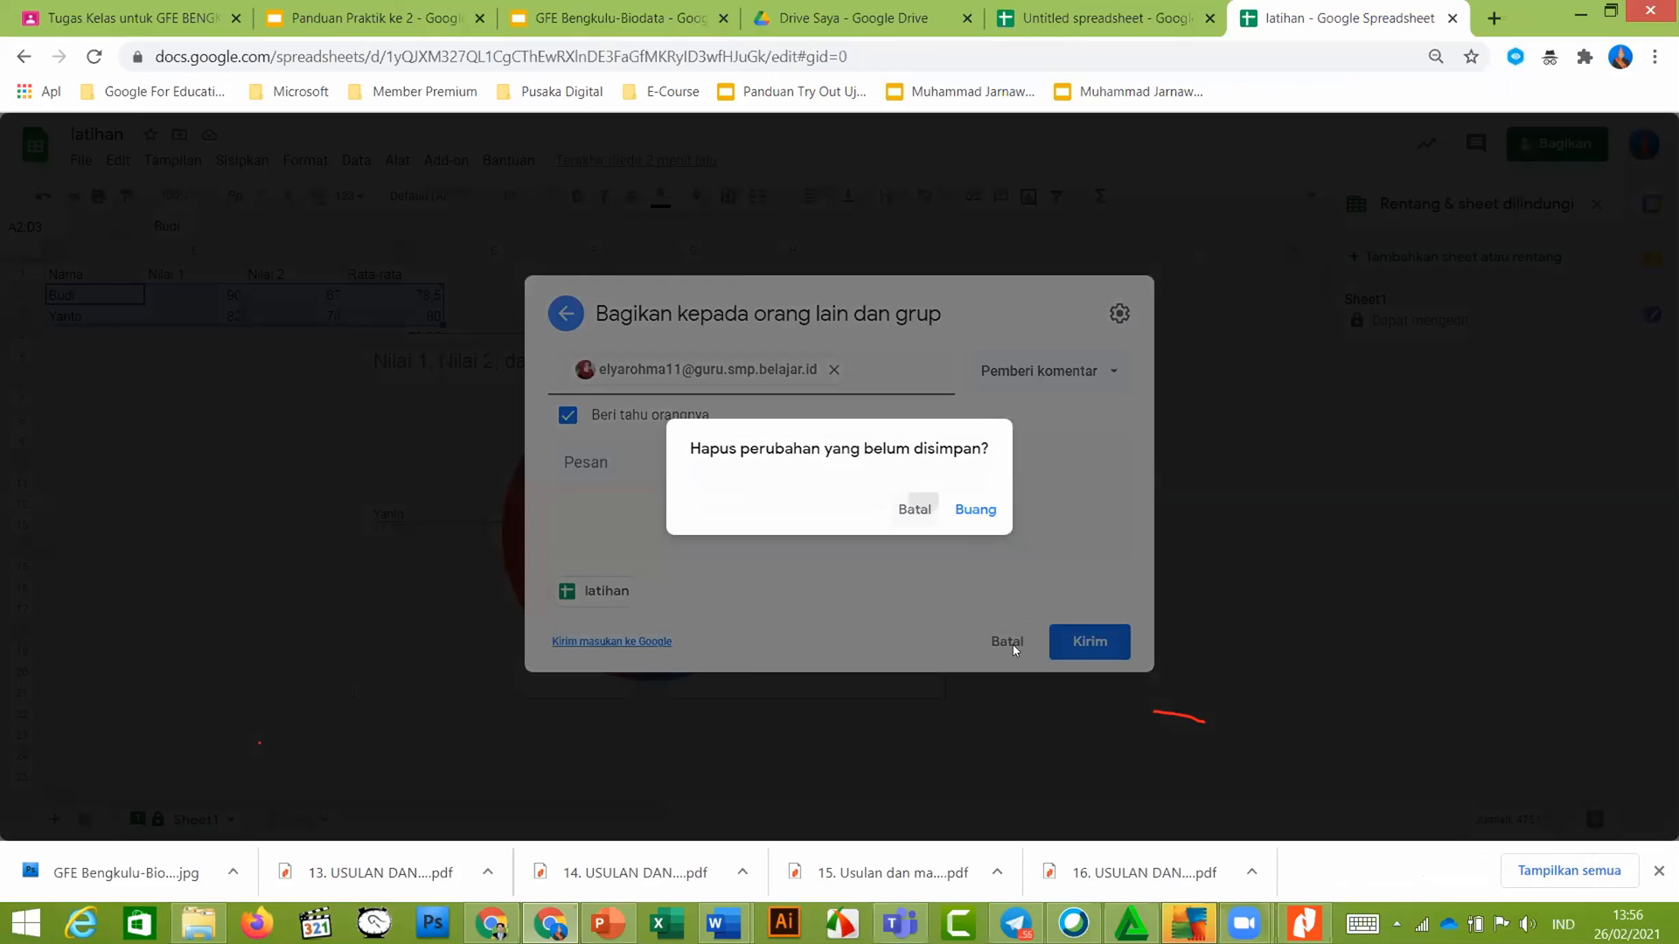
{"action": "left_click", "coordinate": [1005, 644]}
{"action": "left_click", "coordinate": [1005, 643]}
{"action": "left_click", "coordinate": [1059, 527]}
{"action": "left_click", "coordinate": [881, 388]}
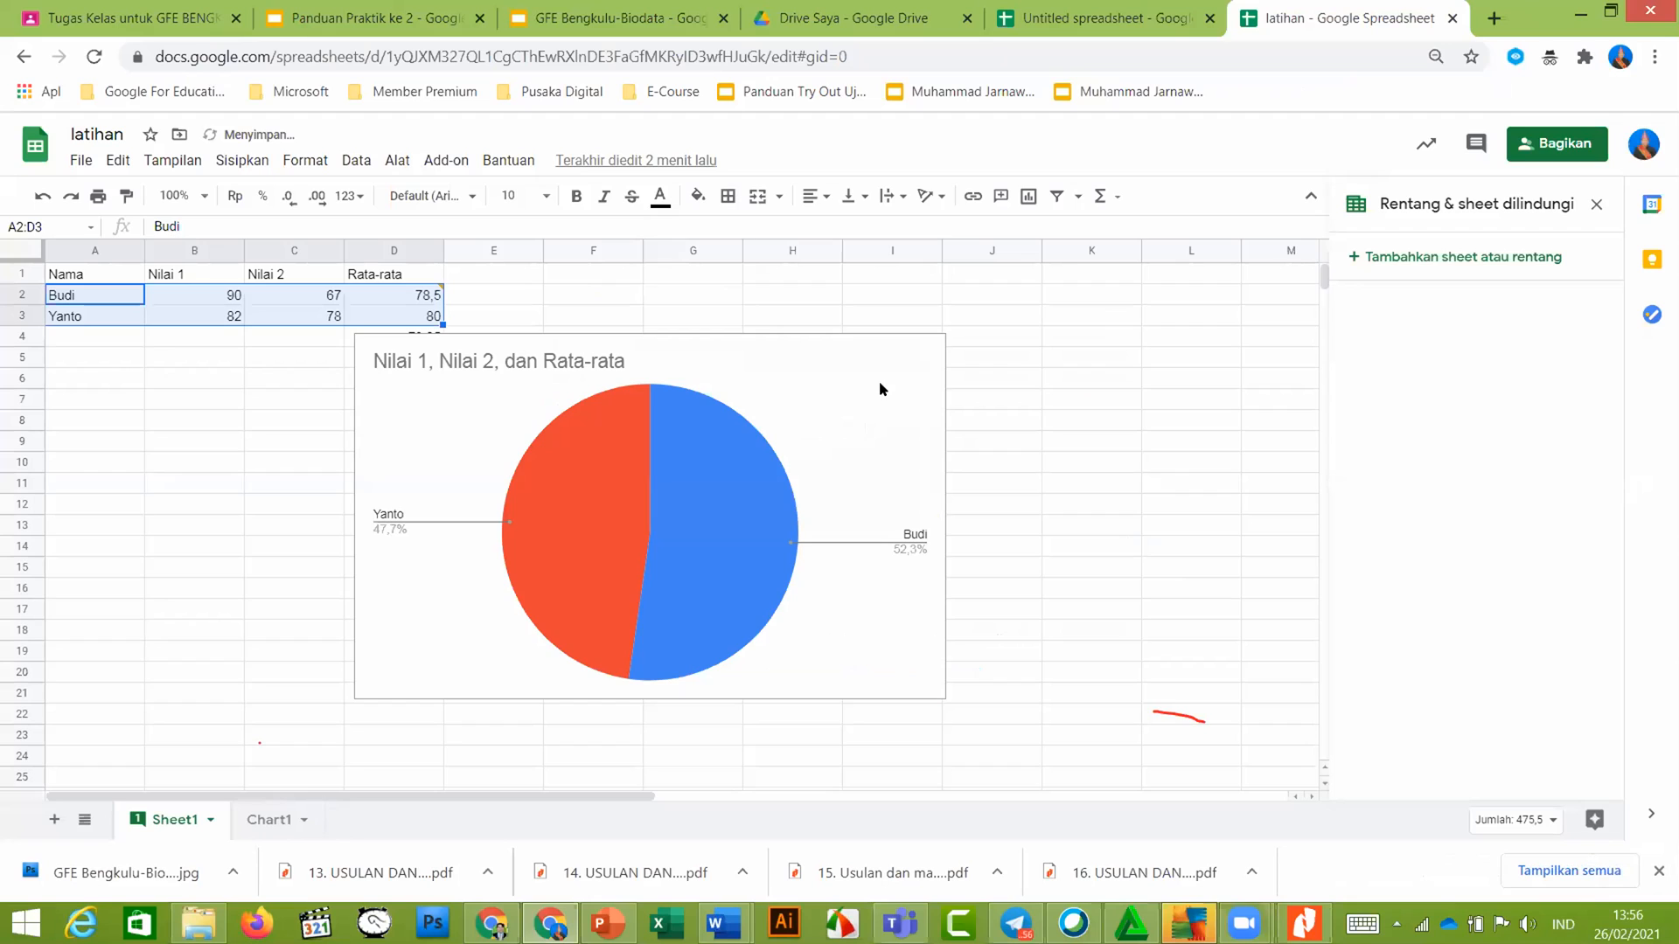
{"action": "left_click", "coordinate": [854, 390]}
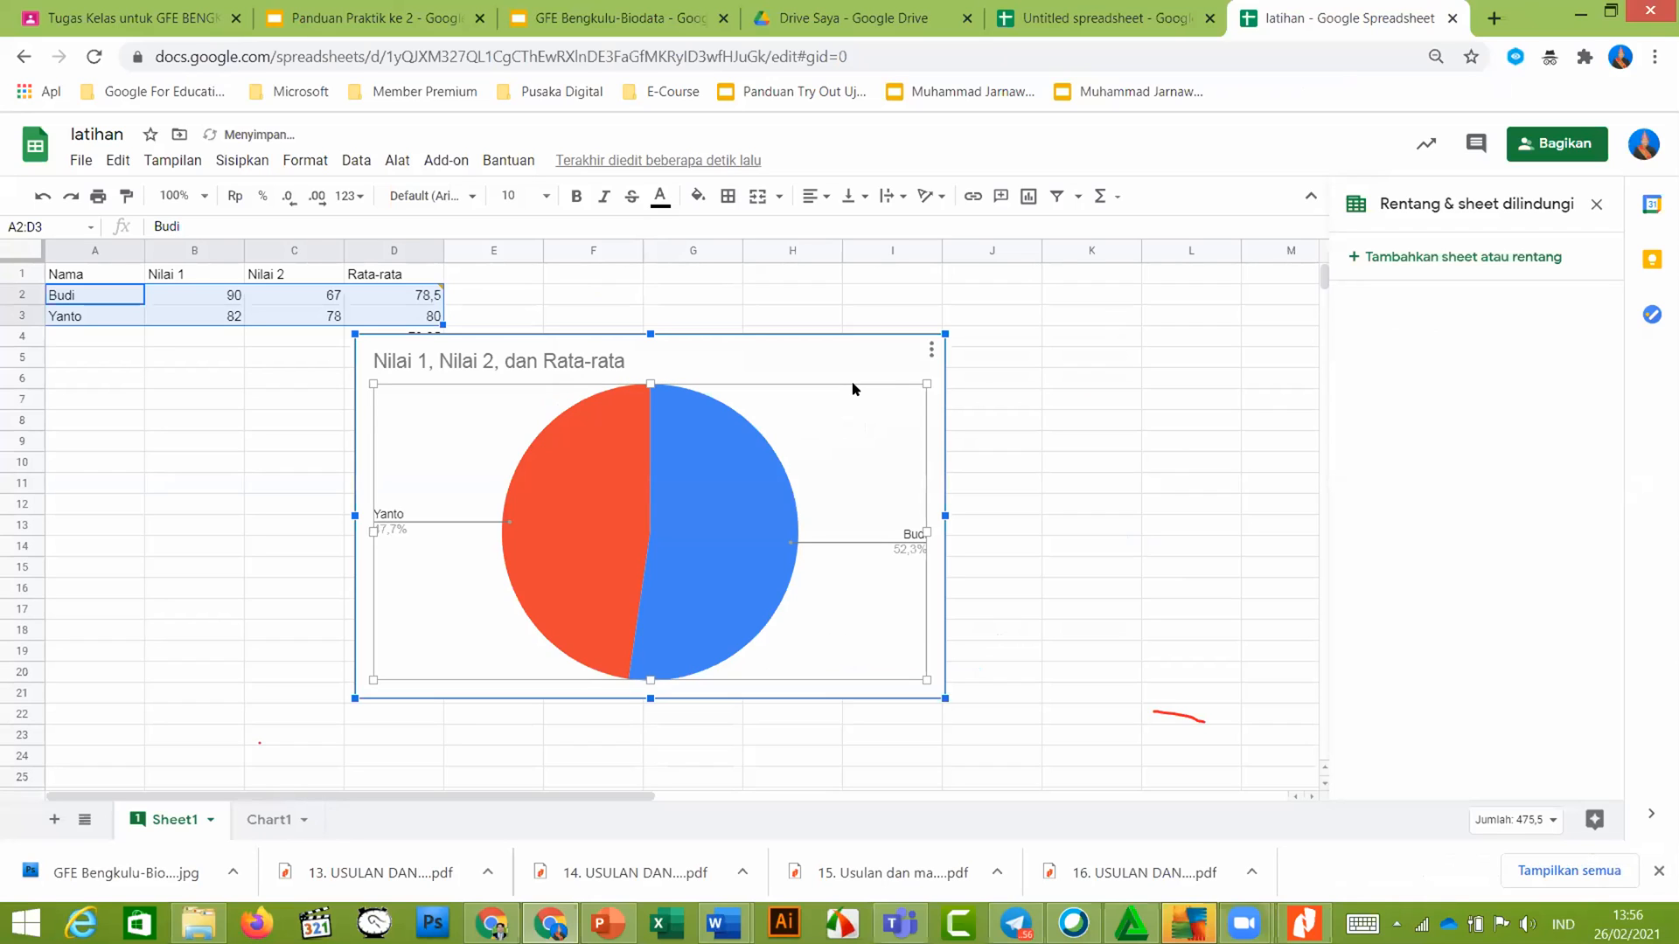
Undo back to the column chart and copy it with Salin diagram
{"action": "key", "text": "ctrl+z"}
{"action": "left_click", "coordinate": [918, 367]}
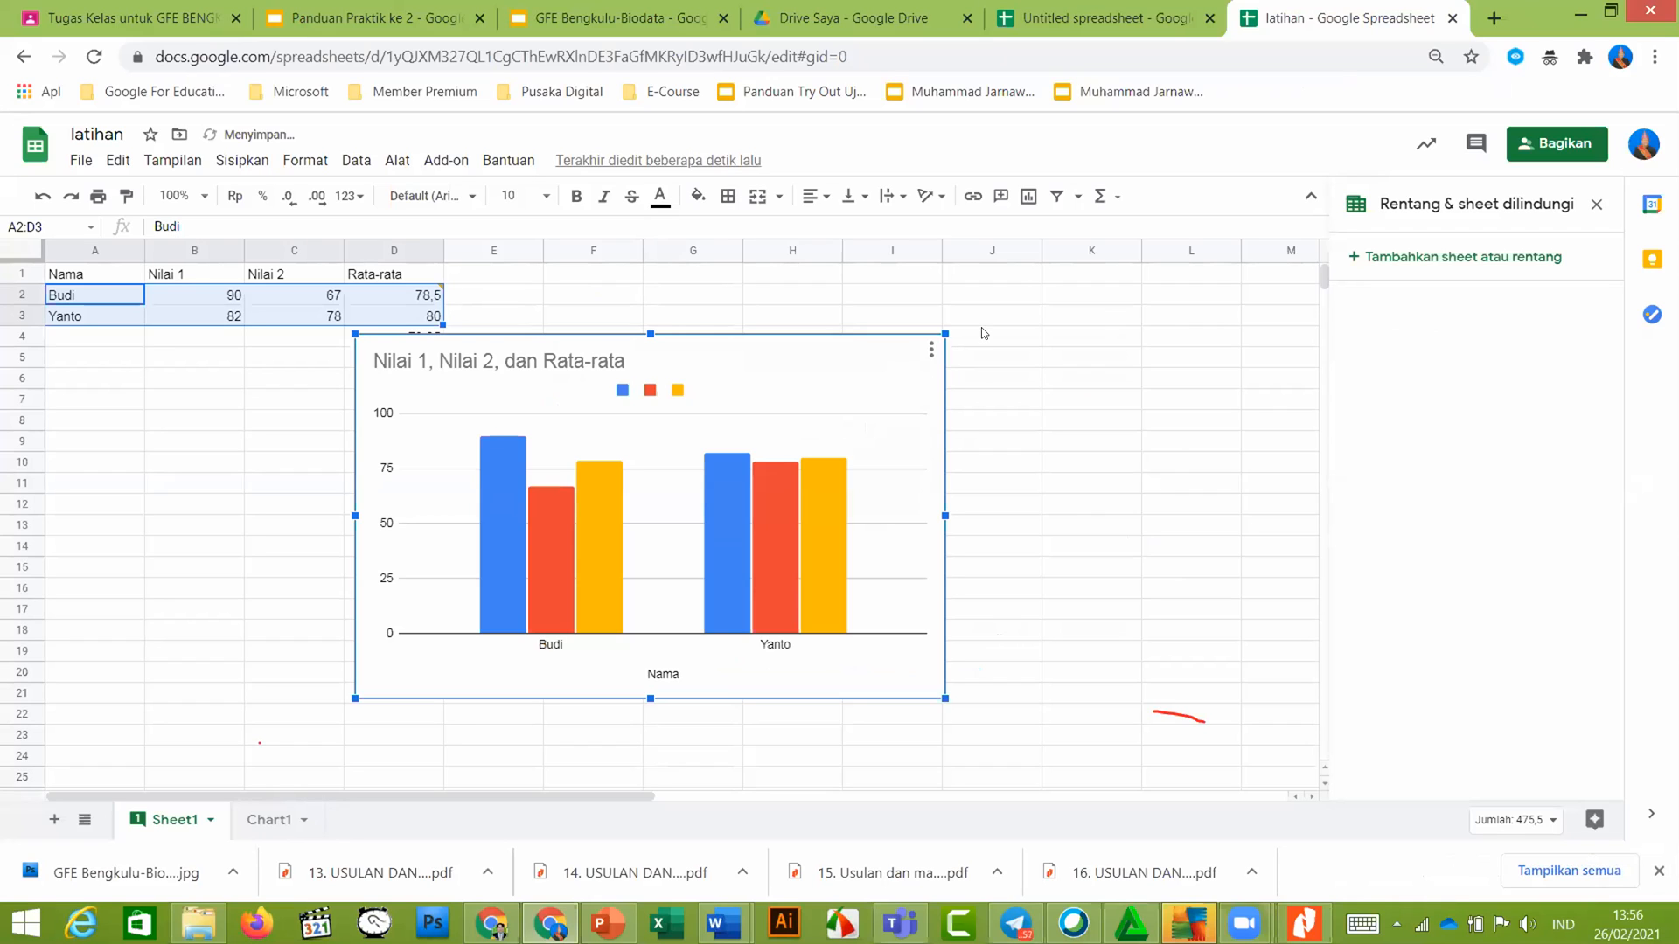
{"action": "left_click", "coordinate": [931, 350]}
{"action": "left_click", "coordinate": [944, 349]}
{"action": "left_click", "coordinate": [930, 357]}
{"action": "left_click", "coordinate": [931, 353]}
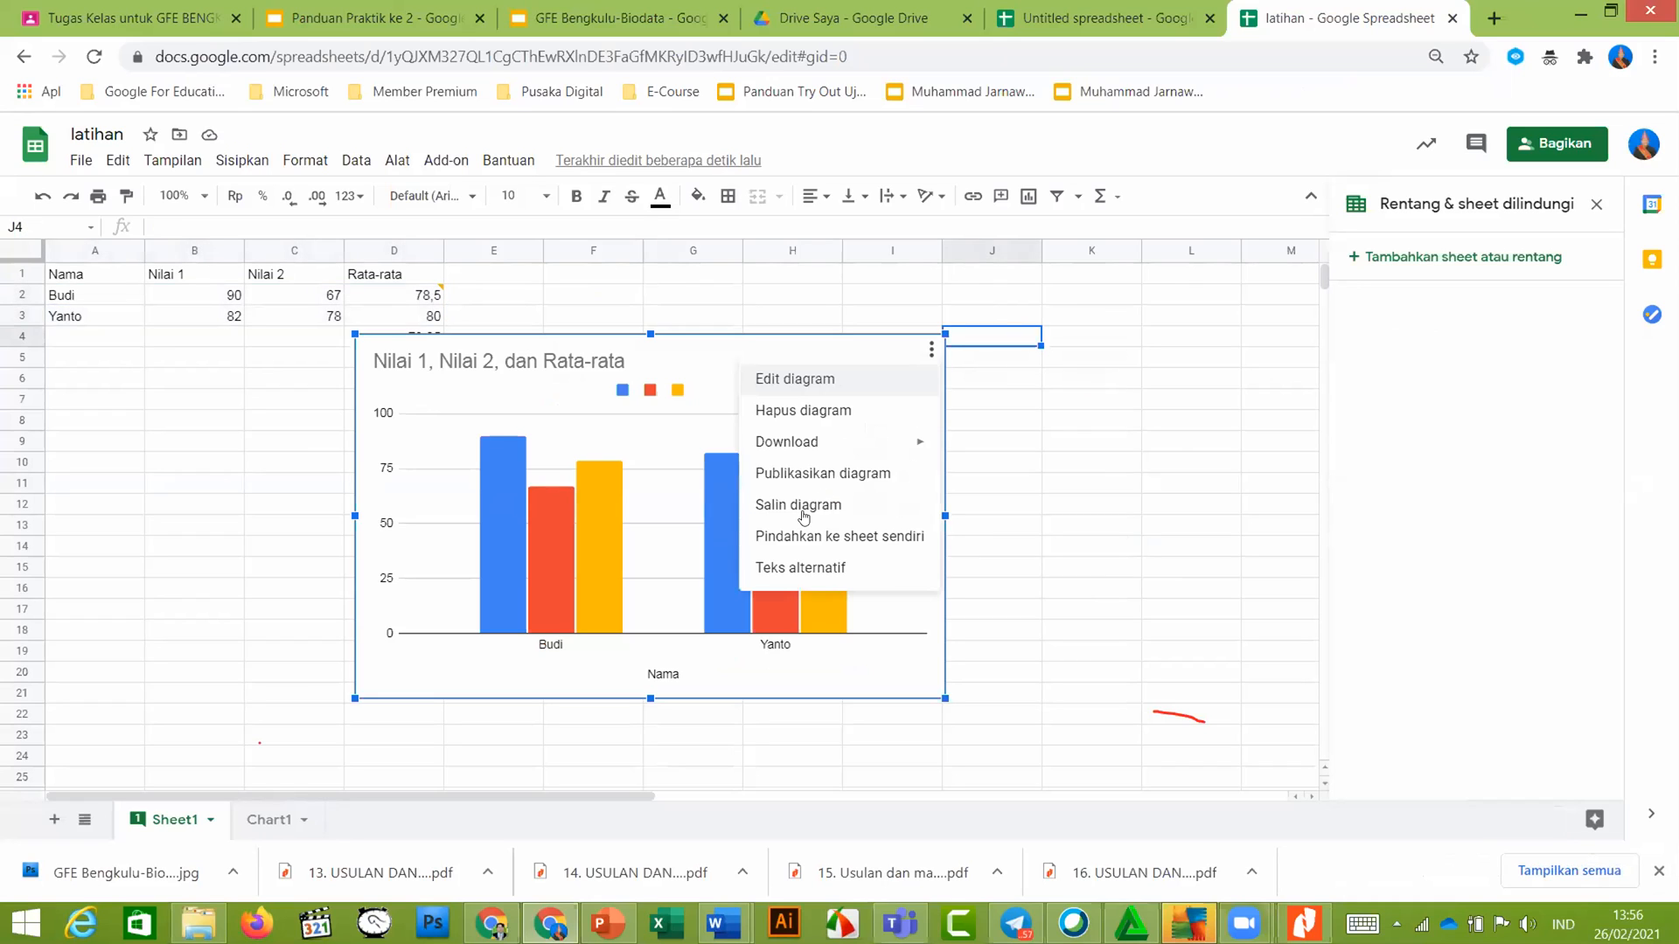
{"action": "left_click", "coordinate": [803, 507]}
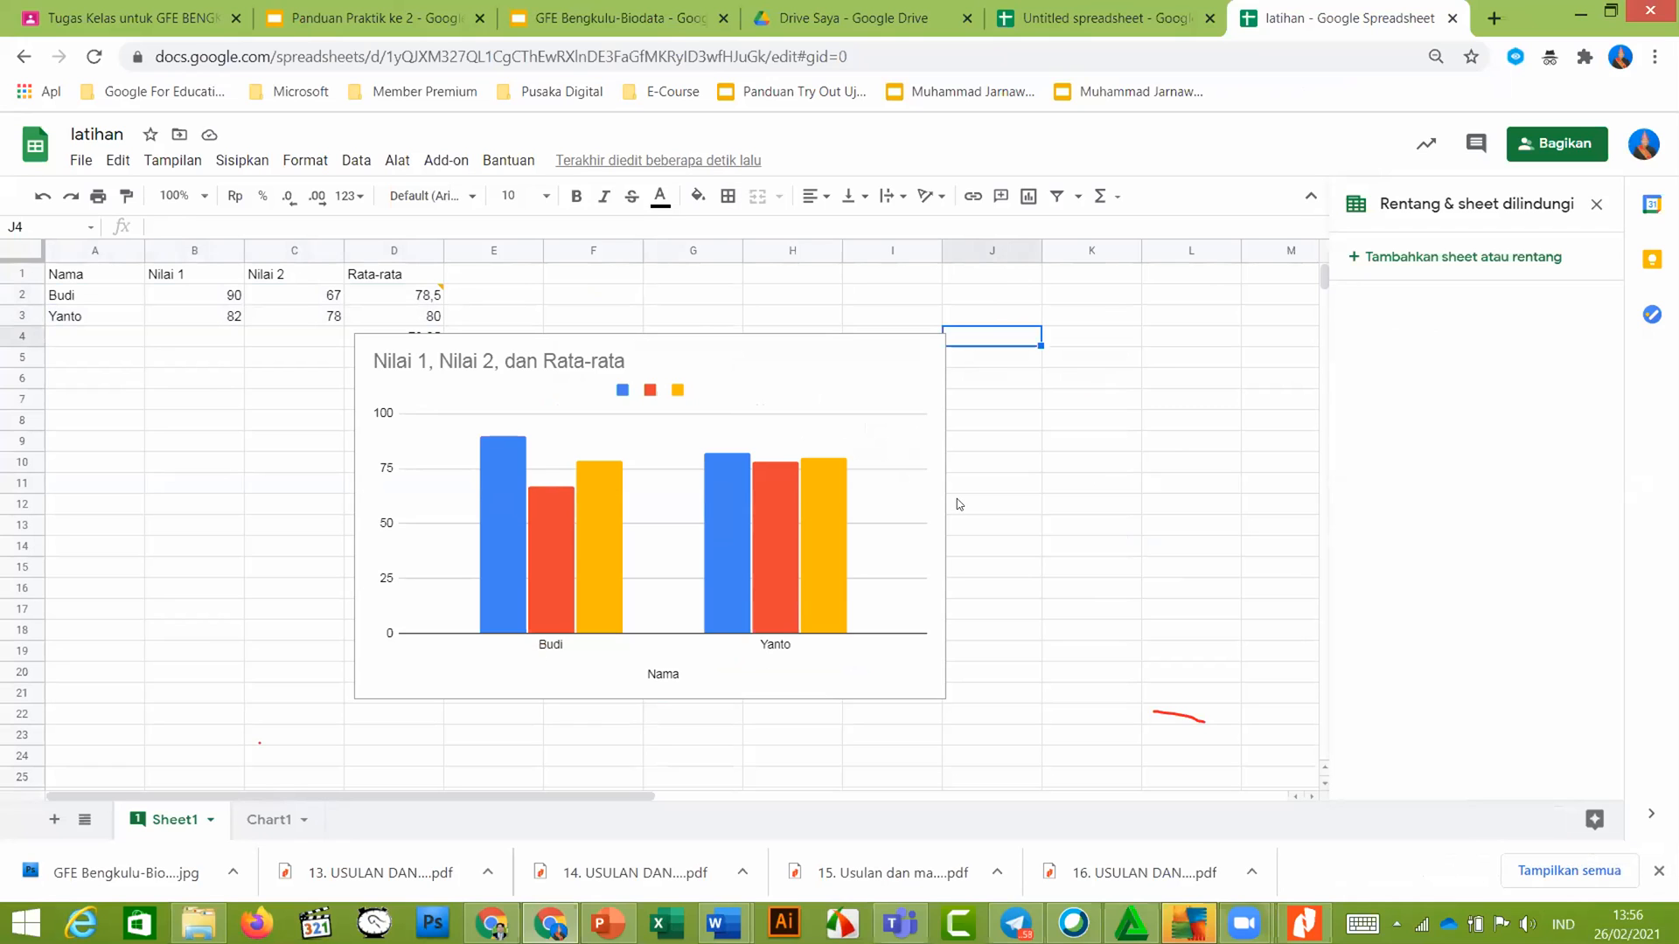
Switch to the Panduan Praktik ke 2 guide slides, then to another browser tab
{"action": "left_click", "coordinate": [419, 14]}
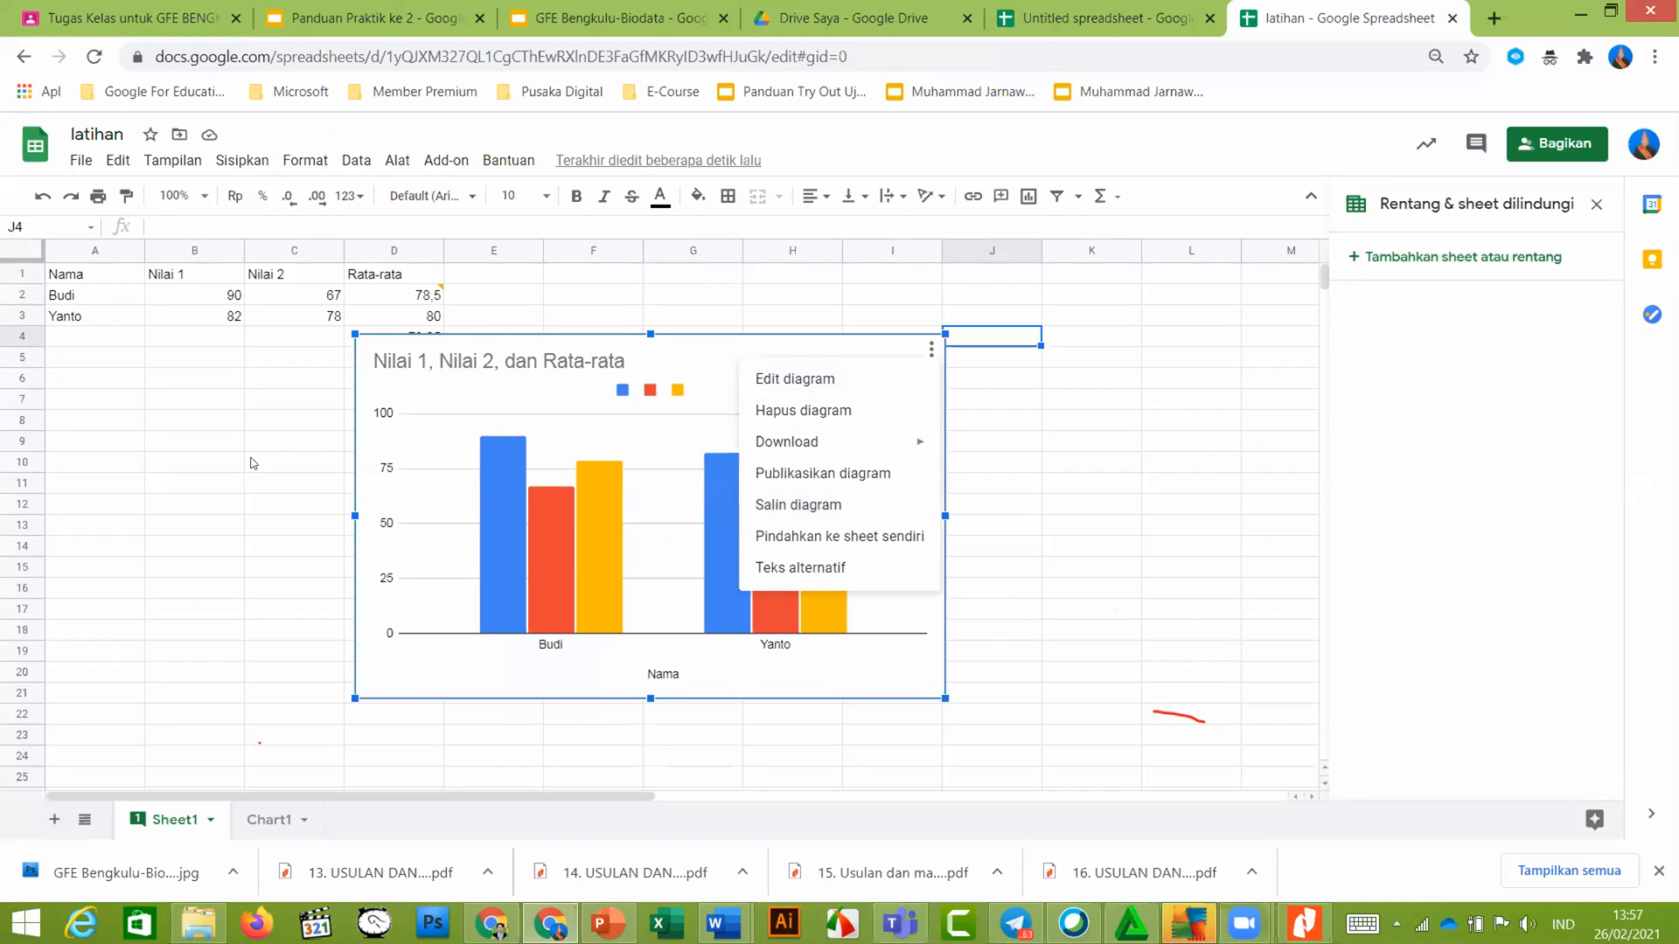
{"action": "key", "text": "ctrl+2"}
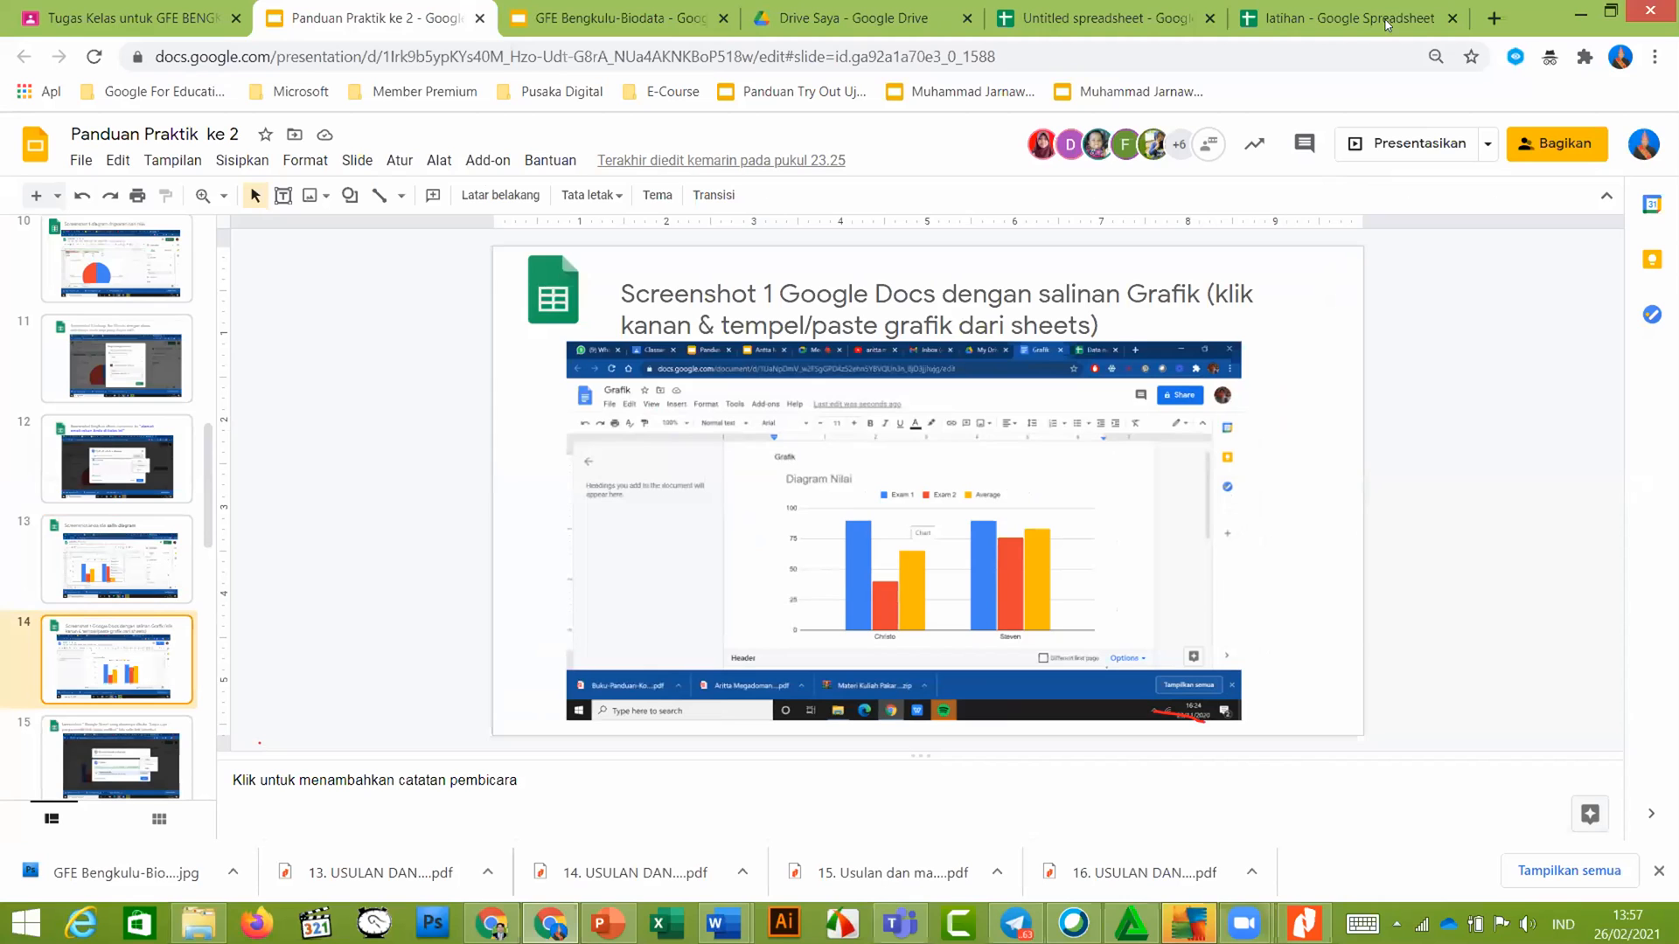
{"action": "key", "text": "ctrl+1"}
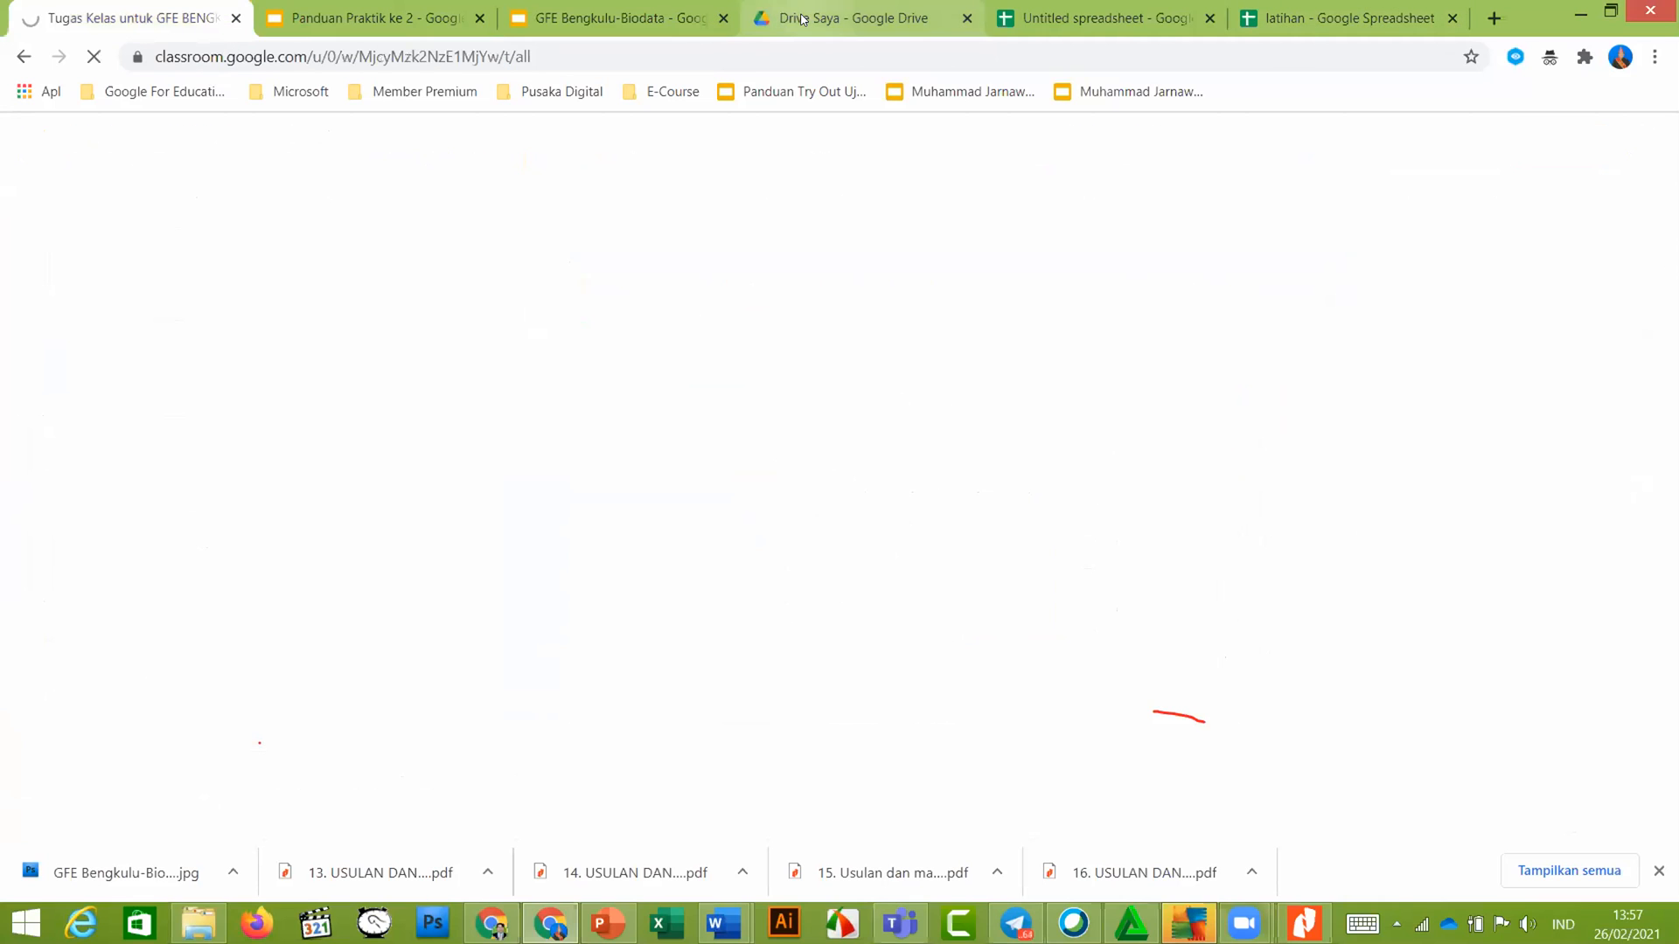
From My Drive, create a document via Baru > Google Dokumen > Dokumen kosong
{"action": "left_click", "coordinate": [802, 19]}
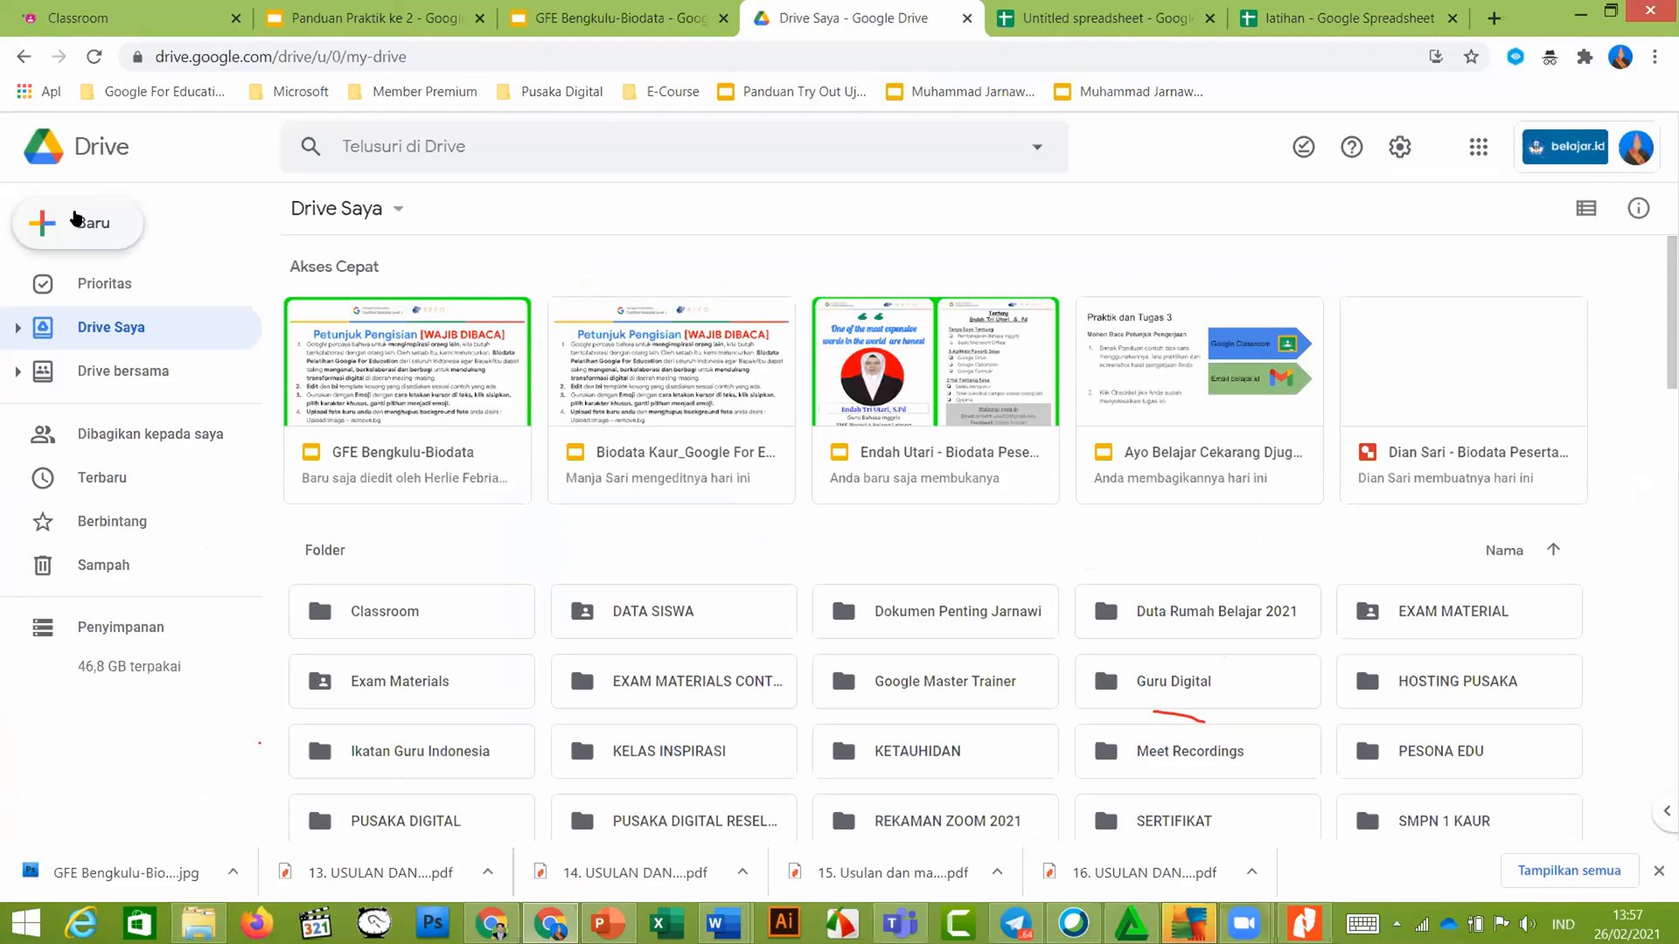
{"action": "left_click", "coordinate": [76, 220]}
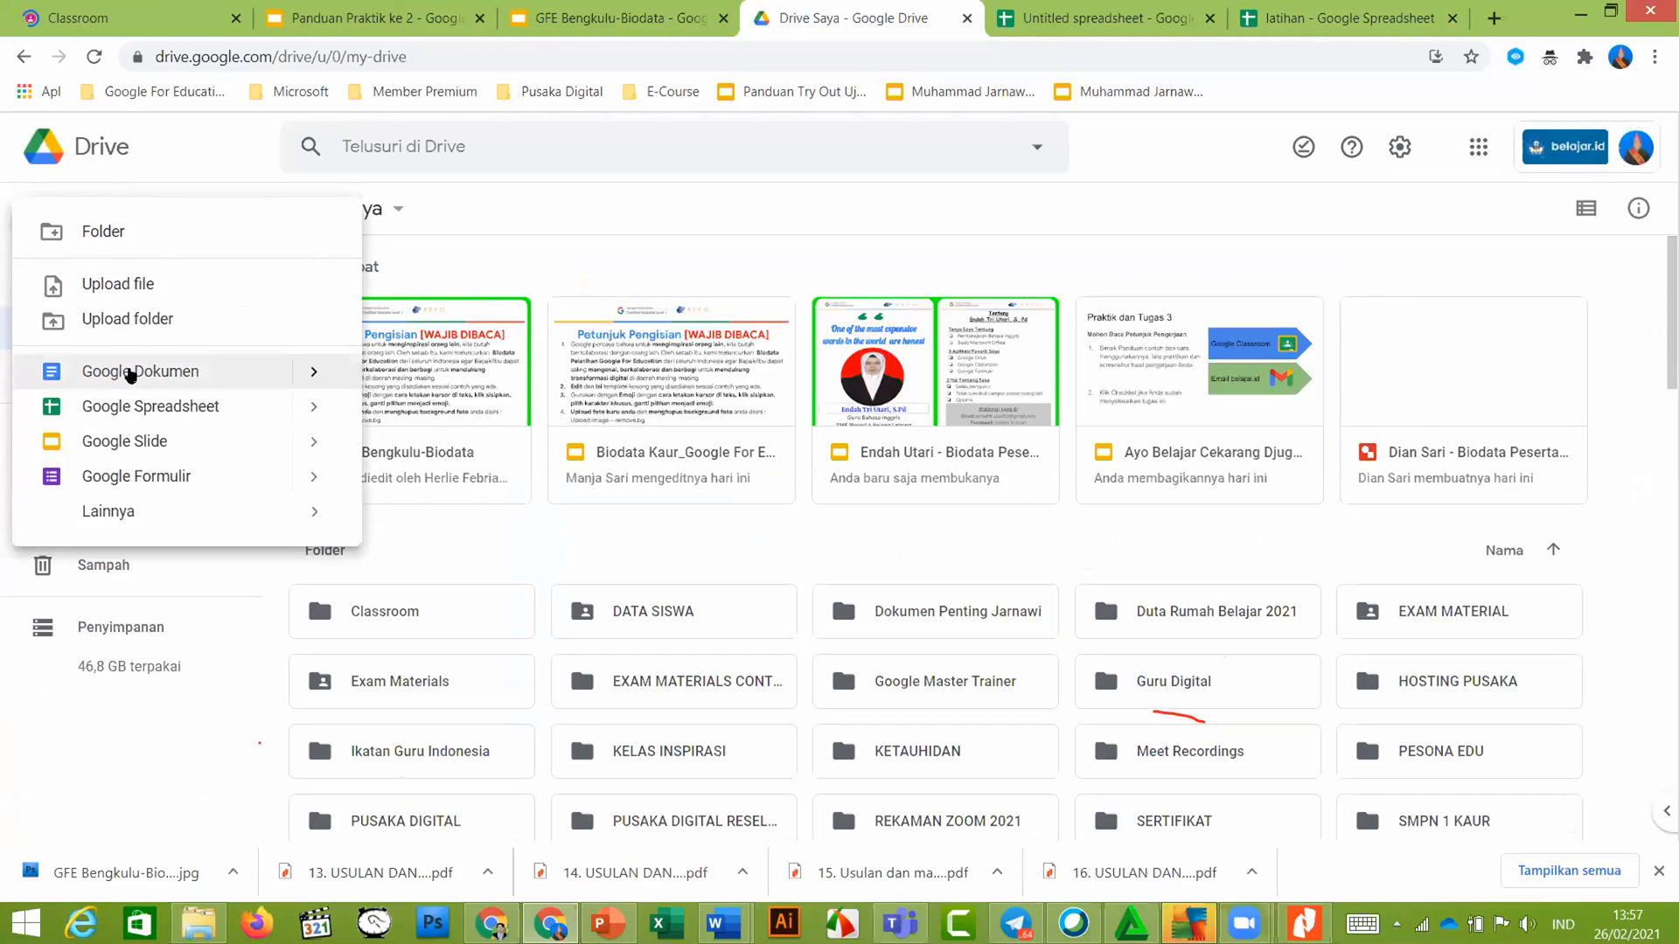
{"action": "mouse_move", "coordinate": [207, 367]}
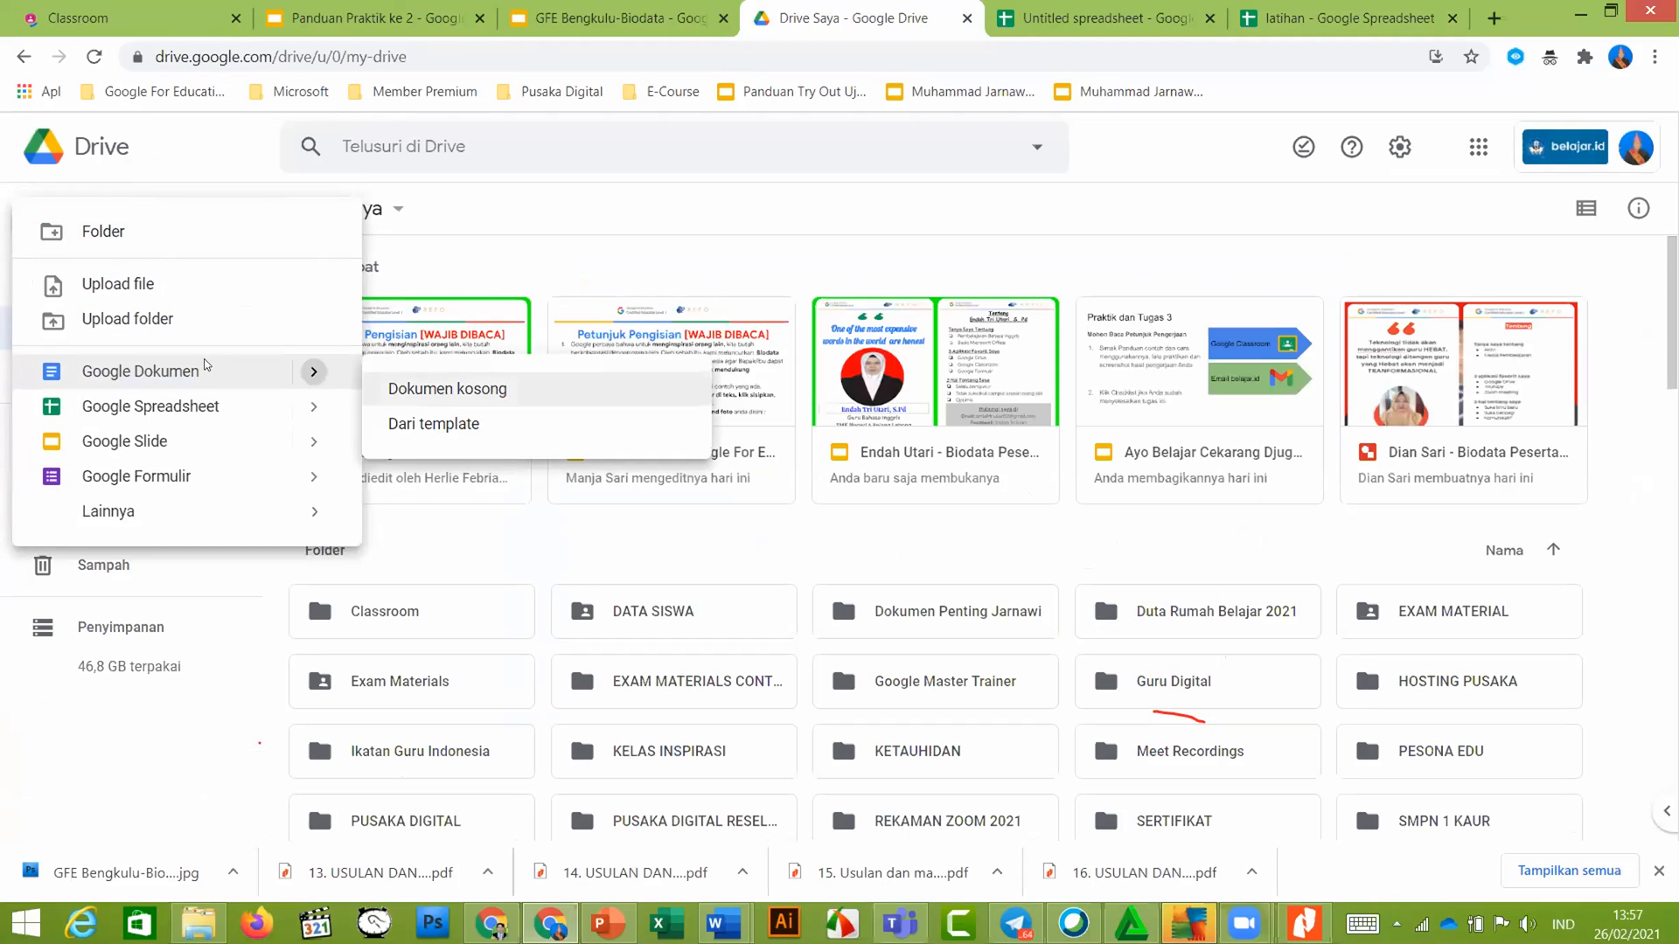
{"action": "left_click", "coordinate": [490, 389]}
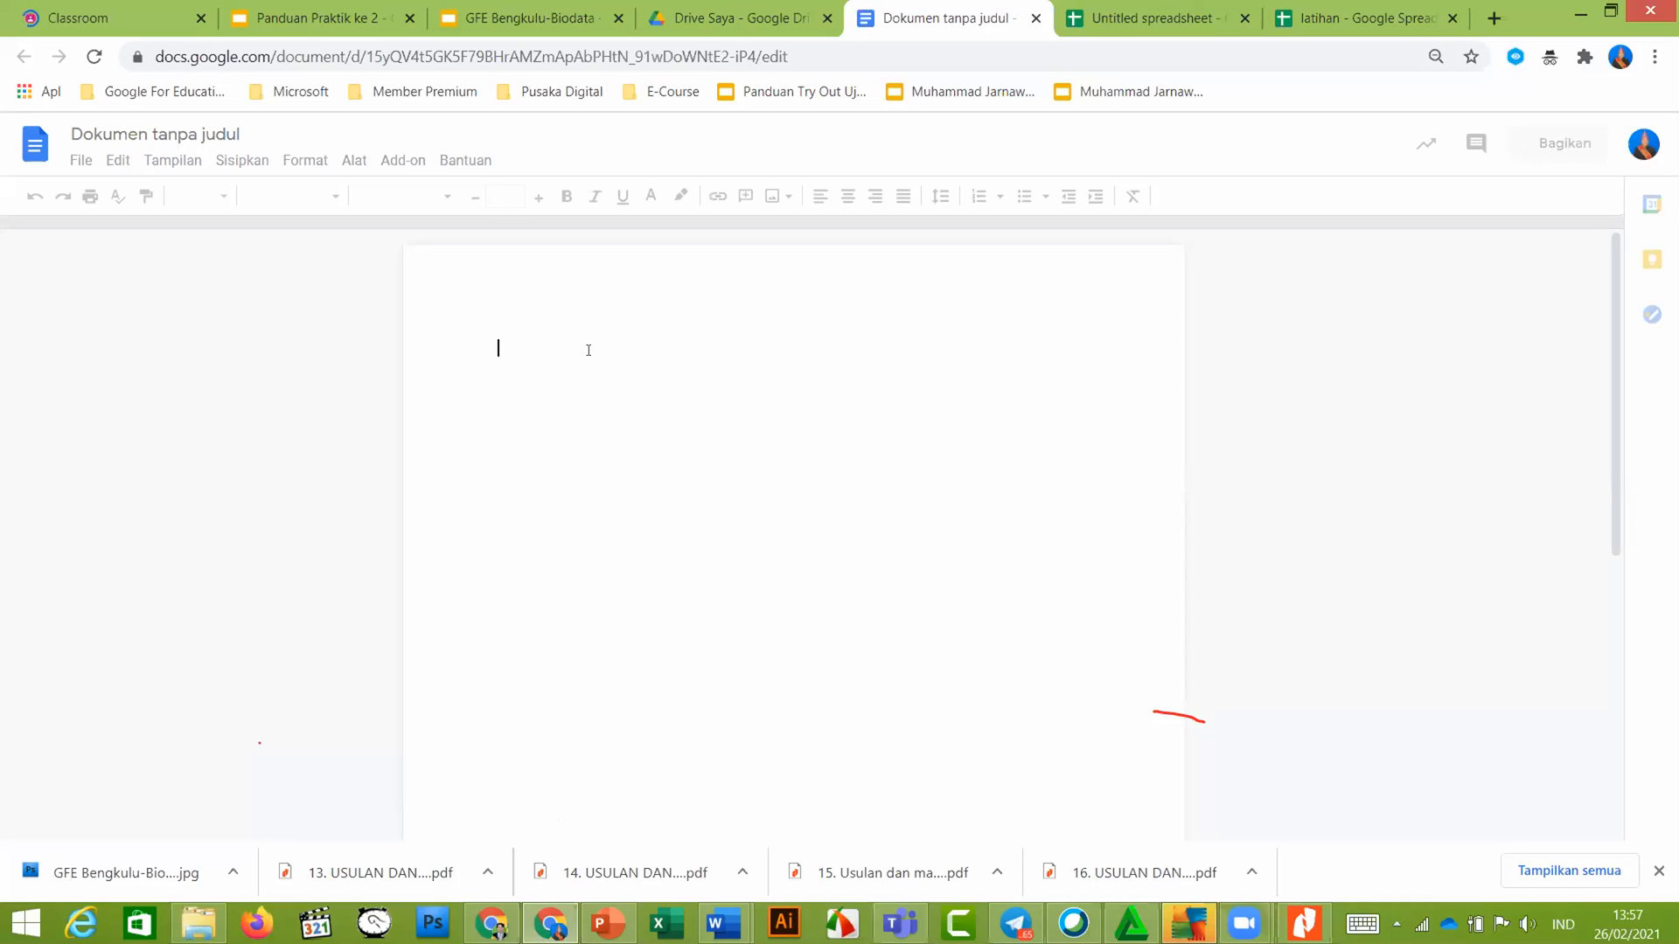
Paste the Nilai 1, Nilai 2, dan Rata-rata chart into the document and return to the guide
{"action": "key", "text": "ctrl+v"}
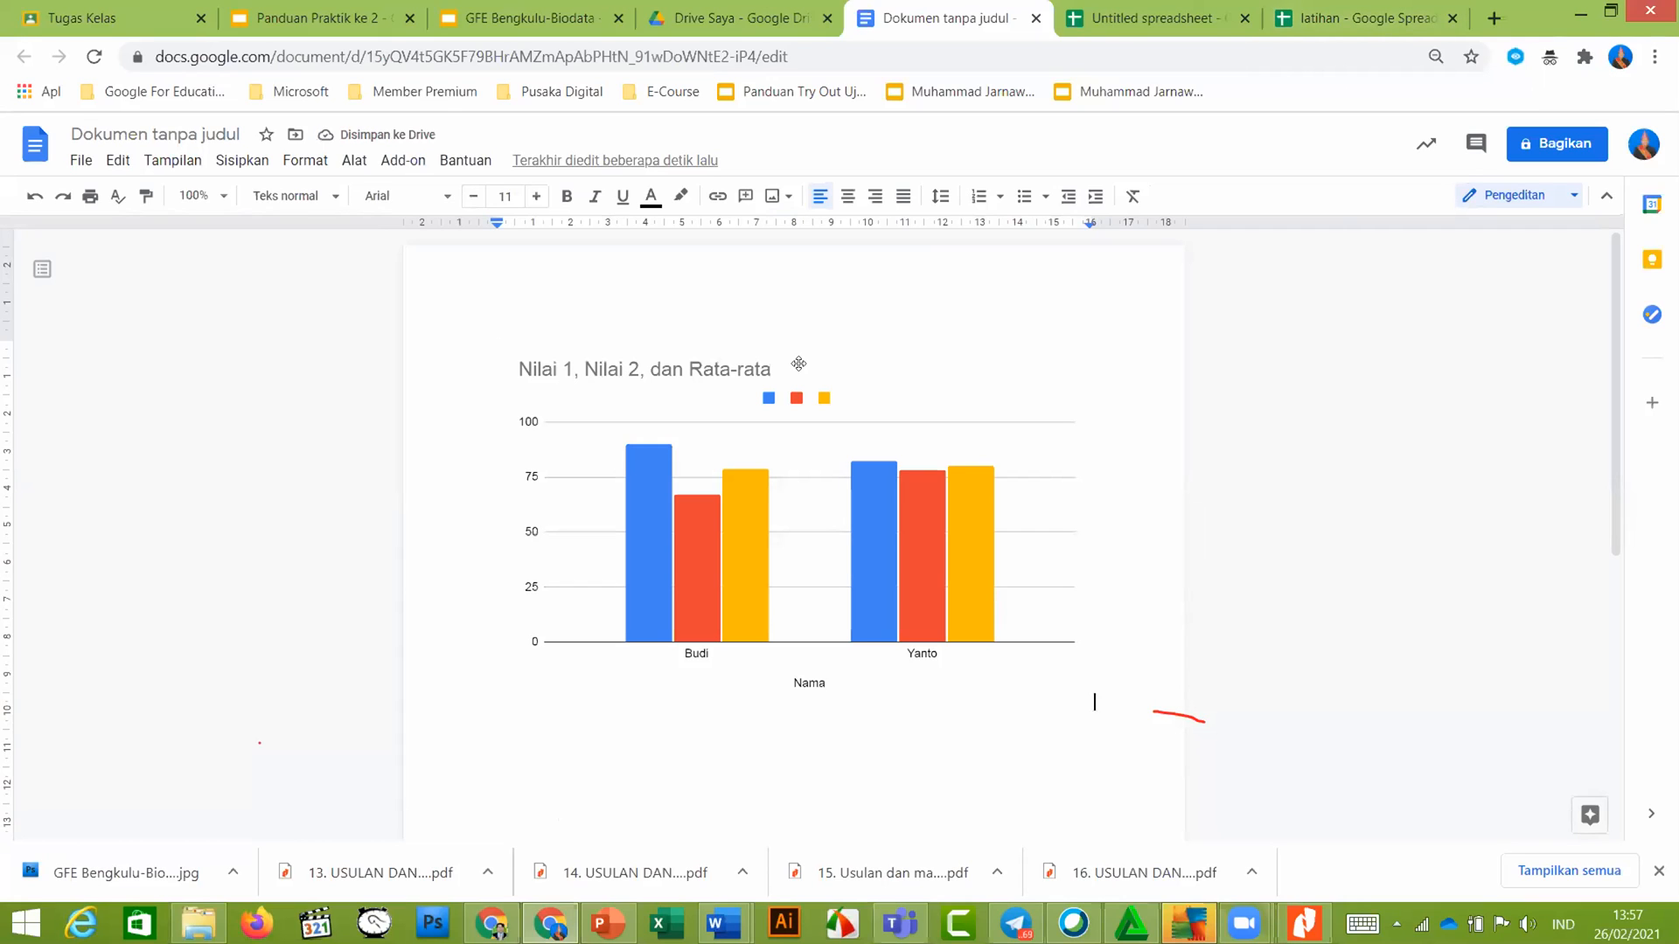
{"action": "left_click", "coordinate": [338, 11]}
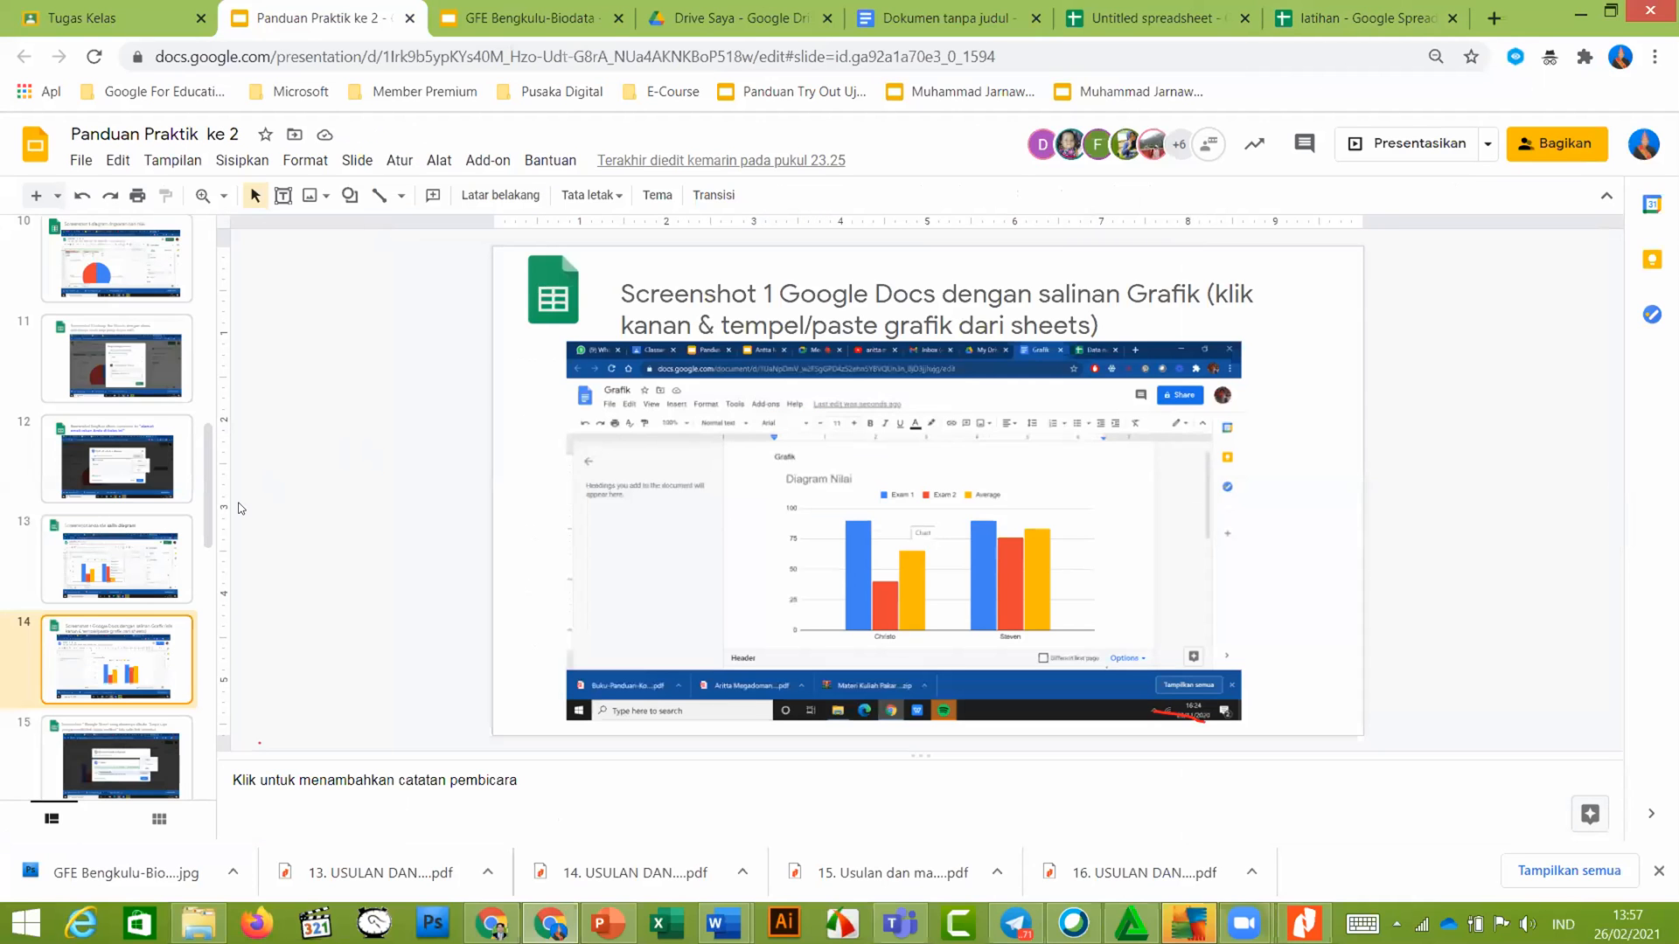
Browse the guide to slide 15 on link sharing, then go back to latihan
{"action": "key", "text": "Down"}
{"action": "key", "text": "Down"}
{"action": "key", "text": "Down"}
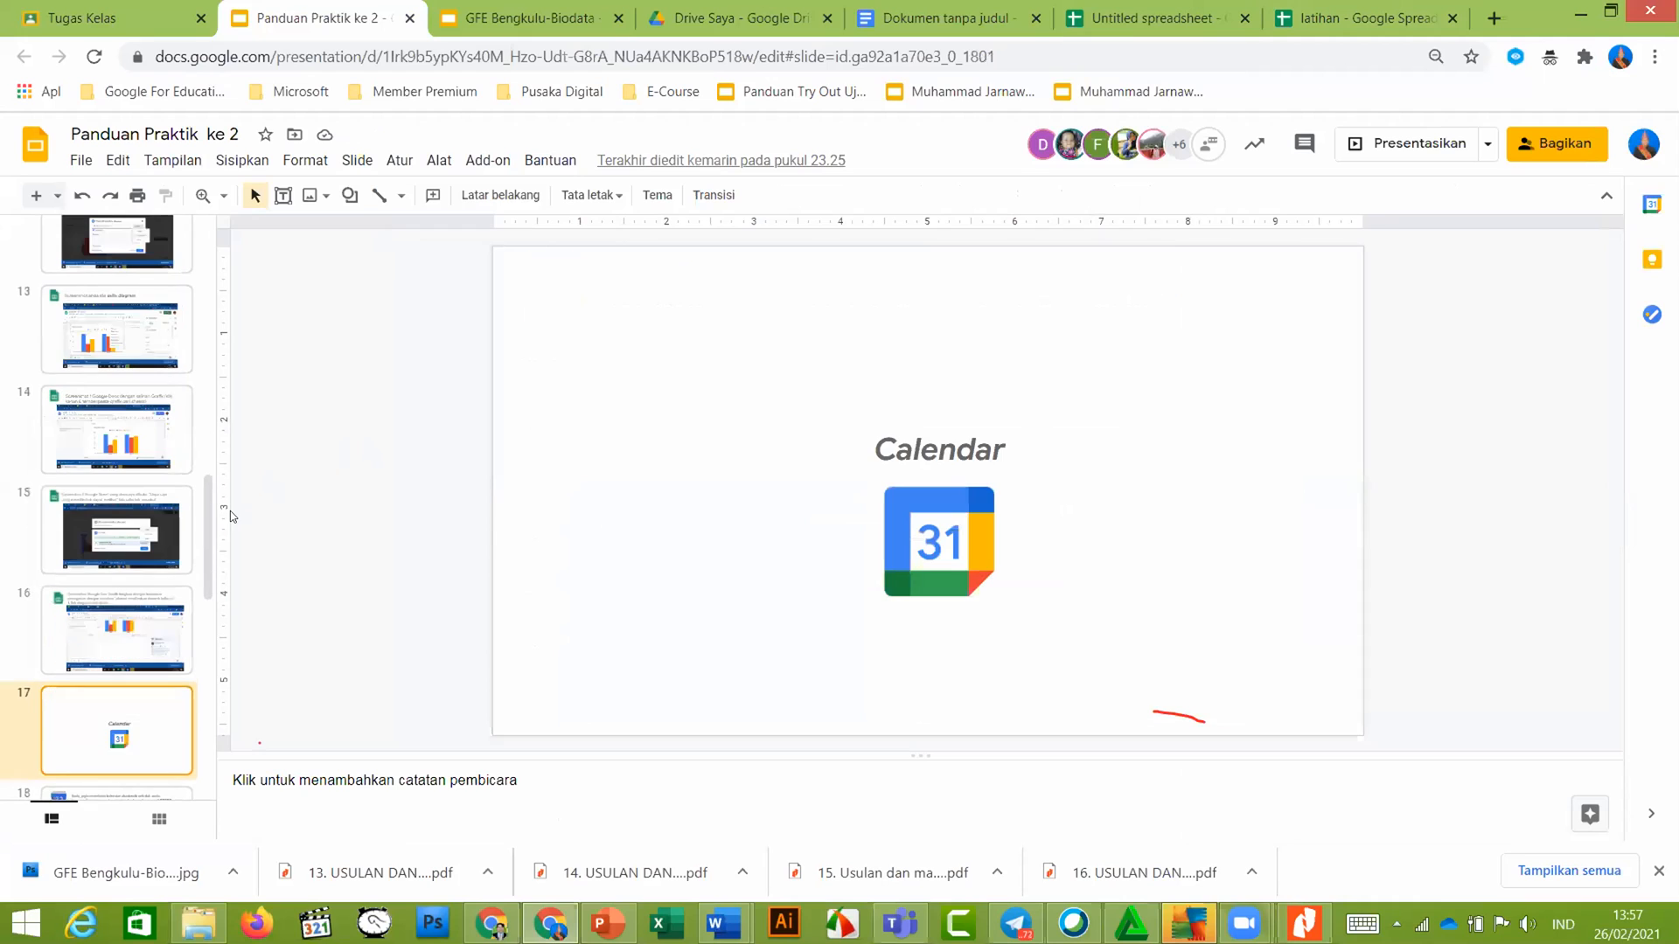
{"action": "left_click", "coordinate": [147, 538]}
{"action": "left_click", "coordinate": [141, 462]}
{"action": "left_click", "coordinate": [154, 557]}
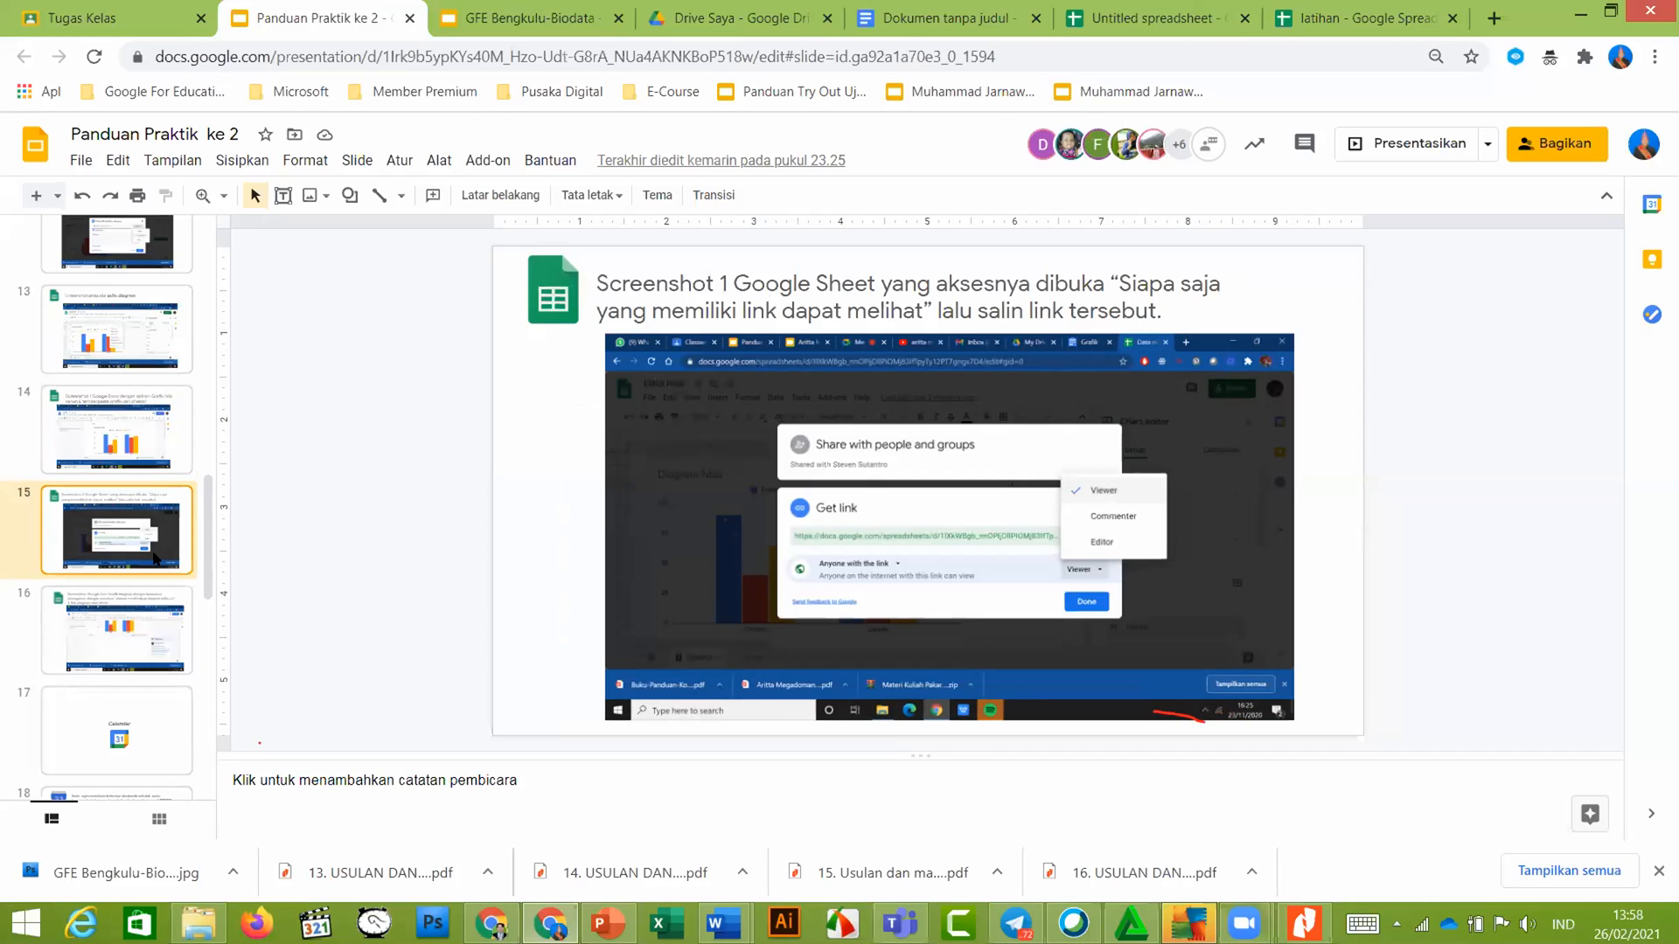
{"action": "left_click", "coordinate": [1372, 26]}
Set latihan's link access to Siapa saja yang memiliki link as view-only (Pengakses lihat-saja)
{"action": "left_click", "coordinate": [1548, 158]}
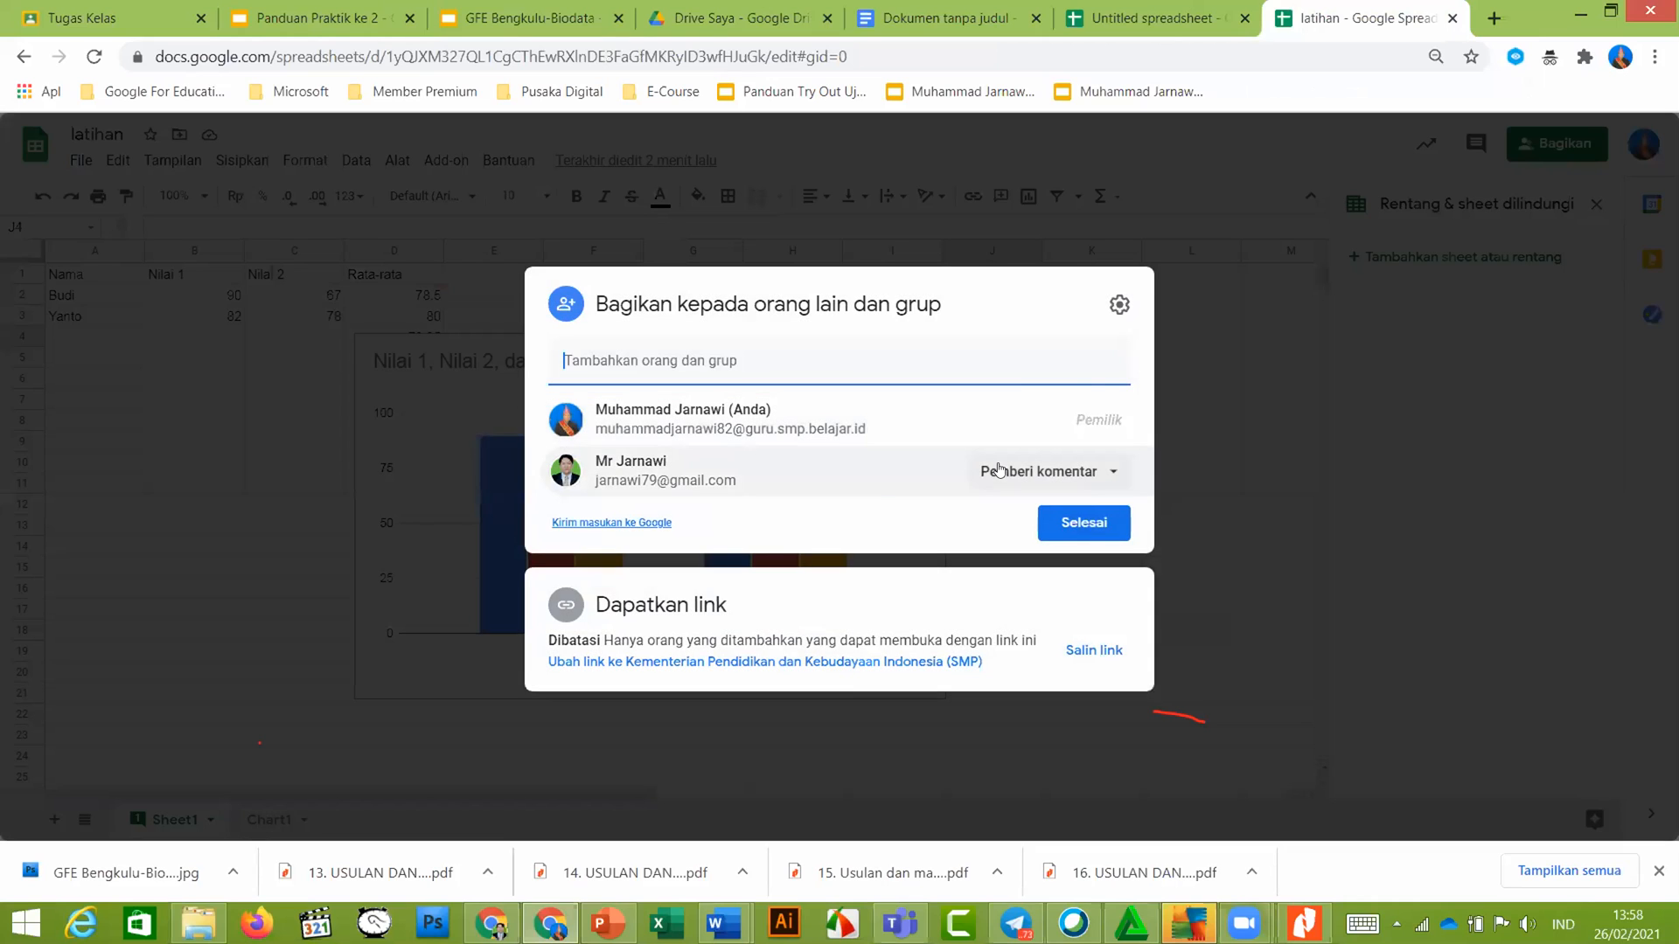
{"action": "left_click", "coordinate": [631, 664]}
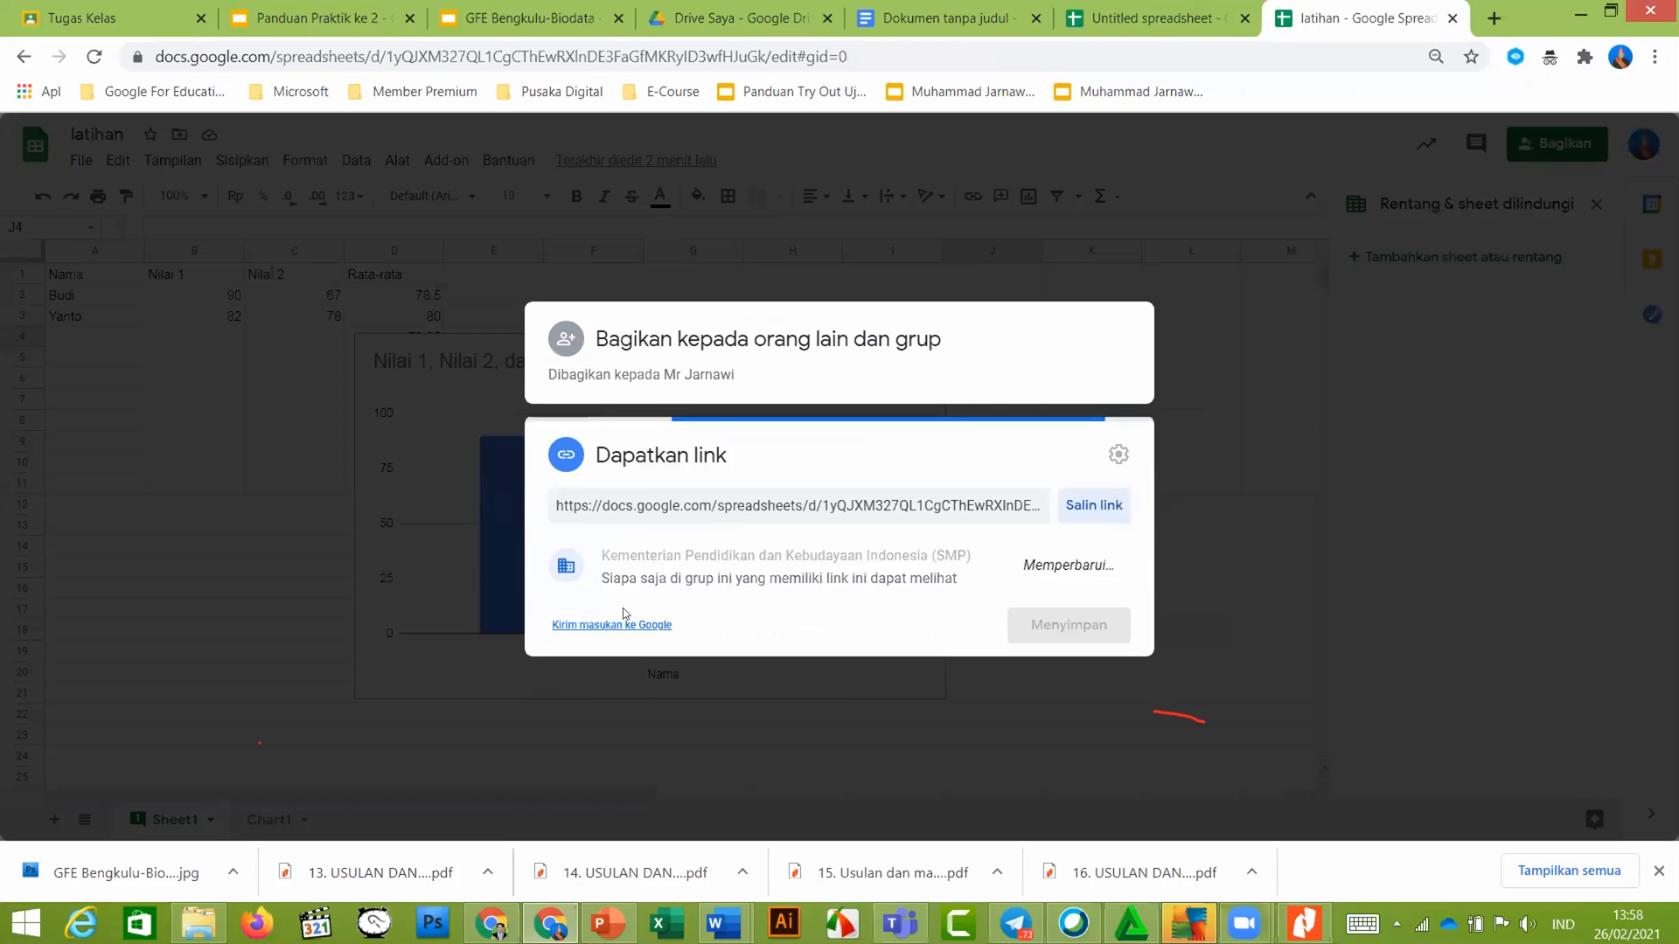
{"action": "left_click", "coordinate": [887, 558]}
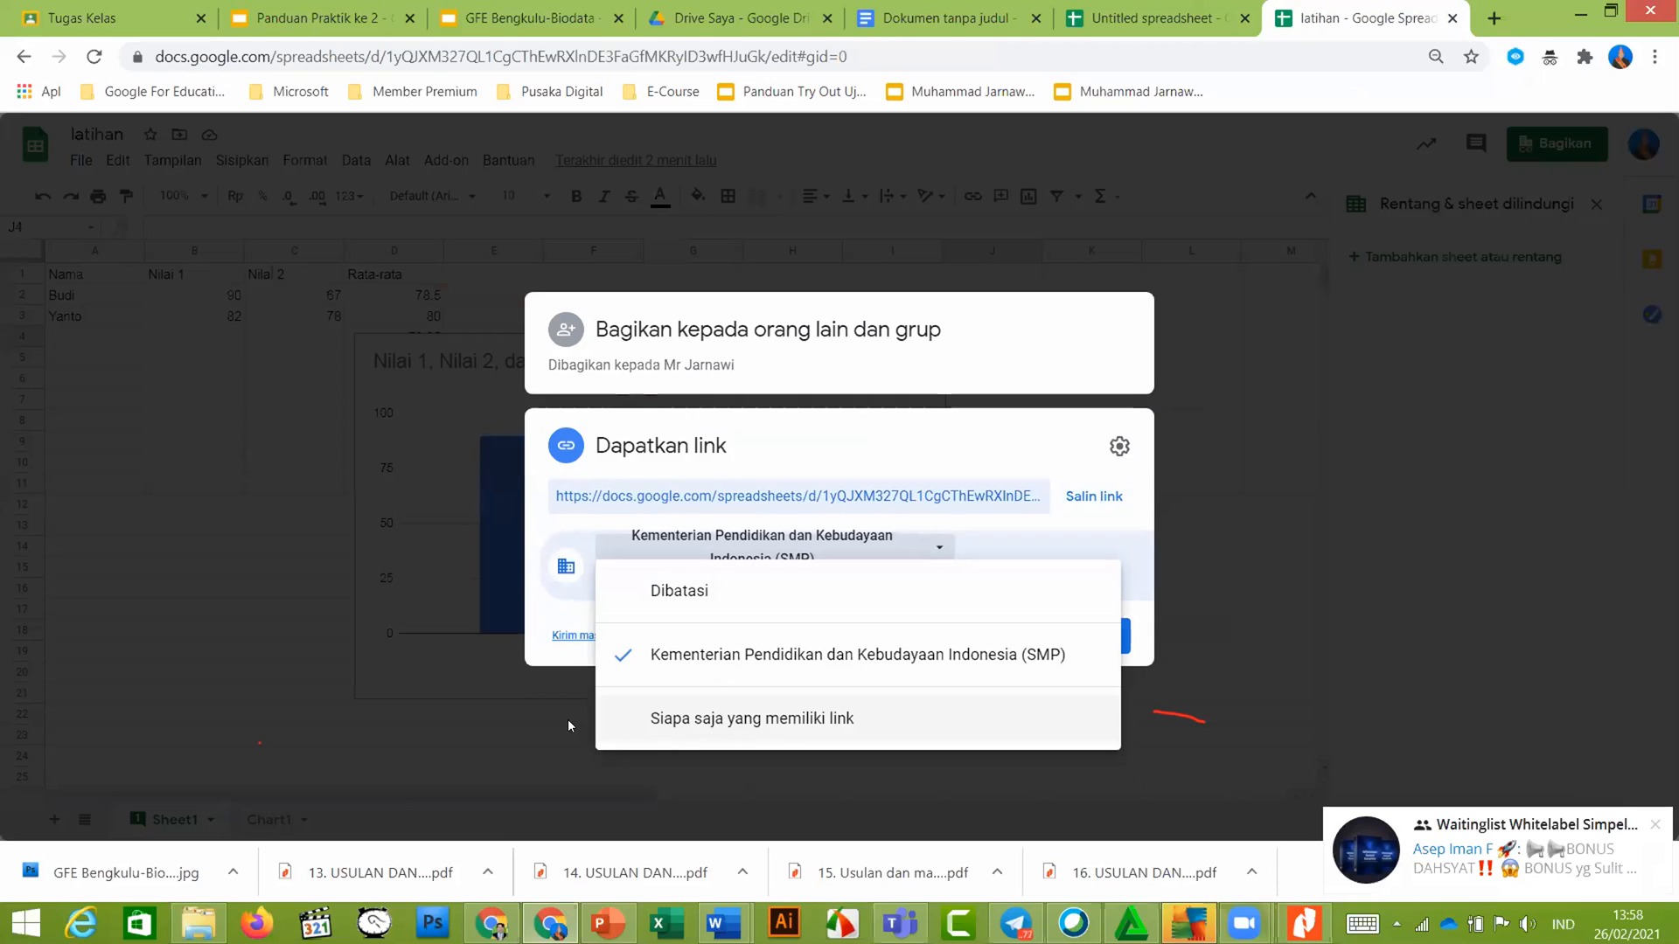
{"action": "left_click", "coordinate": [643, 720]}
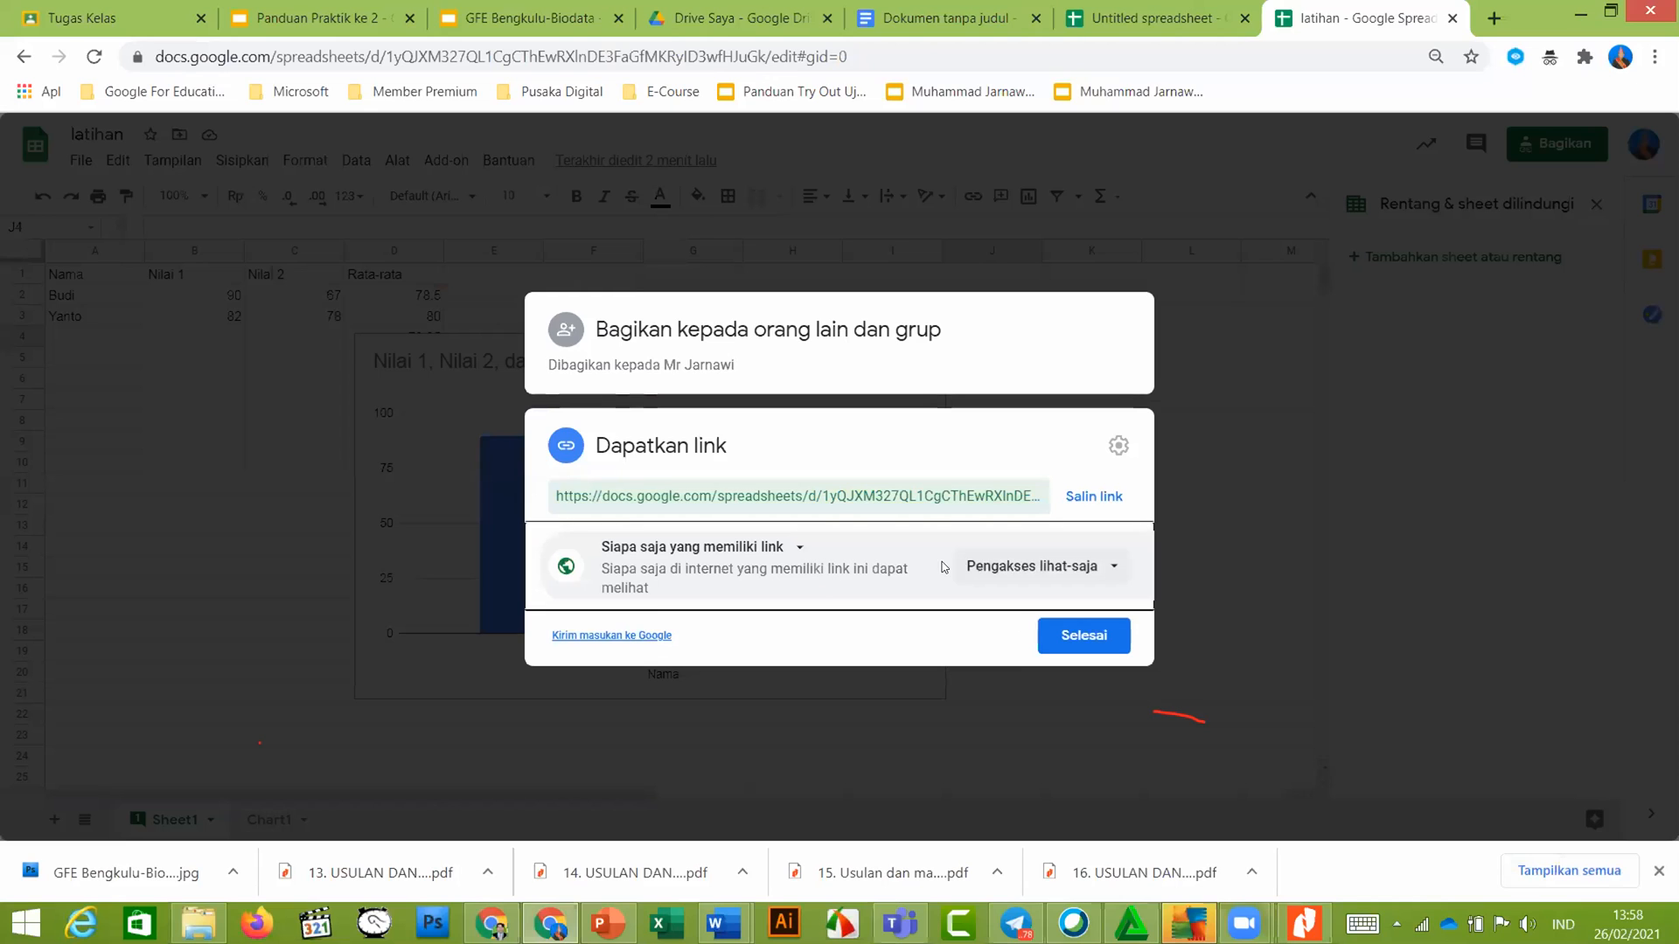
{"action": "left_click", "coordinate": [980, 565]}
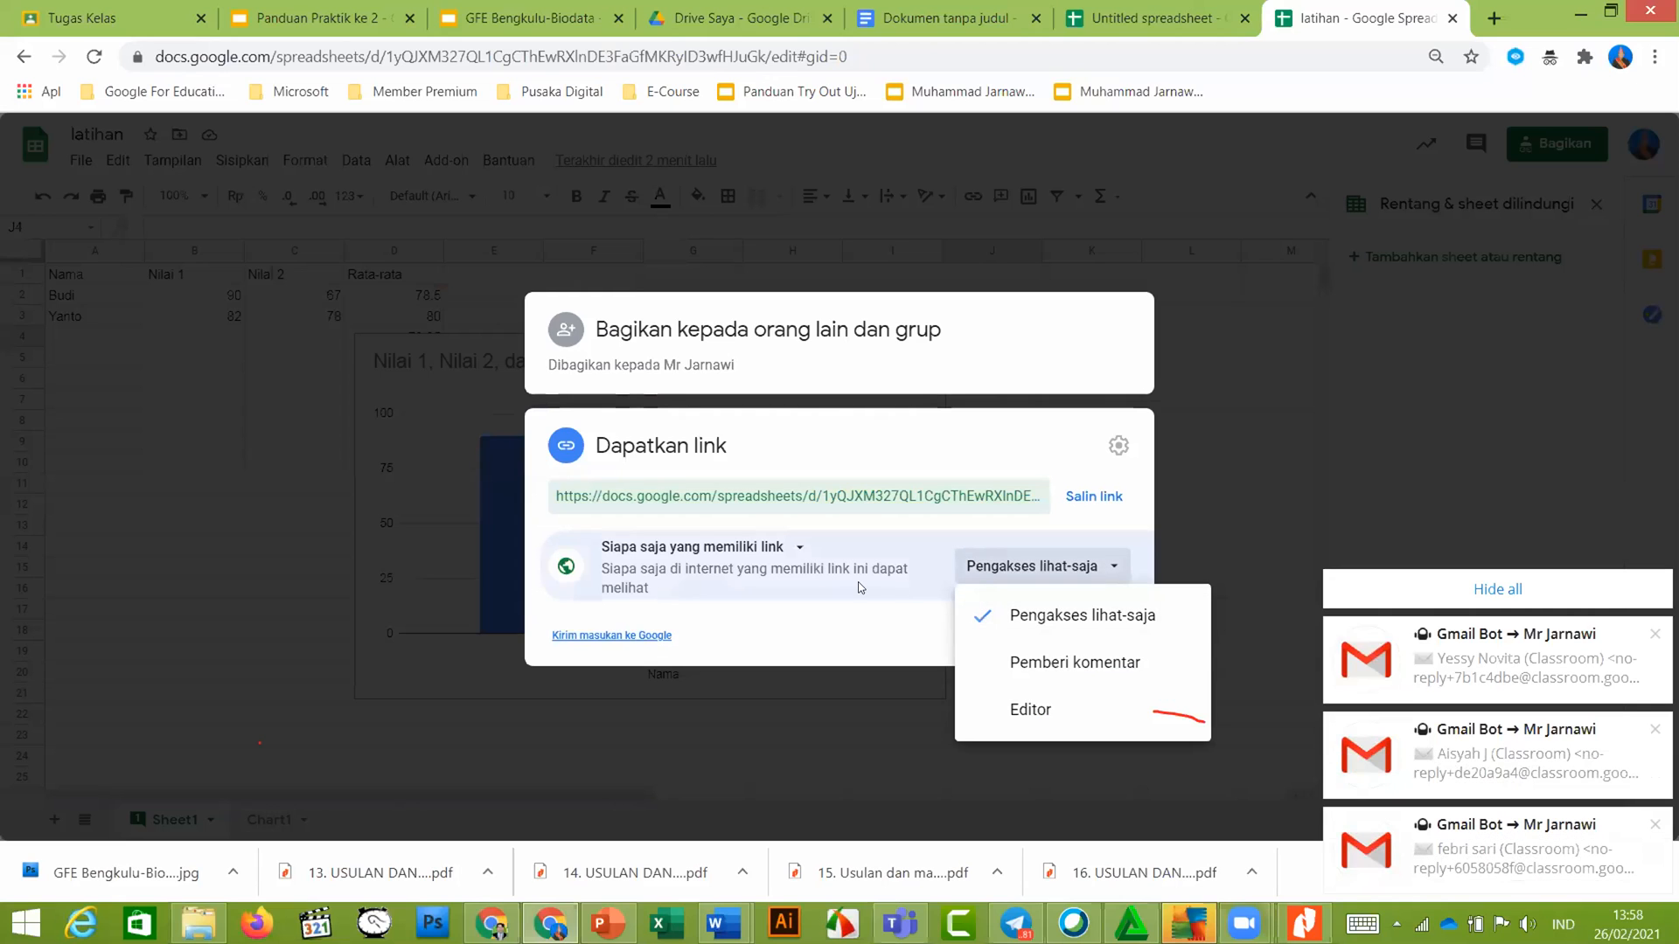
{"action": "left_click", "coordinate": [742, 550]}
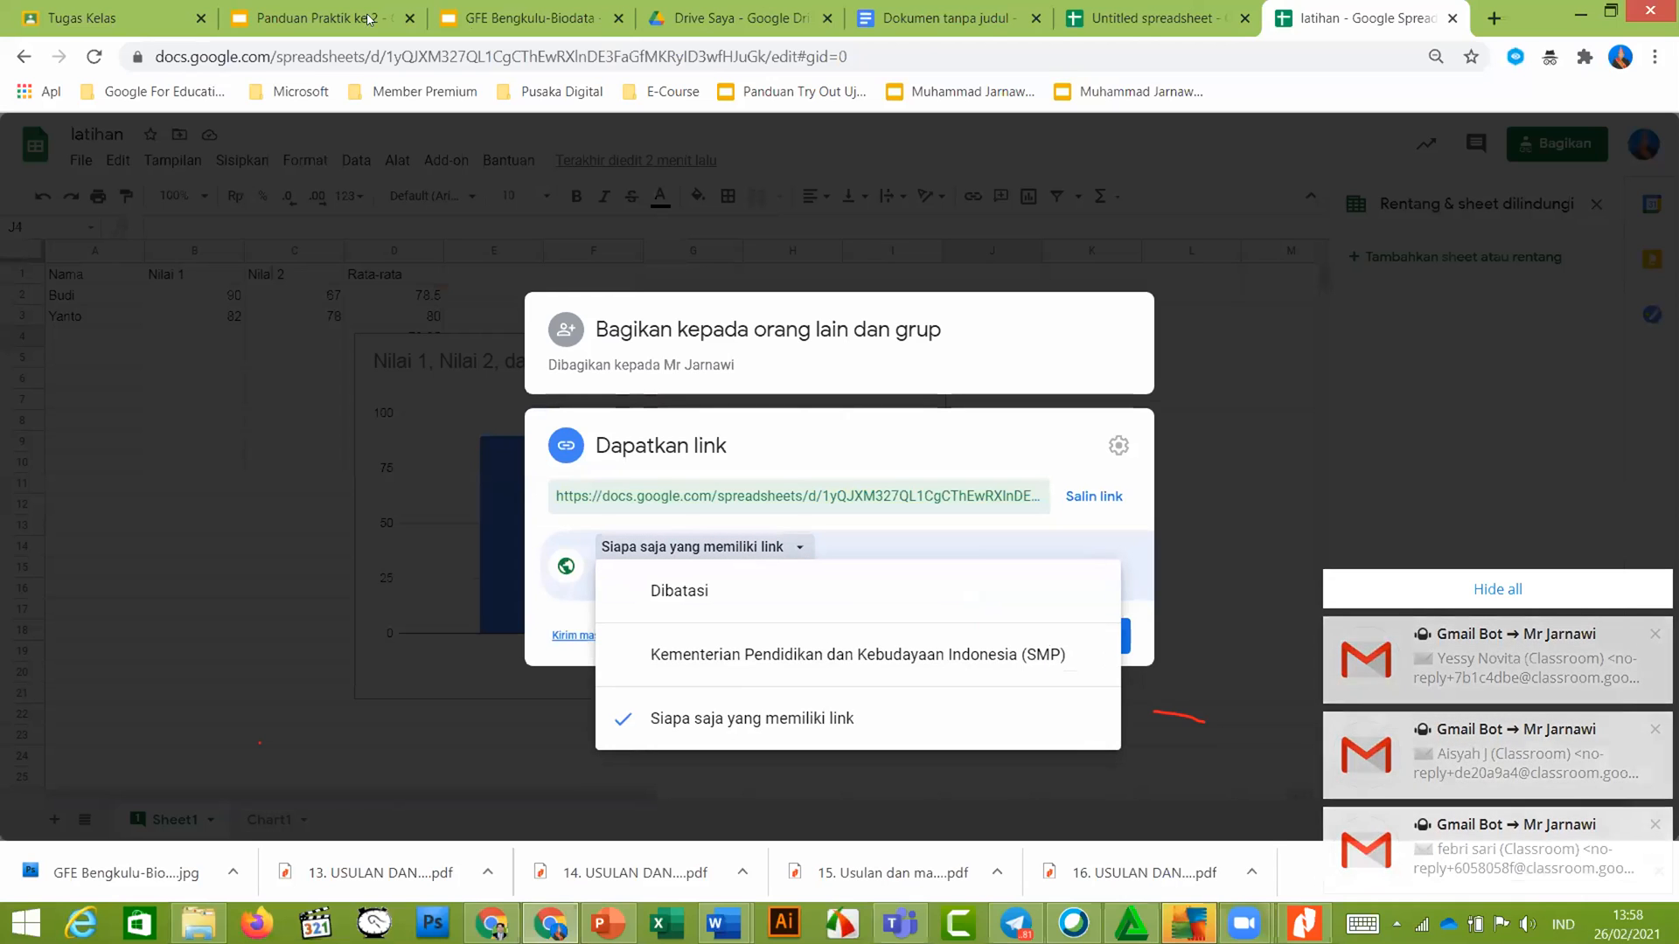
{"action": "left_click", "coordinate": [325, 15]}
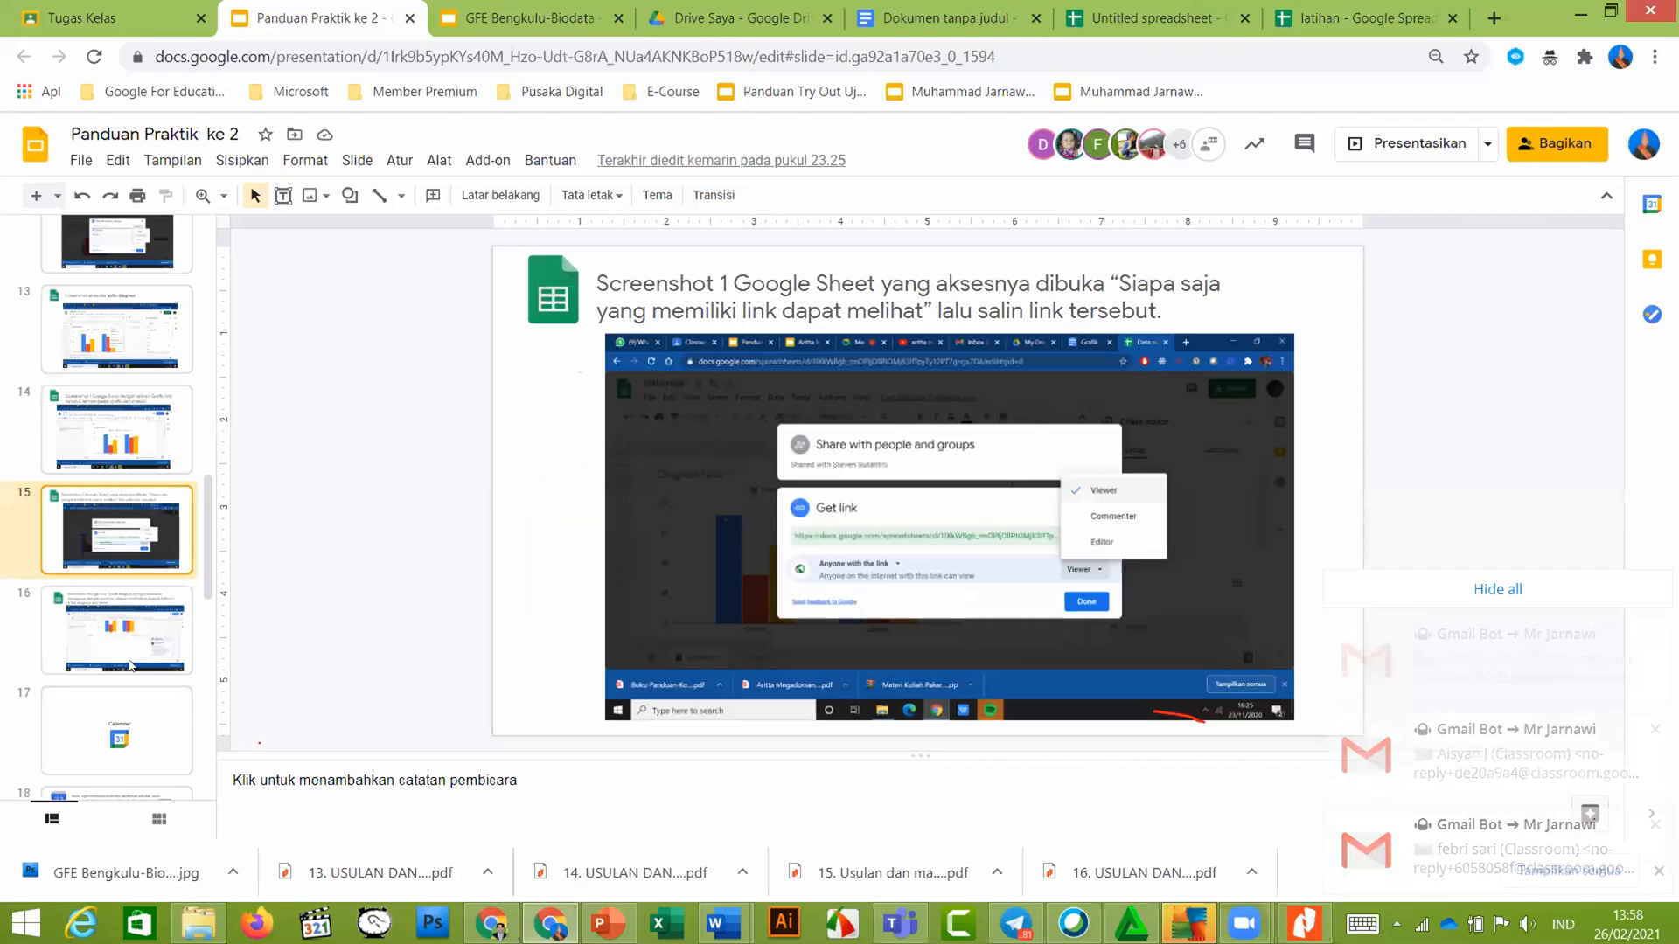
Read slide 16's instructions on the commented chart, then return to the untitled chart document
{"action": "left_click", "coordinate": [129, 657]}
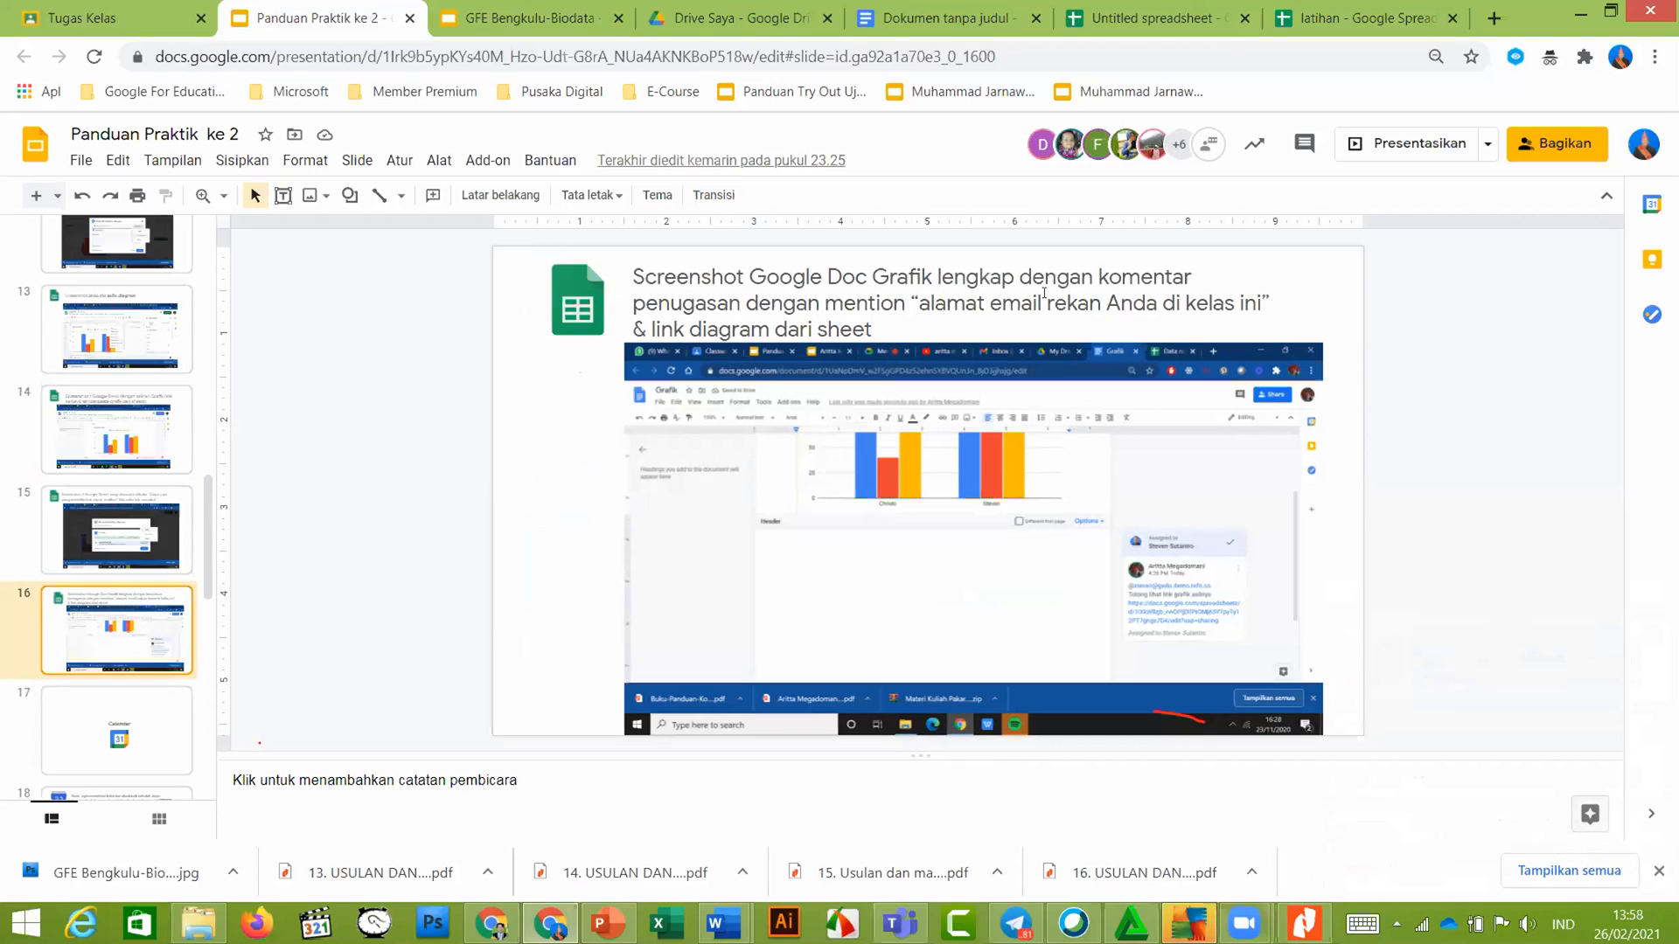
{"action": "left_click", "coordinate": [984, 24]}
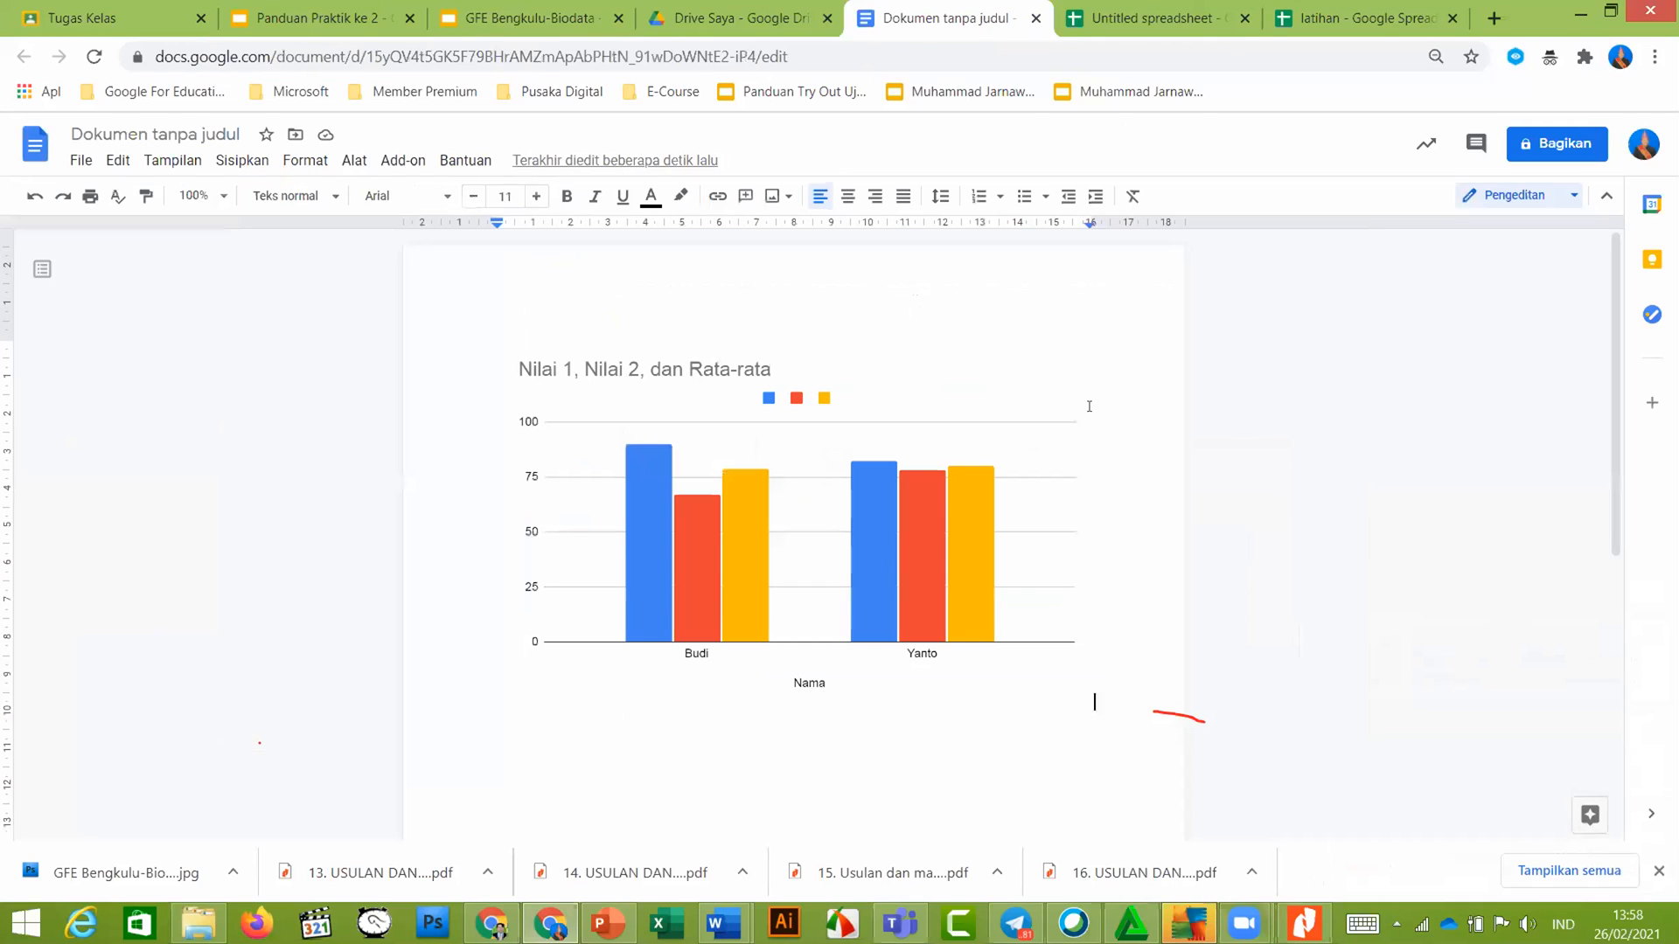
Post a comment on the Nilai 1, Nilai 2, dan Rata-rata chart mentioning the classmate's e-mail address
{"action": "right_click", "coordinate": [1120, 407]}
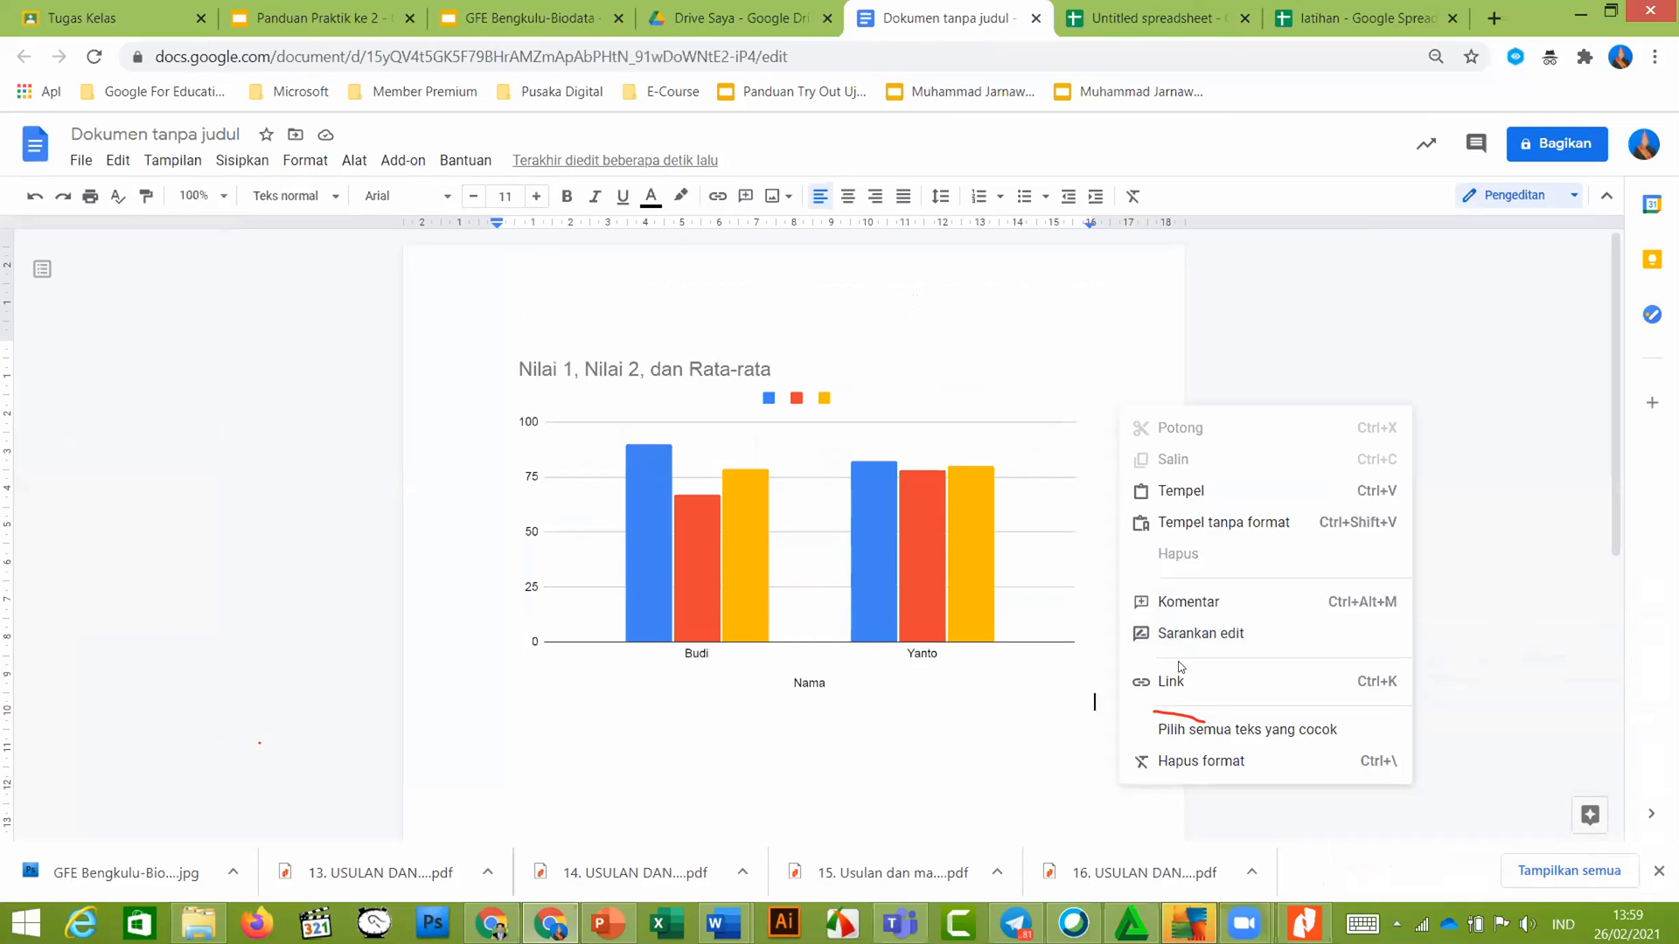
{"action": "left_click", "coordinate": [1206, 604]}
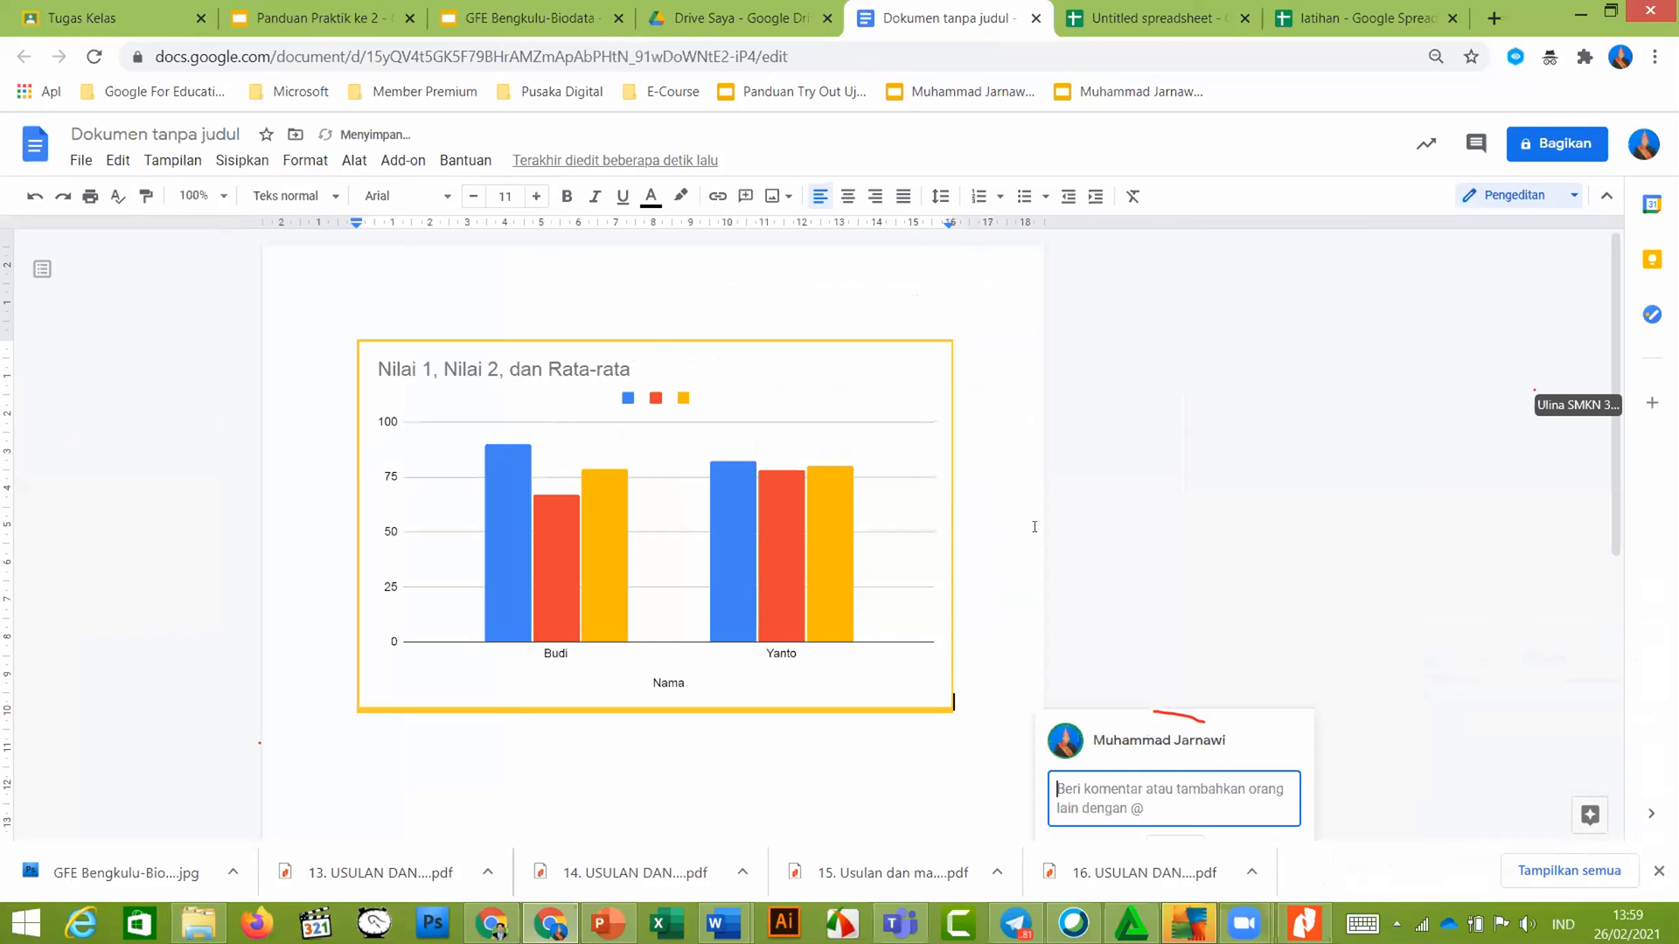
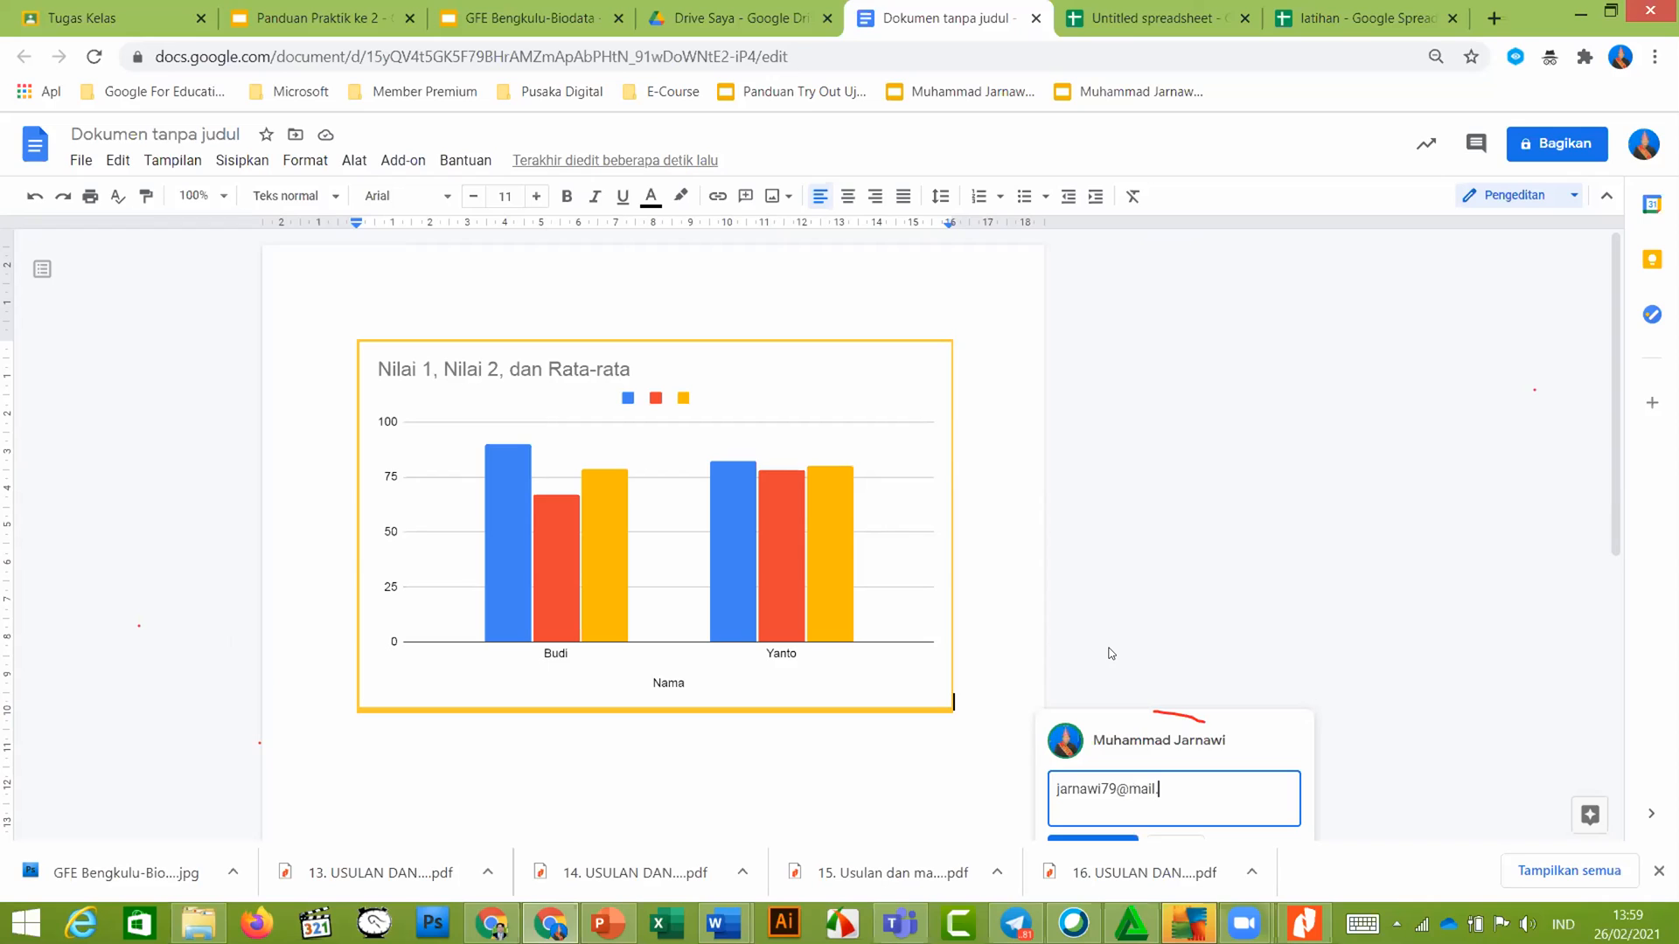
{"action": "scroll", "coordinate": [1141, 574], "scroll_direction": "down", "scroll_amount": 4}
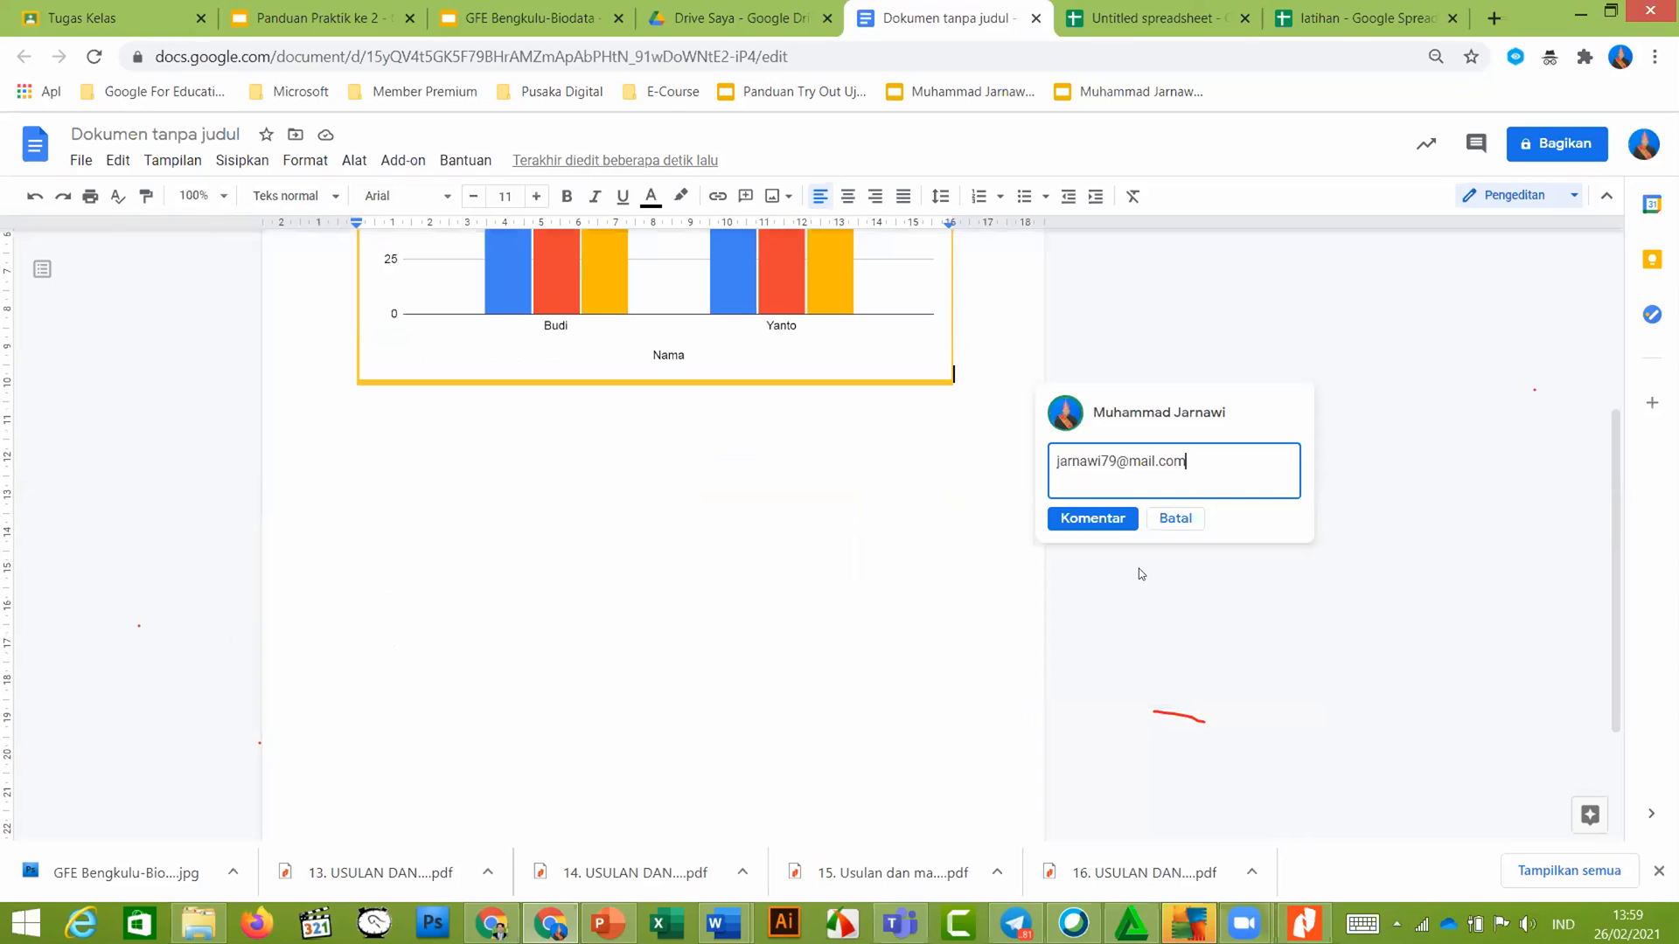
{"action": "left_click", "coordinate": [1113, 517]}
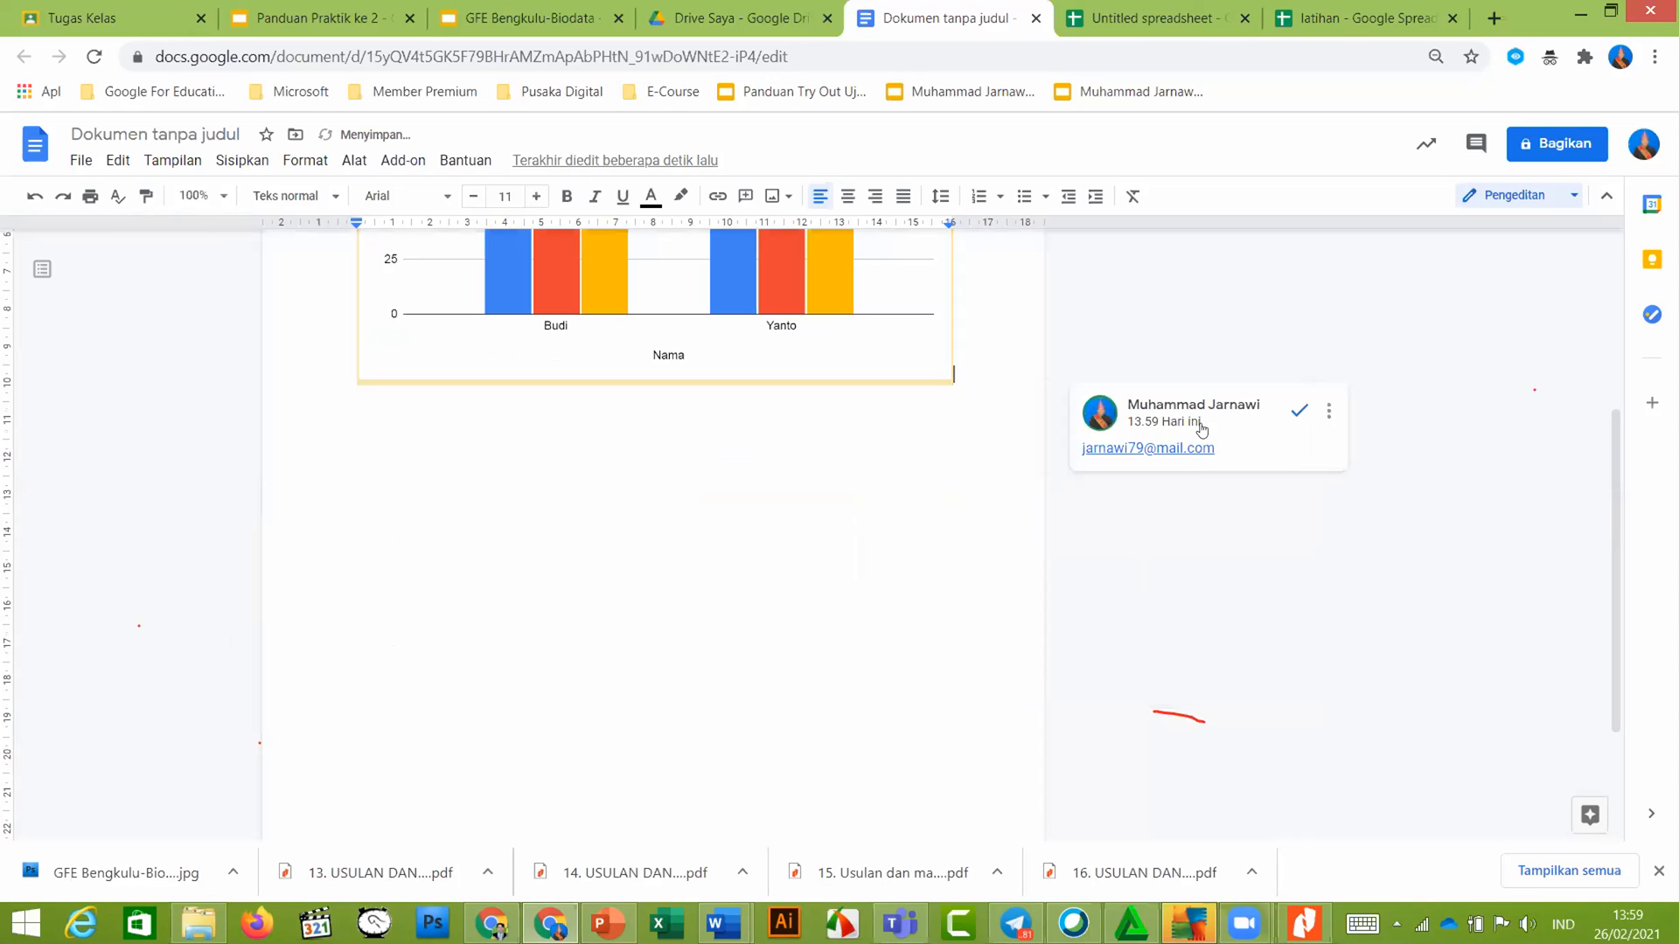
{"action": "scroll", "coordinate": [931, 389], "scroll_direction": "up", "scroll_amount": 1}
{"action": "scroll", "coordinate": [931, 389], "scroll_direction": "up", "scroll_amount": 3}
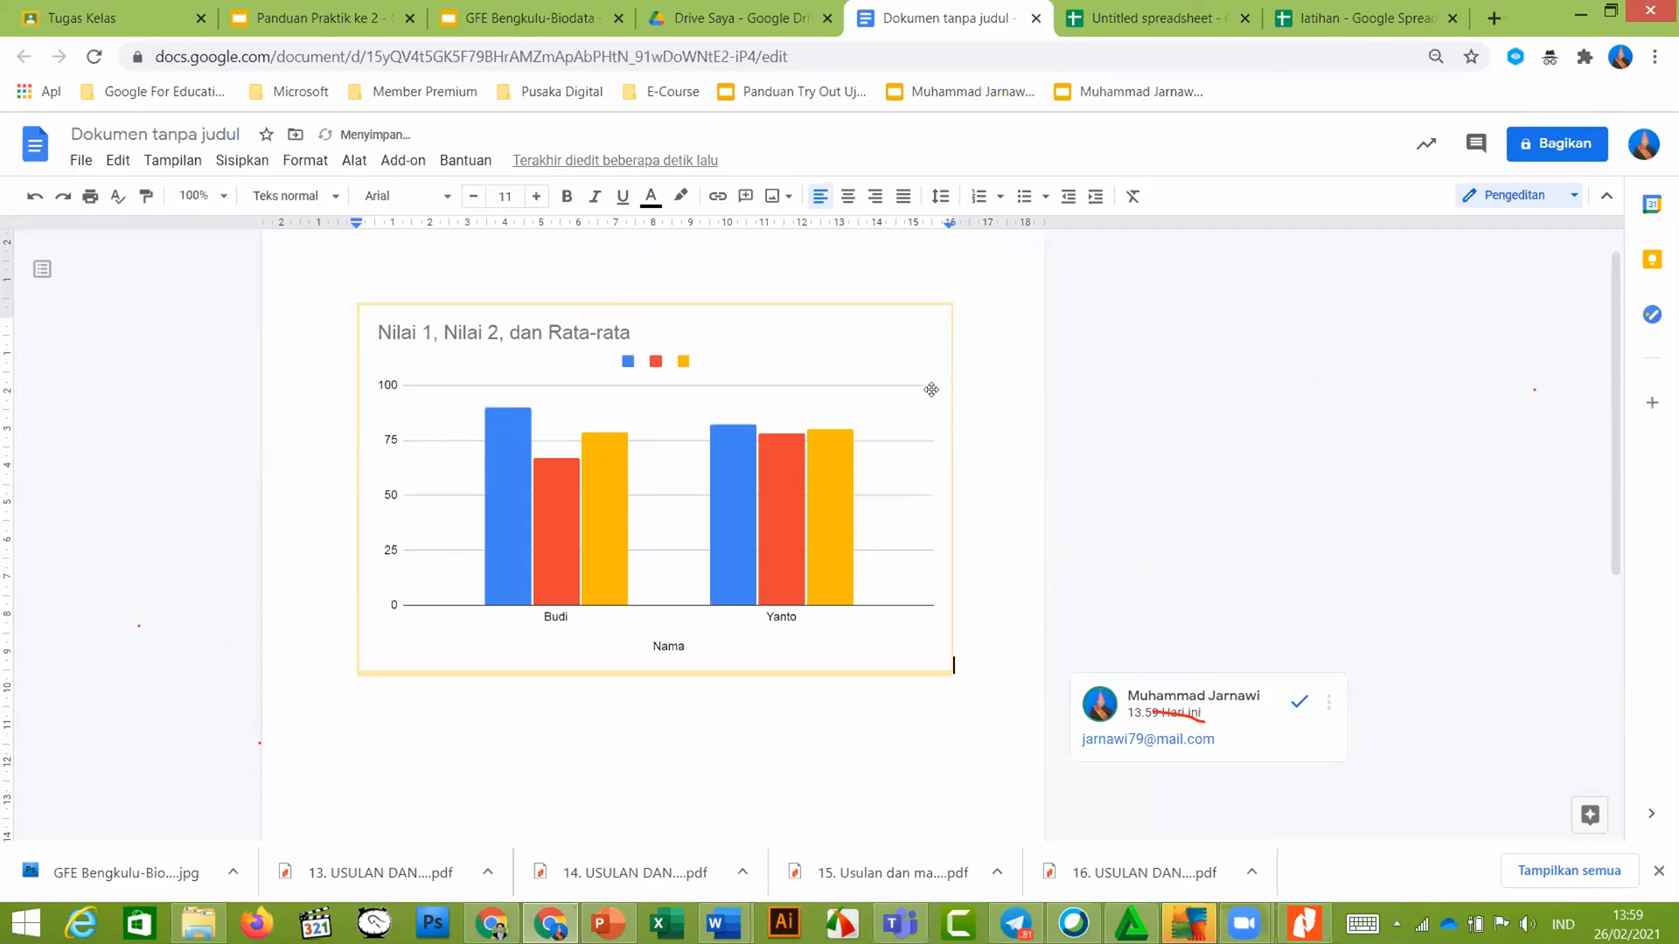
{"action": "scroll", "coordinate": [931, 389], "scroll_direction": "down", "scroll_amount": 1}
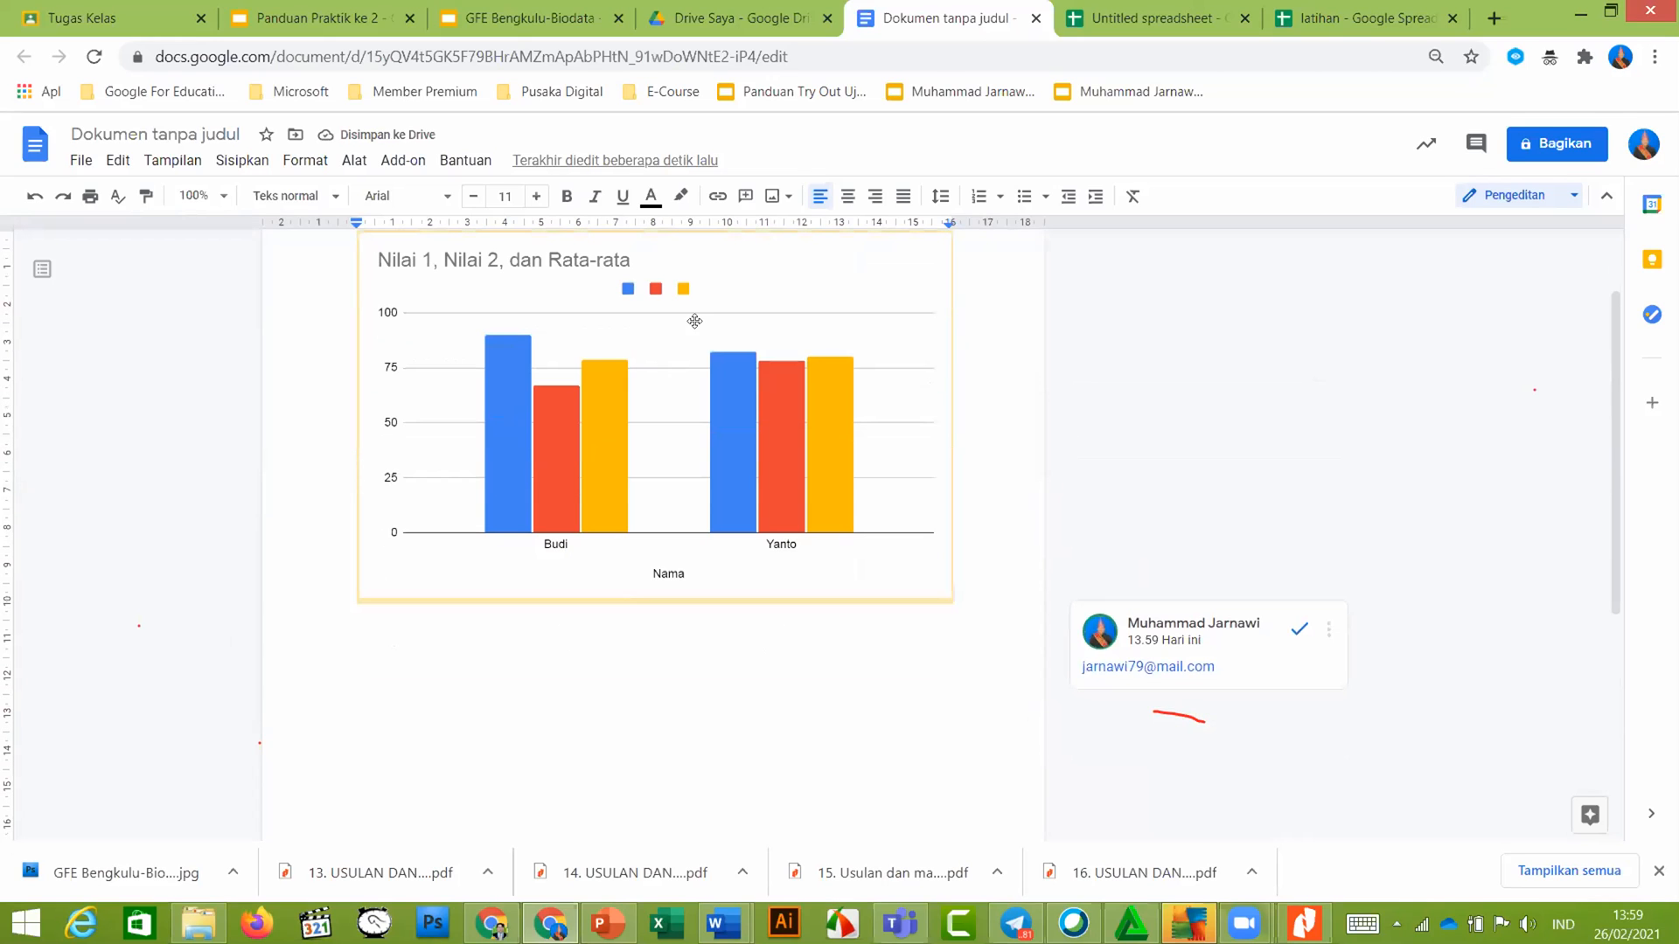
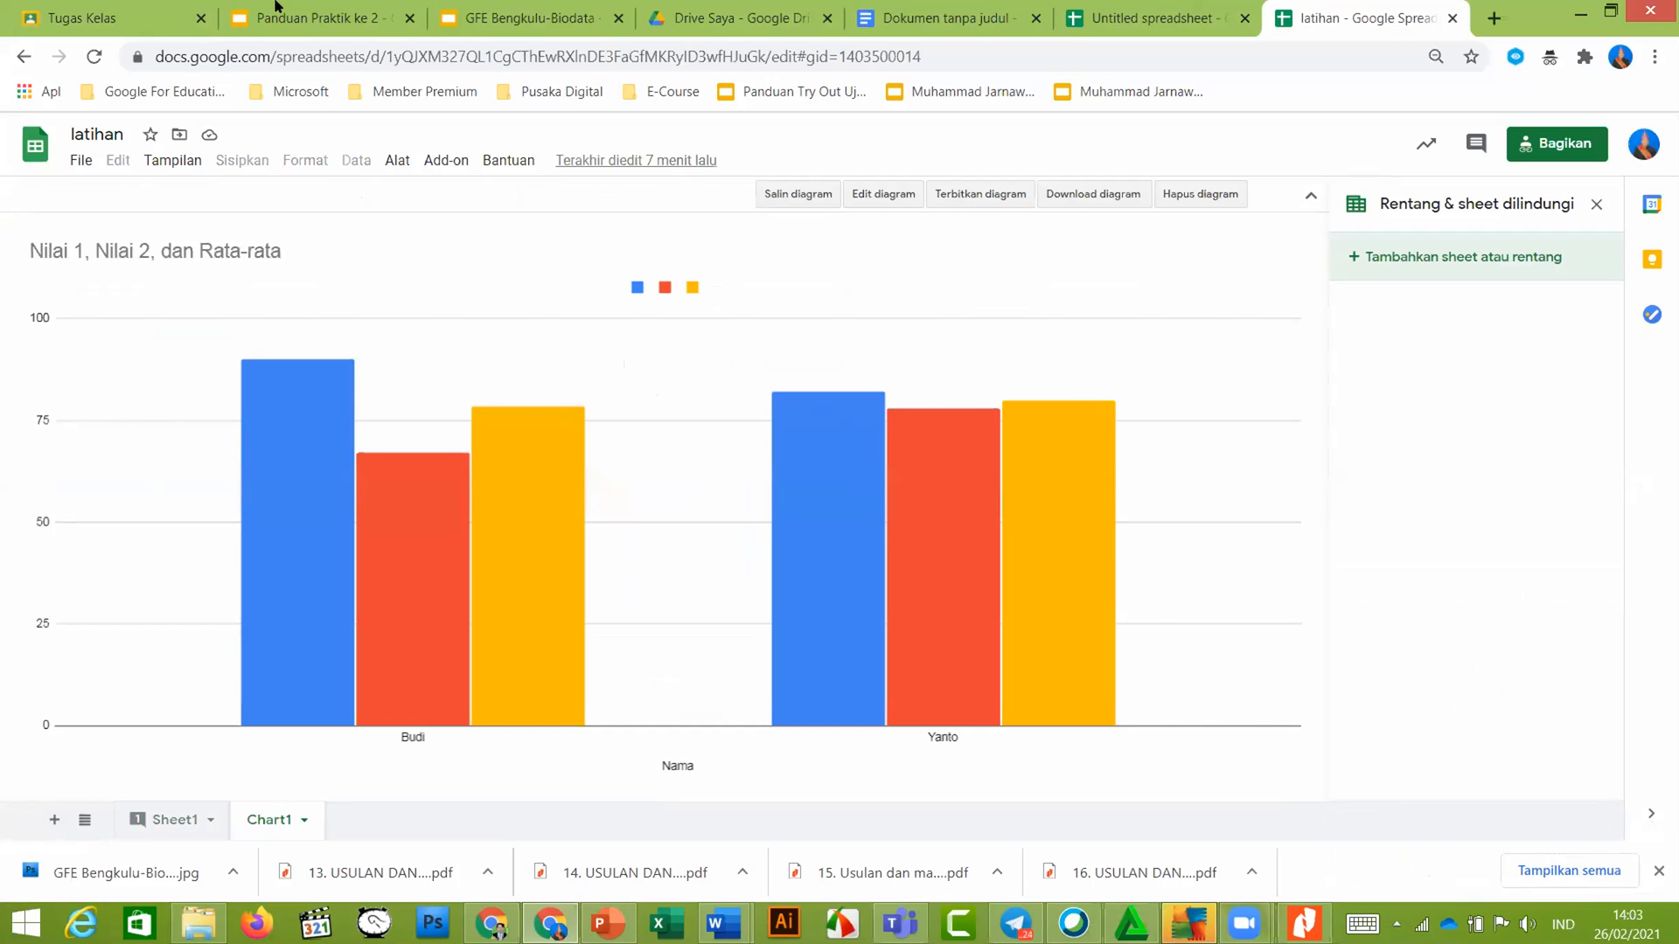
Open the Panduan Praktik ke 2 guide at slide 17, the Calendar section
{"action": "left_click", "coordinate": [312, 19]}
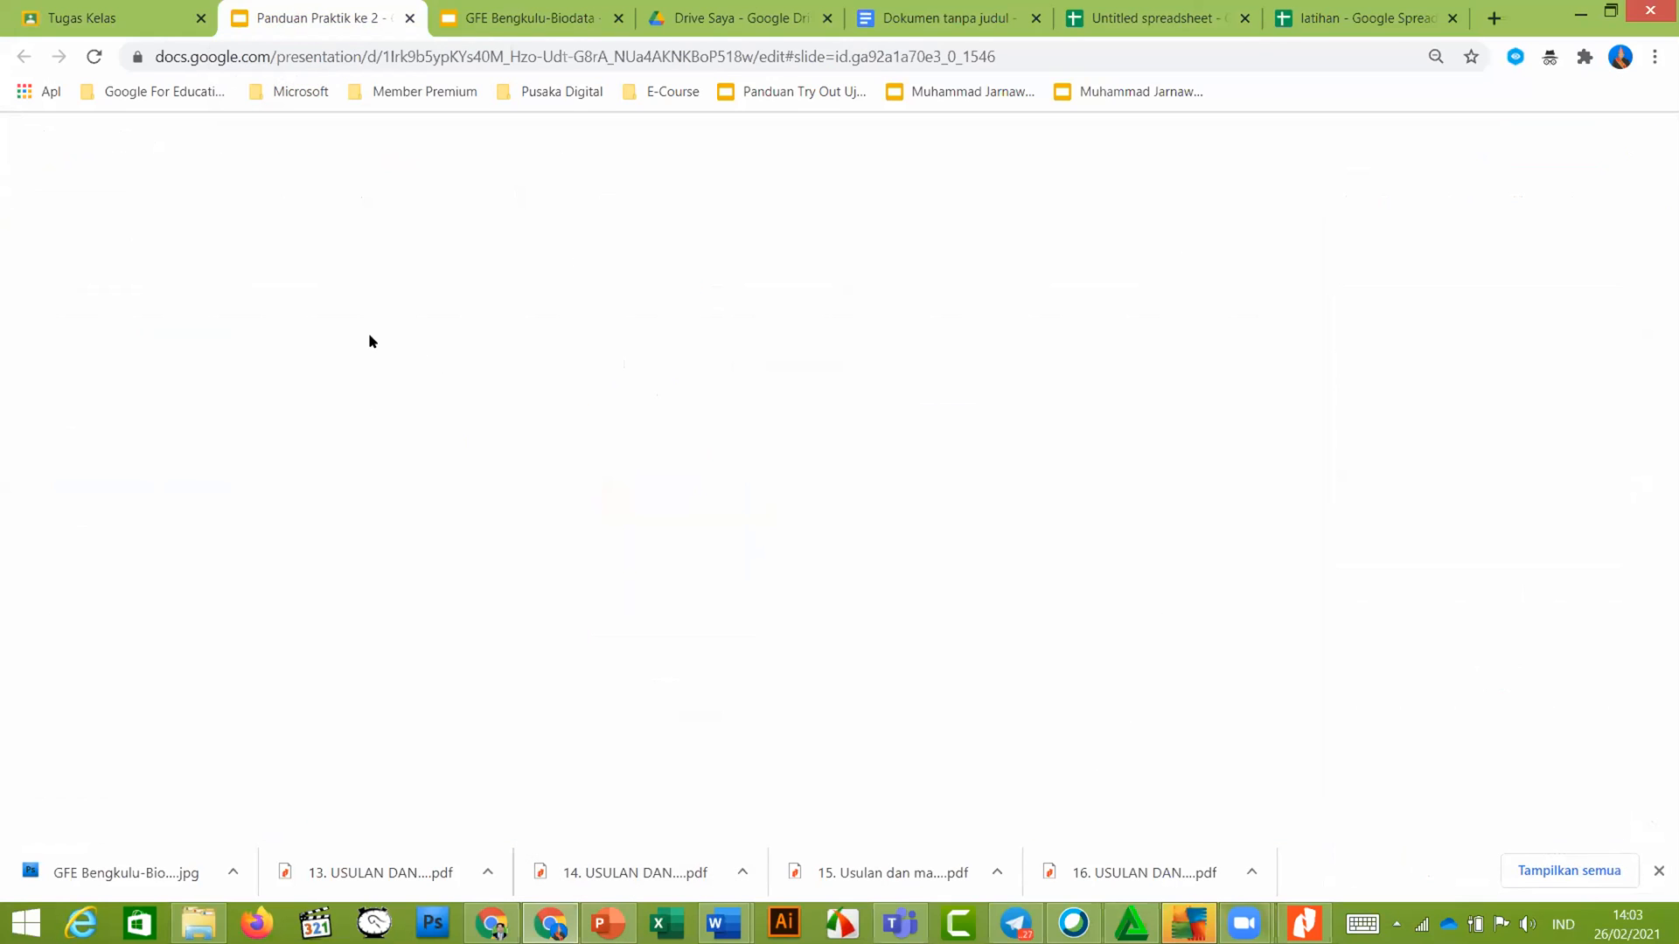
{"action": "scroll", "coordinate": [183, 475], "scroll_direction": "down", "scroll_amount": 6}
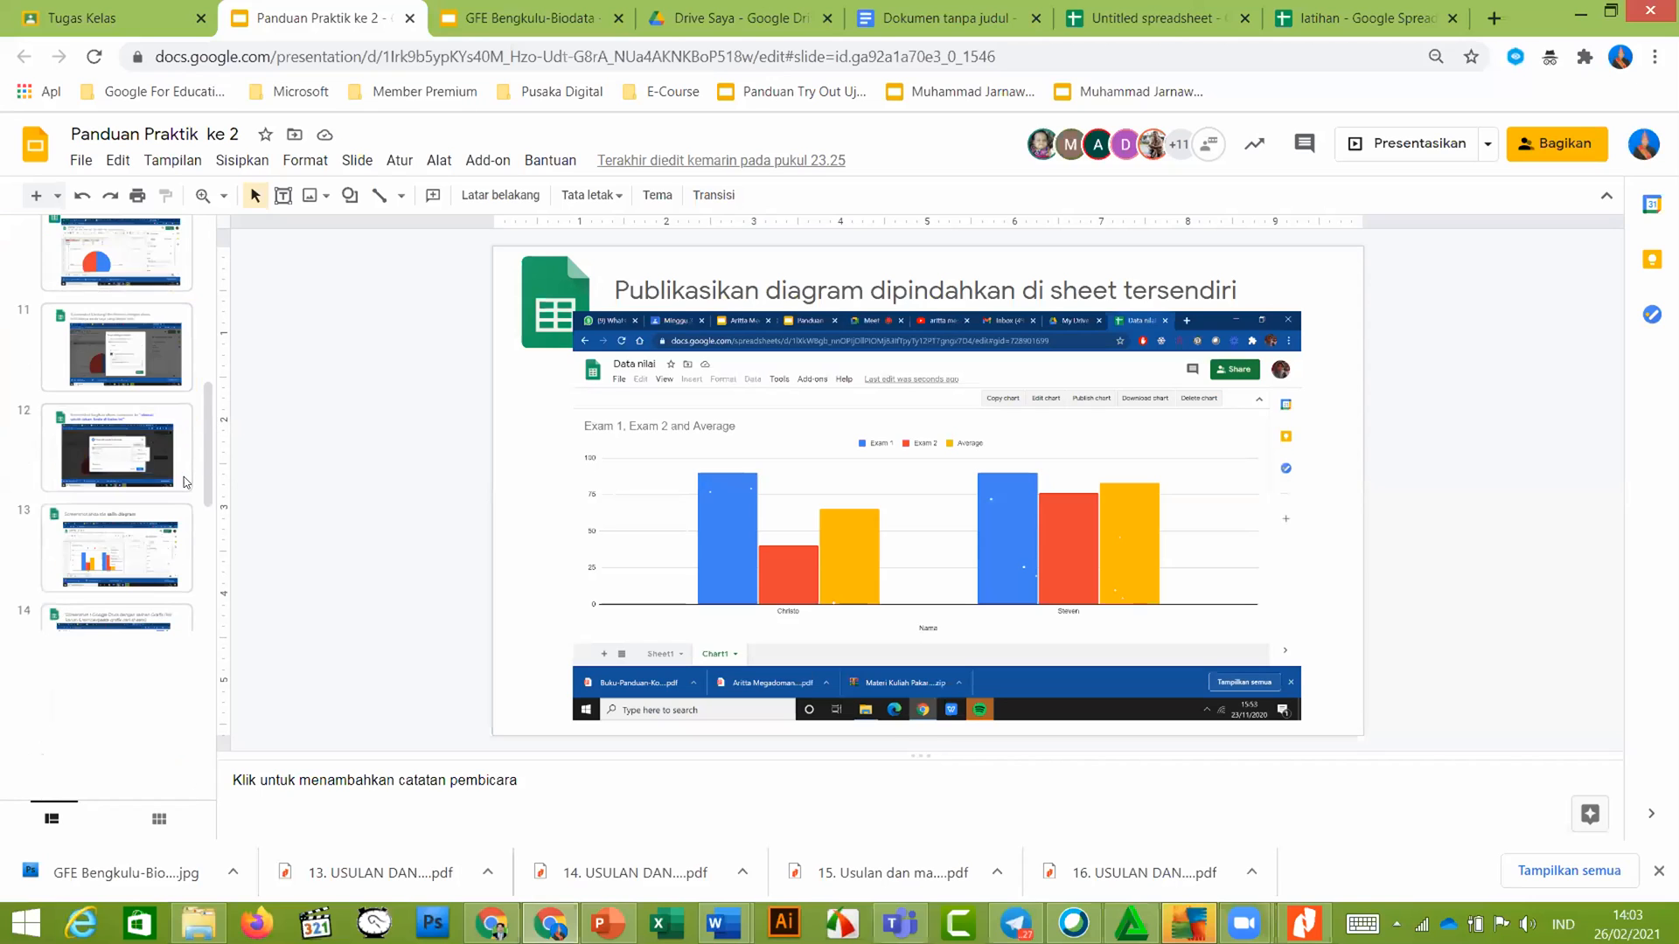
{"action": "scroll", "coordinate": [184, 476], "scroll_direction": "down", "scroll_amount": 4}
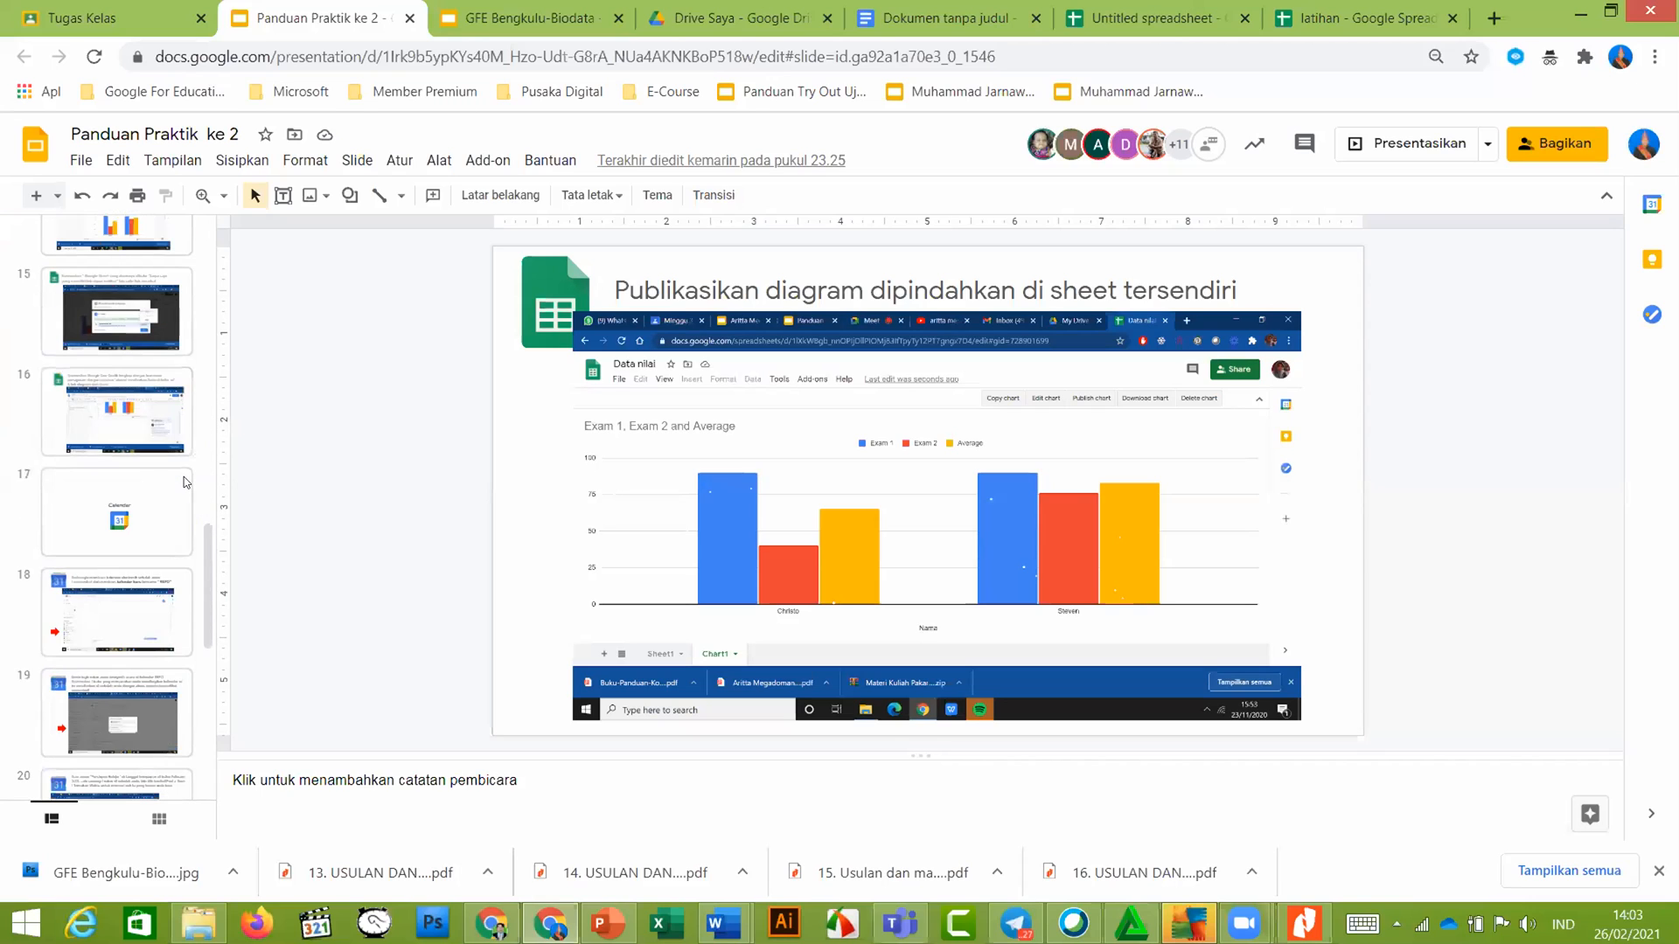
{"action": "left_click", "coordinate": [144, 417]}
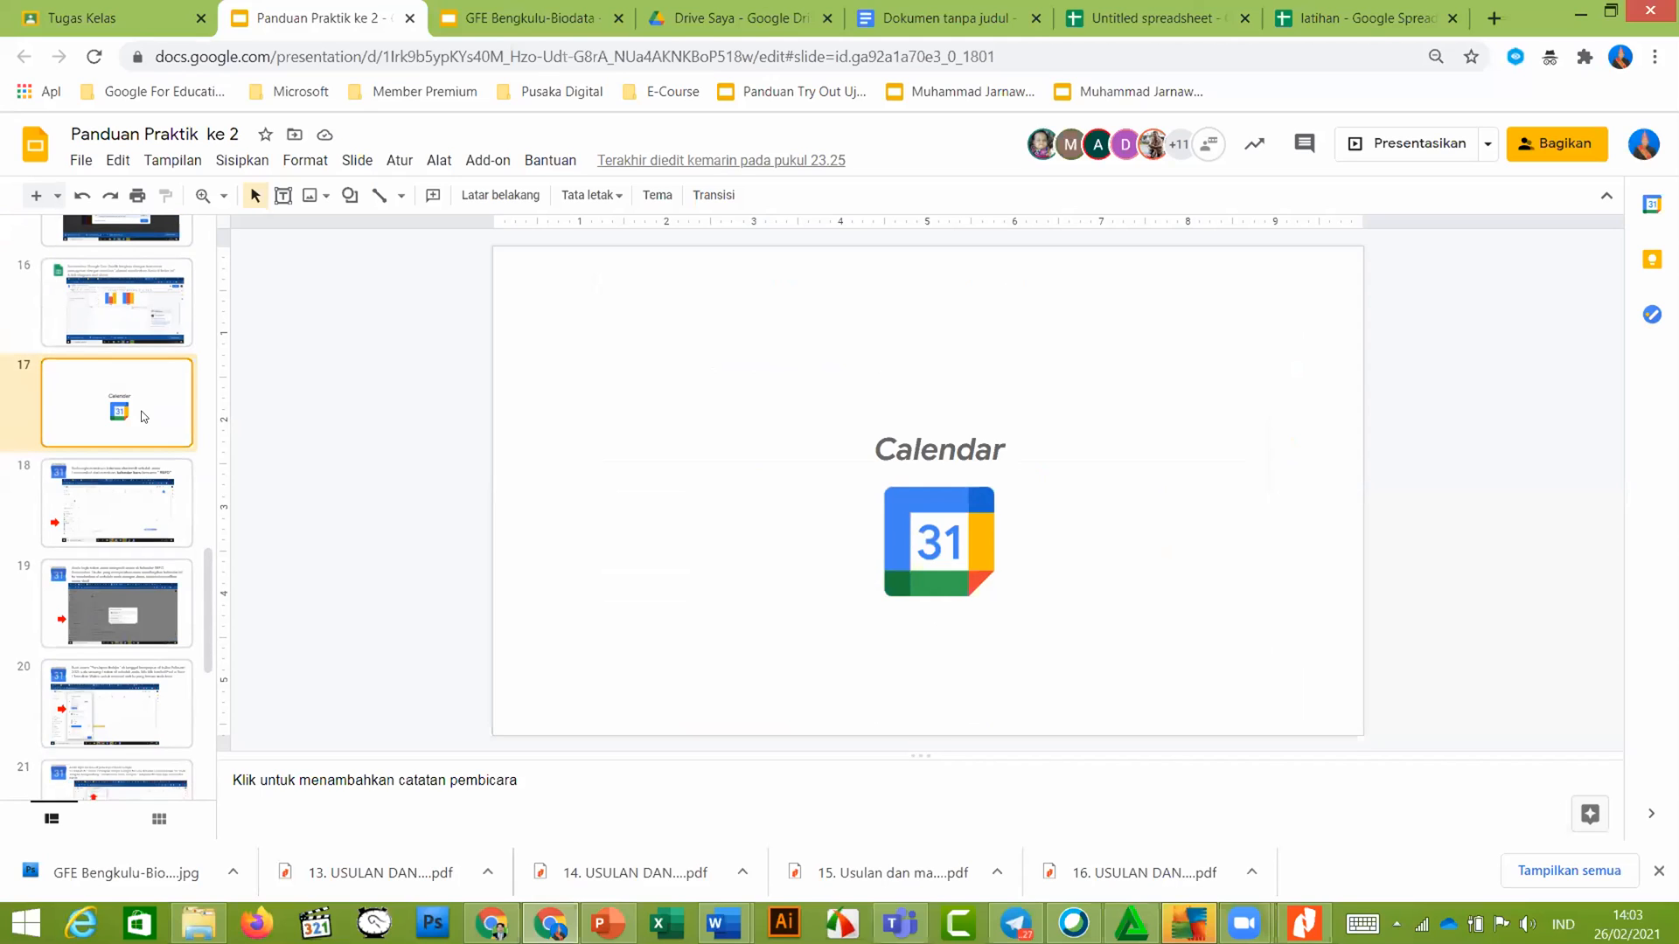
Read slide 18's task to create a calendar named REFO, then go to My Drive
{"action": "scroll", "coordinate": [144, 417], "scroll_direction": "down", "scroll_amount": 6}
{"action": "scroll", "coordinate": [144, 417], "scroll_direction": "up", "scroll_amount": 6}
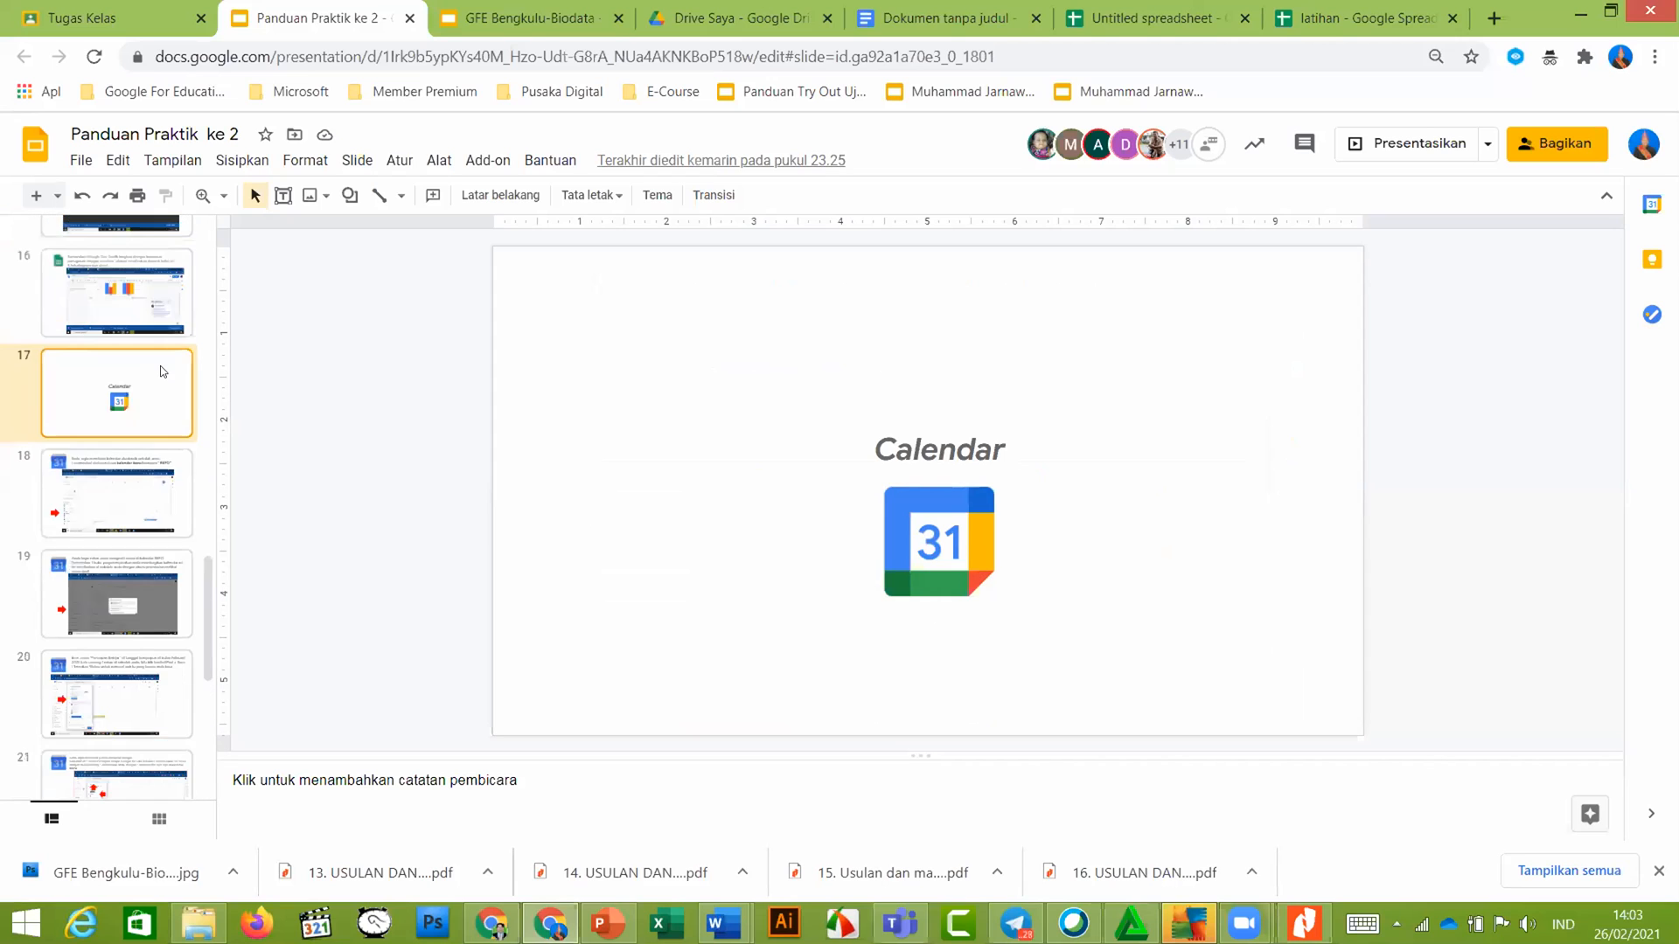
{"action": "scroll", "coordinate": [162, 375], "scroll_direction": "up", "scroll_amount": 5}
{"action": "scroll", "coordinate": [136, 542], "scroll_direction": "down", "scroll_amount": 3}
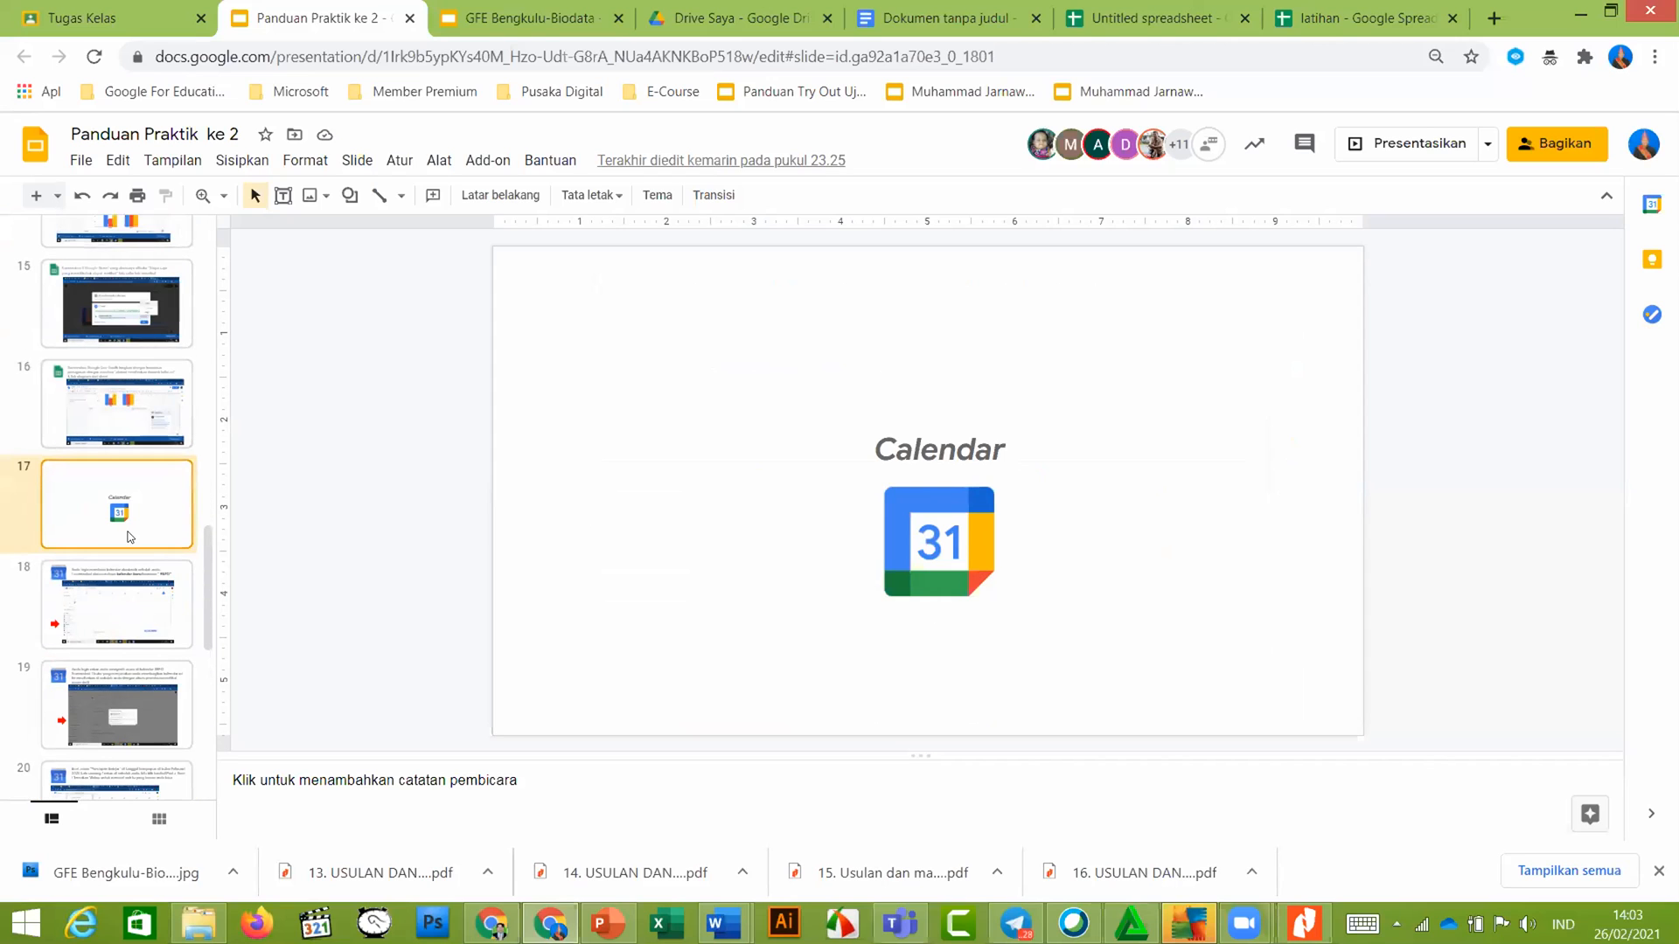
{"action": "left_click", "coordinate": [138, 598]}
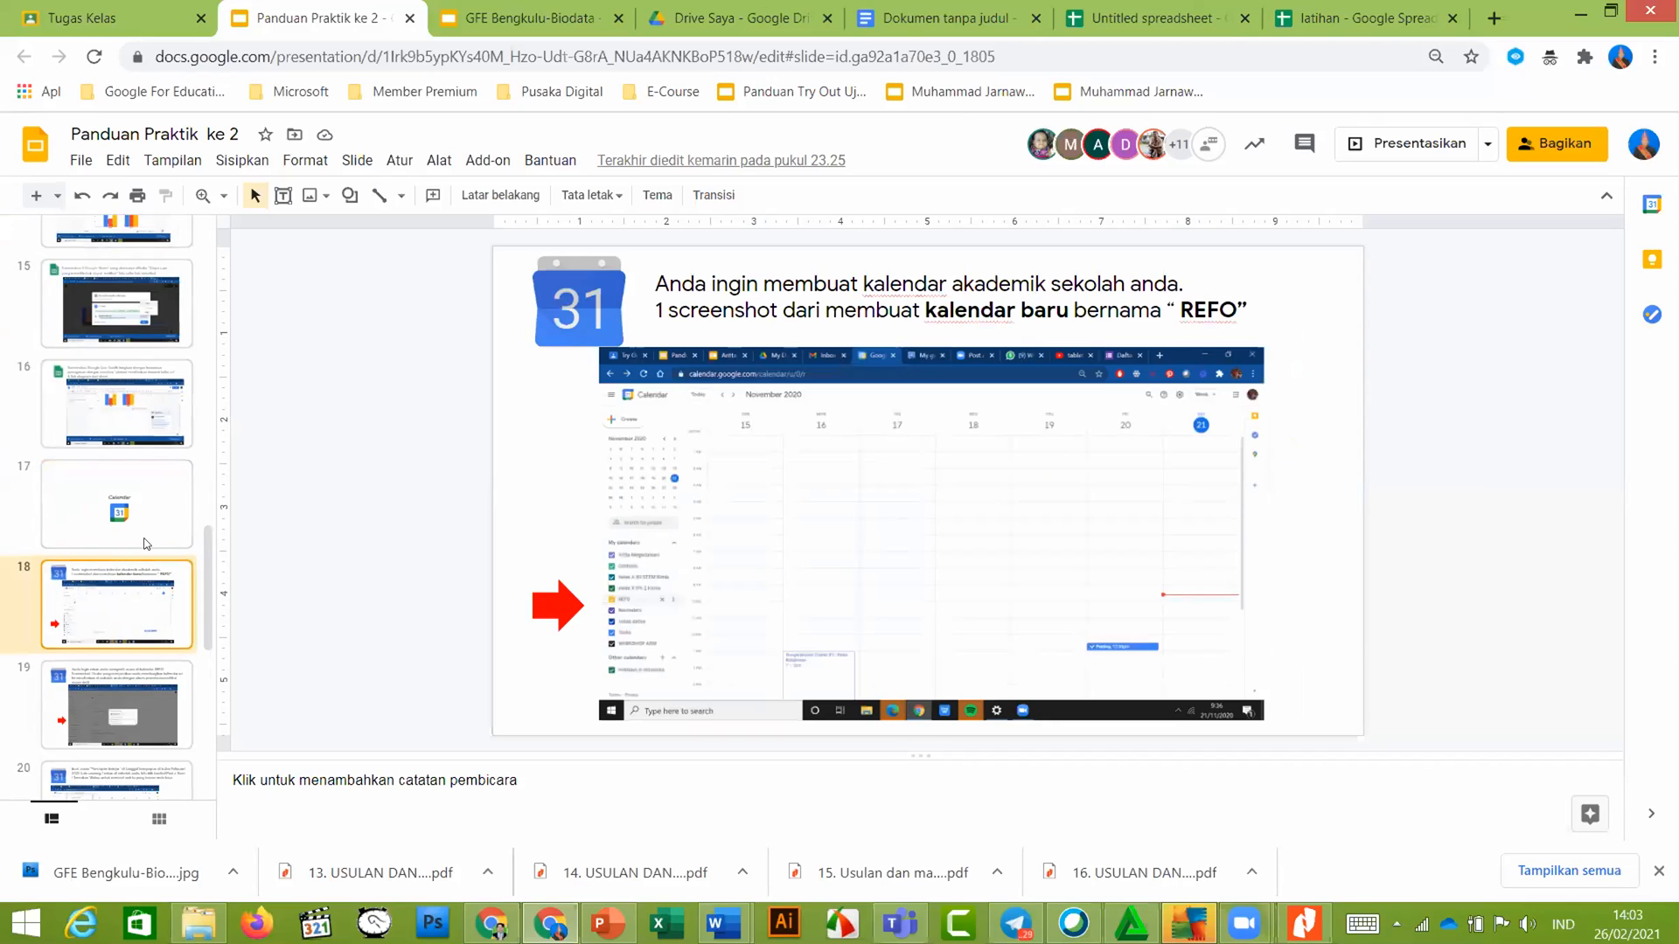
{"action": "left_click", "coordinate": [689, 7]}
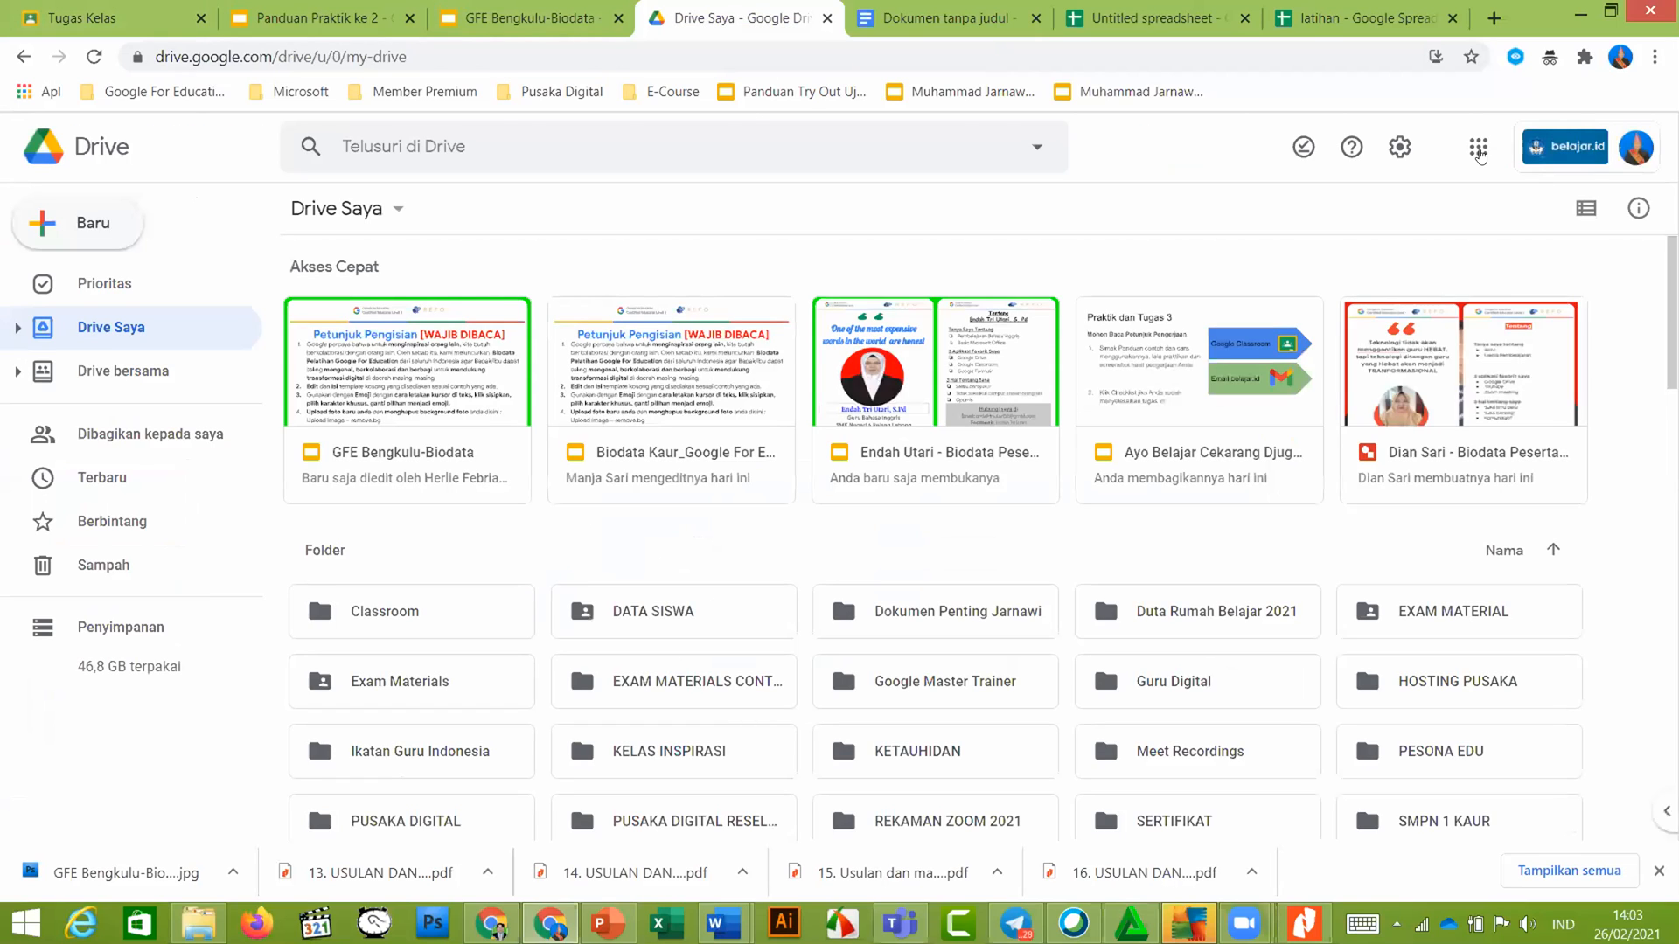
Launch Kalender from Google Drive's apps grid, opening the March 2021 month view
{"action": "left_click", "coordinate": [1479, 149]}
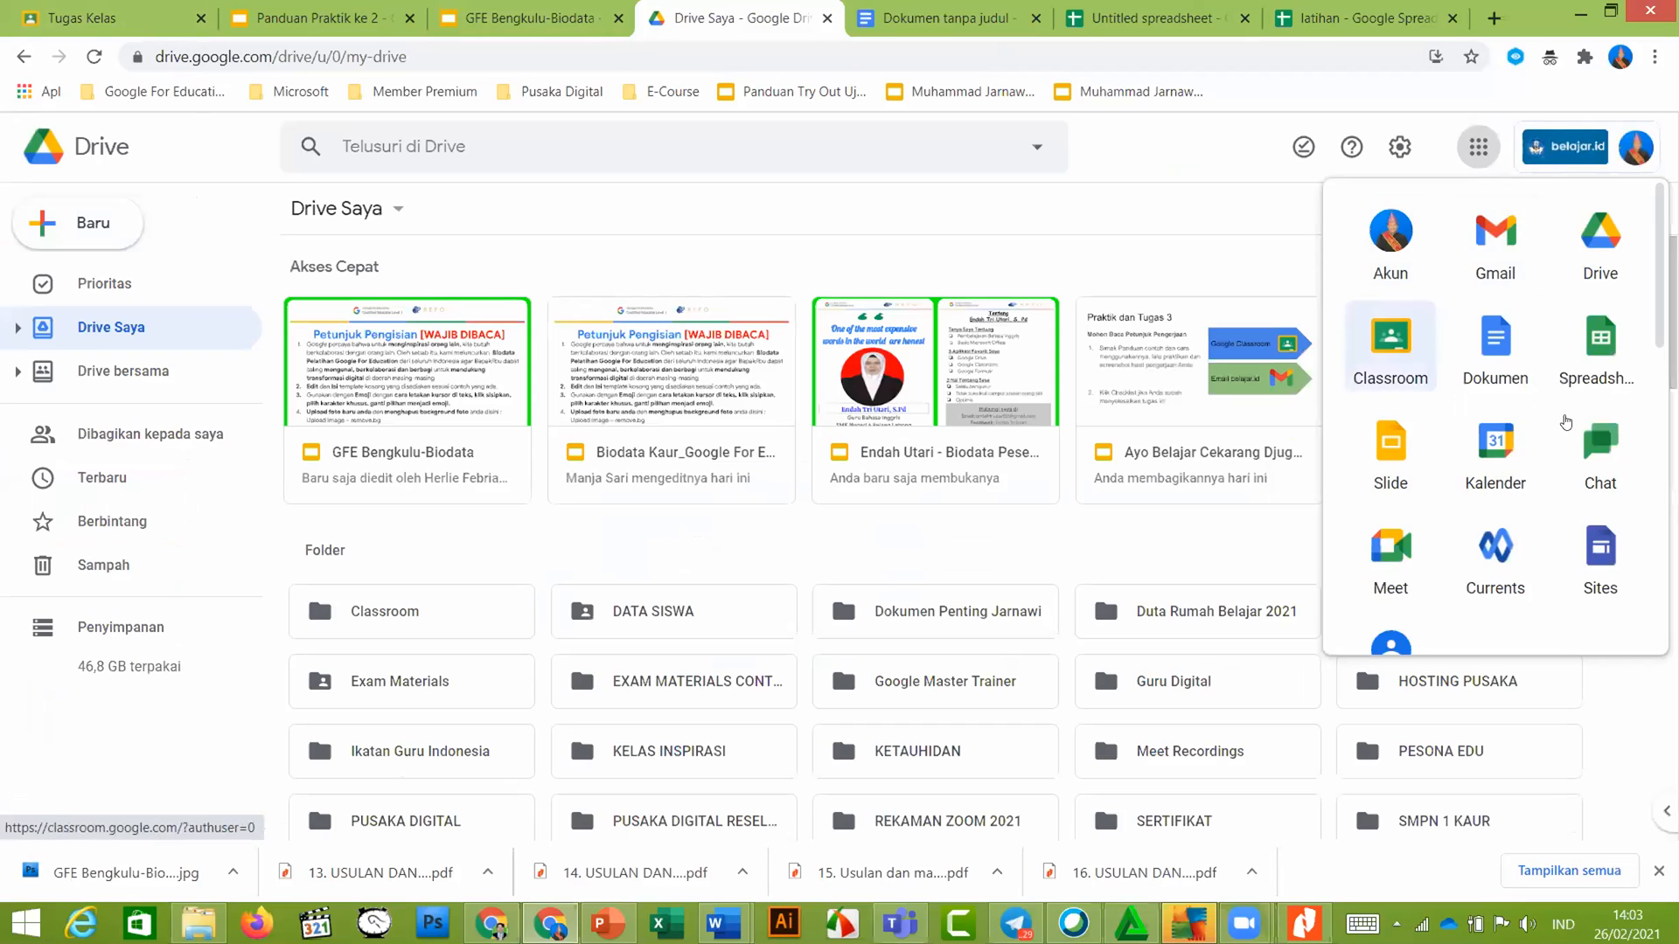
{"action": "left_click", "coordinate": [1492, 453]}
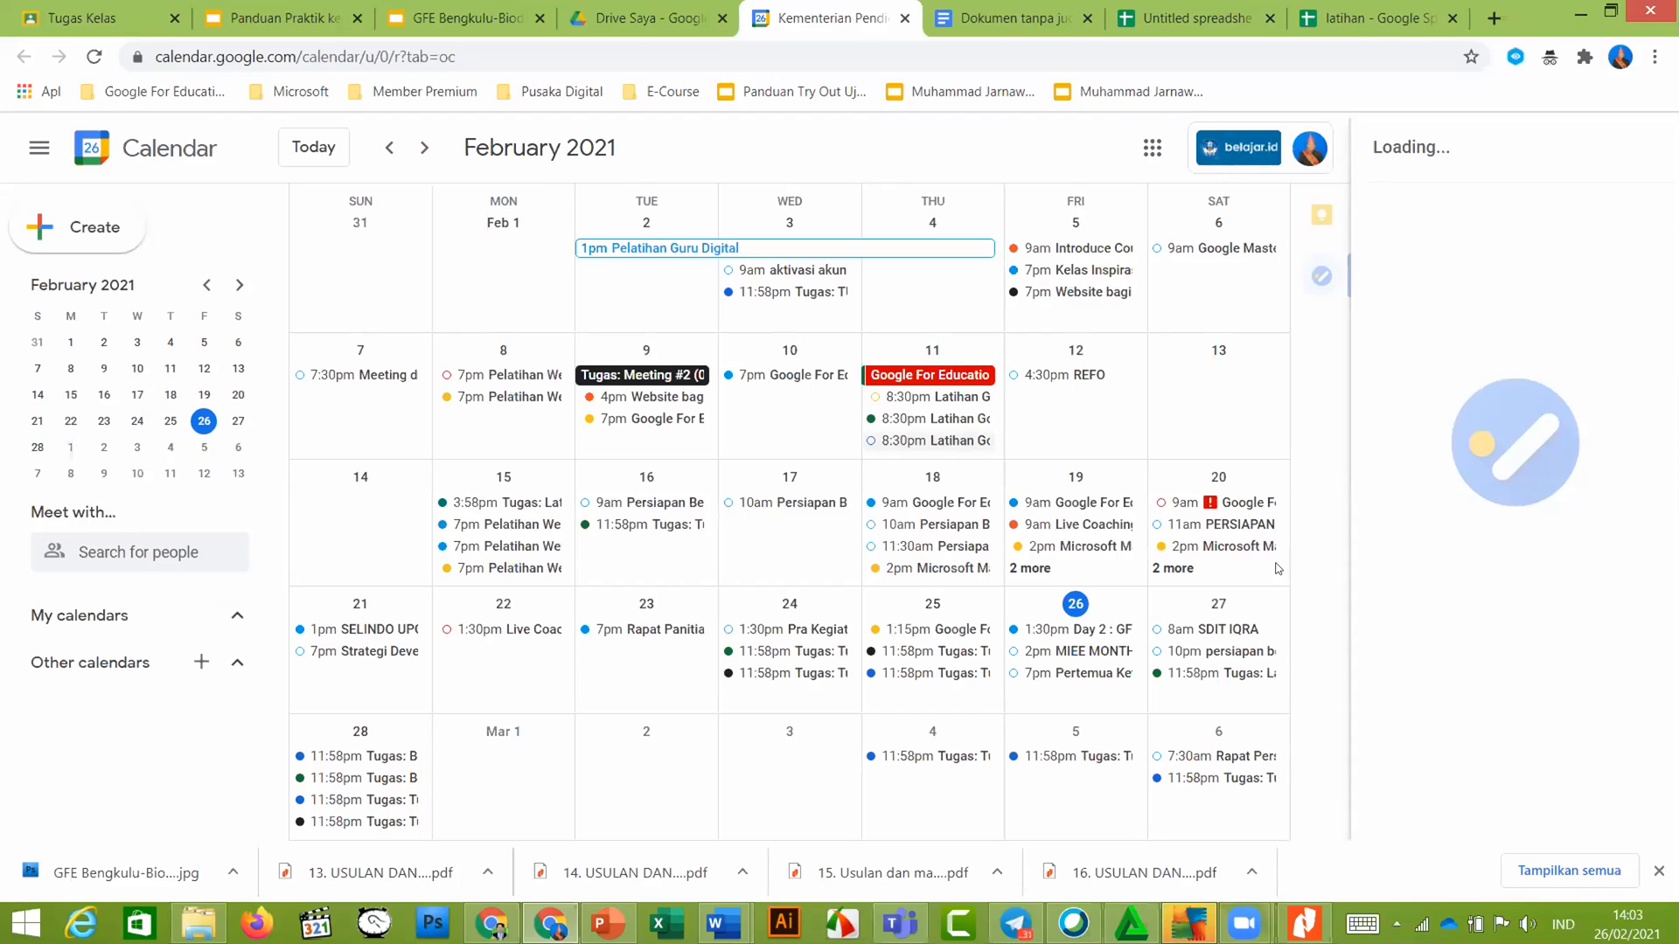
{"action": "scroll", "coordinate": [710, 459], "scroll_direction": "down", "scroll_amount": 1}
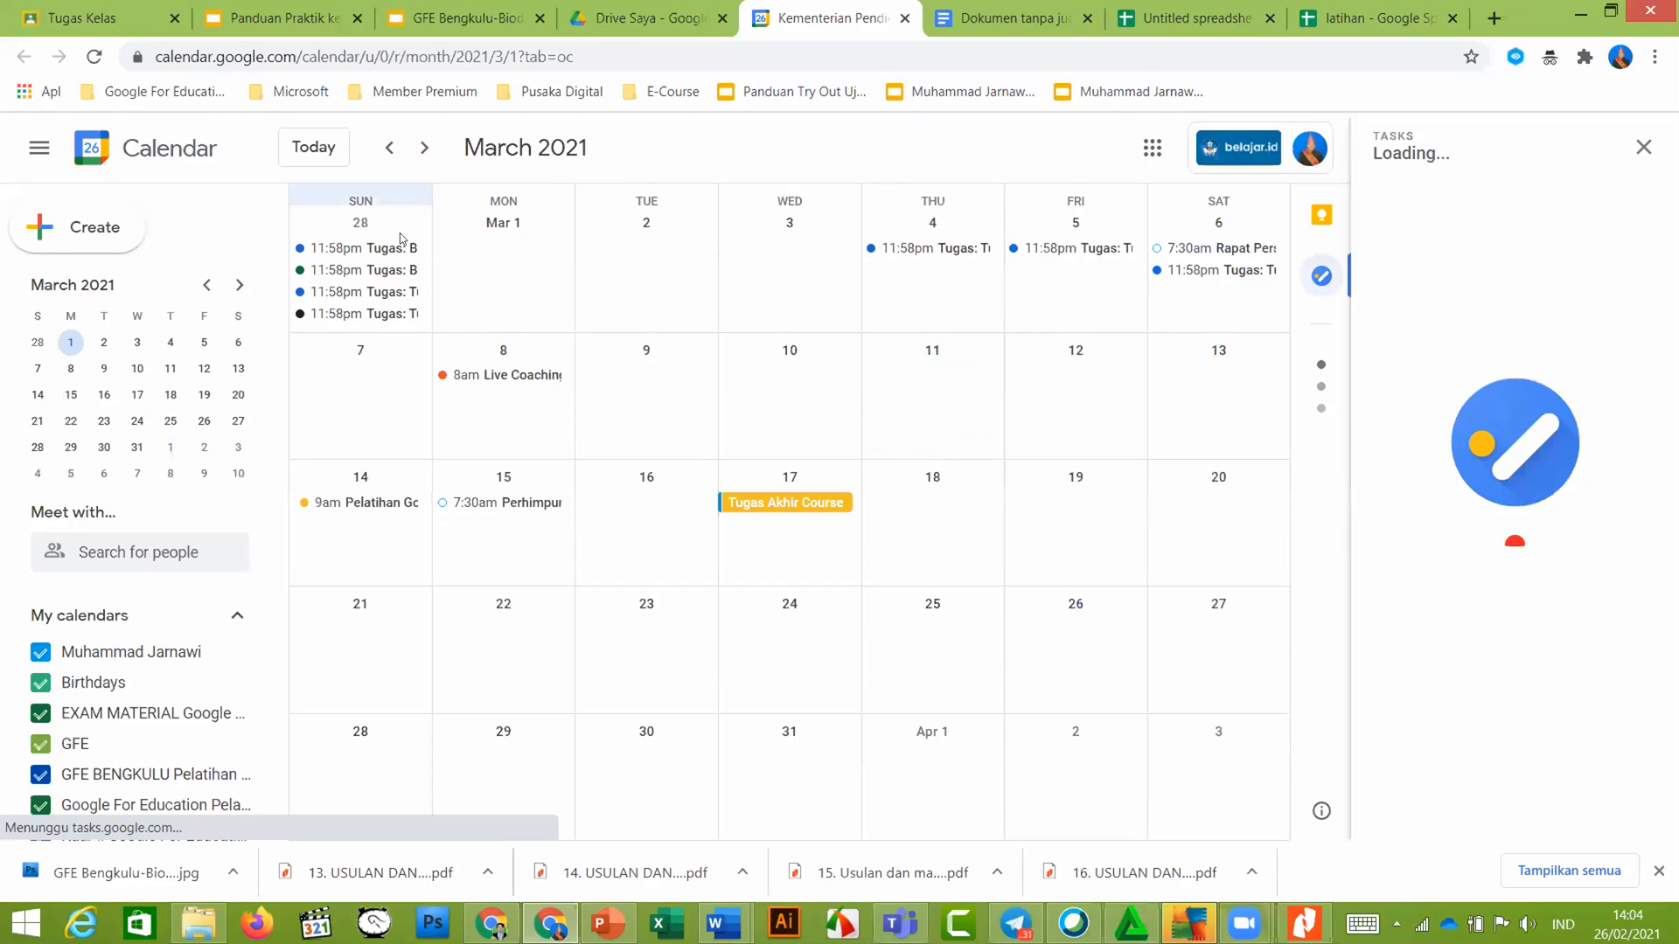
{"action": "left_click", "coordinate": [387, 150]}
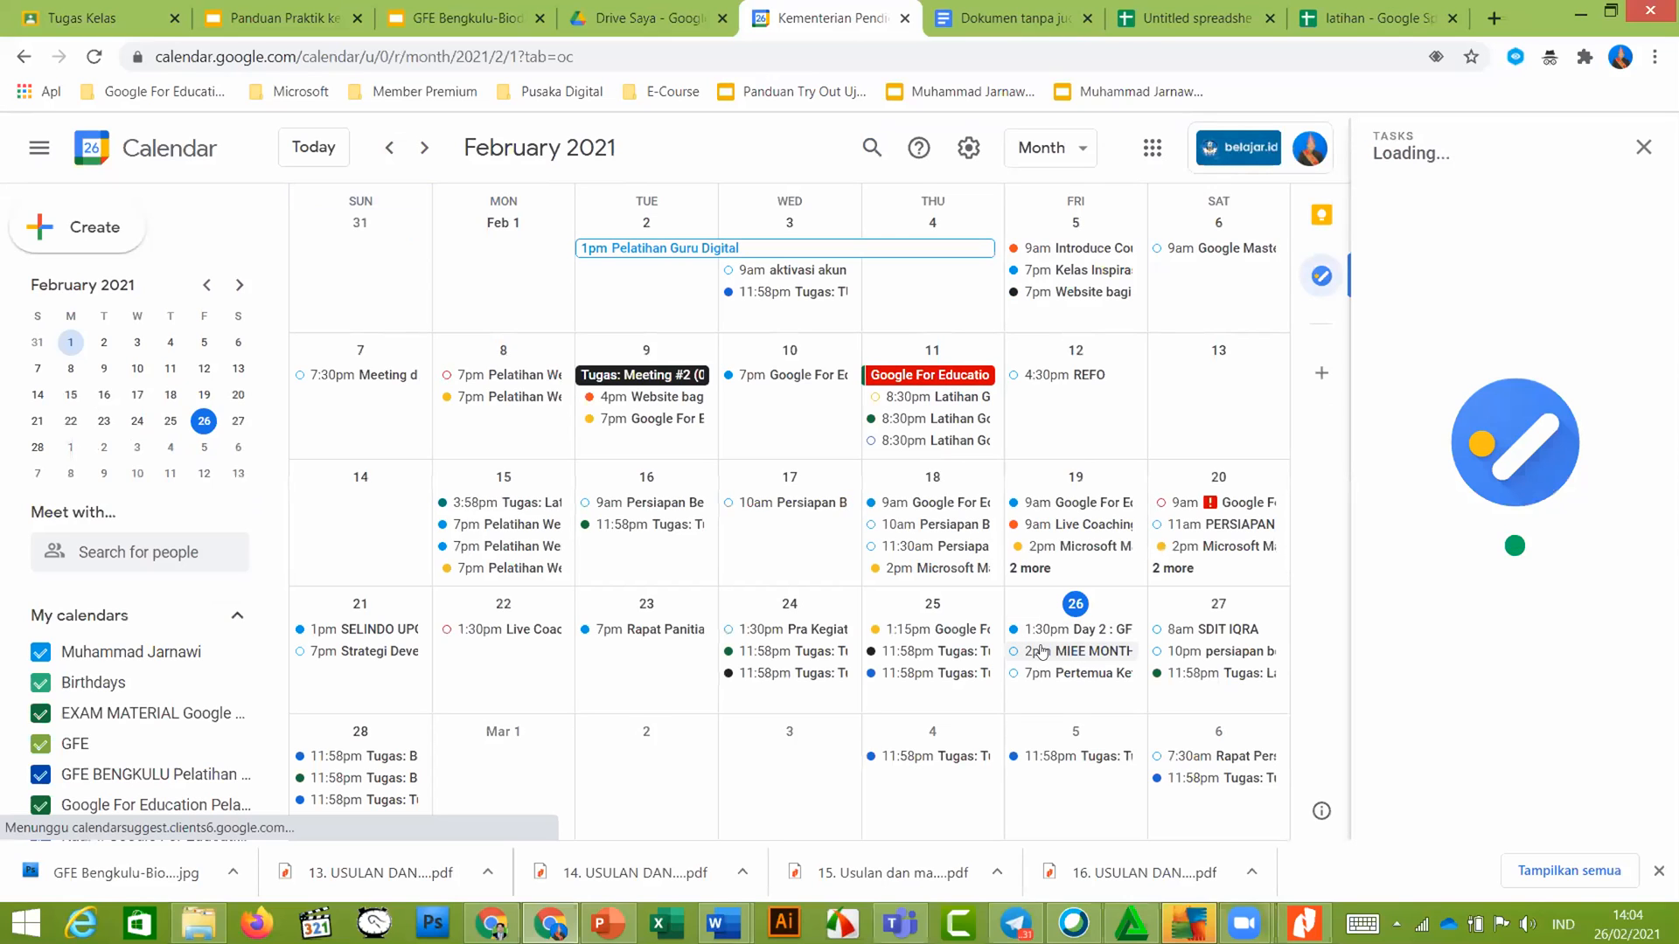
{"action": "left_click", "coordinate": [1074, 606]}
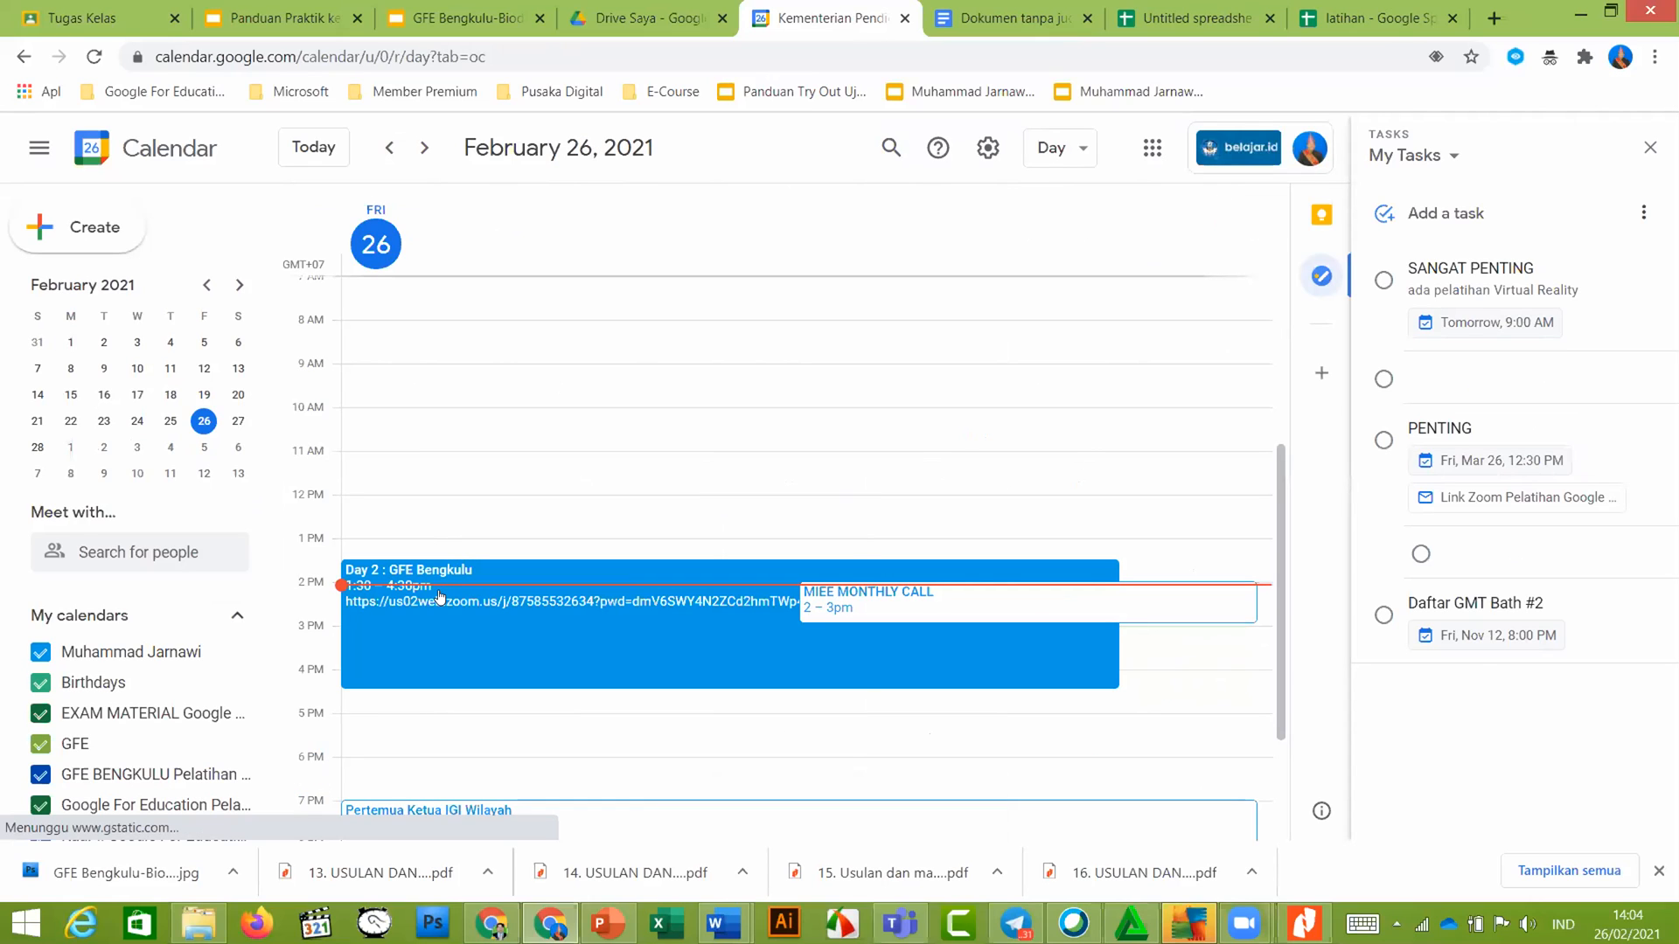
{"action": "scroll", "coordinate": [865, 502], "scroll_direction": "down", "scroll_amount": 3}
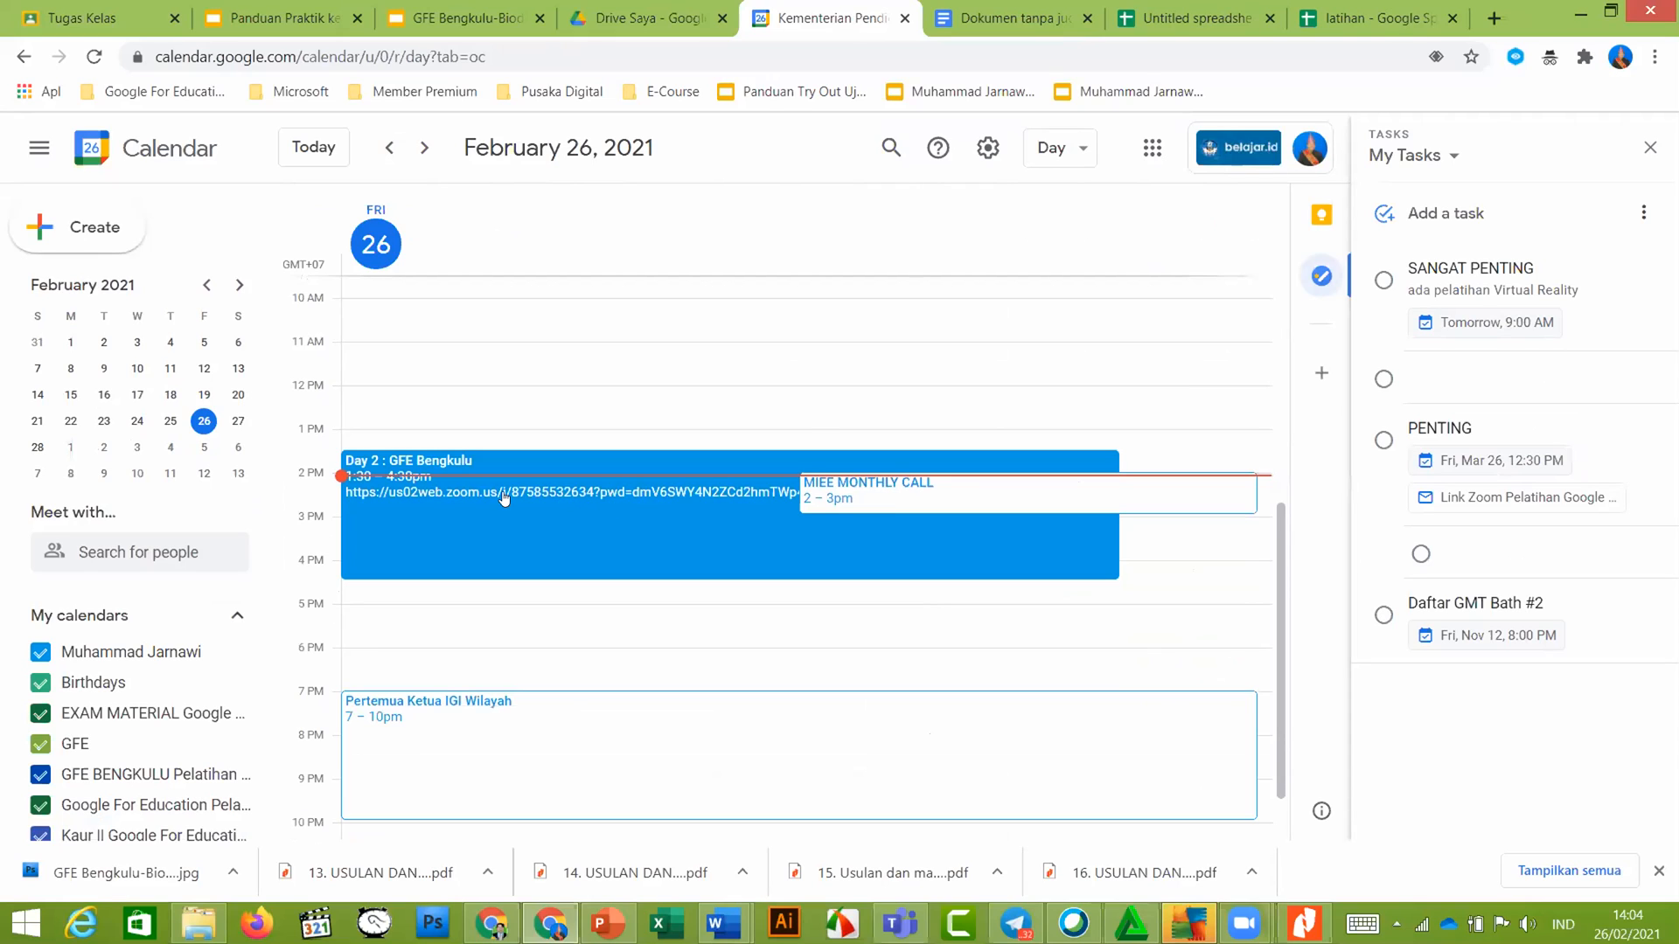
{"action": "scroll", "coordinate": [508, 554], "scroll_direction": "down", "scroll_amount": 2}
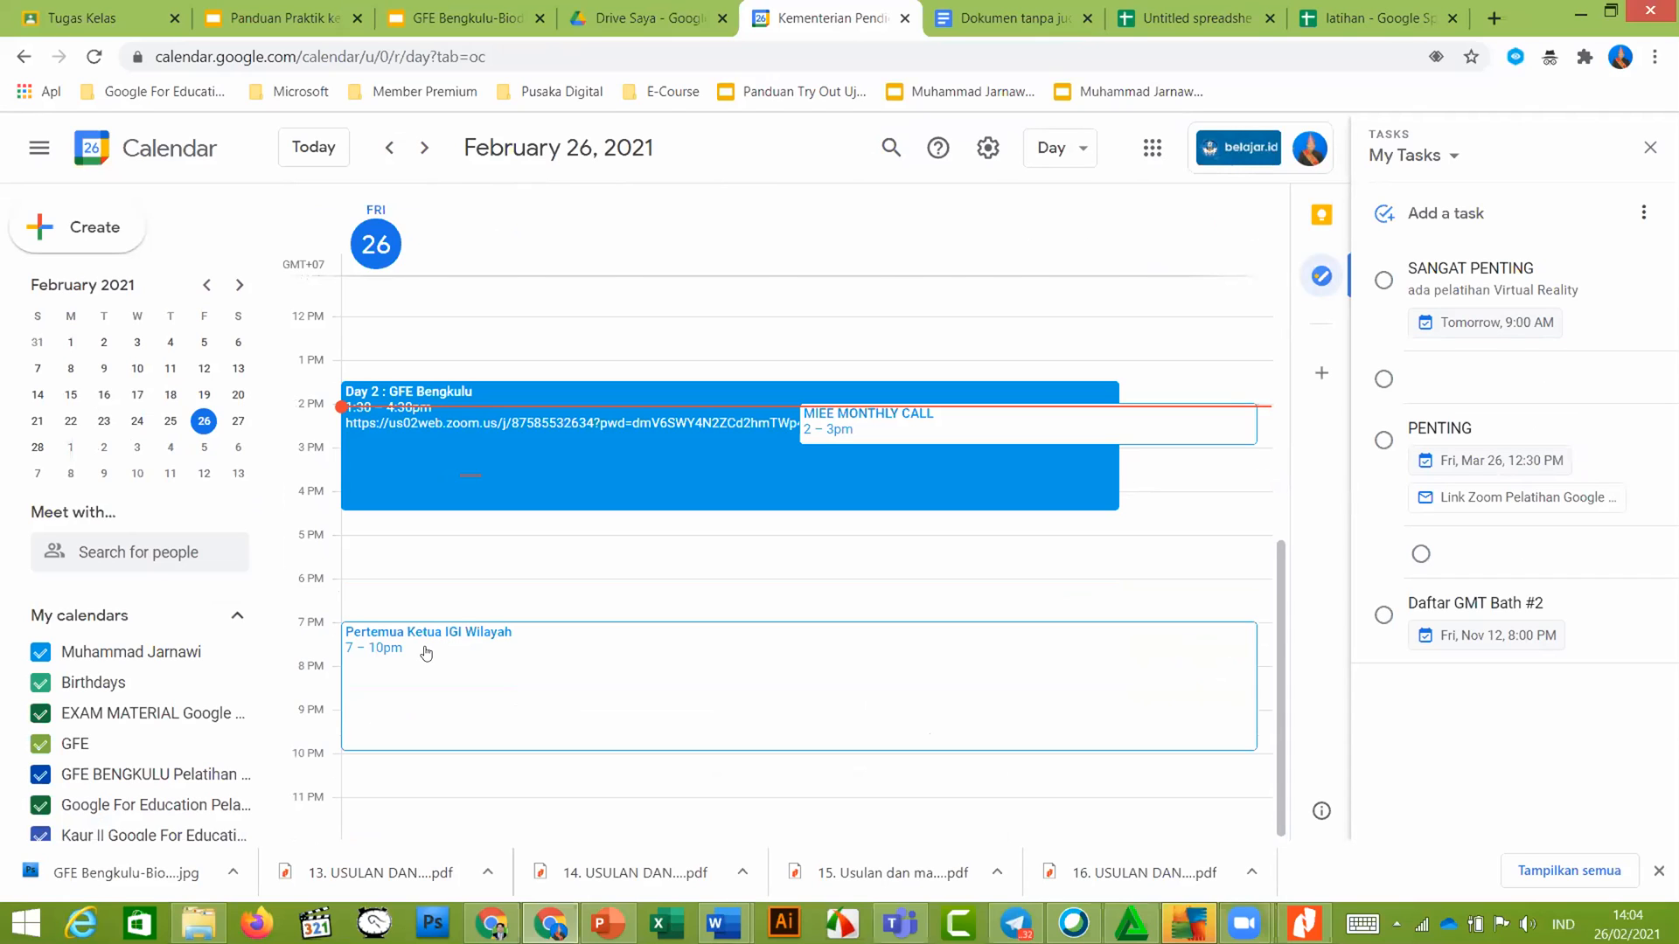
{"action": "scroll", "coordinate": [427, 652], "scroll_direction": "up", "scroll_amount": 3}
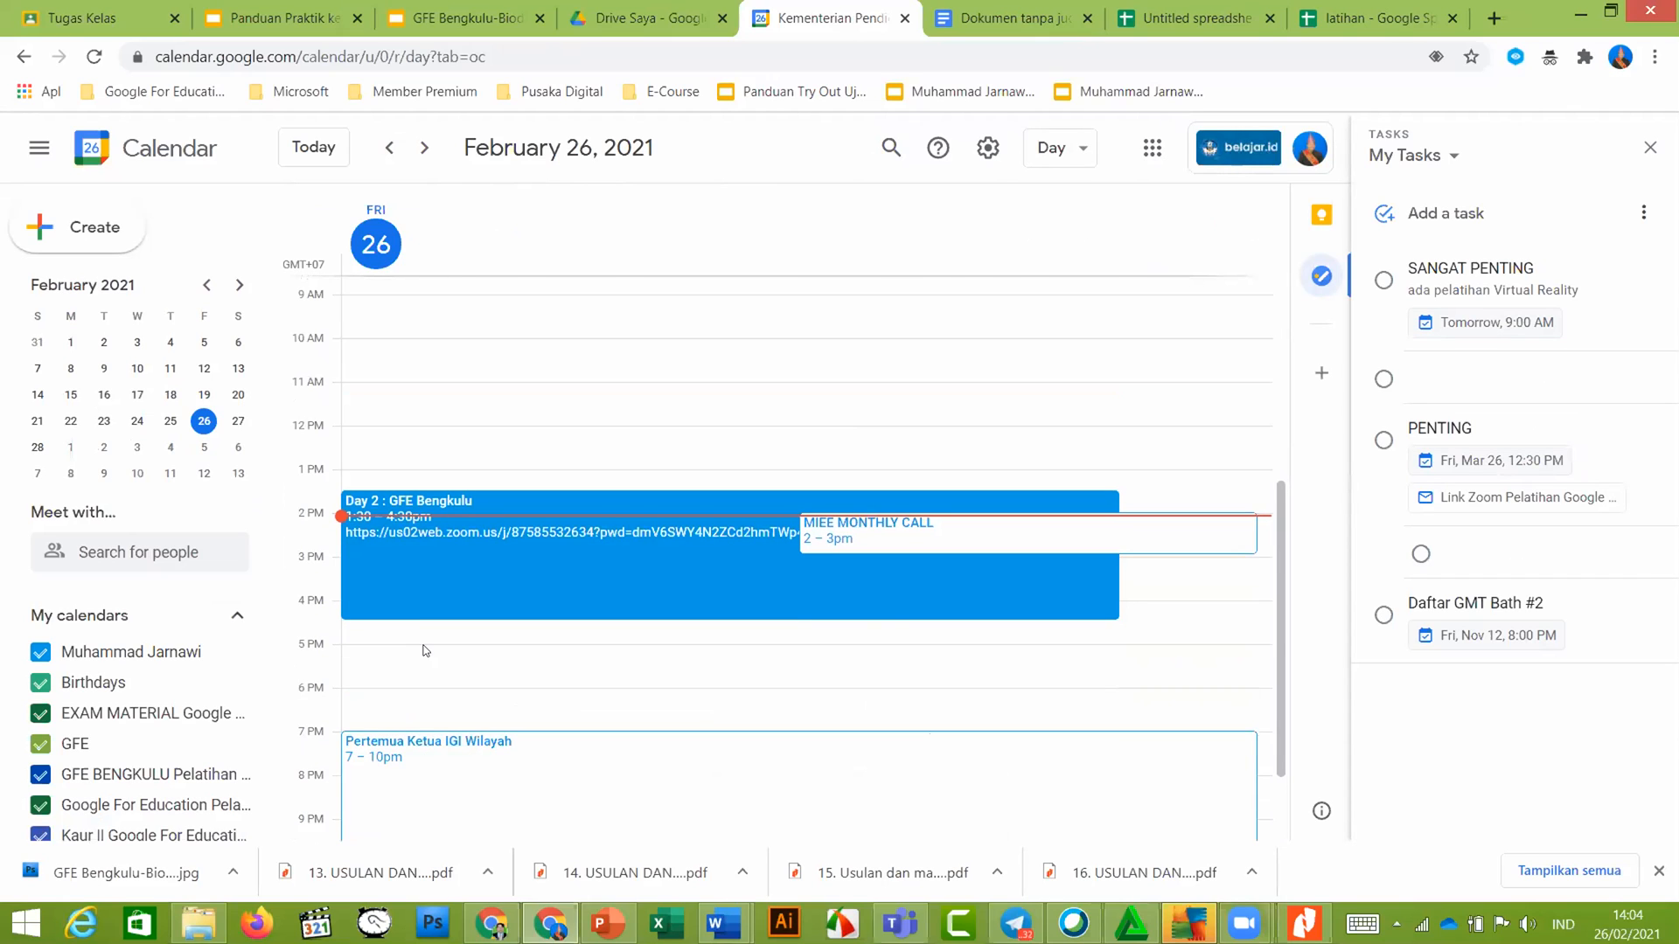
{"action": "scroll", "coordinate": [425, 651], "scroll_direction": "up", "scroll_amount": 3}
{"action": "scroll", "coordinate": [425, 650], "scroll_direction": "down", "scroll_amount": 4}
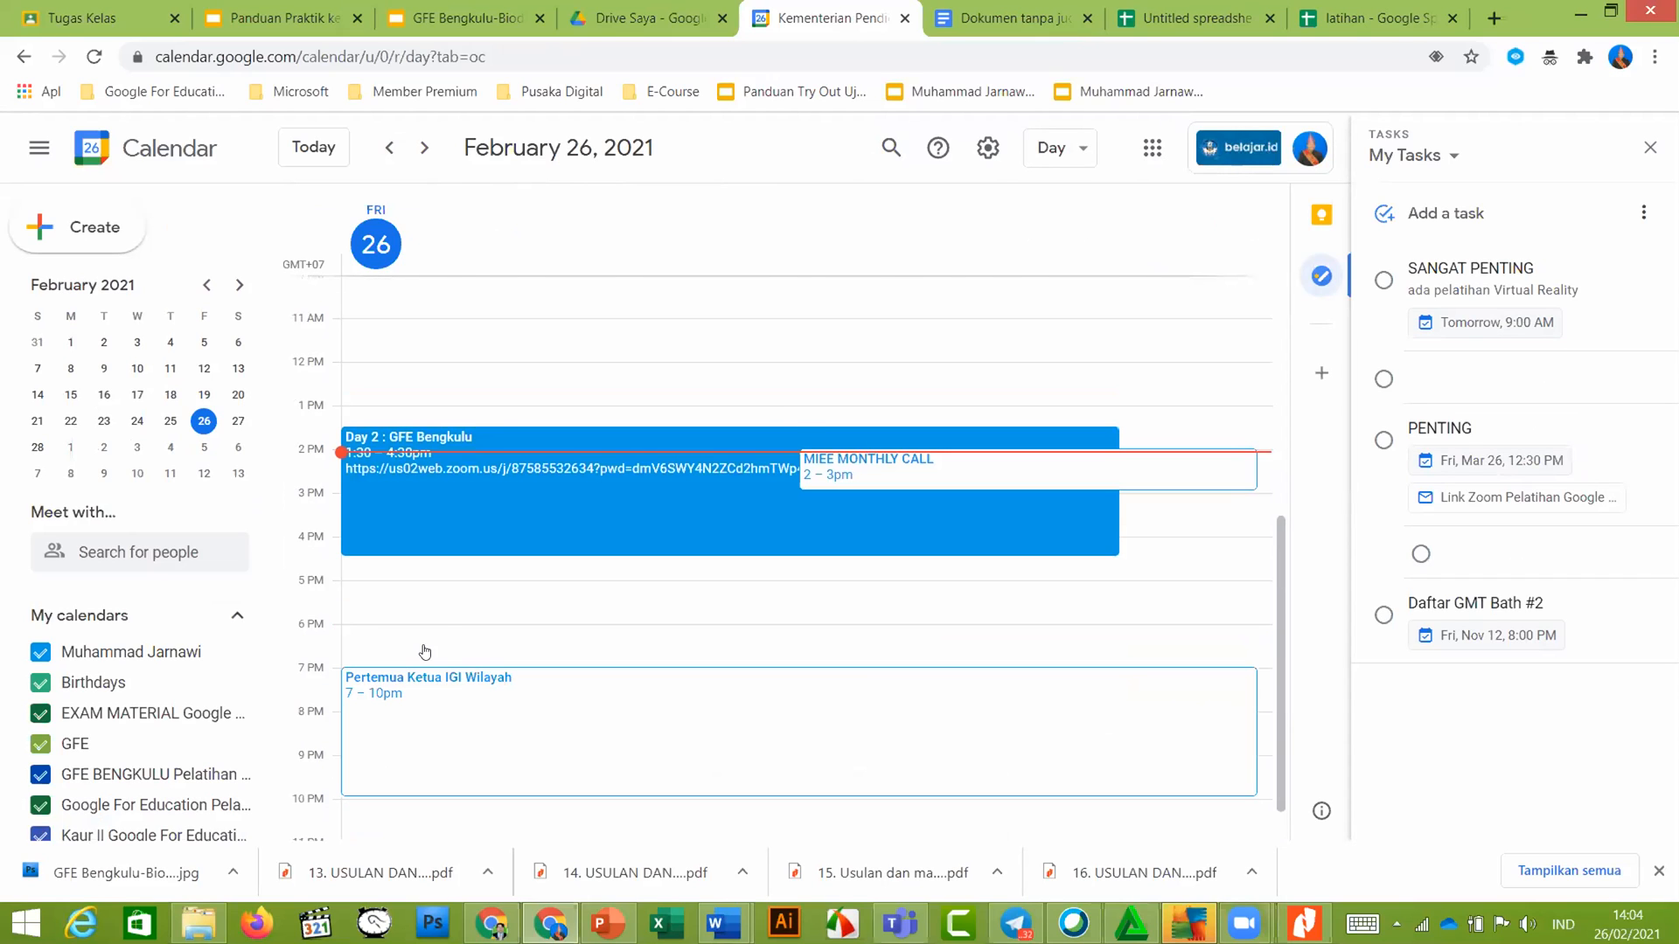
{"action": "scroll", "coordinate": [425, 652], "scroll_direction": "down", "scroll_amount": 1}
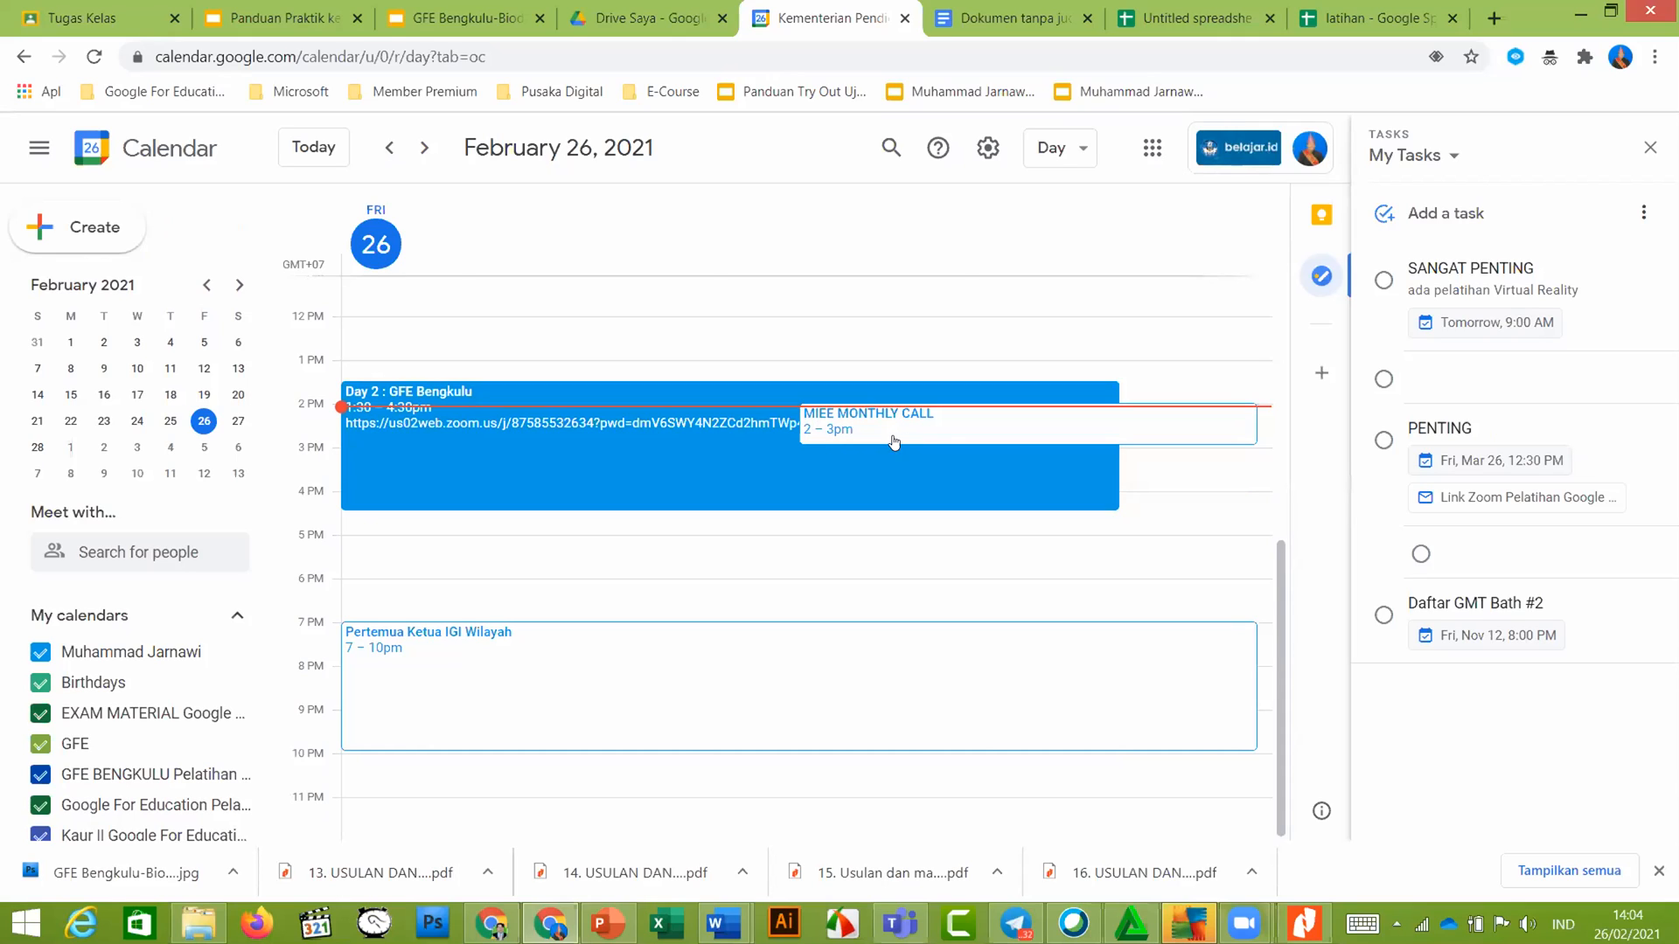
{"action": "scroll", "coordinate": [645, 399], "scroll_direction": "up", "scroll_amount": 3}
{"action": "scroll", "coordinate": [645, 399], "scroll_direction": "down", "scroll_amount": 3}
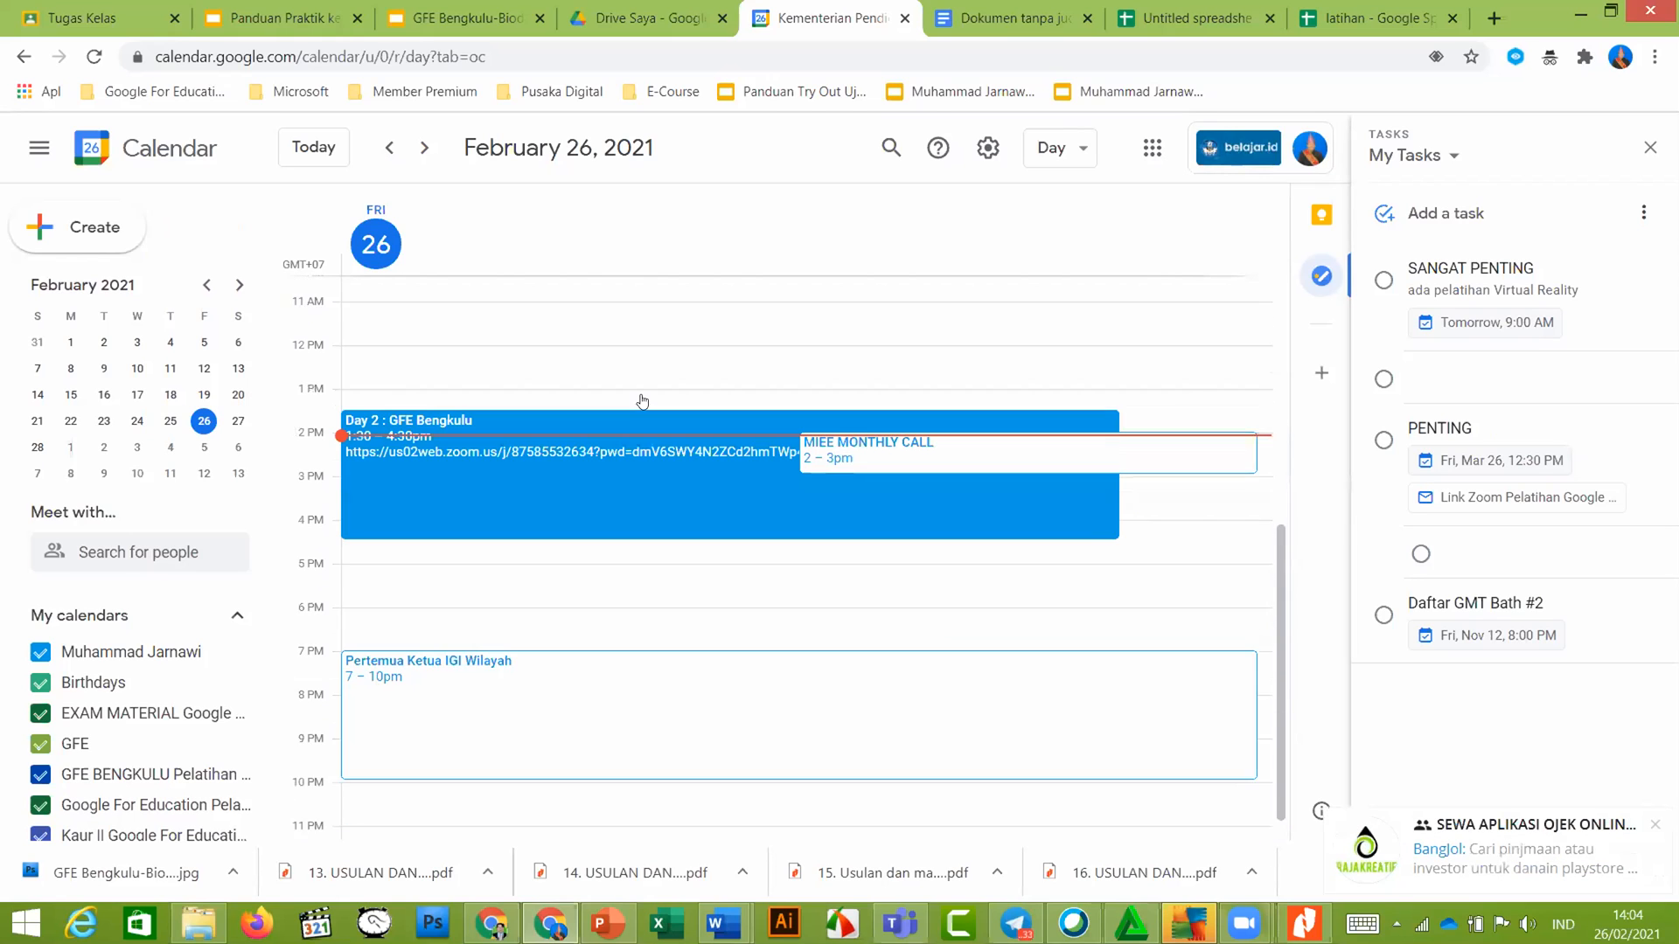
{"action": "scroll", "coordinate": [641, 411], "scroll_direction": "up", "scroll_amount": 5}
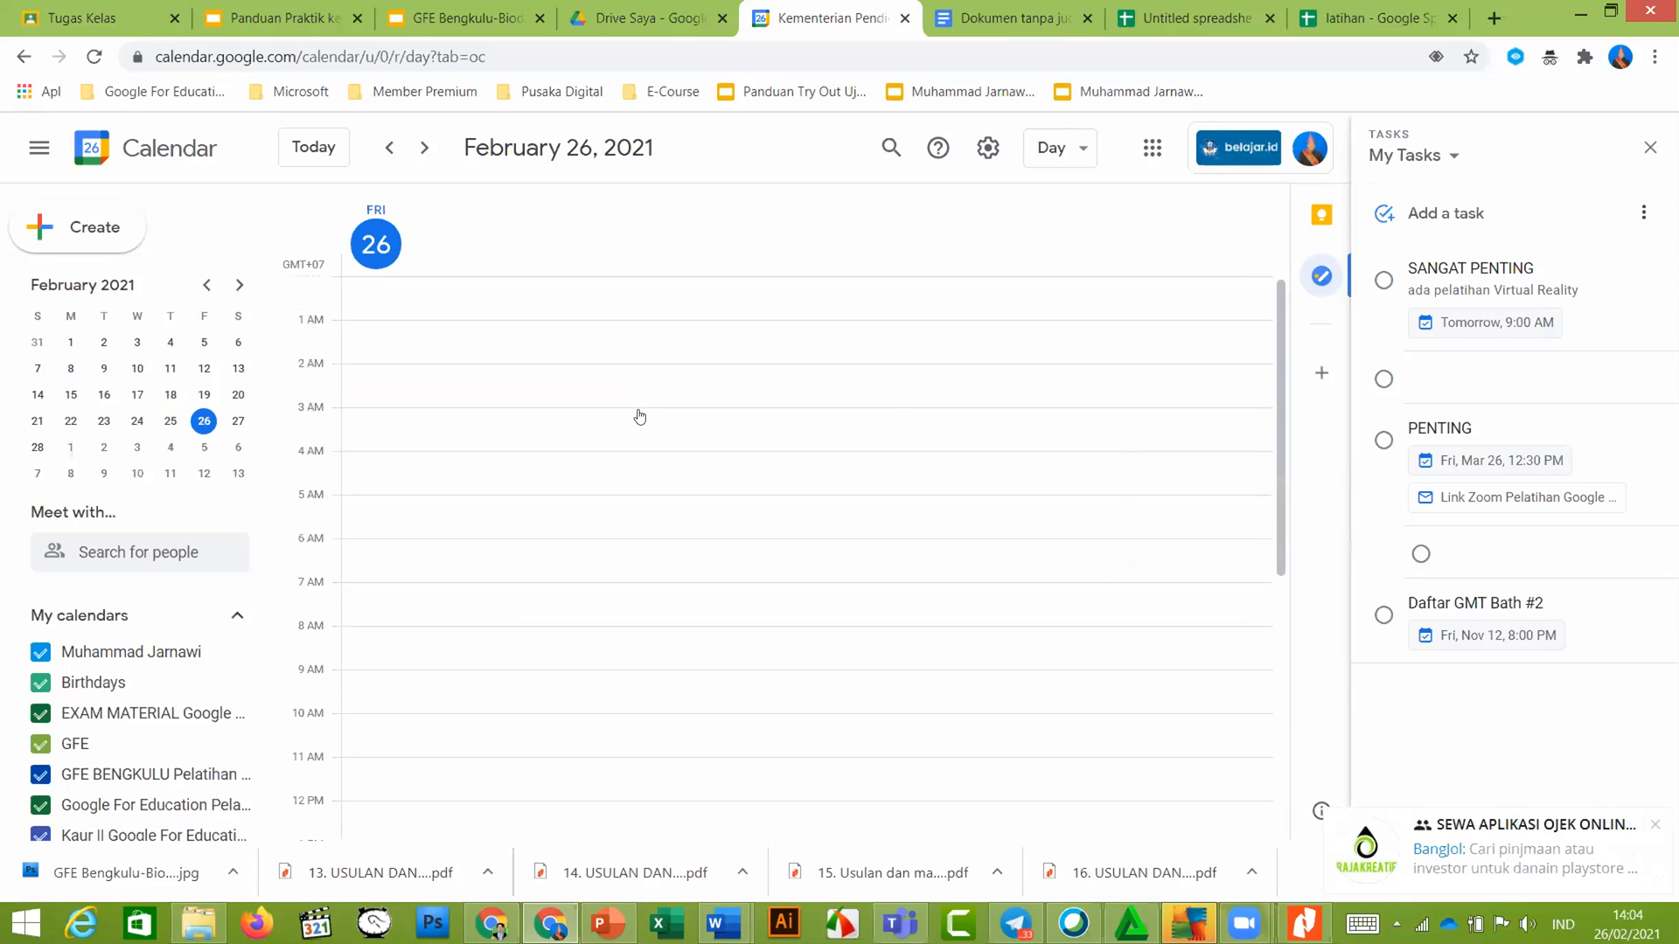
{"action": "scroll", "coordinate": [639, 417], "scroll_direction": "down", "scroll_amount": 6}
{"action": "scroll", "coordinate": [640, 416], "scroll_direction": "up", "scroll_amount": 3}
{"action": "scroll", "coordinate": [641, 417], "scroll_direction": "down", "scroll_amount": 3}
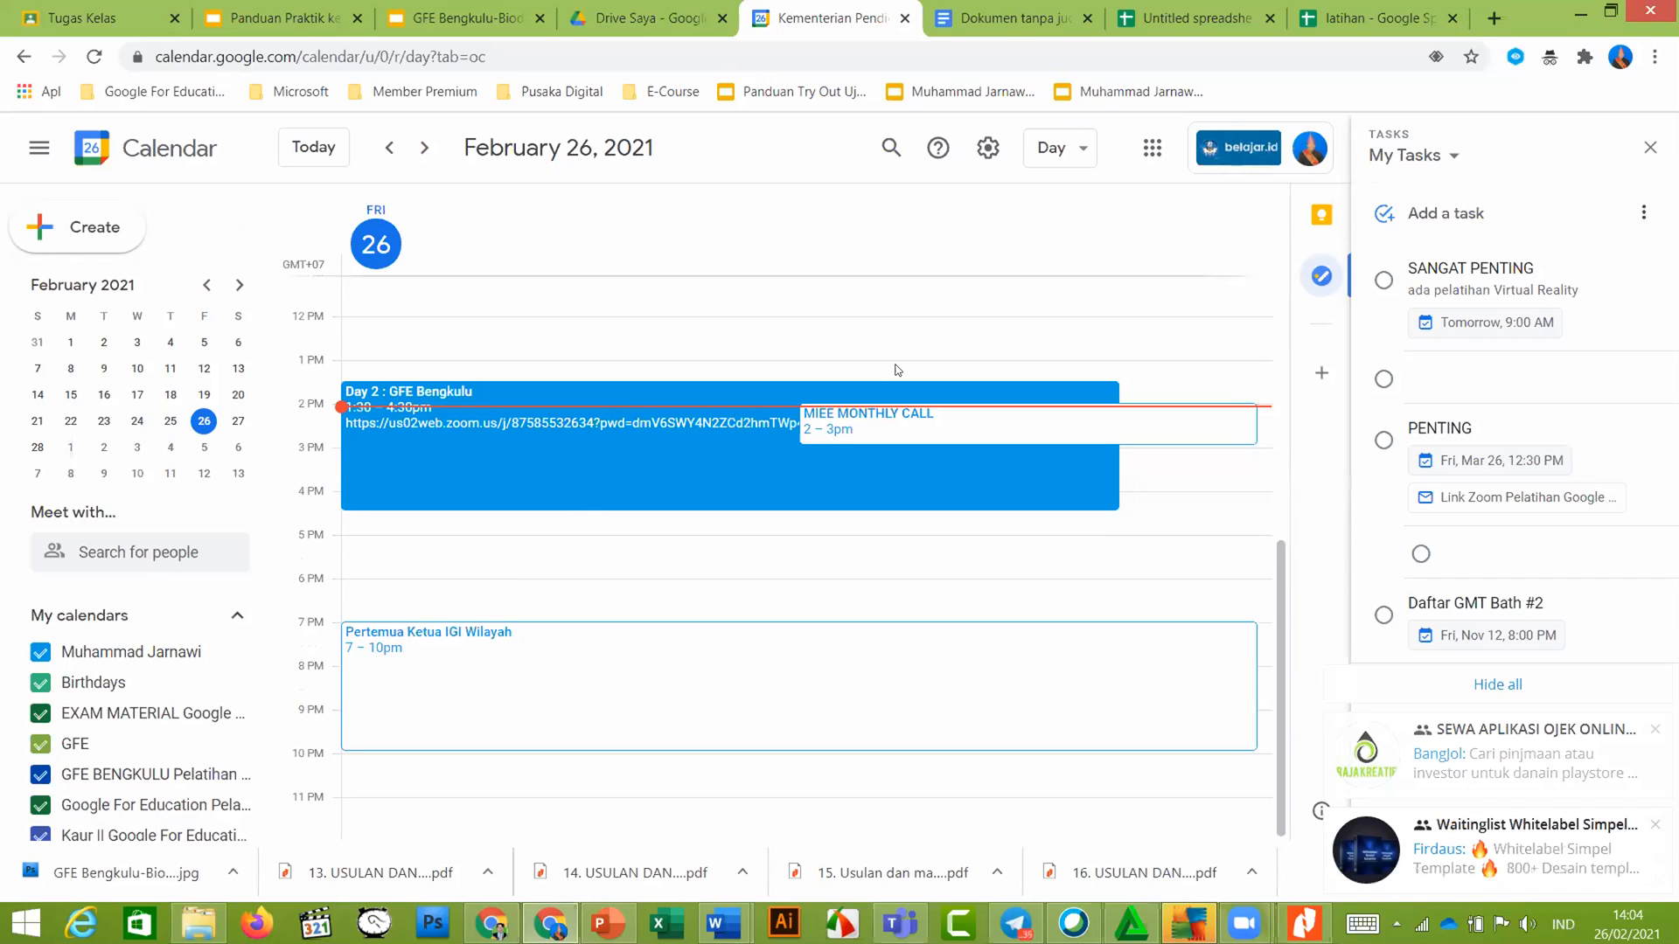
{"action": "scroll", "coordinate": [927, 332], "scroll_direction": "up", "scroll_amount": 1}
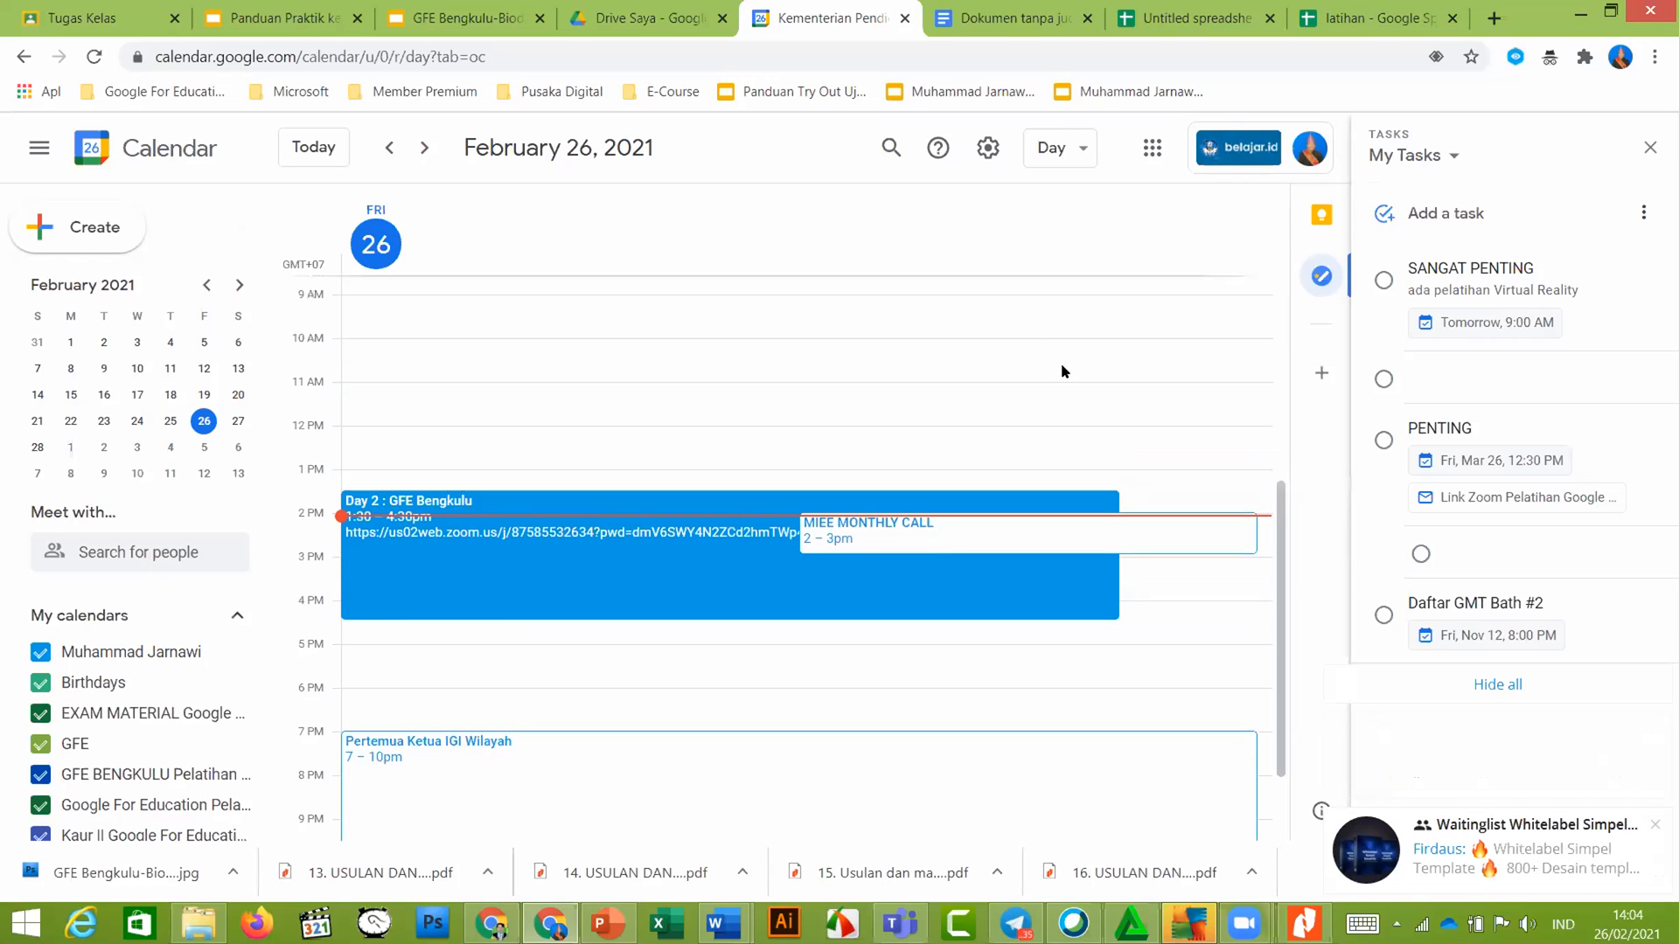
{"action": "scroll", "coordinate": [1058, 367], "scroll_direction": "up", "scroll_amount": 2}
{"action": "scroll", "coordinate": [1045, 375], "scroll_direction": "down", "scroll_amount": 3}
{"action": "scroll", "coordinate": [1041, 376], "scroll_direction": "up", "scroll_amount": 5}
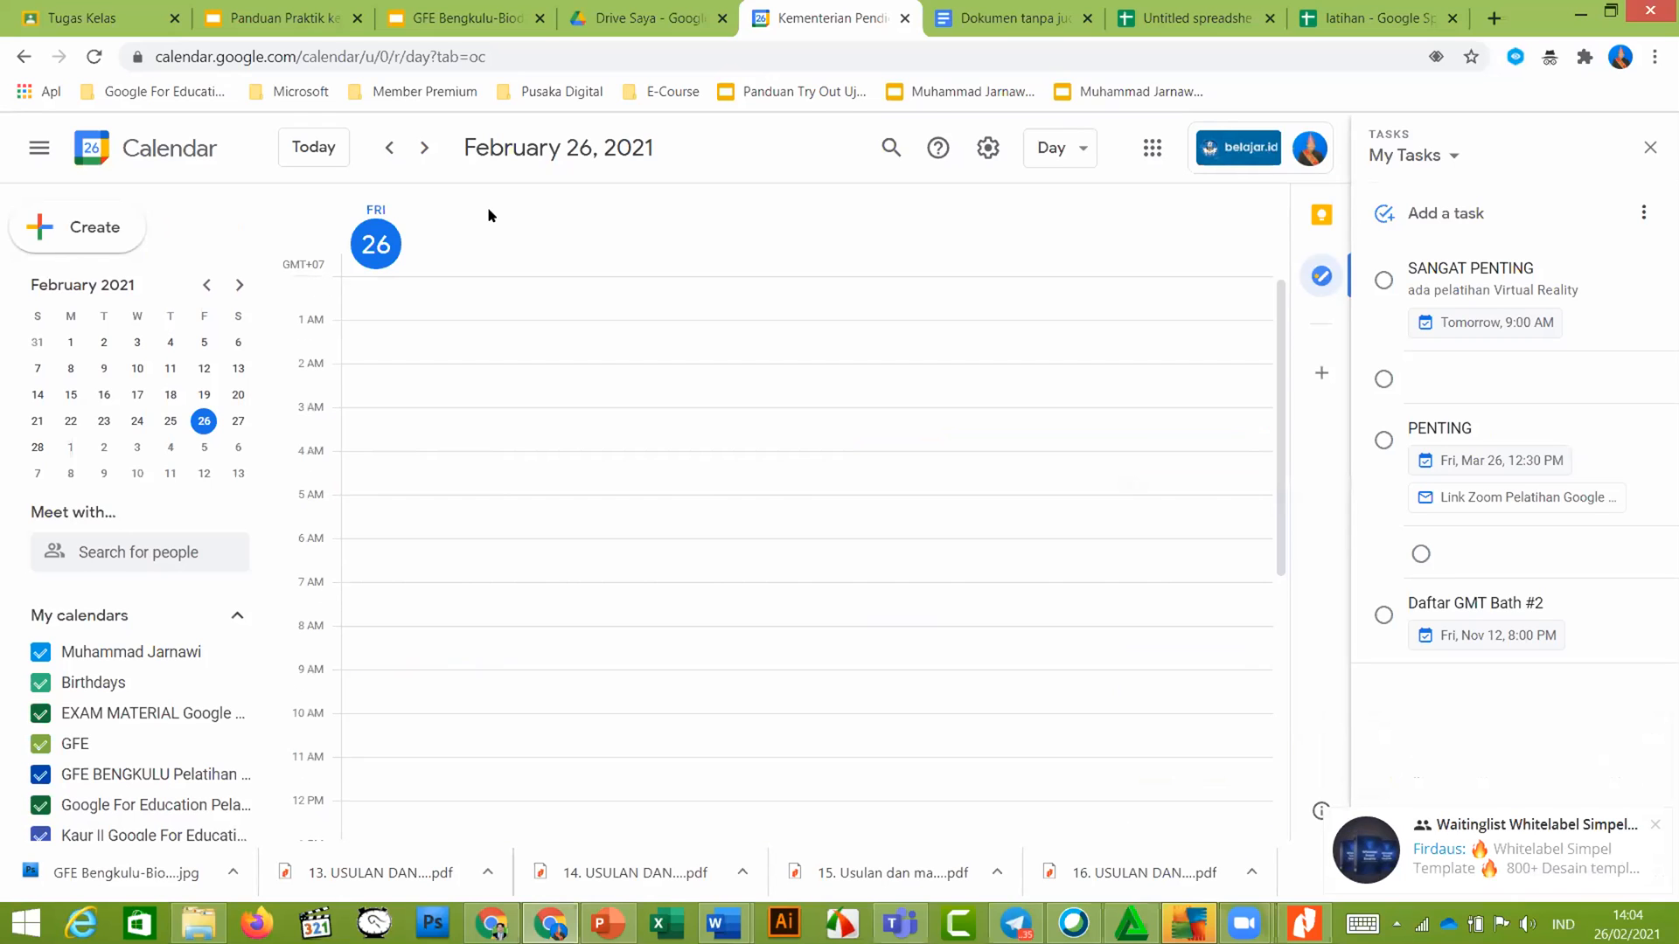
{"action": "left_click", "coordinate": [1078, 154]}
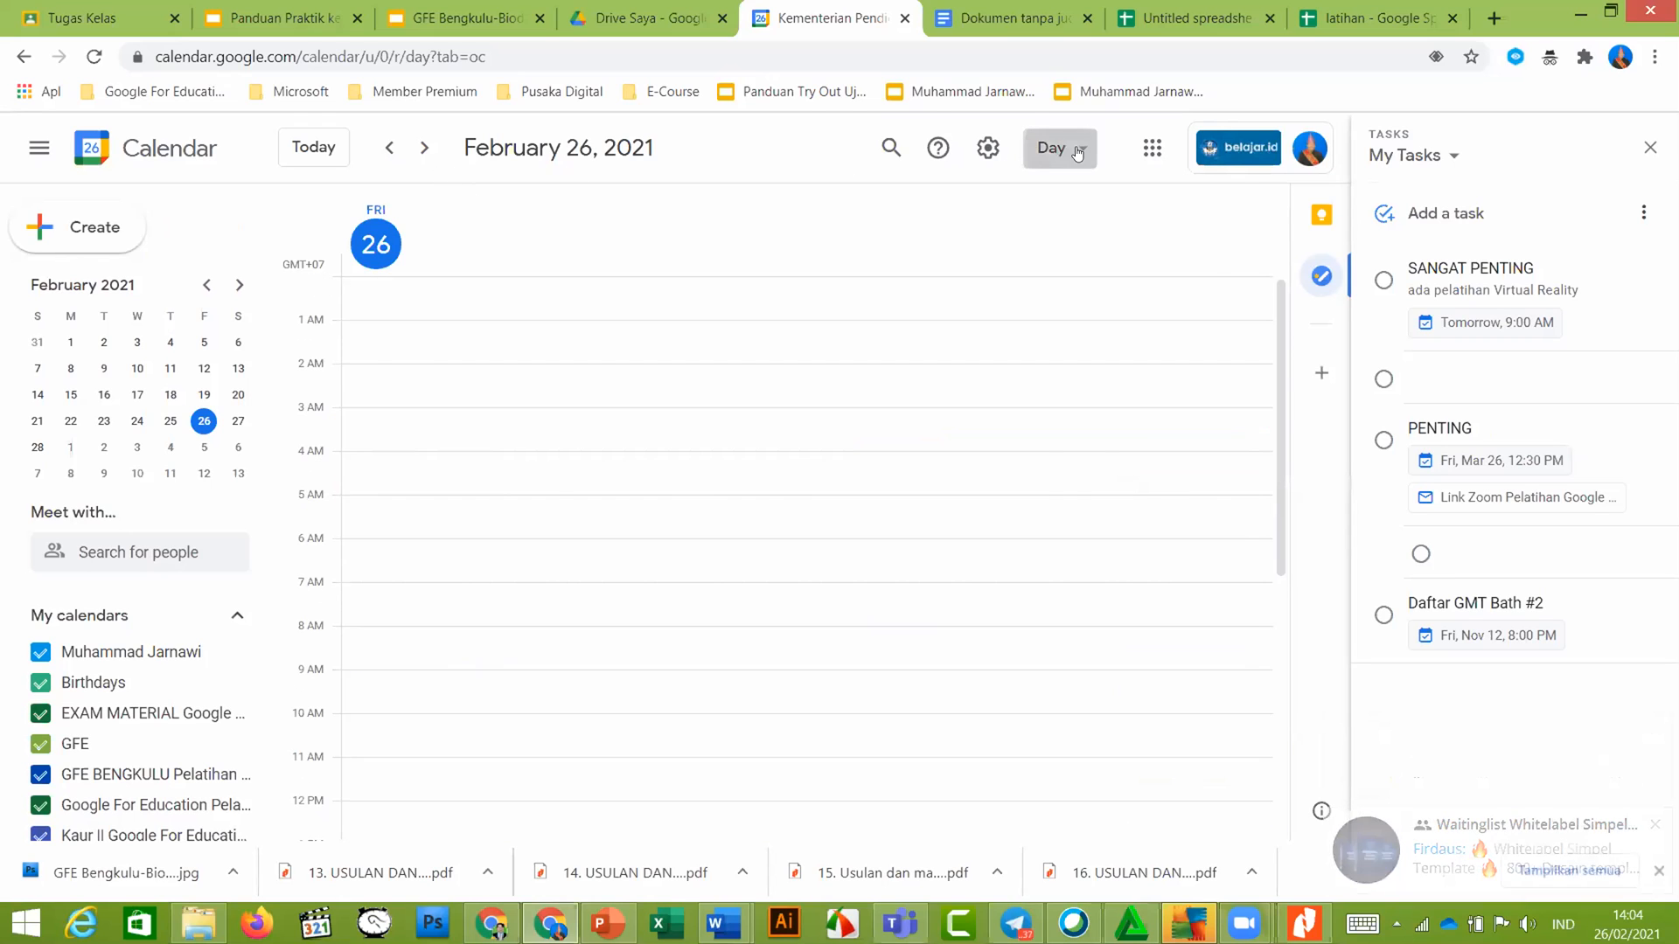
{"action": "left_click", "coordinate": [1057, 281]}
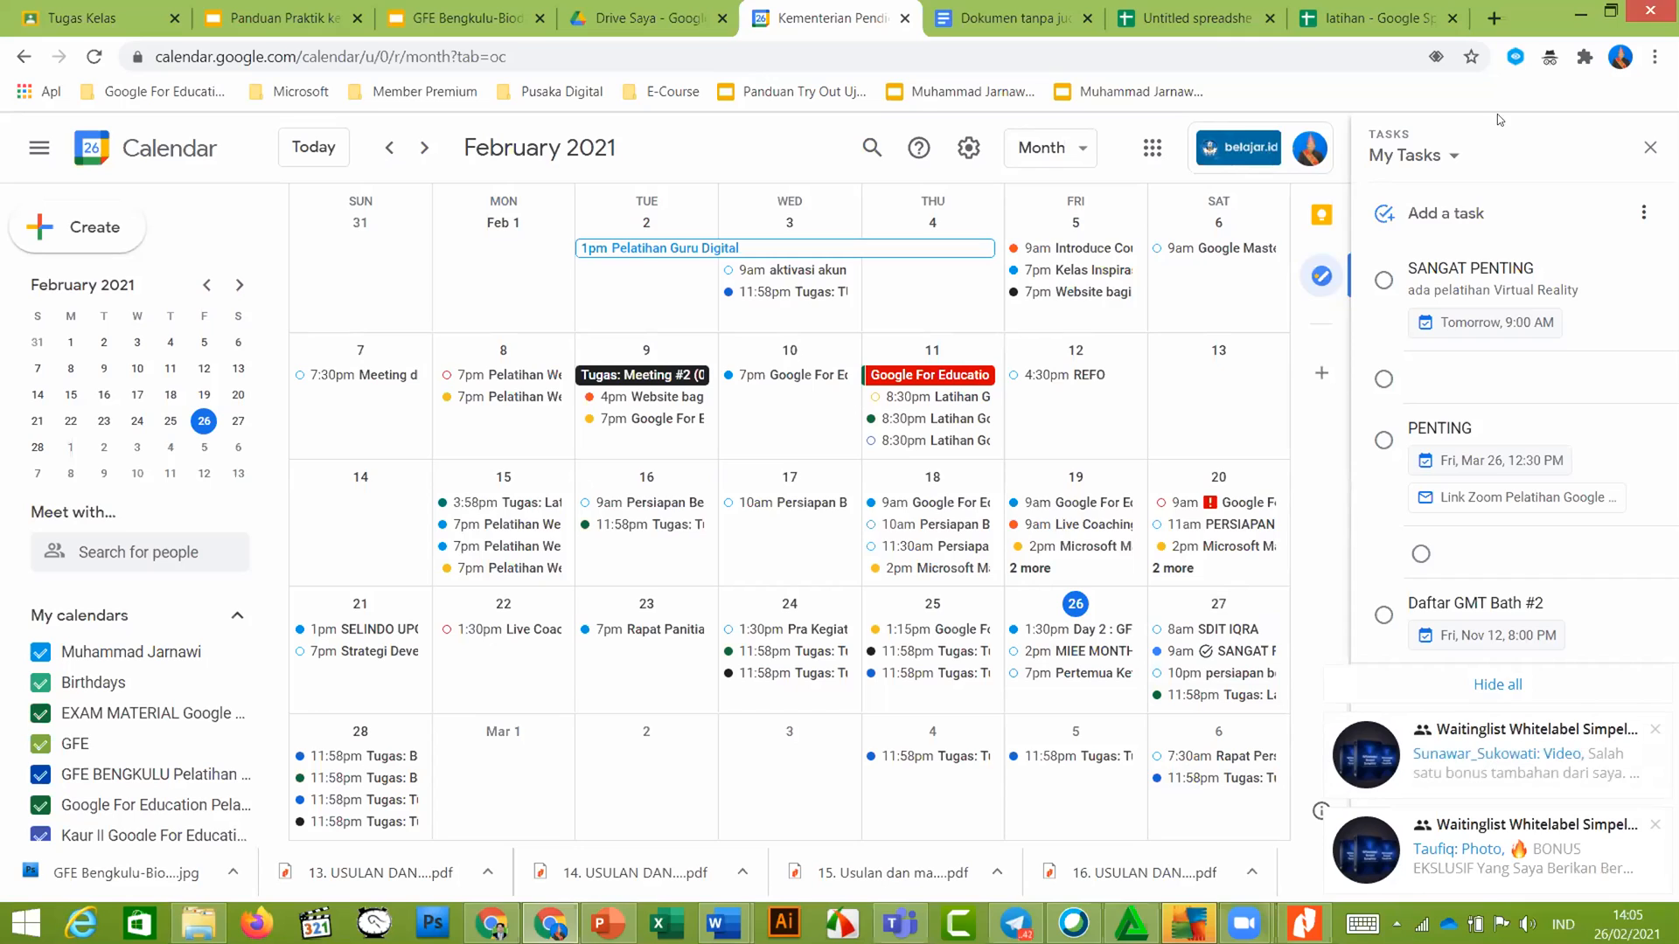
{"action": "left_click", "coordinate": [1522, 687]}
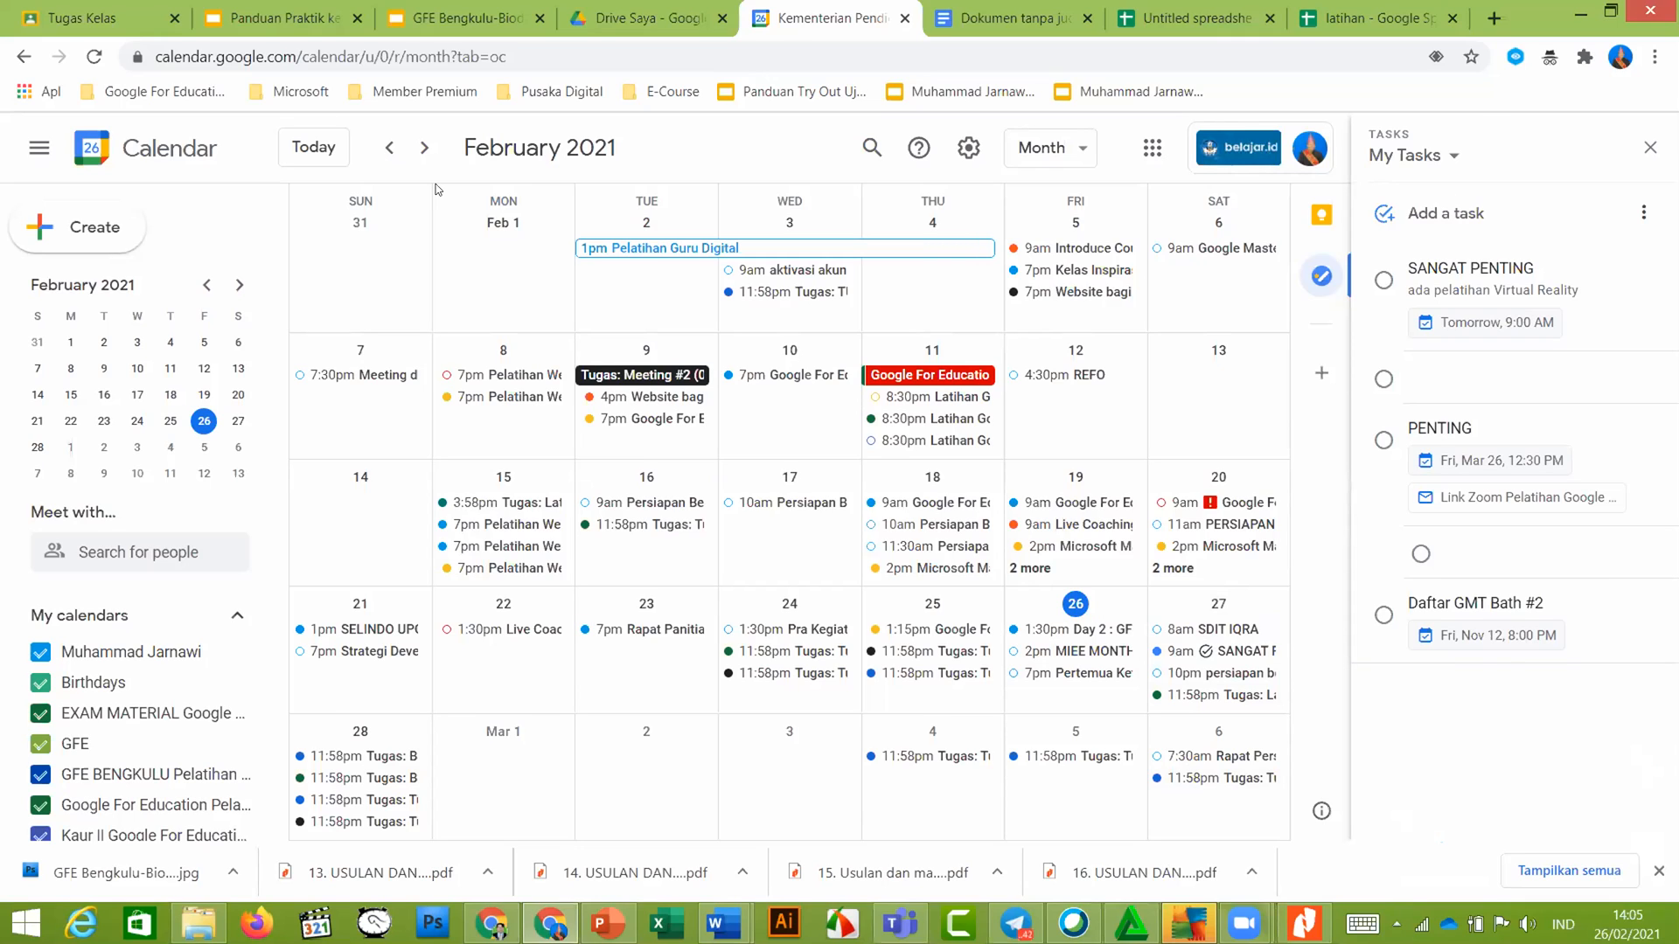
{"action": "left_click", "coordinate": [284, 16]}
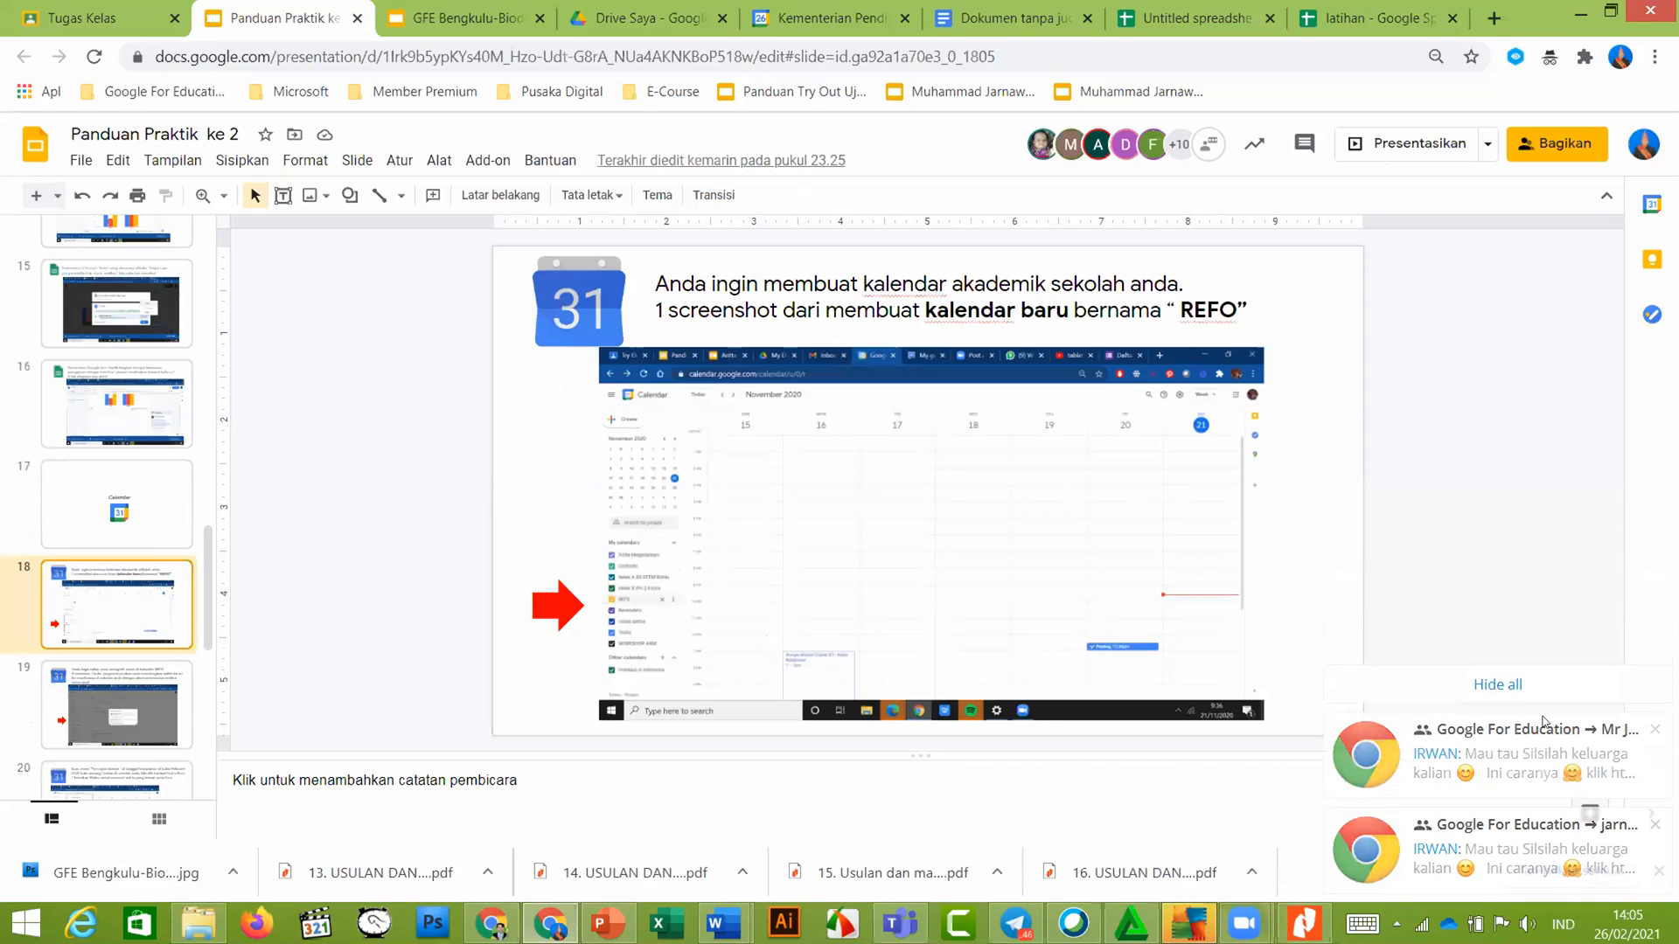
{"action": "left_click", "coordinate": [1649, 696]}
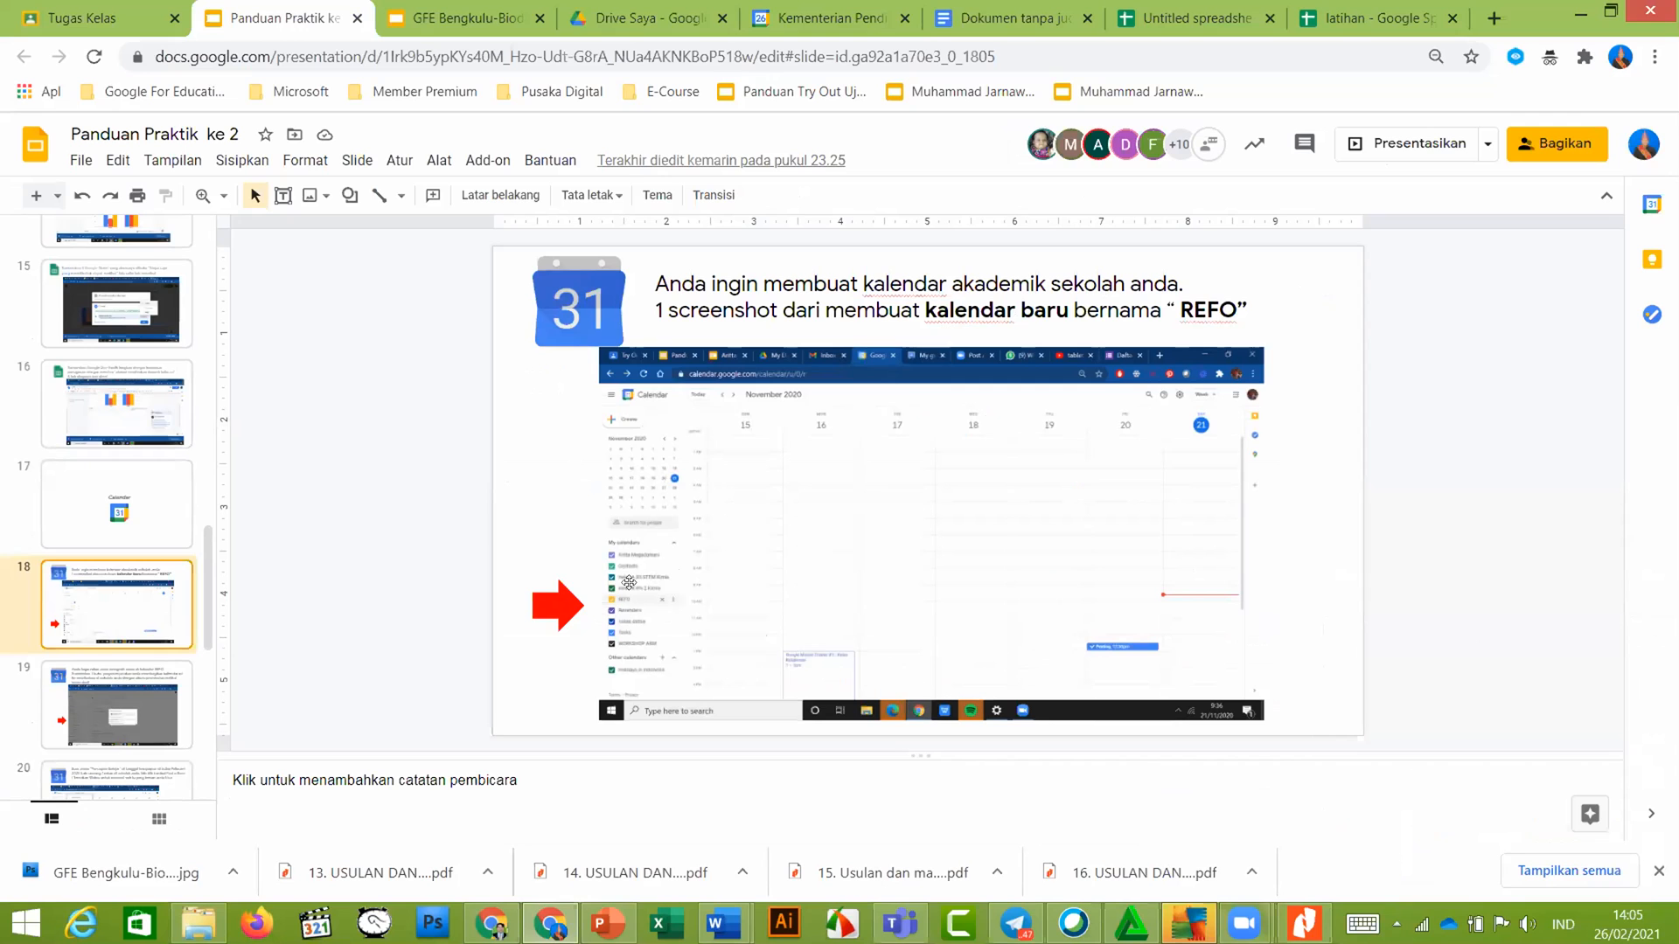
{"action": "left_click", "coordinate": [790, 16]}
{"action": "scroll", "coordinate": [219, 542], "scroll_direction": "down", "scroll_amount": 4}
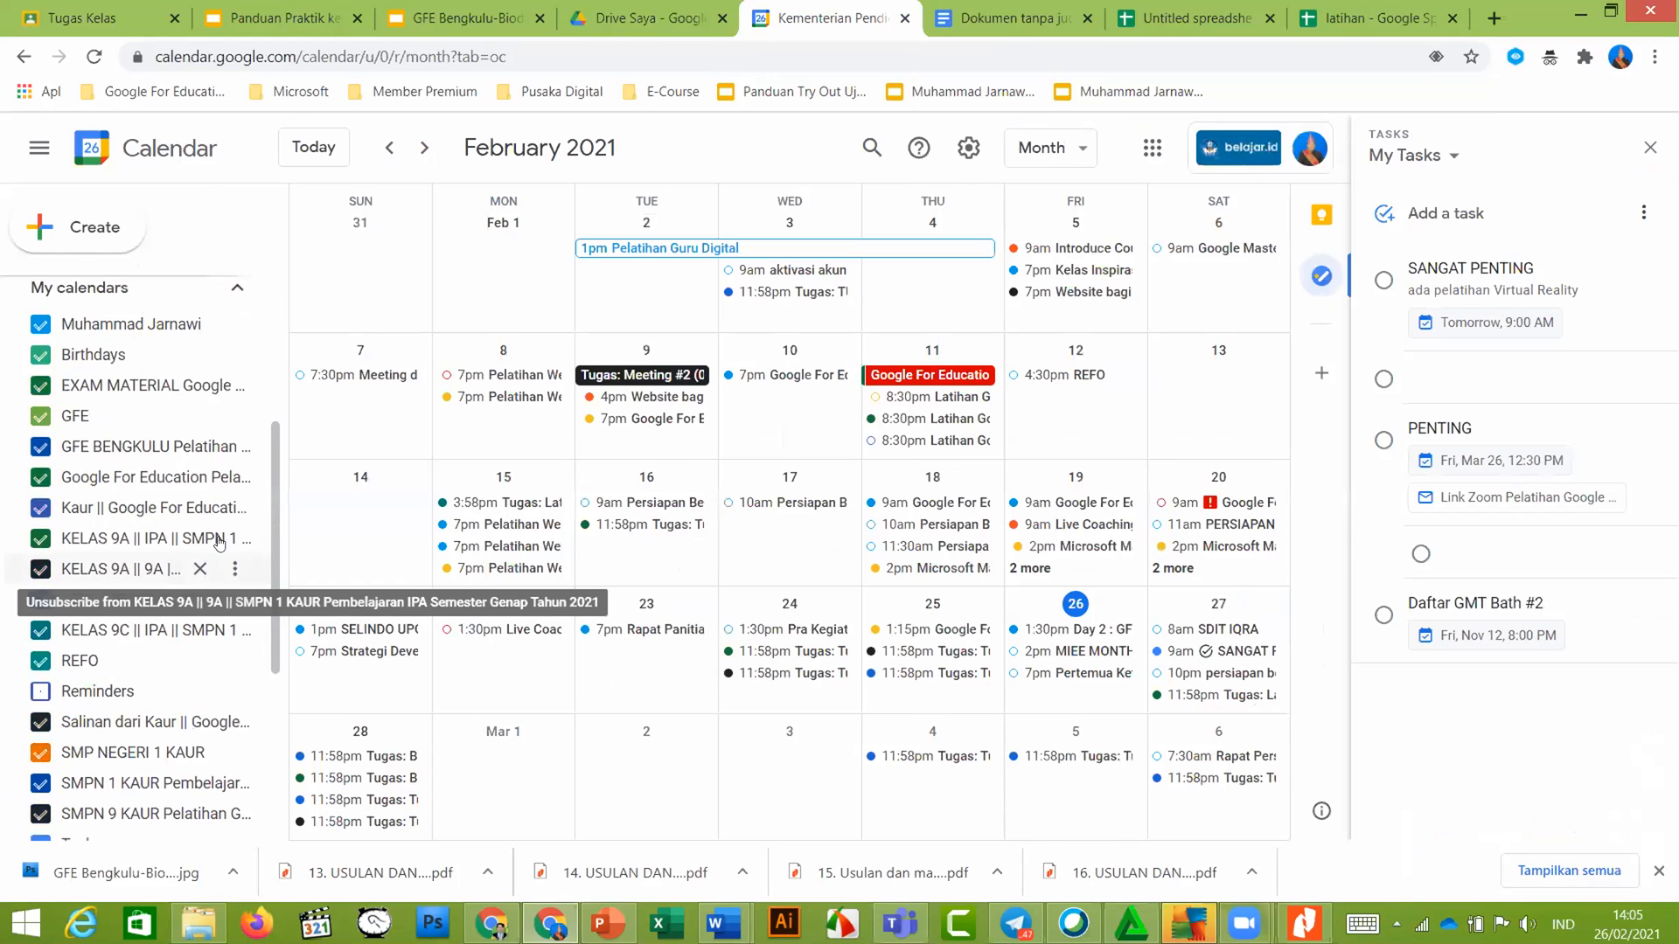
Create a new calendar under Other calendars named GFE BENGKUIU
{"action": "scroll", "coordinate": [218, 542], "scroll_direction": "up", "scroll_amount": 3}
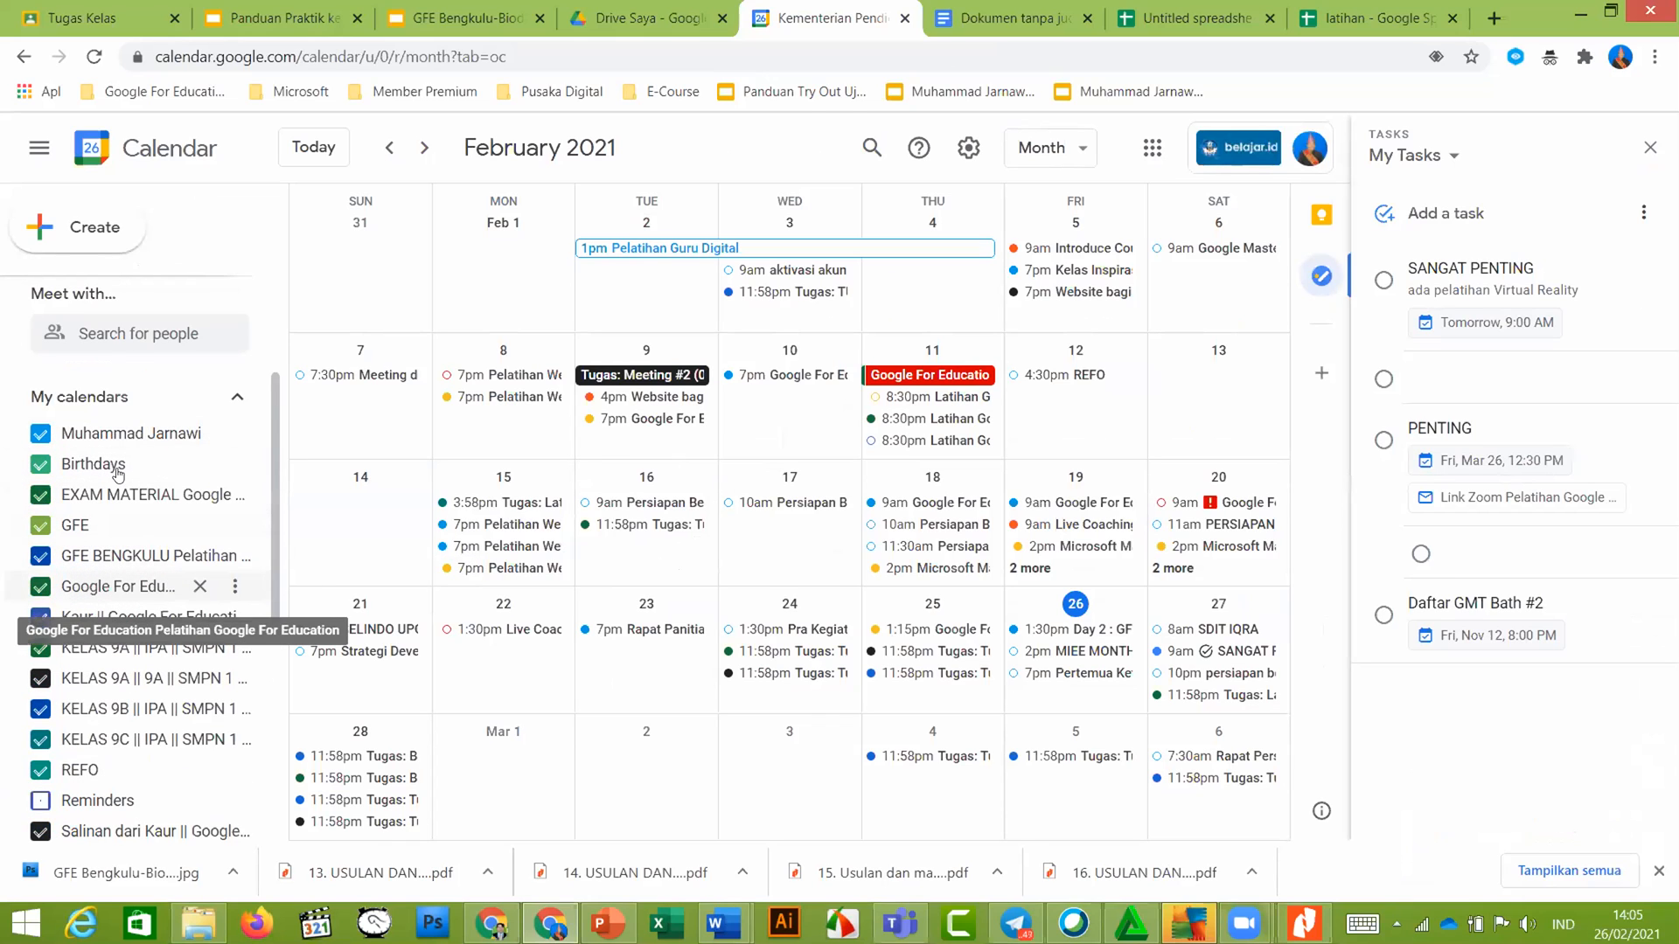
{"action": "scroll", "coordinate": [110, 564], "scroll_direction": "down", "scroll_amount": 1}
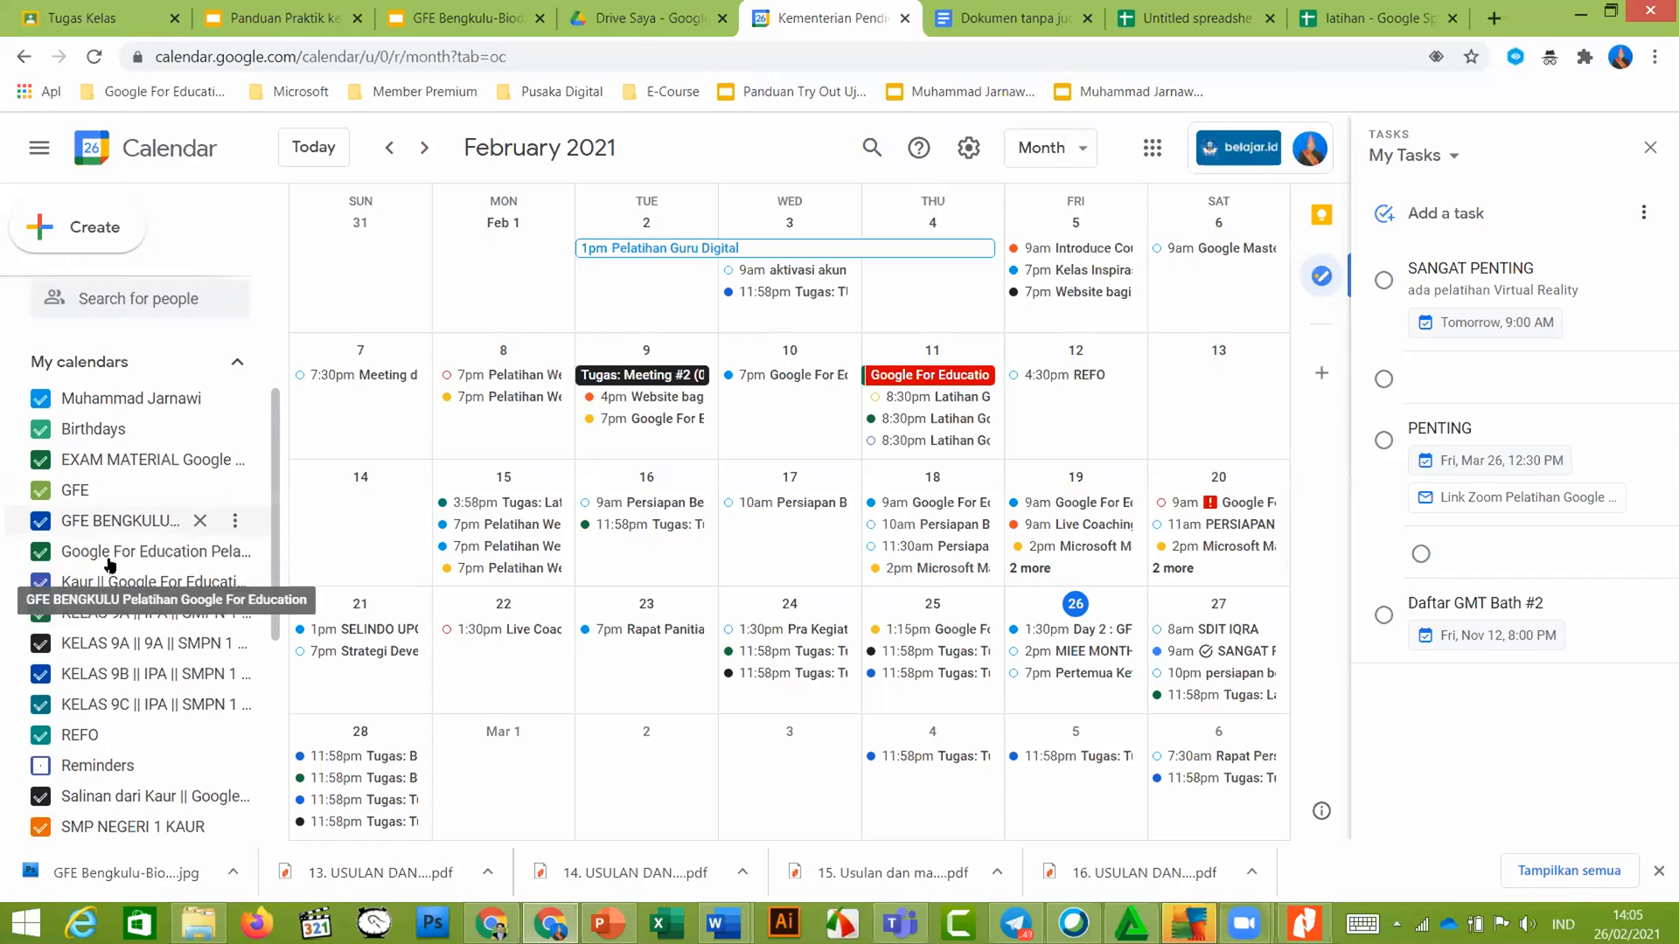
{"action": "scroll", "coordinate": [110, 564], "scroll_direction": "down", "scroll_amount": 3}
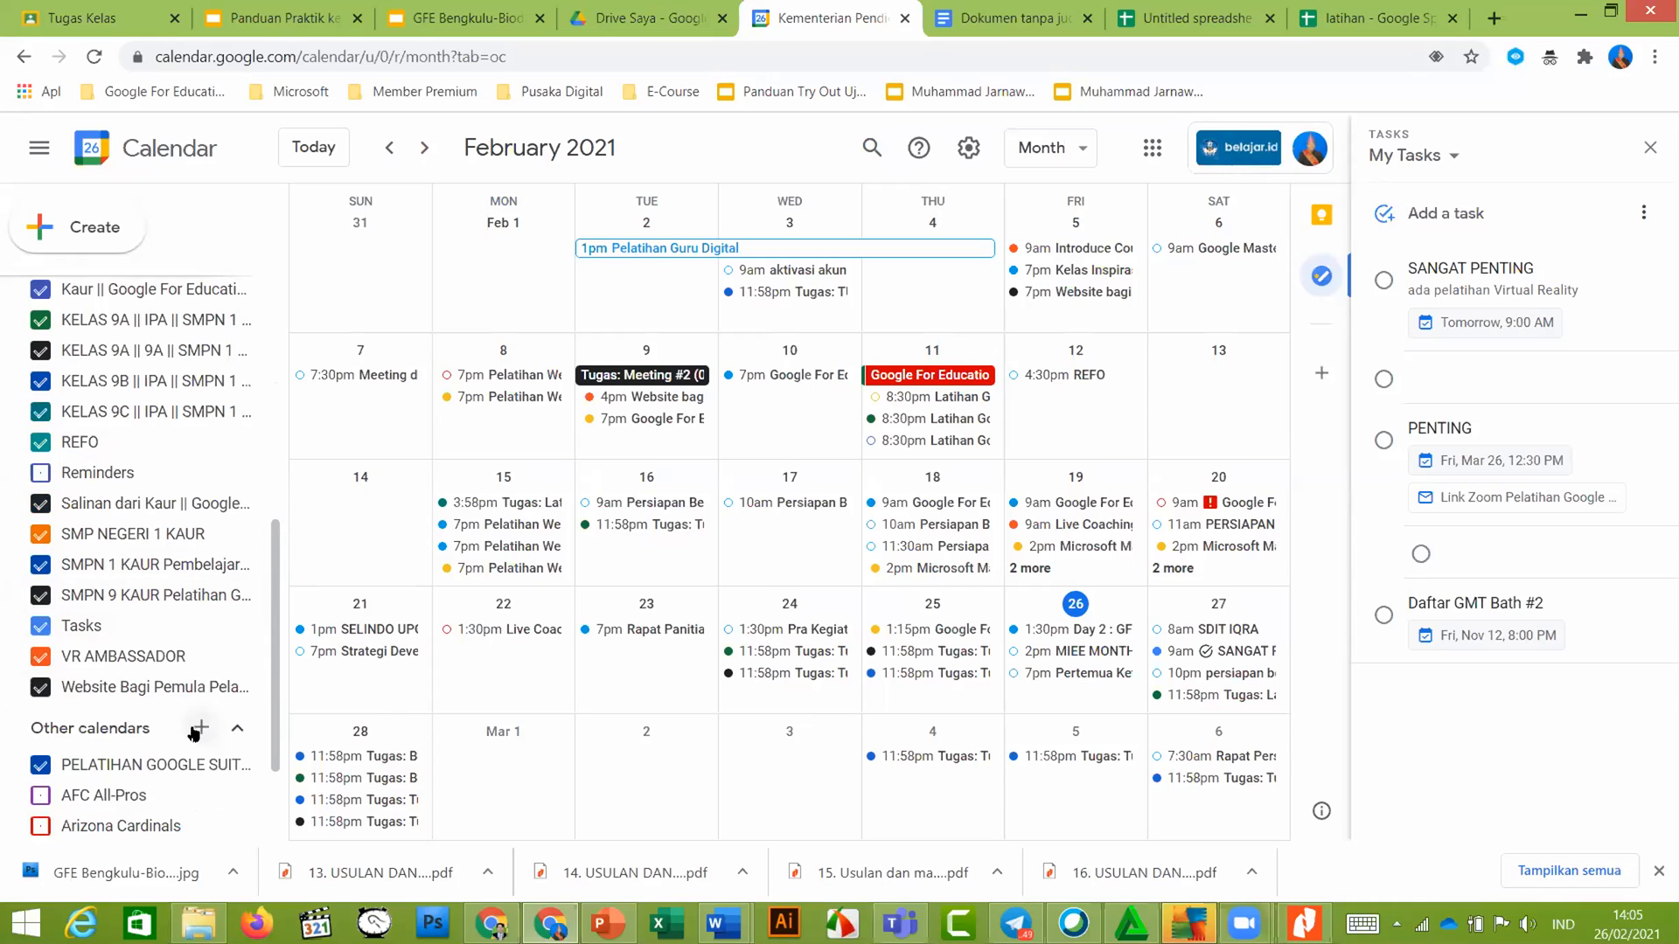
{"action": "left_click", "coordinate": [197, 729]}
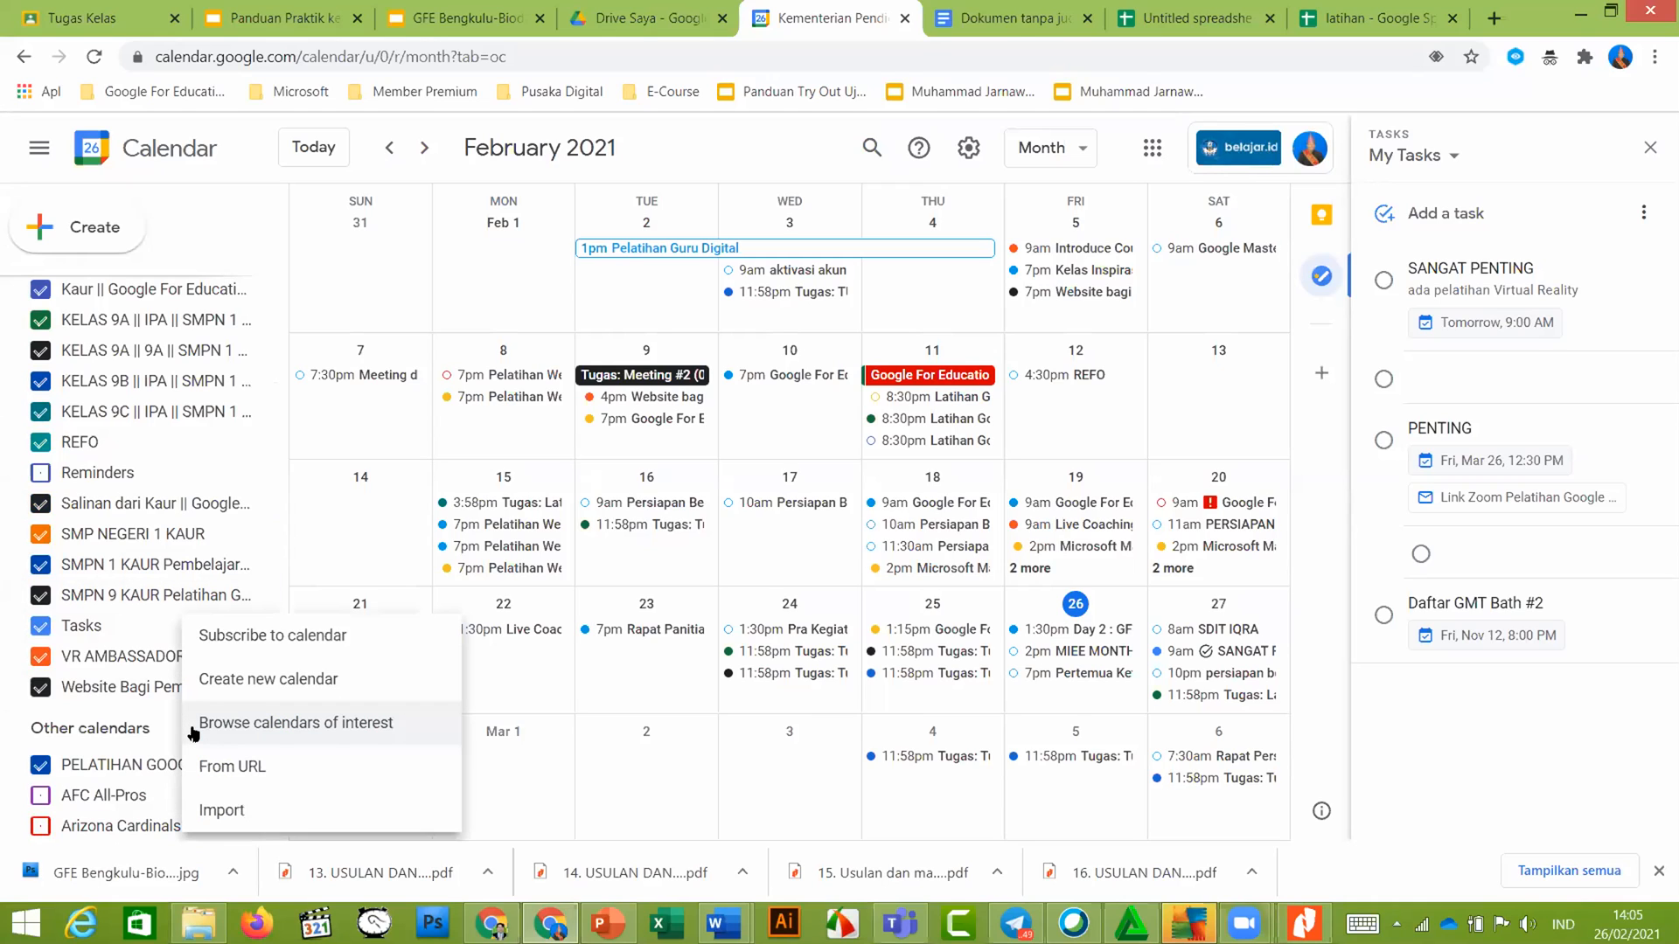
{"action": "left_click", "coordinate": [265, 682]}
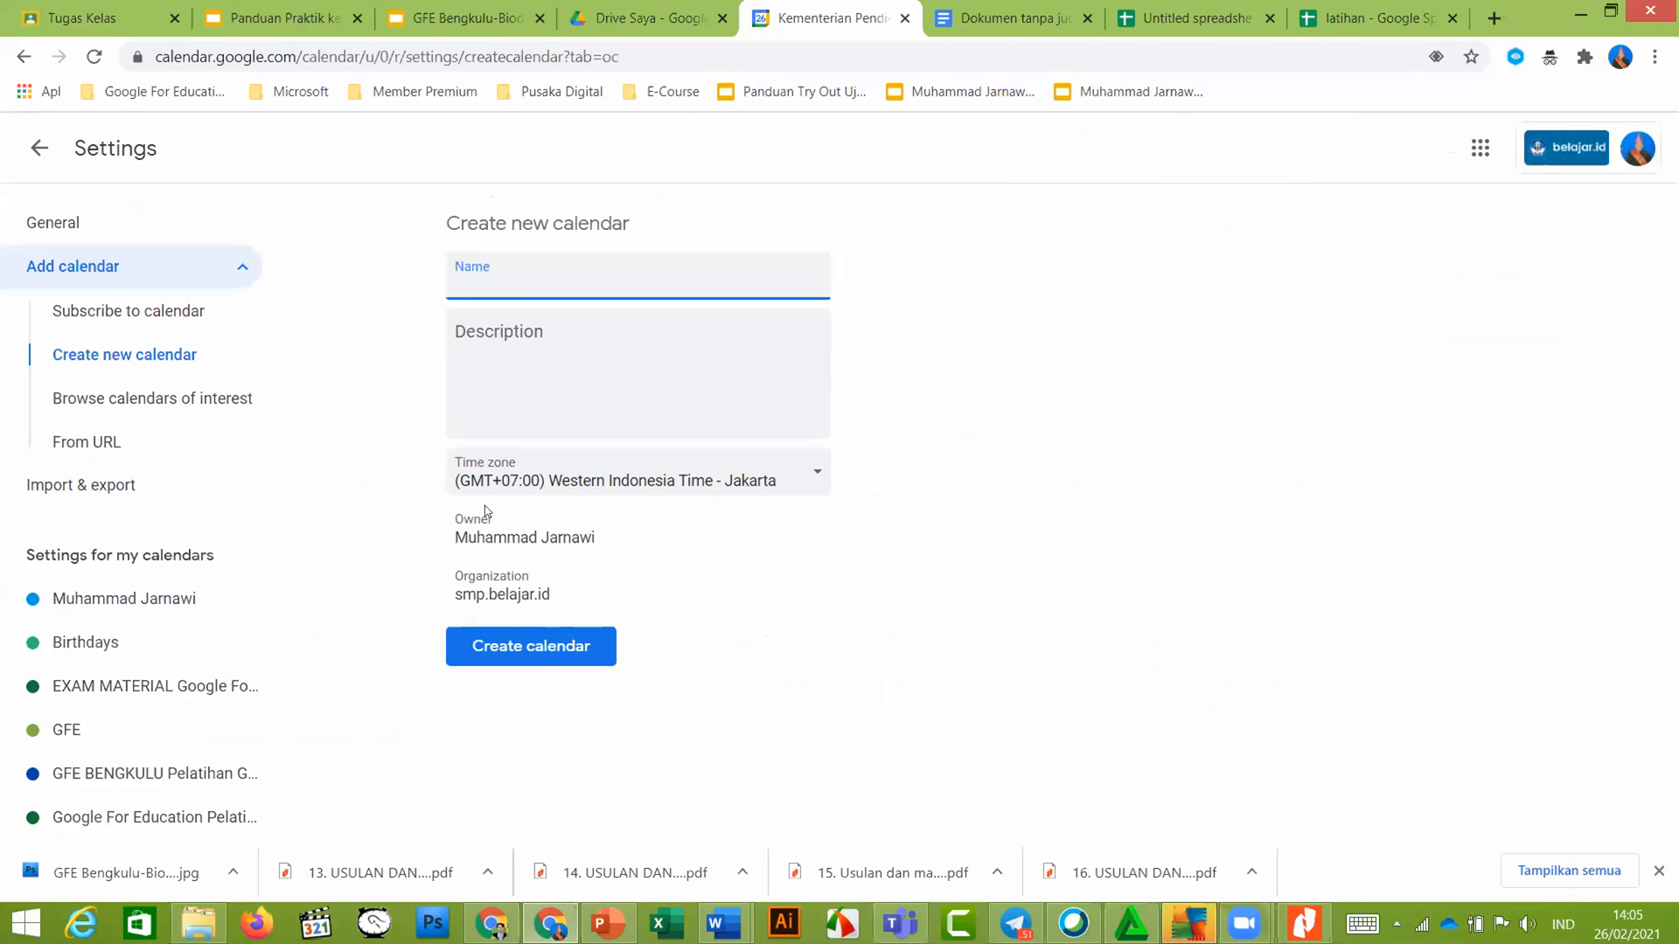
{"action": "type", "text": "G"}
{"action": "type", "text": "FE BEN"}
{"action": "type", "text": "GKUUL"}
{"action": "key", "text": "BackSpace"}
{"action": "type", "text": "UIU"}
{"action": "left_click", "coordinate": [542, 654]}
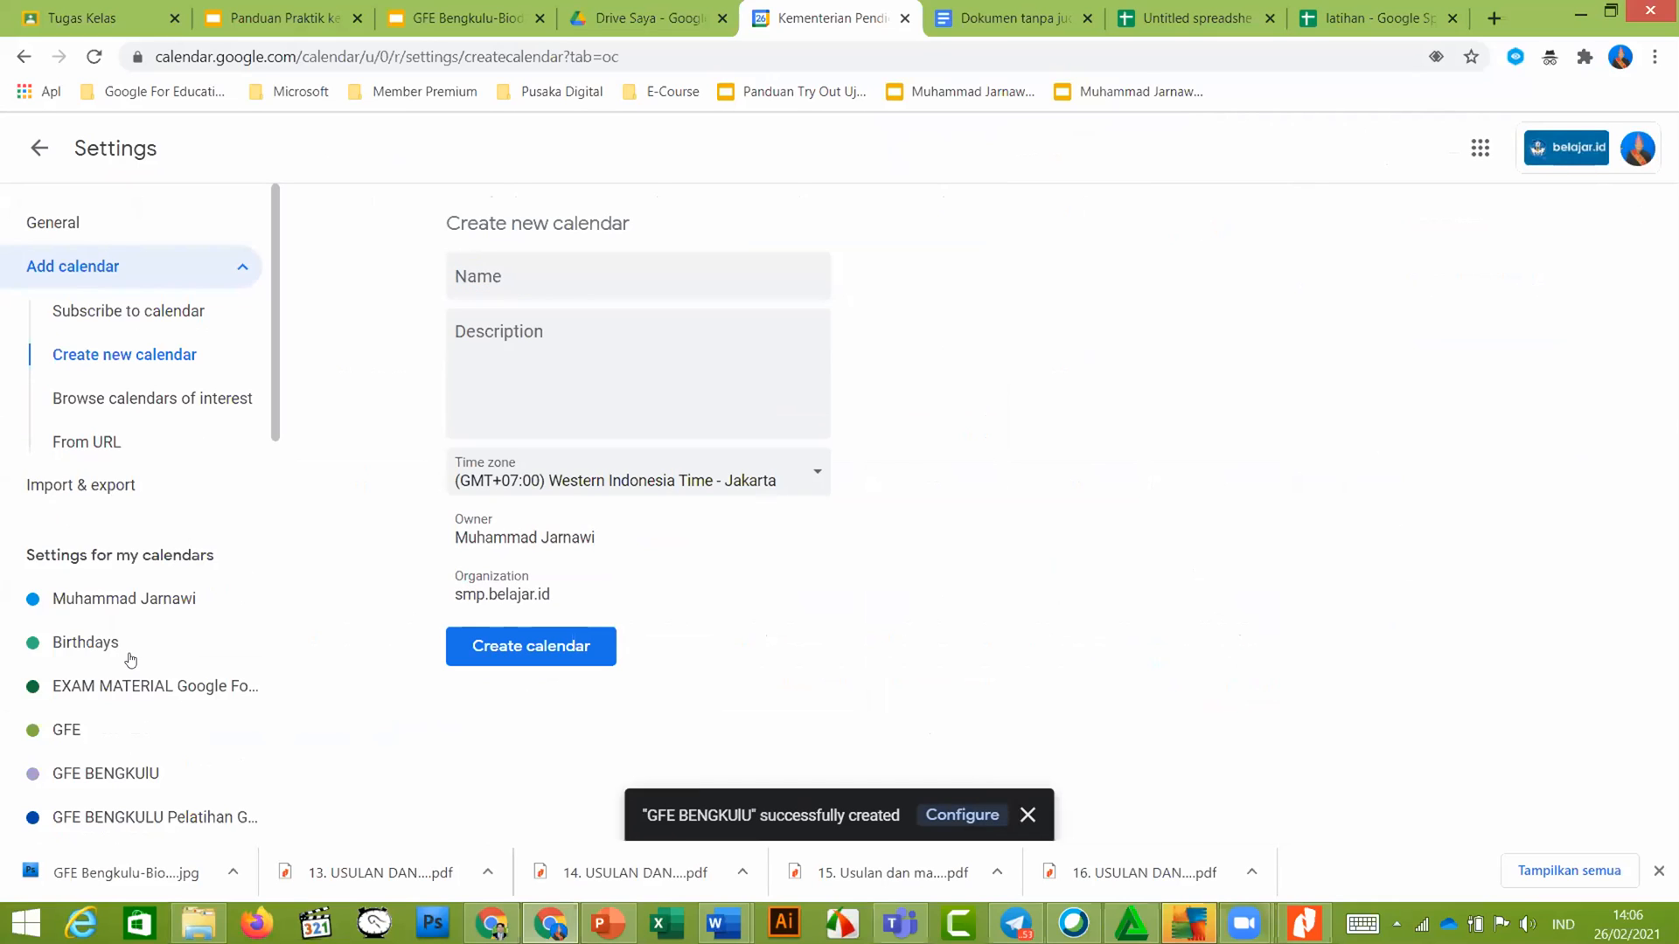
Return to the month view, then bring the Panduan Praktik ke 2 slides back to slide 18
{"action": "scroll", "coordinate": [105, 678], "scroll_direction": "down", "scroll_amount": 1}
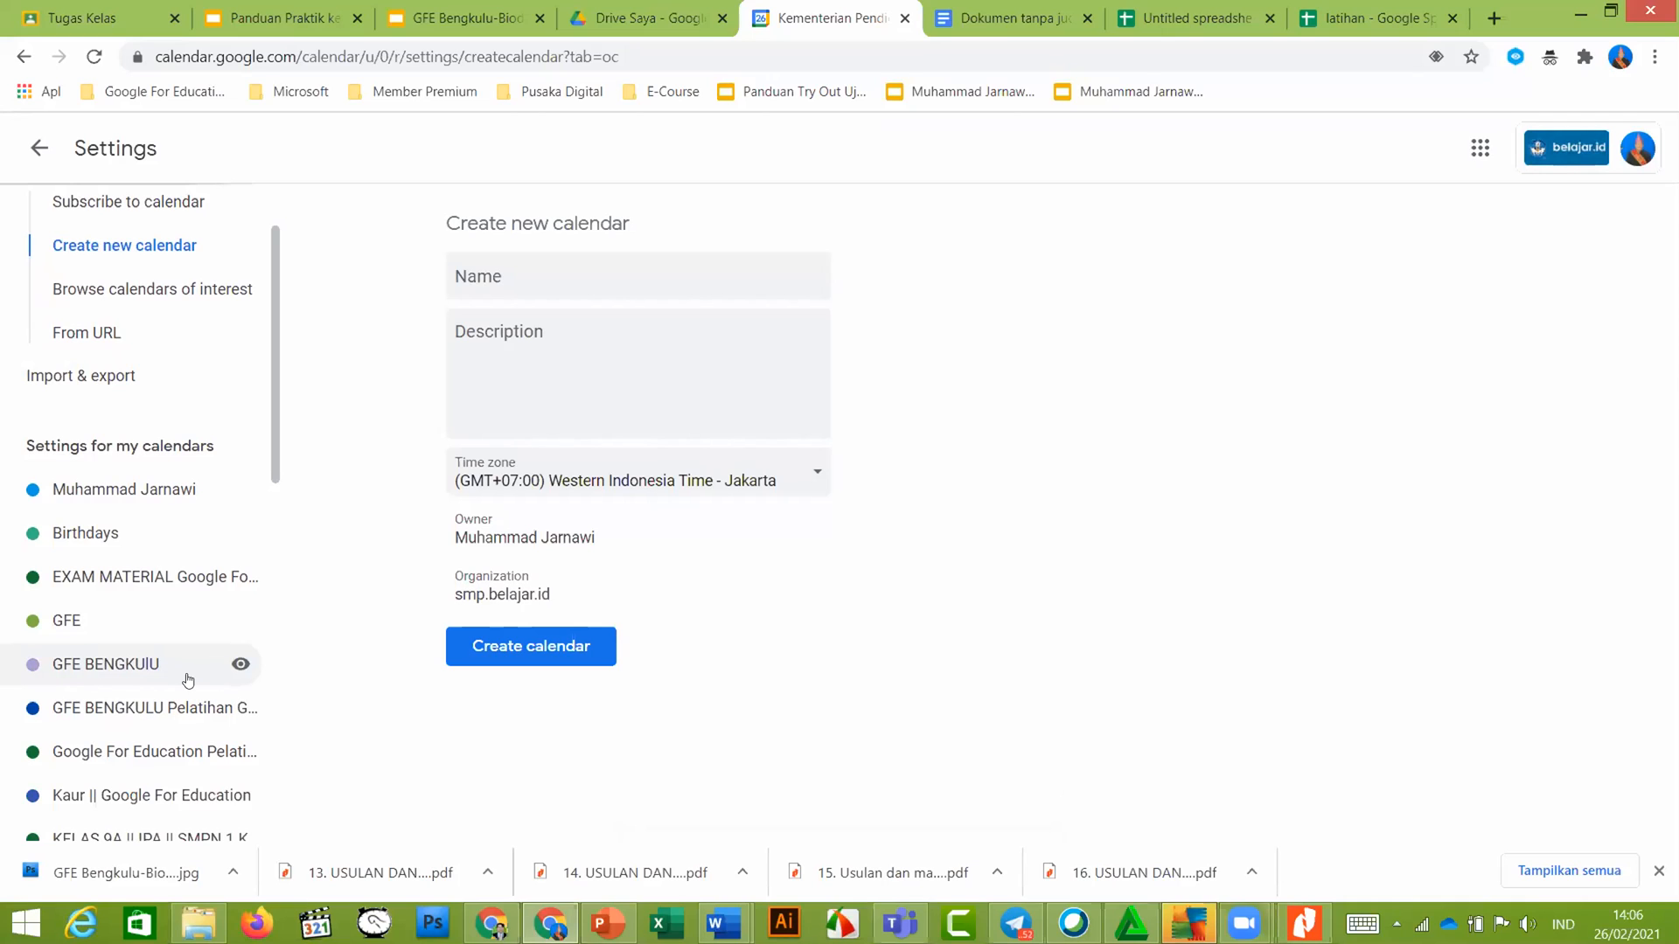
{"action": "scroll", "coordinate": [274, 429], "scroll_direction": "down", "scroll_amount": 5}
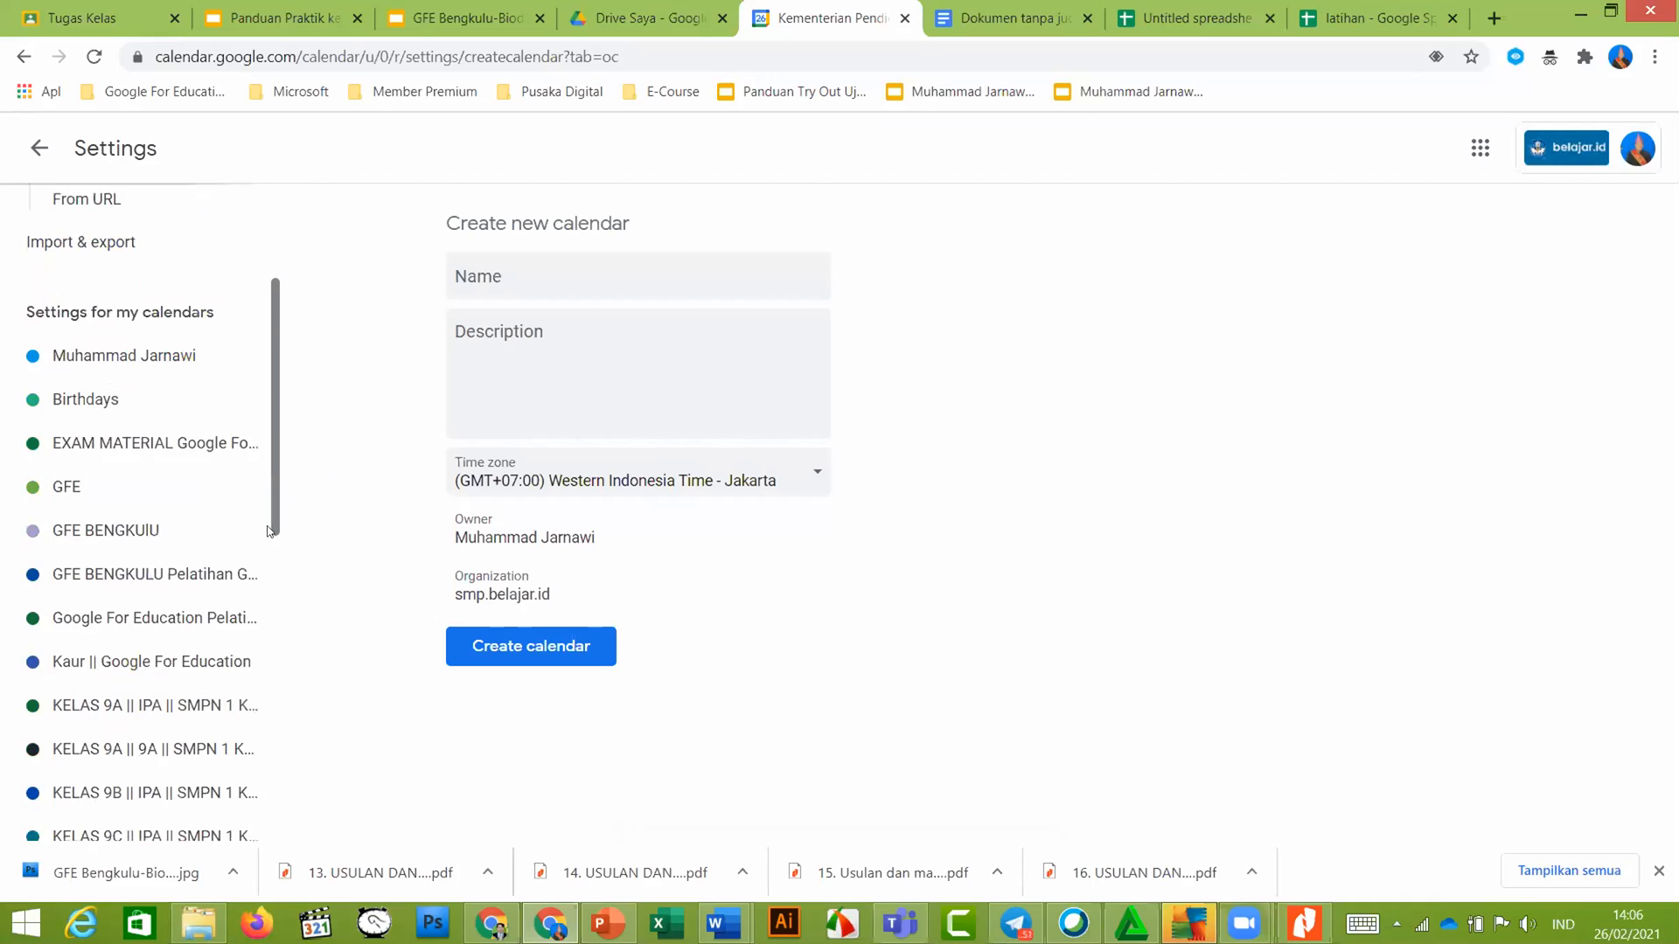
{"action": "scroll", "coordinate": [275, 579], "scroll_direction": "down", "scroll_amount": 3}
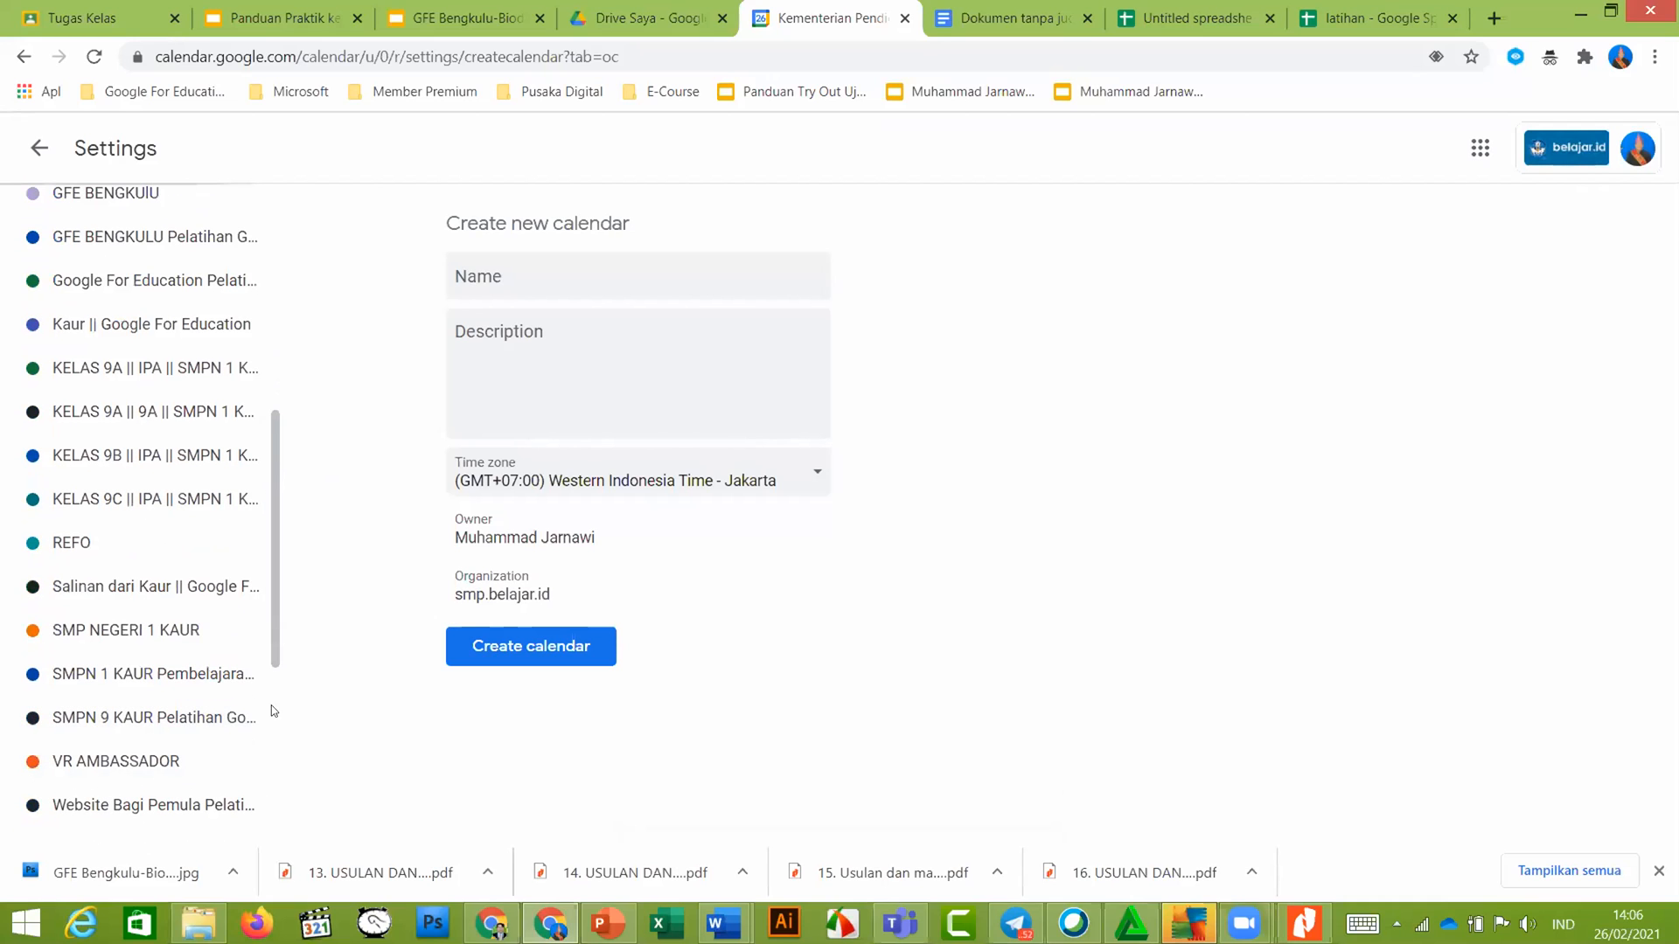
{"action": "scroll", "coordinate": [271, 708], "scroll_direction": "down", "scroll_amount": 3}
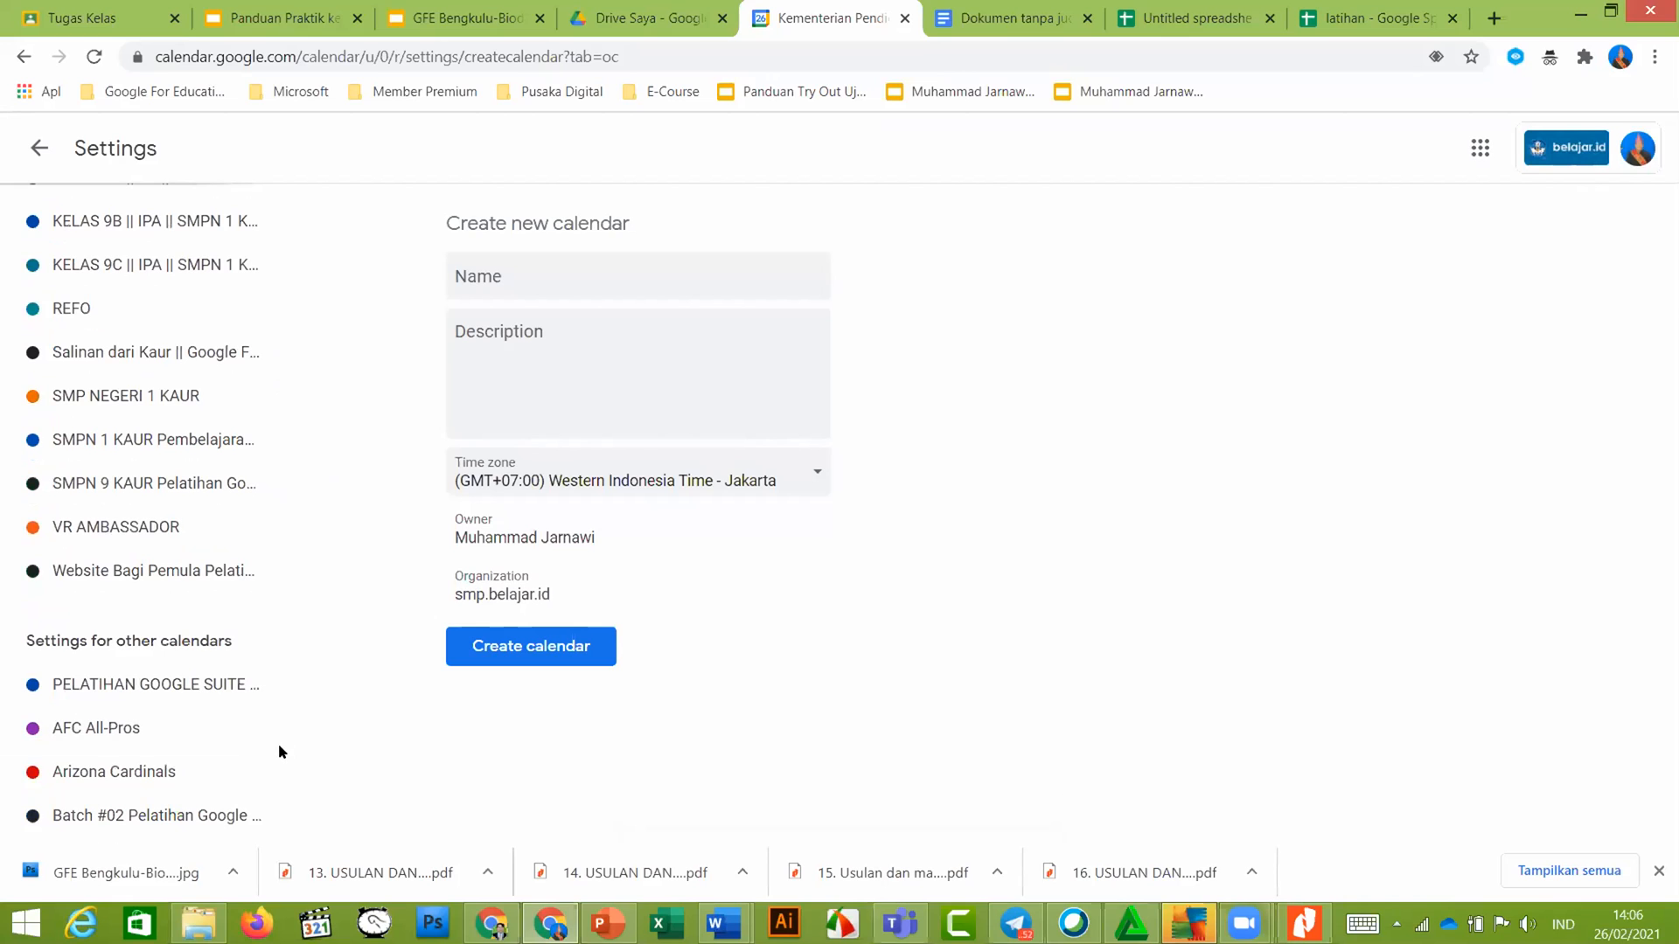
{"action": "scroll", "coordinate": [179, 489], "scroll_direction": "up", "scroll_amount": 8}
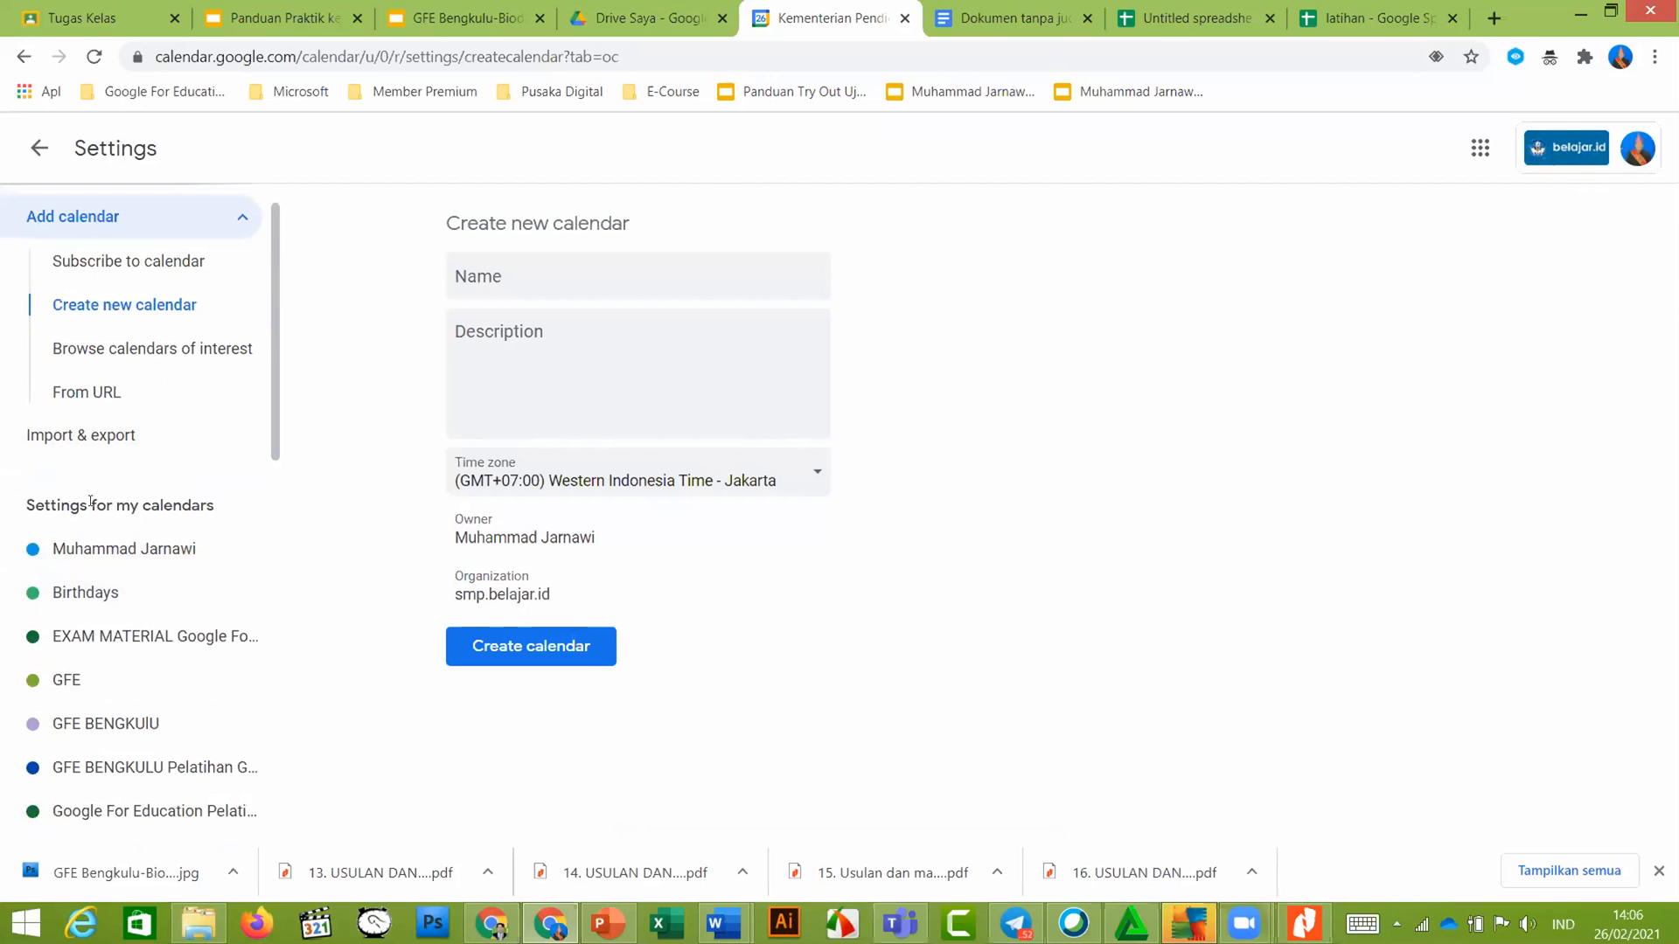
{"action": "scroll", "coordinate": [79, 350], "scroll_direction": "up", "scroll_amount": 1}
{"action": "left_click", "coordinate": [39, 148]}
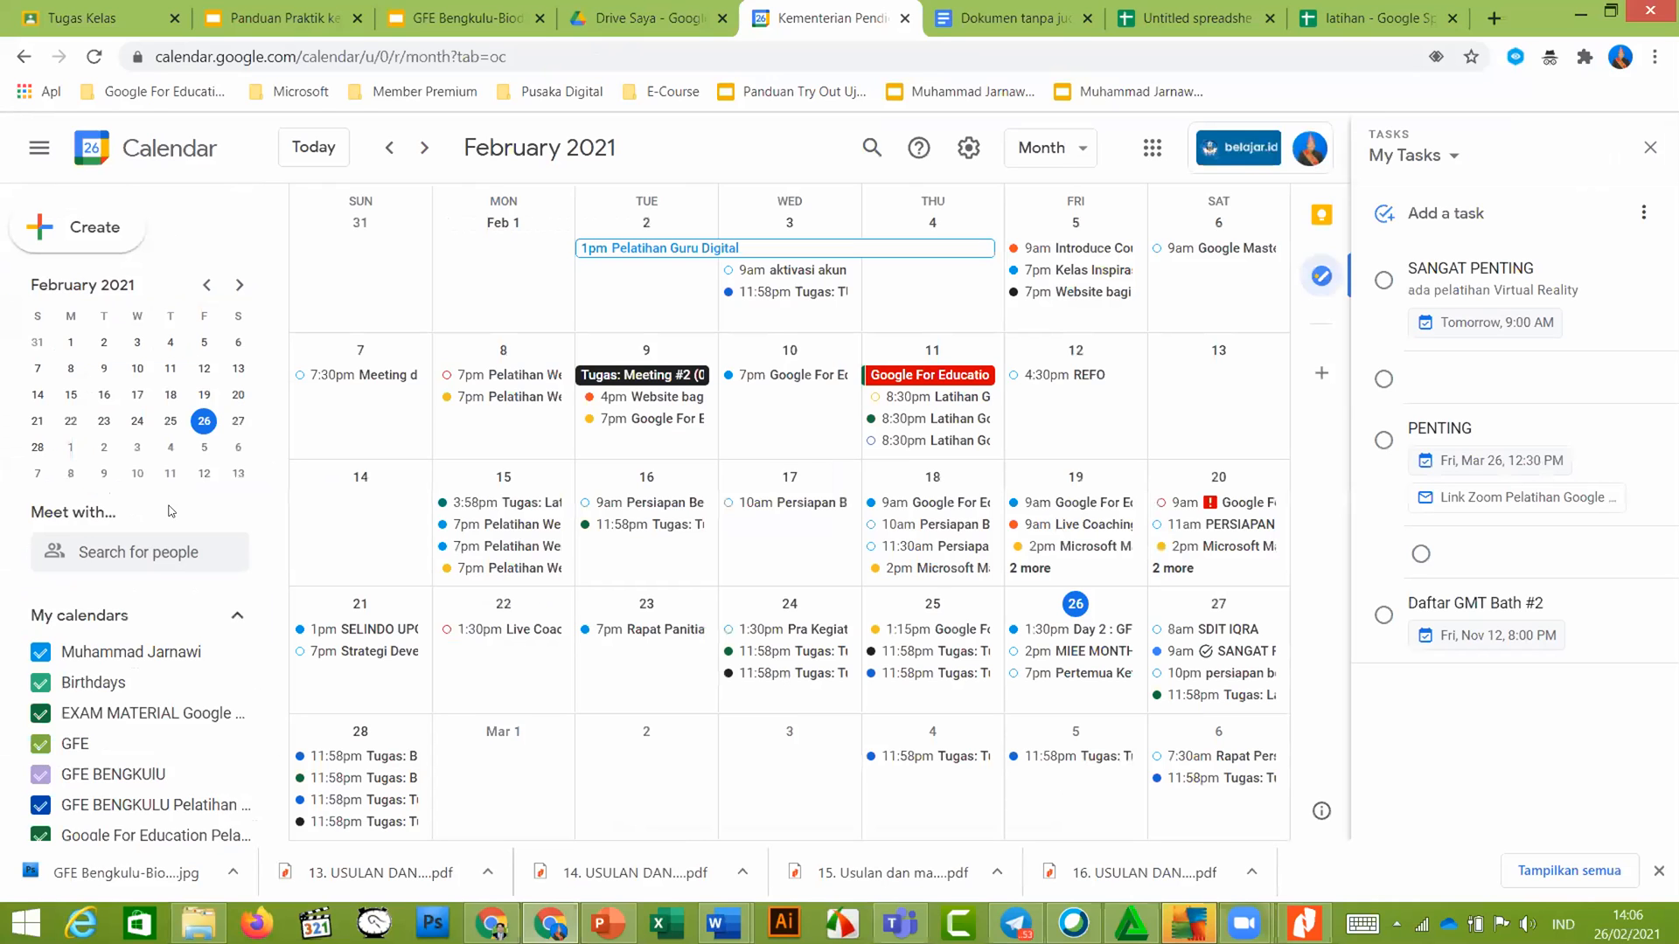
{"action": "scroll", "coordinate": [164, 680], "scroll_direction": "down", "scroll_amount": 4}
{"action": "scroll", "coordinate": [164, 681], "scroll_direction": "down", "scroll_amount": 4}
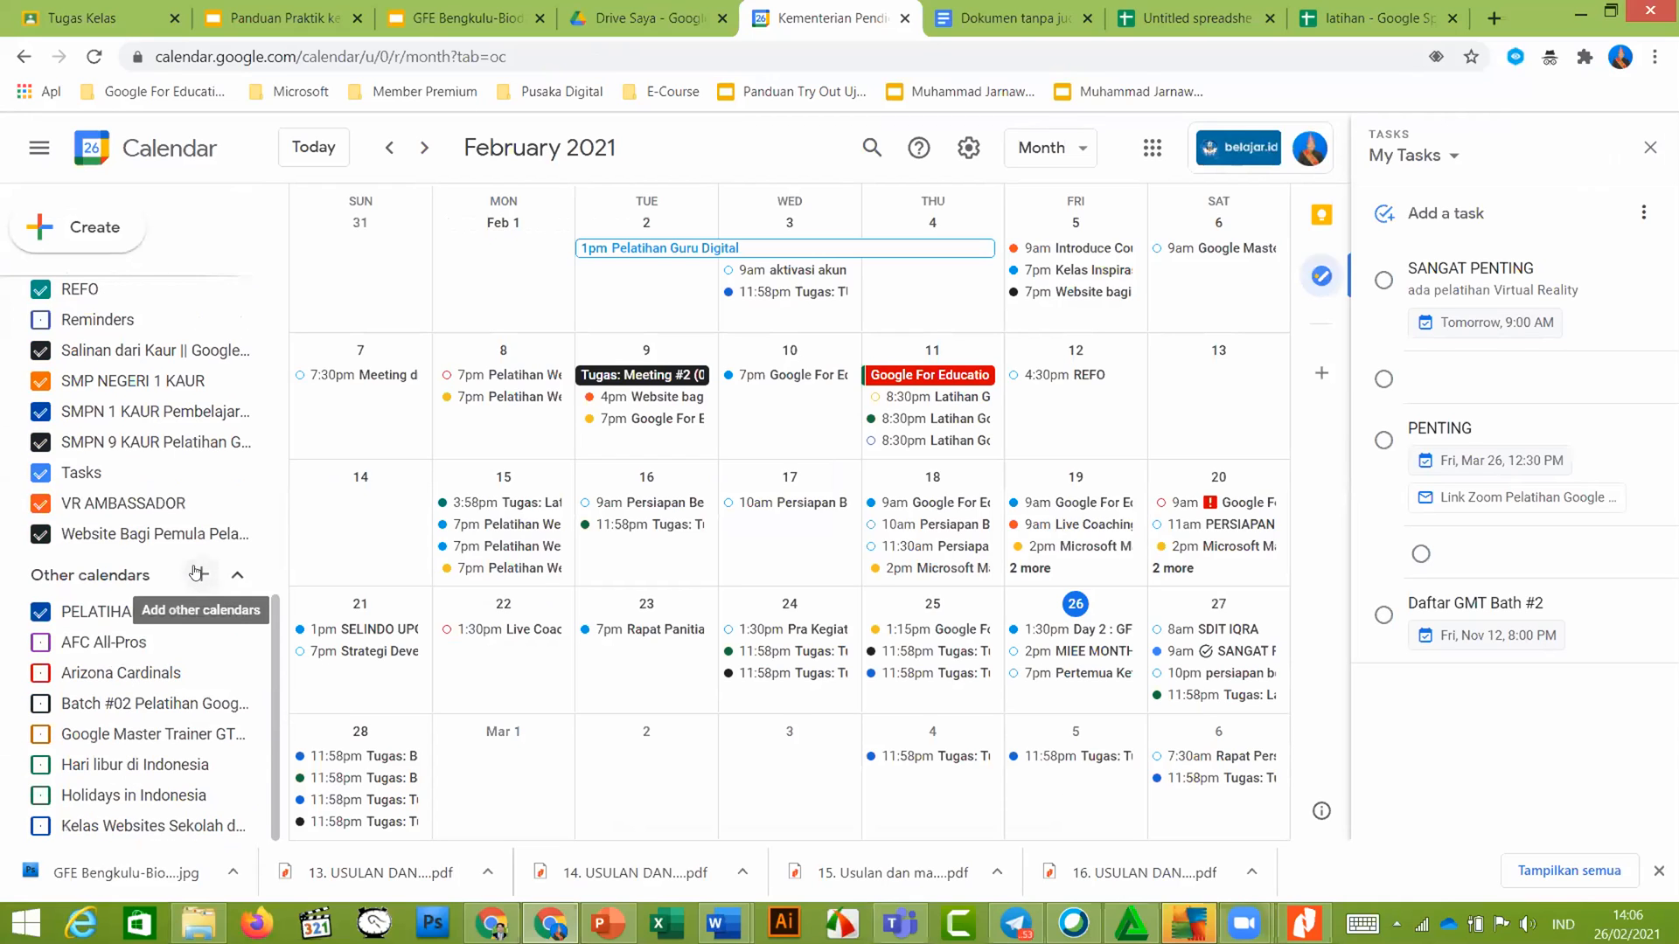
{"action": "left_click", "coordinate": [196, 573]}
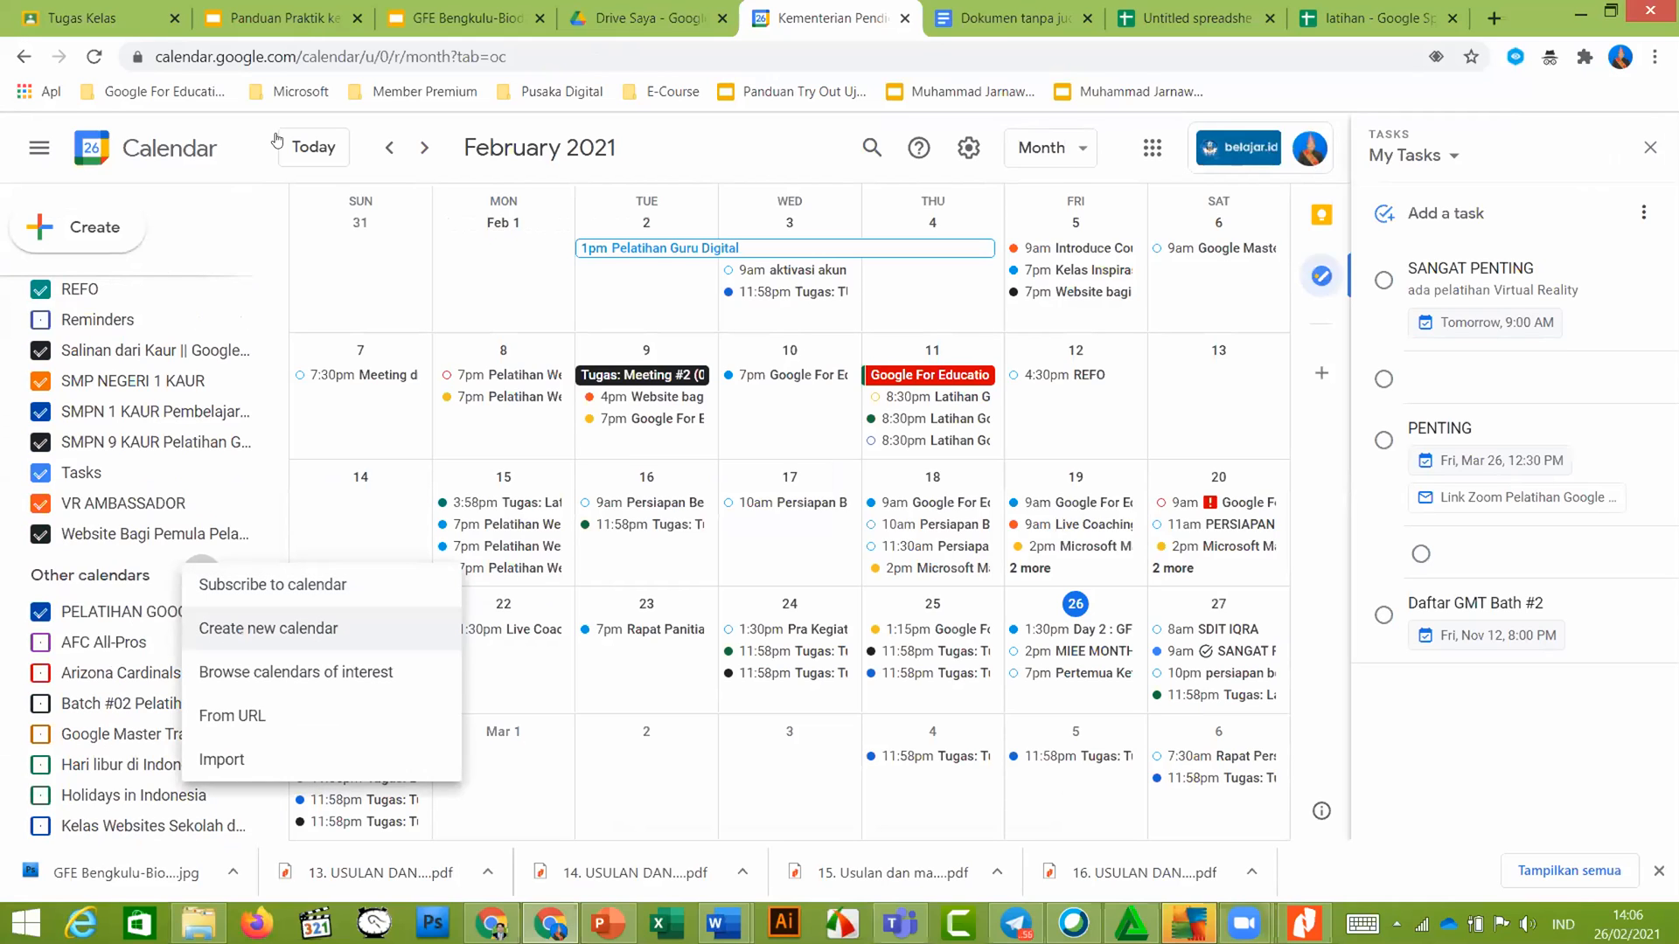
{"action": "left_click", "coordinate": [303, 18]}
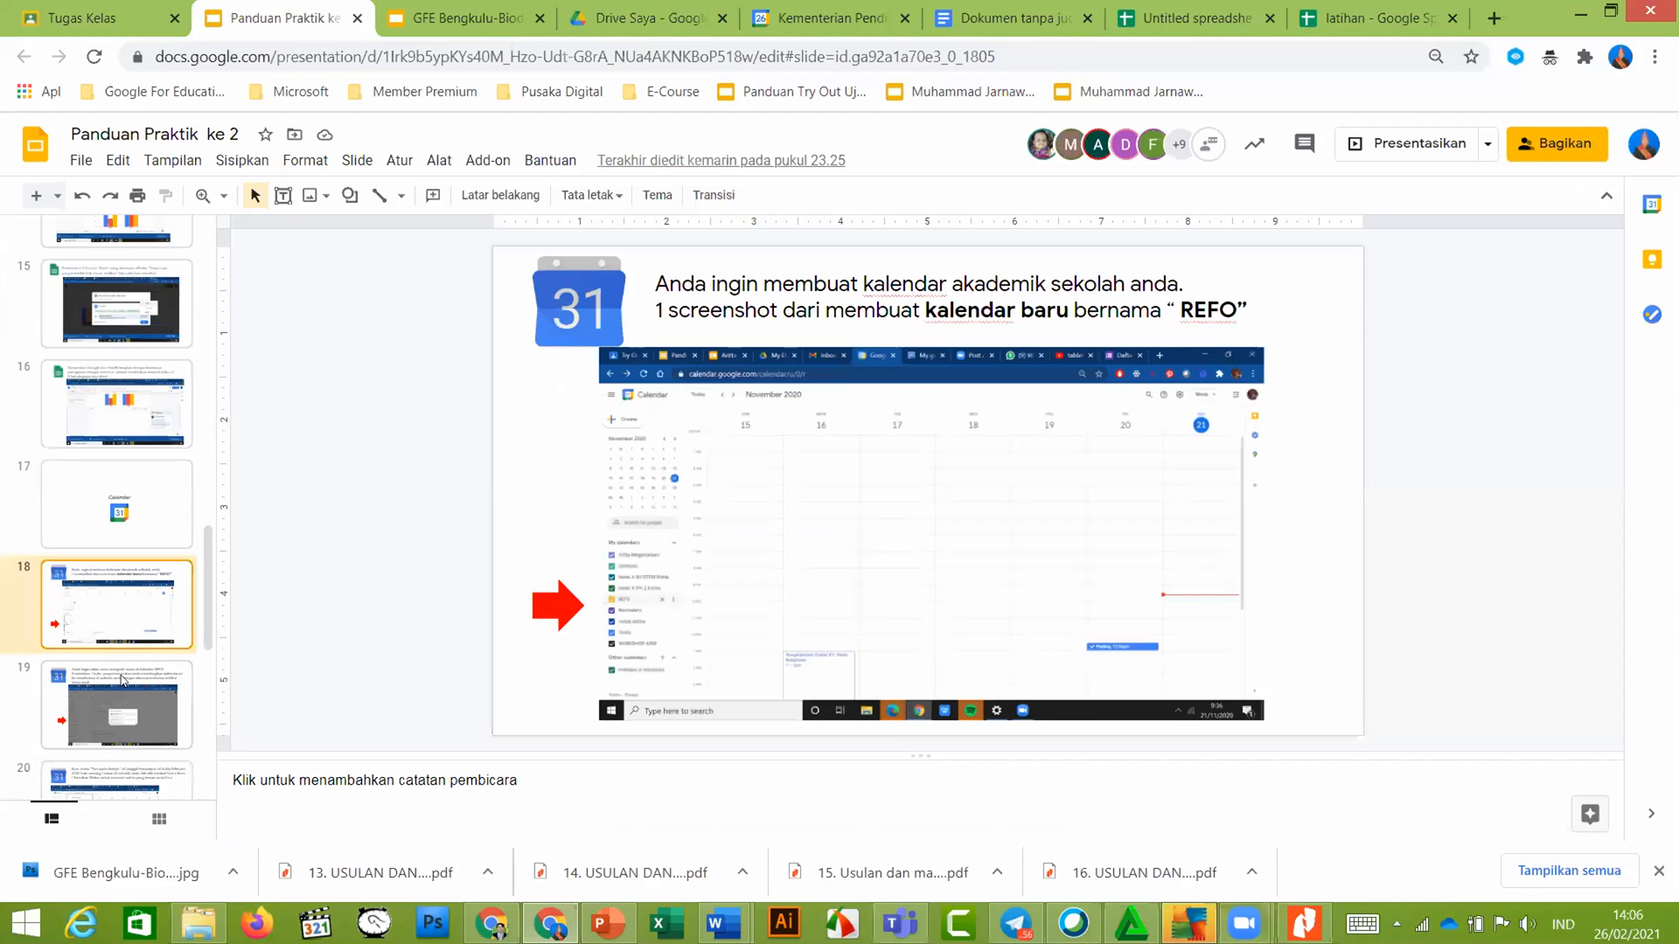
Read slide 19's task on sharing the REFO calendar, then go back to Google Calendar
{"action": "left_click", "coordinate": [124, 680]}
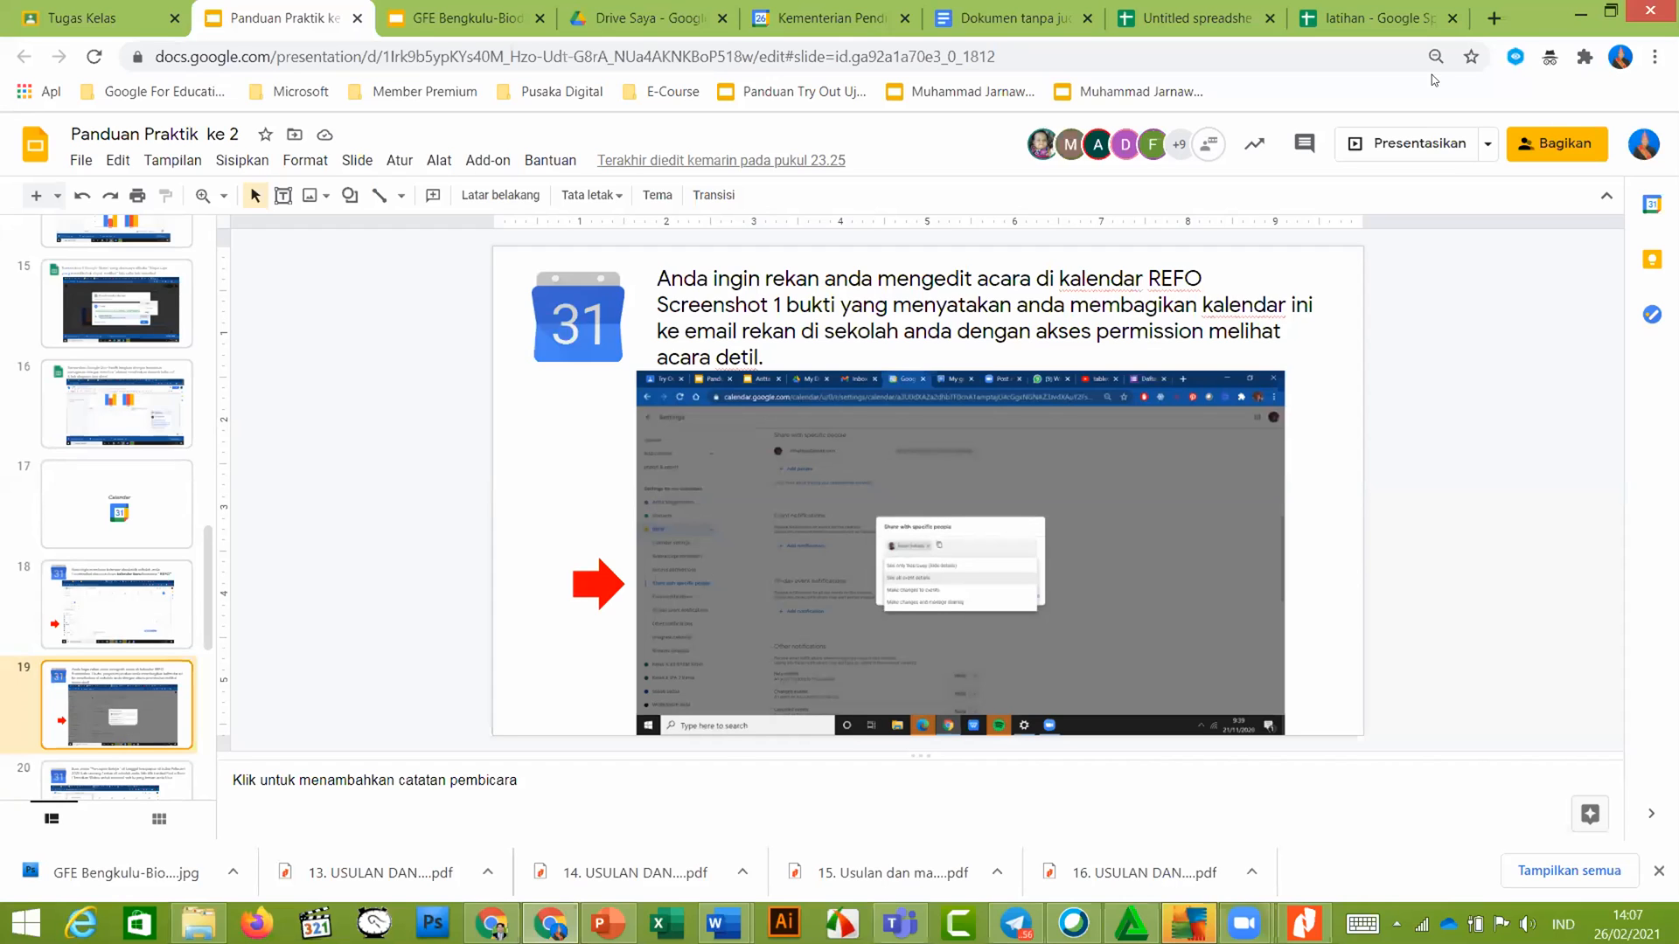
{"action": "left_click", "coordinate": [873, 24]}
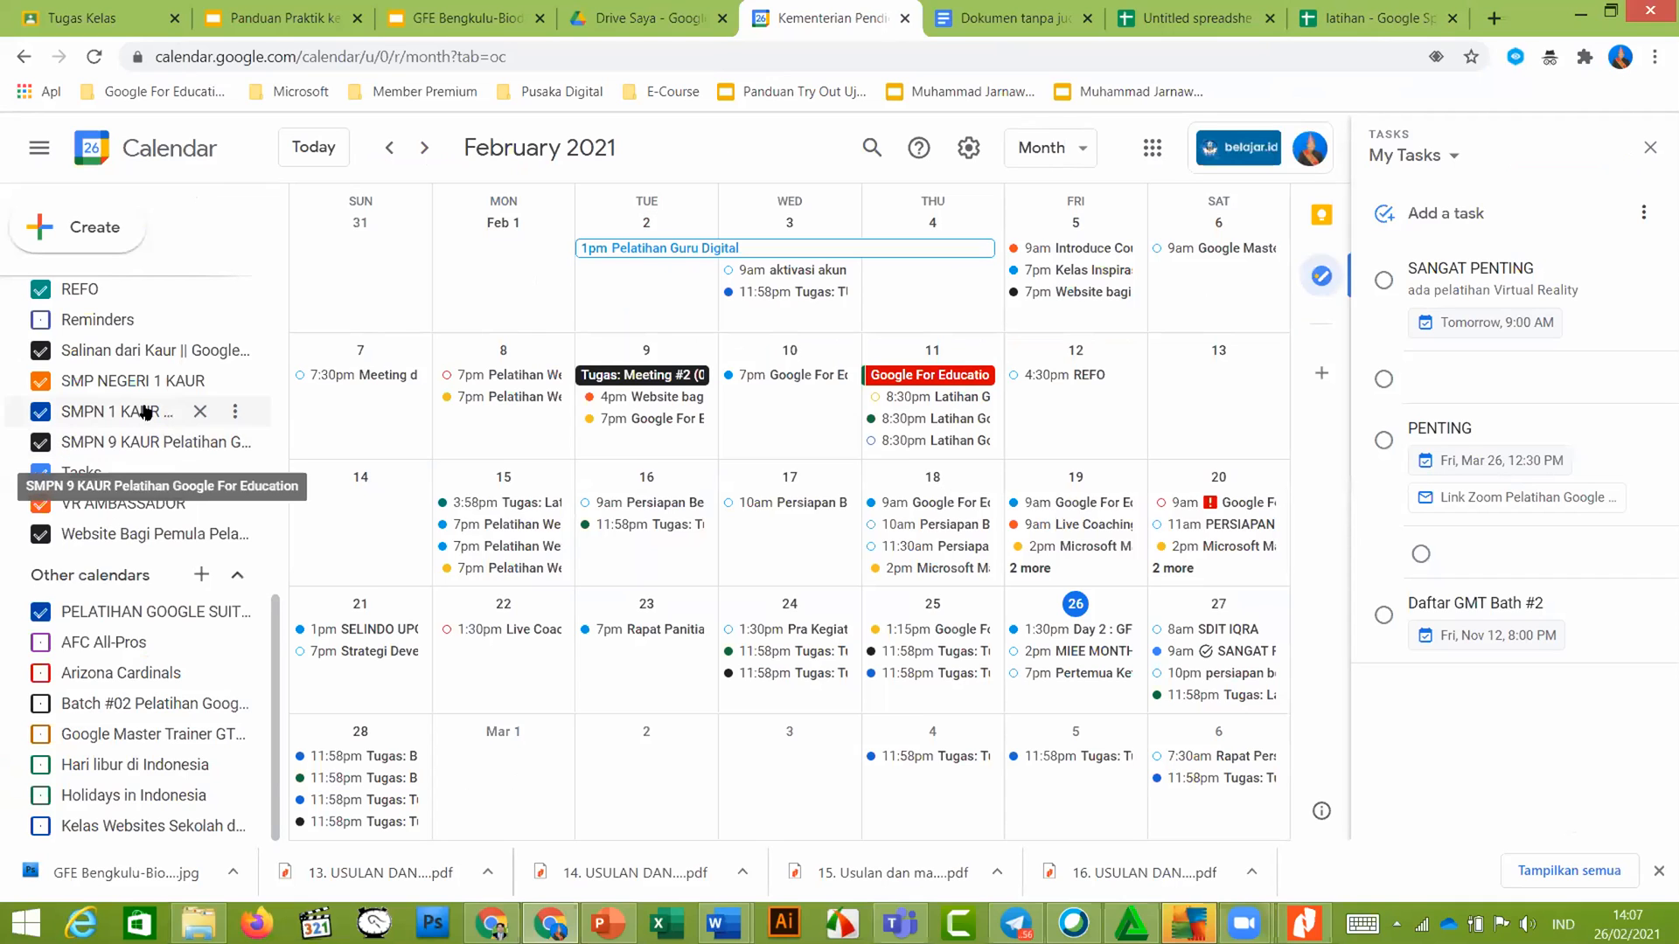
{"action": "scroll", "coordinate": [149, 455], "scroll_direction": "up", "scroll_amount": 5}
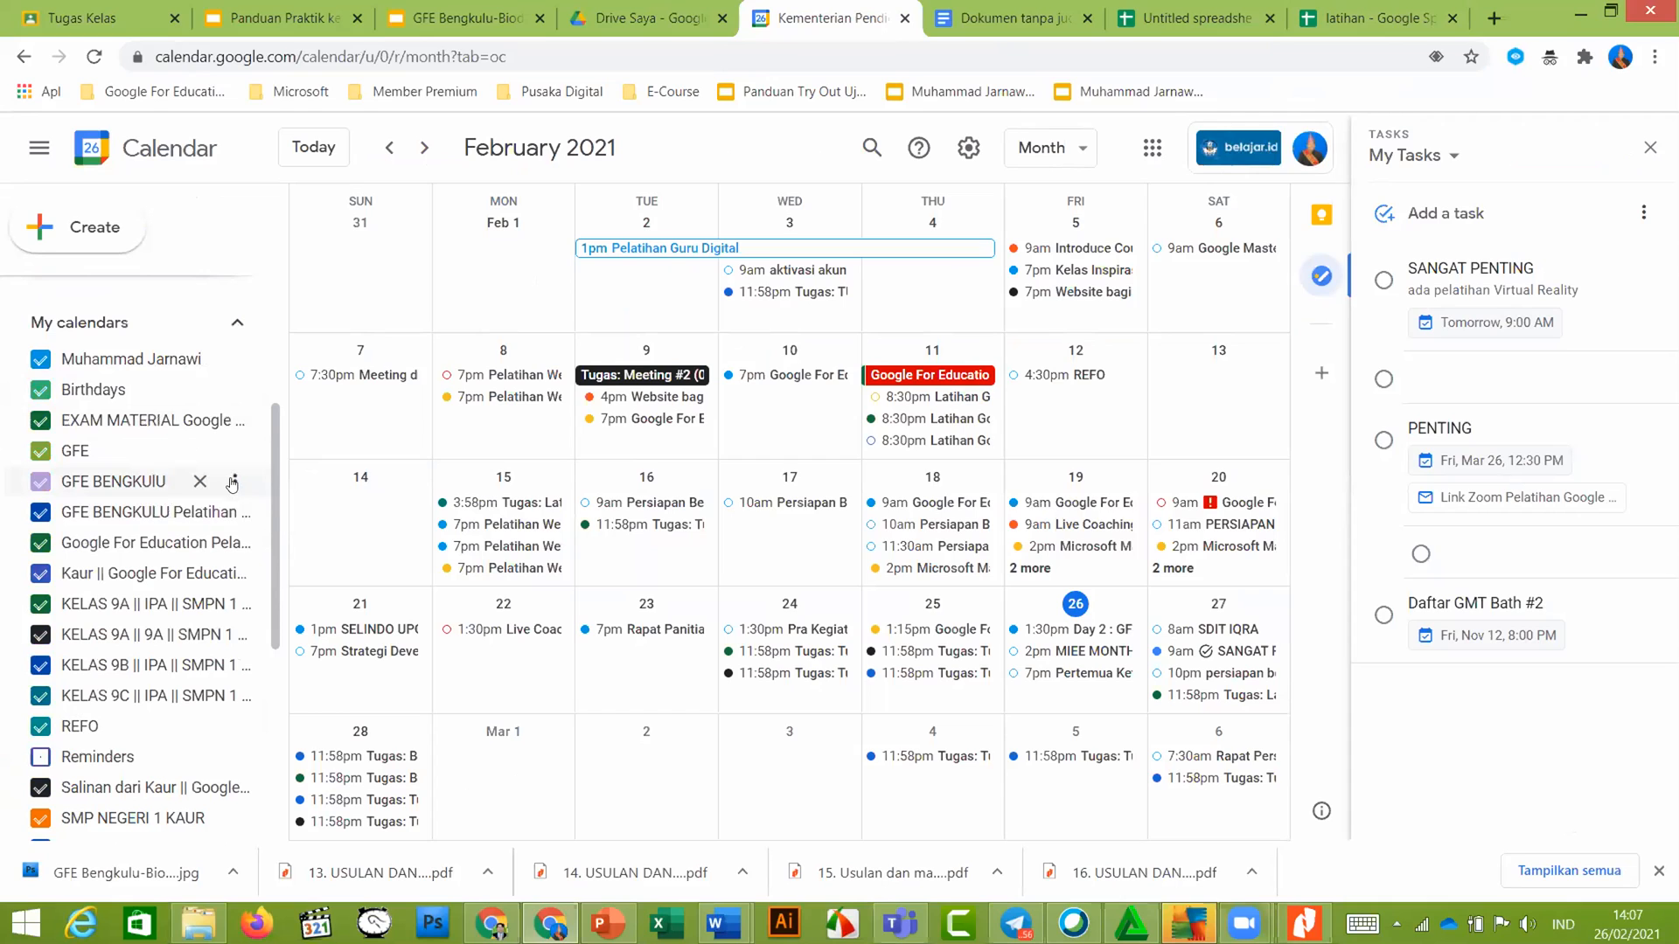
Hide and then re-show the GFE BENGKUIU calendar's events with its checkbox
{"action": "left_click", "coordinate": [235, 483]}
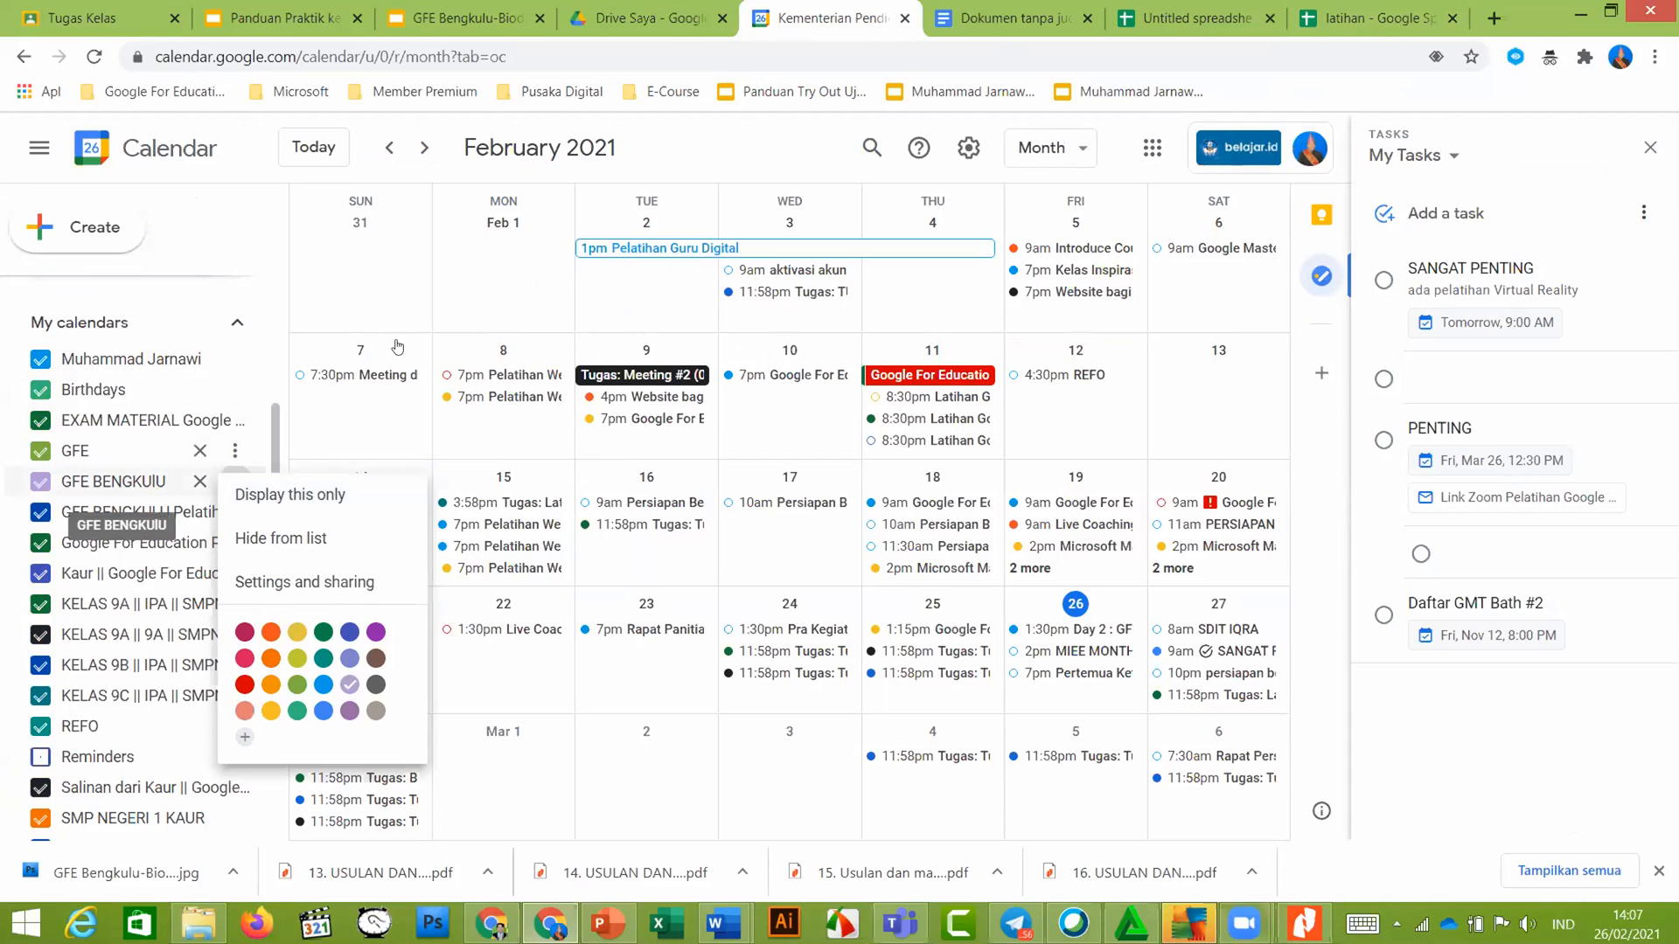
{"action": "left_click", "coordinate": [94, 487]}
{"action": "left_click", "coordinate": [103, 483]}
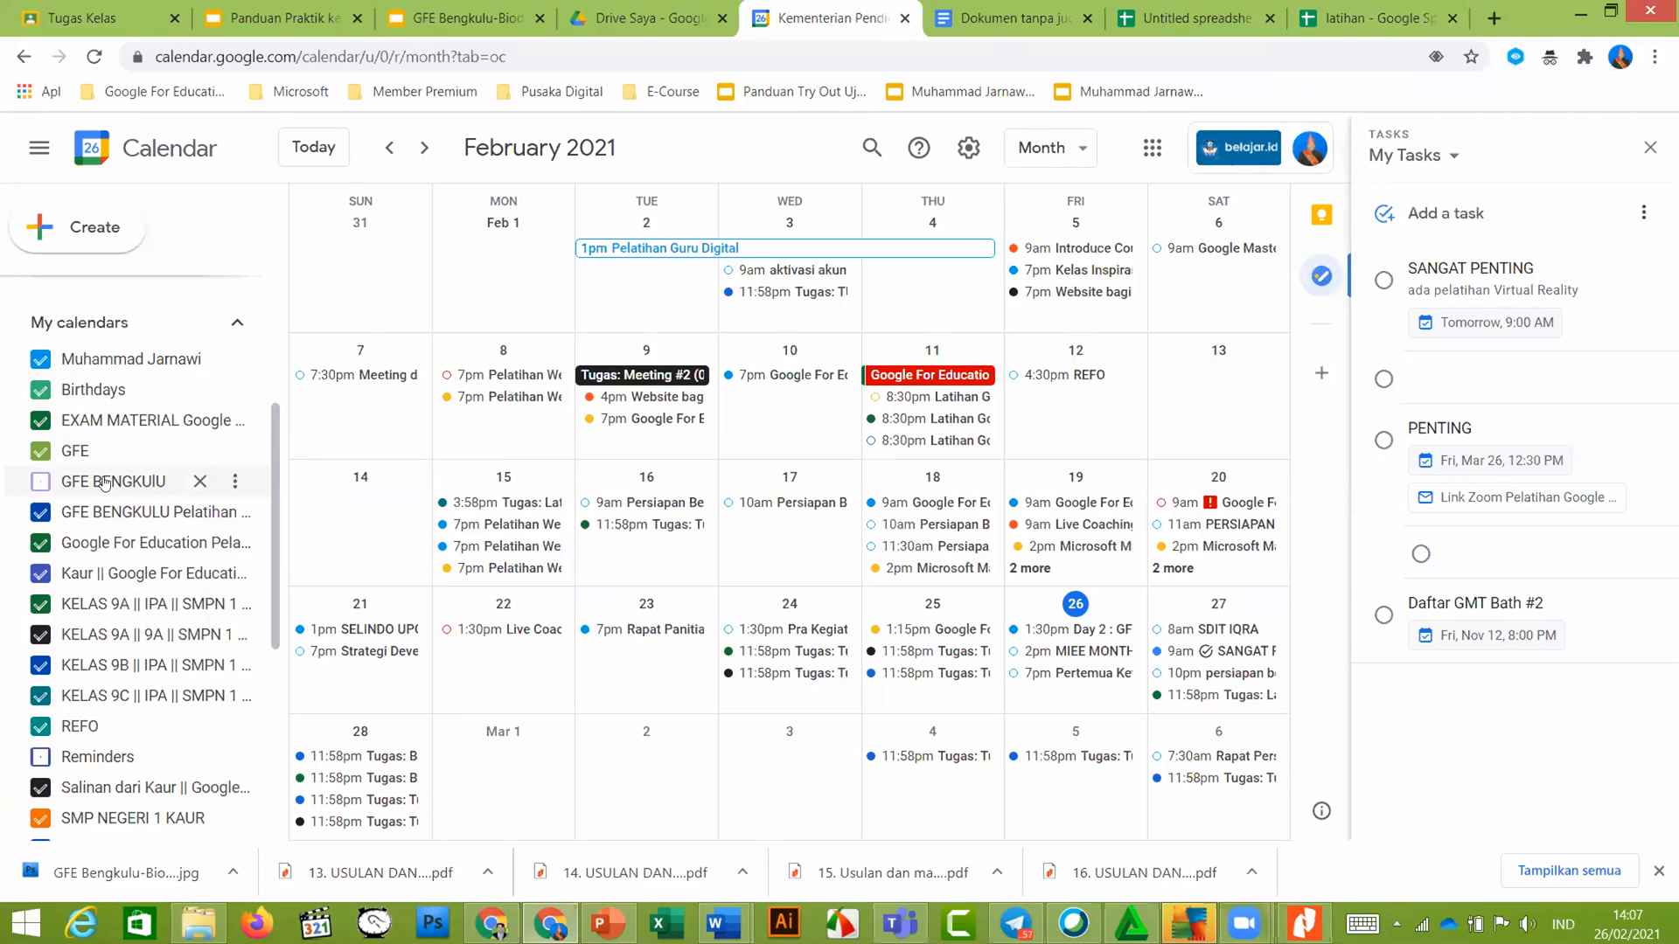
{"action": "double_click", "coordinate": [103, 483]}
{"action": "left_click", "coordinate": [50, 486]}
{"action": "double_click", "coordinate": [71, 484]}
{"action": "left_click", "coordinate": [129, 486]}
{"action": "left_click", "coordinate": [129, 486]}
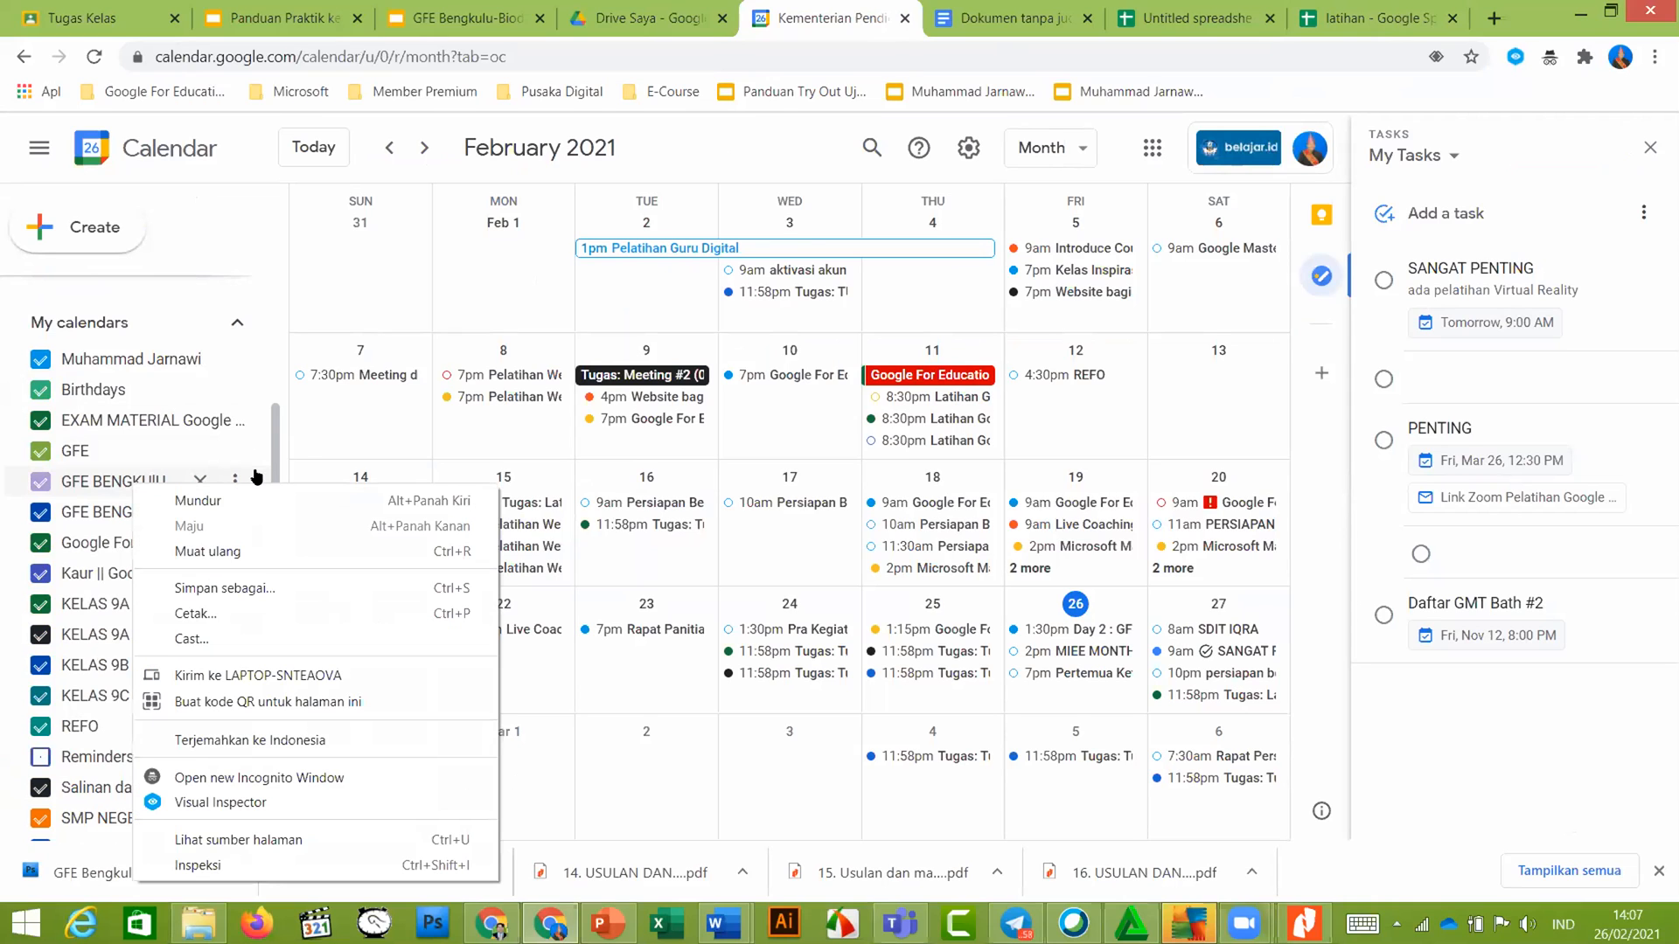
Open Settings and sharing for the GFE BENGKUIU calendar
{"action": "left_click", "coordinate": [224, 483]}
{"action": "left_click", "coordinate": [234, 479]}
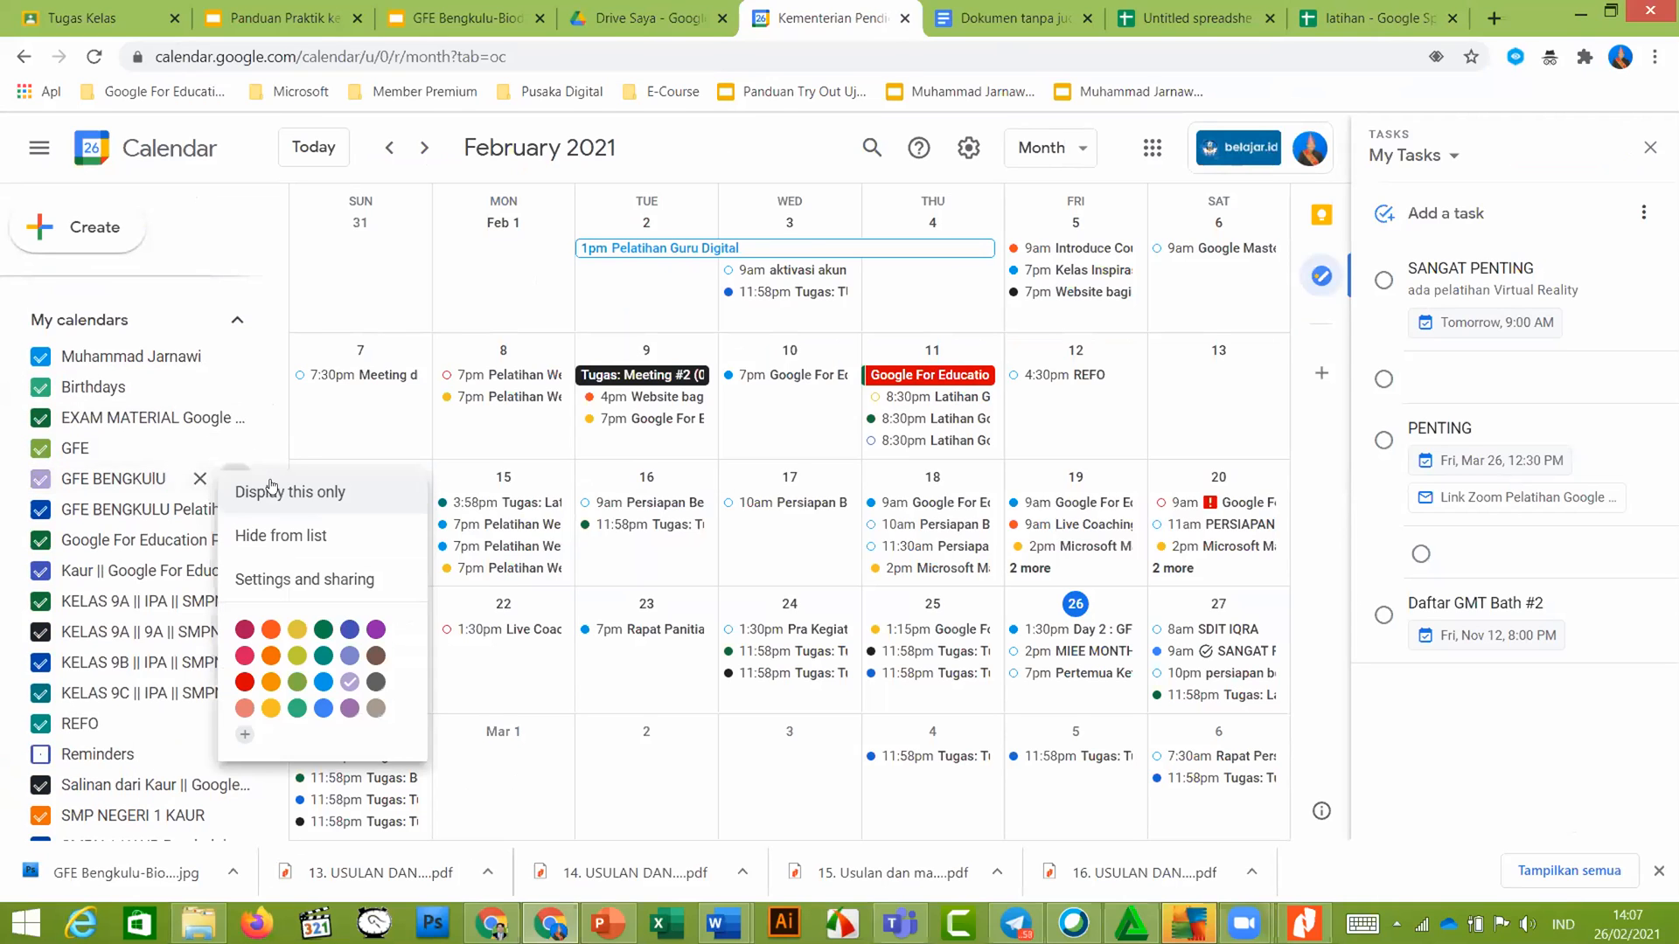
{"action": "left_click", "coordinate": [302, 582]}
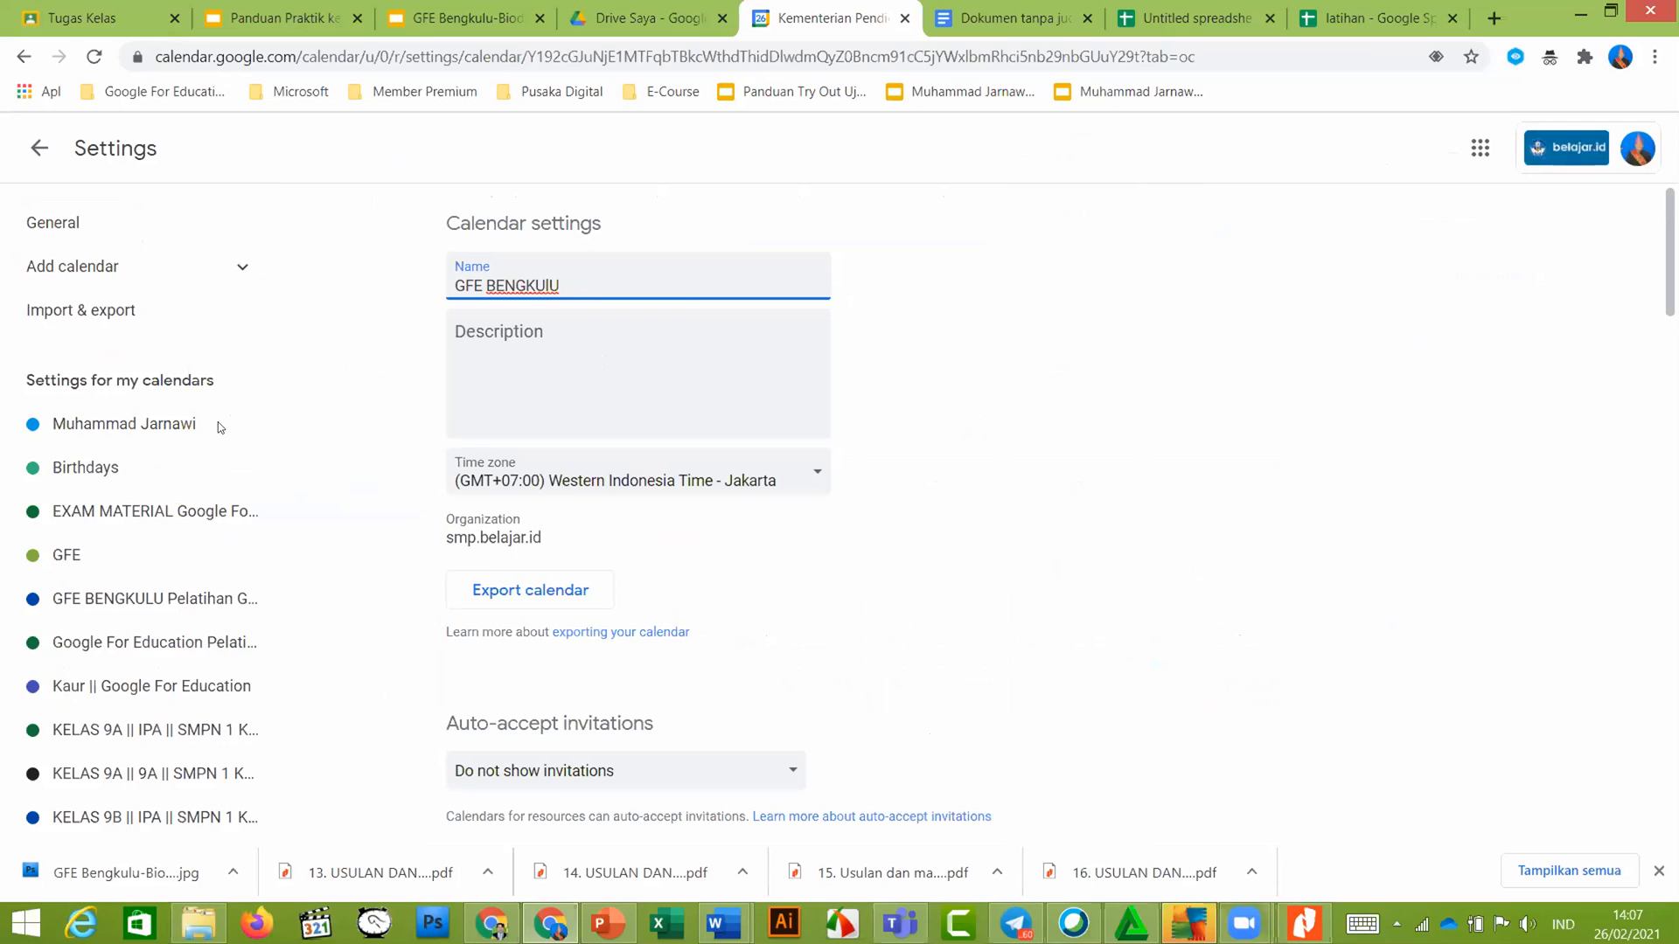
Reopen GFE BENGKUIU's settings and scroll down to its Share with specific people section
{"action": "scroll", "coordinate": [531, 473], "scroll_direction": "down", "scroll_amount": 5}
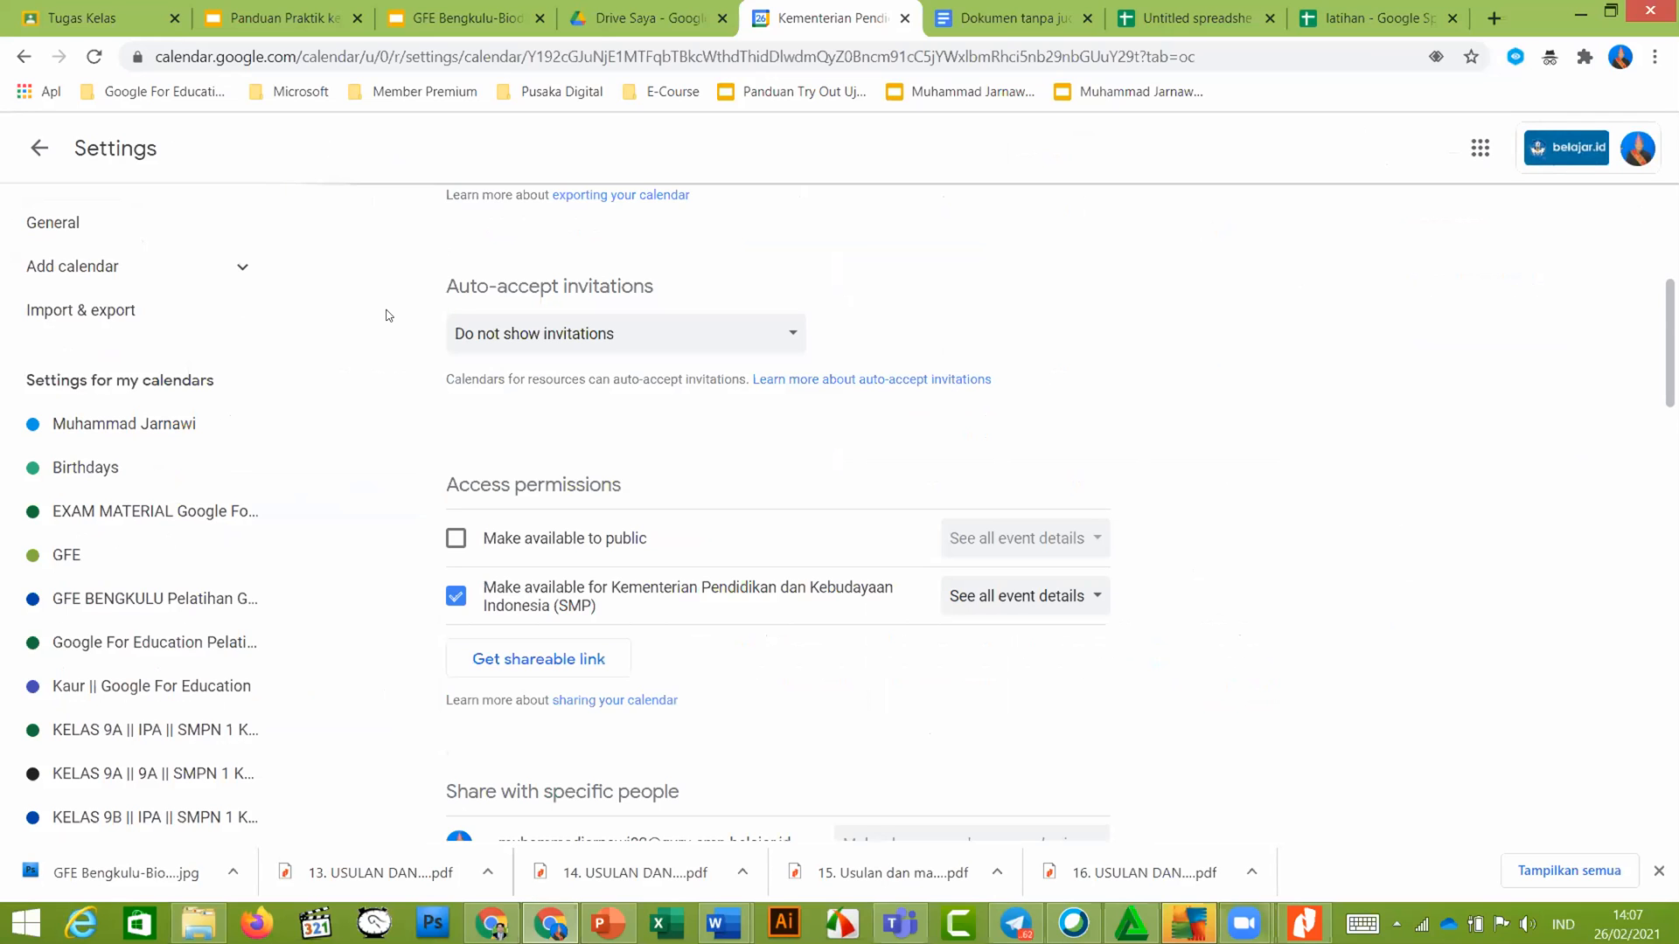
{"action": "left_click", "coordinate": [35, 149]}
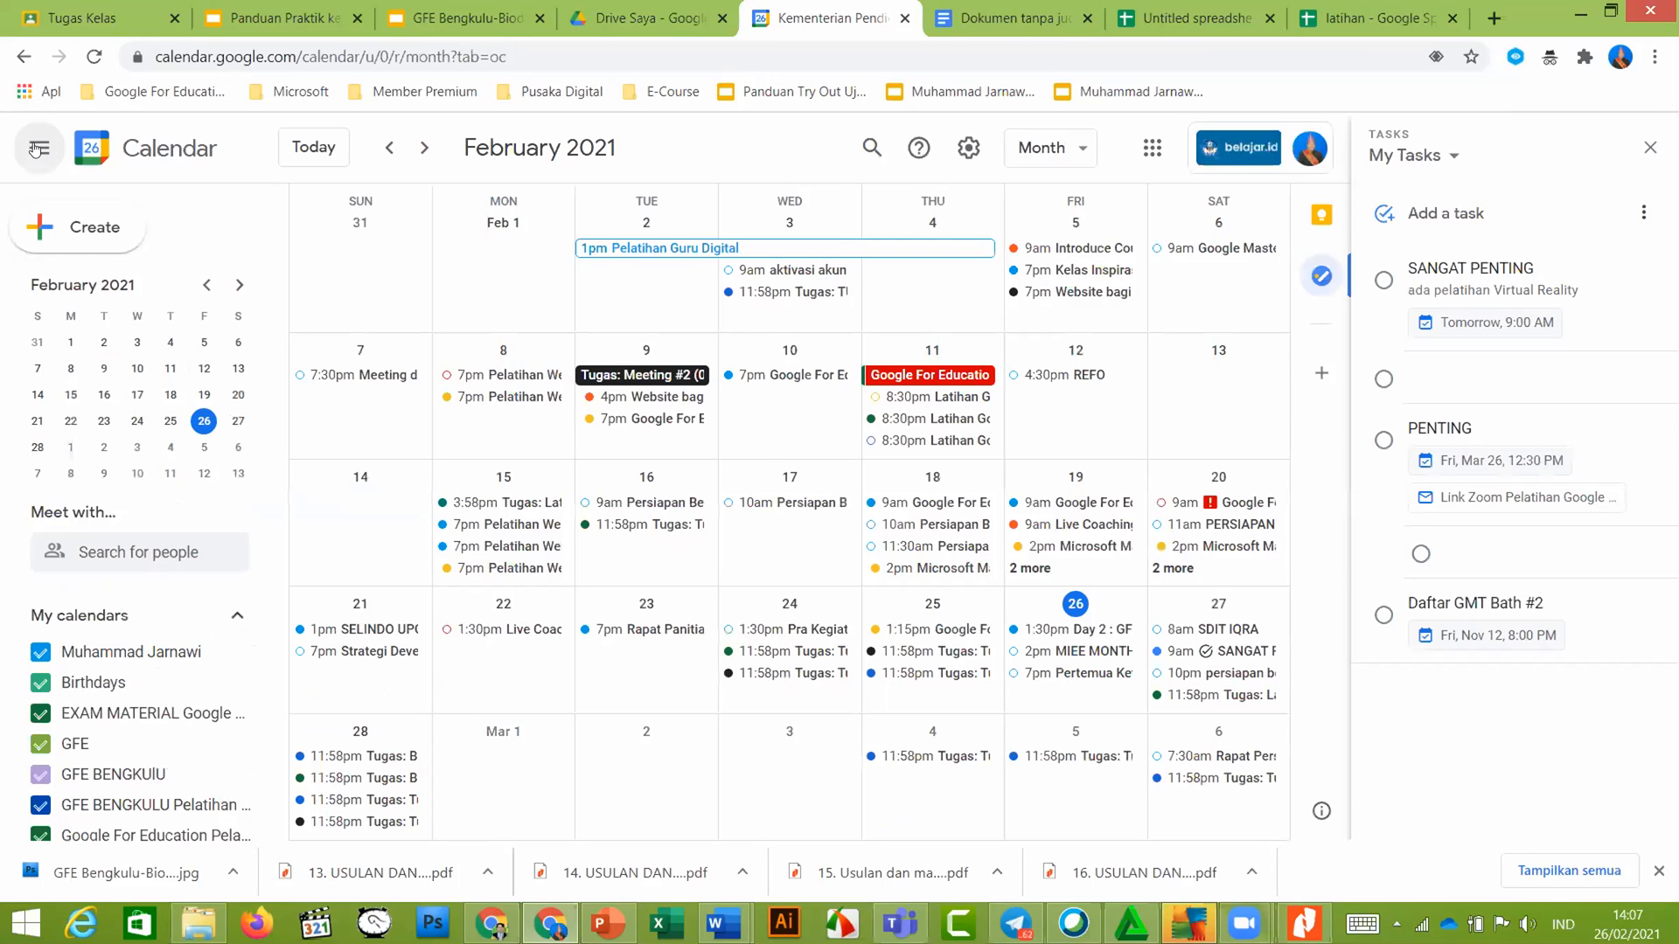
{"action": "scroll", "coordinate": [181, 400], "scroll_direction": "down", "scroll_amount": 5}
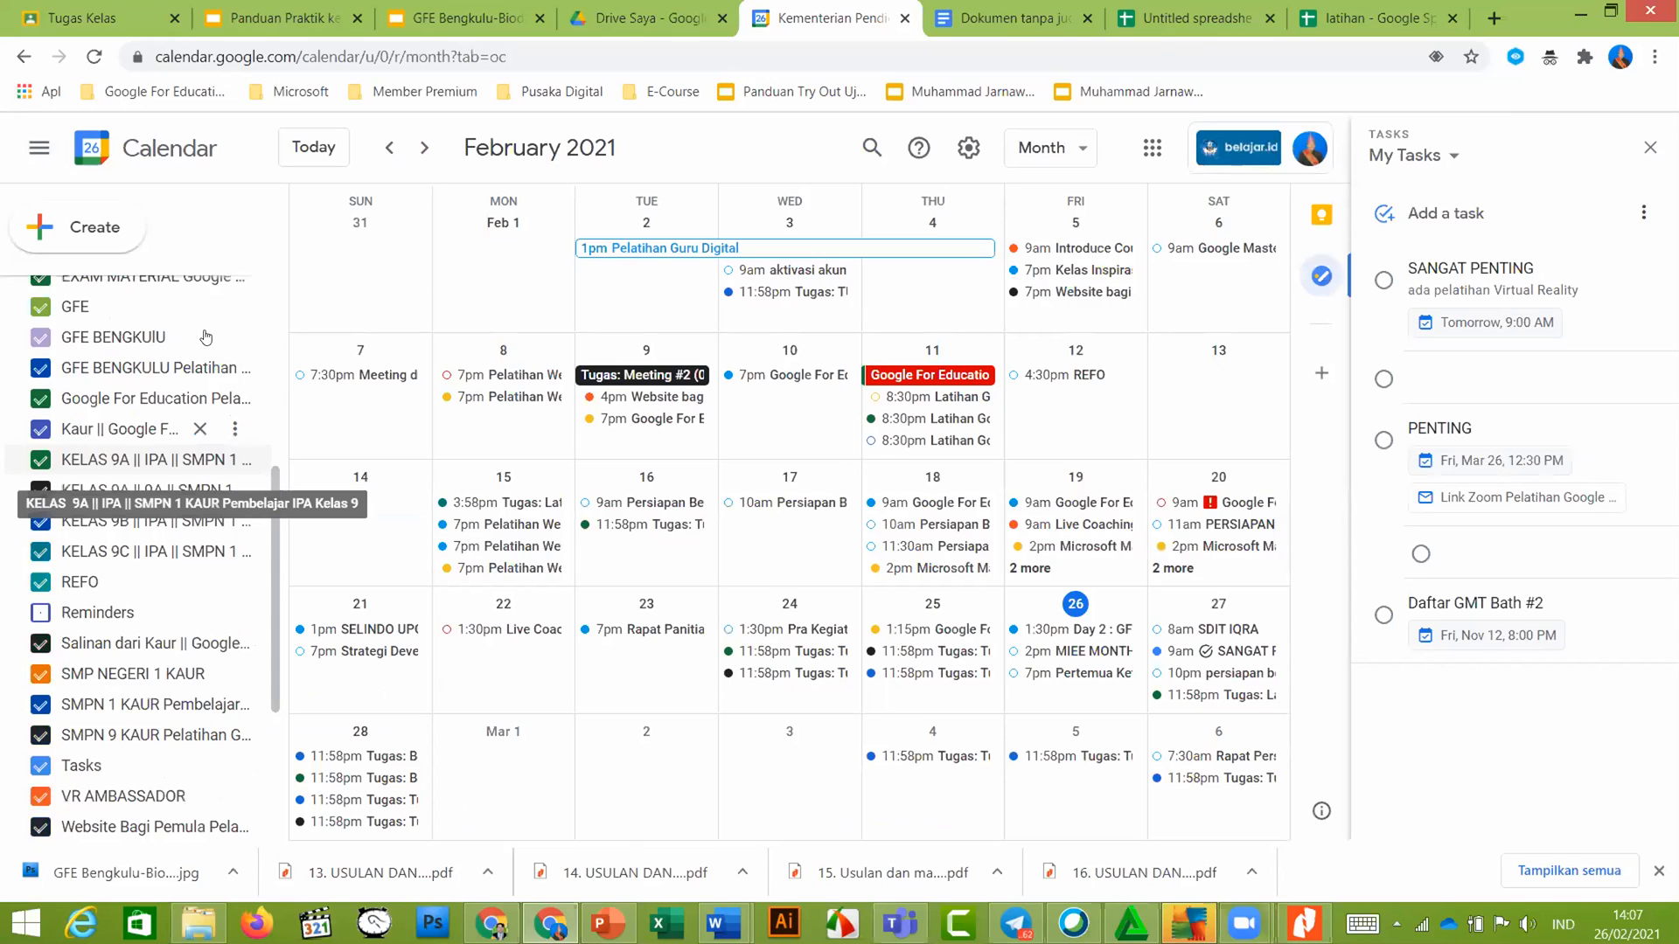
{"action": "left_click", "coordinate": [236, 341]}
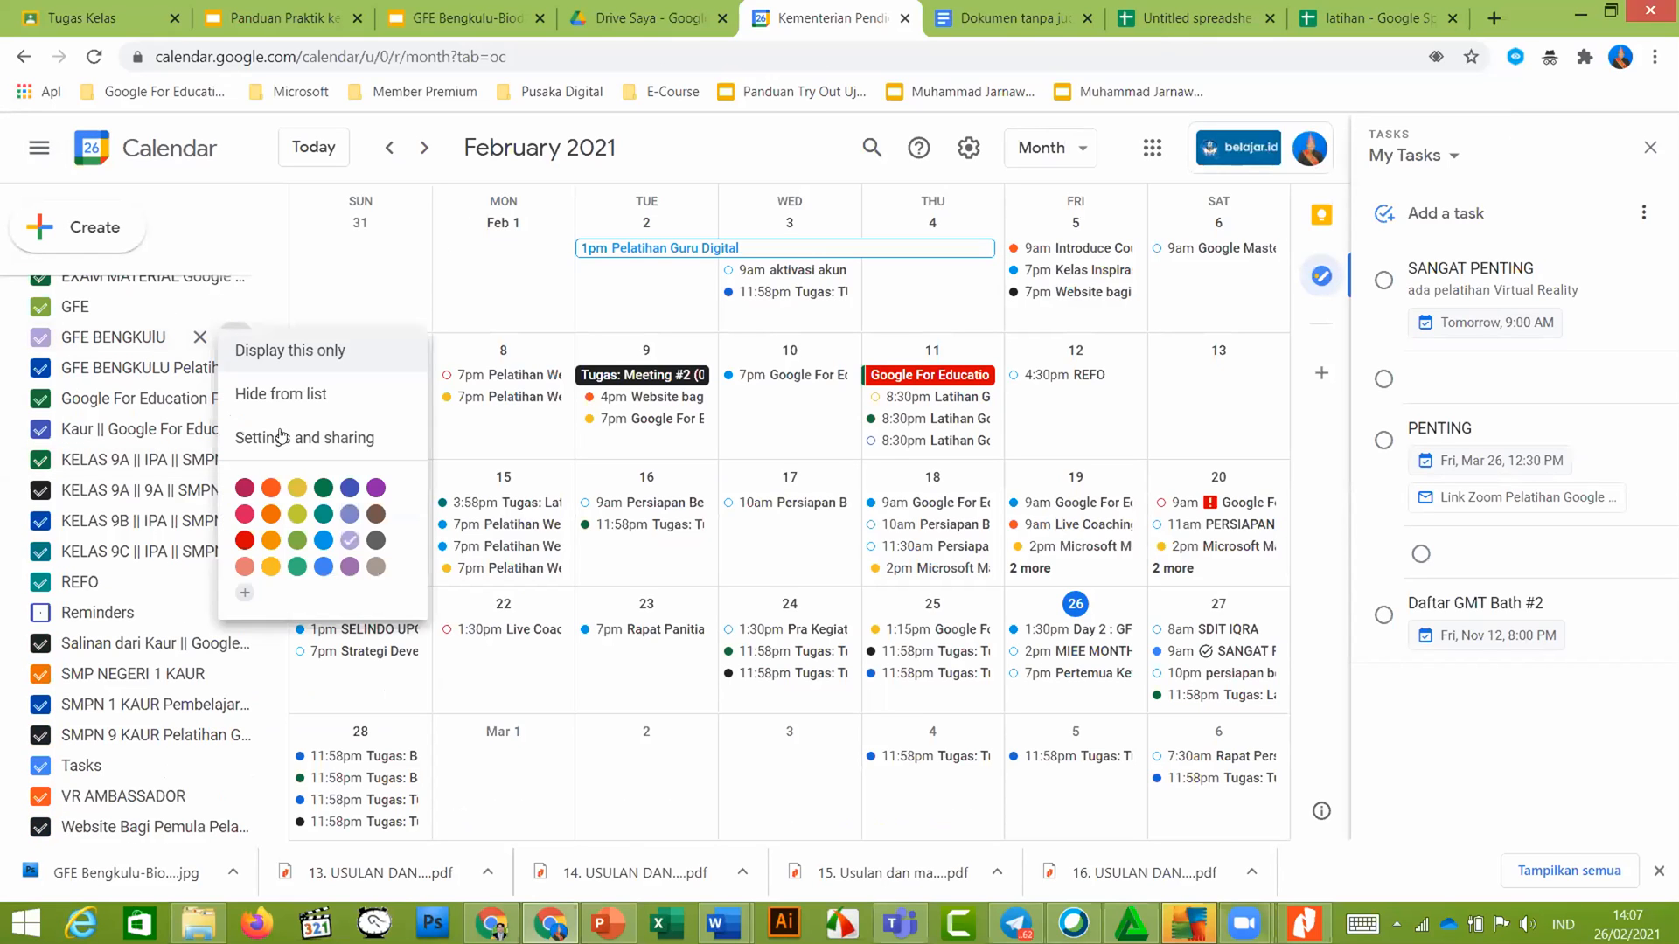
{"action": "left_click", "coordinate": [285, 440]}
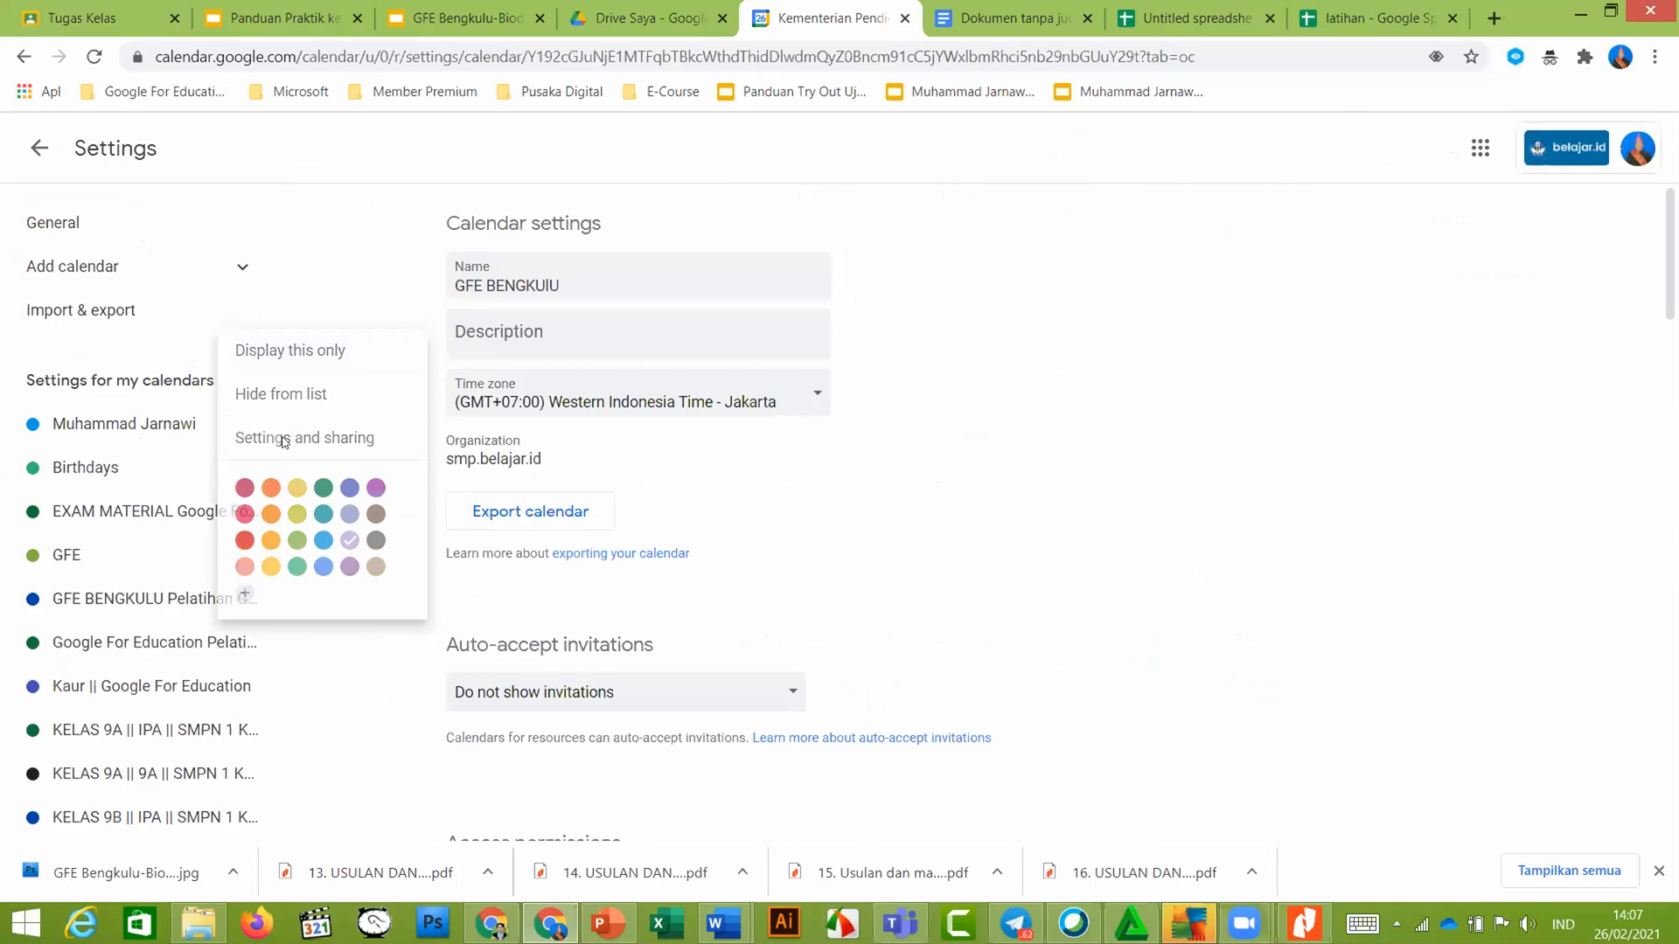
{"action": "scroll", "coordinate": [552, 525], "scroll_direction": "down", "scroll_amount": 2}
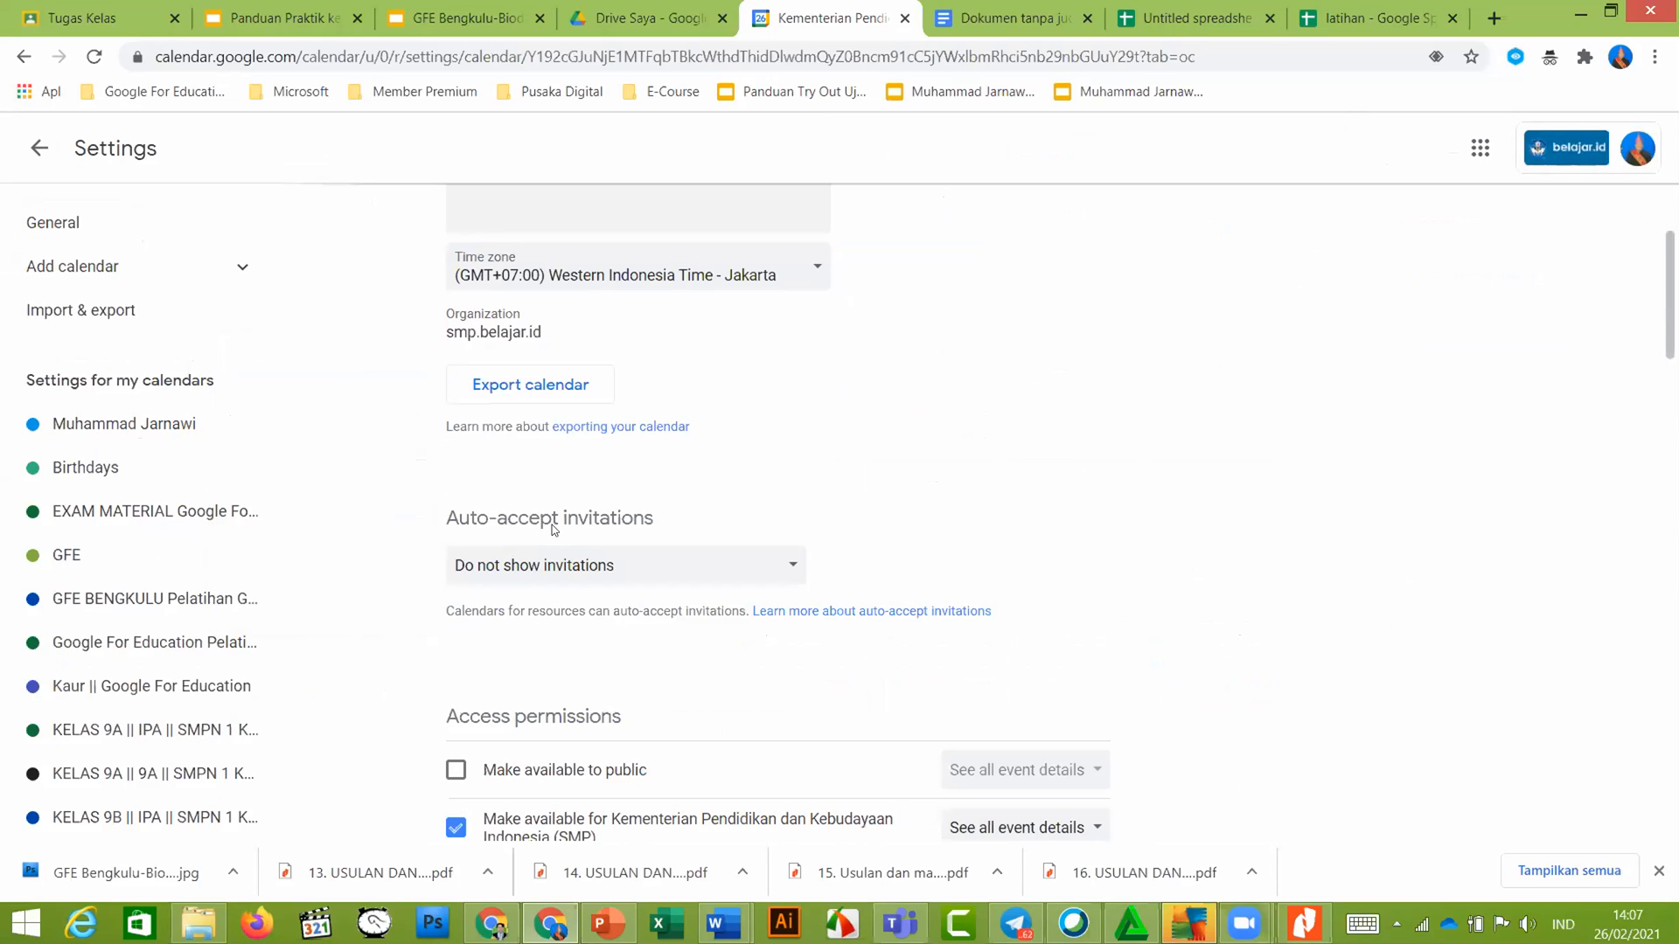
{"action": "scroll", "coordinate": [553, 529], "scroll_direction": "down", "scroll_amount": 3}
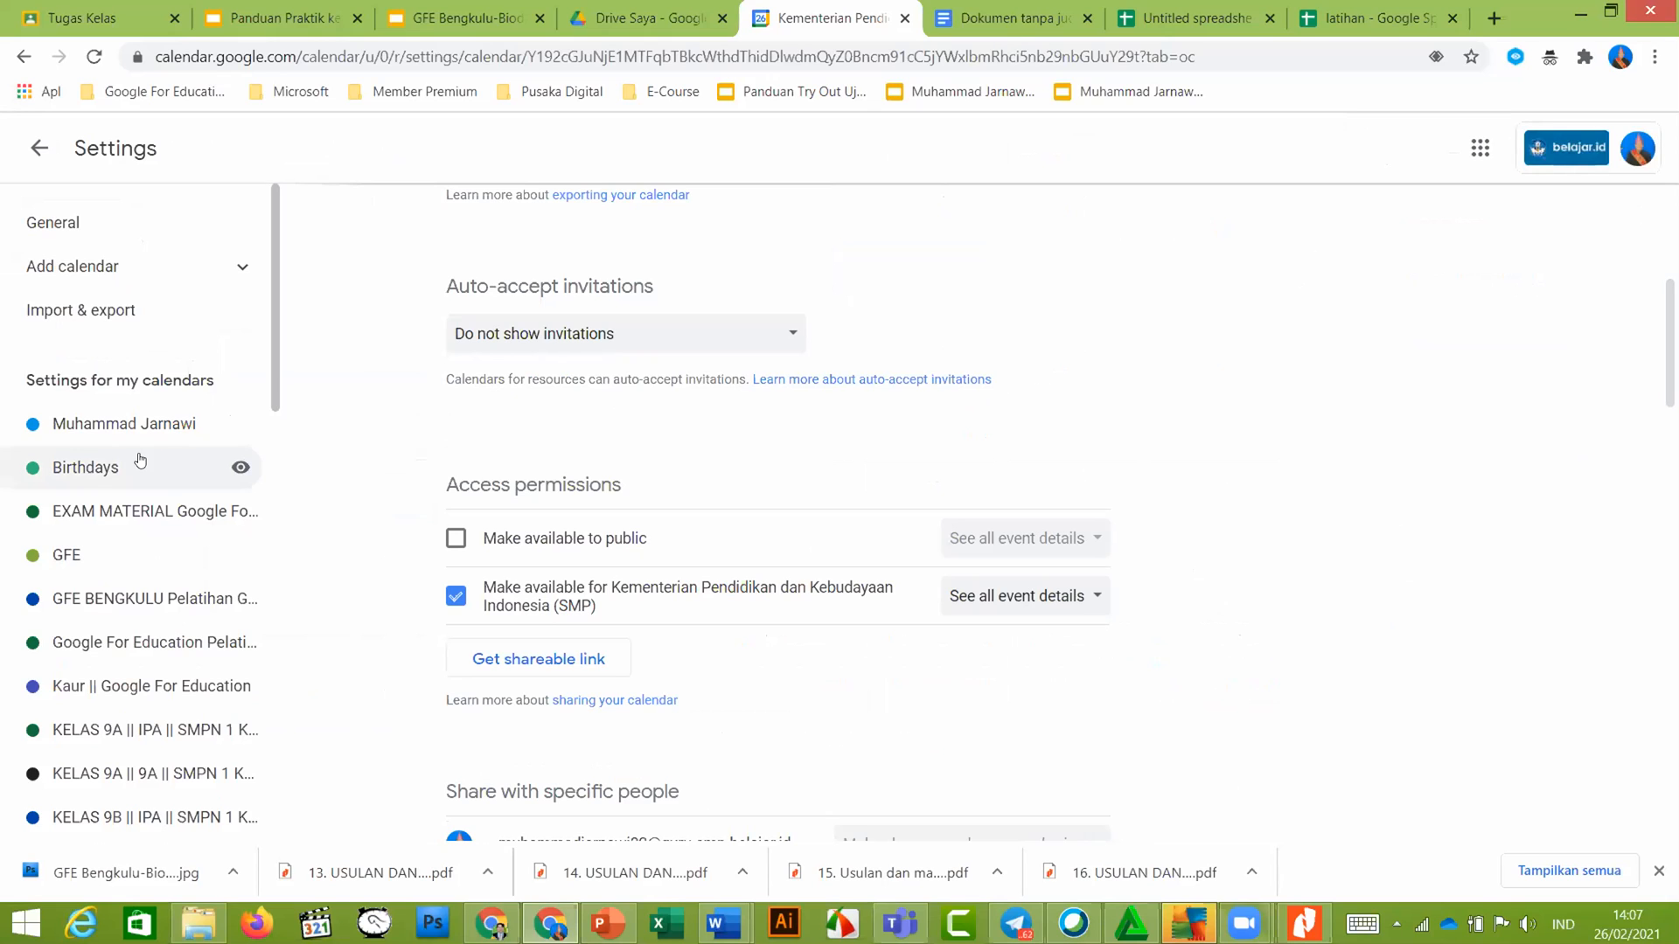
{"action": "scroll", "coordinate": [526, 522], "scroll_direction": "down", "scroll_amount": 1}
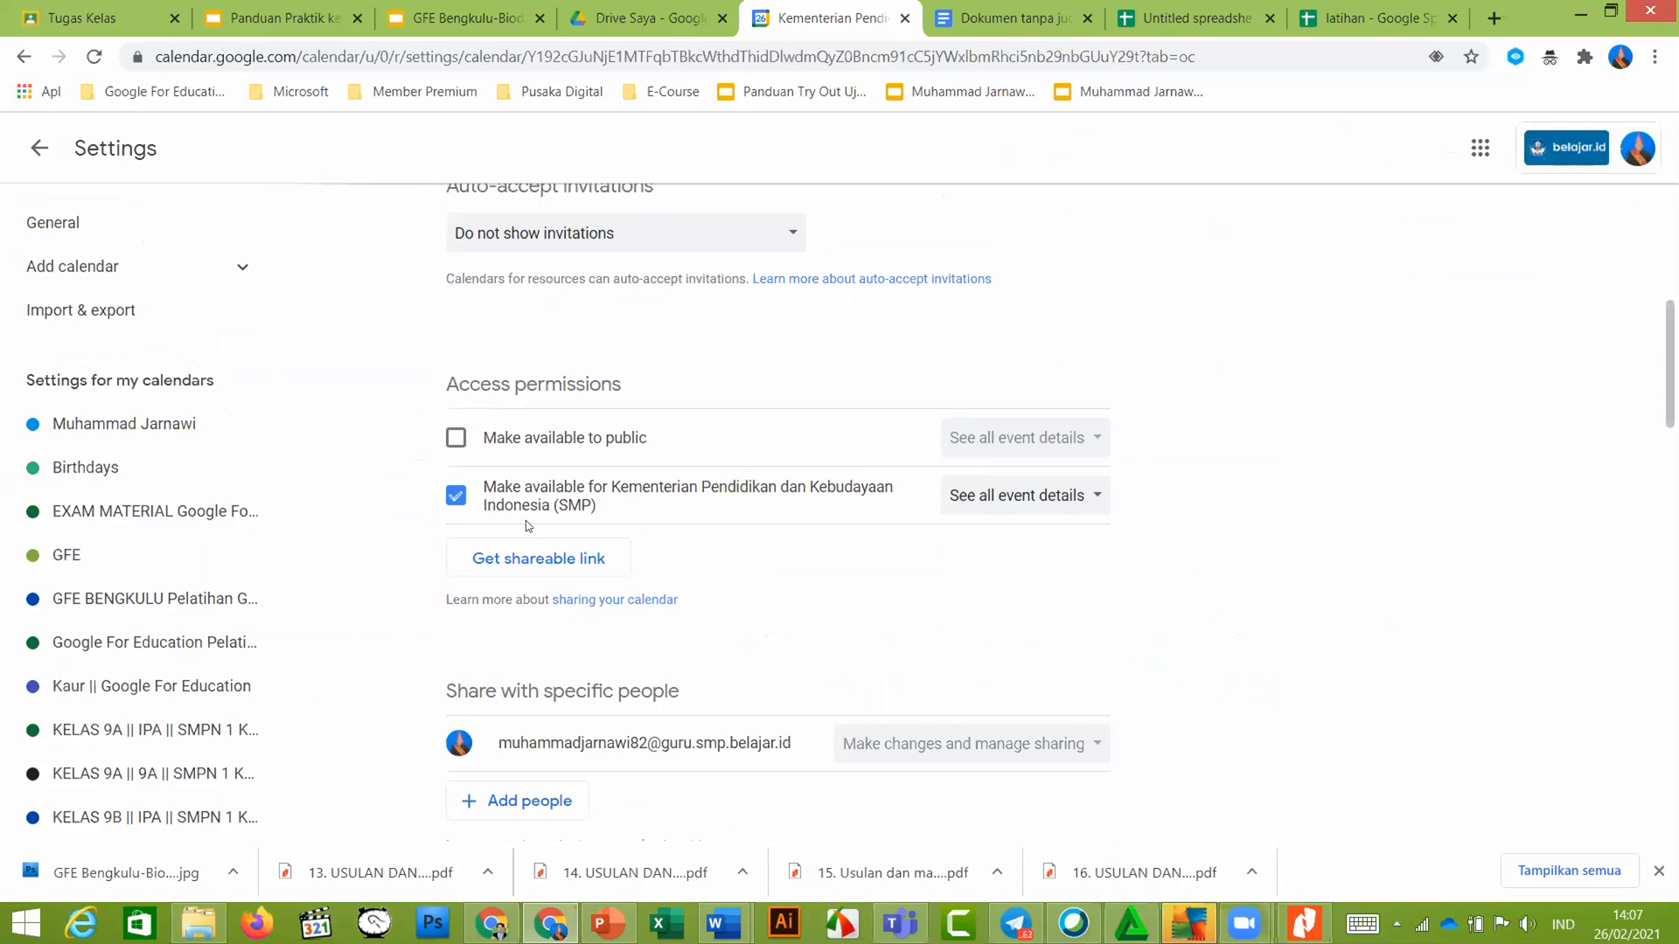
{"action": "scroll", "coordinate": [536, 527], "scroll_direction": "down", "scroll_amount": 1}
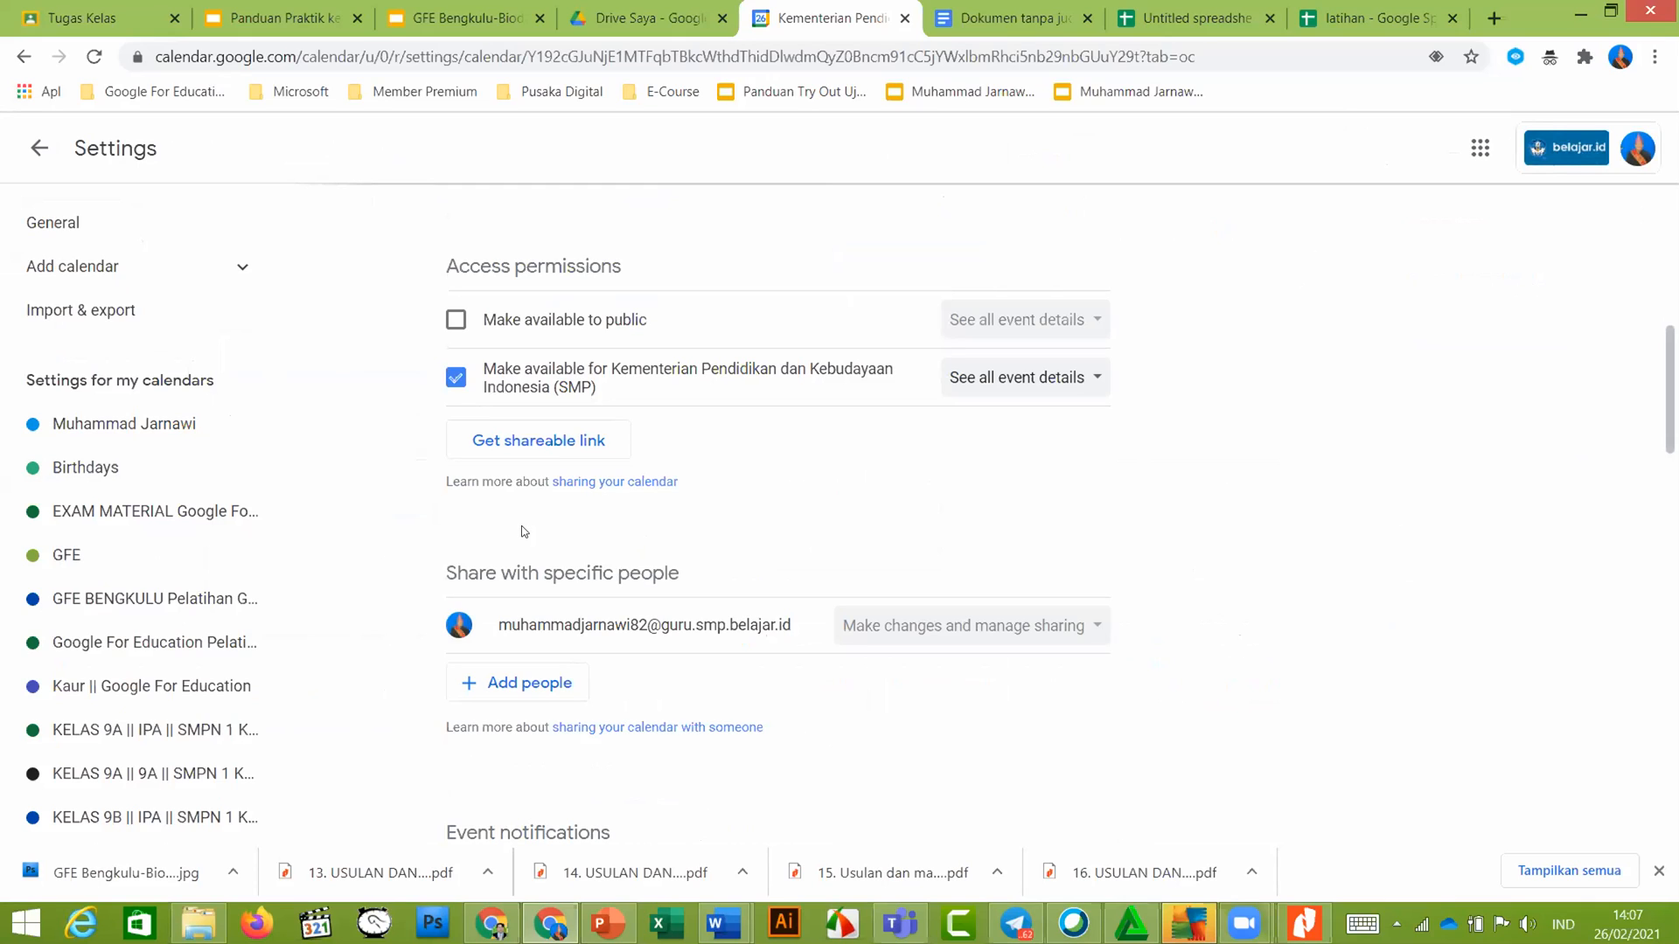
Share GFE BENGKUIU with a colleague's e-mail at See all event details, then return to the guide
{"action": "left_click", "coordinate": [531, 686]}
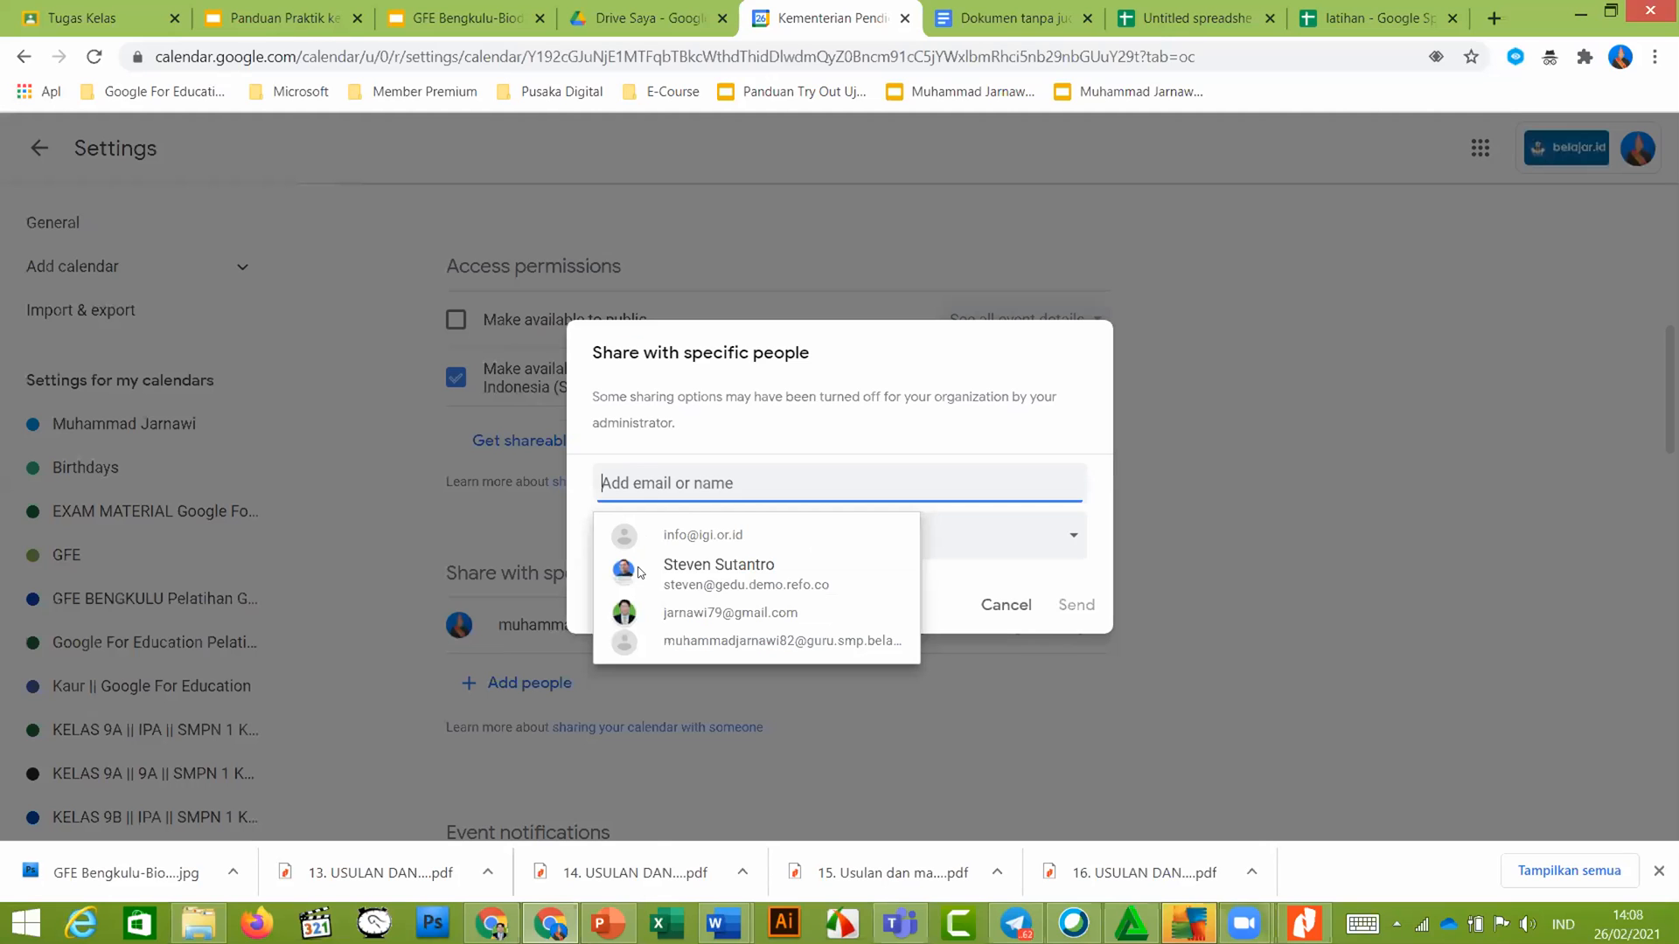
{"action": "left_click", "coordinate": [678, 616]}
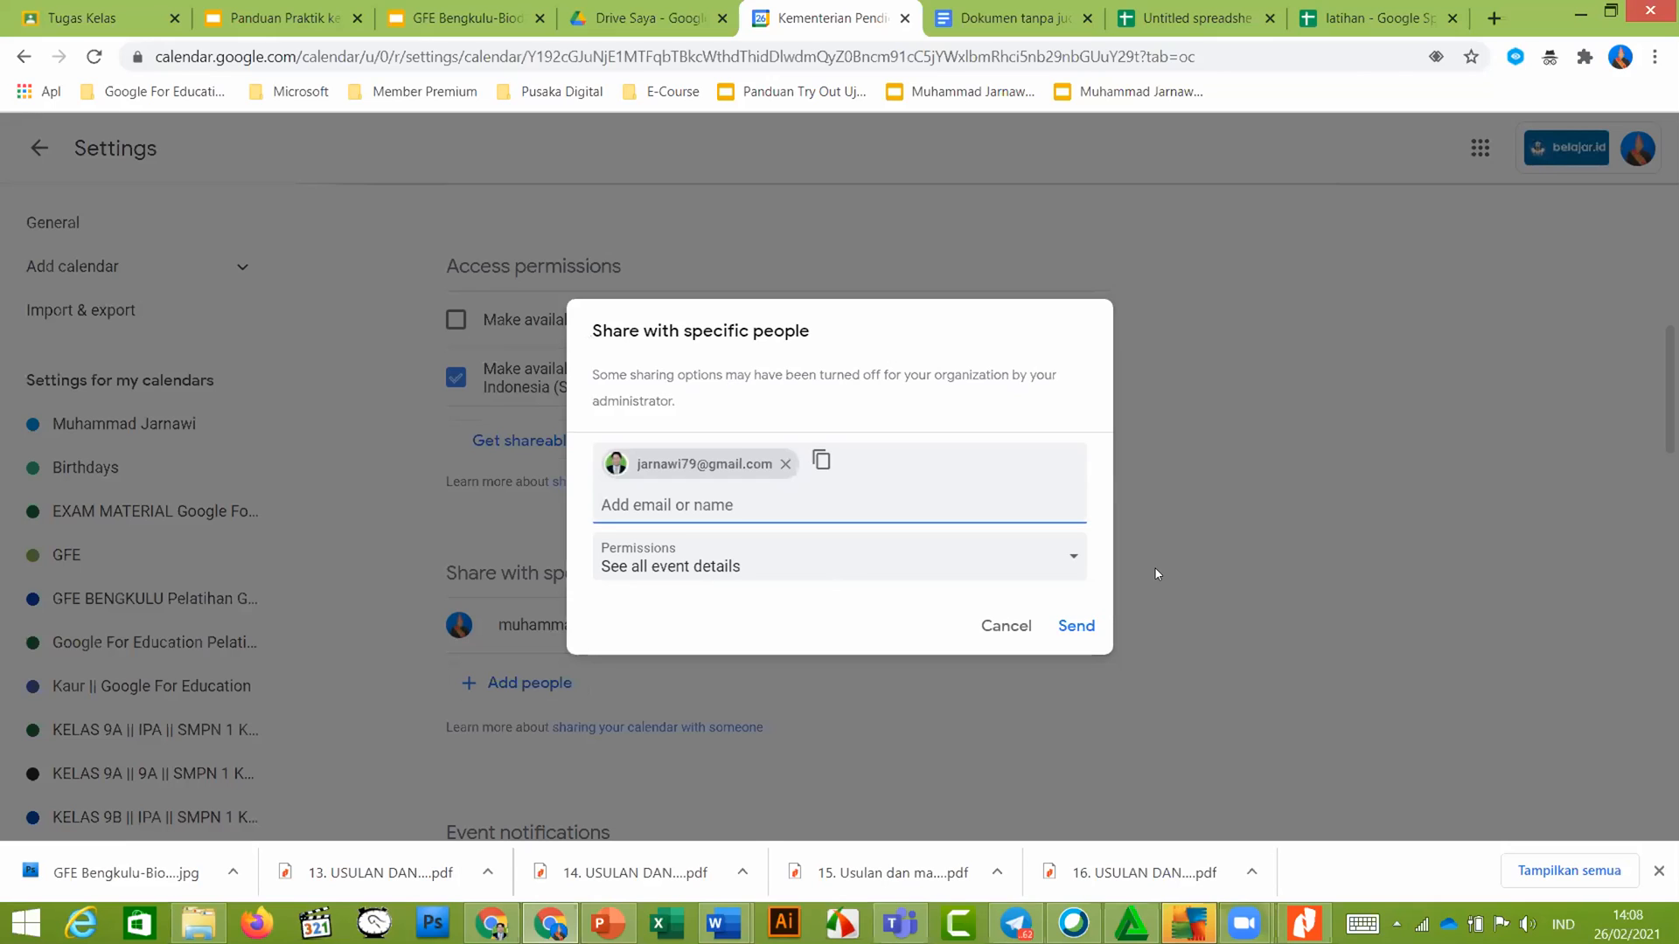
{"action": "left_click", "coordinate": [1068, 626]}
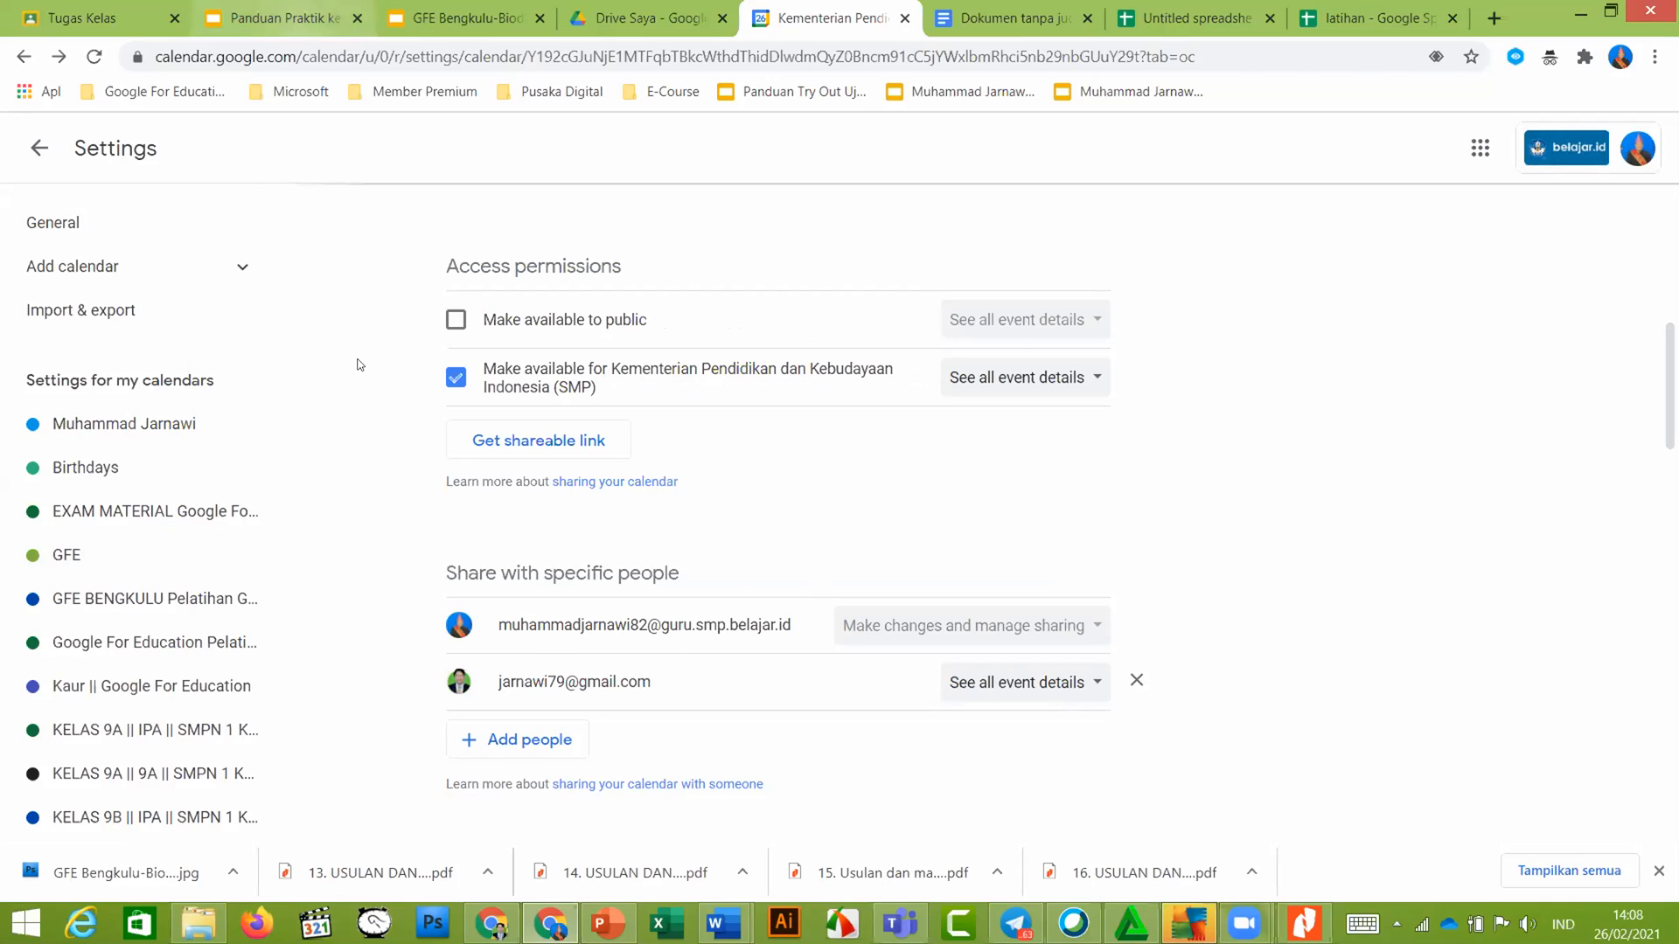
{"action": "left_click", "coordinate": [288, 18]}
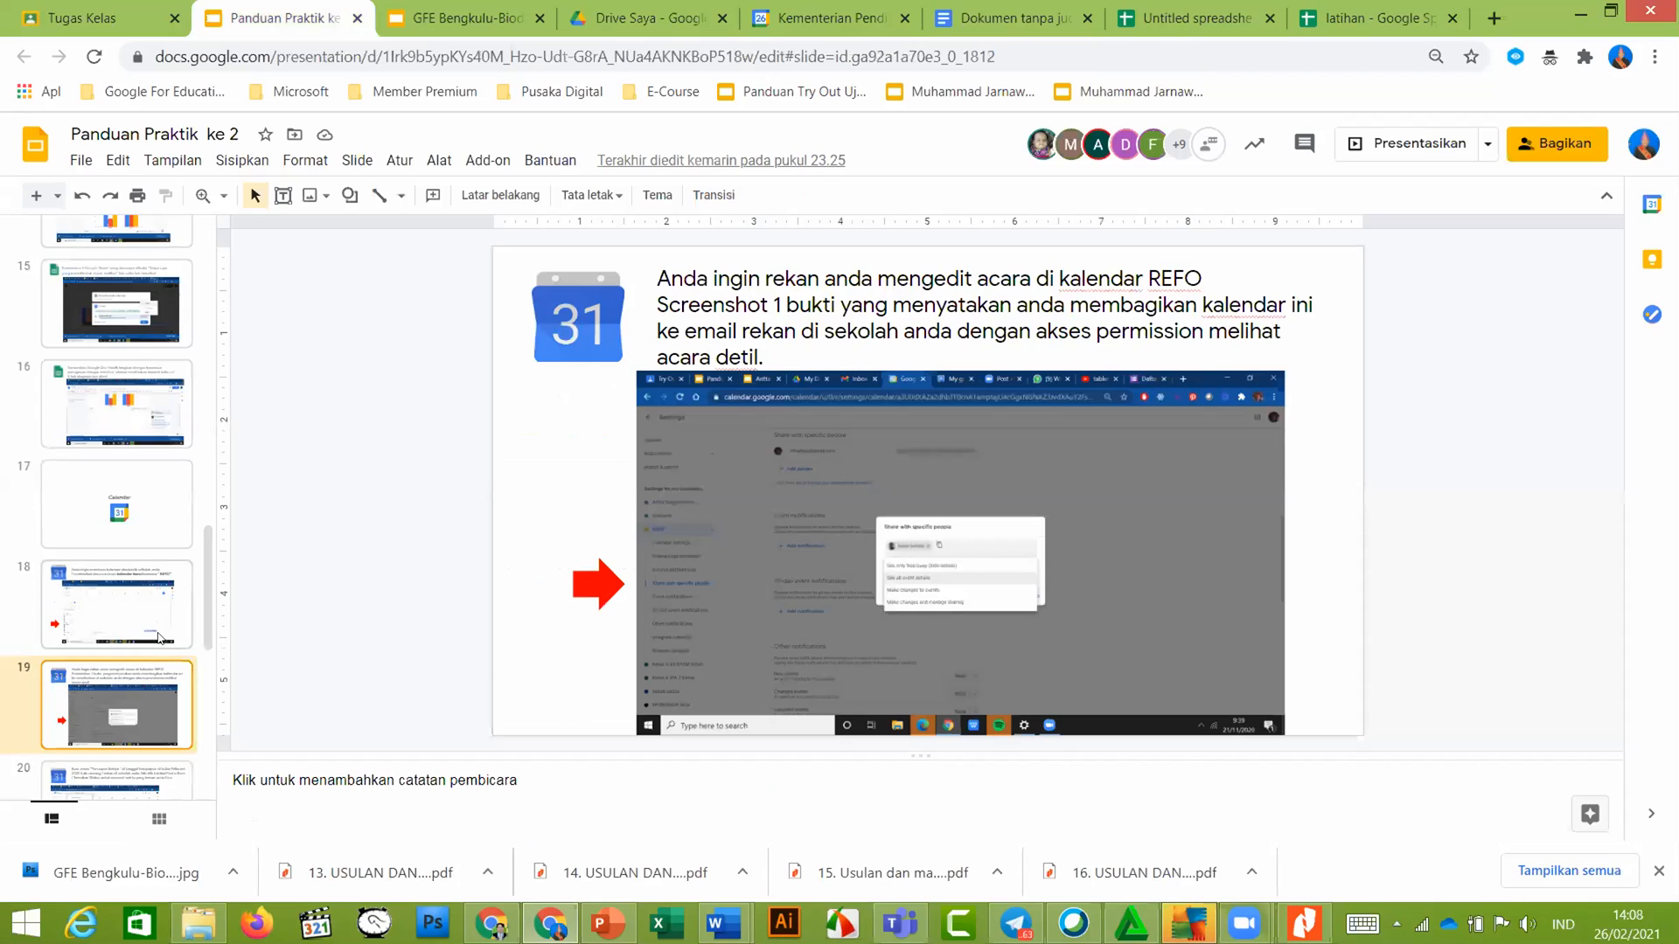
Read slide 20's 'Persiapan Belajar' event task, then return to the calendar from settings
{"action": "scroll", "coordinate": [140, 673], "scroll_direction": "down", "scroll_amount": 1}
{"action": "left_click", "coordinate": [132, 686]}
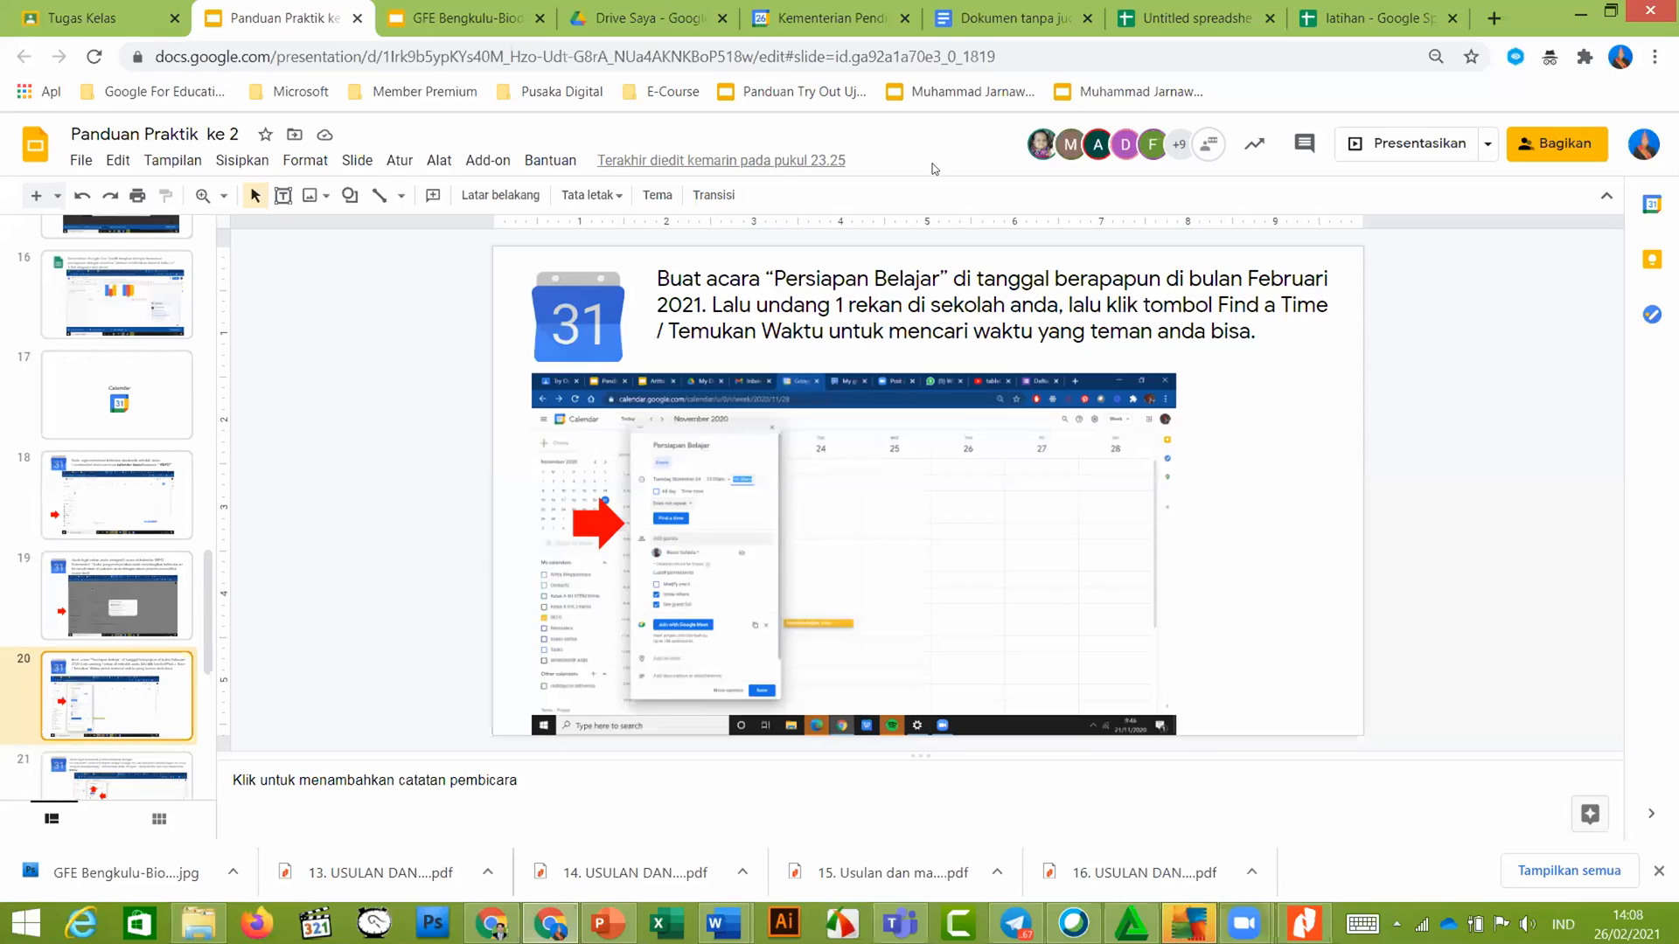
{"action": "left_click", "coordinate": [831, 14]}
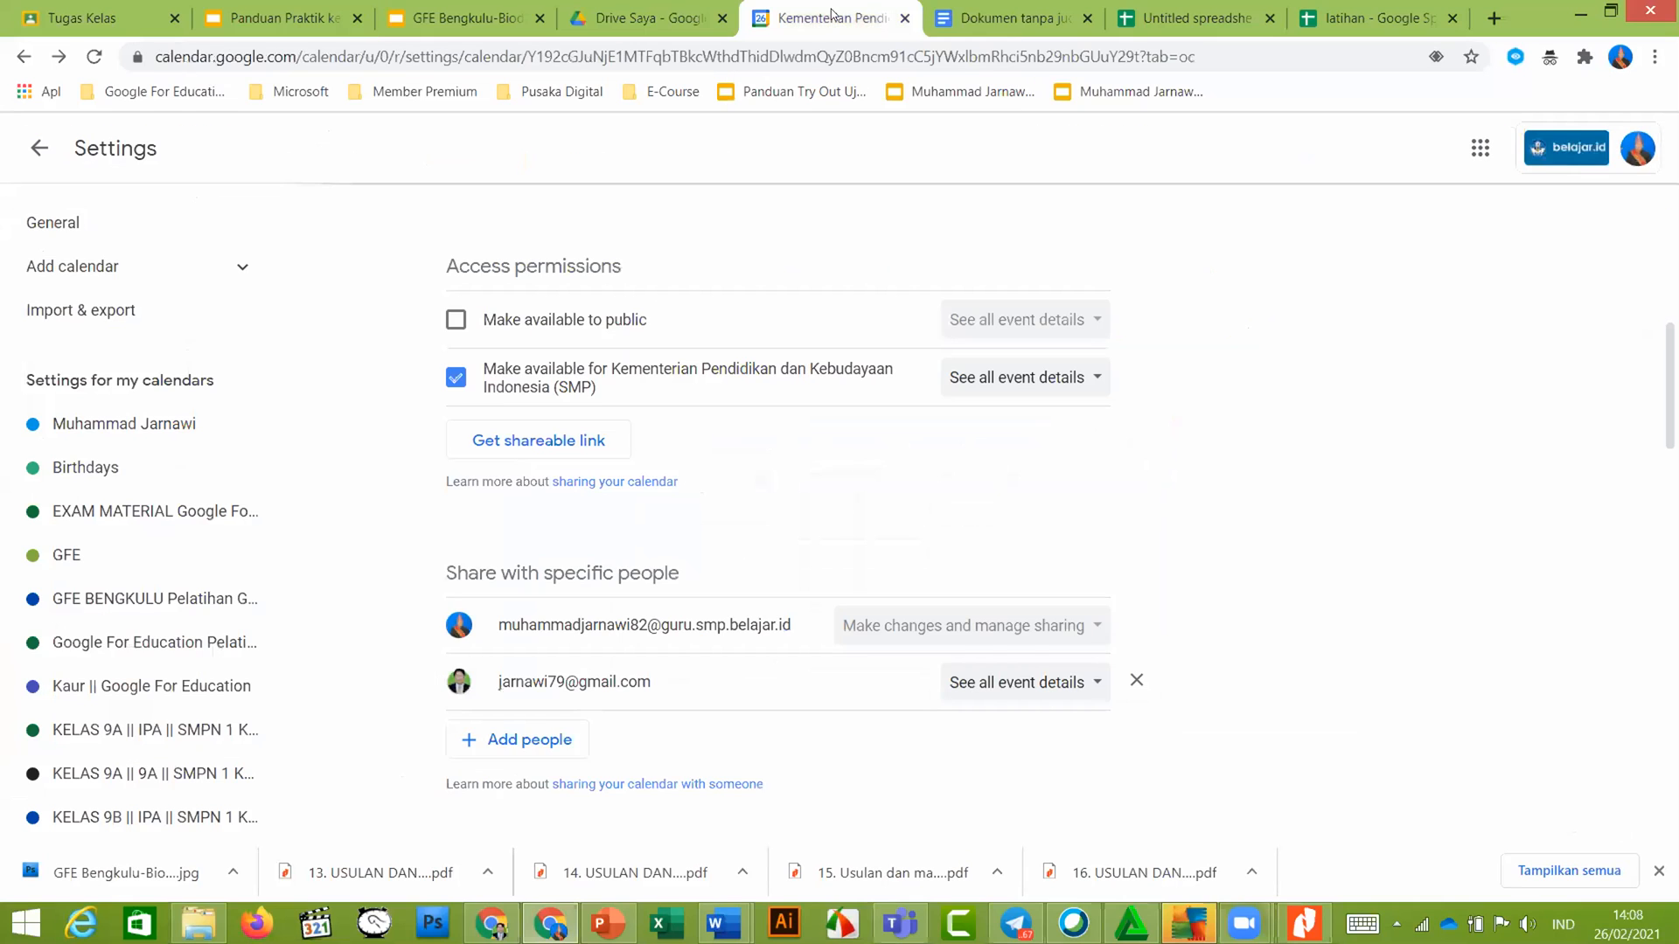
{"action": "left_click", "coordinate": [39, 149]}
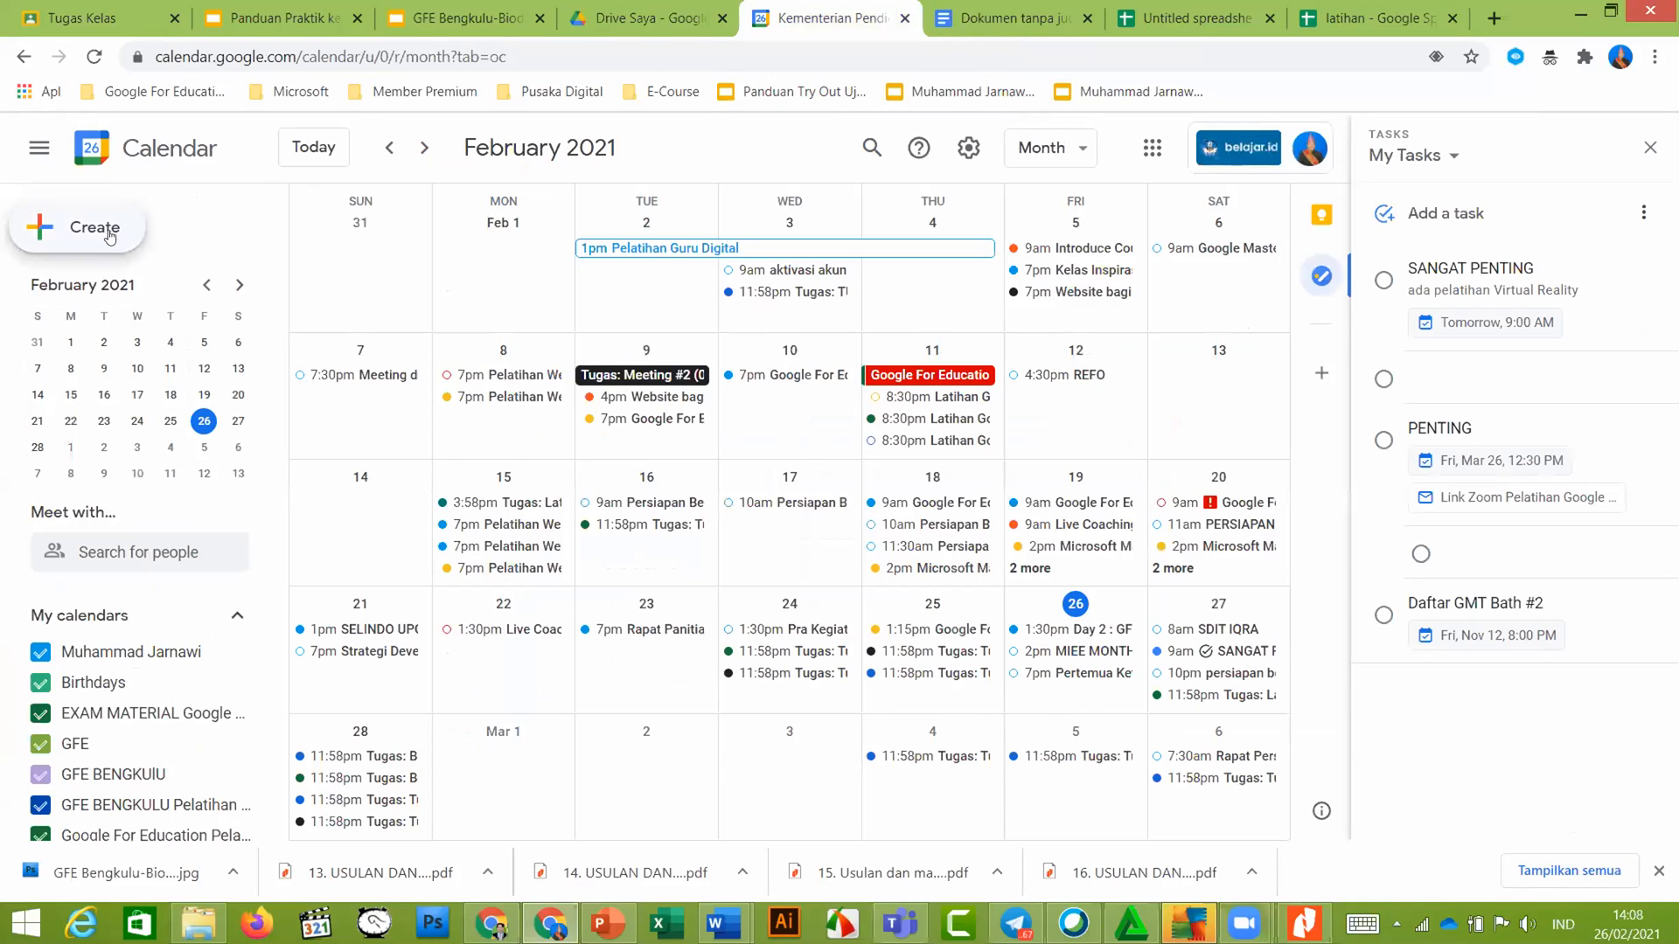
Draft an event titled PERSIAPAN US on Wednesday, March 24, 2:30pm–3:30pm
{"action": "left_click", "coordinate": [109, 235]}
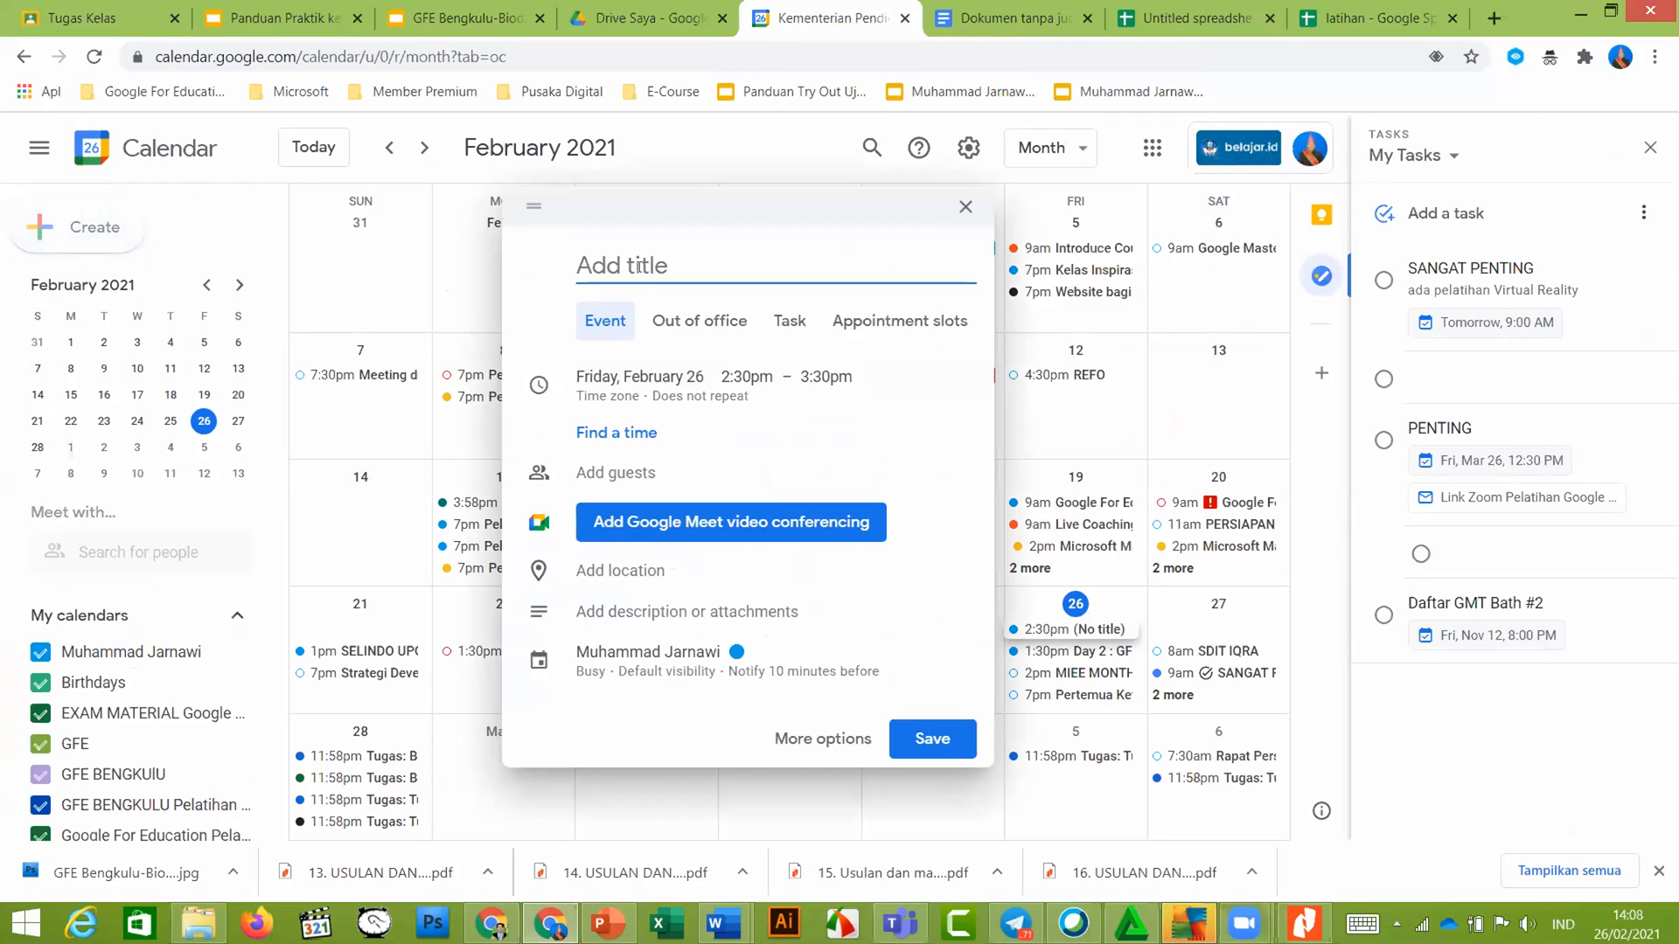
{"action": "type", "text": "PERSIAPA"}
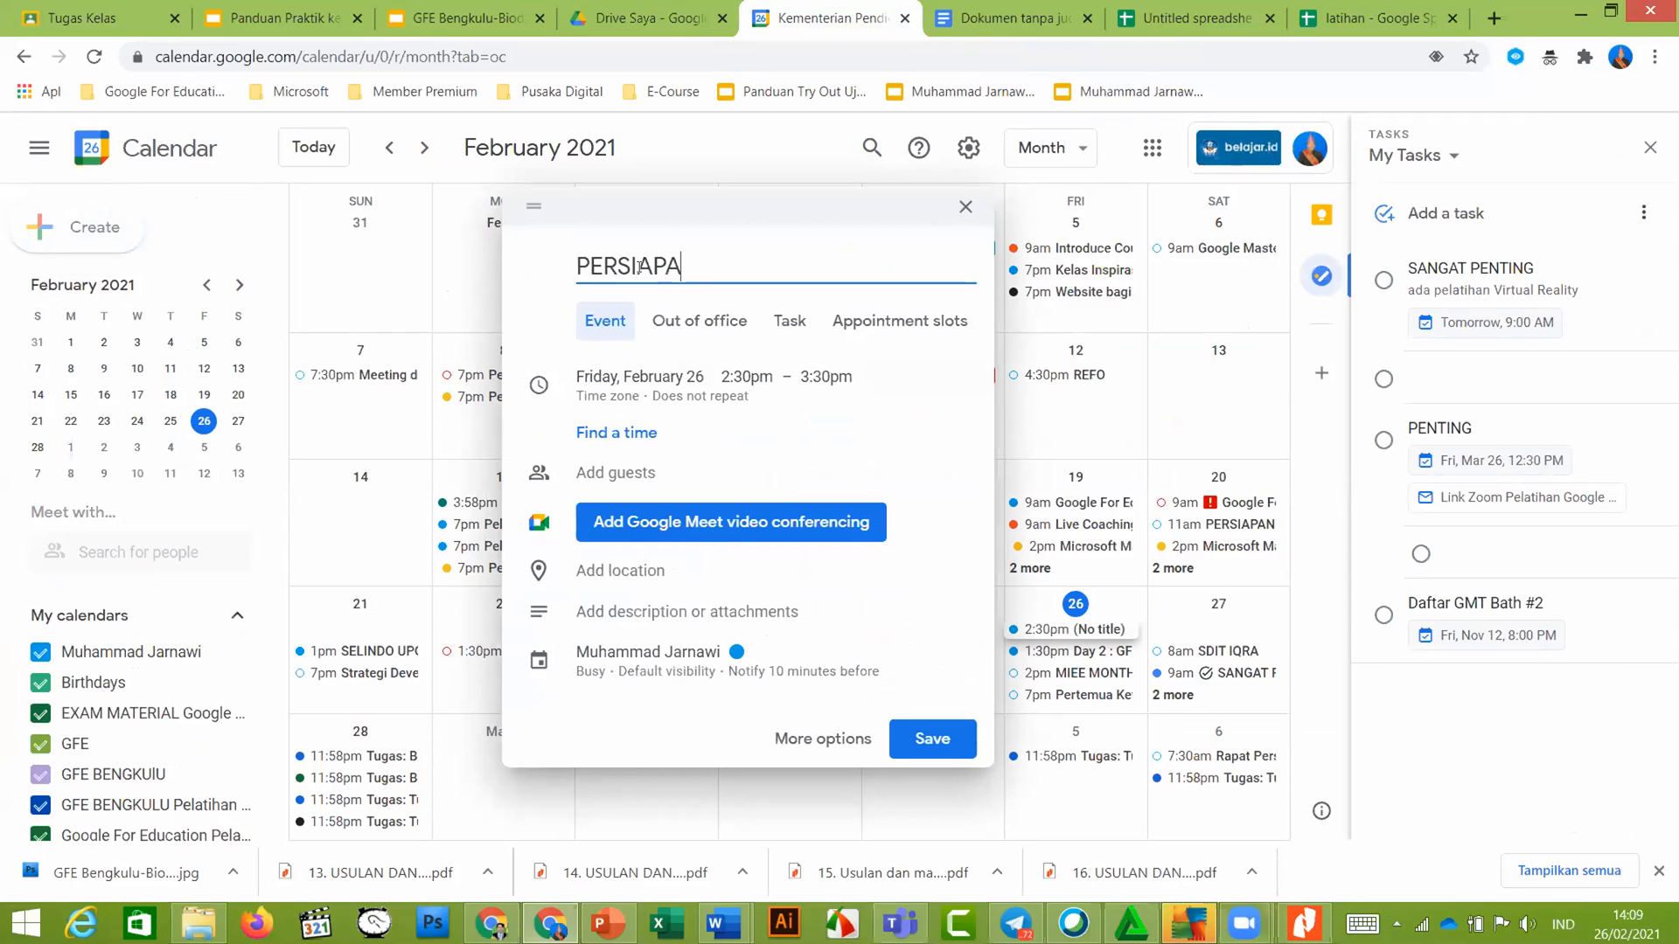
{"action": "type", "text": "N US"}
{"action": "left_click", "coordinate": [646, 377]}
{"action": "left_click", "coordinate": [645, 377]}
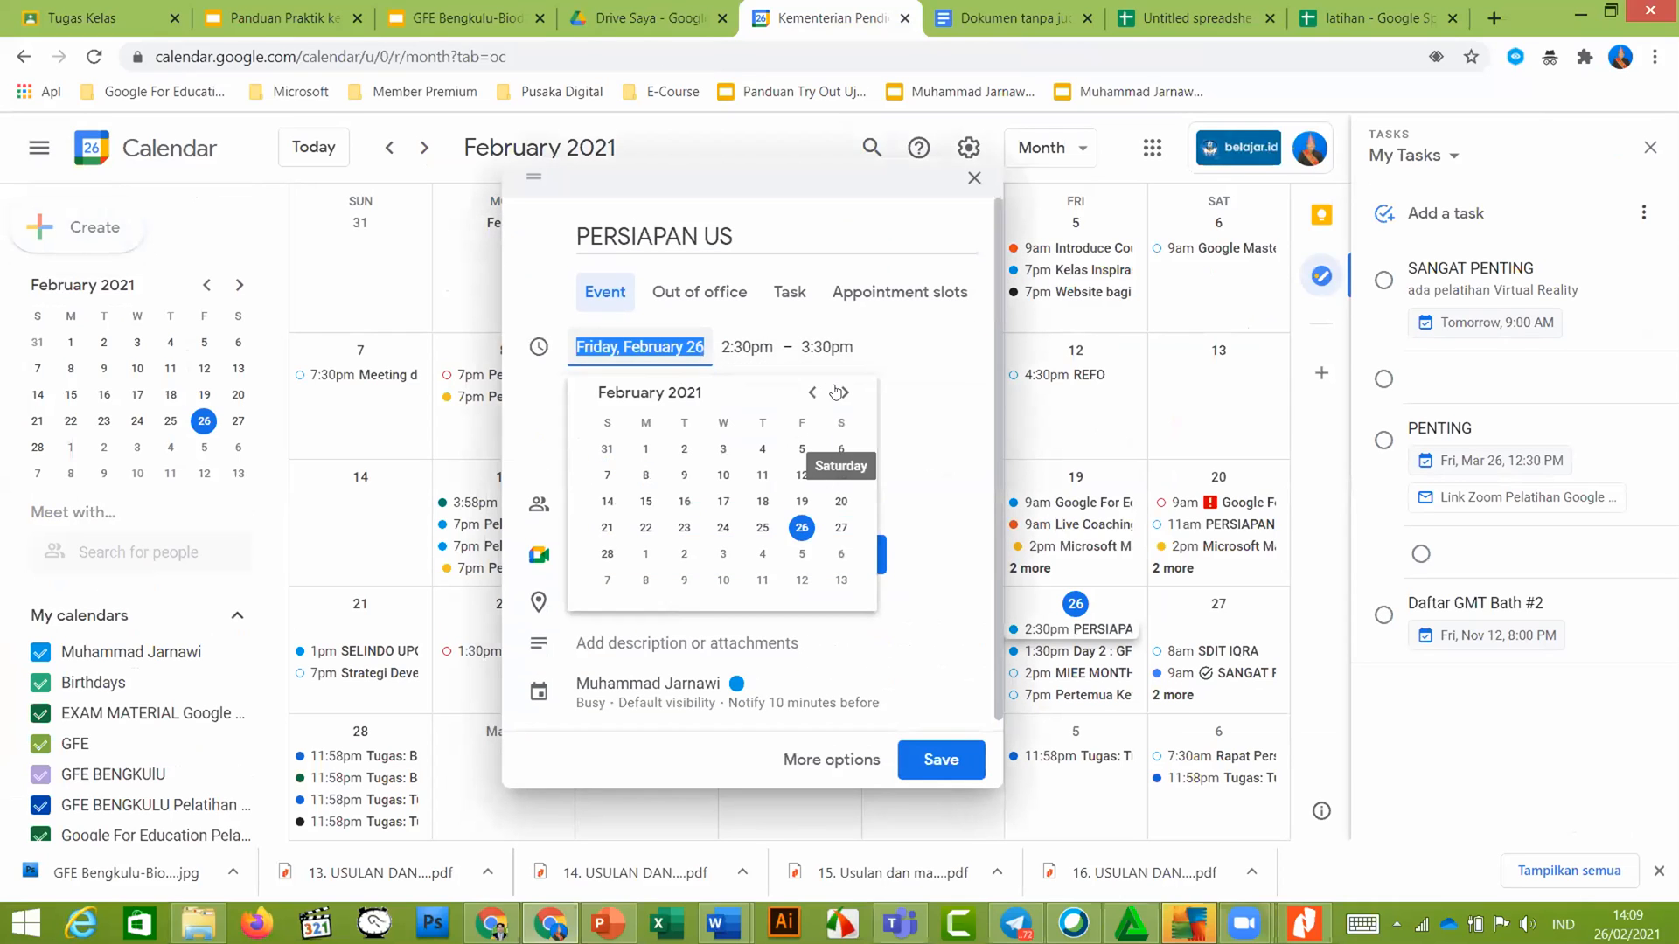
{"action": "left_click", "coordinate": [840, 392]}
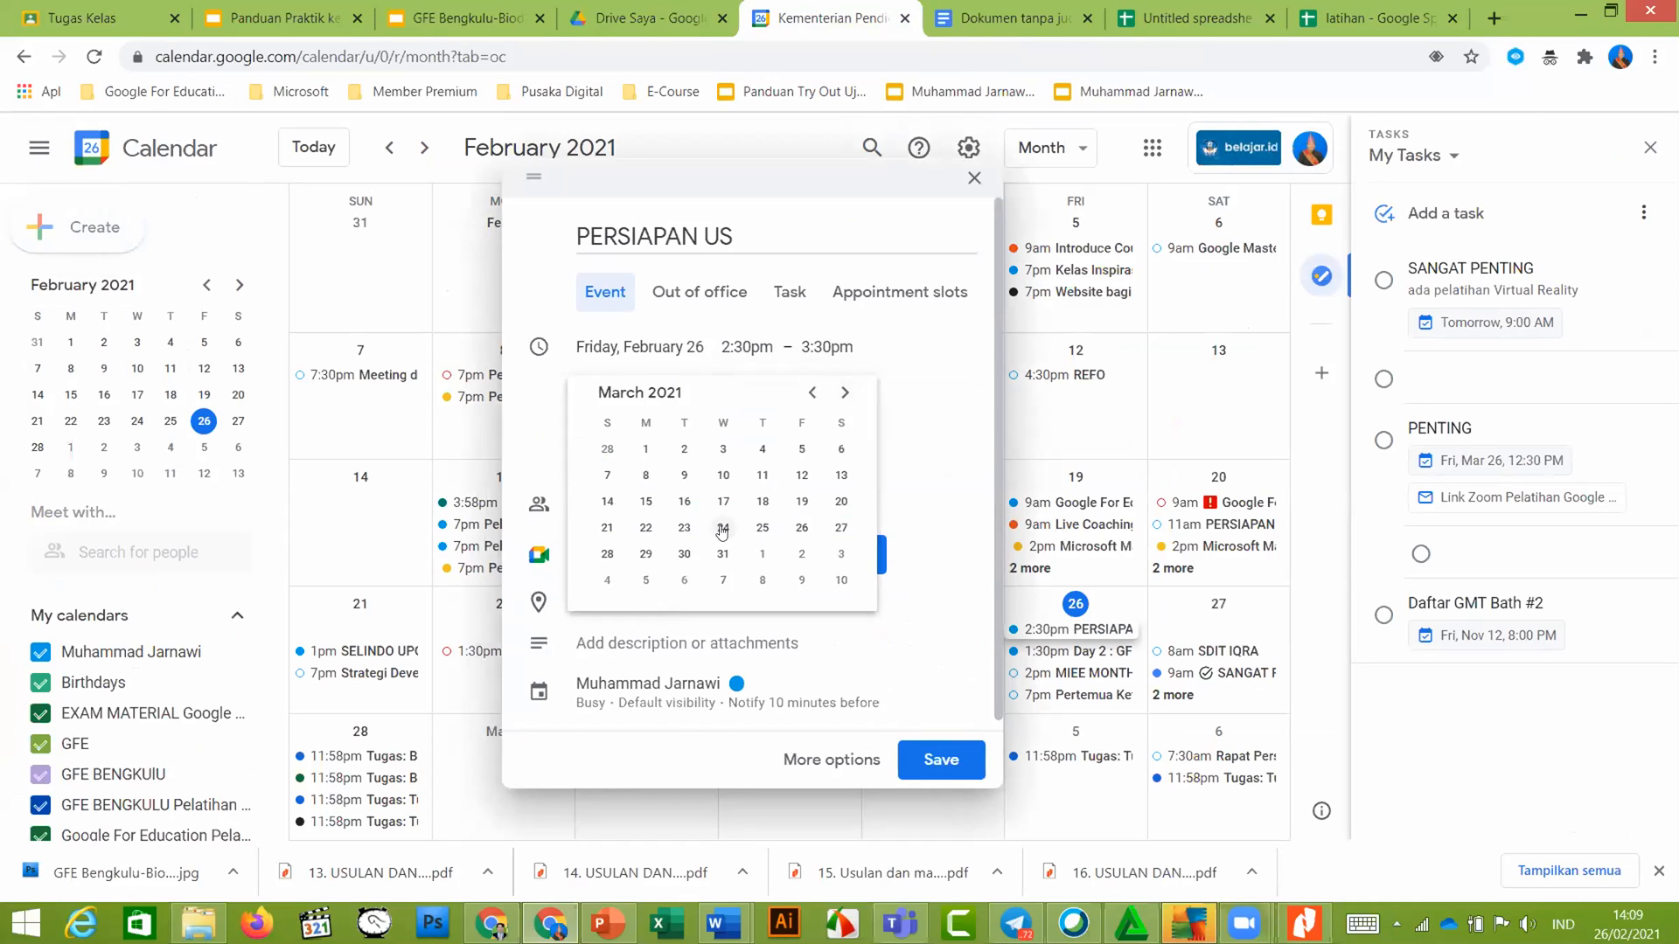
{"action": "left_click", "coordinate": [723, 528]}
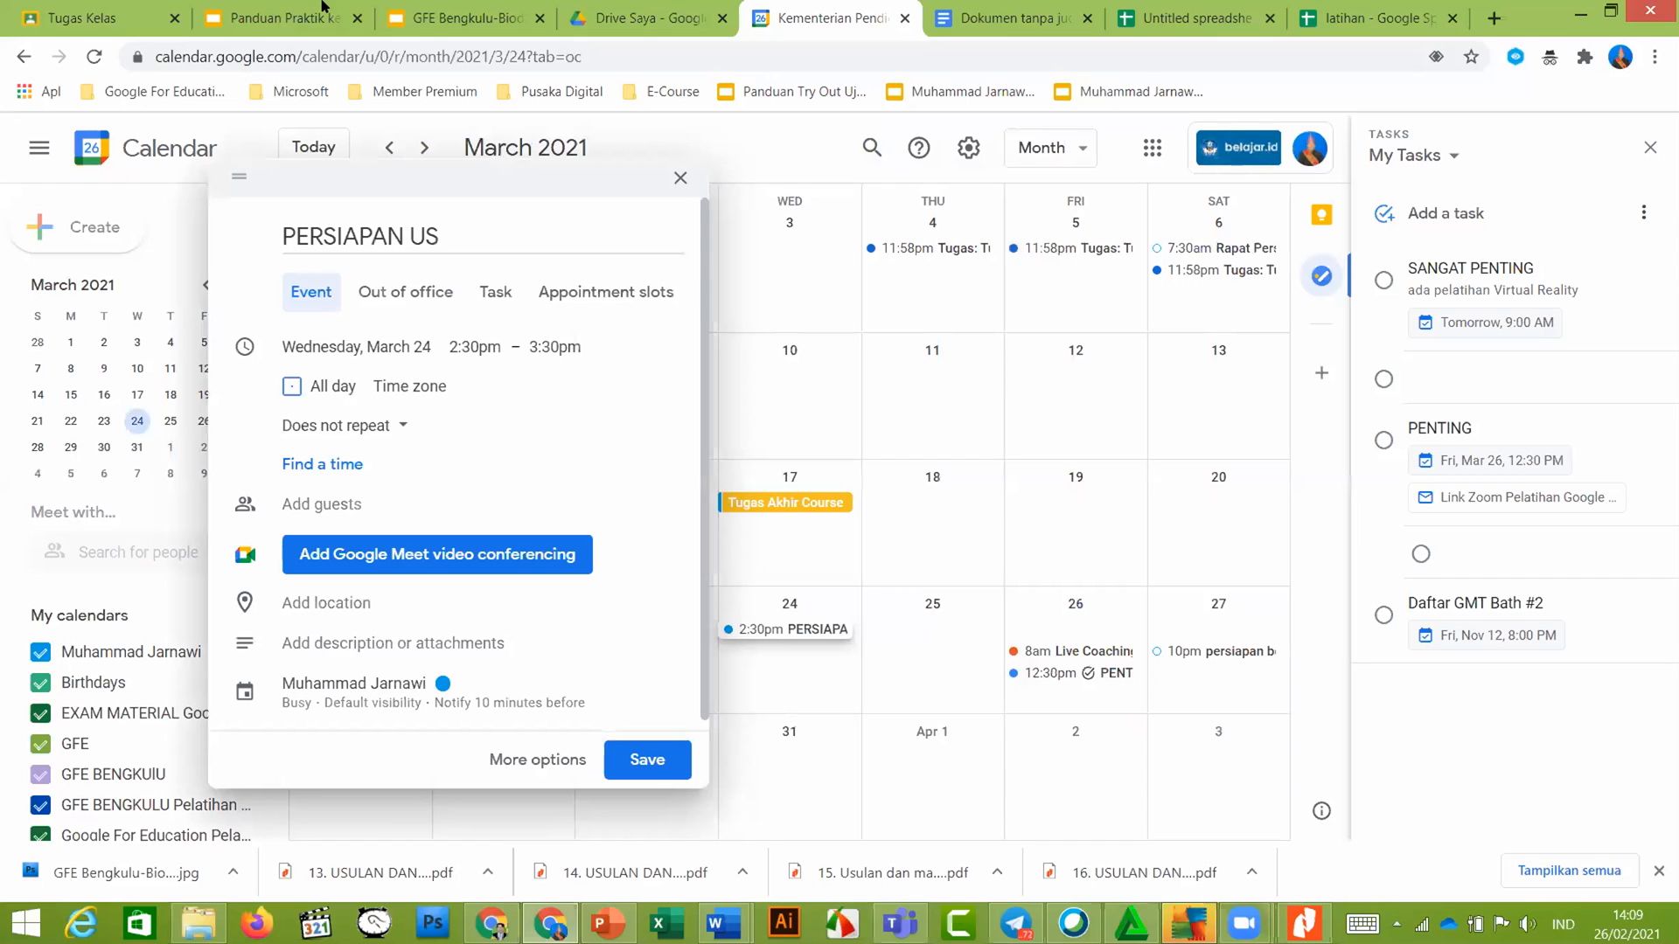
{"action": "left_click", "coordinate": [335, 466]}
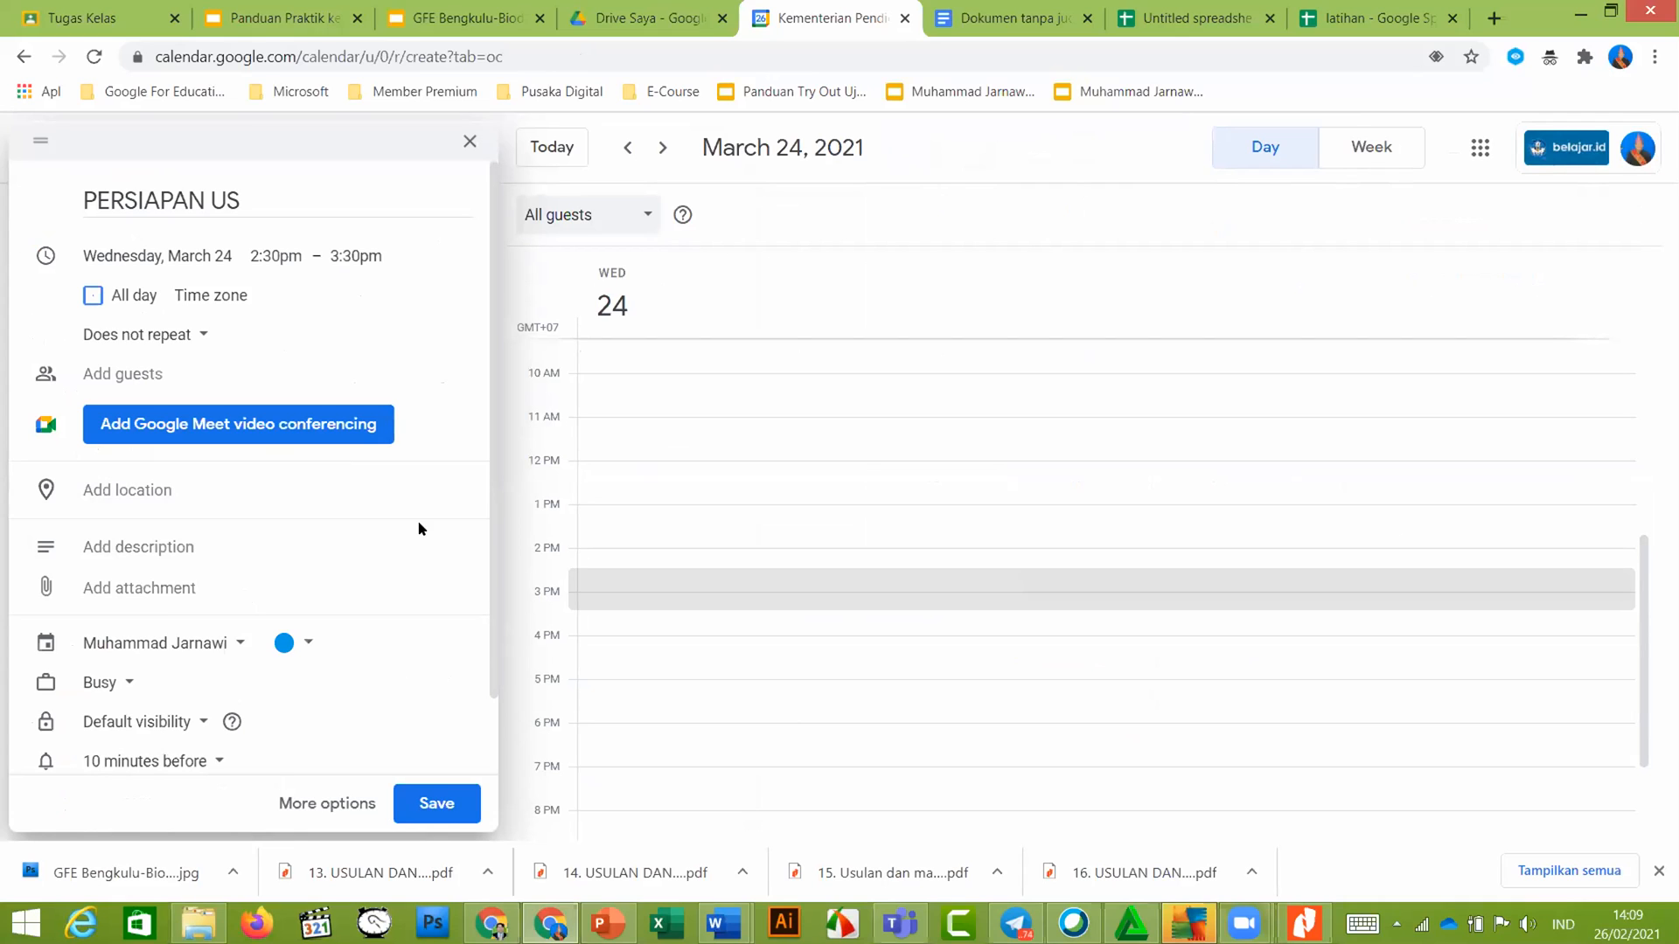
Check the task instructions in the slides, then return to the PERSIAPAN US draft to add a guest
{"action": "key", "text": "ctrl+2"}
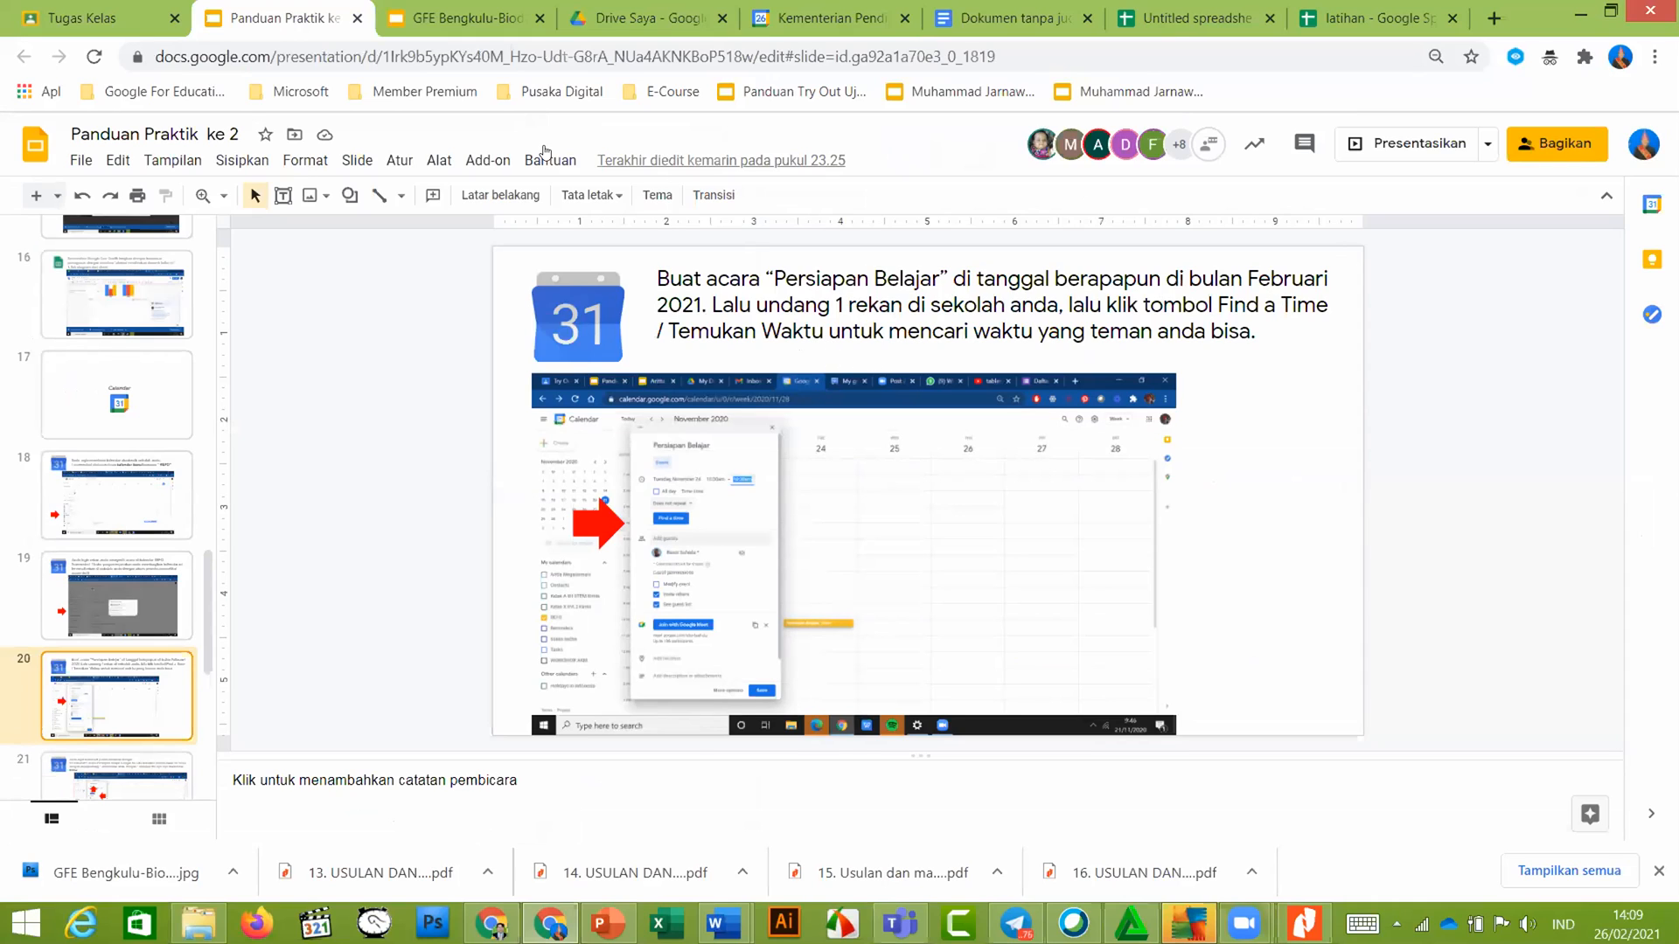
{"action": "left_click", "coordinate": [777, 24]}
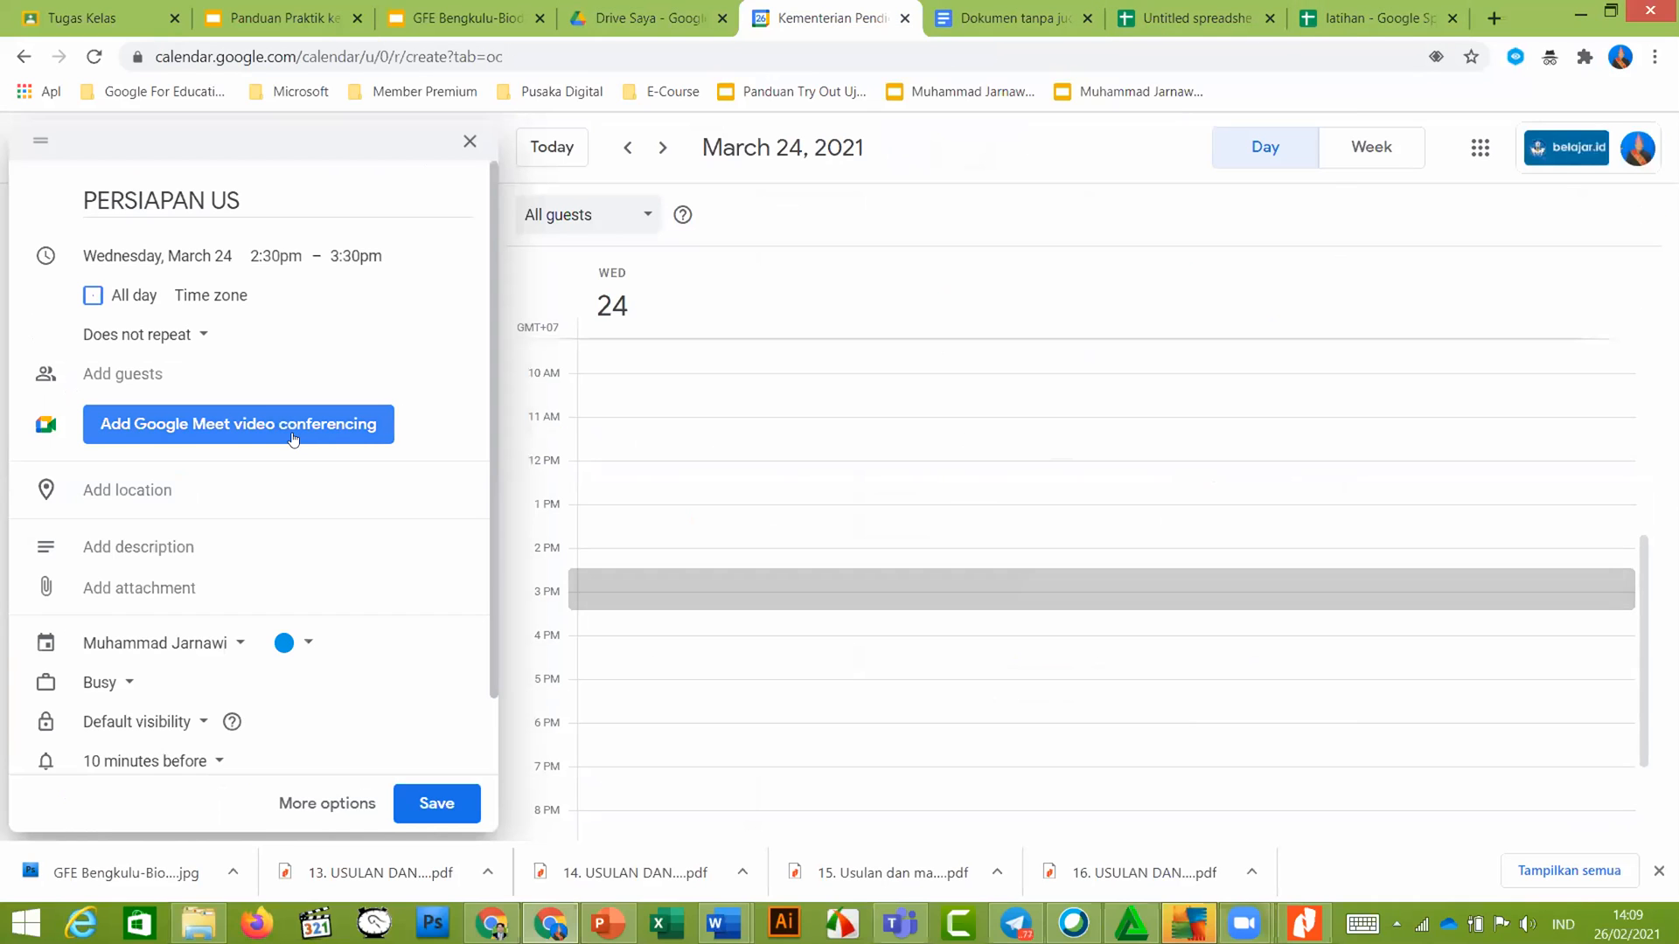
{"action": "scroll", "coordinate": [294, 438], "scroll_direction": "down", "scroll_amount": 1}
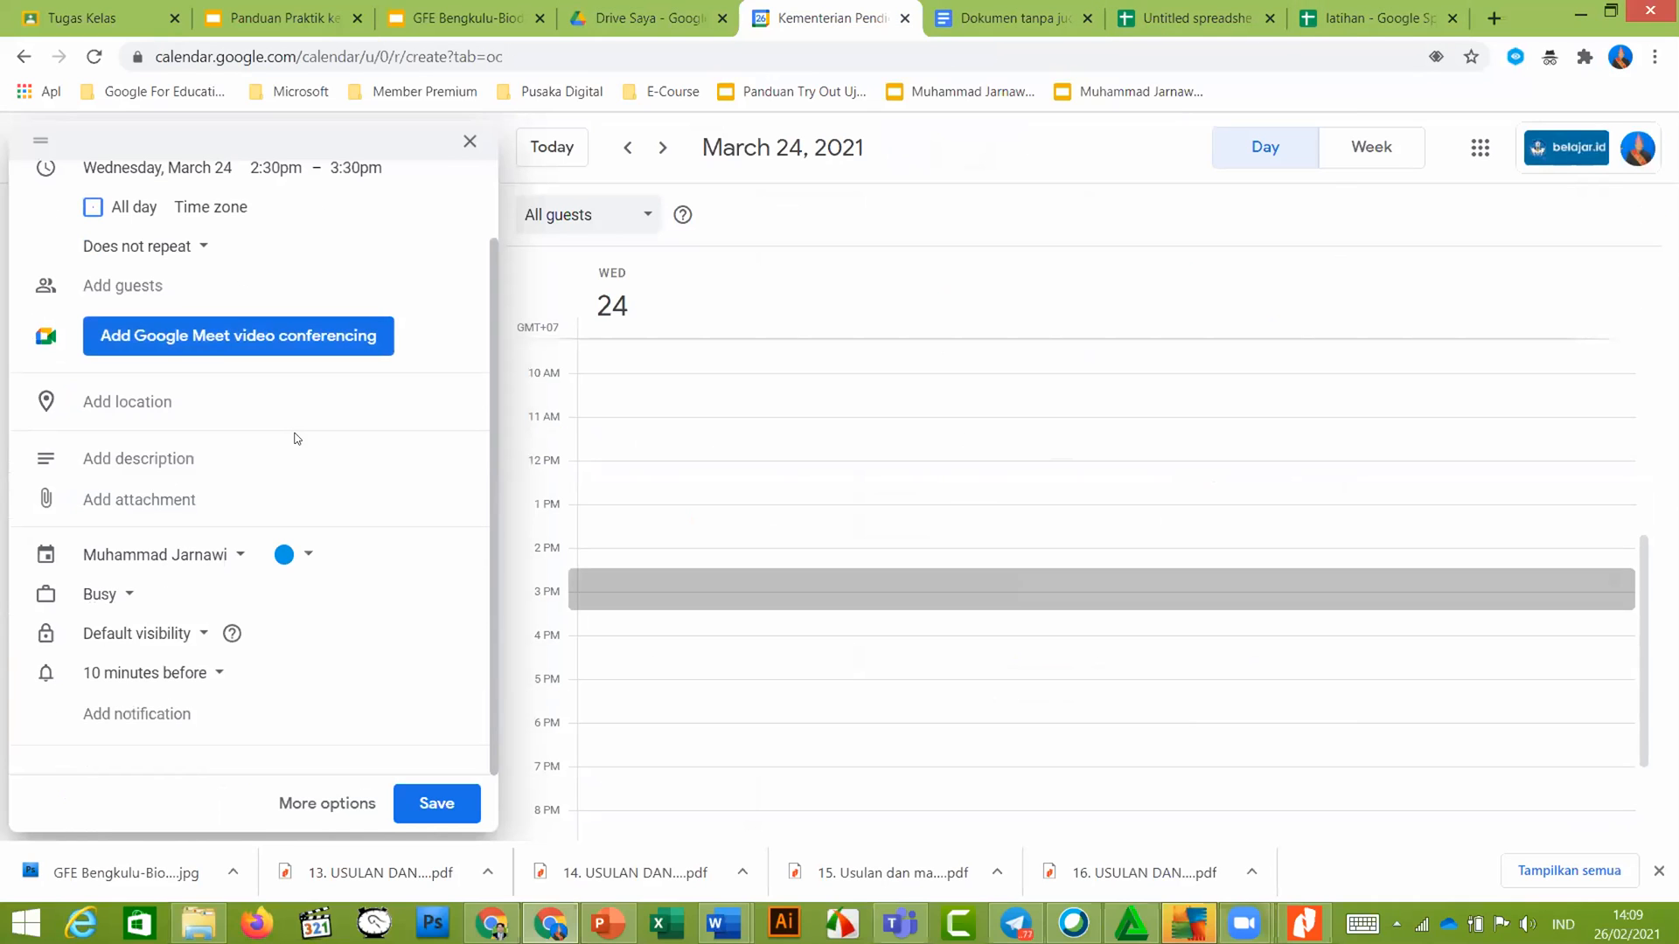
{"action": "left_click", "coordinate": [110, 285]}
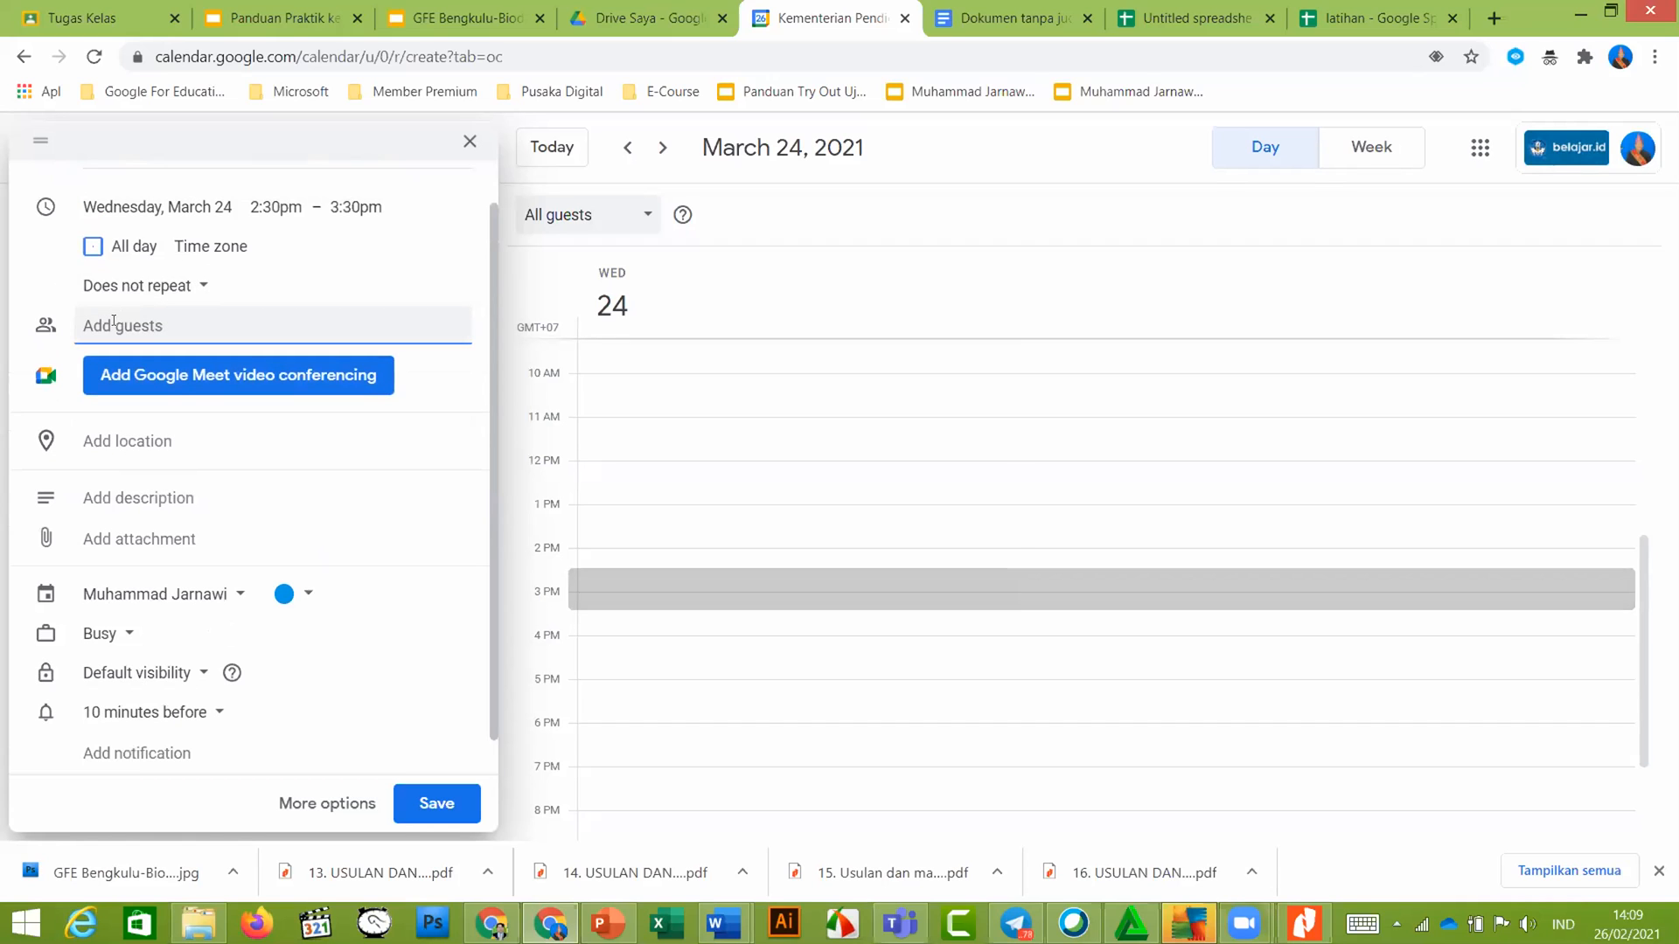
Add the colleague's e-mail as a guest to PERSIAPAN US and save the event
{"action": "type", "text": "jart"}
{"action": "key", "text": "BackSpace"}
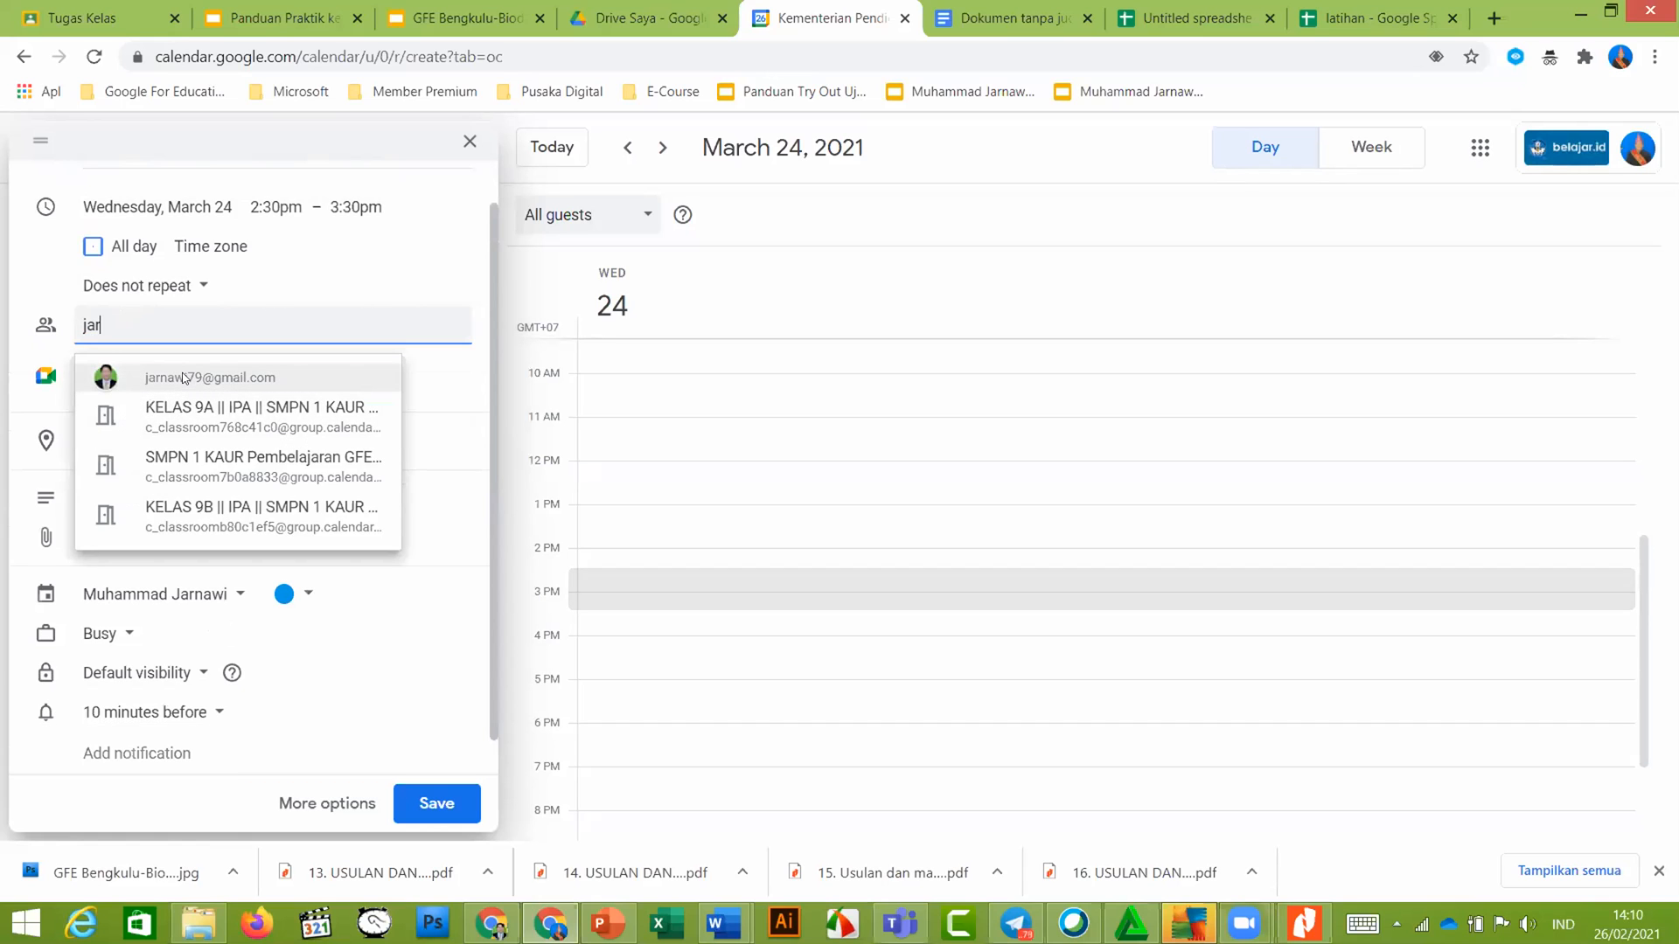
{"action": "left_click", "coordinate": [184, 378]}
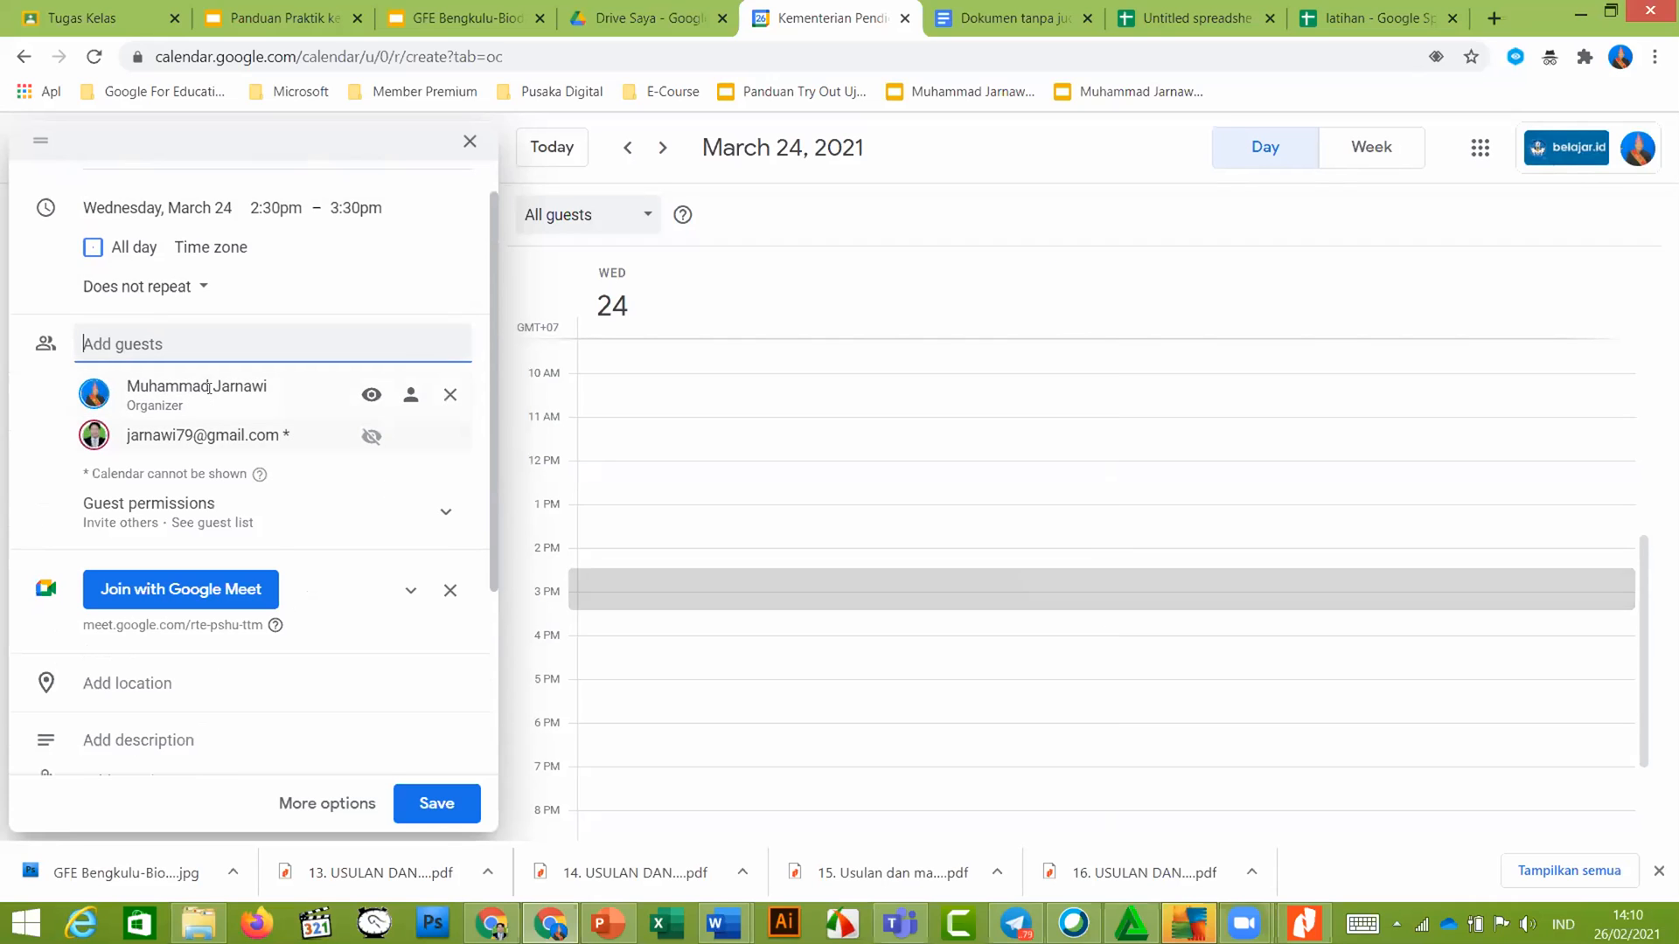
{"action": "scroll", "coordinate": [209, 388], "scroll_direction": "up", "scroll_amount": 1}
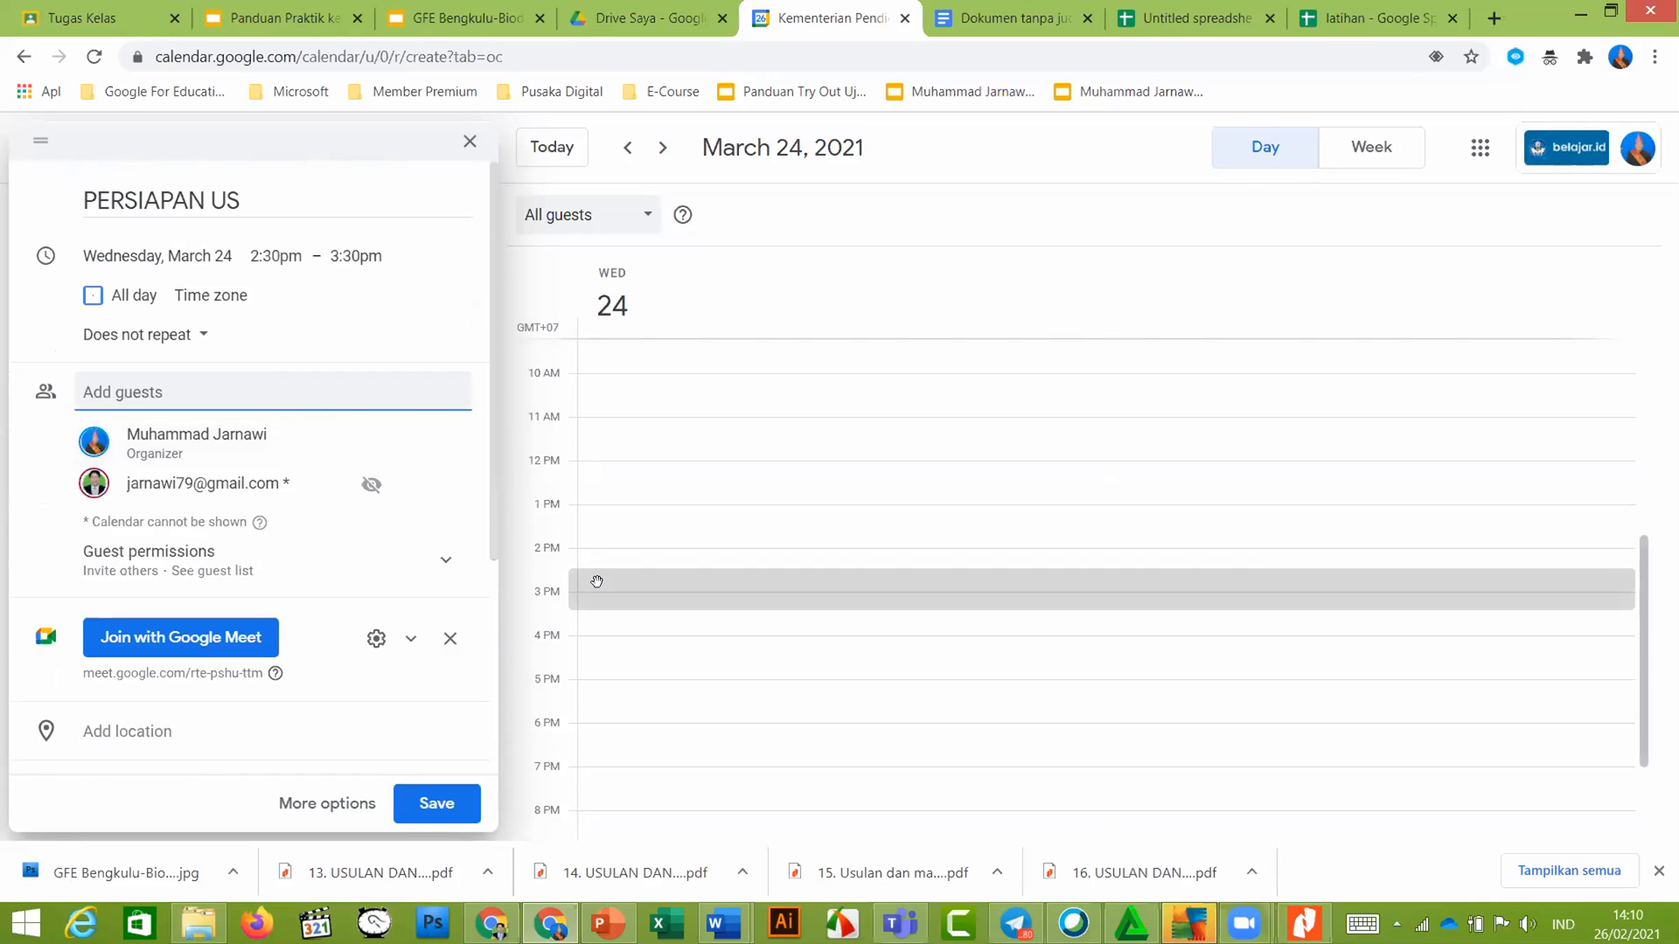
{"action": "left_click", "coordinate": [429, 804]}
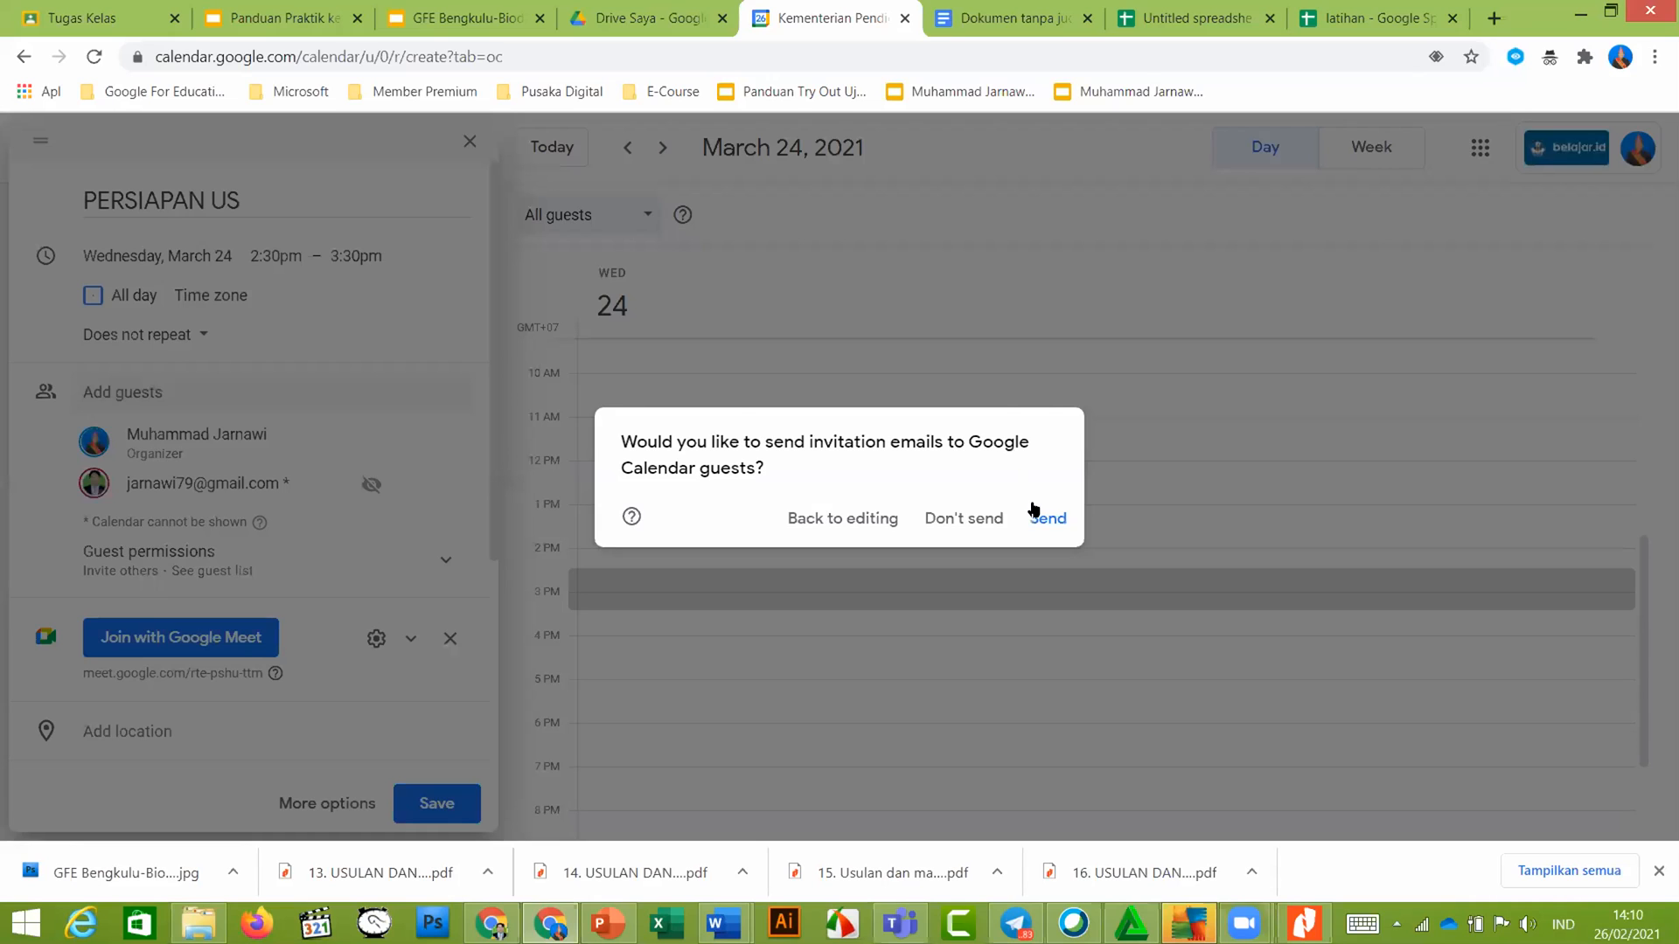
Send the invitation e-mails, confirming the external guest, so PERSIAPAN US is saved on March 24
{"action": "left_click", "coordinate": [1041, 517]}
{"action": "left_click", "coordinate": [1041, 517]}
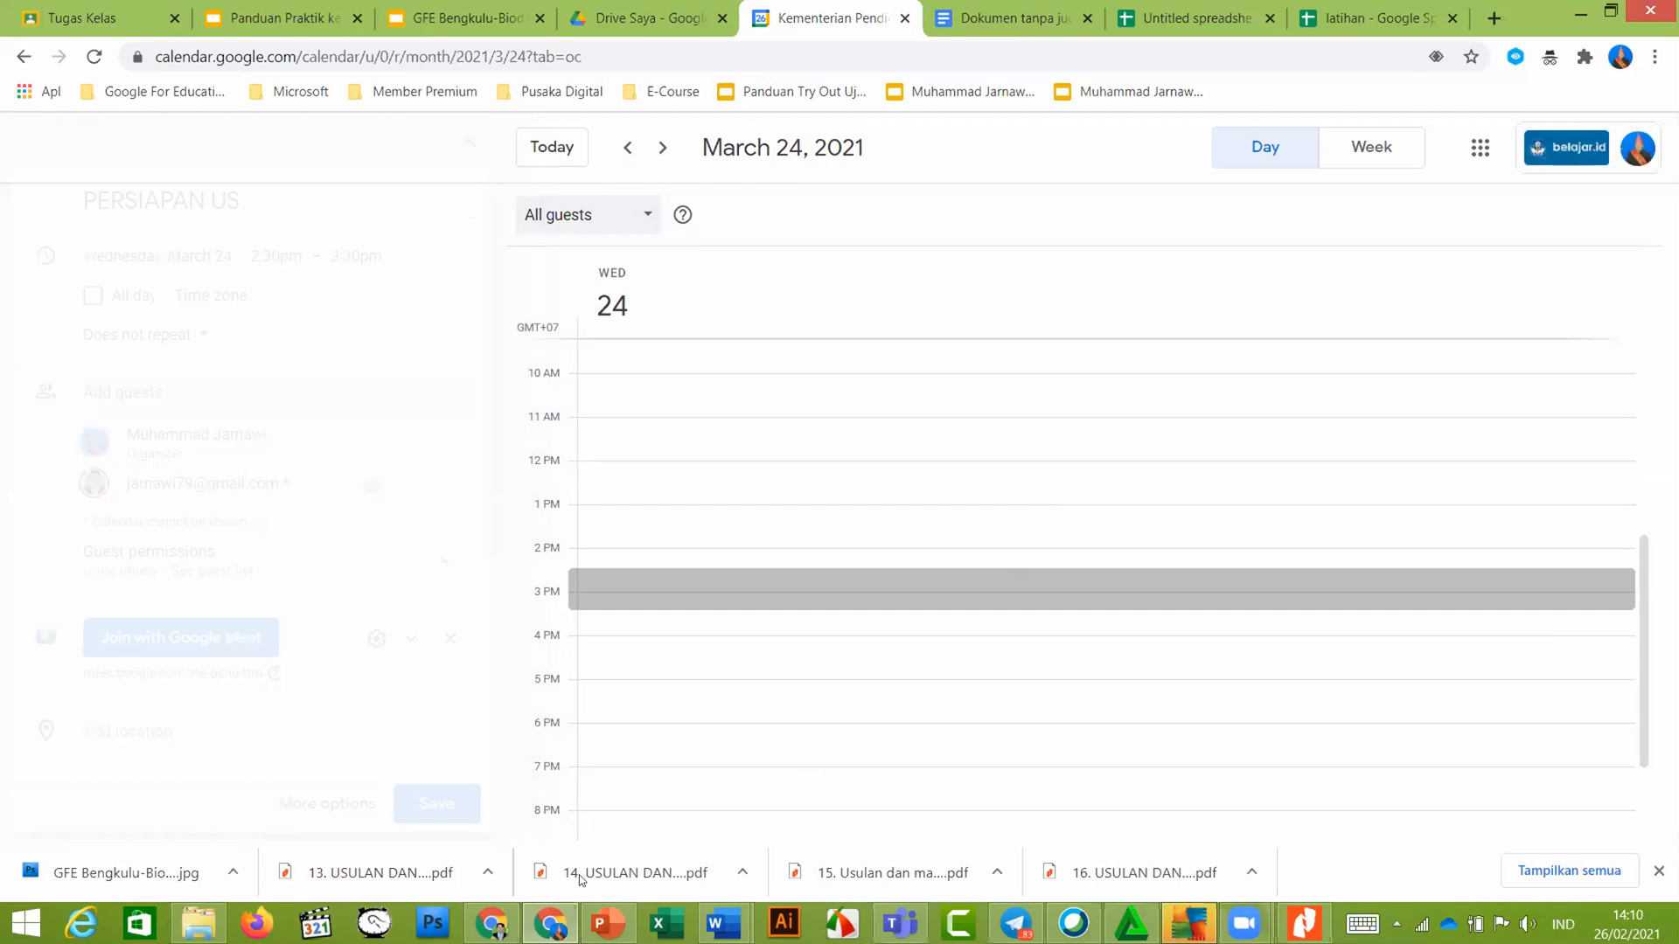
{"action": "mouse_move", "coordinate": [492, 924]}
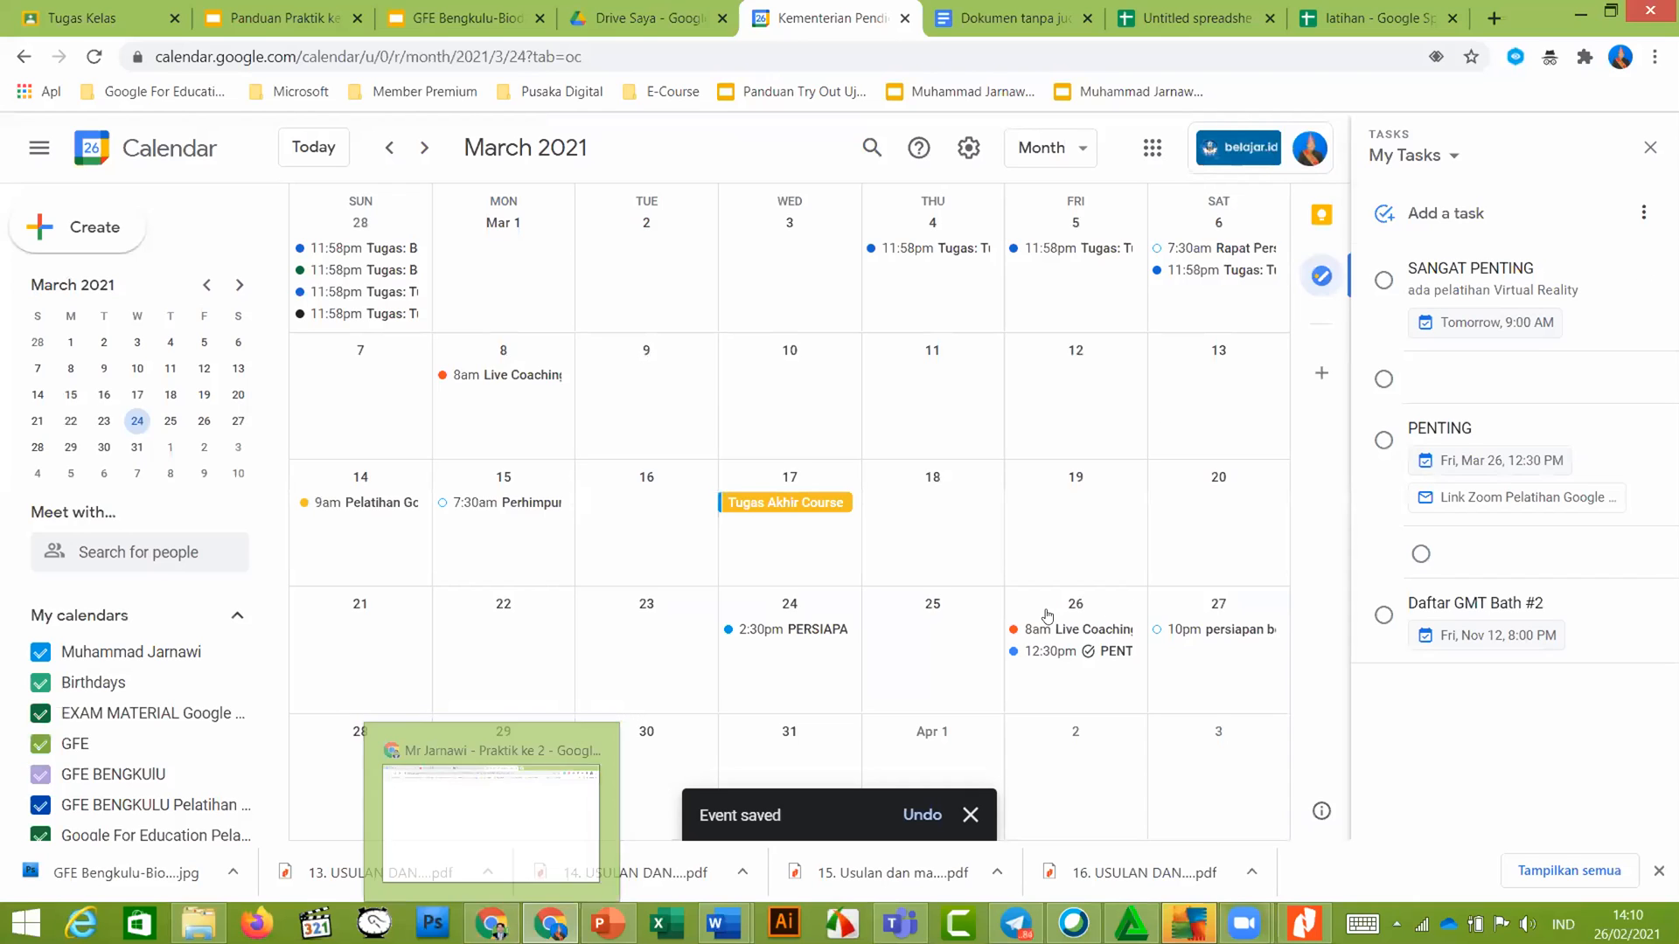
{"action": "left_click", "coordinate": [501, 924]}
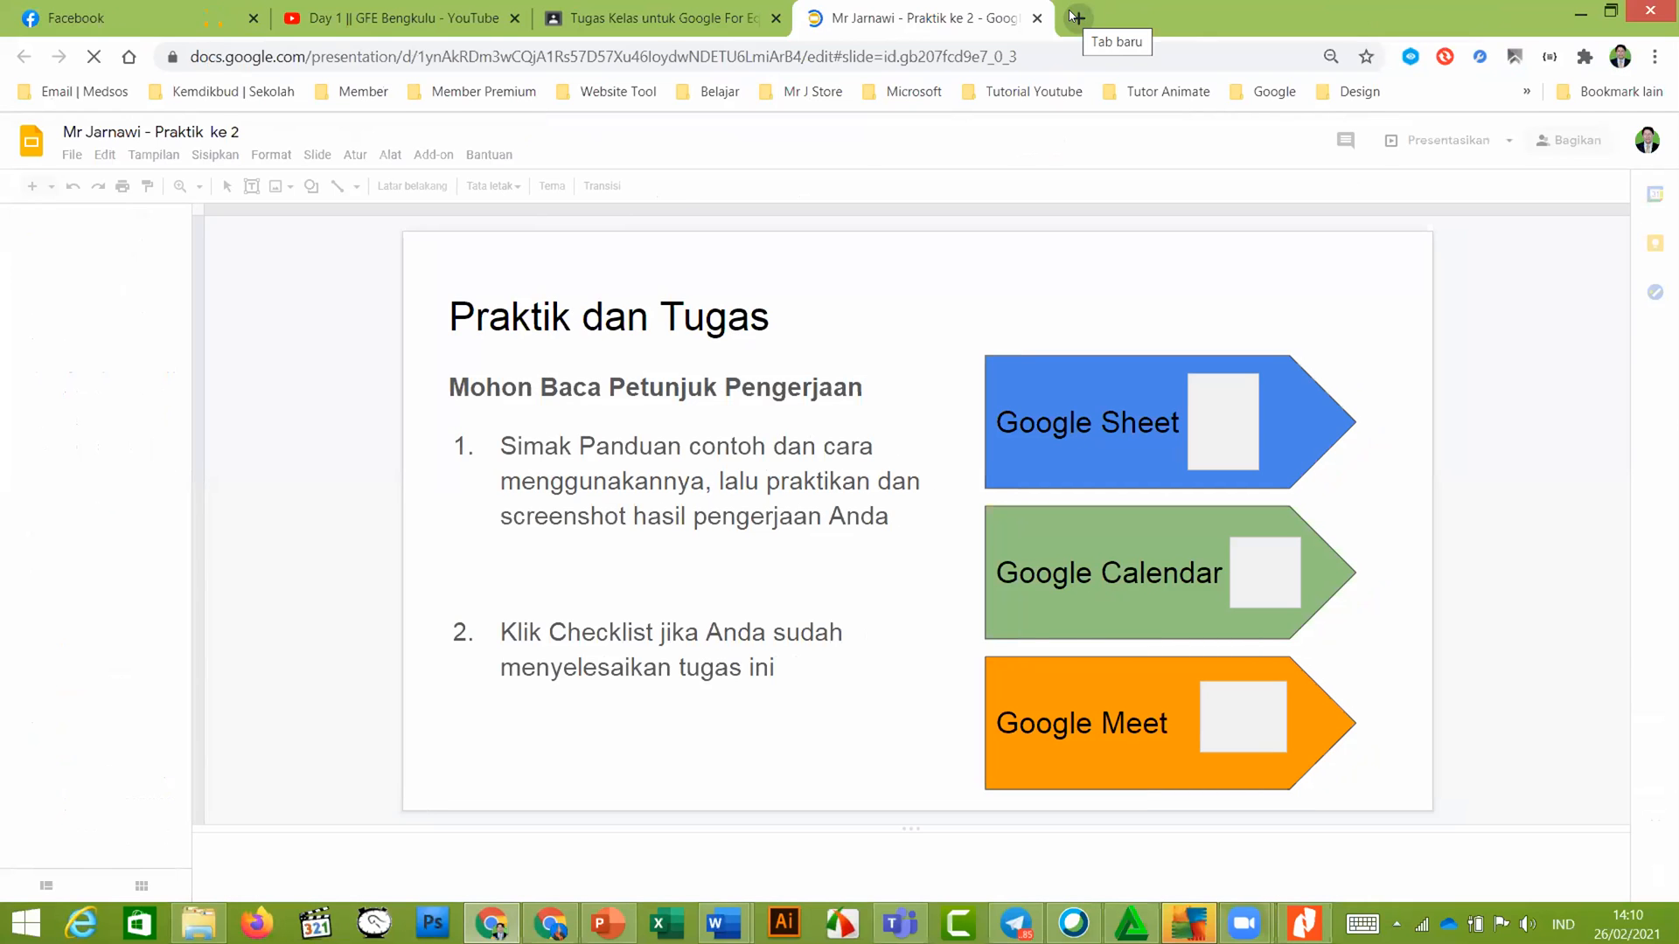
From the Classroom tab, open Google Calendar in a new tab through the Google apps grid
{"action": "left_click", "coordinate": [590, 20]}
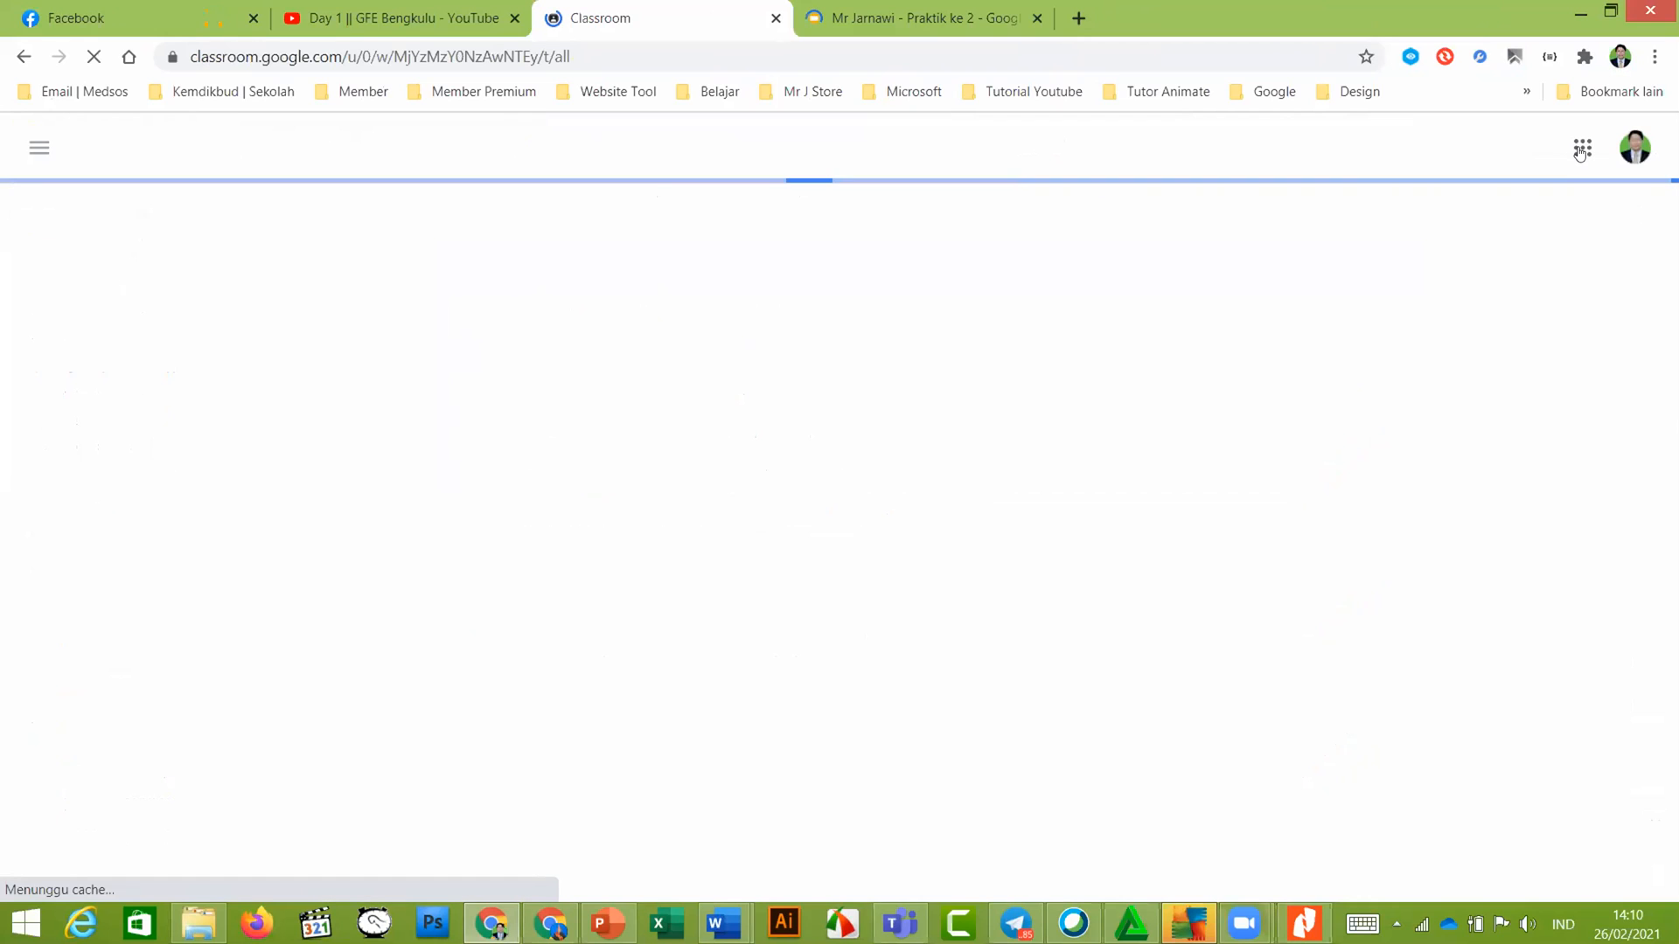
{"action": "left_click", "coordinate": [1580, 152]}
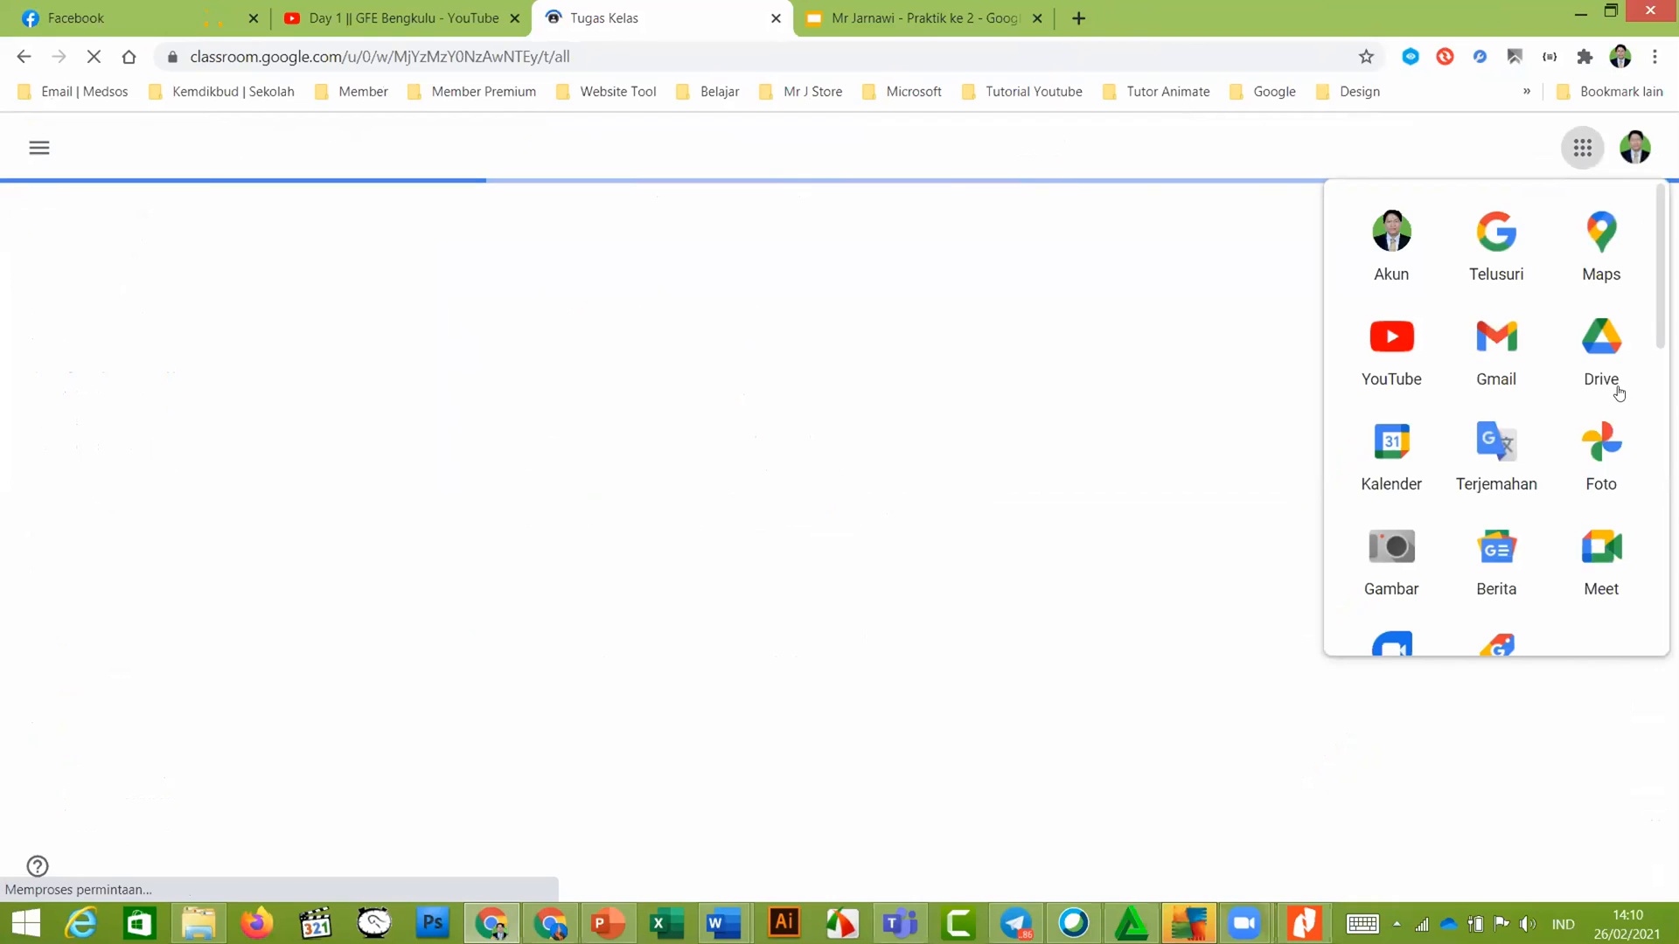
{"action": "left_click", "coordinate": [1617, 390]}
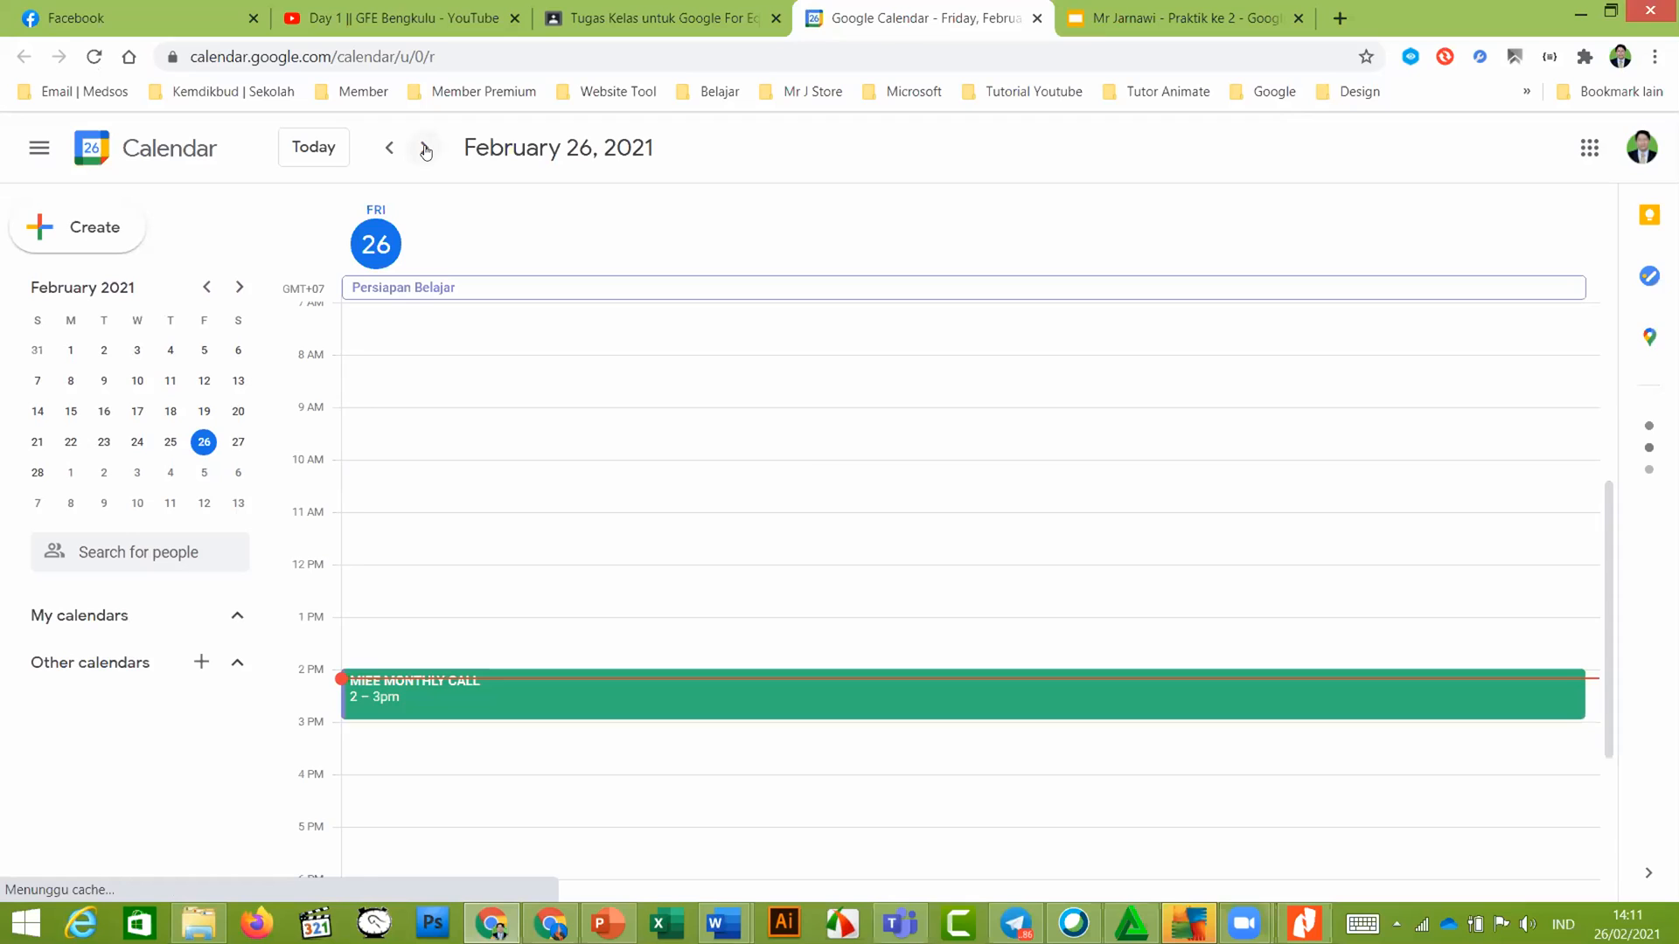
{"action": "left_click", "coordinate": [426, 150]}
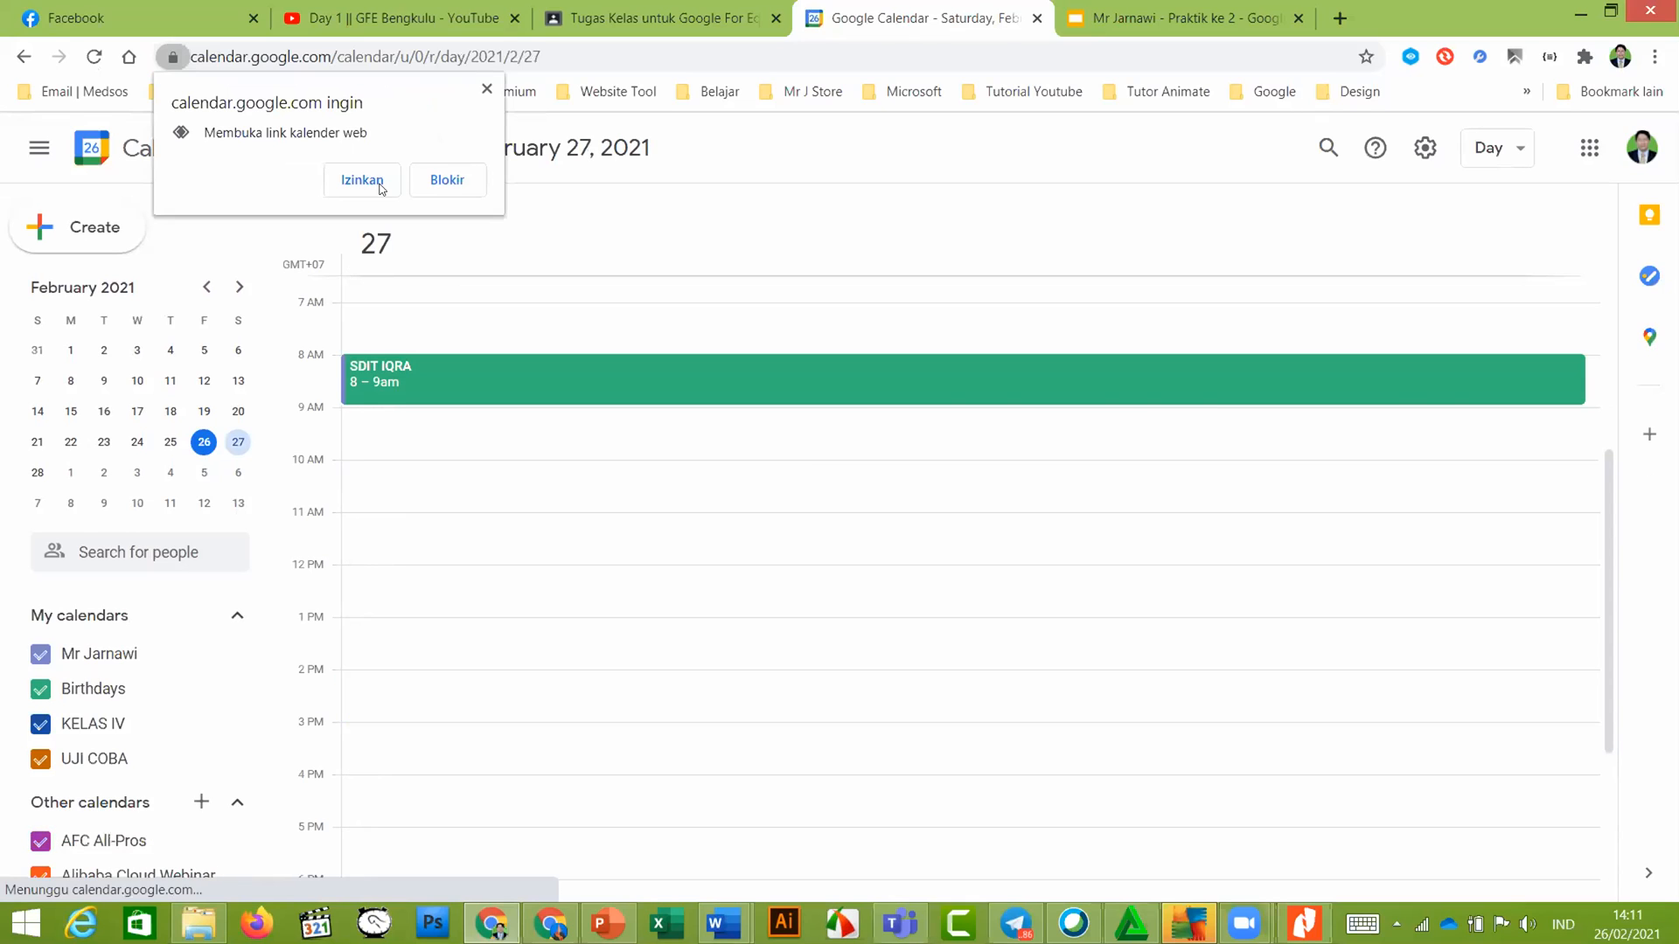
Dismiss the webcal prompt and stray new-event form, then open the March 24, 2021 day view
{"action": "left_click", "coordinate": [371, 182]}
{"action": "left_click", "coordinate": [322, 150]}
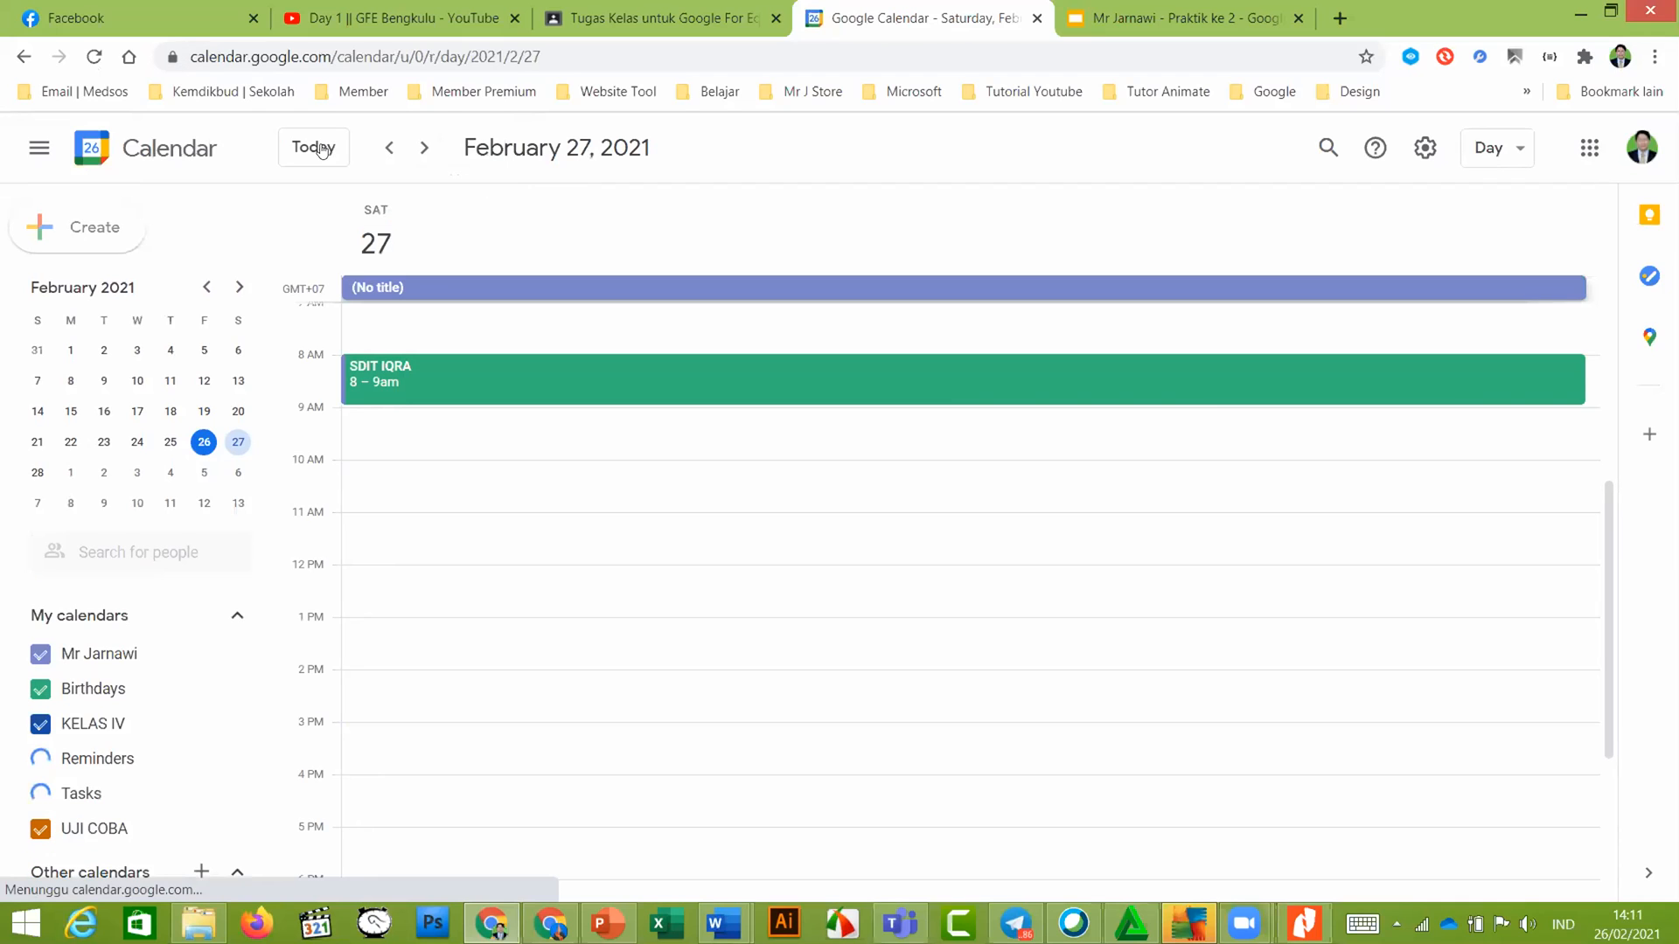
{"action": "left_click", "coordinate": [238, 287]}
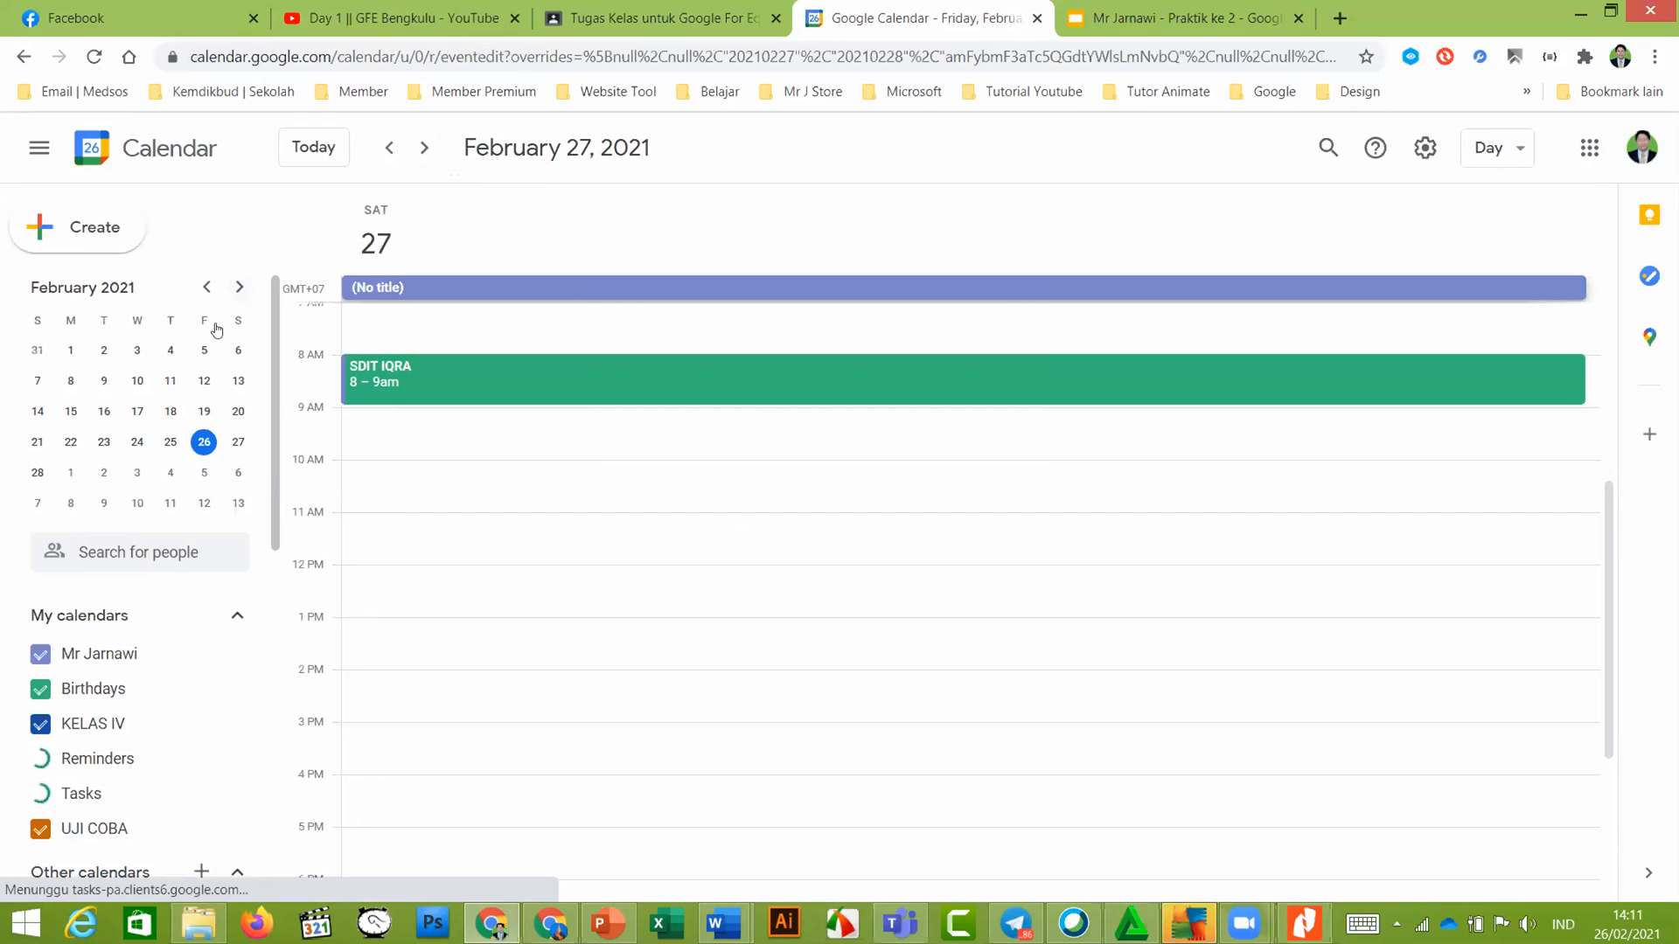
{"action": "left_click", "coordinate": [239, 287]}
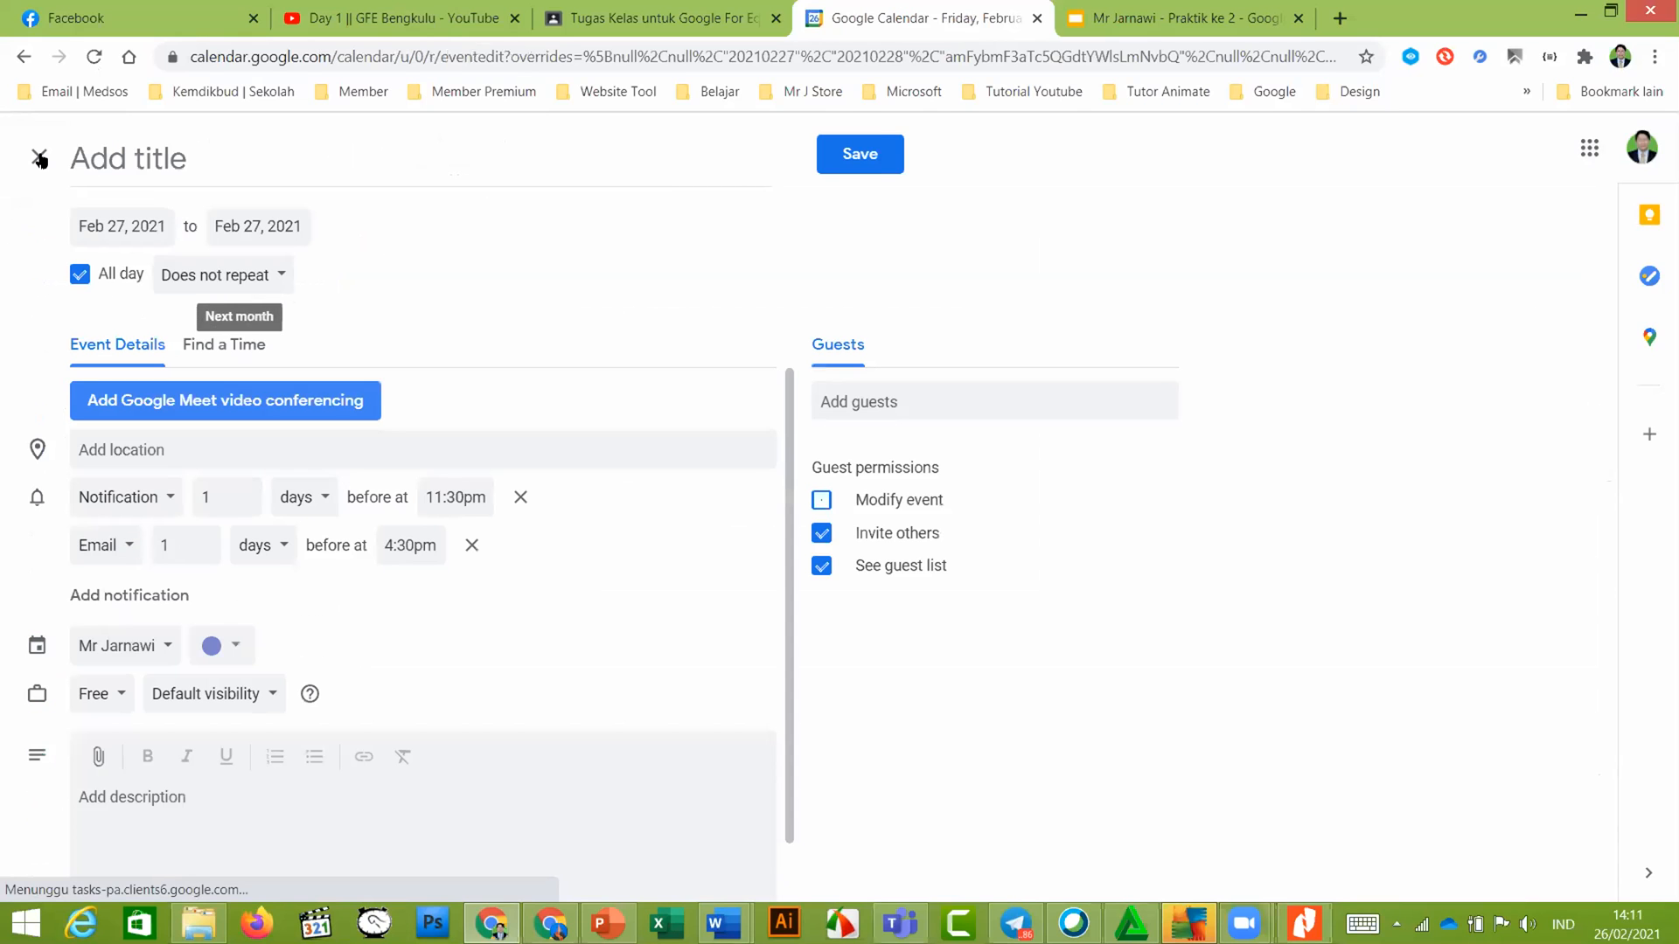
{"action": "left_click", "coordinate": [40, 159]}
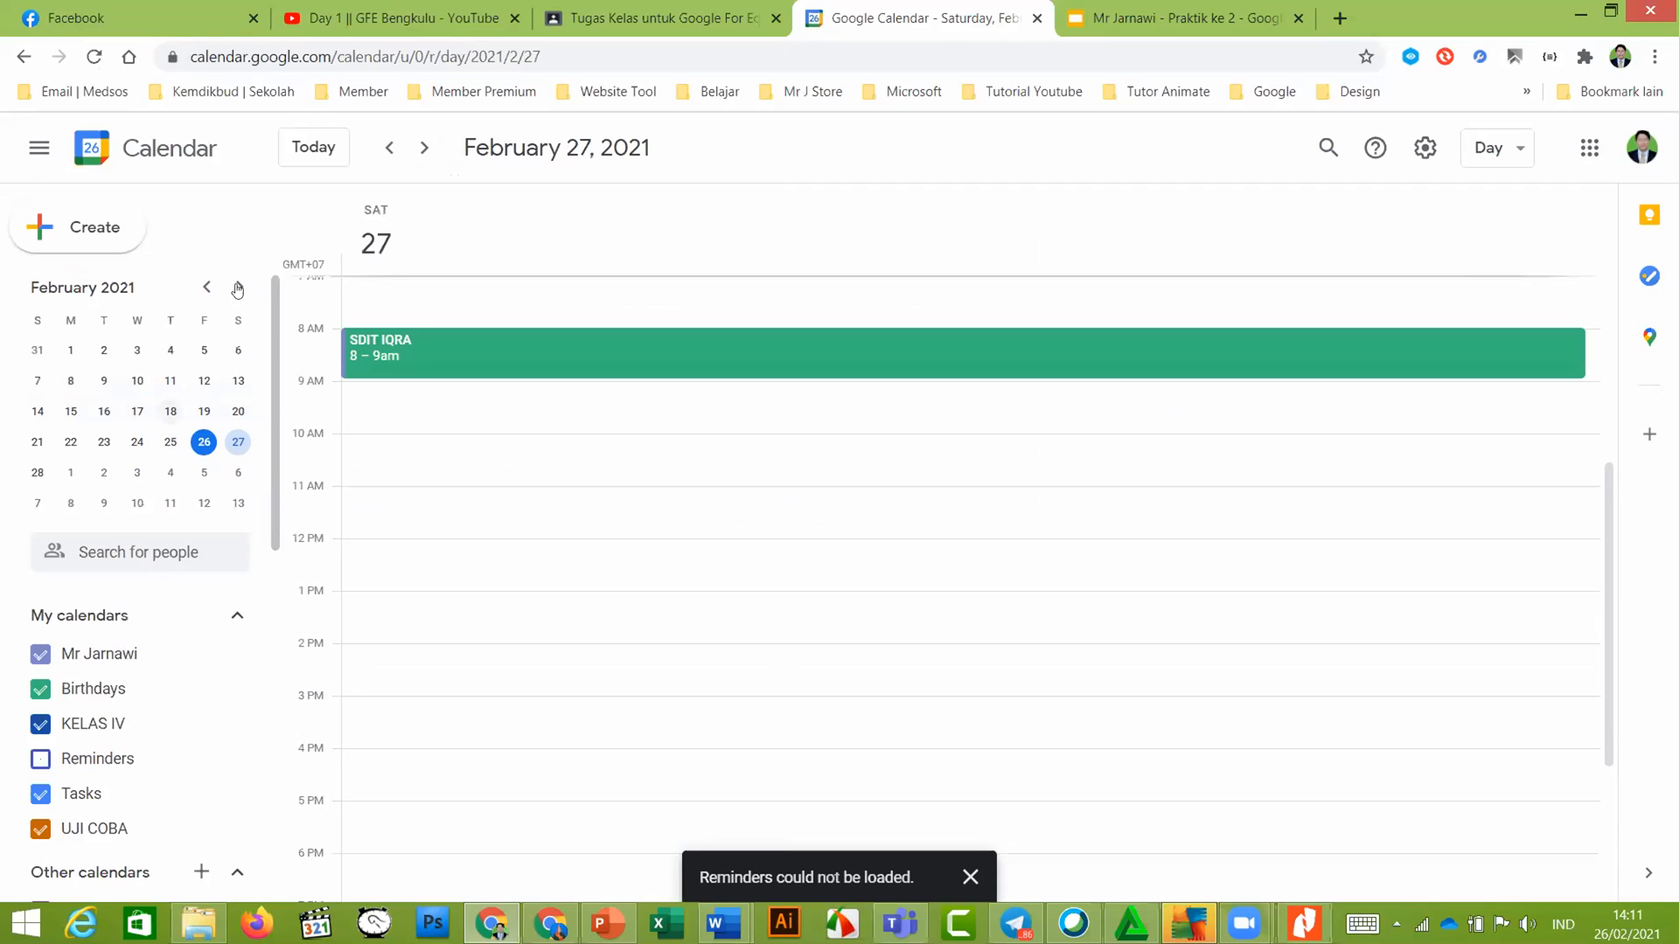
{"action": "left_click", "coordinate": [238, 289]}
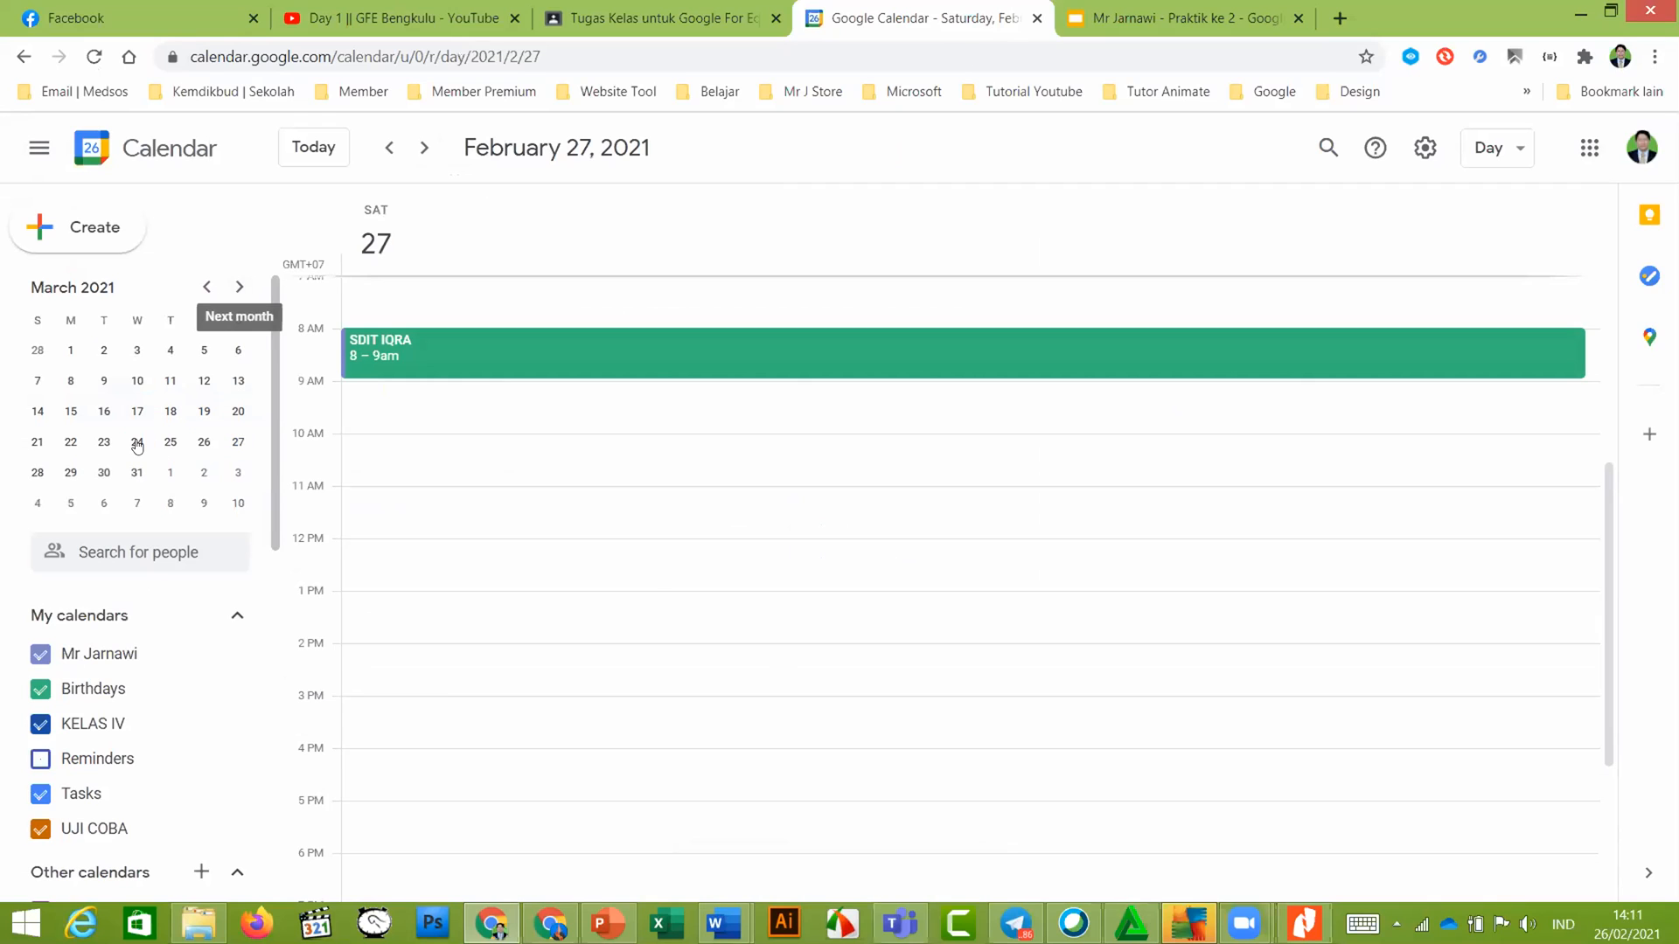
{"action": "left_click", "coordinate": [138, 444]}
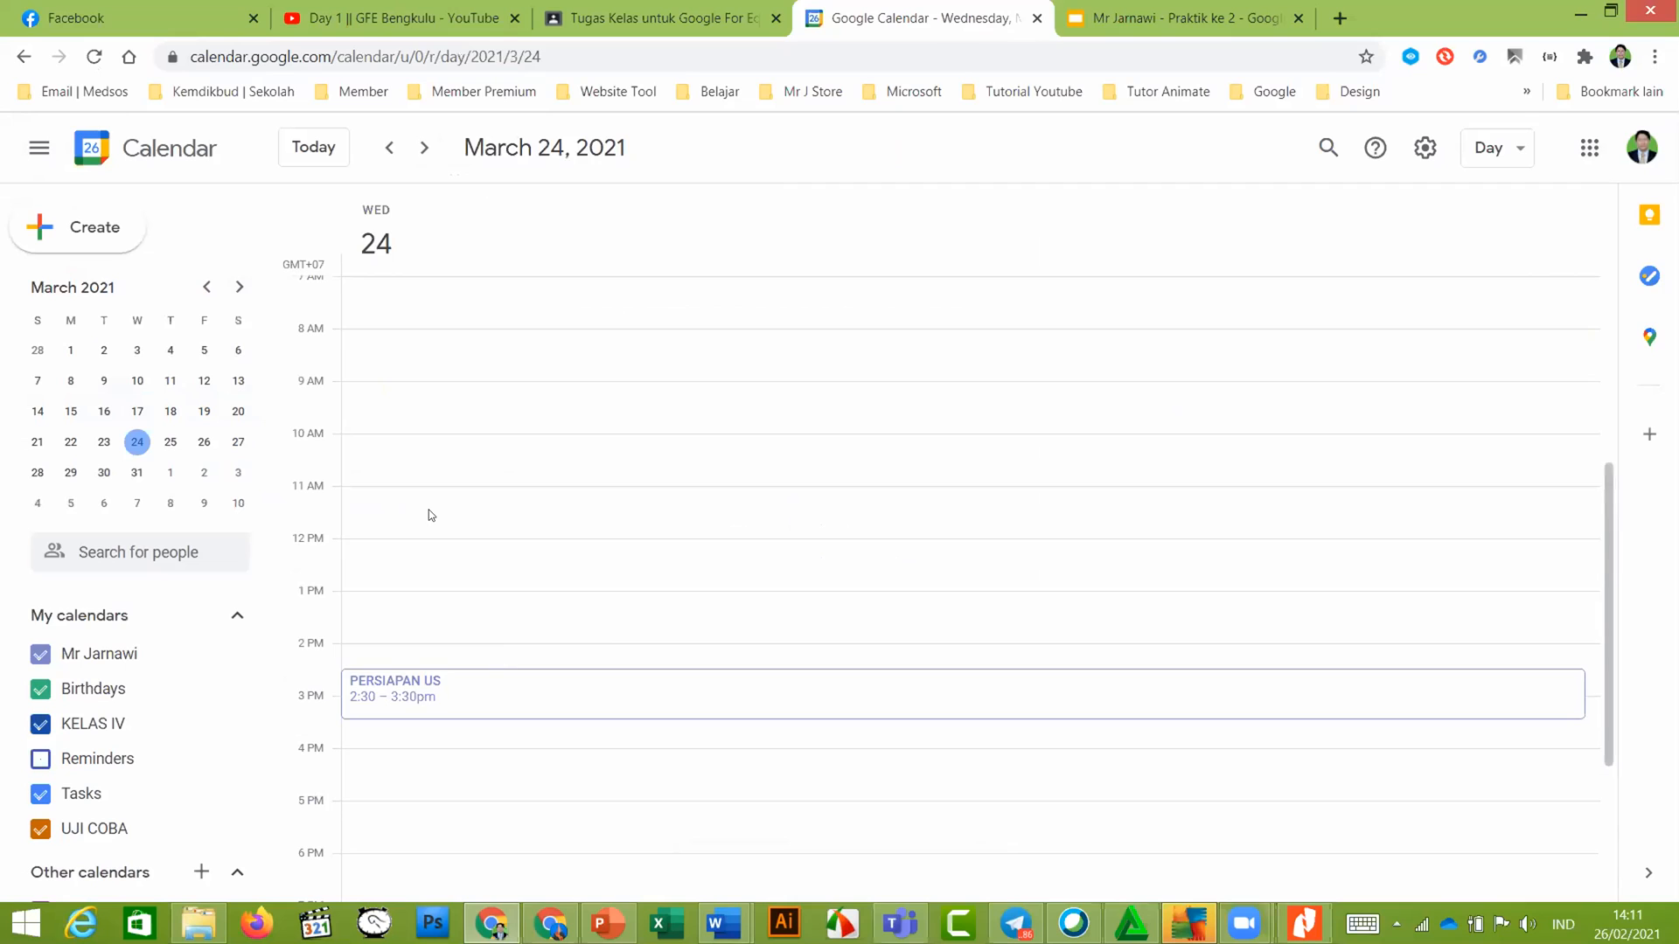
Scroll through March 24's schedule, then switch to the other window's Panduan Praktik presentation
{"action": "scroll", "coordinate": [430, 514], "scroll_direction": "down", "scroll_amount": 3}
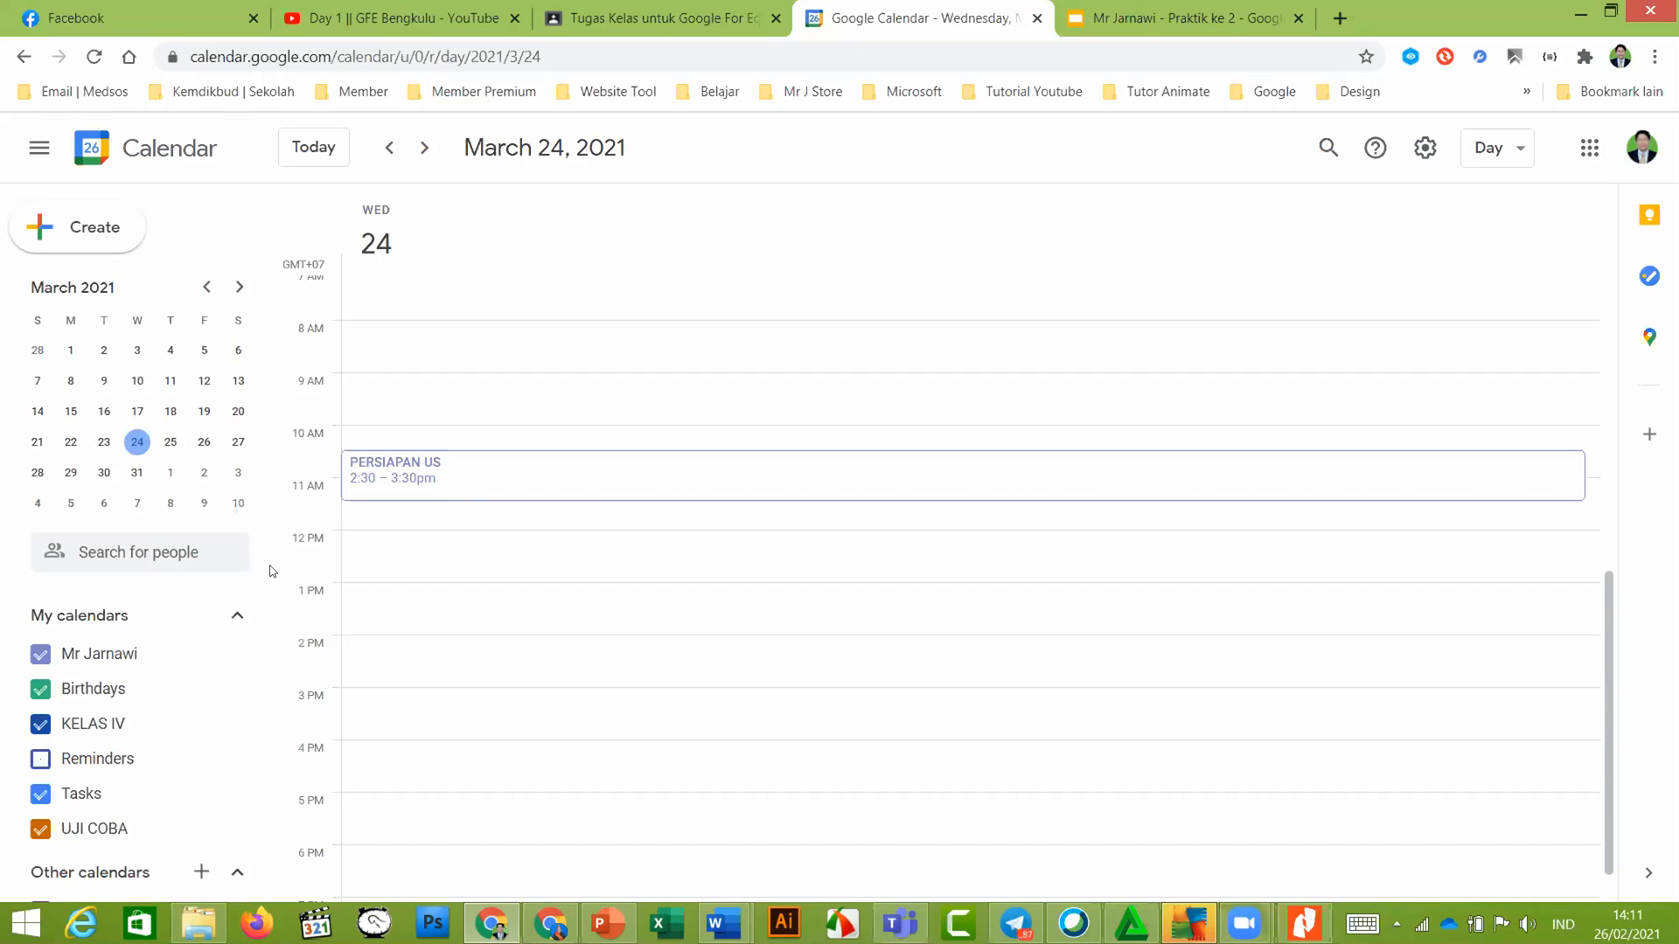
{"action": "scroll", "coordinate": [270, 571], "scroll_direction": "down", "scroll_amount": 1}
{"action": "scroll", "coordinate": [269, 571], "scroll_direction": "down", "scroll_amount": 1}
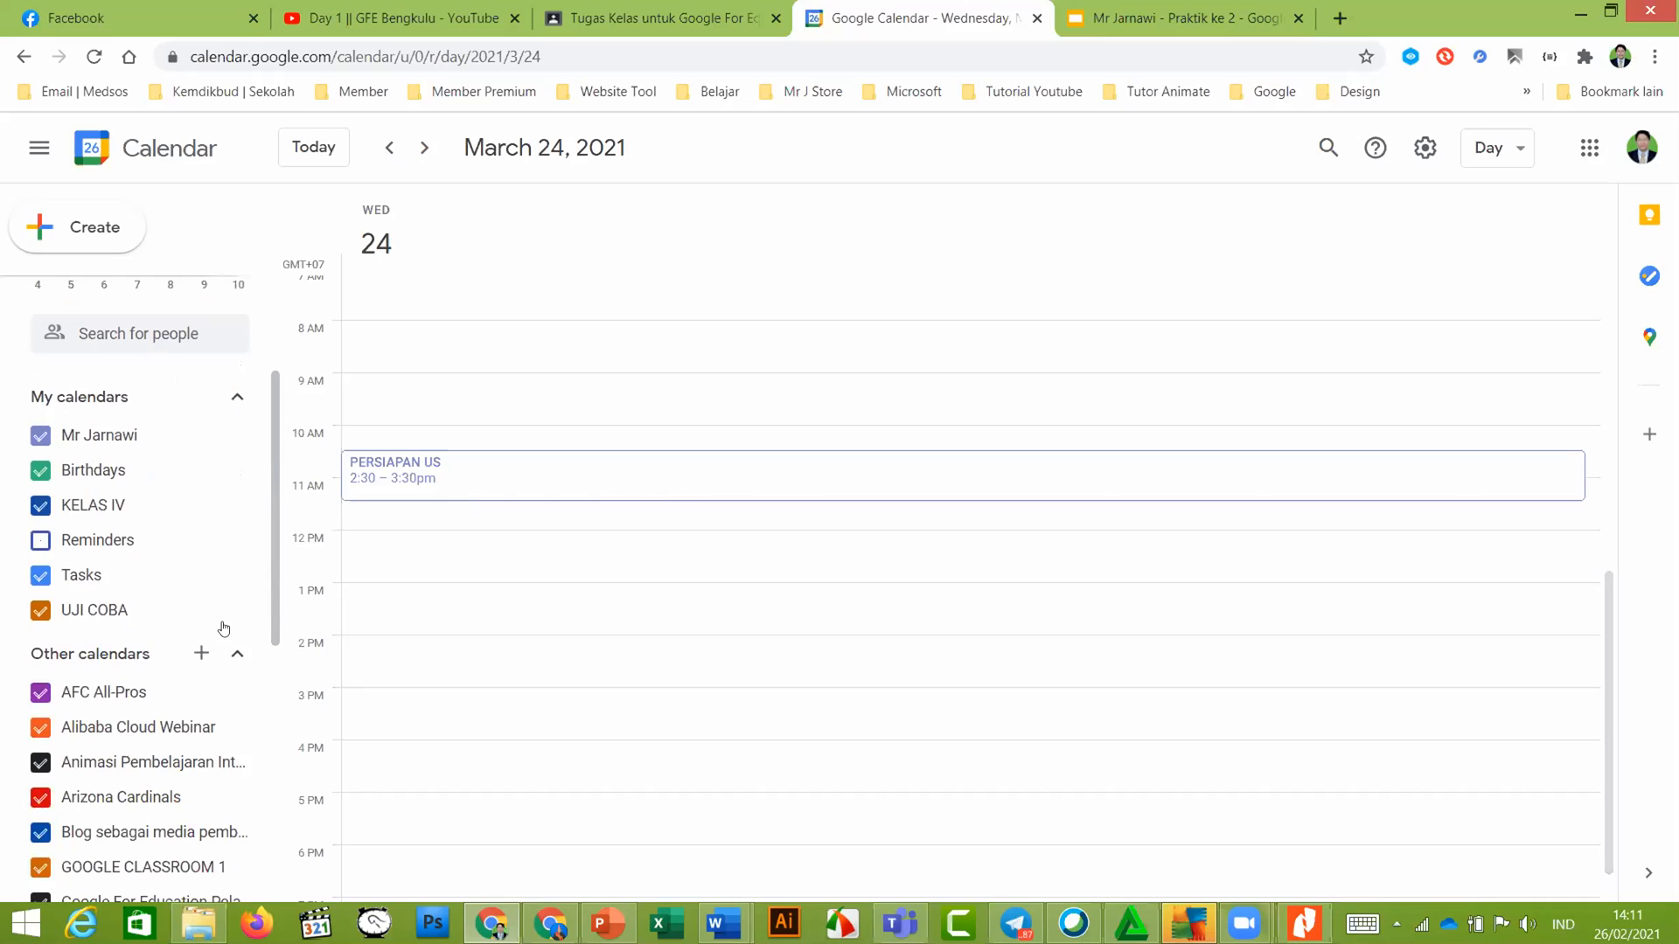
{"action": "scroll", "coordinate": [224, 629], "scroll_direction": "down", "scroll_amount": 2}
{"action": "scroll", "coordinate": [131, 612], "scroll_direction": "down", "scroll_amount": 3}
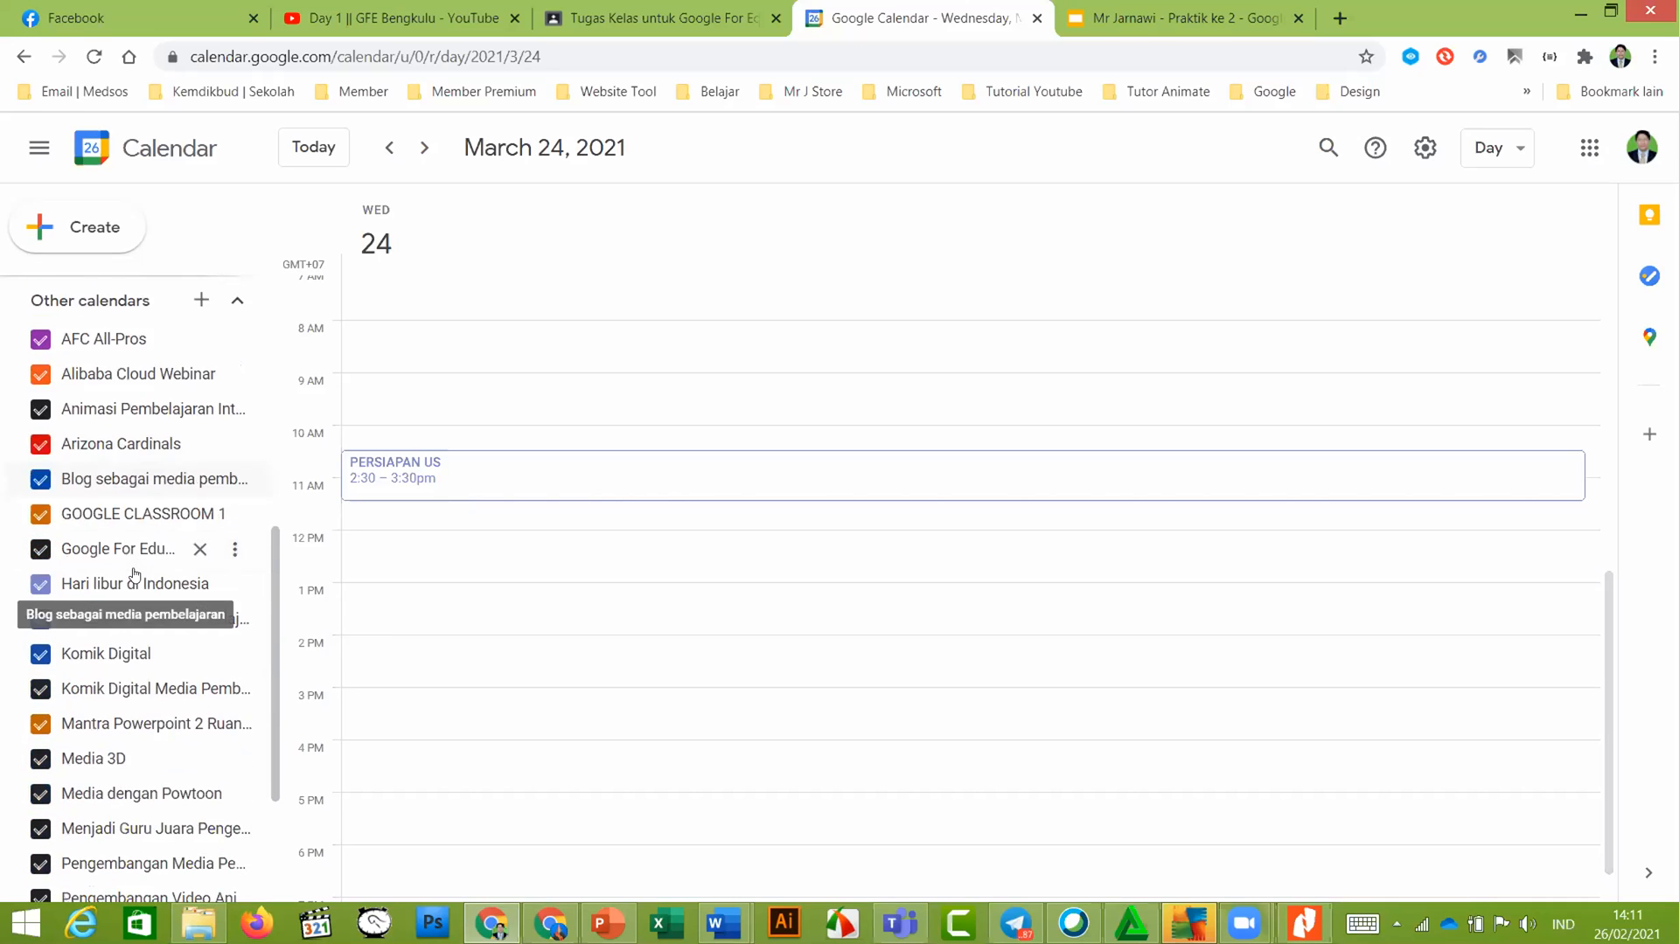
{"action": "left_click_drag", "start_coordinate": [279, 624], "coordinate": [309, 396]}
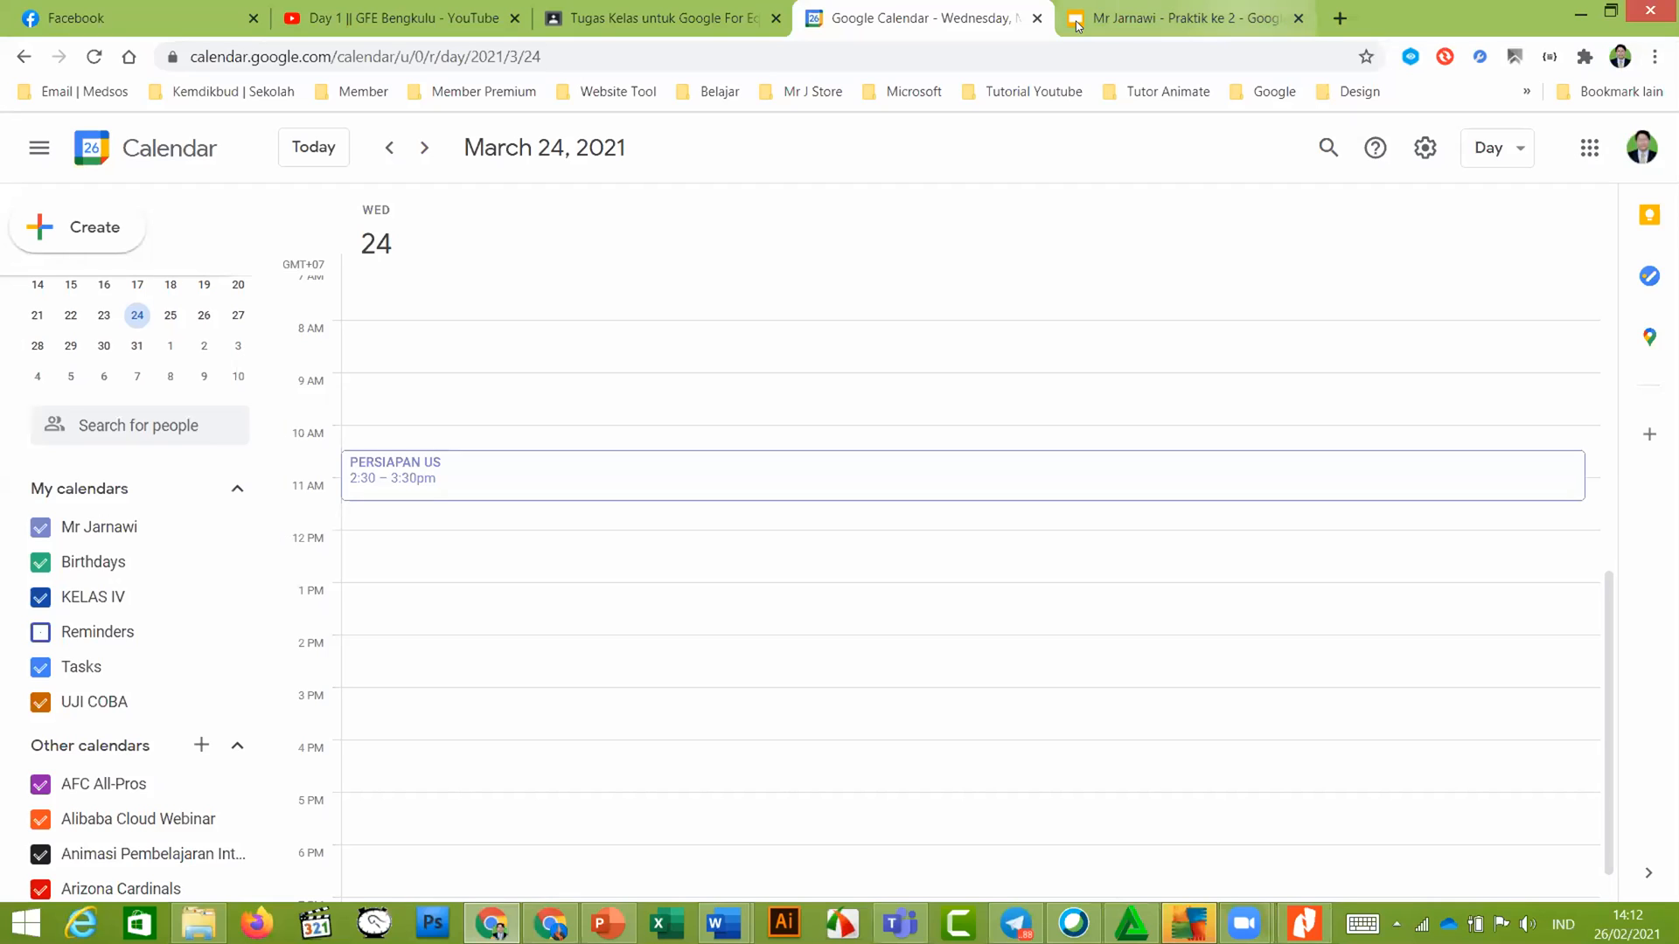
{"action": "key", "text": "alt+Tab"}
{"action": "left_click", "coordinate": [286, 15]}
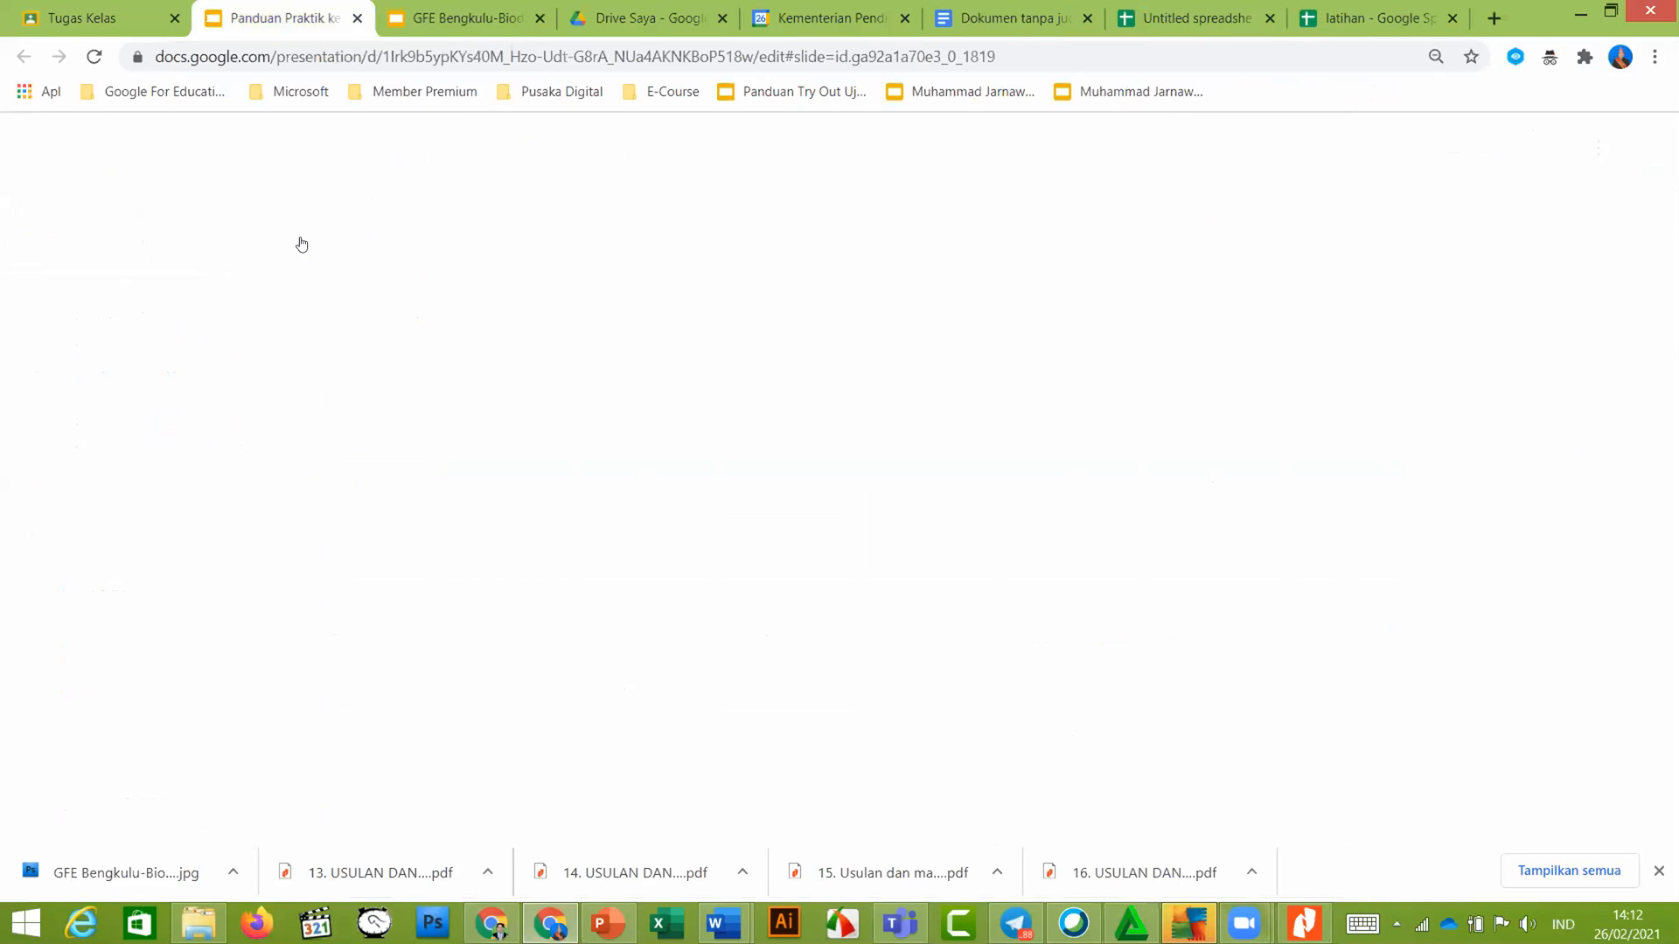
Read slide 21's scheduling task, then return to the calendar's PERSIAPAN US event
{"action": "scroll", "coordinate": [133, 580], "scroll_direction": "down", "scroll_amount": 3}
{"action": "left_click", "coordinate": [133, 581]}
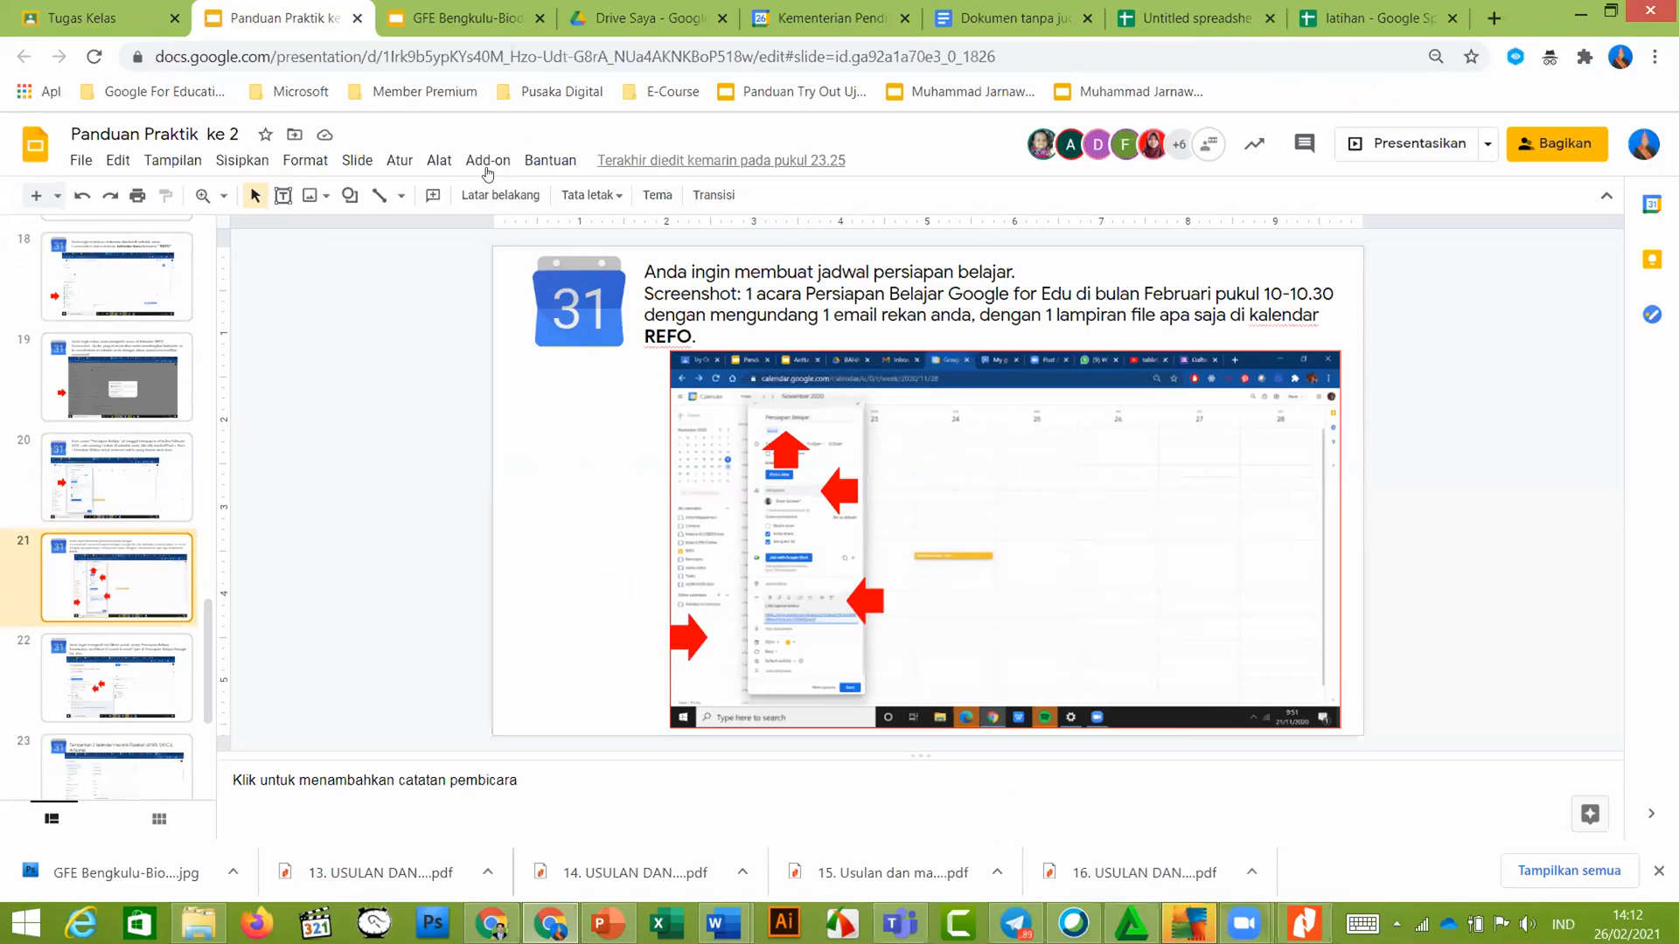
{"action": "left_click", "coordinate": [844, 7]}
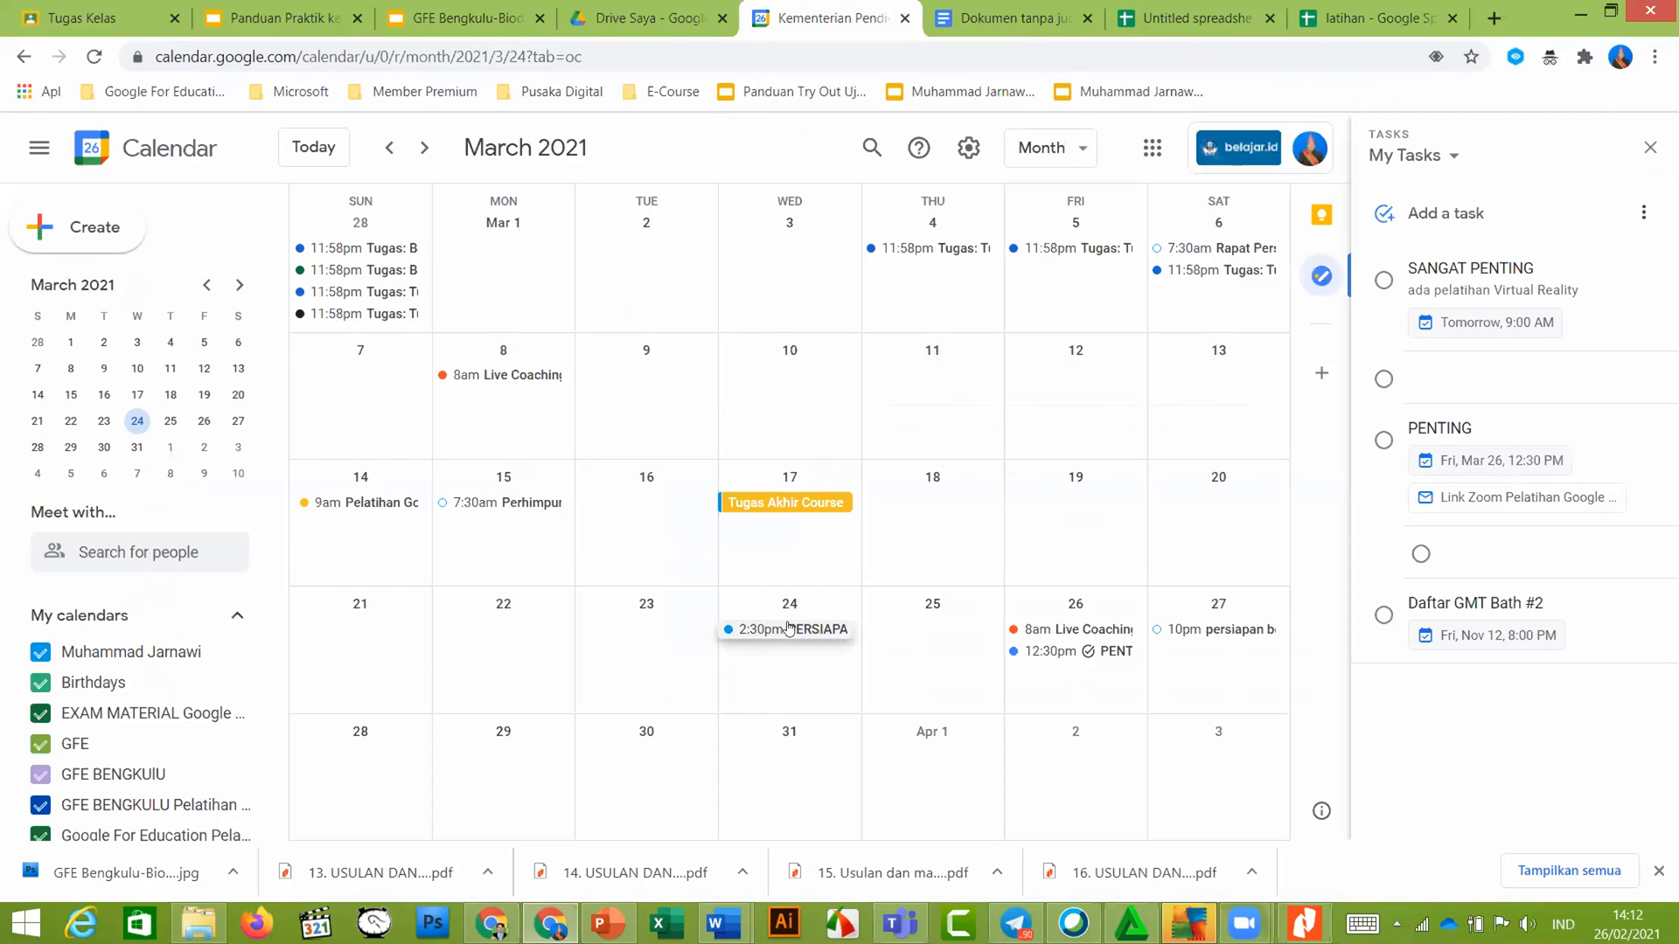
{"action": "left_click", "coordinate": [791, 628]}
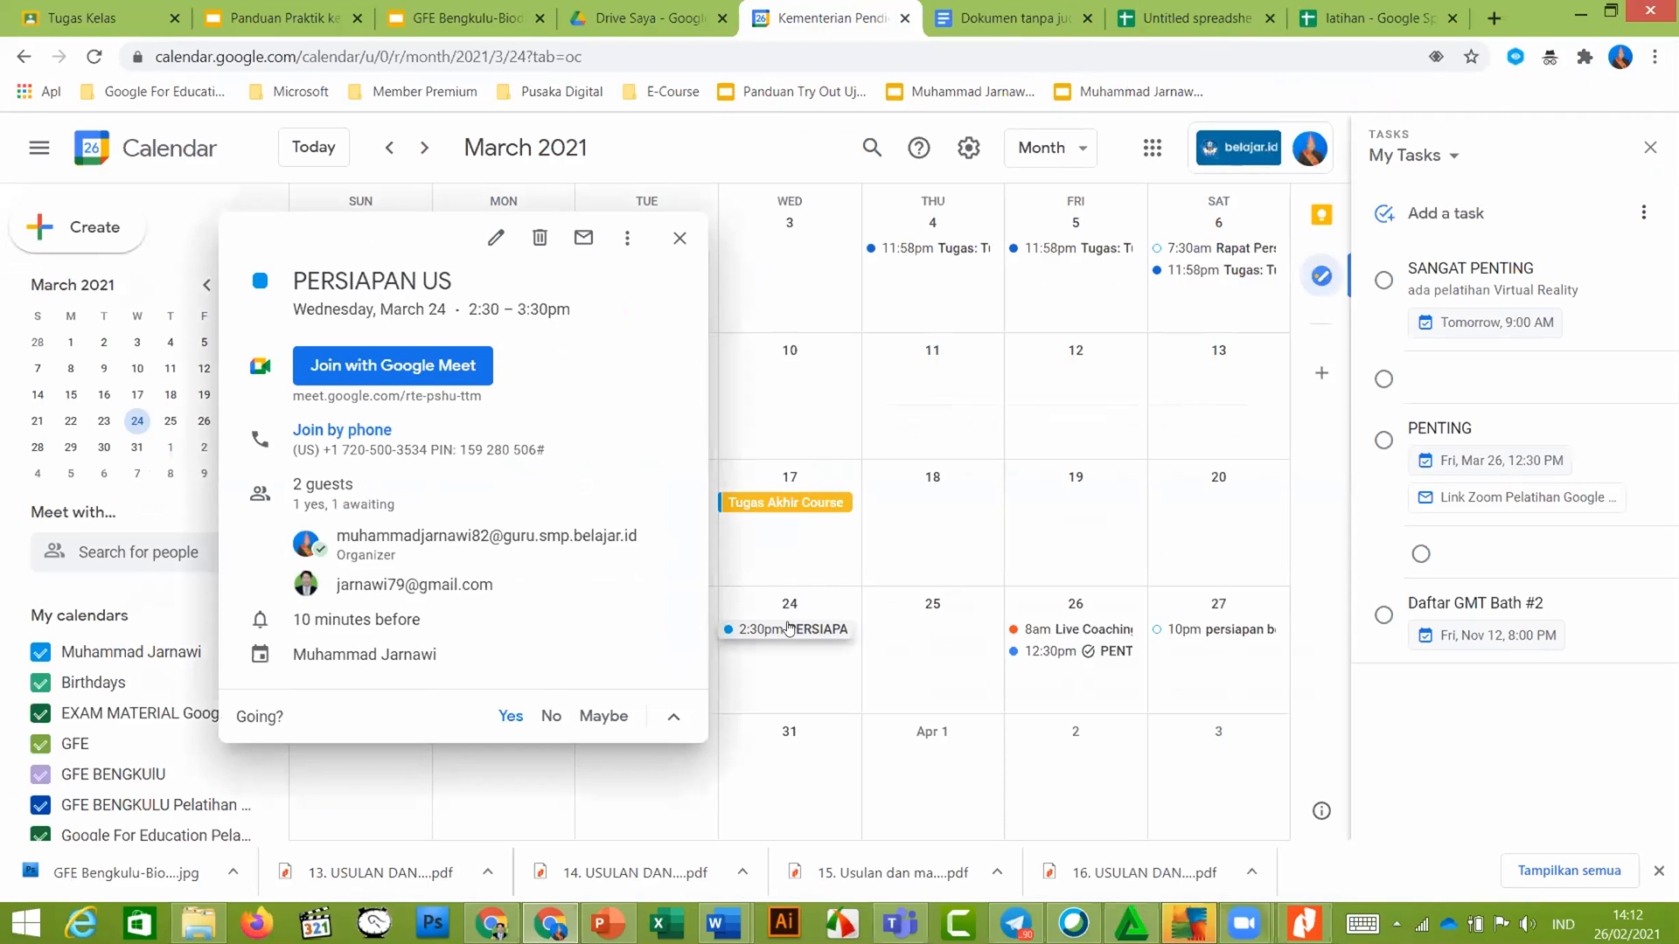
Edit PERSIAPAN US to run 10:00am–10:30am, checking the guide's task before returning to the draft
{"action": "left_click", "coordinate": [495, 238]}
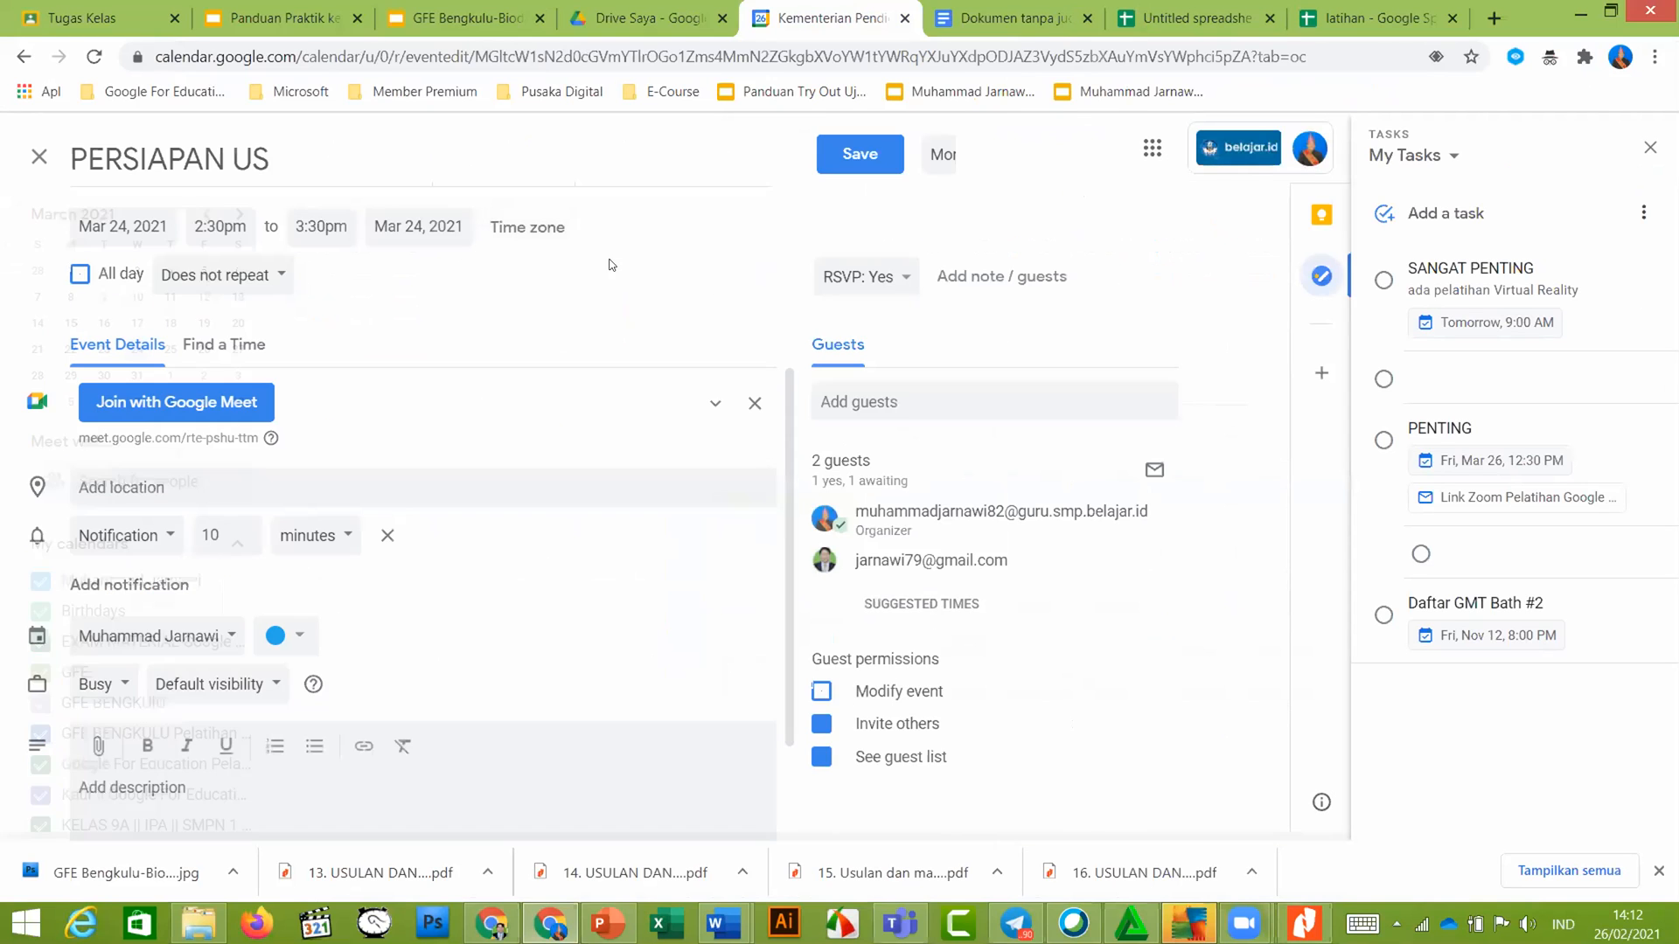
{"action": "left_click", "coordinate": [225, 226]}
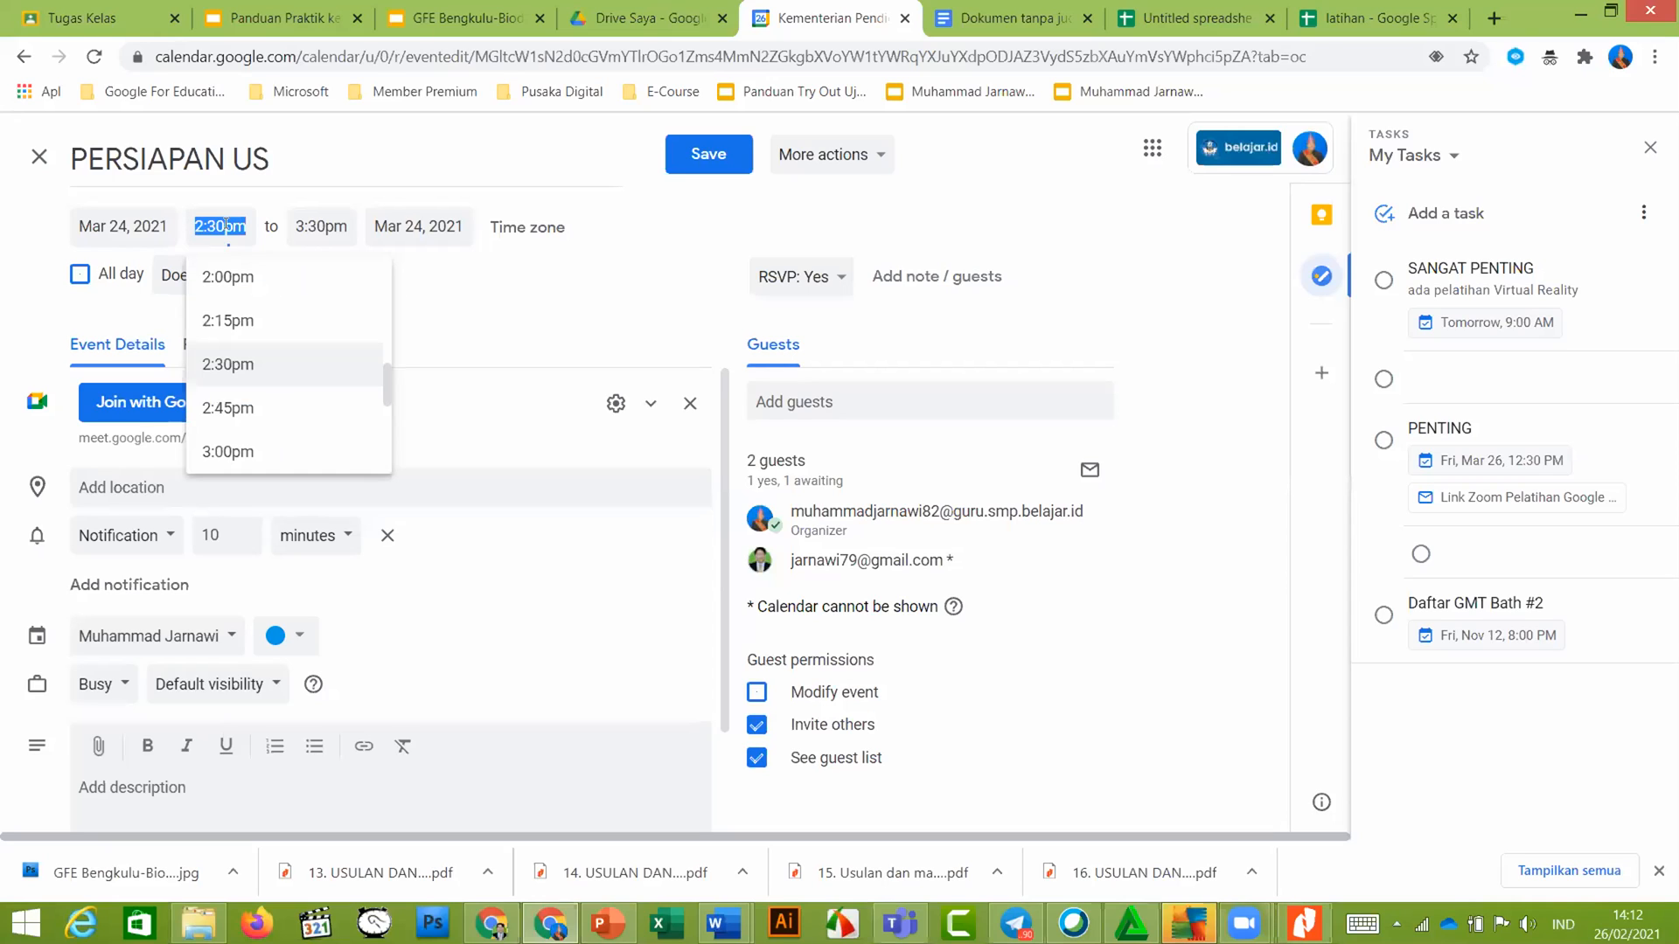
{"action": "scroll", "coordinate": [234, 280], "scroll_direction": "up", "scroll_amount": 9}
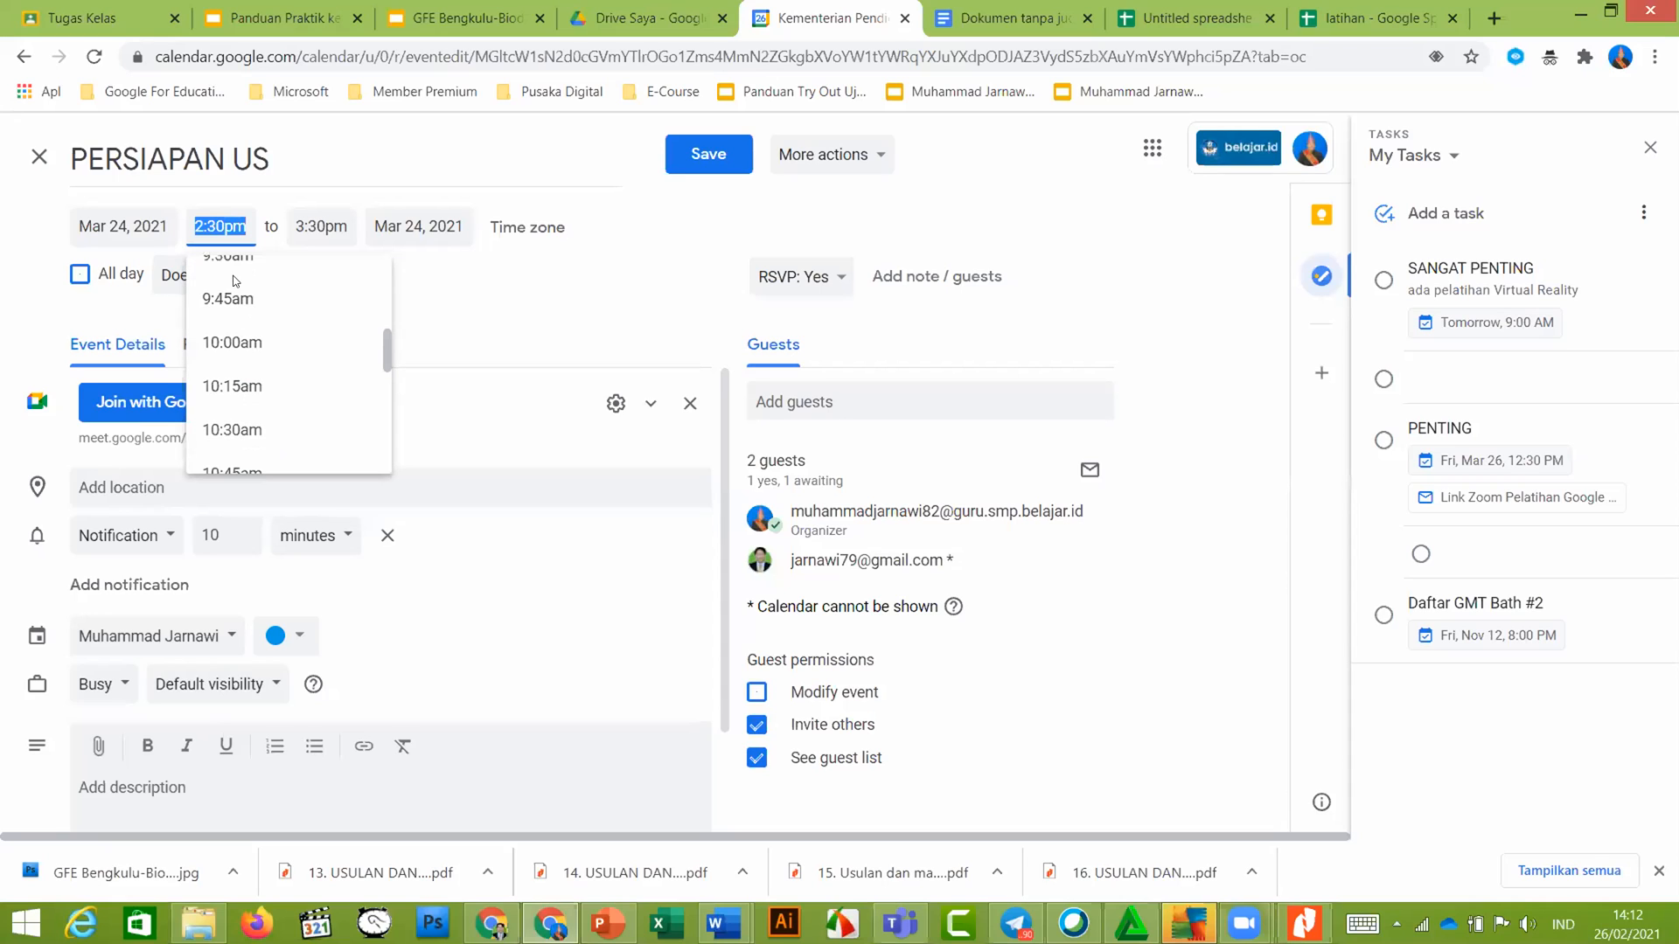
{"action": "left_click", "coordinate": [224, 353]}
{"action": "left_click", "coordinate": [347, 223]}
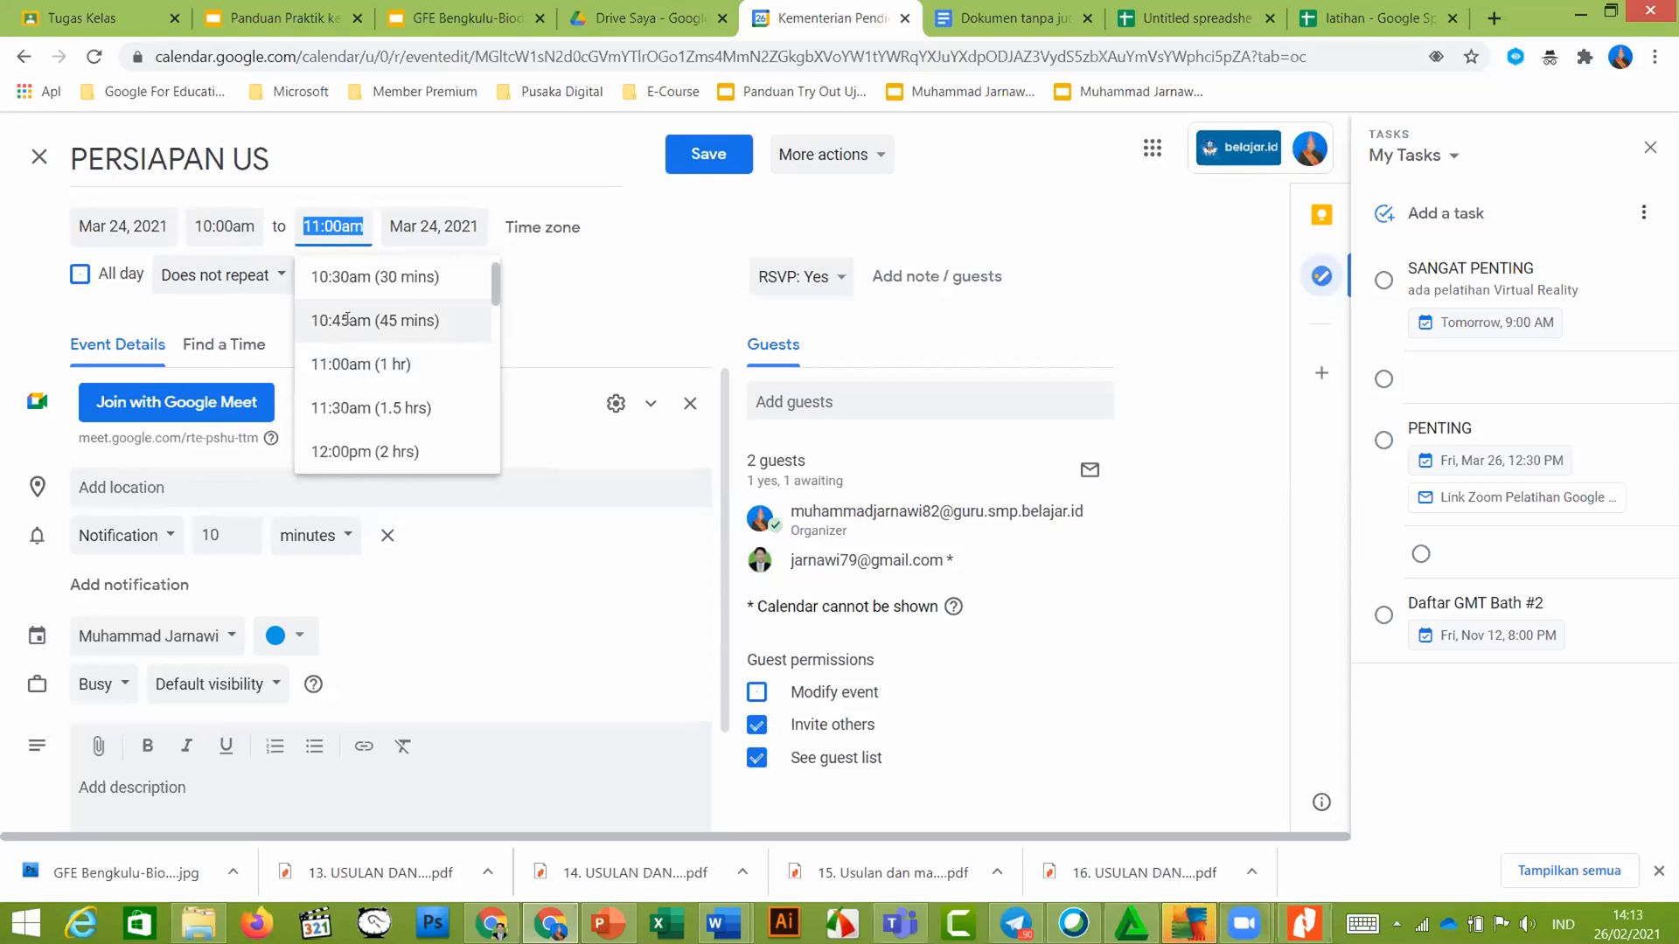
{"action": "left_click", "coordinate": [355, 278]}
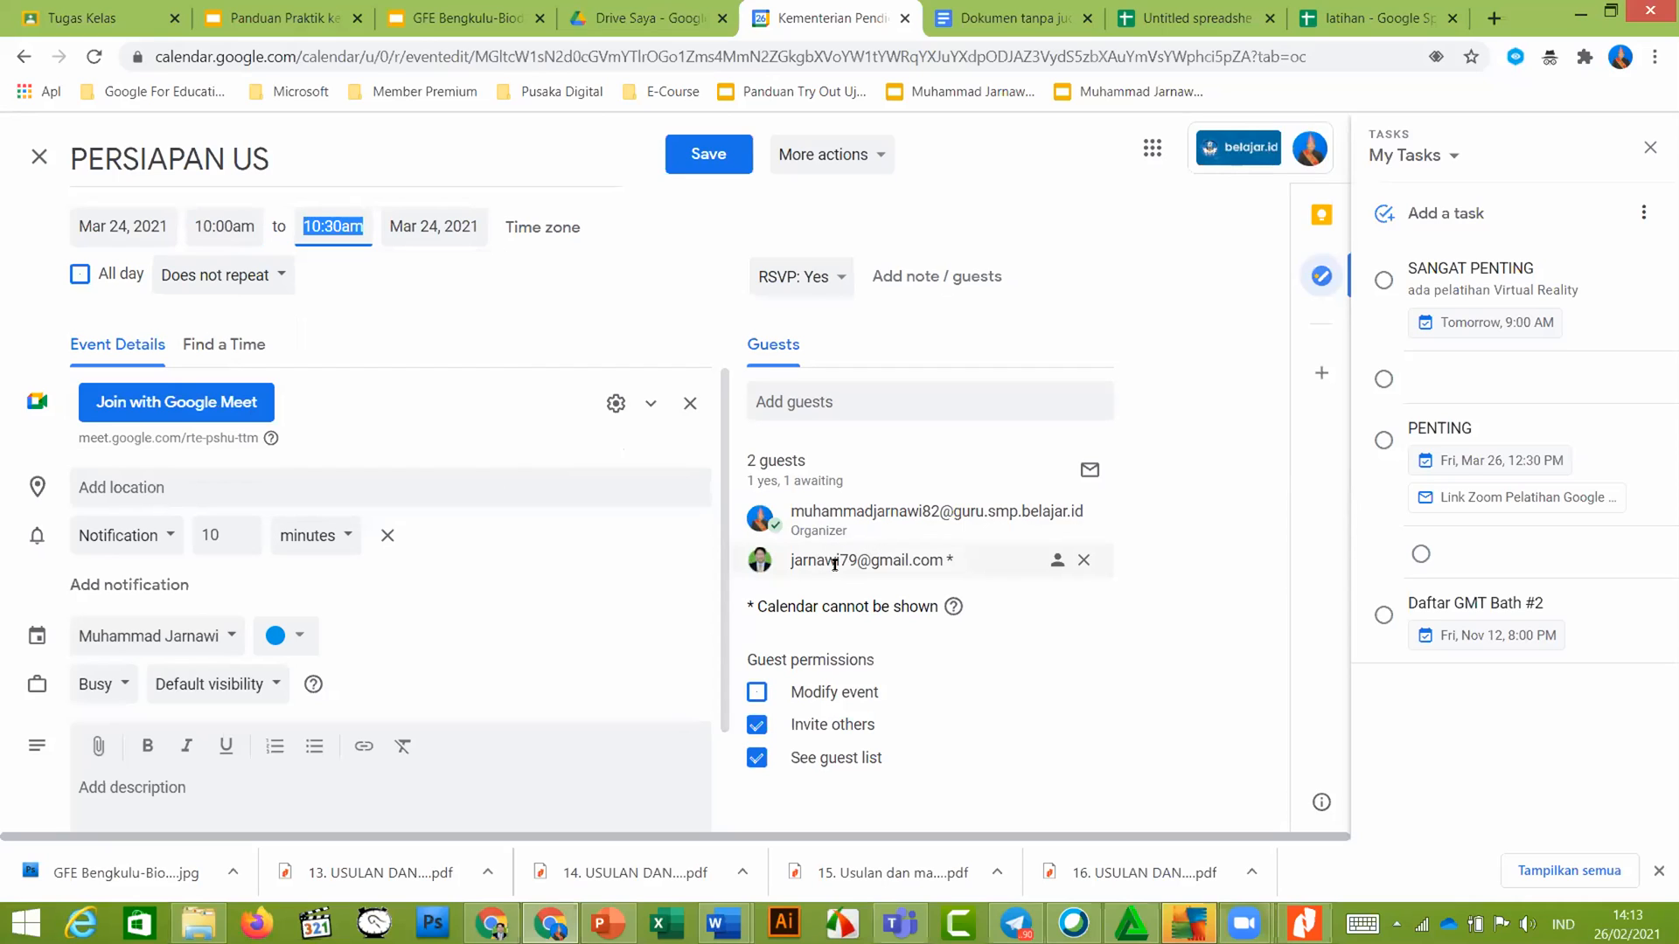
{"action": "left_click", "coordinate": [338, 26]}
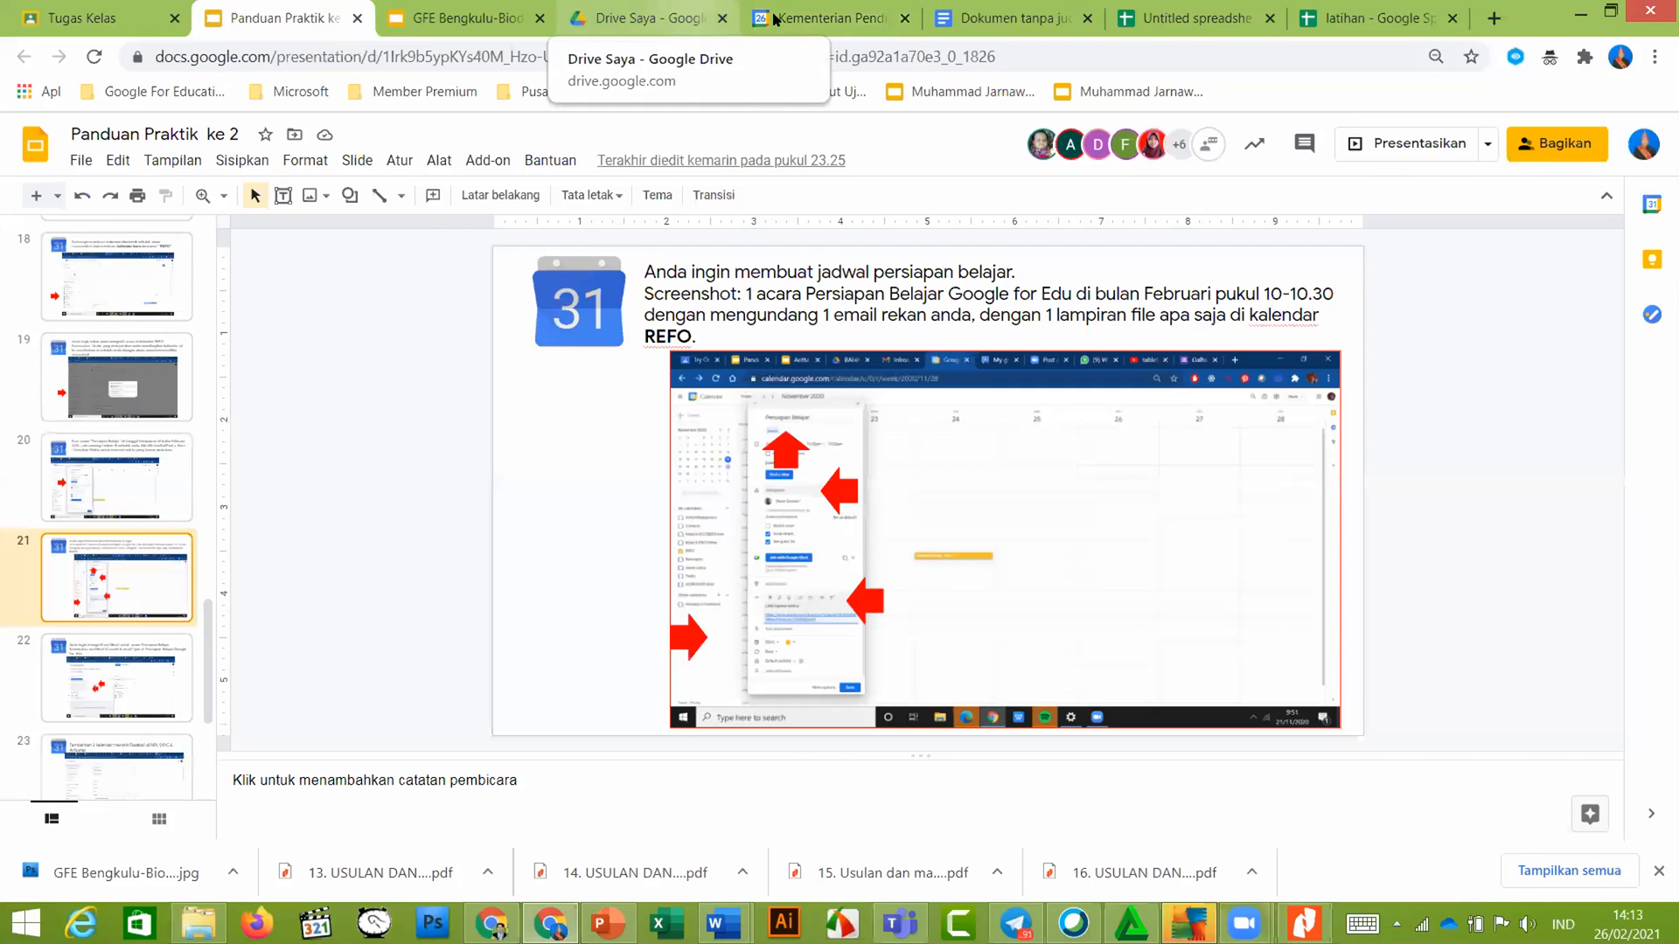
{"action": "left_click", "coordinate": [827, 18]}
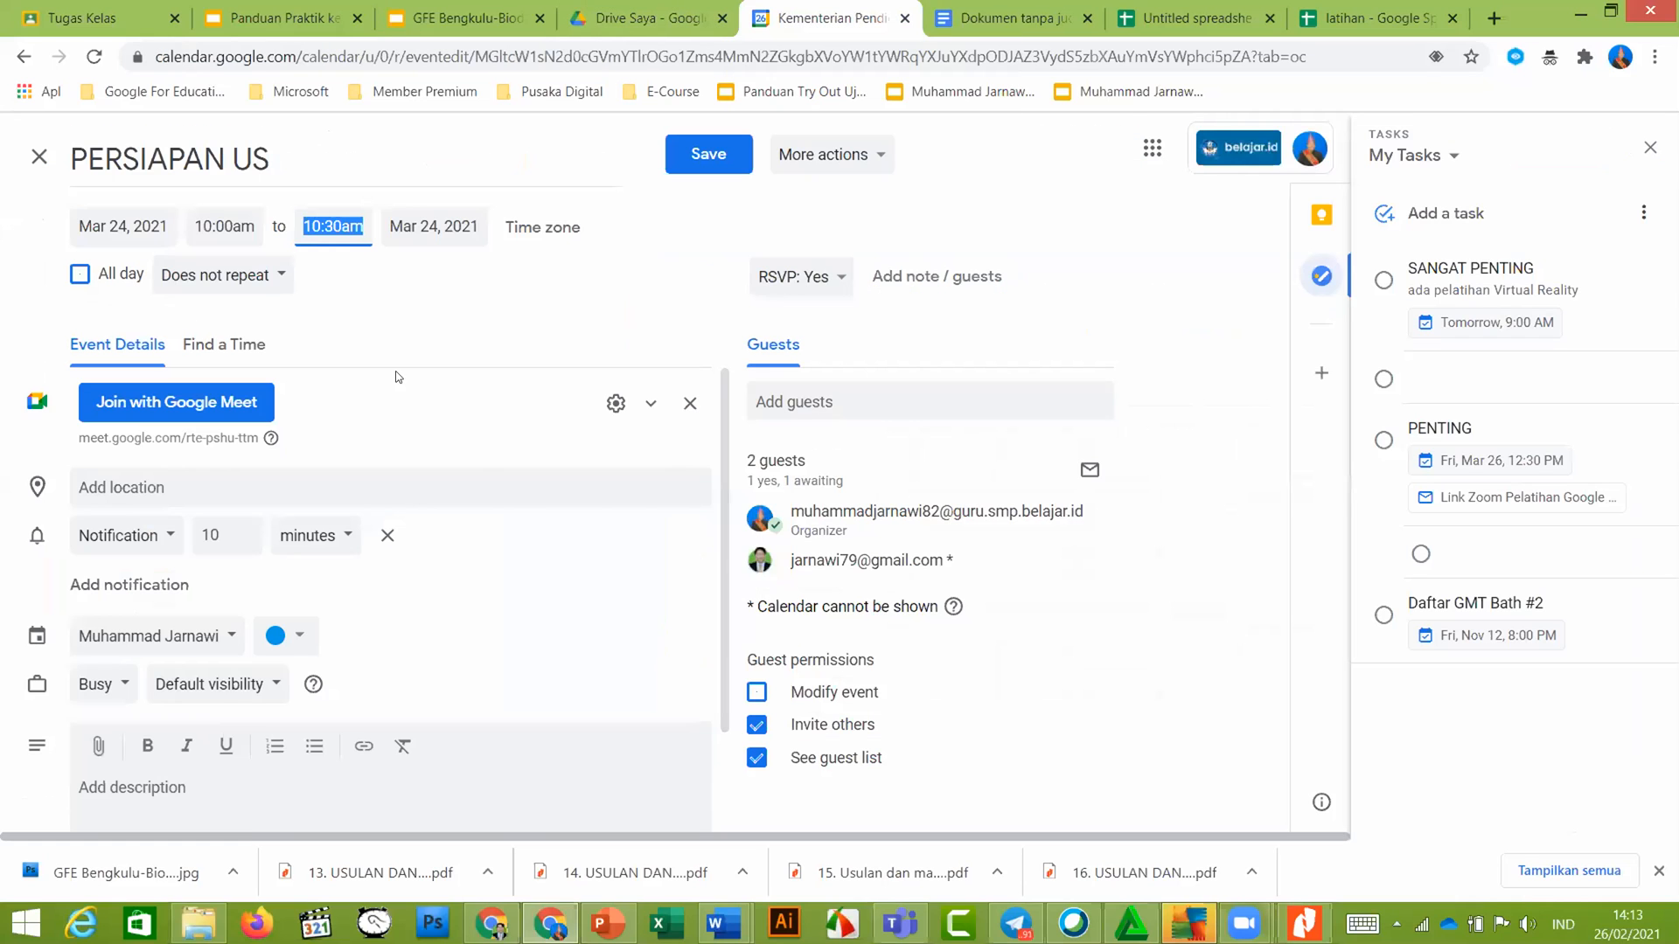
Attach the Google Suite for Education spreadsheet from Drive's recent files to PERSIAPAN US
{"action": "left_click", "coordinate": [97, 746]}
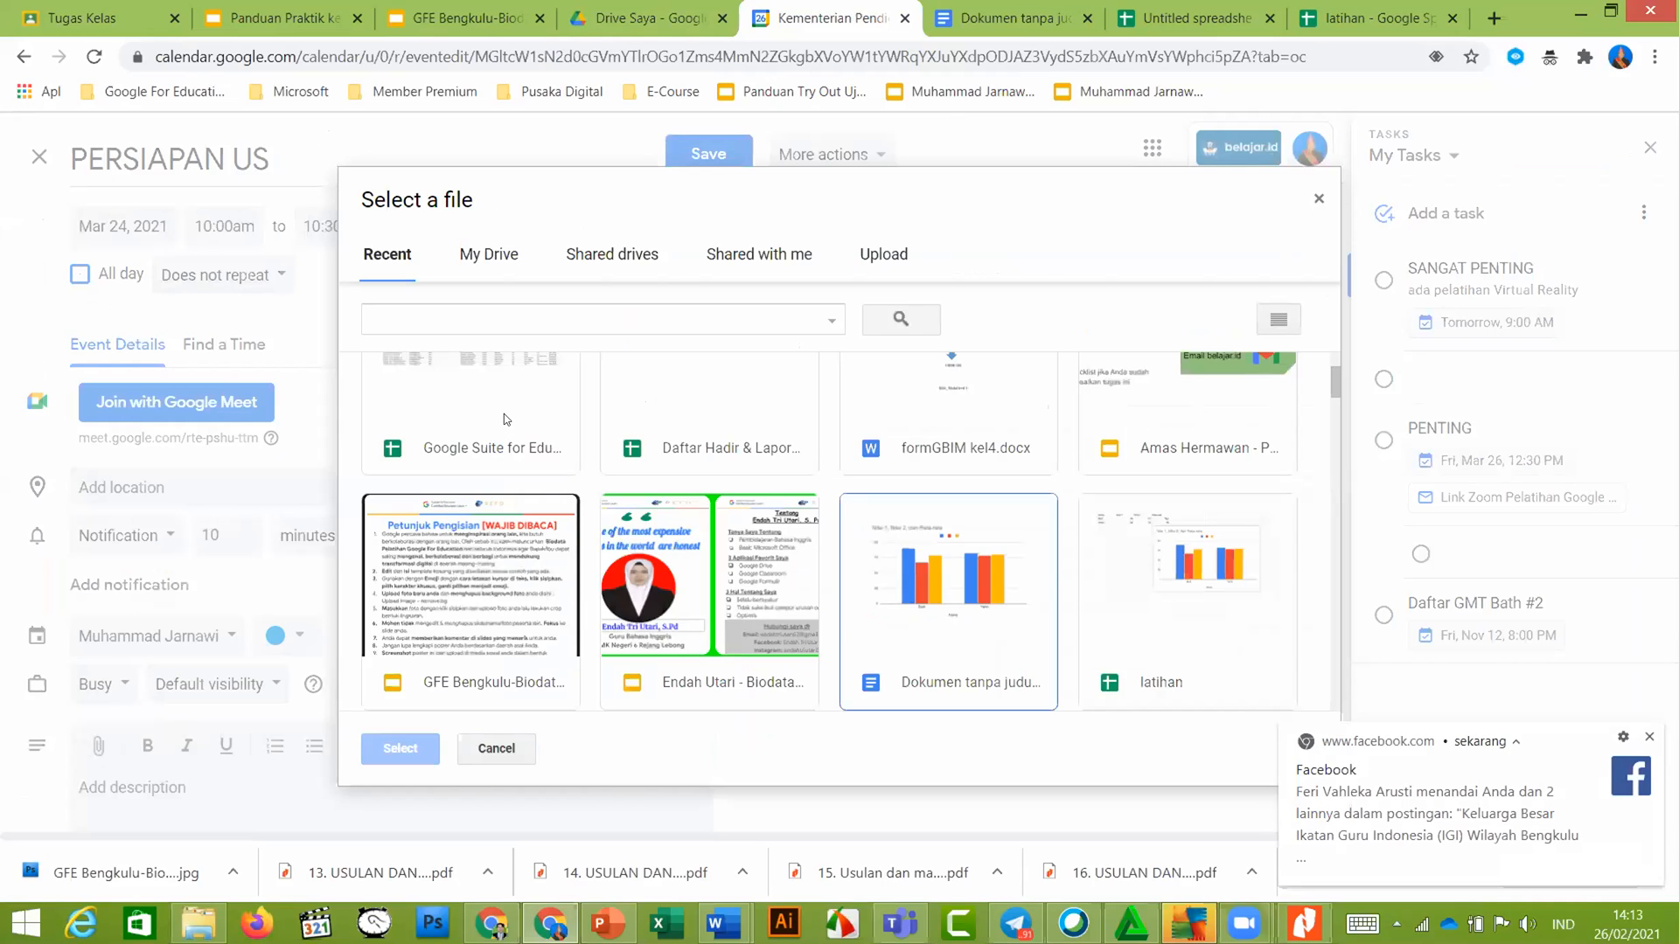
{"action": "left_click", "coordinate": [500, 433]}
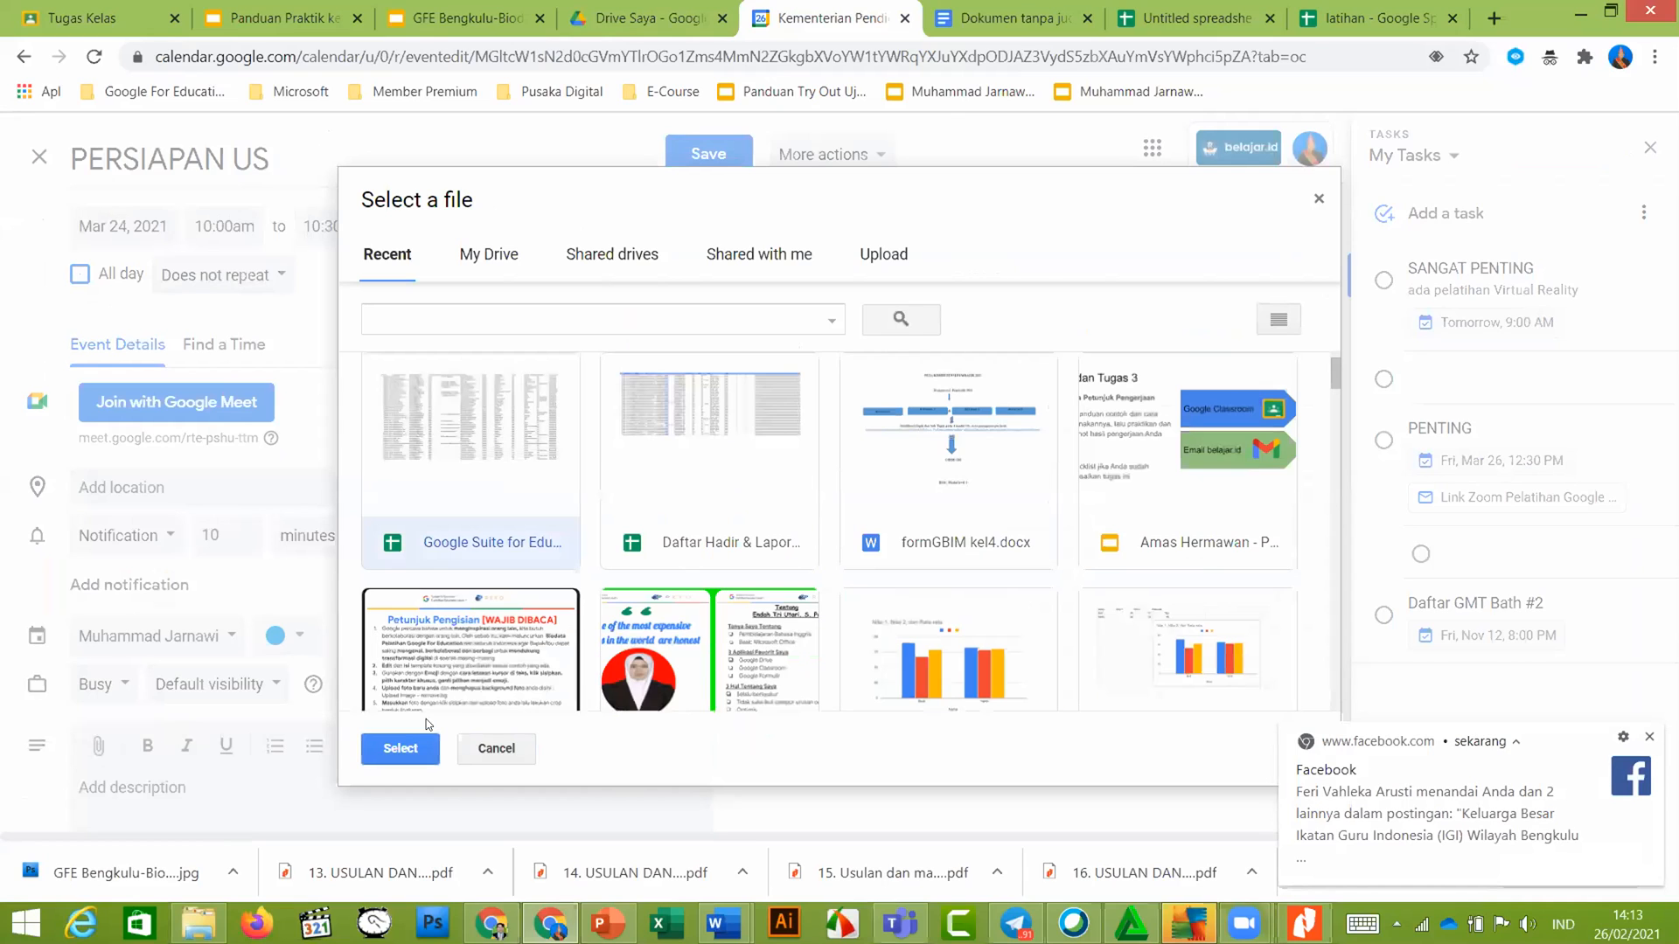
{"action": "left_click", "coordinate": [411, 750]}
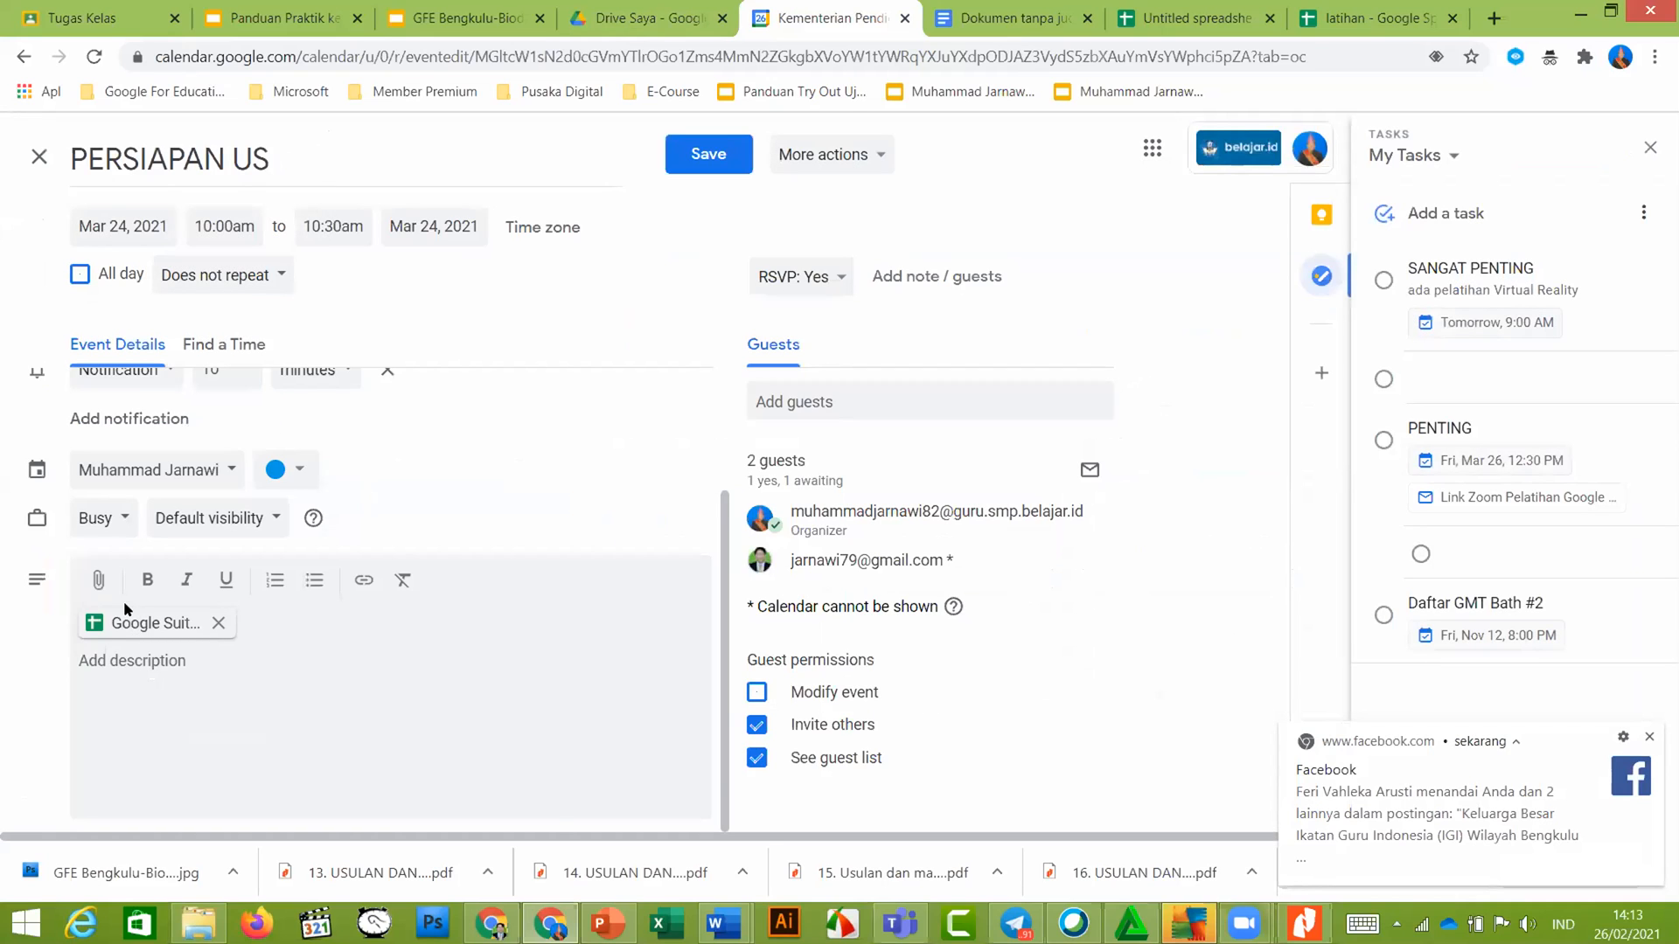
{"action": "scroll", "coordinate": [124, 601], "scroll_direction": "up", "scroll_amount": 1}
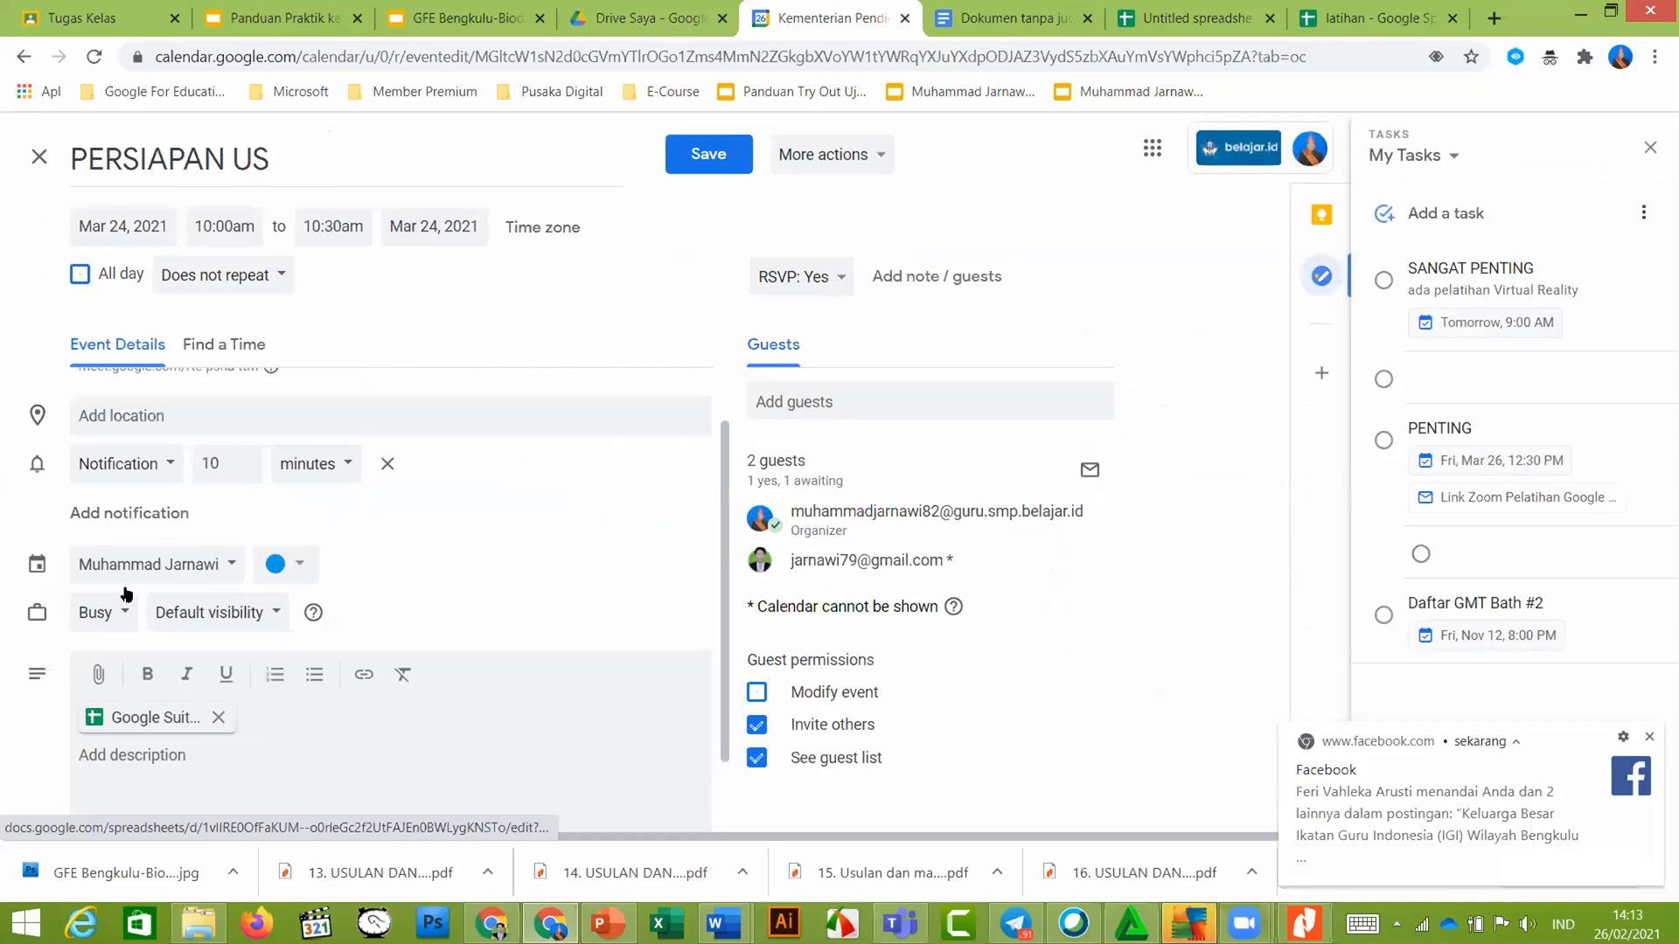
{"action": "scroll", "coordinate": [126, 595], "scroll_direction": "up", "scroll_amount": 1}
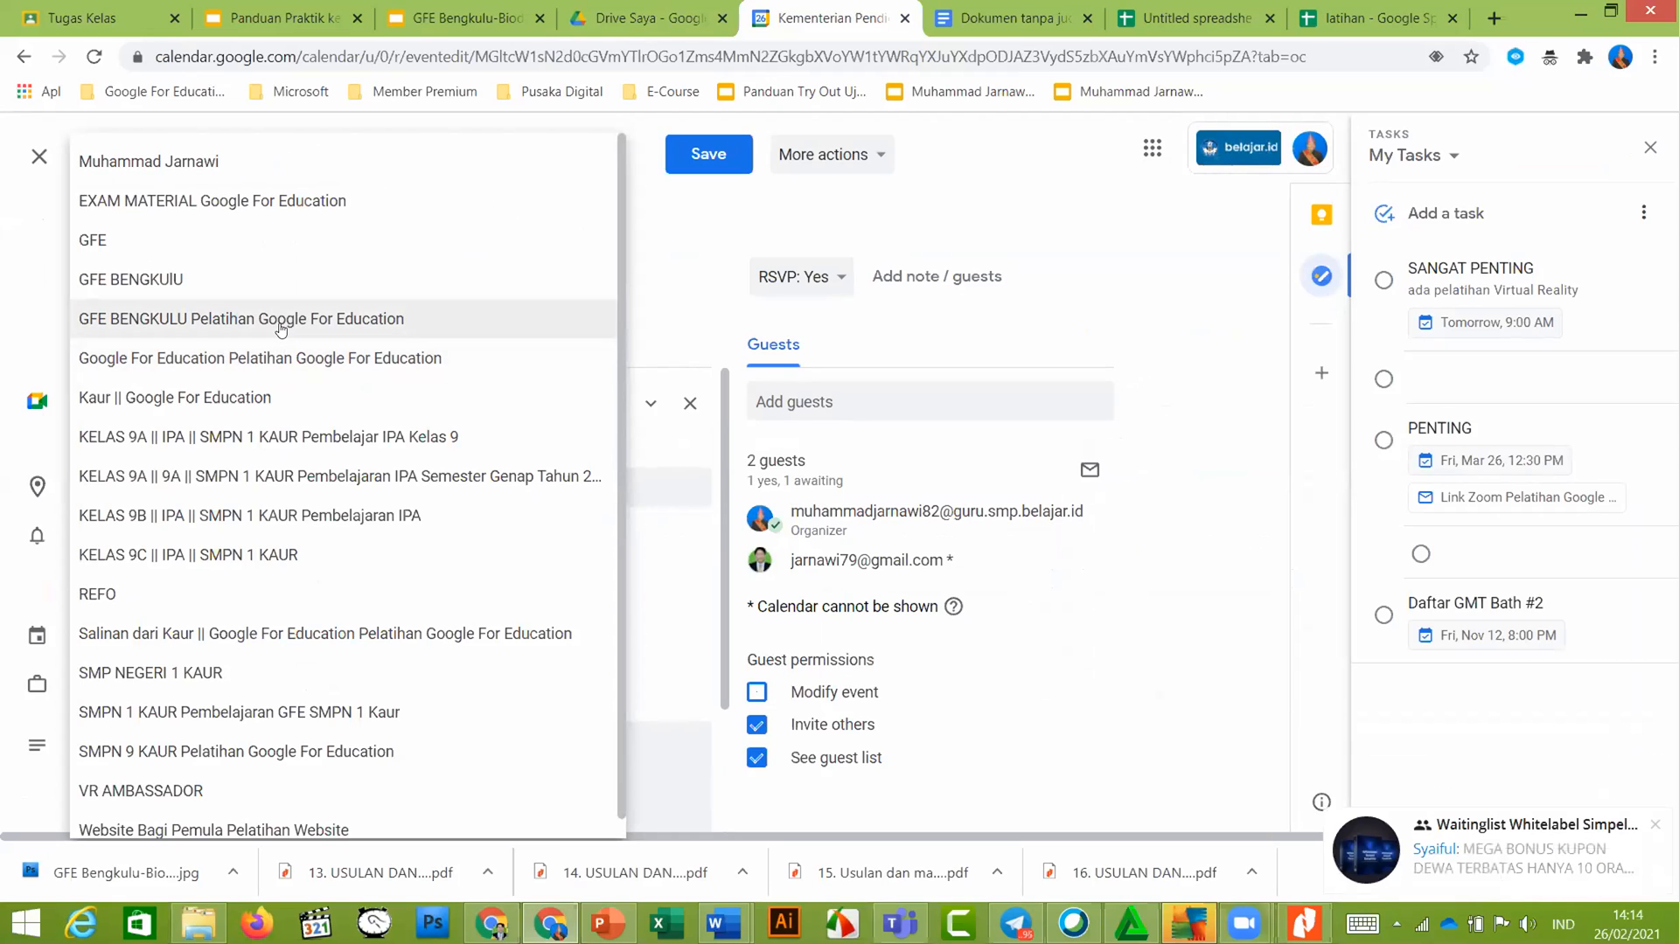
Assign PERSIAPAN US to the GFE BENGKULU Pelatihan Google For Education calendar and save it
{"action": "scroll", "coordinate": [281, 341], "scroll_direction": "down", "scroll_amount": 1}
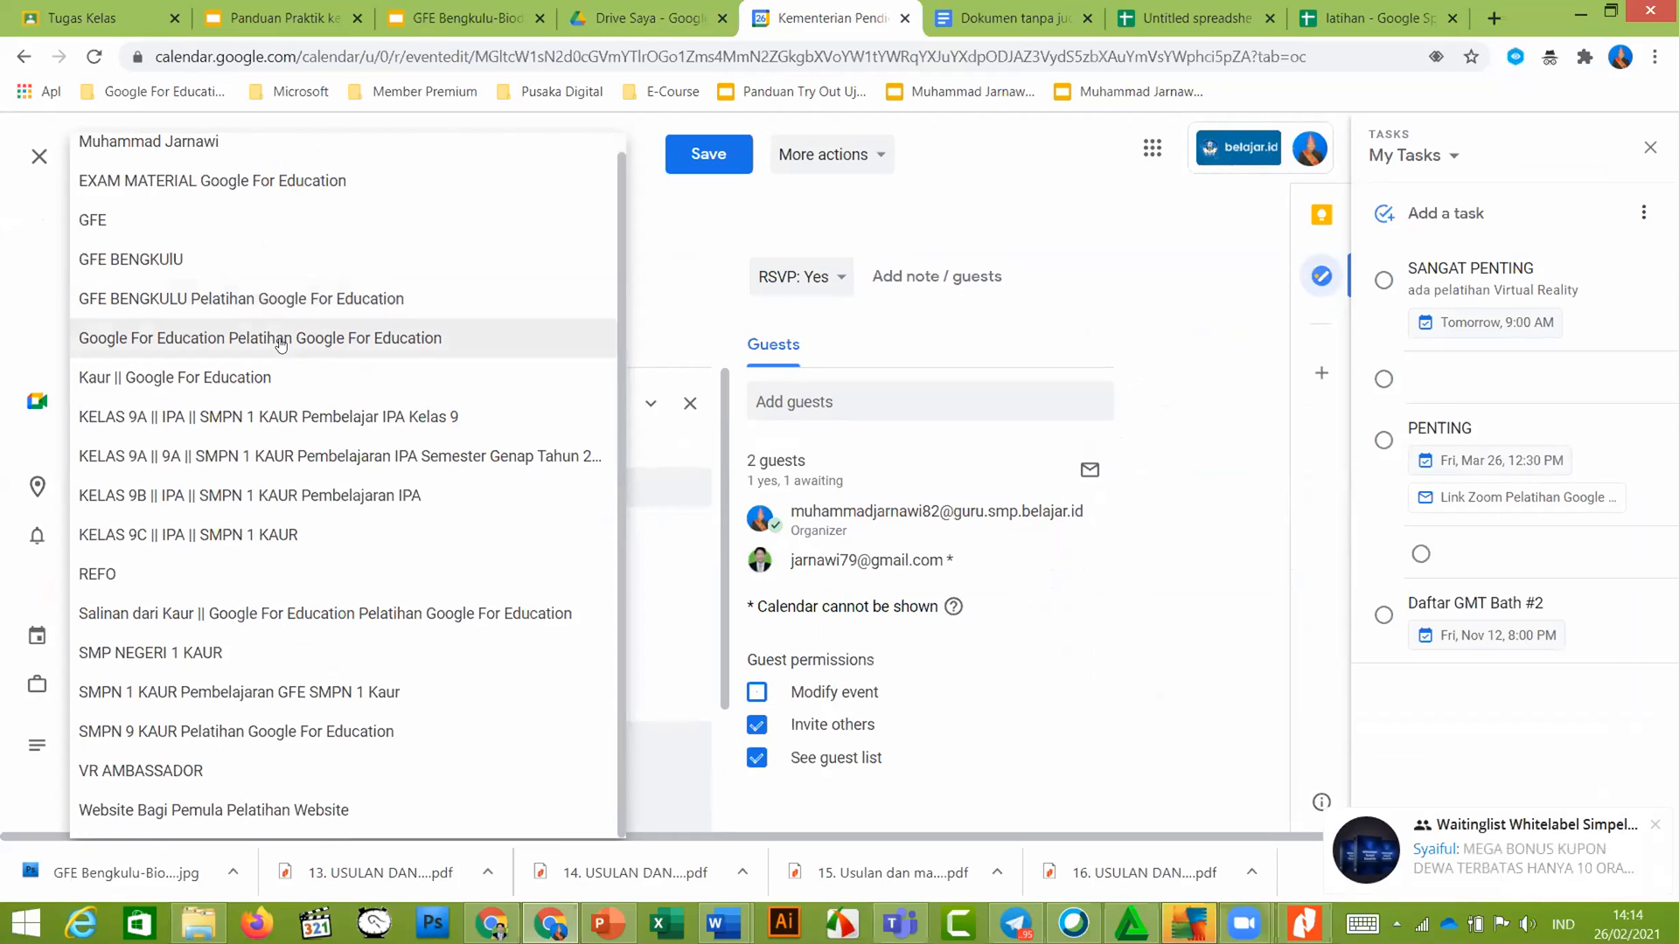
{"action": "scroll", "coordinate": [280, 341], "scroll_direction": "up", "scroll_amount": 1}
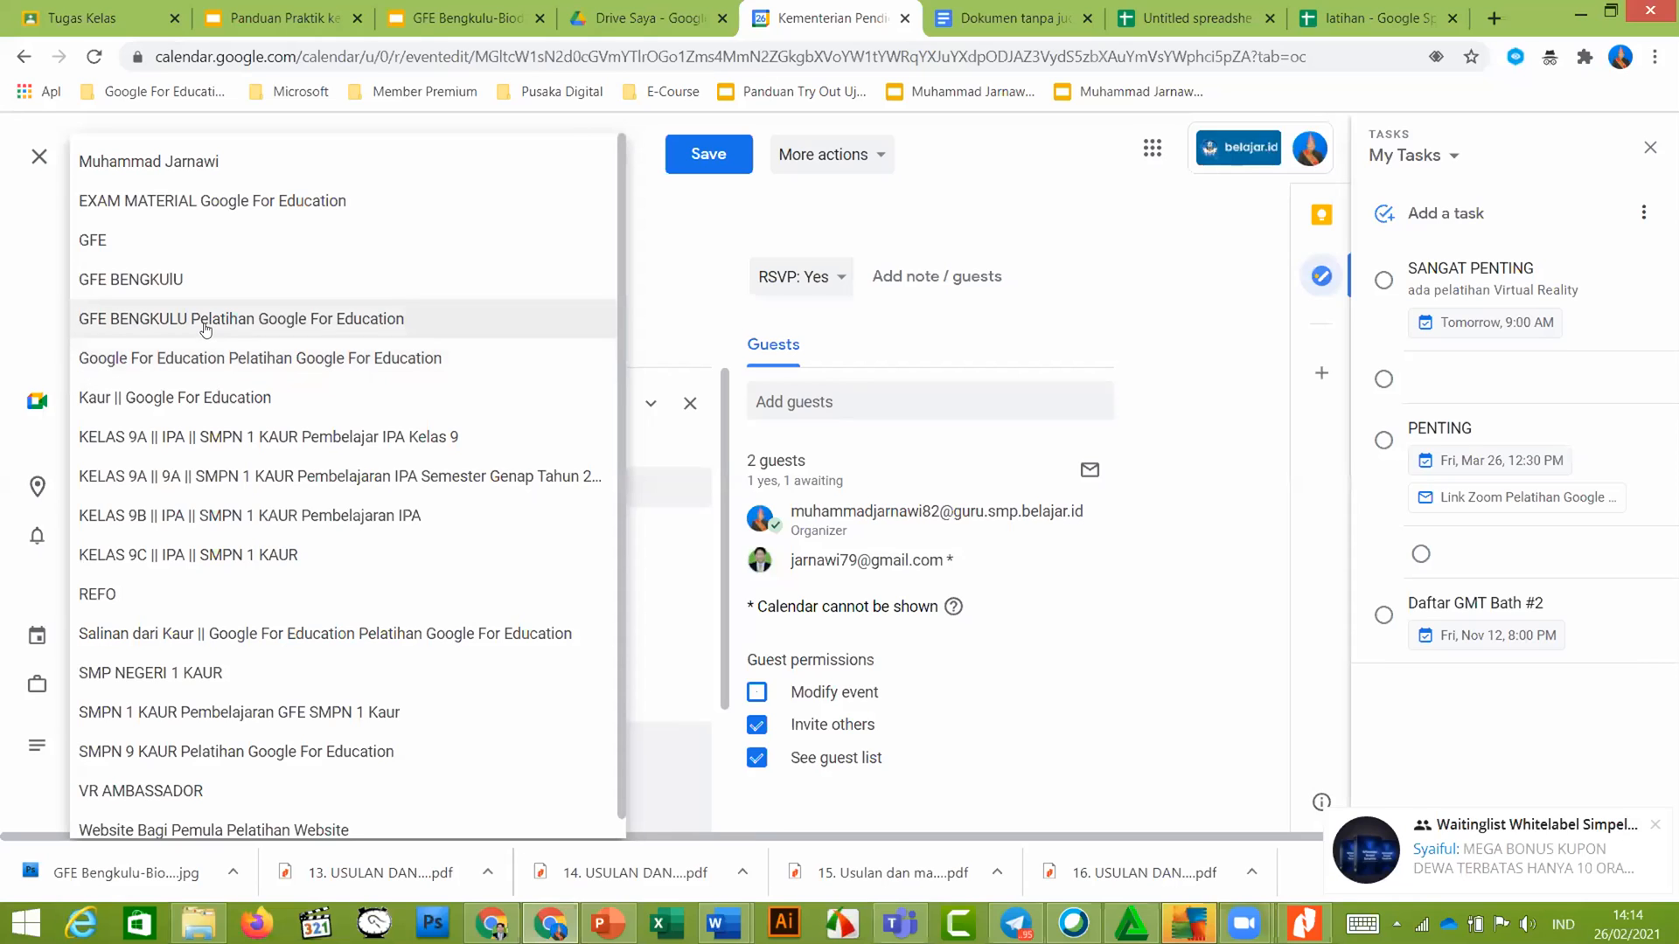
{"action": "left_click", "coordinate": [210, 321]}
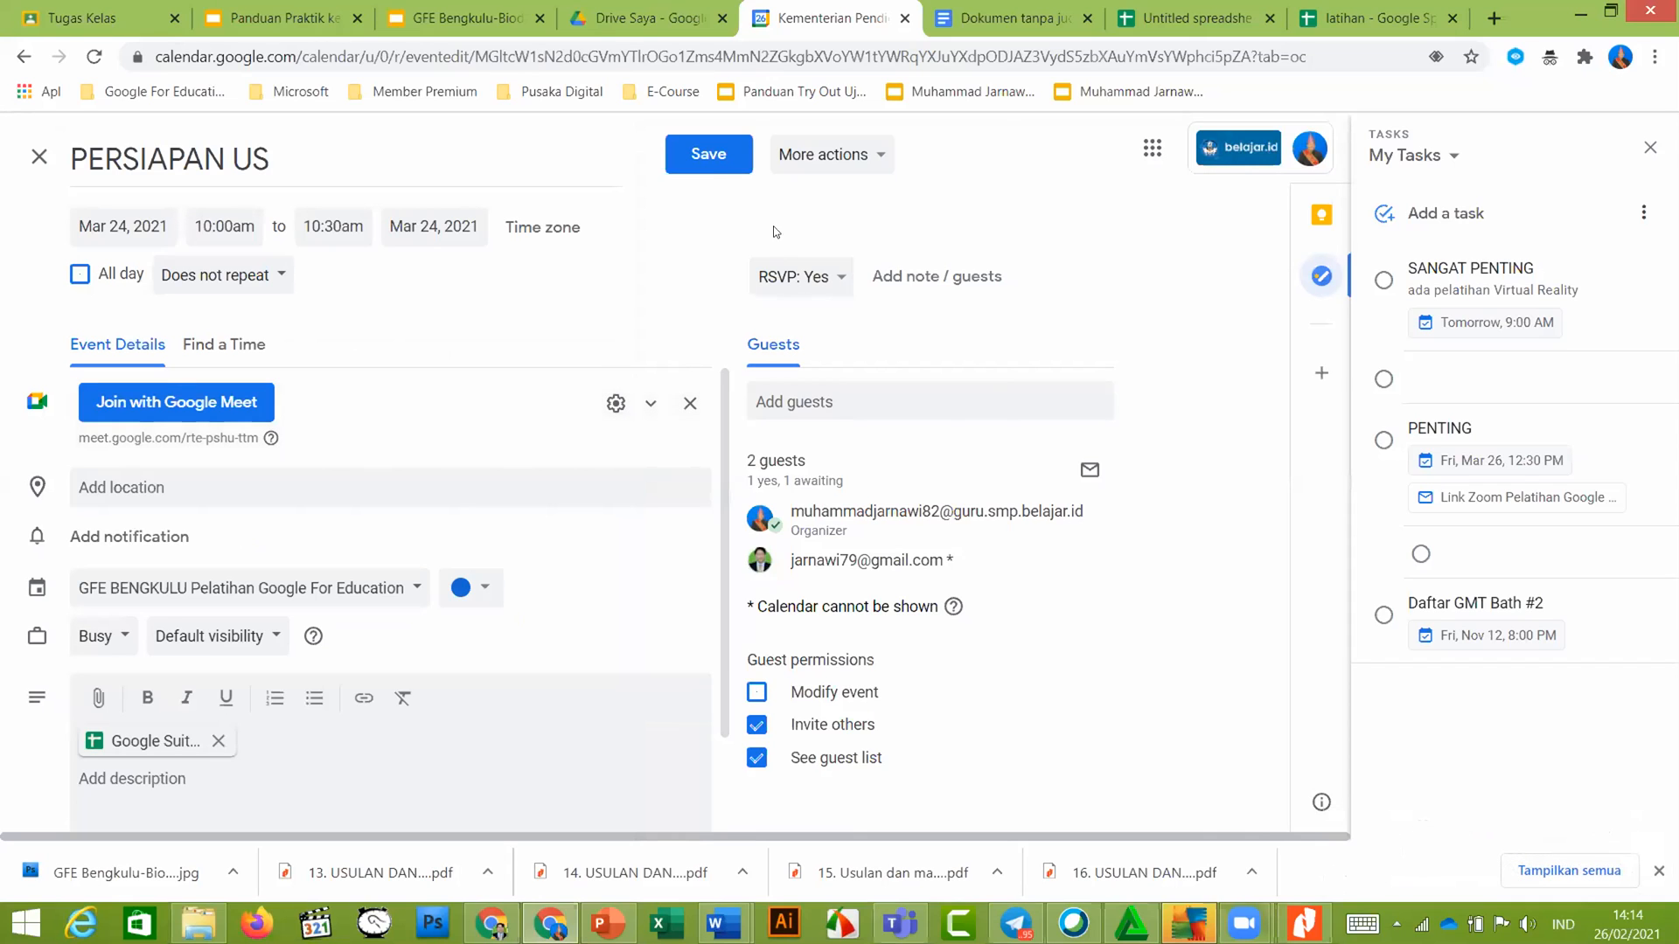
{"action": "left_click", "coordinate": [711, 161]}
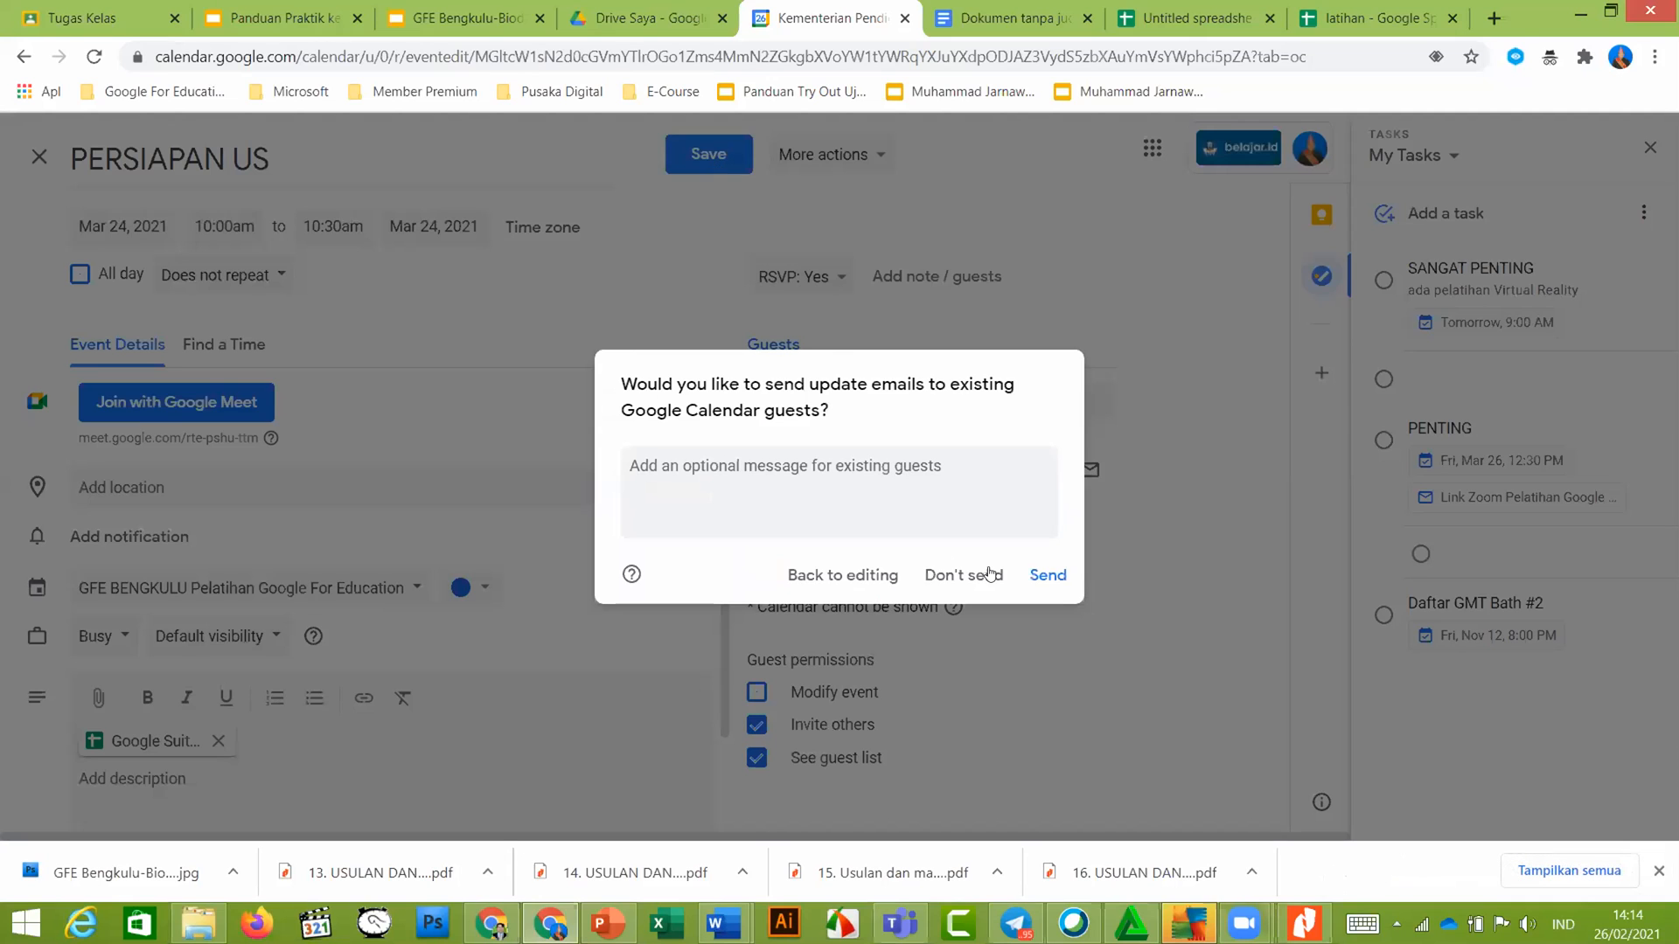
{"action": "left_click", "coordinate": [1061, 573]}
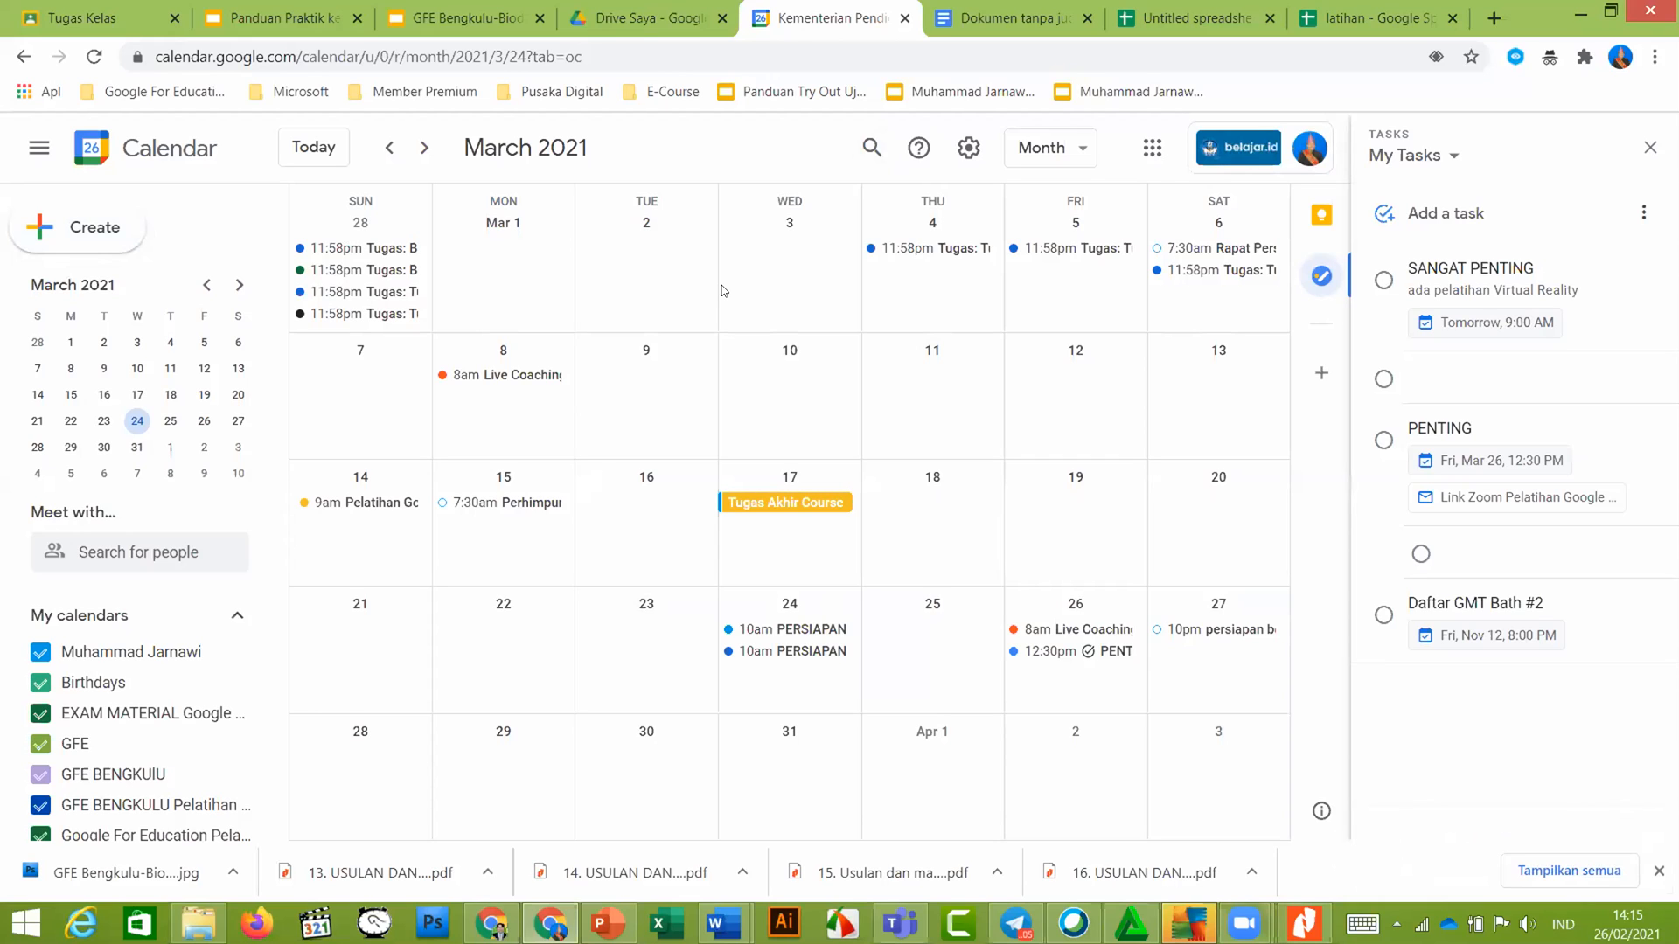
Create a new event titled 'Rapat Kenaikan Kelas' and expand its date and time options
{"action": "left_click", "coordinate": [109, 229]}
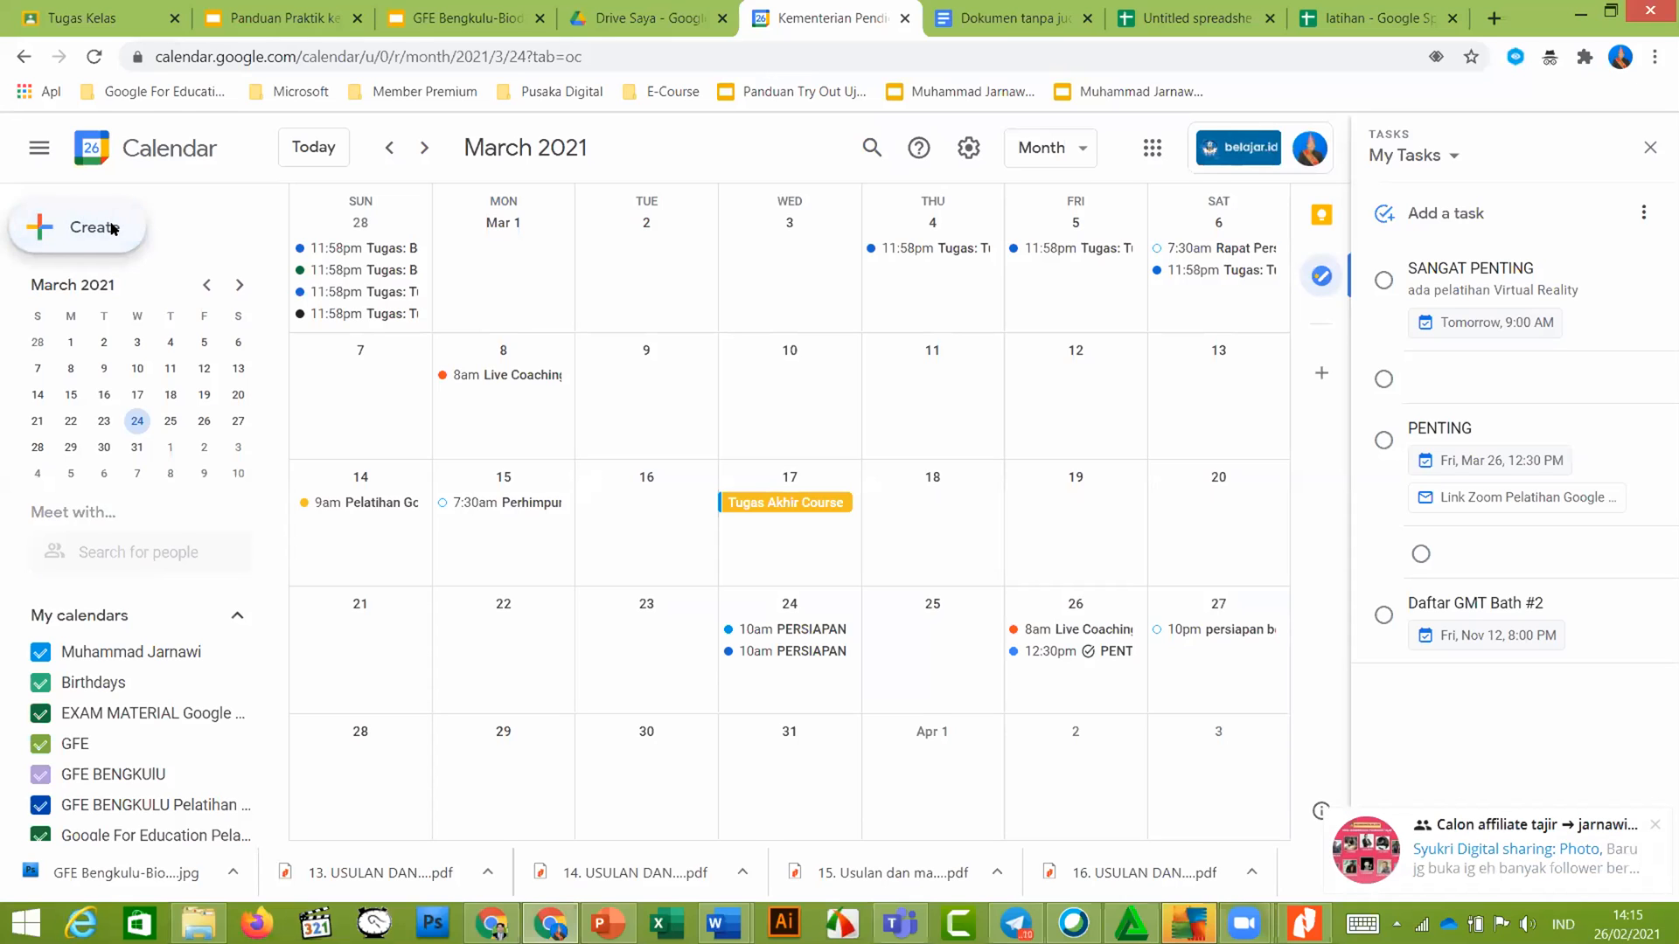
{"action": "type", "text": "Rapat K"}
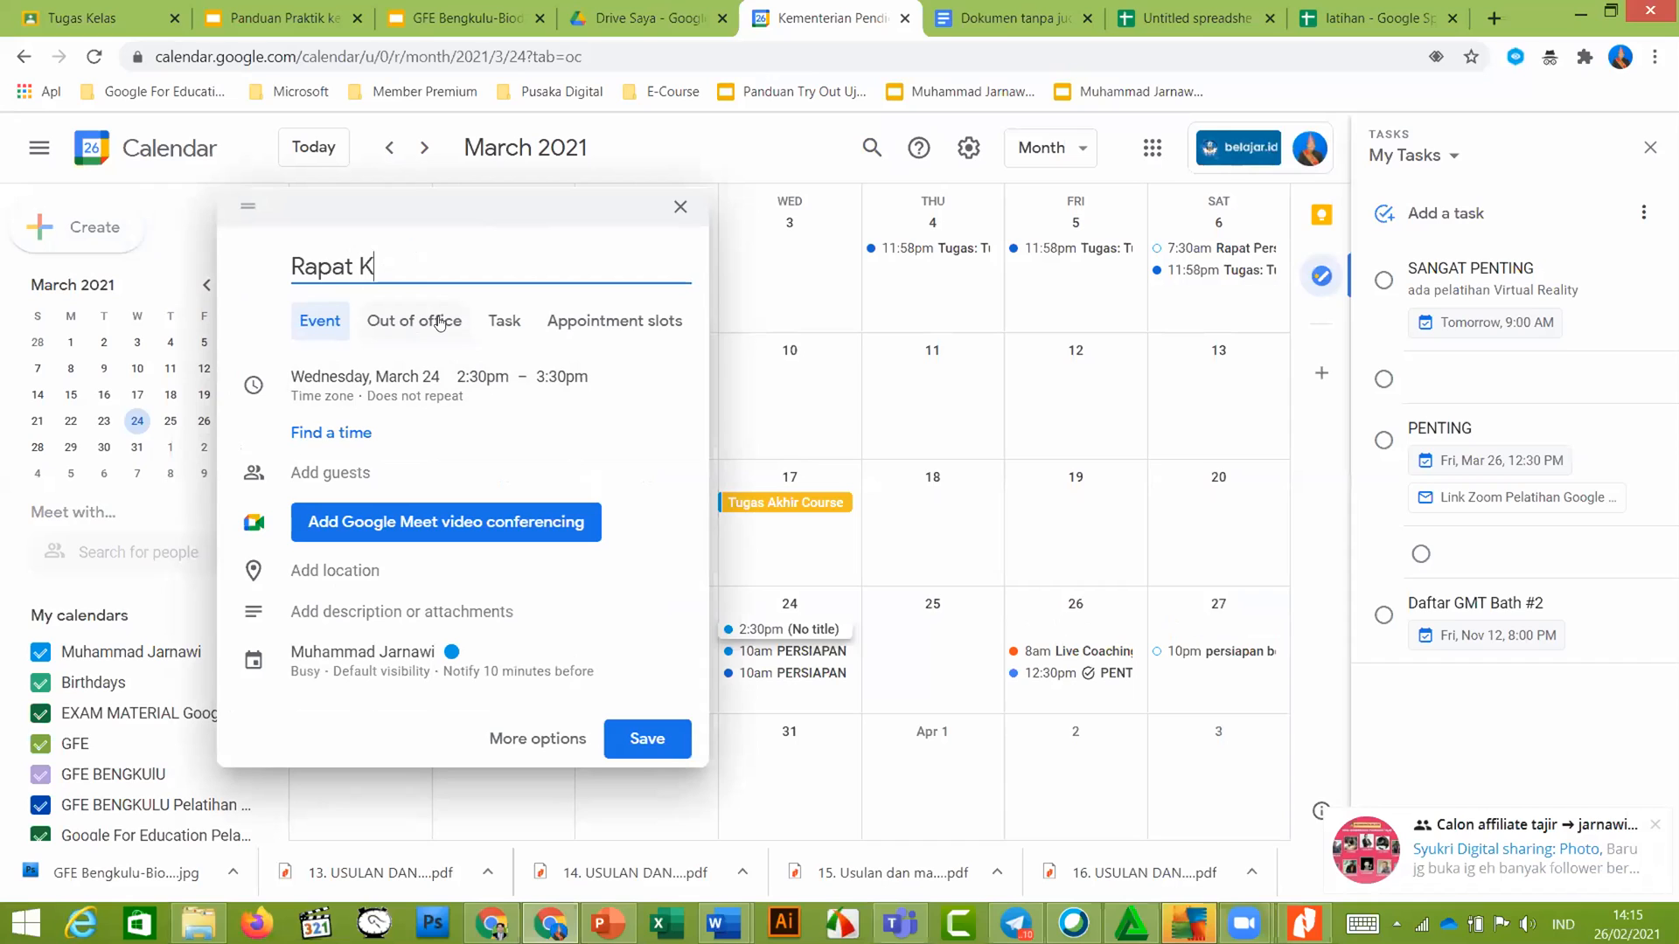
{"action": "type", "text": "enaikan Kelas"}
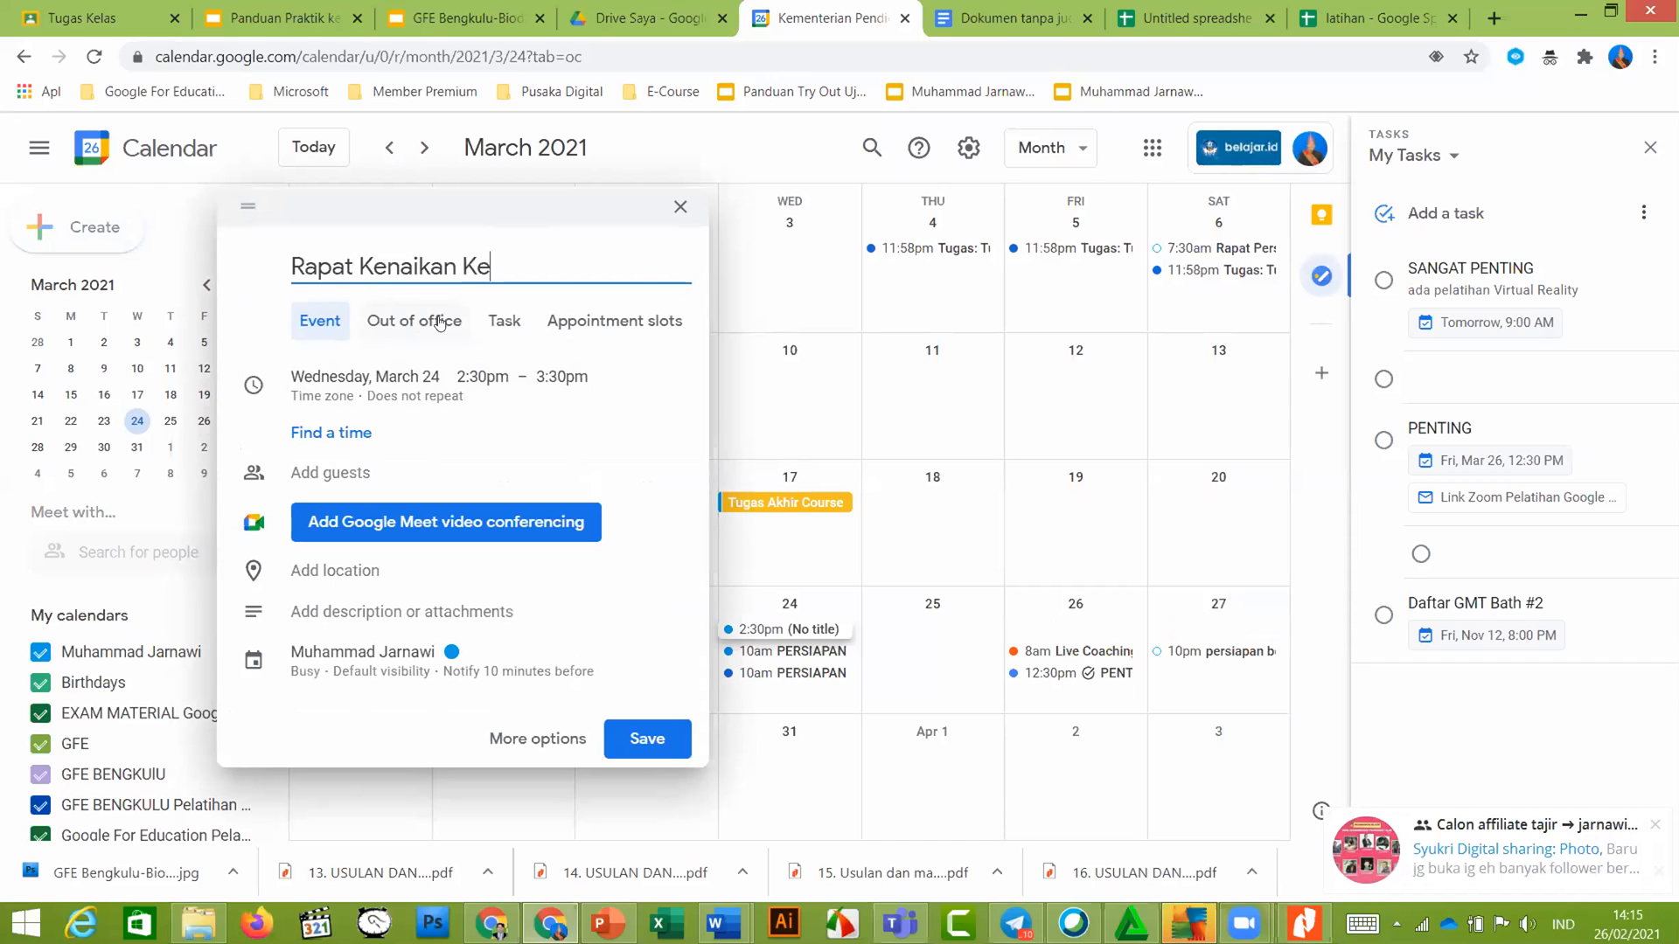
{"action": "left_click", "coordinate": [444, 377]}
{"action": "left_click", "coordinate": [431, 348]}
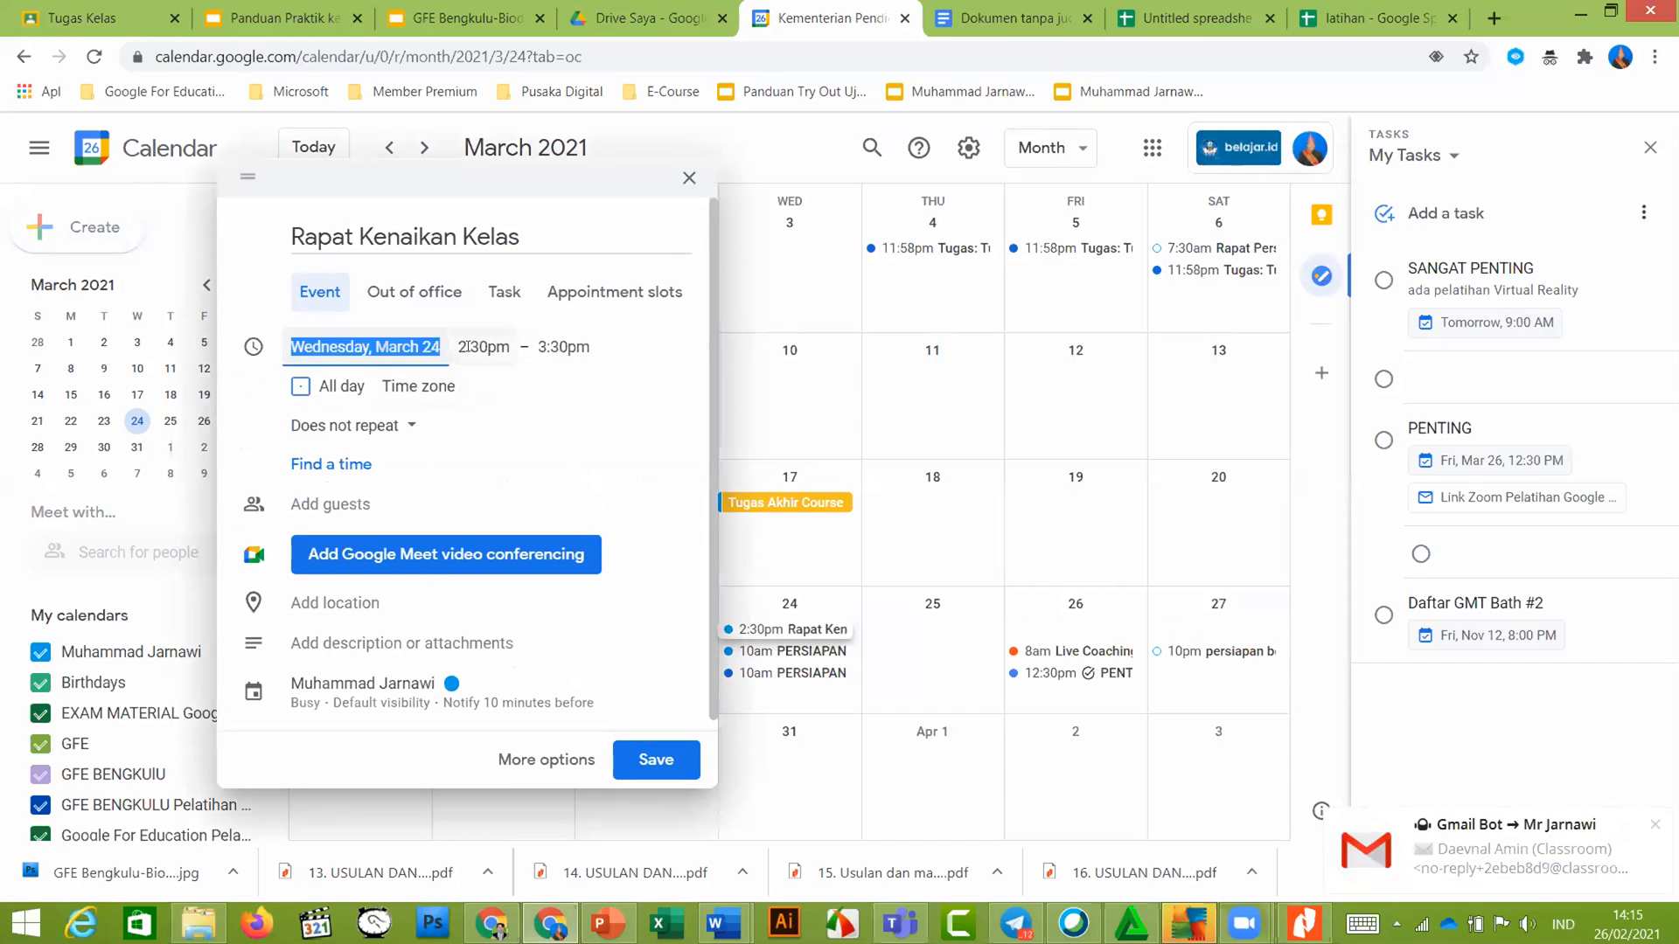
Set the event to run 10:00am–12:00pm on Wednesday, March 24
{"action": "left_click", "coordinate": [469, 346]}
{"action": "scroll", "coordinate": [479, 411], "scroll_direction": "up", "scroll_amount": 8}
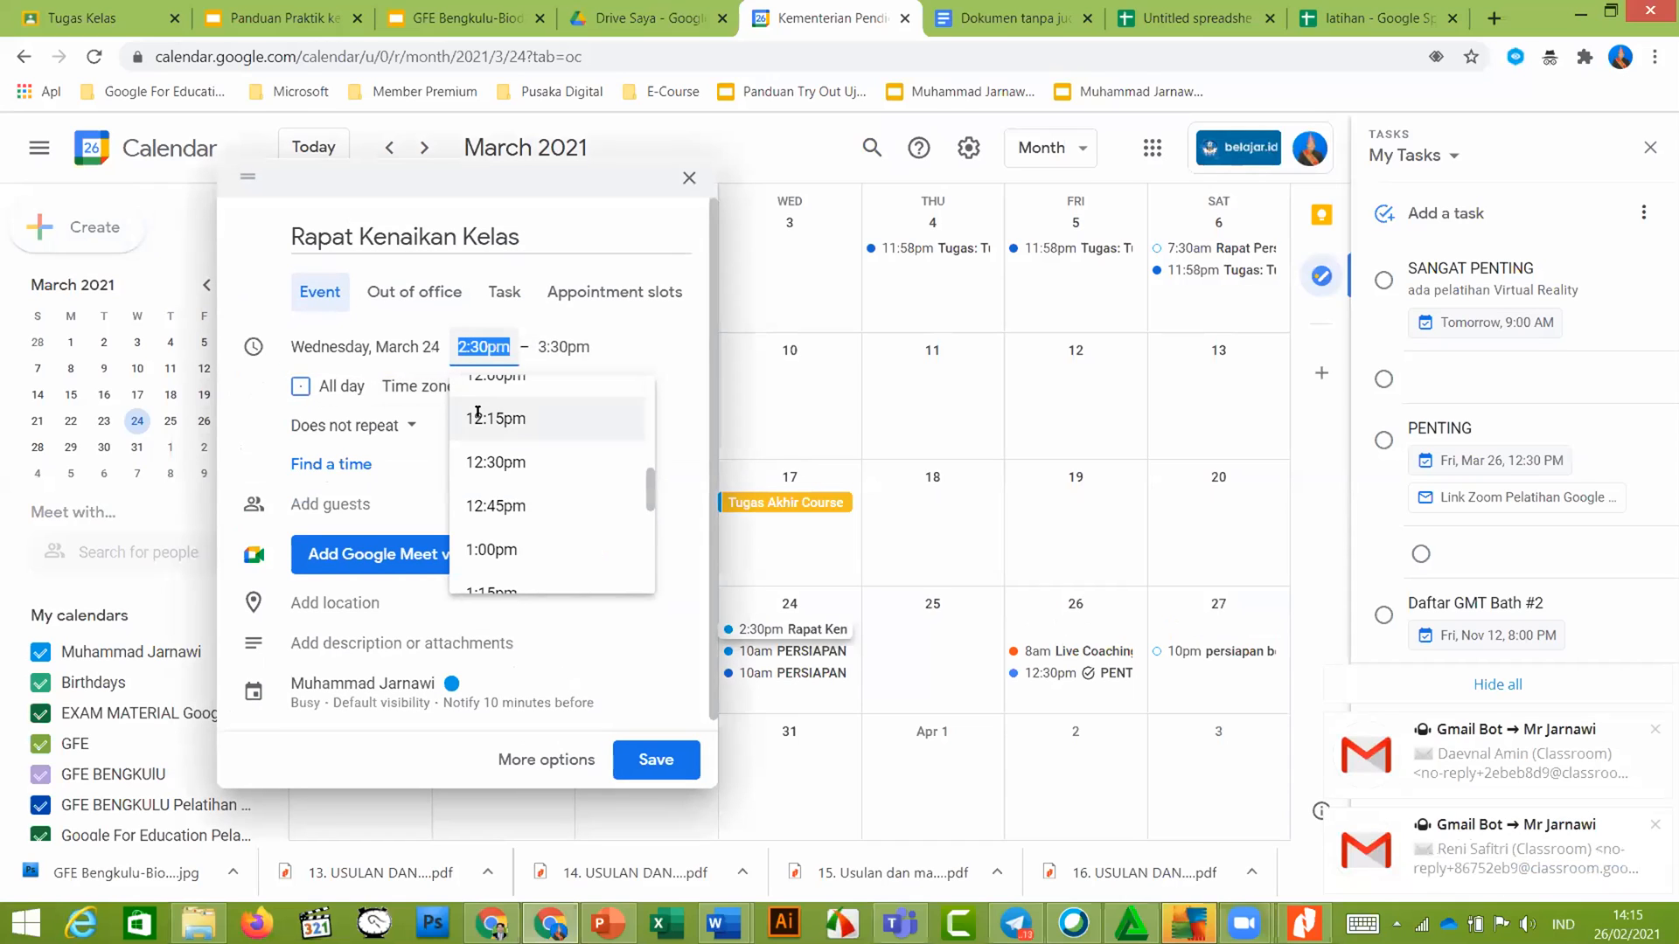
{"action": "scroll", "coordinate": [481, 420], "scroll_direction": "up", "scroll_amount": 3}
{"action": "scroll", "coordinate": [481, 446], "scroll_direction": "down", "scroll_amount": 3}
{"action": "scroll", "coordinate": [484, 453], "scroll_direction": "up", "scroll_amount": 1}
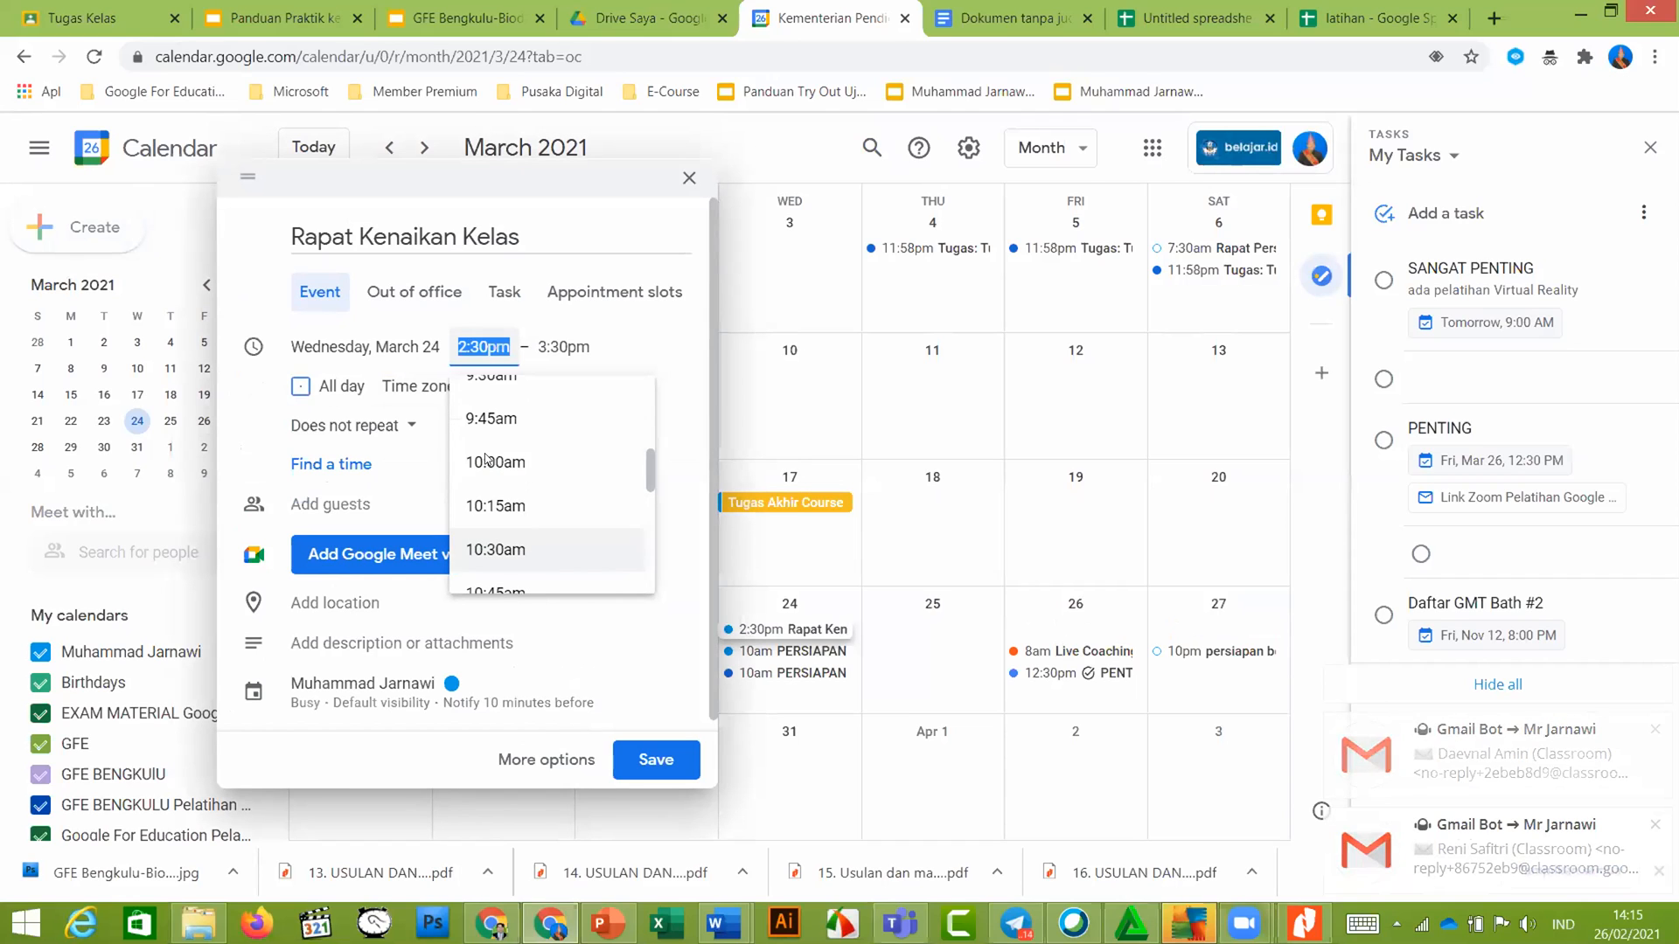
{"action": "left_click", "coordinate": [486, 459]}
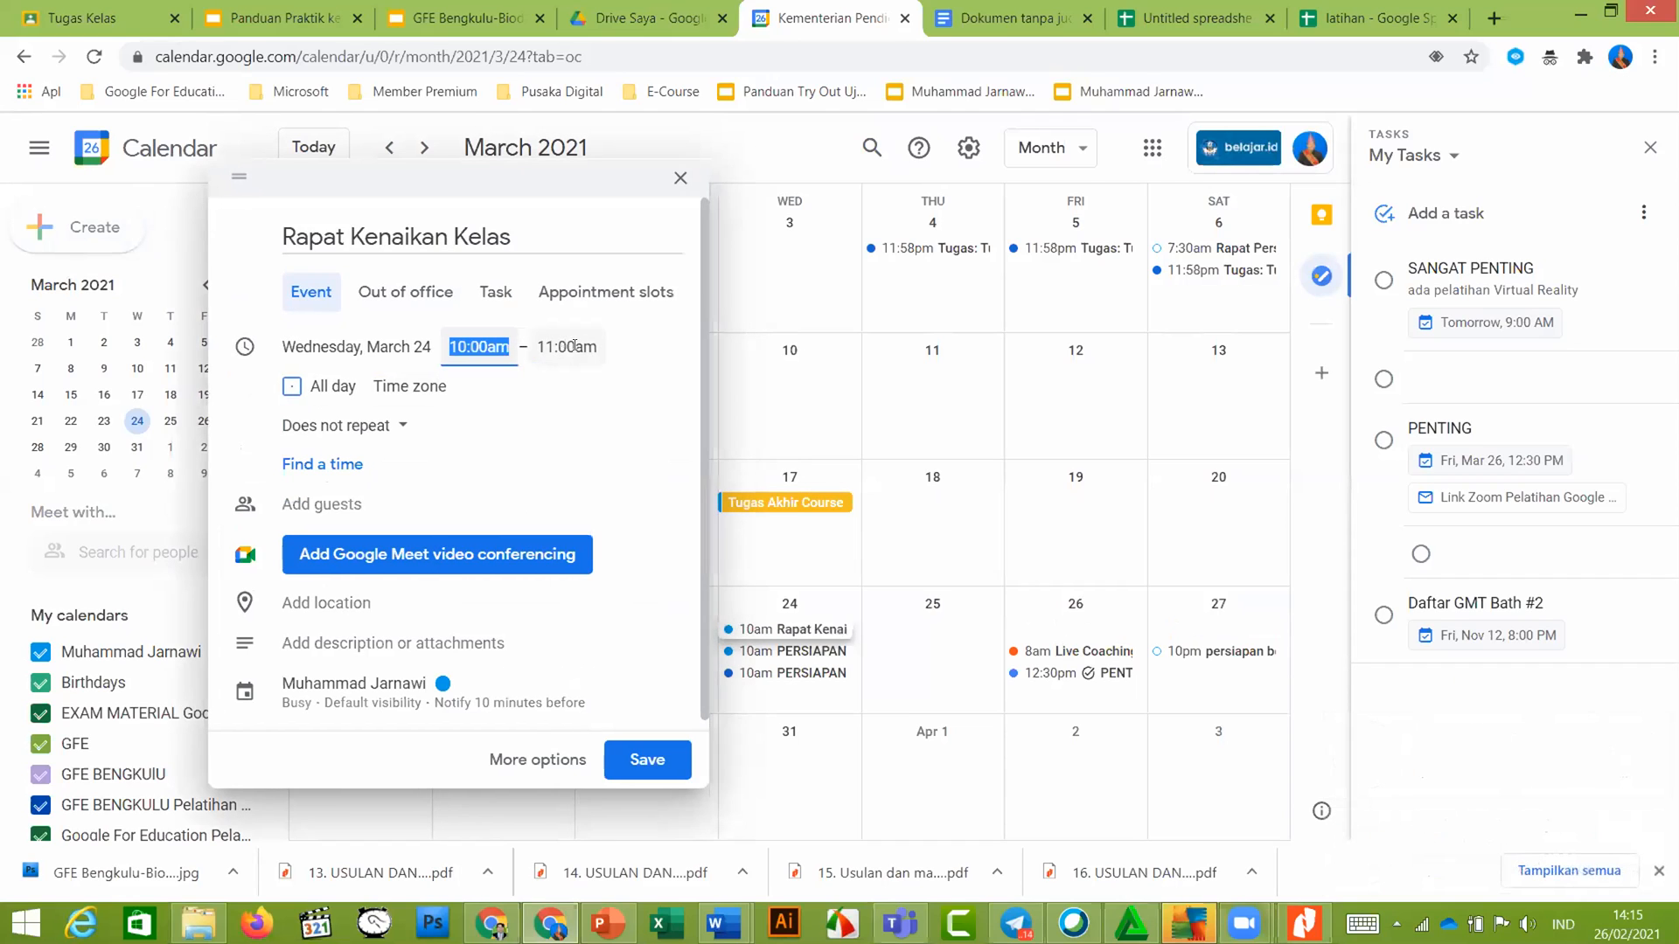
{"action": "left_click", "coordinate": [572, 346]}
{"action": "left_click", "coordinate": [567, 572]}
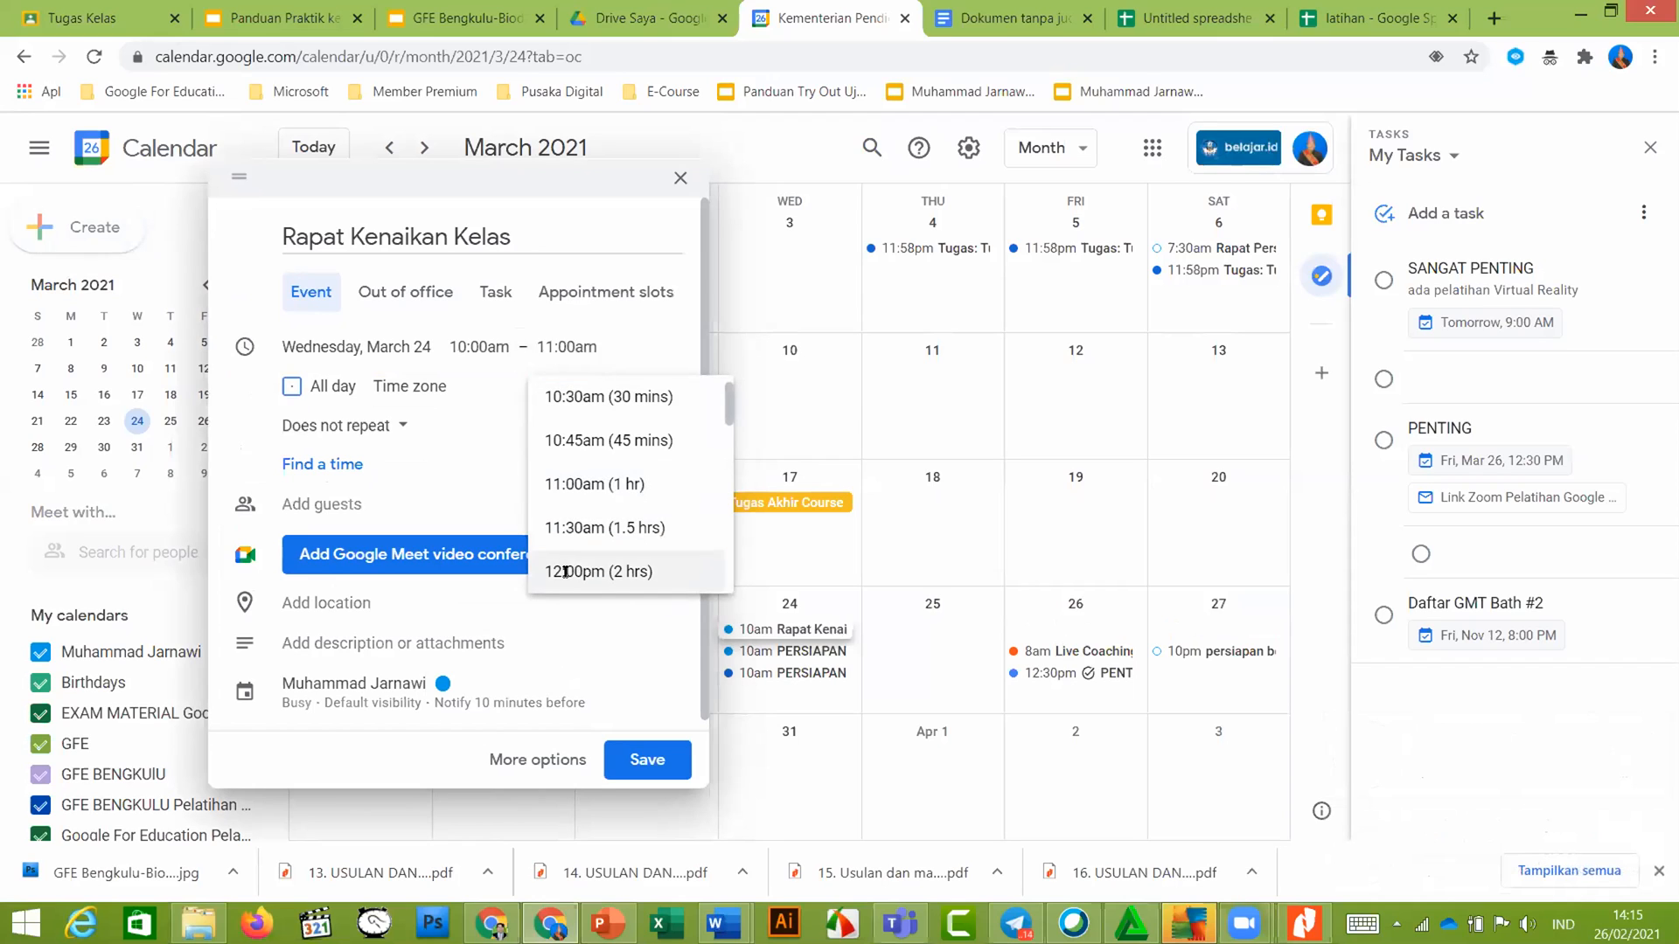
{"action": "scroll", "coordinate": [520, 443], "scroll_direction": "down", "scroll_amount": 1}
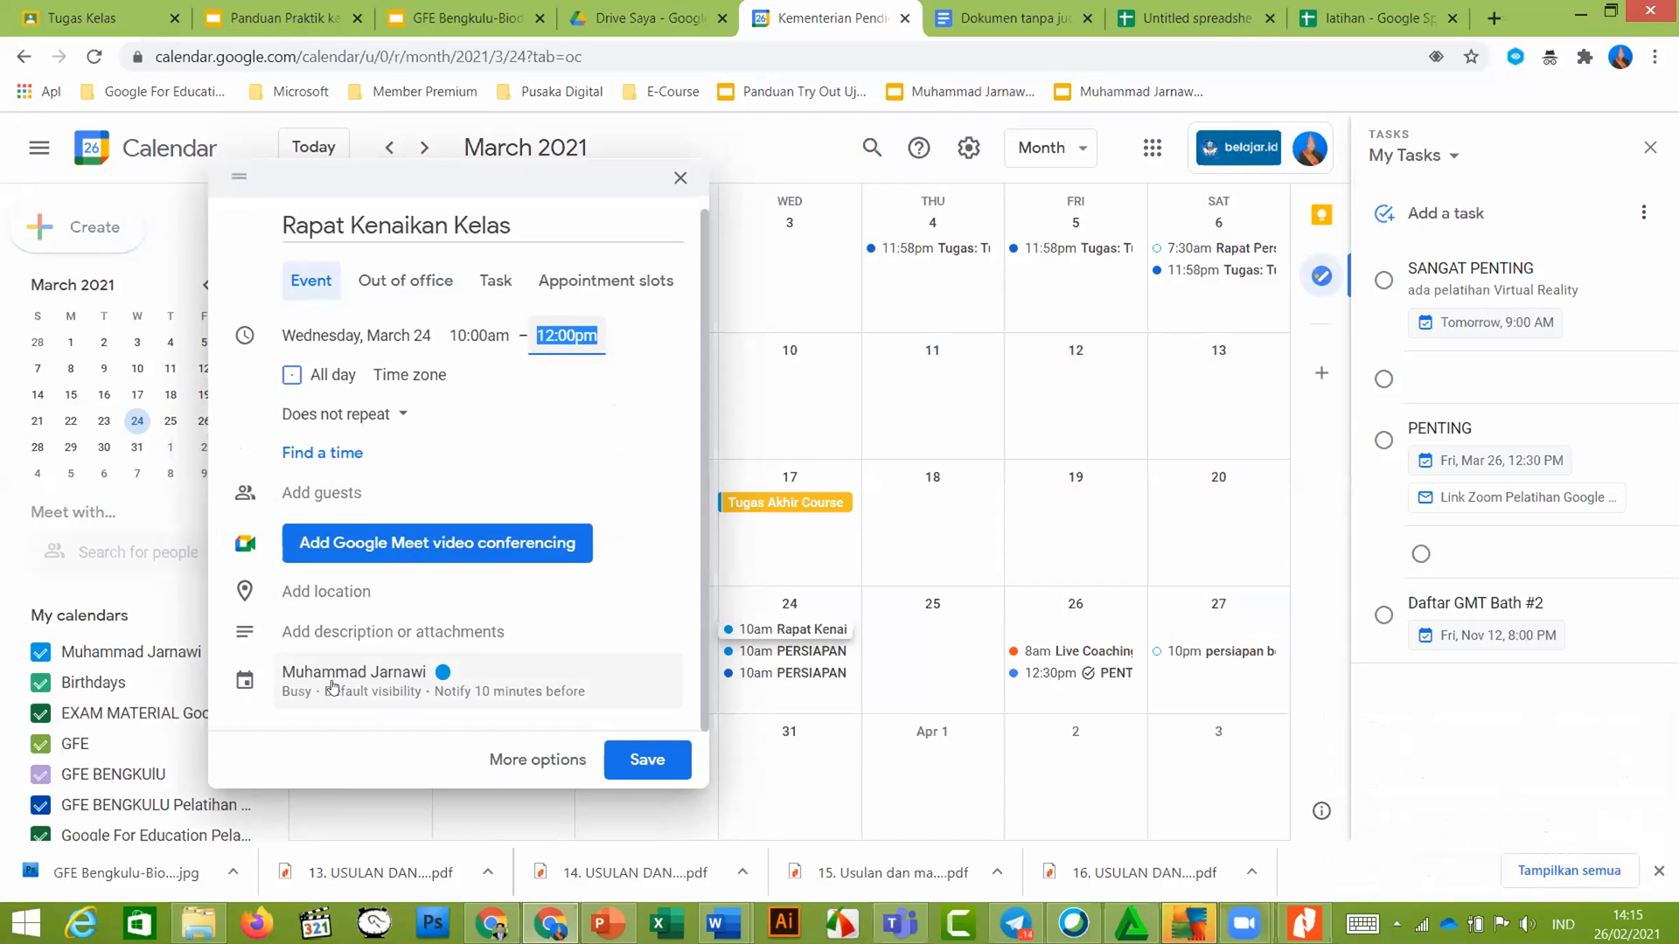
{"action": "left_click", "coordinate": [411, 674]}
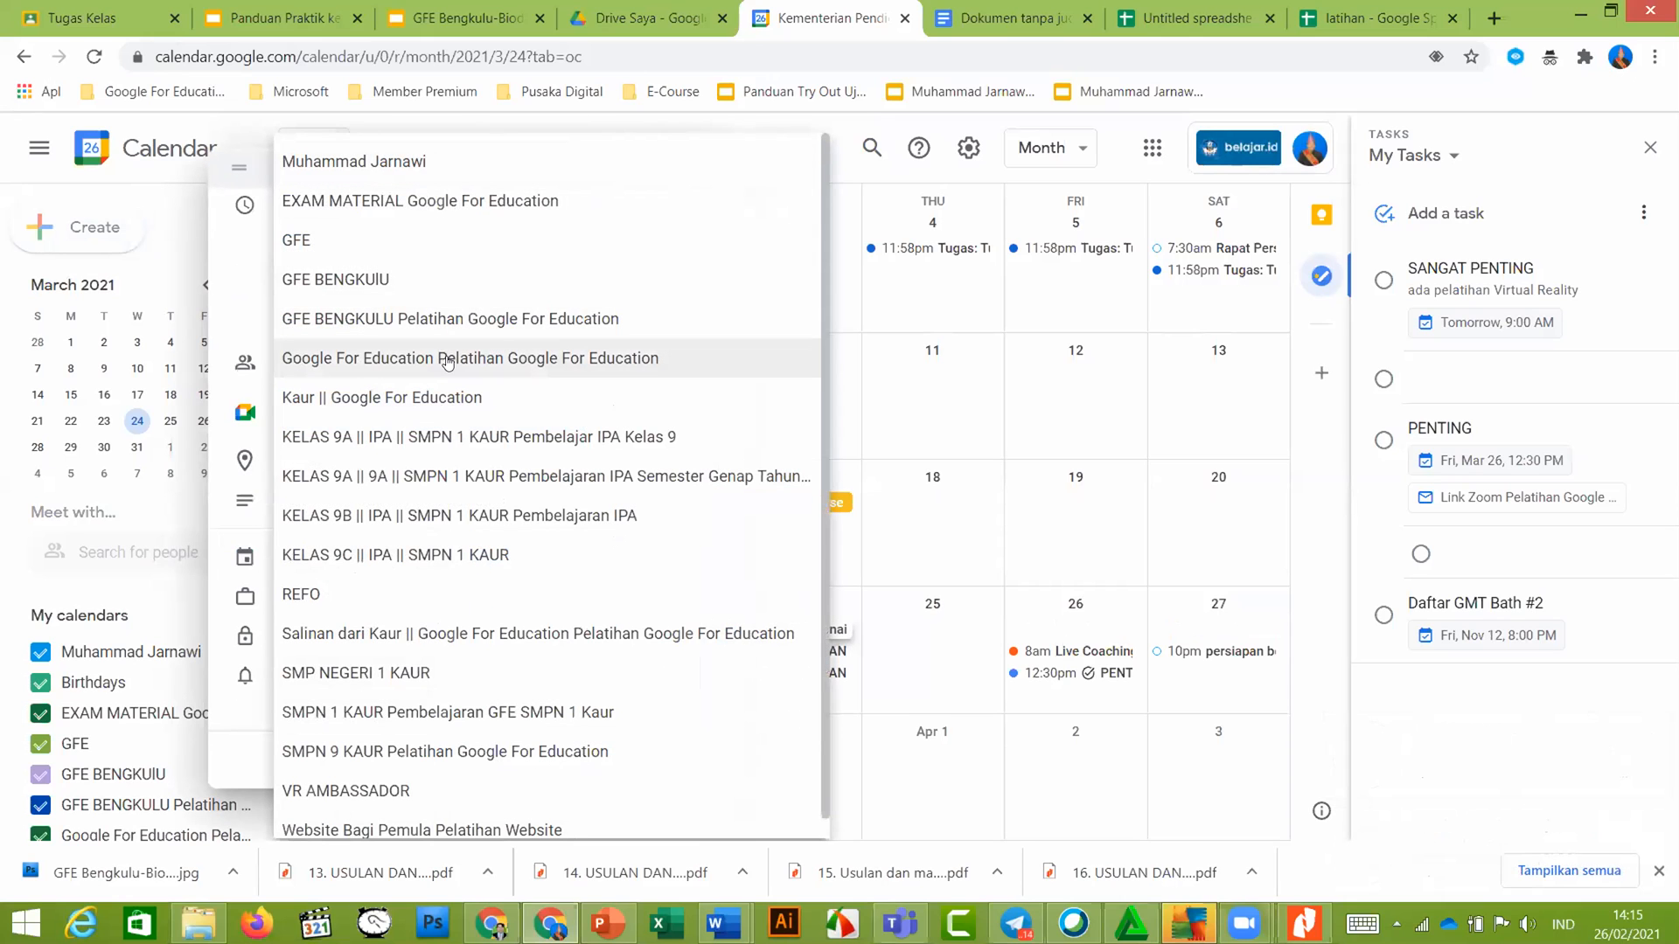
Place Rapat Kenaikan Kelas on the SMPN 1 KAUR Pembelajaran GFE SMPN 1 Kaur calendar
{"action": "scroll", "coordinate": [447, 364], "scroll_direction": "down", "scroll_amount": 1}
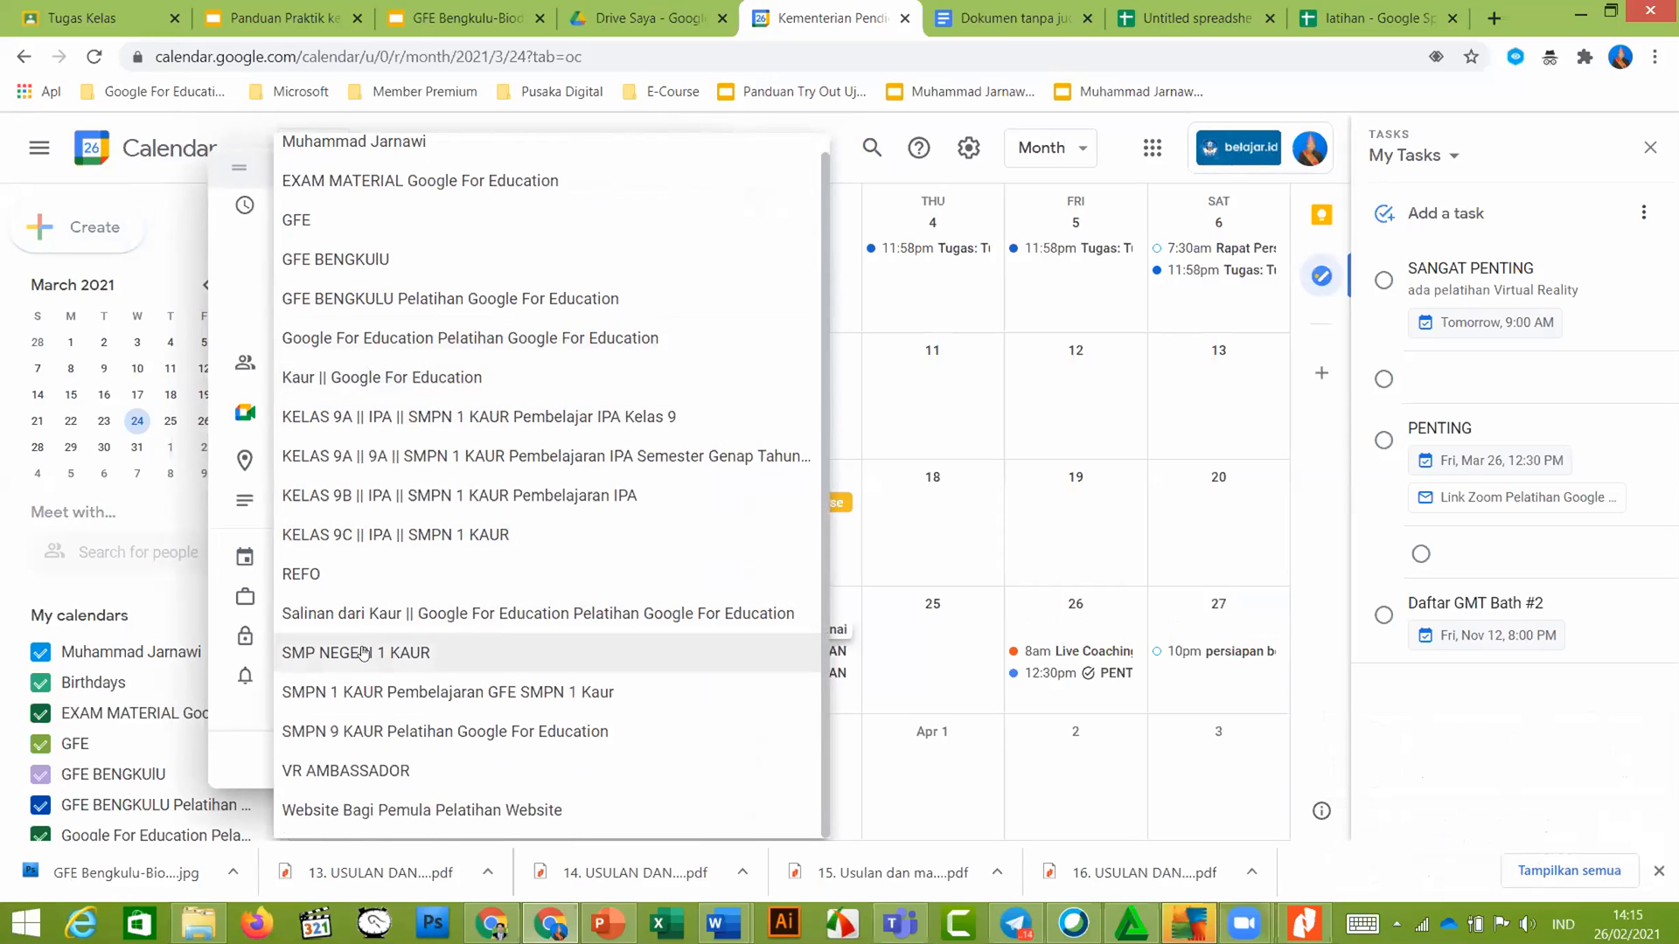
{"action": "left_click", "coordinate": [432, 694]}
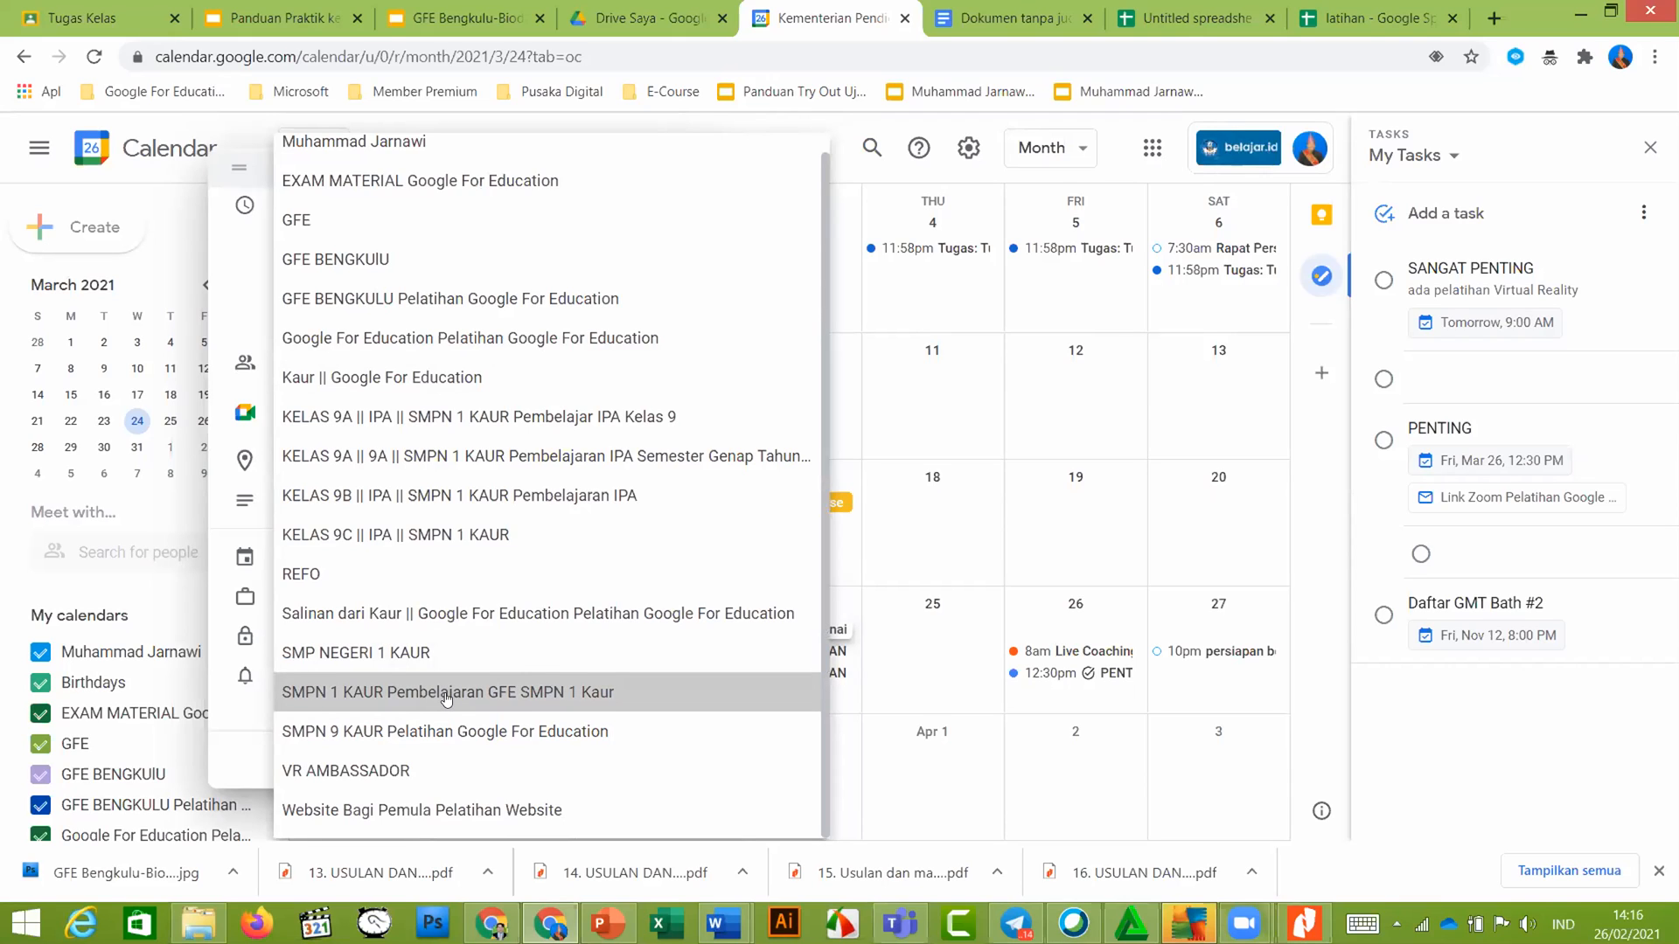
{"action": "left_click", "coordinate": [446, 697]}
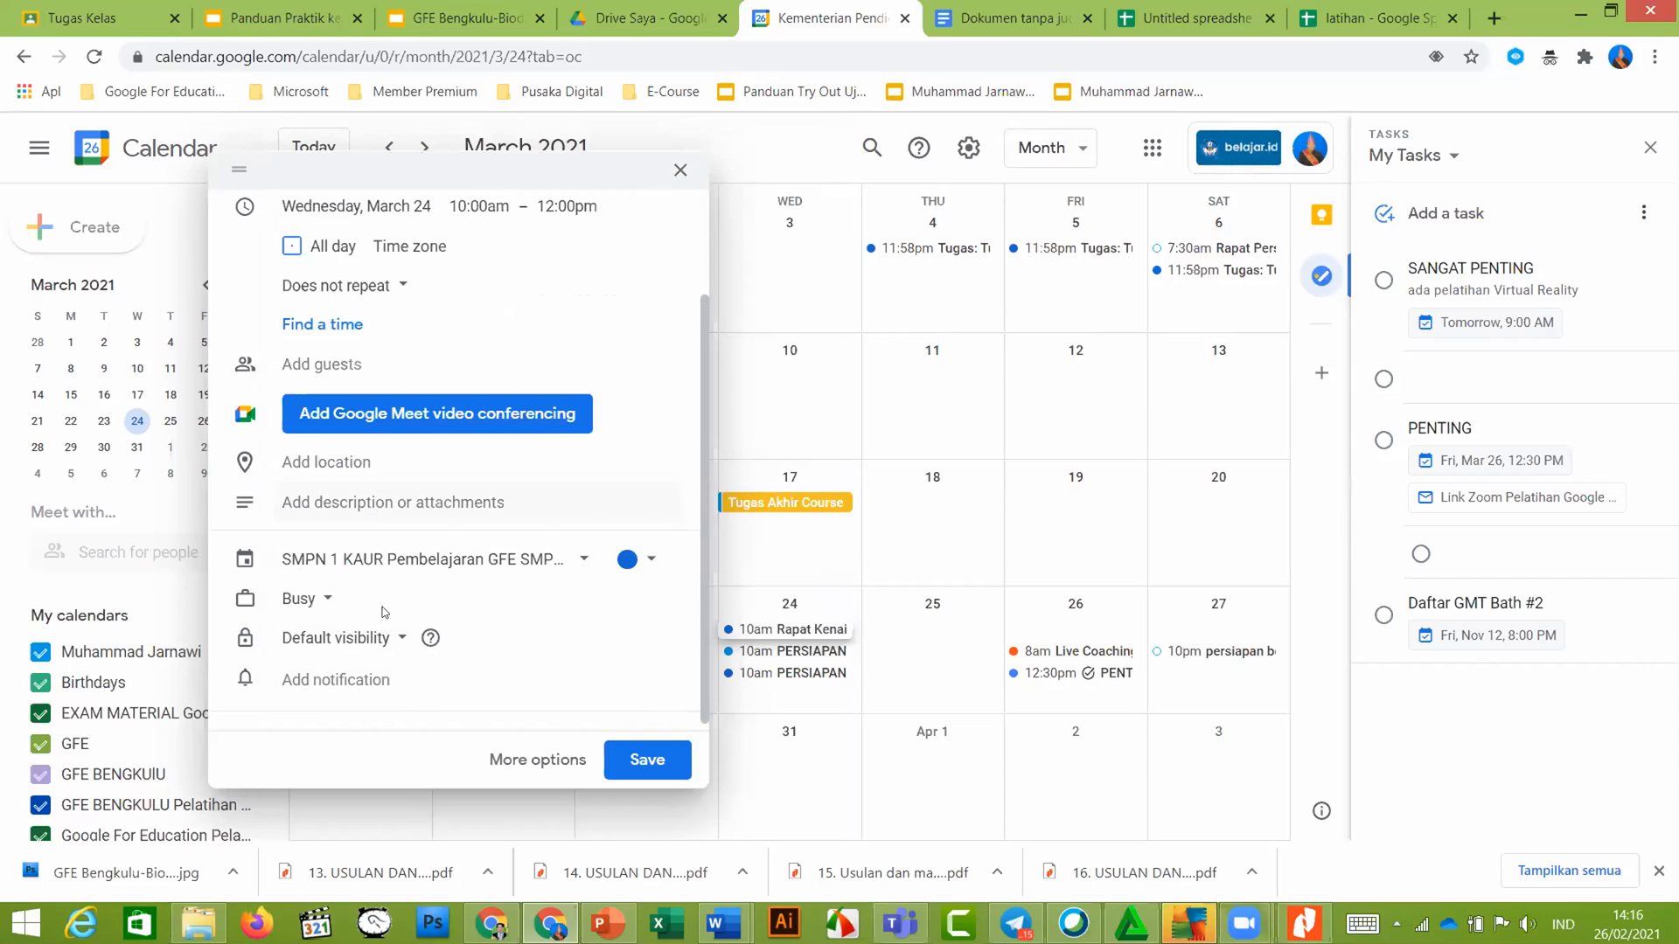
{"action": "scroll", "coordinate": [393, 411], "scroll_direction": "up", "scroll_amount": 2}
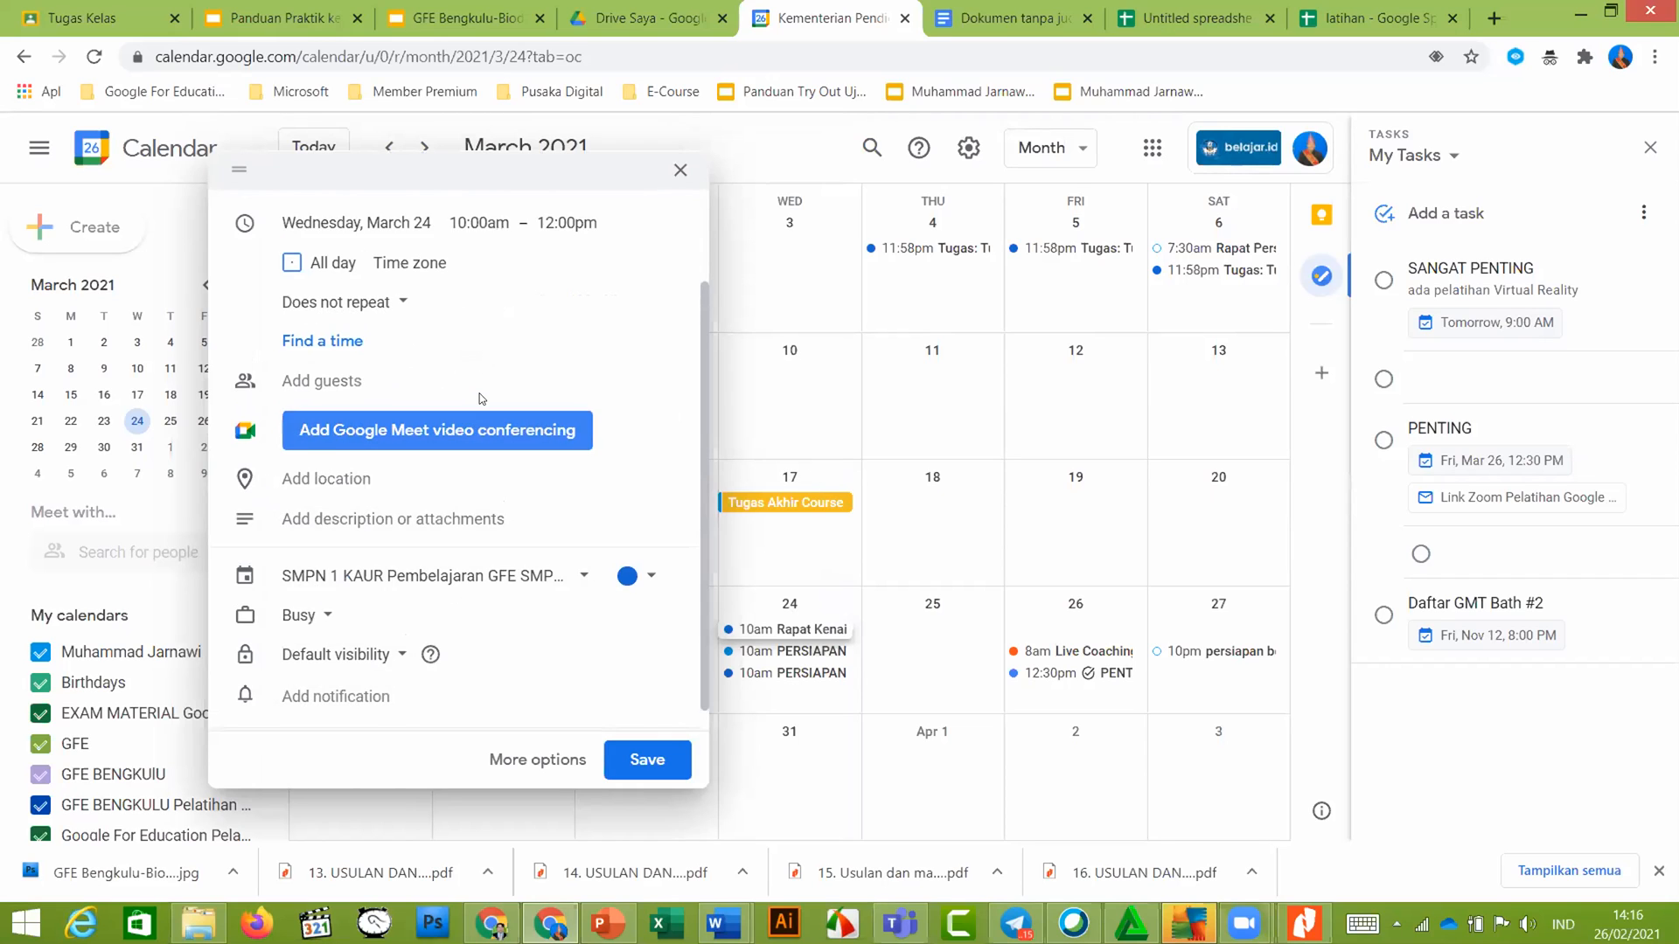
{"action": "scroll", "coordinate": [509, 447], "scroll_direction": "down", "scroll_amount": 2}
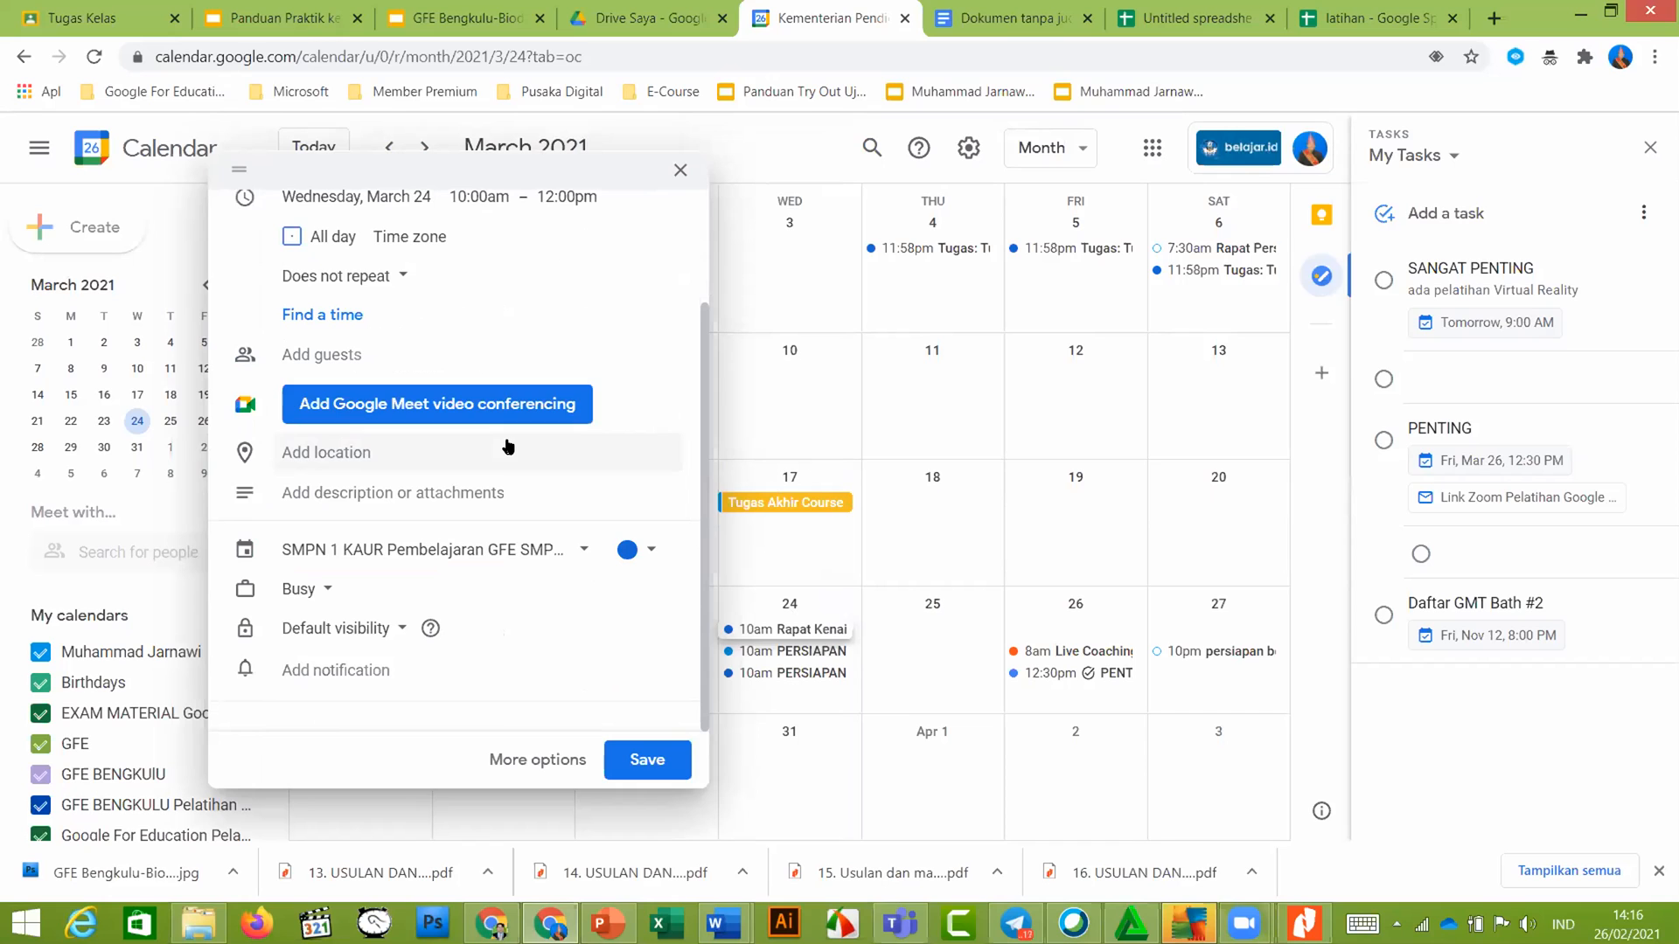
{"action": "left_click", "coordinate": [318, 19]}
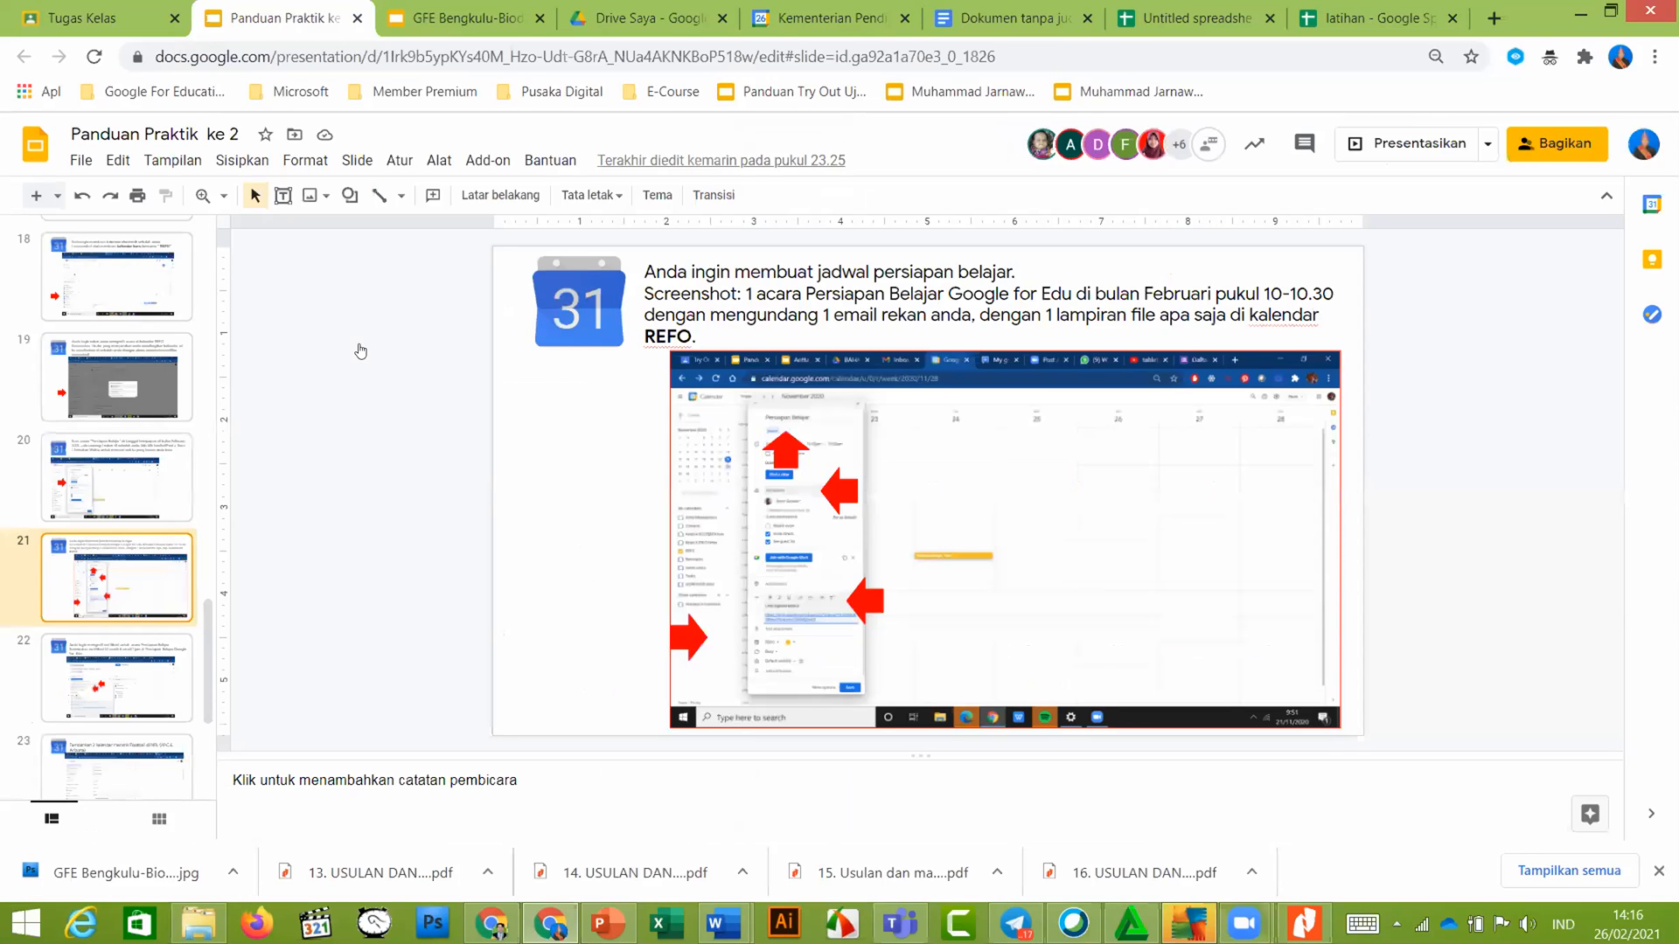
{"action": "left_click", "coordinate": [120, 681]}
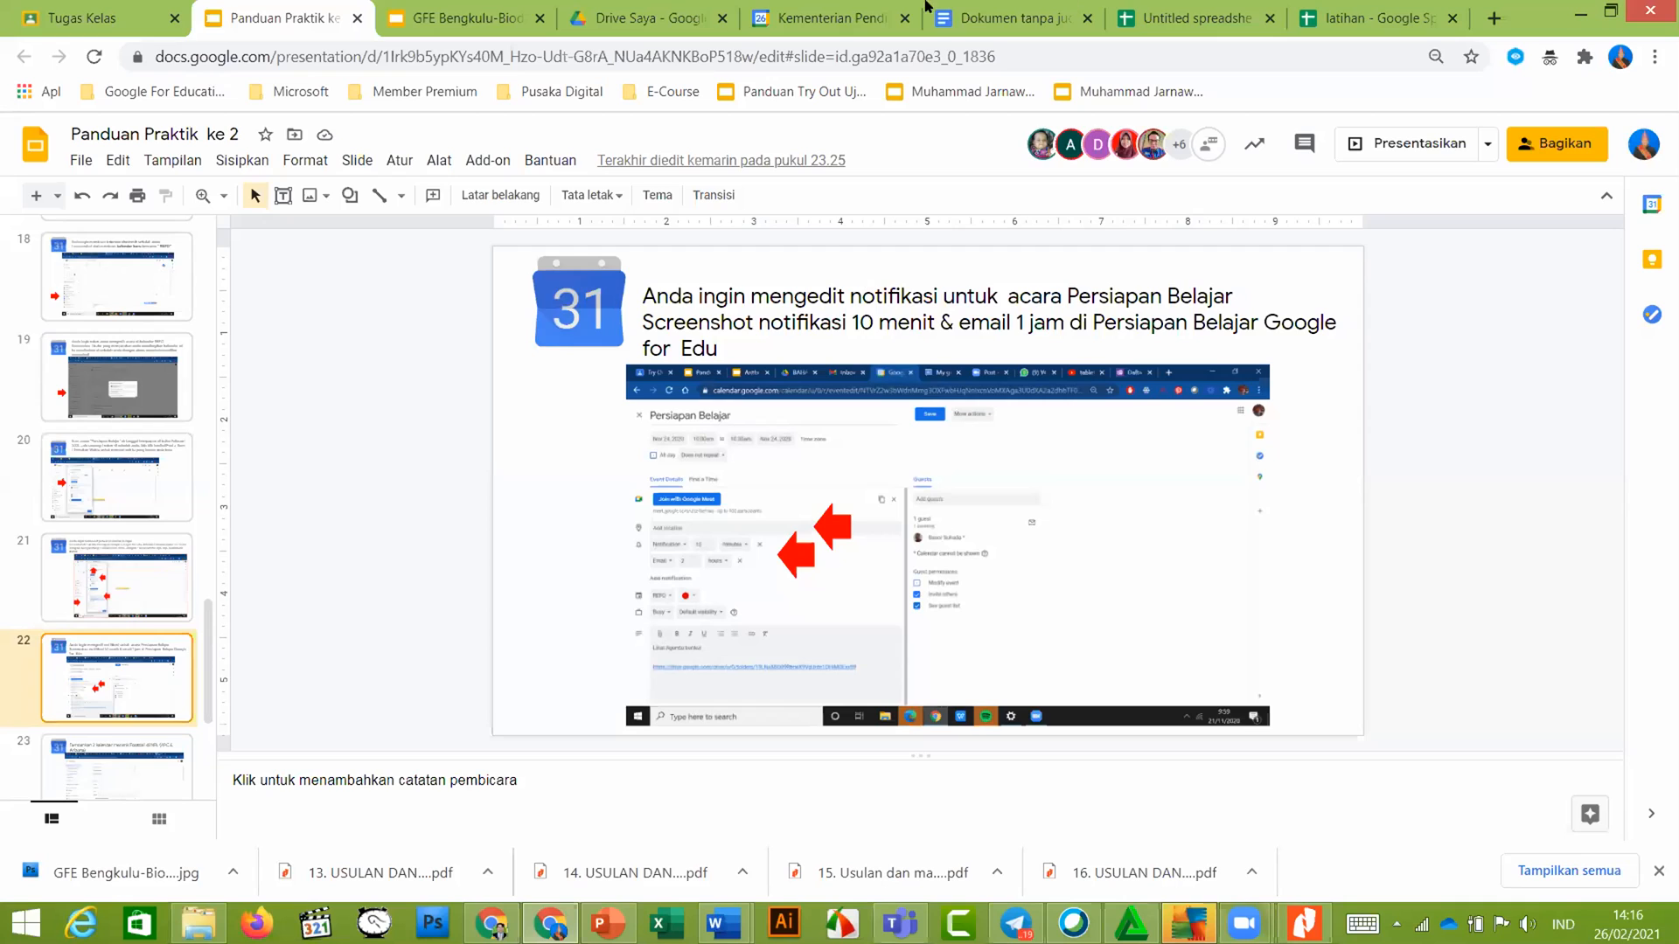
{"action": "left_click", "coordinate": [842, 14]}
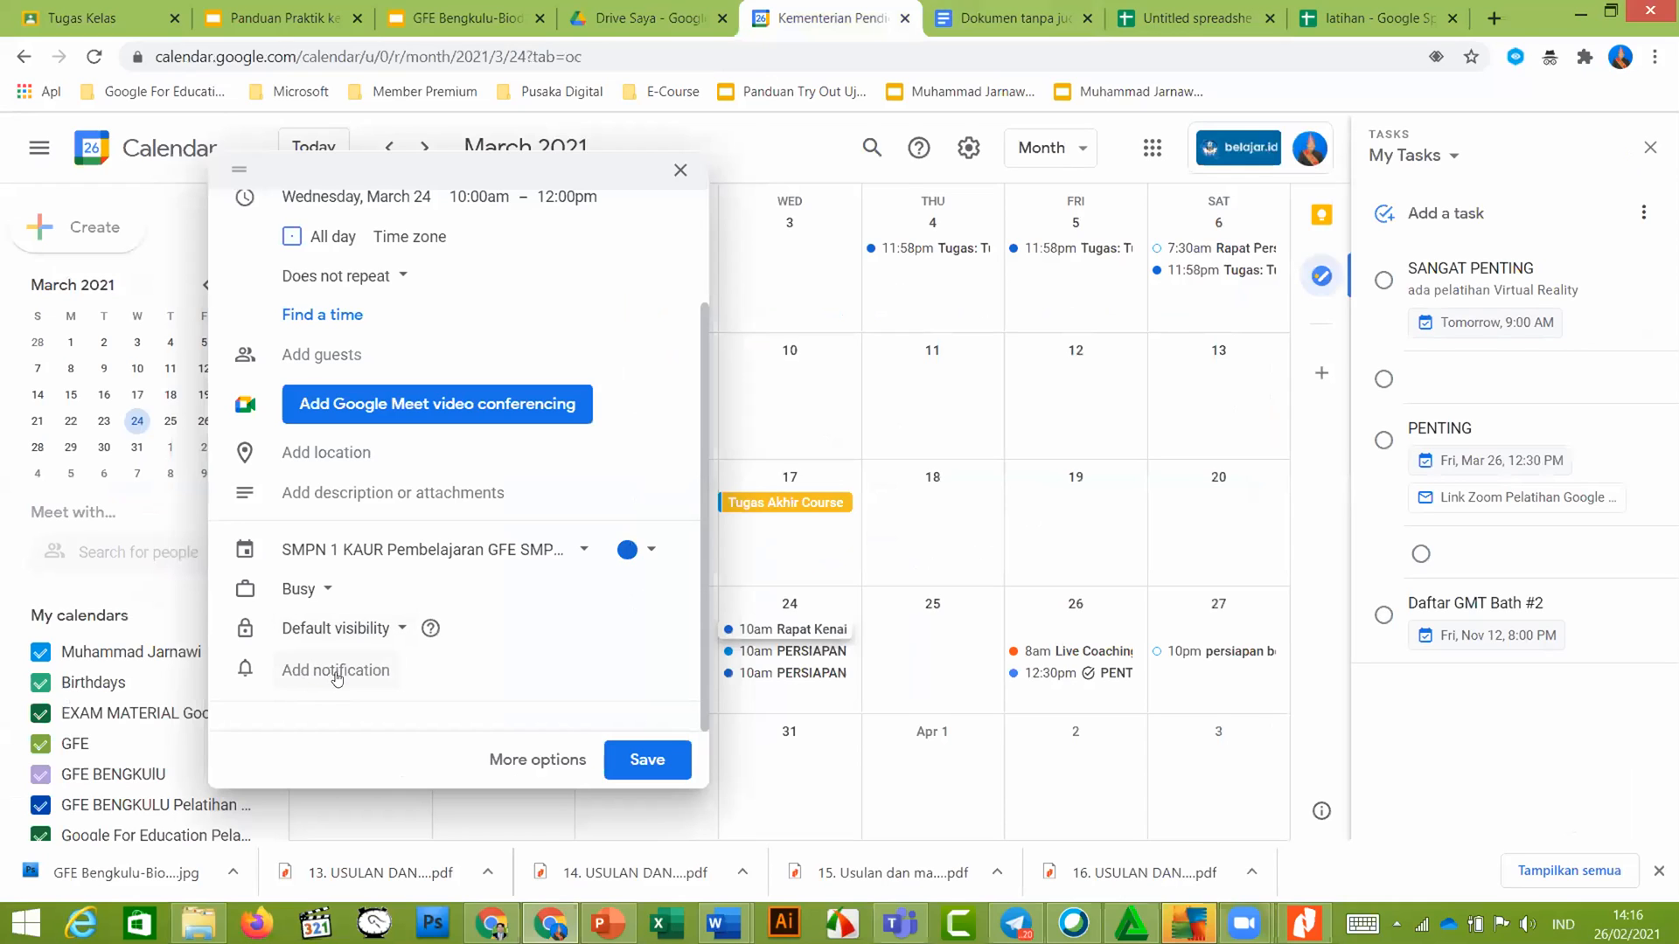
Give the event a 1-hour-before reminder plus a 10-minutes-before reminder, then return to the guide slides
{"action": "left_click", "coordinate": [333, 669]}
{"action": "scroll", "coordinate": [411, 655], "scroll_direction": "down", "scroll_amount": 1}
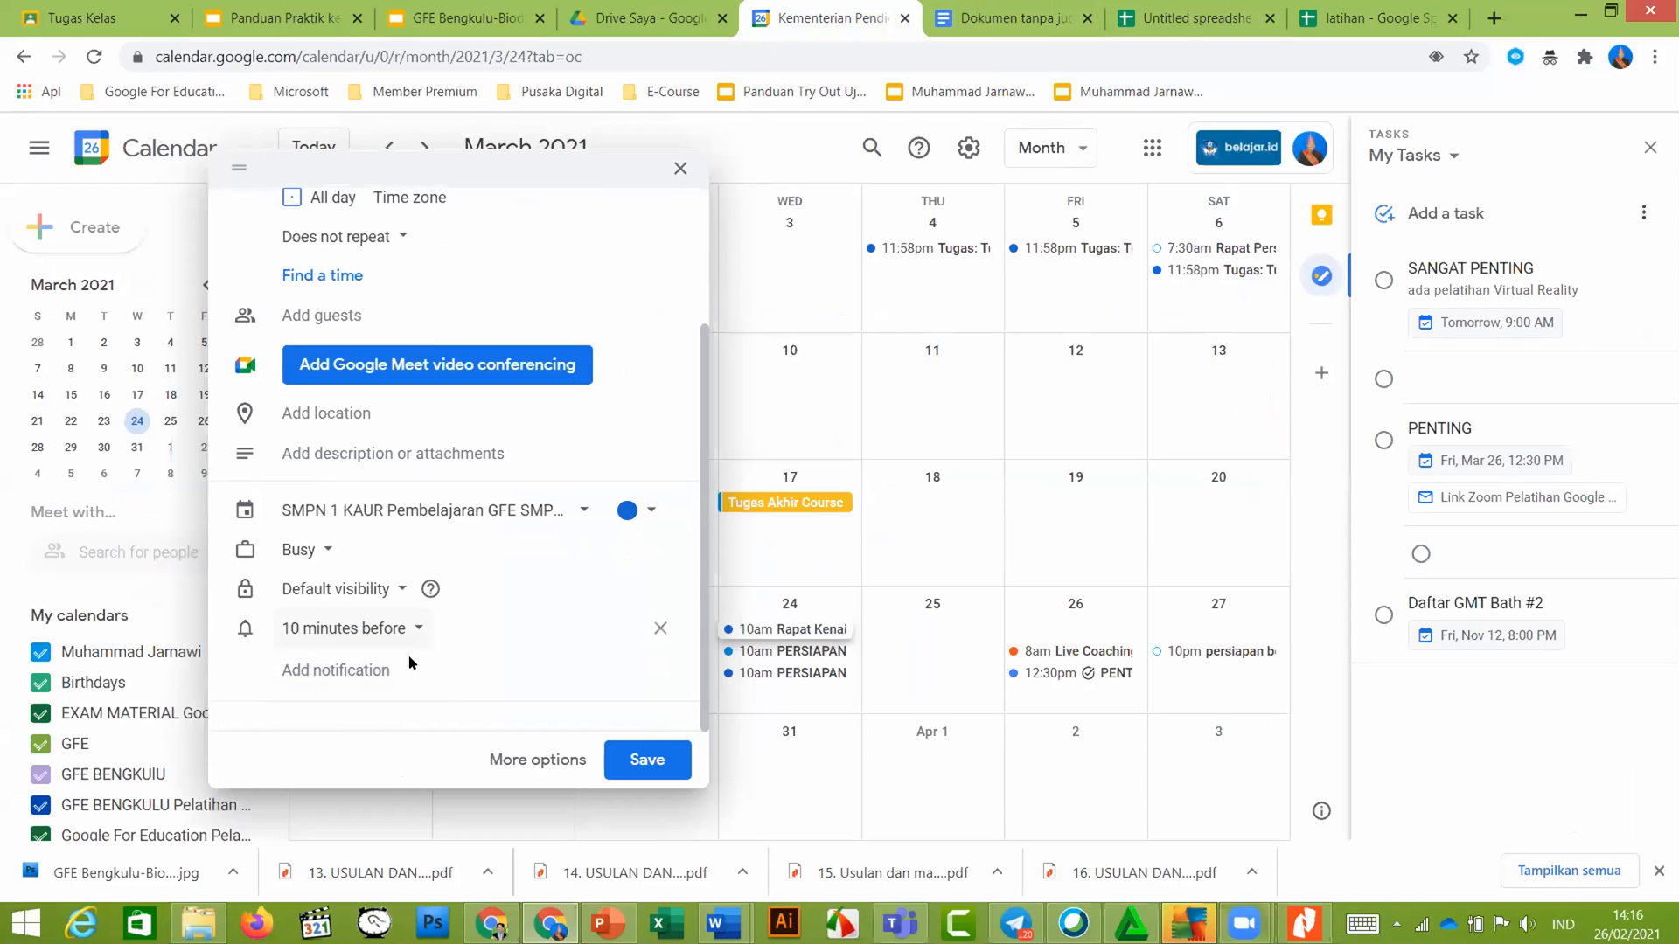
{"action": "left_click", "coordinate": [417, 630]}
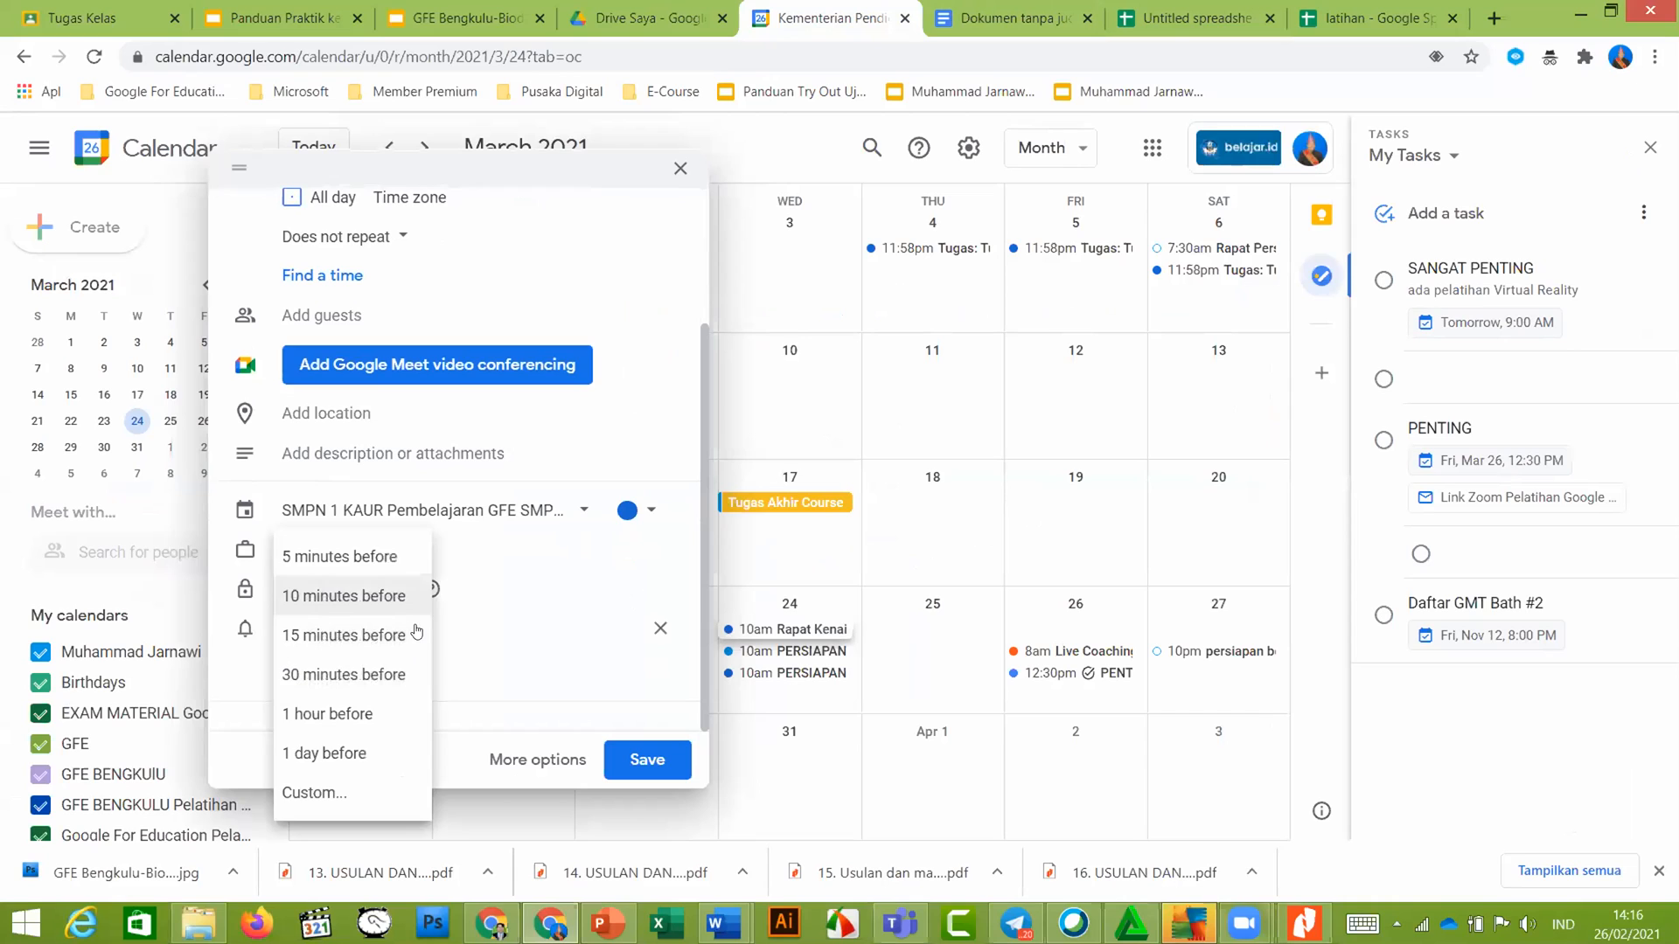
{"action": "left_click", "coordinate": [359, 715]}
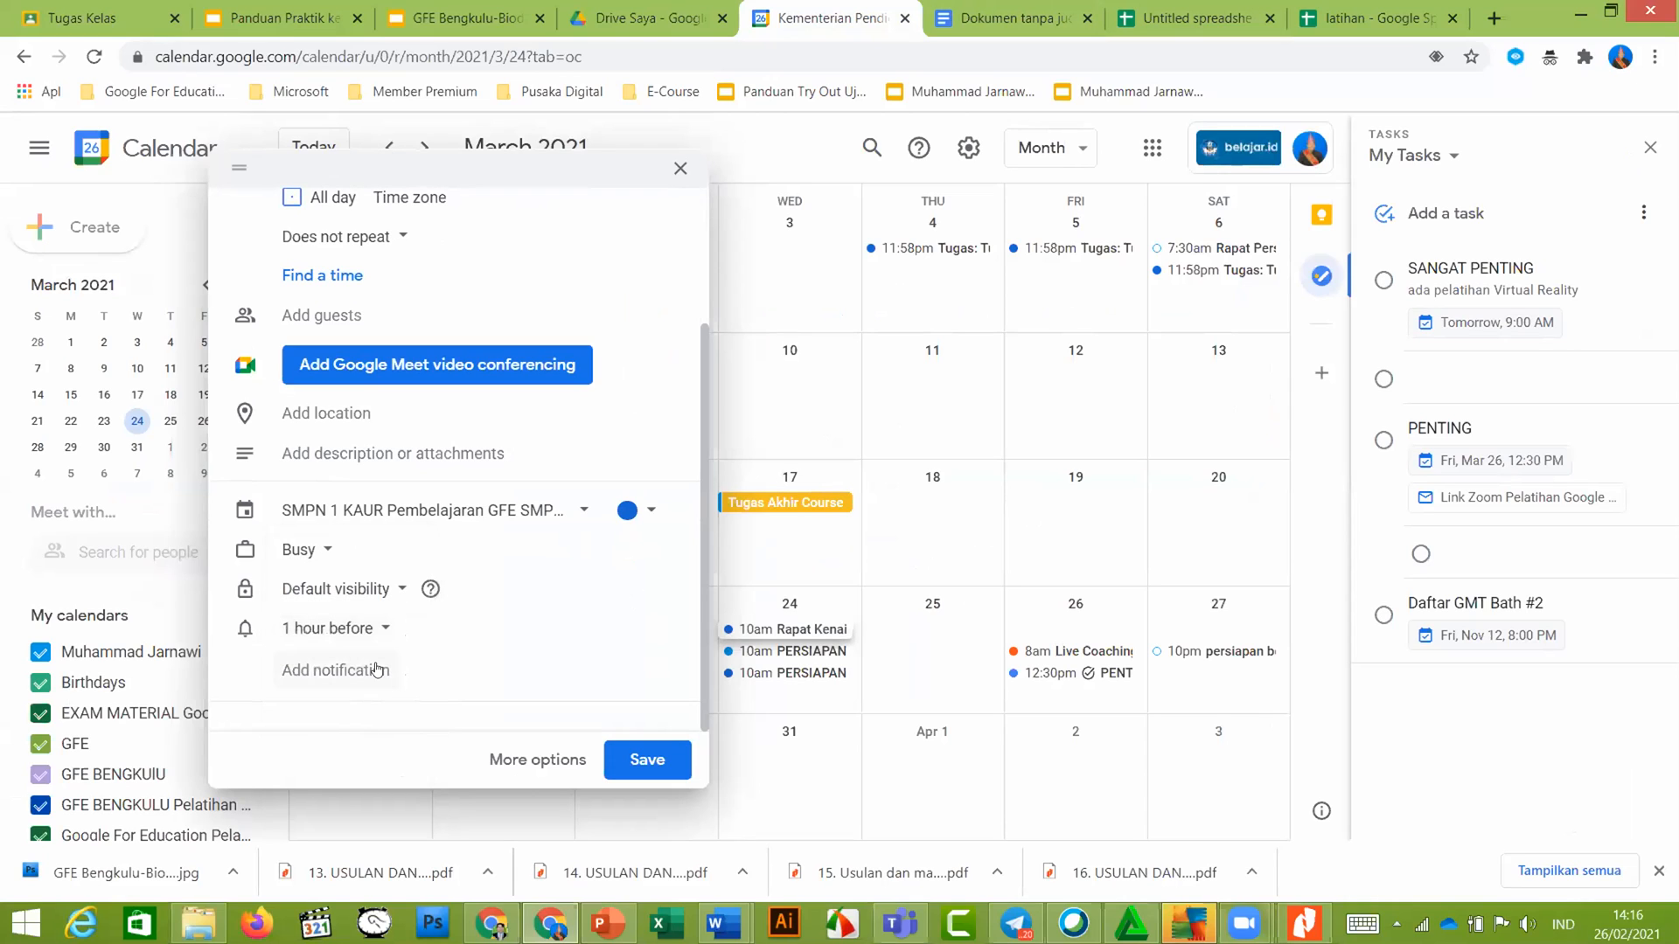
{"action": "left_click", "coordinate": [360, 673]}
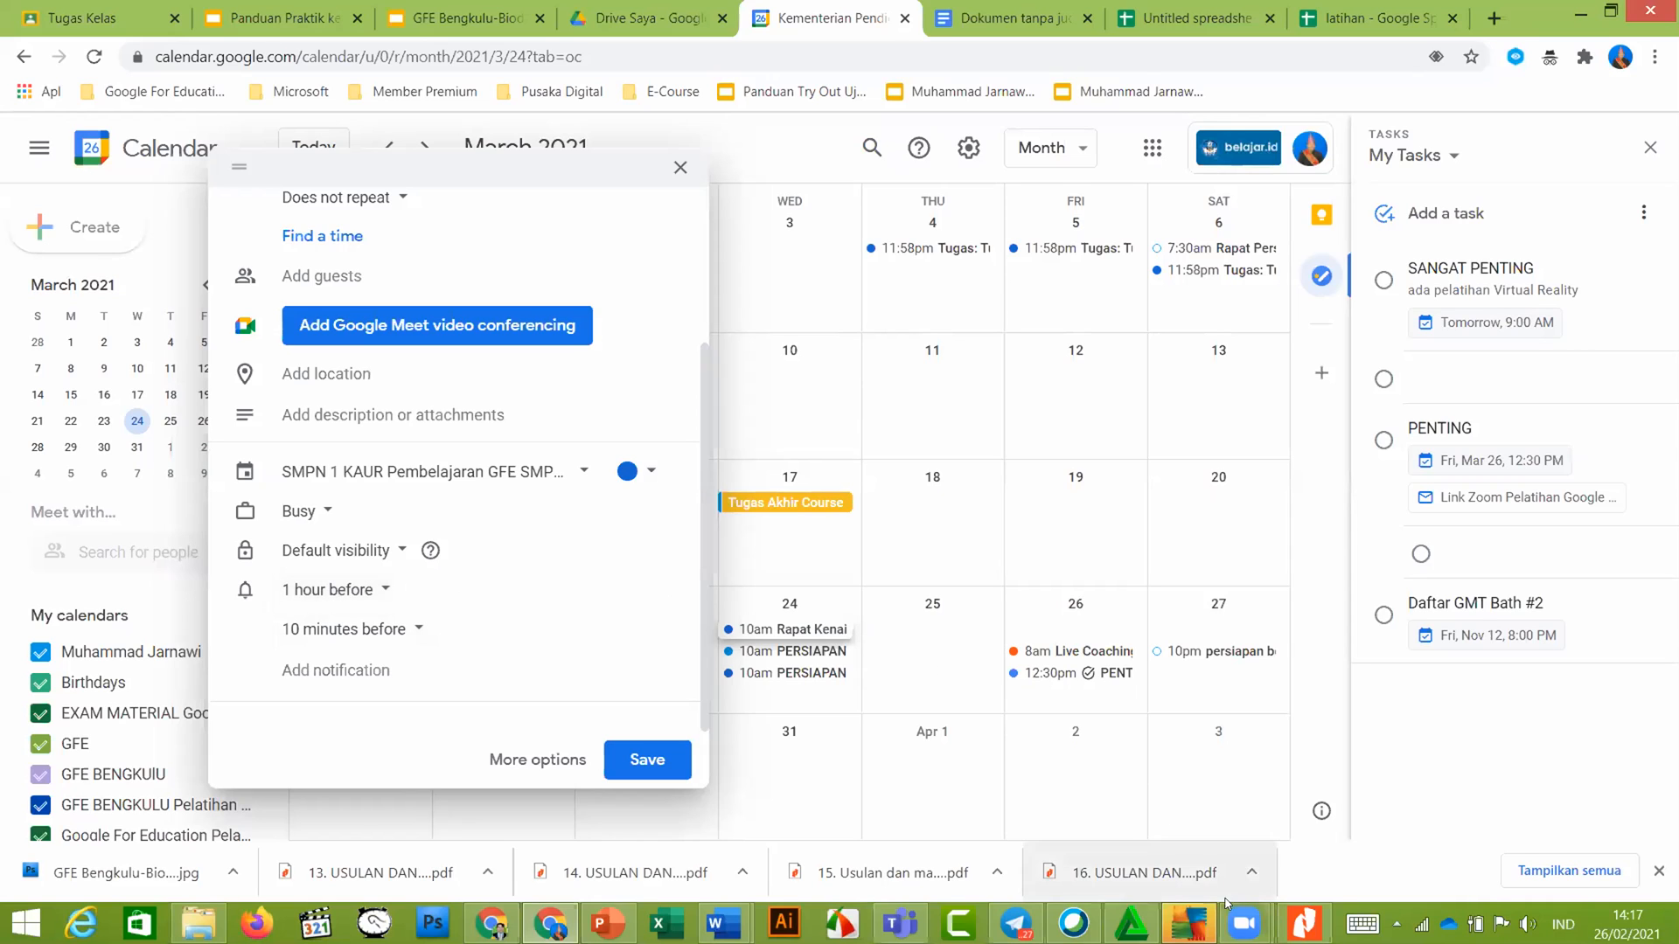
{"action": "mouse_move", "coordinate": [1238, 918]}
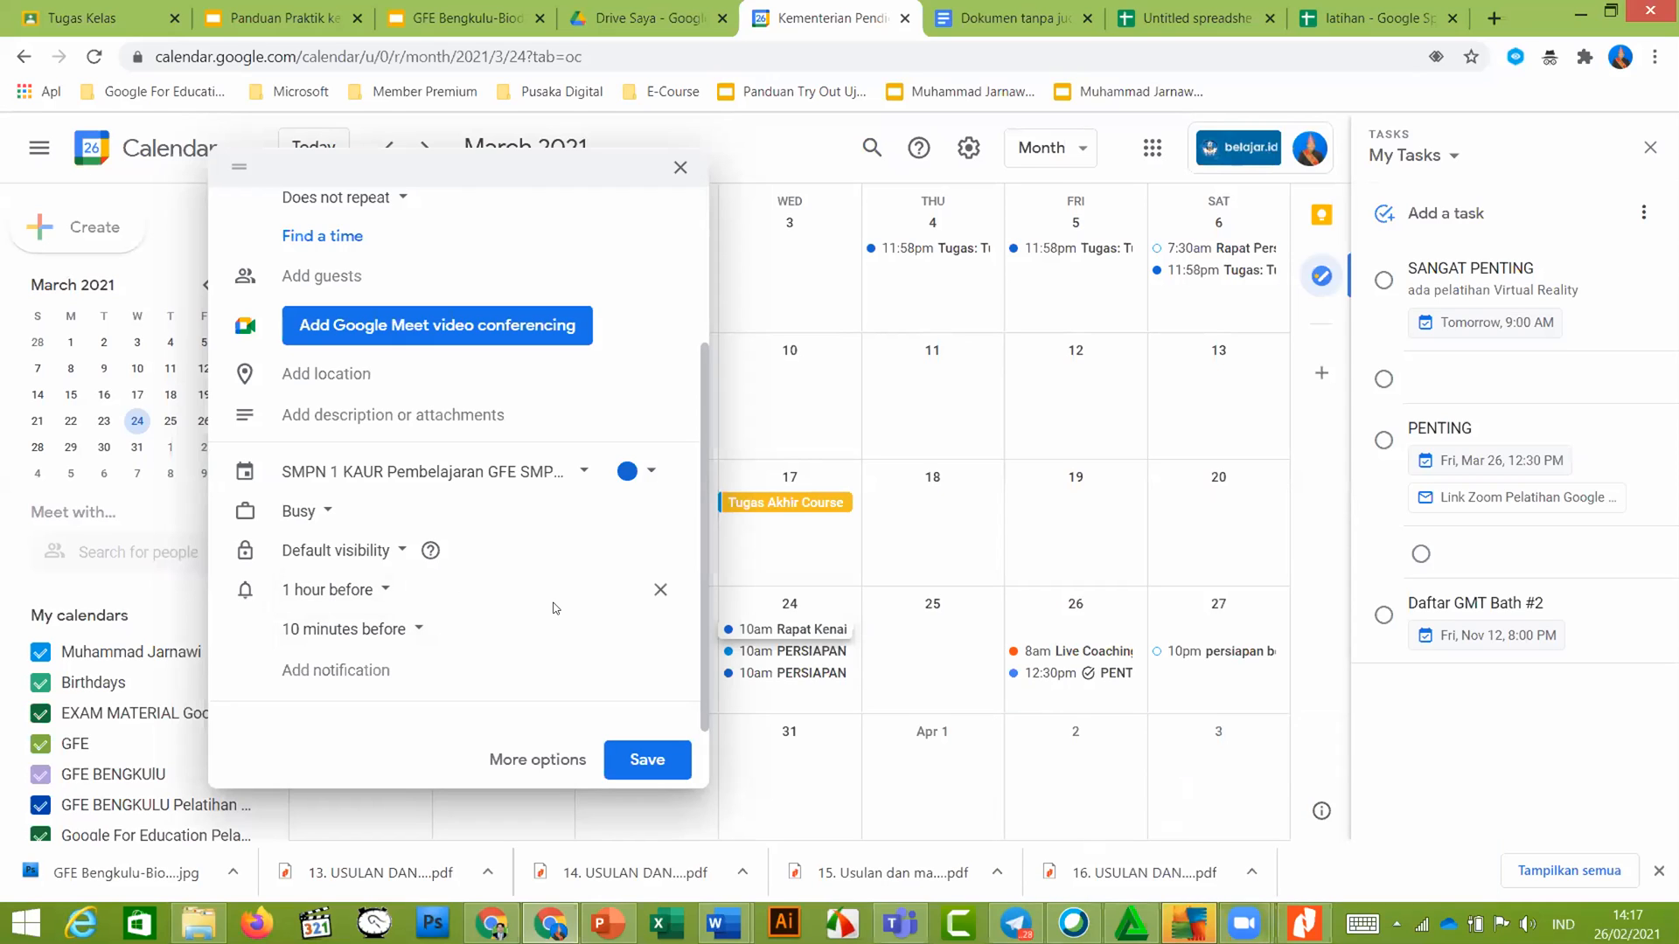
{"action": "left_click", "coordinate": [282, 15]}
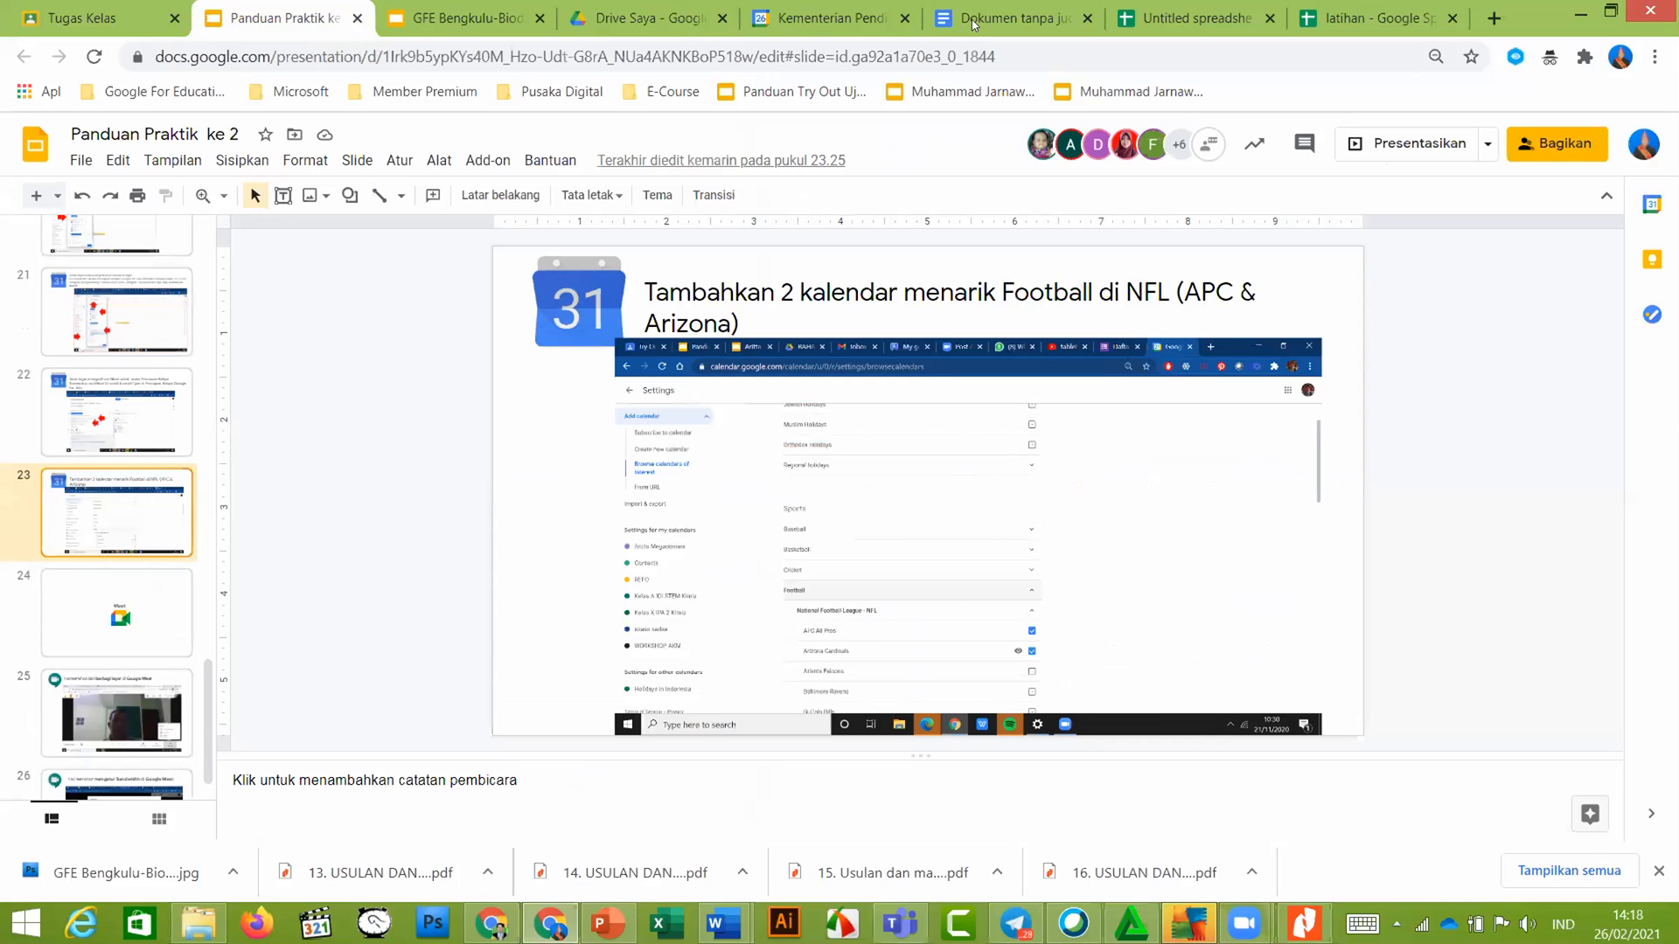
{"action": "left_click", "coordinate": [857, 27]}
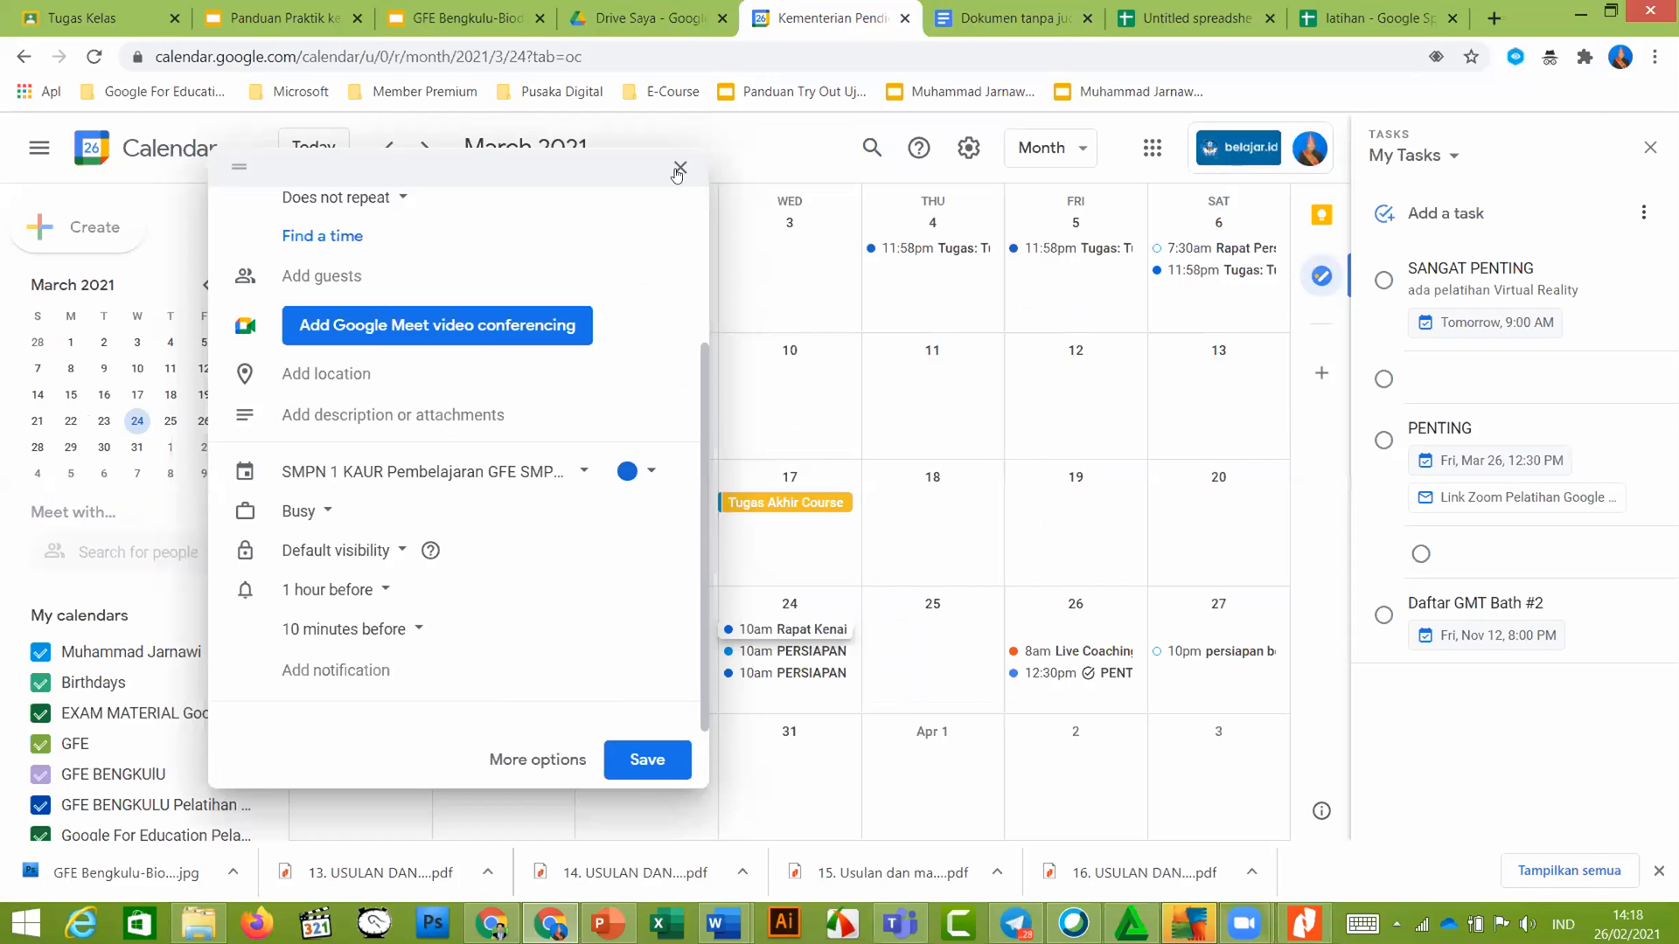
Close the event editor, discarding the unsaved event, and scroll down the calendar sidebar
{"action": "left_click", "coordinate": [679, 169]}
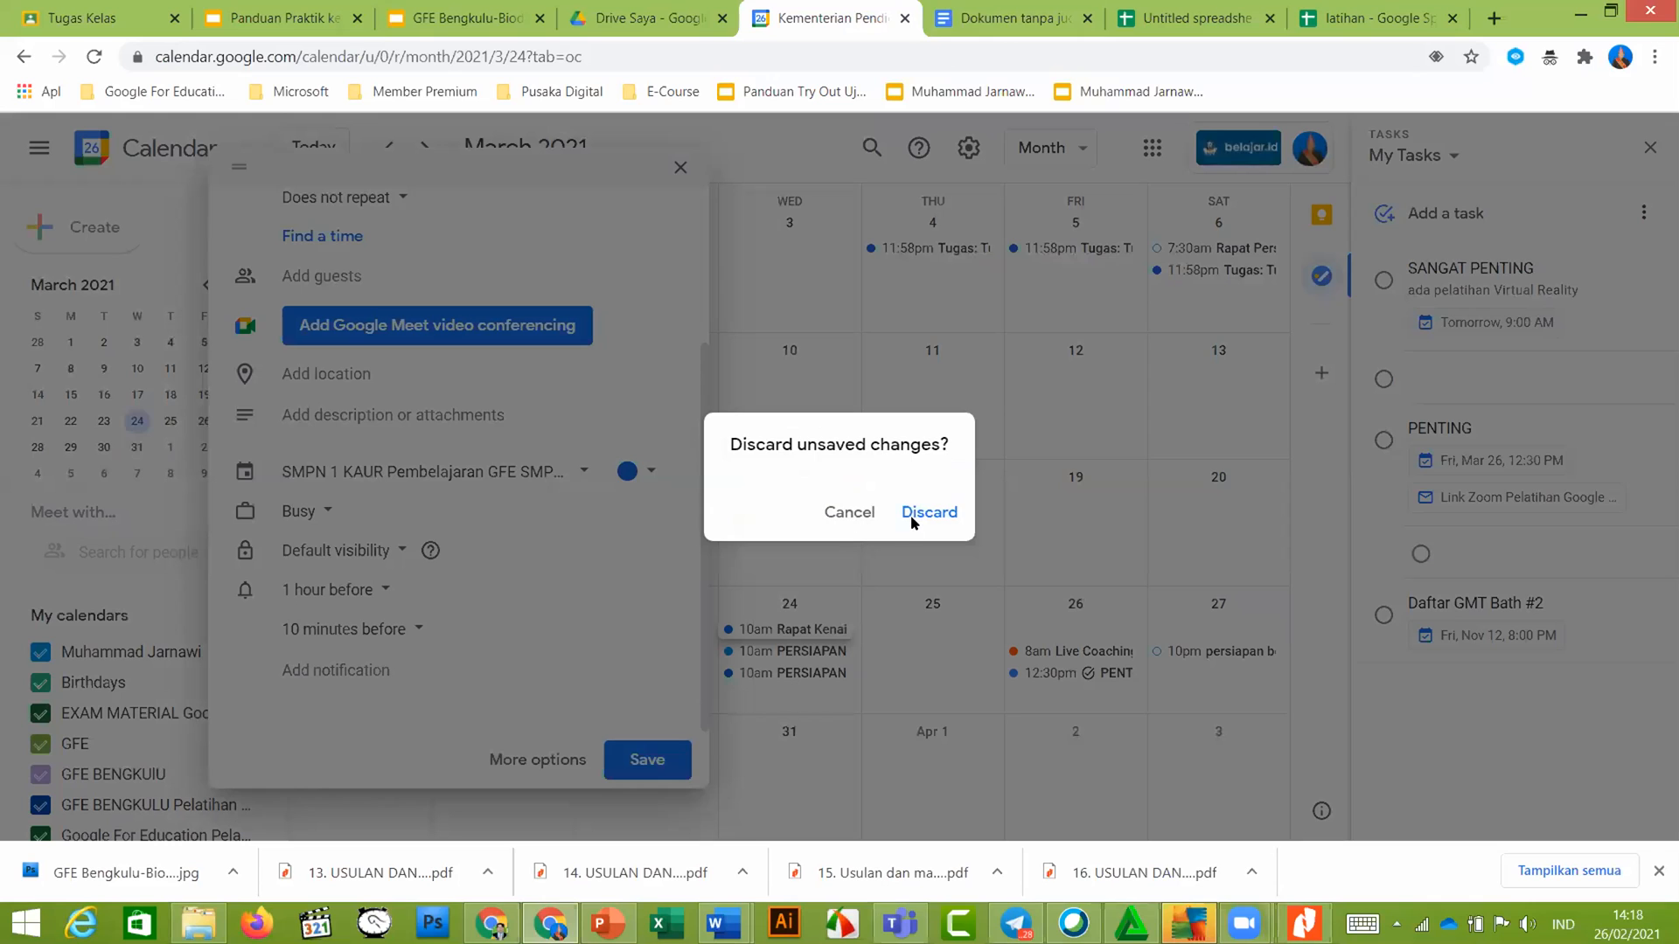
{"action": "left_click", "coordinate": [909, 516]}
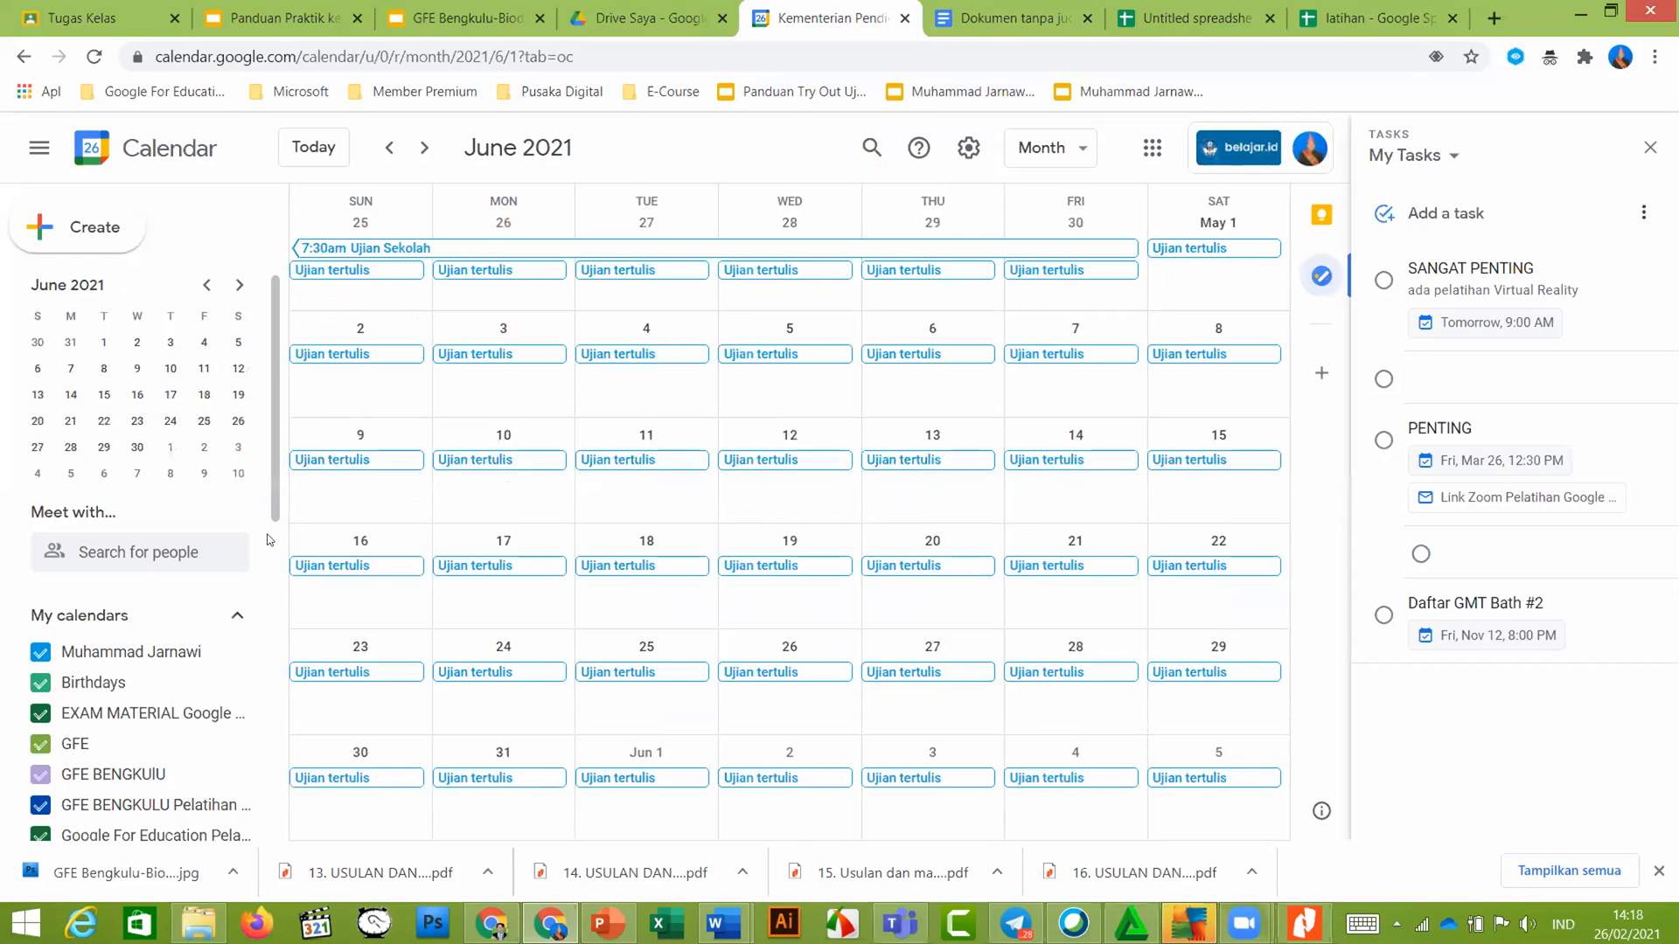
{"action": "scroll", "coordinate": [268, 539], "scroll_direction": "down", "scroll_amount": 3}
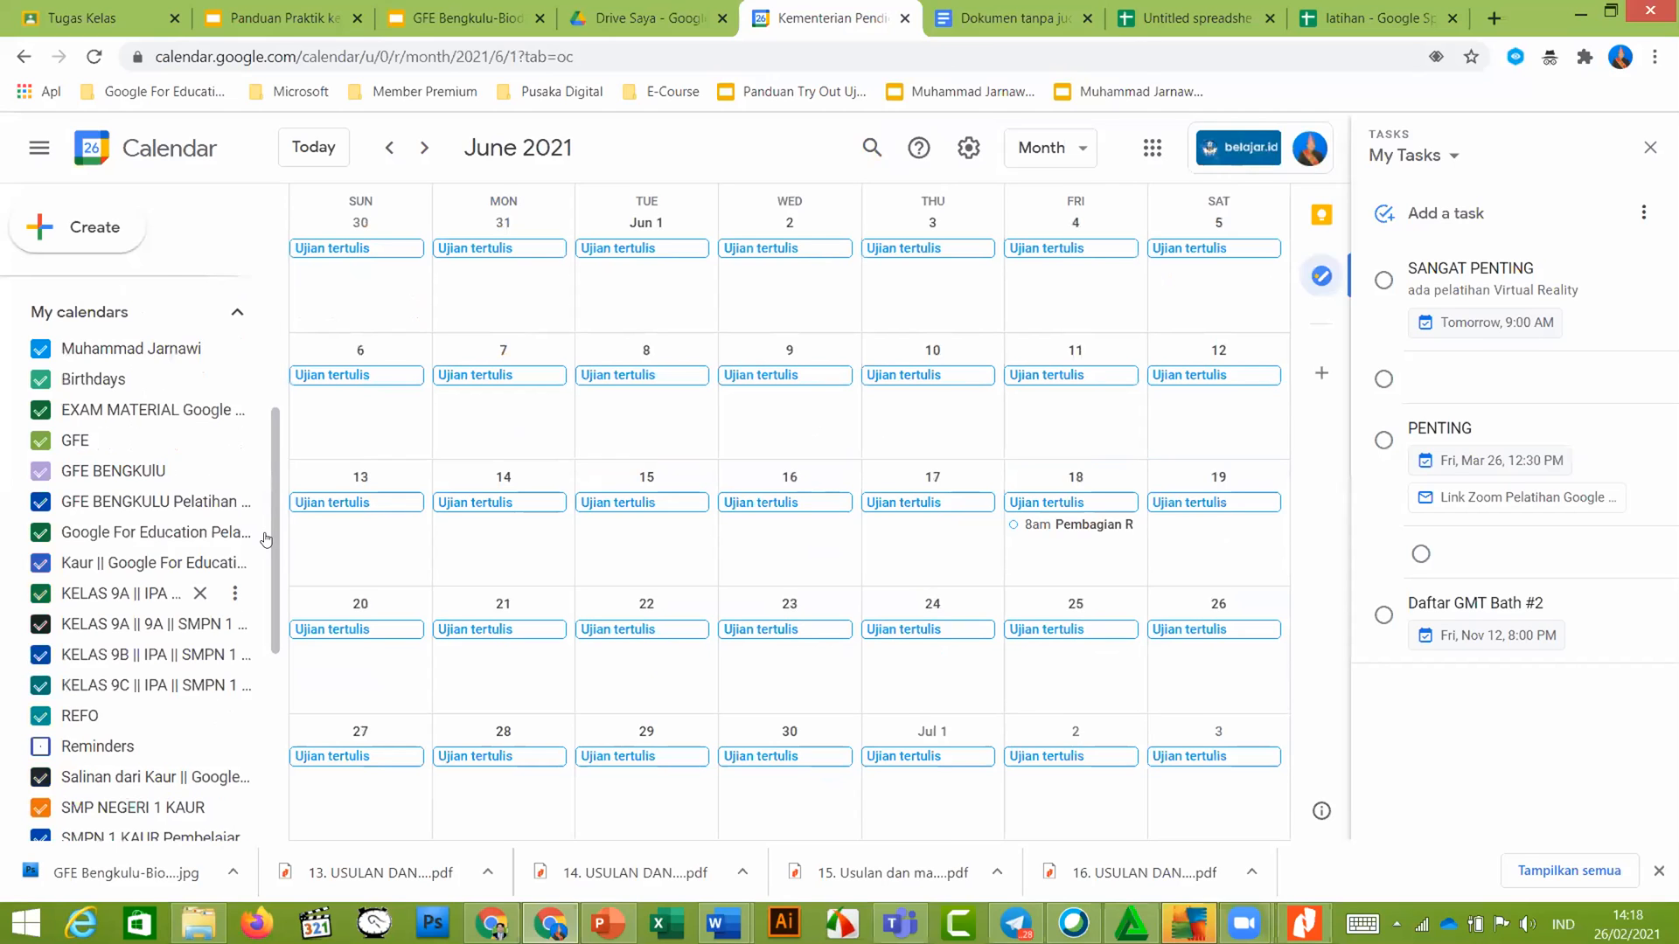
{"action": "scroll", "coordinate": [267, 540], "scroll_direction": "down", "scroll_amount": 2}
{"action": "scroll", "coordinate": [267, 542], "scroll_direction": "down", "scroll_amount": 3}
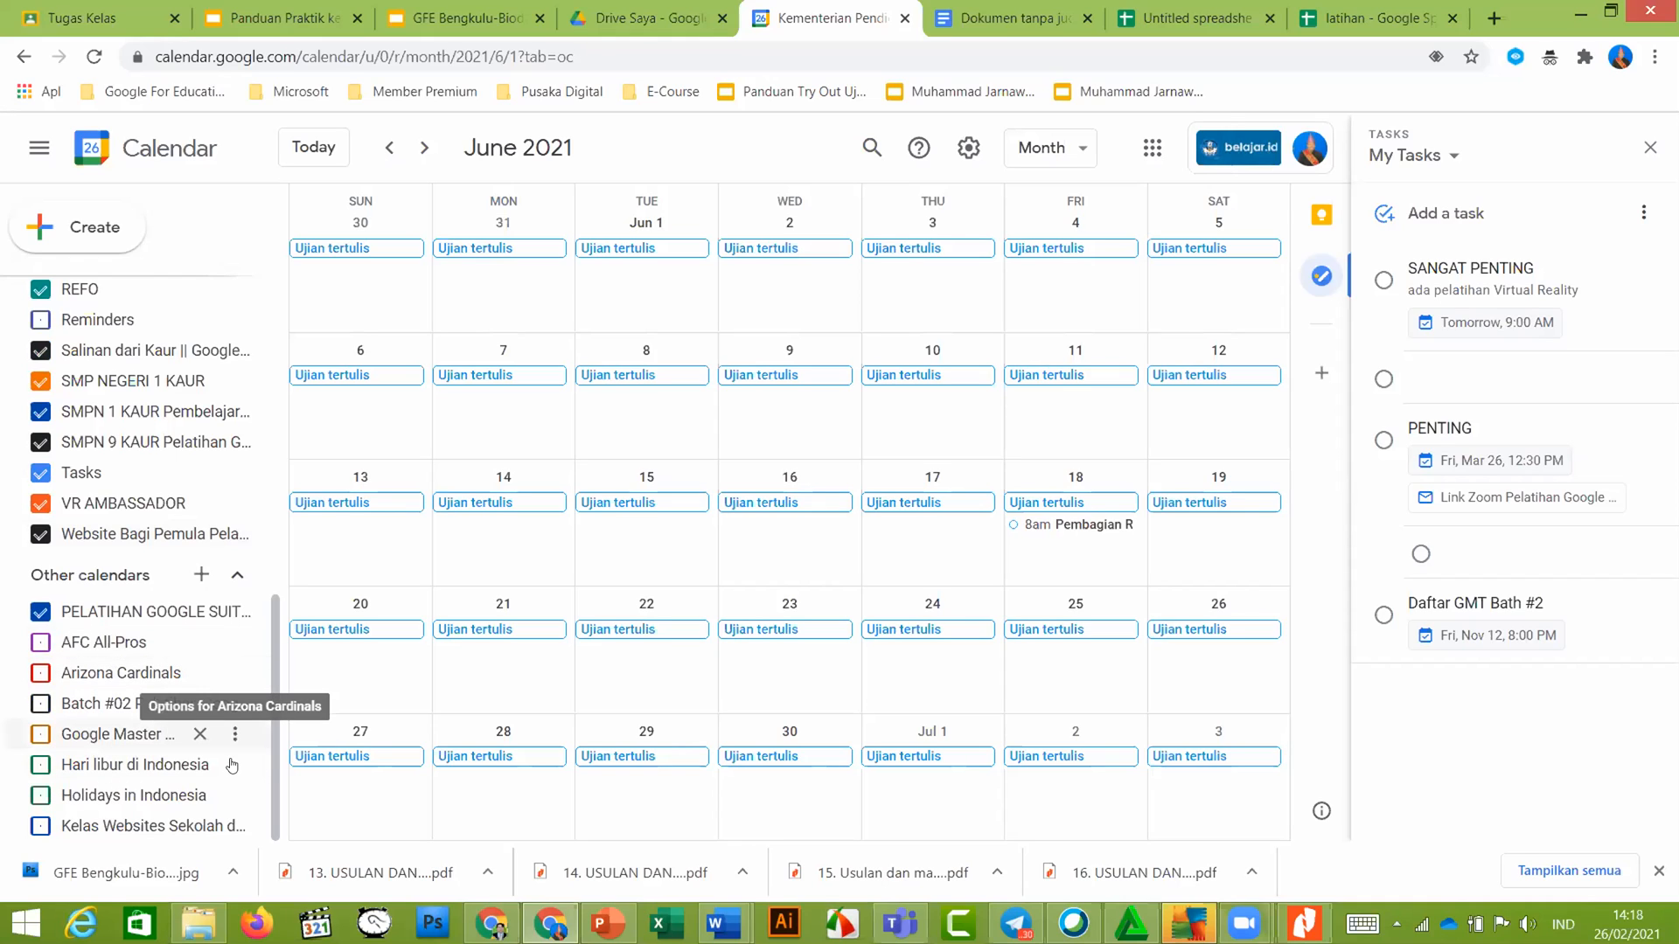
Glance at the guide slides, then open the AFC All-Pros calendar's settings from its options menu
{"action": "left_click", "coordinate": [312, 12]}
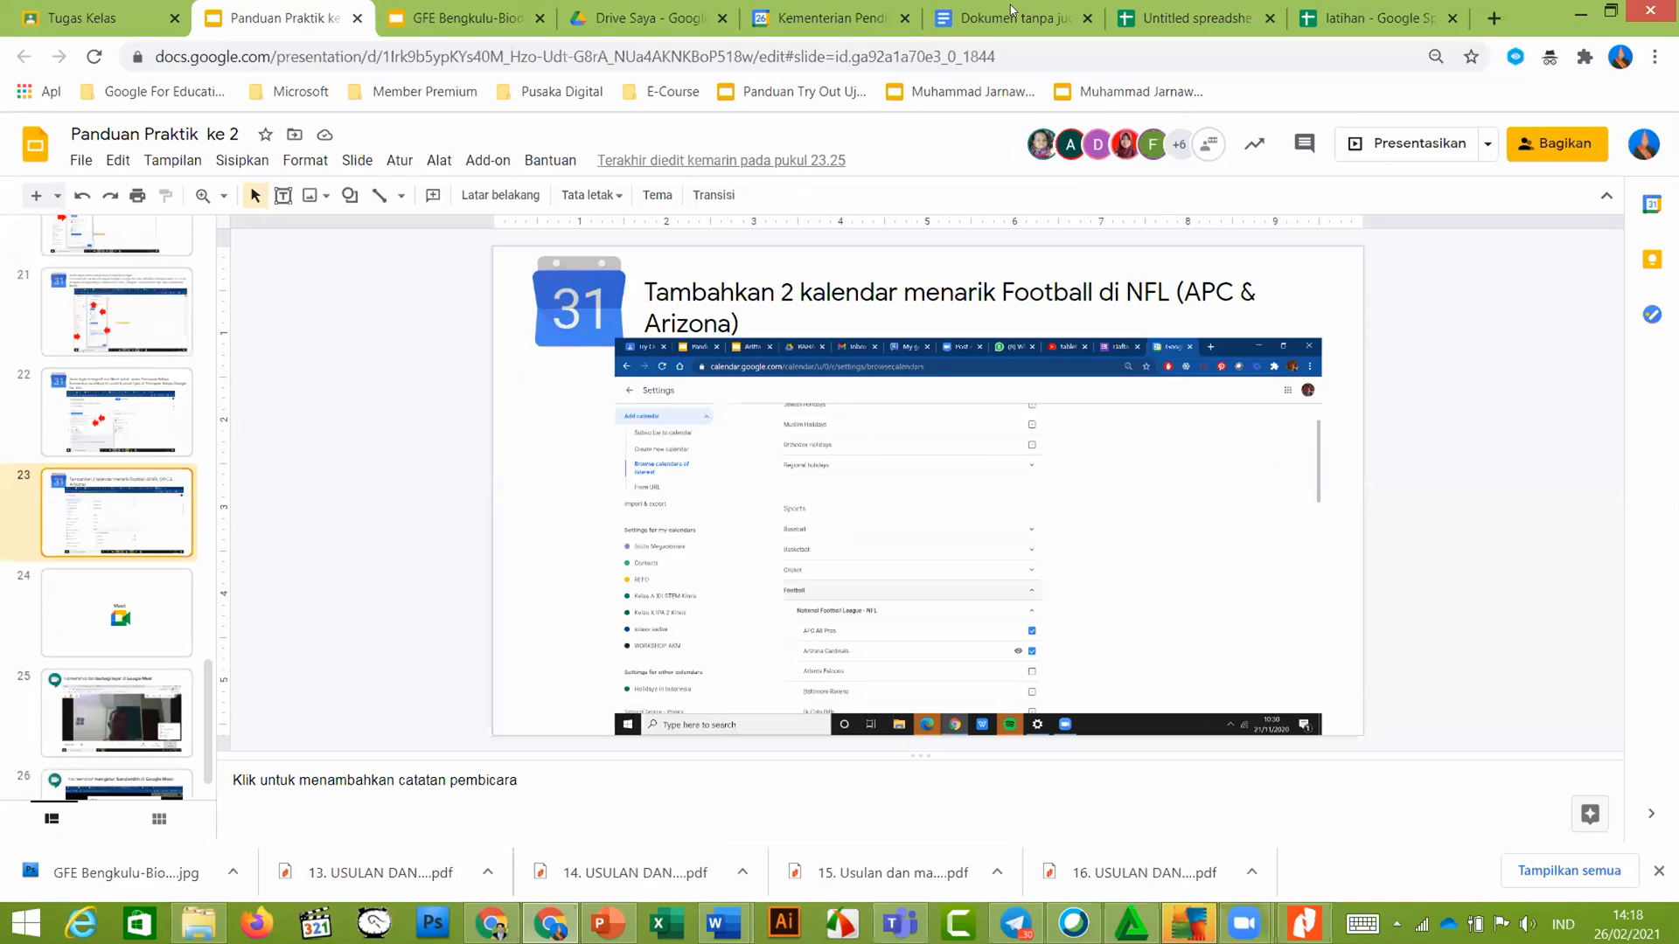
{"action": "left_click", "coordinate": [791, 20]}
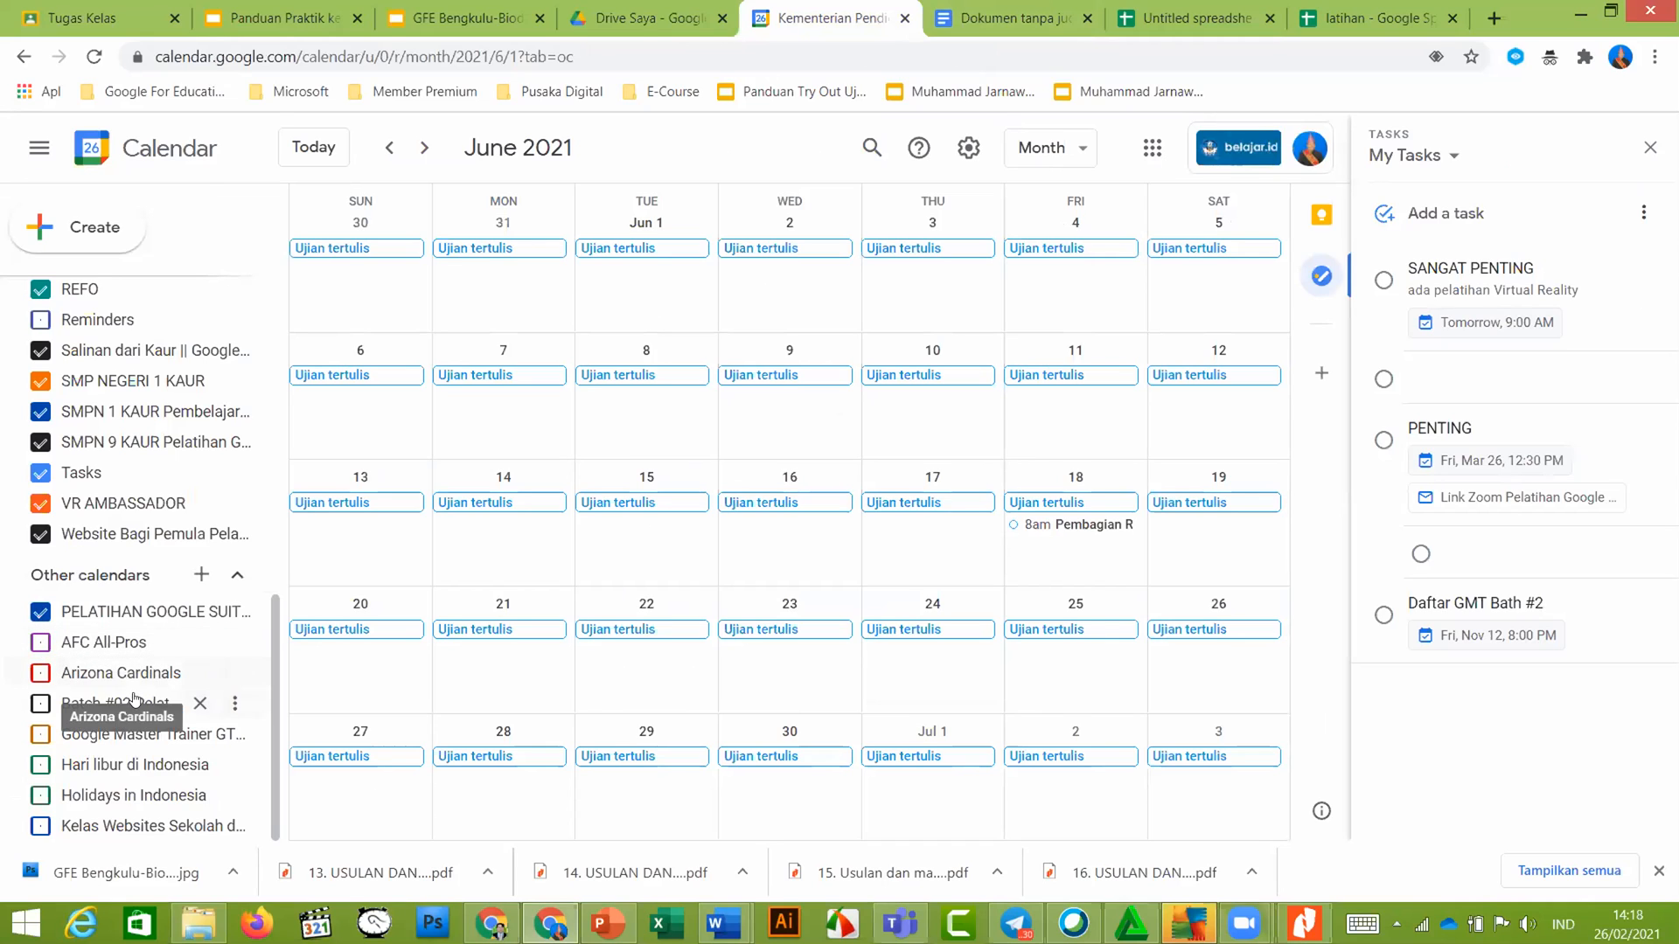
{"action": "left_click_drag", "start_coordinate": [278, 647], "coordinate": [236, 736]}
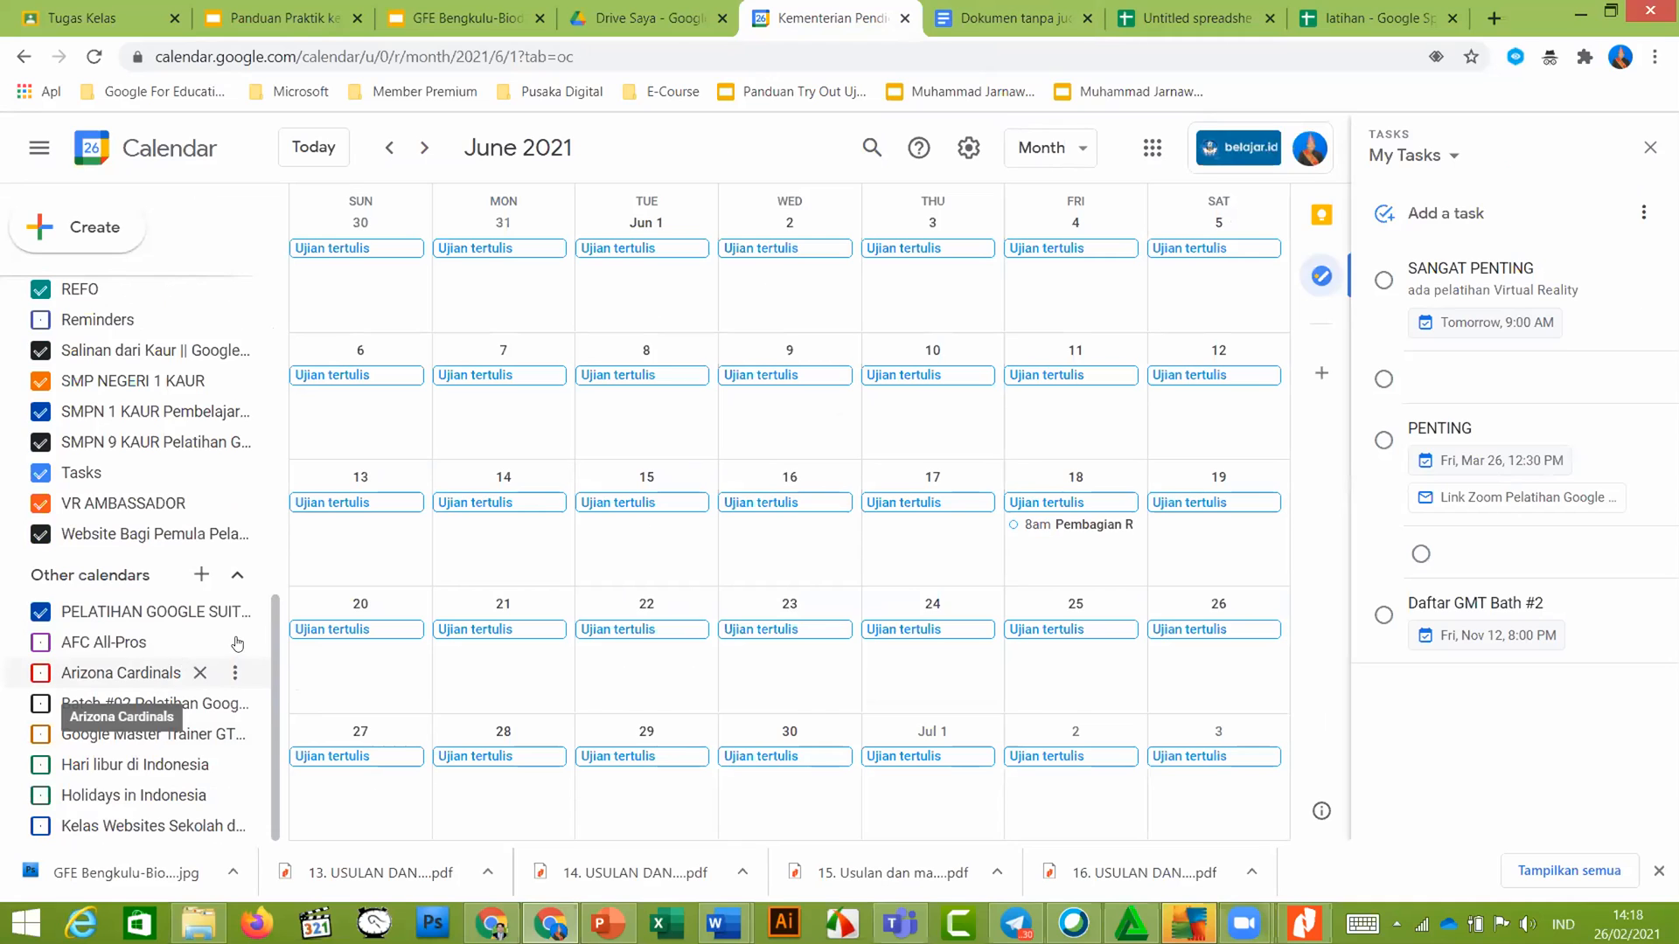
{"action": "left_click", "coordinate": [234, 642]}
{"action": "left_click", "coordinate": [249, 652]}
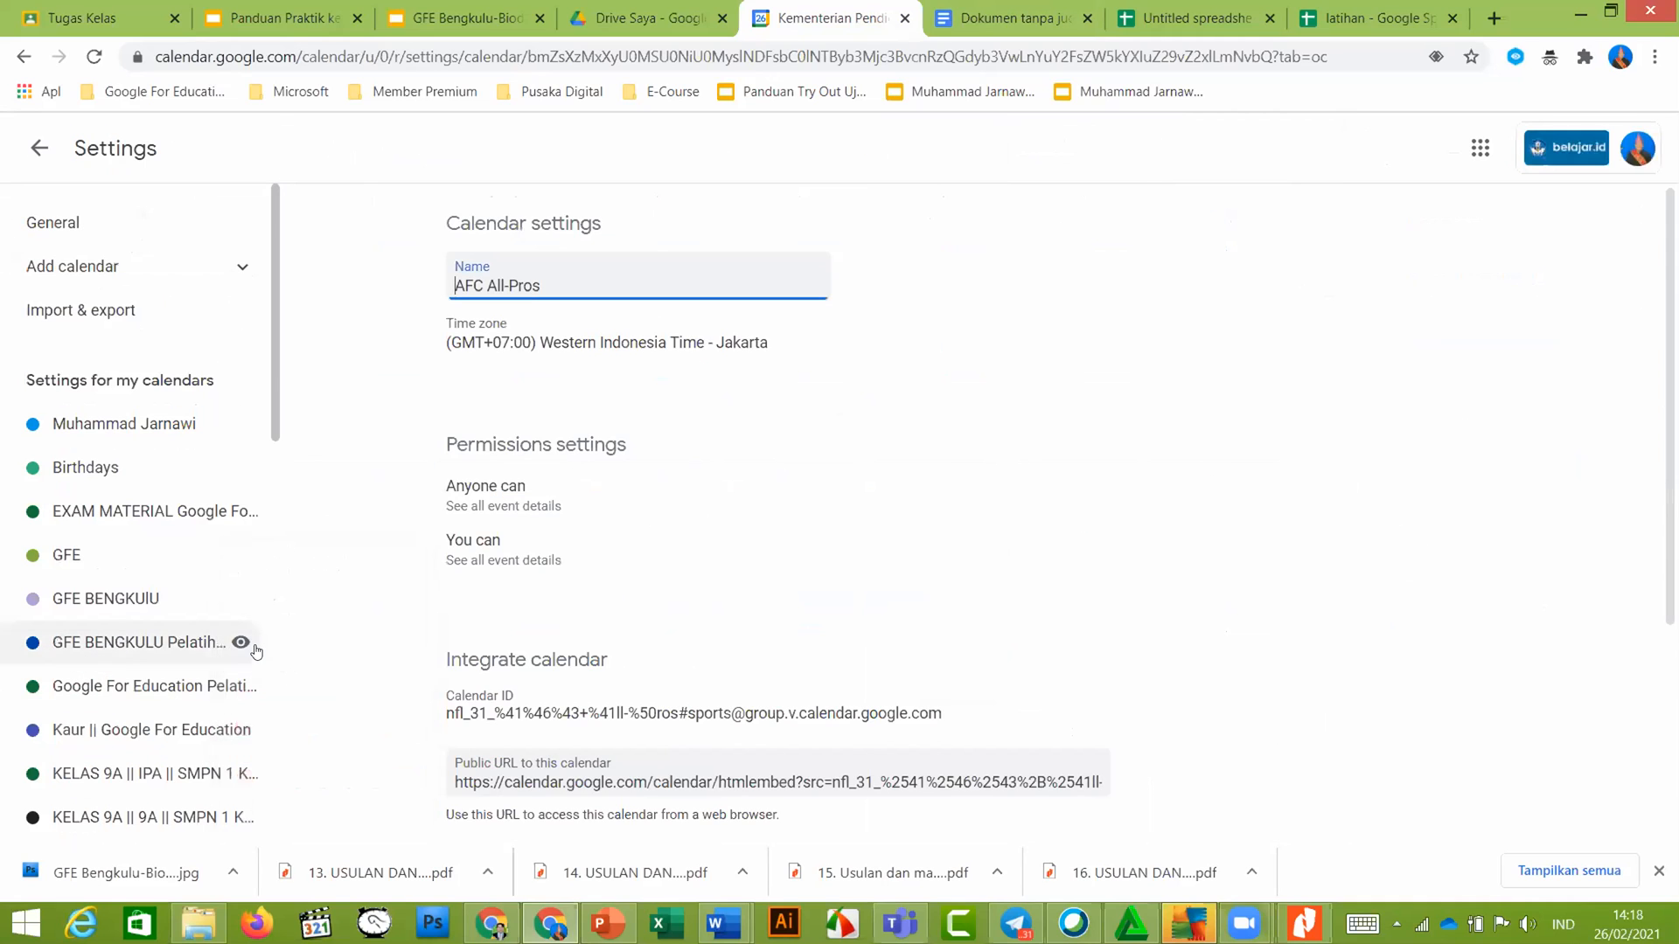
{"action": "scroll", "coordinate": [602, 612], "scroll_direction": "down", "scroll_amount": 3}
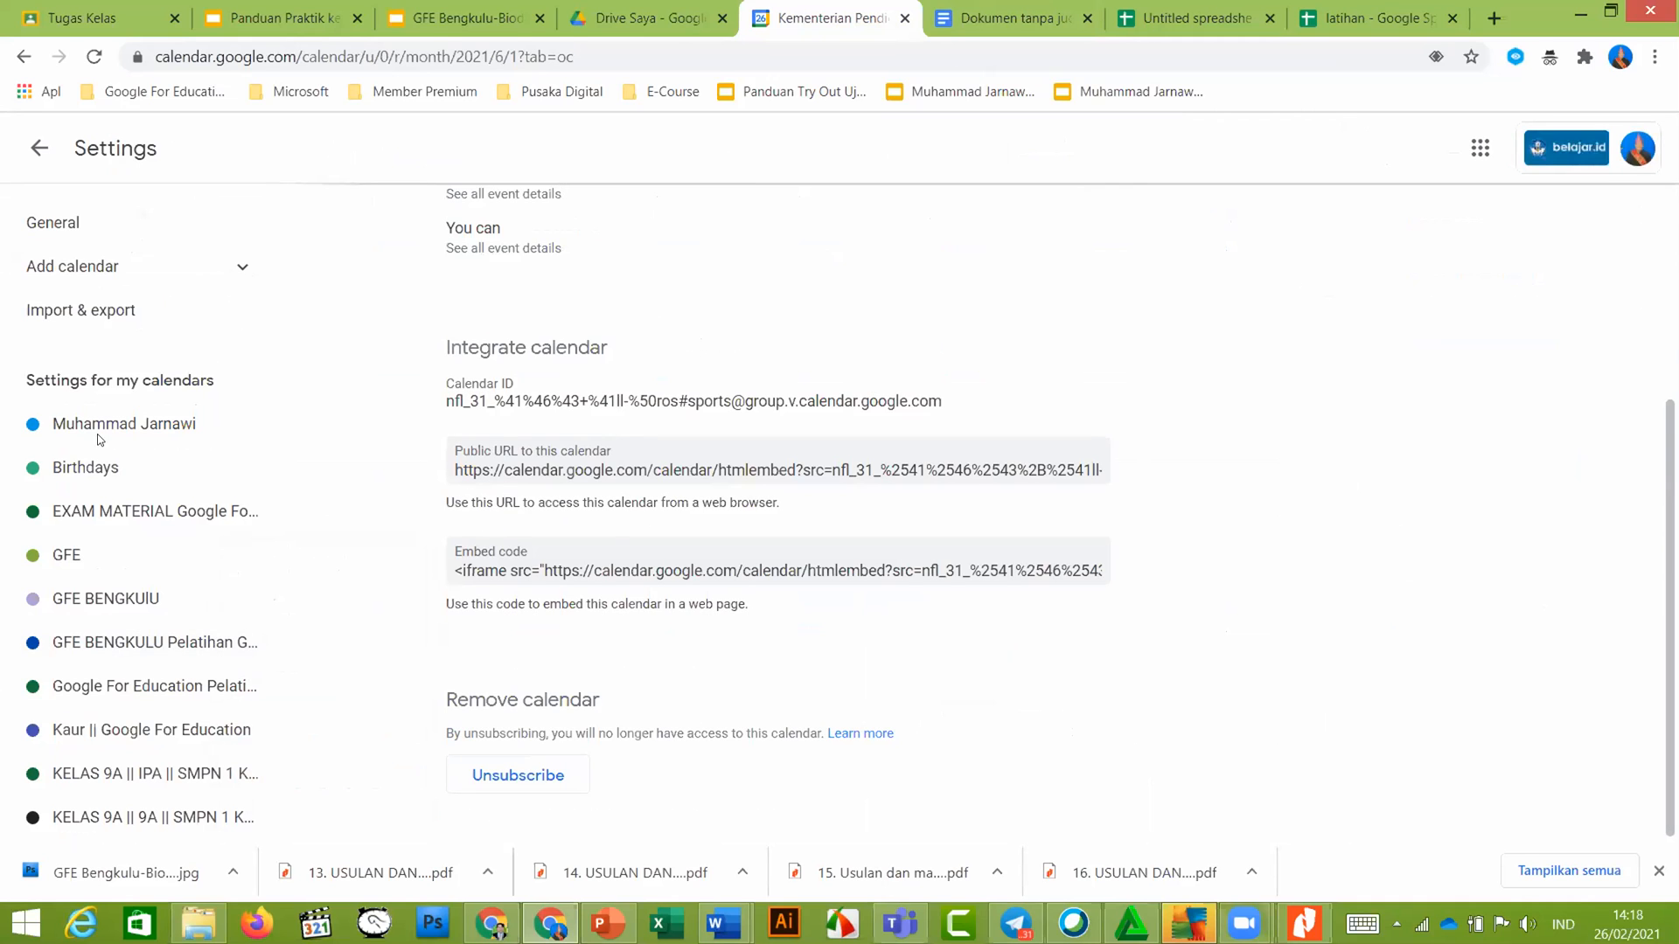
{"action": "scroll", "coordinate": [170, 690], "scroll_direction": "down", "scroll_amount": 5}
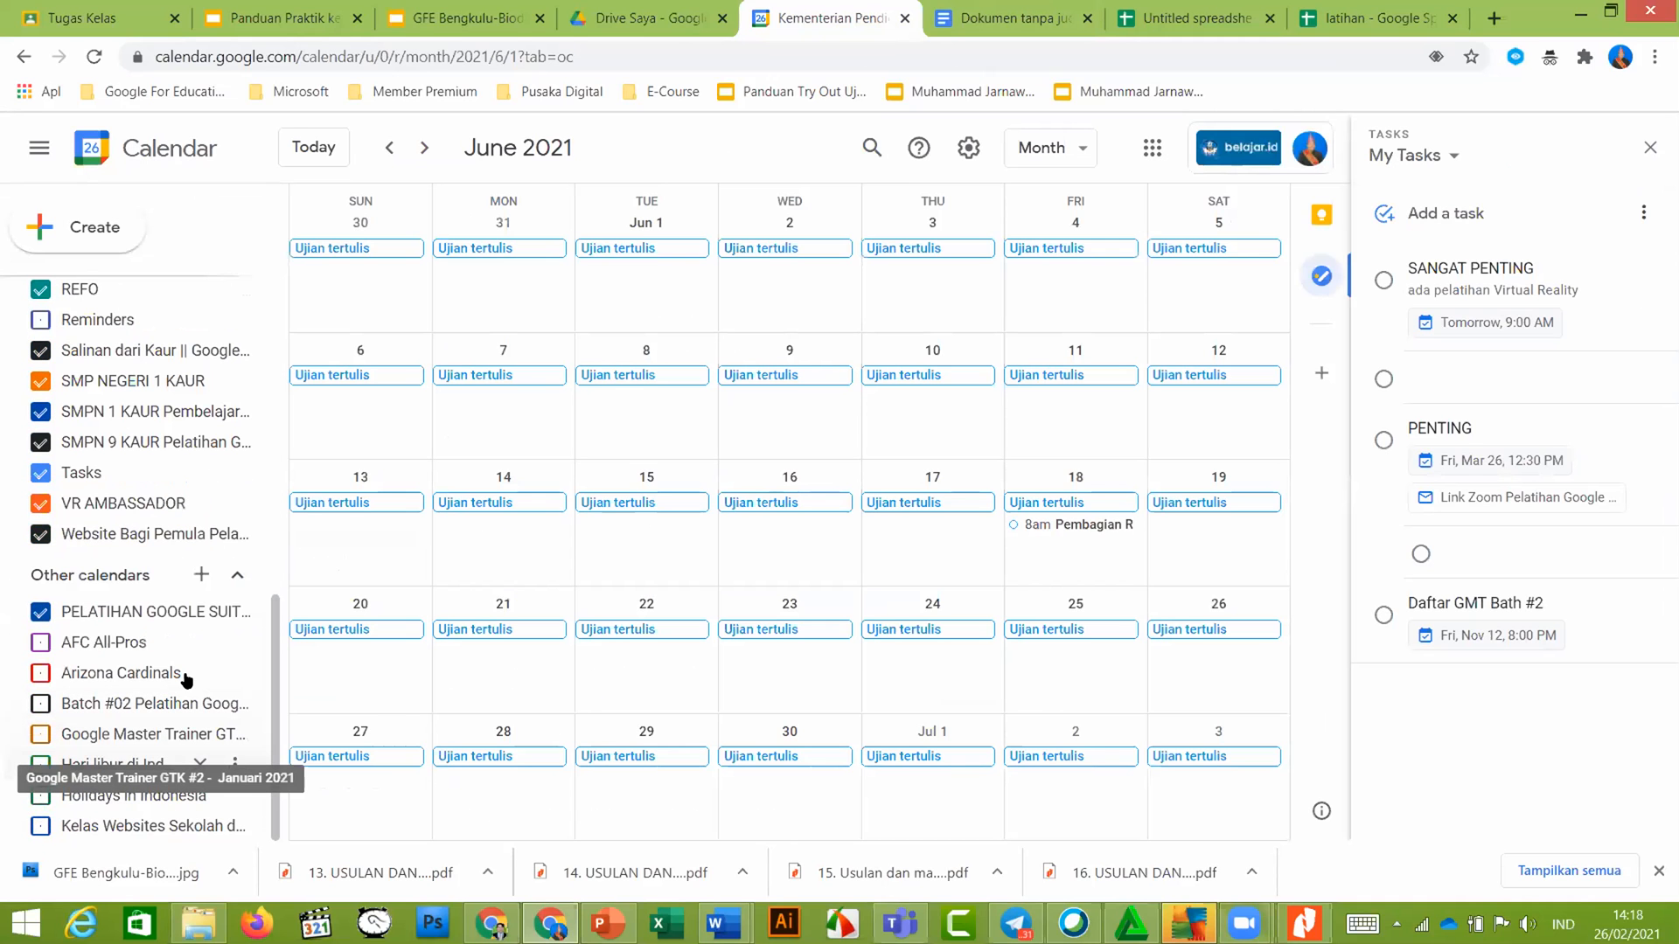
{"action": "left_click", "coordinate": [202, 575]}
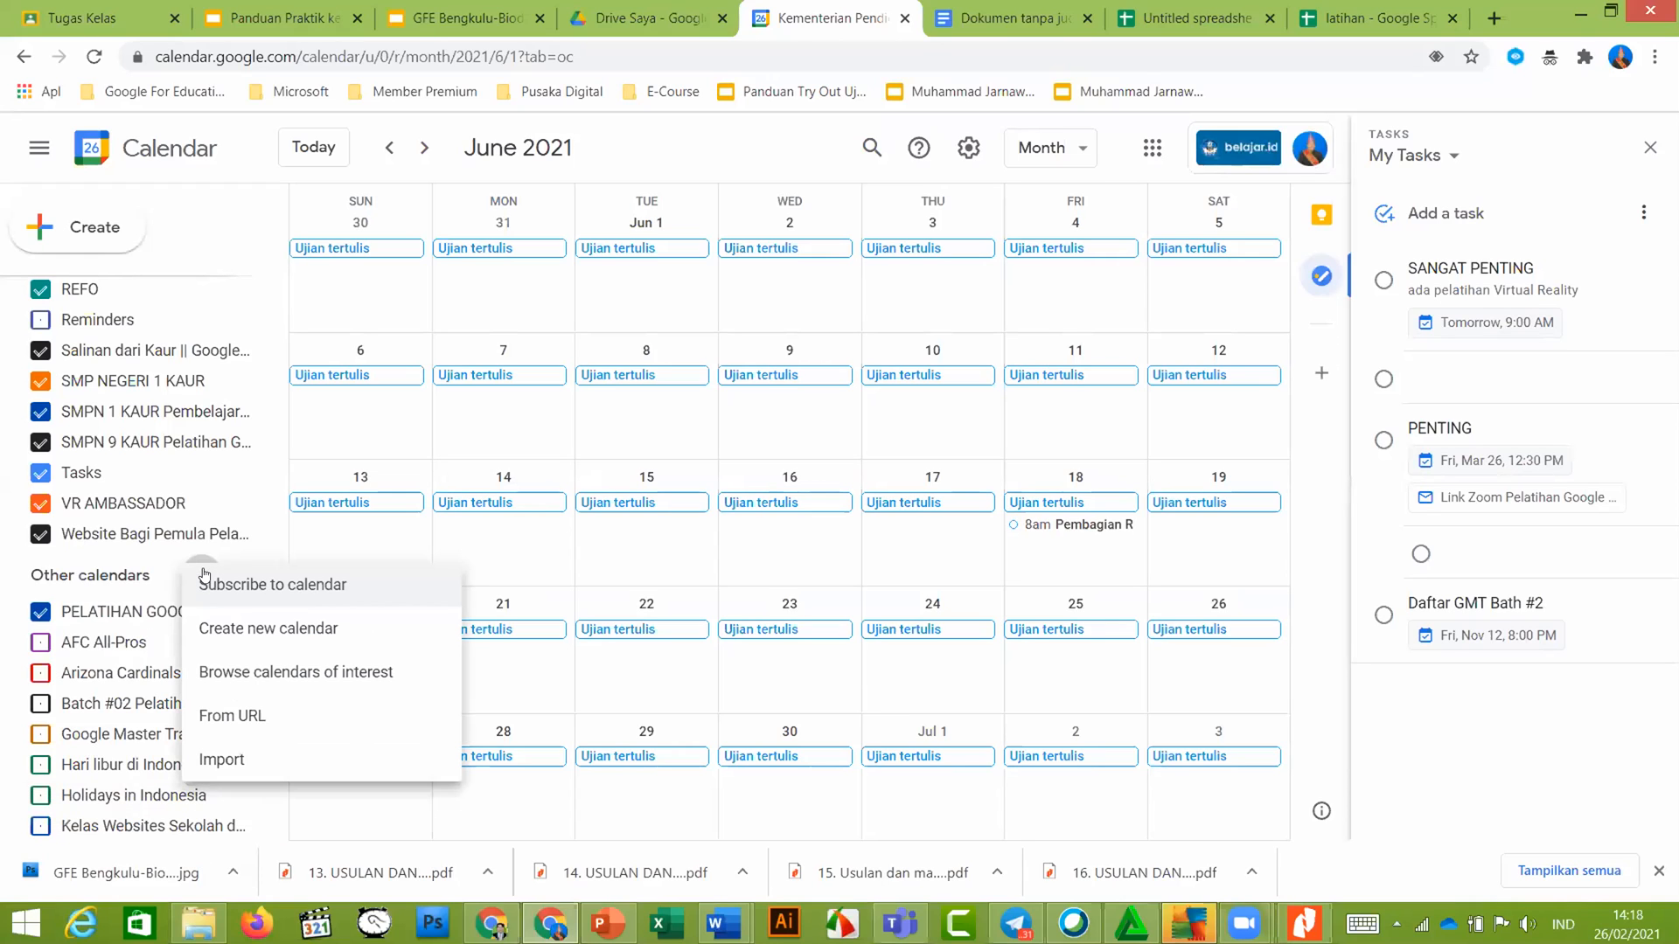
{"action": "left_click", "coordinate": [290, 635]}
{"action": "left_click", "coordinate": [39, 148]}
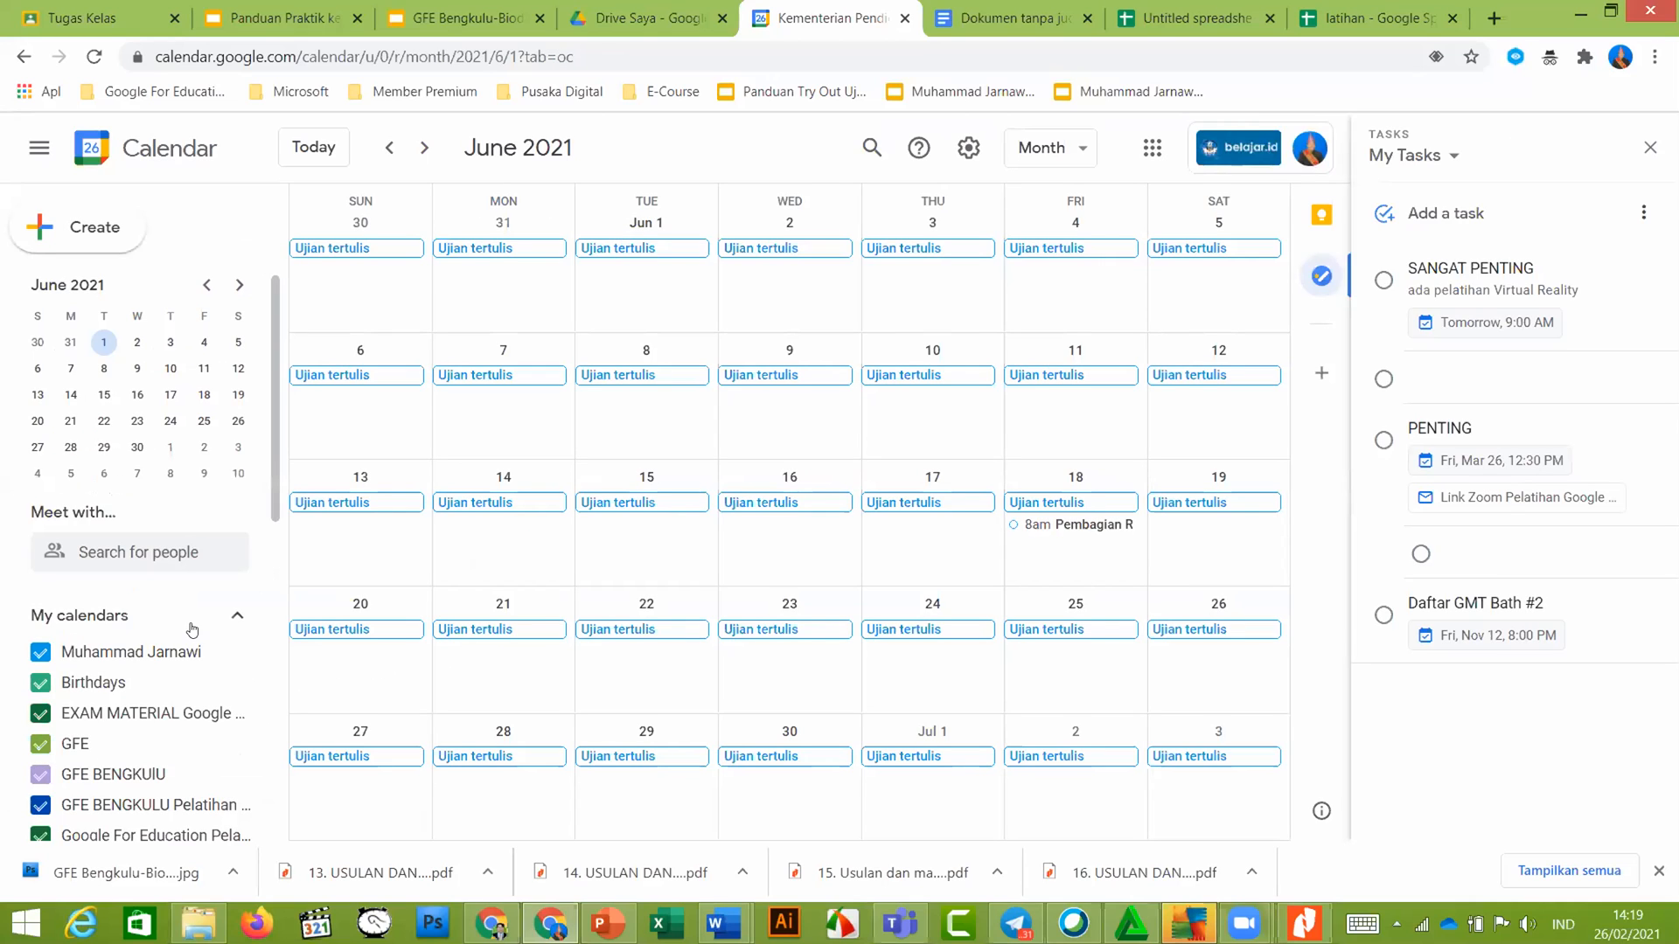
{"action": "scroll", "coordinate": [185, 629], "scroll_direction": "down", "scroll_amount": 6}
{"action": "scroll", "coordinate": [180, 664], "scroll_direction": "down", "scroll_amount": 3}
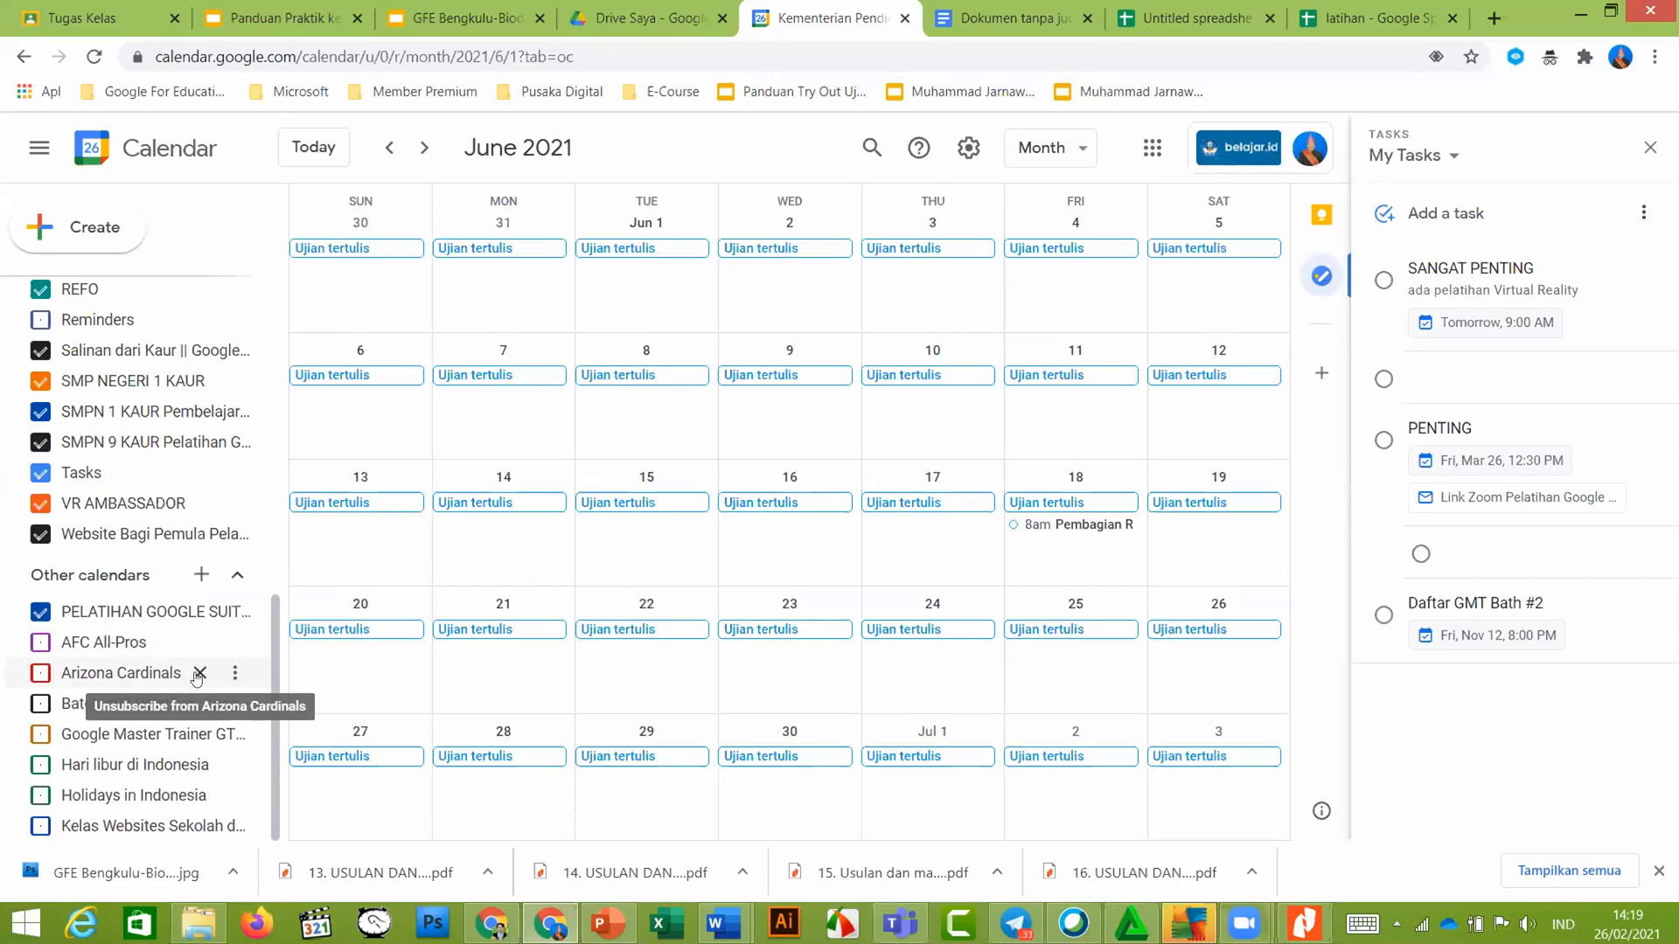
{"action": "left_click", "coordinate": [200, 673]}
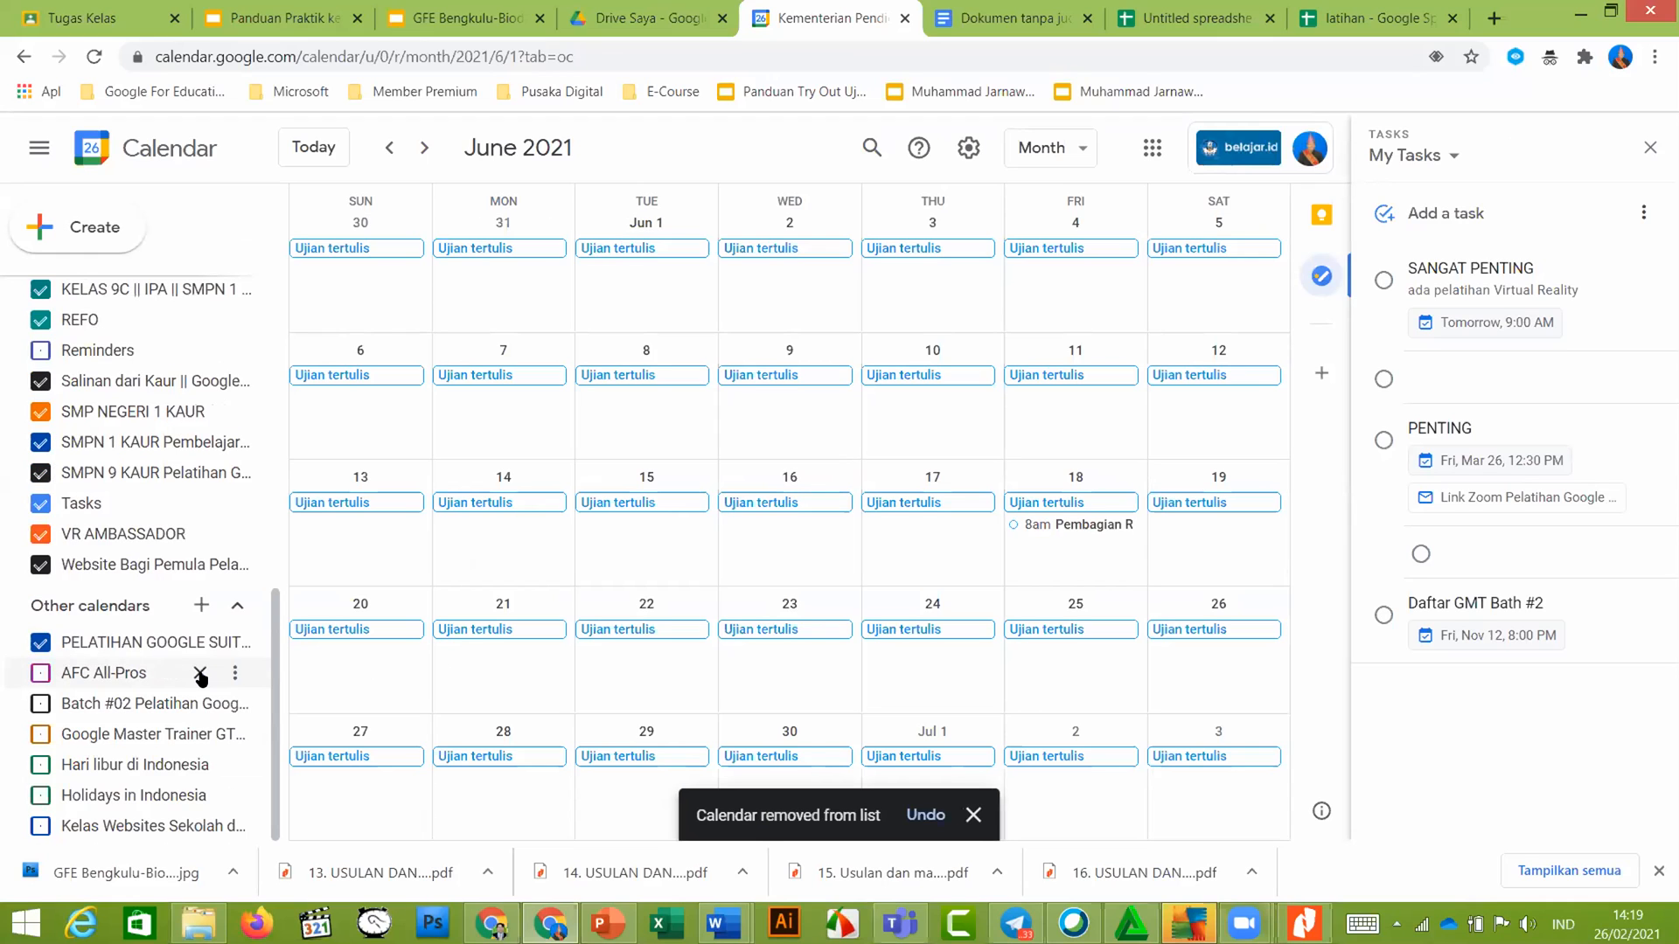
Unsubscribe from the AFC All-Pros calendar and toggle the calendar list panel off and on
{"action": "left_click", "coordinate": [200, 674]}
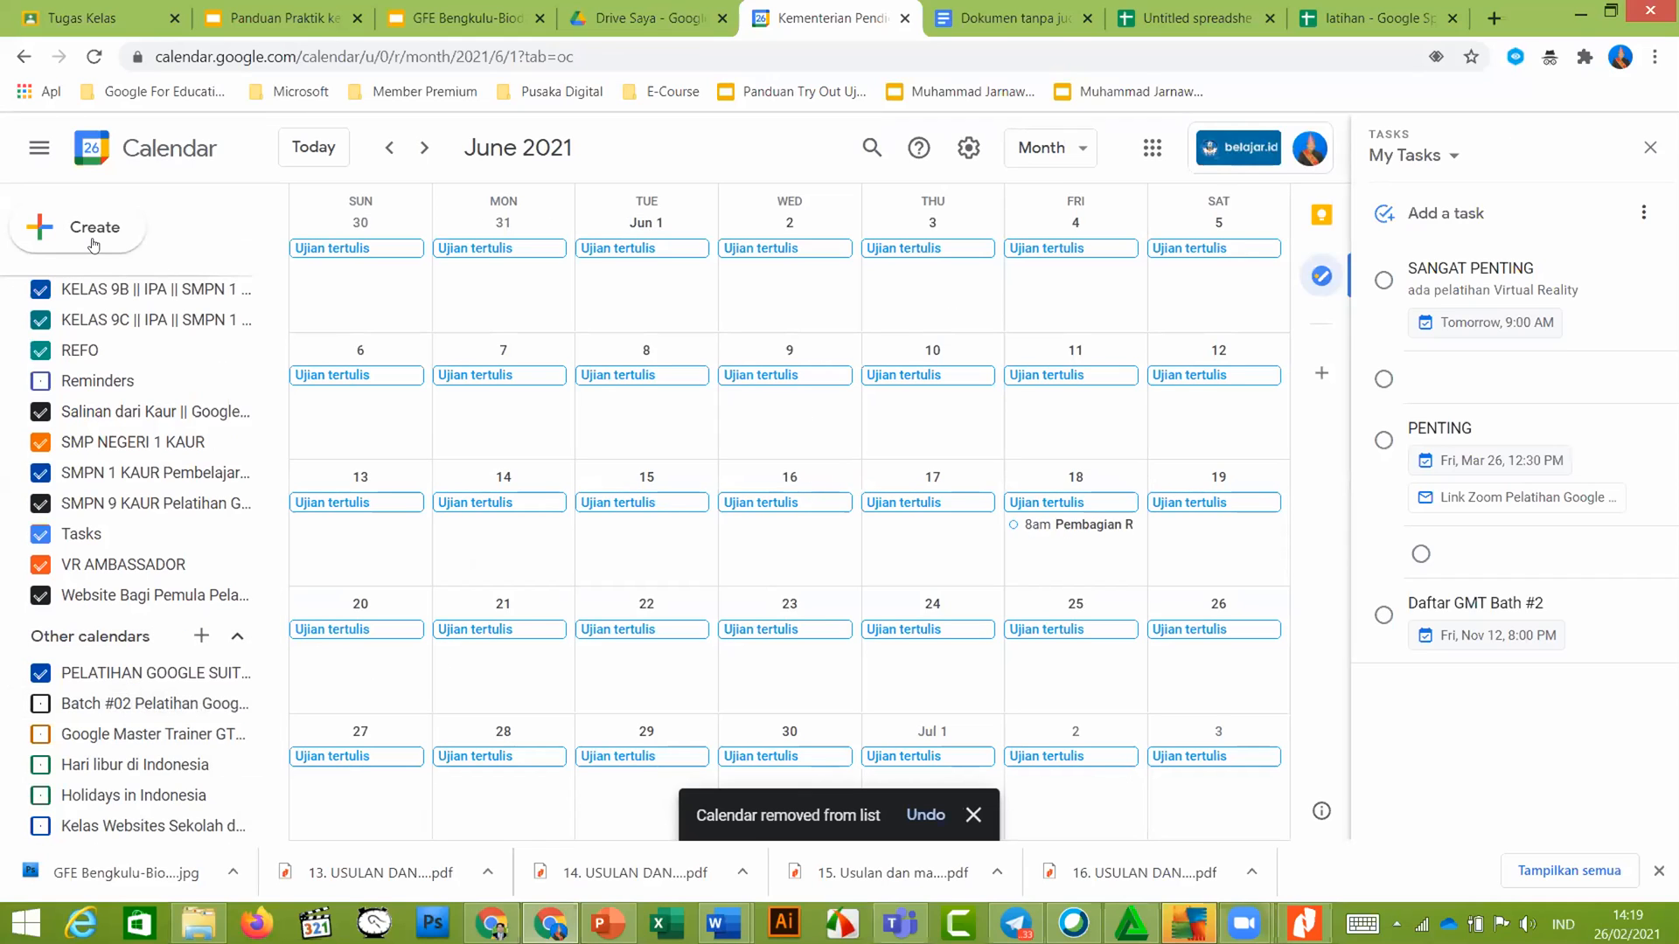
{"action": "left_click", "coordinate": [39, 148]}
{"action": "left_click", "coordinate": [38, 148]}
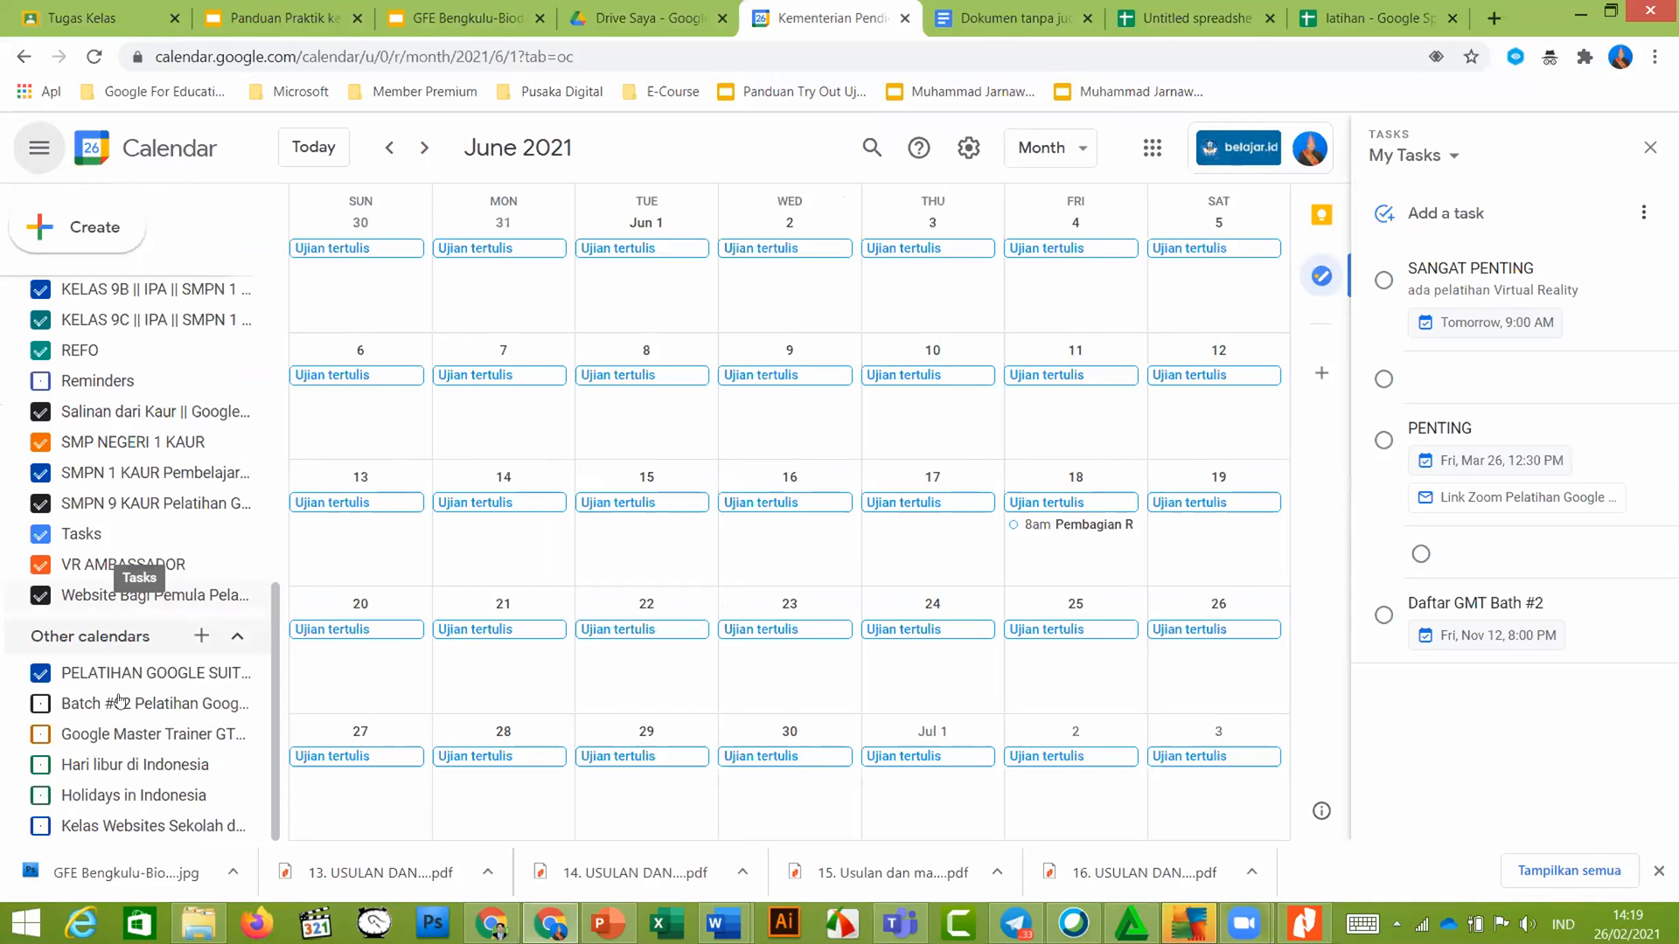
Check the From URL option for adding a calendar, then peek at the guide slides and return
{"action": "left_click", "coordinate": [195, 638]}
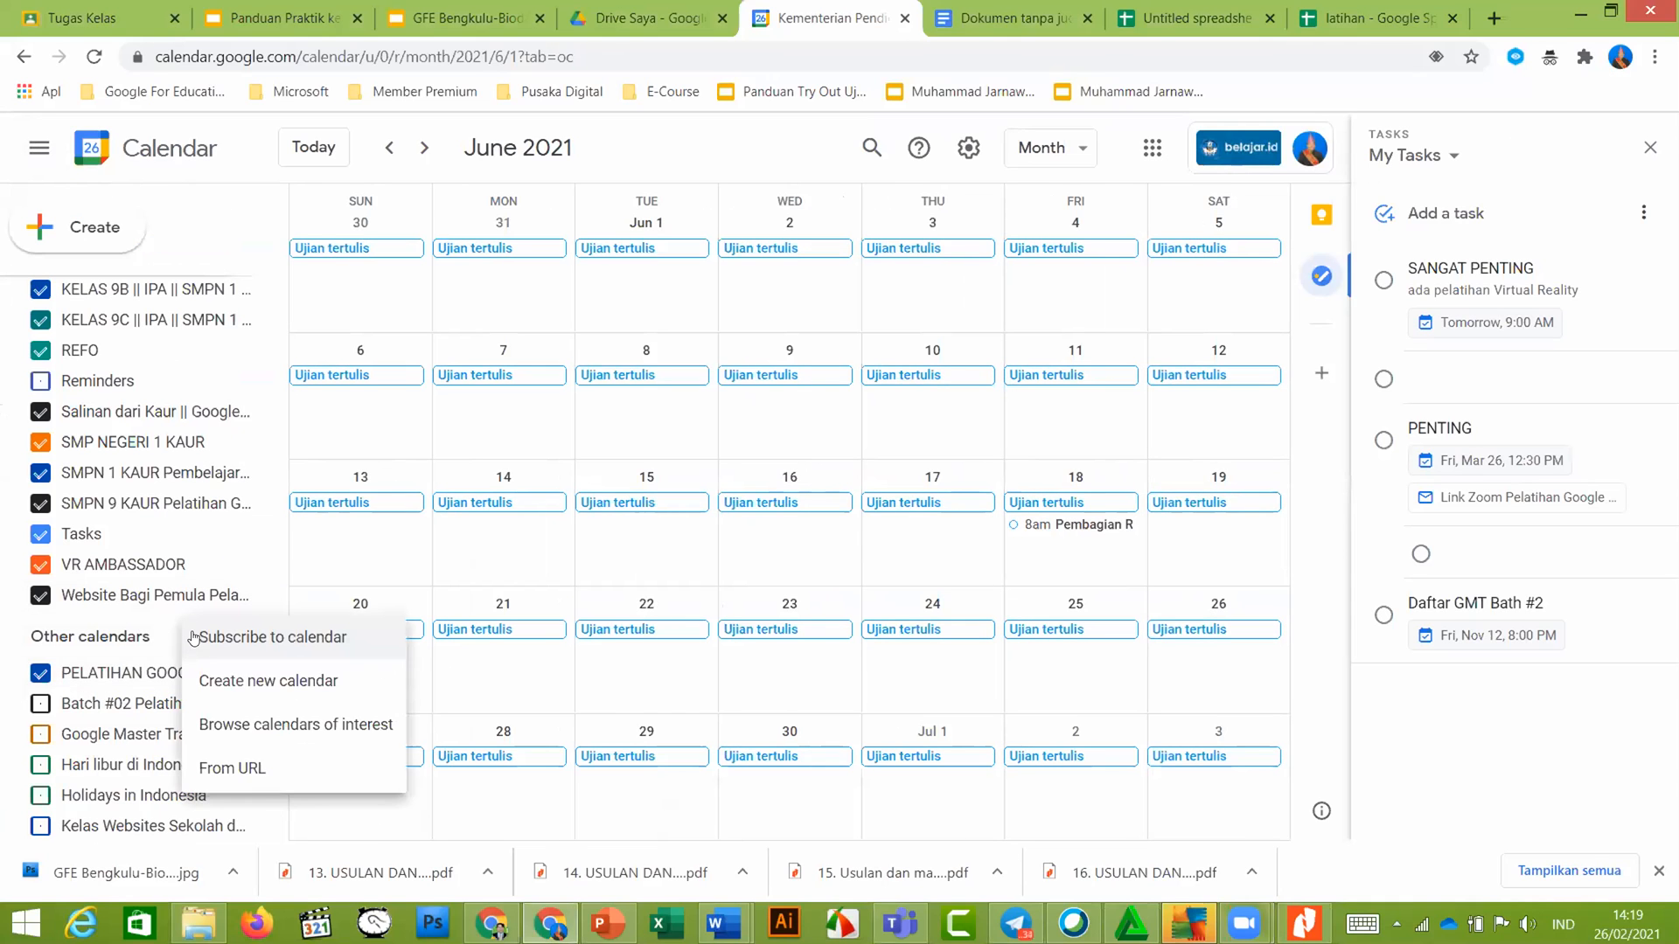
{"action": "left_click", "coordinate": [238, 778]}
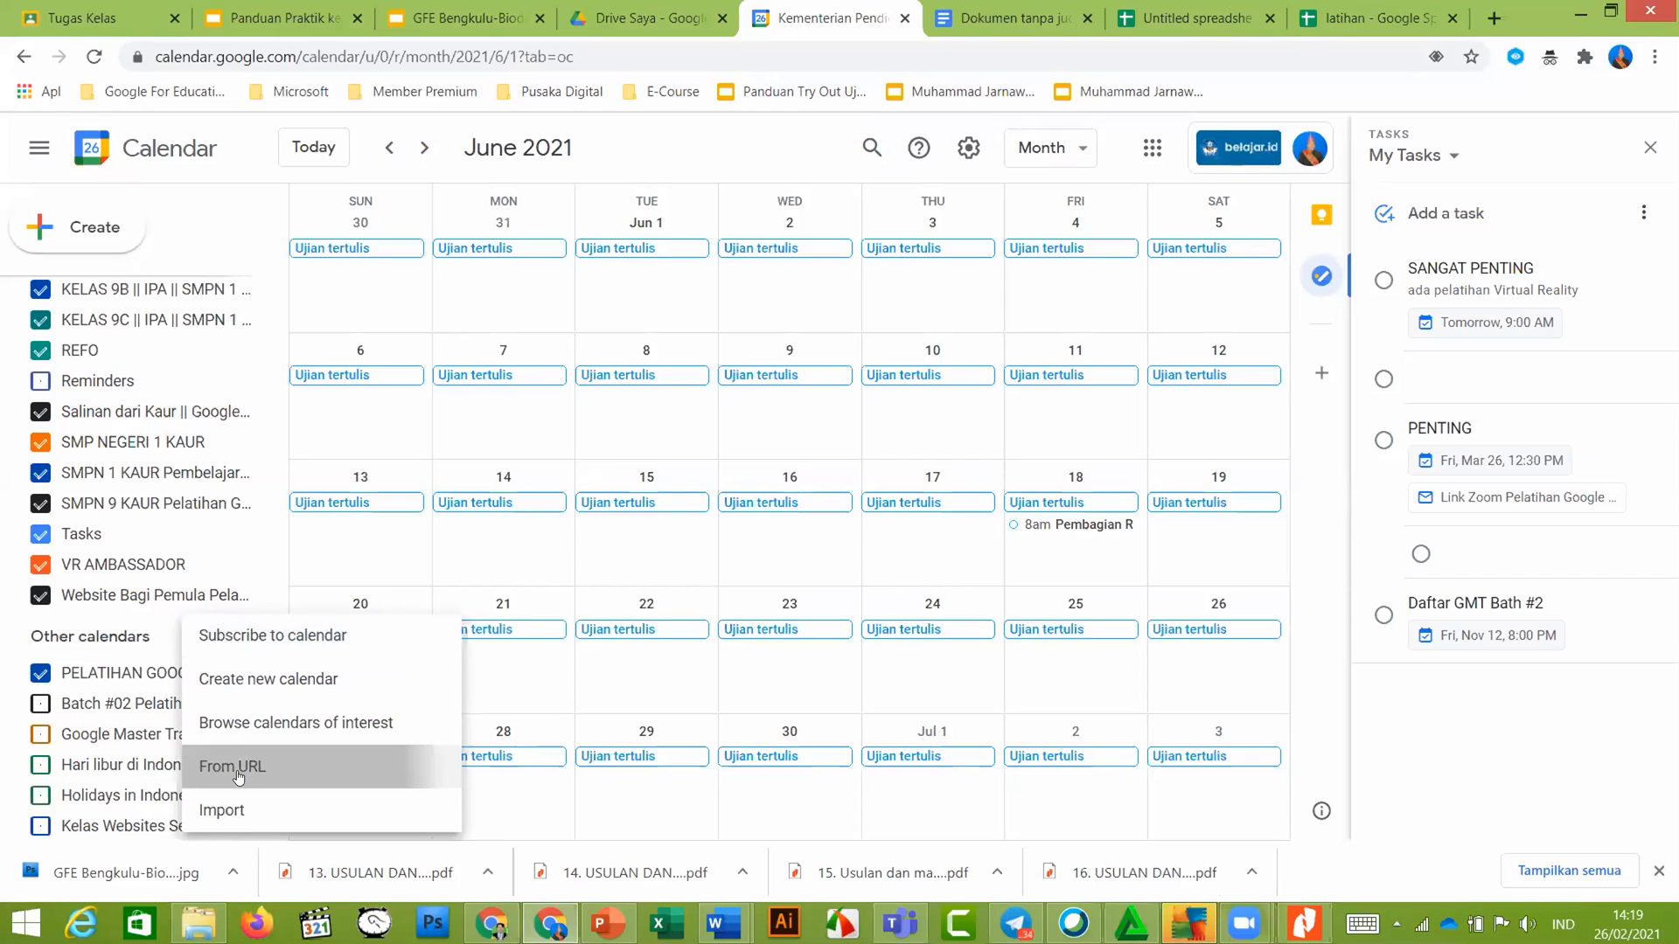
{"action": "left_click", "coordinate": [39, 148]}
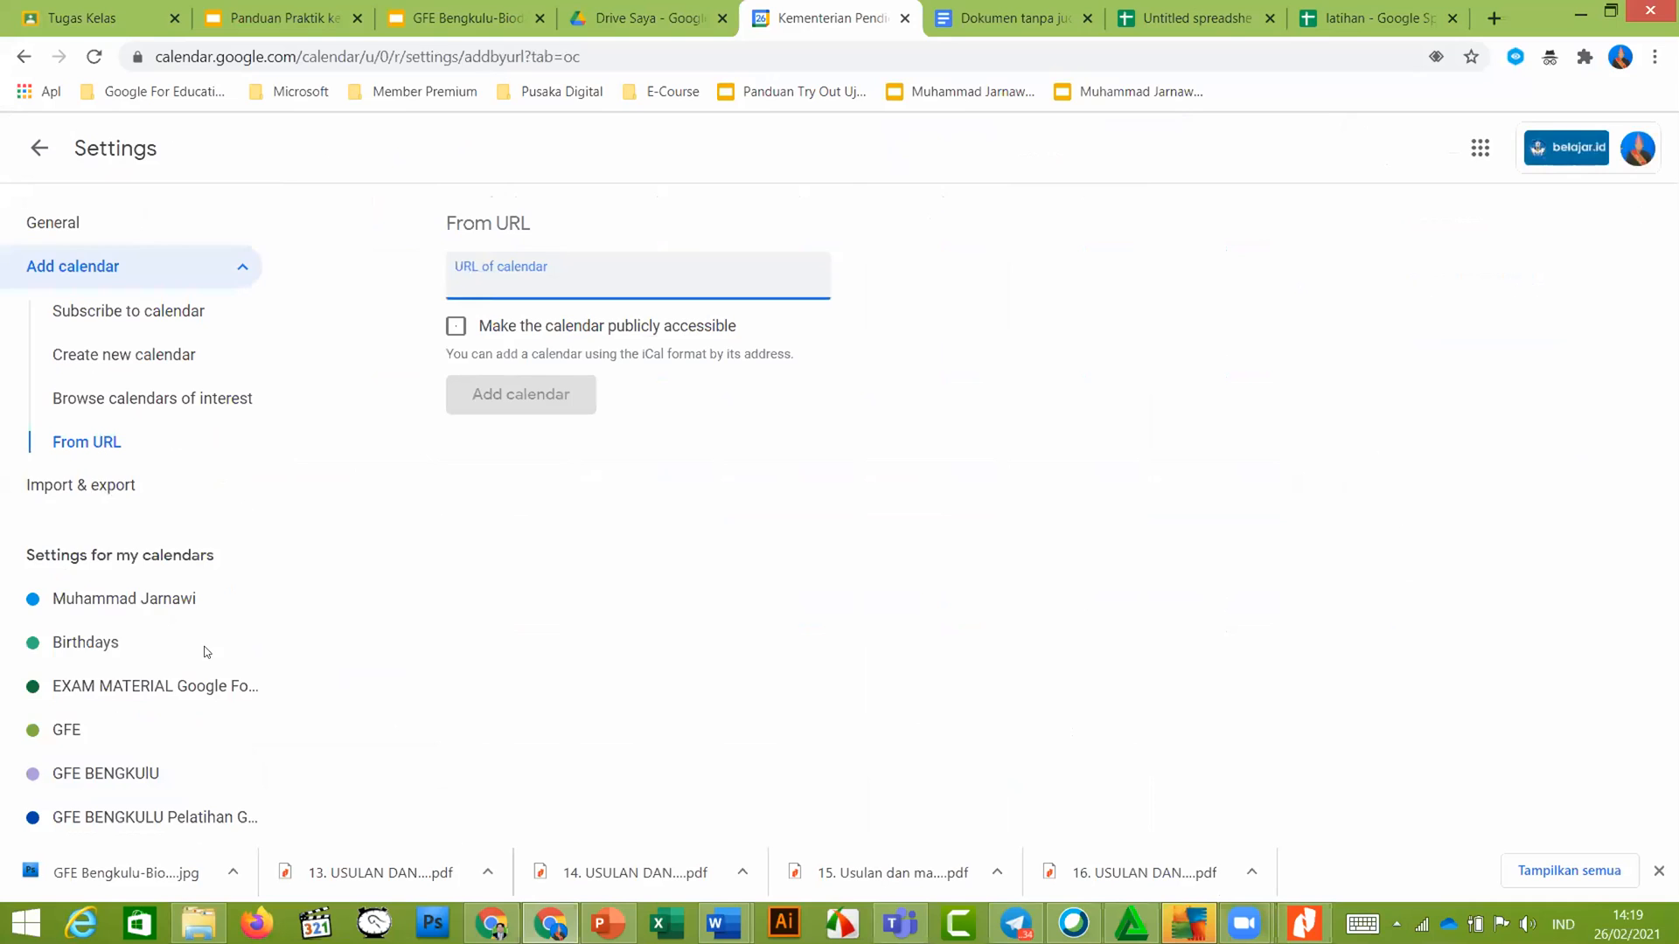
{"action": "scroll", "coordinate": [204, 654], "scroll_direction": "down", "scroll_amount": 7}
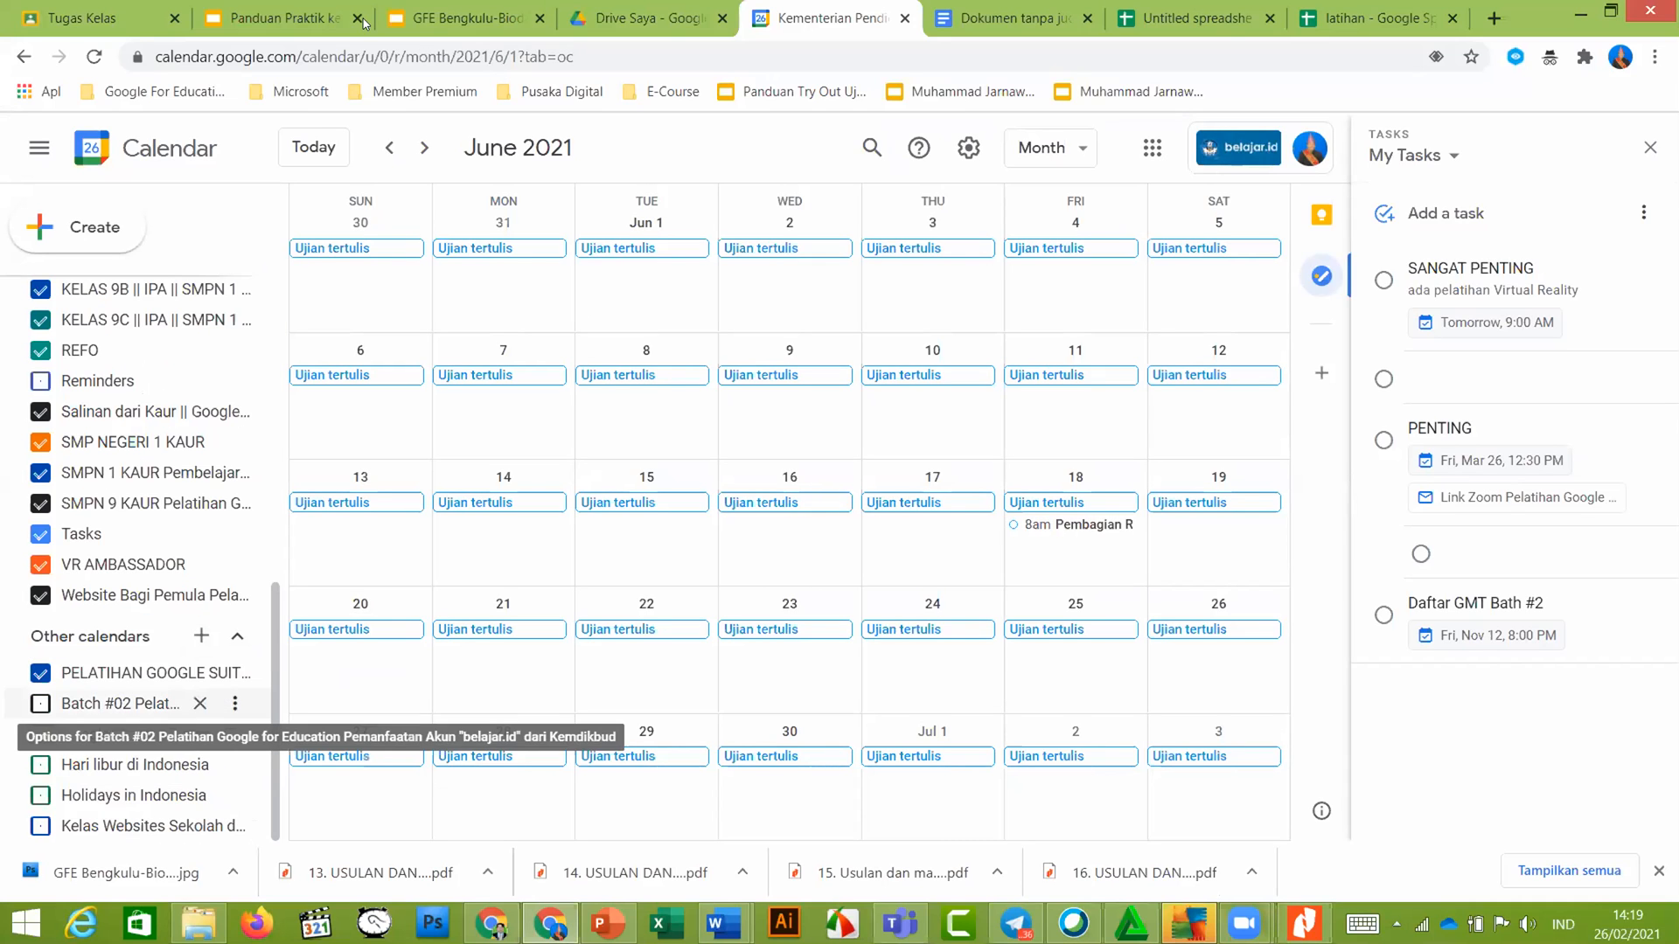
{"action": "key", "text": "ctrl+2"}
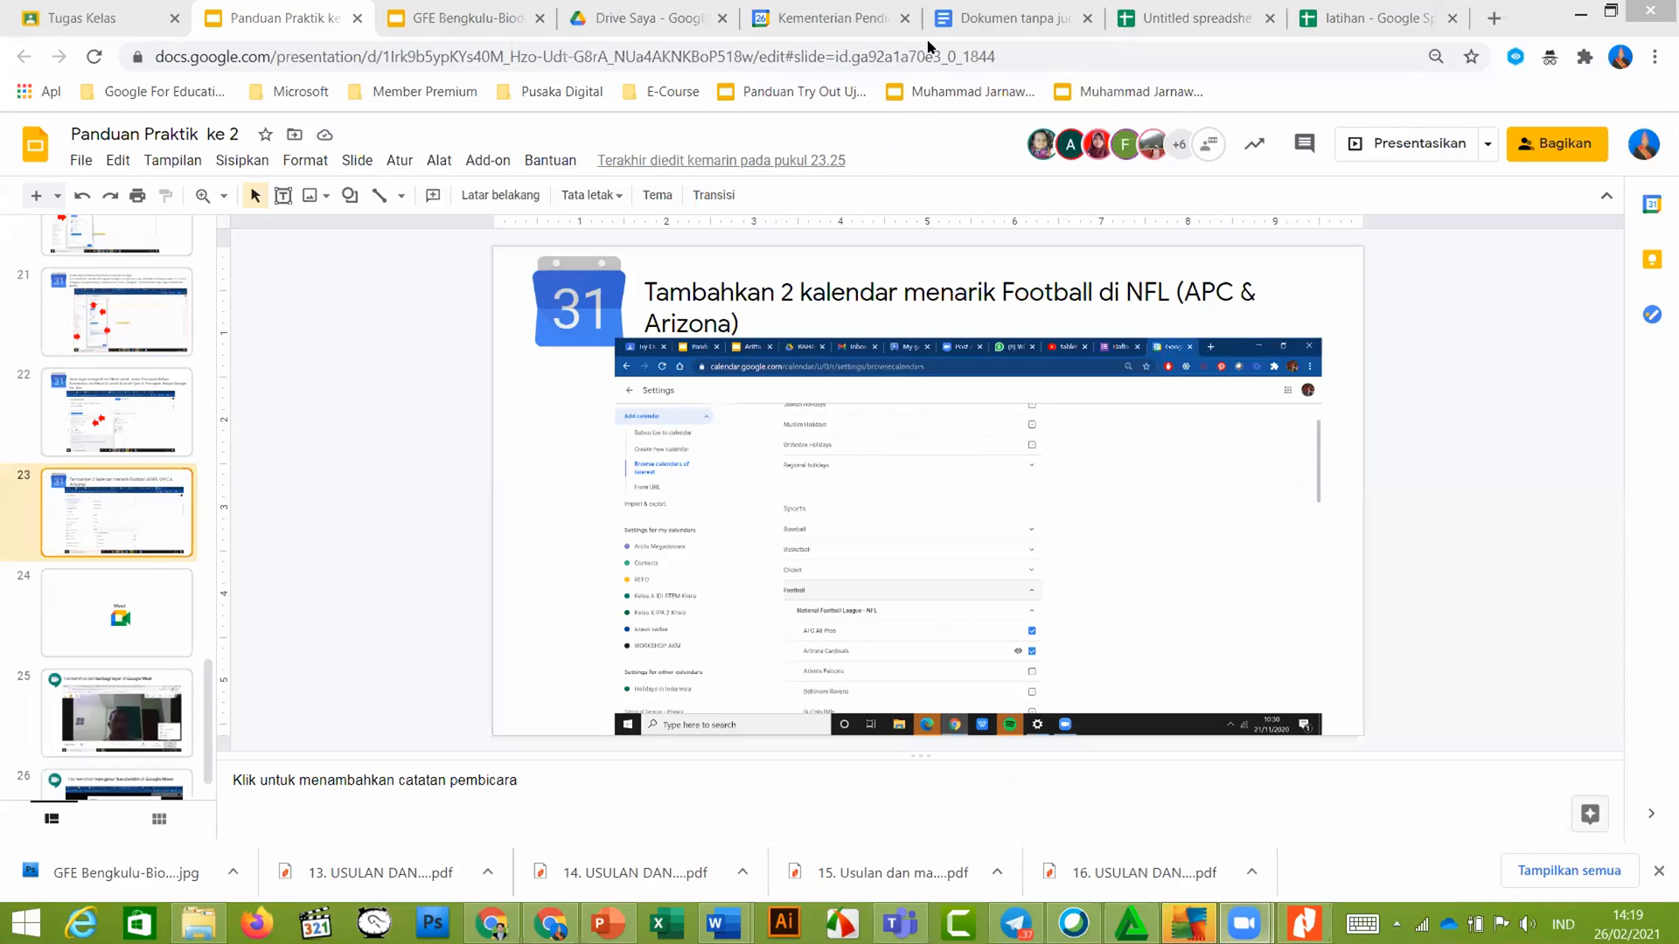
{"action": "left_click", "coordinate": [802, 17]}
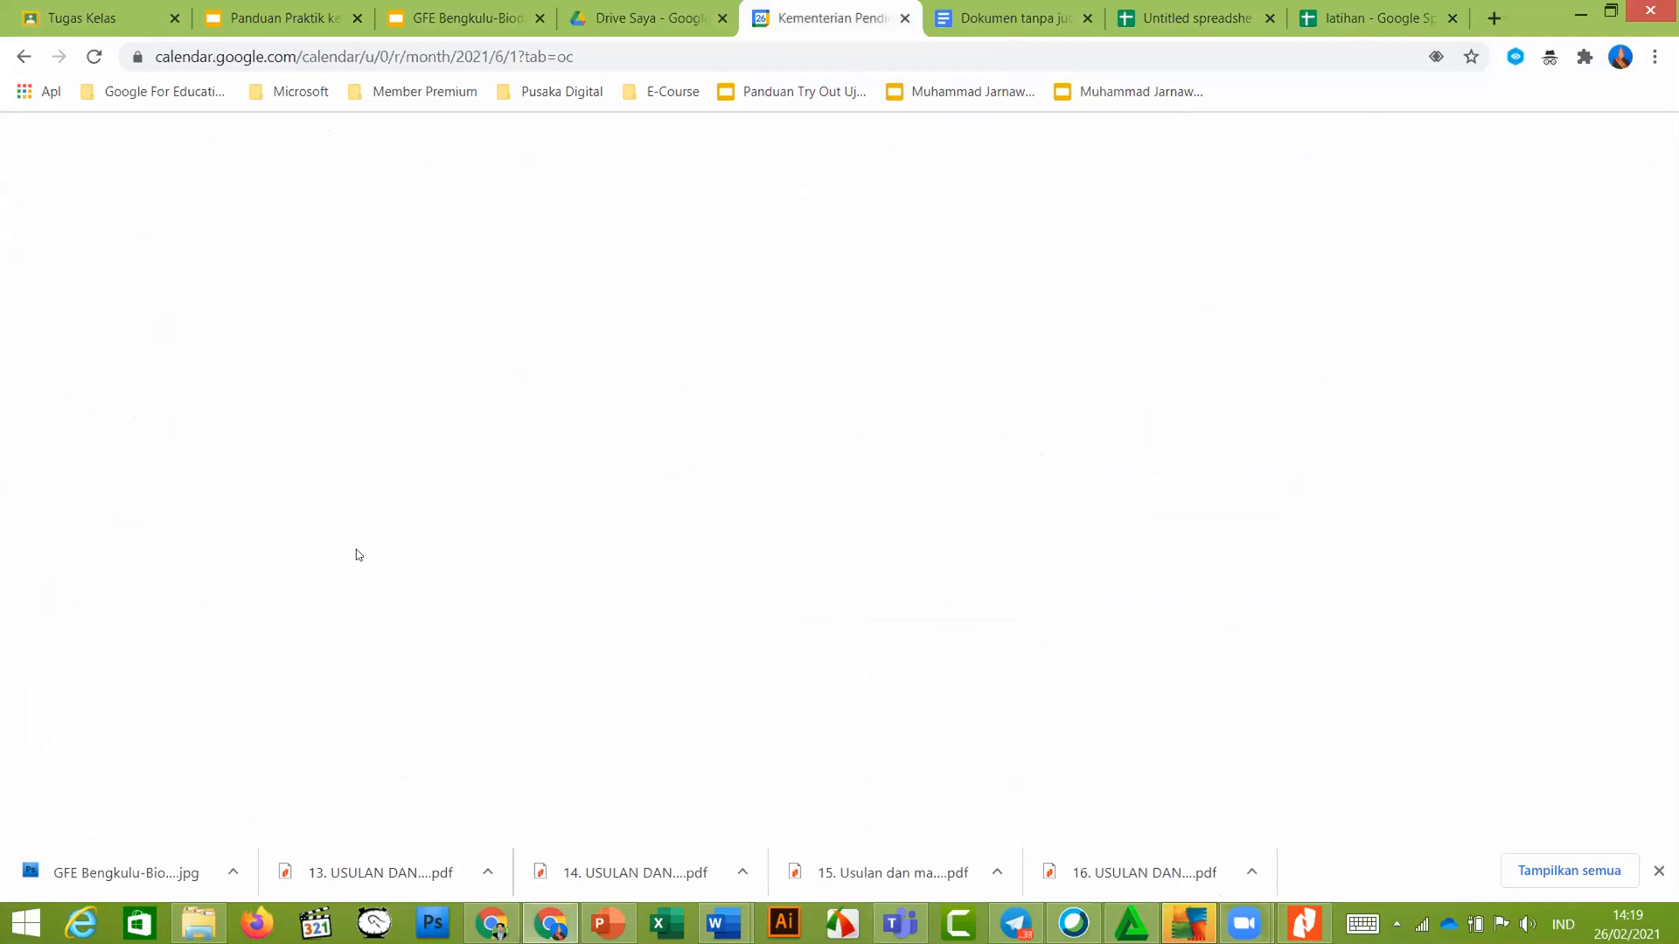
Collapse My calendars and open Browse calendars of interest from the Other calendars add menu
{"action": "scroll", "coordinate": [166, 489], "scroll_direction": "up", "scroll_amount": 6}
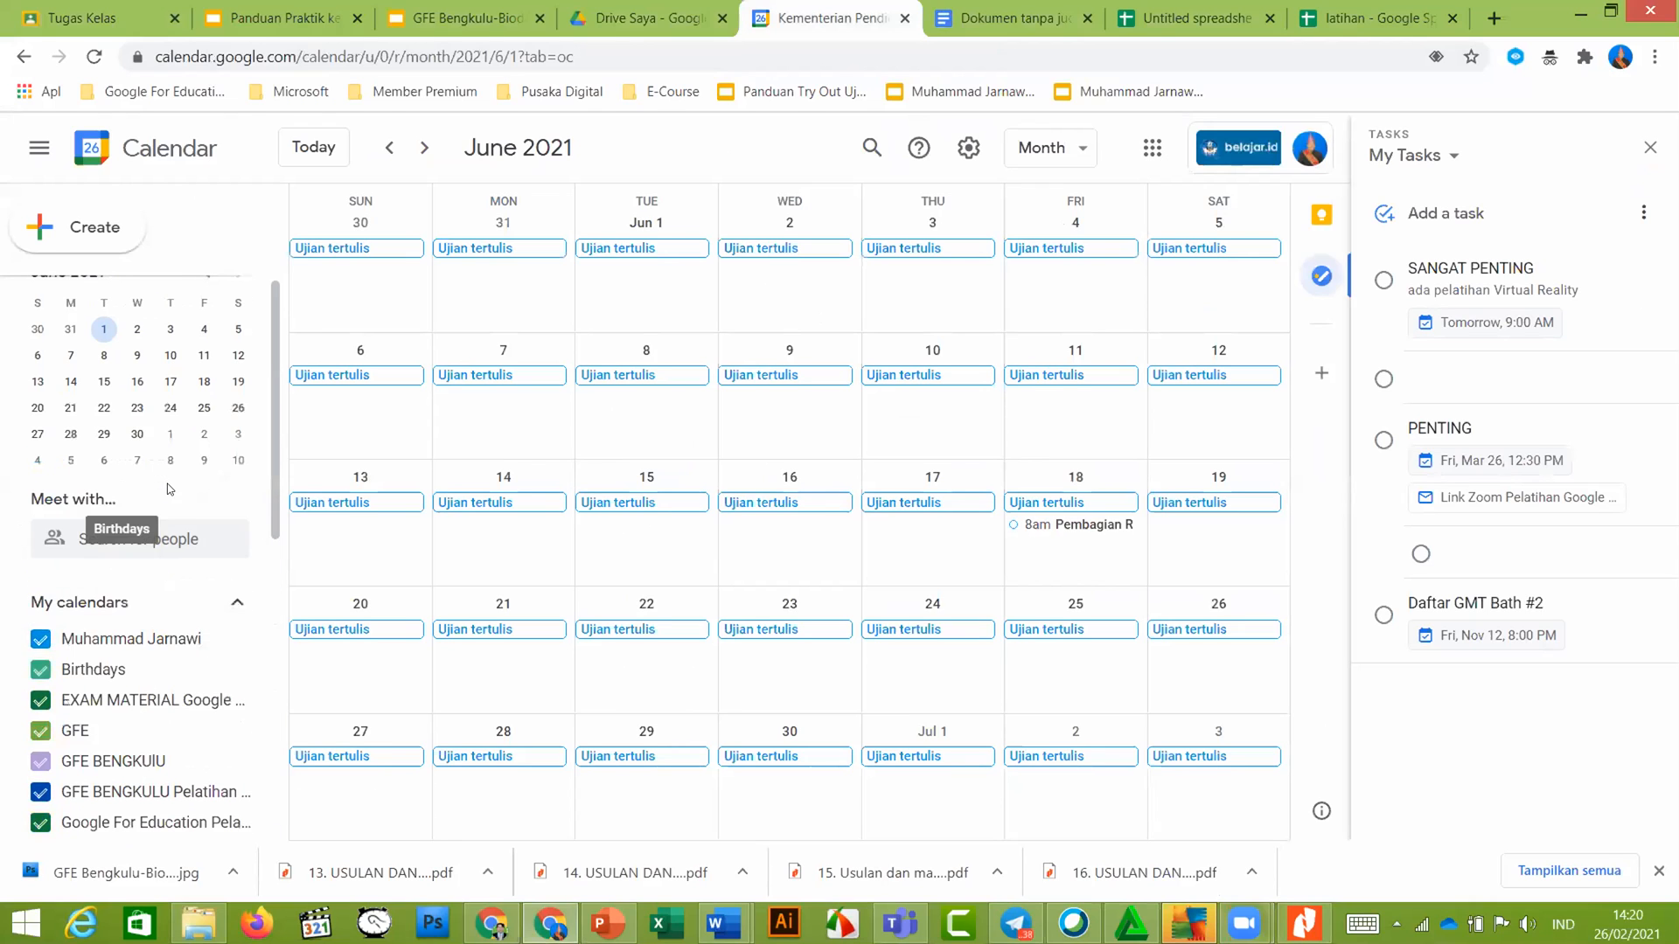
{"action": "left_click", "coordinate": [119, 605]}
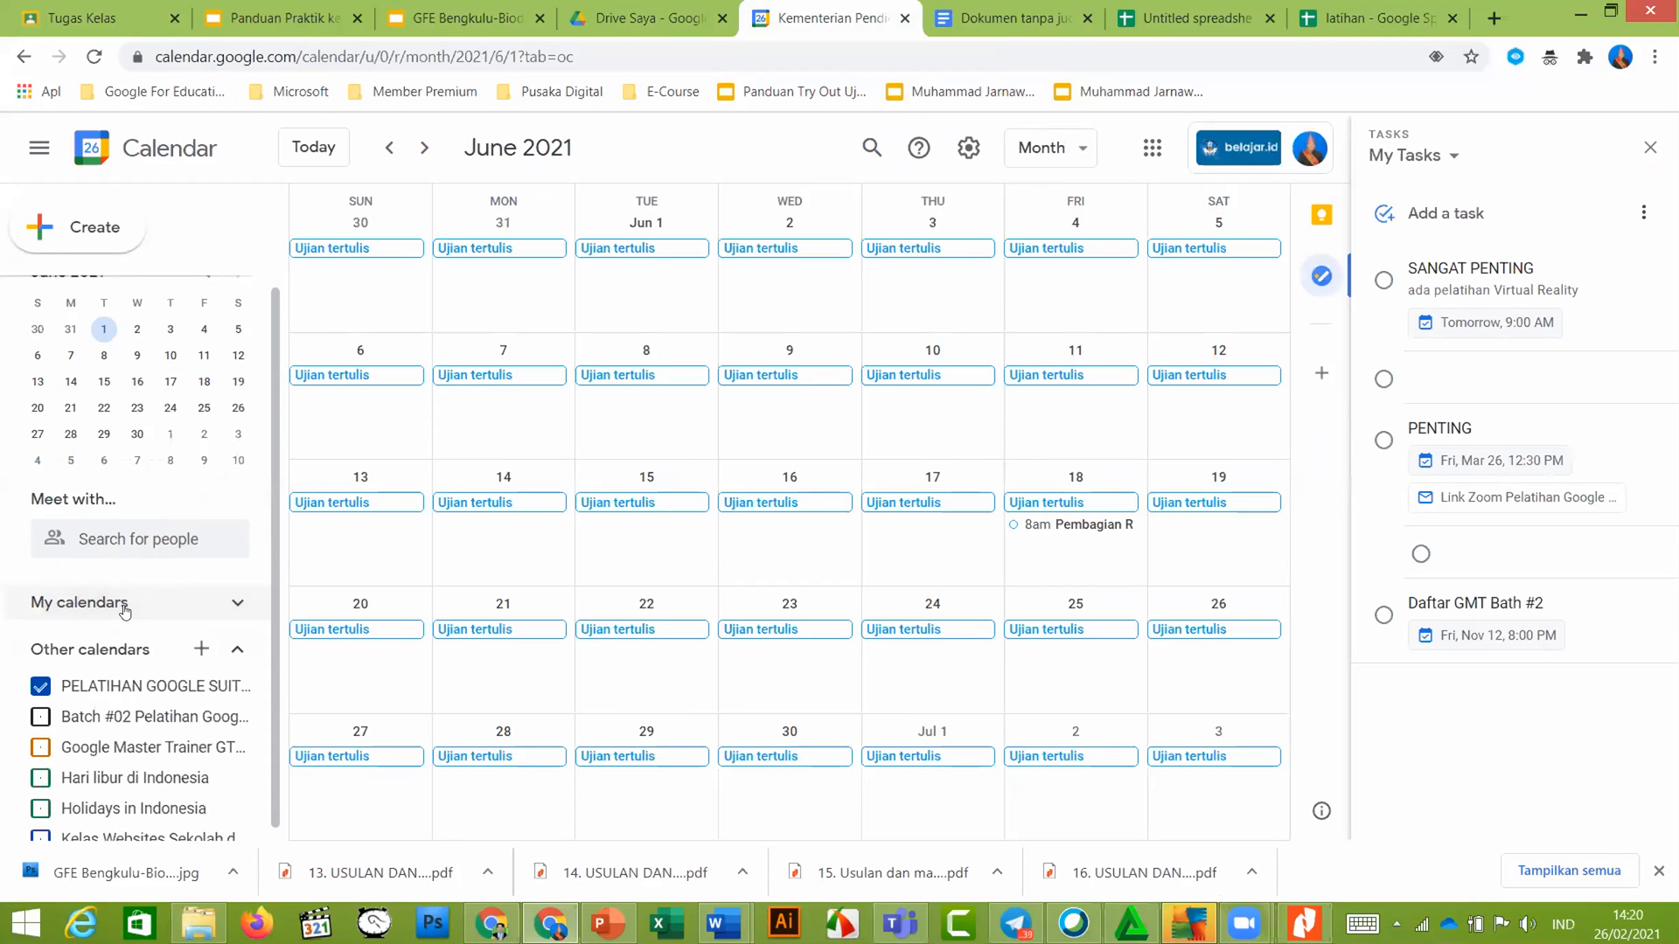
{"action": "left_click", "coordinate": [193, 655]}
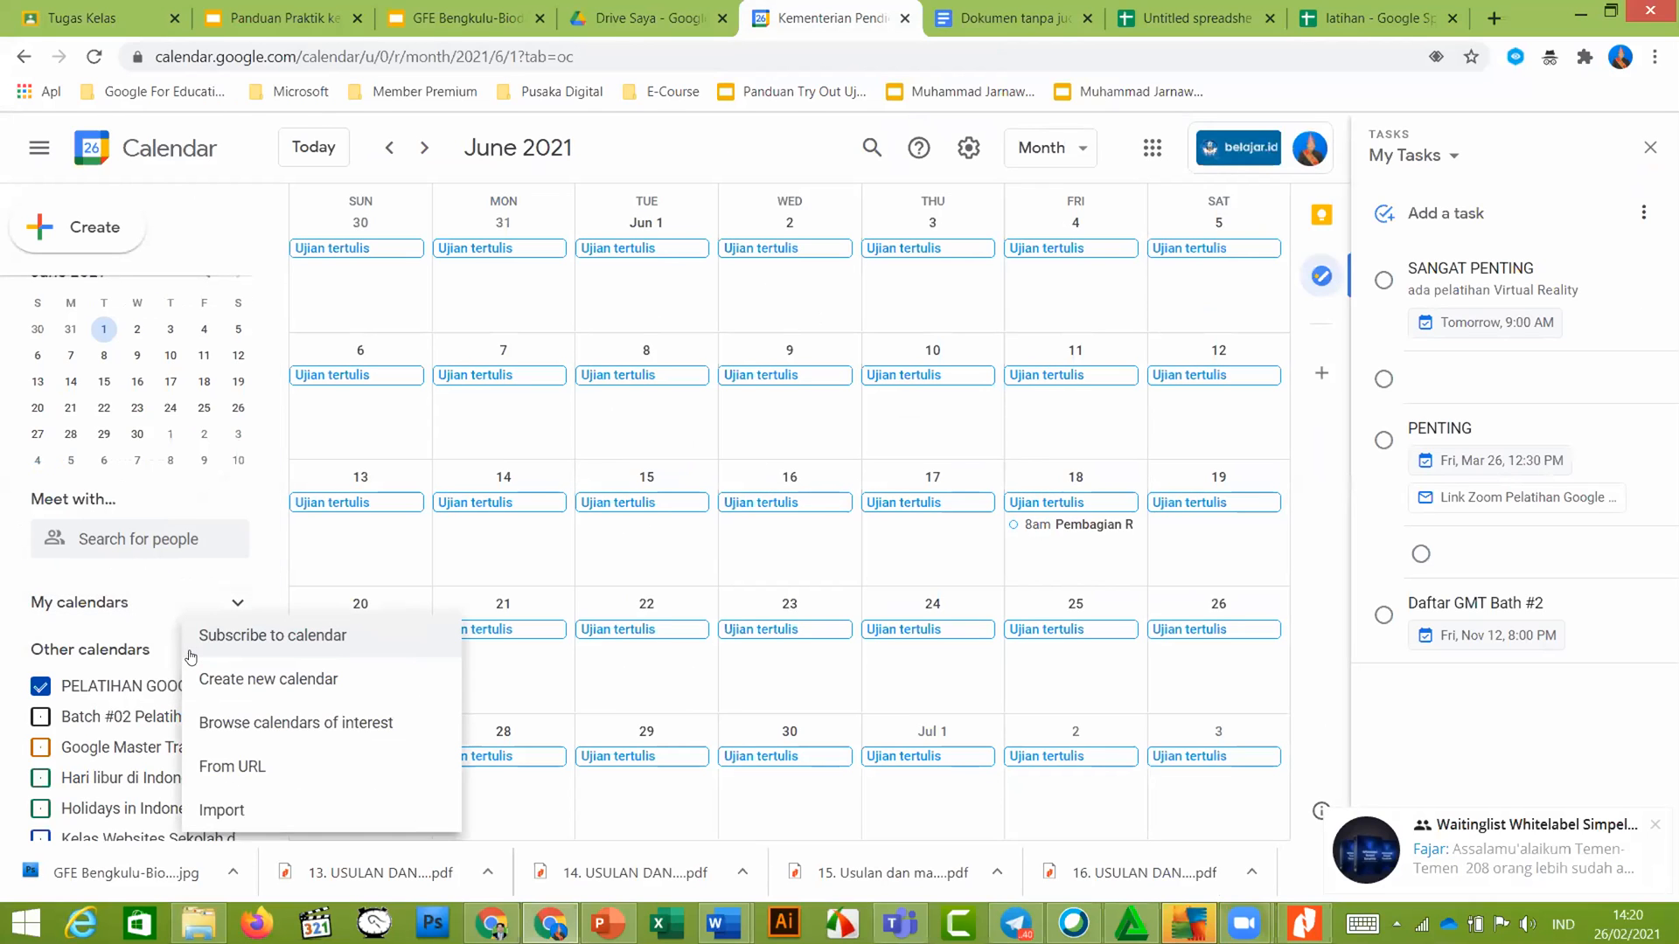
{"action": "left_click", "coordinate": [256, 727]}
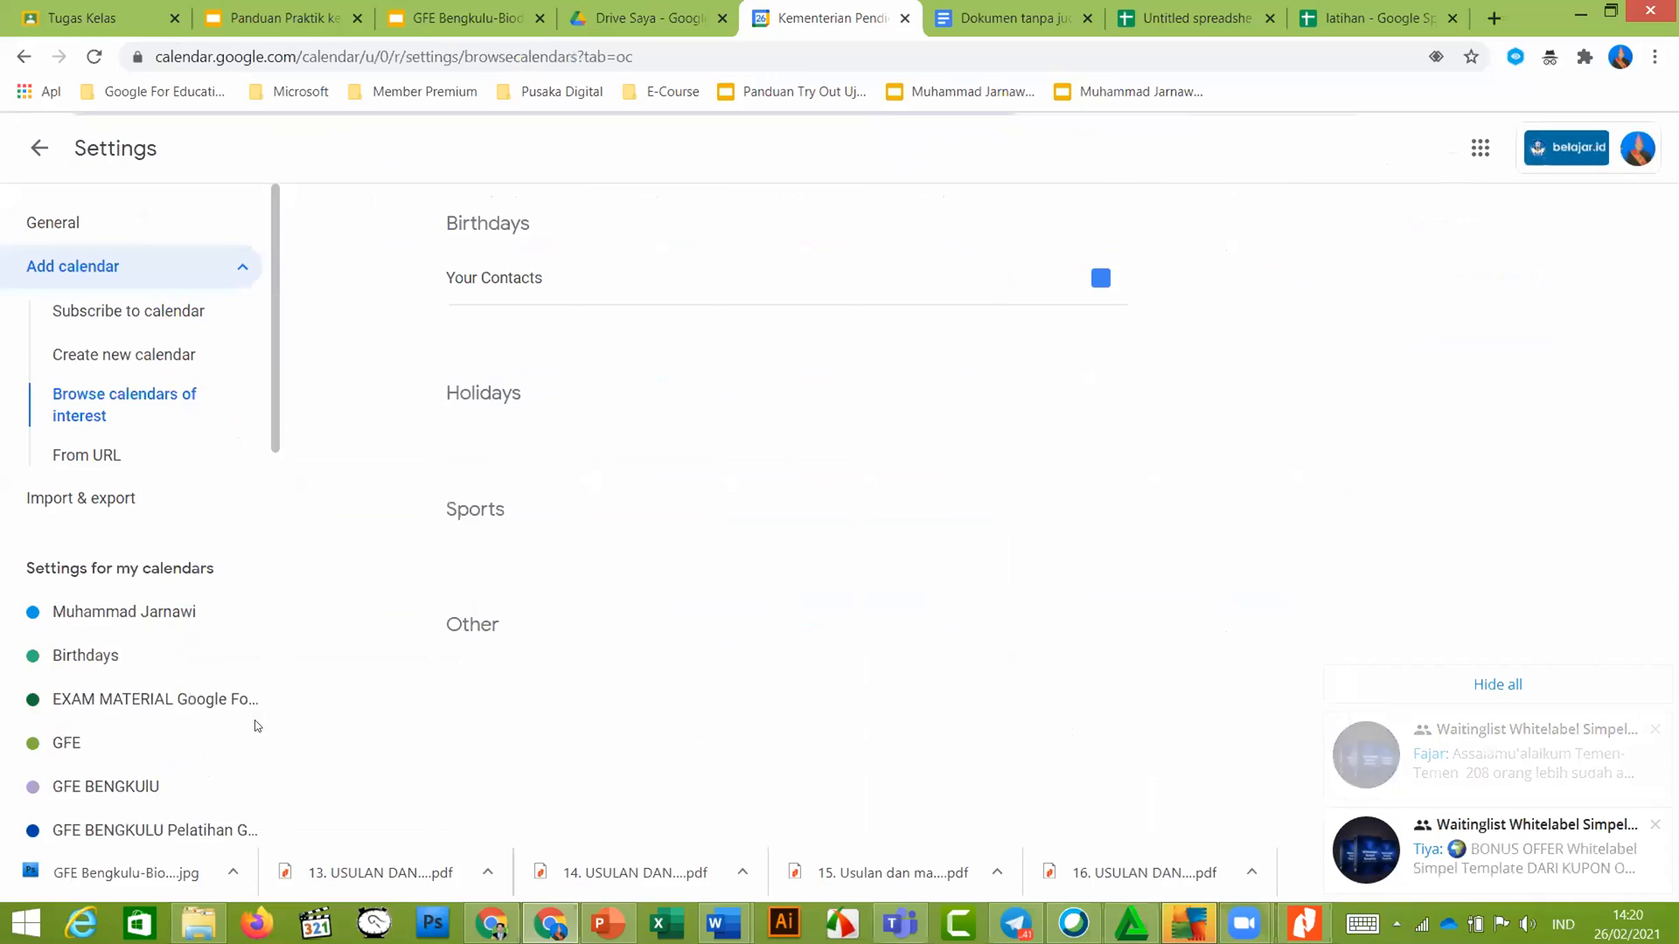
{"action": "scroll", "coordinate": [817, 405], "scroll_direction": "down", "scroll_amount": 4}
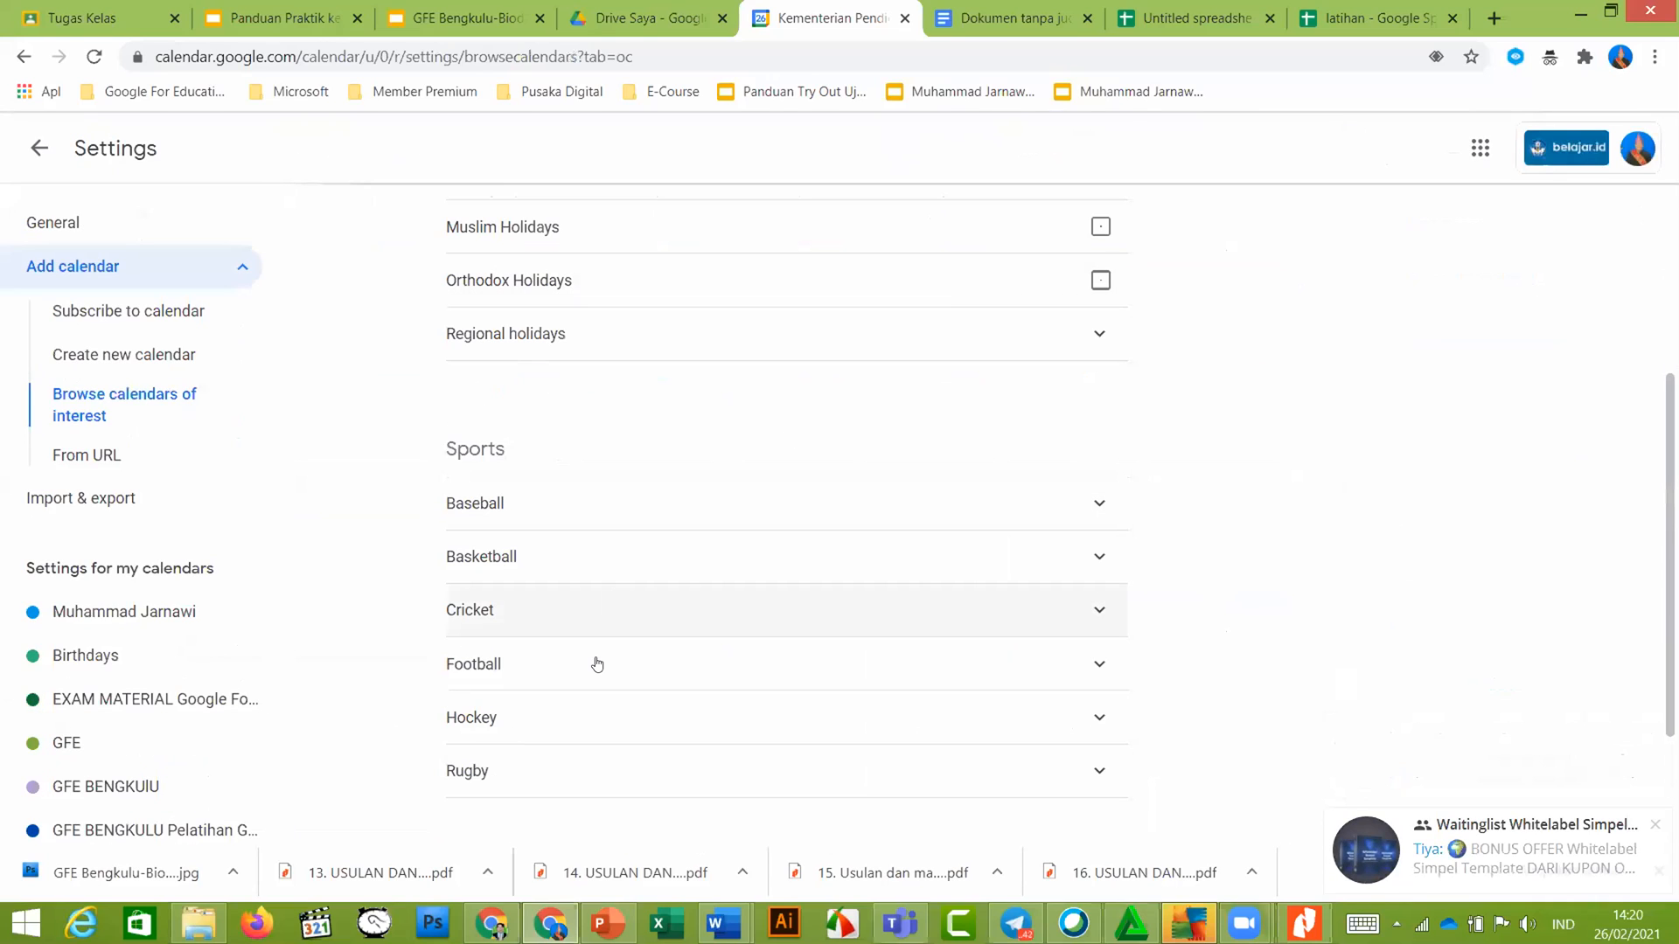
Under Sports > Football > NFL, subscribe to AFC All-Pros and Arizona Cardinals, then return to the guide
{"action": "left_click", "coordinate": [1056, 671]}
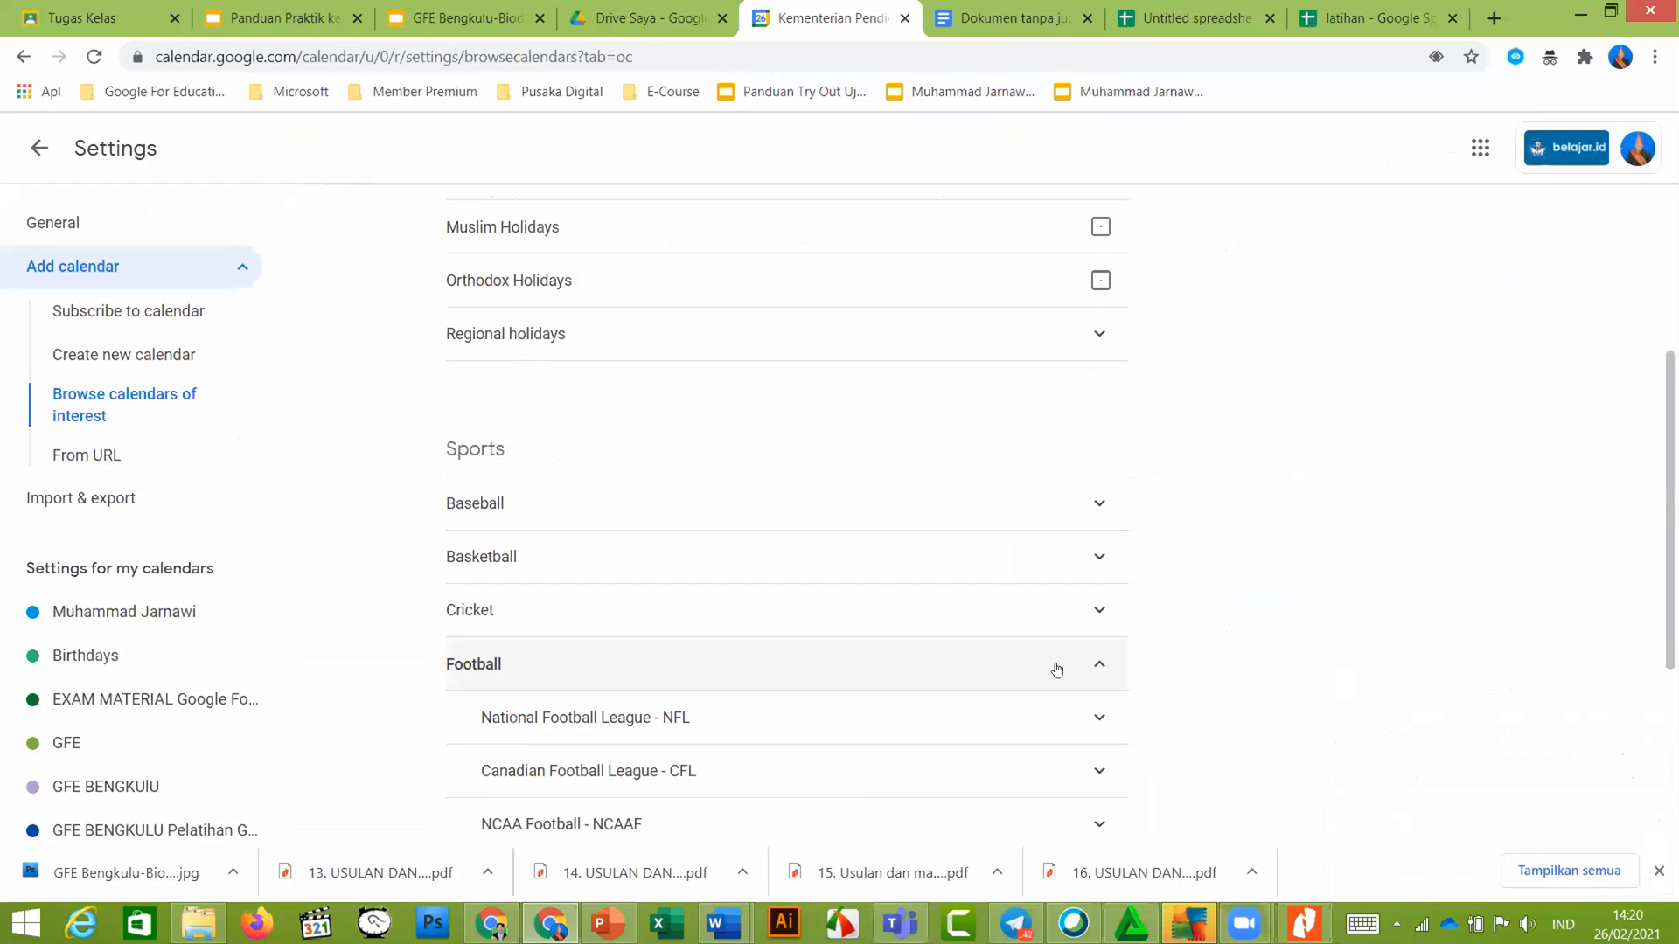
{"action": "scroll", "coordinate": [1057, 670], "scroll_direction": "down", "scroll_amount": 1}
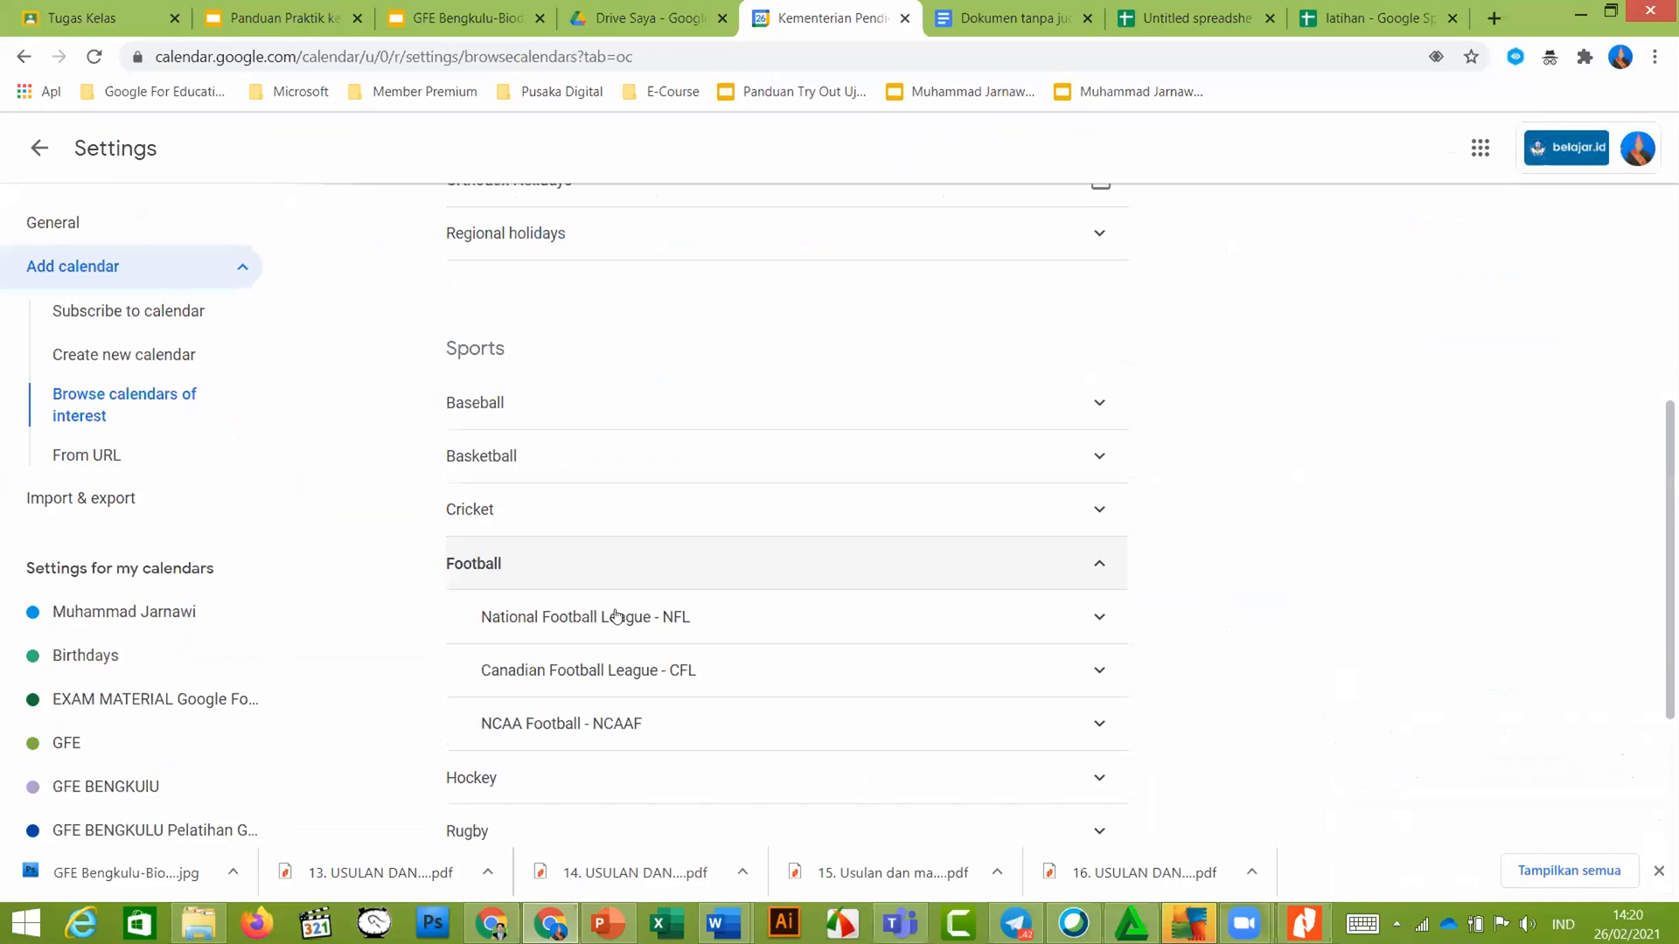
{"action": "left_click", "coordinate": [1058, 617]}
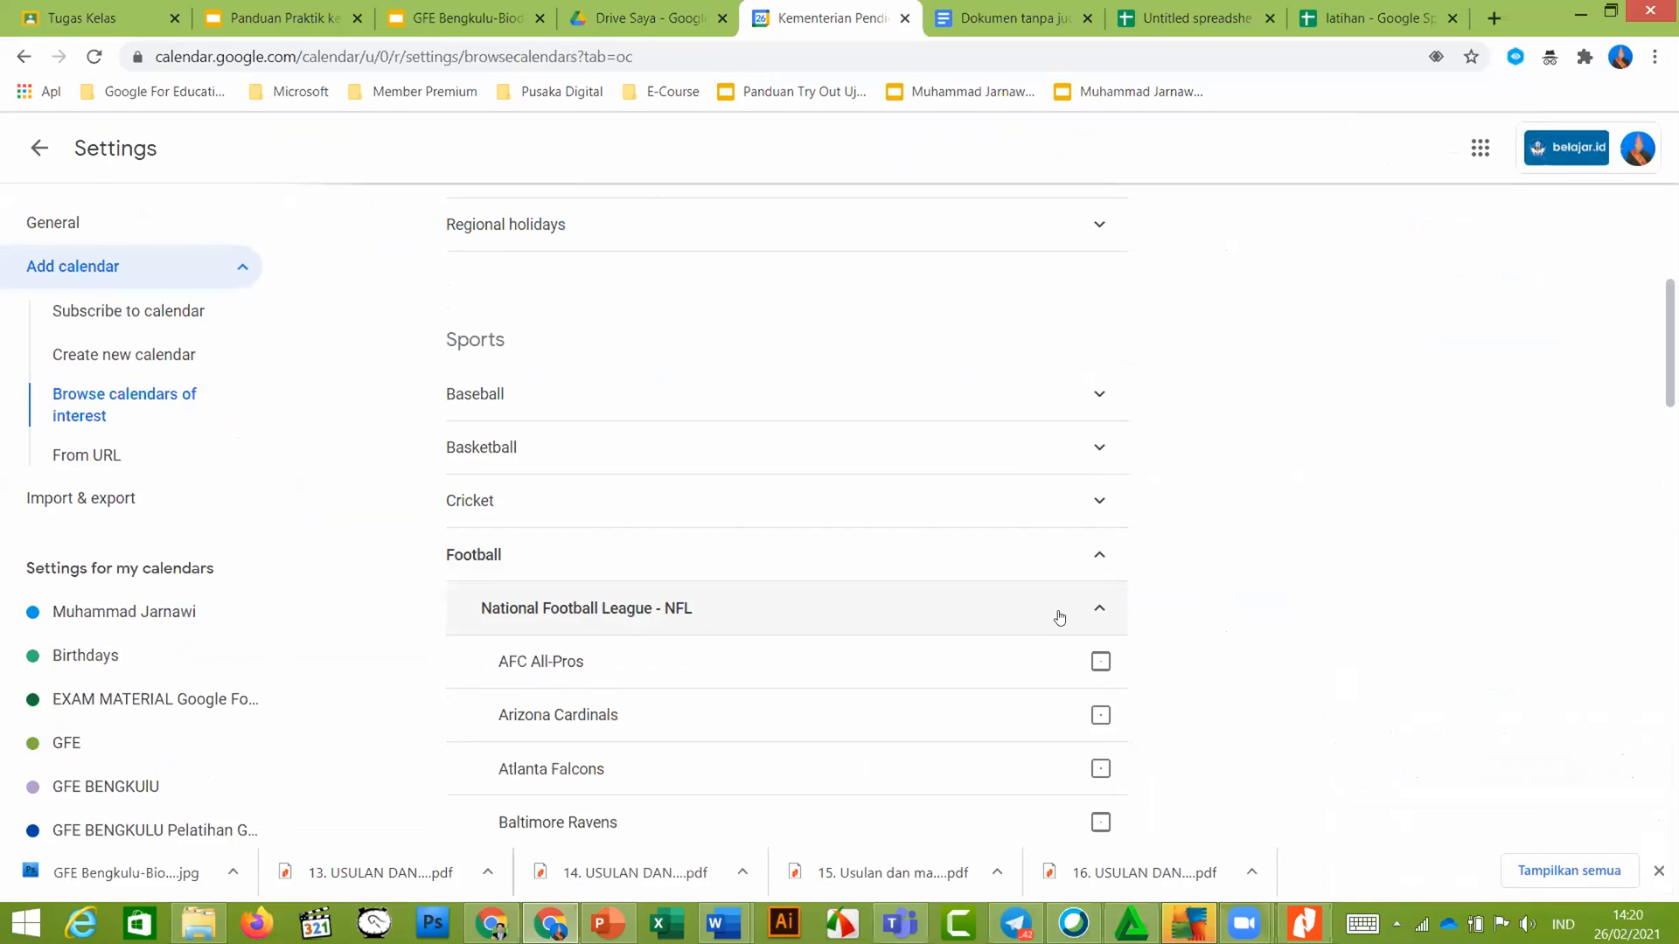
{"action": "scroll", "coordinate": [1111, 563], "scroll_direction": "down", "scroll_amount": 1}
{"action": "left_click", "coordinate": [1105, 555]}
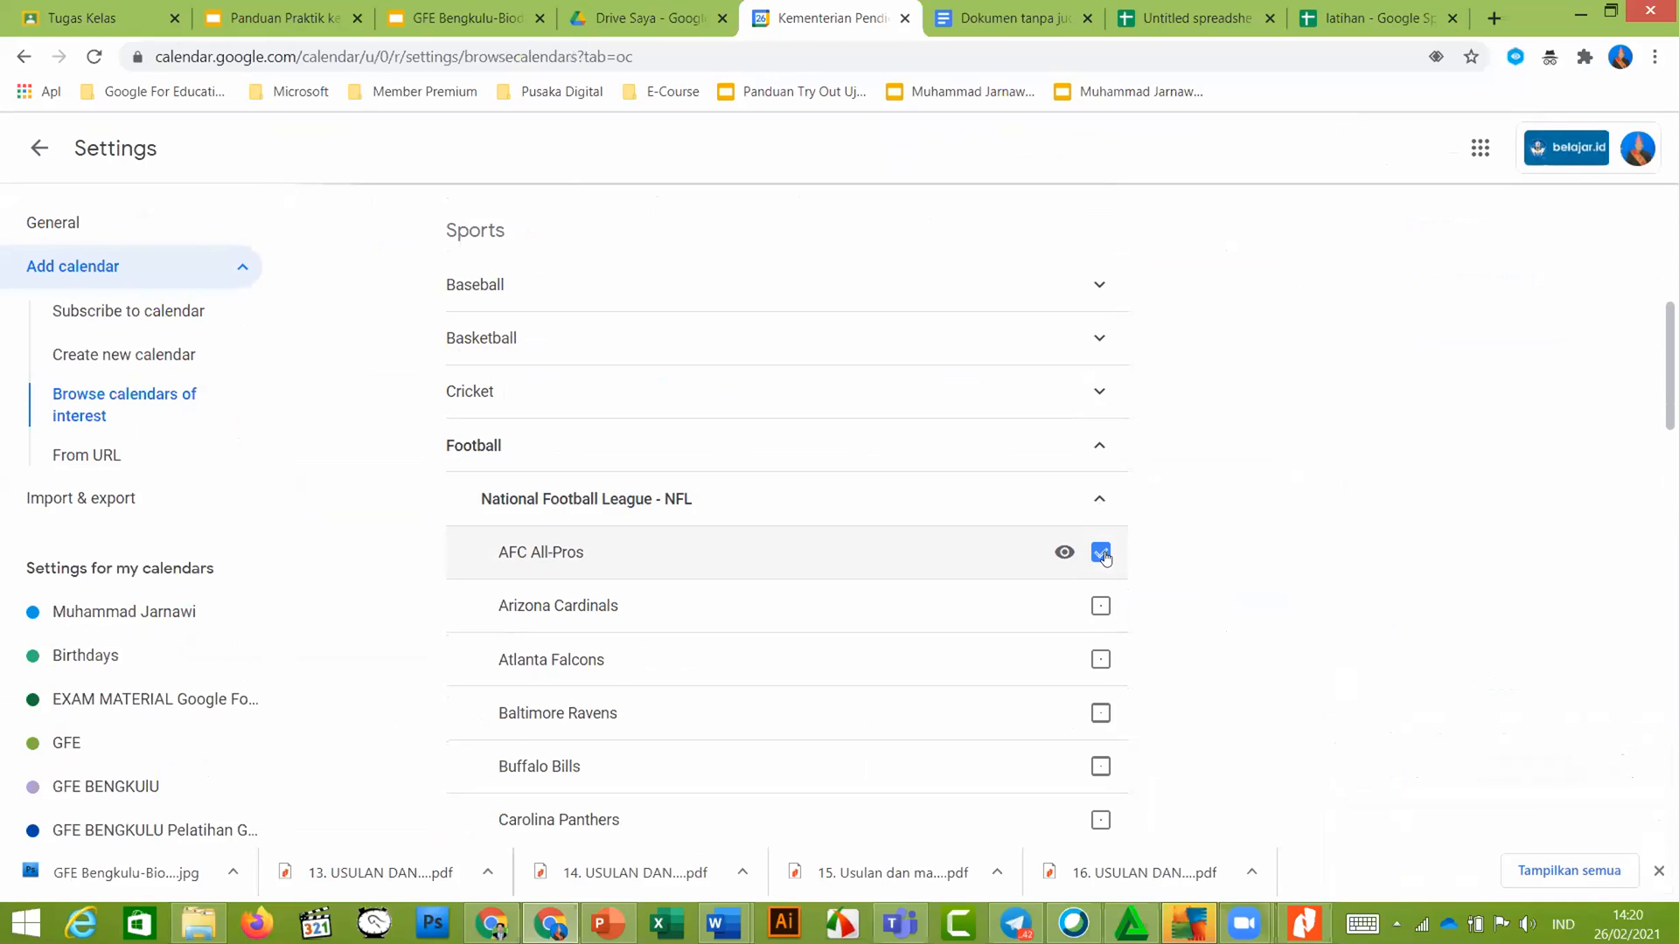
{"action": "left_click", "coordinate": [1101, 608]}
{"action": "left_click", "coordinate": [282, 11]}
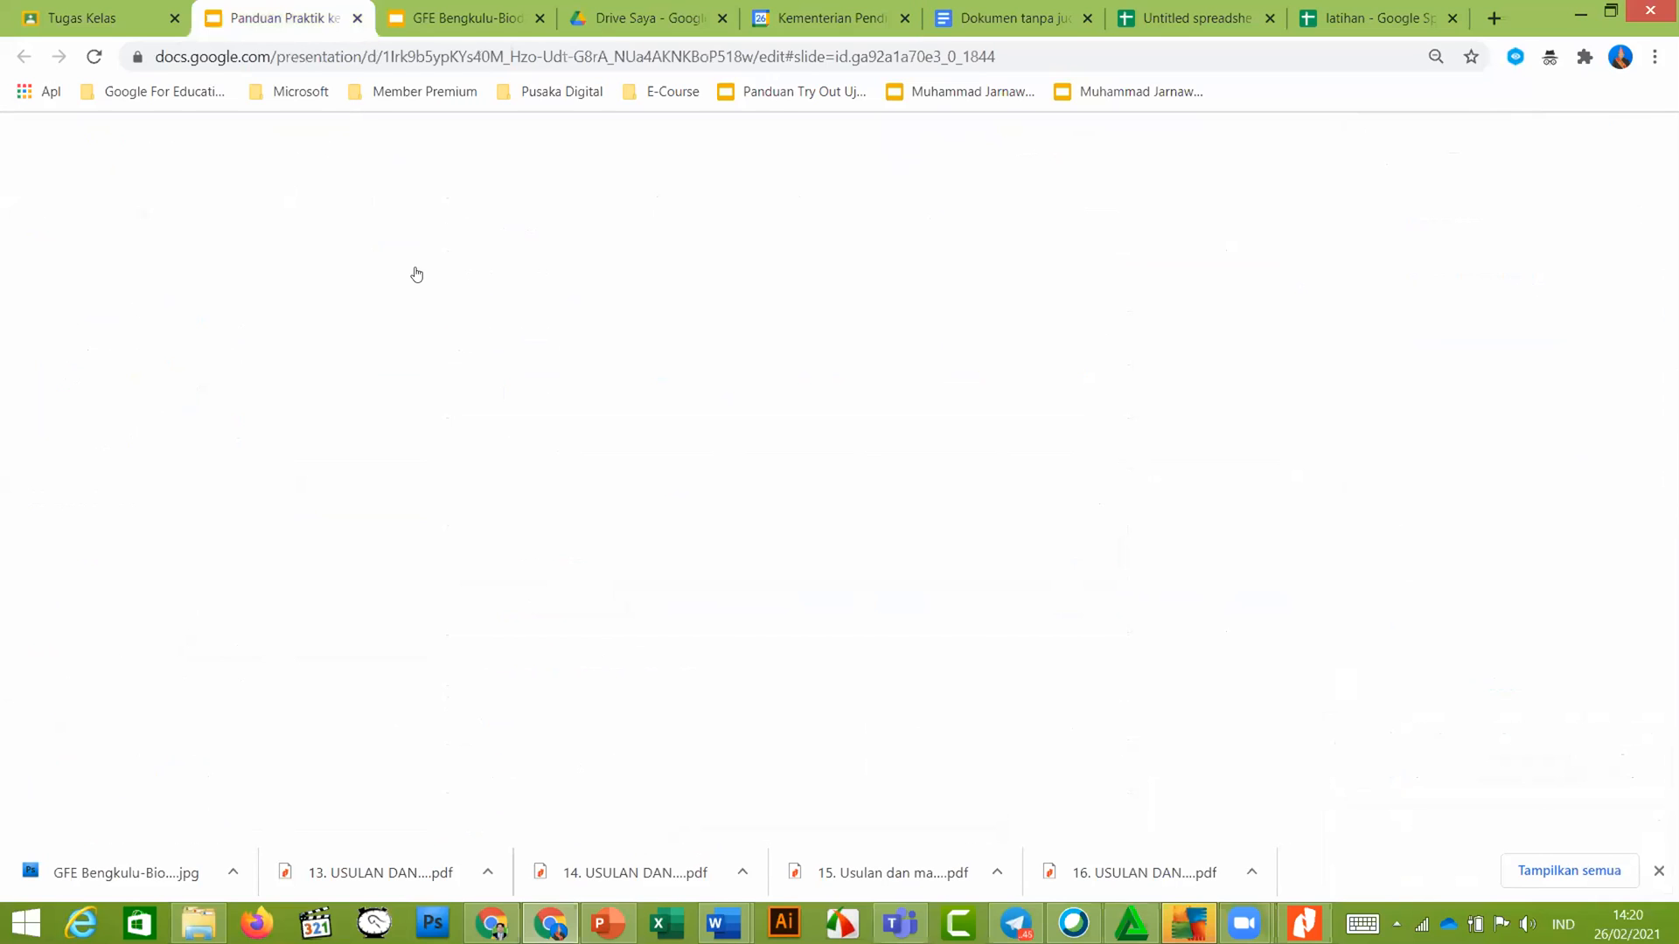
Scroll the guide's slide filmstrip, then switch to the Drive Saya (My Drive) page
{"action": "scroll", "coordinate": [119, 610], "scroll_direction": "down", "scroll_amount": 1}
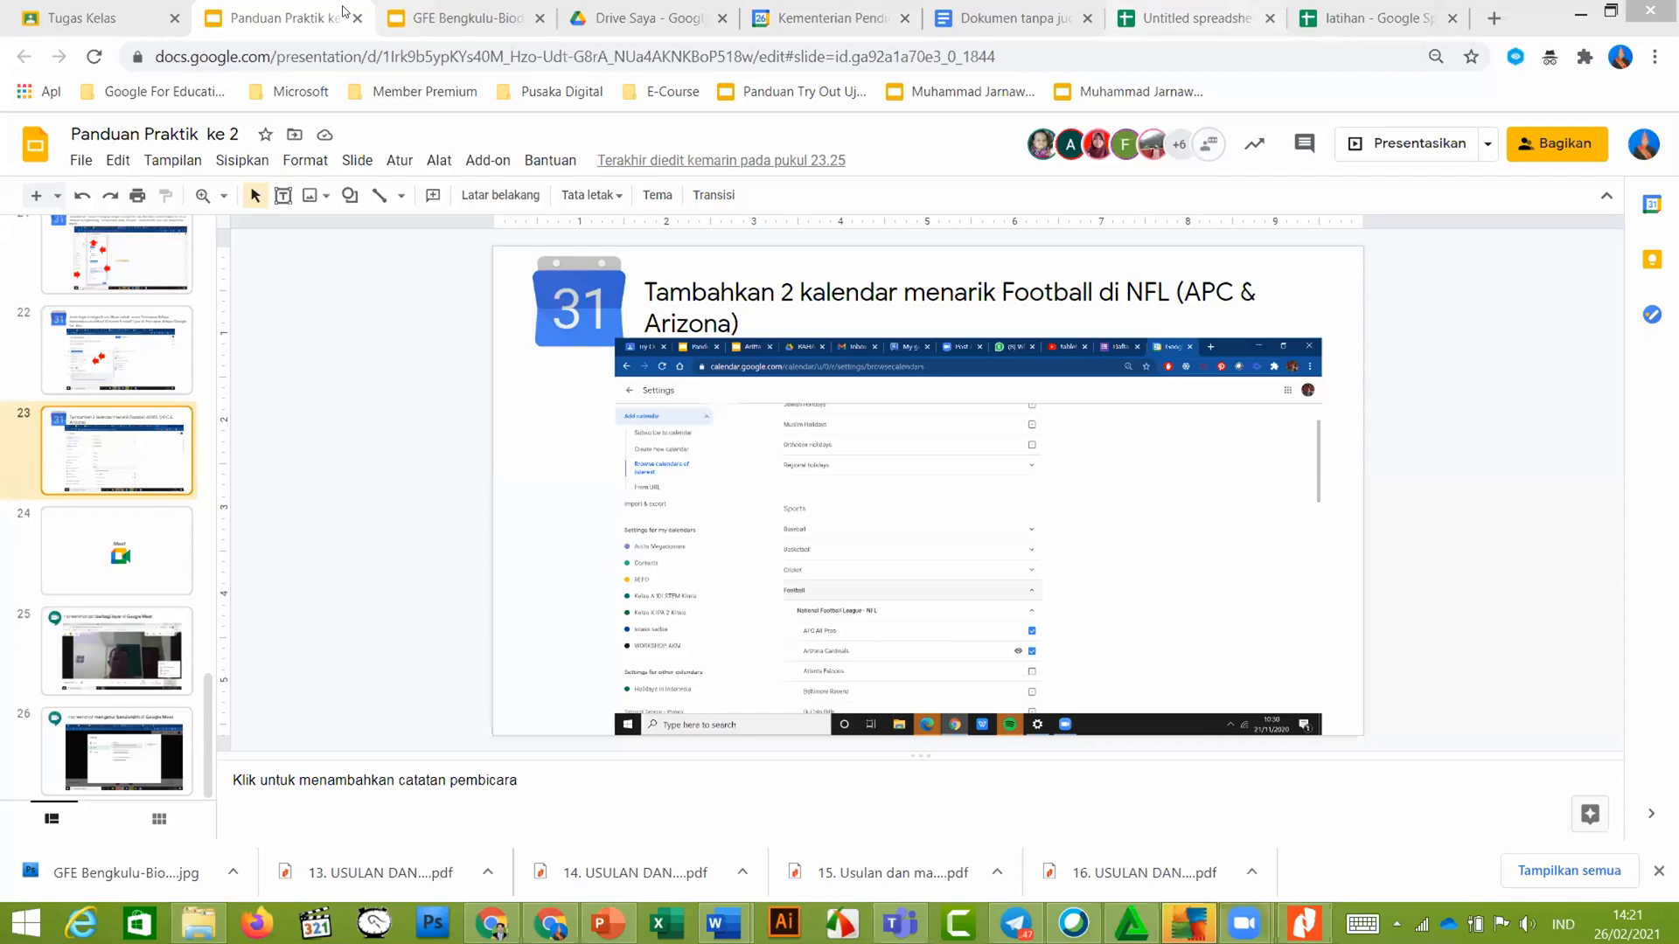
{"action": "left_click", "coordinate": [668, 12]}
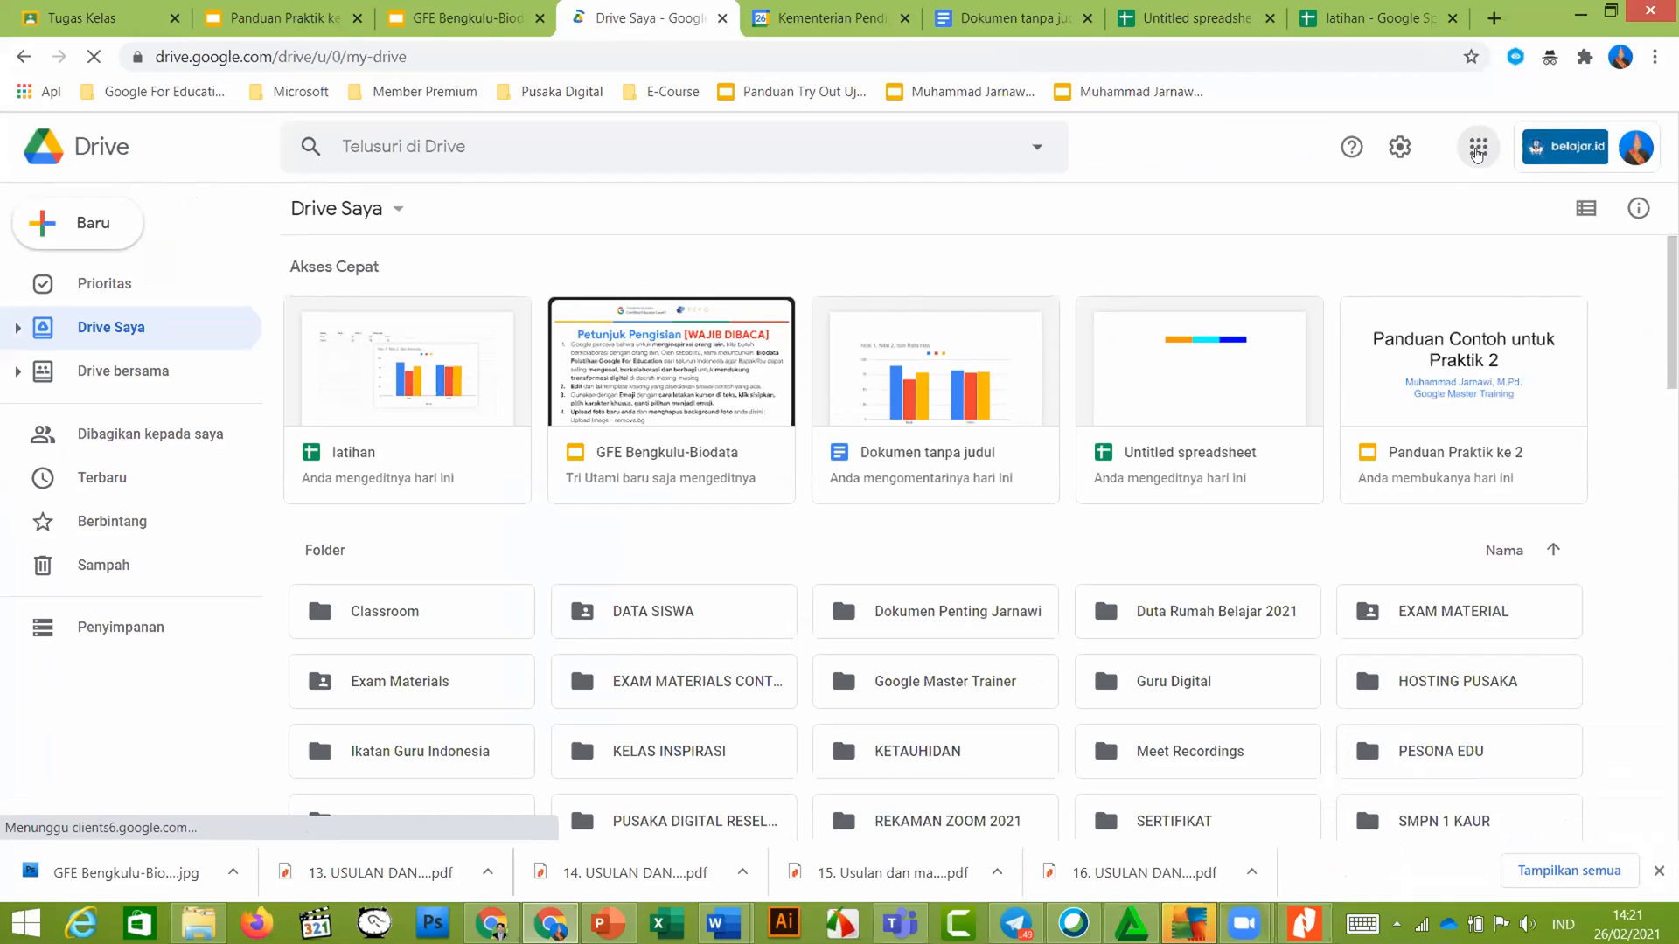
{"action": "left_click", "coordinate": [1476, 150]}
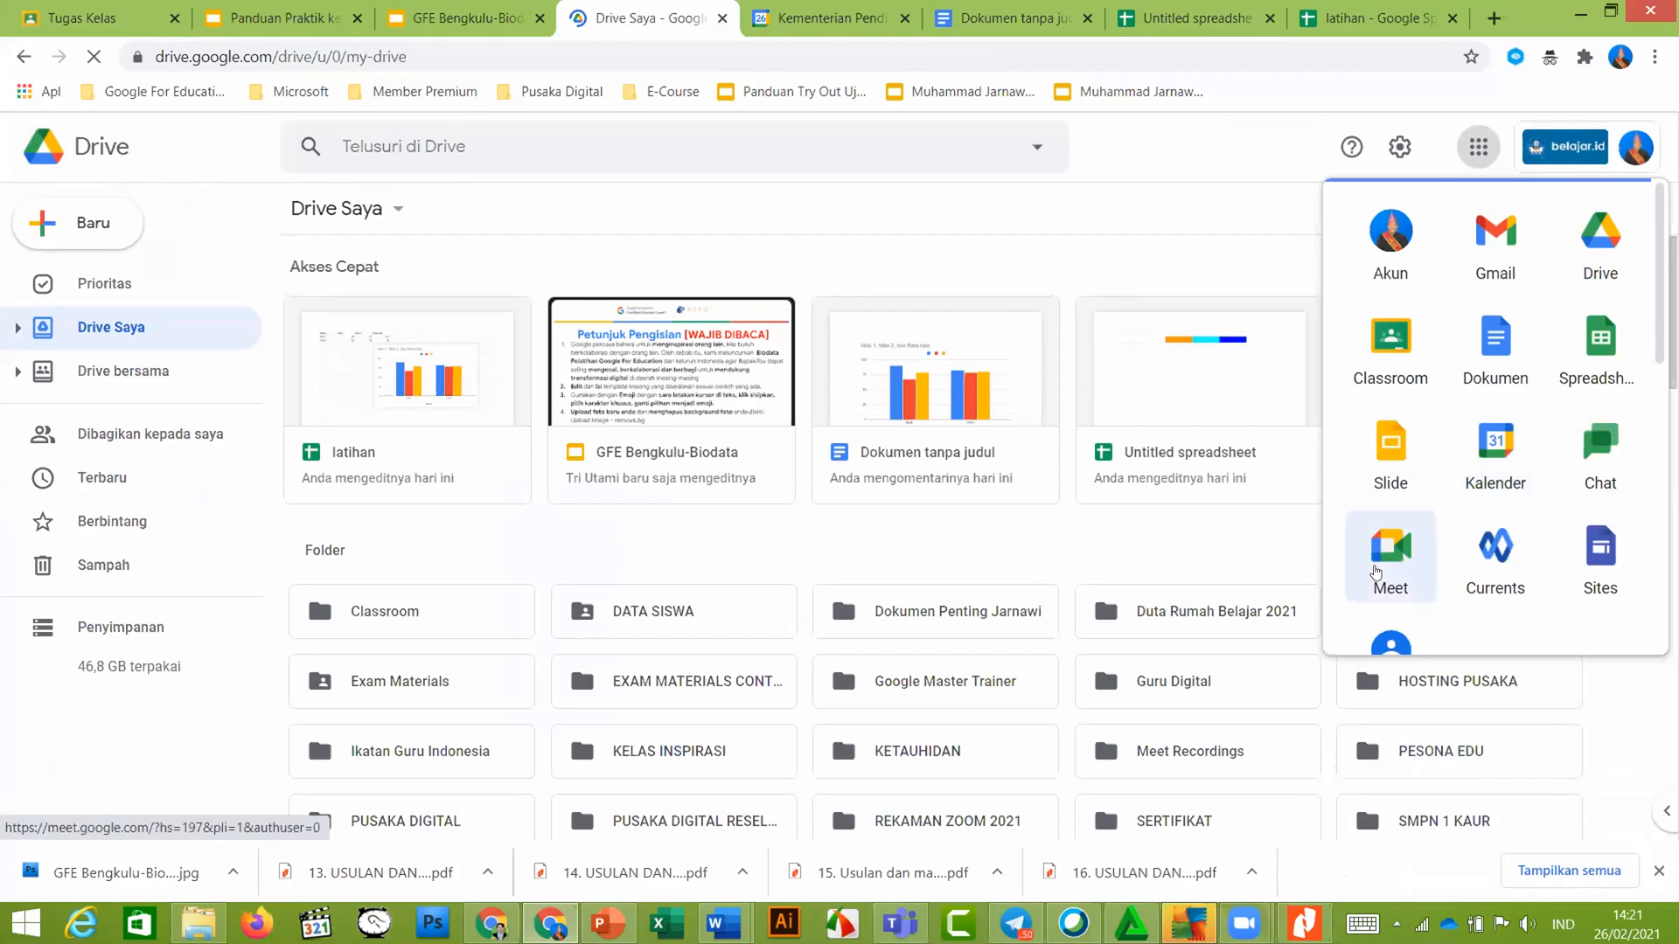
Launch Meet from Drive's Google apps grid and bring up the new-meeting choices
{"action": "left_click", "coordinate": [1375, 572]}
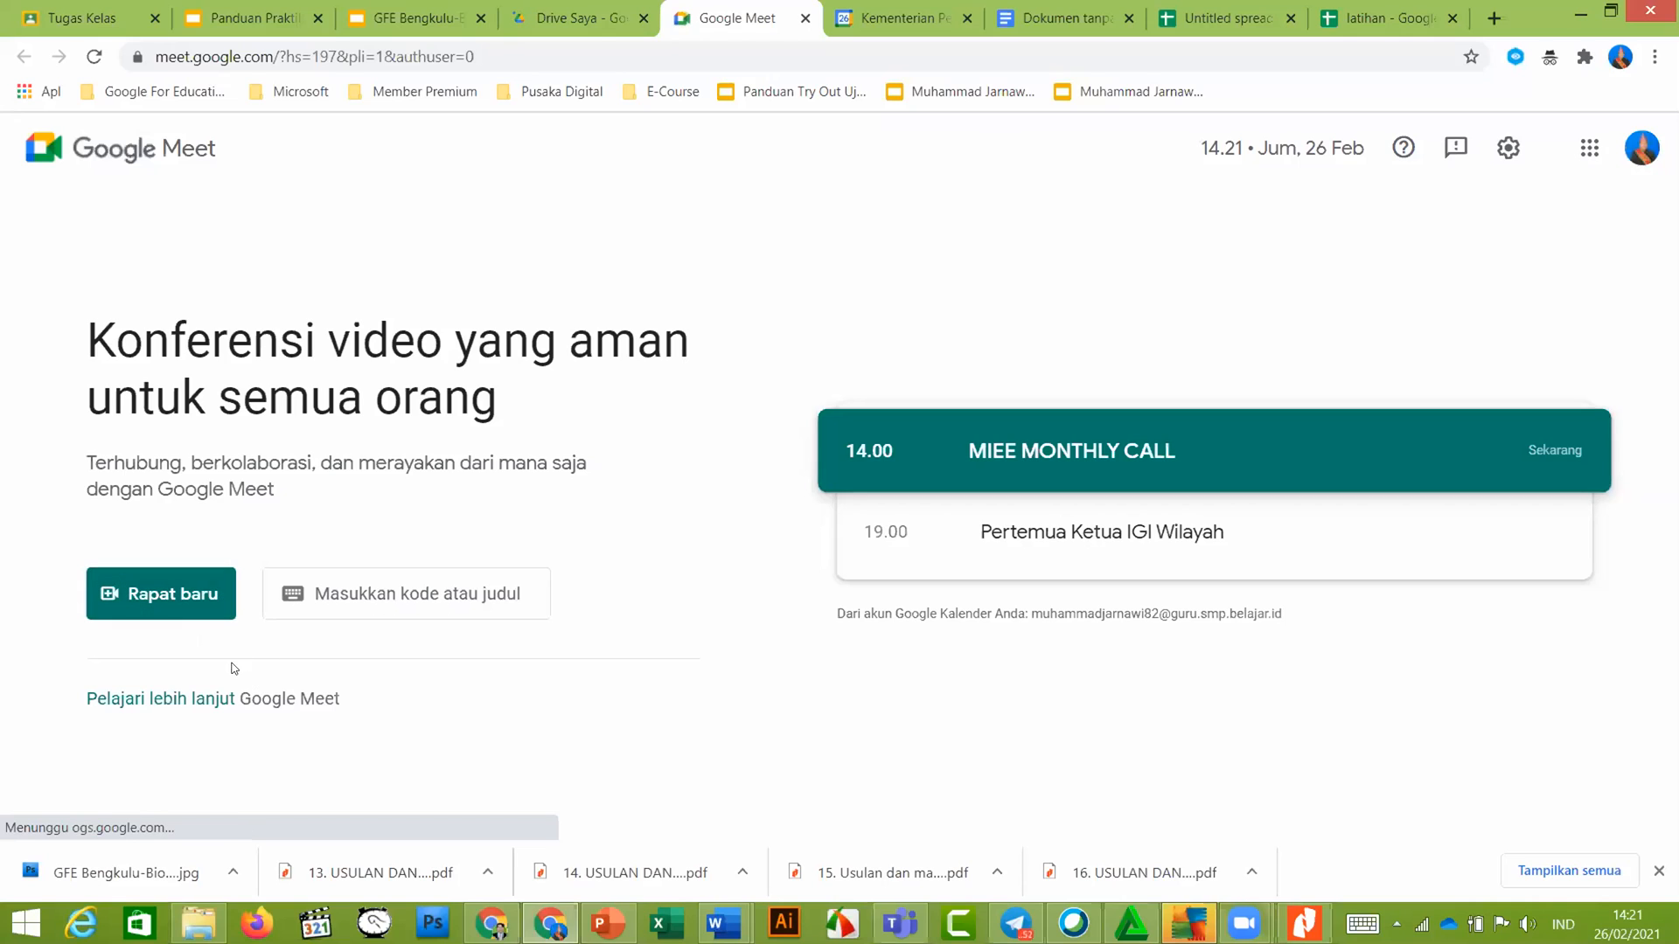
{"action": "left_click", "coordinate": [207, 593]}
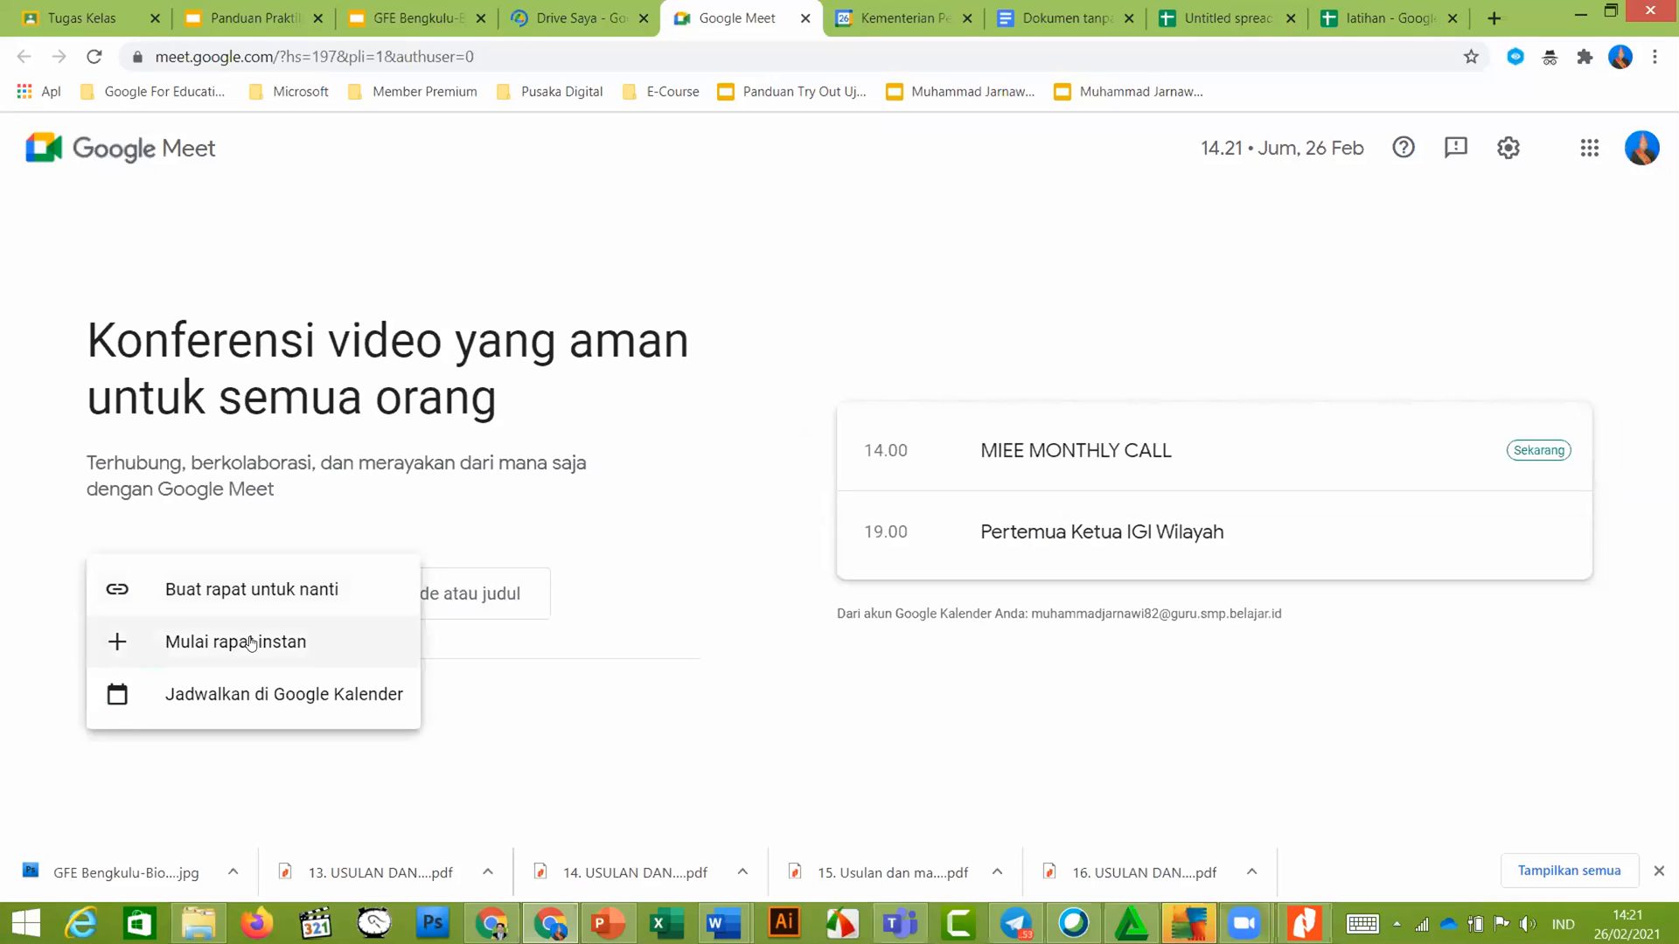
Start an instant meeting, close the 'Rapat Anda sudah siap' box, and leave by closing the tab
{"action": "left_click", "coordinate": [251, 643]}
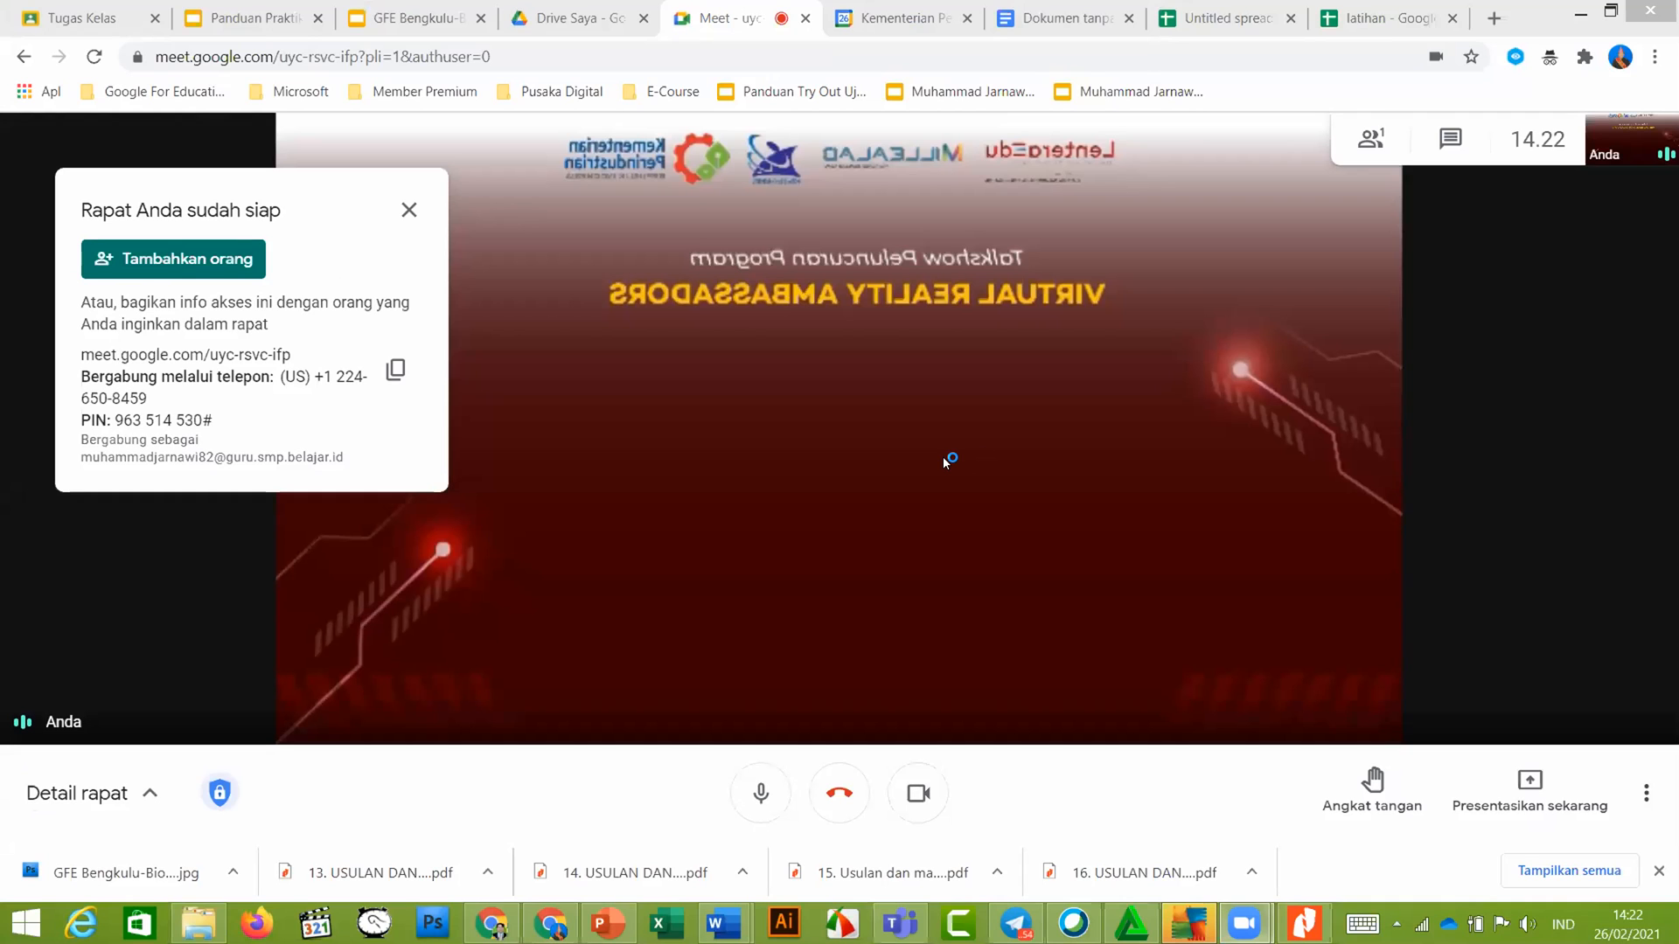
{"action": "left_click", "coordinate": [407, 207]}
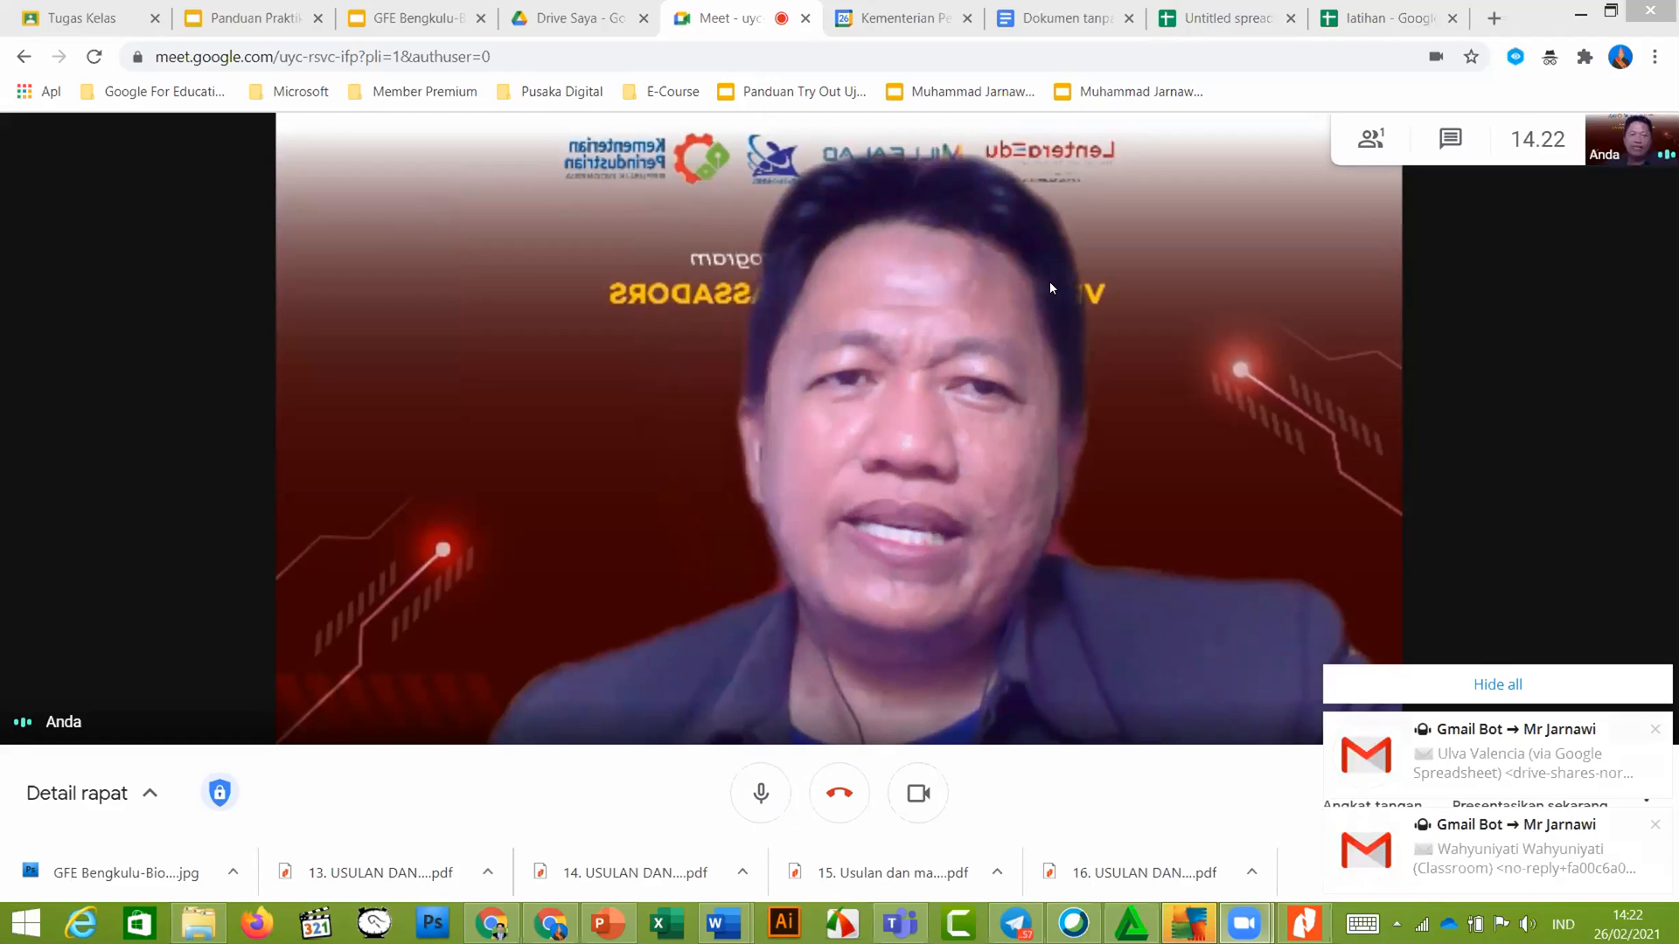
{"action": "left_click", "coordinate": [804, 19]}
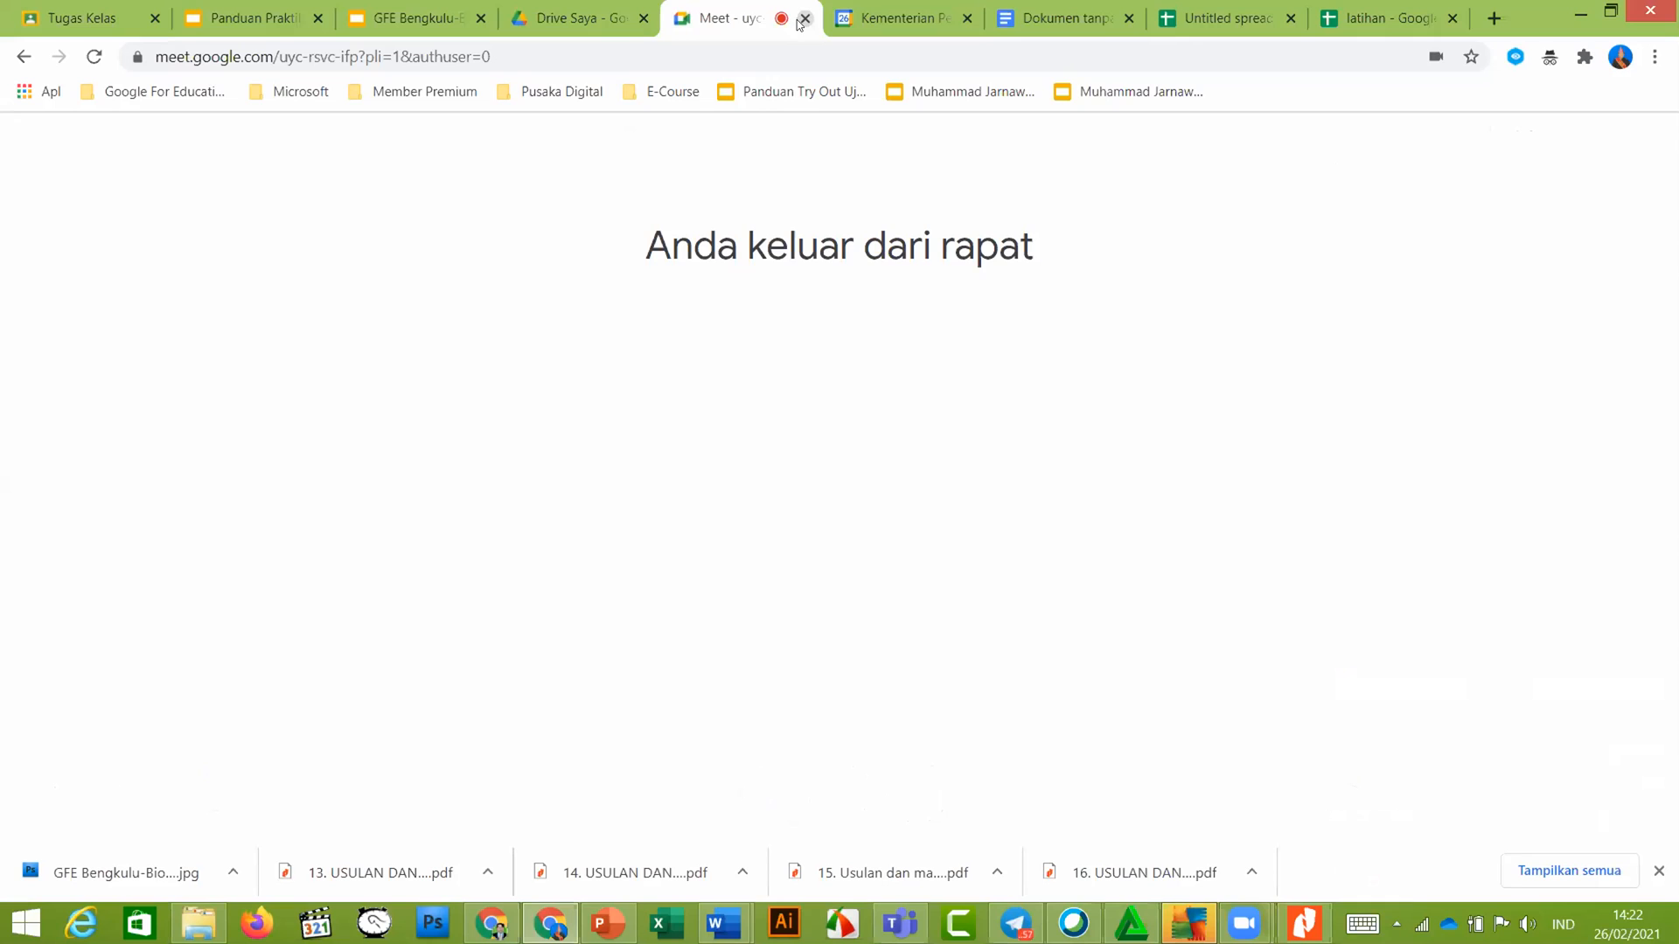
Finish closing the ended meeting's tab and relaunch Meet from Drive's Google apps grid
{"action": "left_click", "coordinate": [580, 22]}
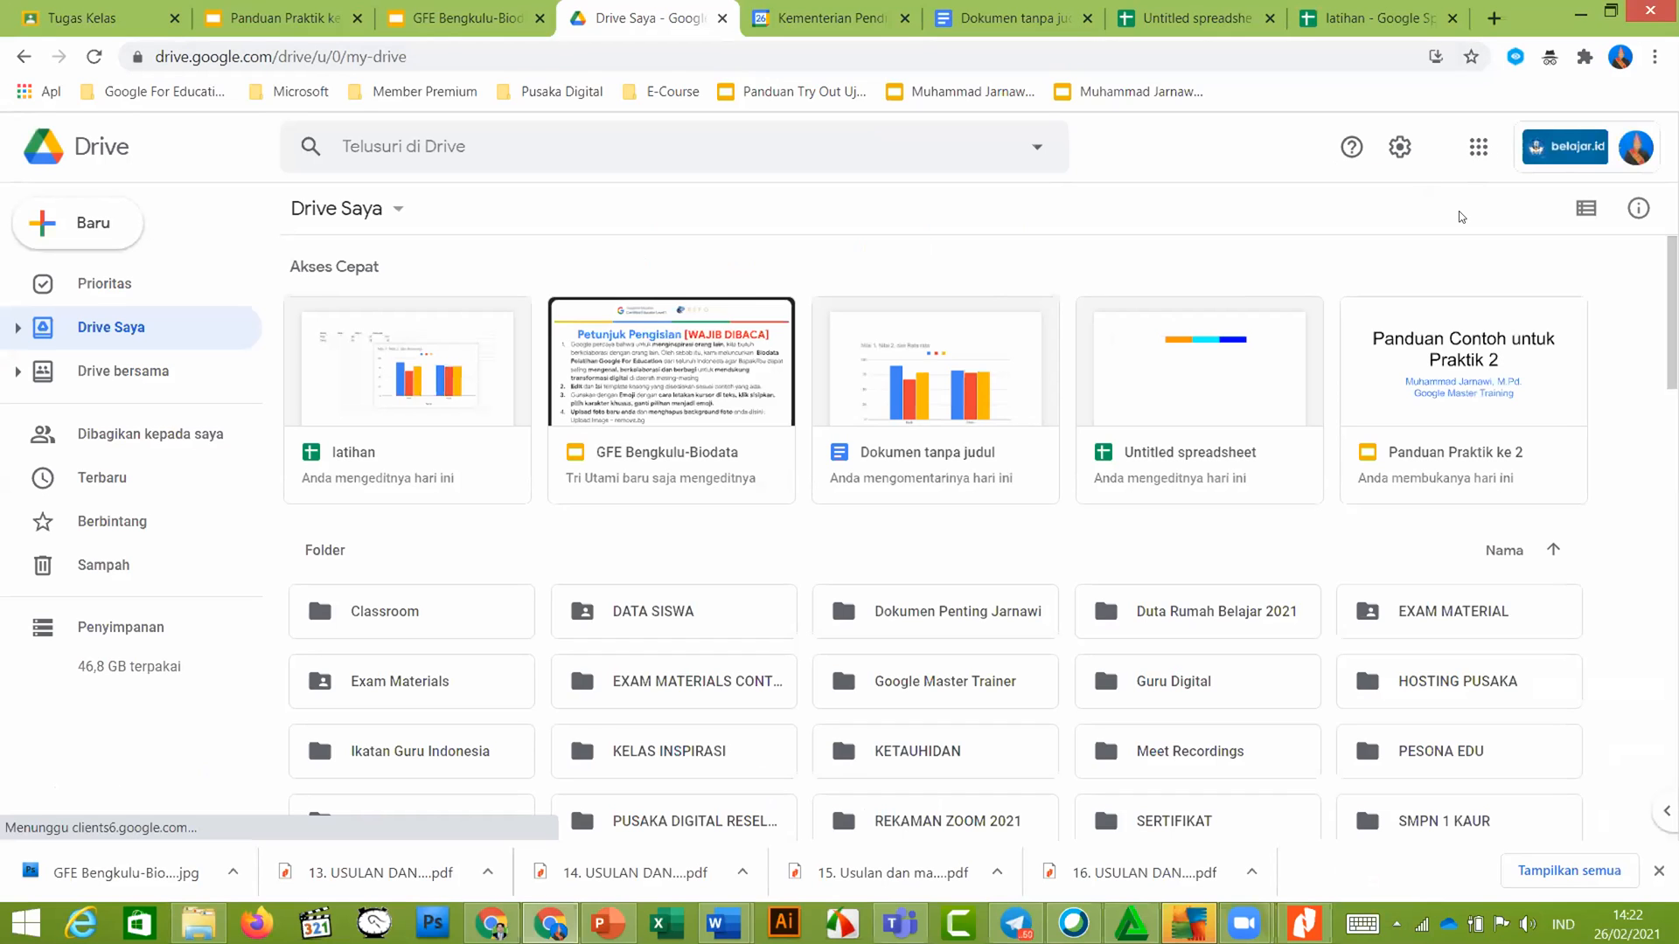
{"action": "left_click", "coordinate": [1477, 149]}
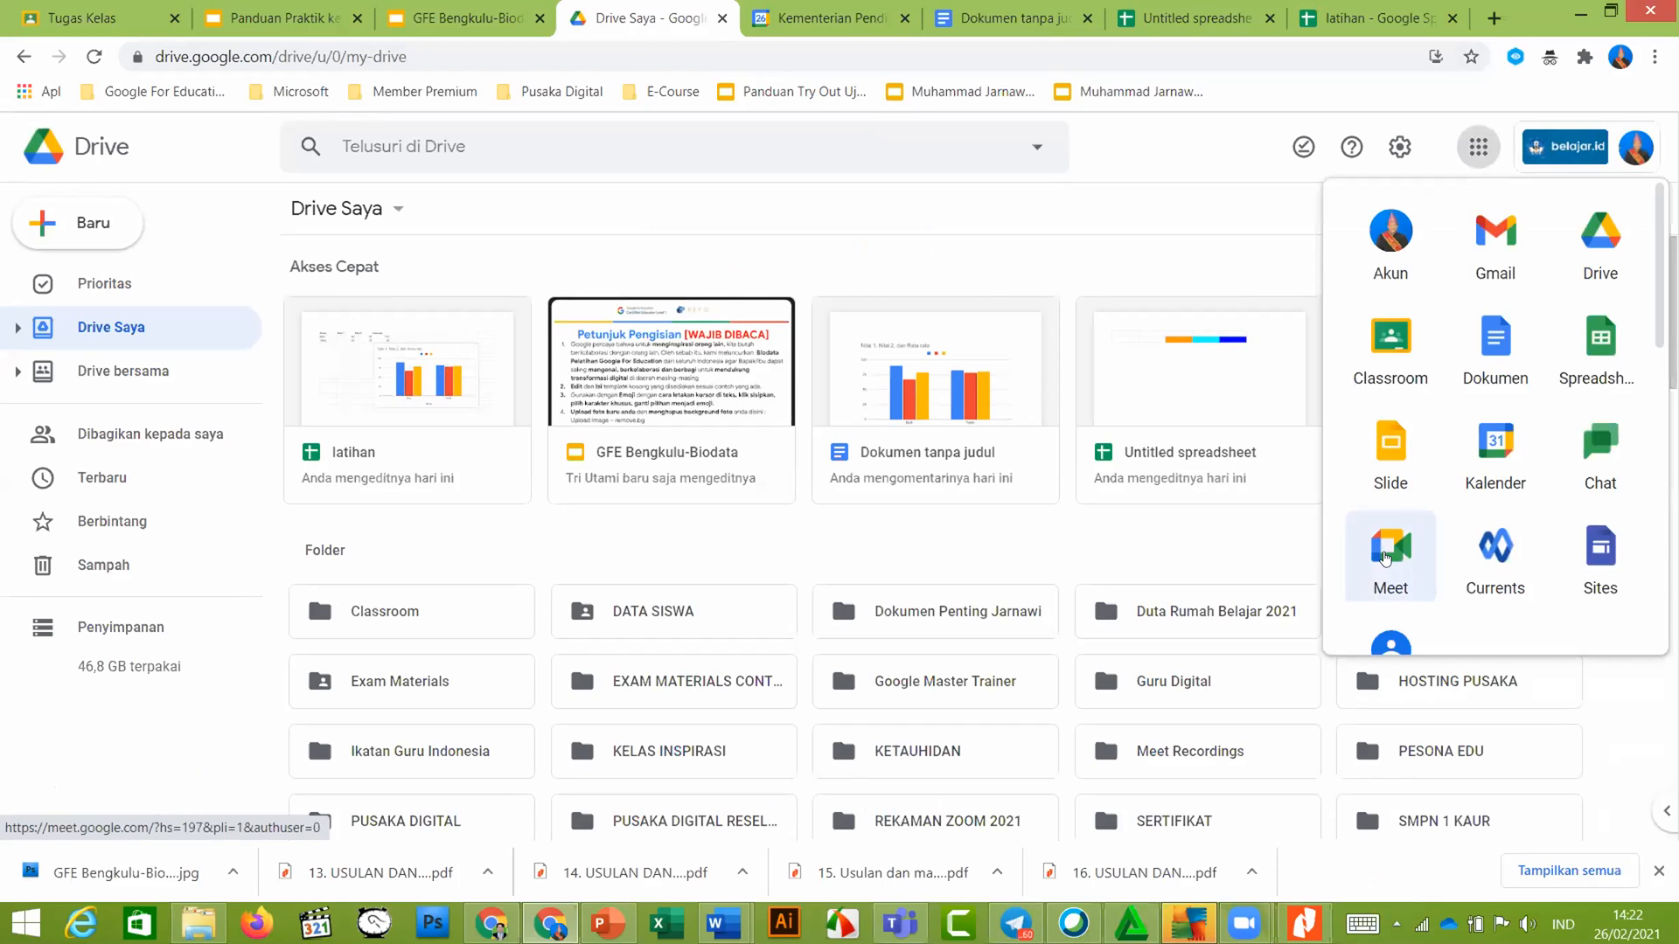
{"action": "left_click", "coordinate": [1385, 557]}
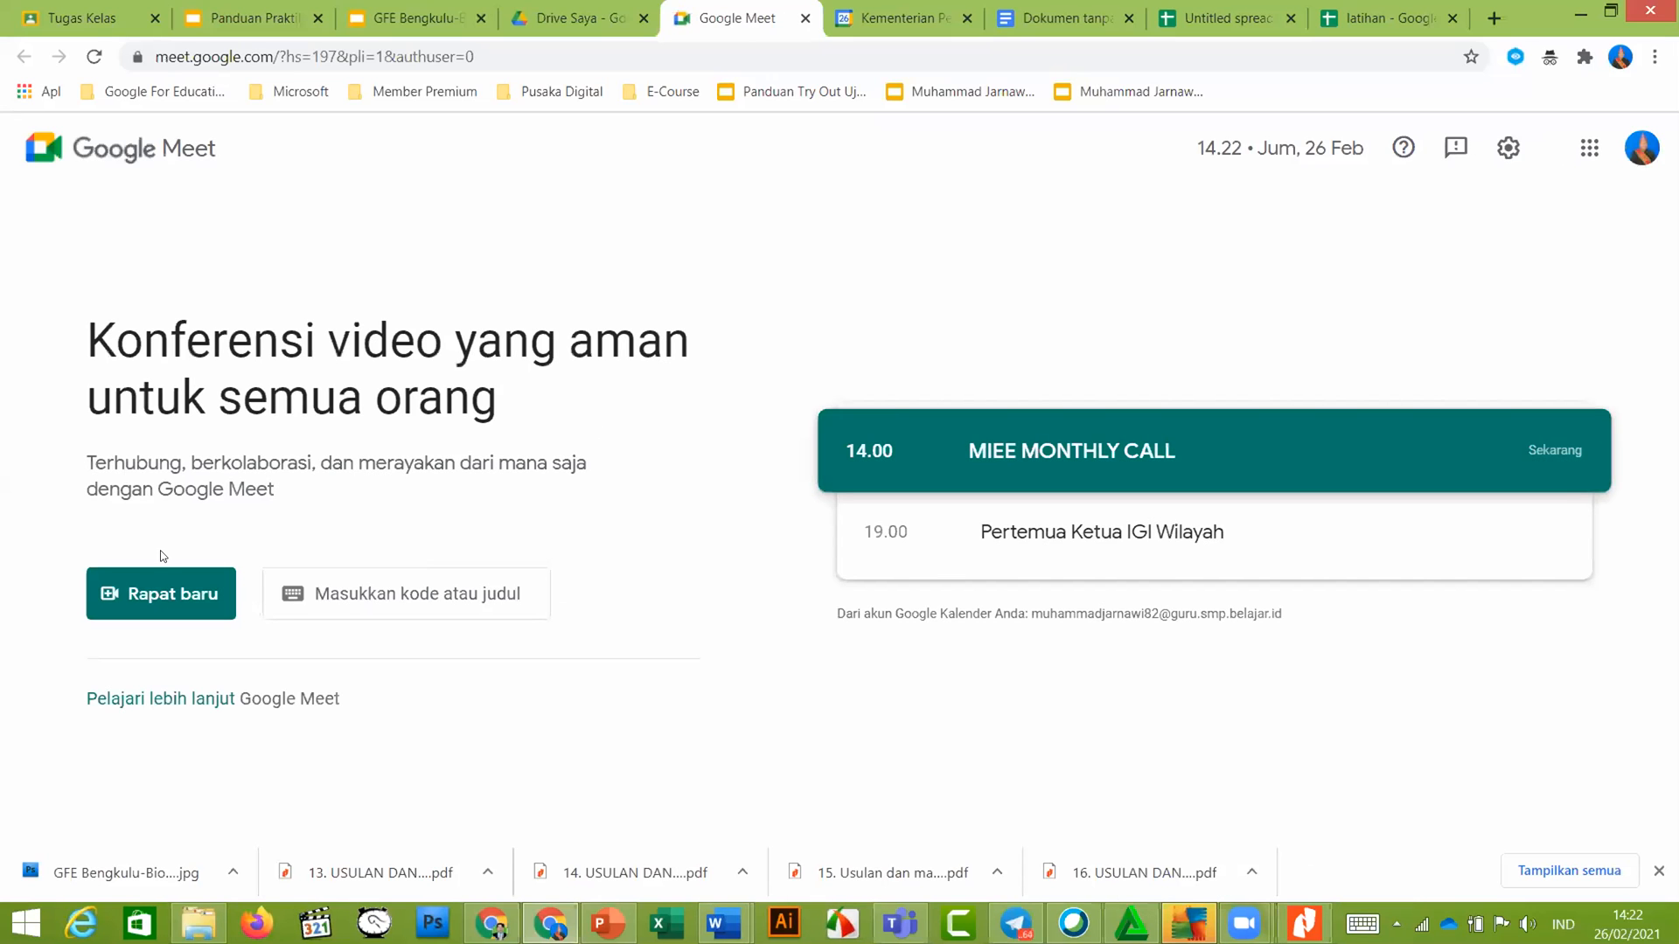
Start another instant meeting via Rapat baru > Mulai rapat instan and view slide 26 on Meet bandwidth
{"action": "left_click", "coordinate": [152, 601]}
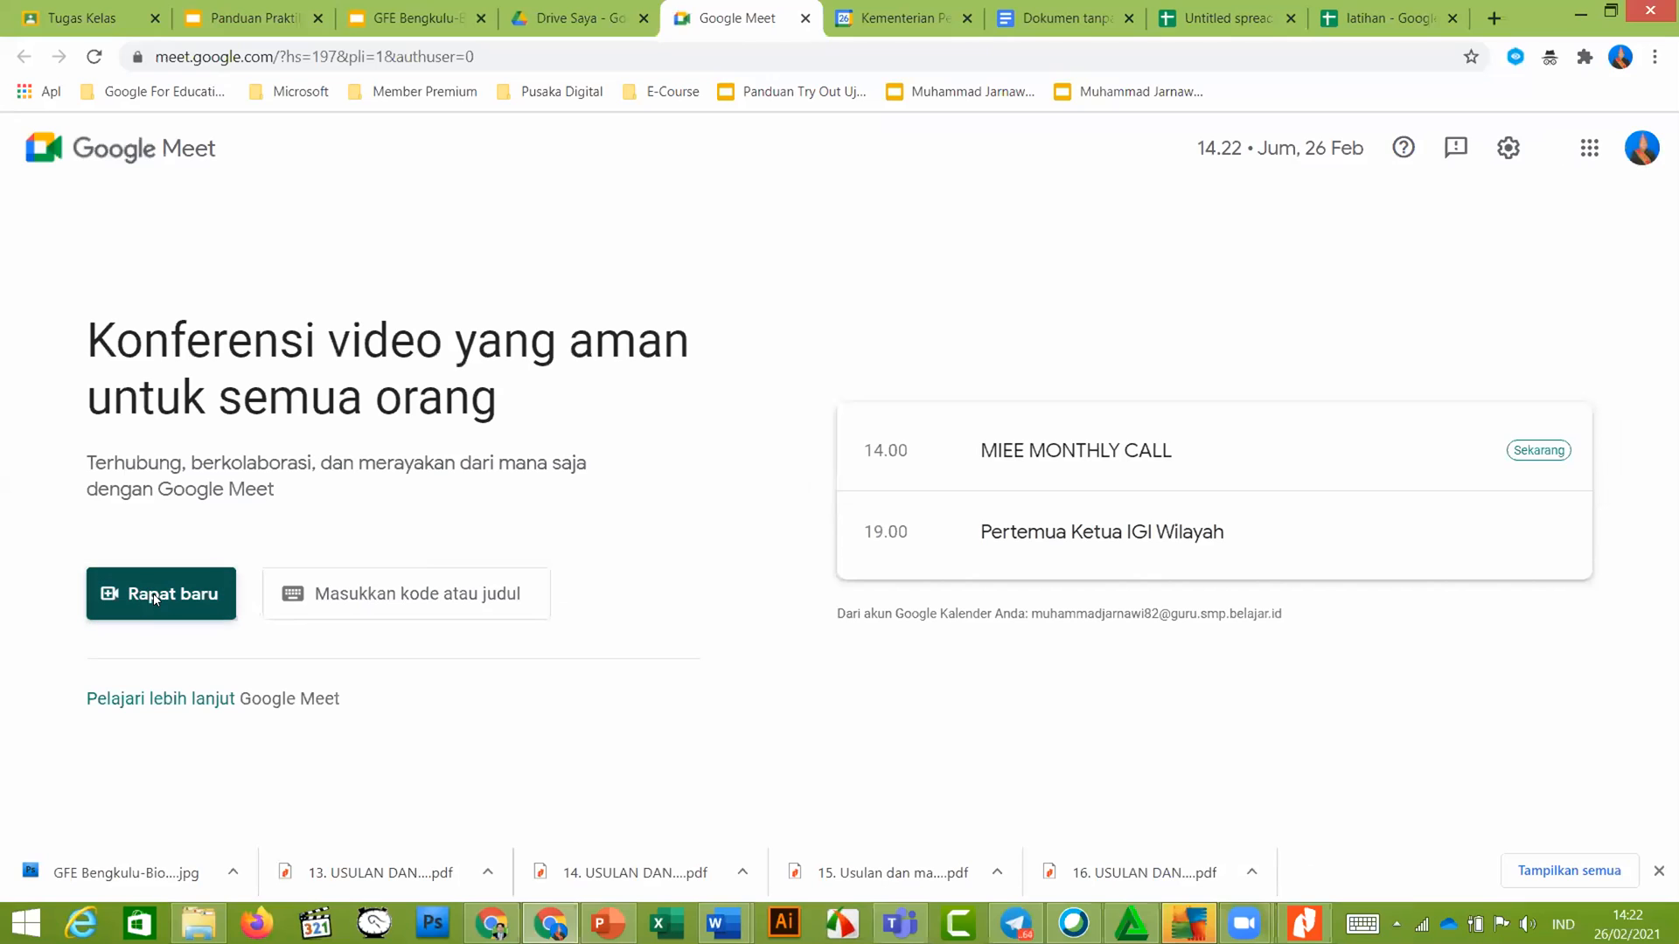
{"action": "left_click", "coordinate": [152, 599]}
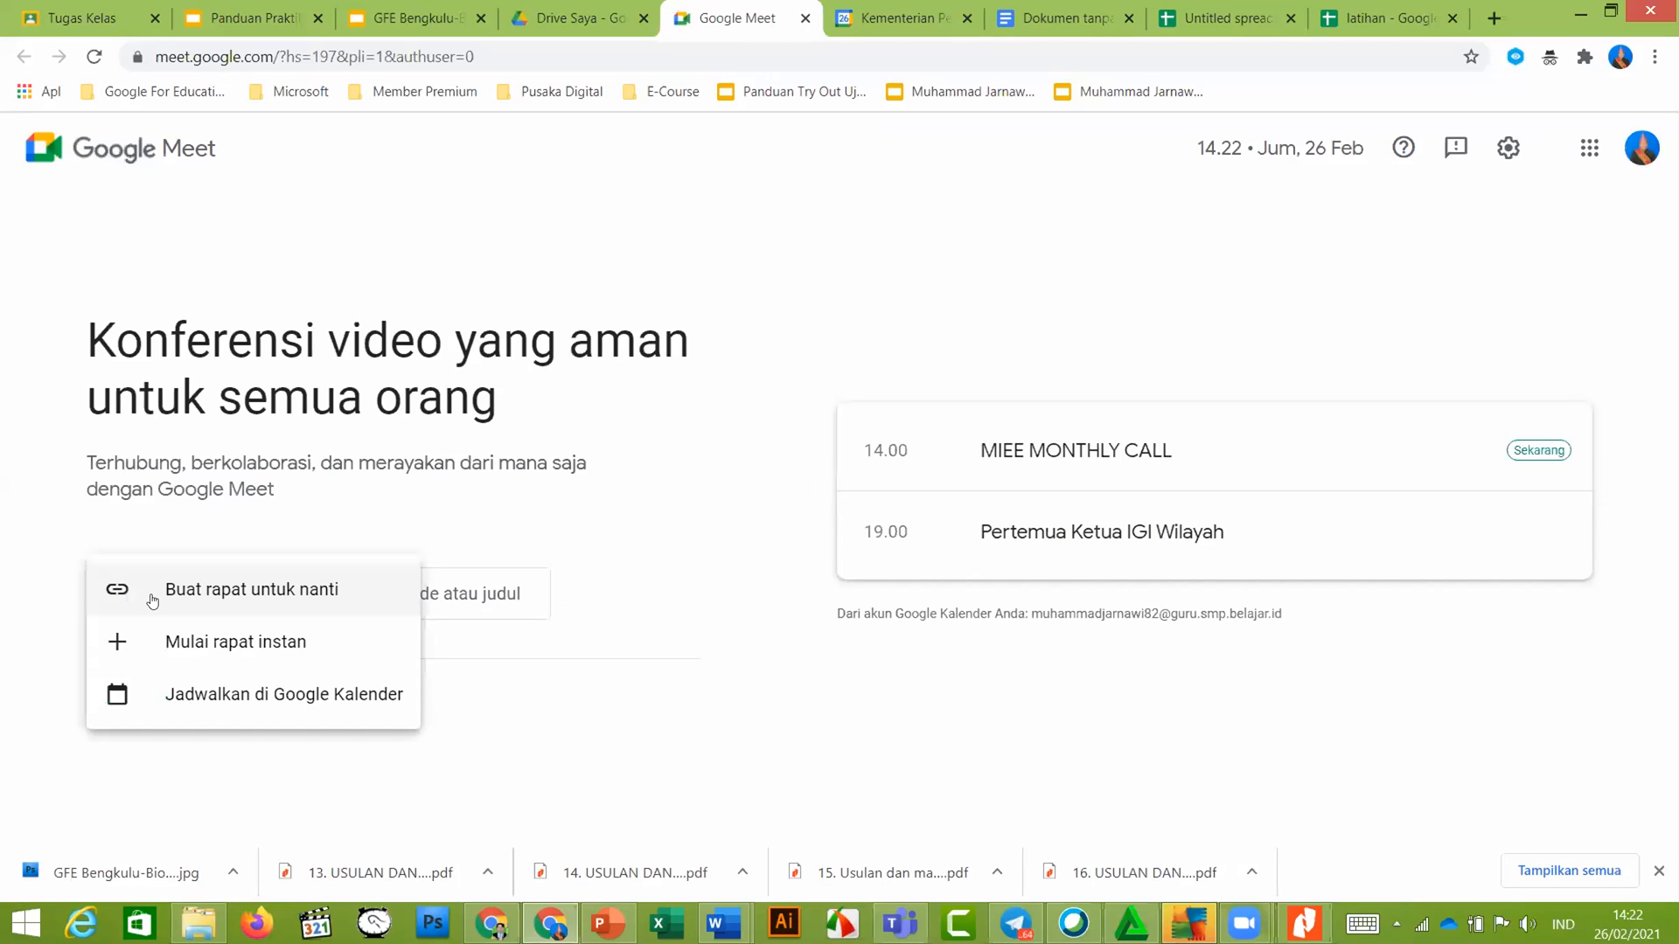
{"action": "left_click", "coordinate": [220, 643]}
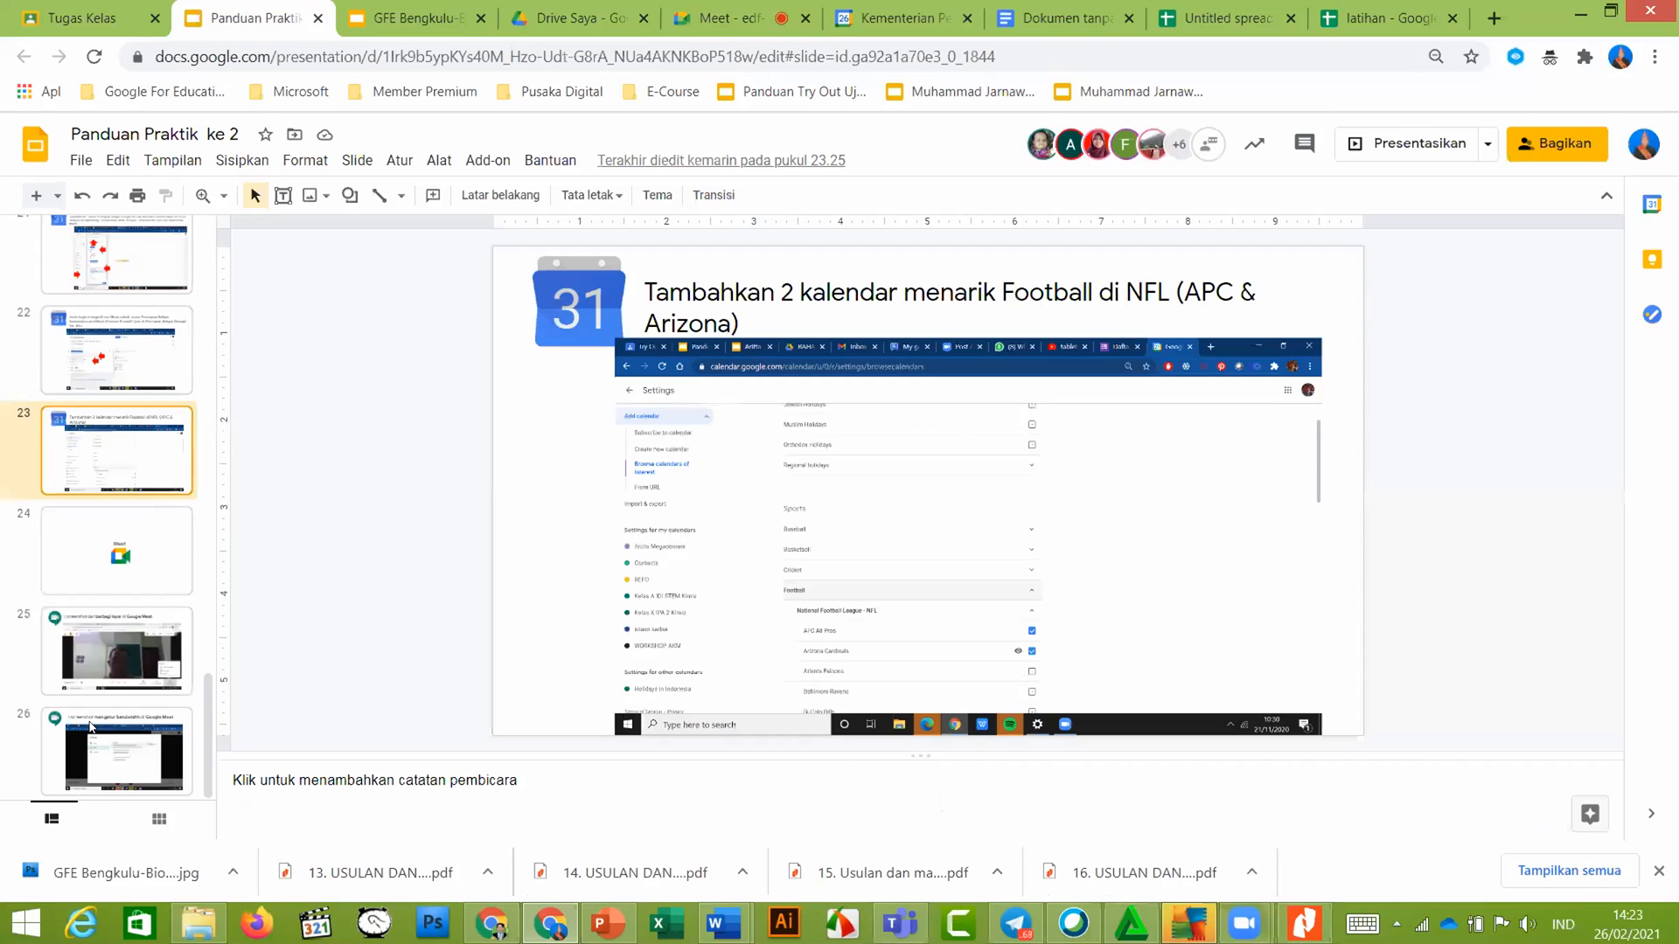
{"action": "left_click", "coordinate": [103, 766]}
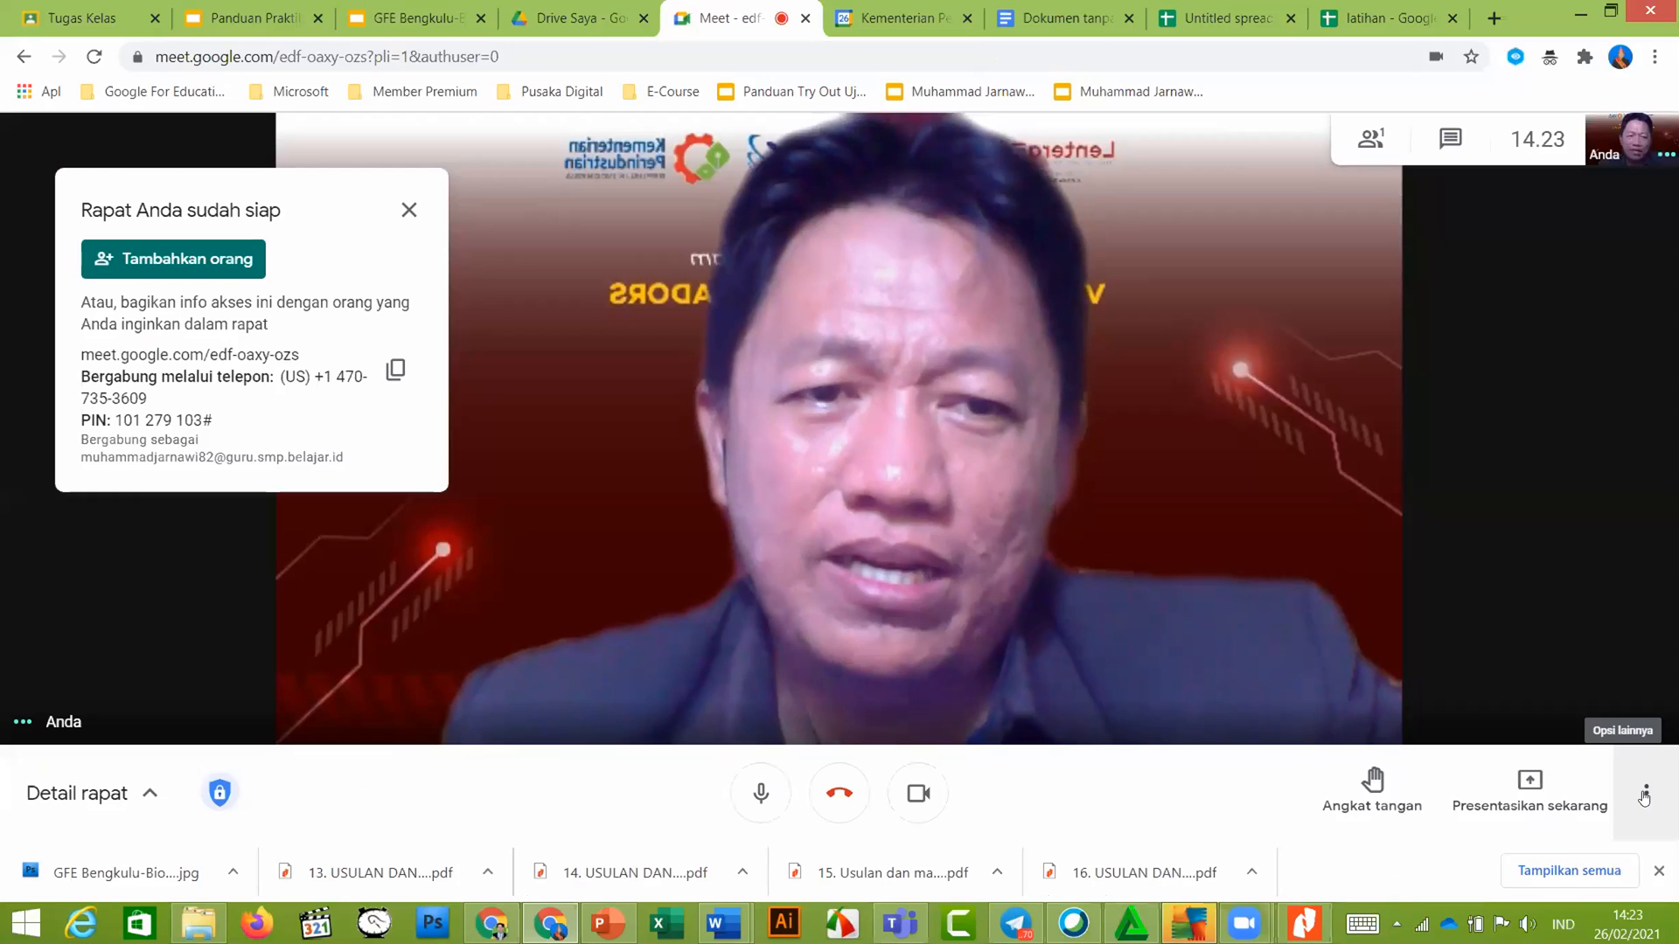
{"action": "left_click", "coordinate": [1643, 797]}
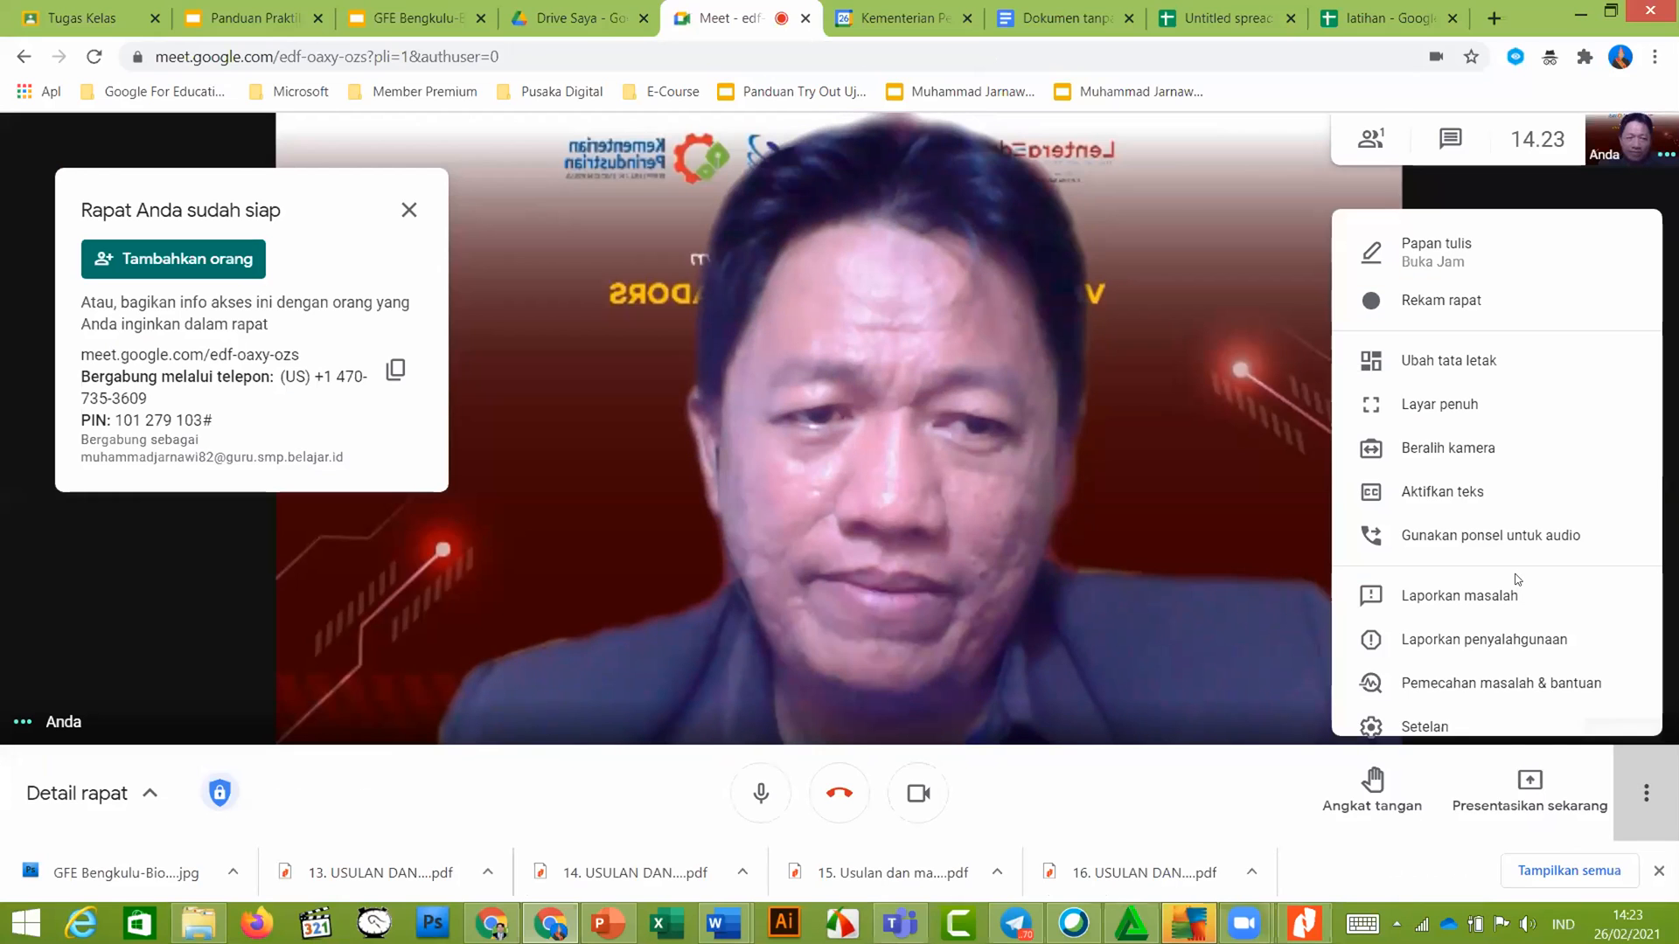
{"action": "left_click", "coordinate": [1392, 689]}
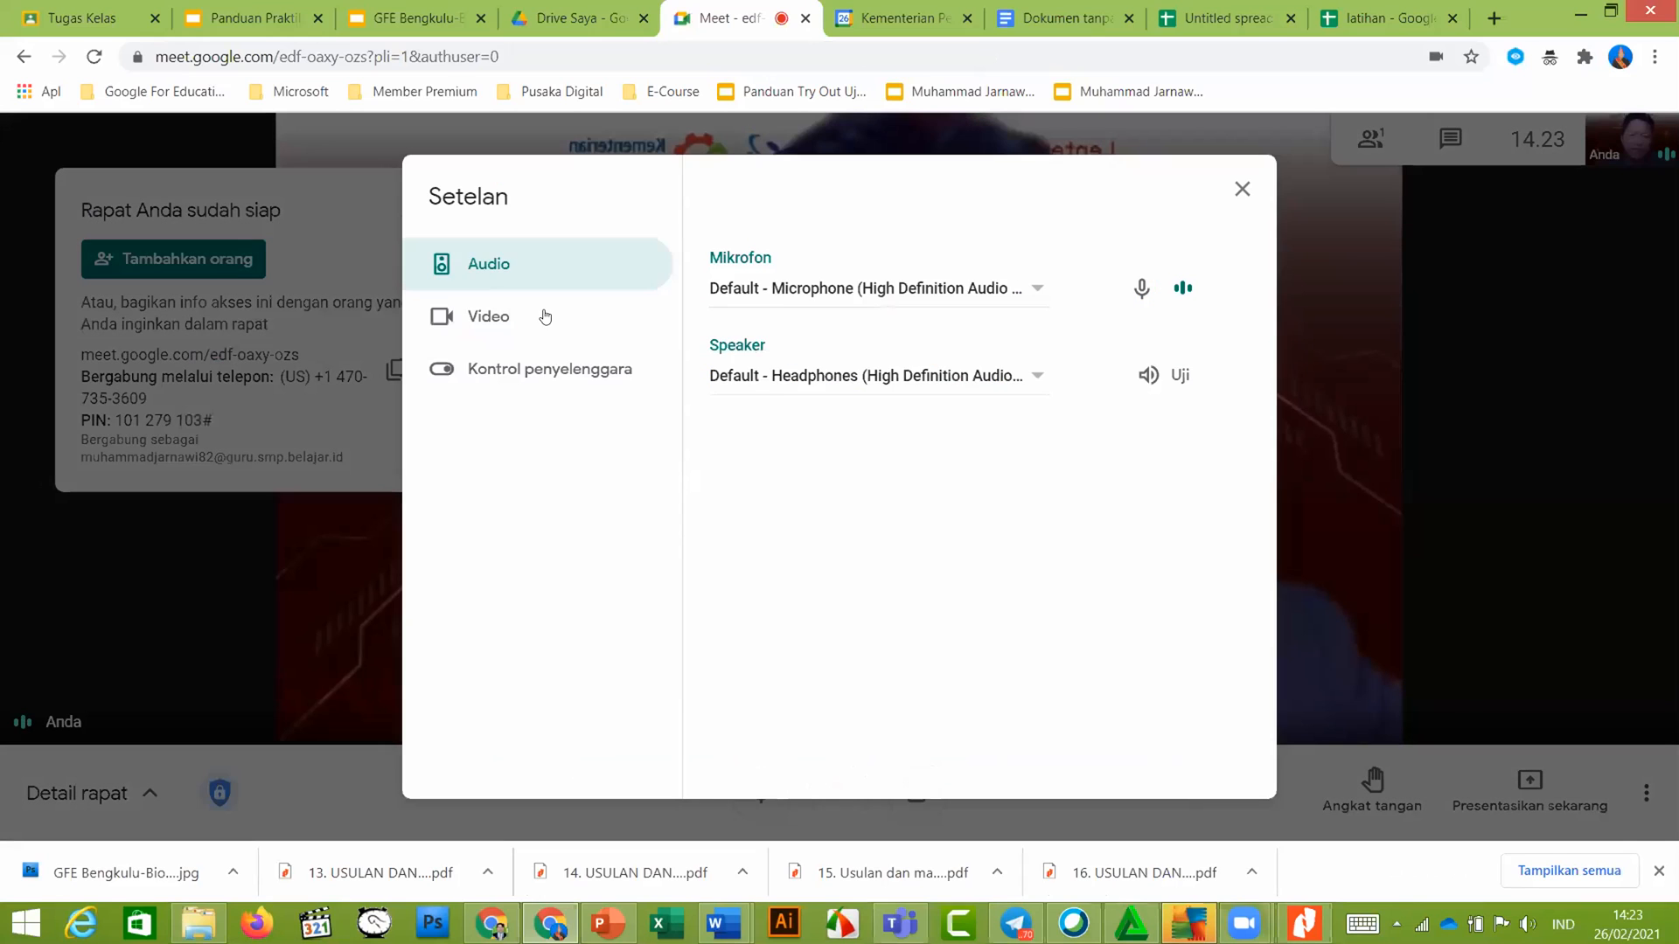
{"action": "left_click", "coordinate": [545, 317]}
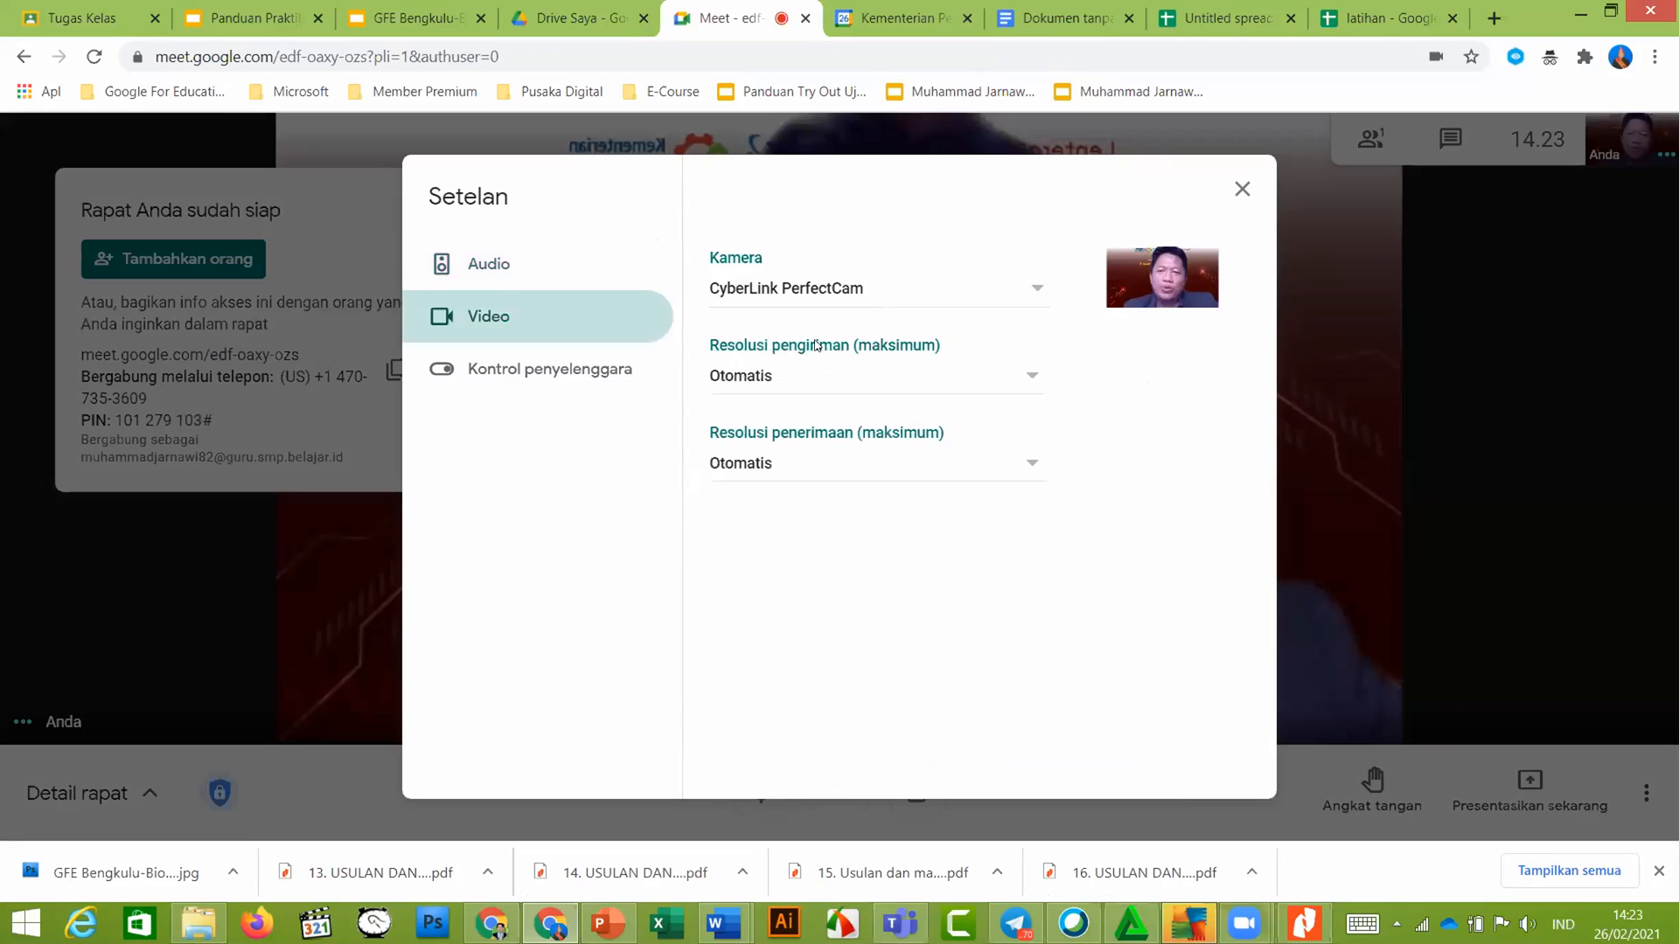
{"action": "left_click", "coordinate": [985, 378]}
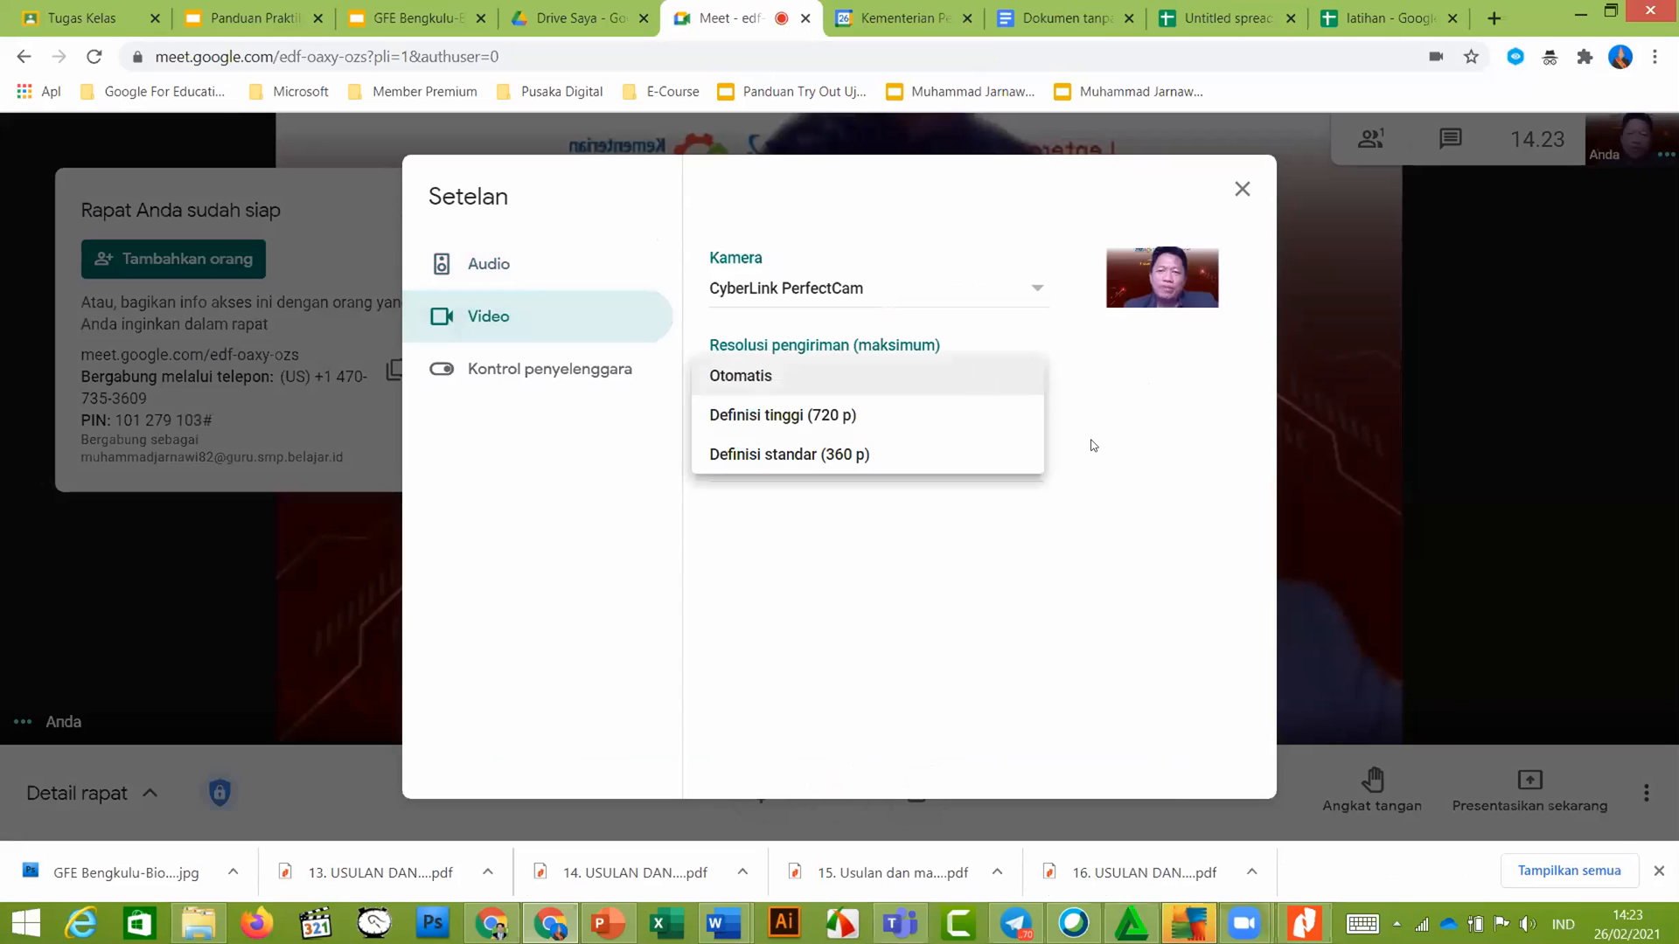
{"action": "left_click", "coordinate": [1004, 464]}
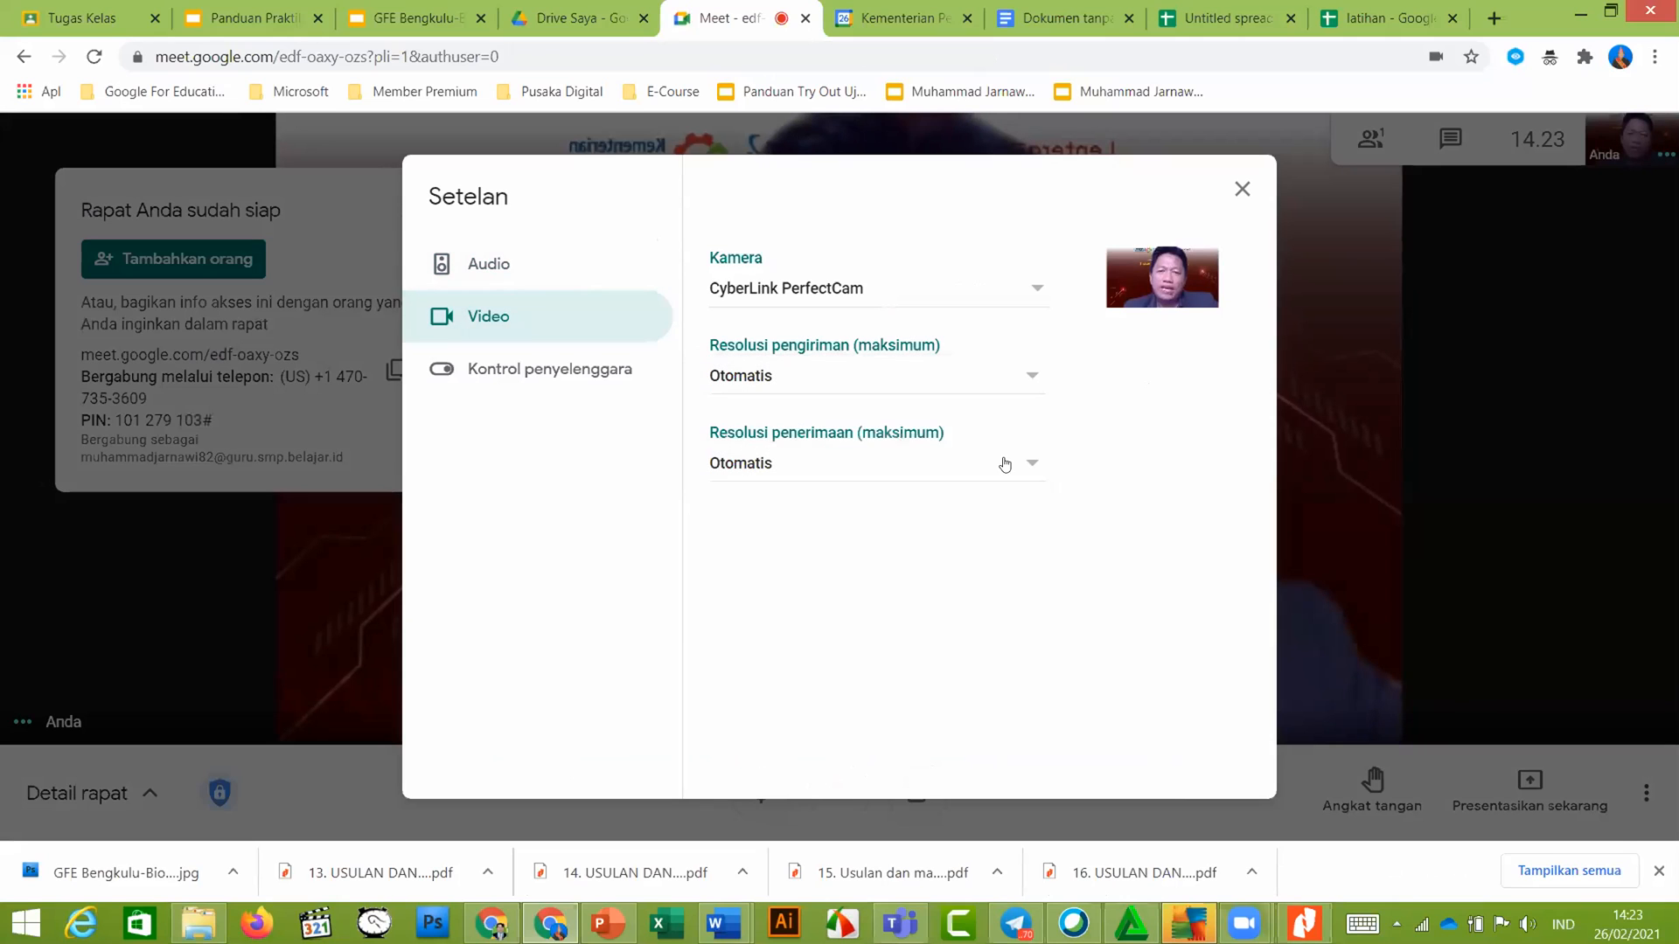
{"action": "left_click", "coordinate": [1005, 465]}
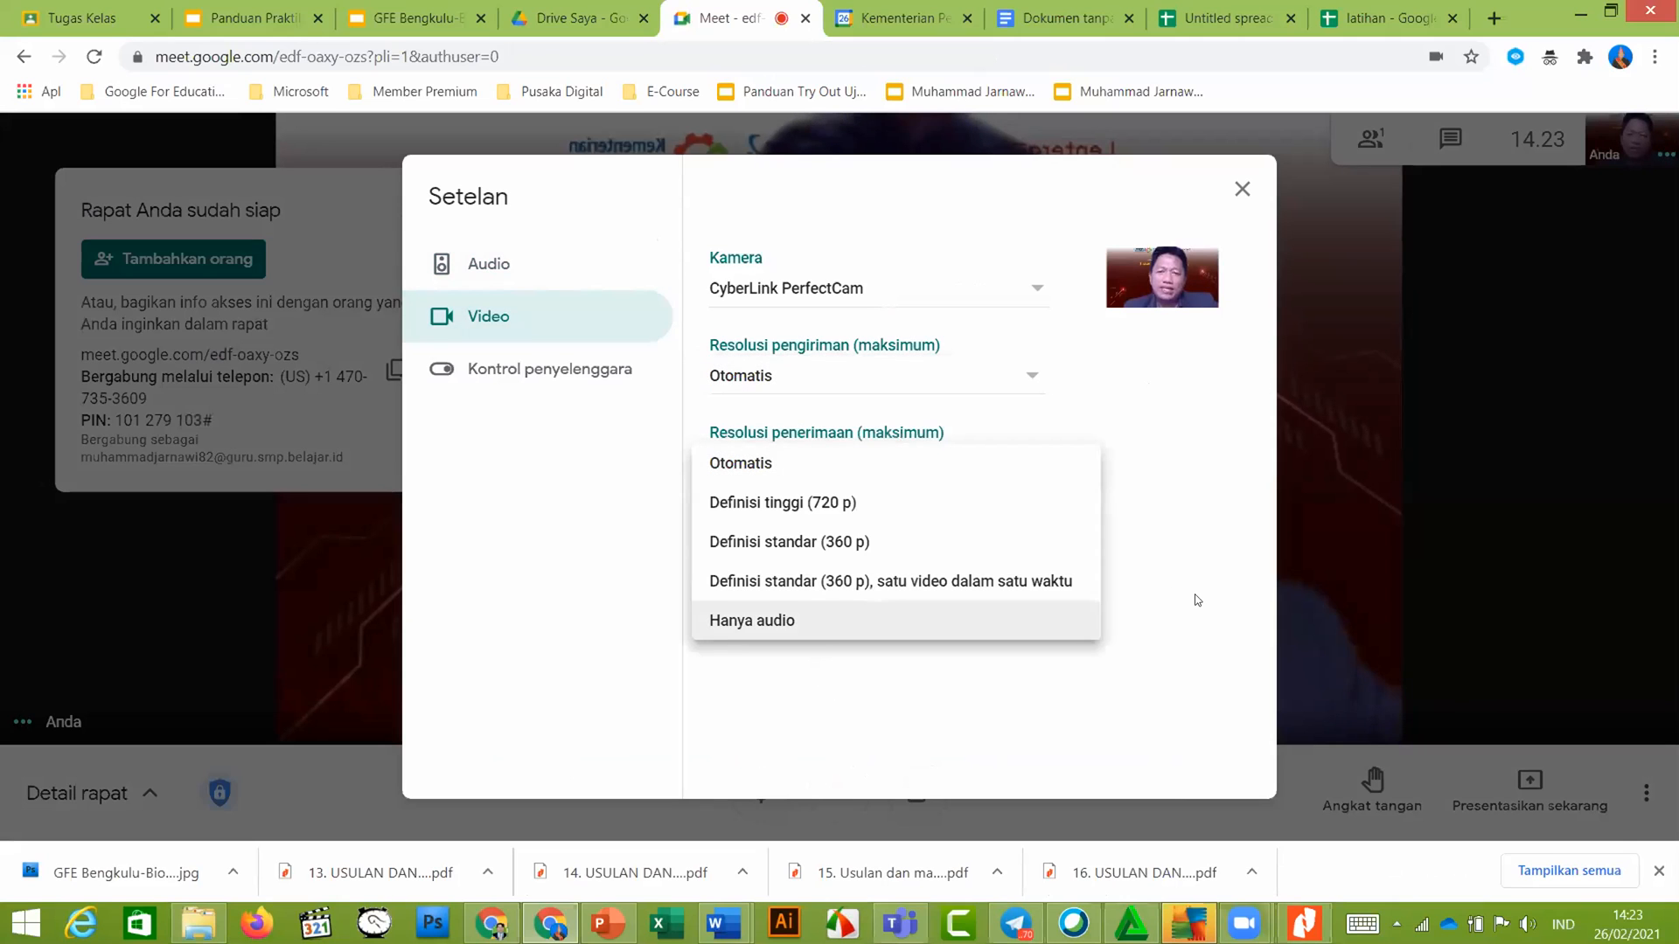
{"action": "left_click", "coordinate": [1095, 467]}
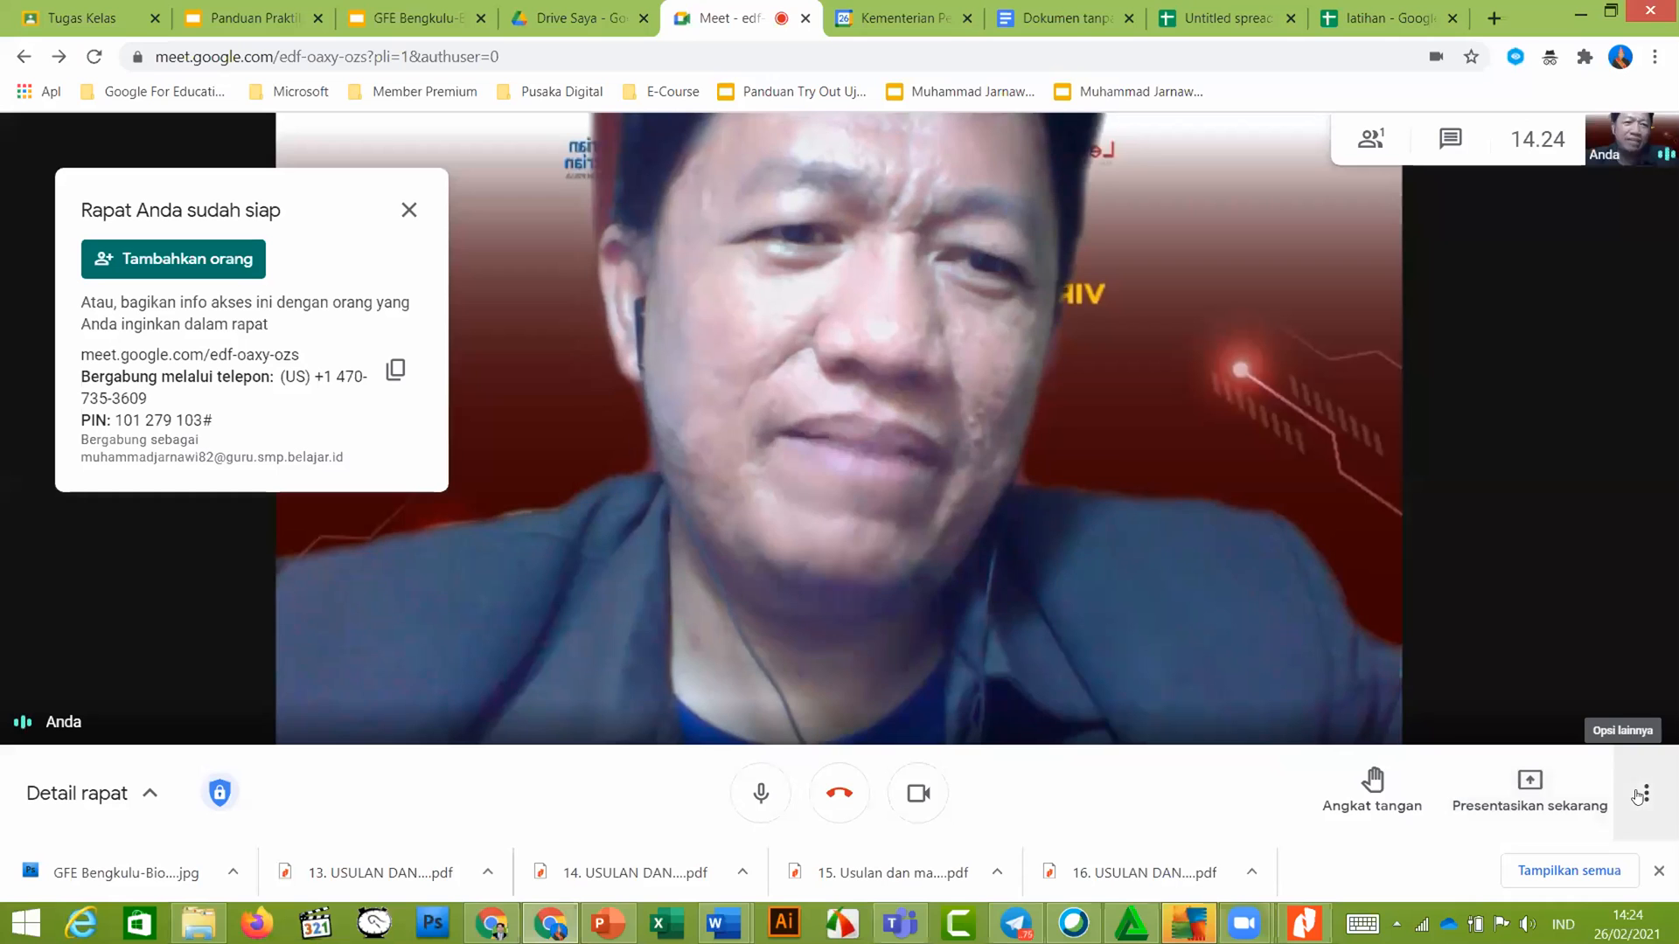
{"action": "left_click", "coordinate": [1643, 795]}
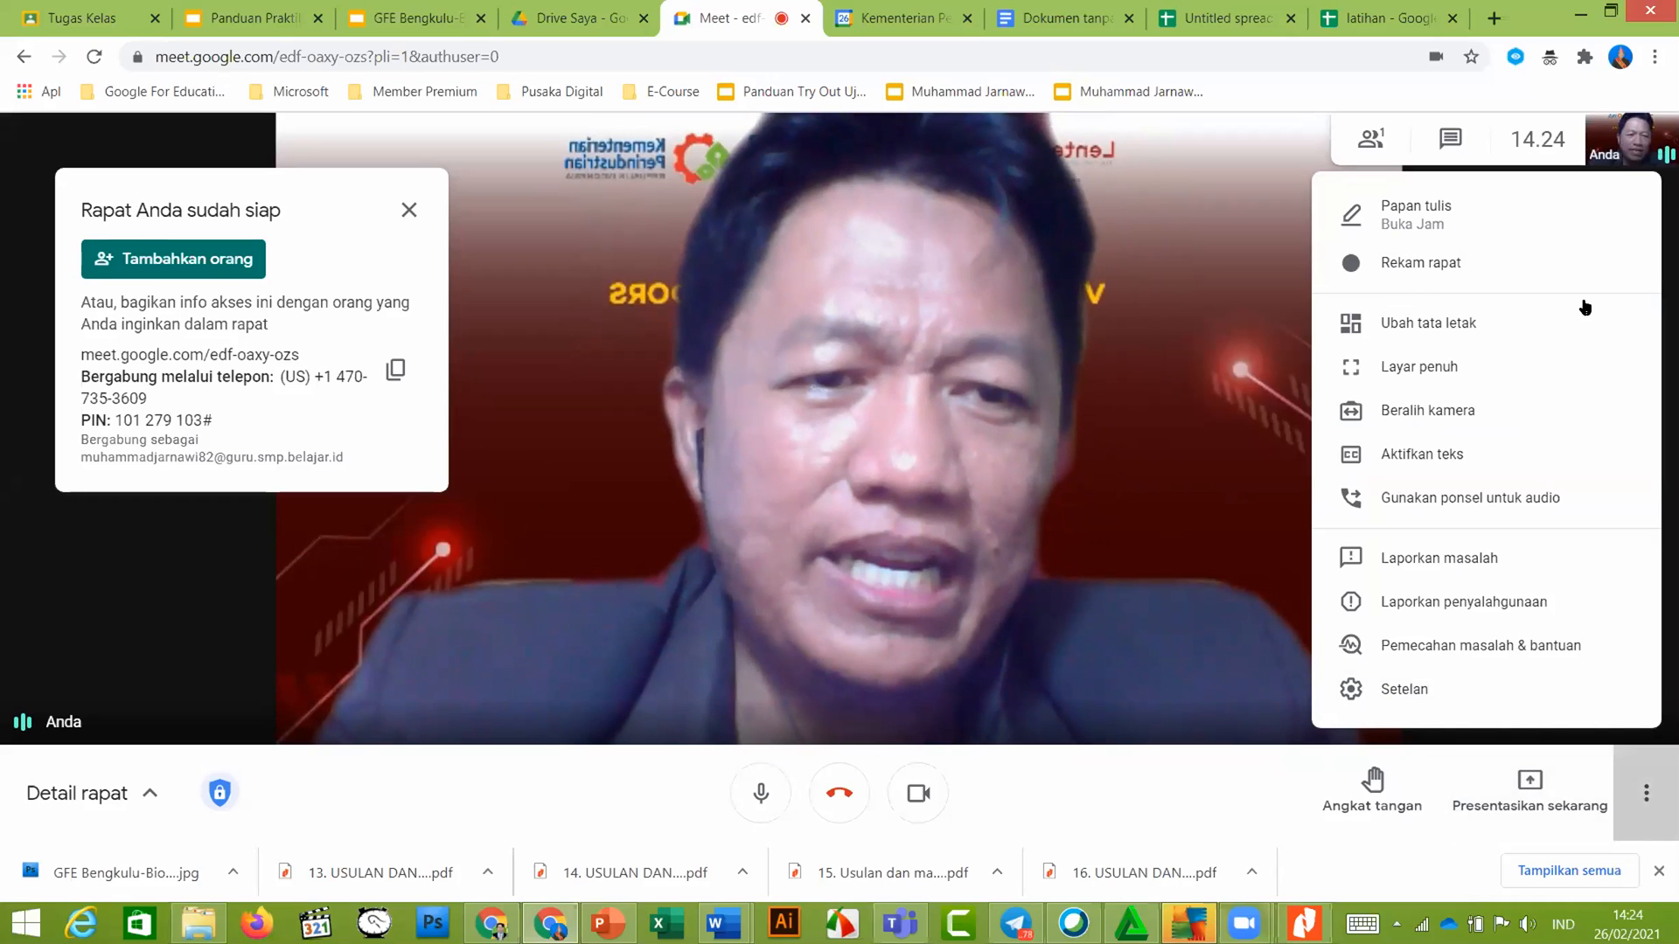
{"action": "left_click", "coordinate": [1386, 687]}
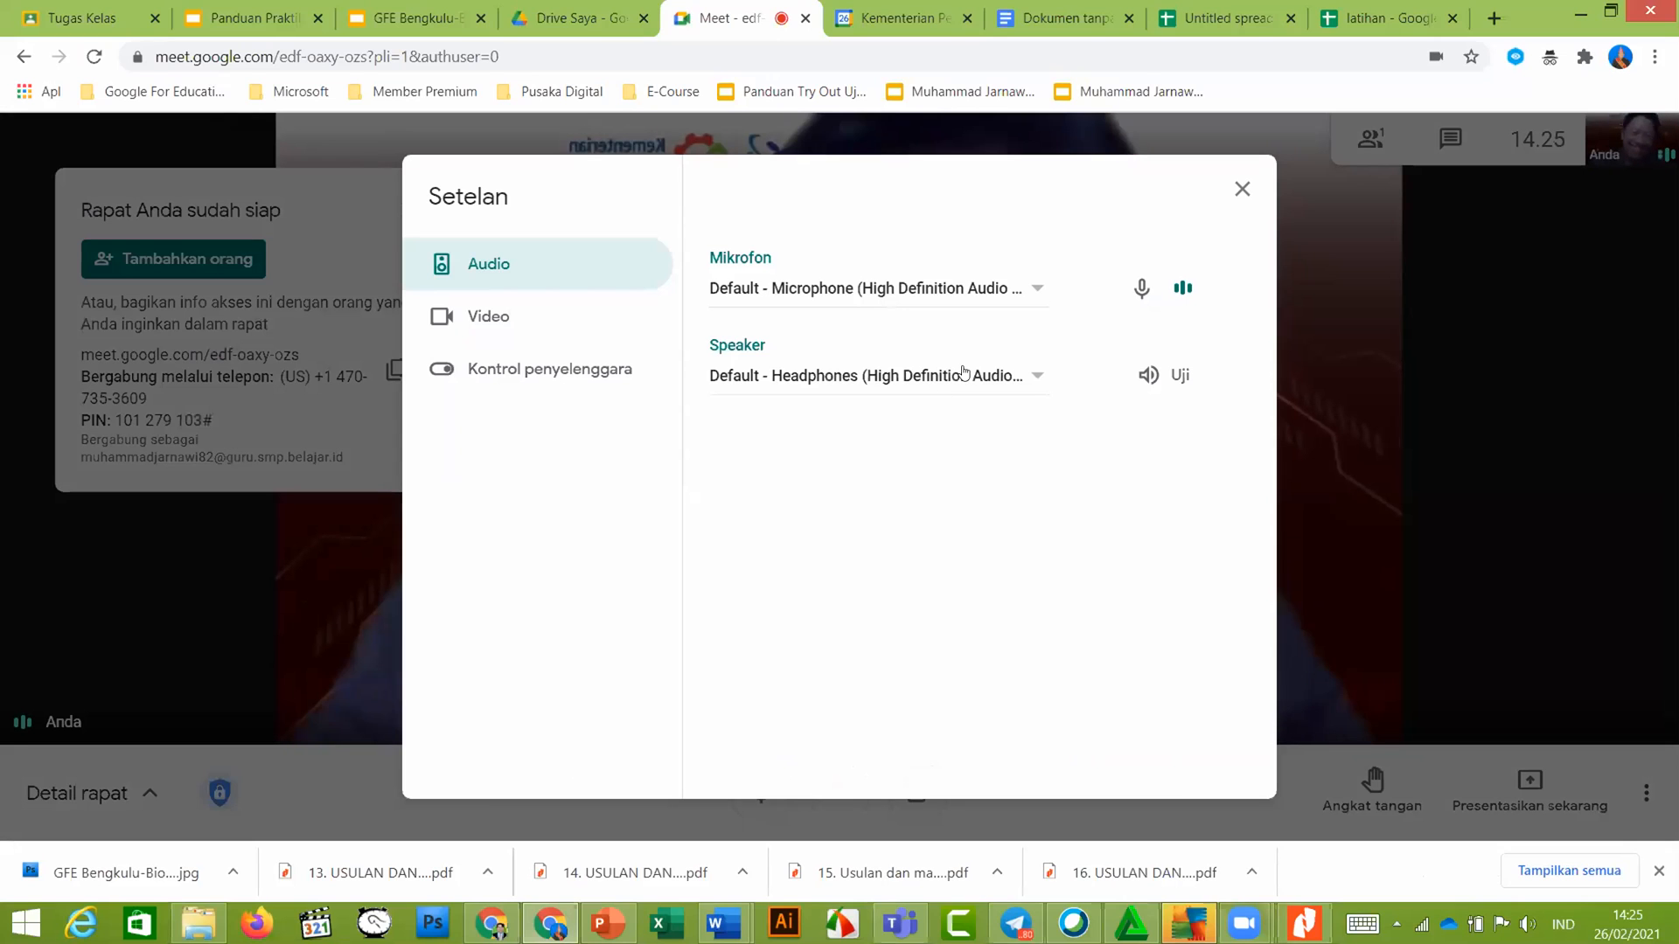
{"action": "left_click", "coordinate": [524, 315]}
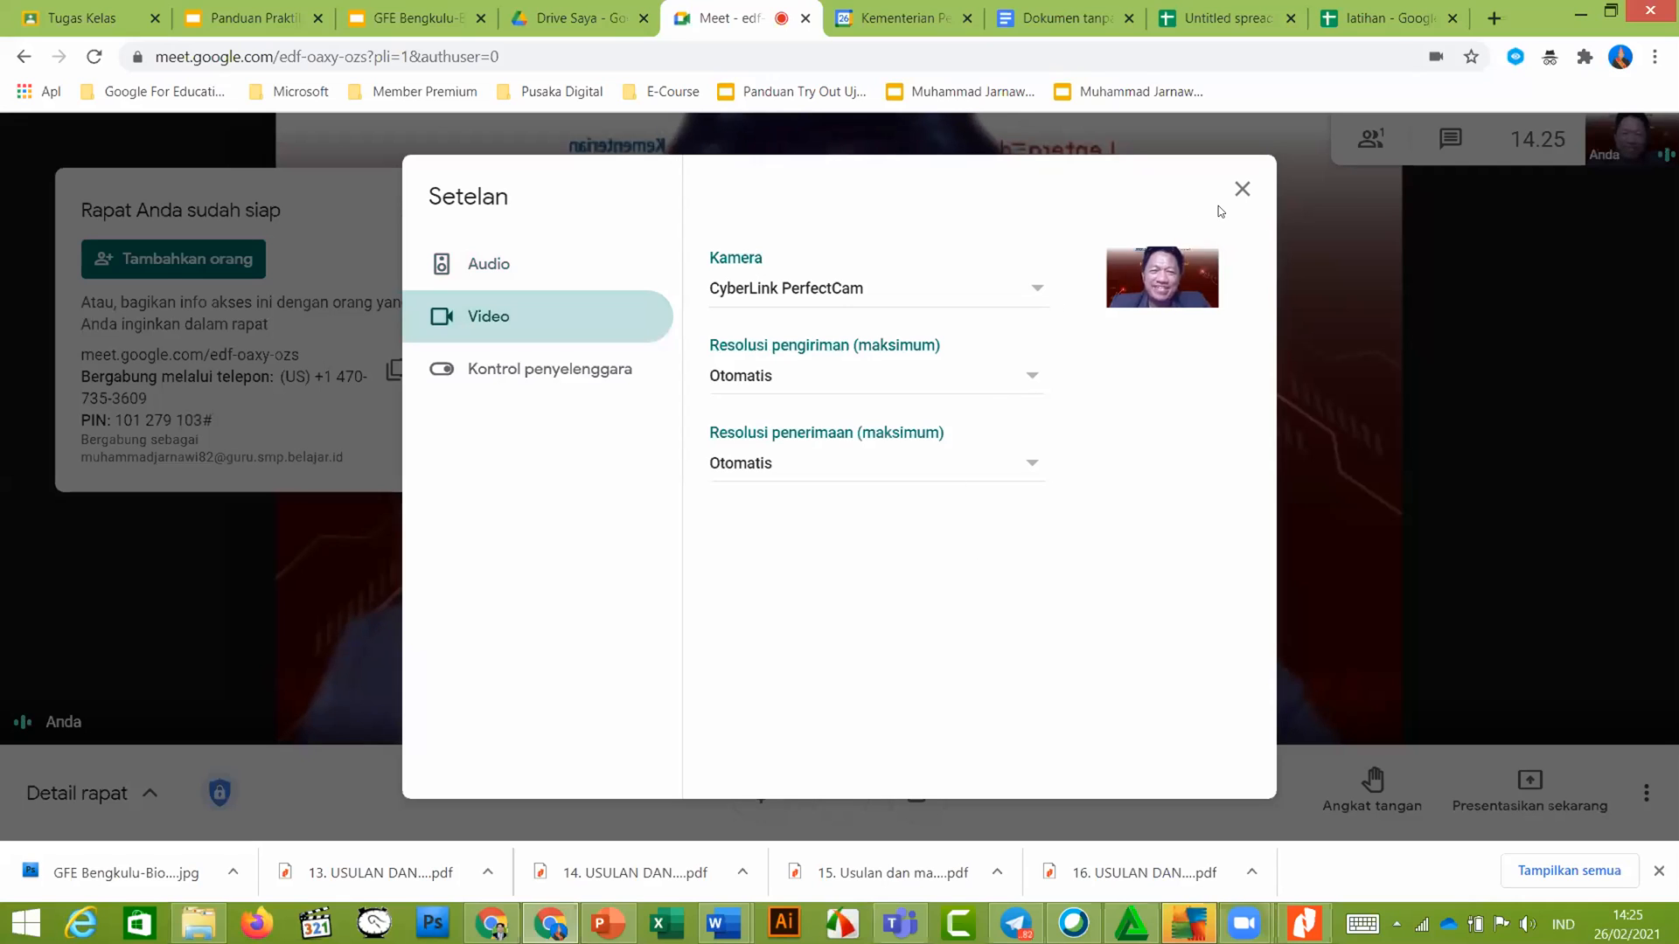
{"action": "left_click", "coordinate": [1240, 190]}
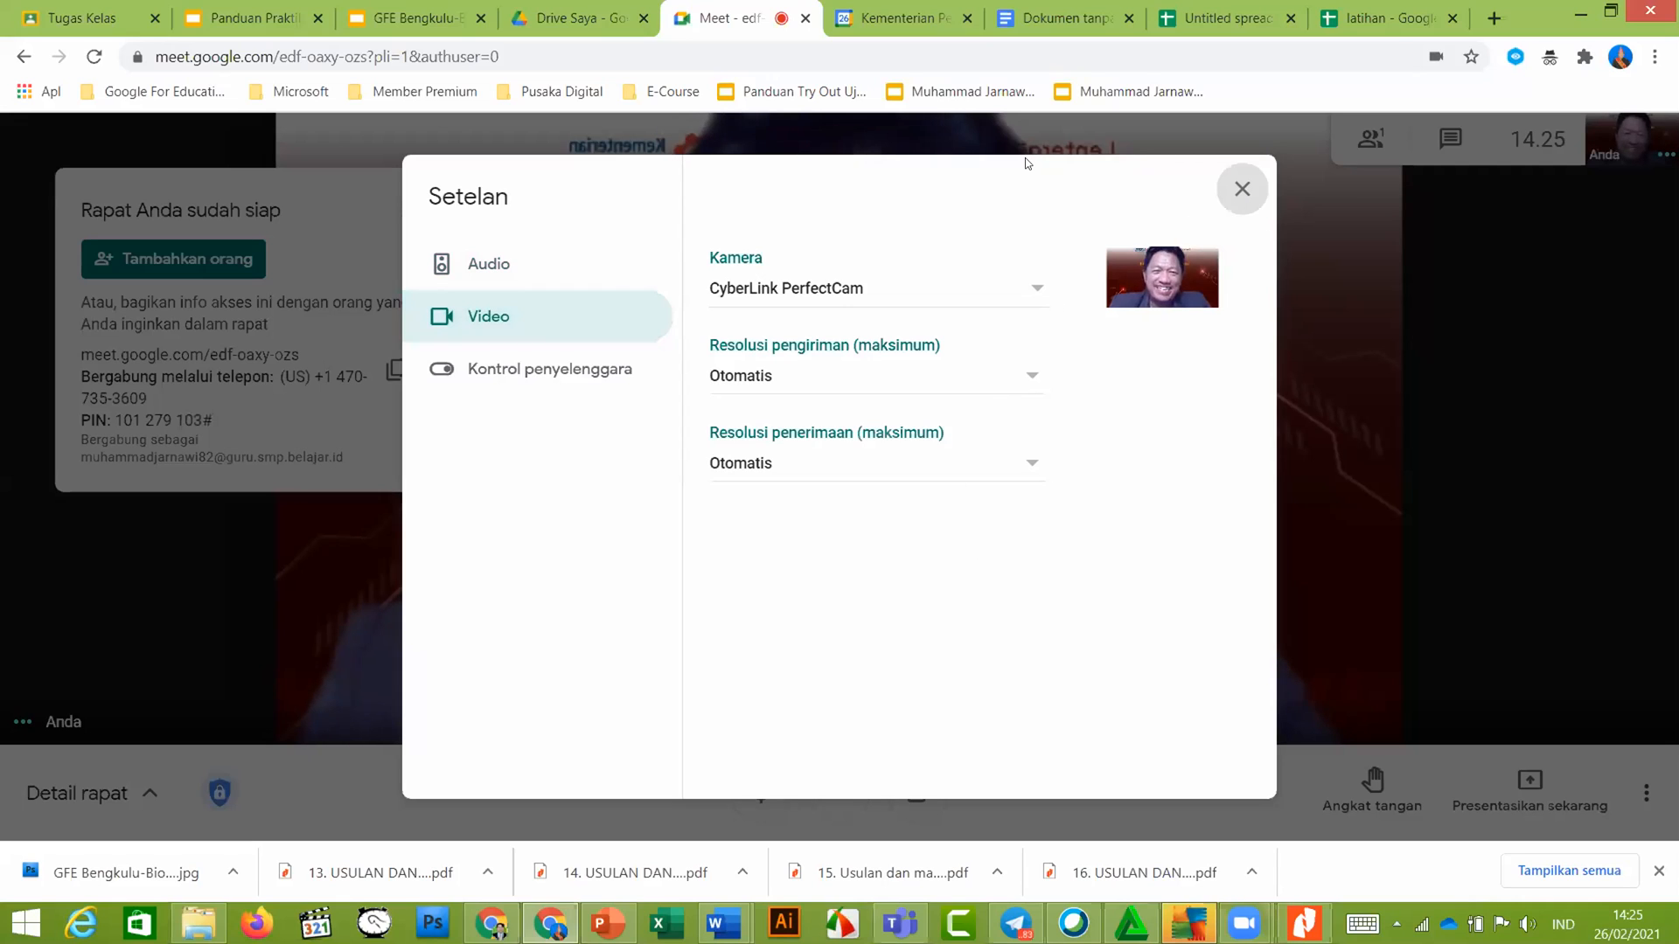
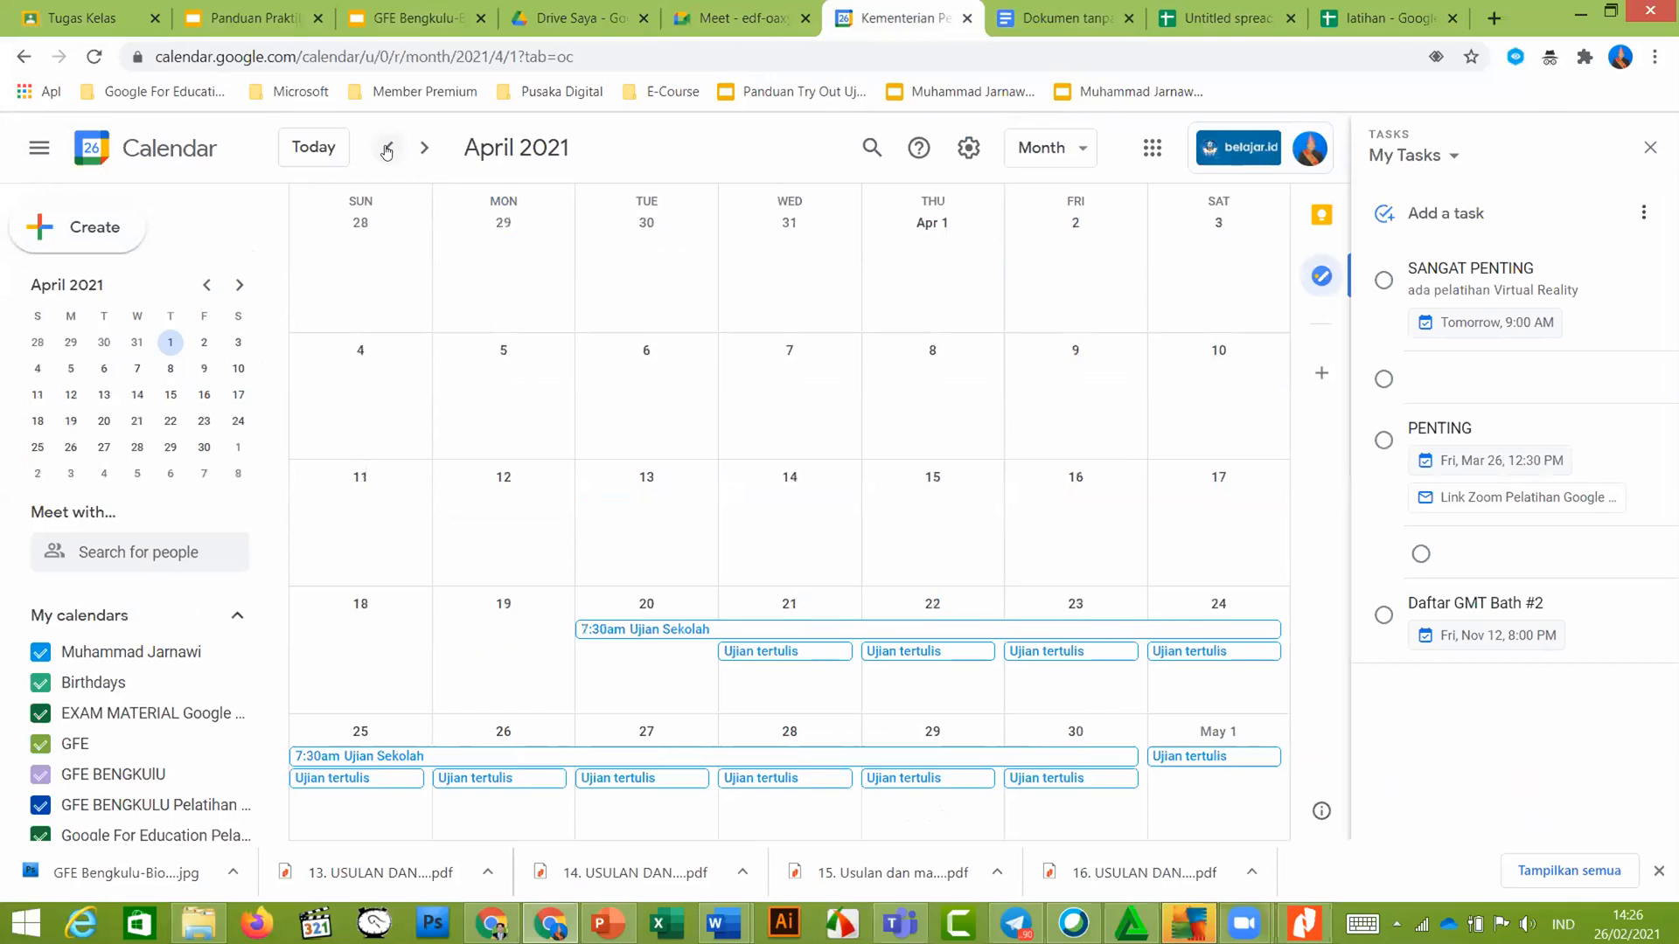
Go back from April to February 2021 and open the Pertemua Ketua IGI Wilayah event
{"action": "left_click", "coordinate": [386, 152]}
{"action": "left_click", "coordinate": [386, 152]}
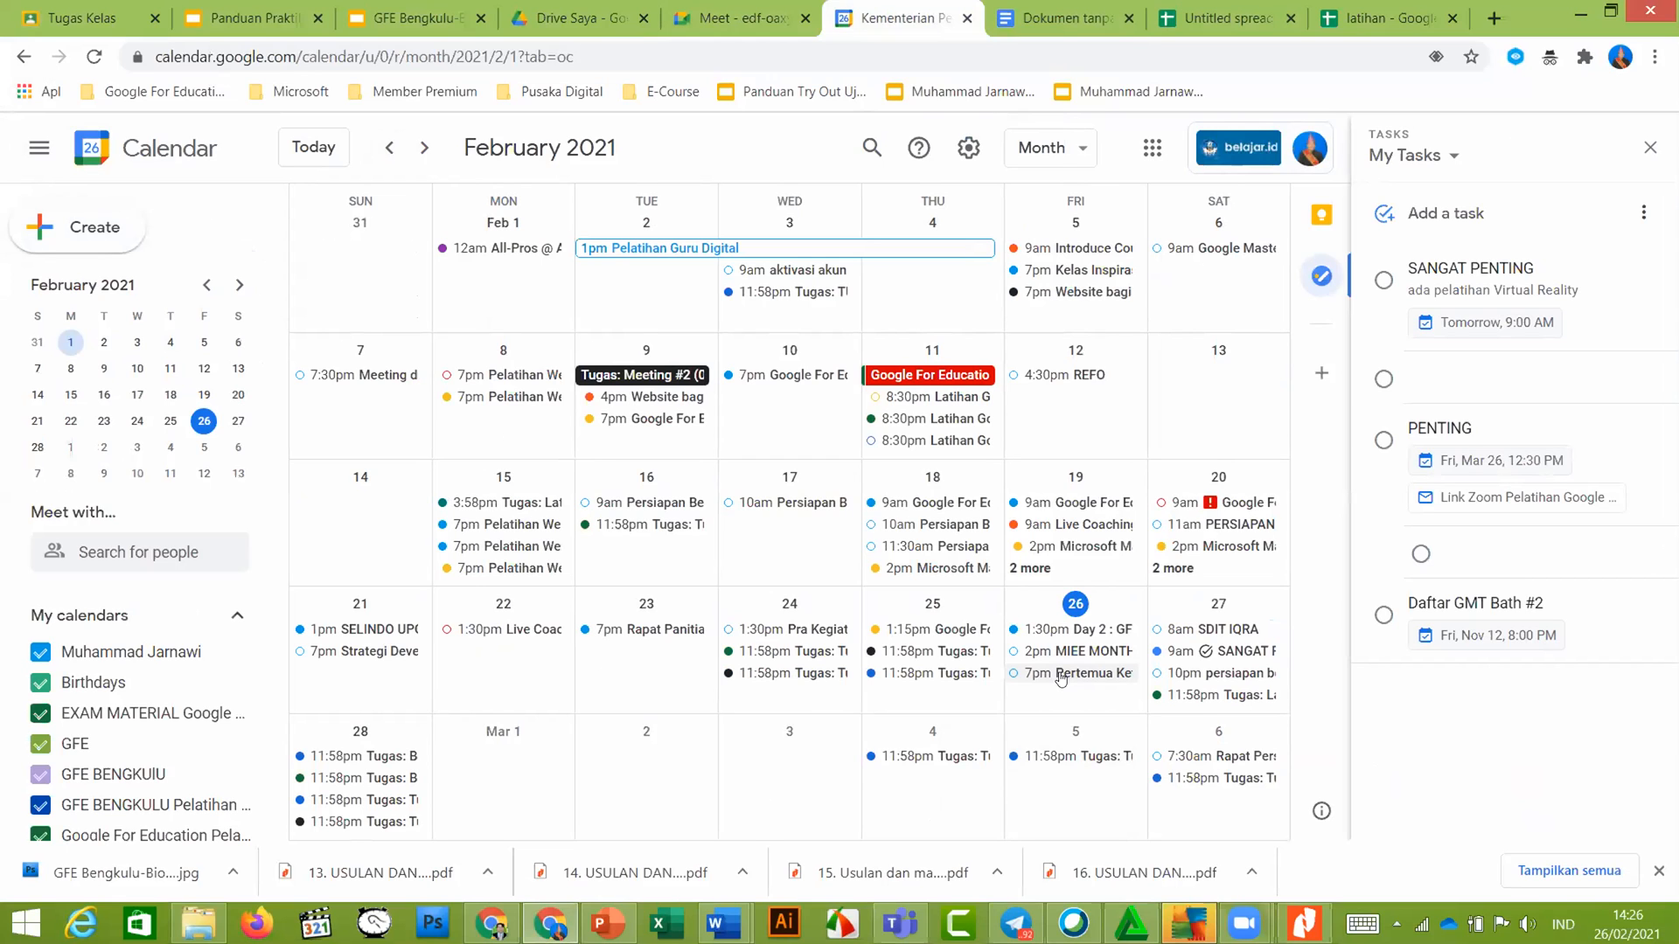
{"action": "left_click", "coordinate": [1061, 675]}
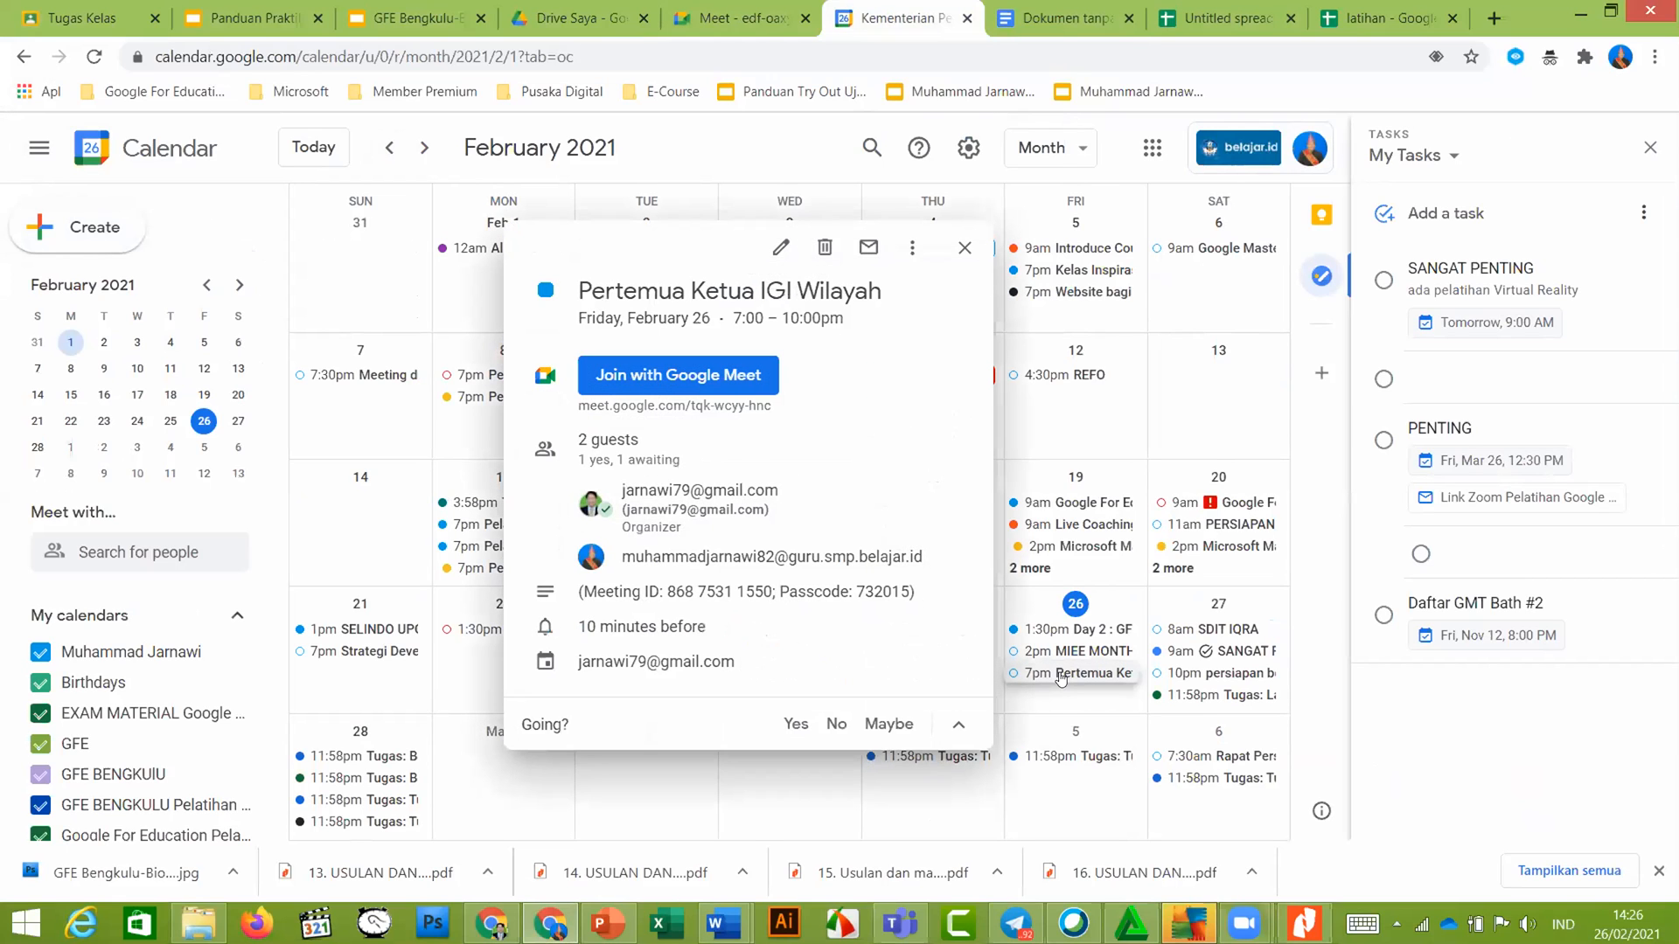
Put the Pertemua Ketua IGI Wilayah event in edit mode, try Add guests, then switch to the other calendar window
{"action": "left_click", "coordinate": [780, 249]}
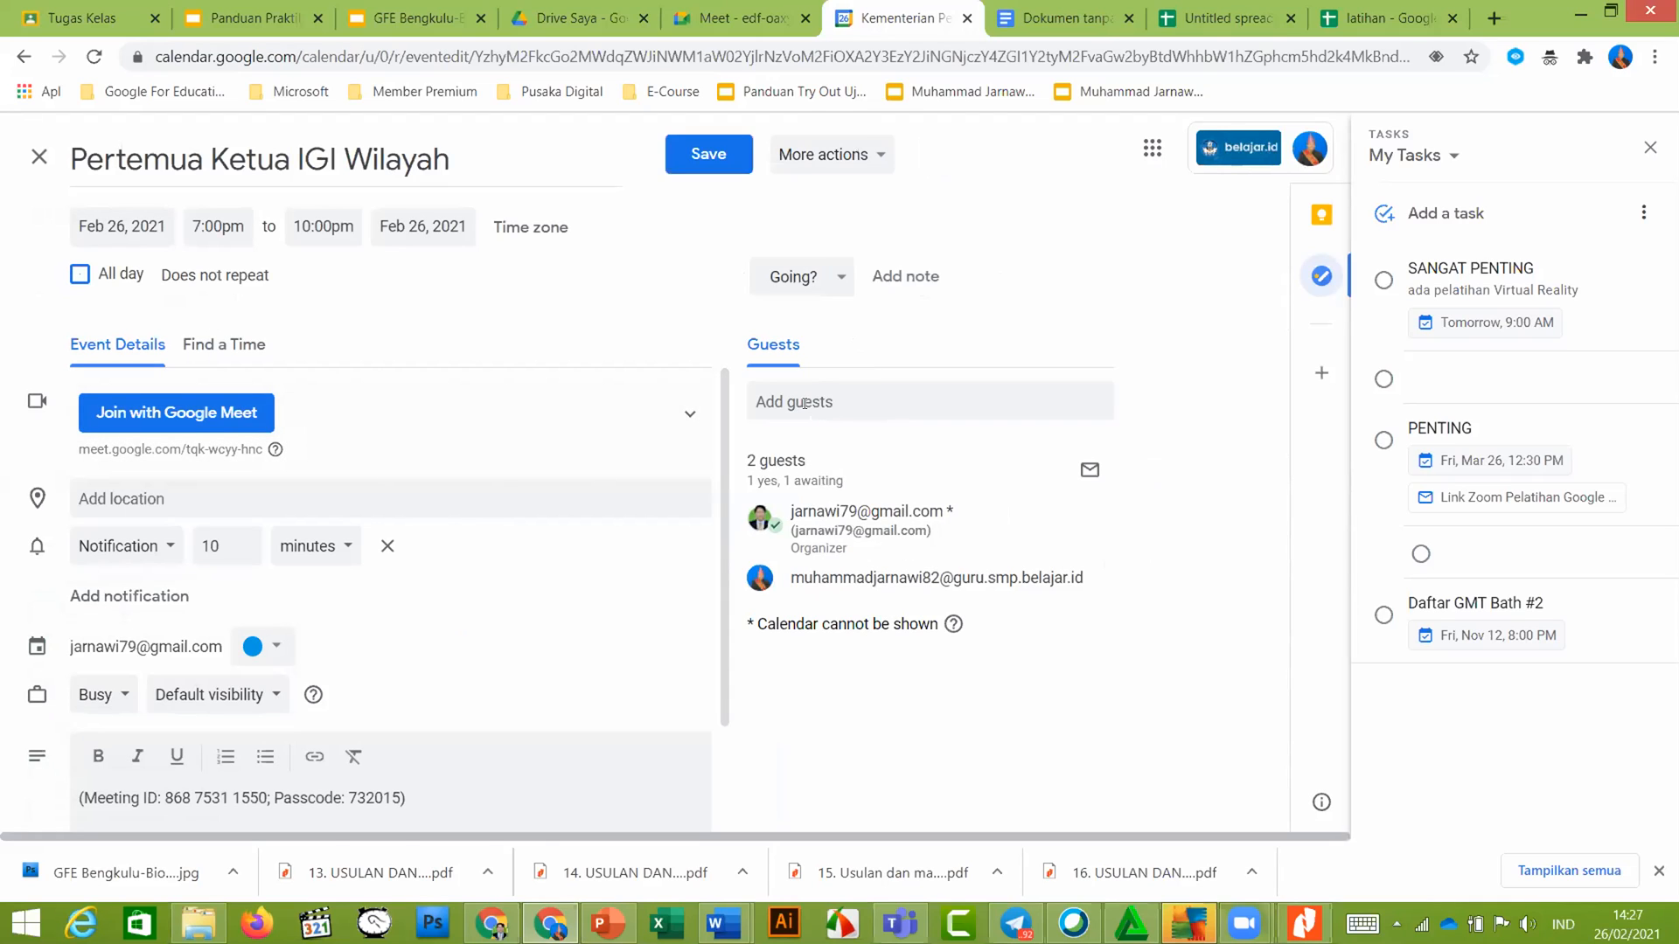
{"action": "left_click", "coordinate": [834, 399]}
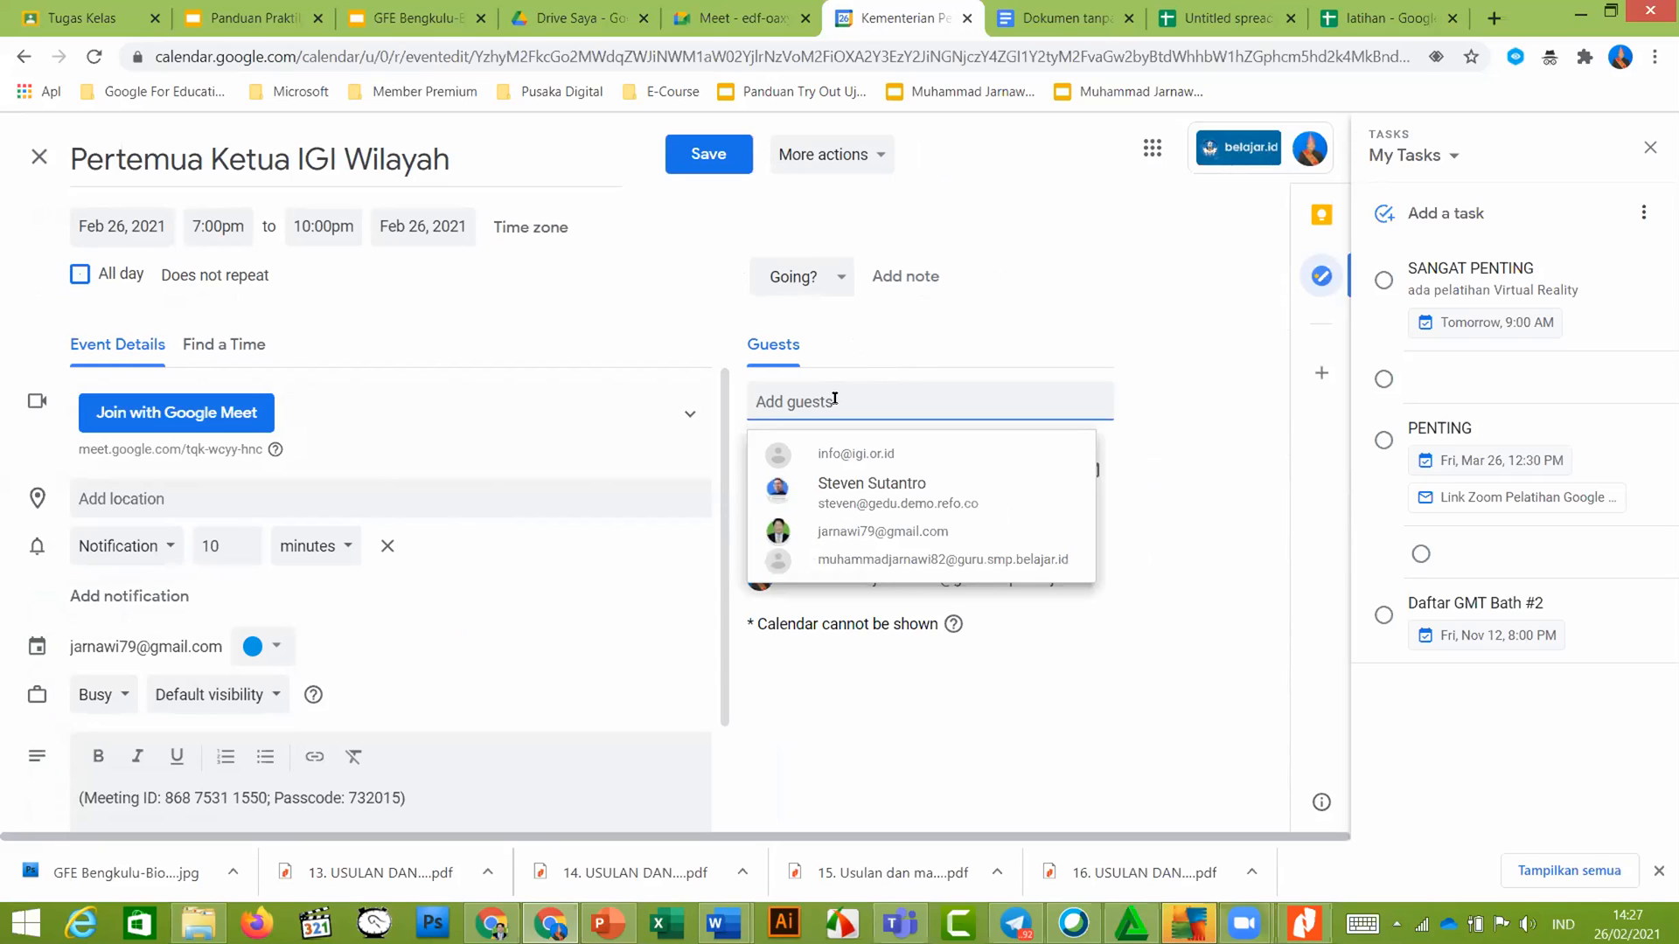
{"action": "left_click", "coordinate": [1211, 406]}
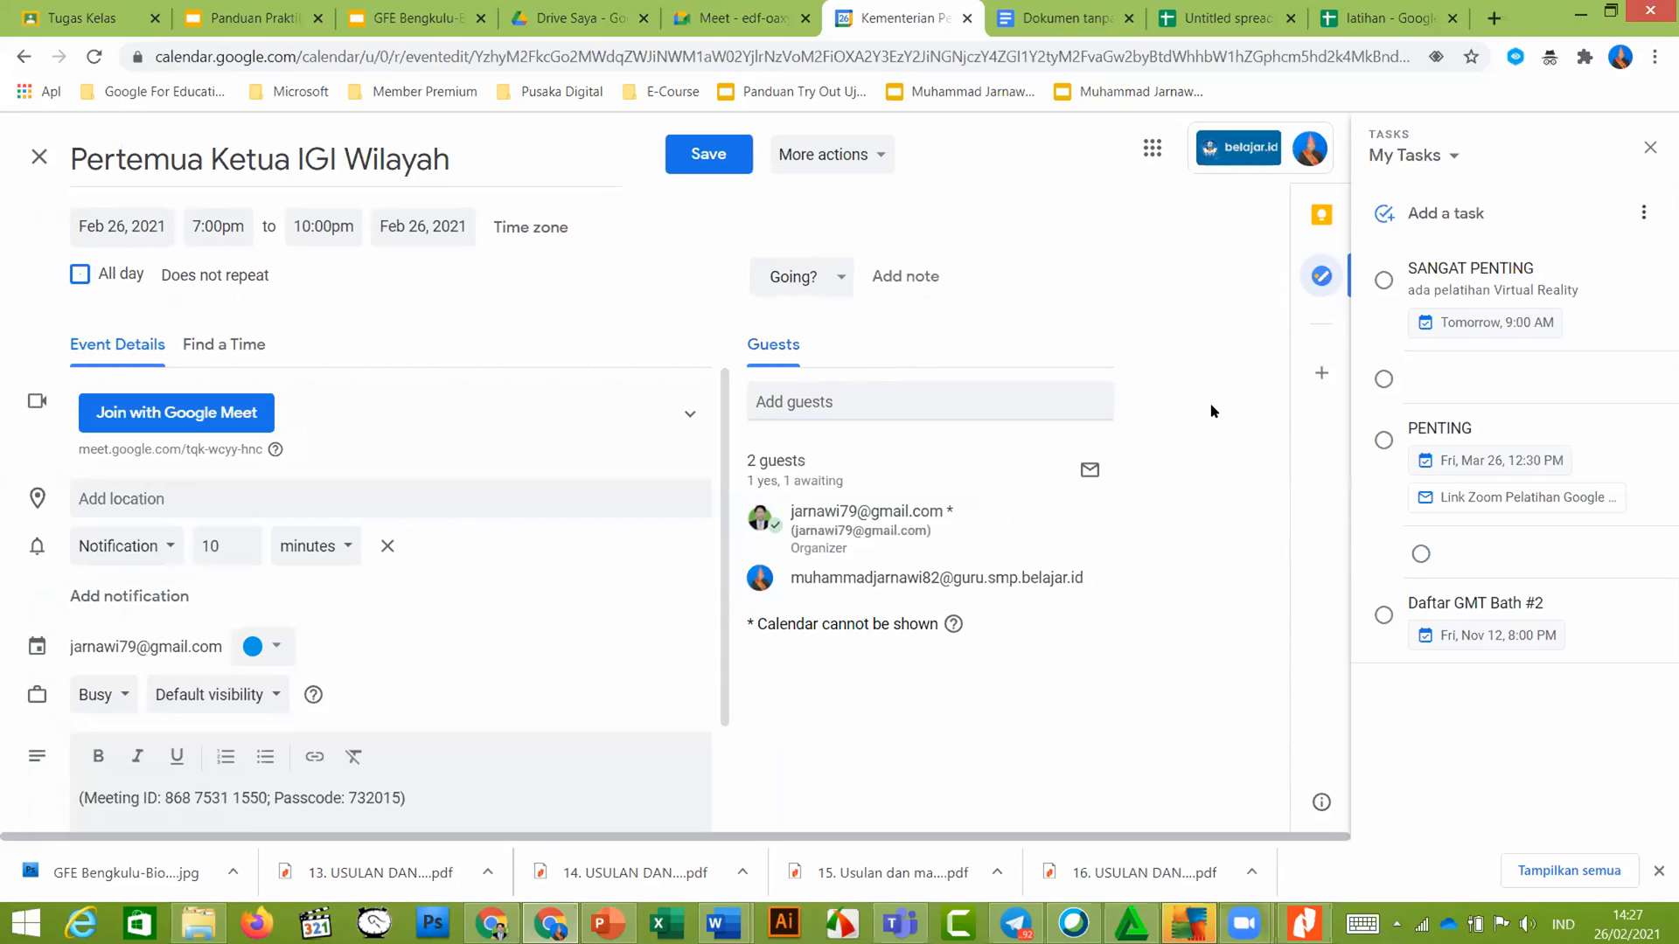
{"action": "left_click", "coordinate": [796, 395]}
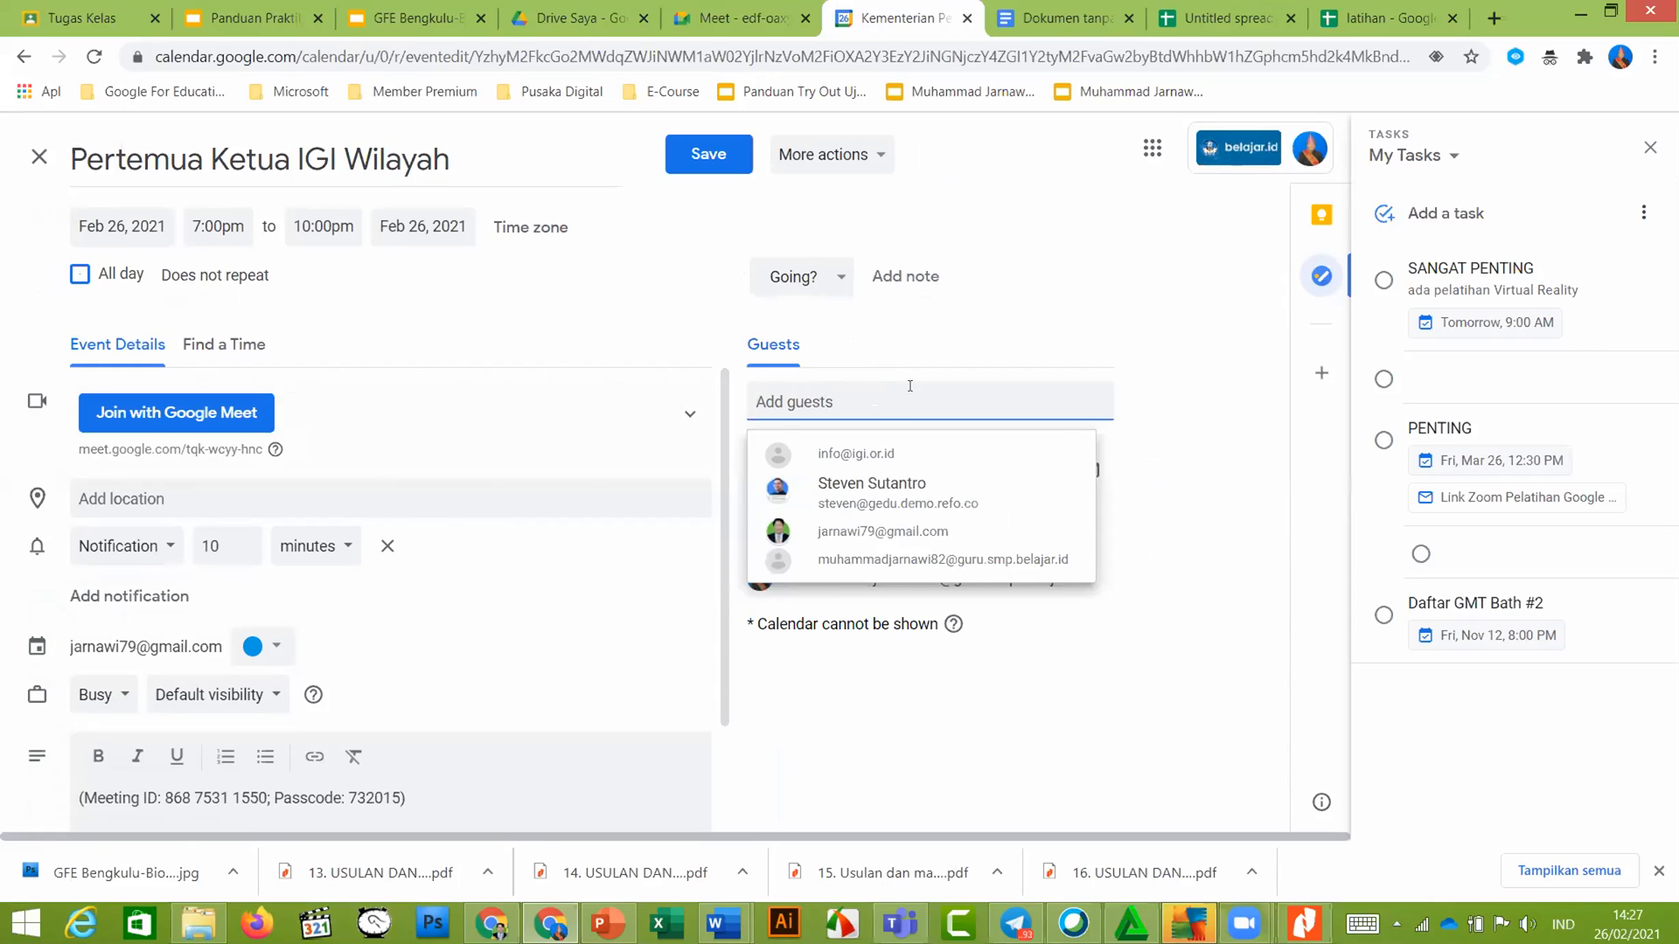
{"action": "left_click", "coordinate": [1182, 464]}
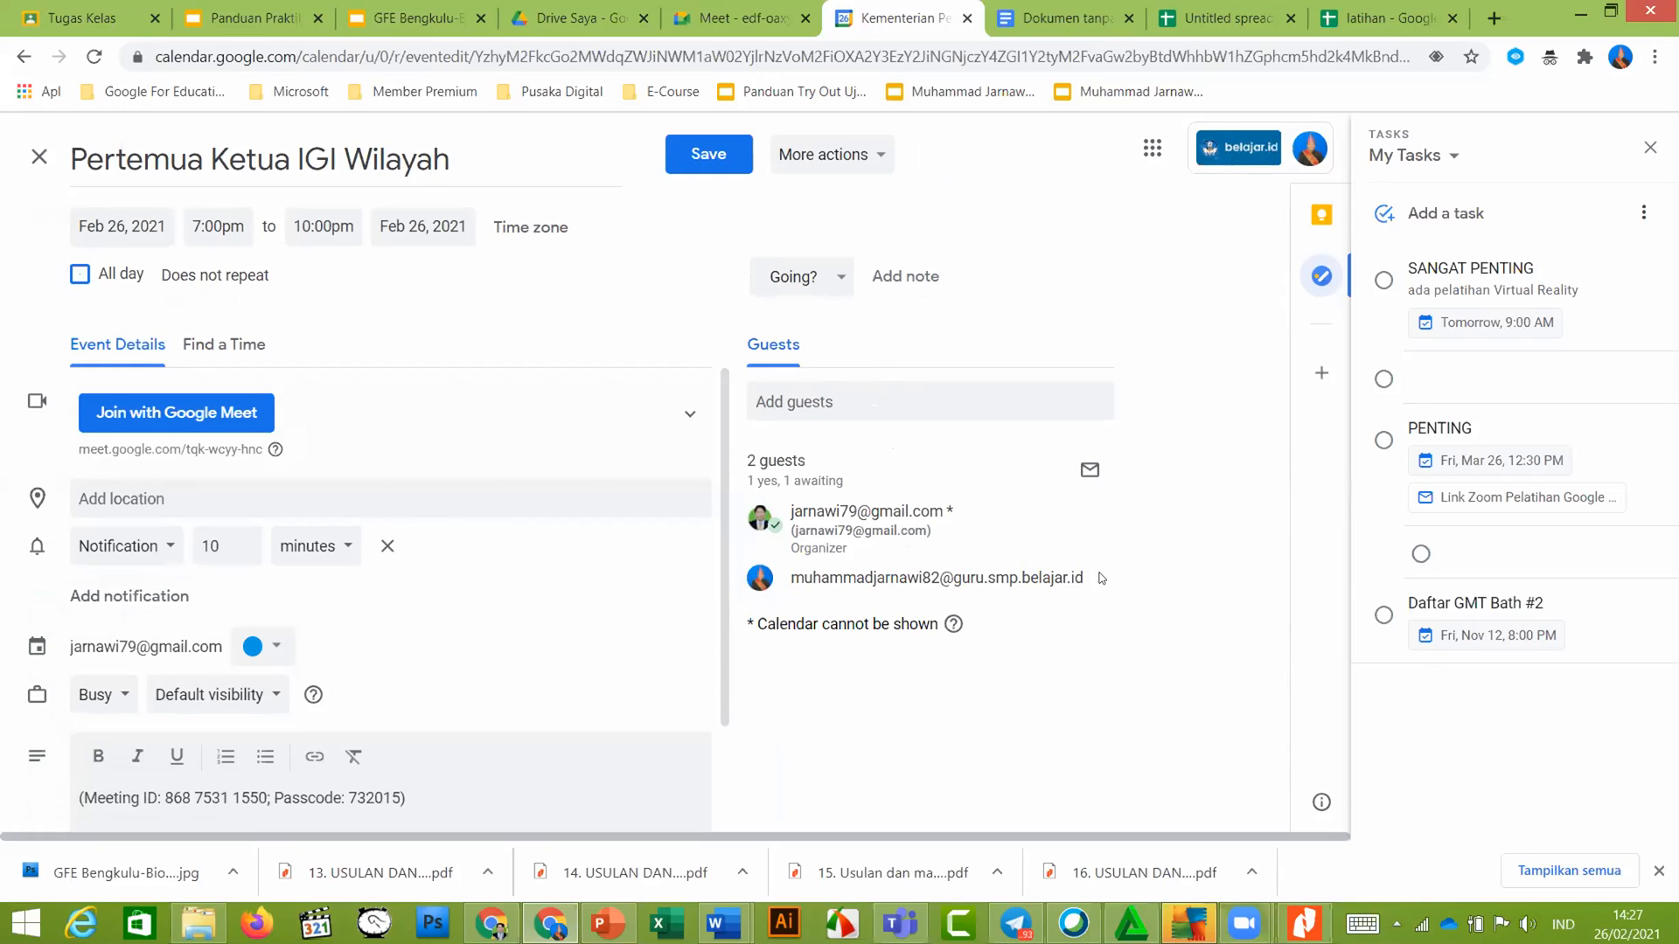
{"action": "mouse_move", "coordinate": [840, 516]}
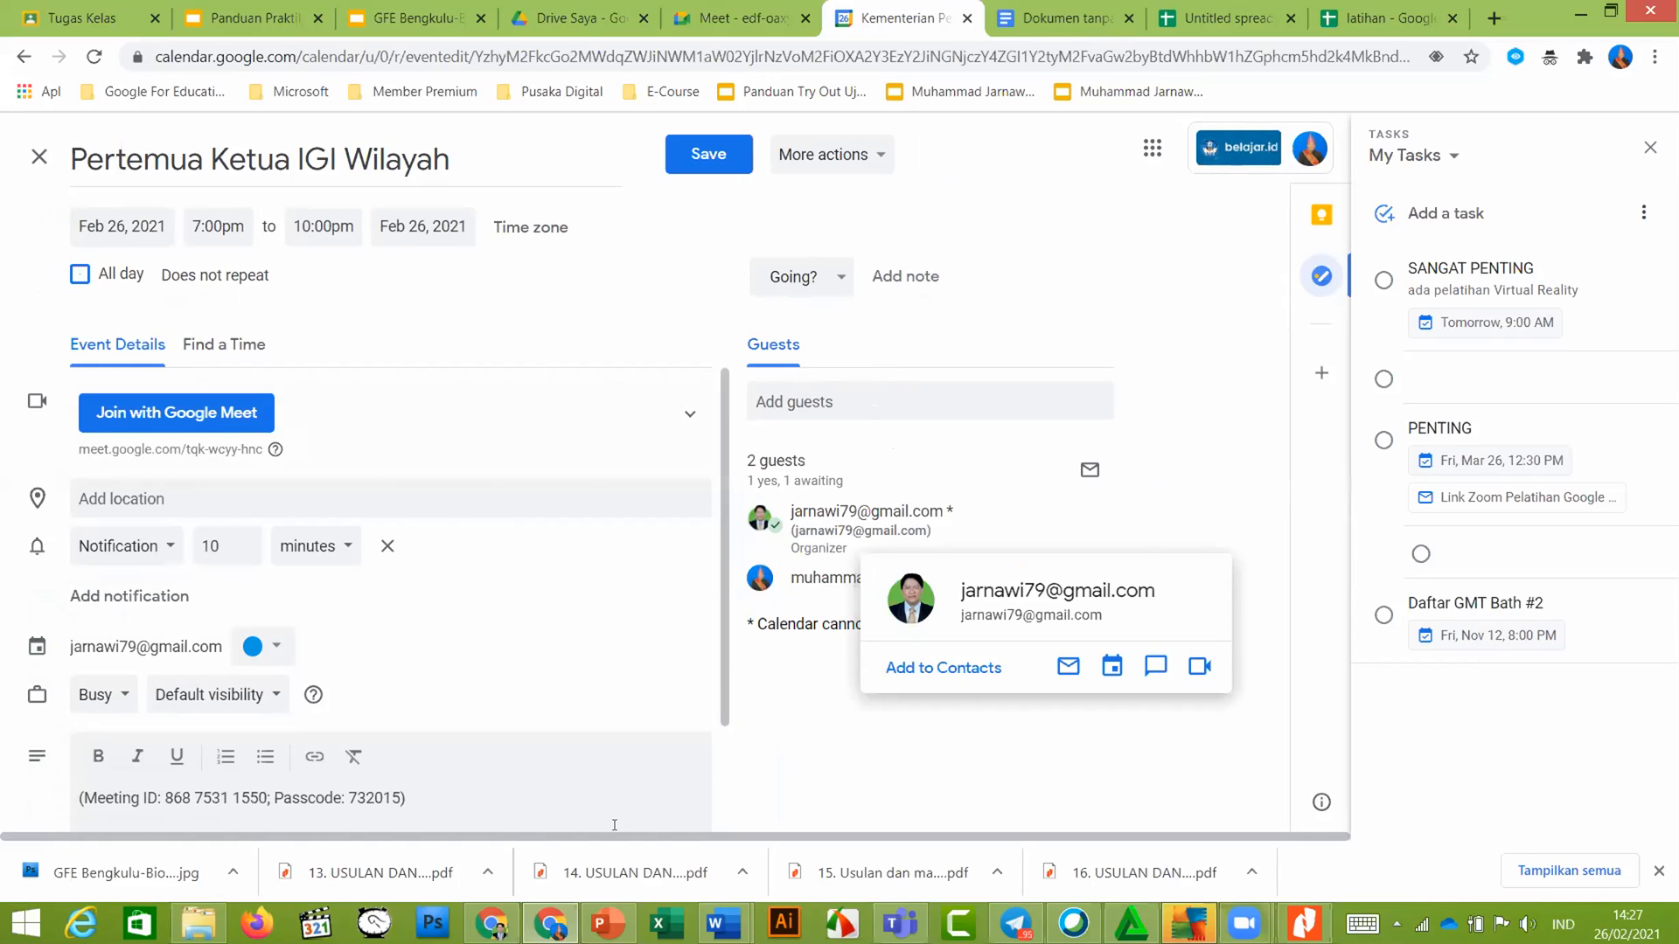
{"action": "left_click", "coordinate": [490, 924]}
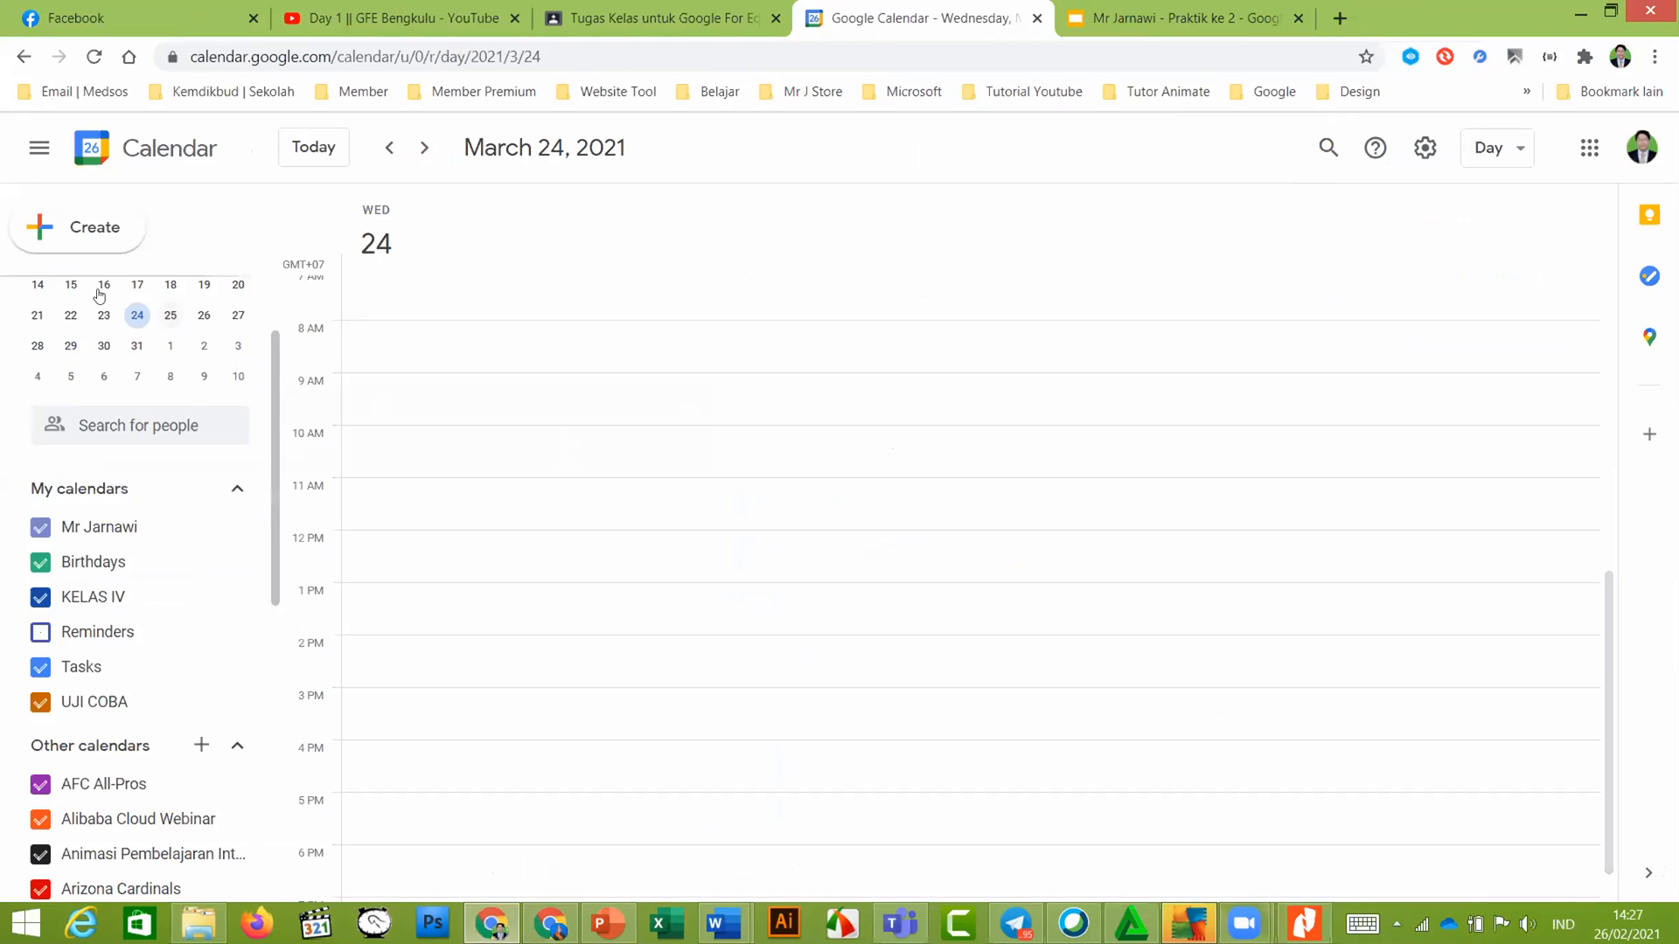
Jump to today, February 26, and switch the calendar to Month view
{"action": "left_click", "coordinate": [320, 148]}
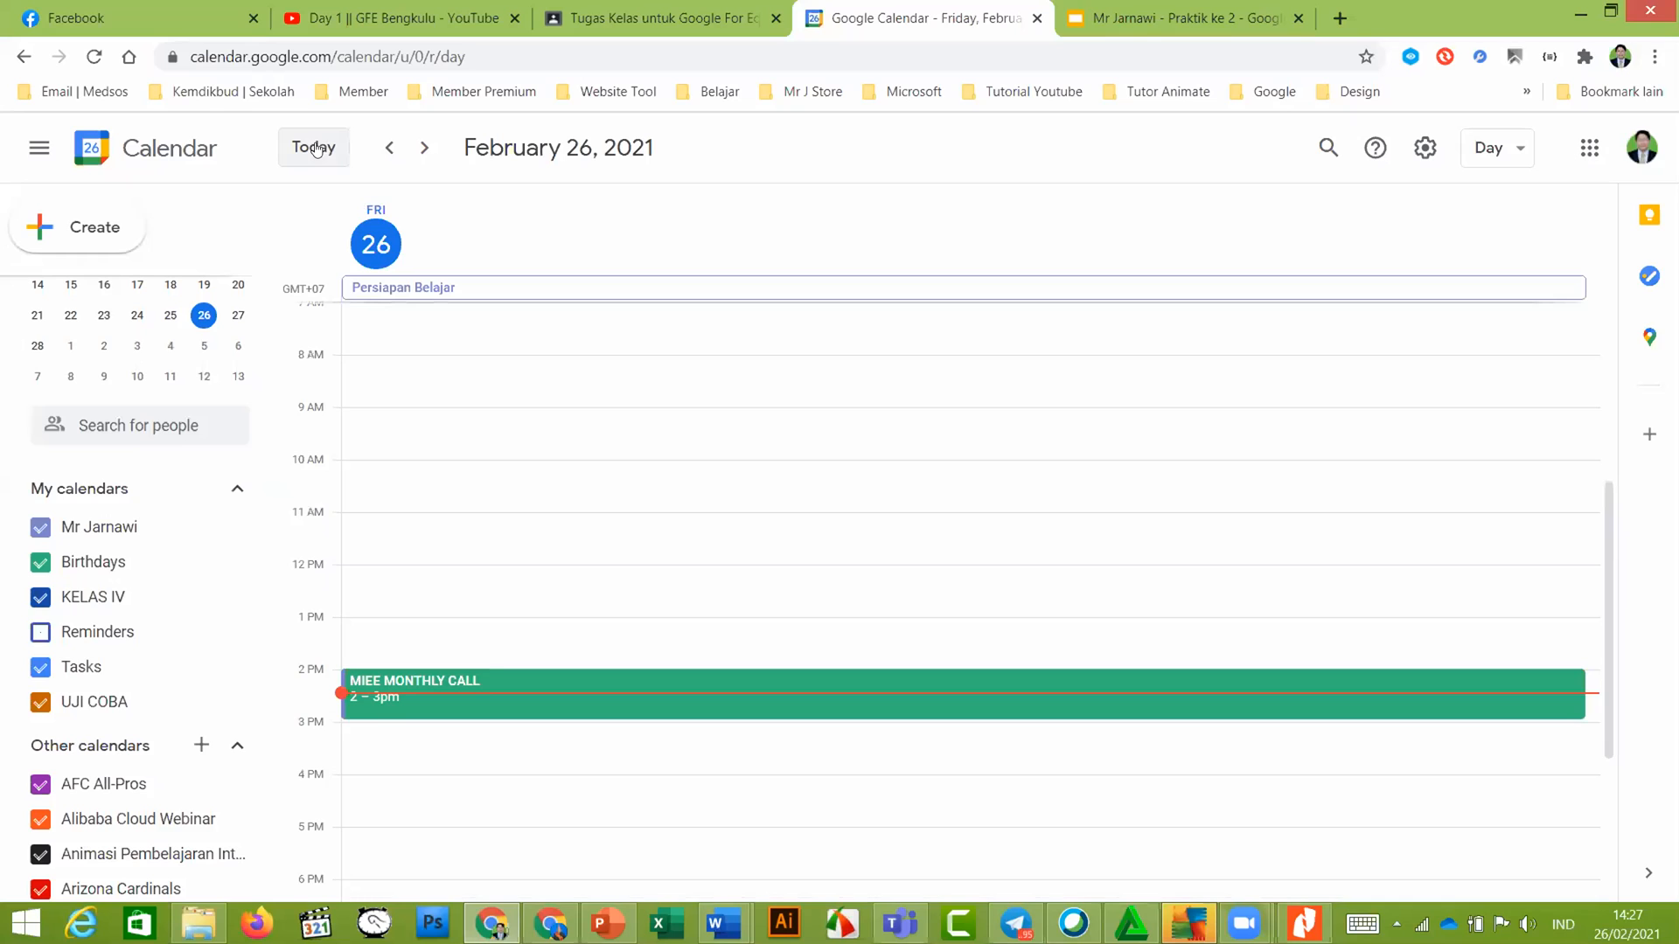
{"action": "left_click", "coordinate": [1491, 148]}
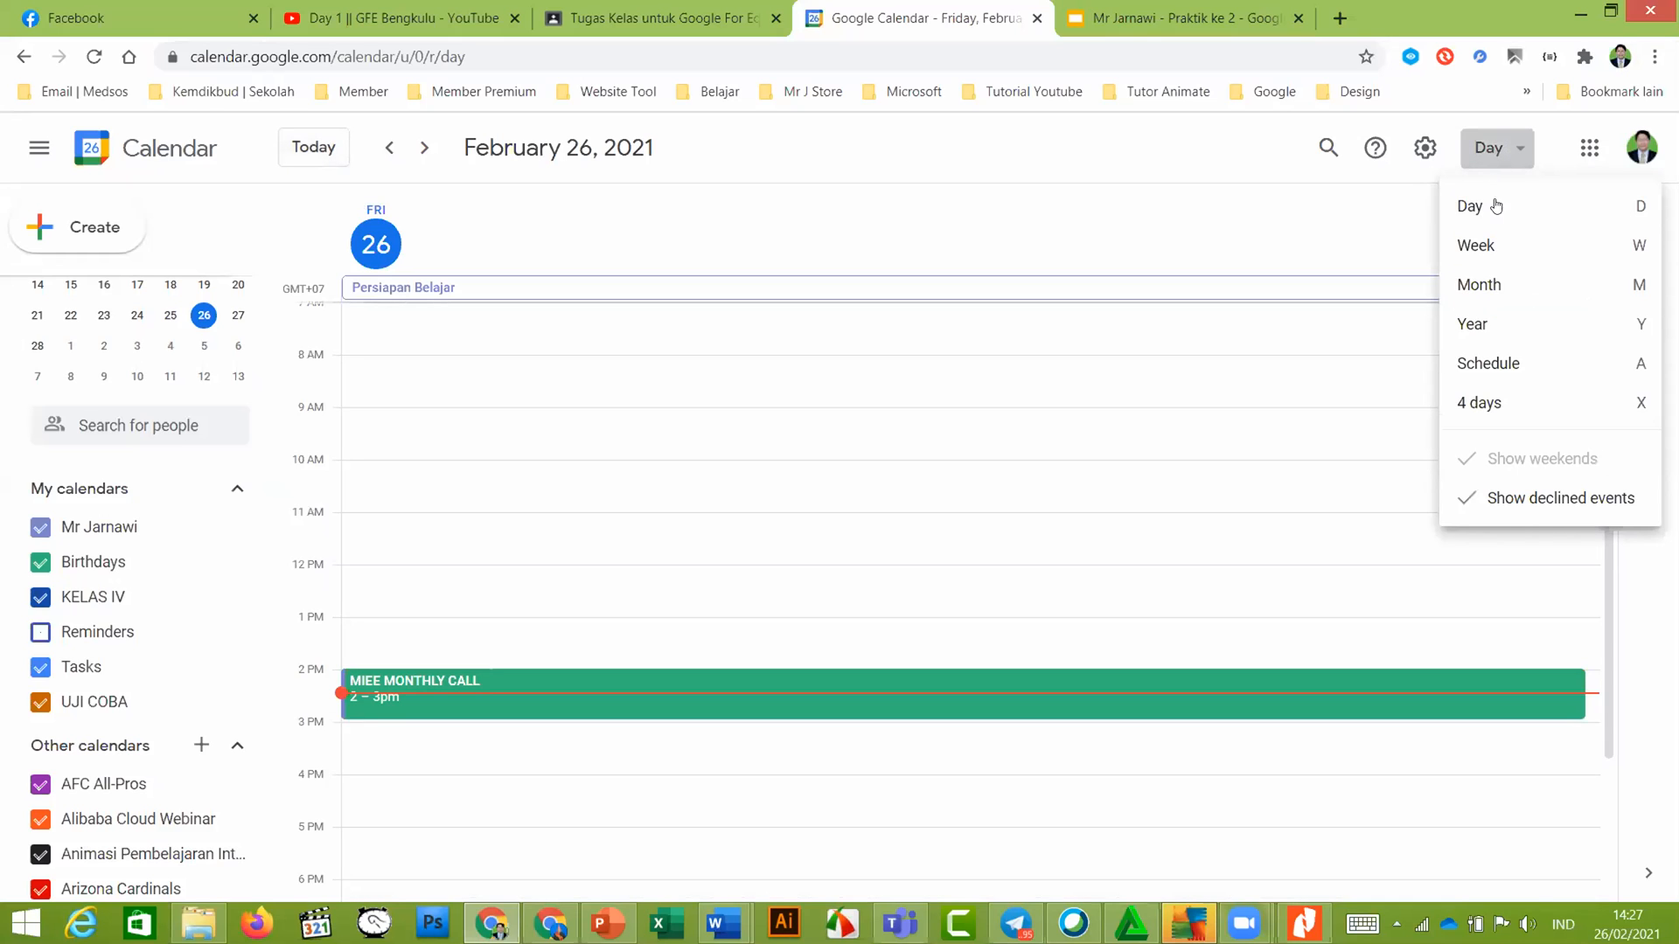
{"action": "left_click", "coordinate": [1495, 283]}
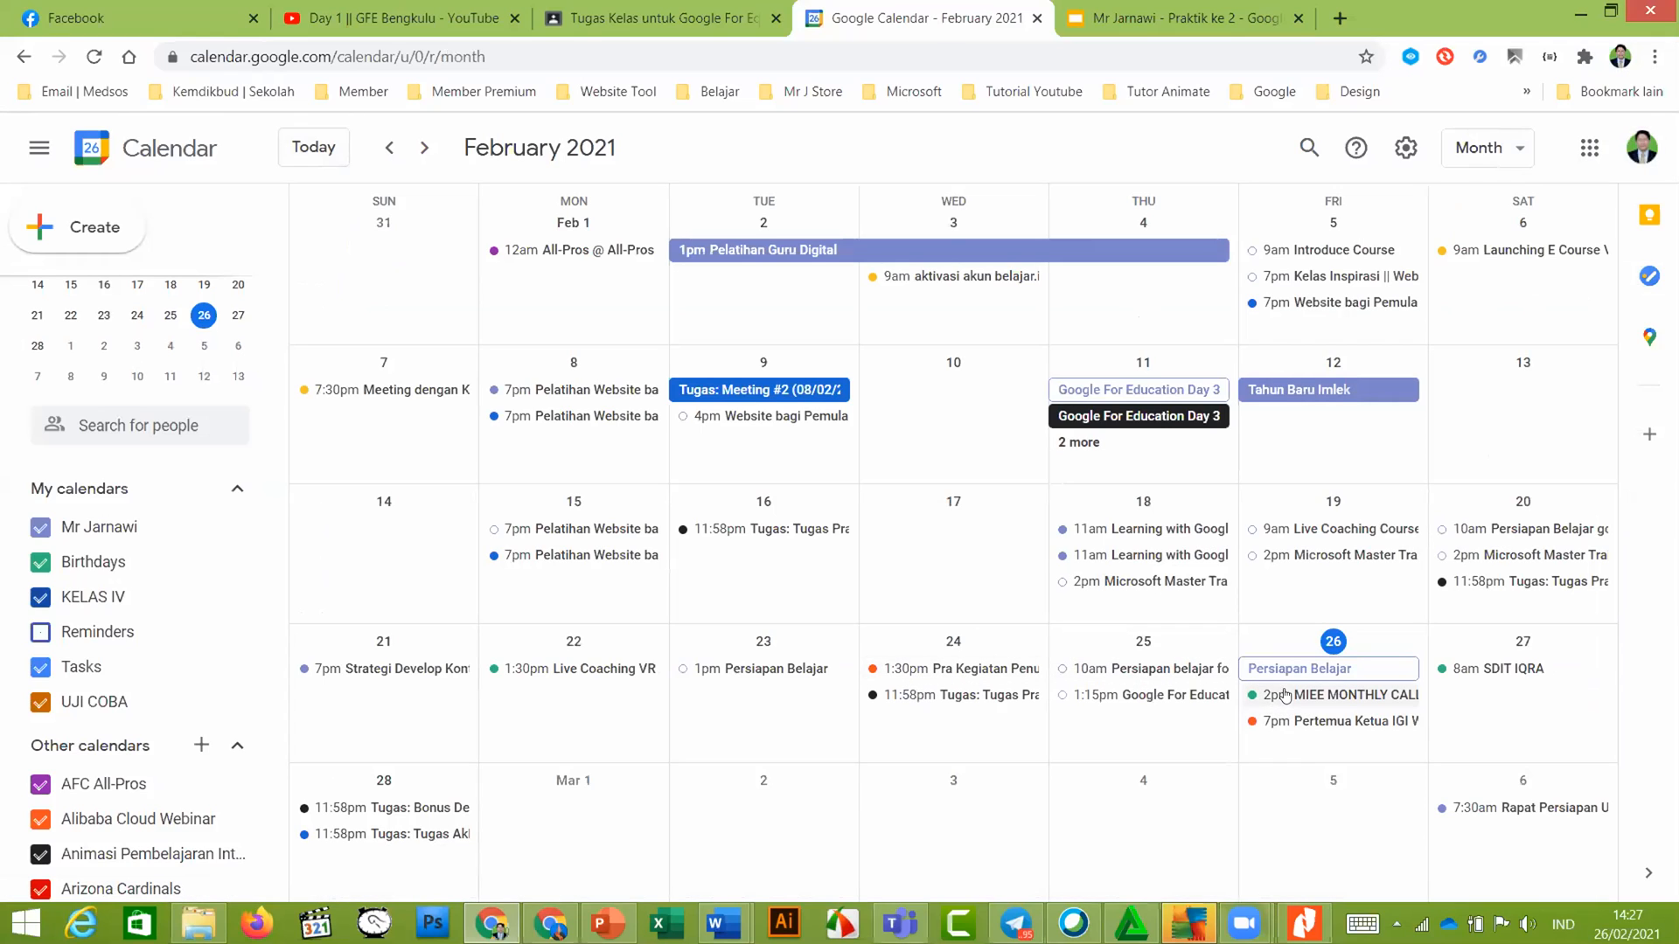
Inspect the Tugas Akhir Website and Tugas: Bonus Designgram events, then open the Feb 27 SDIT IQRA event
{"action": "left_click", "coordinate": [398, 833]}
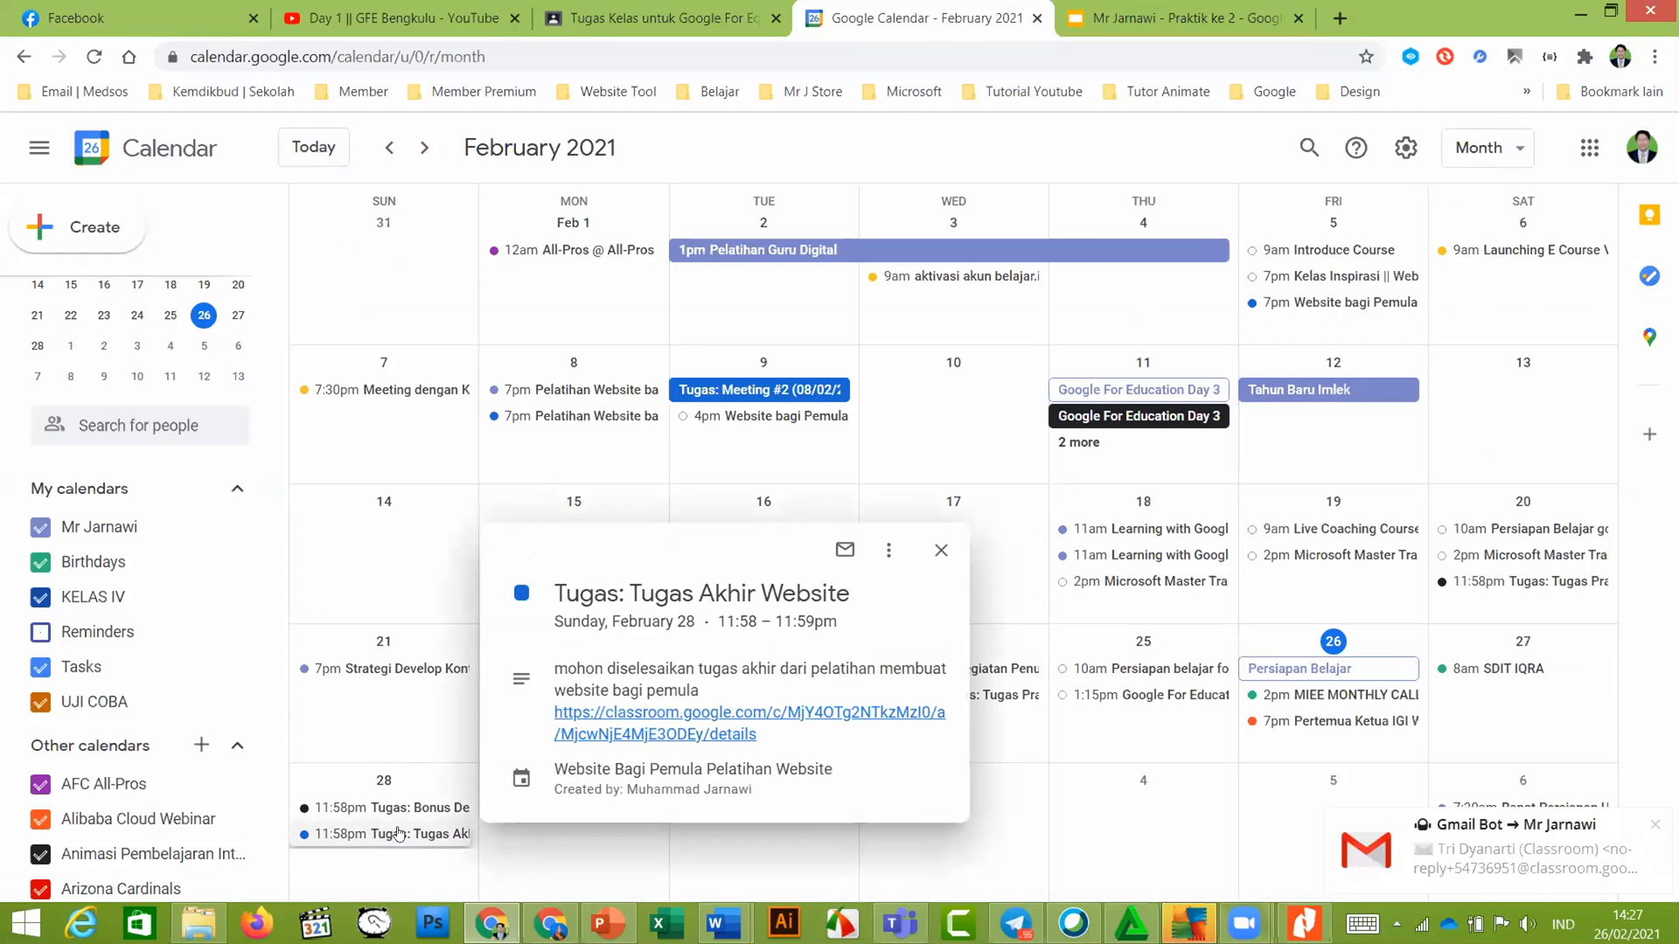
{"action": "scroll", "coordinate": [398, 833], "scroll_direction": "down", "scroll_amount": 1}
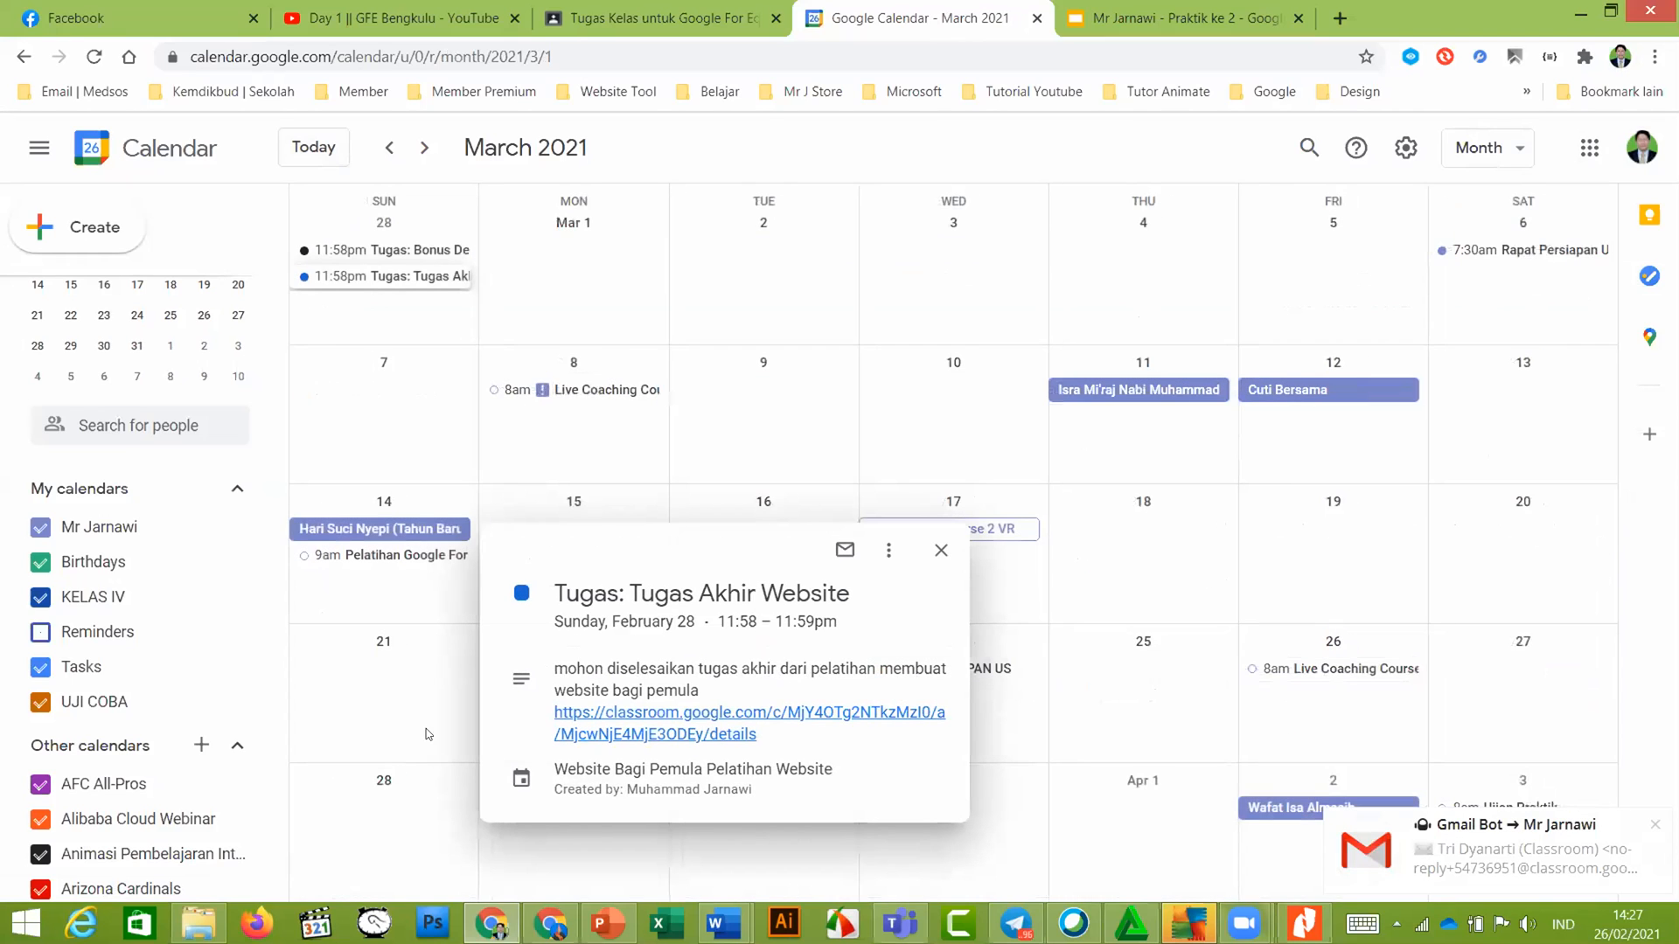
{"action": "scroll", "coordinate": [398, 528], "scroll_direction": "up", "scroll_amount": 1}
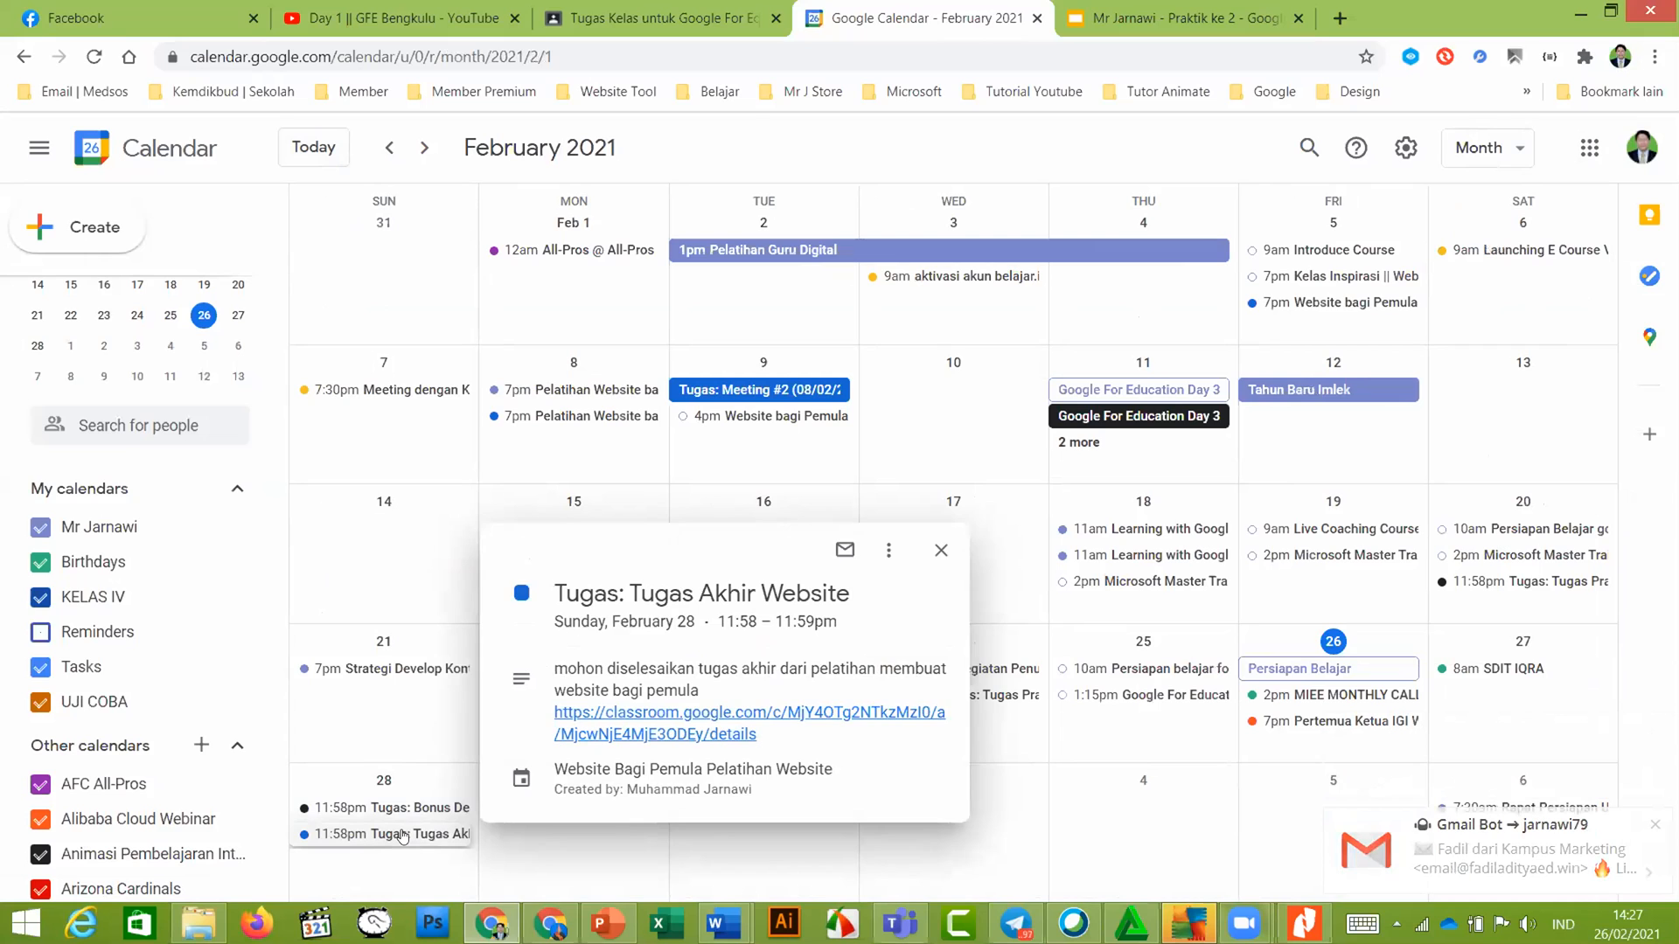
{"action": "left_click", "coordinate": [404, 836]}
{"action": "double_click", "coordinate": [406, 836]}
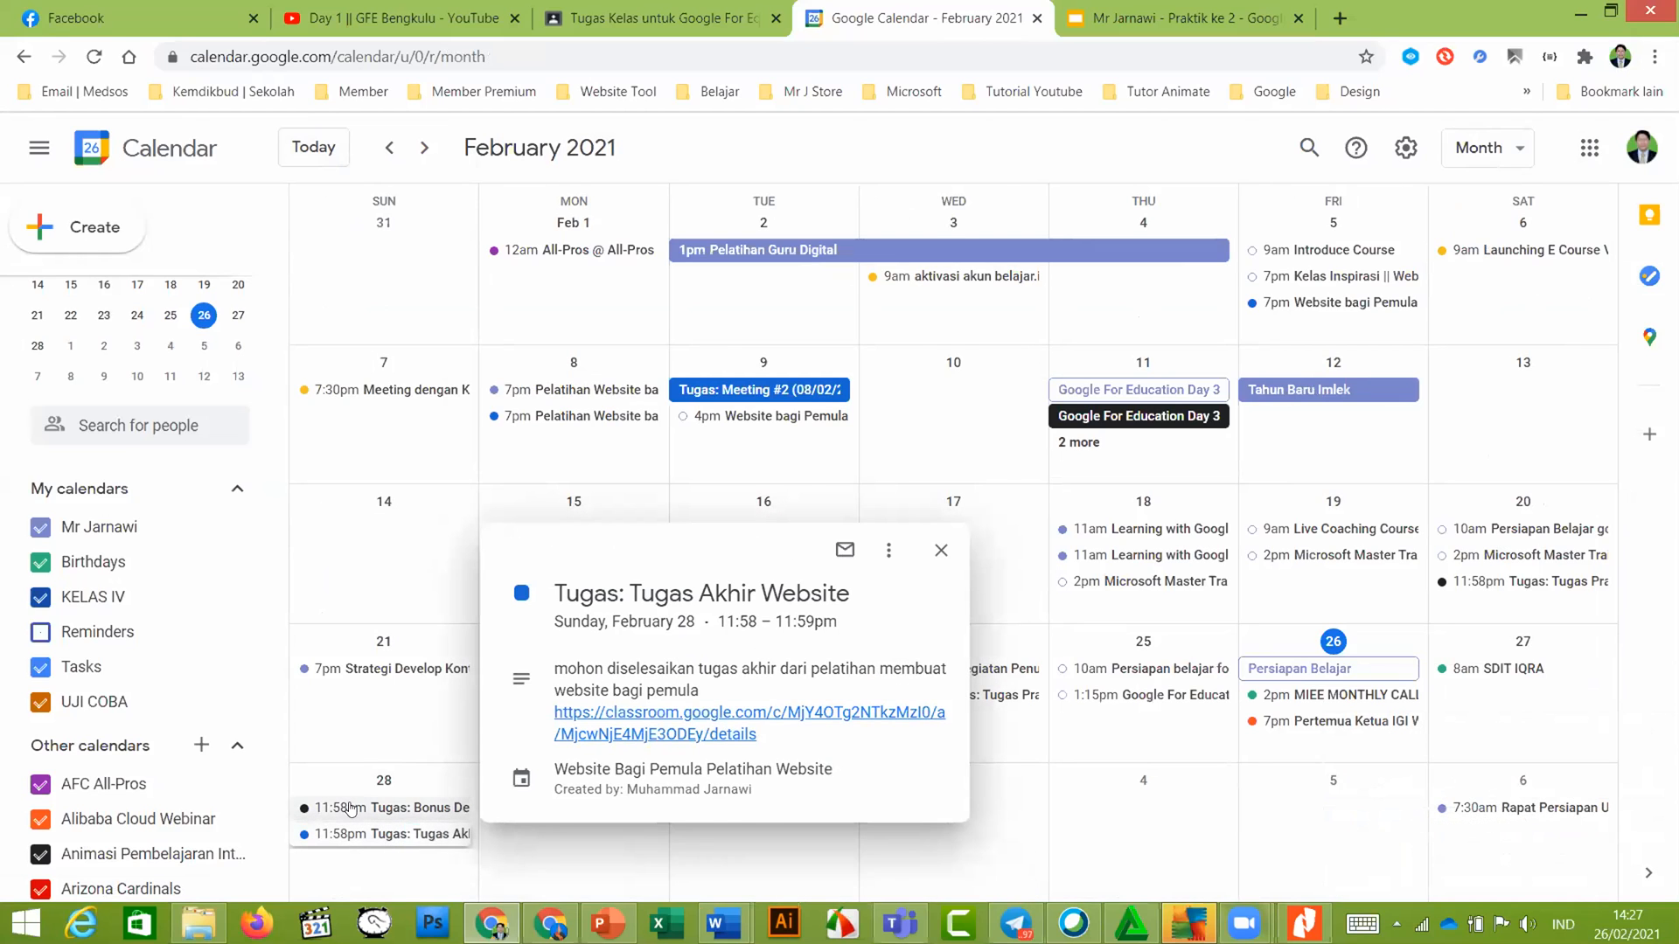
{"action": "left_click", "coordinate": [349, 807]}
{"action": "scroll", "coordinate": [515, 669], "scroll_direction": "down", "scroll_amount": 3}
{"action": "left_click", "coordinate": [1090, 820]}
{"action": "scroll", "coordinate": [1445, 774], "scroll_direction": "down", "scroll_amount": 1}
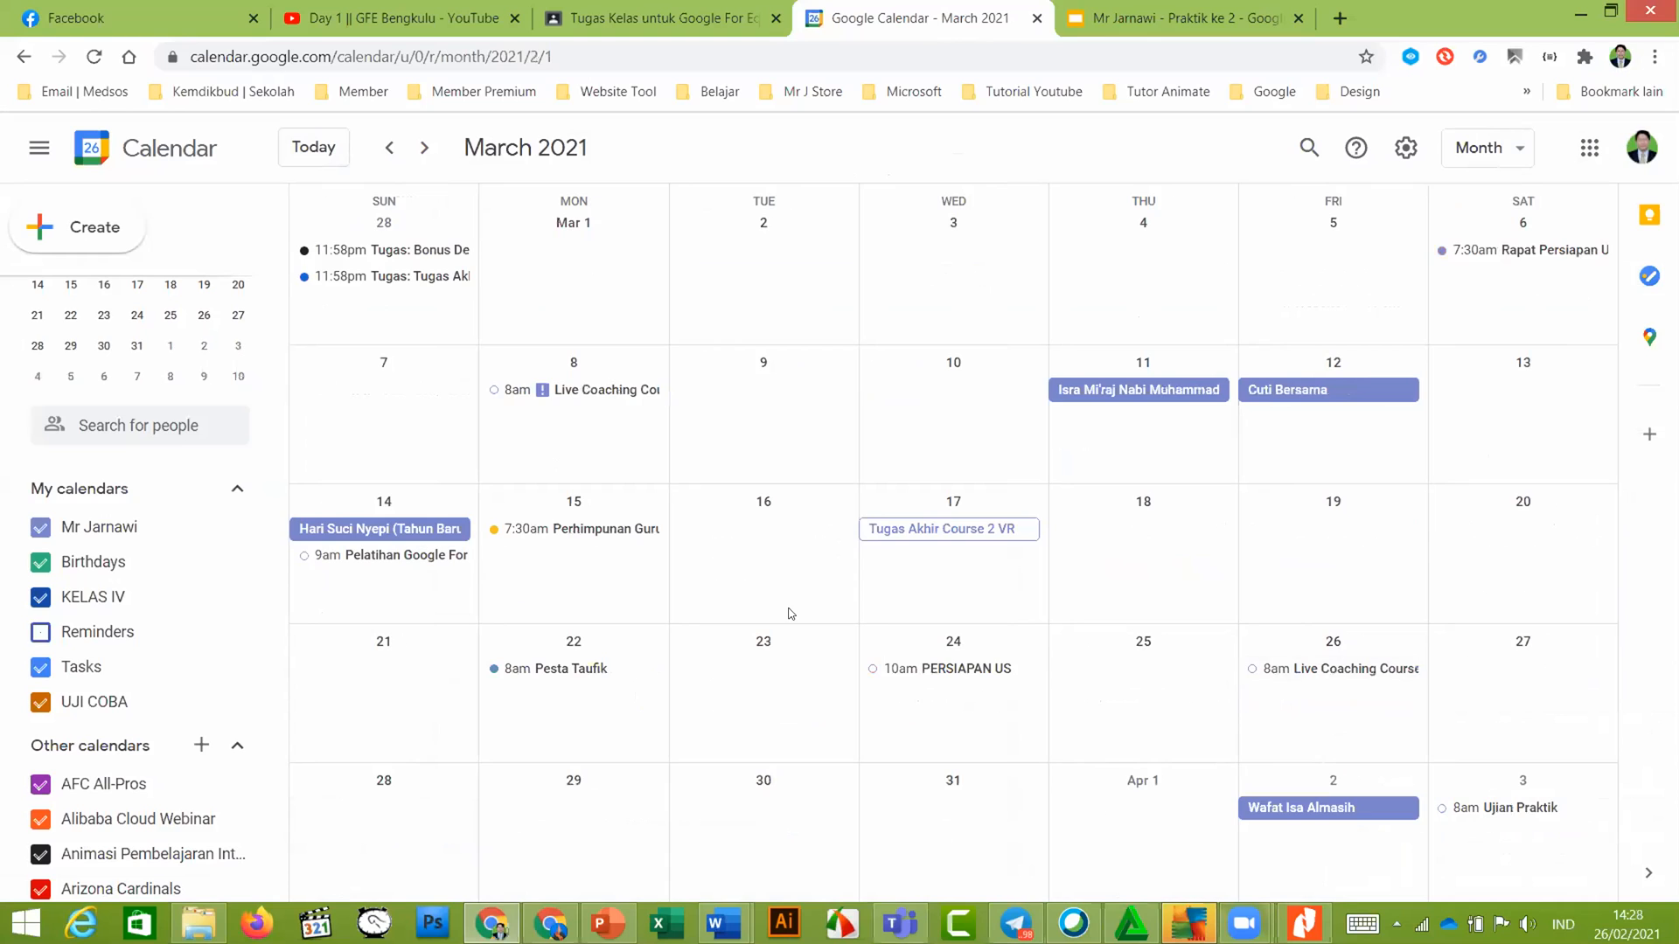
{"action": "scroll", "coordinate": [1484, 727], "scroll_direction": "up", "scroll_amount": 1}
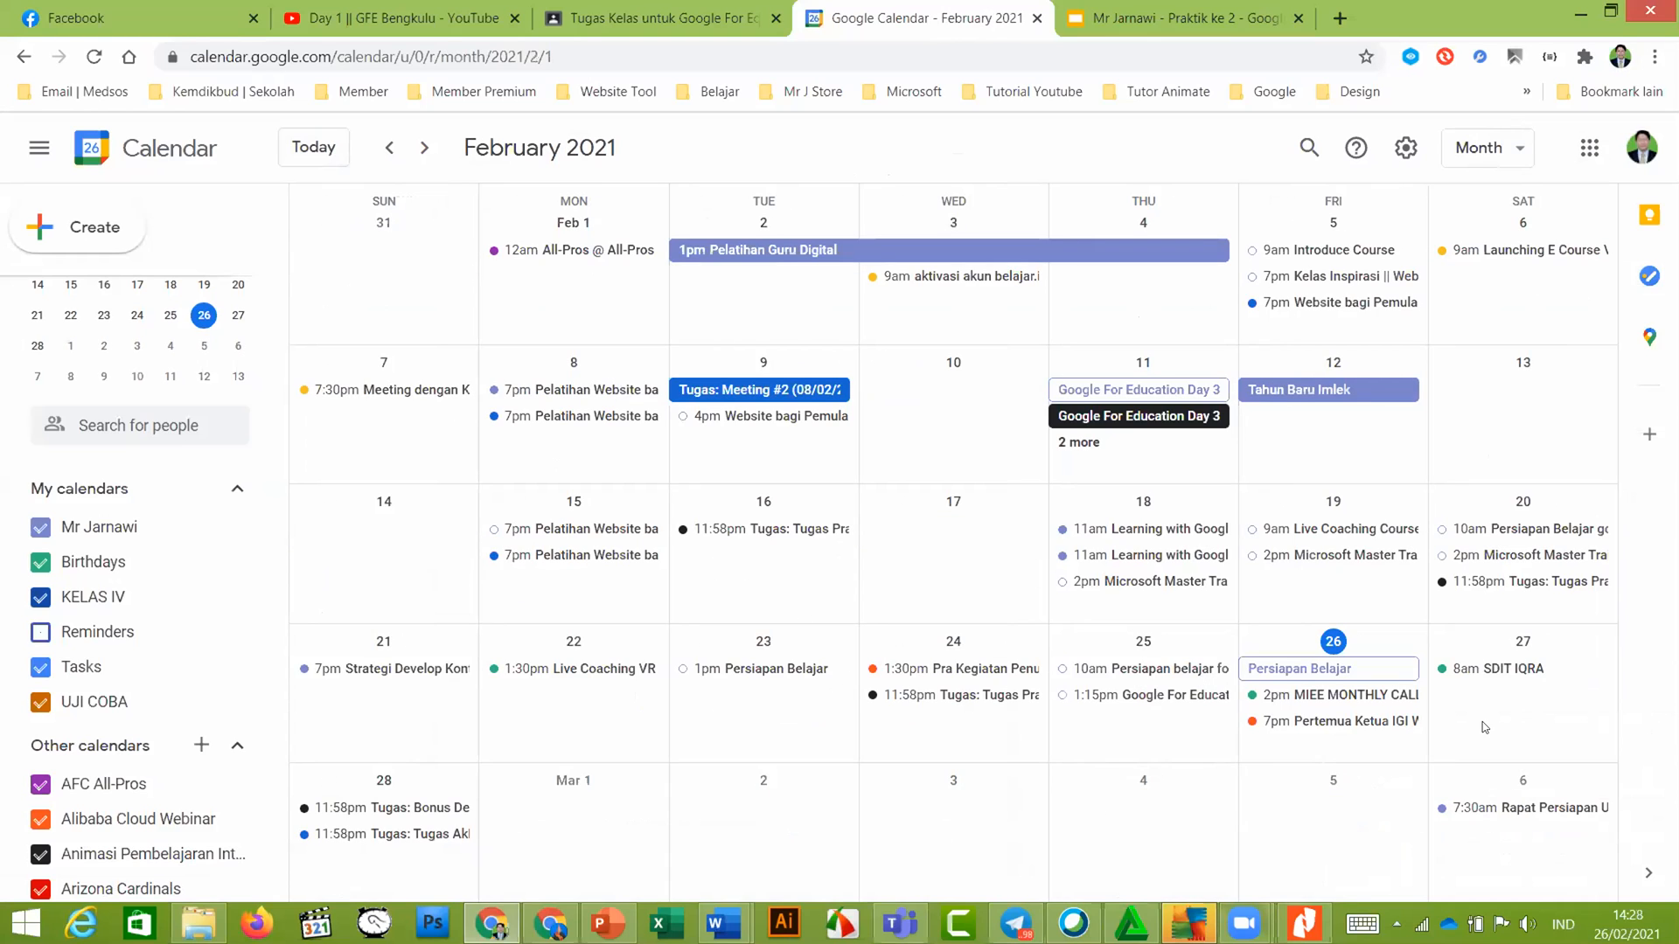
{"action": "left_click", "coordinate": [1517, 670]}
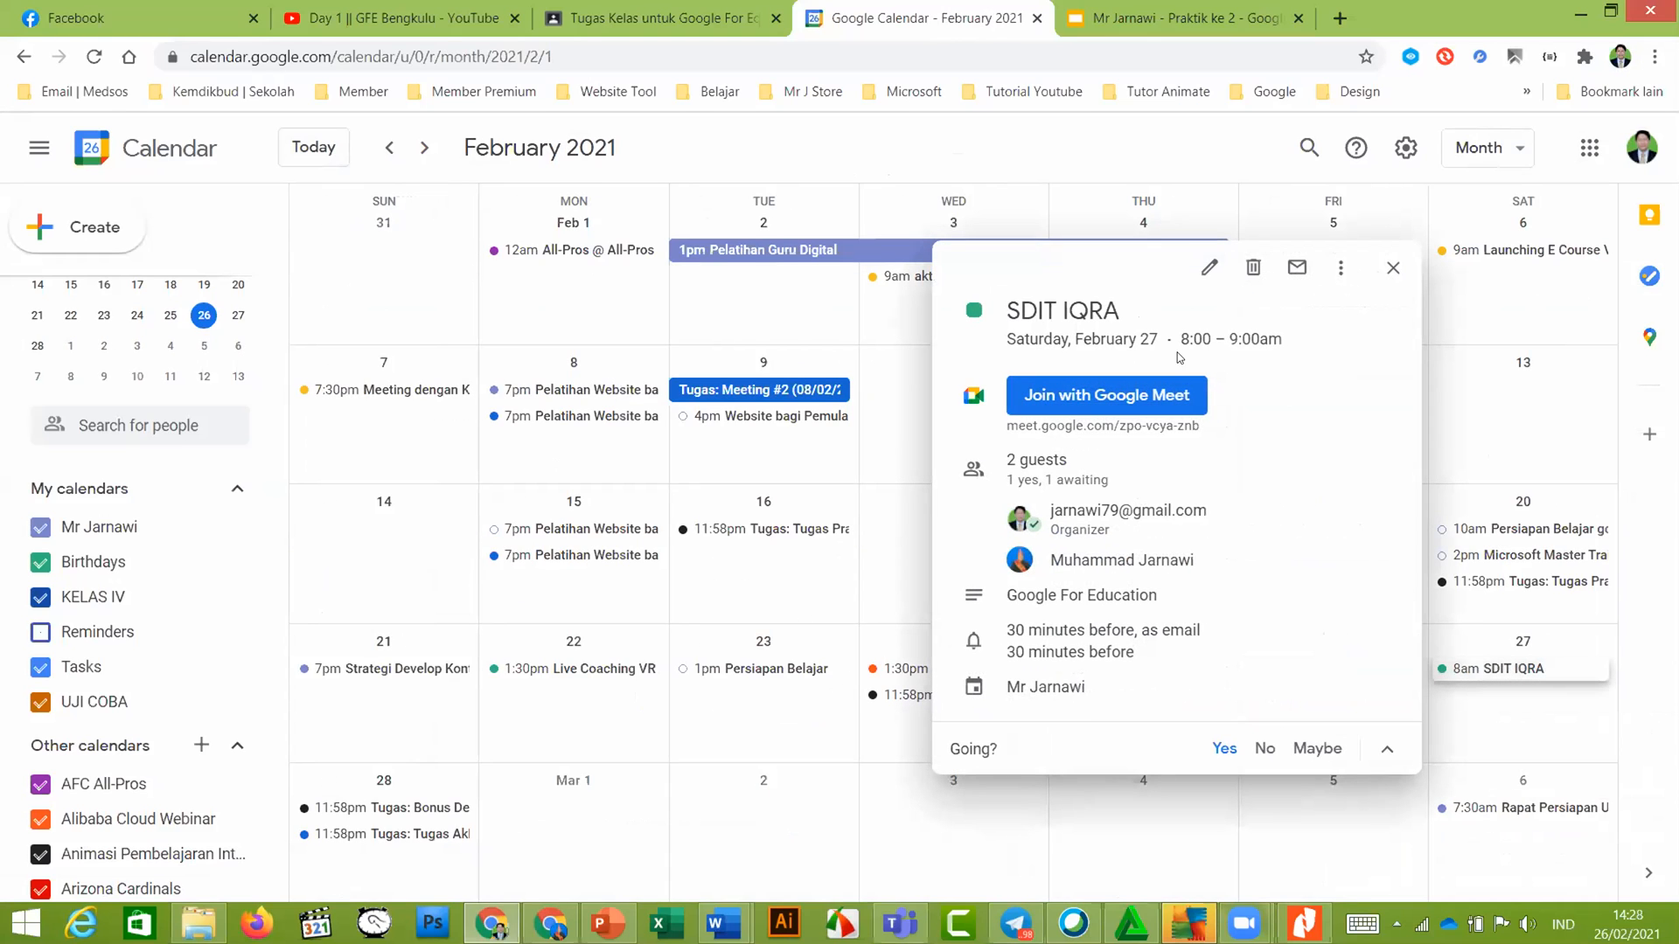
Add the contact's suggested address as the third SDIT IQRA guest, then go to Telegram's Gmail Bot chat
{"action": "left_click", "coordinate": [1209, 271]}
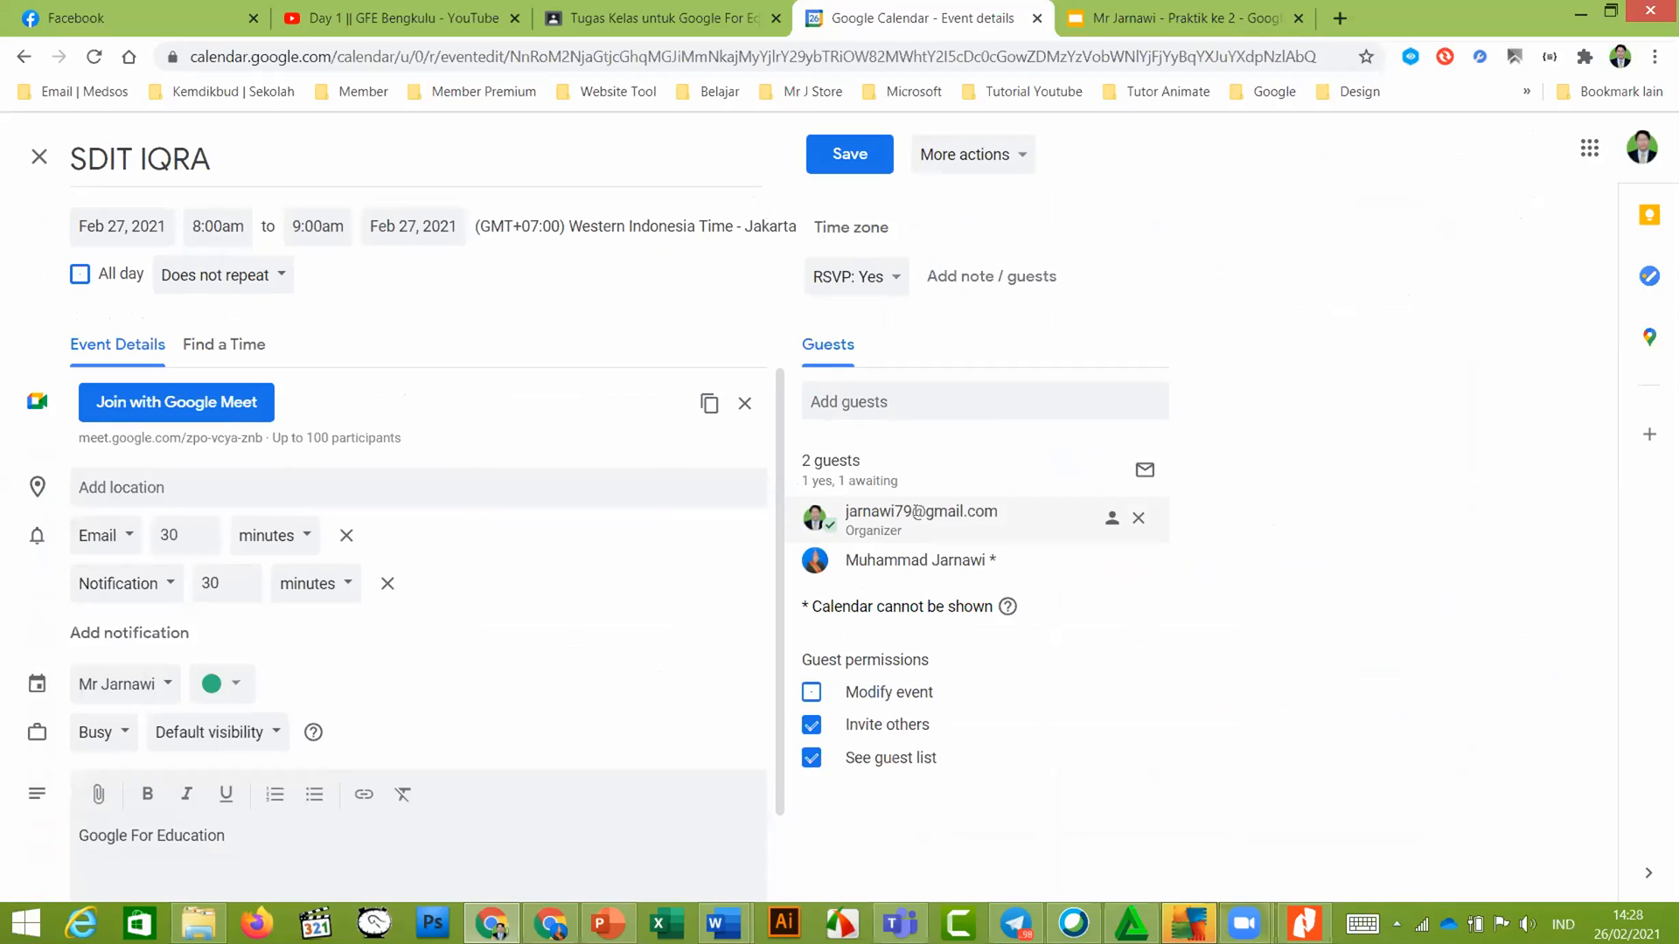
{"action": "mouse_move", "coordinate": [927, 529]}
{"action": "mouse_move", "coordinate": [946, 562]}
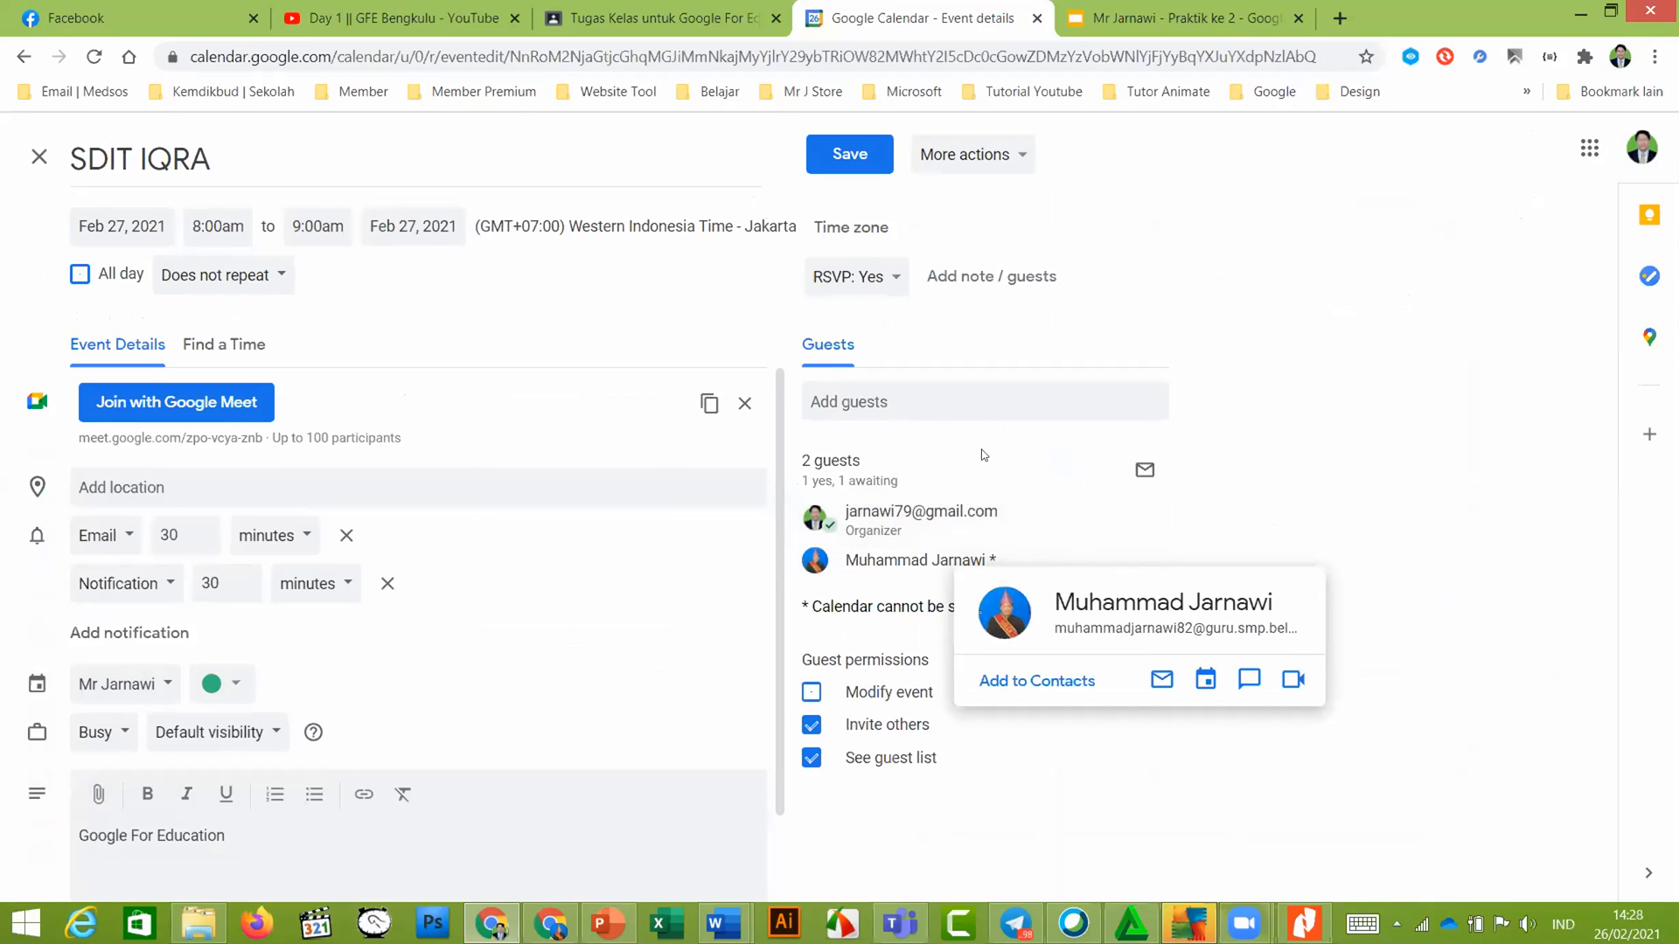
{"action": "left_click", "coordinate": [945, 392]}
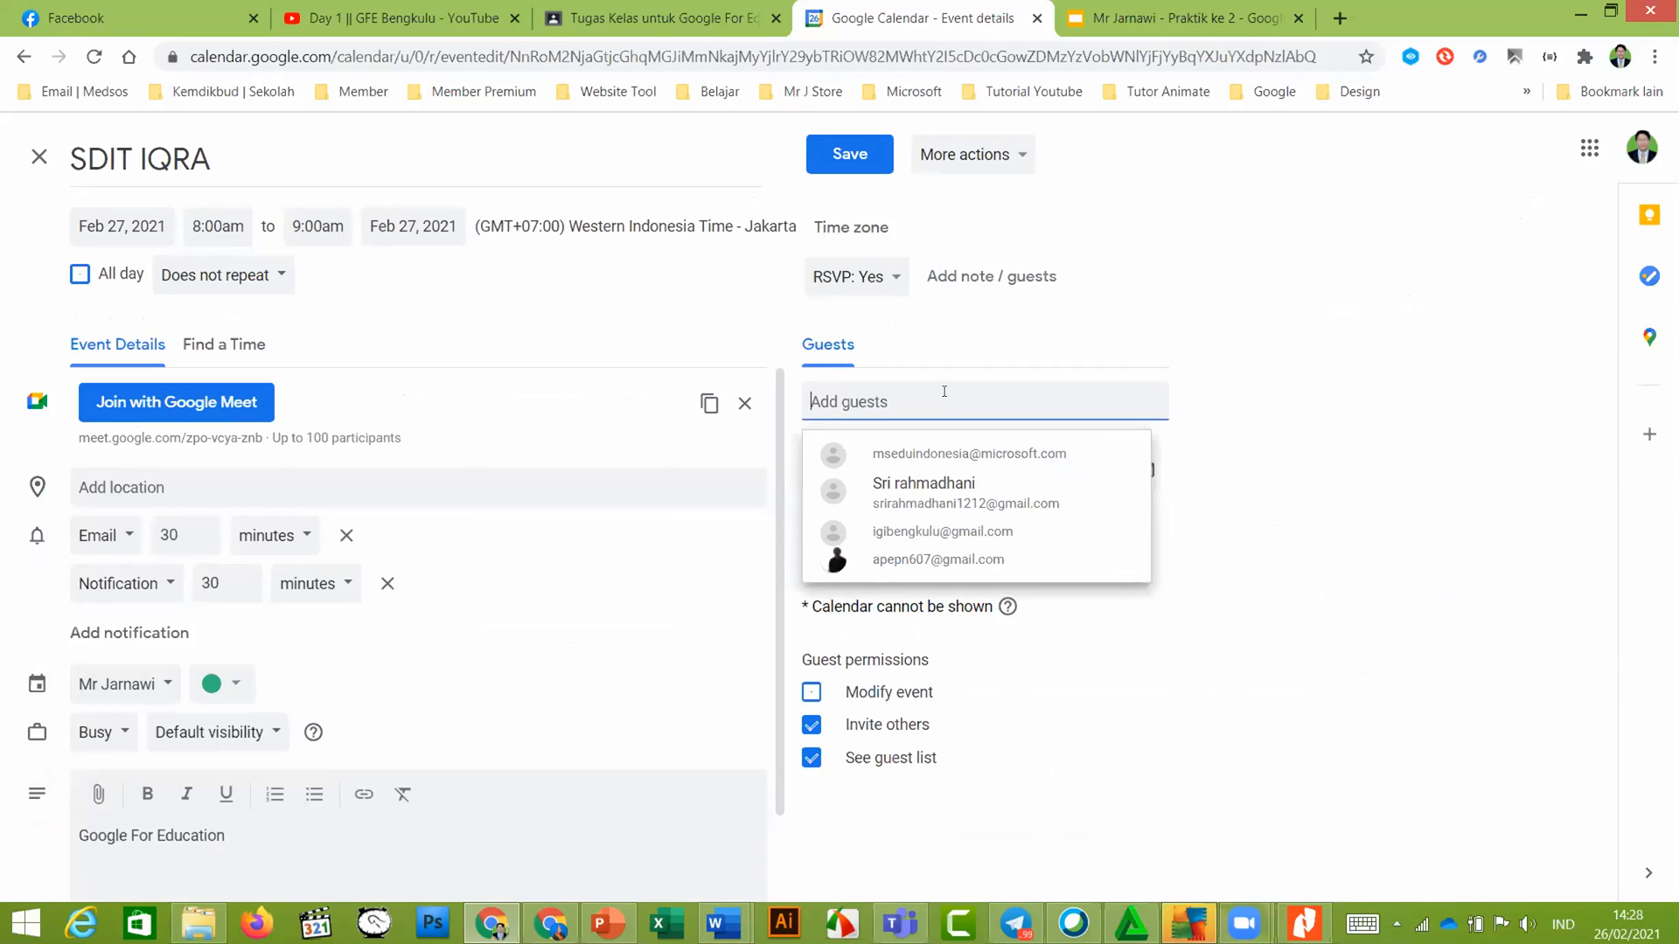
{"action": "type", "text": "h"}
{"action": "key", "text": "BackSpace"}
{"action": "type", "text": "jar"}
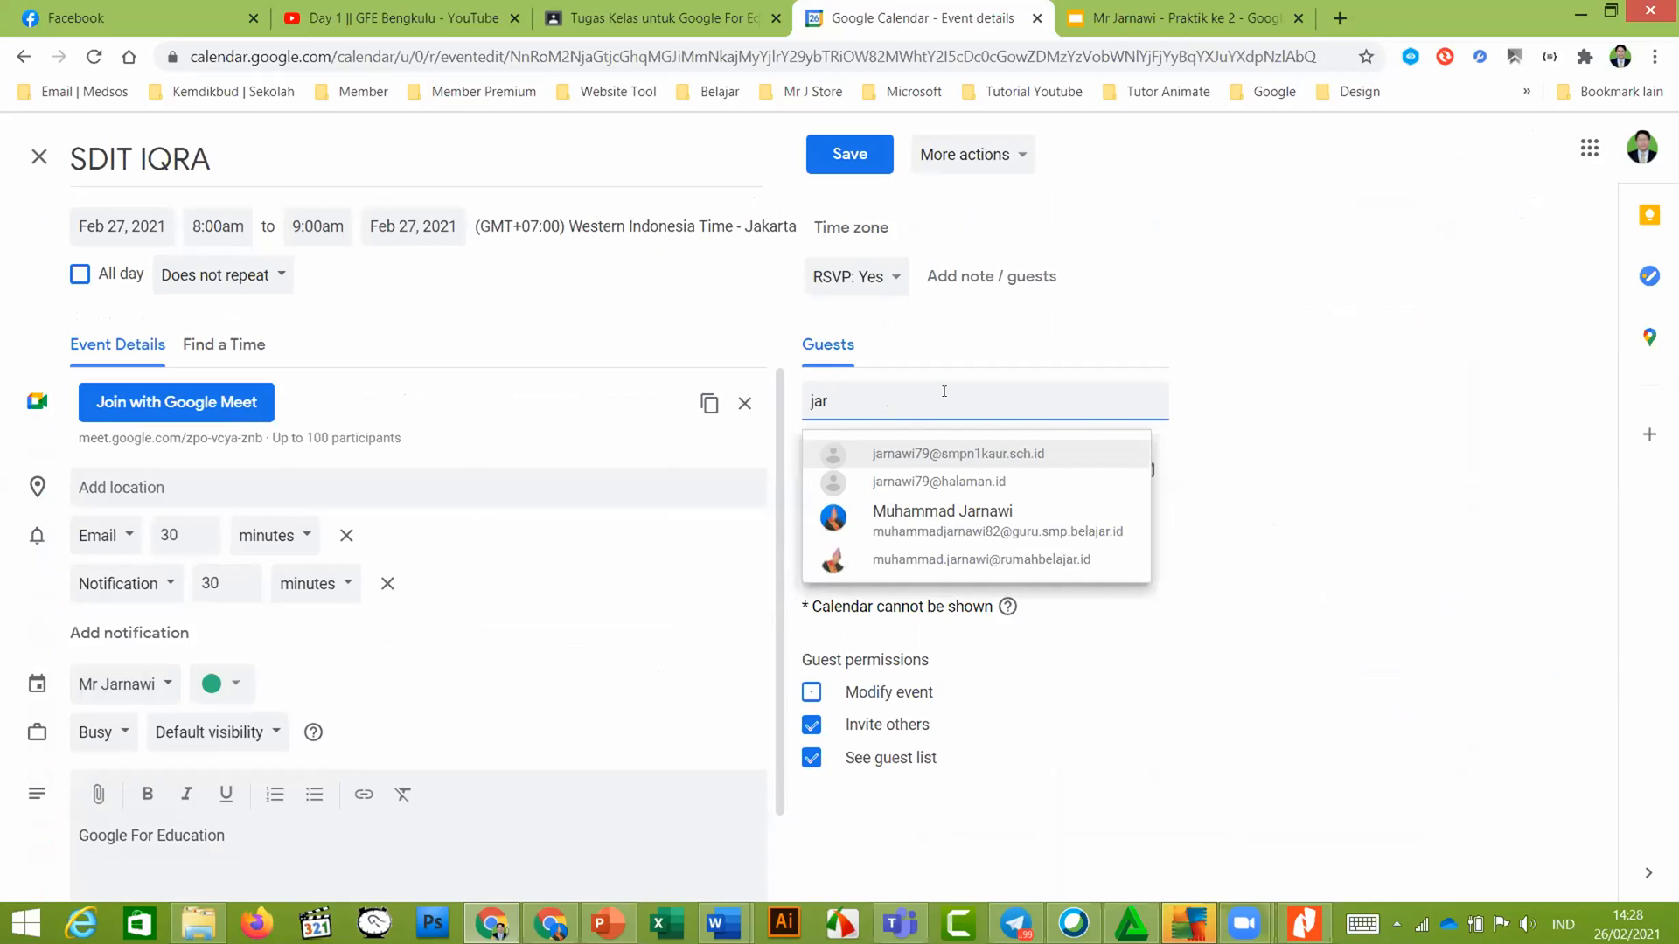
{"action": "left_click", "coordinate": [933, 560]}
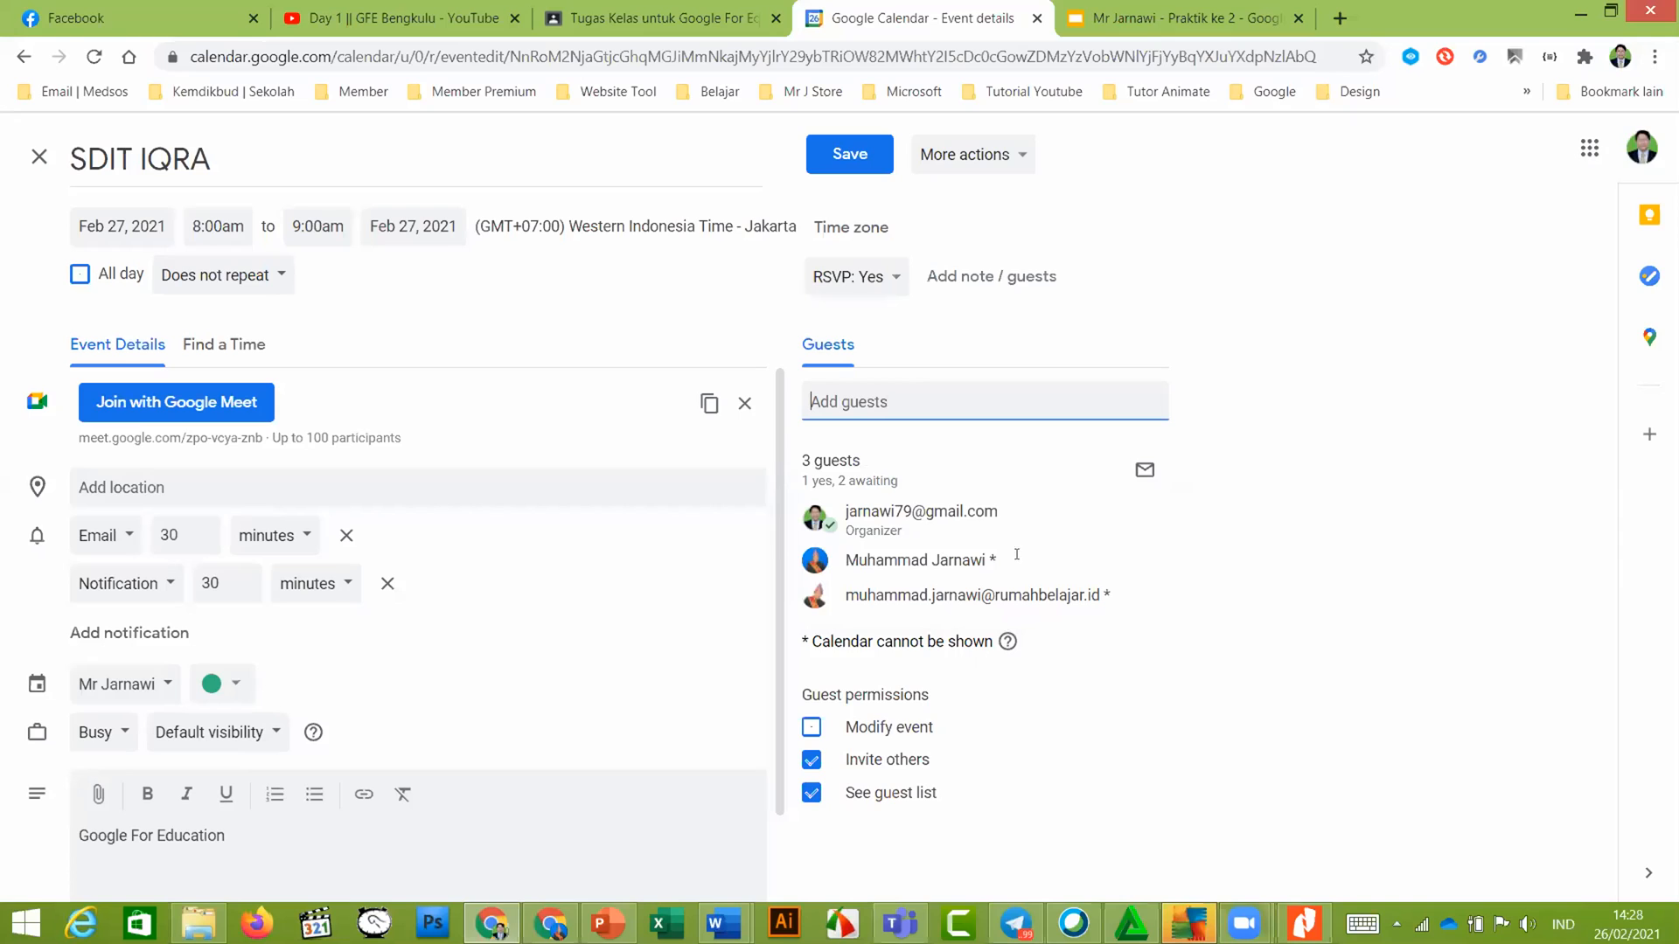
{"action": "mouse_move", "coordinate": [1037, 500]}
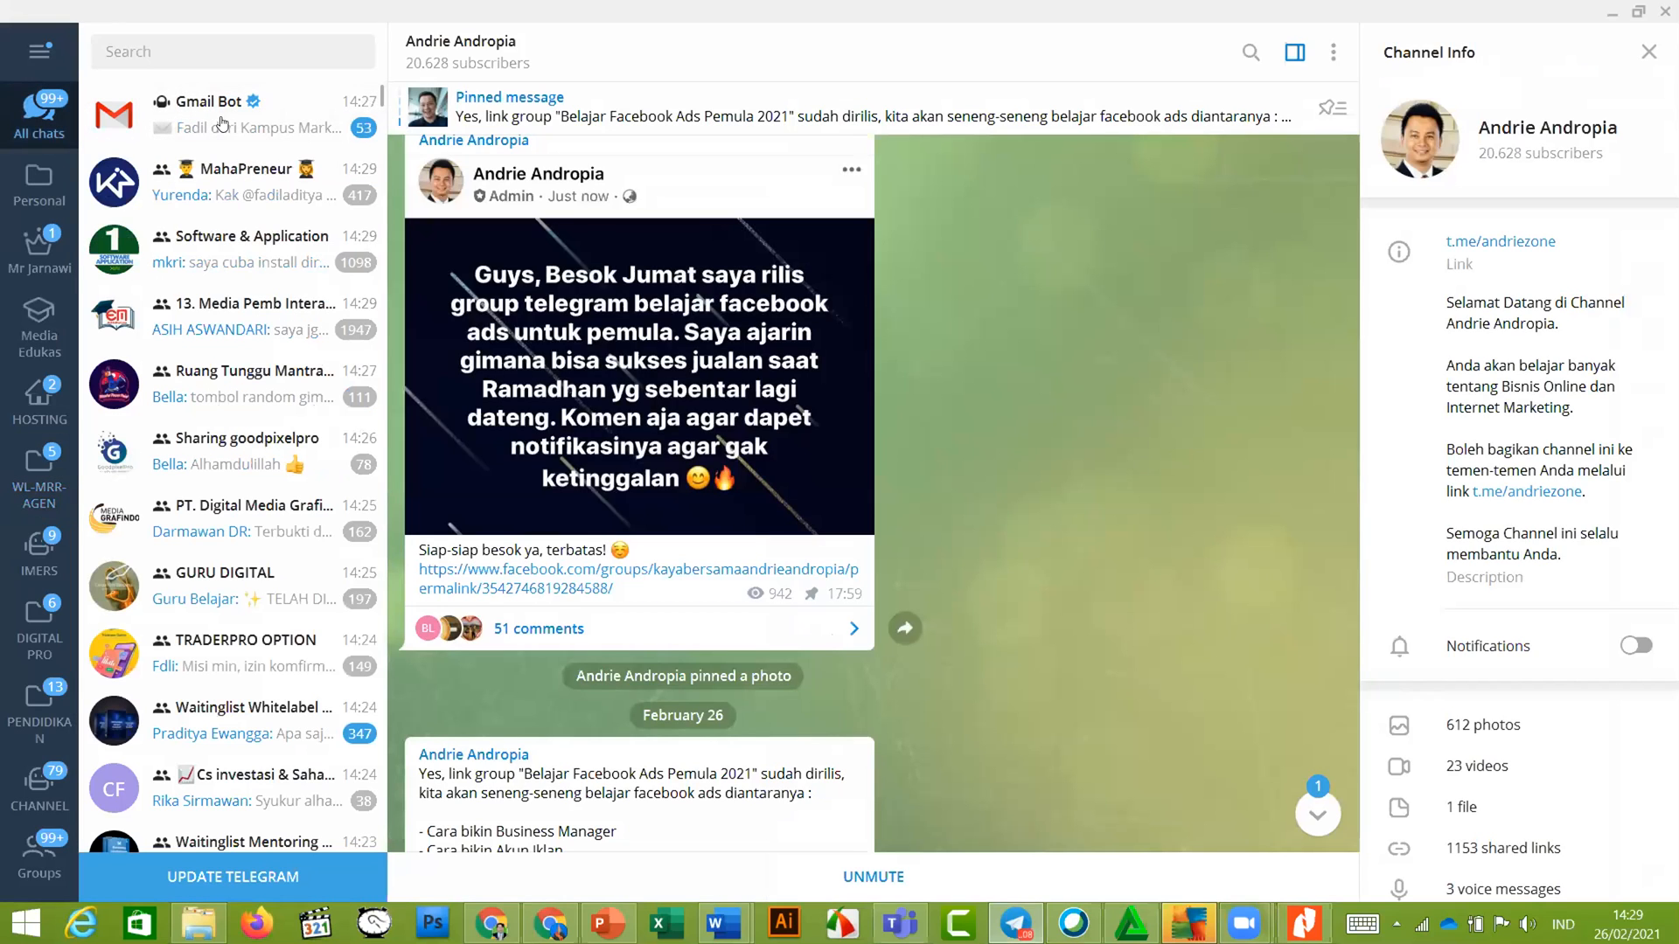
{"action": "left_click", "coordinate": [222, 125]}
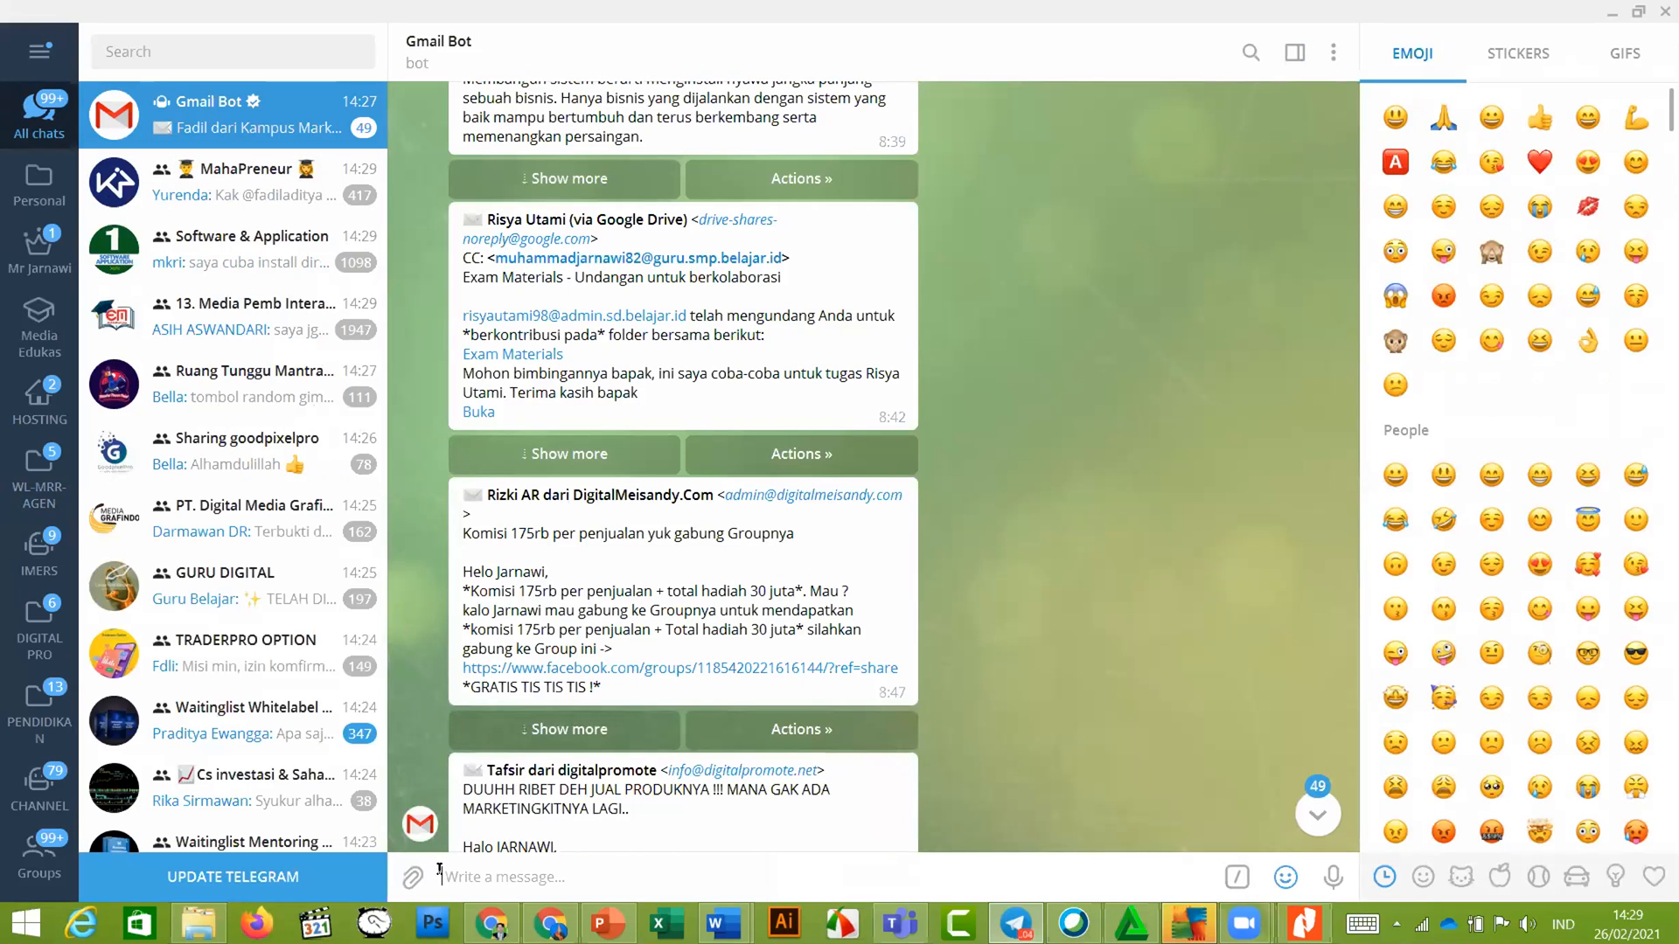
Discard the partly typed command and switch to the second Telegram account
{"action": "type", "text": "/"}
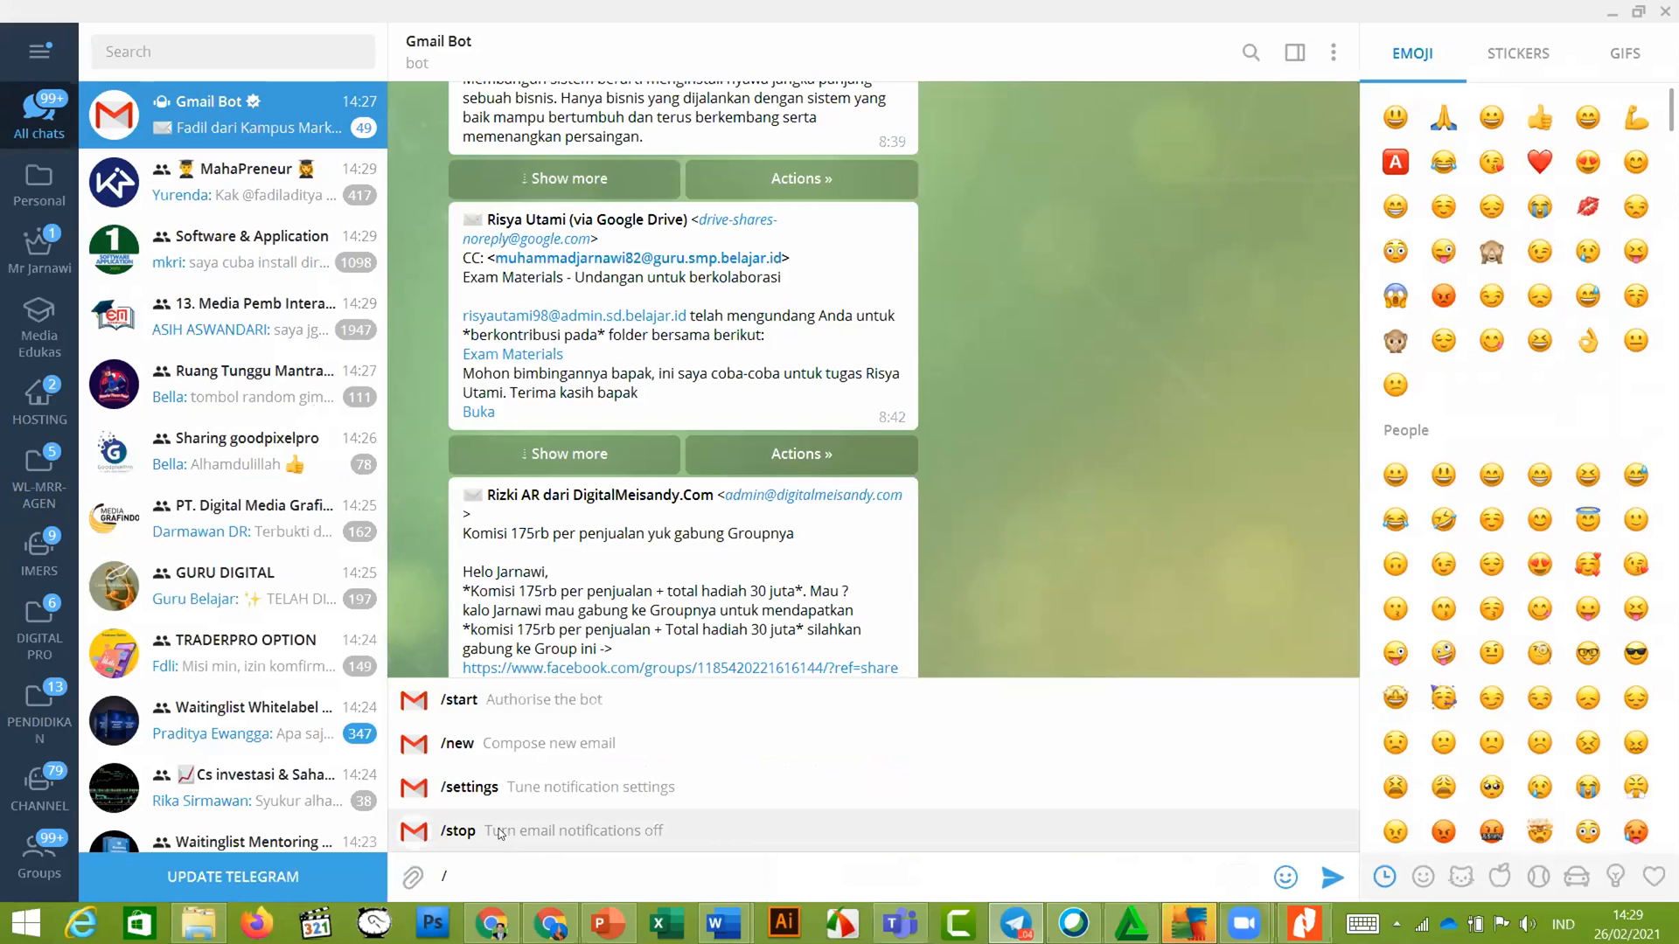
{"action": "type", "text": "g"}
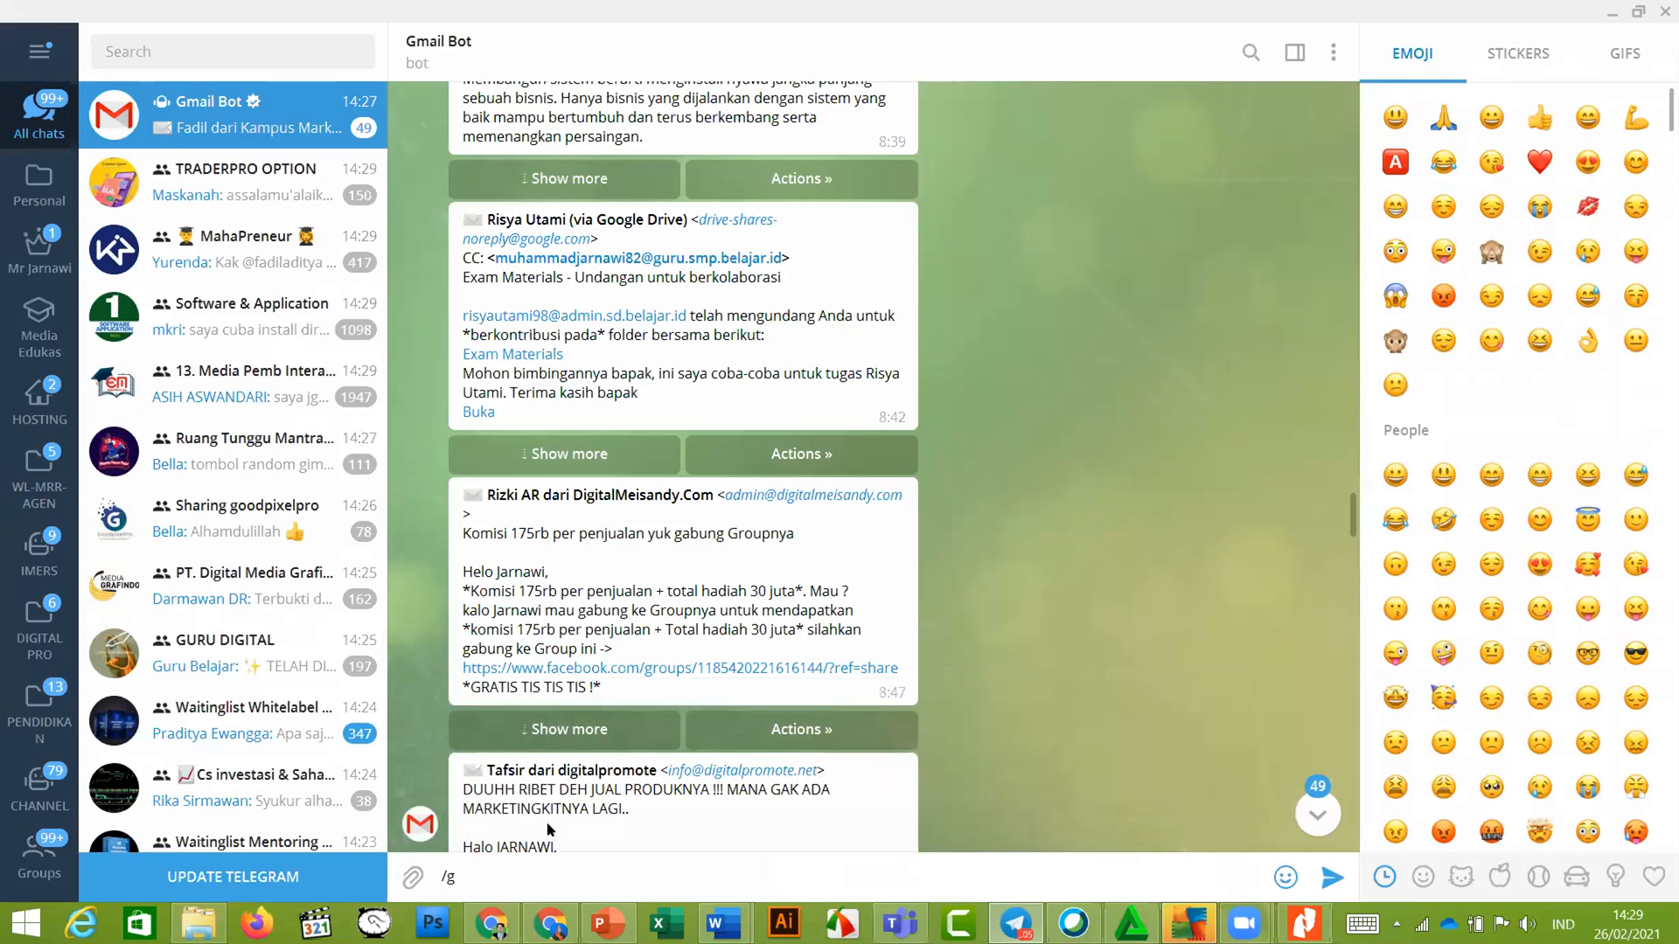
{"action": "key", "text": "BackSpace"}
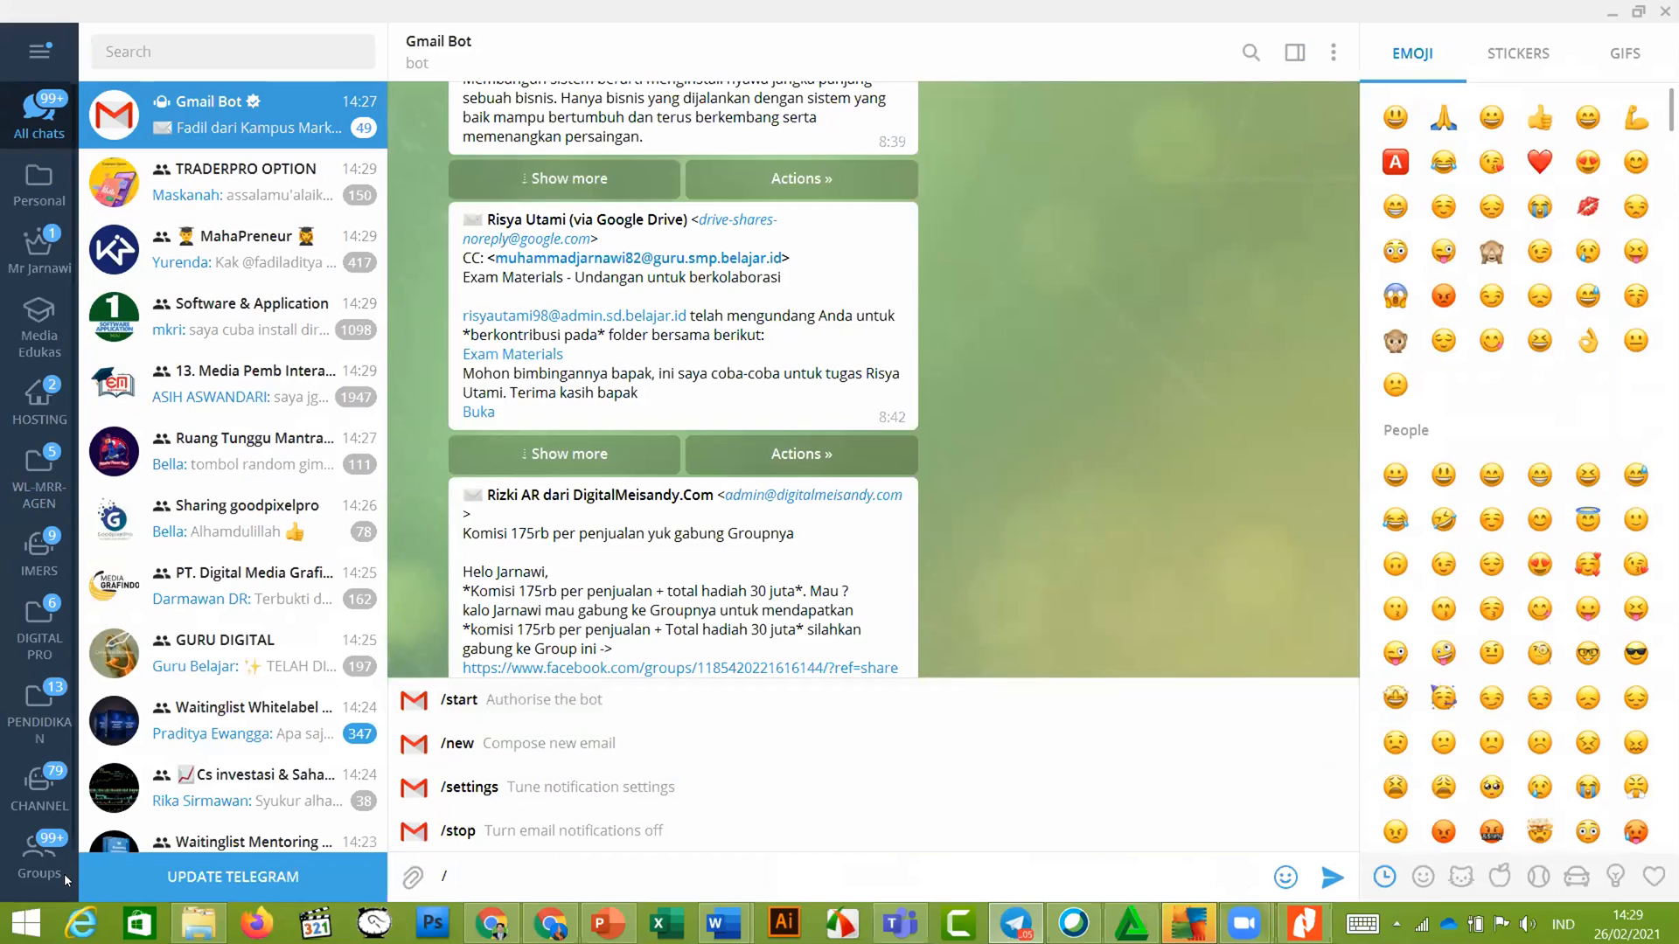
{"action": "left_click", "coordinate": [28, 51]}
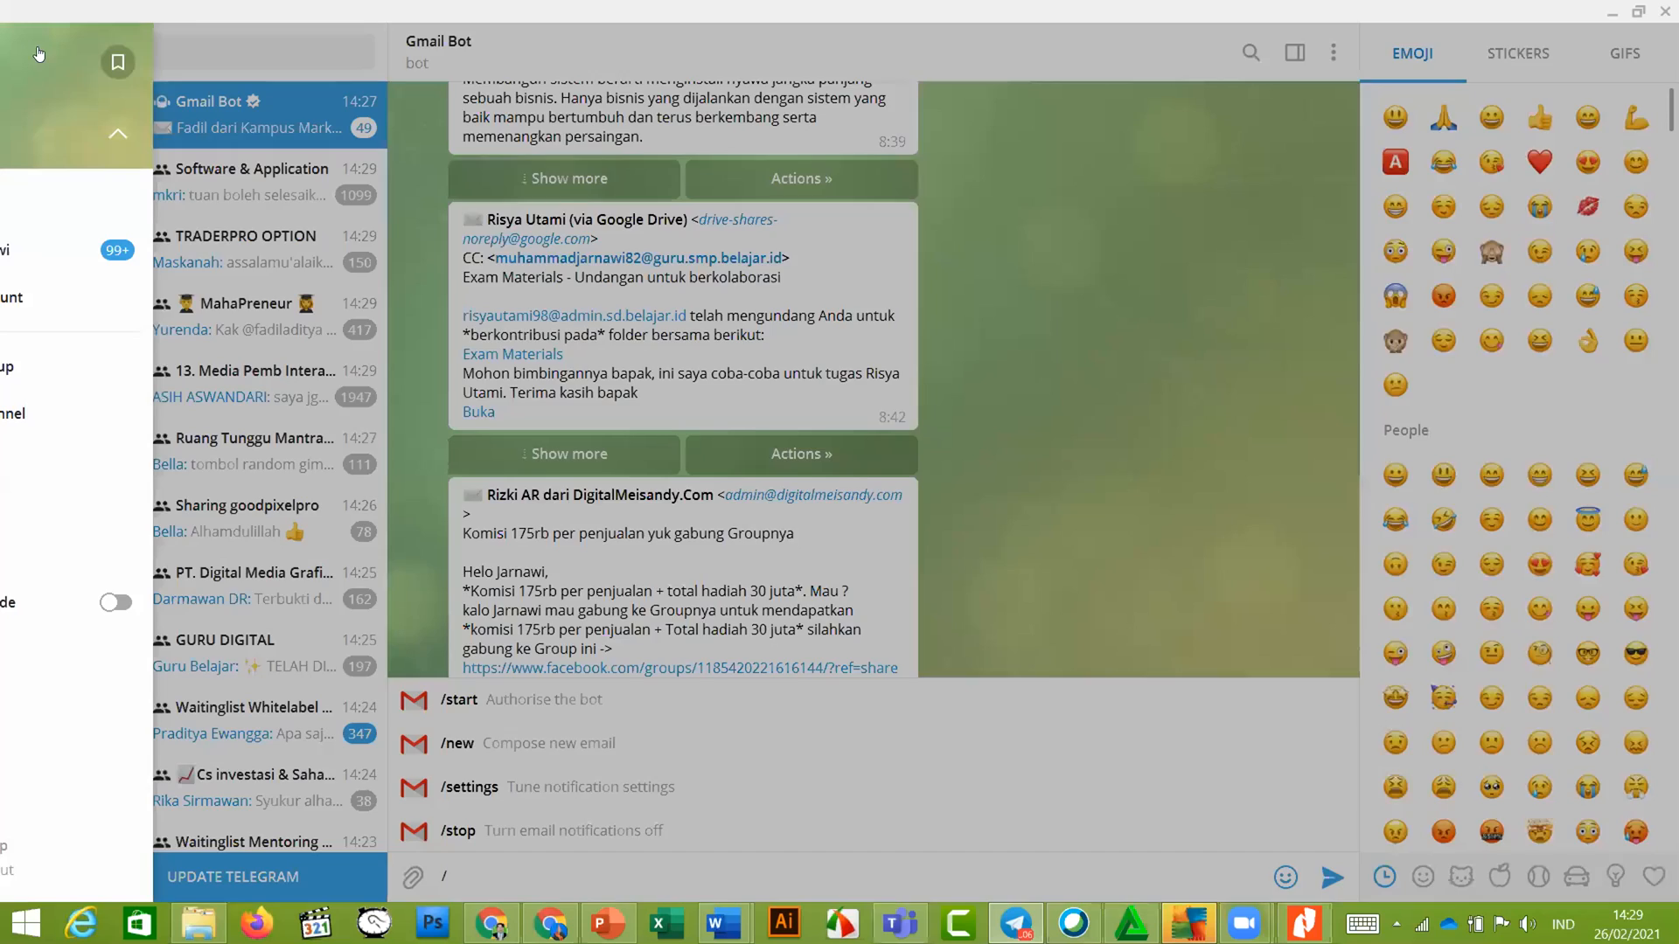
{"action": "left_click", "coordinate": [108, 251]}
Send /start to Gmail Bot and begin authorizing another Google account
{"action": "left_click", "coordinate": [193, 120]}
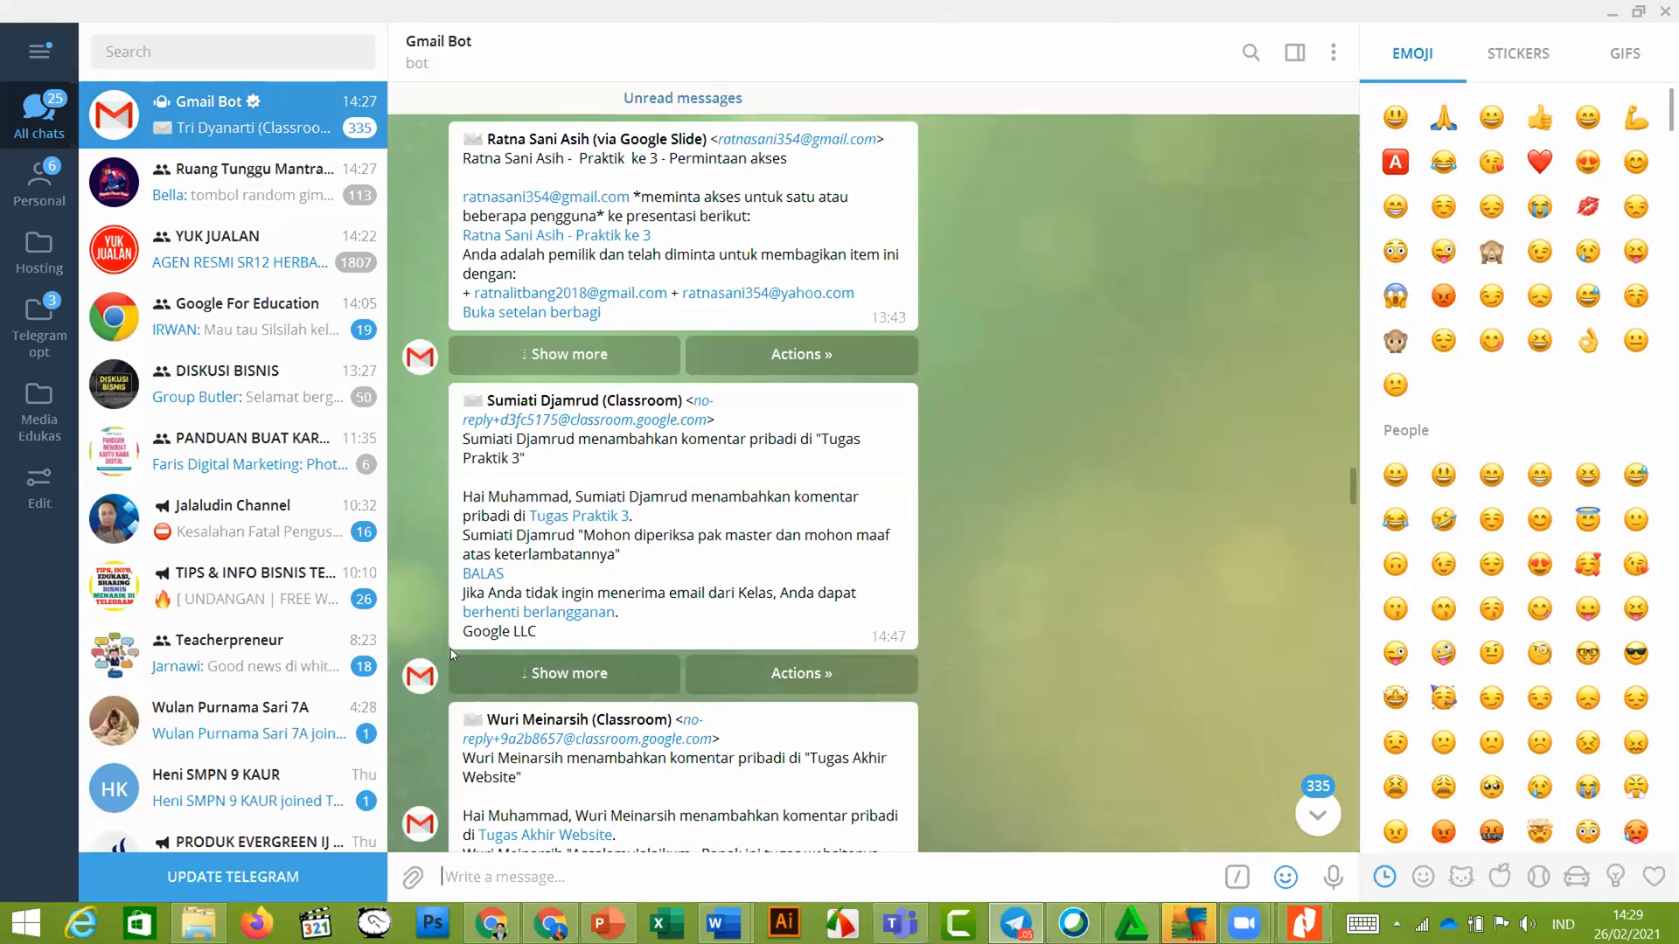
{"action": "type", "text": "/"}
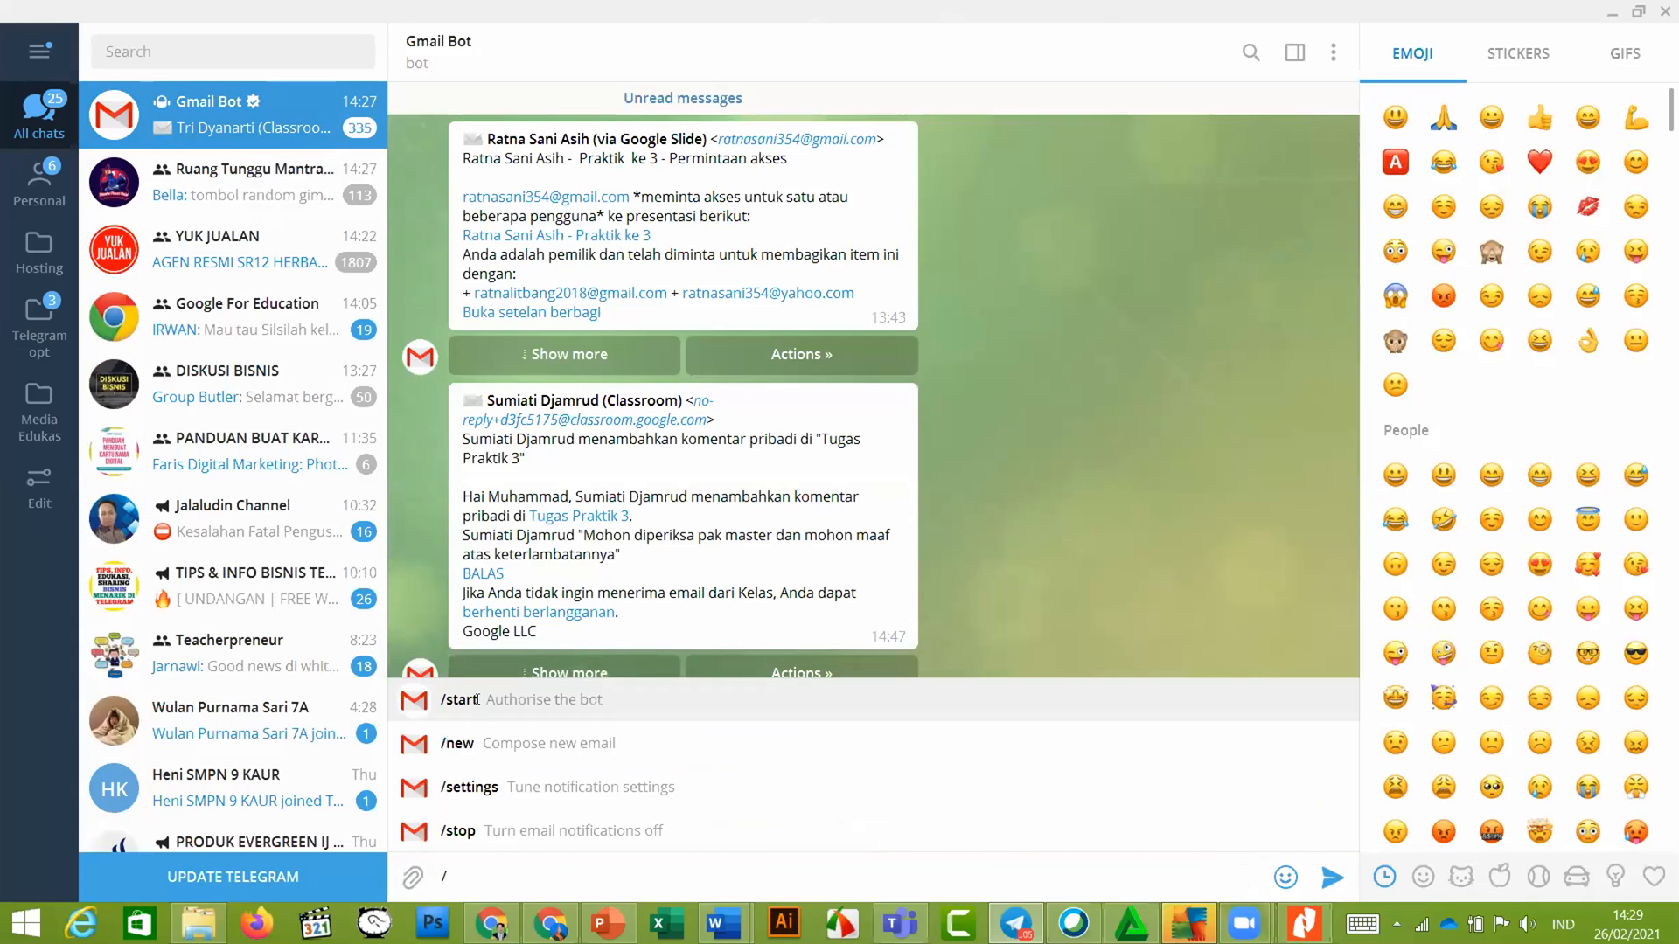
{"action": "left_click", "coordinate": [481, 702]}
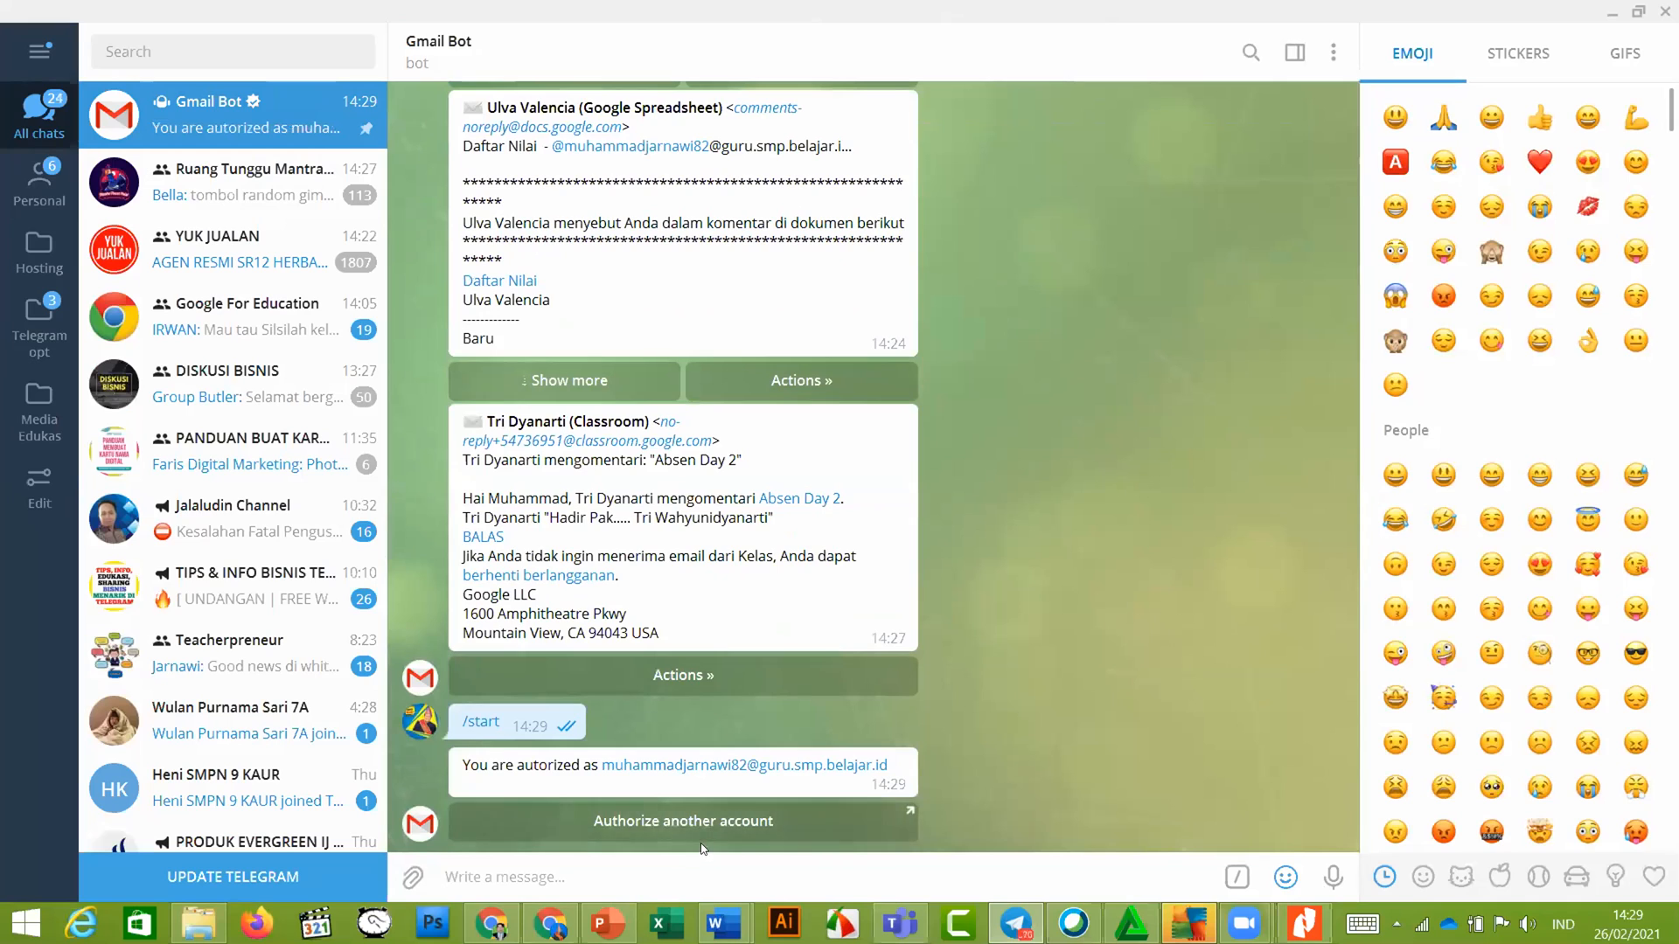
{"action": "left_click", "coordinate": [699, 837]}
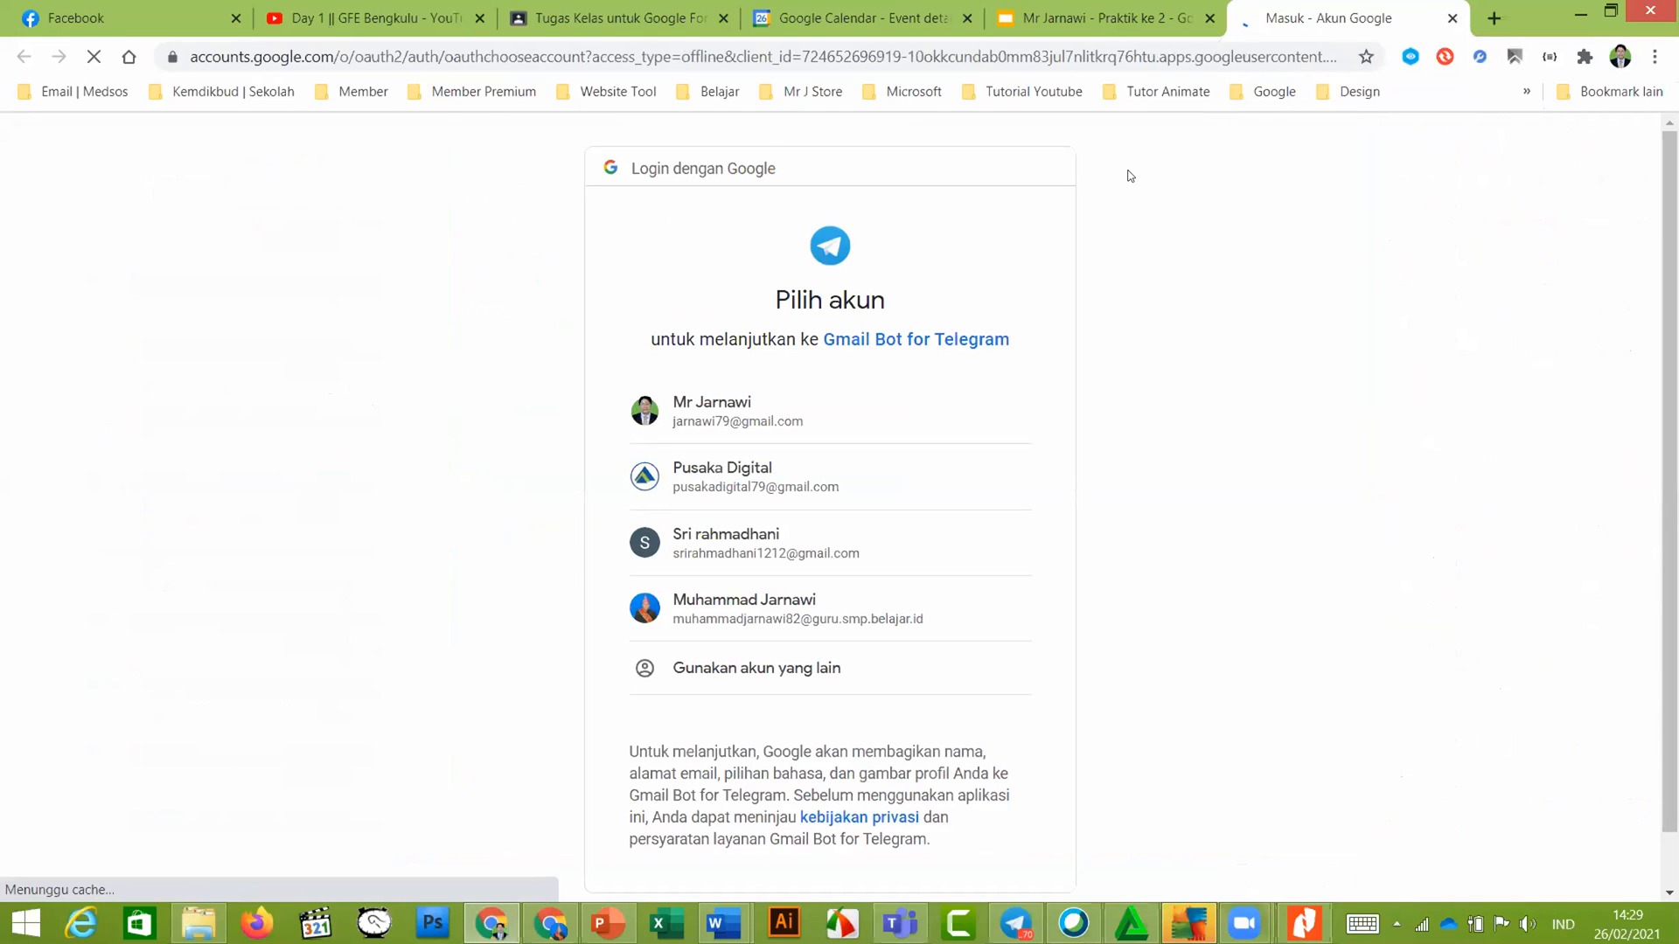
Sign in to the school Google account and allow Gmail Bot for Telegram access
{"action": "left_click", "coordinate": [861, 610]}
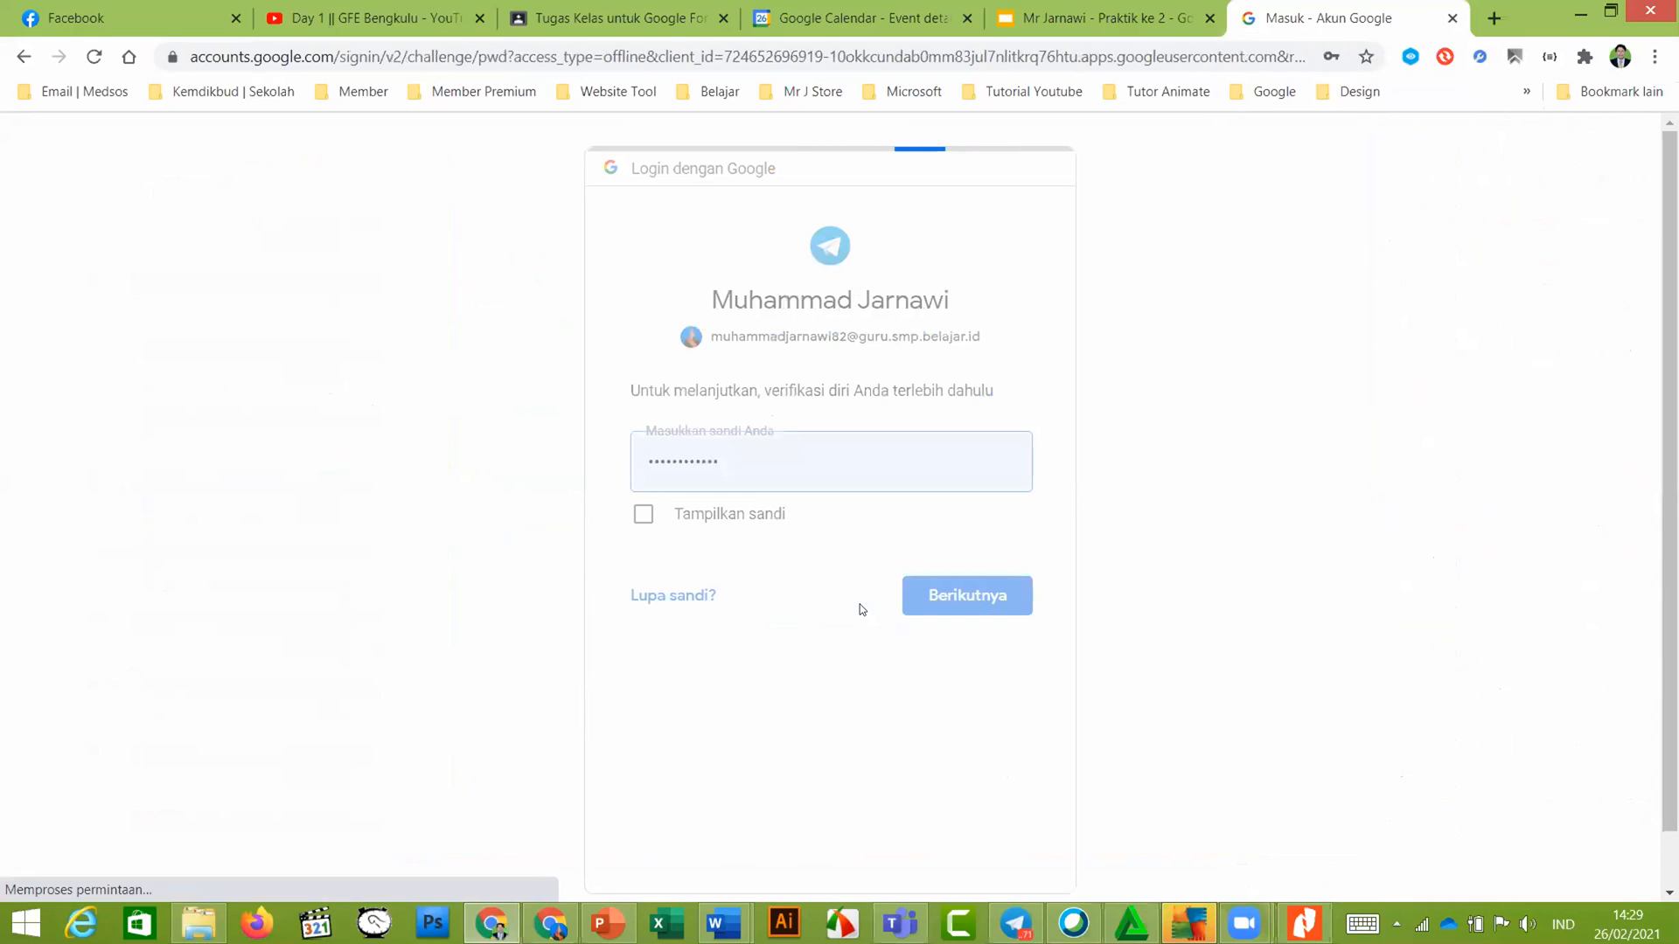
{"action": "left_click", "coordinate": [949, 680]}
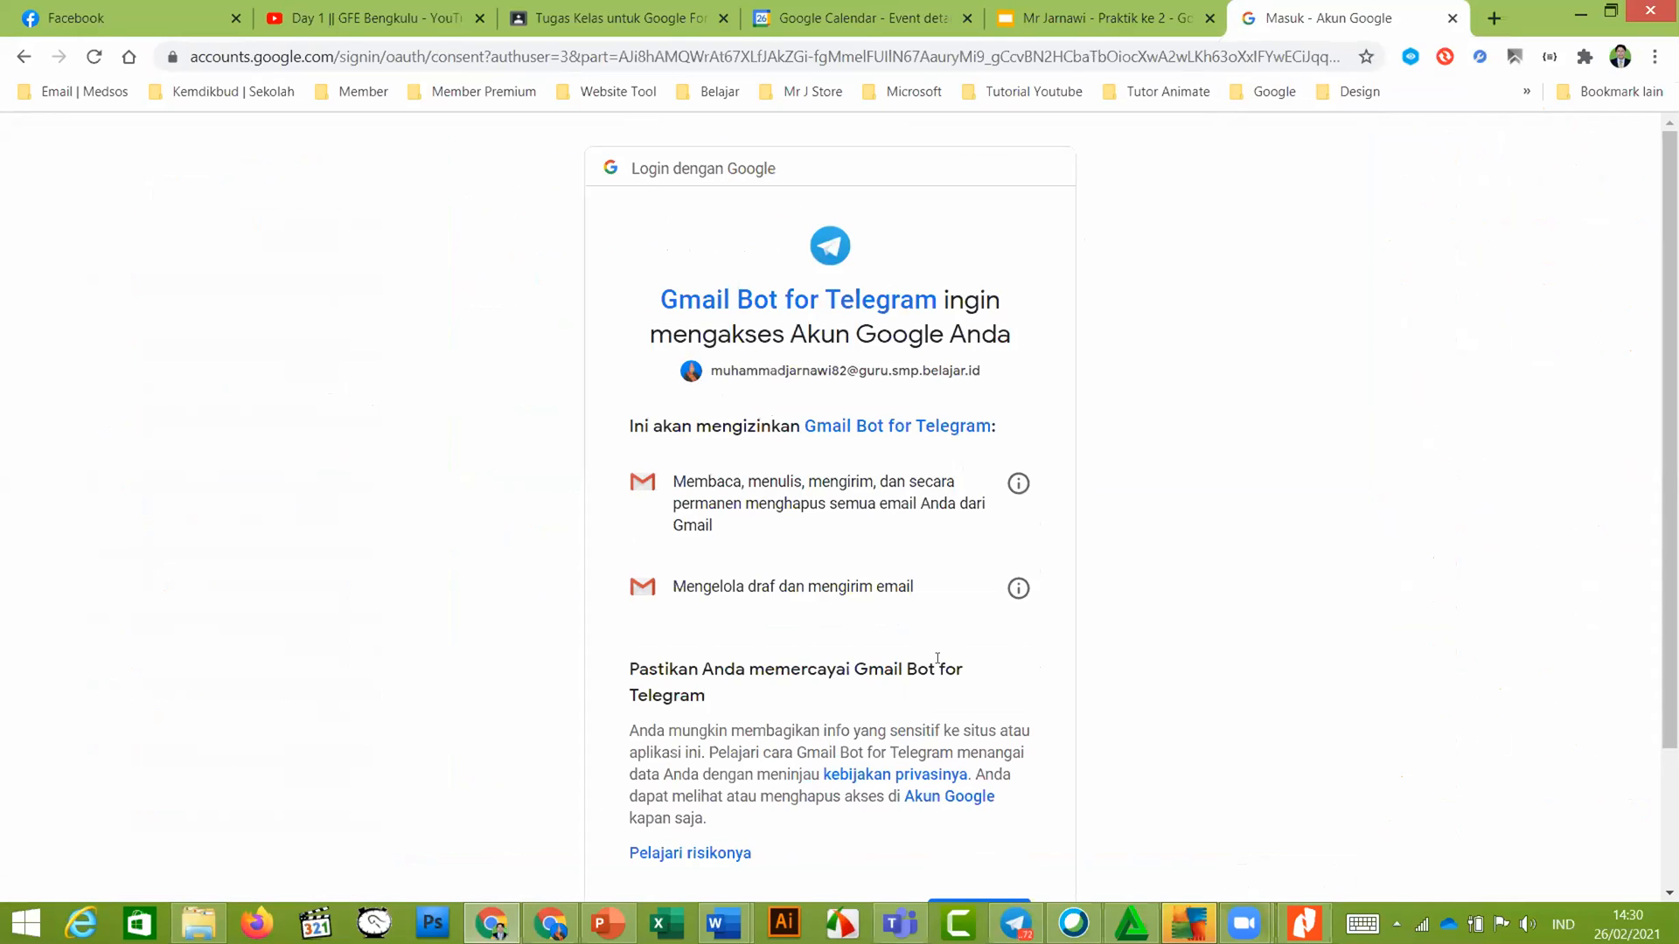
{"action": "scroll", "coordinate": [937, 657], "scroll_direction": "down", "scroll_amount": 3}
{"action": "left_click", "coordinate": [977, 745]}
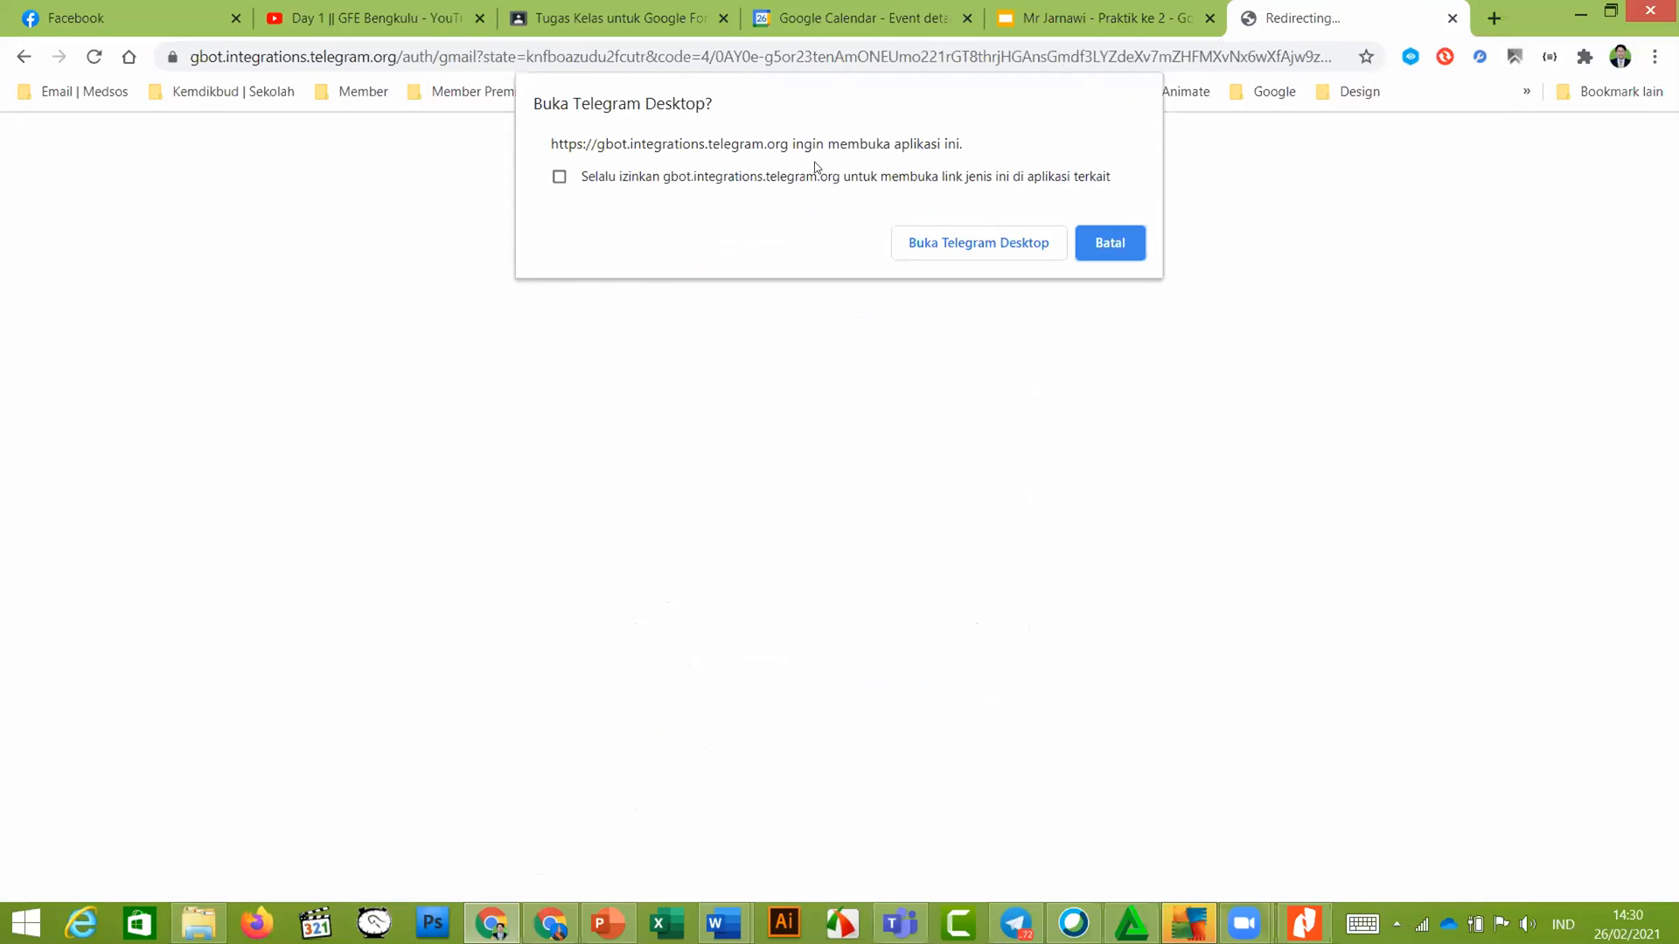
Always allow opening Telegram links, return to Telegram Desktop, and press START to finish authorization
{"action": "left_click", "coordinate": [691, 176]}
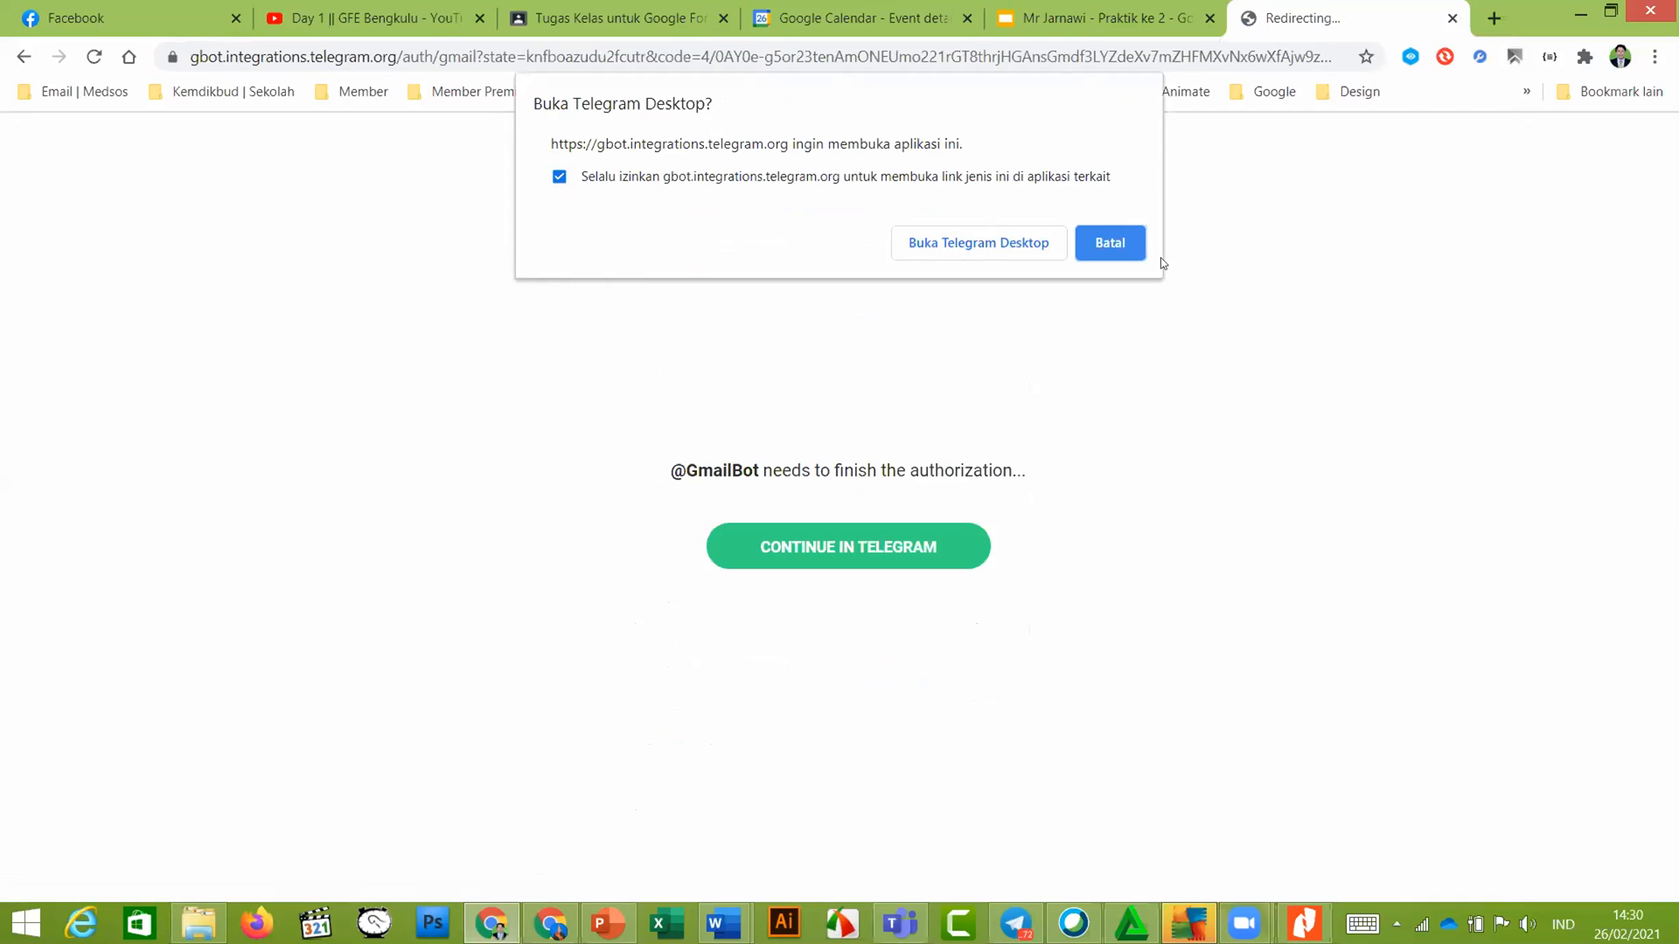
{"action": "left_click", "coordinate": [1010, 244]}
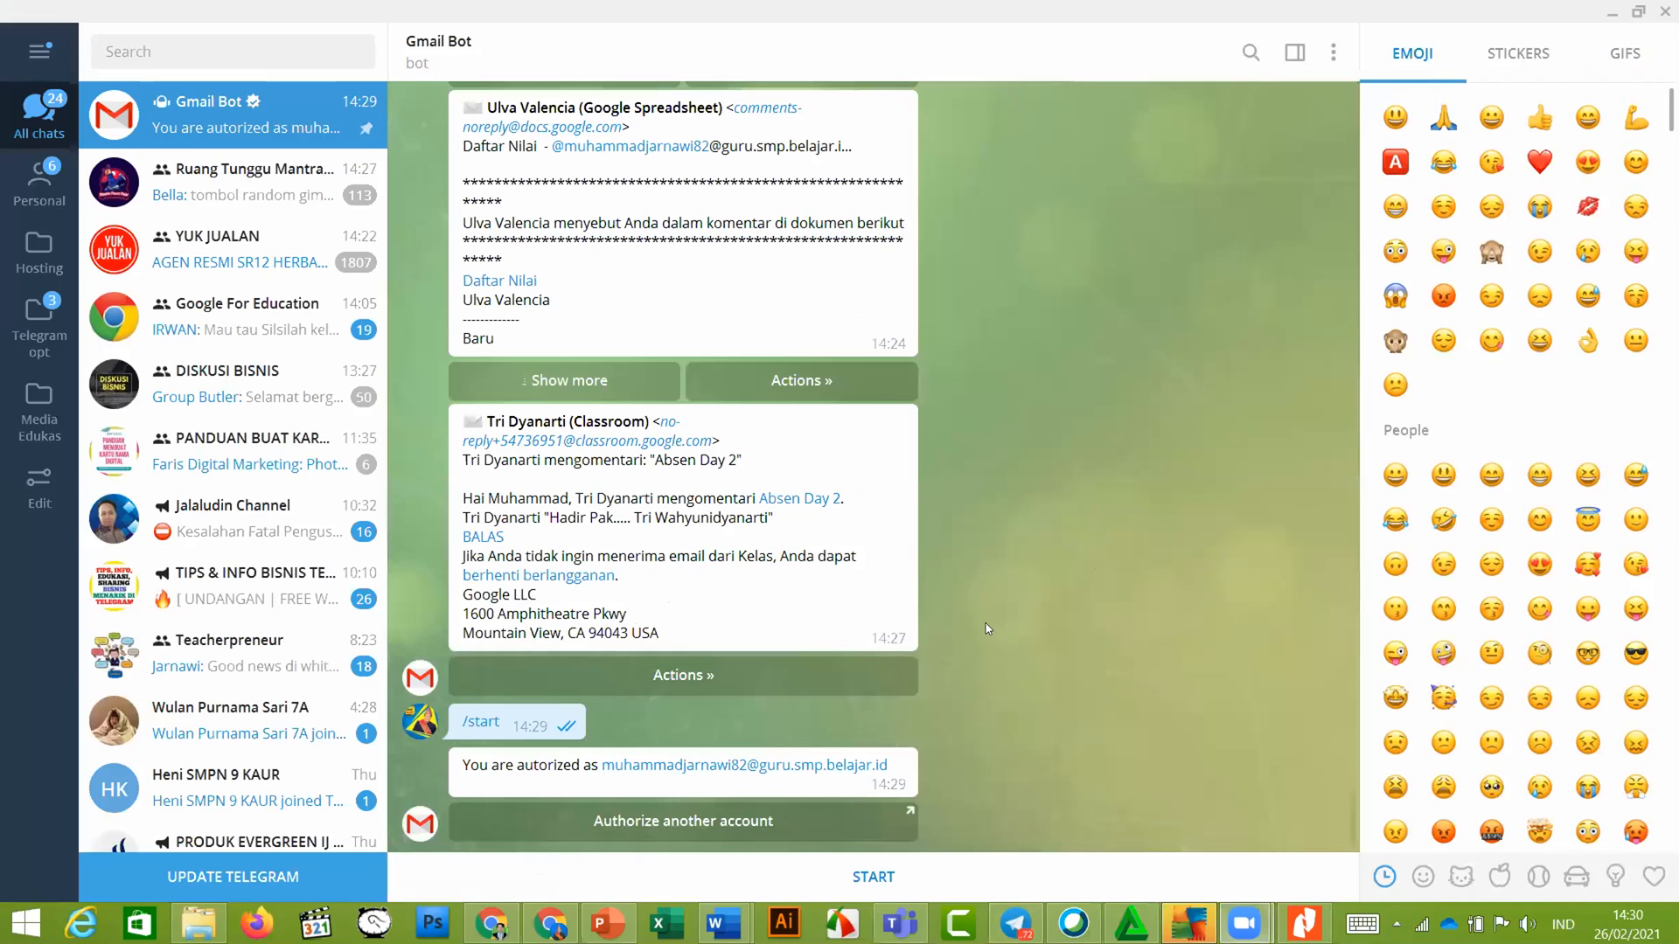
{"action": "left_click", "coordinate": [873, 877]}
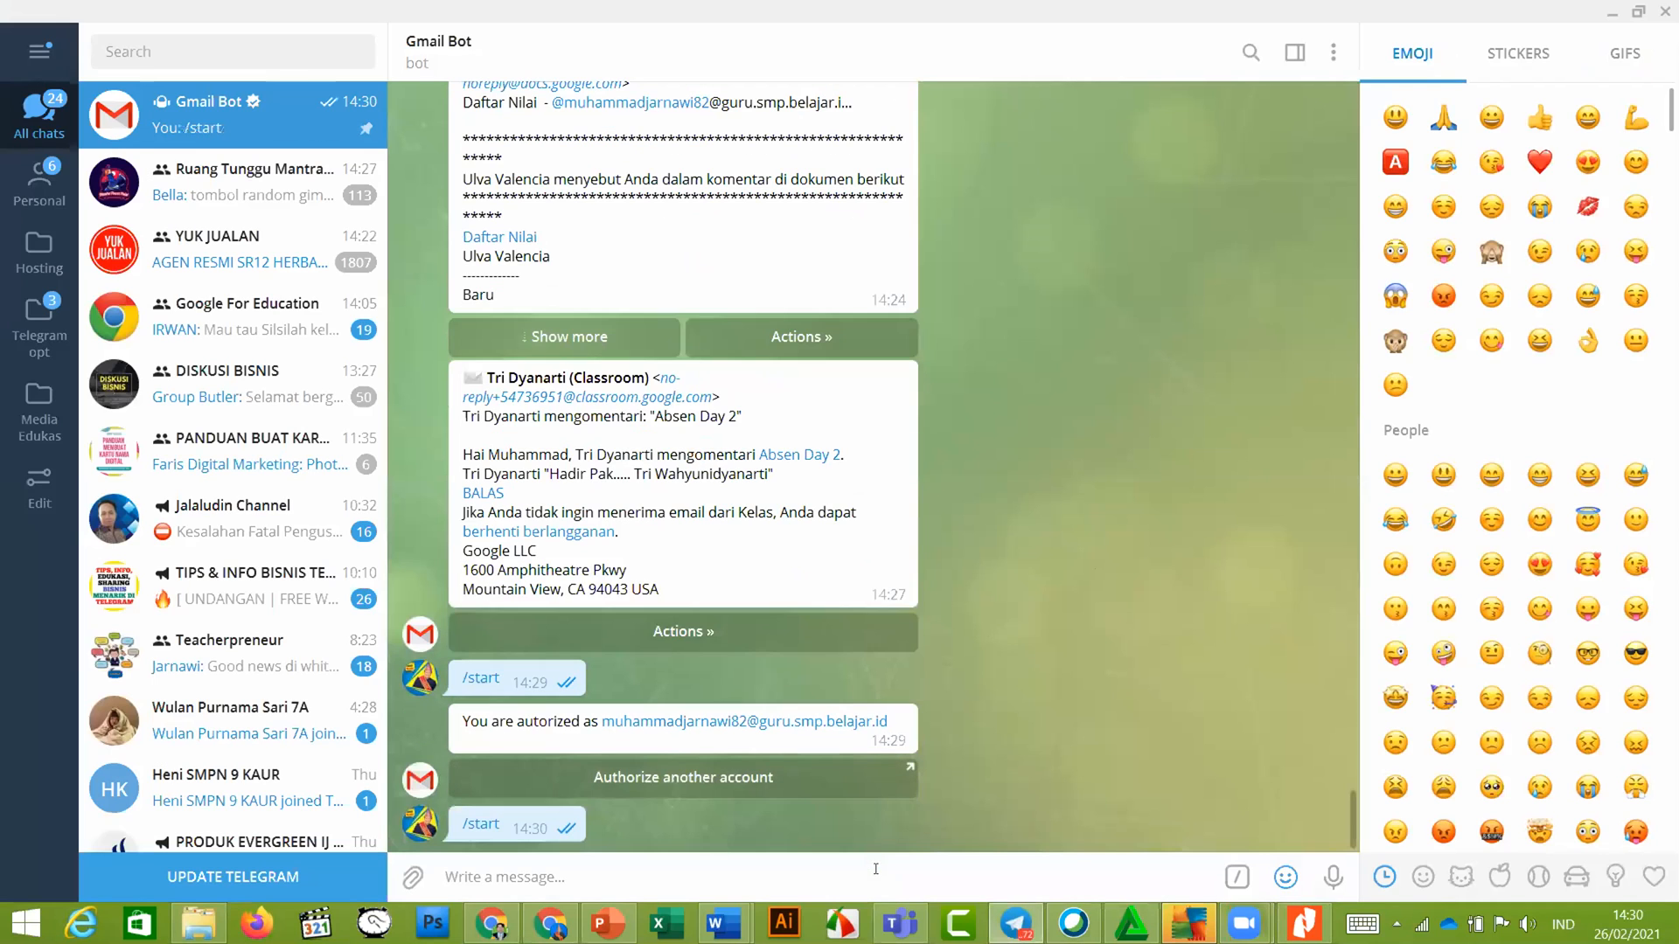
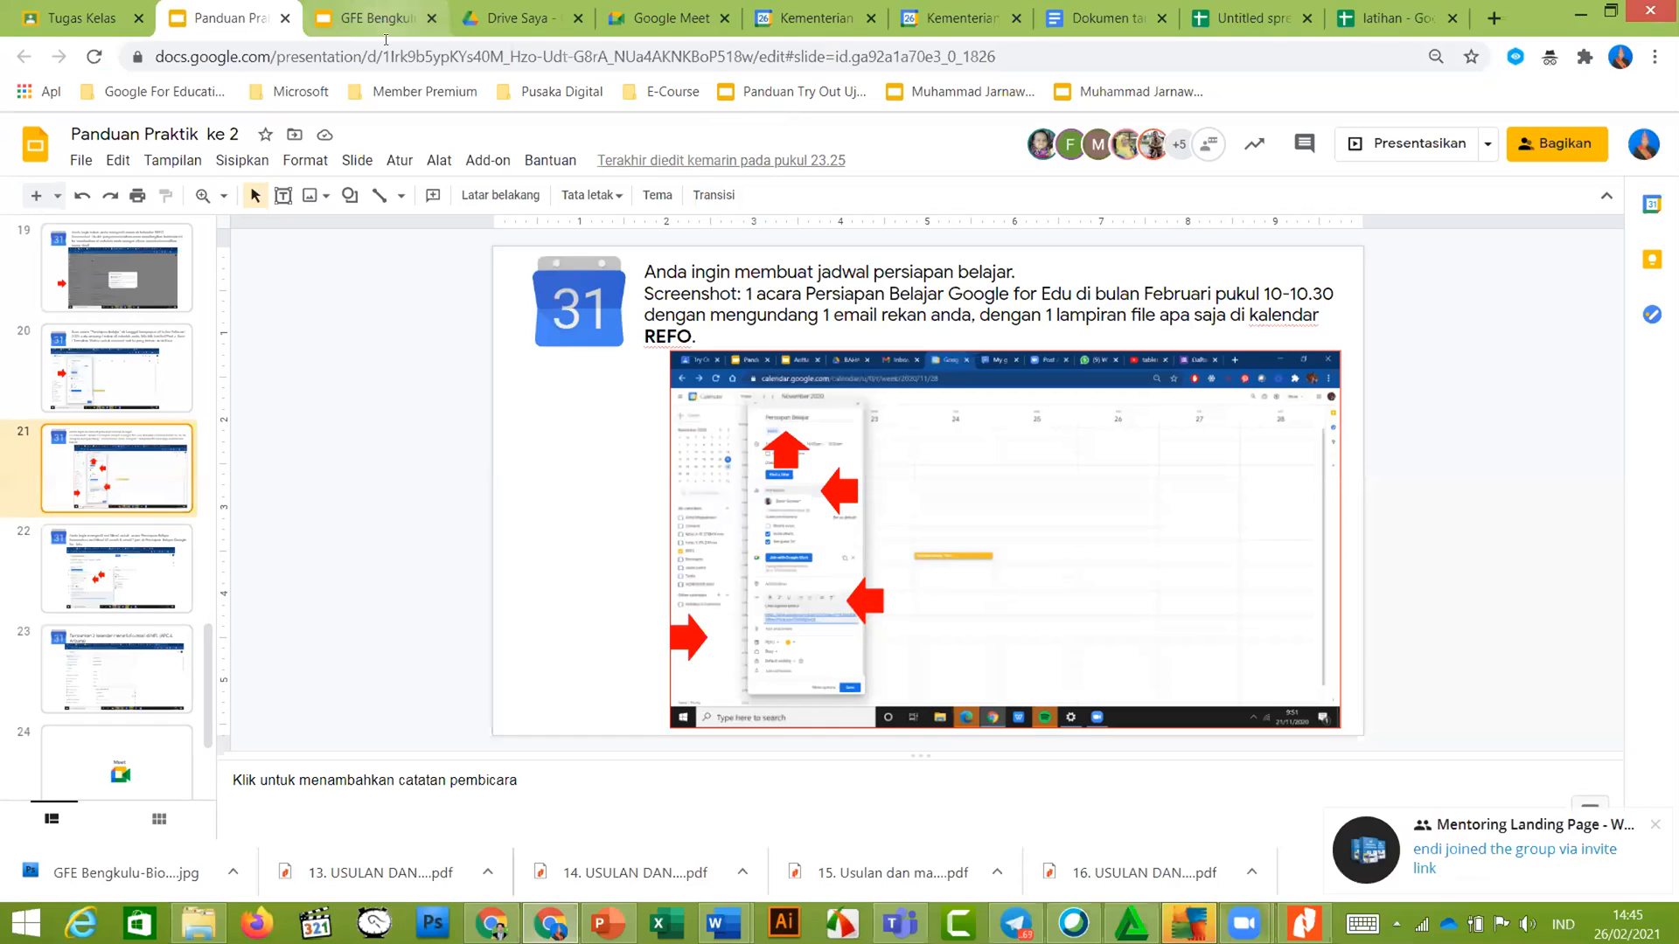
Switch from the Slides practice guide to the GFE BENGKULU Classroom classwork page
{"action": "left_click", "coordinate": [102, 21]}
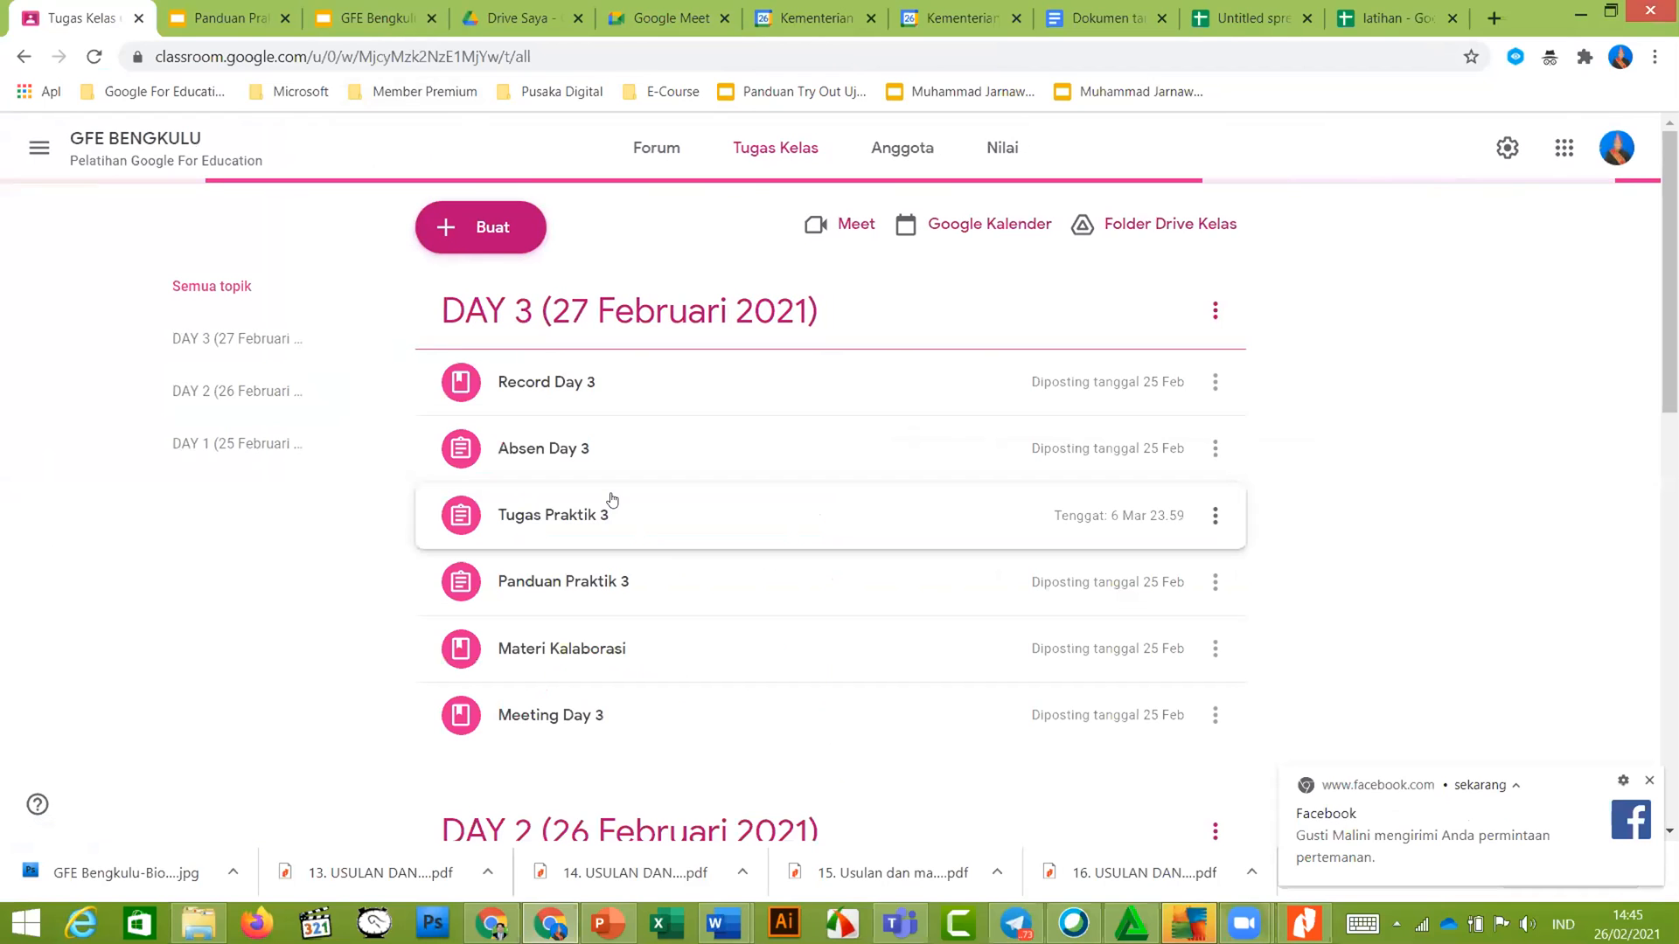
Edit the Absen Day 3 assignment and start attaching a file from Google Drive
{"action": "left_click", "coordinate": [558, 454]}
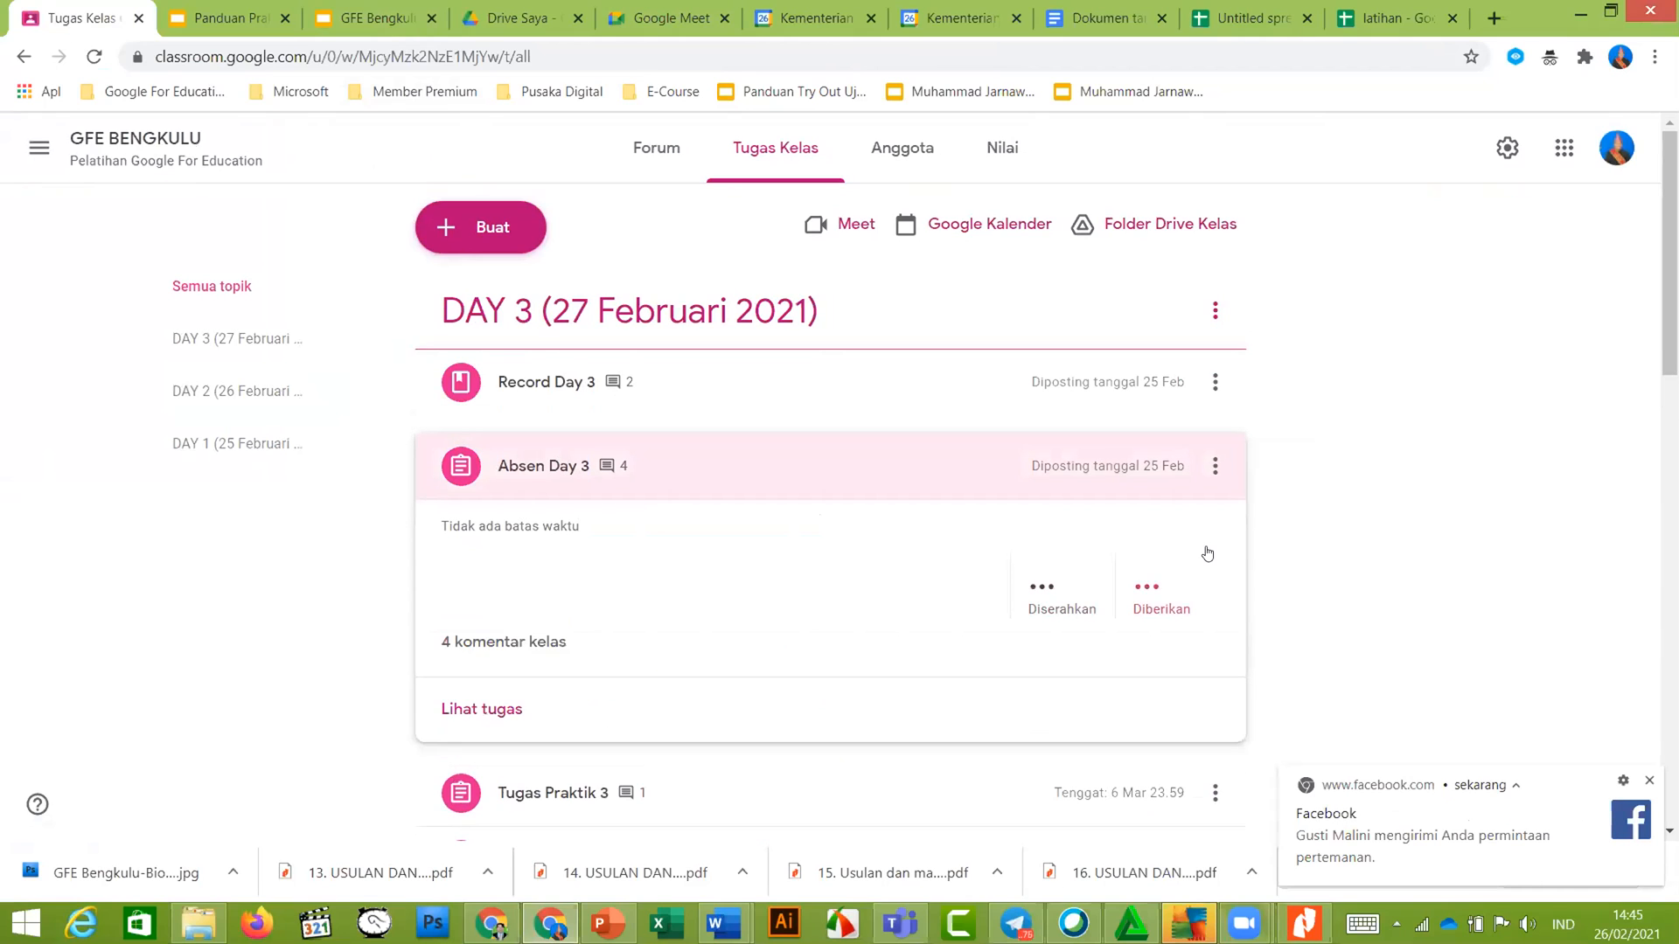
{"action": "left_click", "coordinate": [1215, 466]}
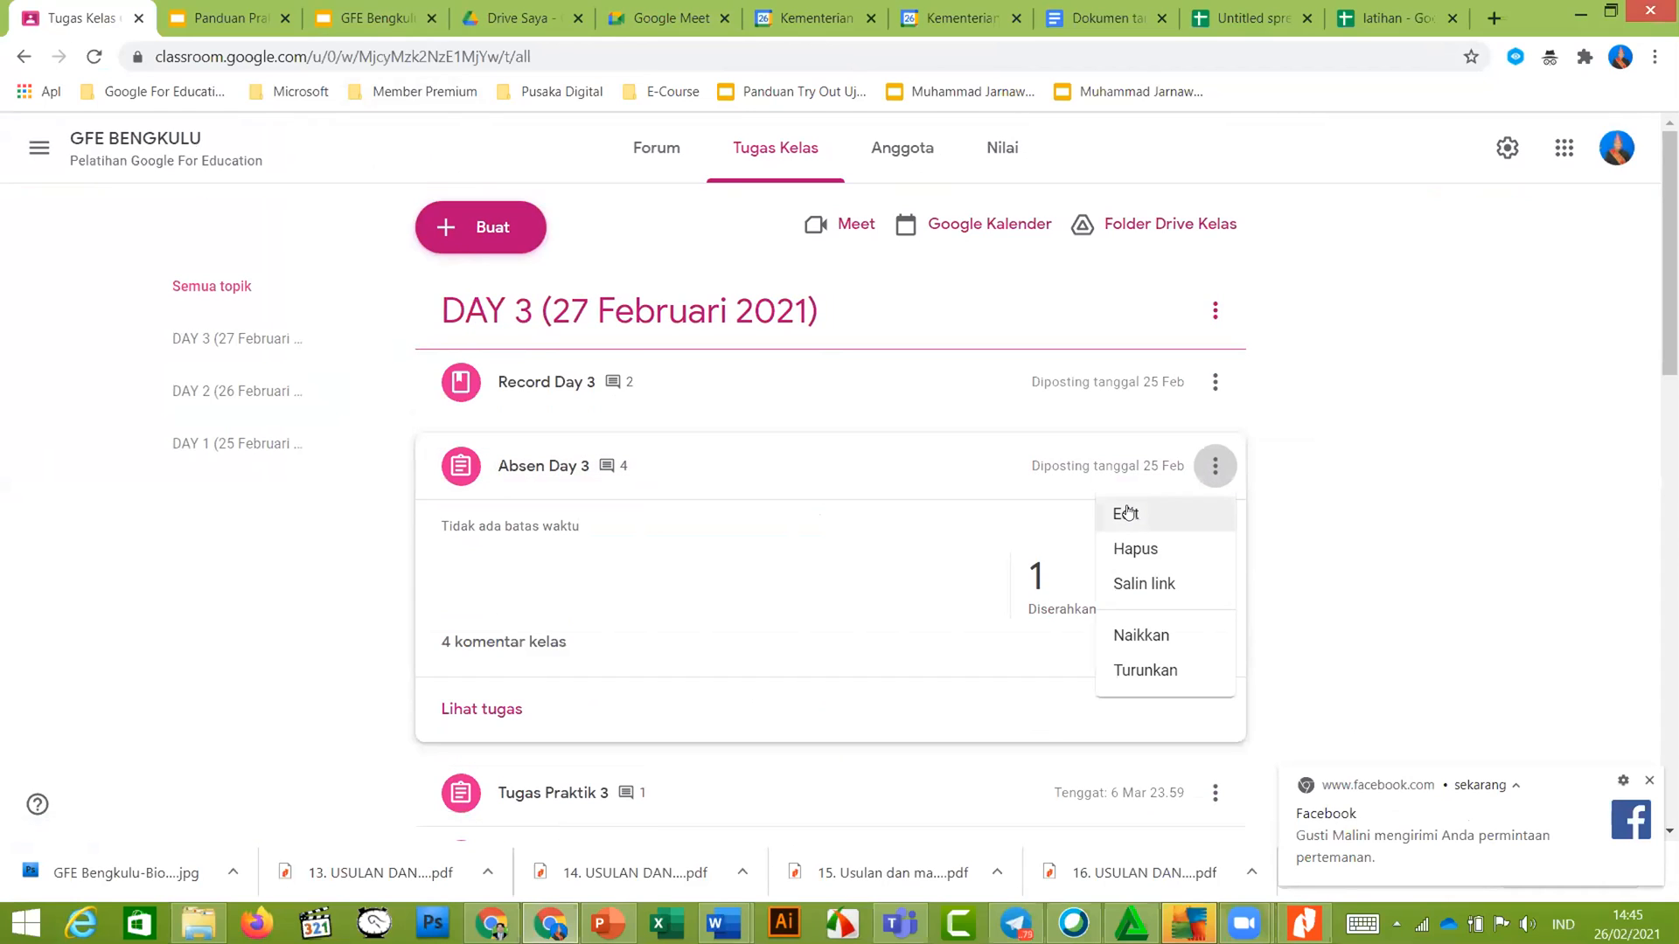
{"action": "left_click", "coordinate": [1127, 513]}
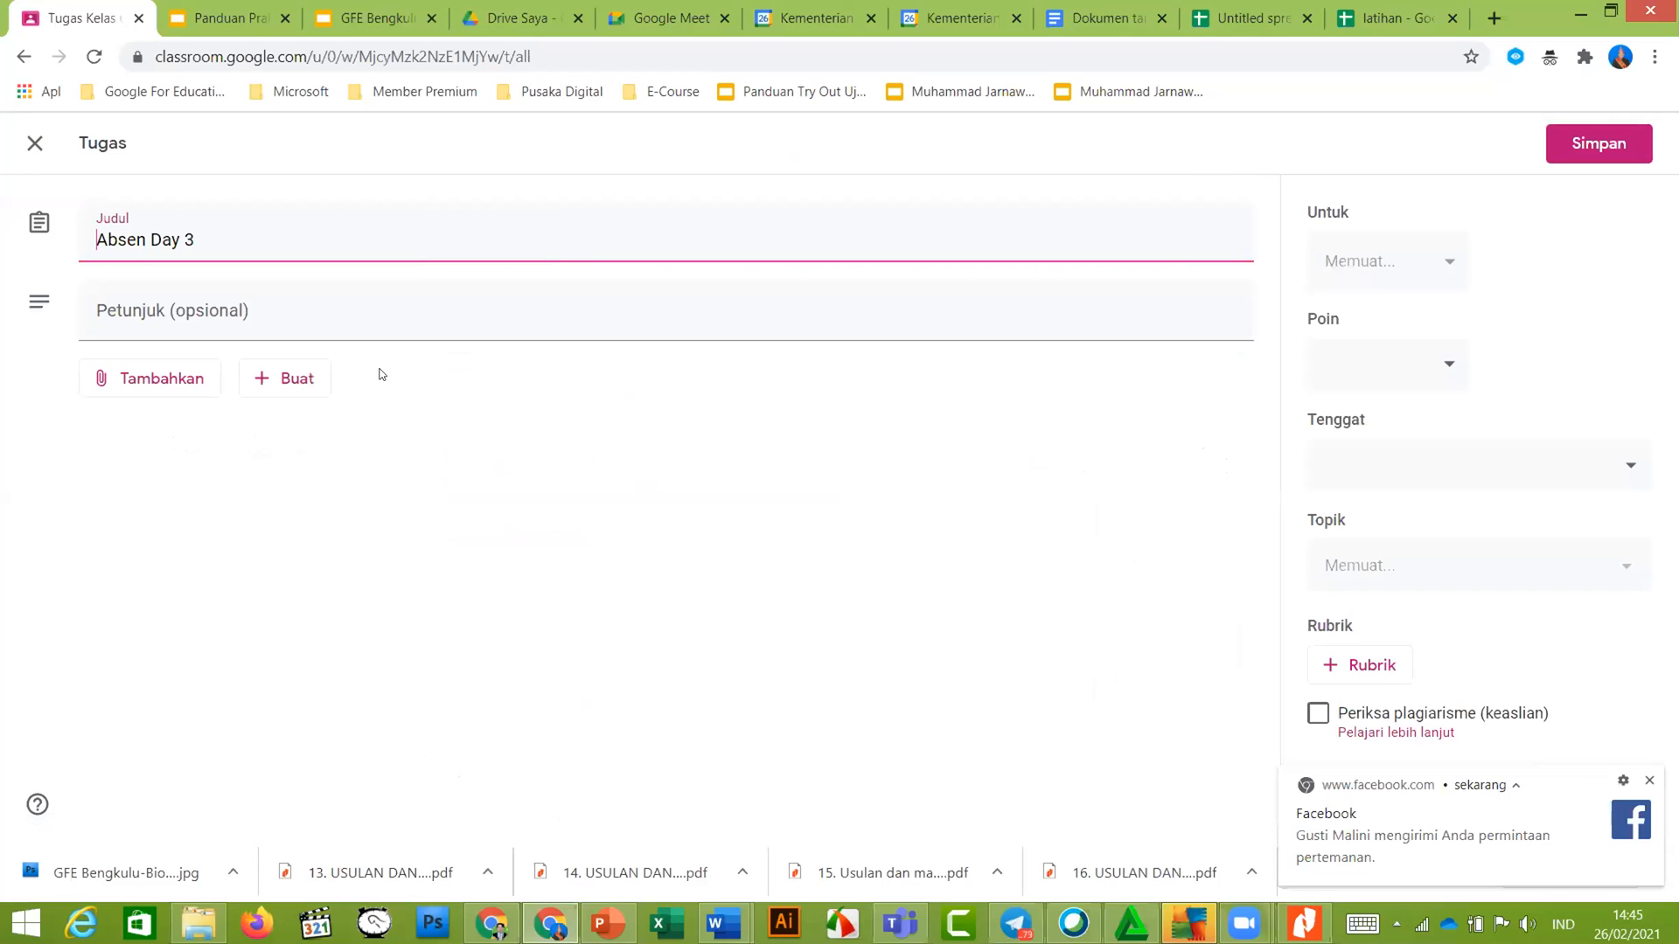
{"action": "left_click", "coordinate": [178, 463]}
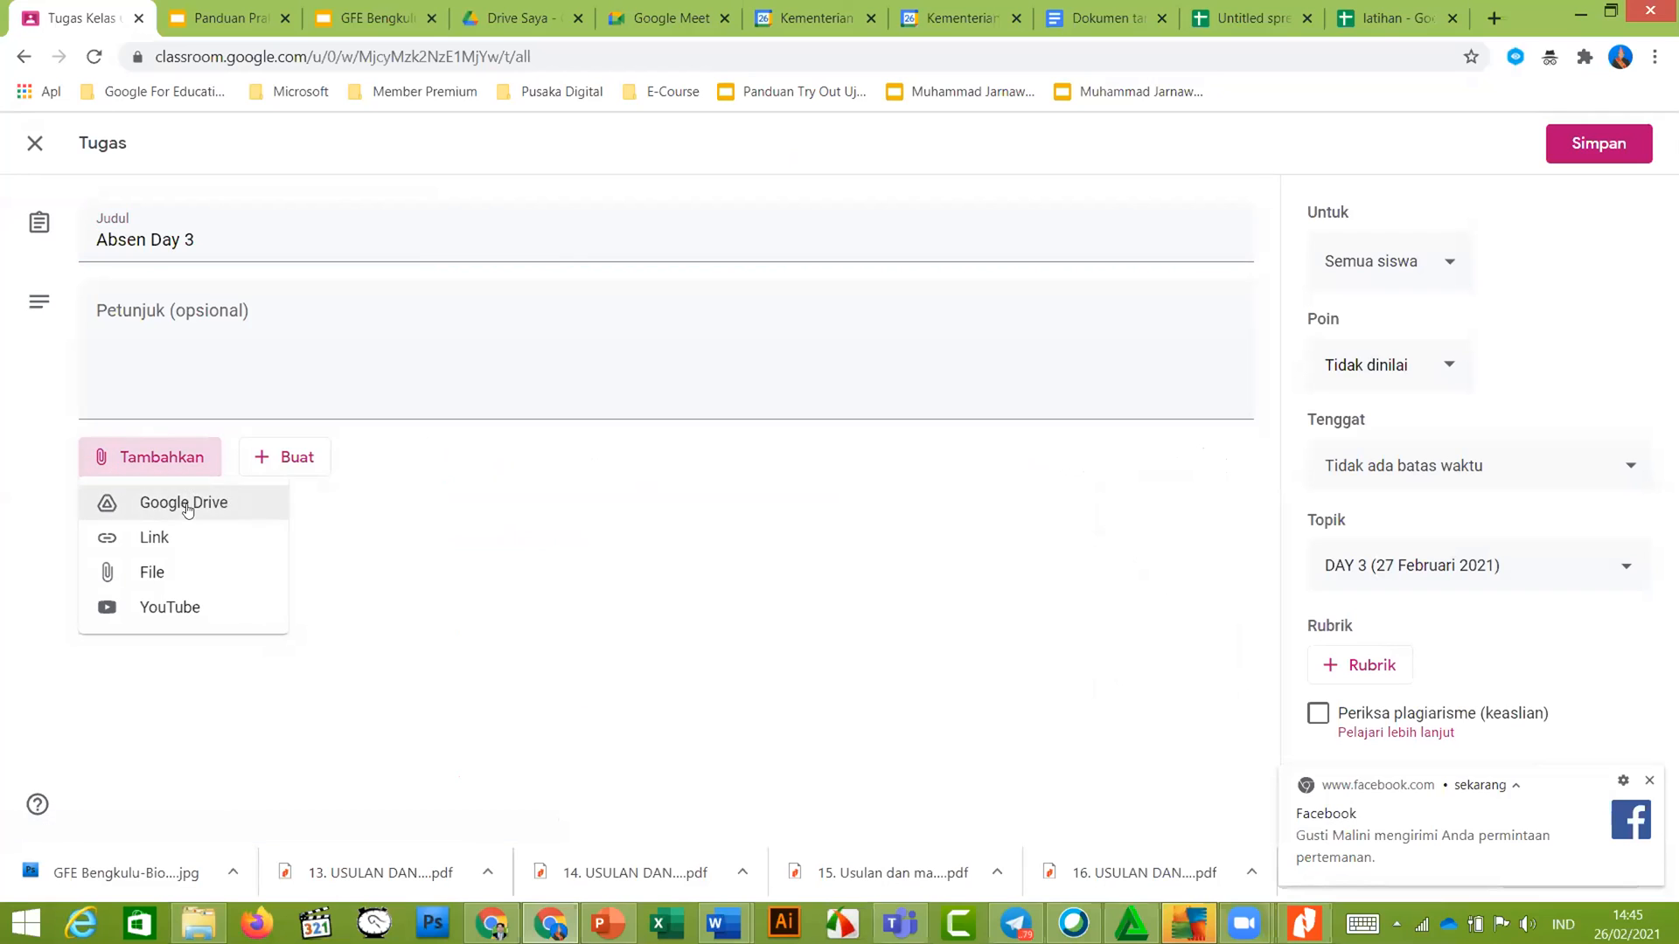
{"action": "left_click", "coordinate": [180, 502]}
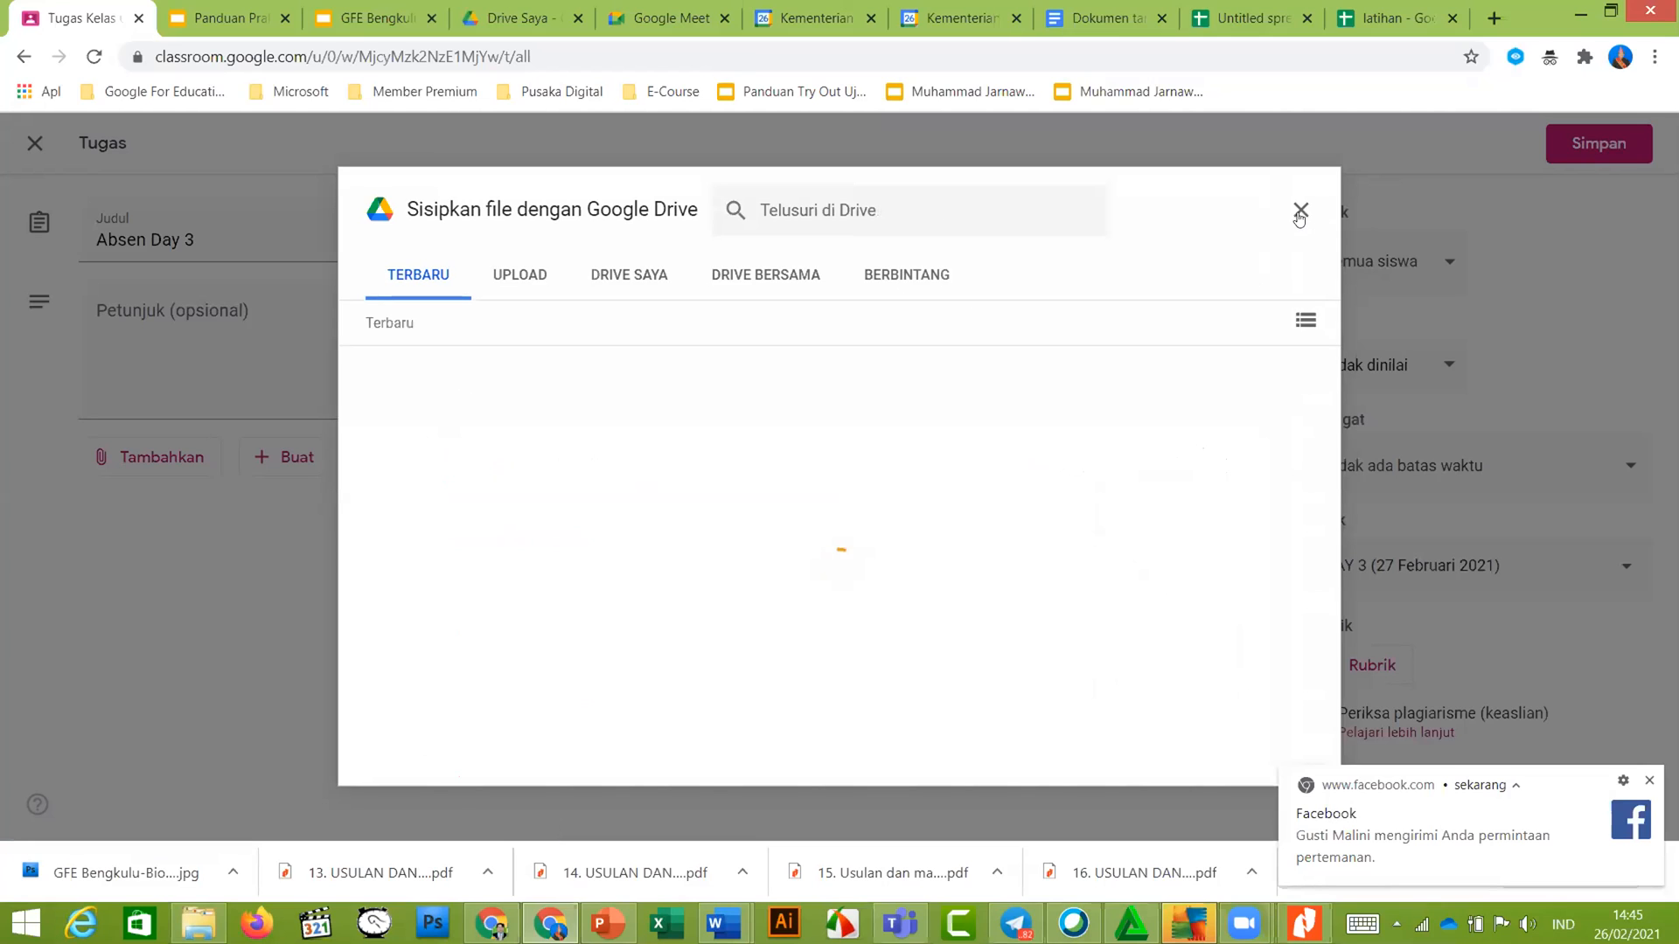
In My Drive, browse the Google Master Trainer and Materi Pengimbasan folders for the form
{"action": "left_click", "coordinate": [656, 282]}
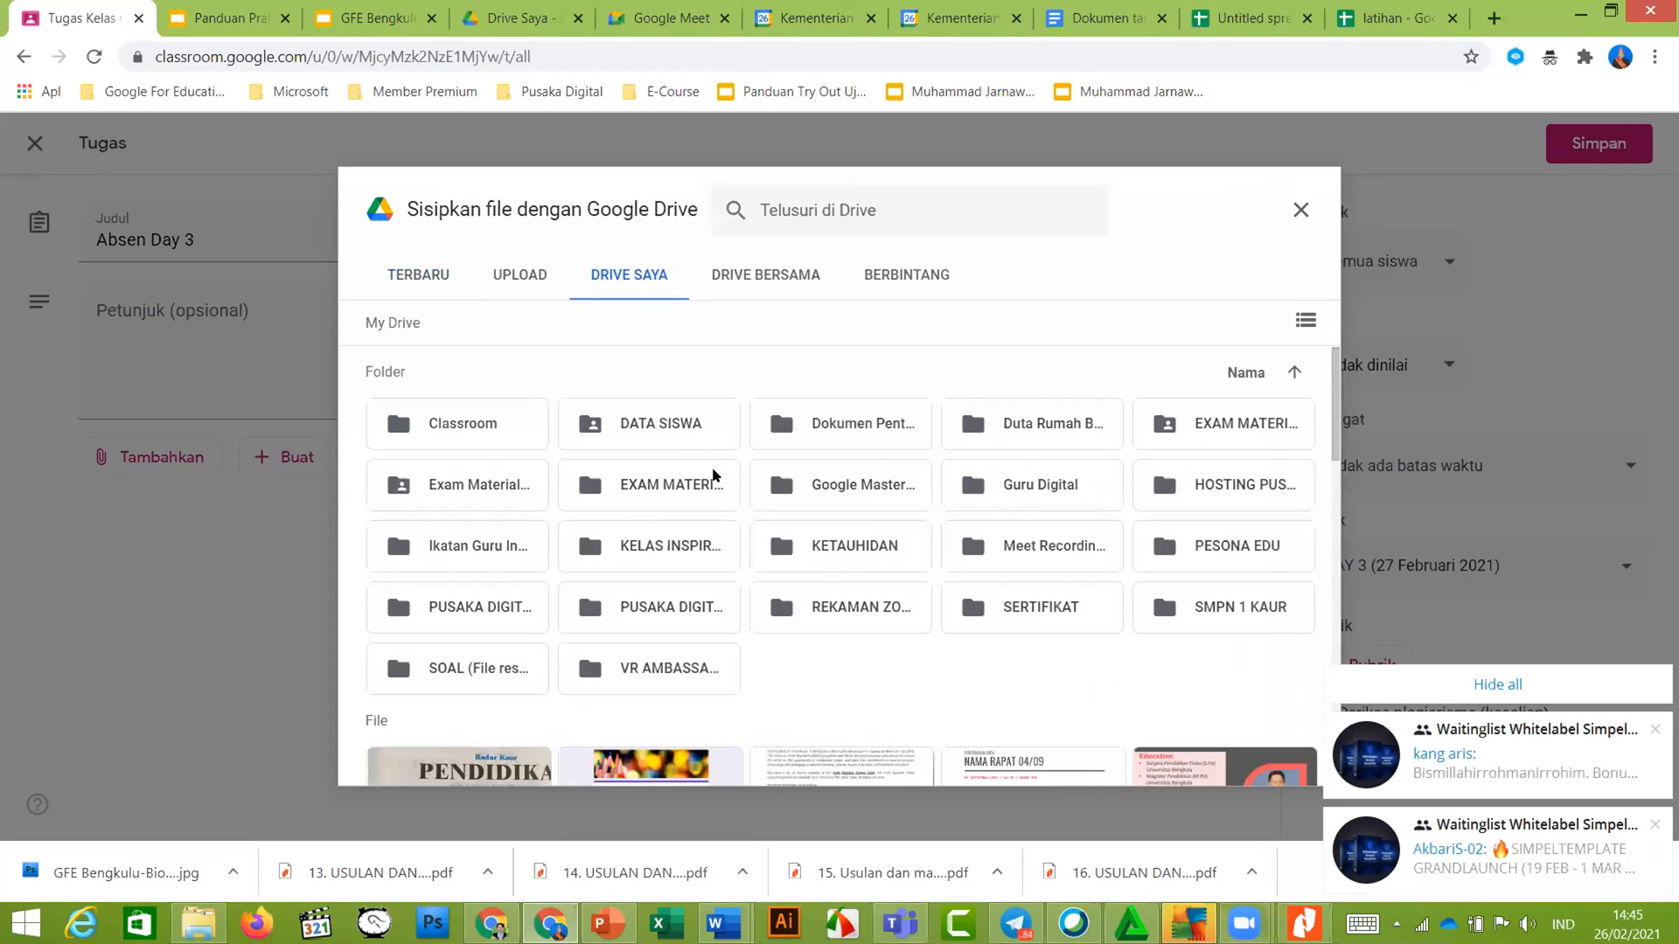
{"action": "double_click", "coordinate": [853, 497]}
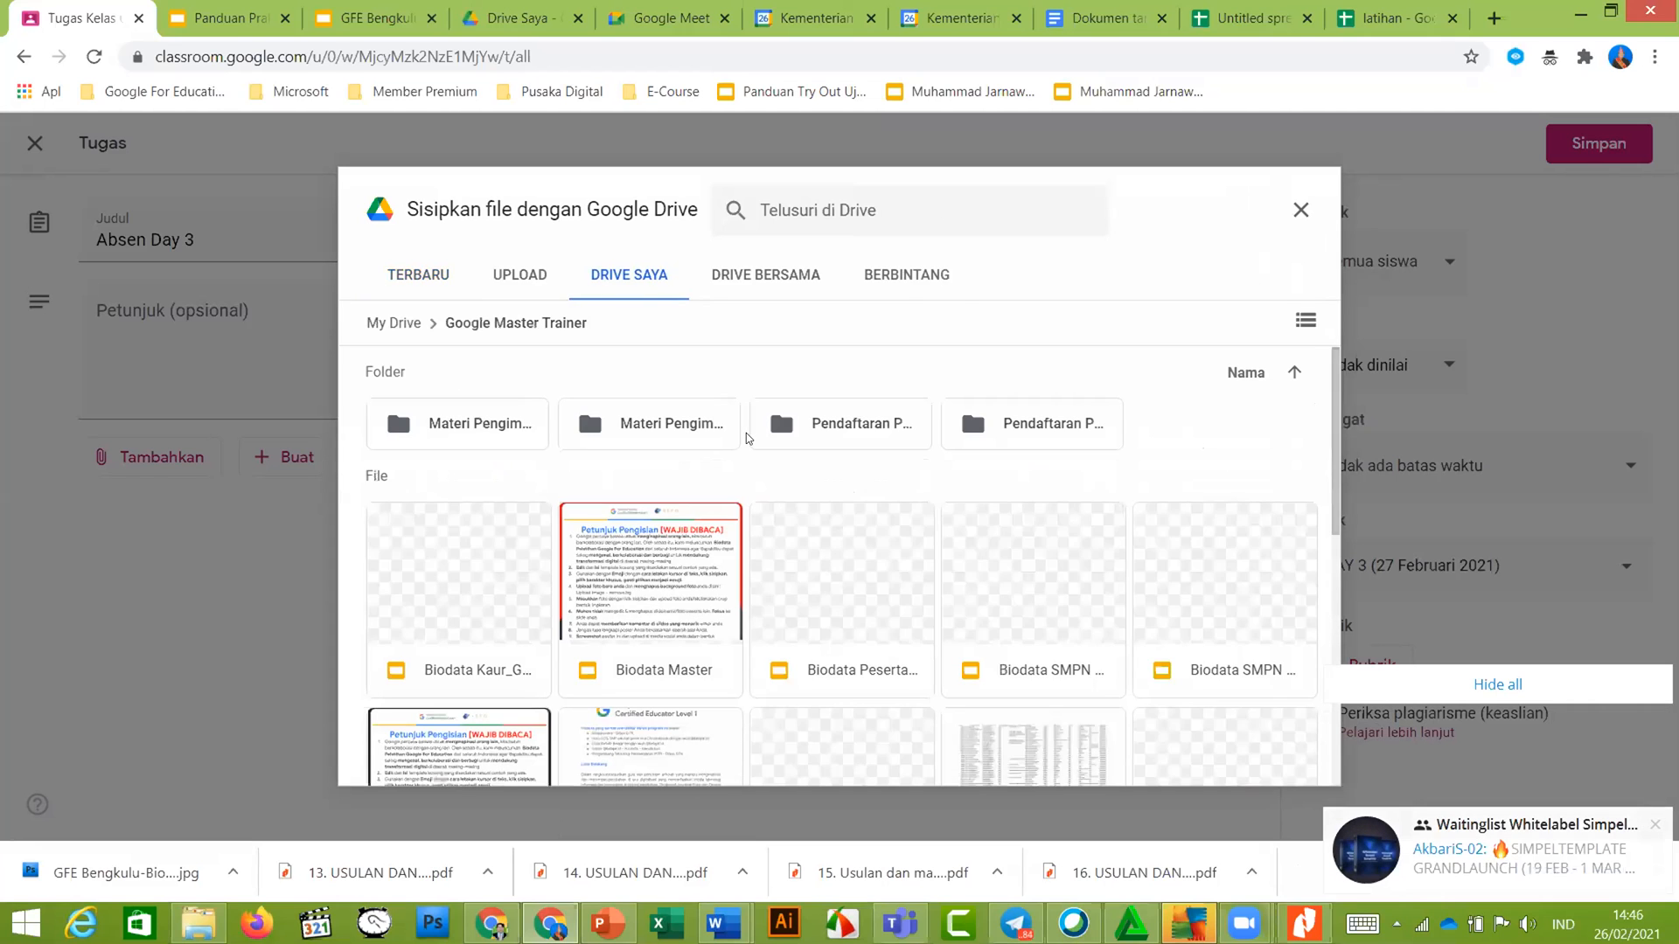
{"action": "scroll", "coordinate": [532, 479], "scroll_direction": "down", "scroll_amount": 2}
{"action": "scroll", "coordinate": [532, 479], "scroll_direction": "down", "scroll_amount": 5}
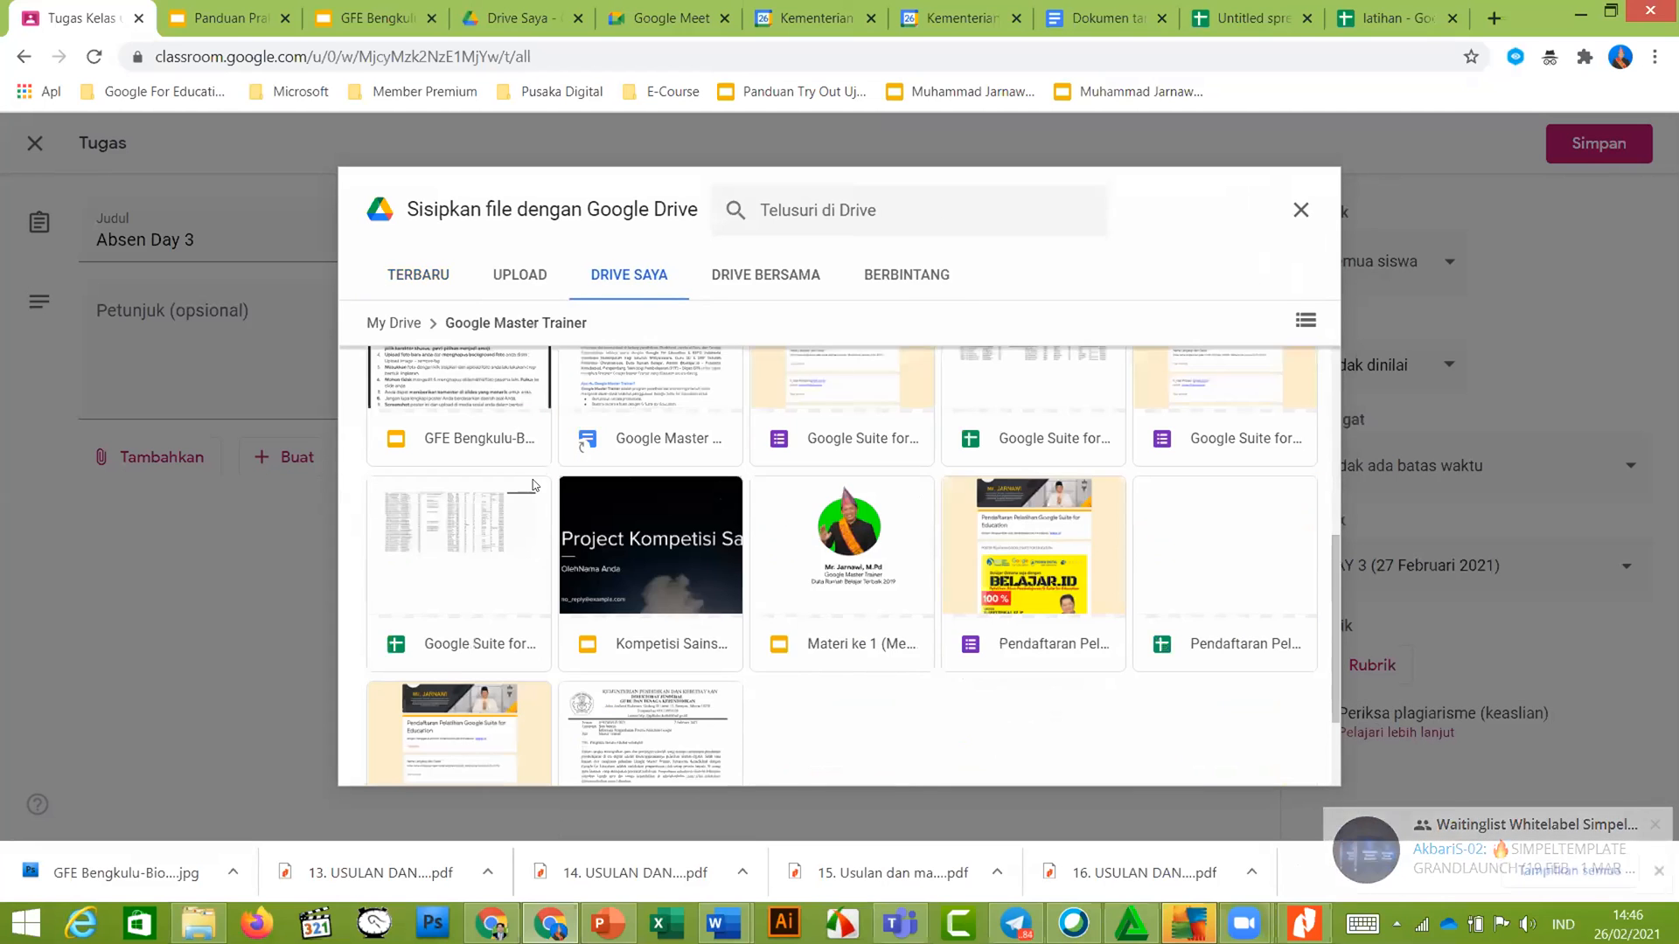
{"action": "scroll", "coordinate": [533, 479], "scroll_direction": "up", "scroll_amount": 1}
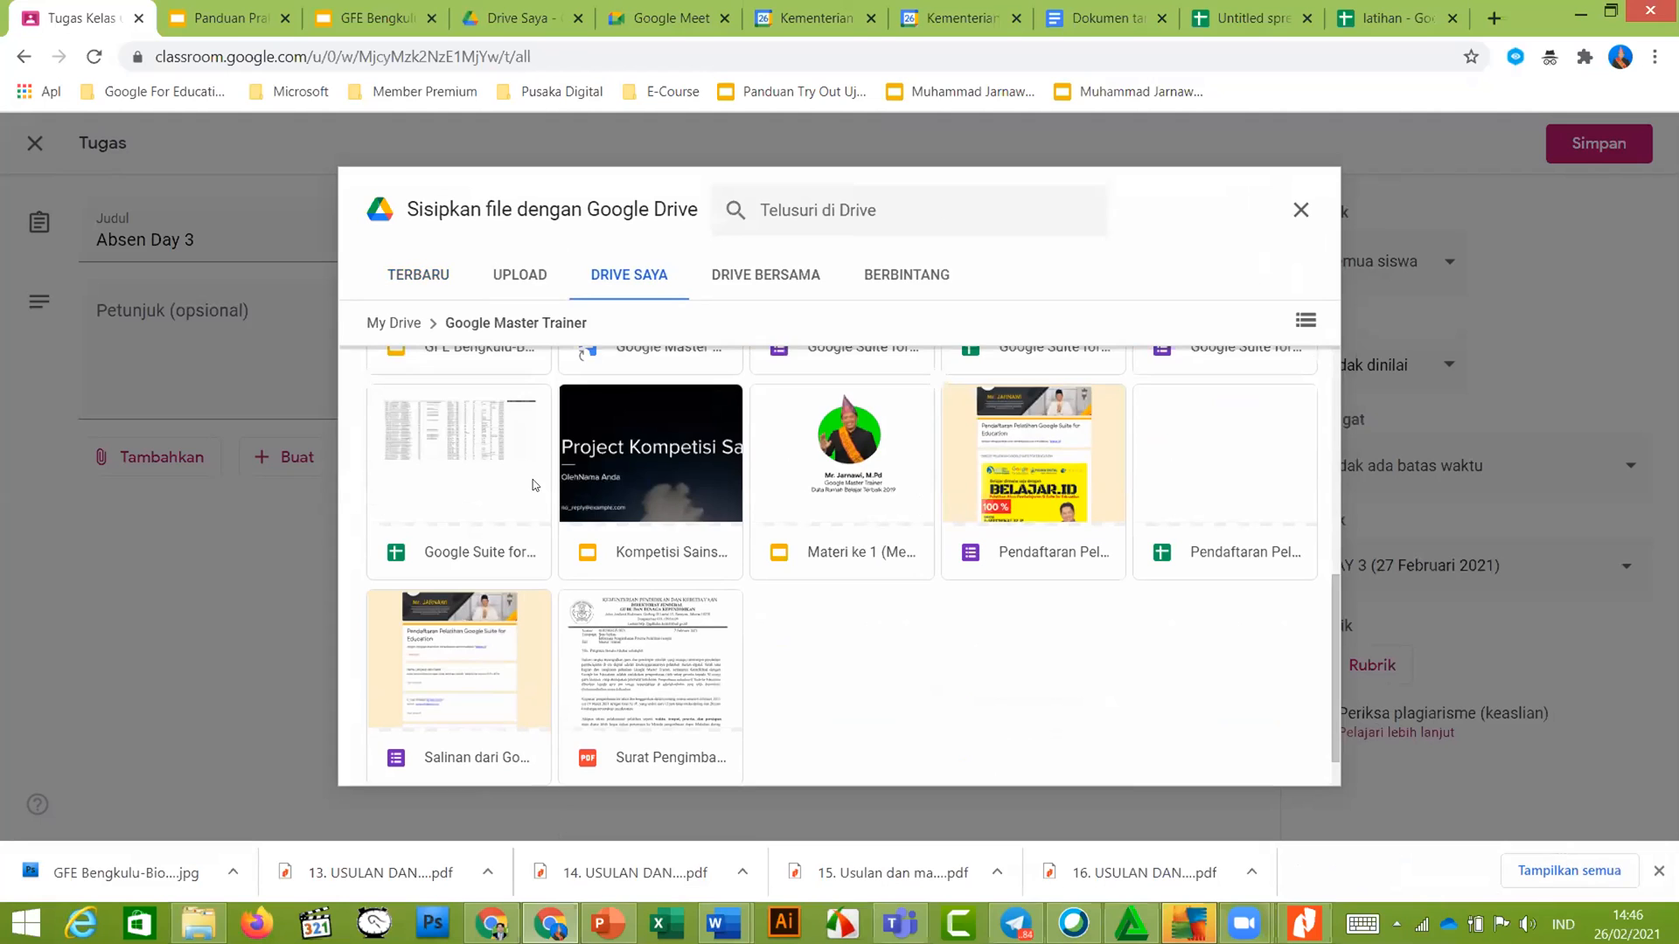
{"action": "scroll", "coordinate": [532, 483], "scroll_direction": "up", "scroll_amount": 2}
{"action": "scroll", "coordinate": [532, 480], "scroll_direction": "up", "scroll_amount": 1}
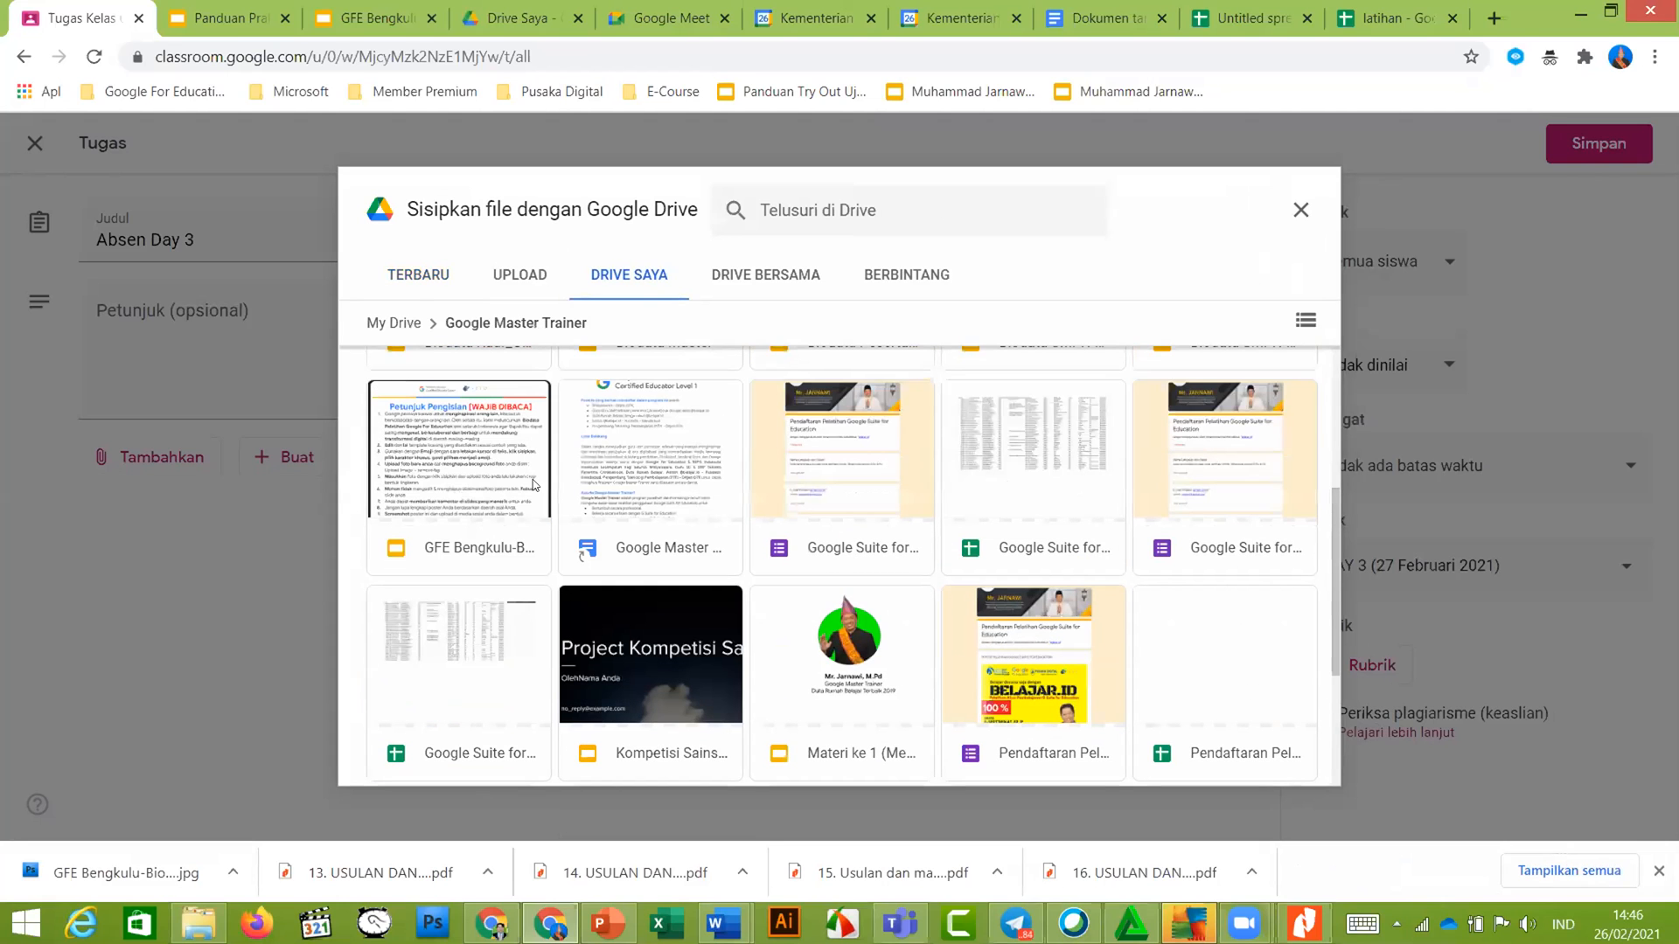
{"action": "scroll", "coordinate": [533, 484], "scroll_direction": "up", "scroll_amount": 1}
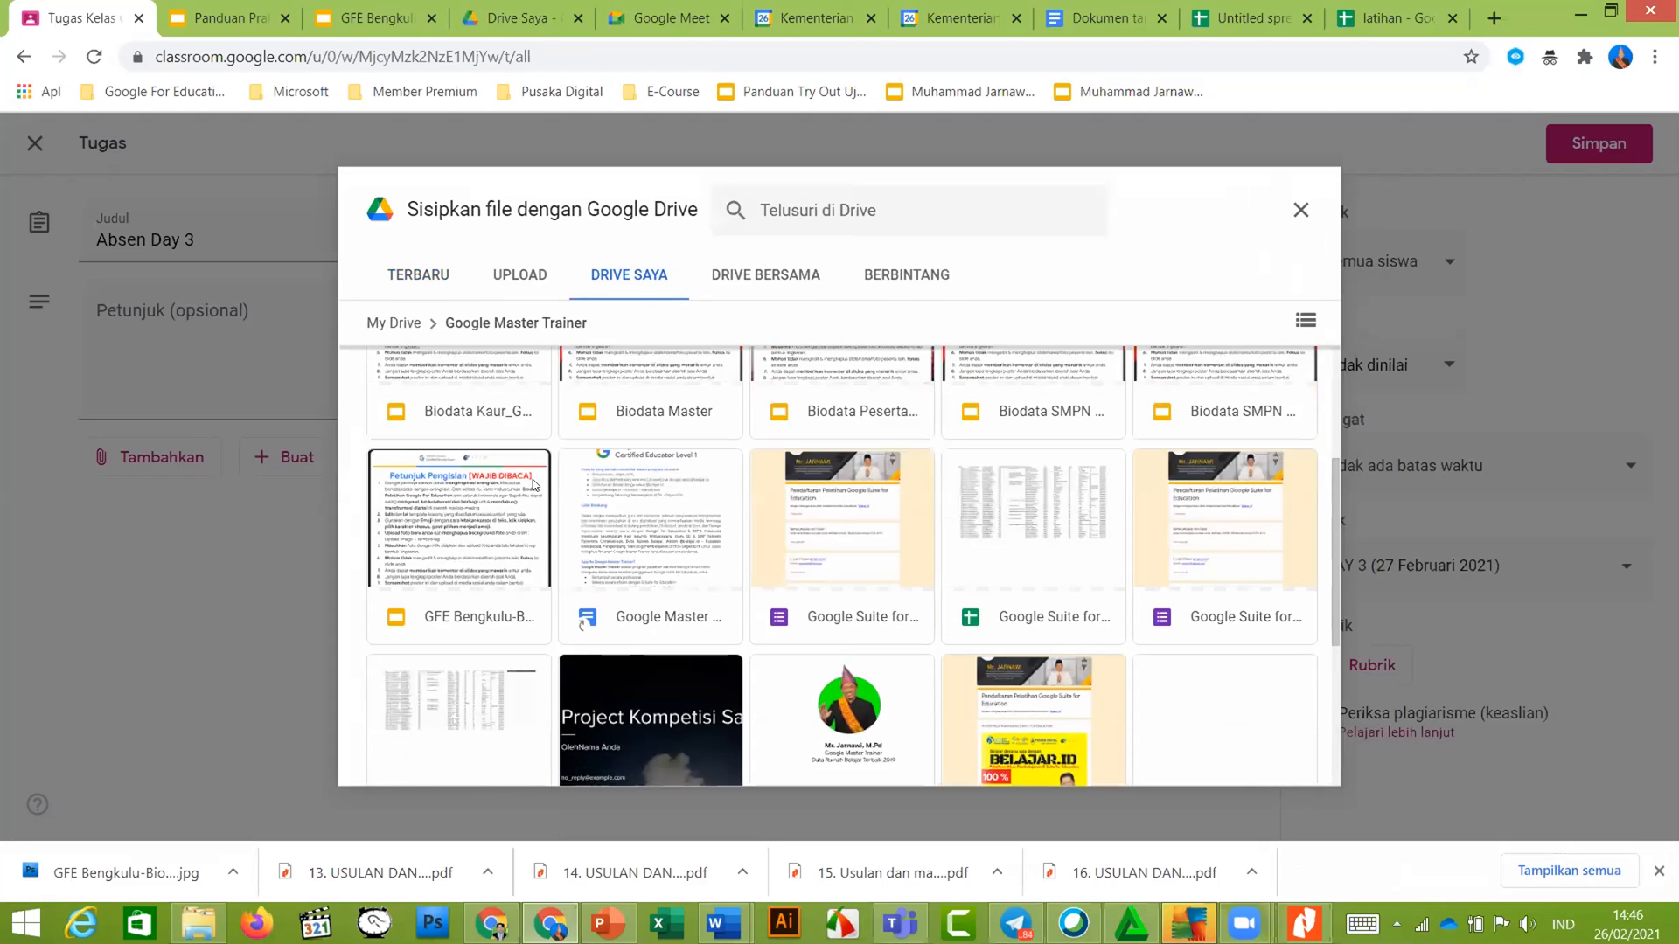
{"action": "scroll", "coordinate": [533, 483], "scroll_direction": "up", "scroll_amount": 1}
{"action": "scroll", "coordinate": [524, 472], "scroll_direction": "up", "scroll_amount": 3}
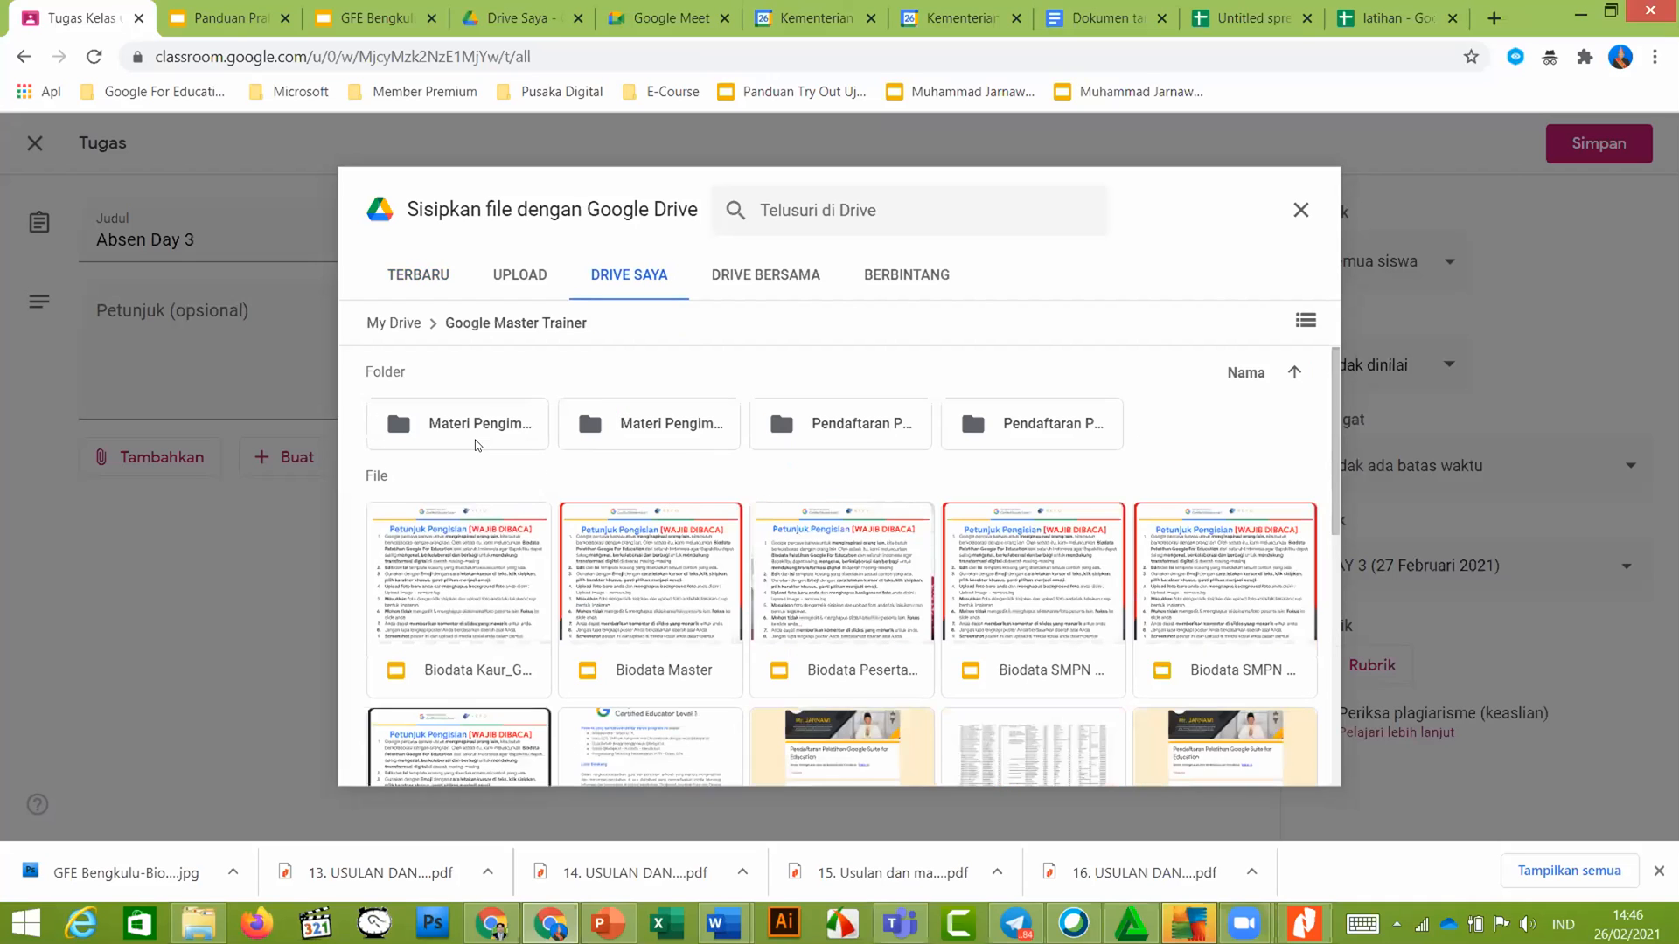
{"action": "double_click", "coordinate": [478, 432]}
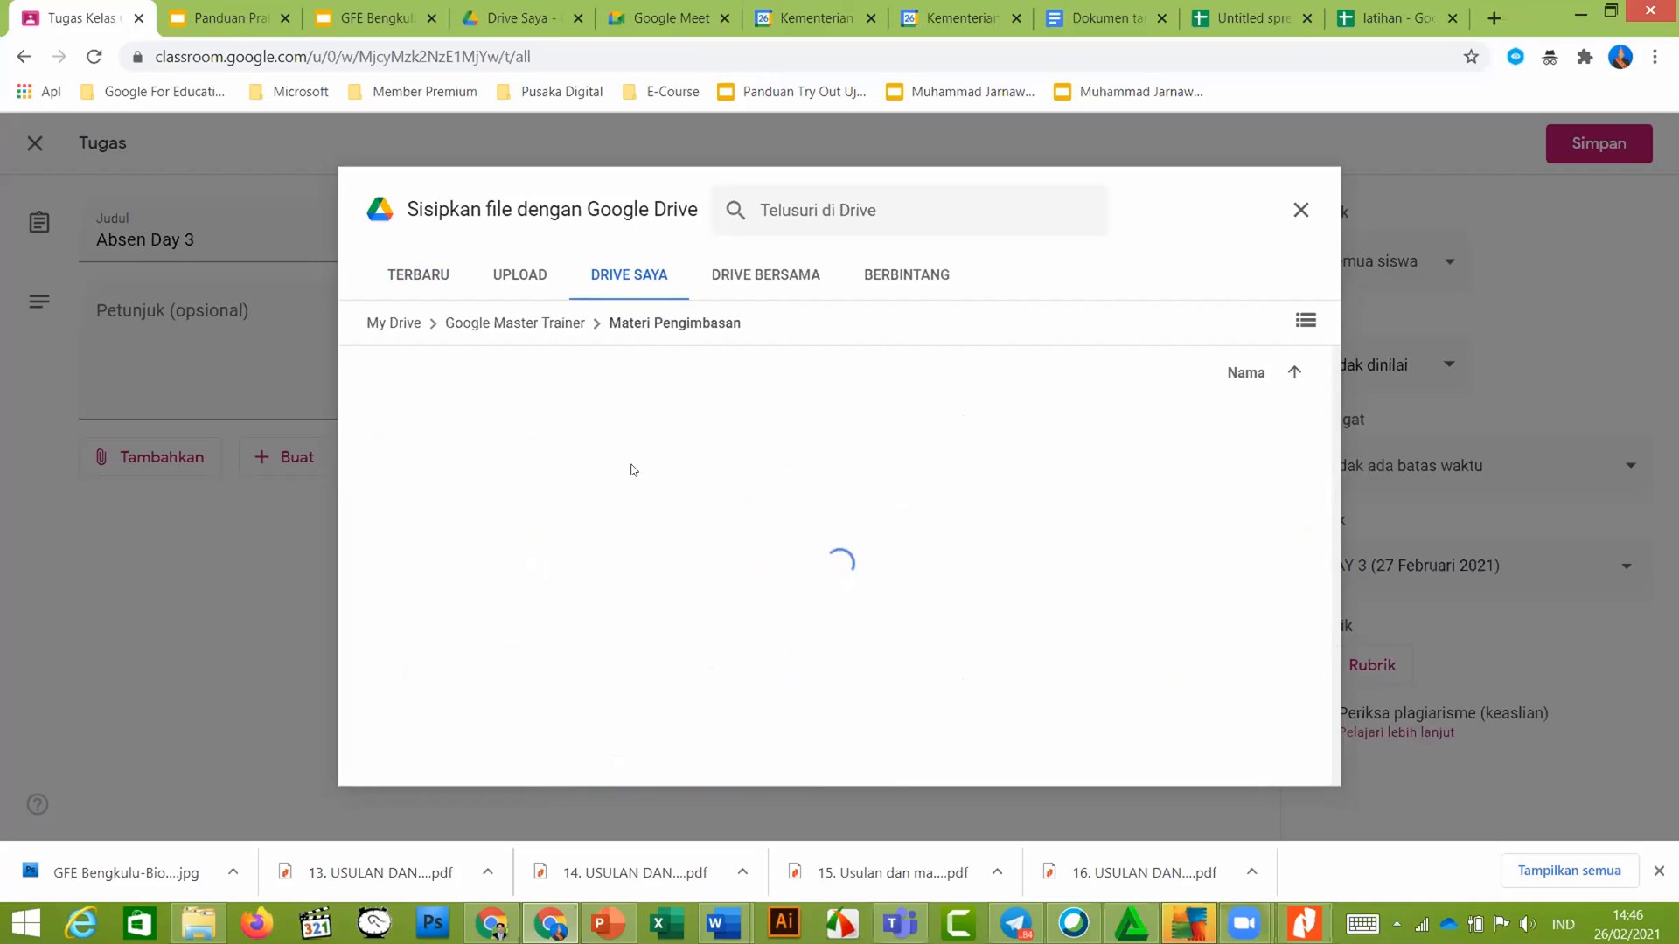
{"action": "scroll", "coordinate": [626, 477], "scroll_direction": "down", "scroll_amount": 1}
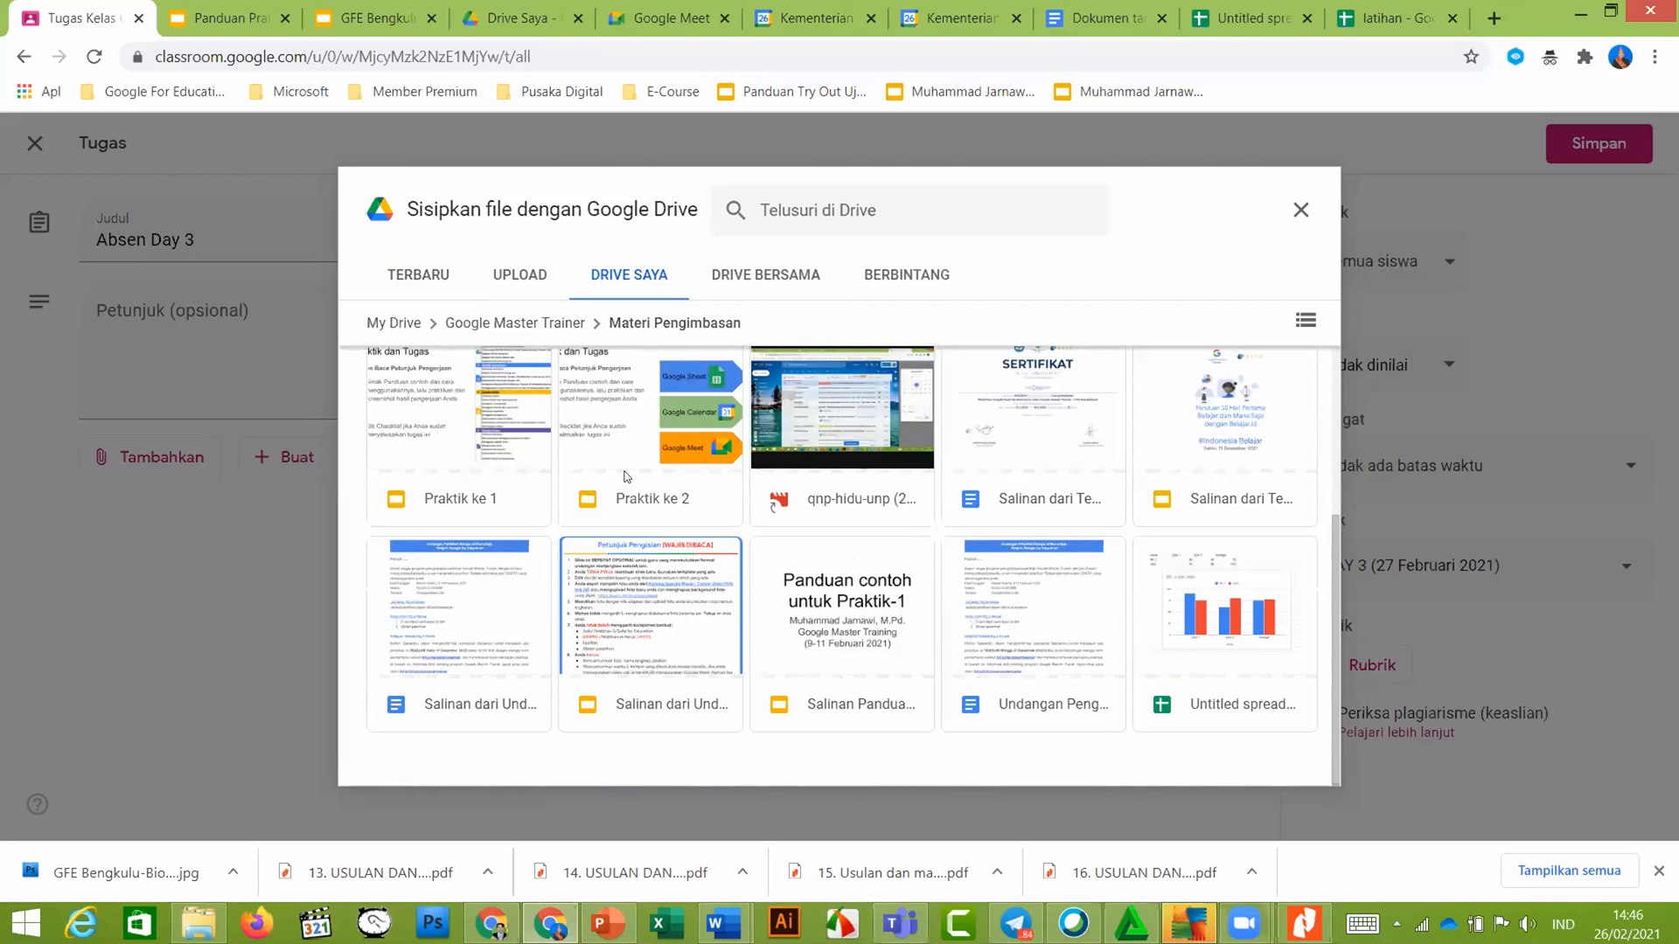
{"action": "scroll", "coordinate": [626, 477], "scroll_direction": "up", "scroll_amount": 2}
{"action": "scroll", "coordinate": [626, 477], "scroll_direction": "up", "scroll_amount": 2}
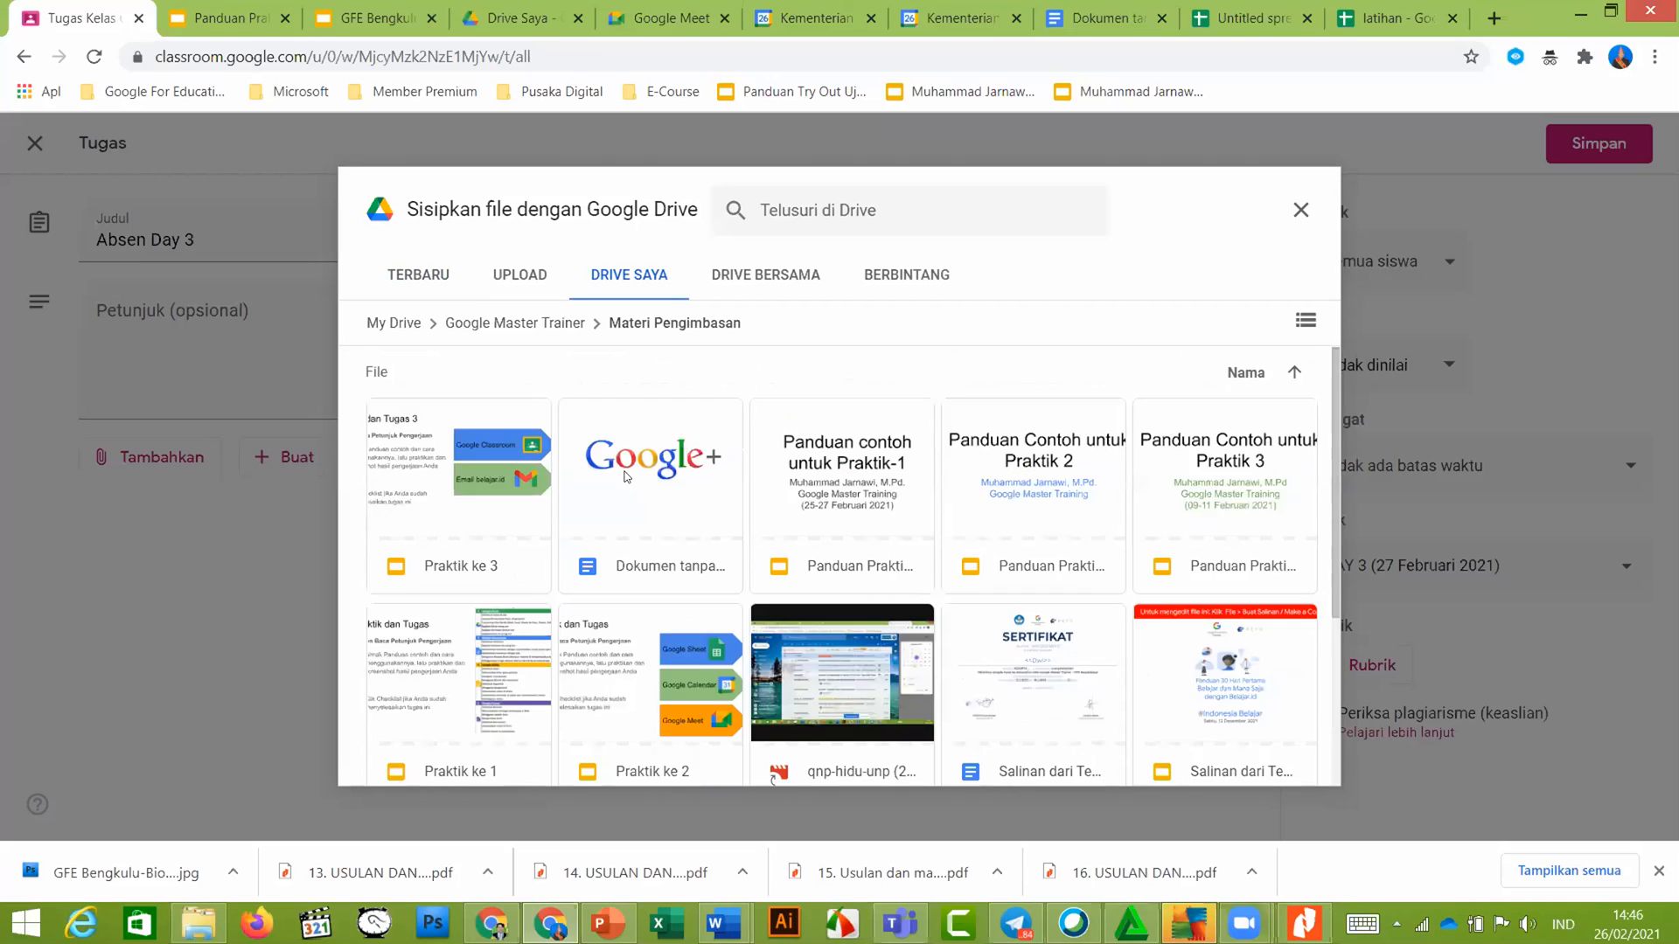
{"action": "scroll", "coordinate": [626, 477], "scroll_direction": "down", "scroll_amount": 3}
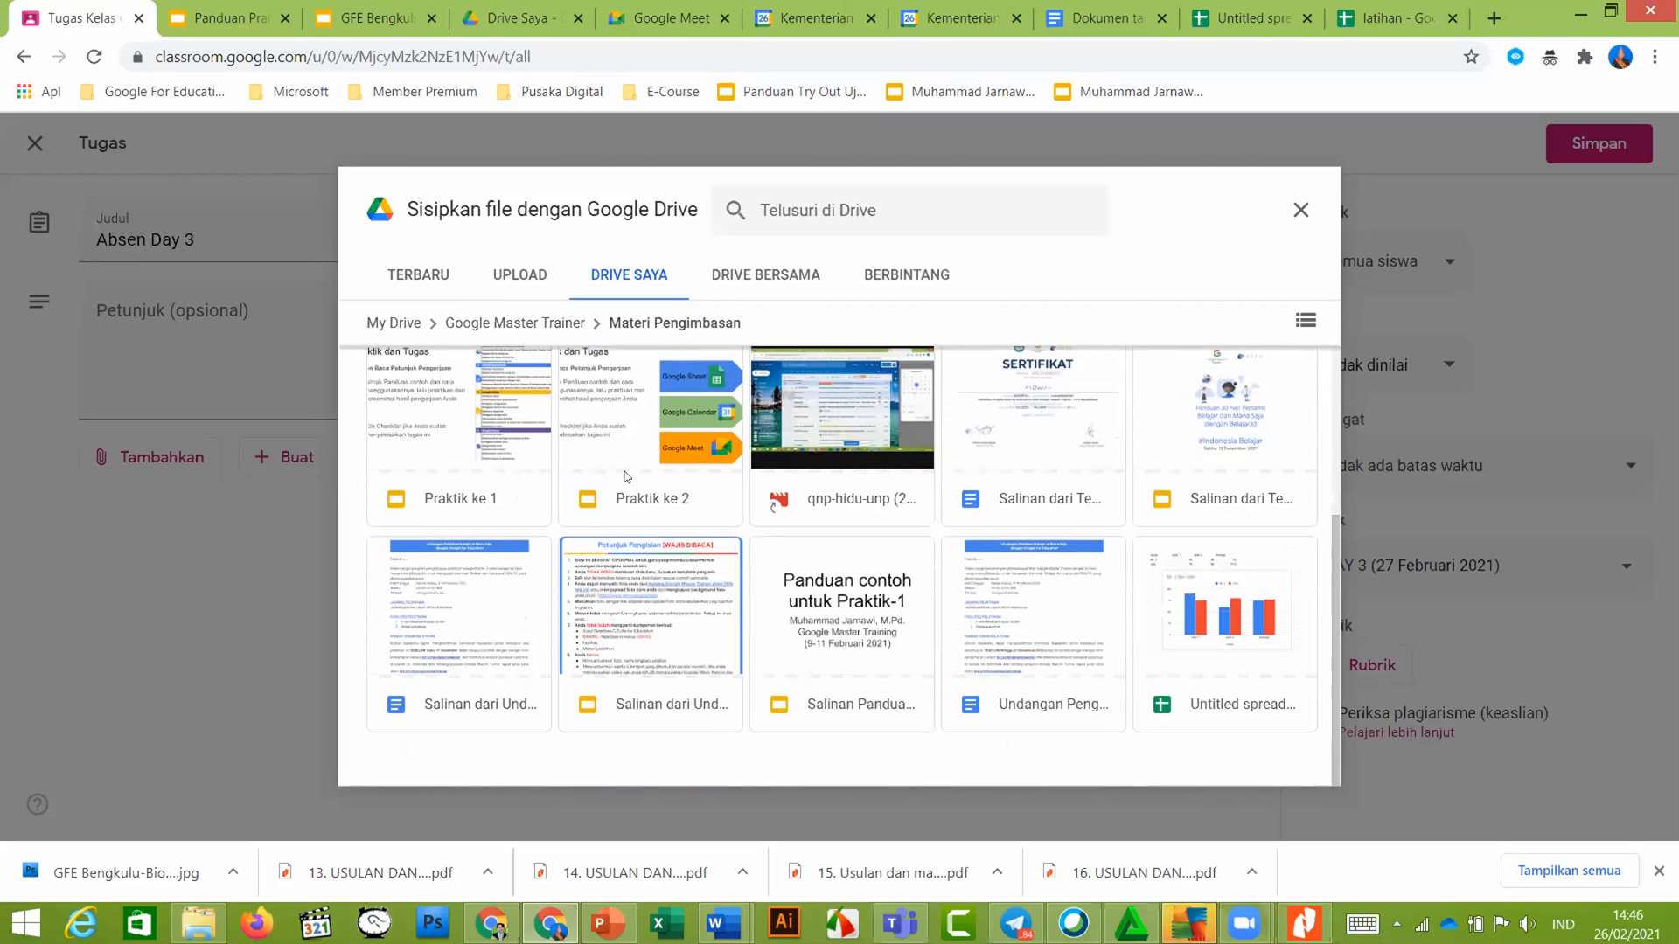
Back in Google Master Trainer, select the Google Suite form and insert it into the assignment
{"action": "left_click", "coordinate": [522, 323]}
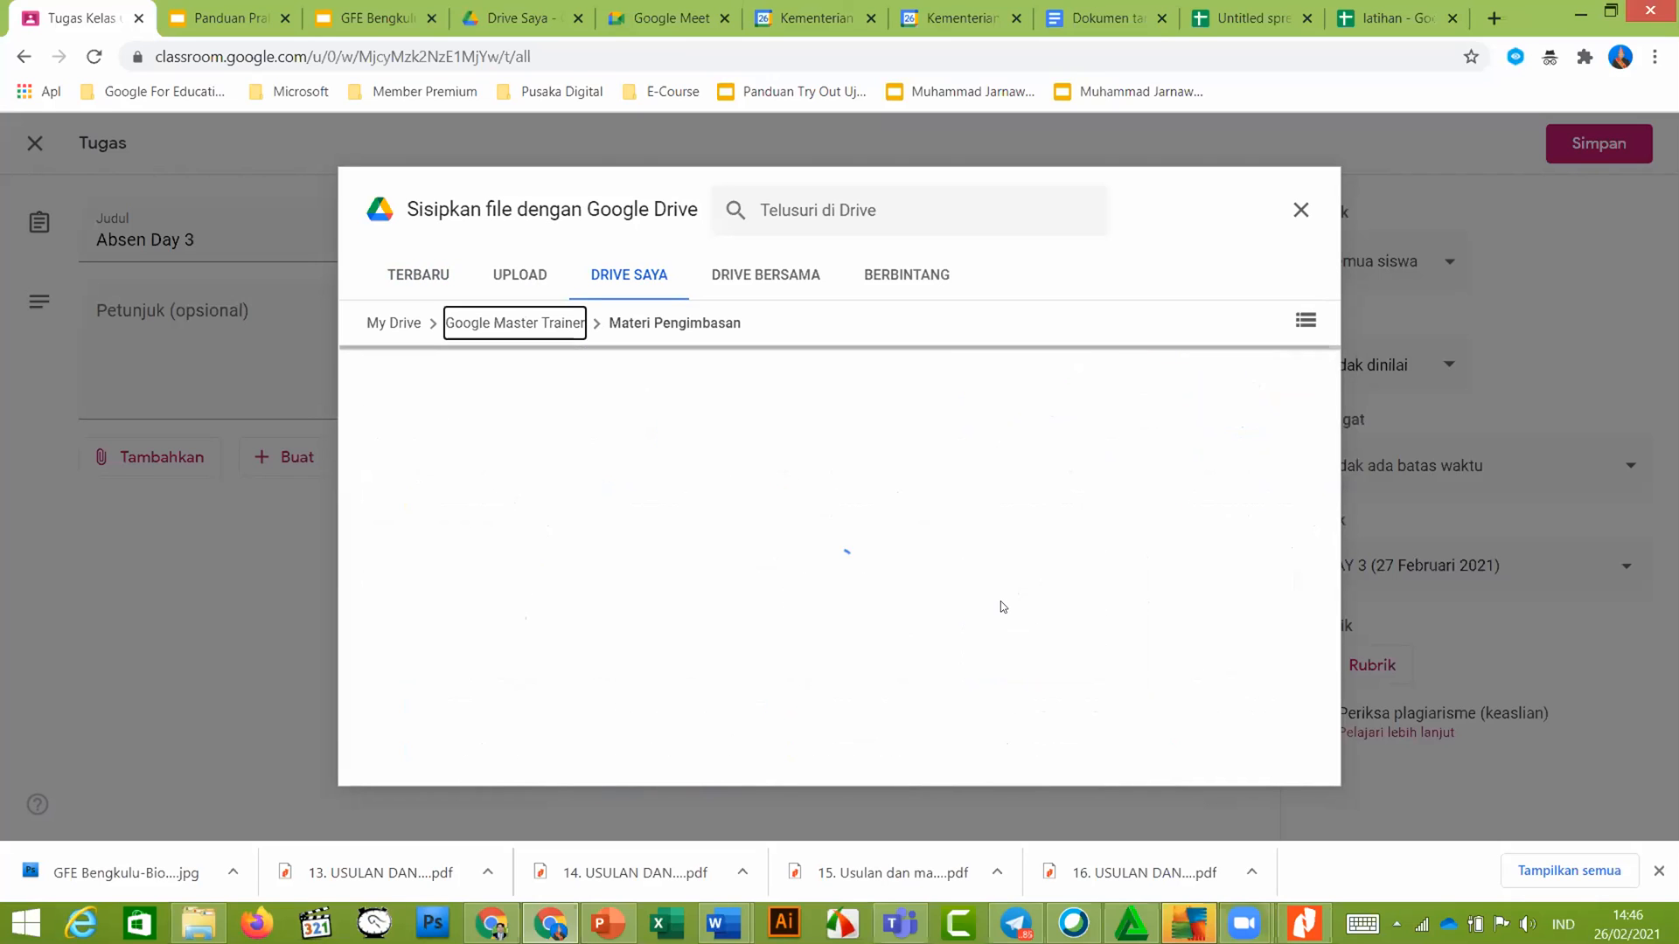
{"action": "scroll", "coordinate": [980, 610], "scroll_direction": "down", "scroll_amount": 3}
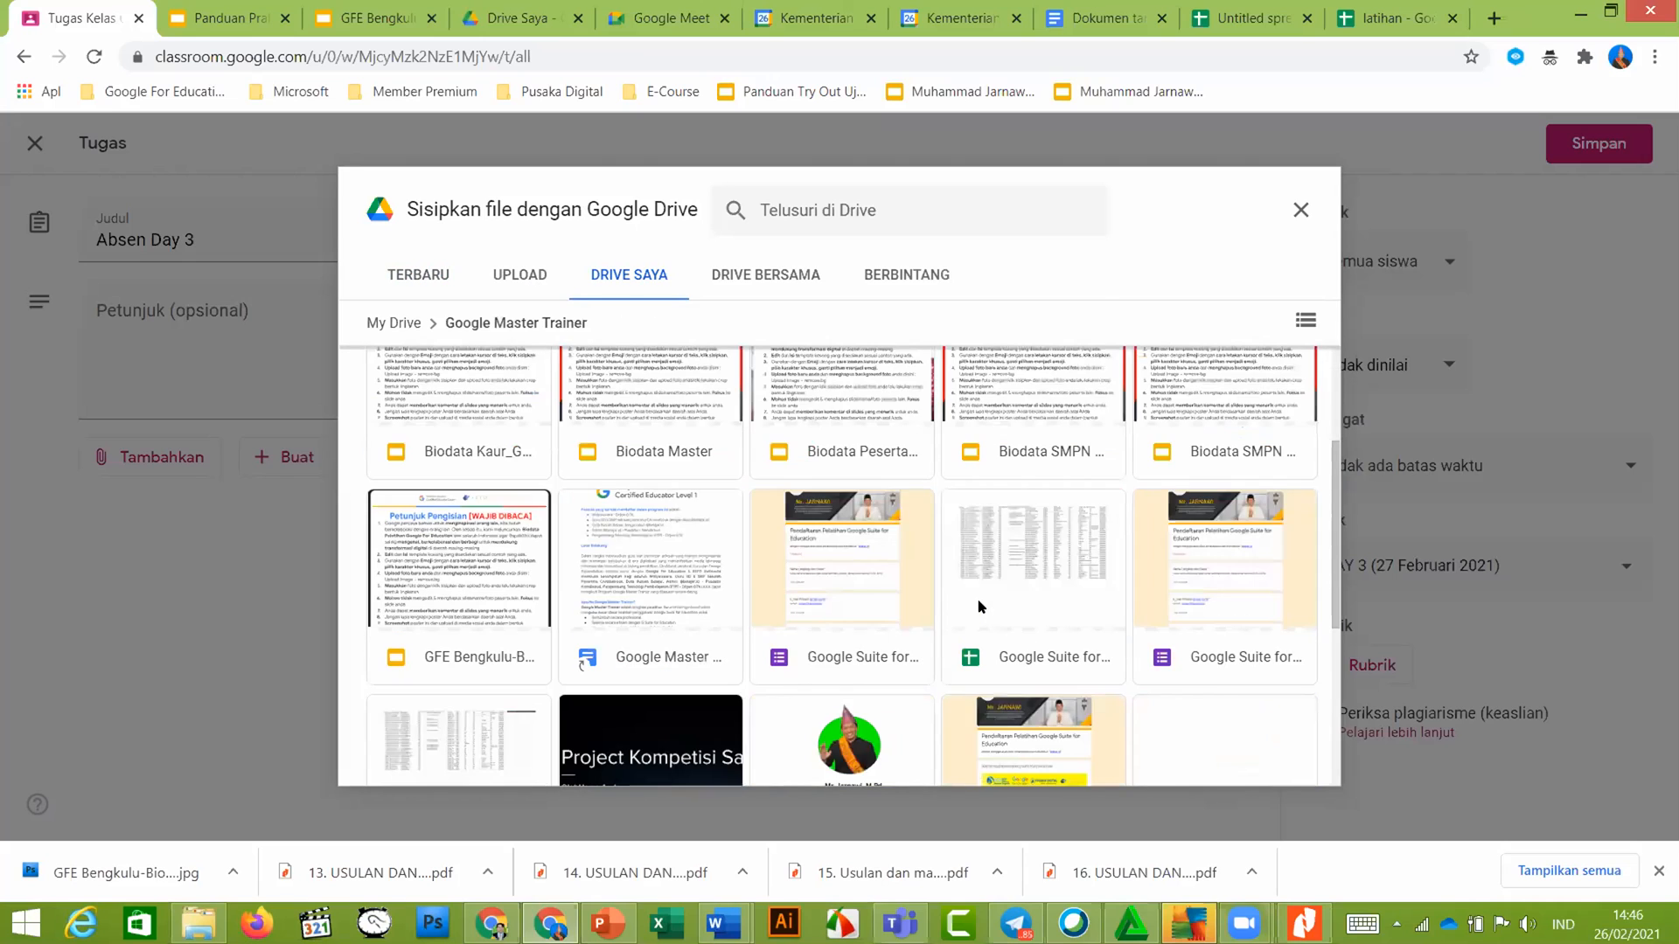
{"action": "scroll", "coordinate": [1122, 635], "scroll_direction": "down", "scroll_amount": 3}
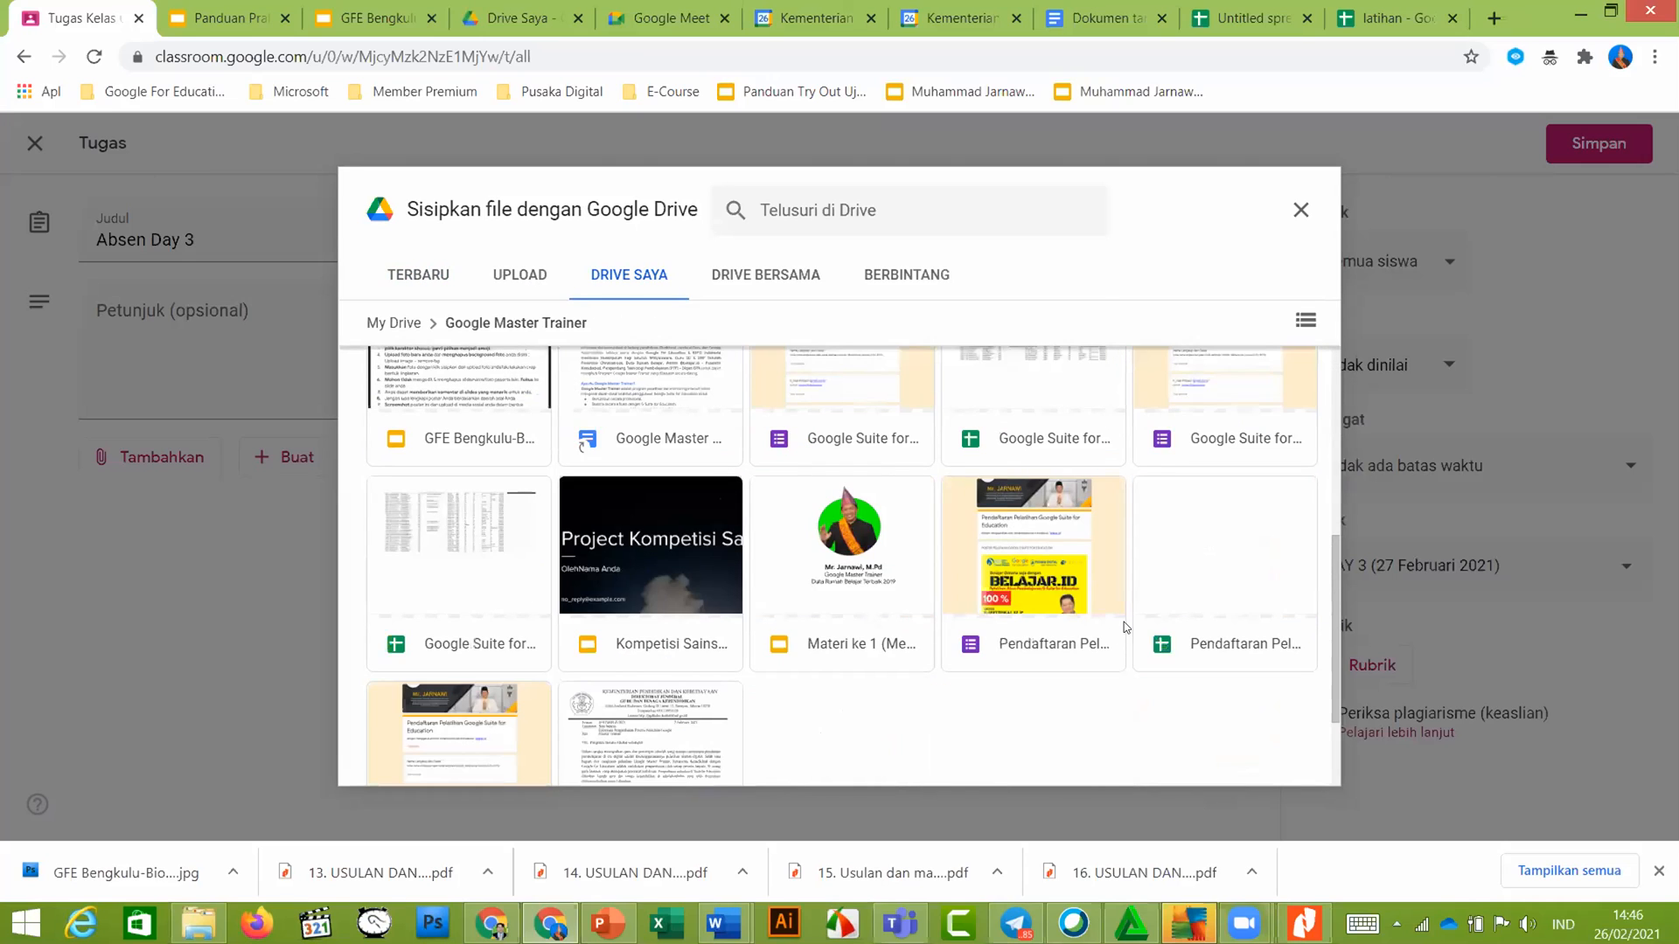
{"action": "scroll", "coordinate": [1124, 621], "scroll_direction": "up", "scroll_amount": 1}
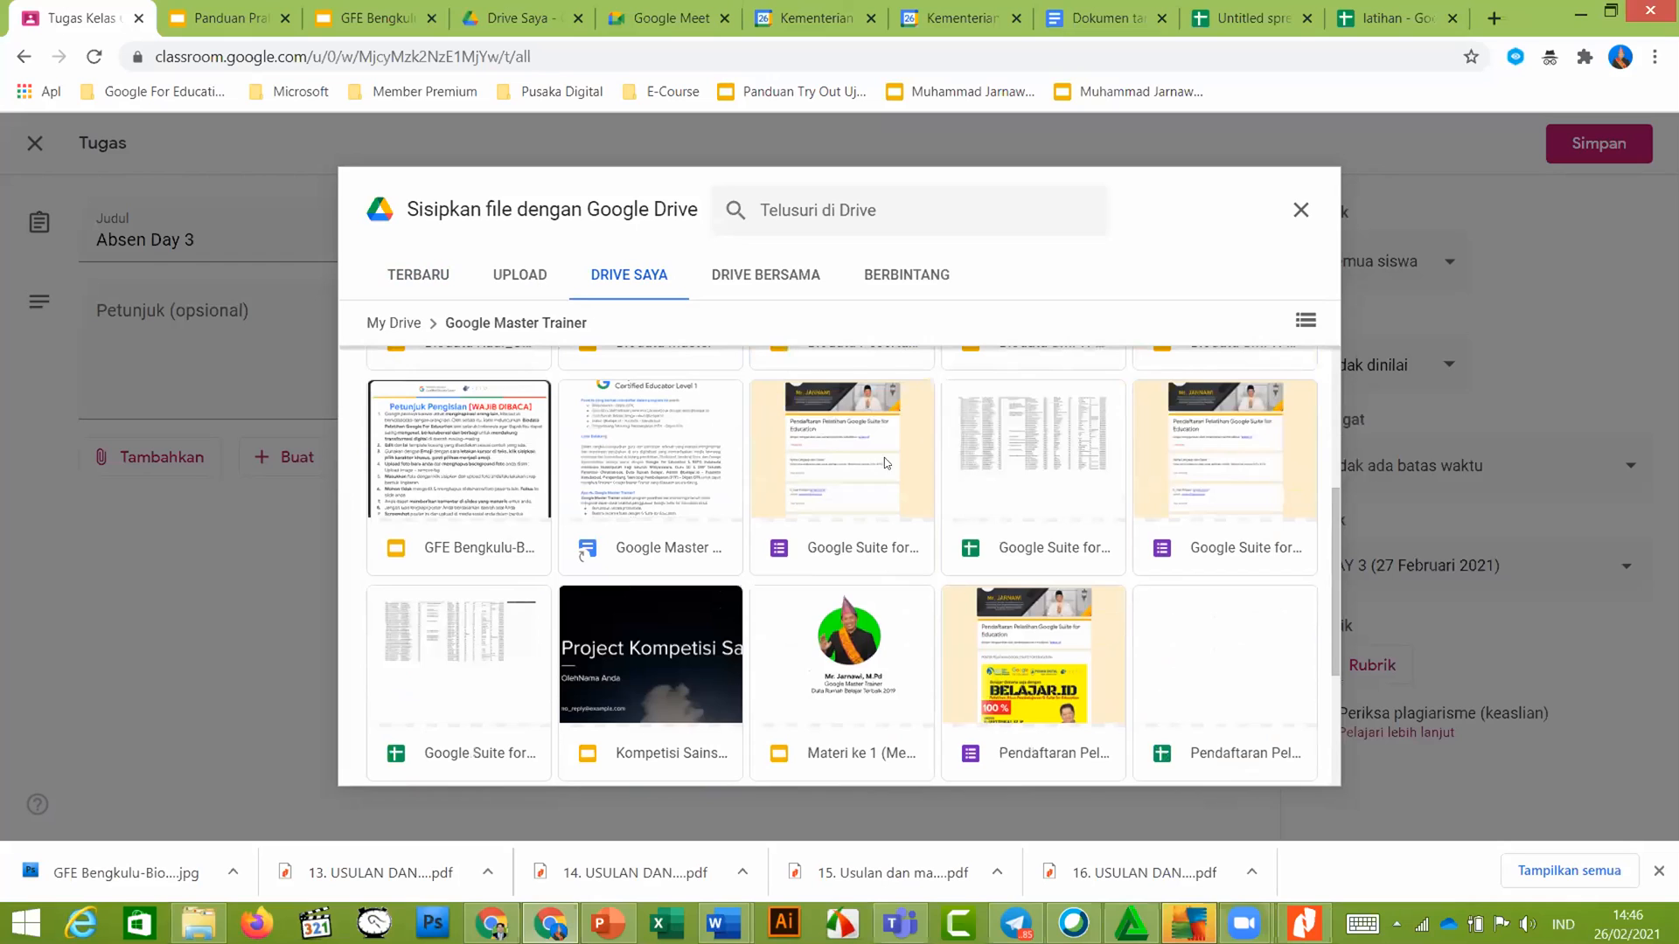
{"action": "left_click", "coordinate": [864, 460]}
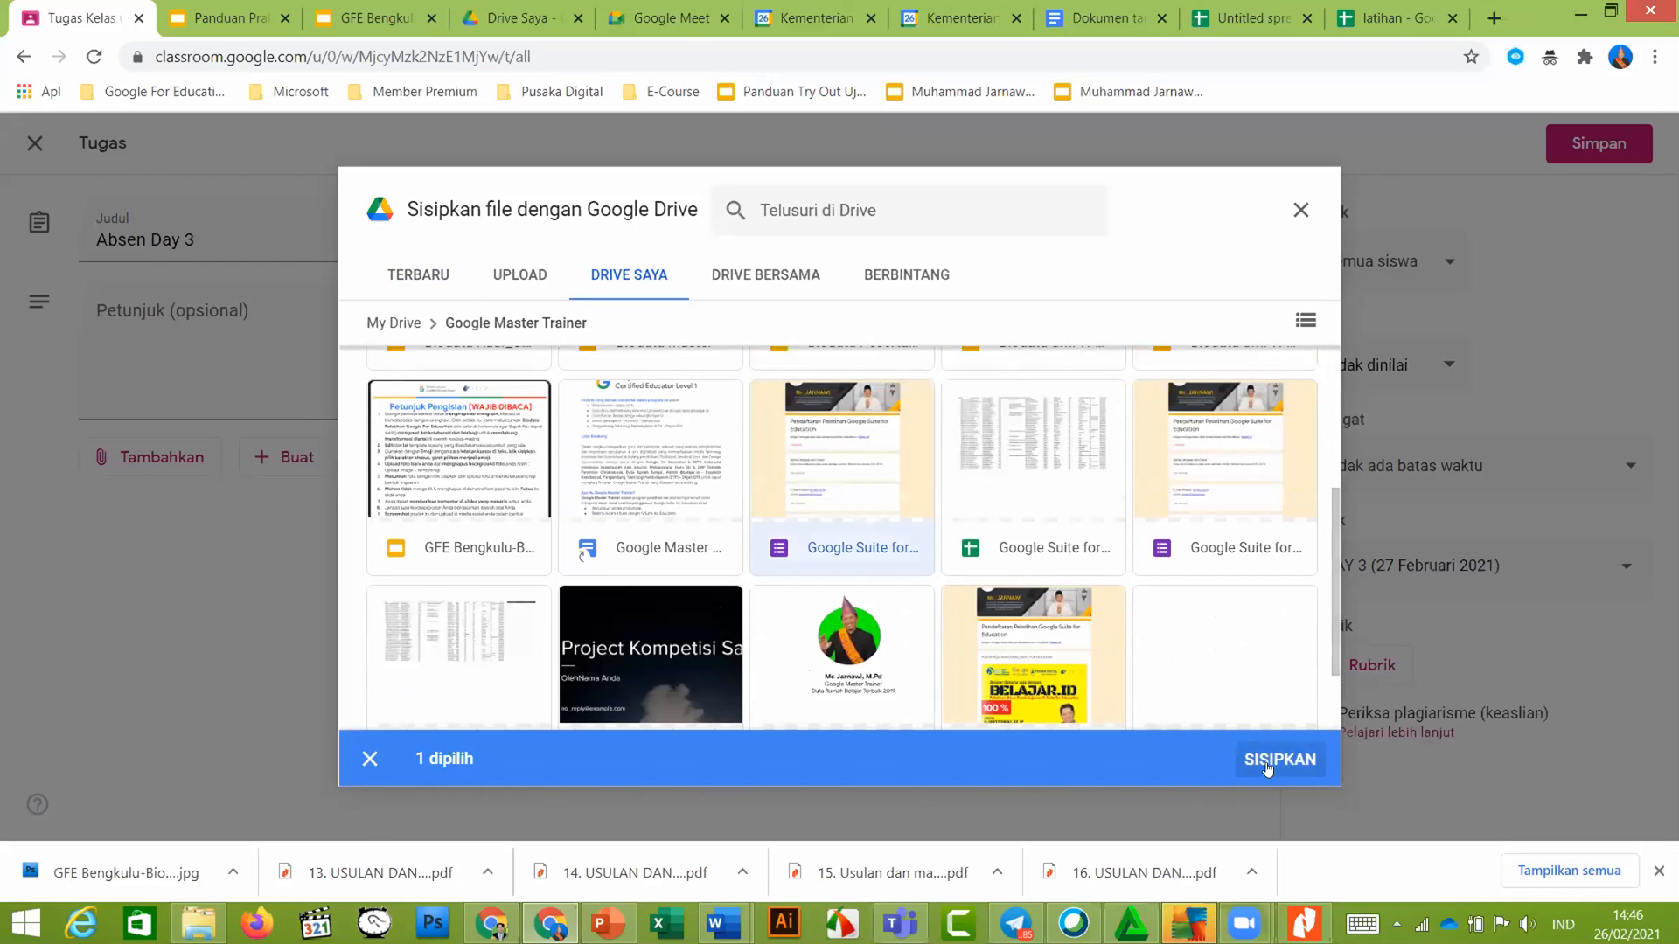
{"action": "left_click", "coordinate": [1268, 769]}
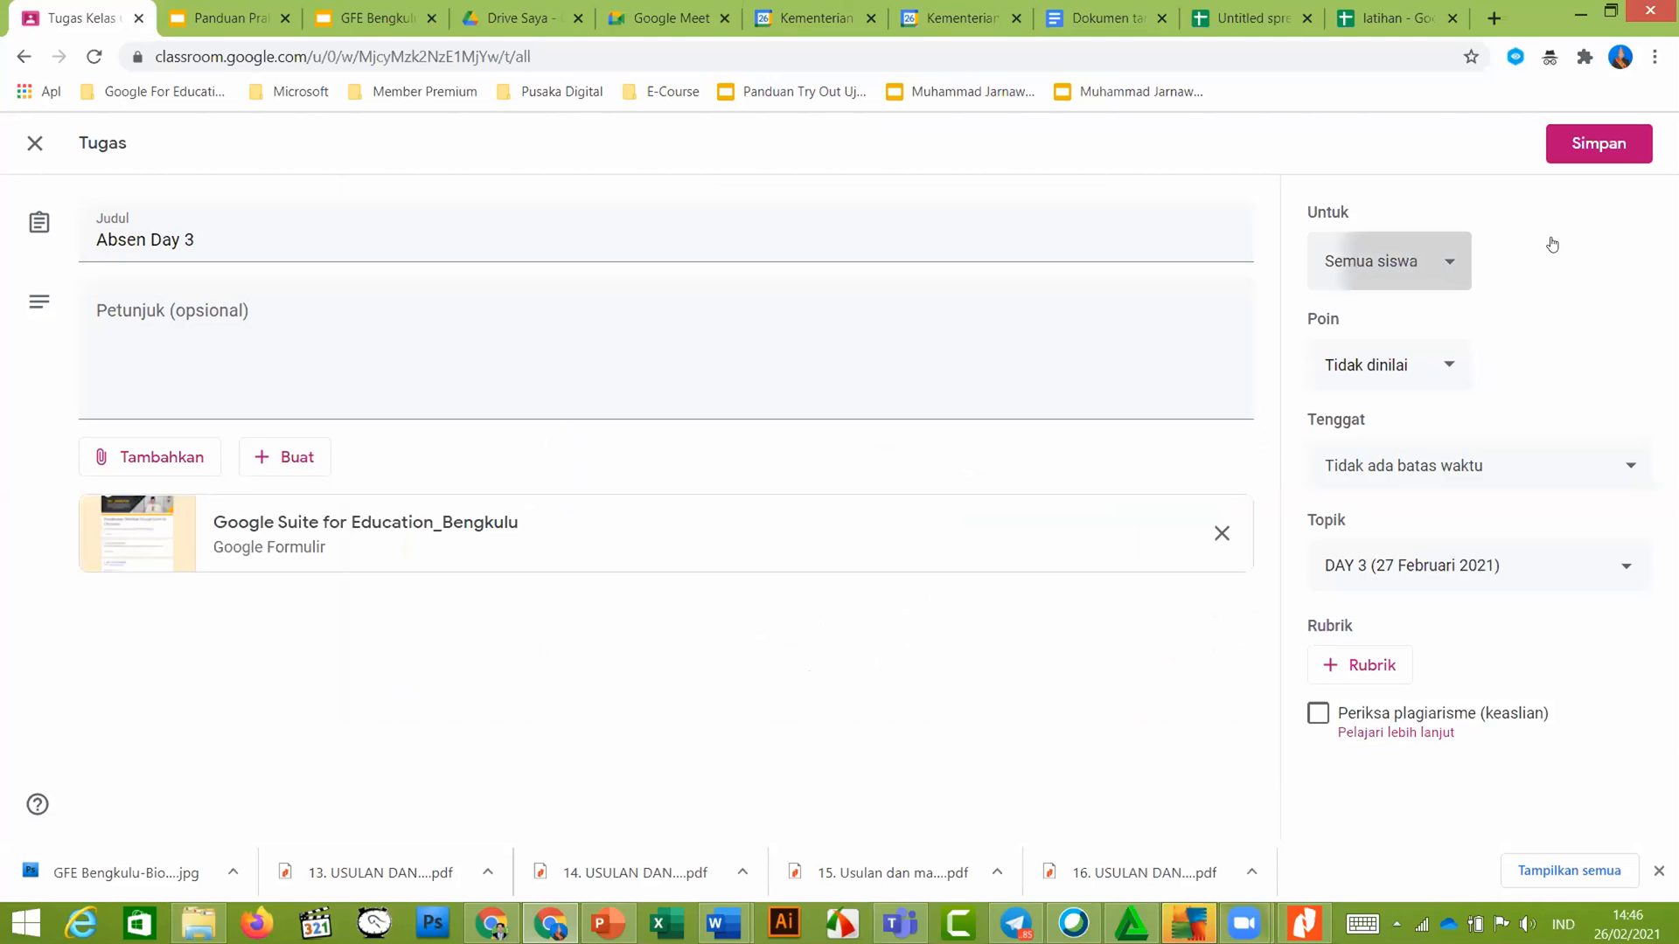
Keep topic DAY 3 and no due date, then save the Absen Day 3 assignment
{"action": "left_click", "coordinate": [1626, 273]}
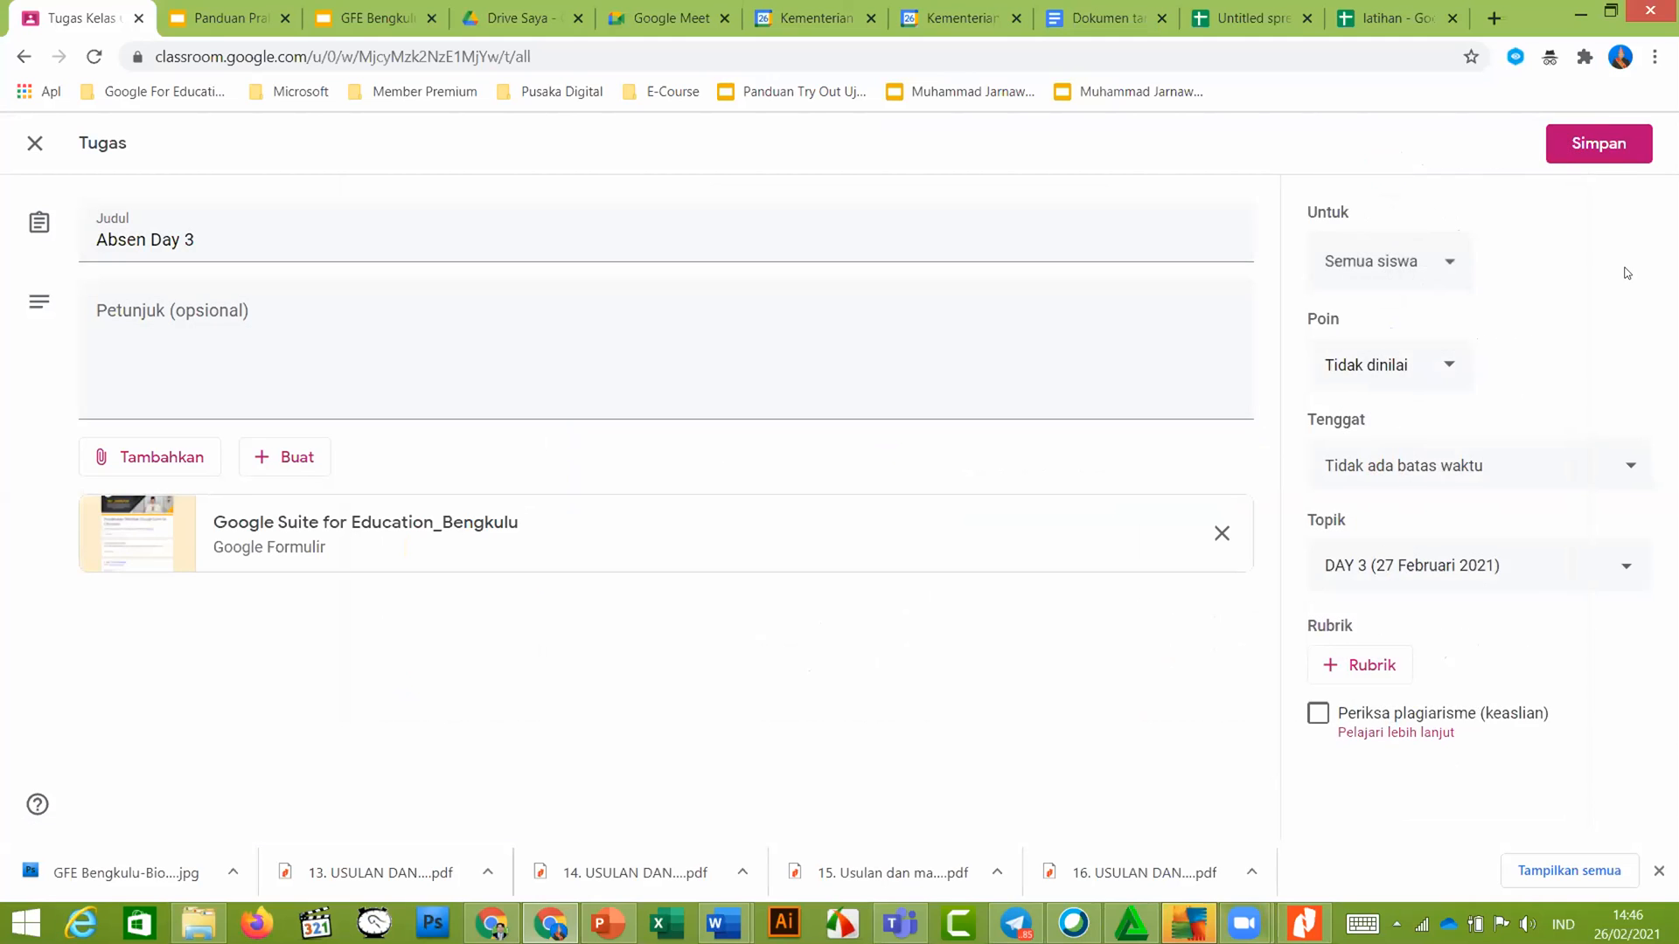
{"action": "left_click", "coordinate": [1518, 567]}
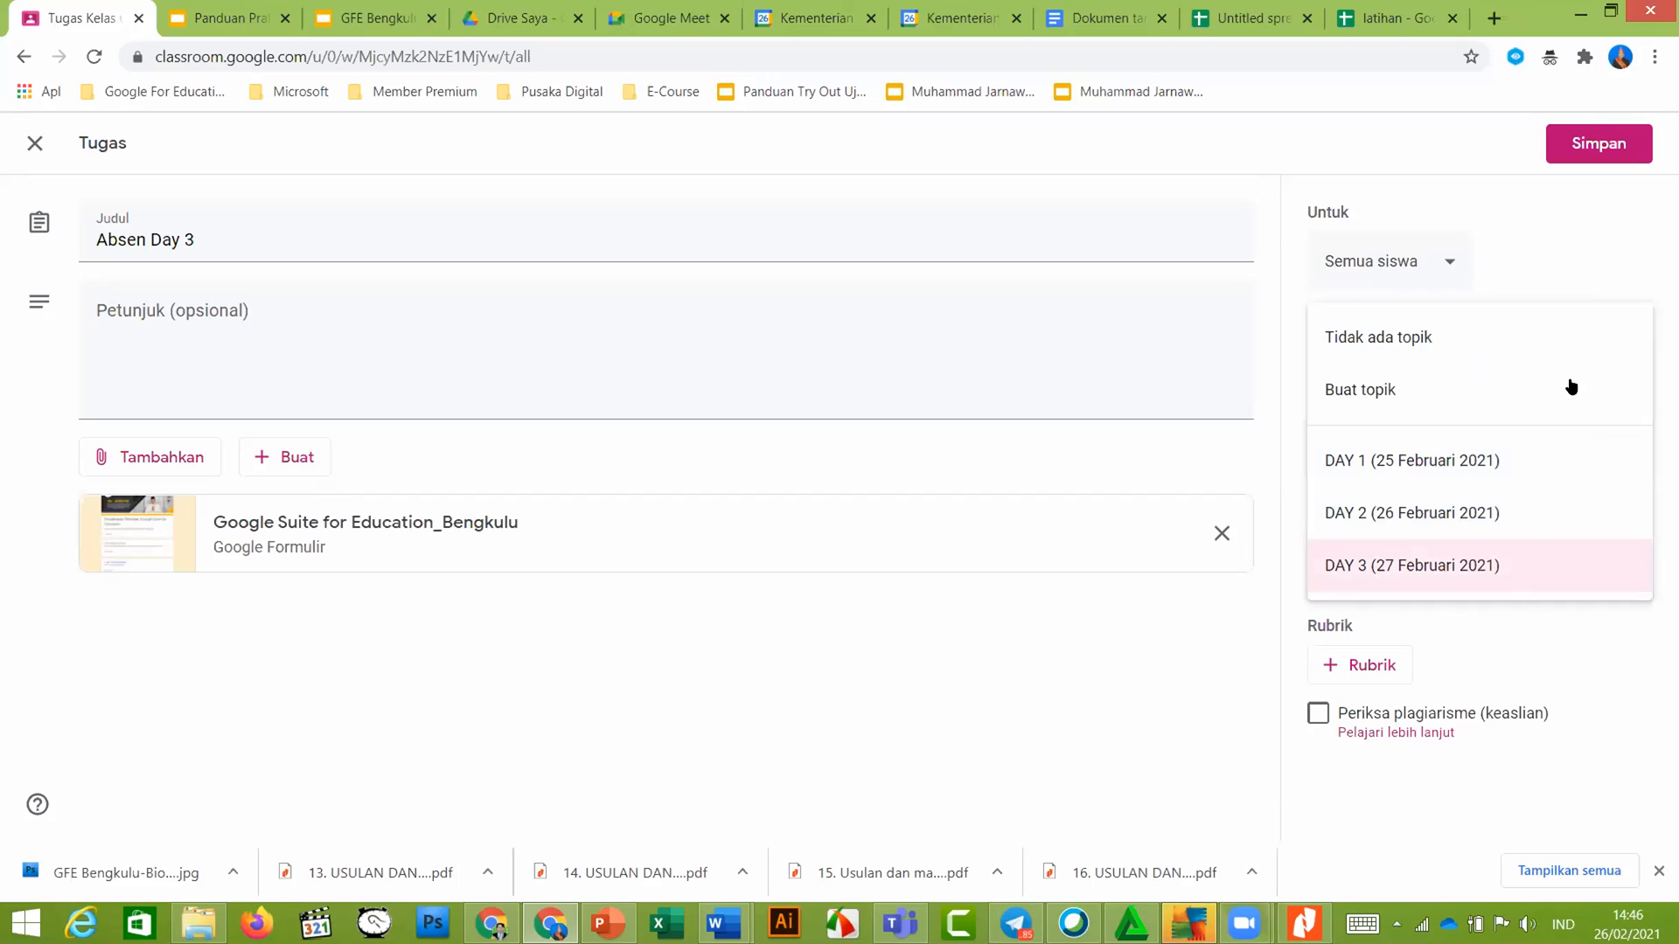
{"action": "left_click", "coordinate": [1600, 243]}
{"action": "left_click", "coordinate": [1582, 458]}
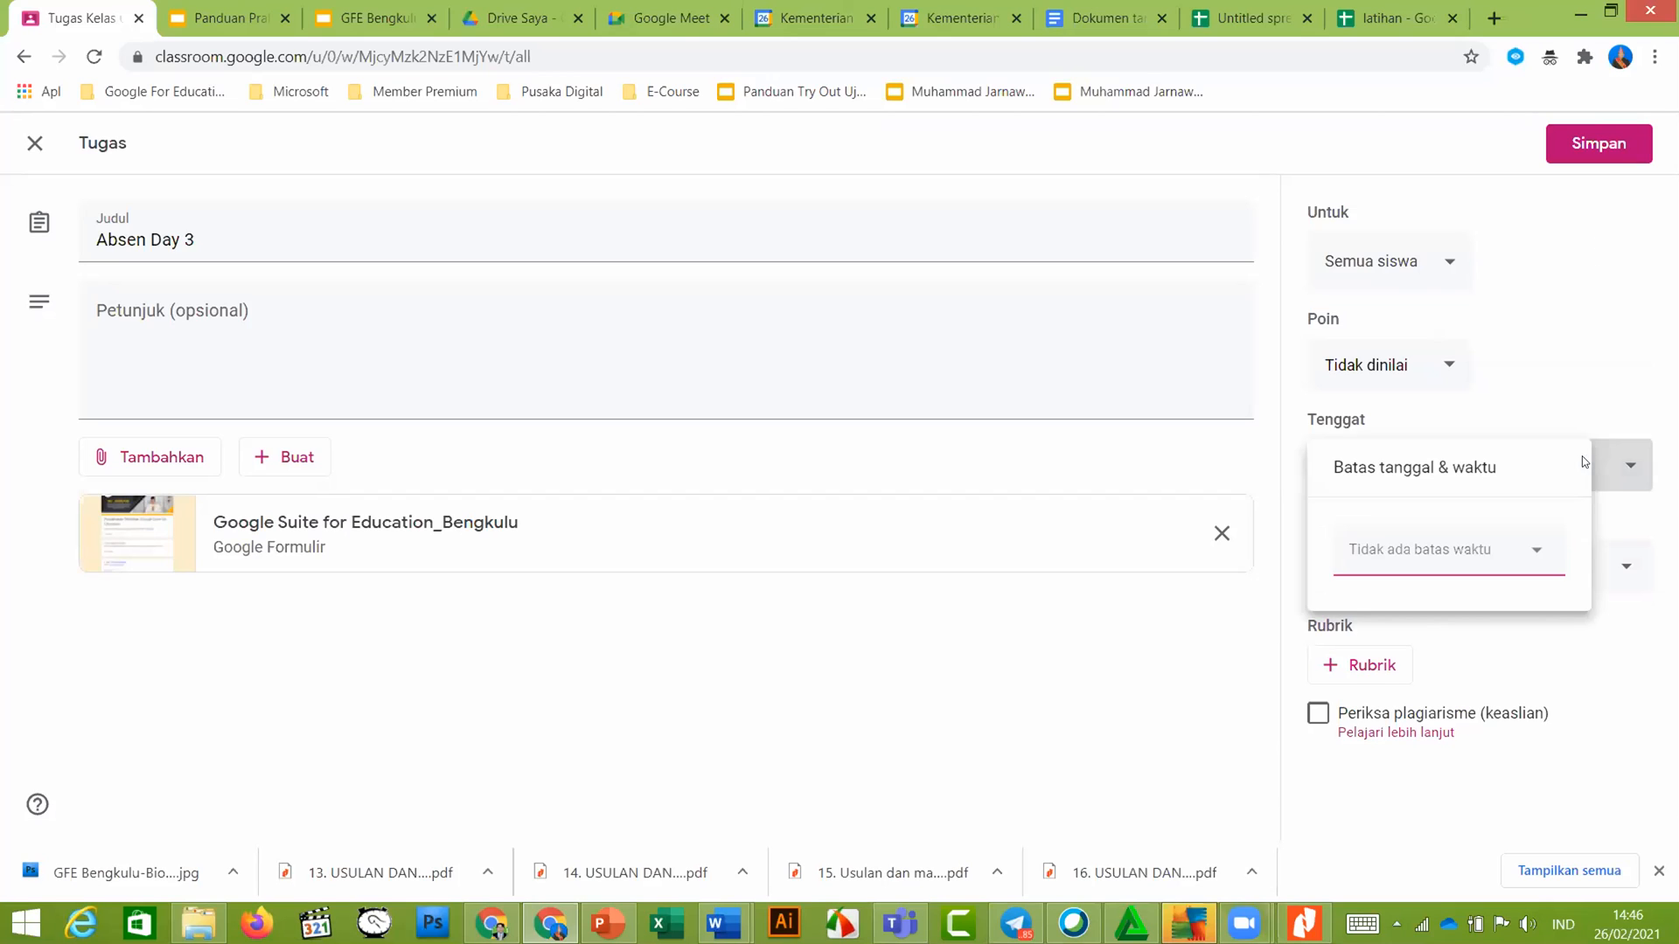
{"action": "left_click", "coordinate": [1596, 307]}
{"action": "left_click", "coordinate": [1574, 157]}
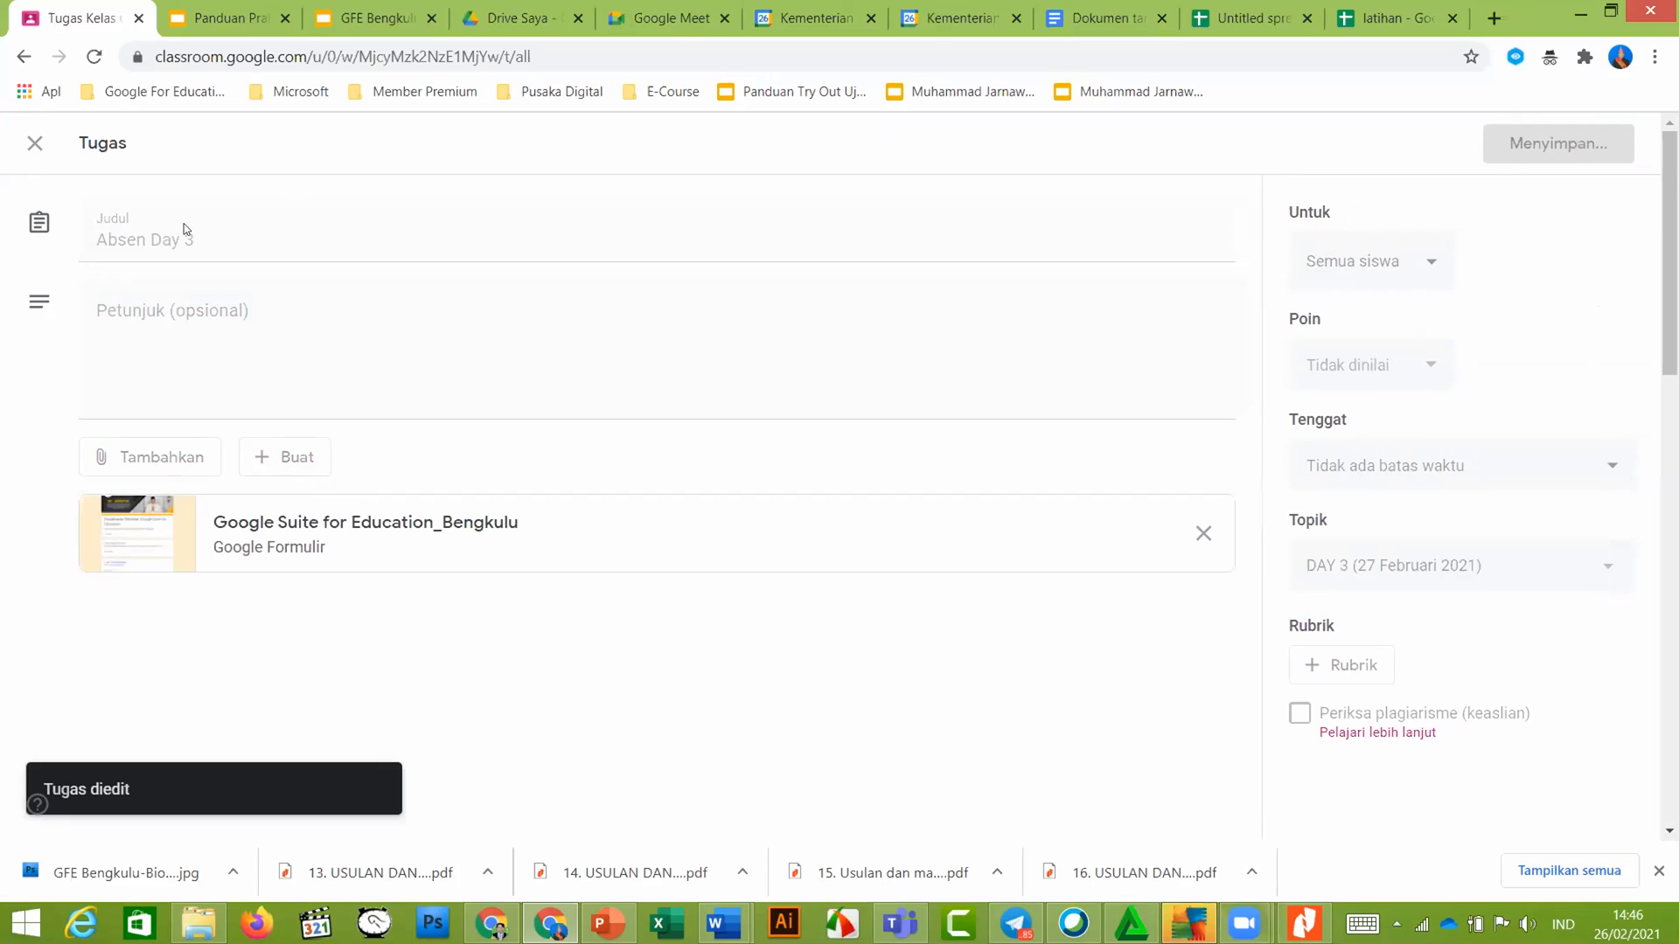
Open the Link Meeting Day 2 material in its editor to see the Zoom invite
{"action": "scroll", "coordinate": [515, 499], "scroll_direction": "down", "scroll_amount": 5}
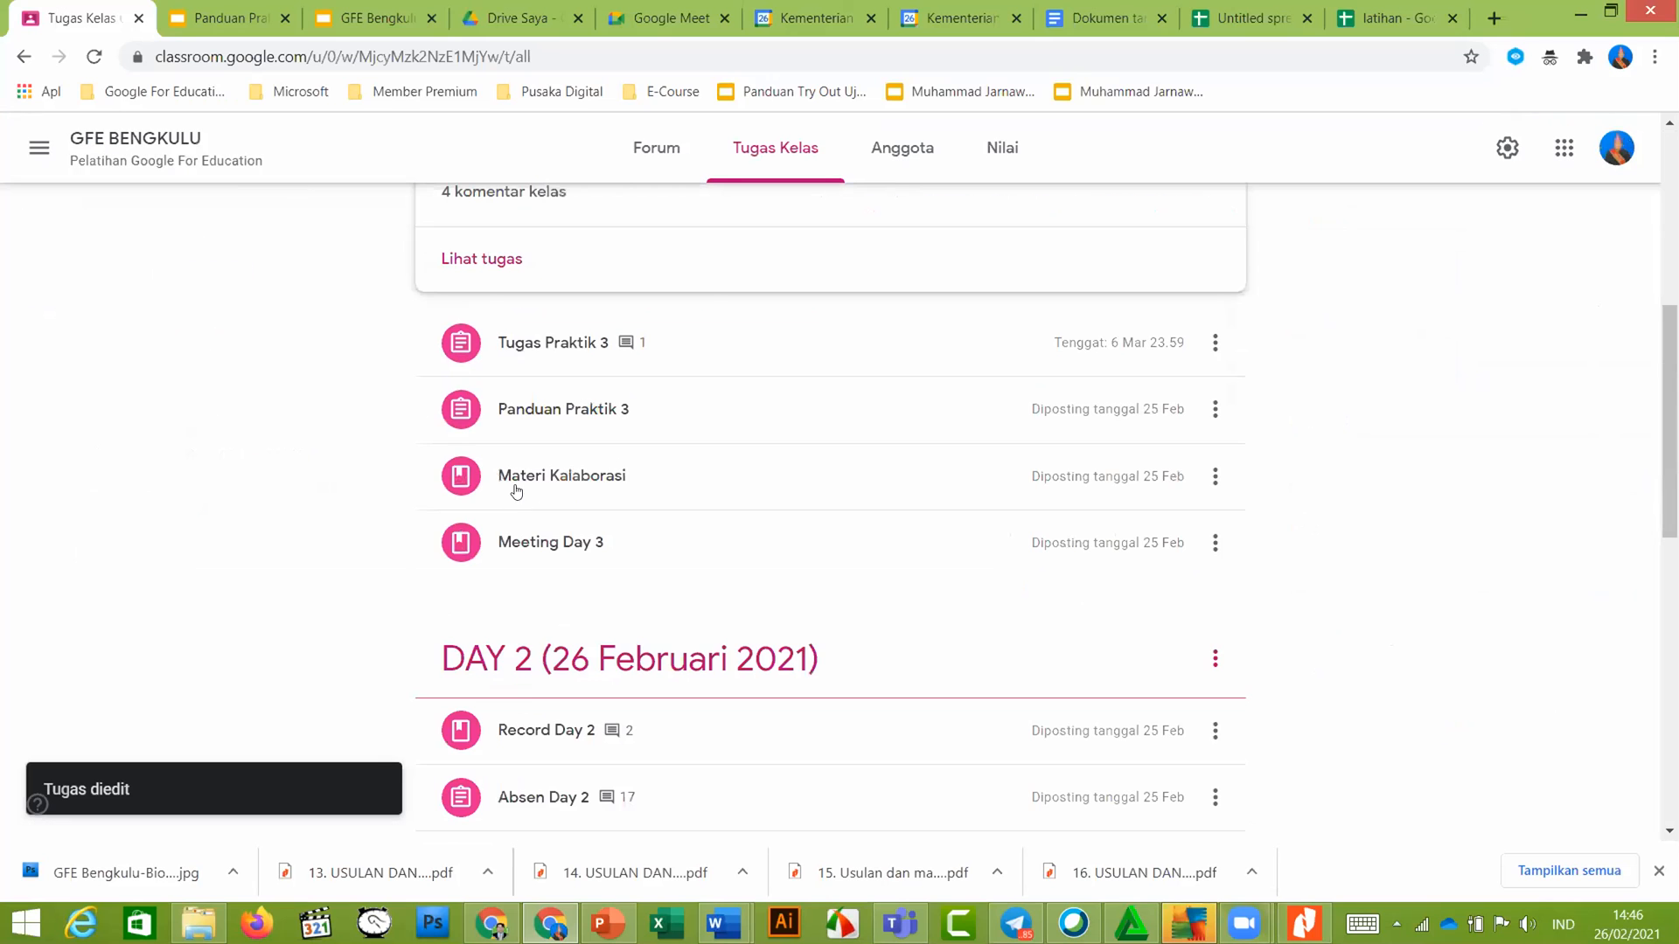
{"action": "scroll", "coordinate": [566, 476], "scroll_direction": "down", "scroll_amount": 2}
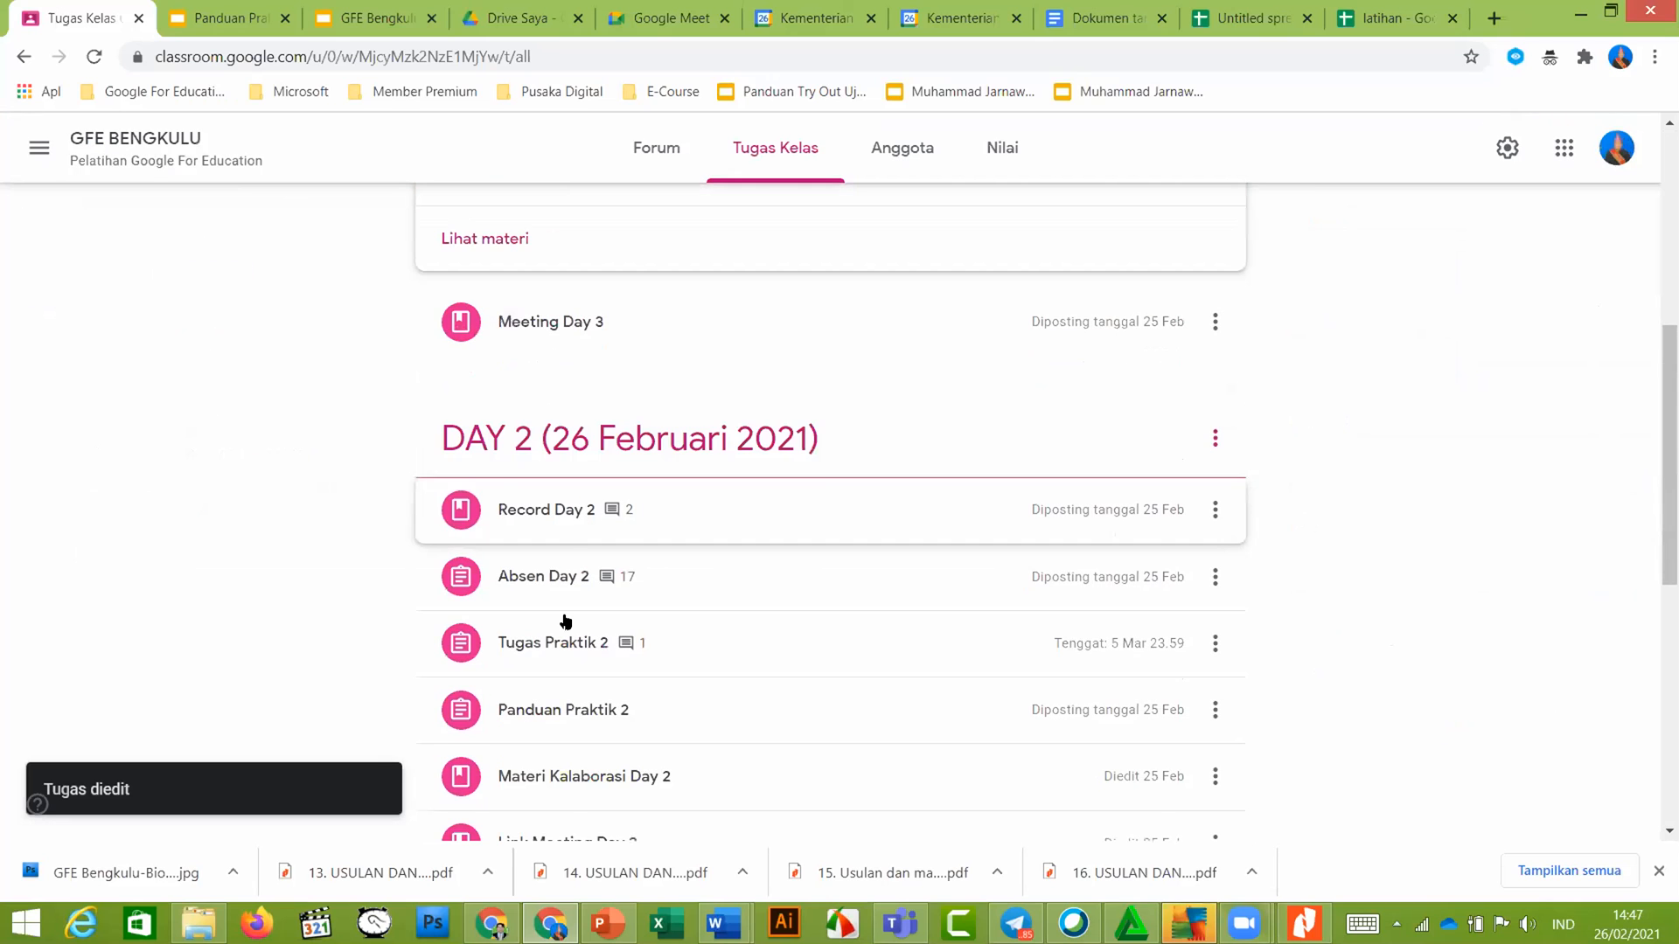
{"action": "scroll", "coordinate": [567, 623], "scroll_direction": "down", "scroll_amount": 3}
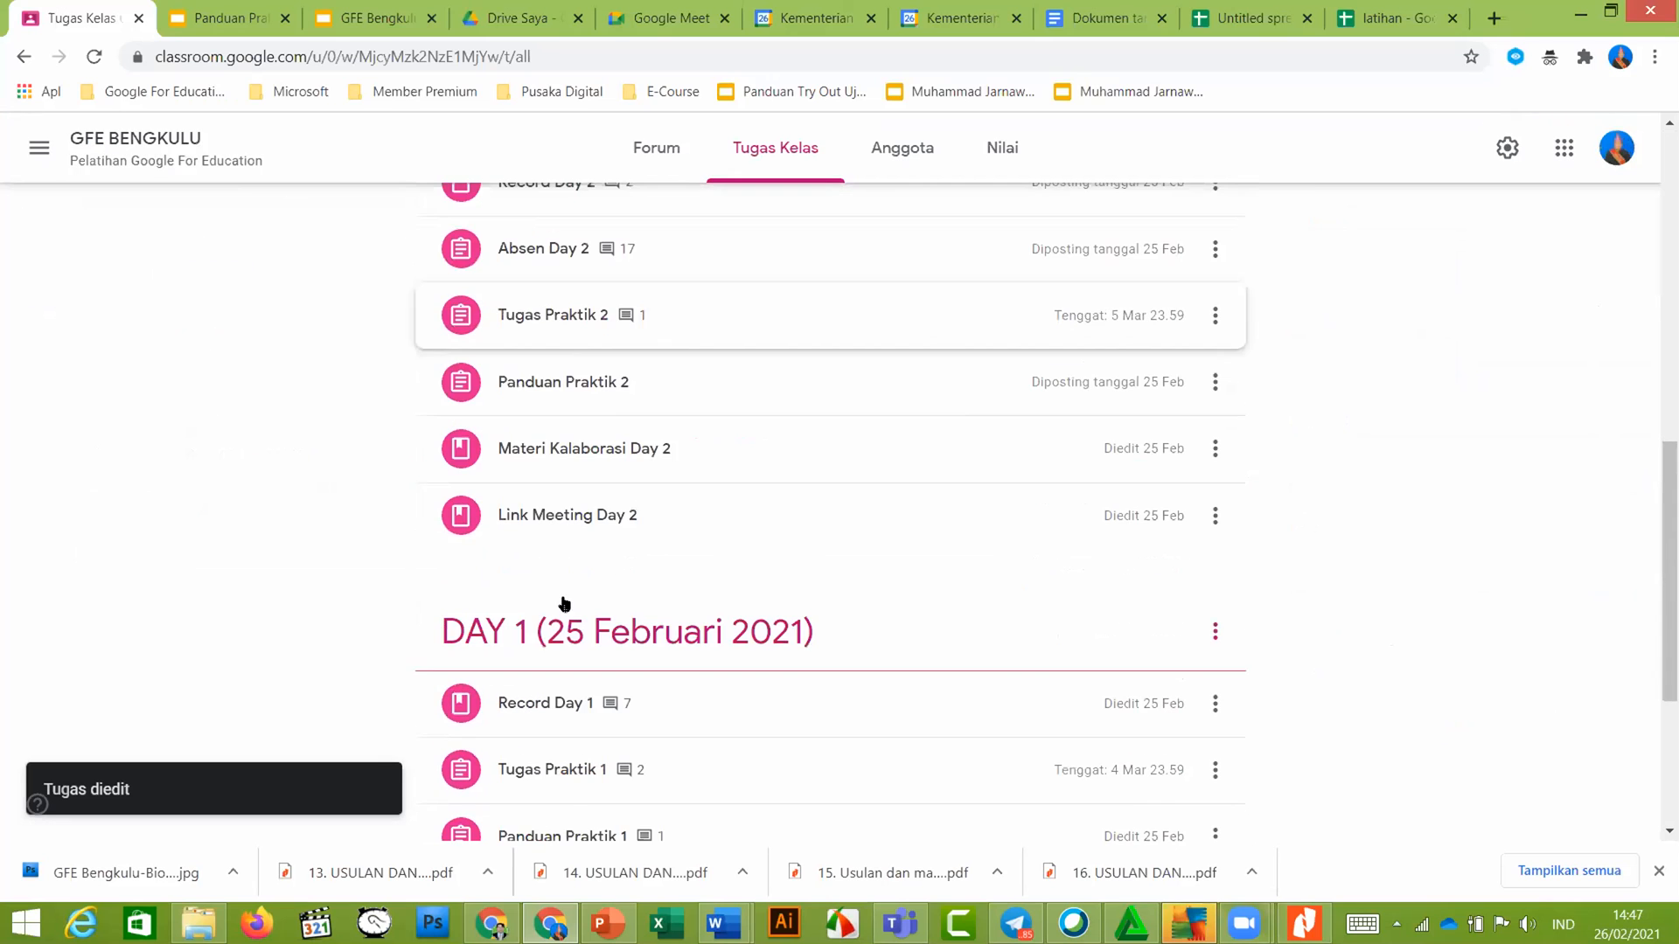
{"action": "left_click", "coordinate": [555, 525]}
{"action": "left_click", "coordinate": [1215, 532]}
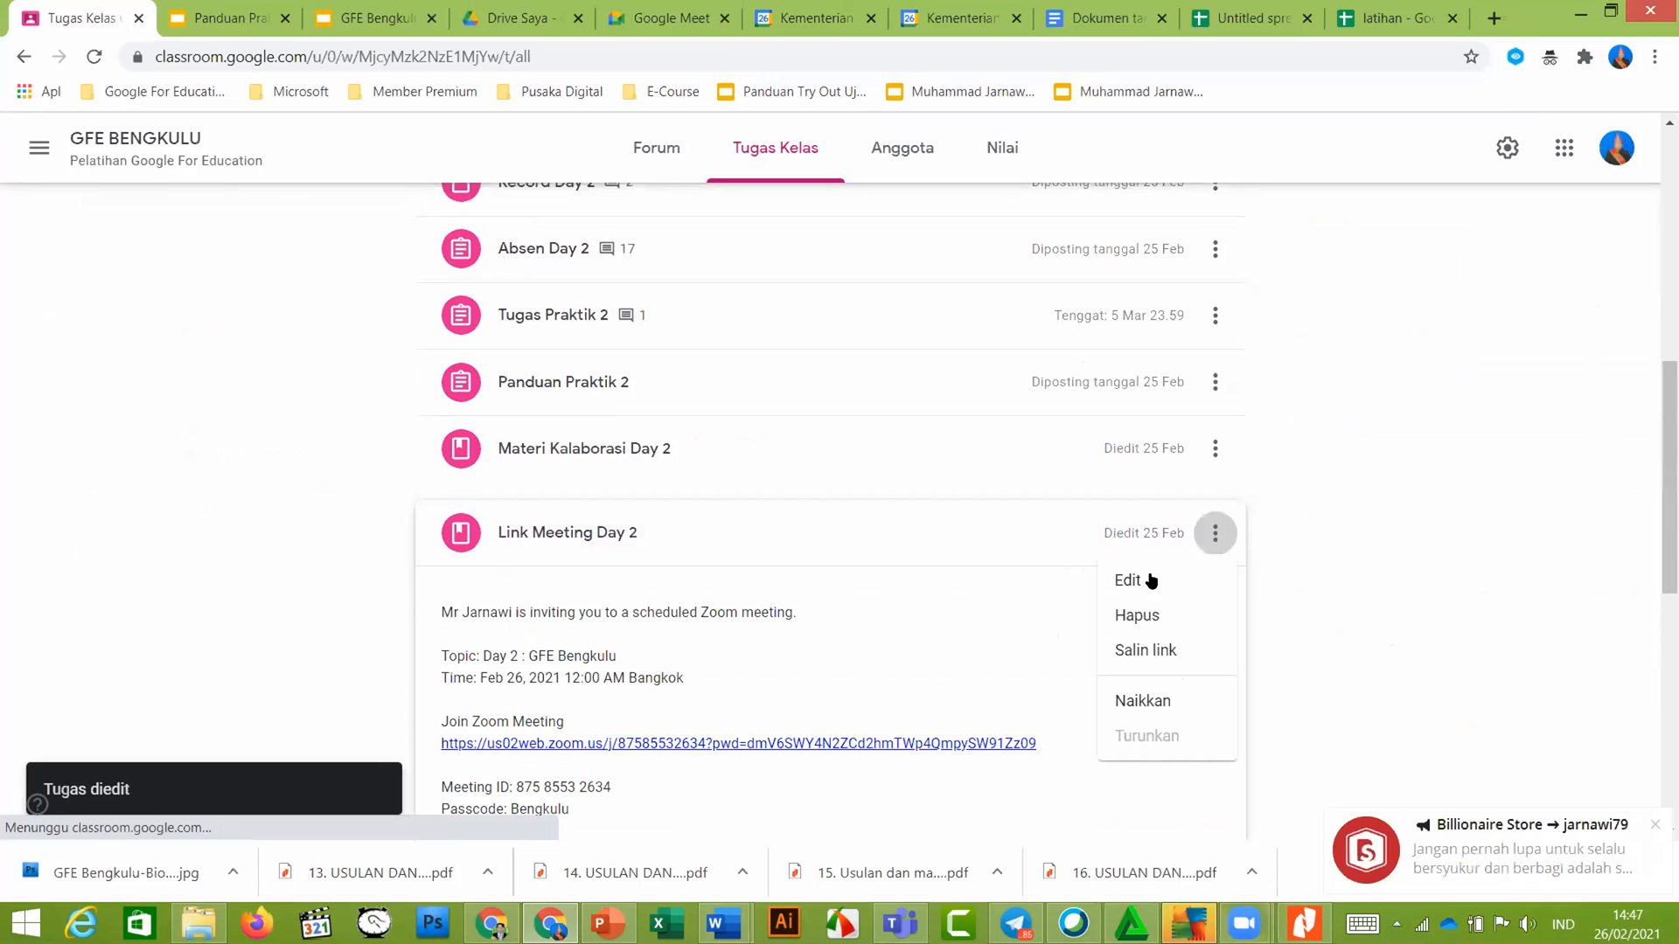
{"action": "left_click", "coordinate": [1148, 581]}
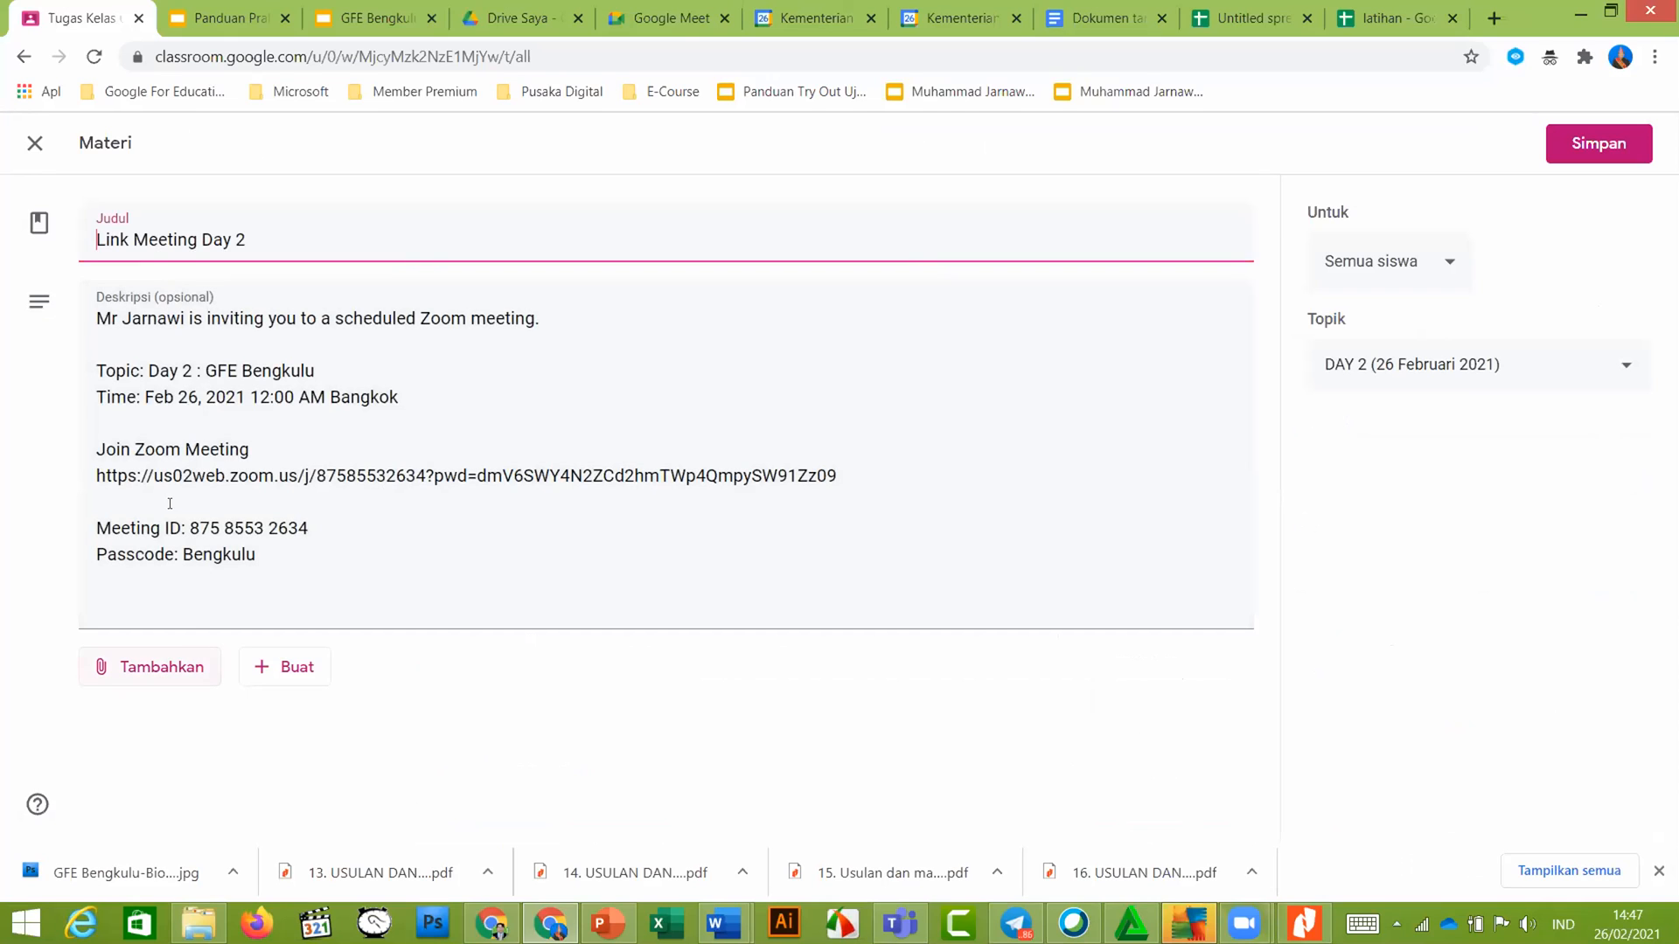
Review its student and DAY 2 topic settings, then close the editor without saving
{"action": "key", "text": "Tab"}
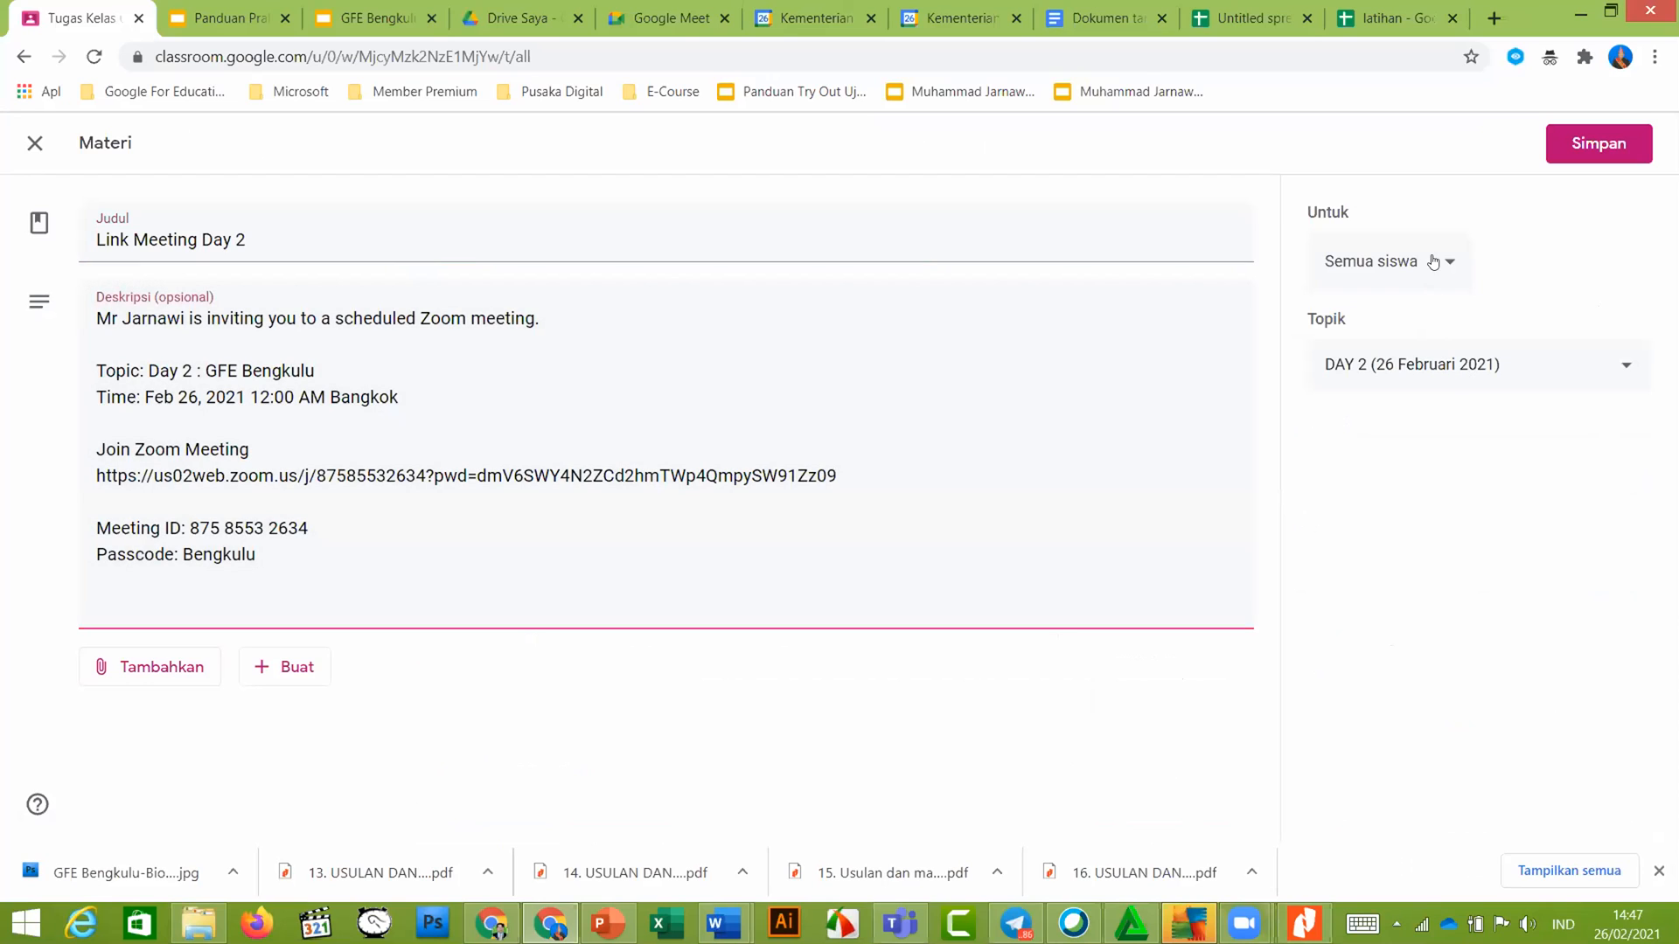
{"action": "left_click", "coordinate": [1433, 262]}
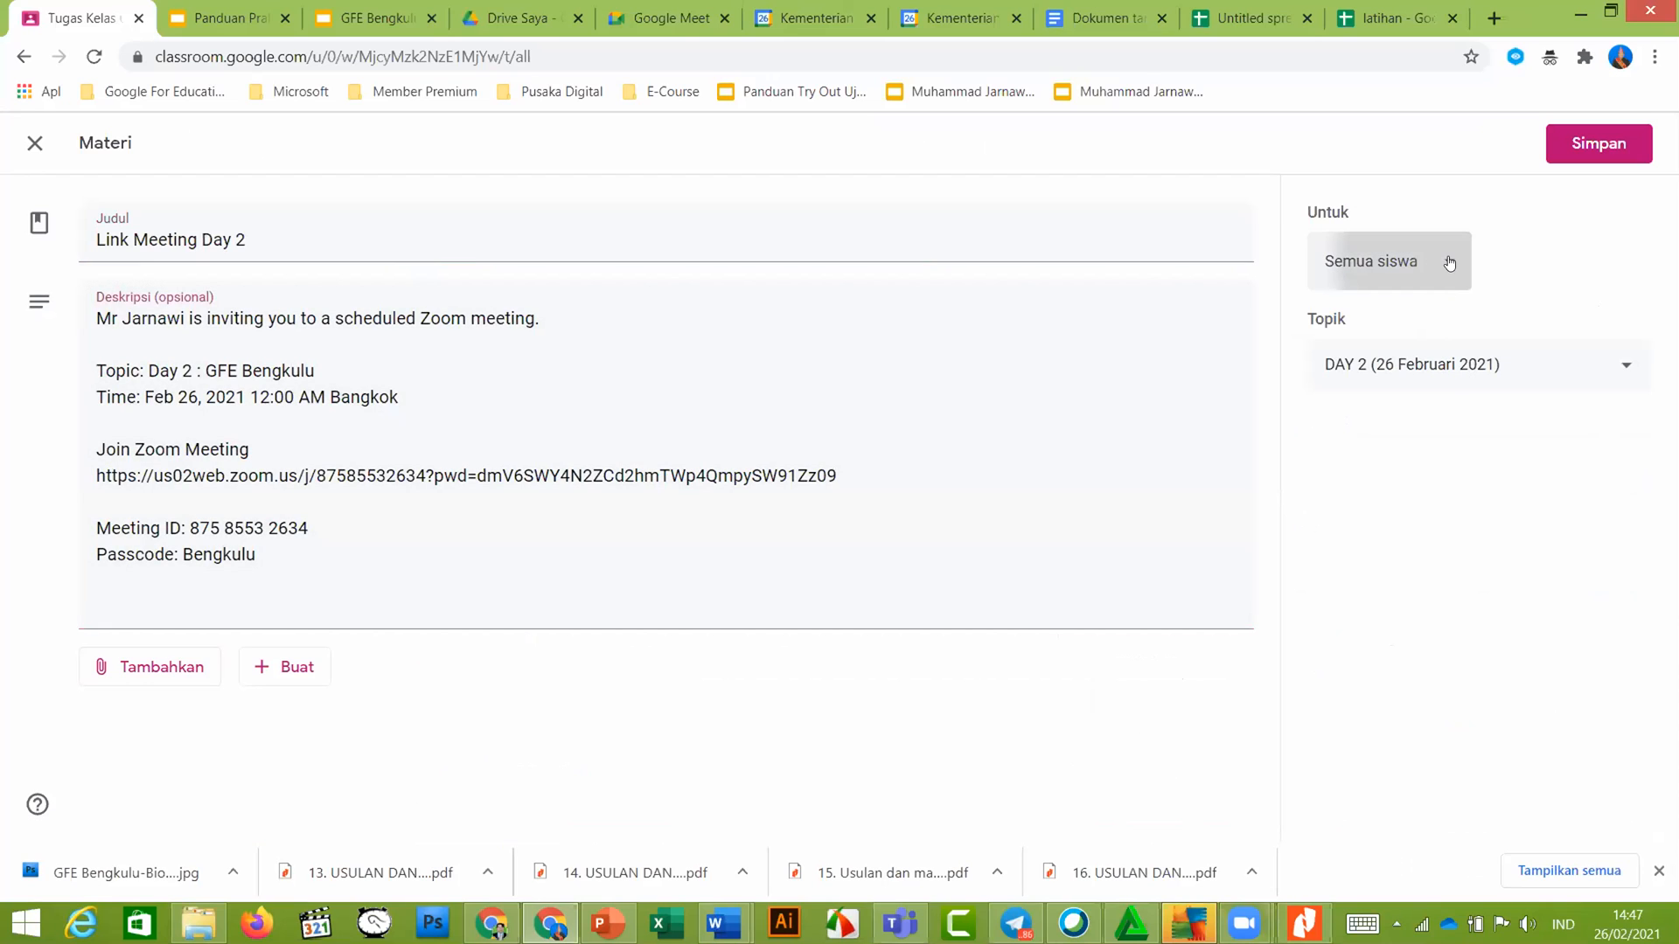
{"action": "left_click", "coordinate": [1577, 367]}
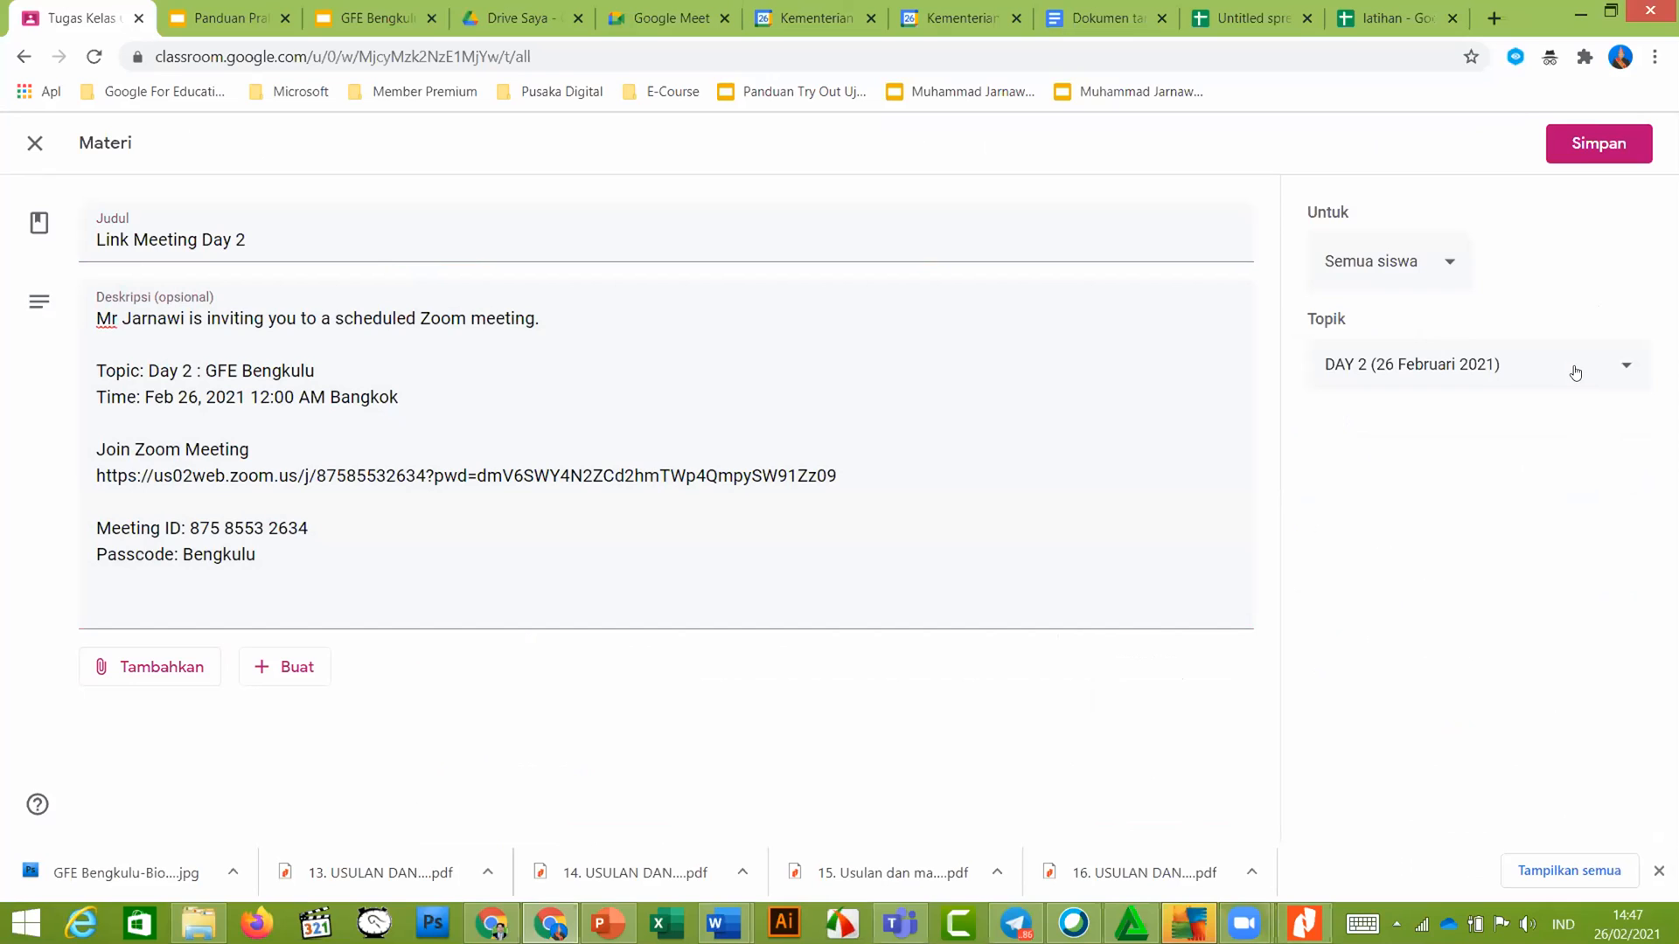
{"action": "left_click", "coordinate": [1577, 366]}
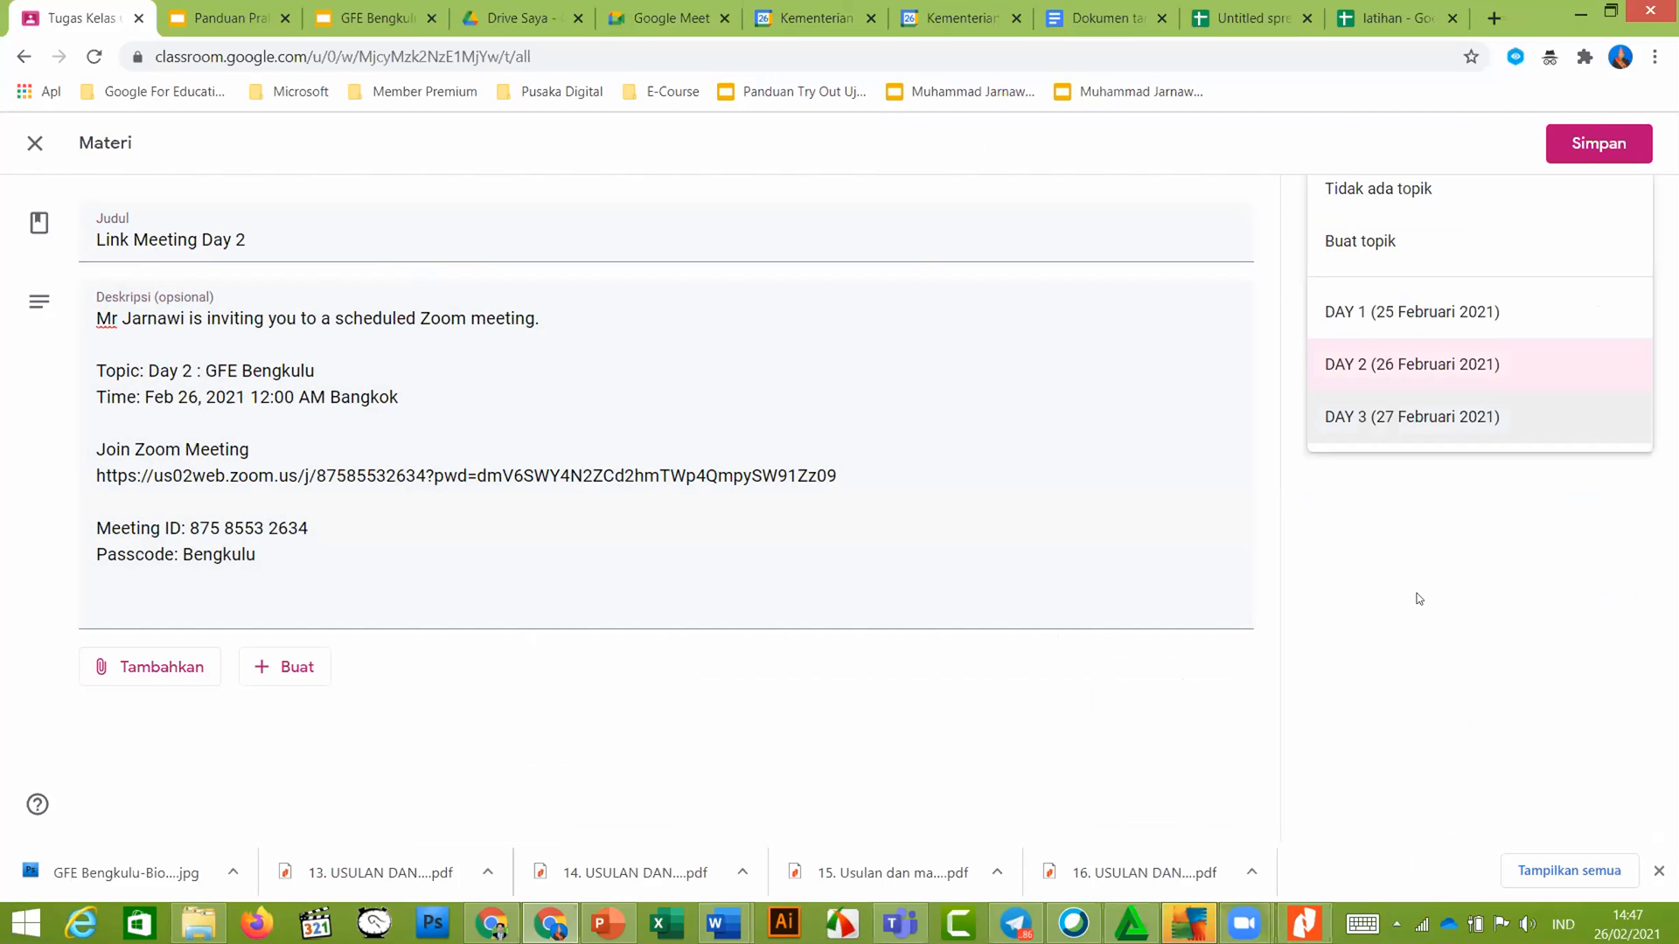
{"action": "left_click", "coordinate": [1420, 502]}
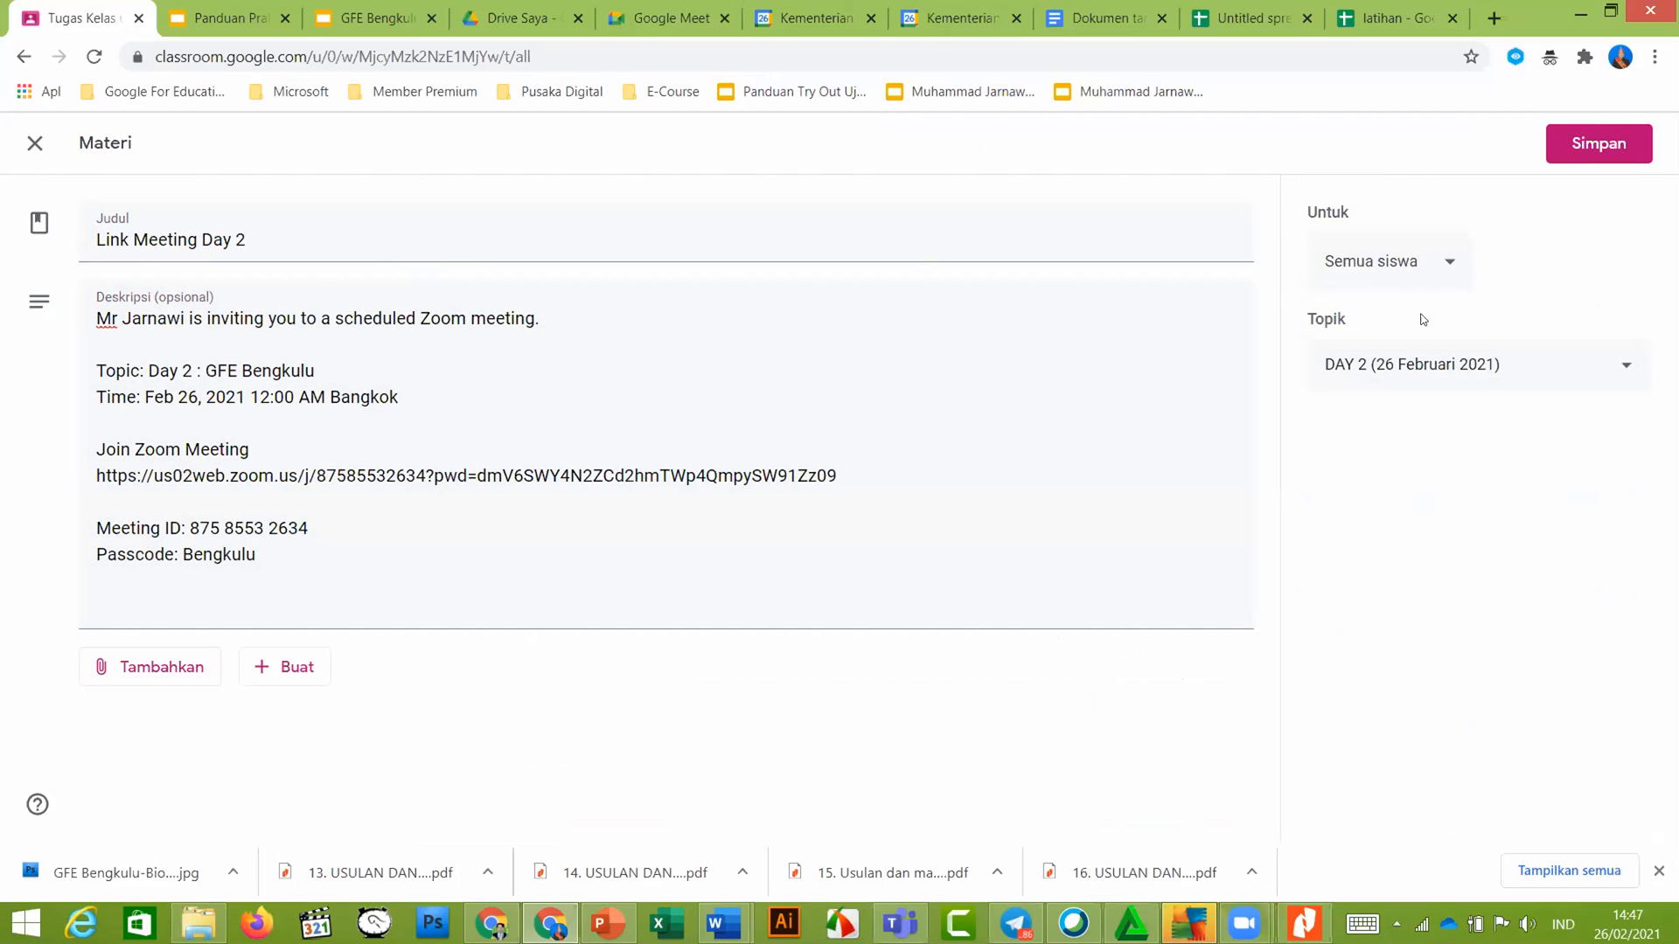
{"action": "left_click", "coordinate": [35, 144]}
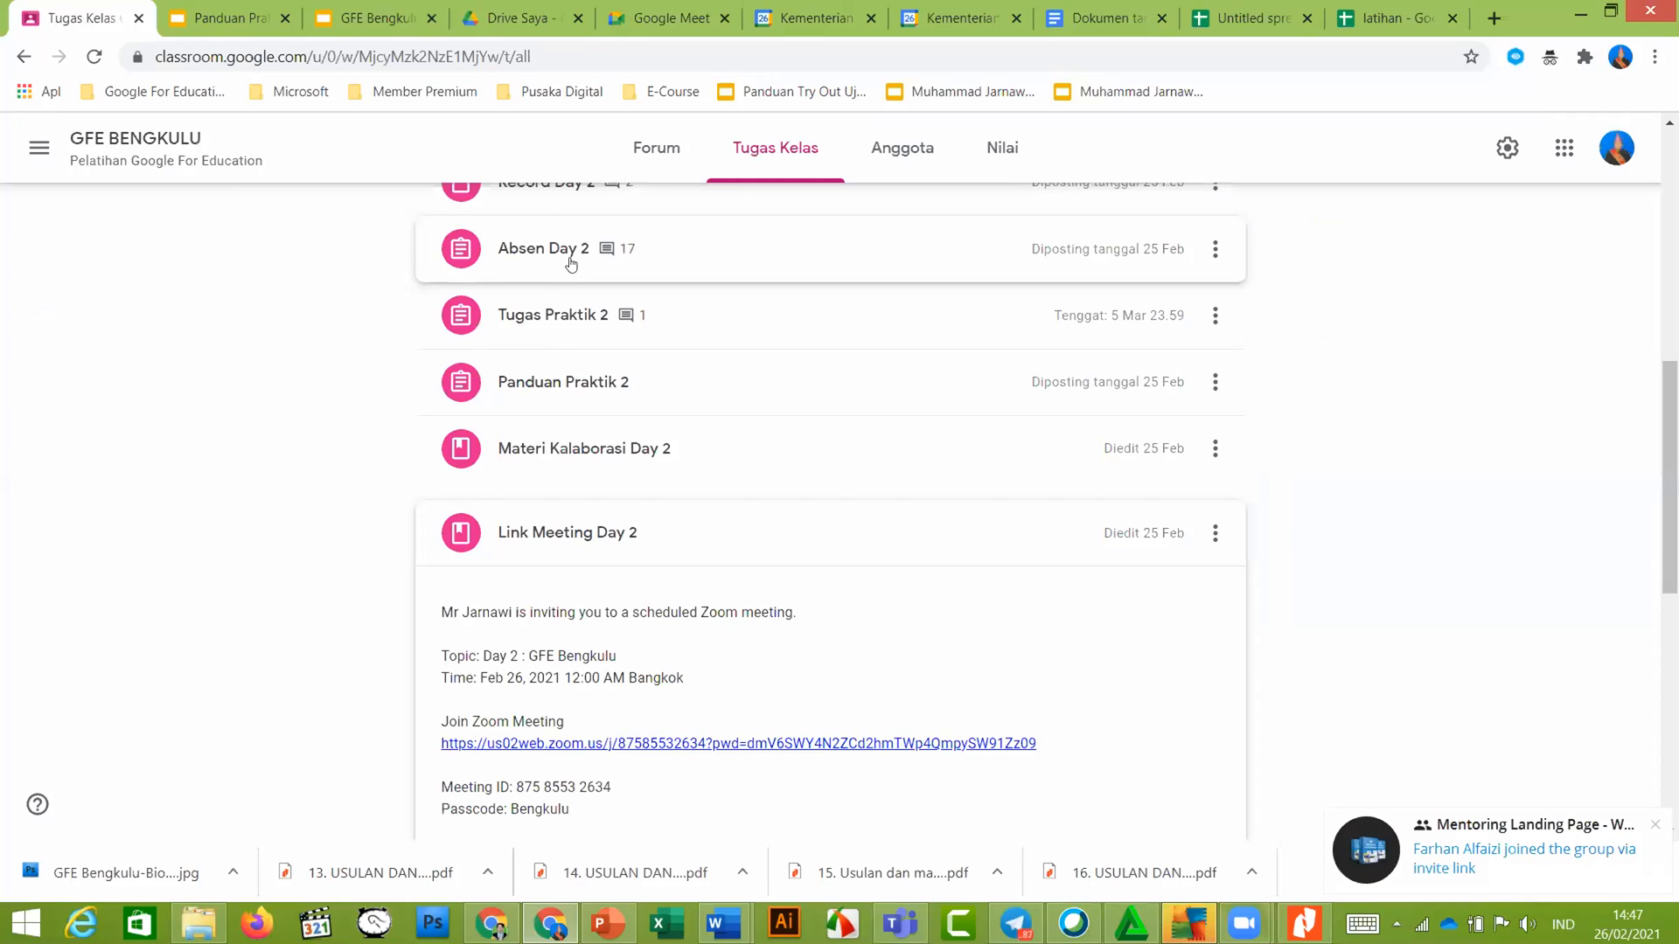
Create a new material post titled 'materri'
{"action": "left_click", "coordinate": [529, 225]}
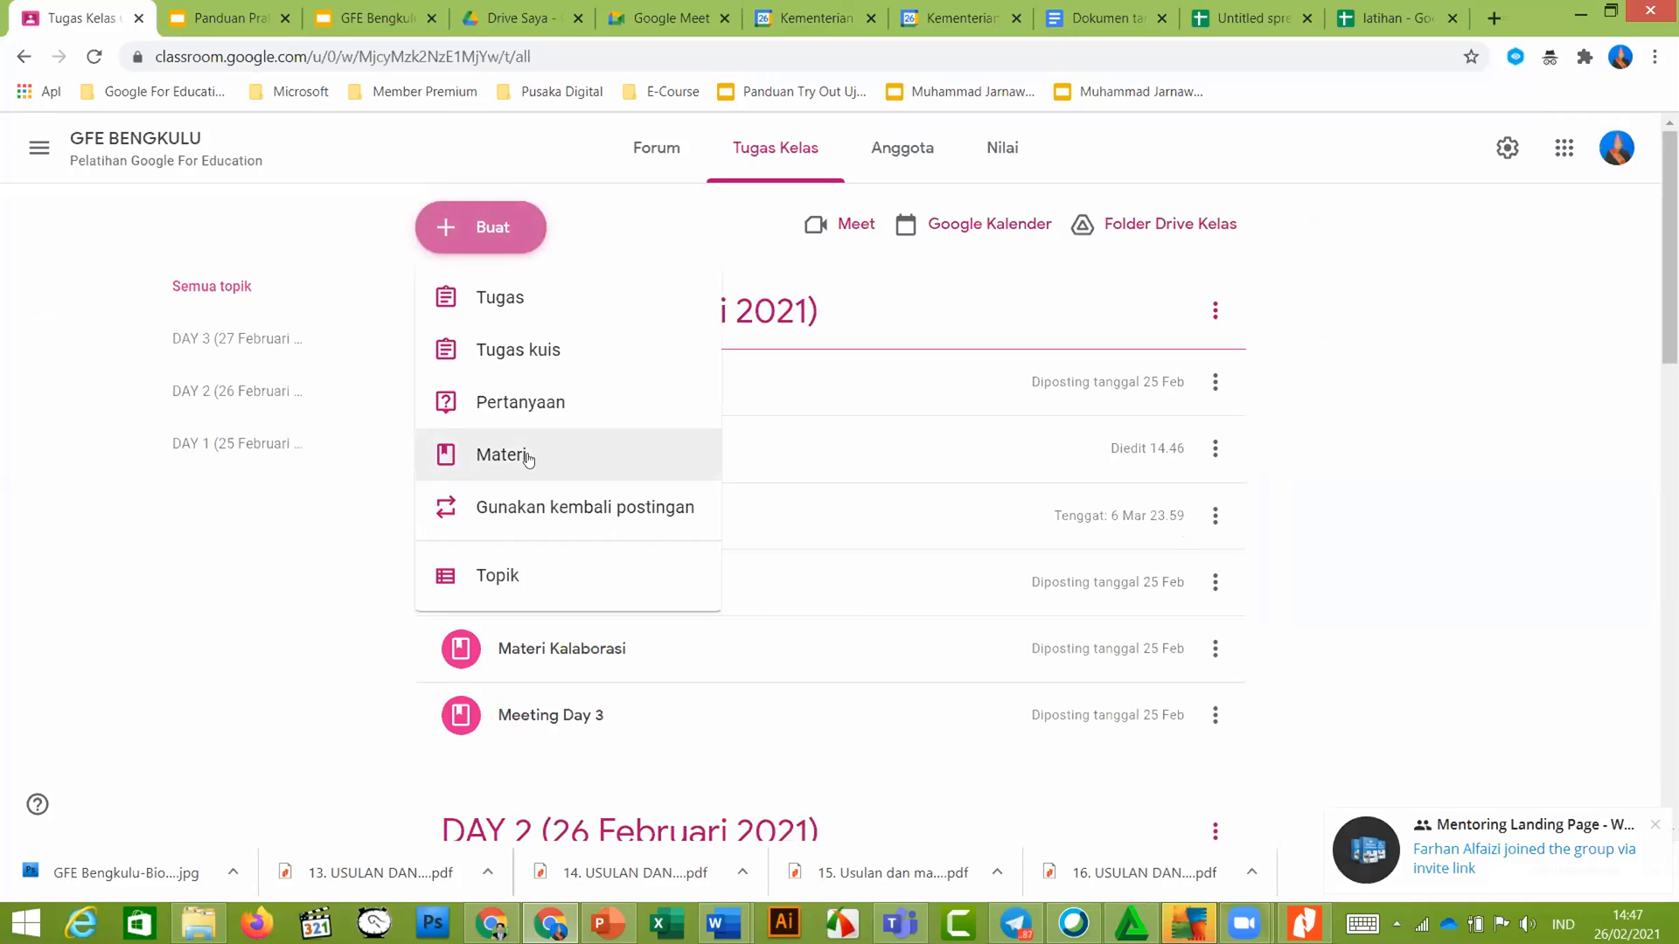
{"action": "left_click", "coordinate": [528, 457]}
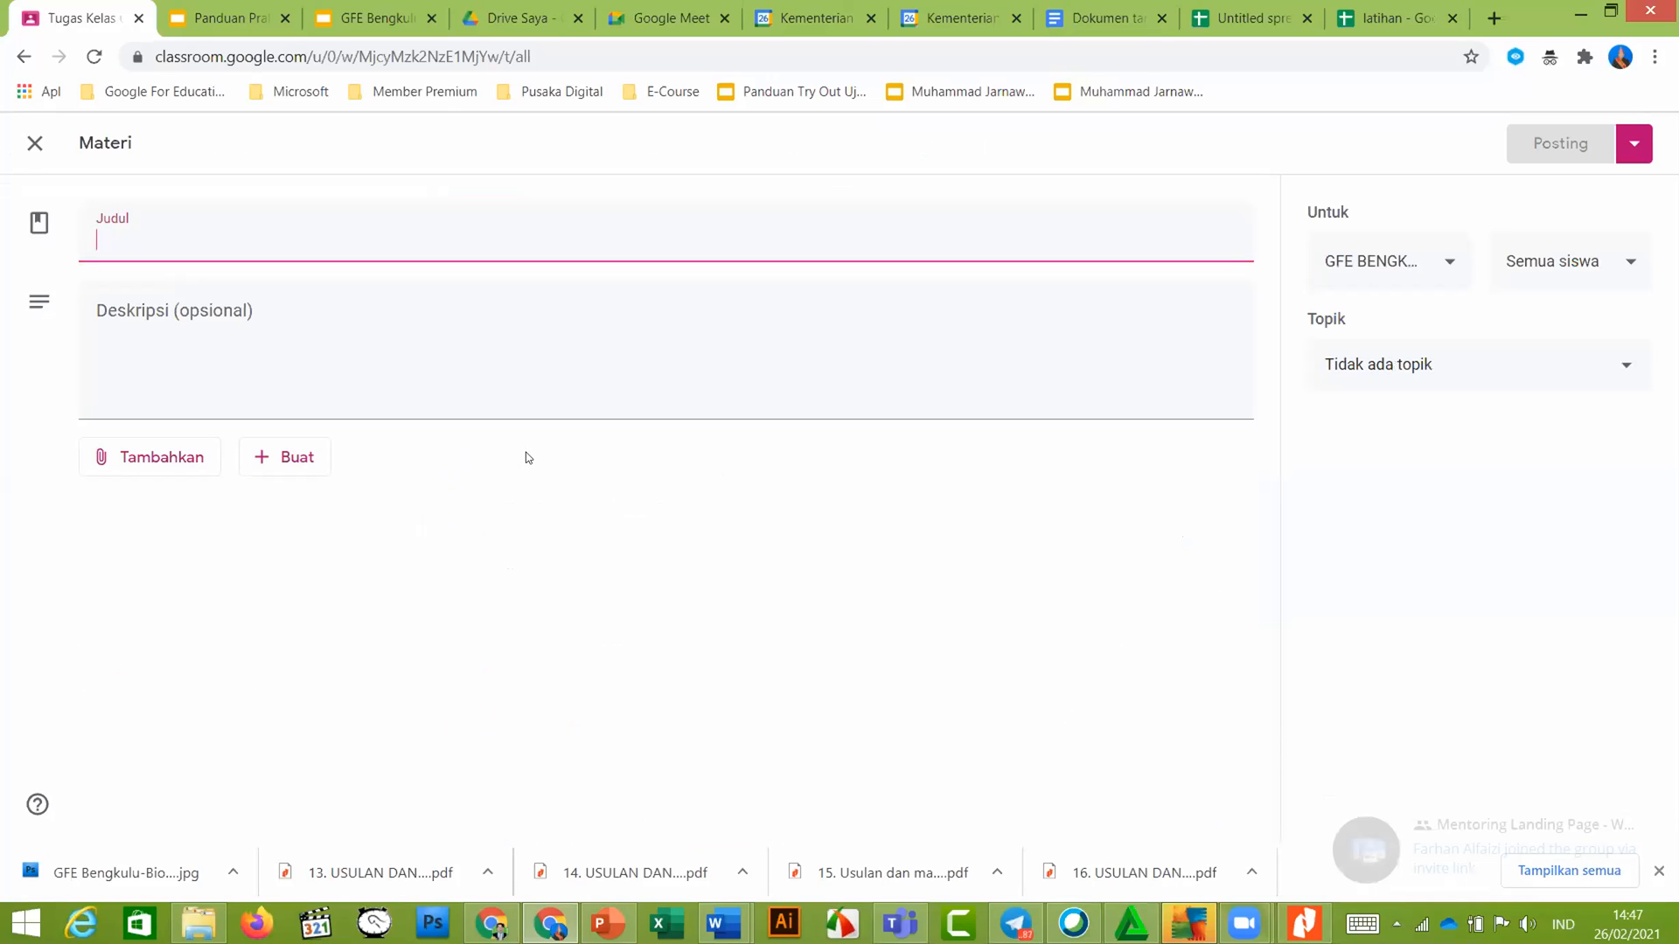
{"action": "left_click", "coordinate": [1449, 263]}
{"action": "left_click", "coordinate": [1551, 184]}
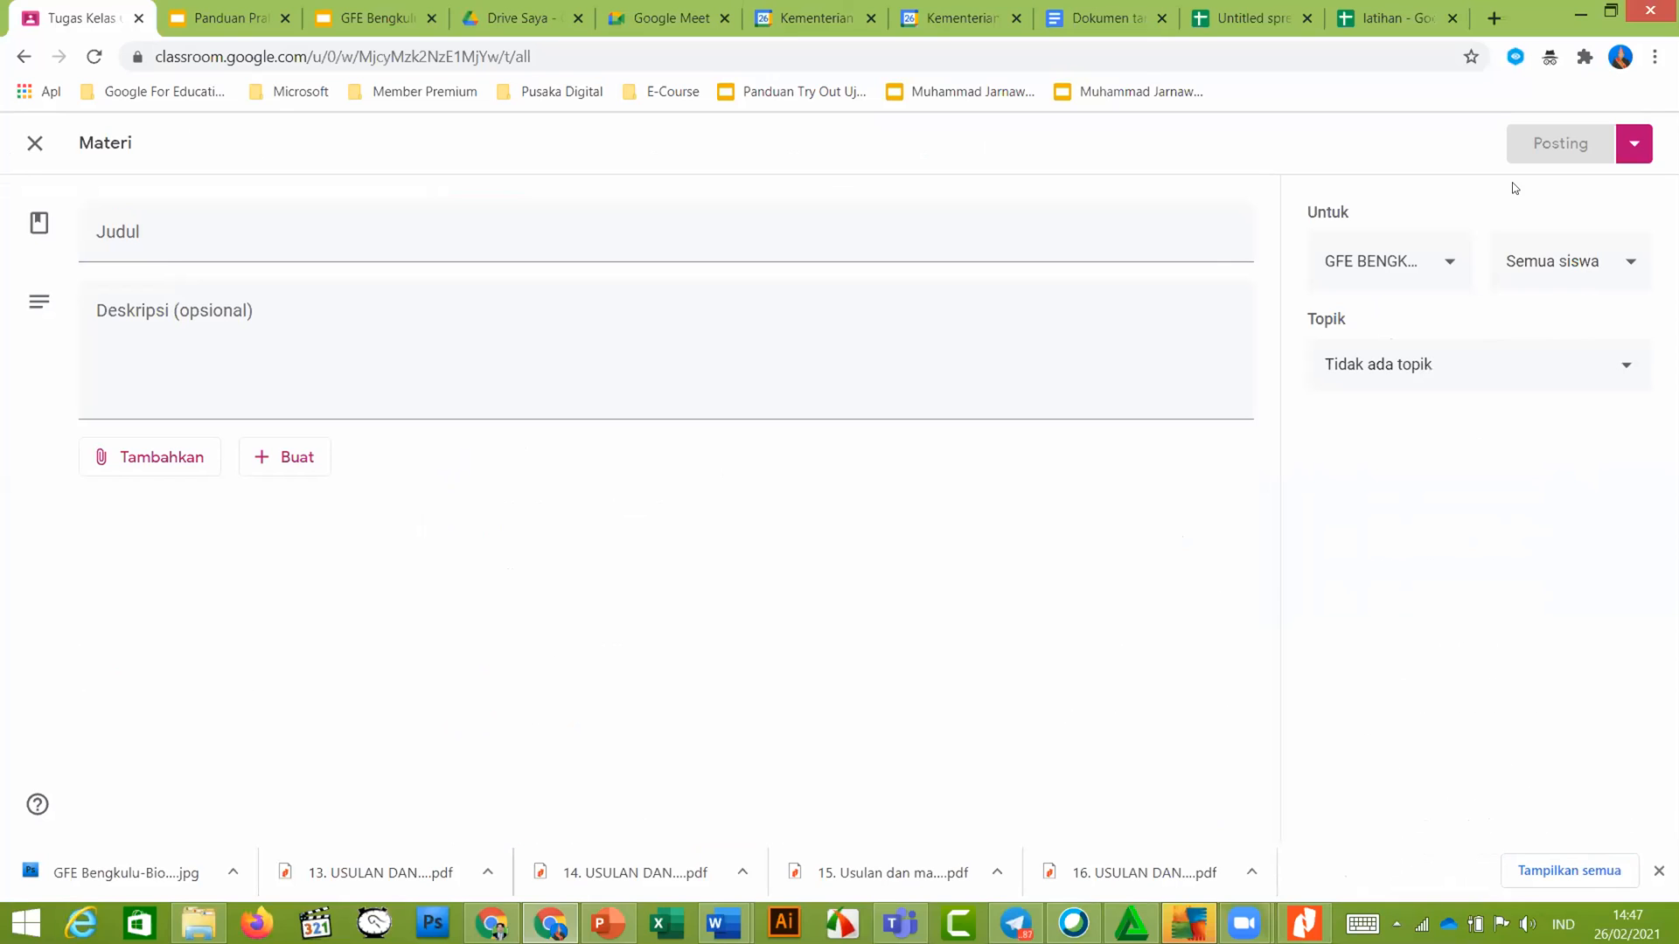
{"action": "left_click", "coordinate": [1633, 149]}
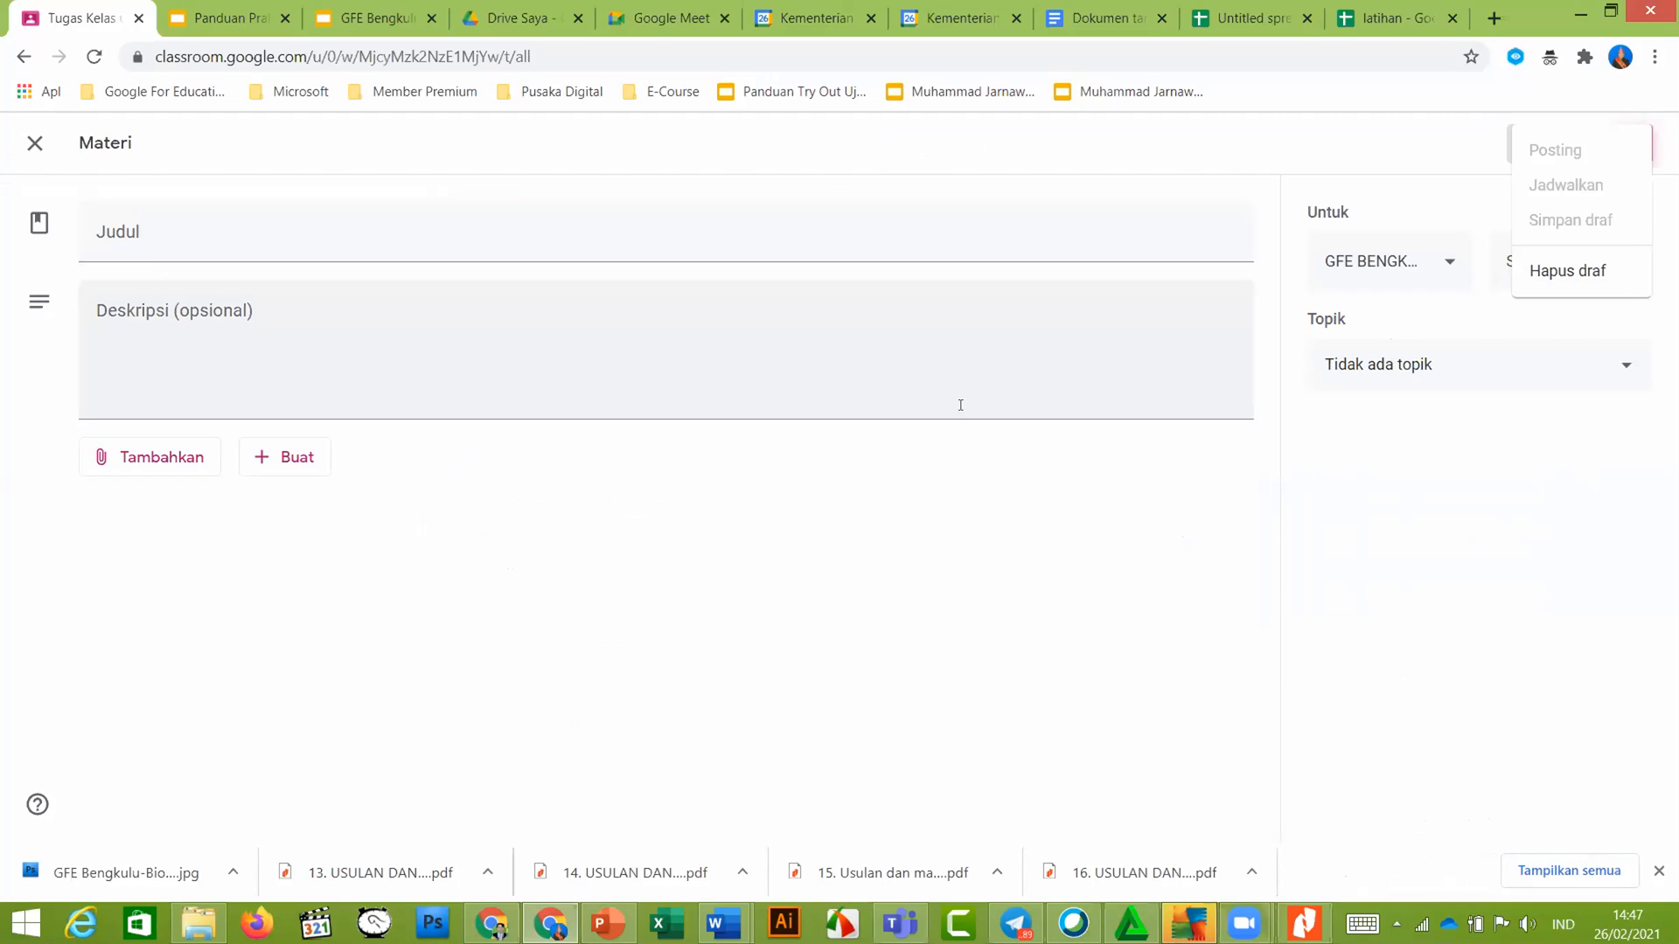
{"action": "key", "text": "Escape"}
{"action": "left_click", "coordinate": [161, 233]}
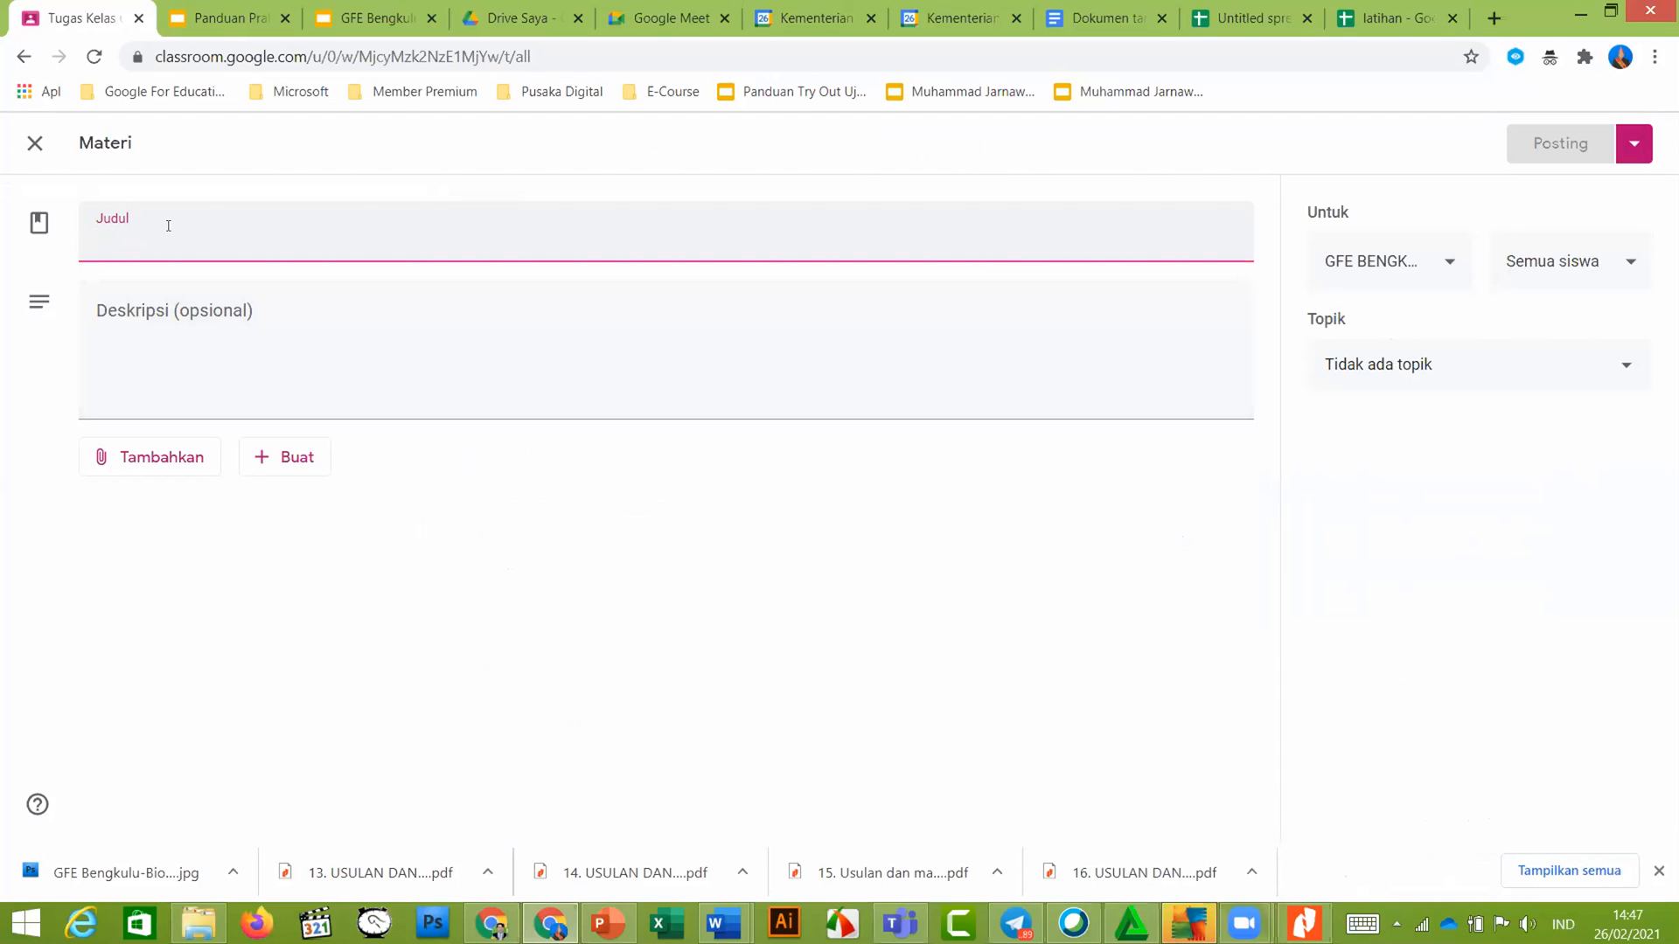
{"action": "type", "text": "materri"}
Schedule the material 'materri' to post on 28 Feb 2021 at 09.00
{"action": "left_click", "coordinate": [1631, 151]}
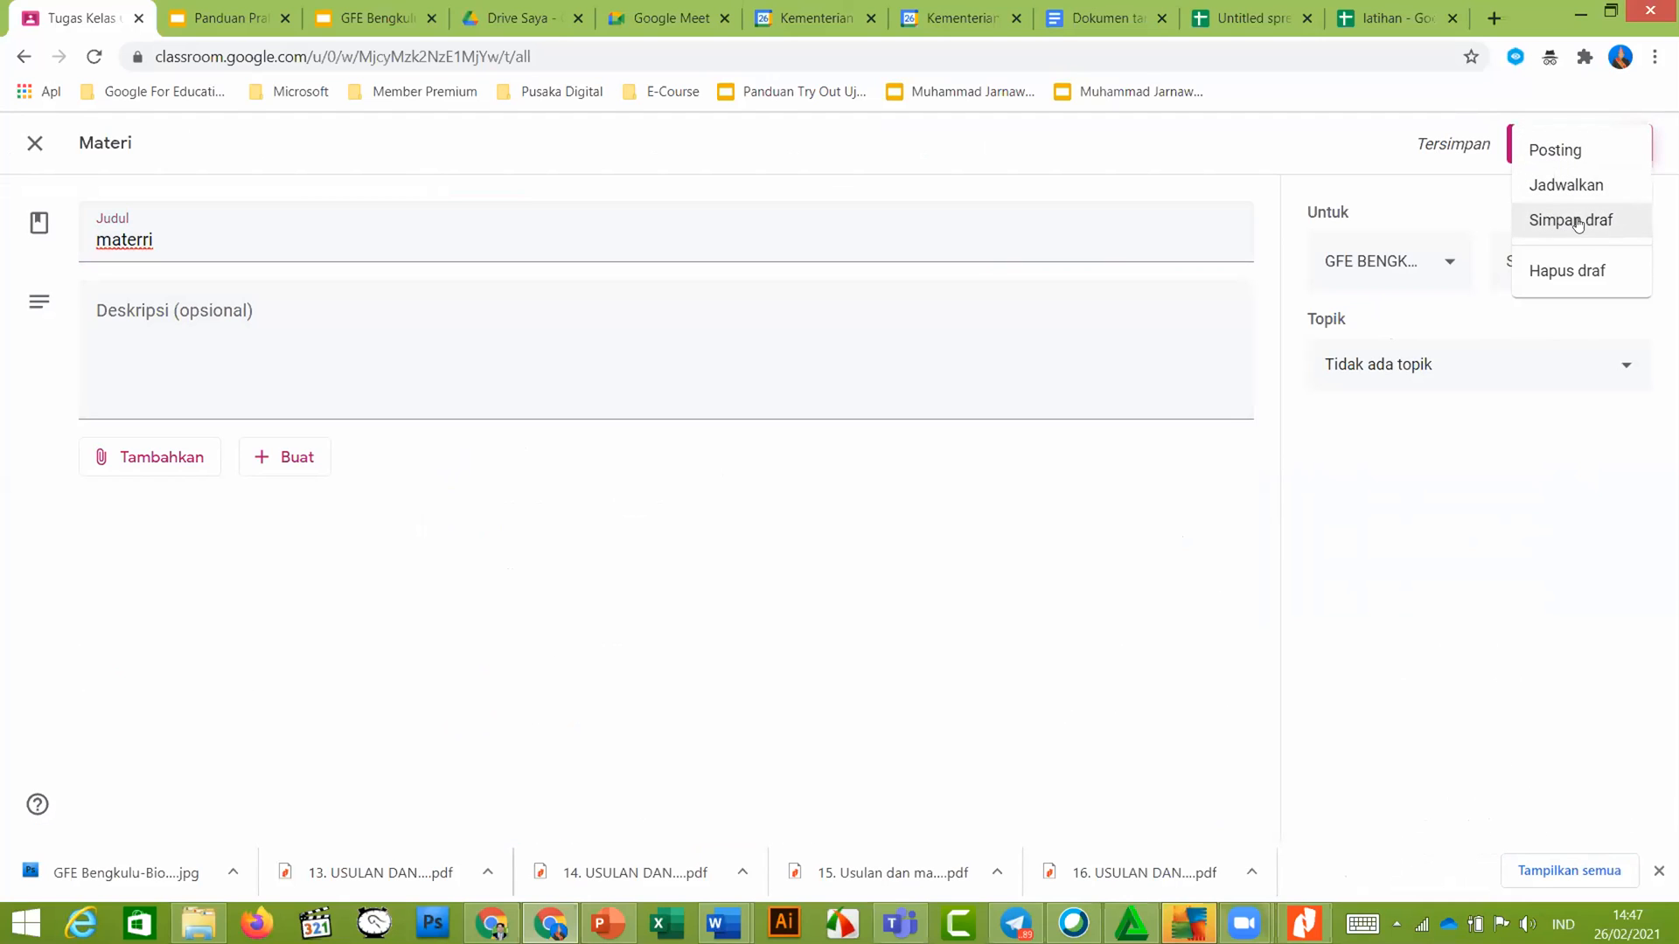
{"action": "left_click", "coordinate": [1561, 186]}
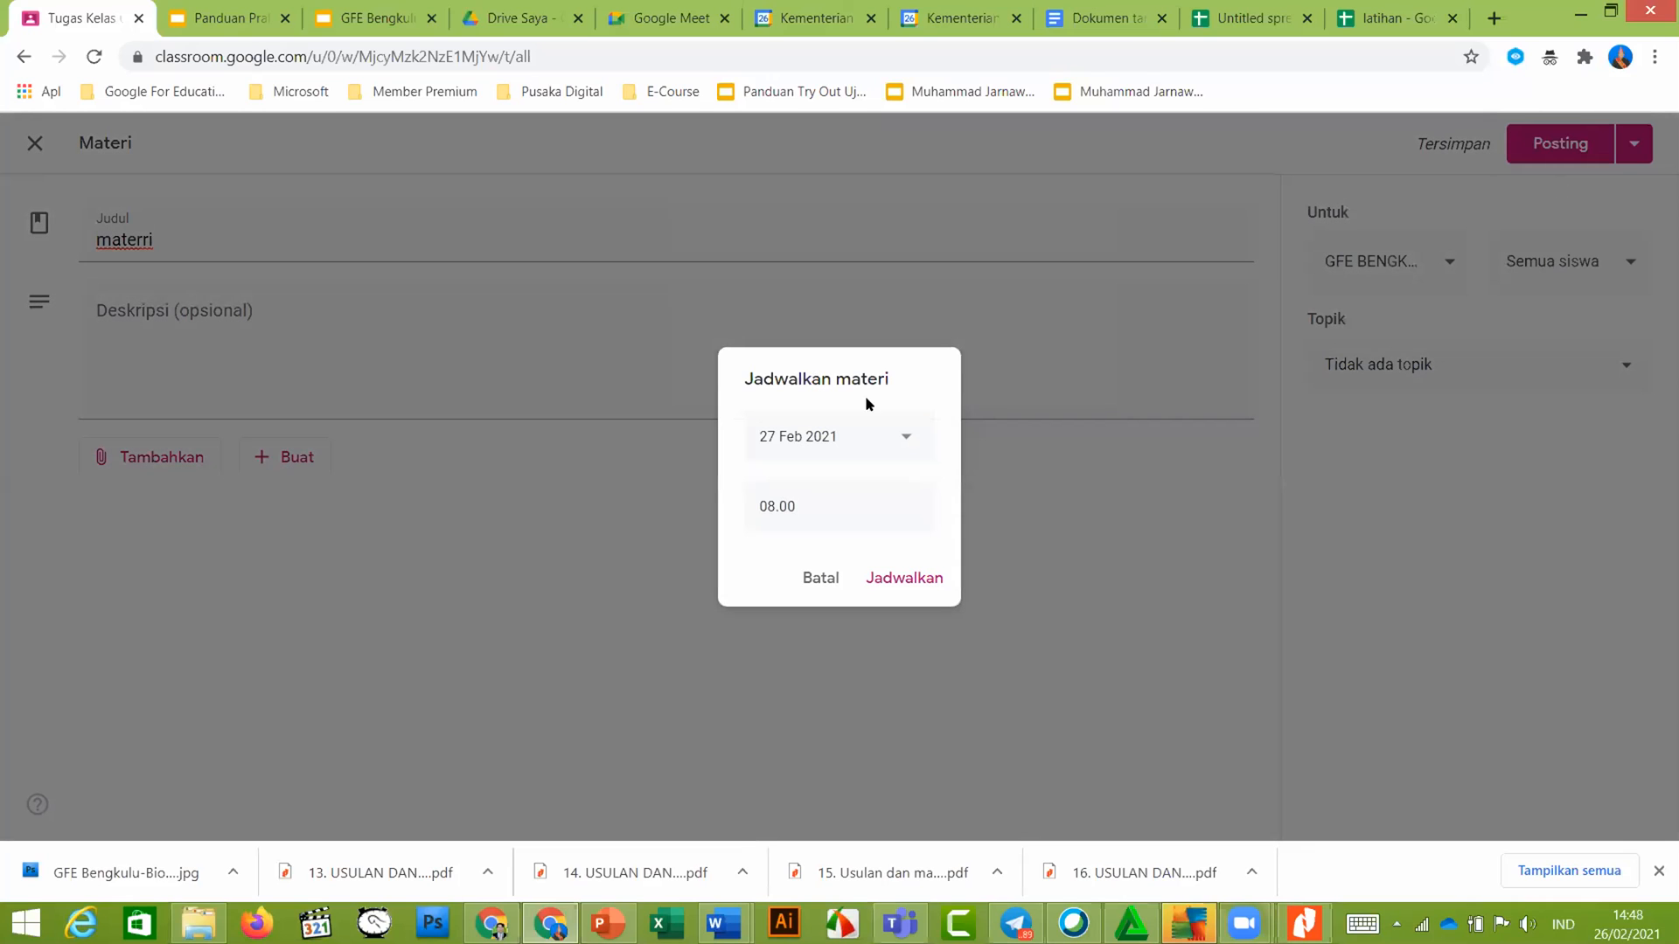
{"action": "left_click", "coordinate": [900, 438]}
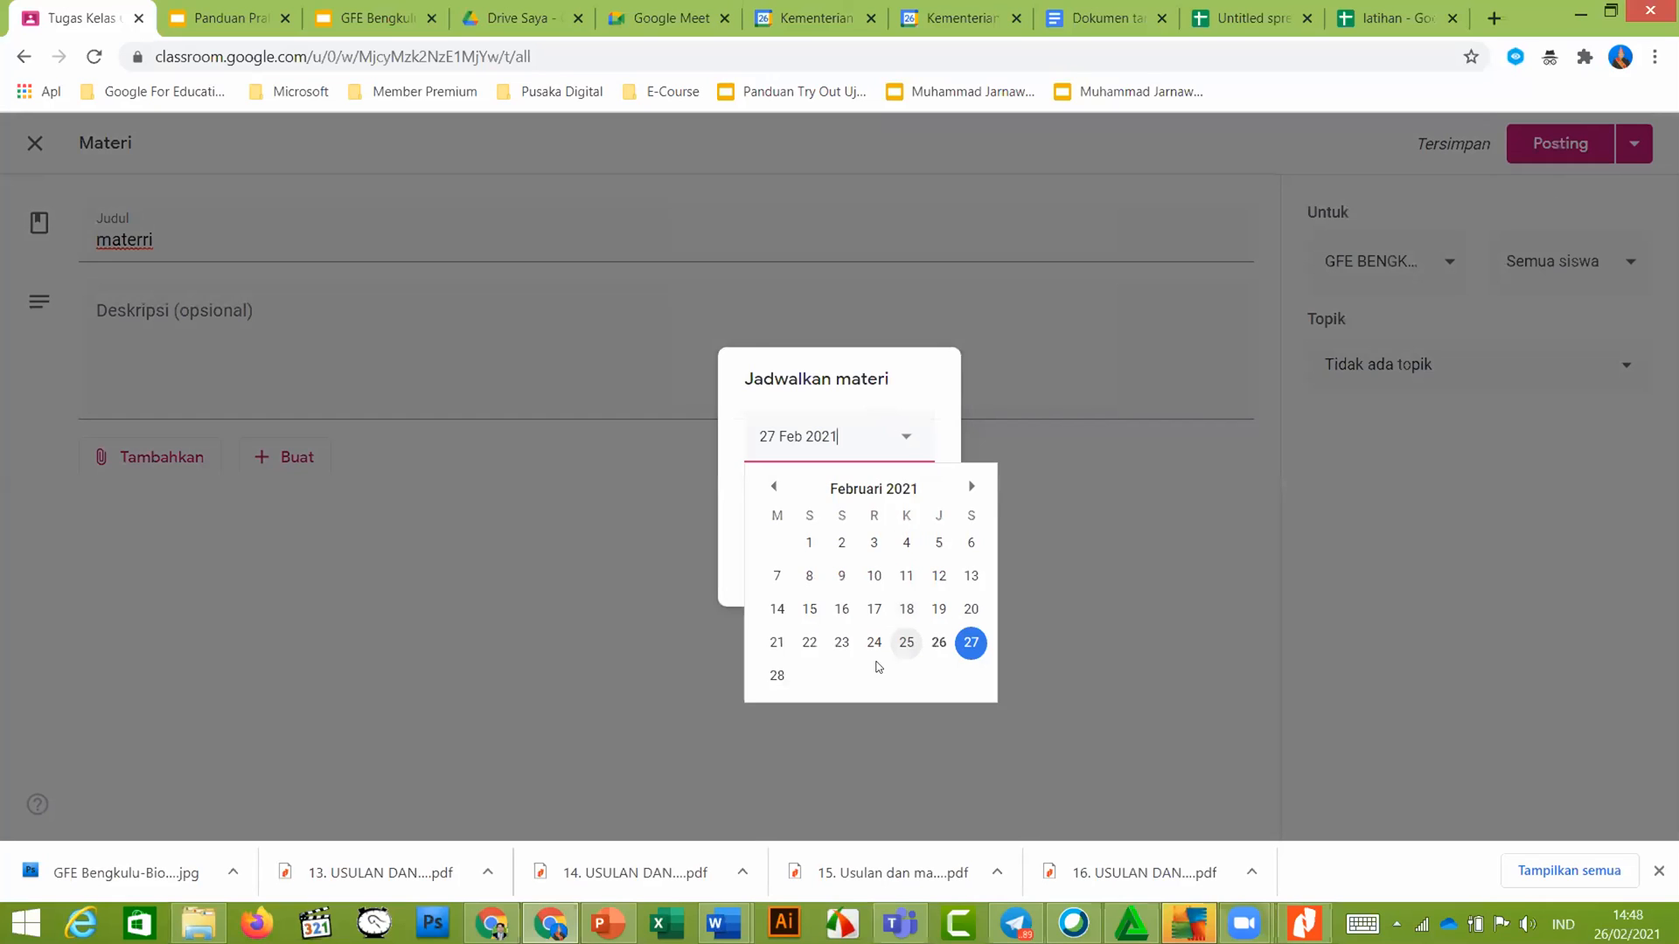
{"action": "left_click", "coordinate": [776, 675]}
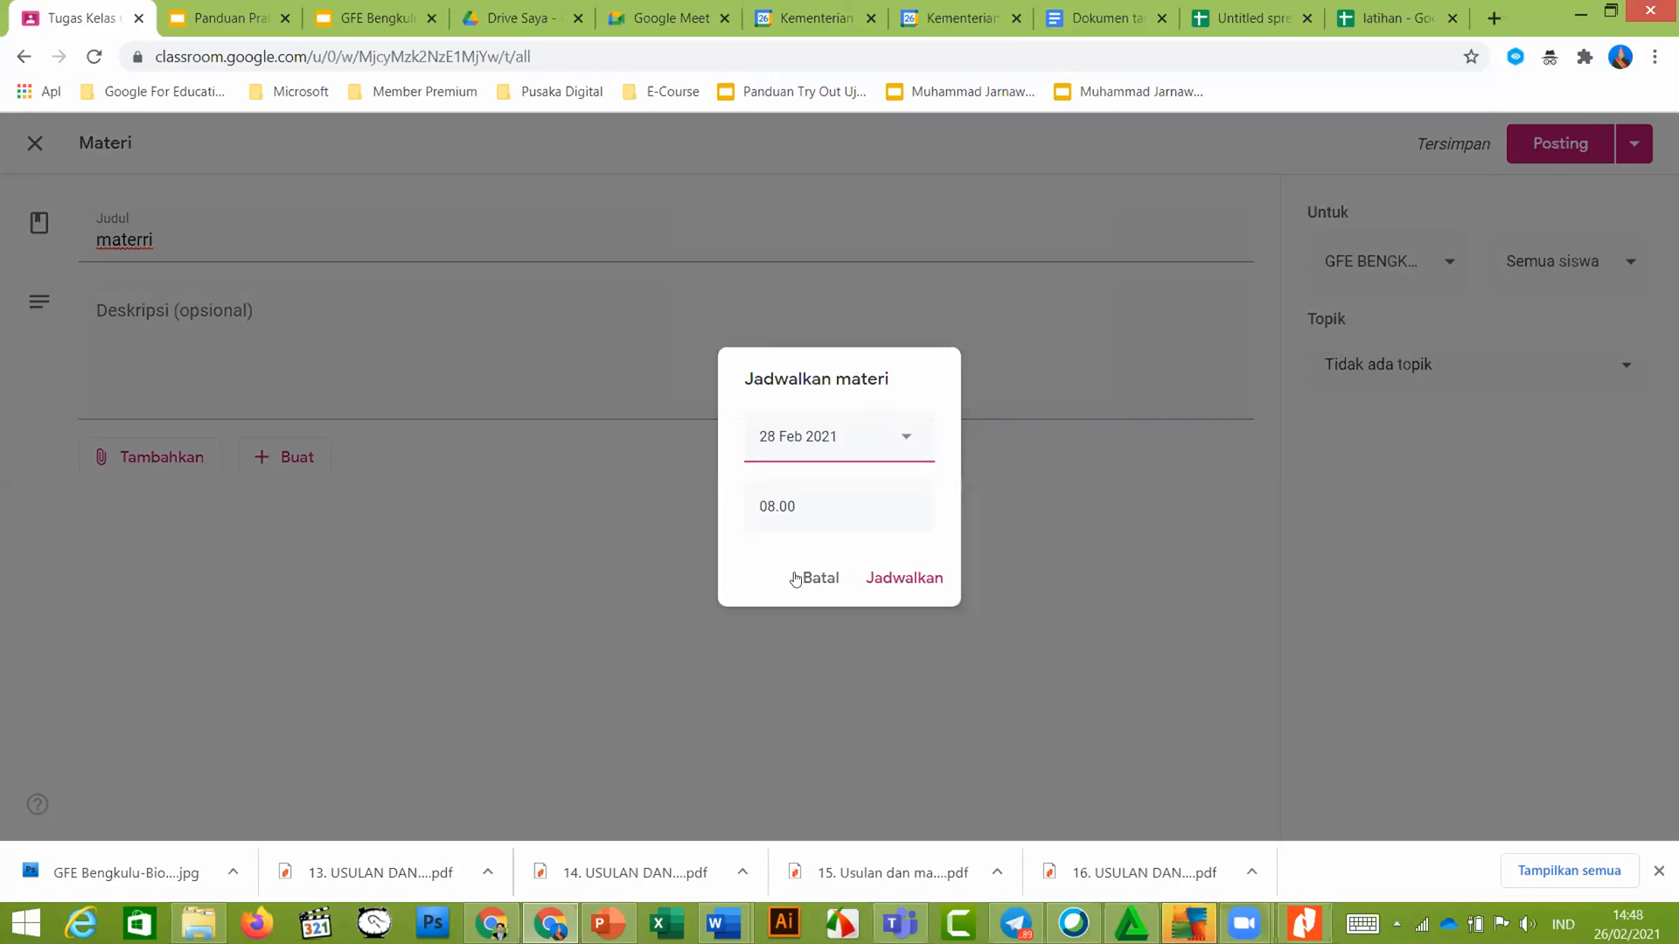
{"action": "left_click", "coordinate": [793, 506]}
{"action": "left_click", "coordinate": [821, 501]}
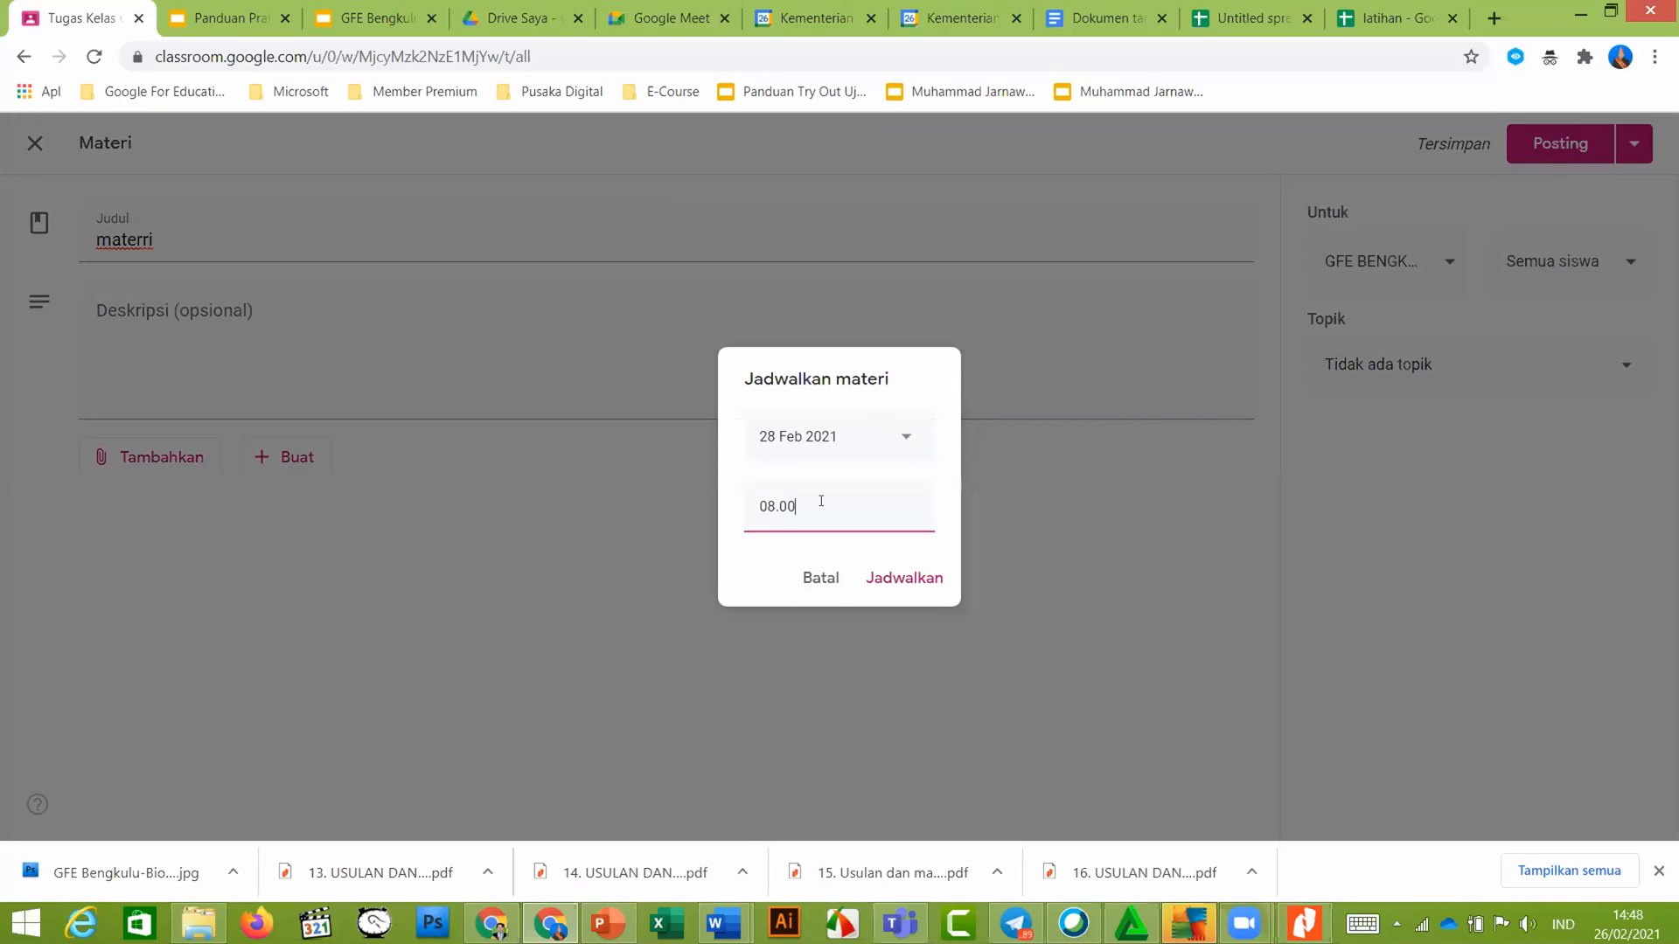
{"action": "key", "text": "shift+Home"}
{"action": "type", "text": "09"}
{"action": "left_click", "coordinate": [908, 585]}
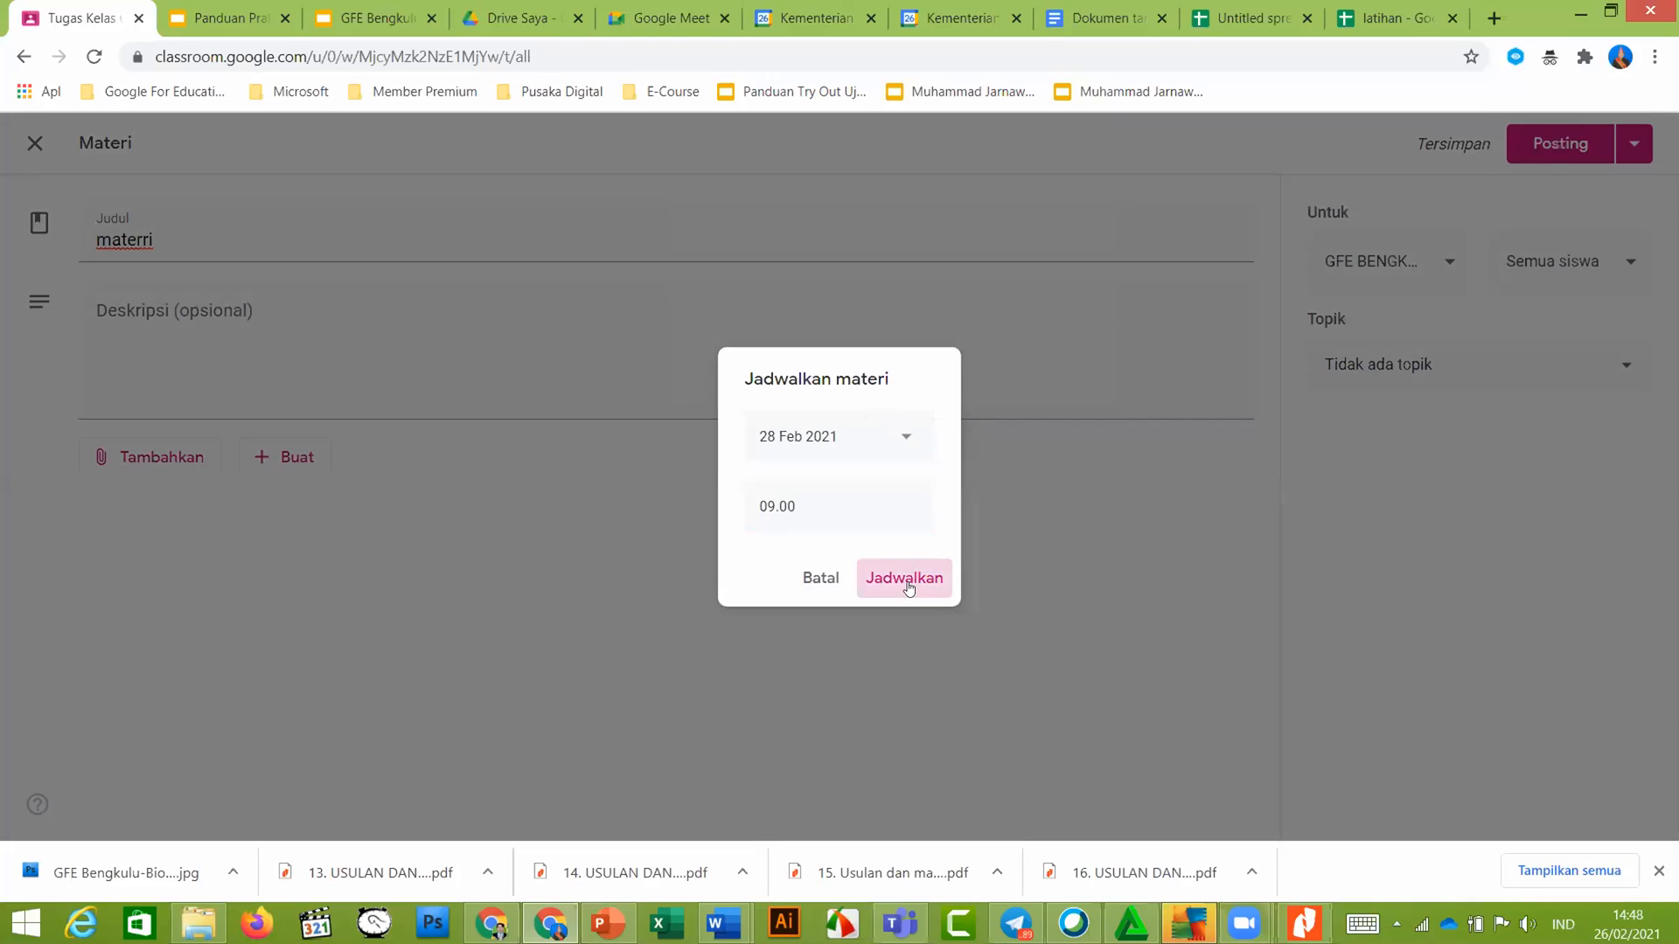